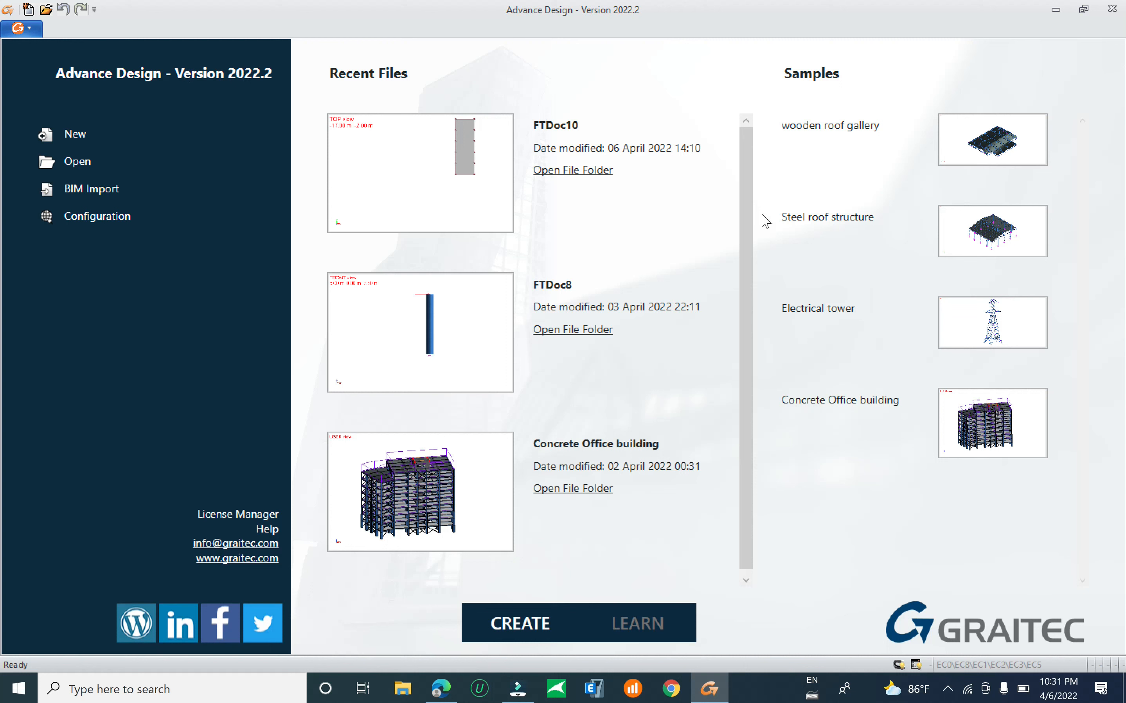
pyautogui.moveTo(745, 337); pyautogui.dragTo(769, 229)
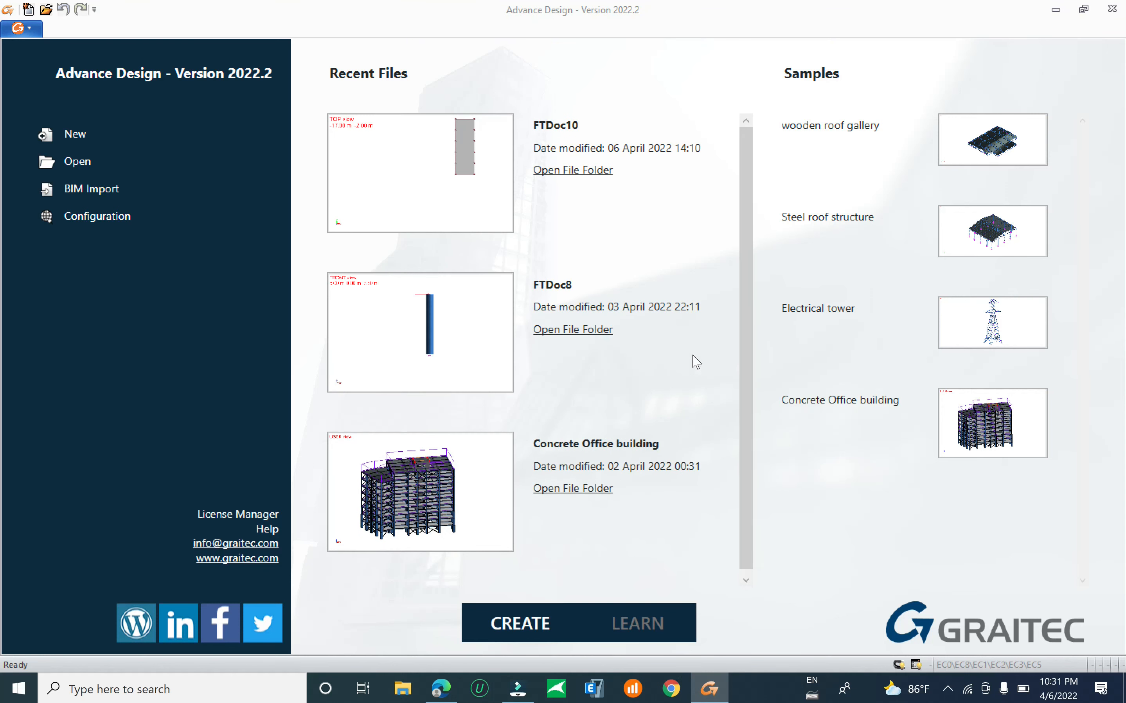
pyautogui.moveTo(744, 352); pyautogui.dragTo(758, 443)
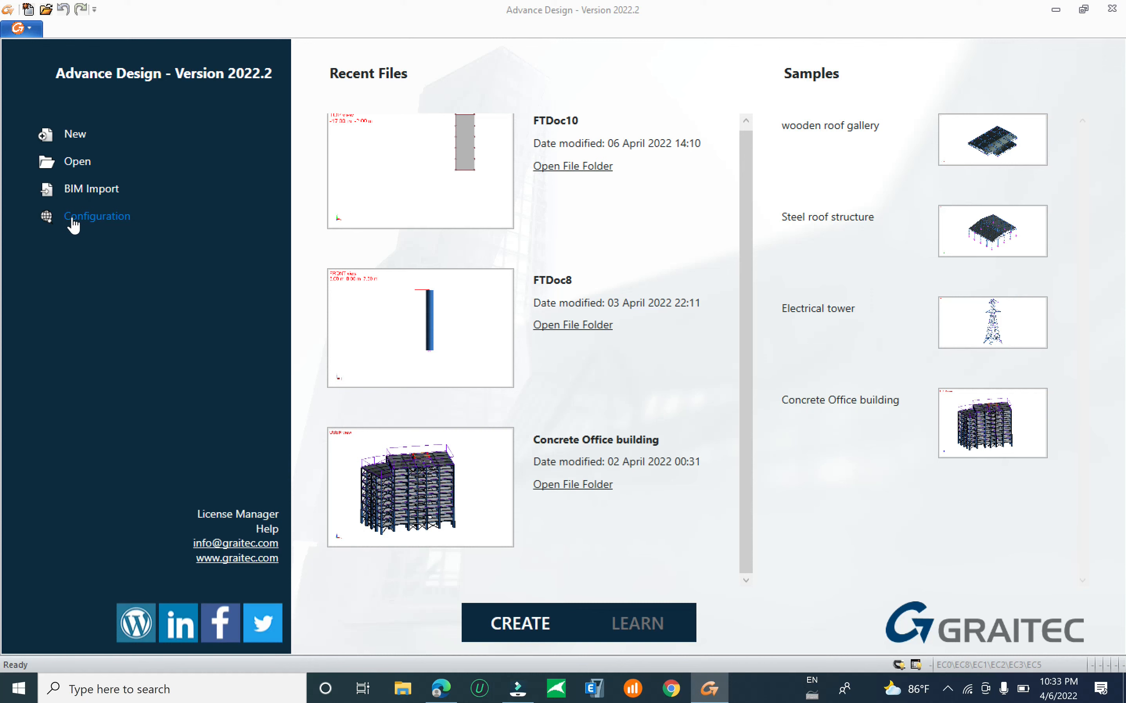
# Open the localization configuration and set the localization to United States.
pyautogui.click(91, 216)
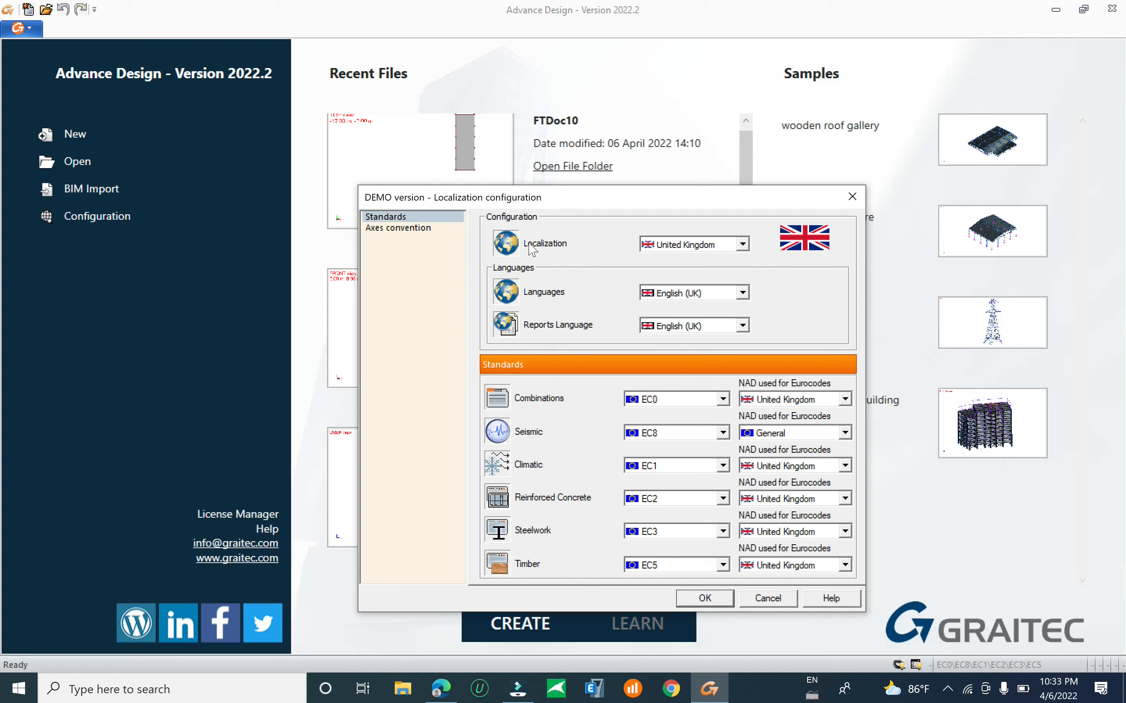
pyautogui.click(742, 244)
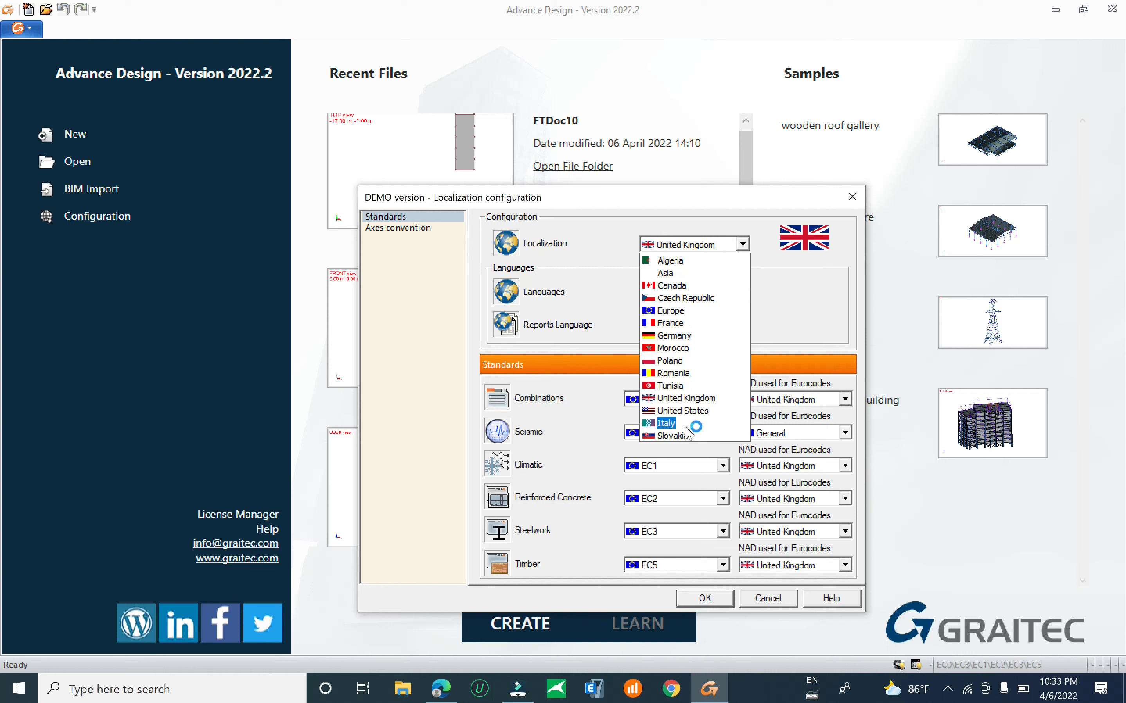
pyautogui.click(665, 412)
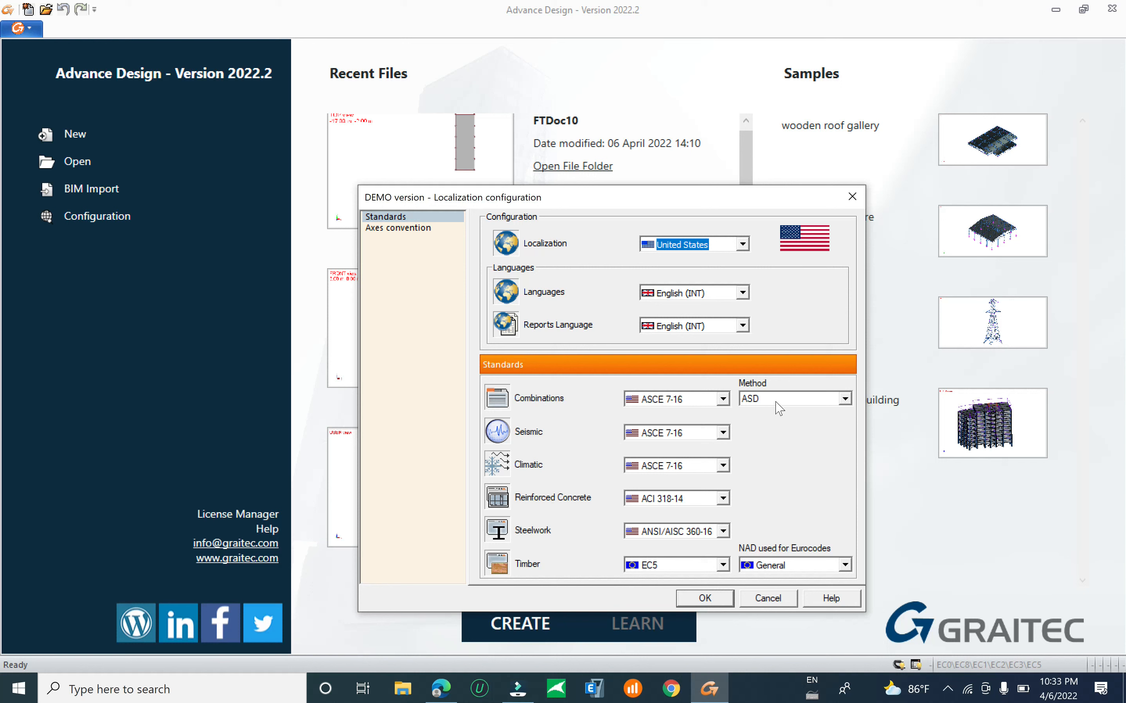
# Examine the available choices for the combination method and the combinations, climatic and timber standards without changing them.
pyautogui.click(813, 401)
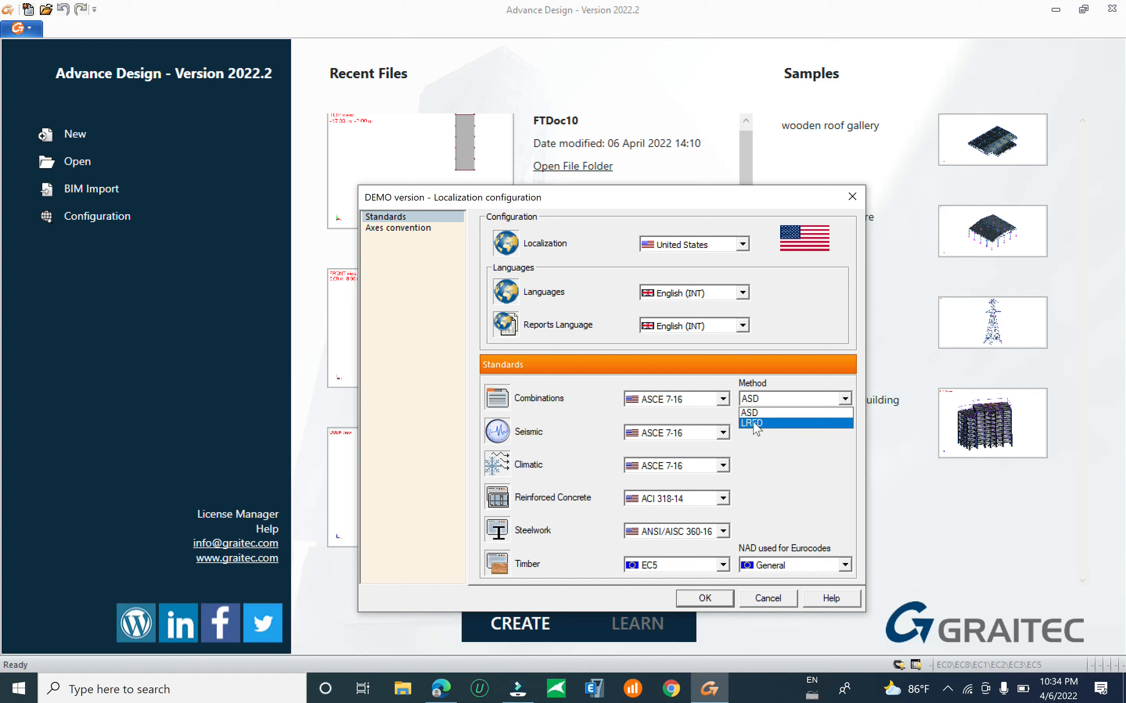
pyautogui.click(563, 406)
pyautogui.click(723, 399)
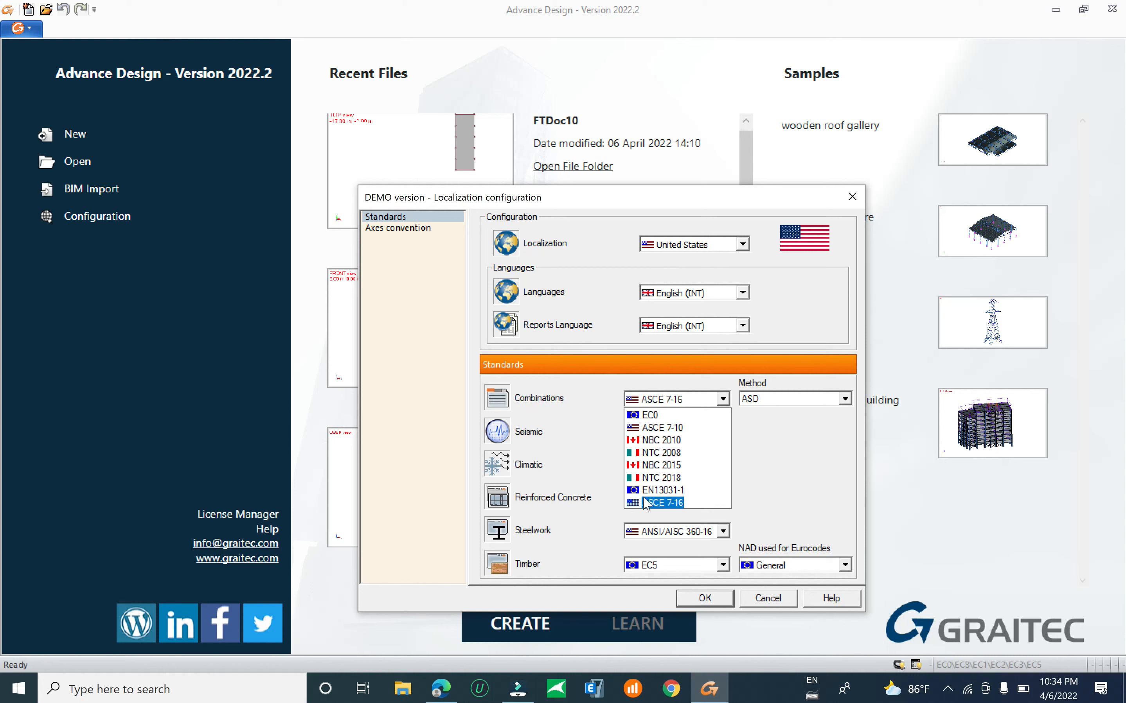
pyautogui.click(776, 475)
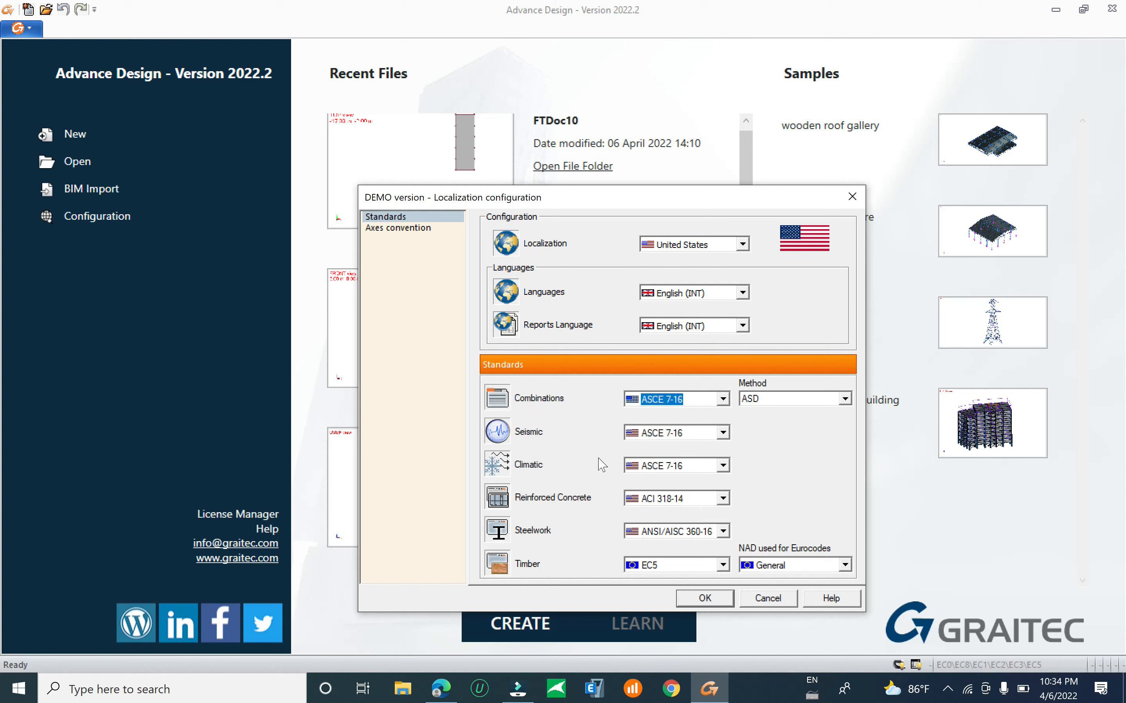
pyautogui.click(707, 464)
pyautogui.scroll(3, 665, 479)
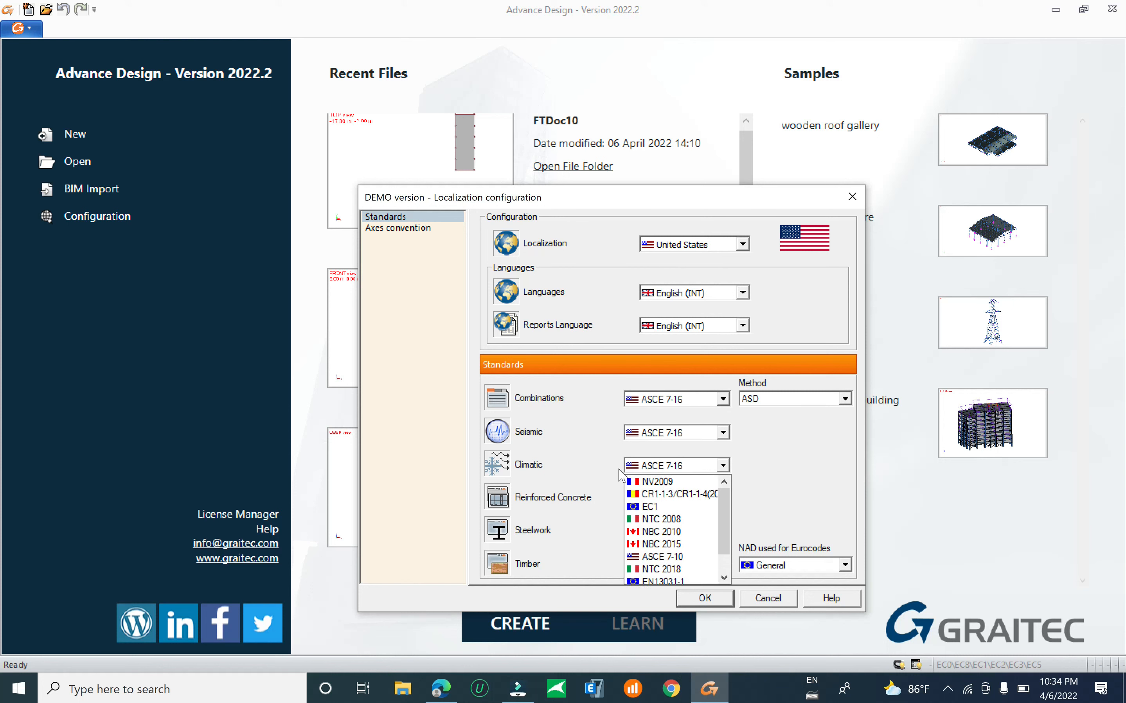
pyautogui.click(743, 472)
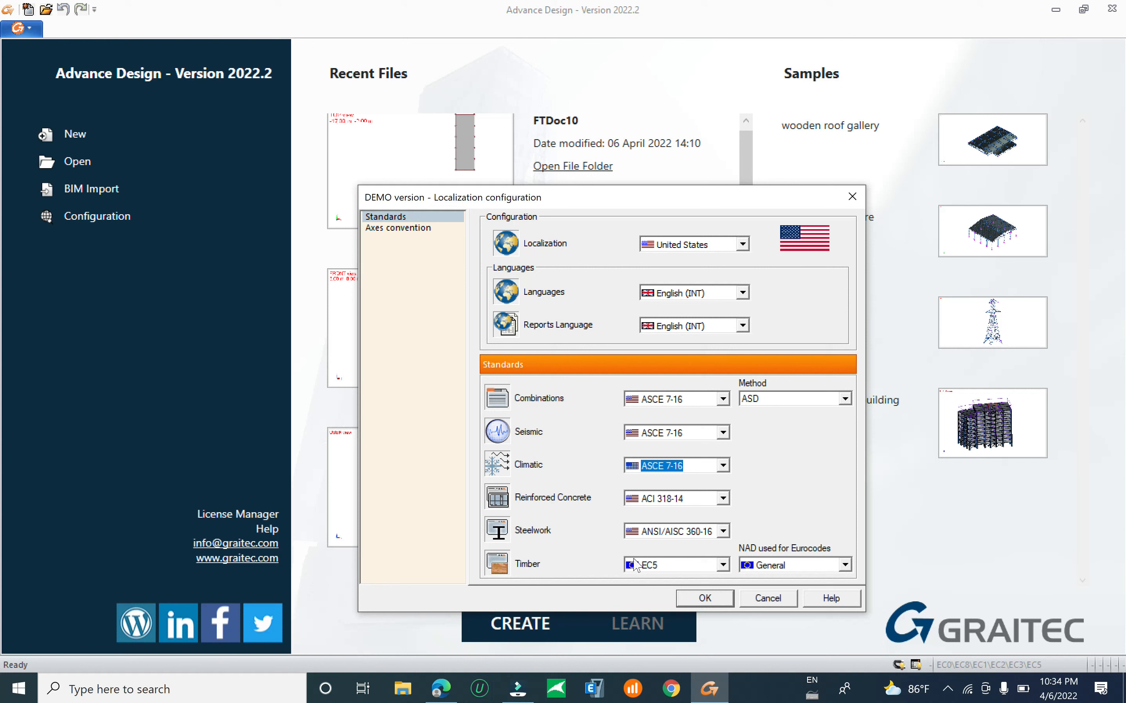
pyautogui.click(724, 566)
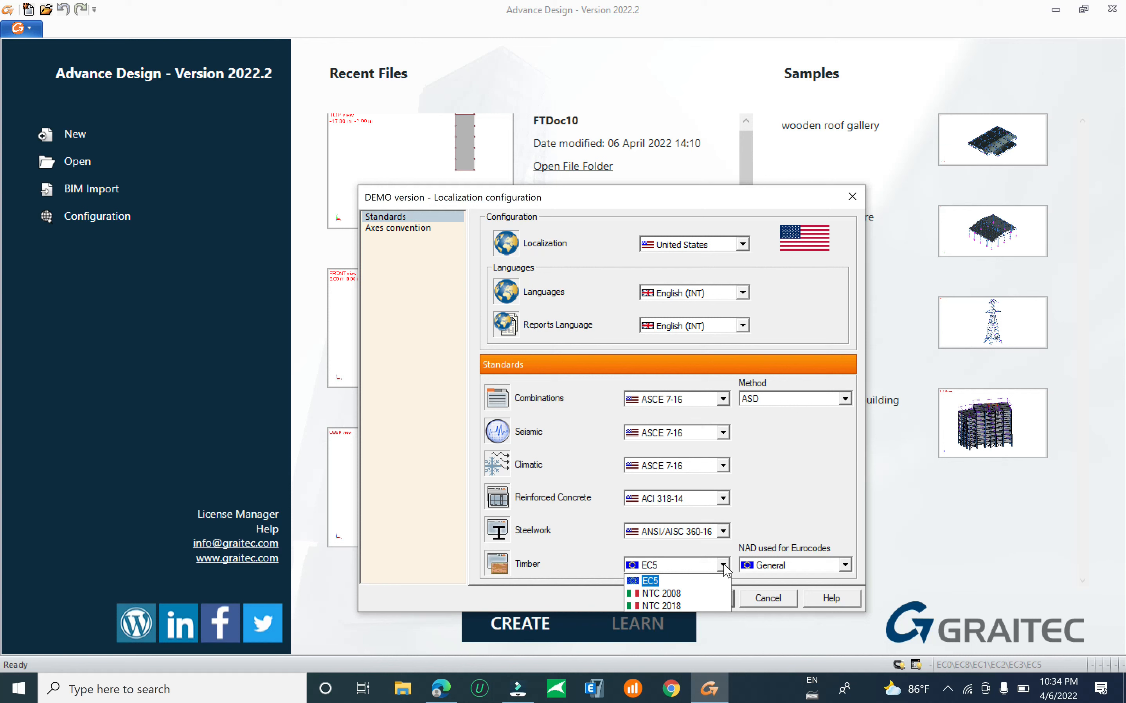
pyautogui.click(762, 494)
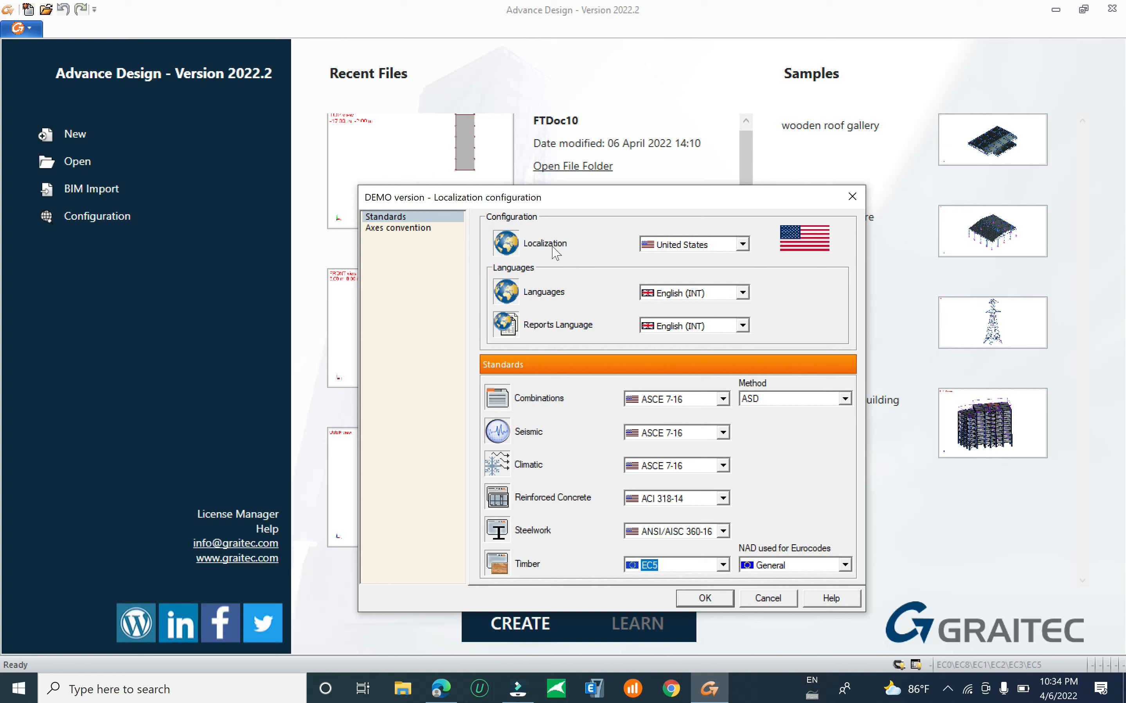
pyautogui.click(742, 245)
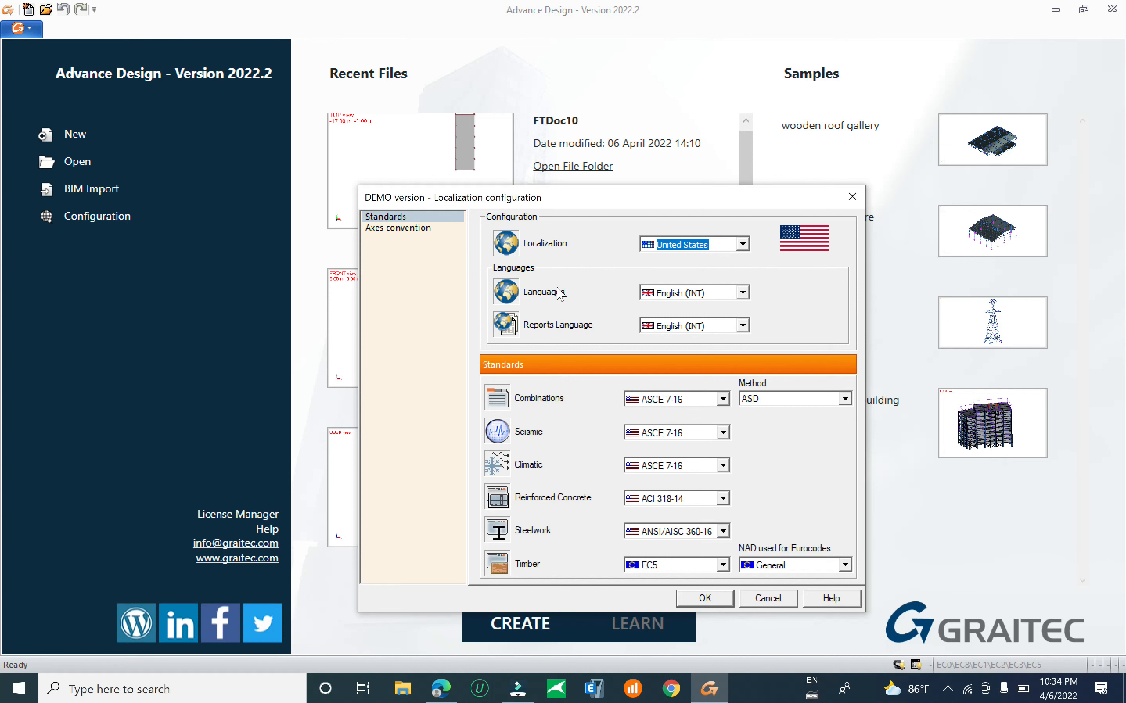
# Set the program language to Français and the reports language to Czech.
pyautogui.click(742, 294)
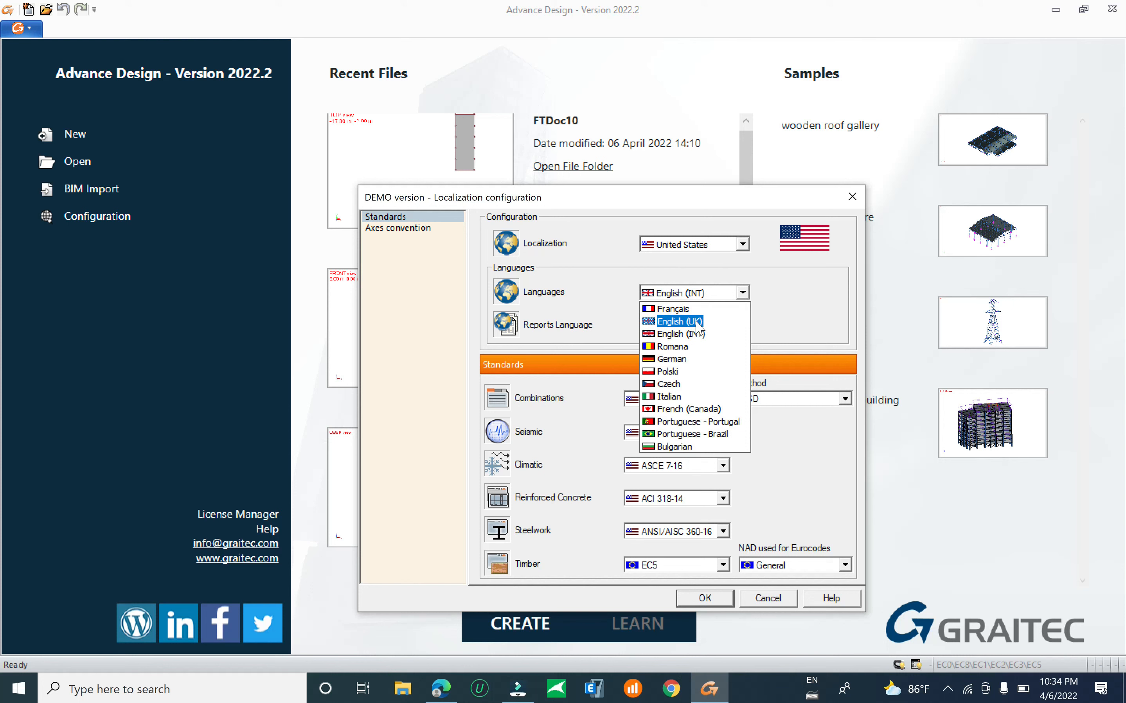
pyautogui.click(682, 309)
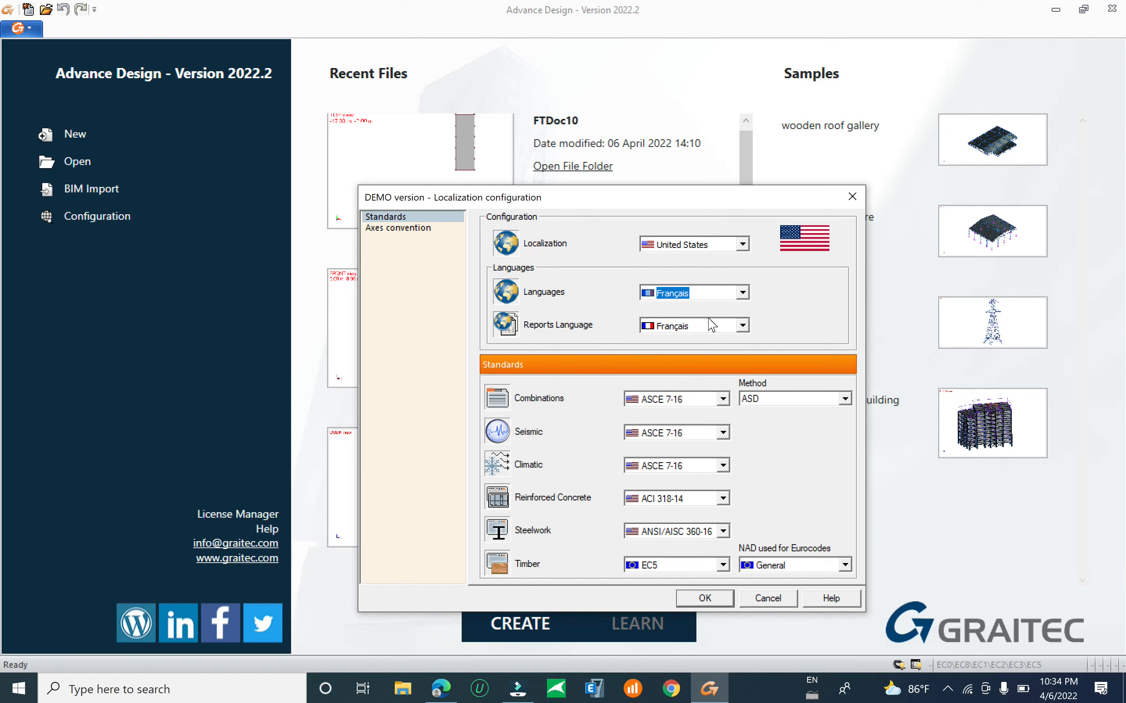
pyautogui.click(742, 292)
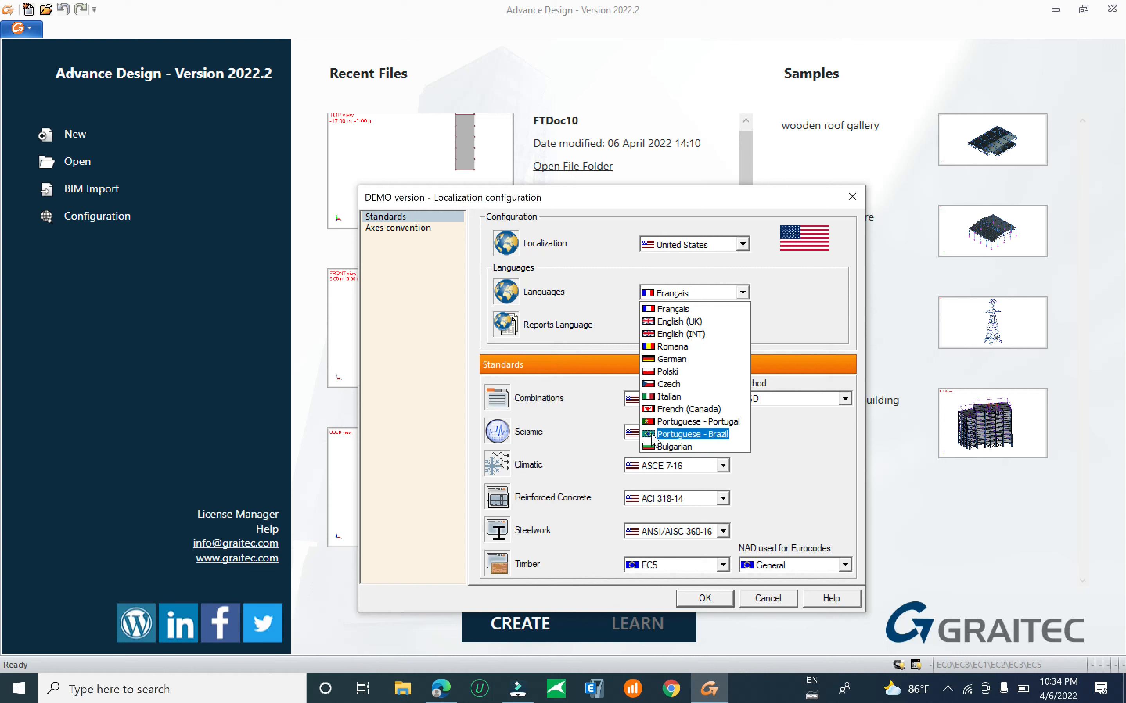
pyautogui.click(775, 314)
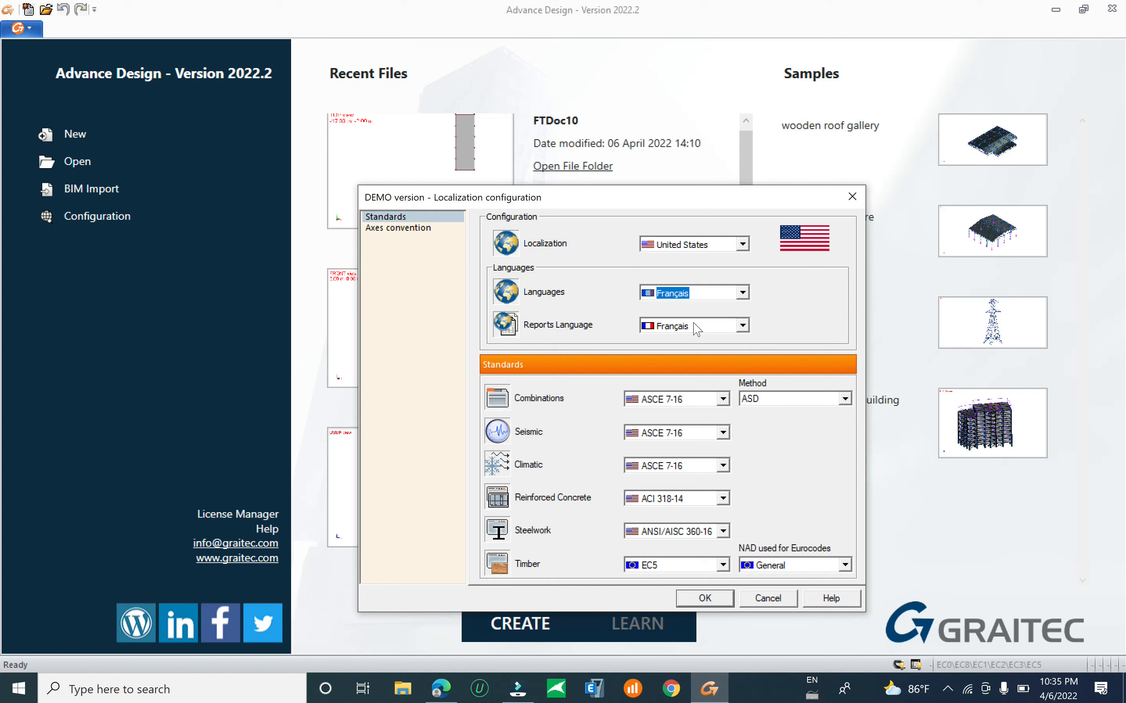
pyautogui.click(742, 326)
pyautogui.click(746, 270)
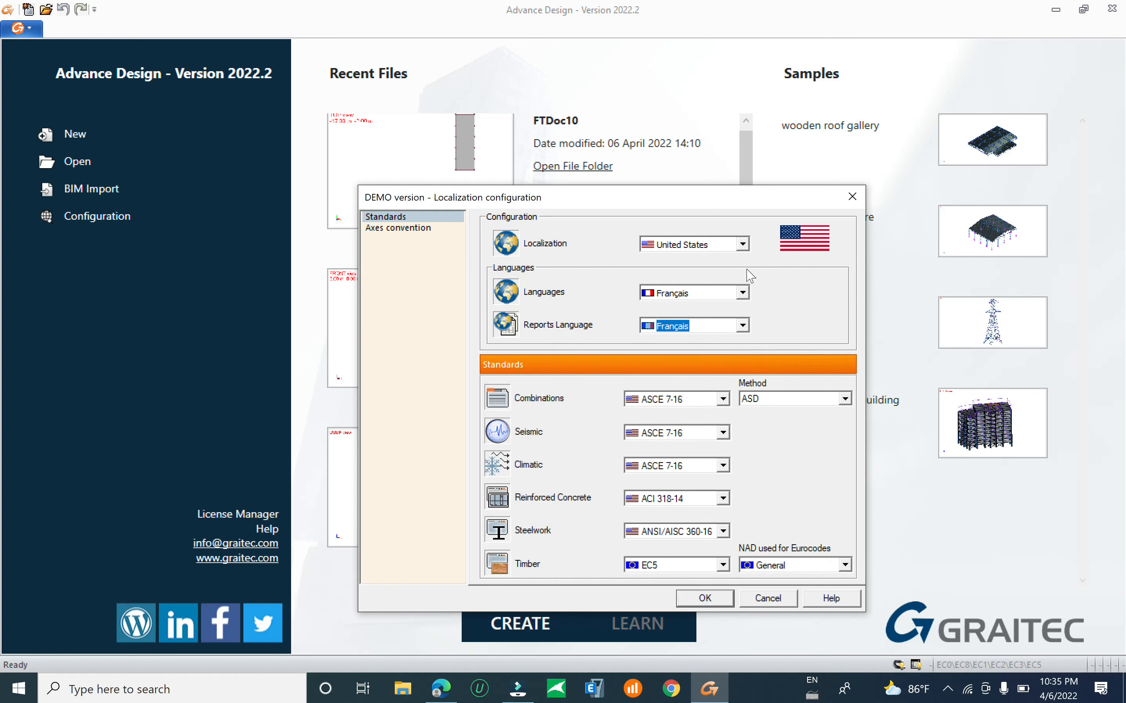
pyautogui.click(743, 326)
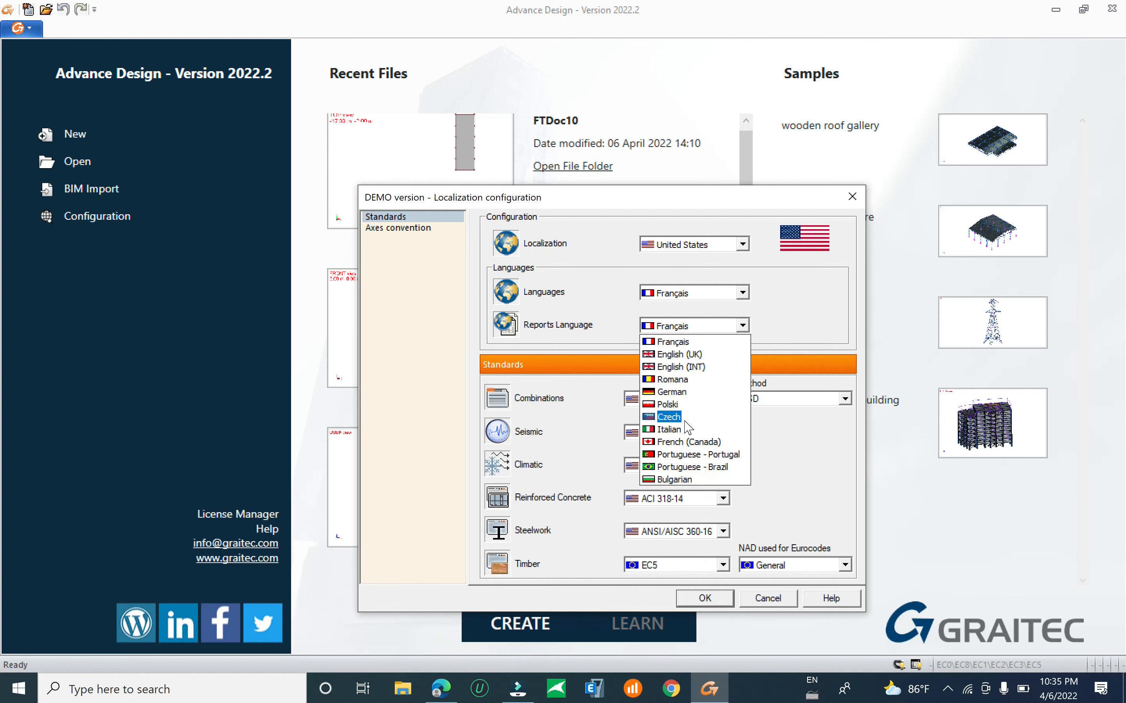
pyautogui.click(684, 421)
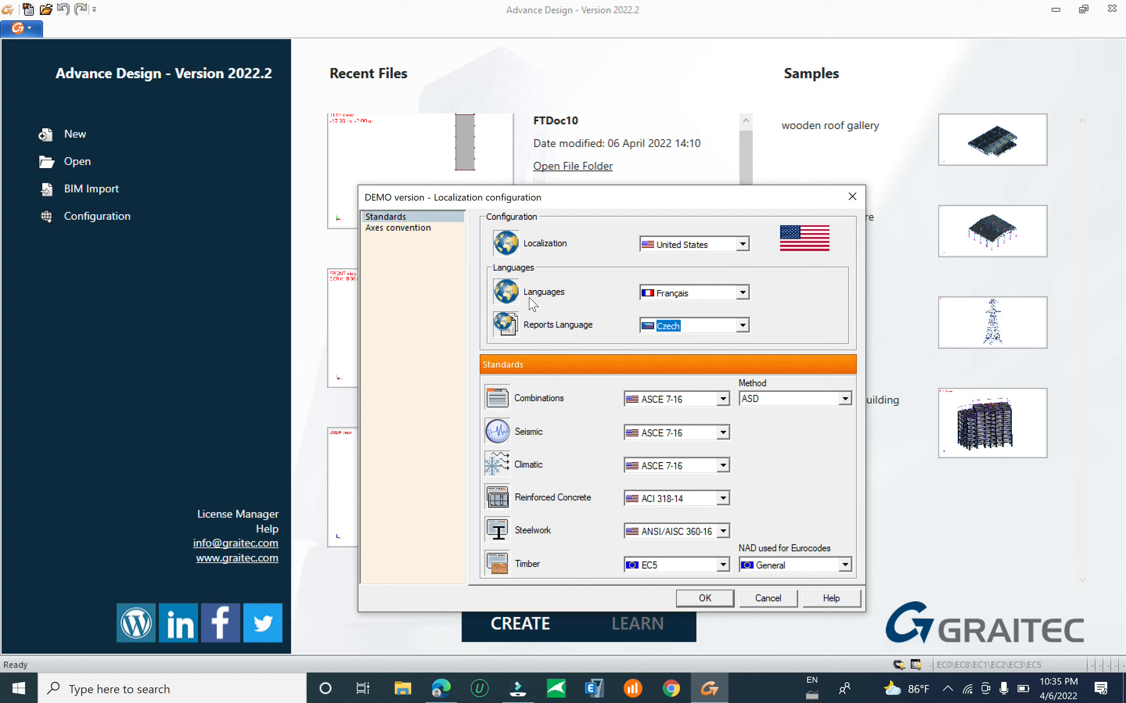
# Set the program language to English (UK) and the reports language to Italian.
pyautogui.click(741, 294)
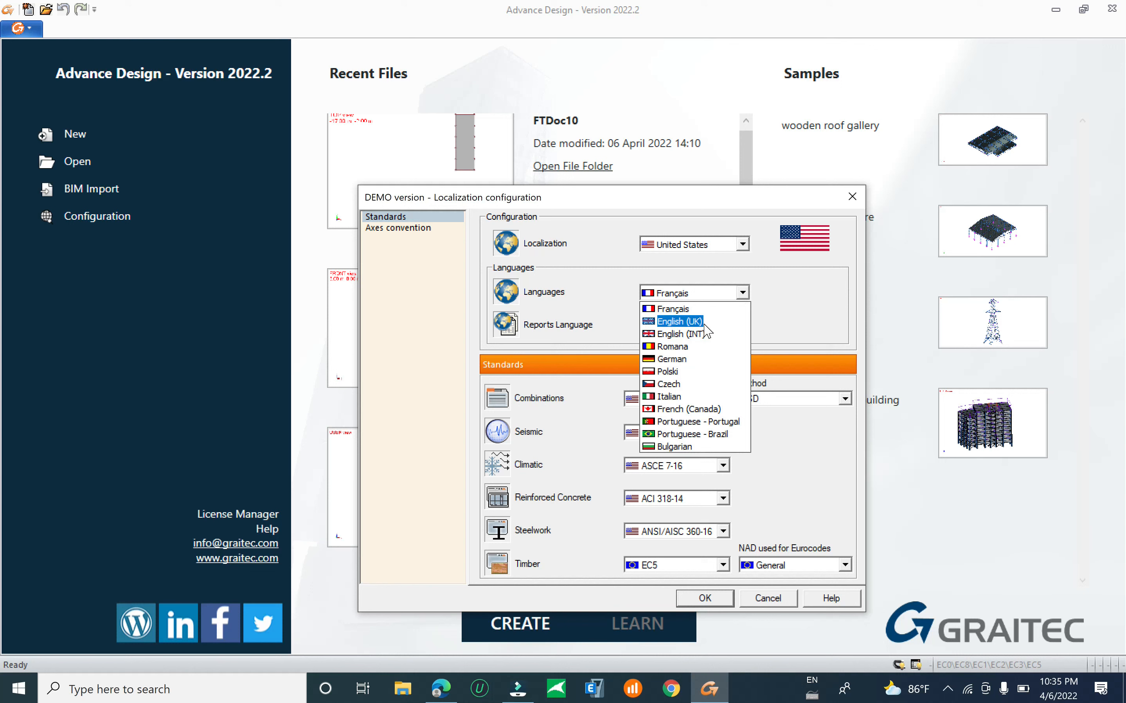
pyautogui.click(680, 322)
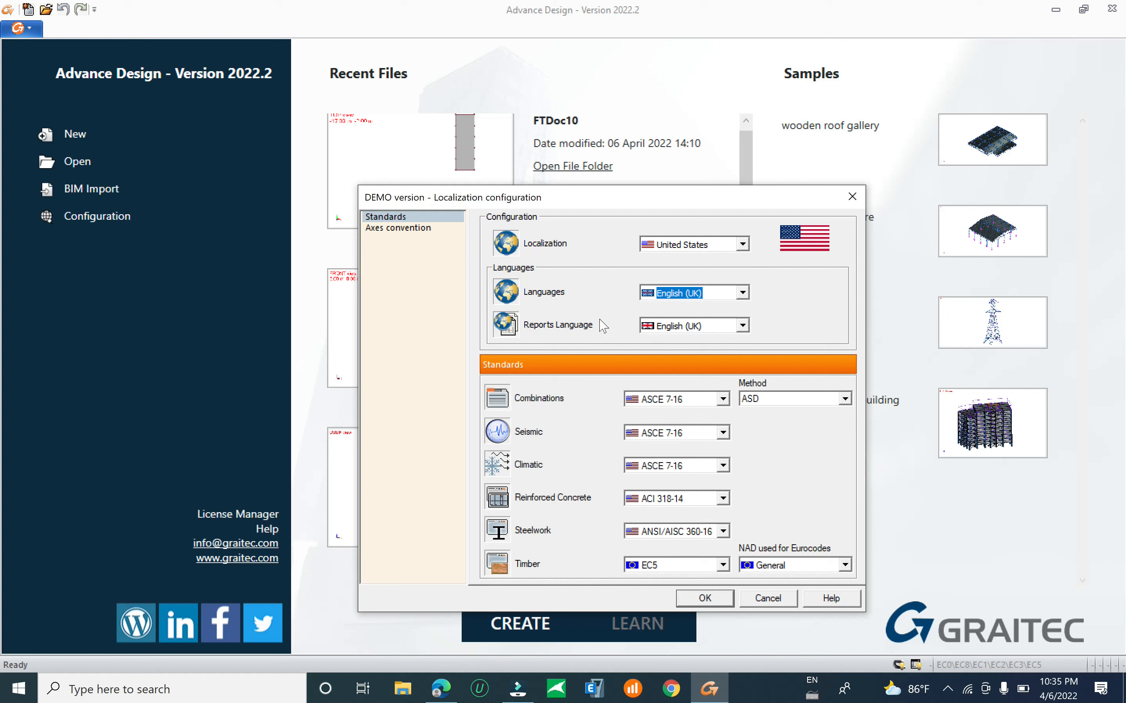
pyautogui.click(742, 325)
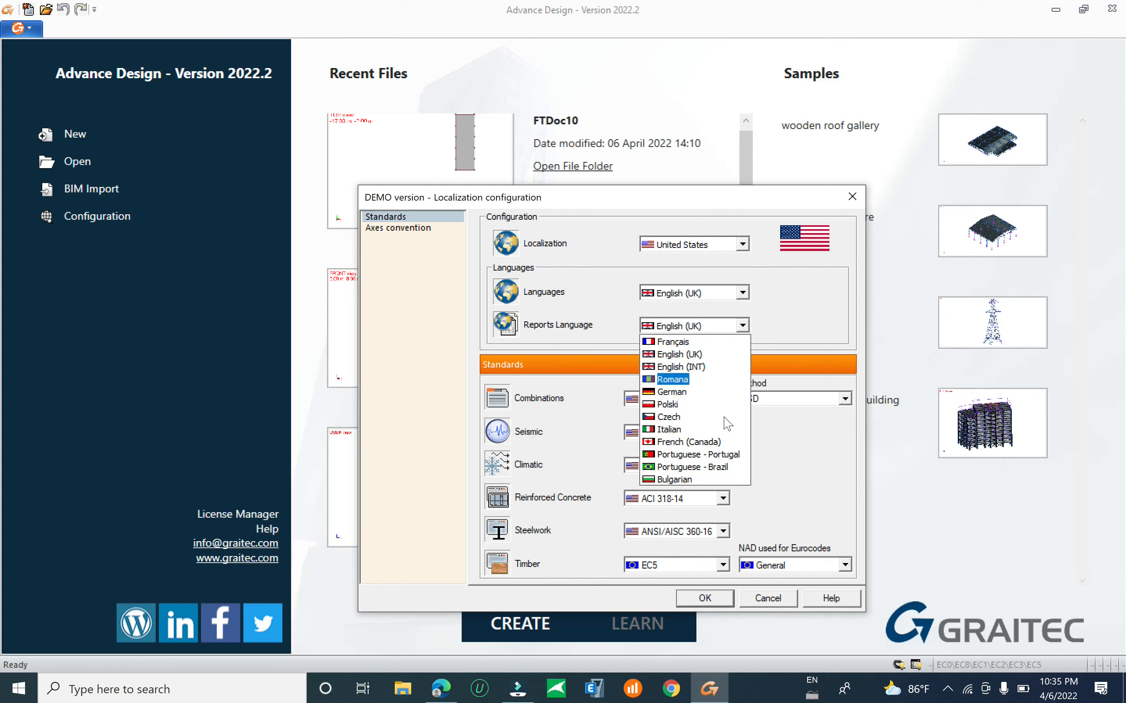
pyautogui.click(676, 429)
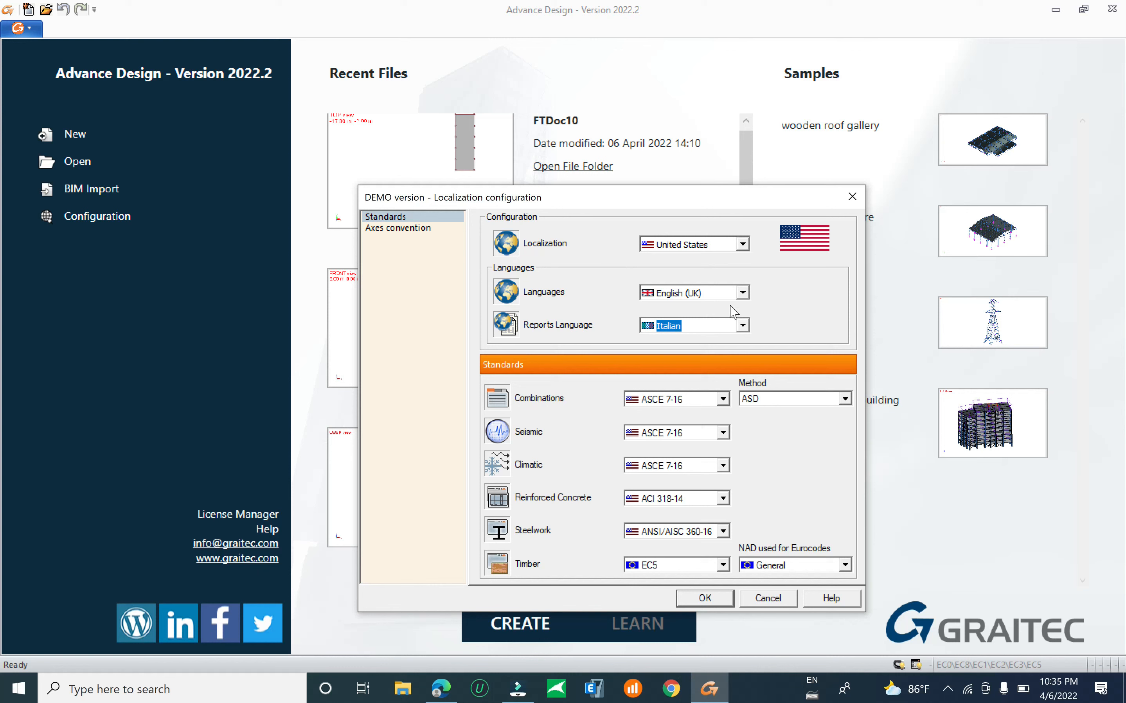
# Switch the localization to United Kingdom and back to United States to restore its default languages and standards.
pyautogui.click(728, 245)
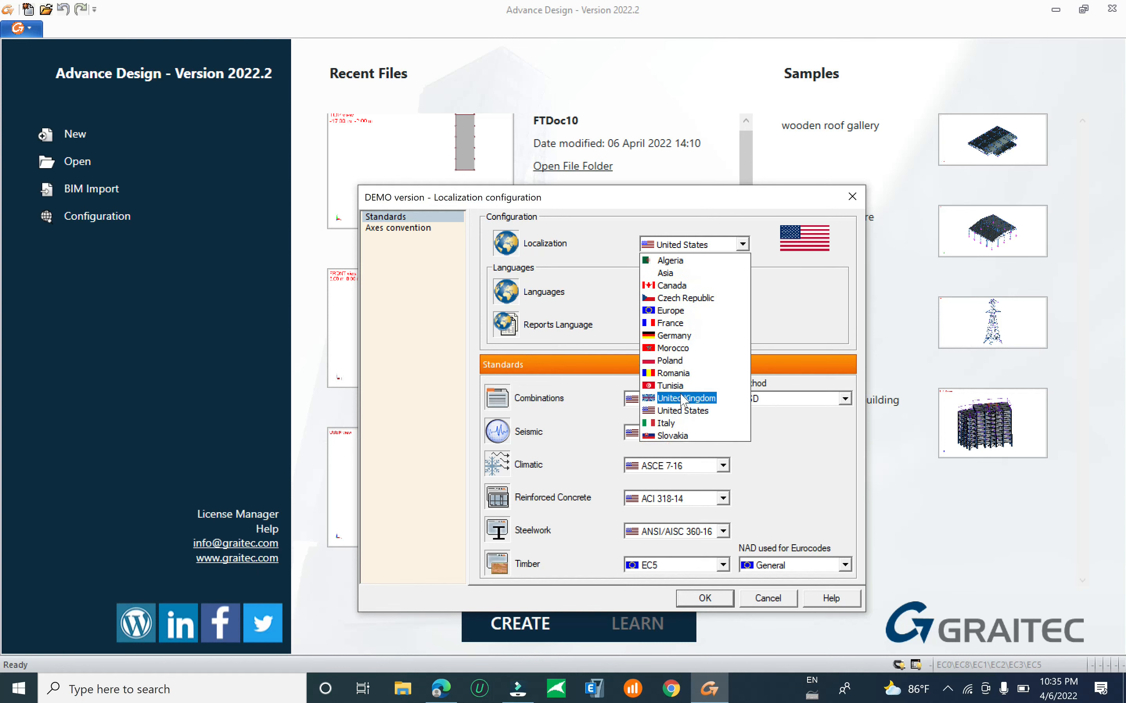
pyautogui.click(683, 399)
pyautogui.click(726, 244)
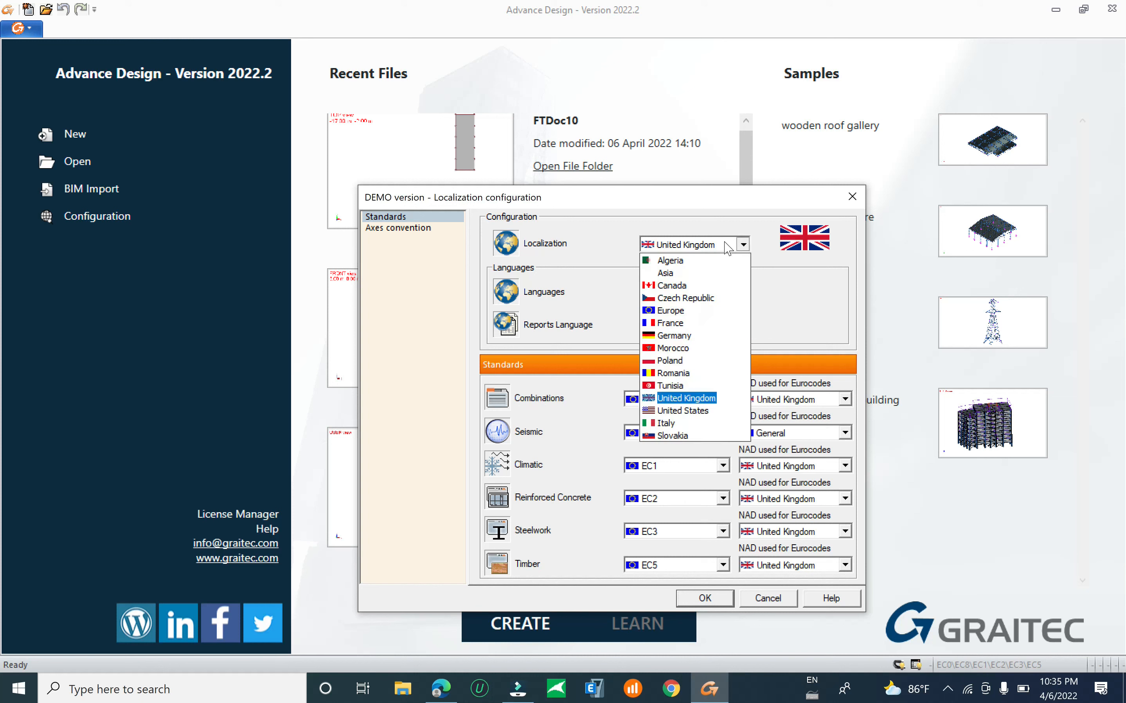
pyautogui.click(698, 412)
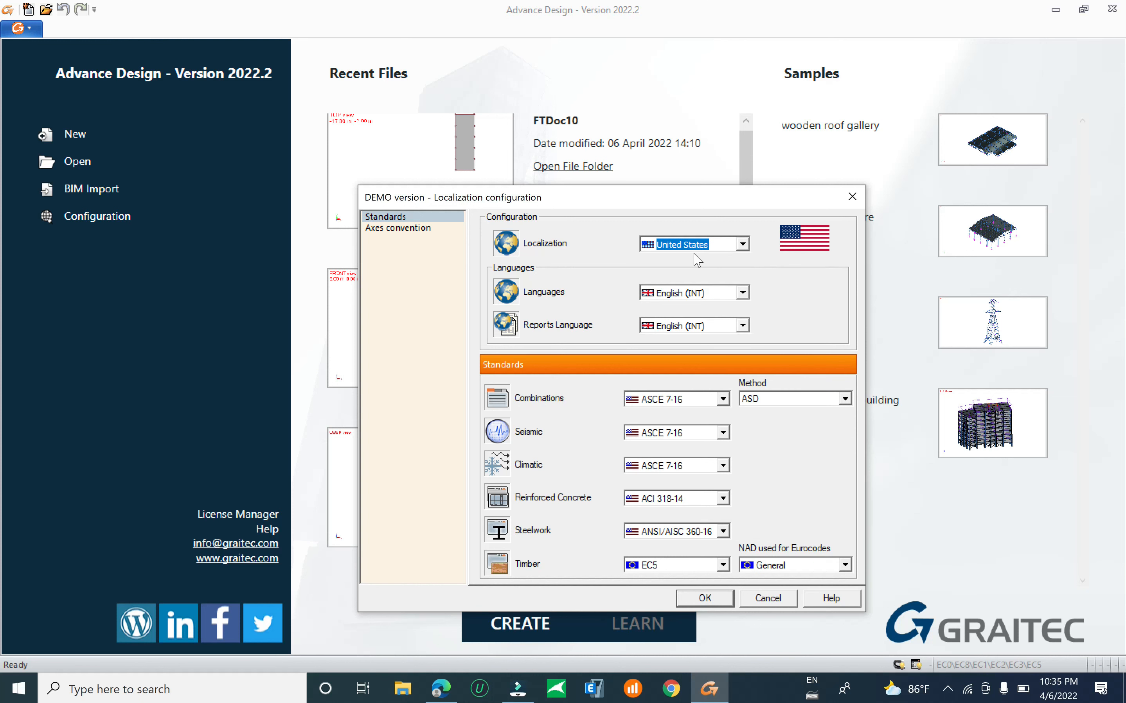
# Set the vertical global axis to Z up in the axes convention and apply the localization configuration.
pyautogui.click(395, 228)
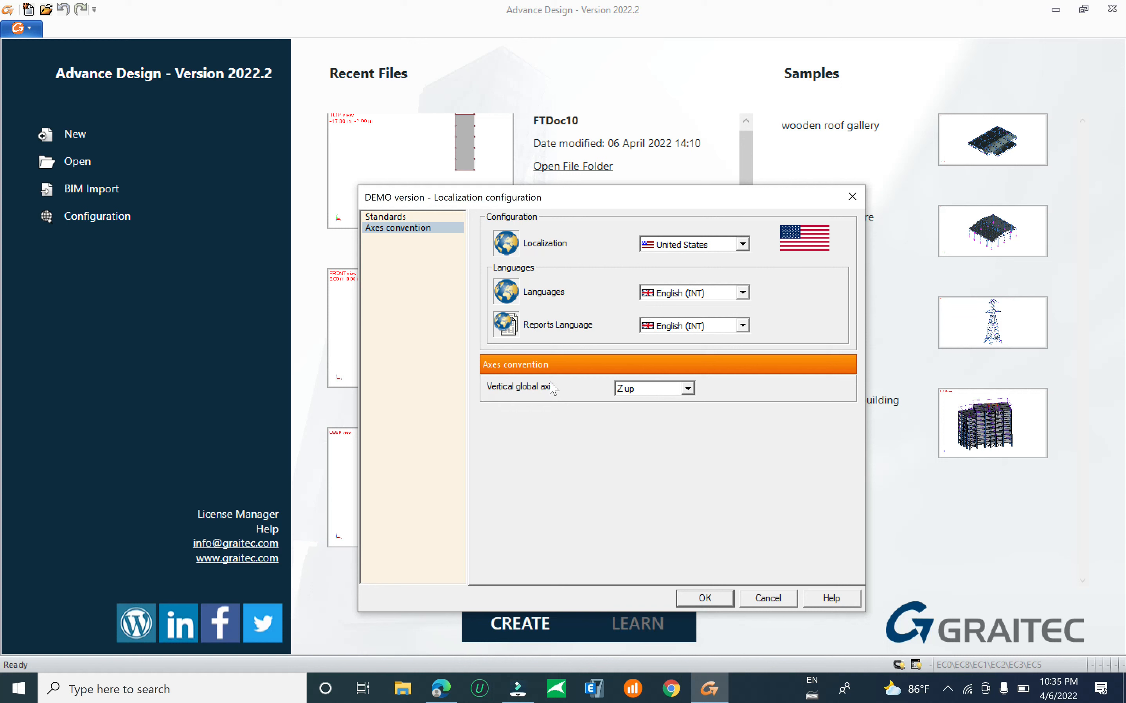
pyautogui.click(688, 389)
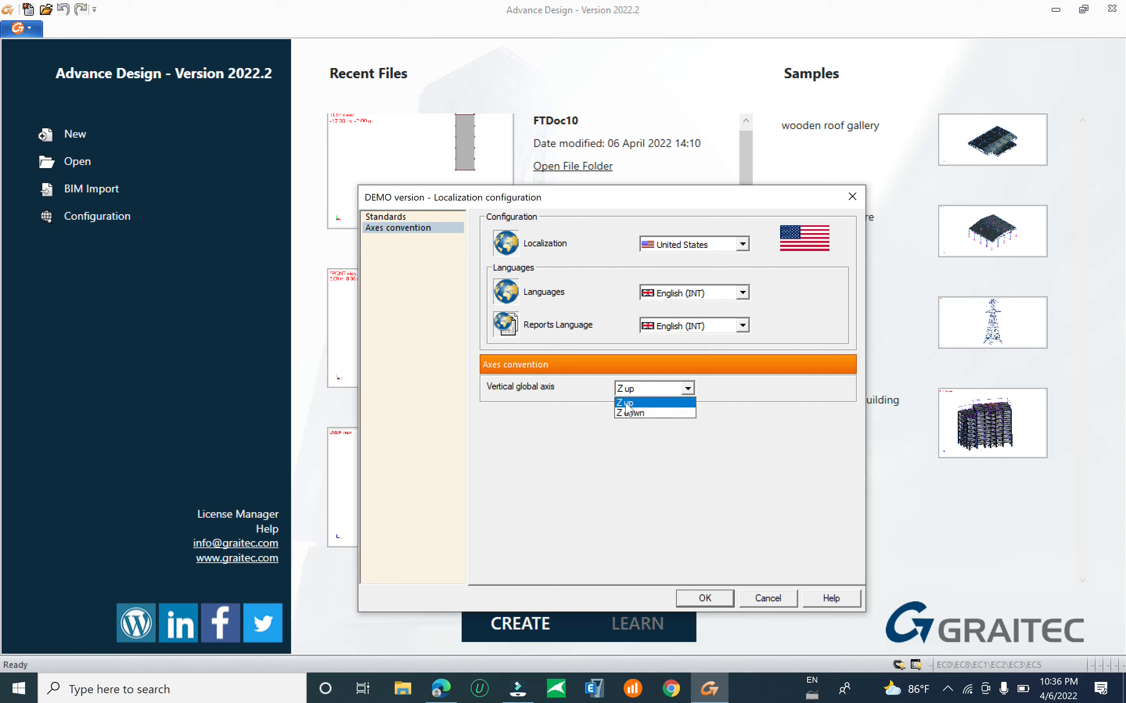
pyautogui.click(626, 409)
pyautogui.click(688, 388)
pyautogui.click(624, 404)
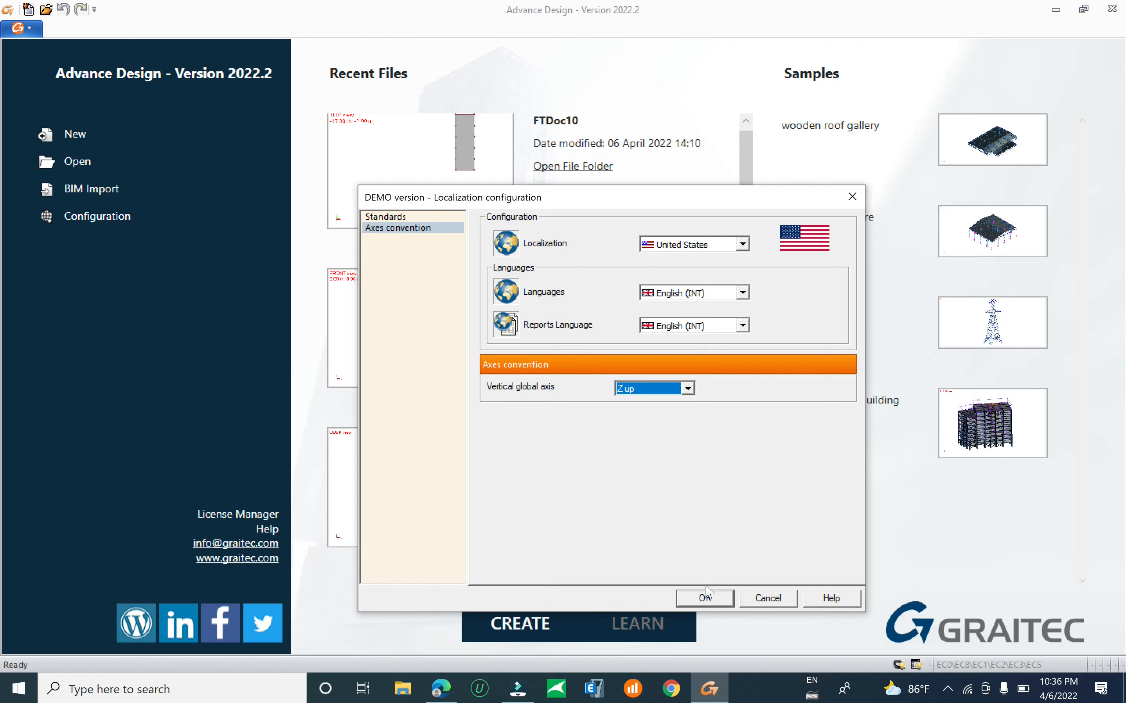
pyautogui.click(712, 598)
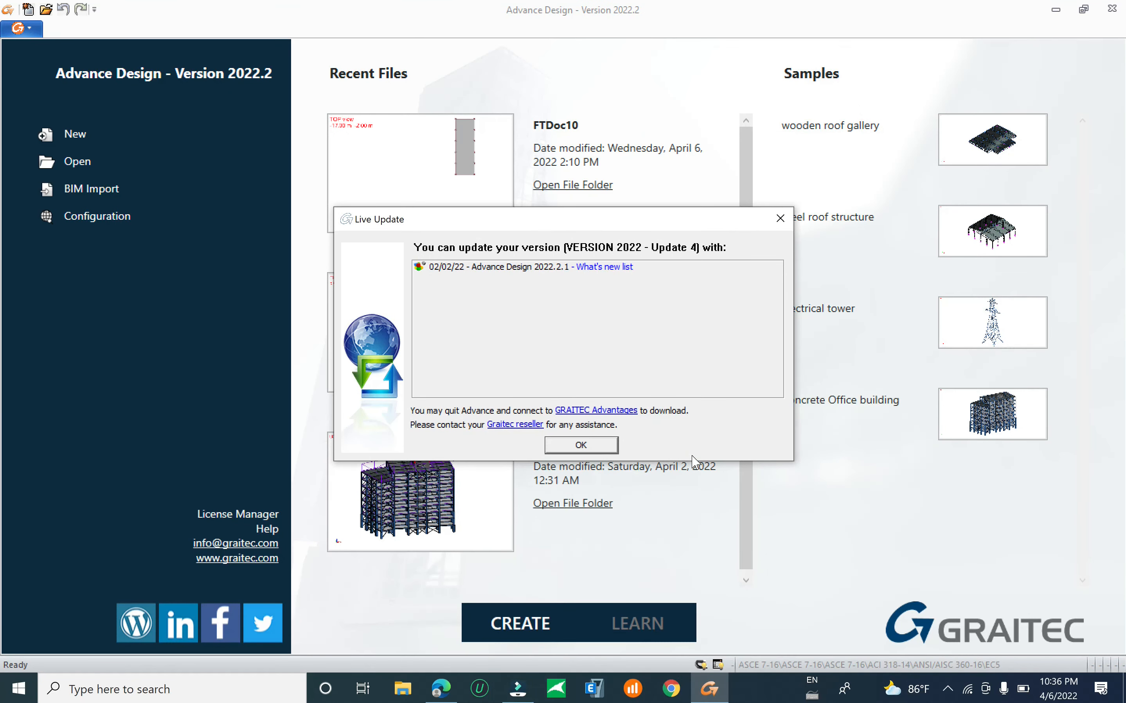
# Dismiss the Live Update notice and review the applied localization and standards in the configuration.
pyautogui.click(778, 215)
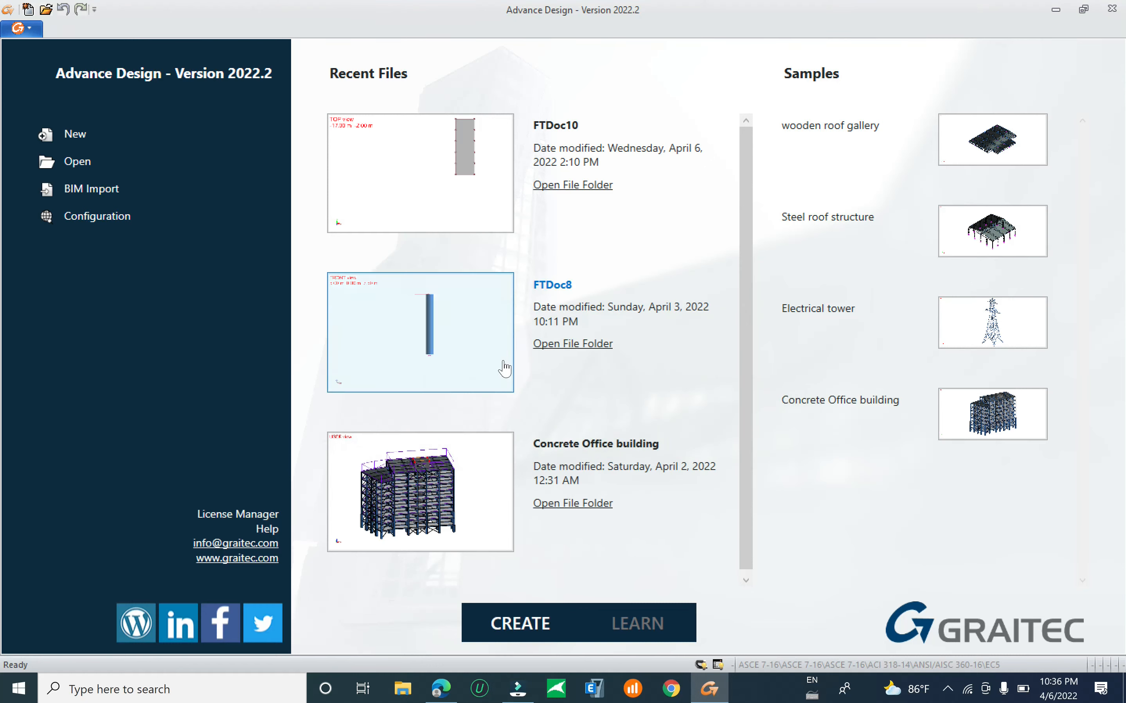
pyautogui.click(111, 218)
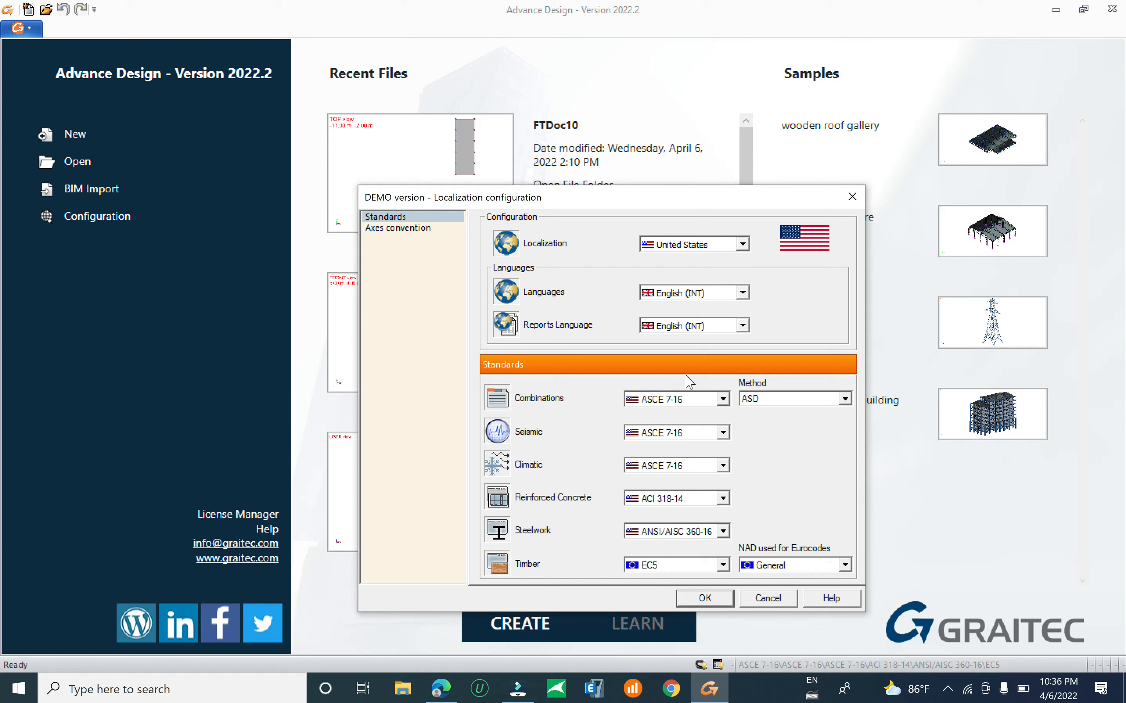
pyautogui.click(853, 196)
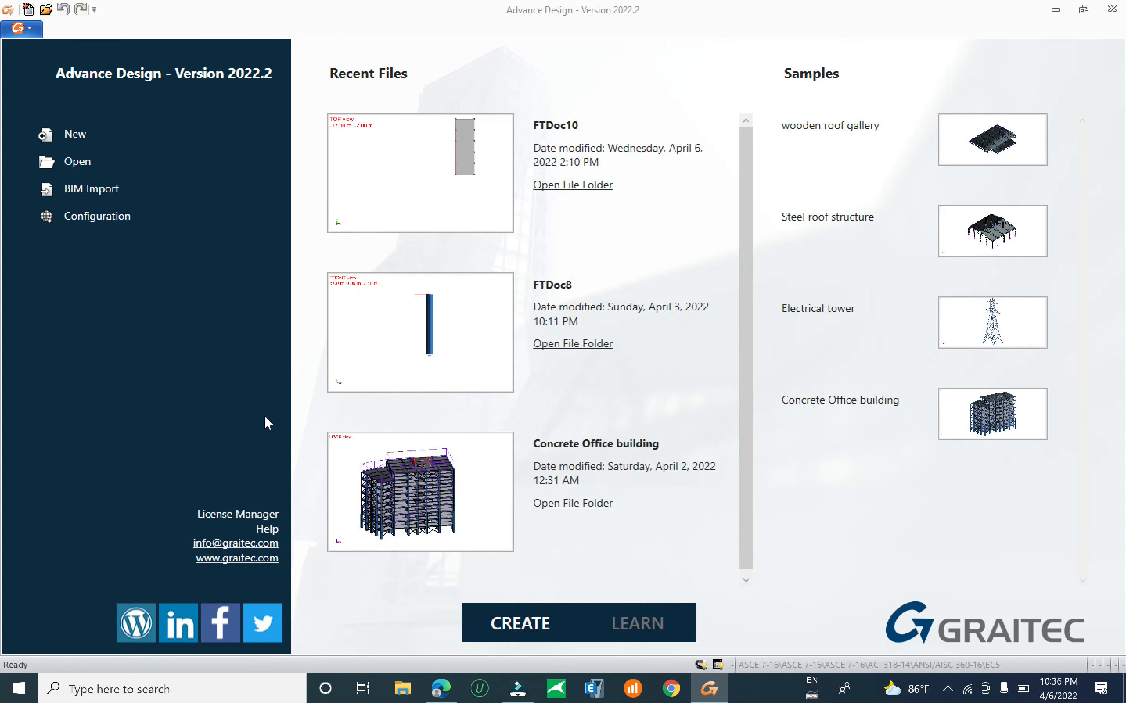
# Create a new project named "First introductory tutorial about Graitec Advance Design" and continue to its workspace settings.
pyautogui.click(76, 135)
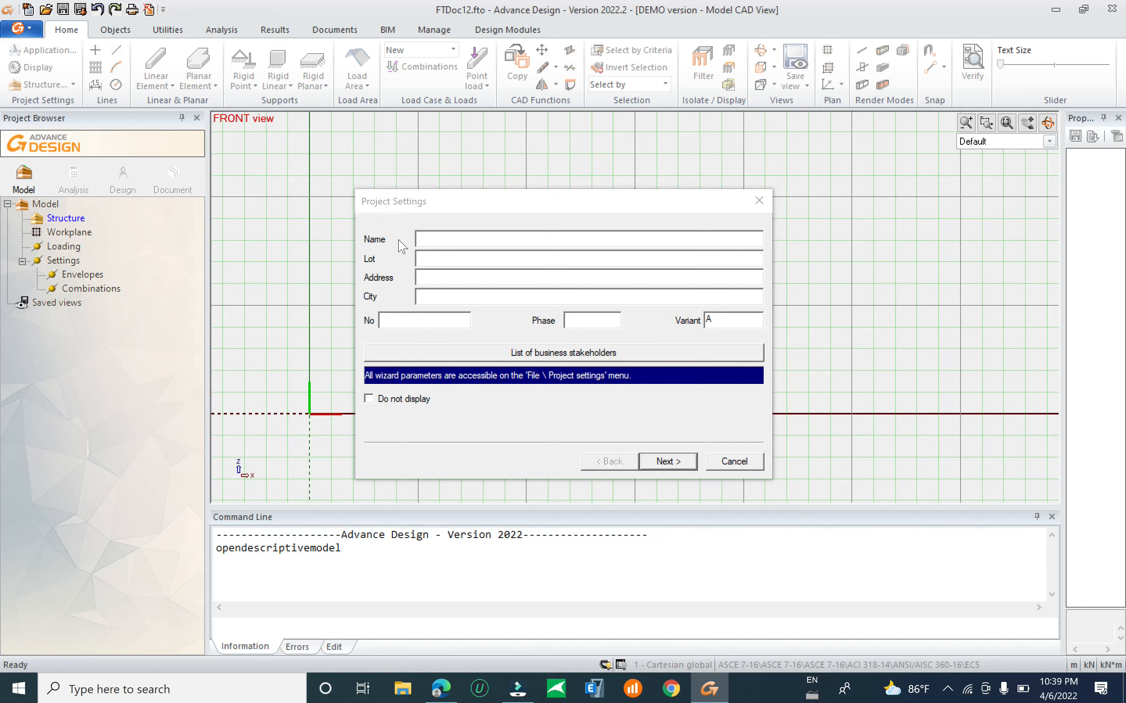
pyautogui.click(430, 239)
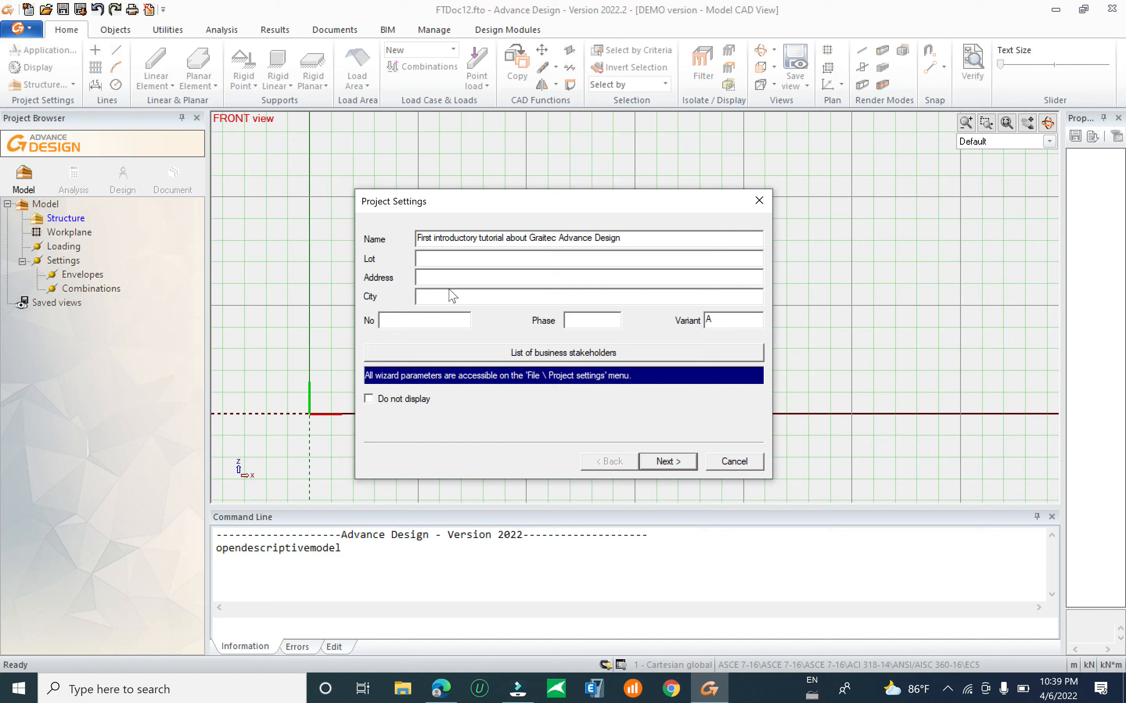
pyautogui.click(425, 296)
pyautogui.click(397, 320)
pyautogui.click(668, 463)
pyautogui.click(668, 462)
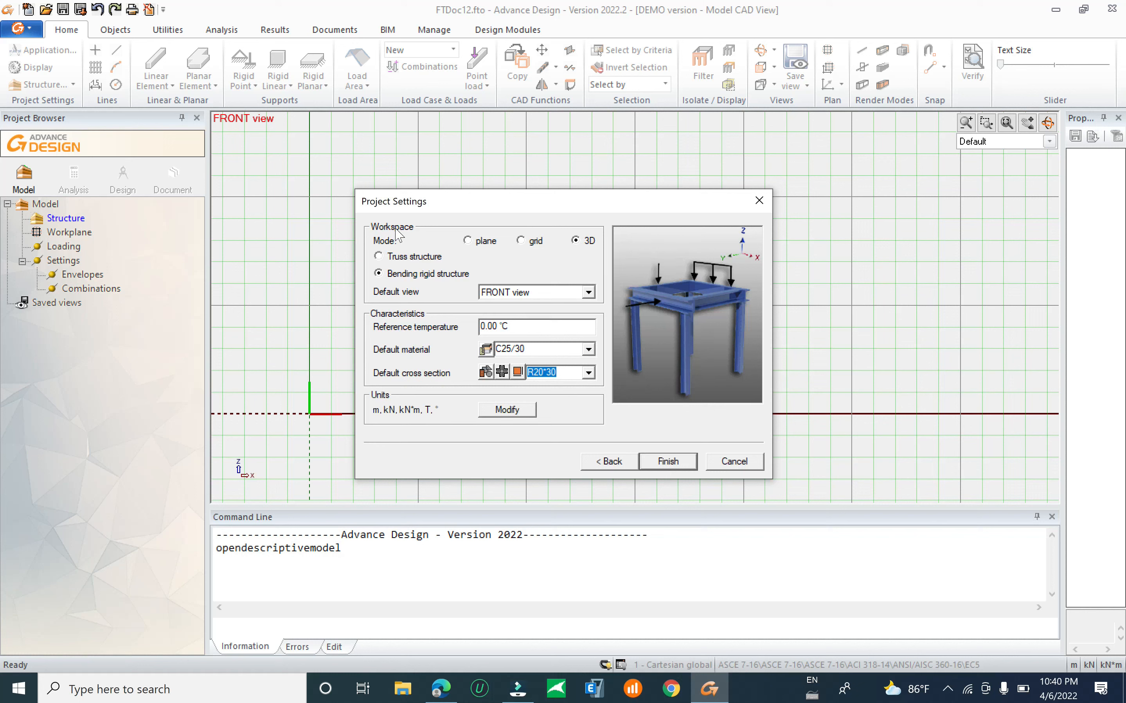
# Try the plane and grid workspace modes, accepting their load notices, and return the mode to 3D.
pyautogui.click(469, 240)
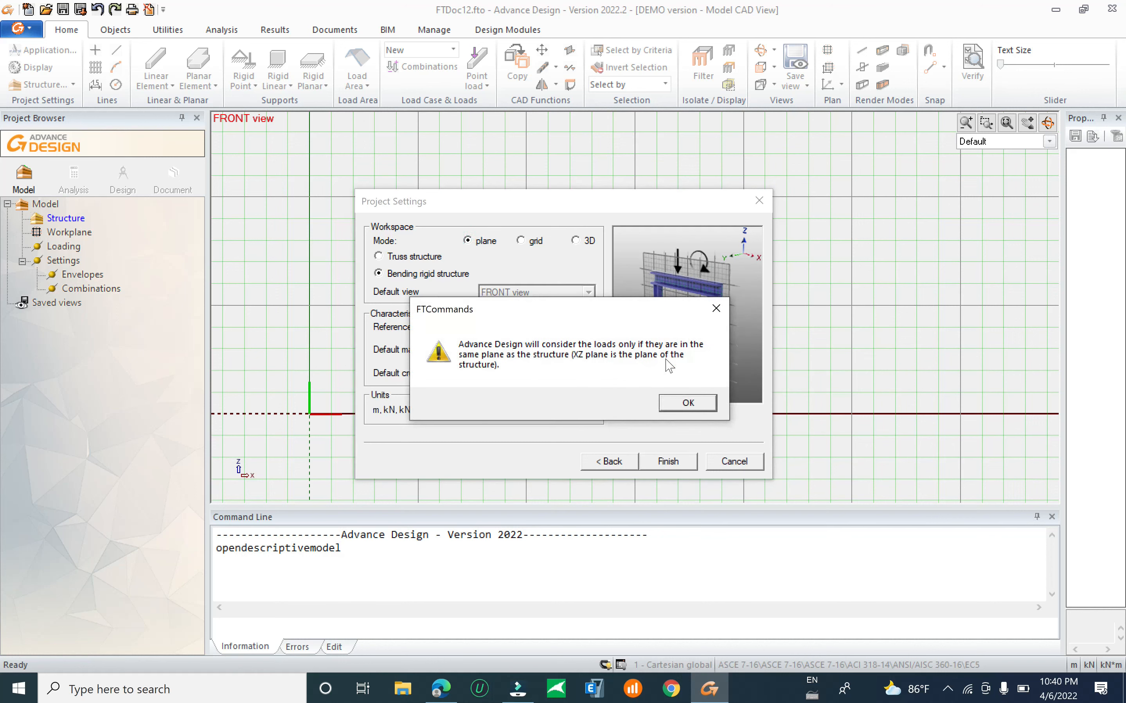
pyautogui.click(687, 403)
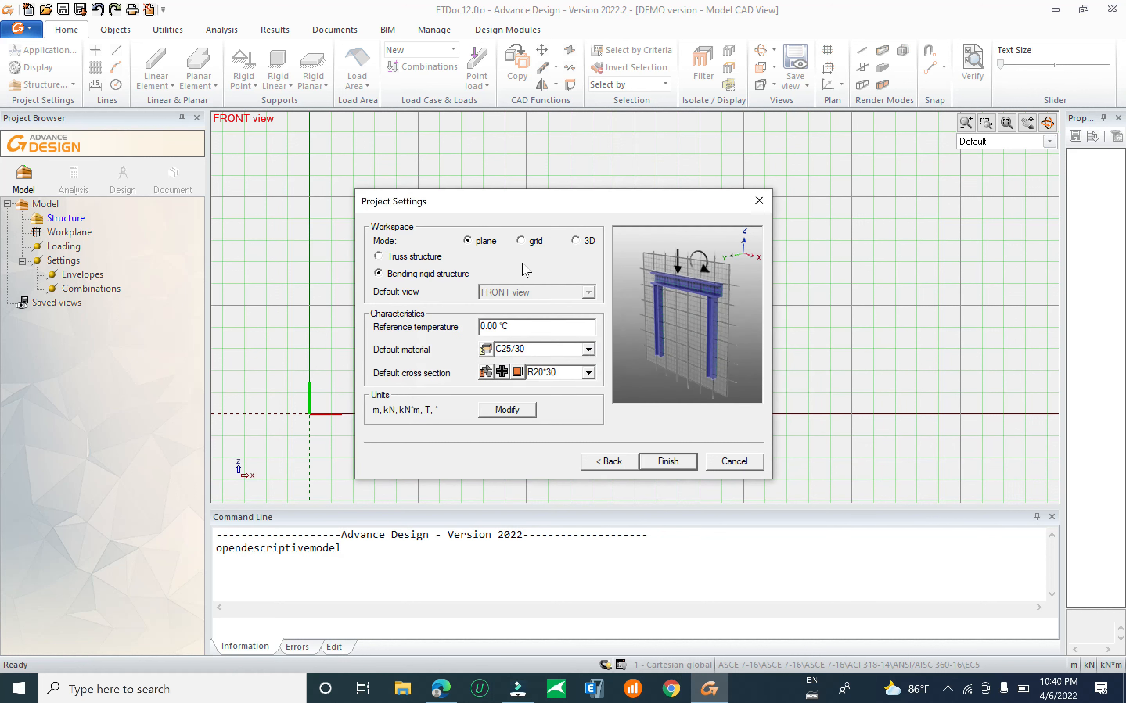
pyautogui.click(521, 241)
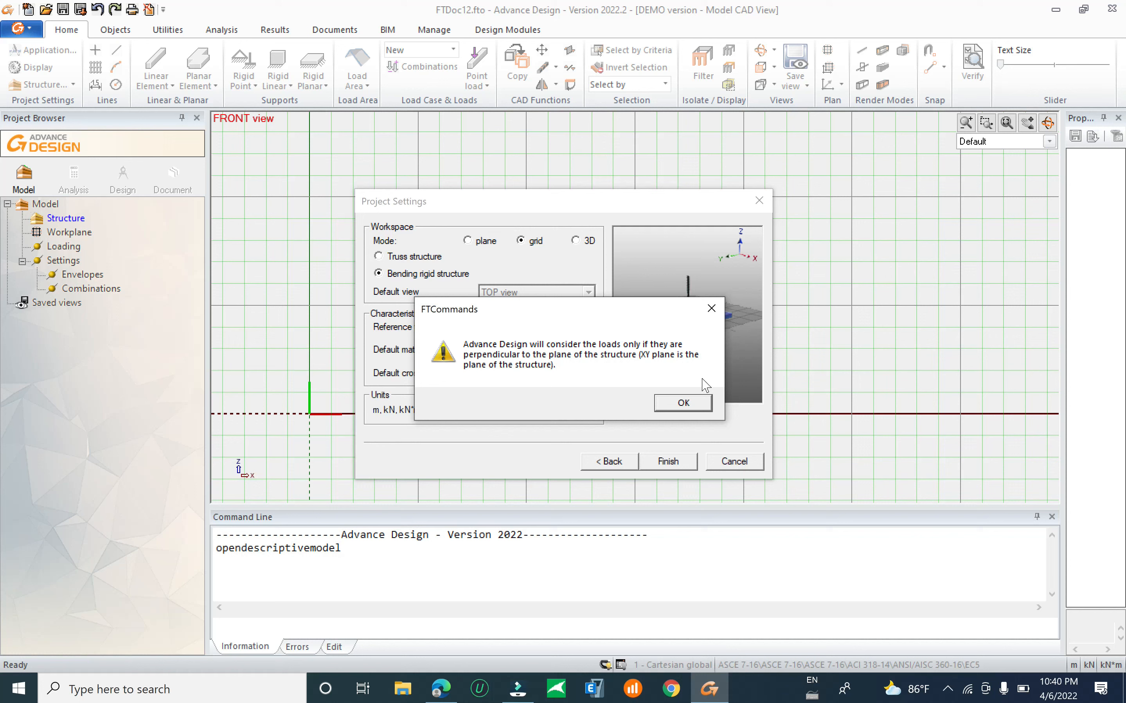
pyautogui.click(690, 401)
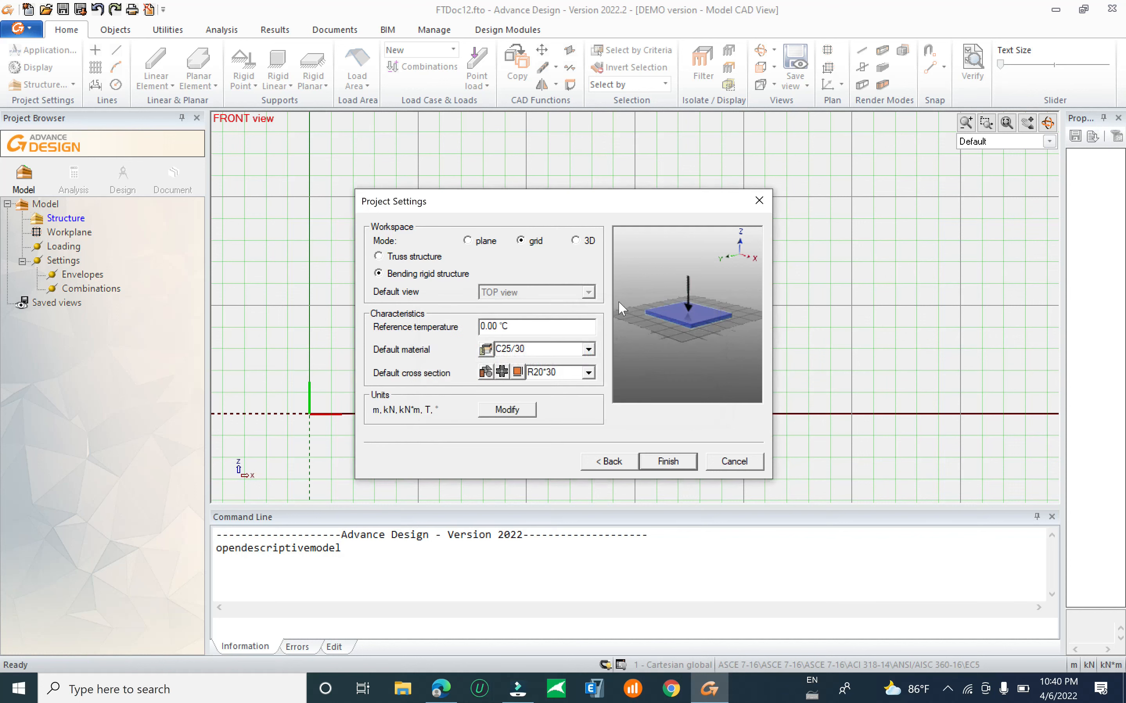
pyautogui.click(576, 241)
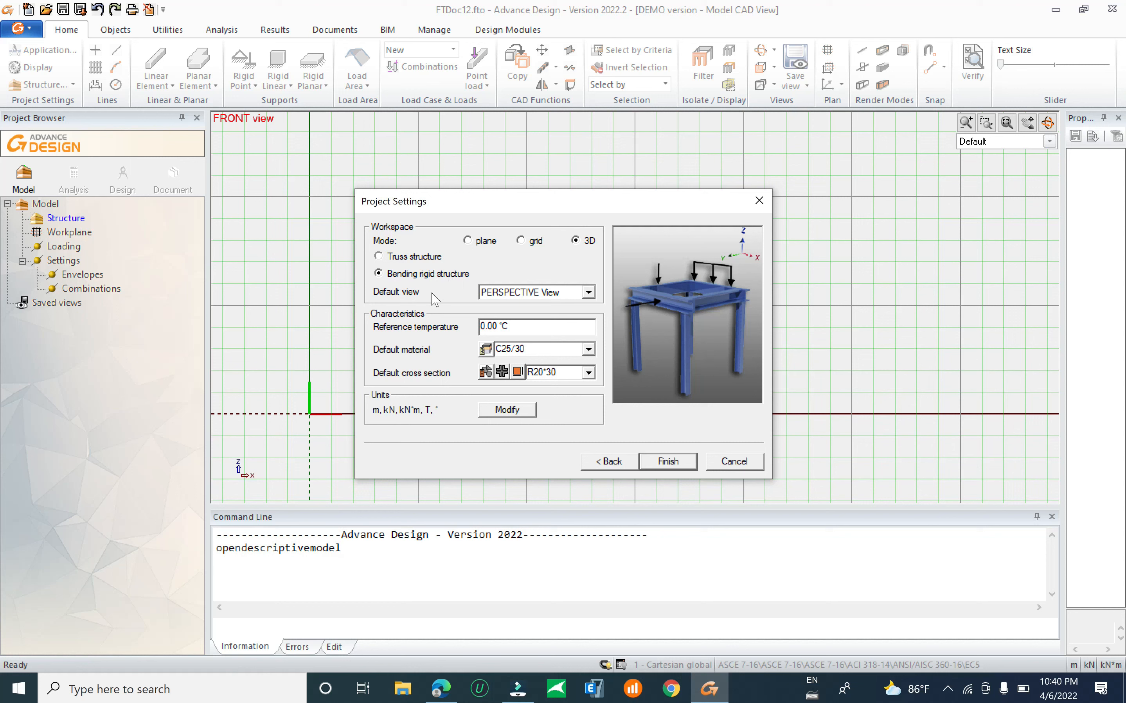
# Set the project's default view to PERSPECTIVE View after trying FRONT view.
pyautogui.click(588, 292)
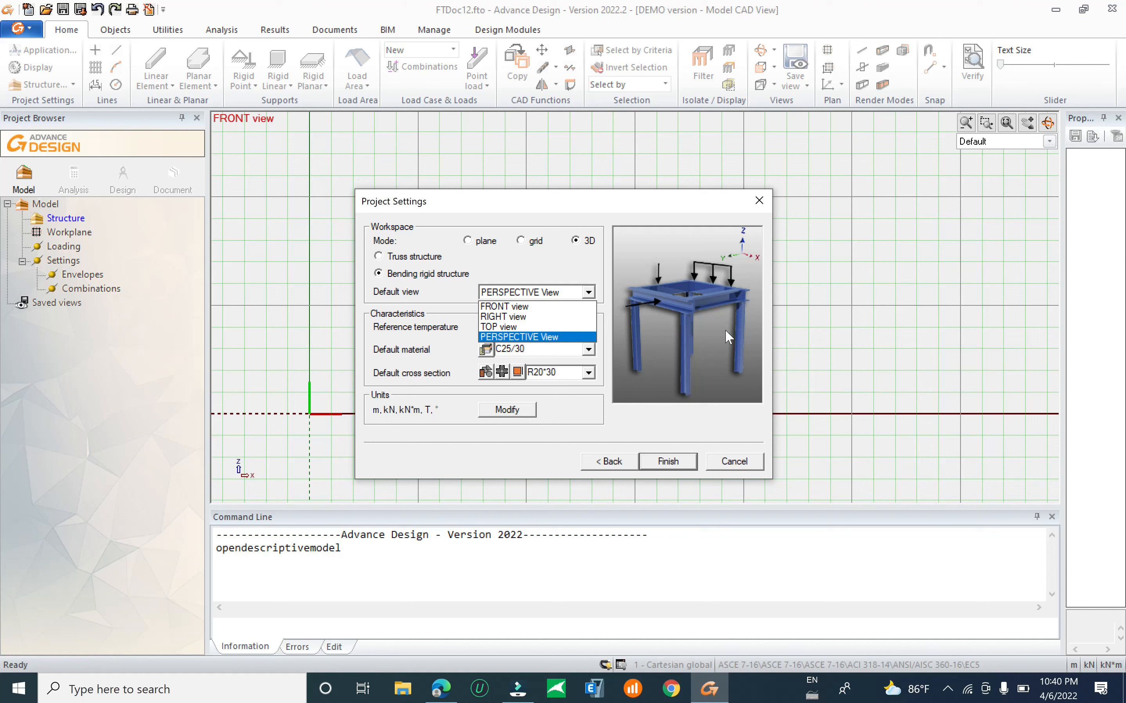
pyautogui.click(546, 339)
pyautogui.click(547, 293)
pyautogui.click(527, 307)
pyautogui.click(535, 295)
pyautogui.click(531, 338)
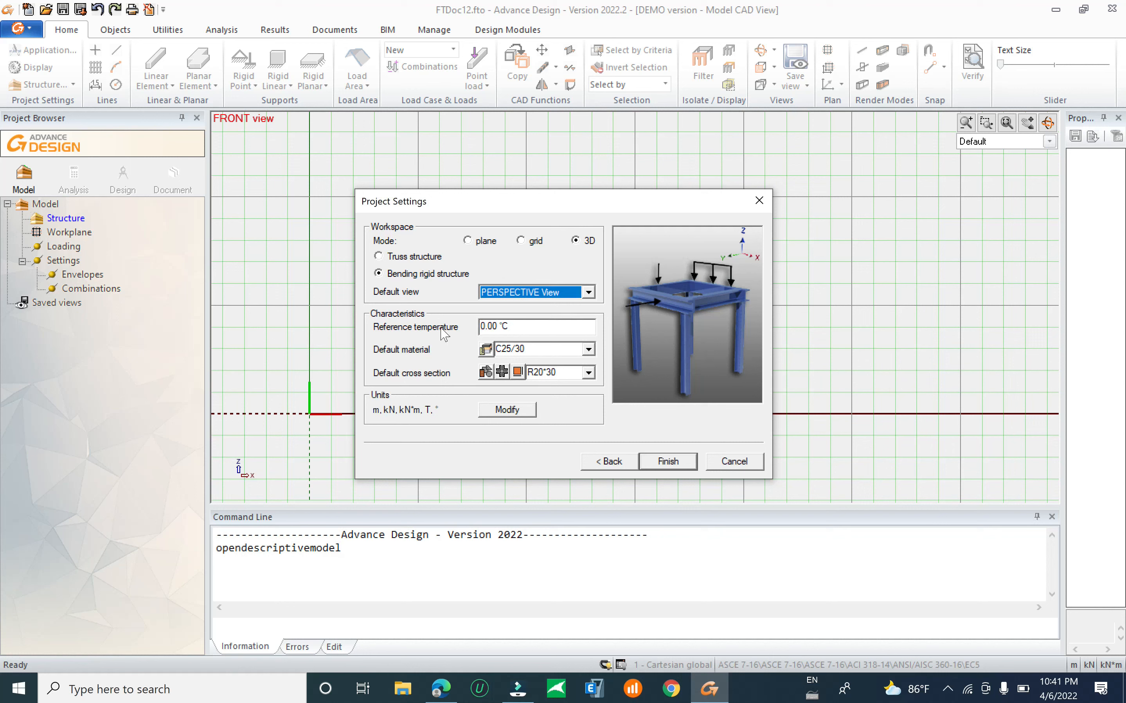
# Examine the default material choices and the mechanical properties of C25/30 concrete, leaving the materials unchanged.
pyautogui.click(527, 326)
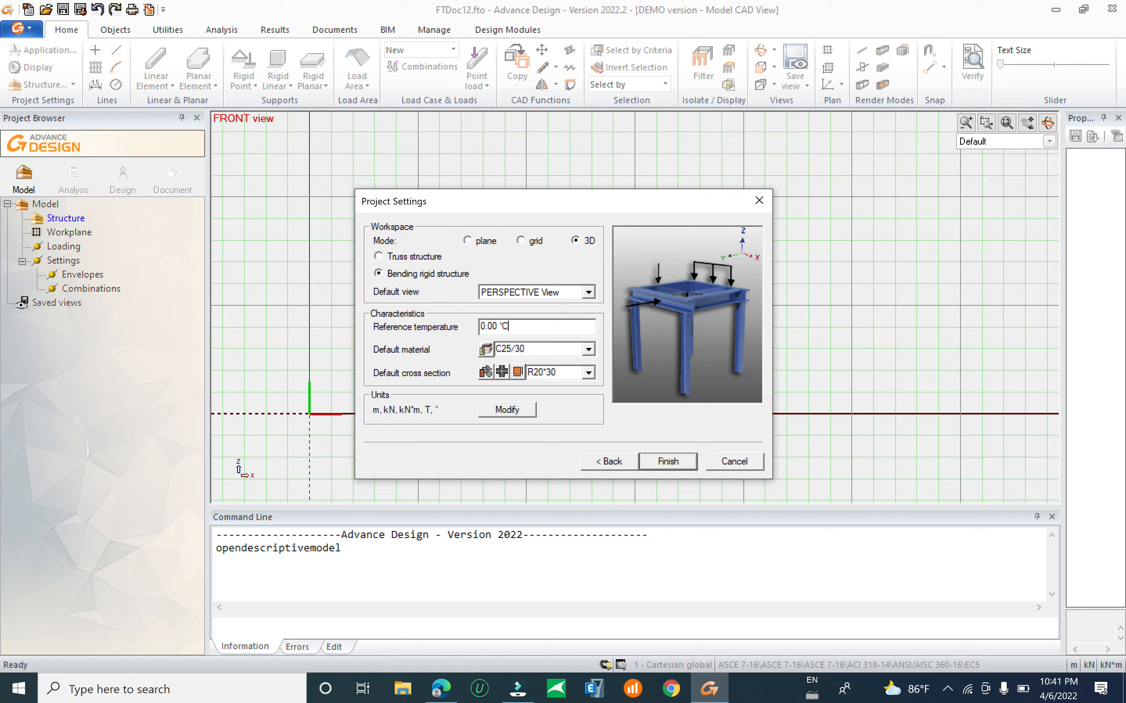
pyautogui.click(588, 349)
pyautogui.click(588, 349)
pyautogui.click(485, 350)
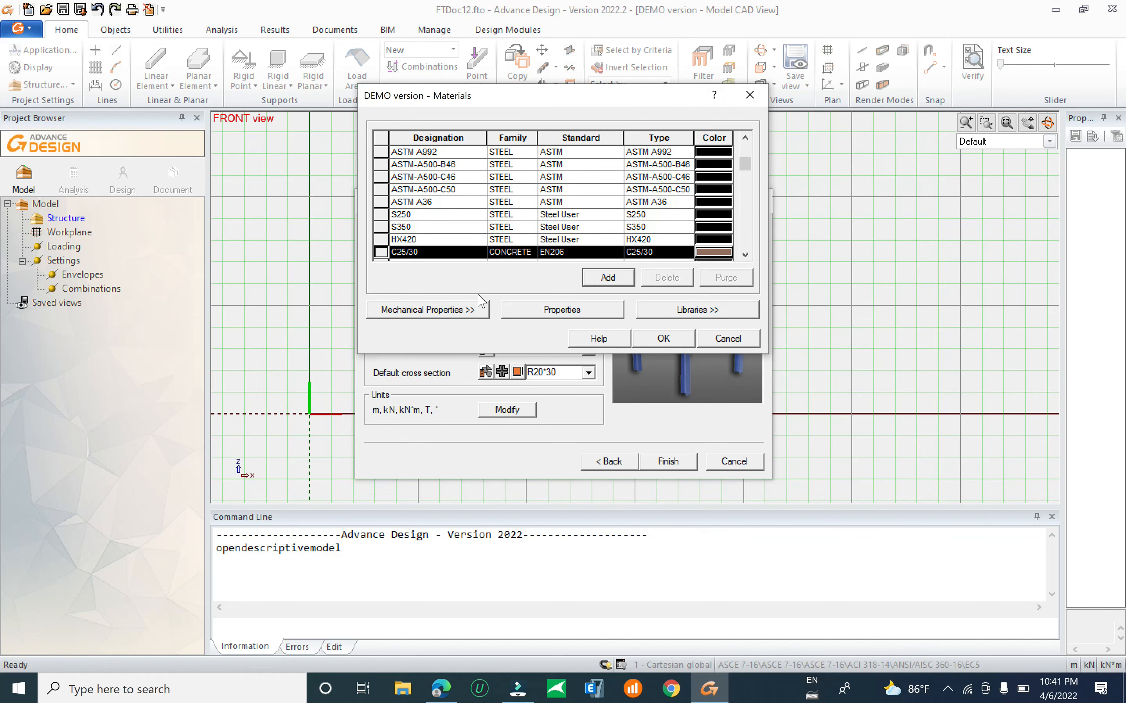
pyautogui.click(589, 278)
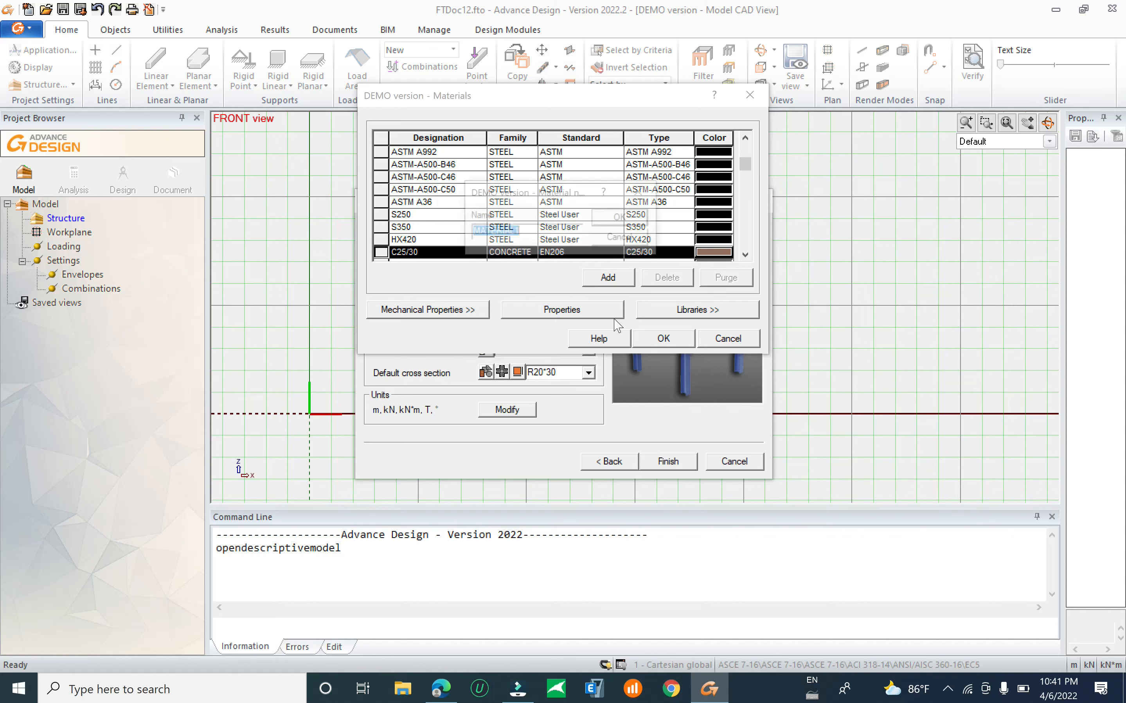
pyautogui.click(623, 238)
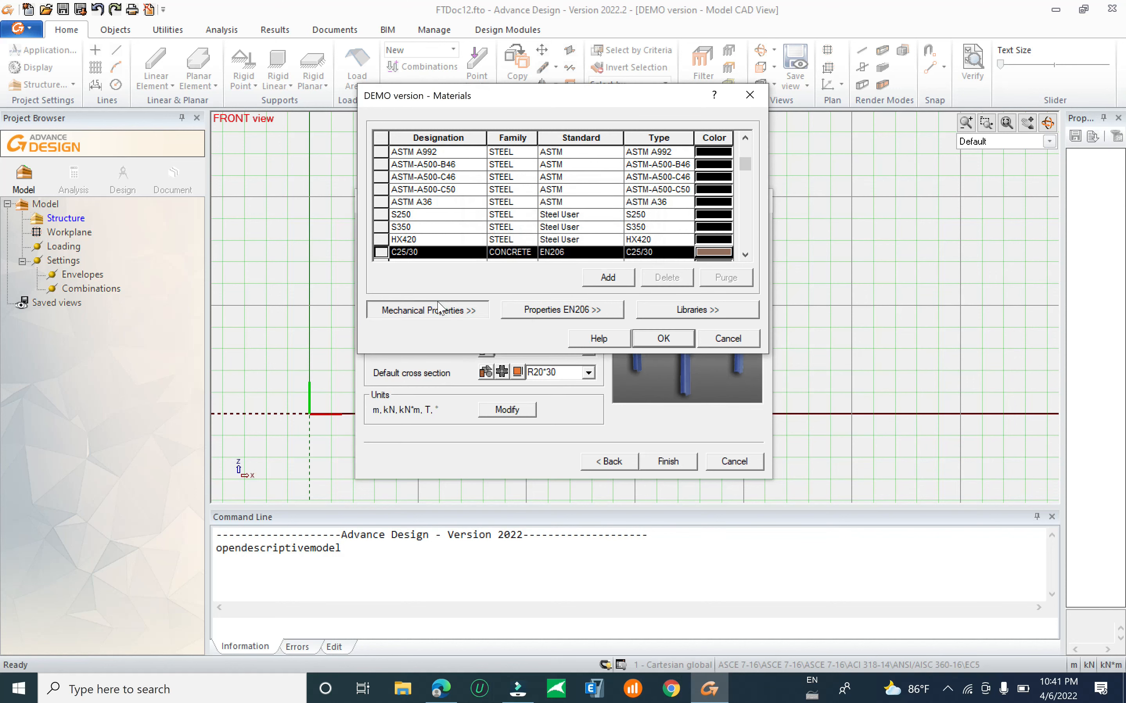
pyautogui.click(463, 301)
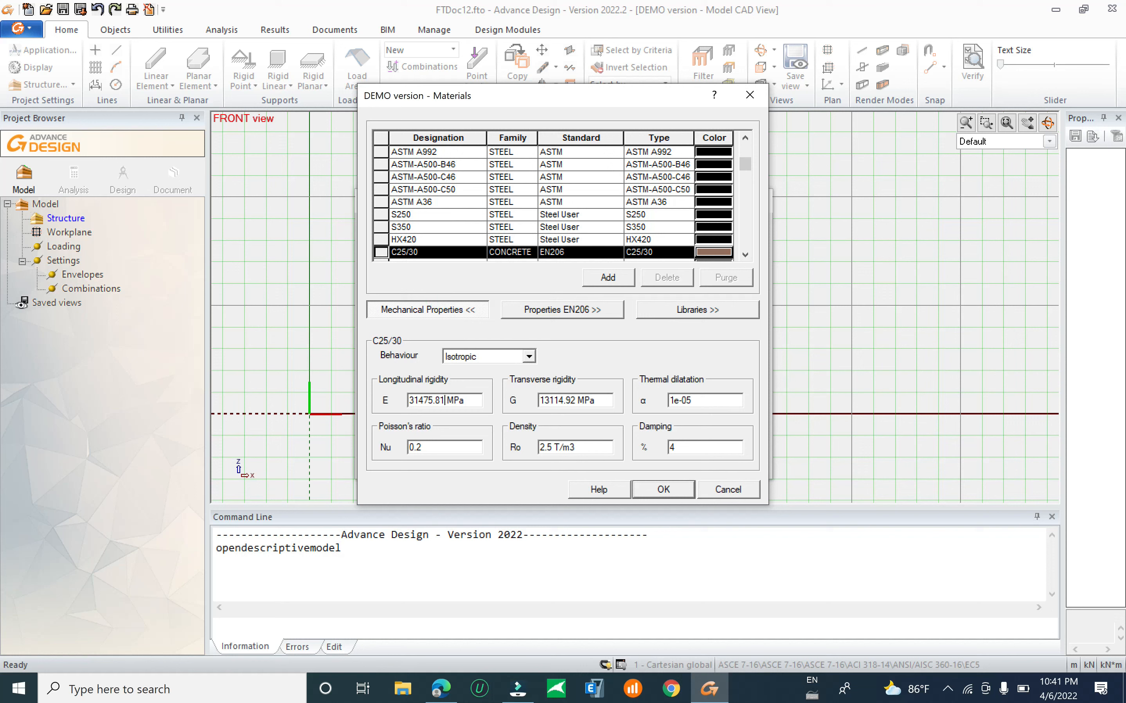
pyautogui.click(727, 489)
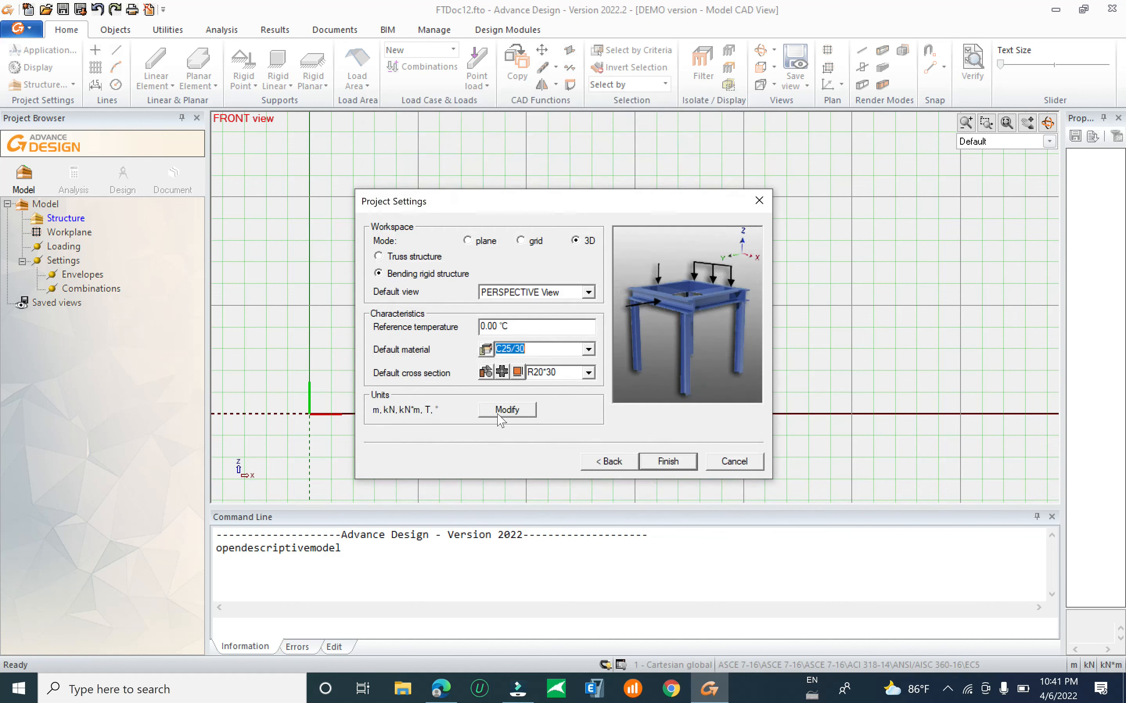
# Try the Imperial, Steel and units_UK working unit styles and return to the Défaut style.
pyautogui.click(489, 412)
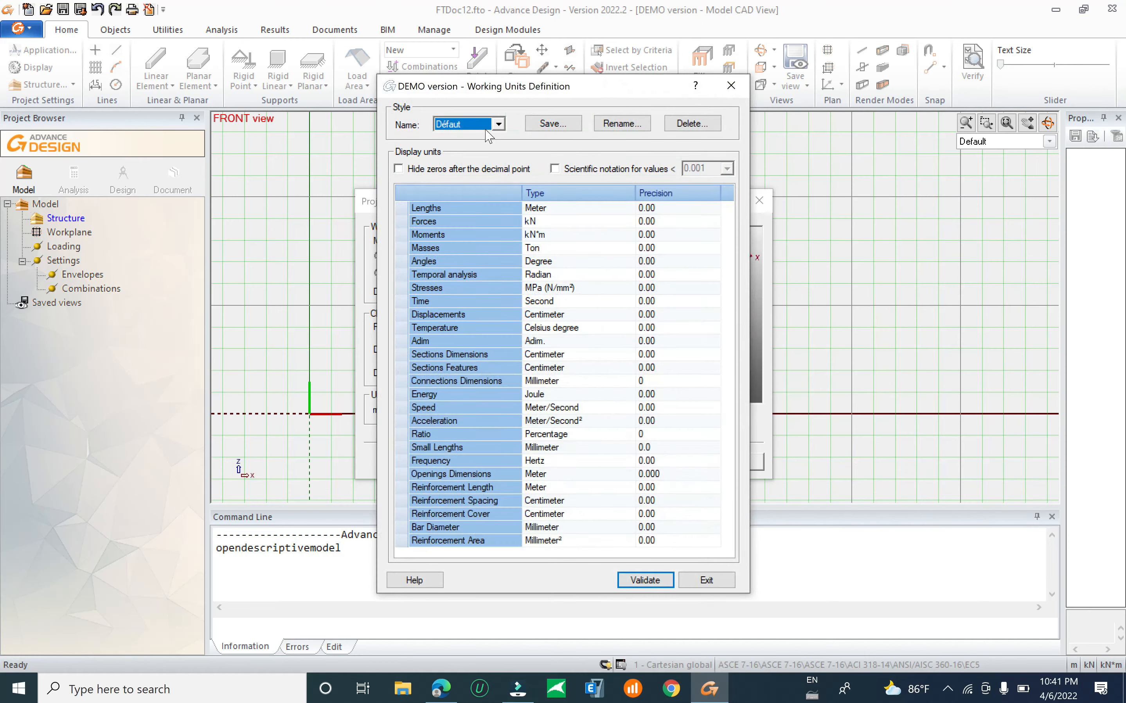
pyautogui.click(487, 131)
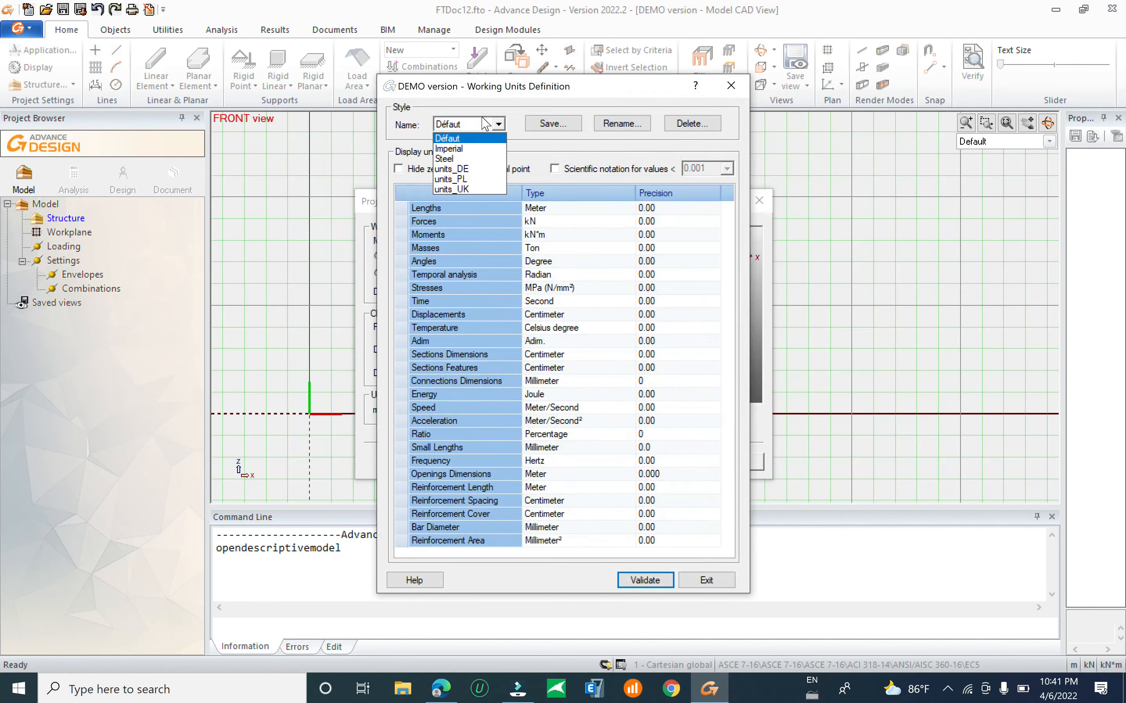
pyautogui.click(463, 148)
pyautogui.click(477, 130)
pyautogui.click(475, 155)
pyautogui.click(487, 129)
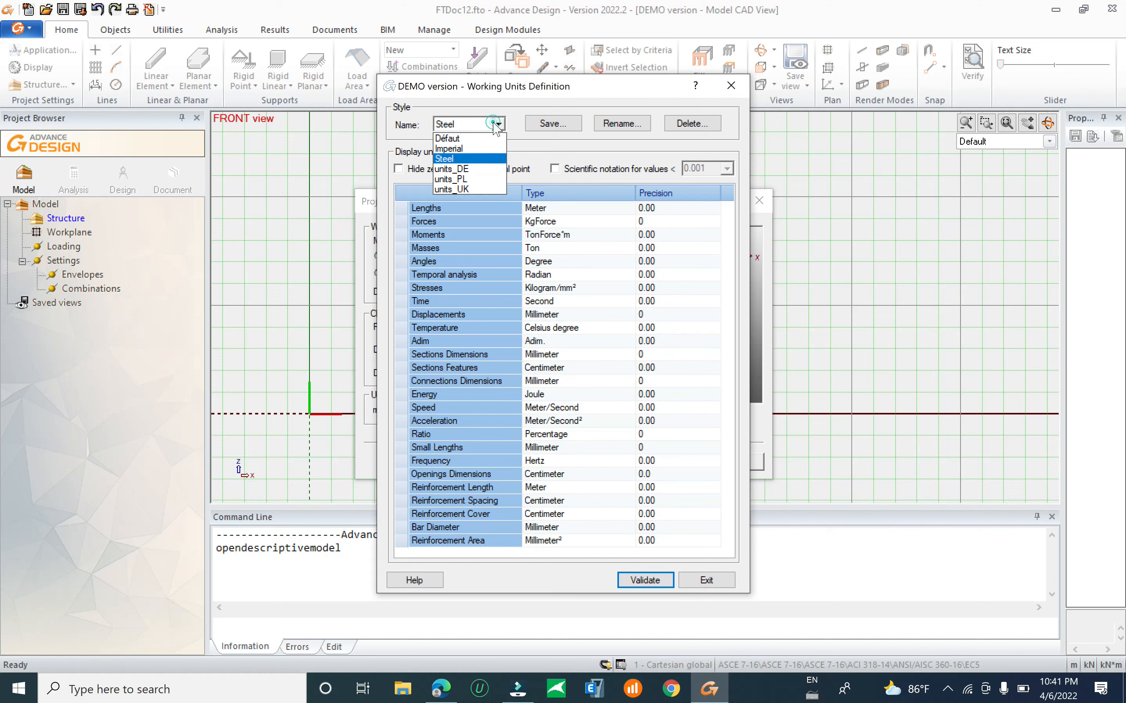
pyautogui.click(476, 189)
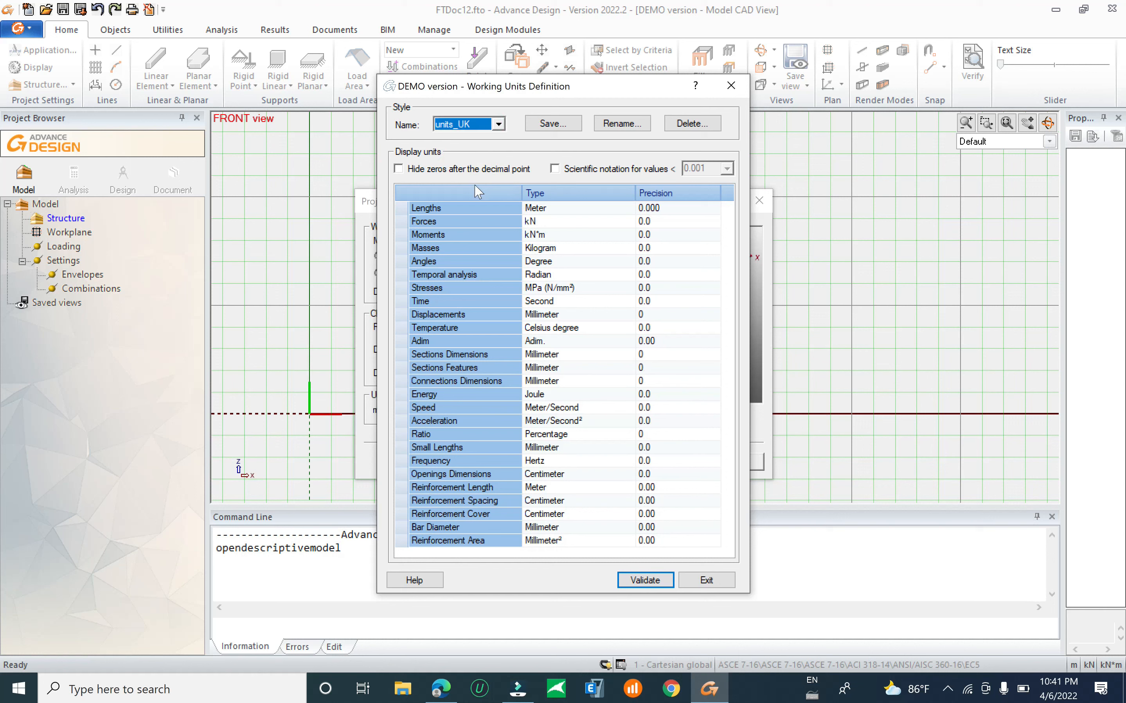
pyautogui.click(497, 125)
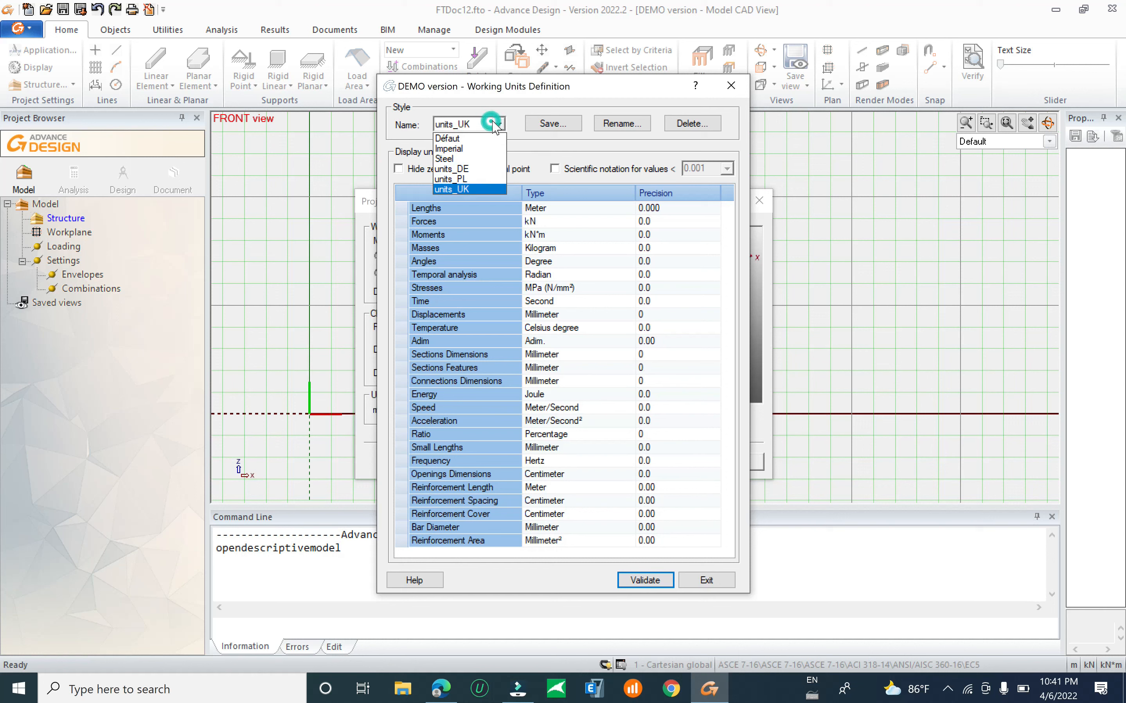
pyautogui.click(481, 140)
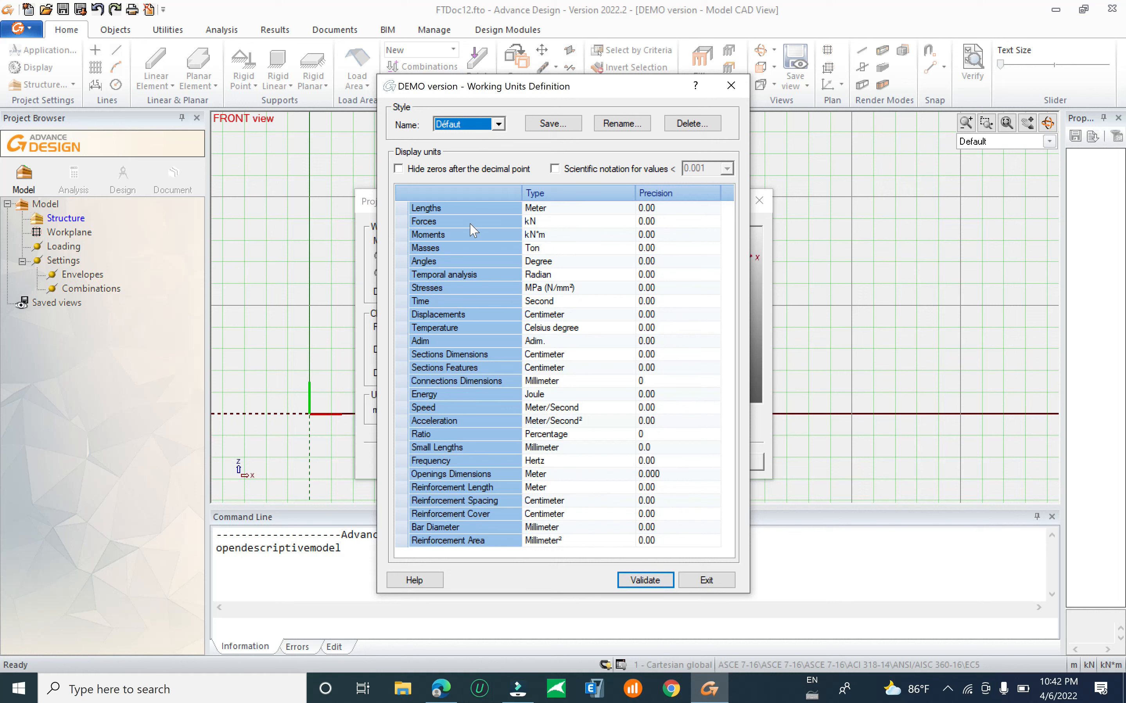
# Try to set the working units to KiloPoundForce for forces and Pound for masses.
pyautogui.click(560, 221)
pyautogui.click(627, 222)
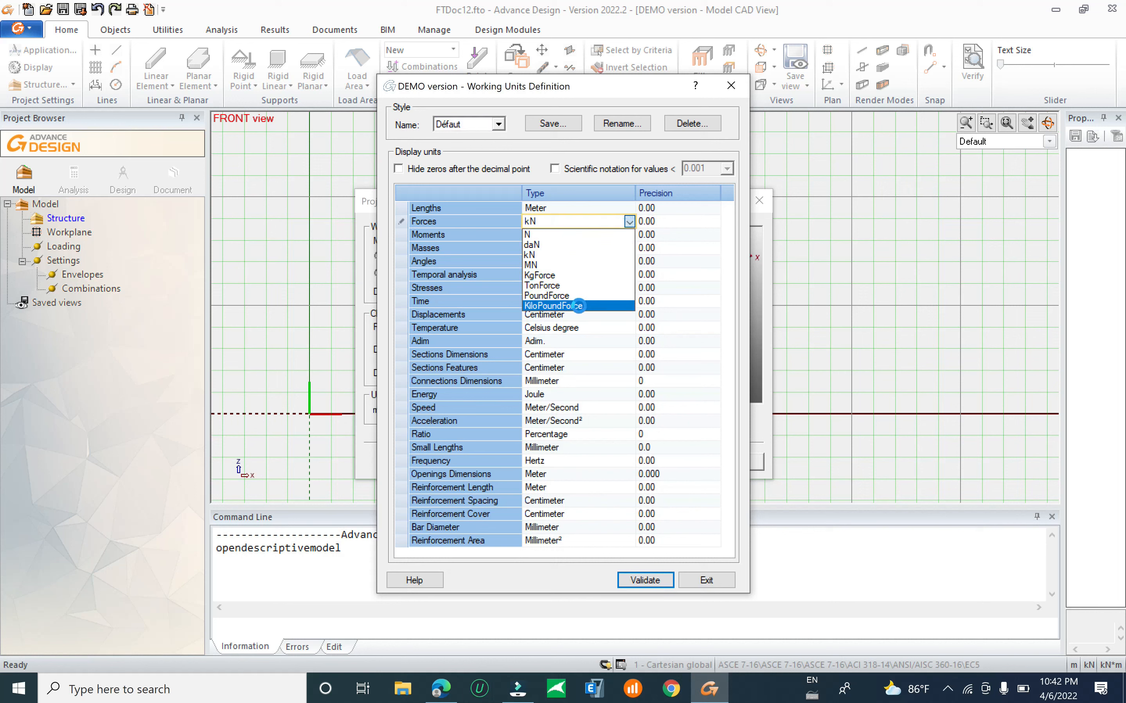
pyautogui.click(578, 306)
pyautogui.click(600, 248)
pyautogui.click(626, 248)
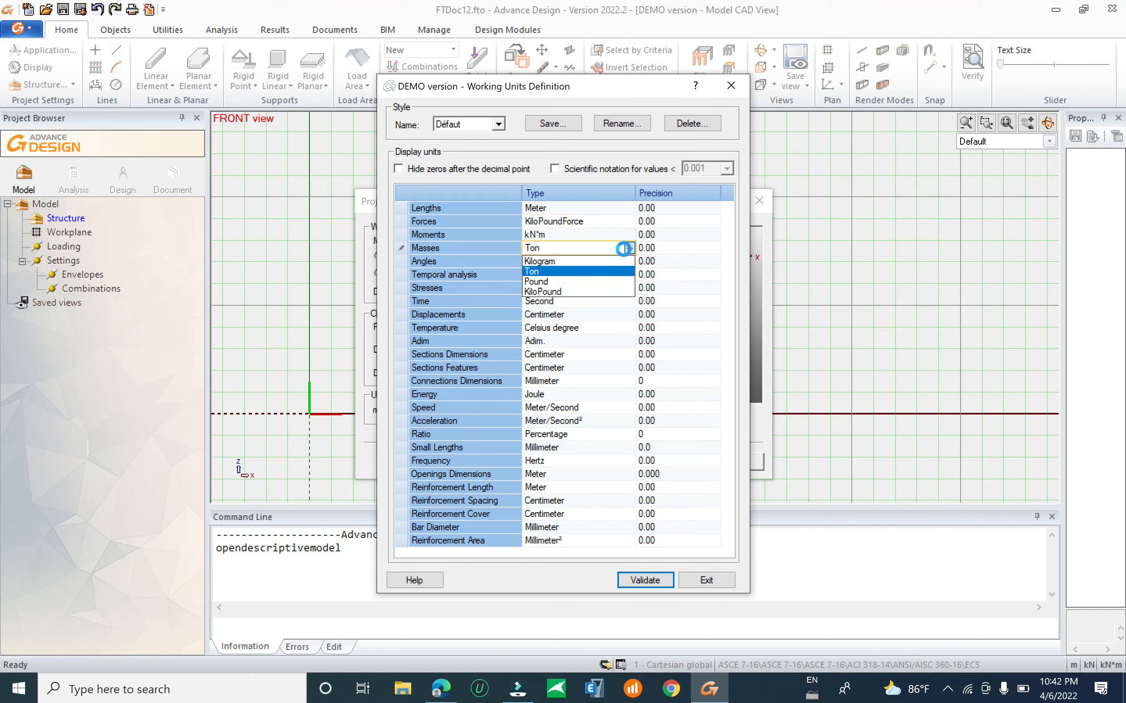
pyautogui.click(569, 283)
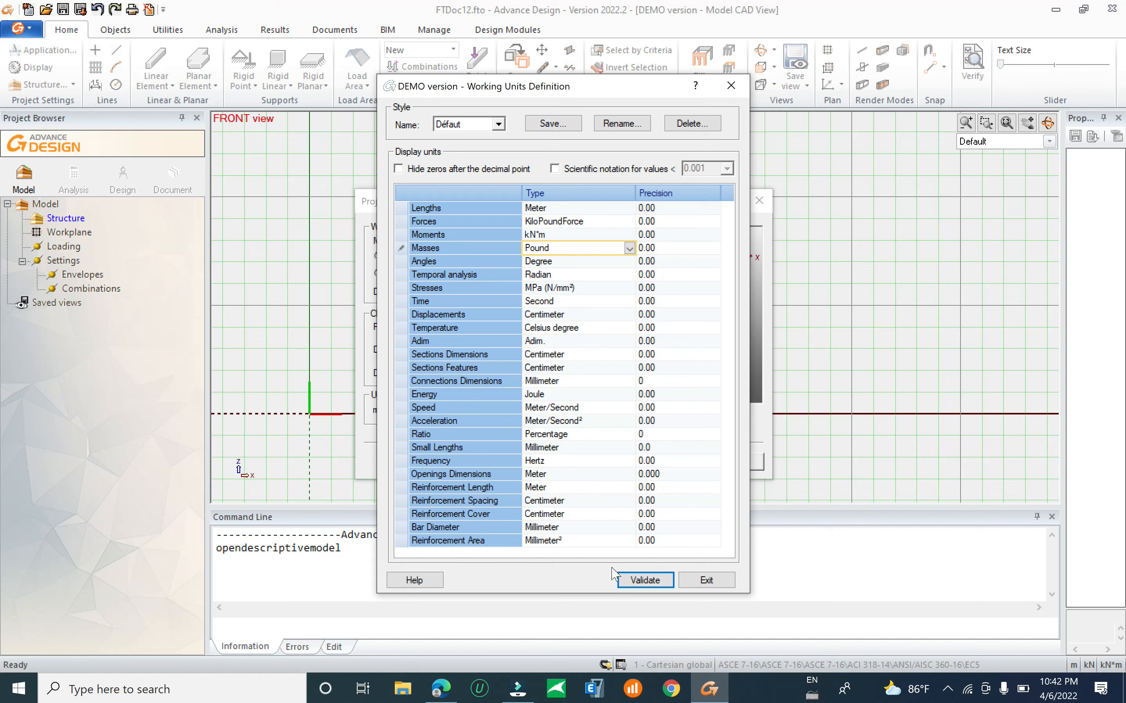
pyautogui.click(641, 588)
pyautogui.click(707, 580)
# Recheck the working units, finish the project settings and dismiss the tip of the day.
pyautogui.click(527, 410)
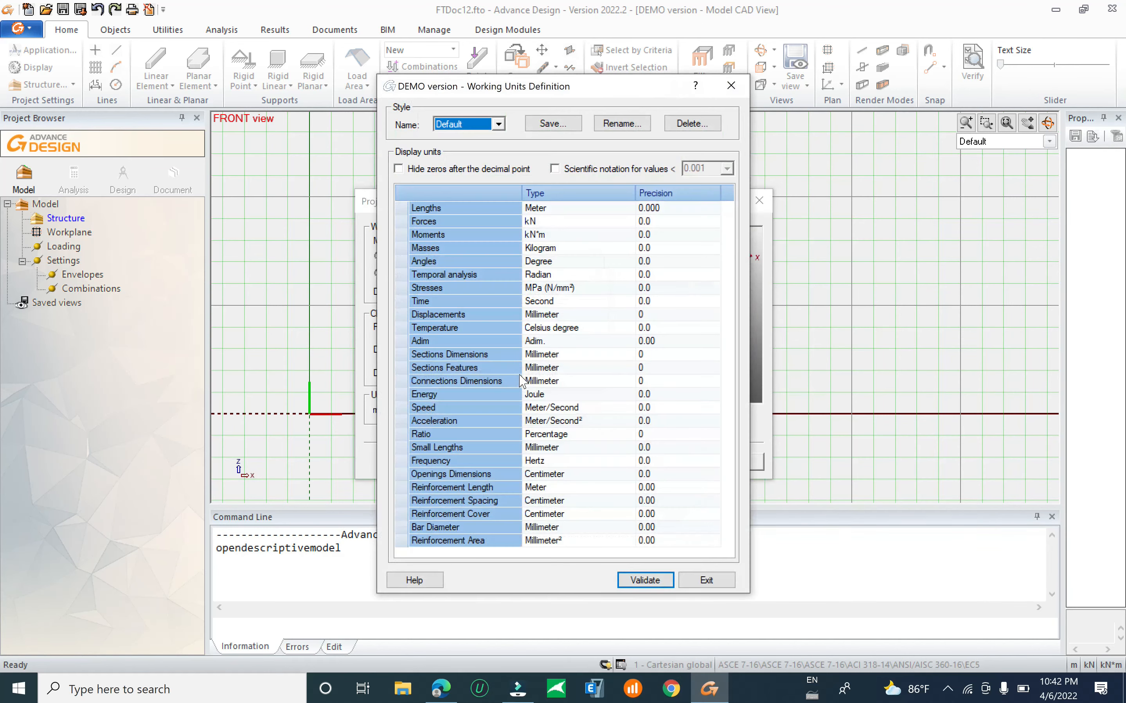
pyautogui.click(707, 580)
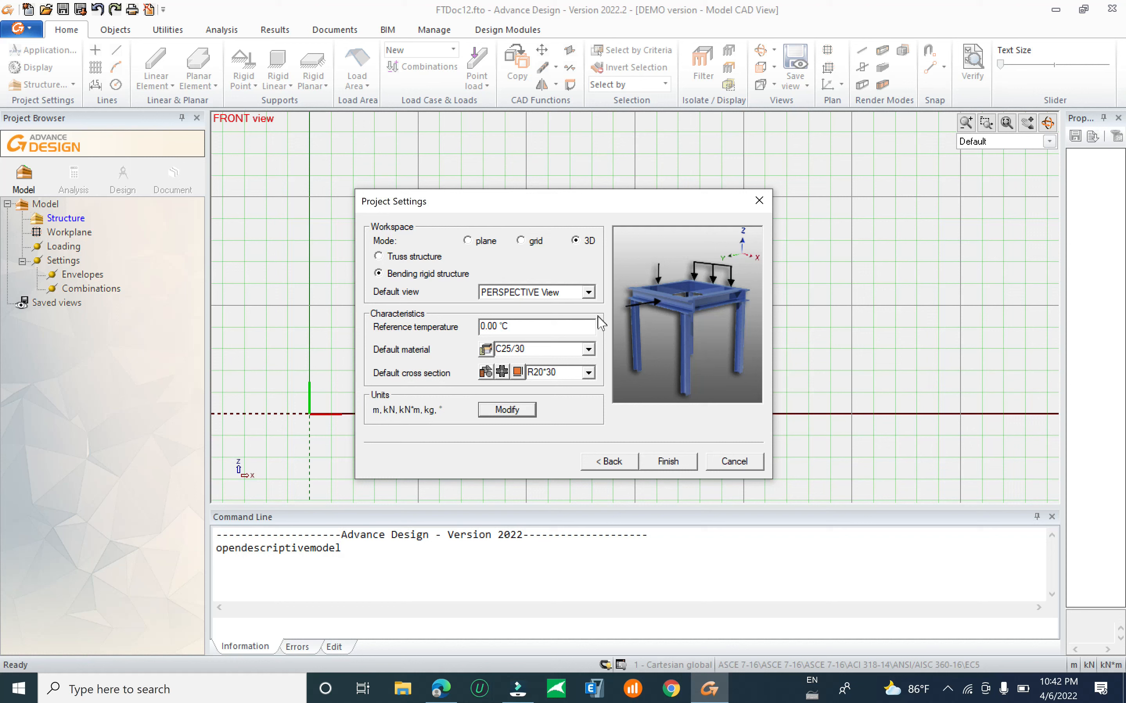
pyautogui.click(667, 460)
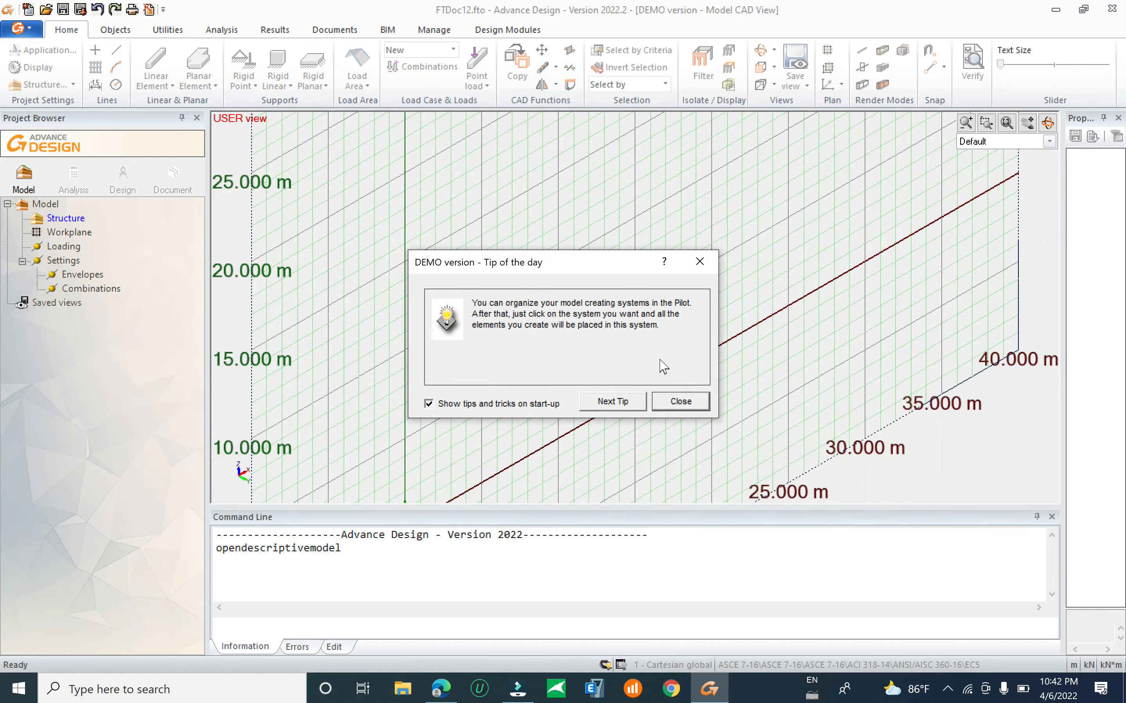
pyautogui.click(700, 262)
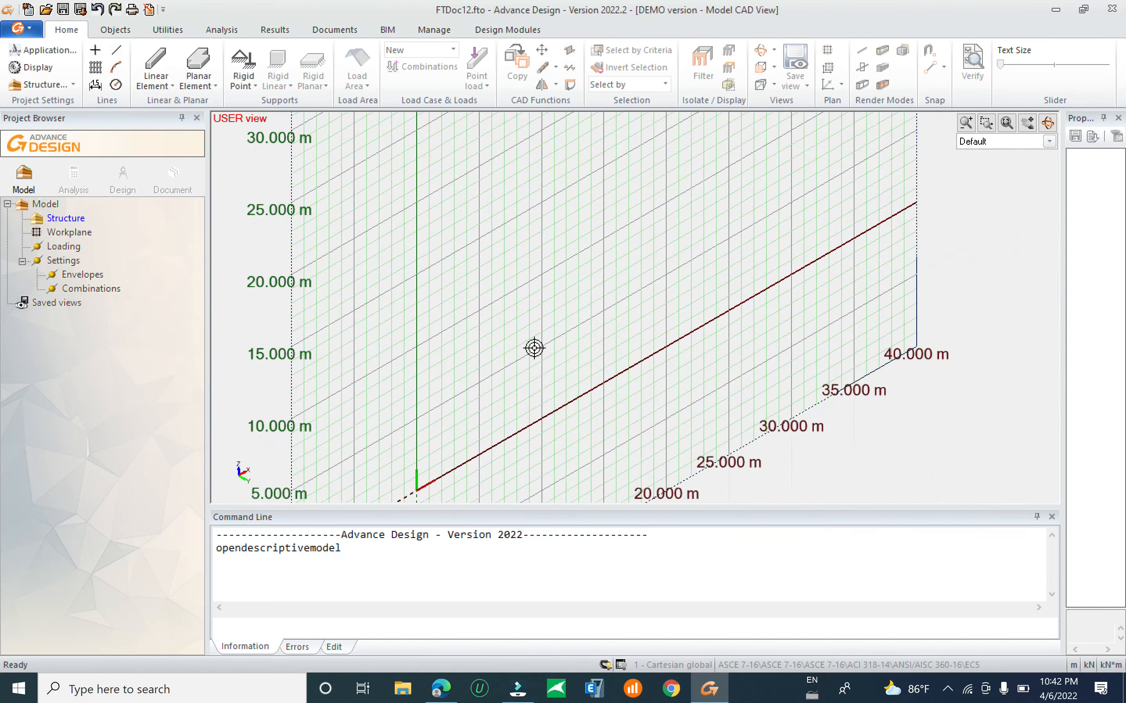
# Examine the workplane grid, its dimensions and the axis origin in the perspective view.
pyautogui.moveTo(572, 388)
pyautogui.mouseDown(button='middle')
pyautogui.moveTo(556, 417)
pyautogui.moveTo(582, 369)
pyautogui.mouseUp(button='middle')
pyautogui.scroll(-2, 535, 367)
pyautogui.scroll(2, 486, 414)
pyautogui.scroll(4, 528, 427)
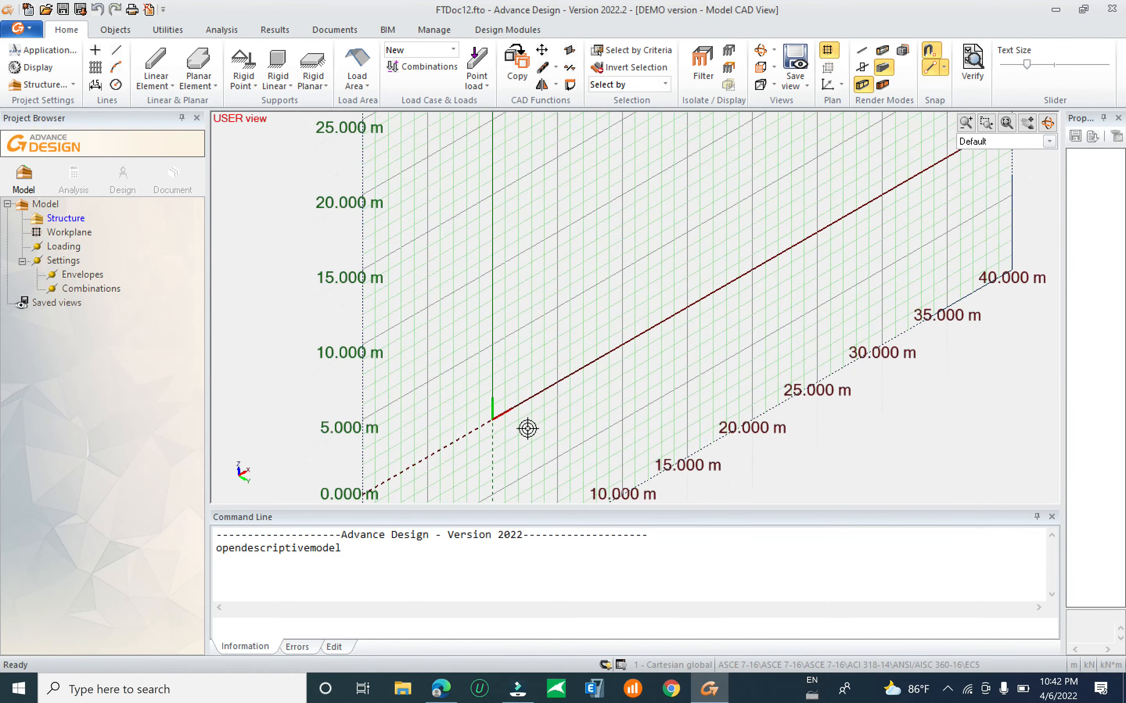
pyautogui.scroll(1, 500, 433)
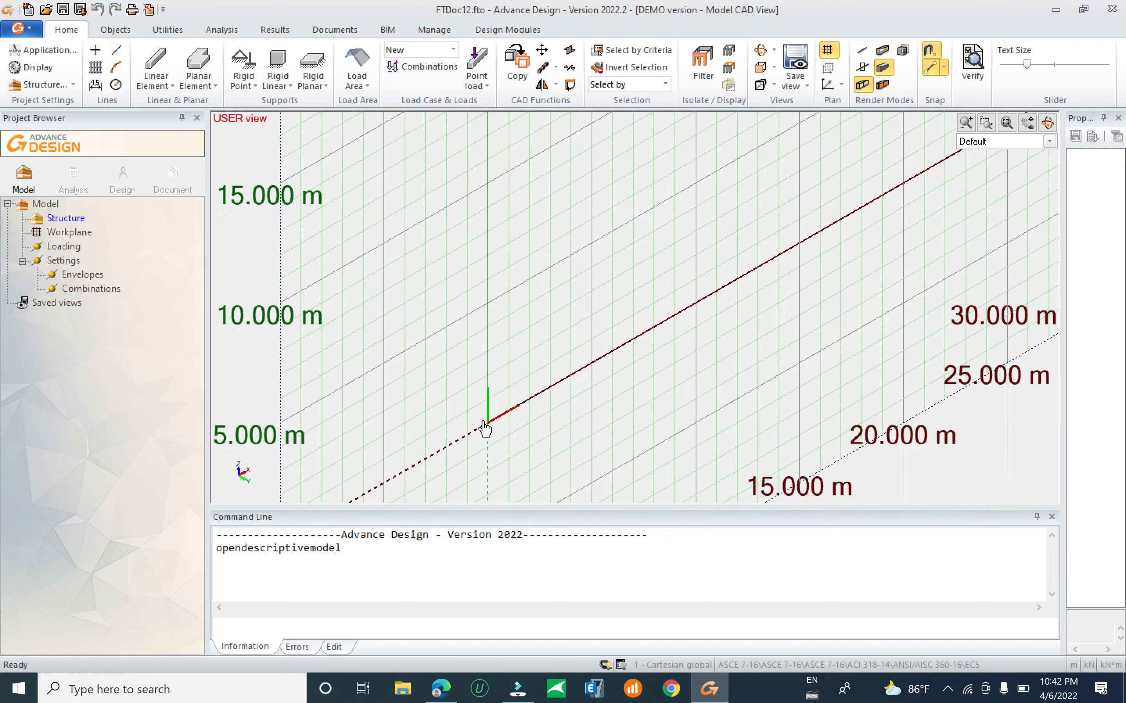
pyautogui.scroll(-4, 481, 405)
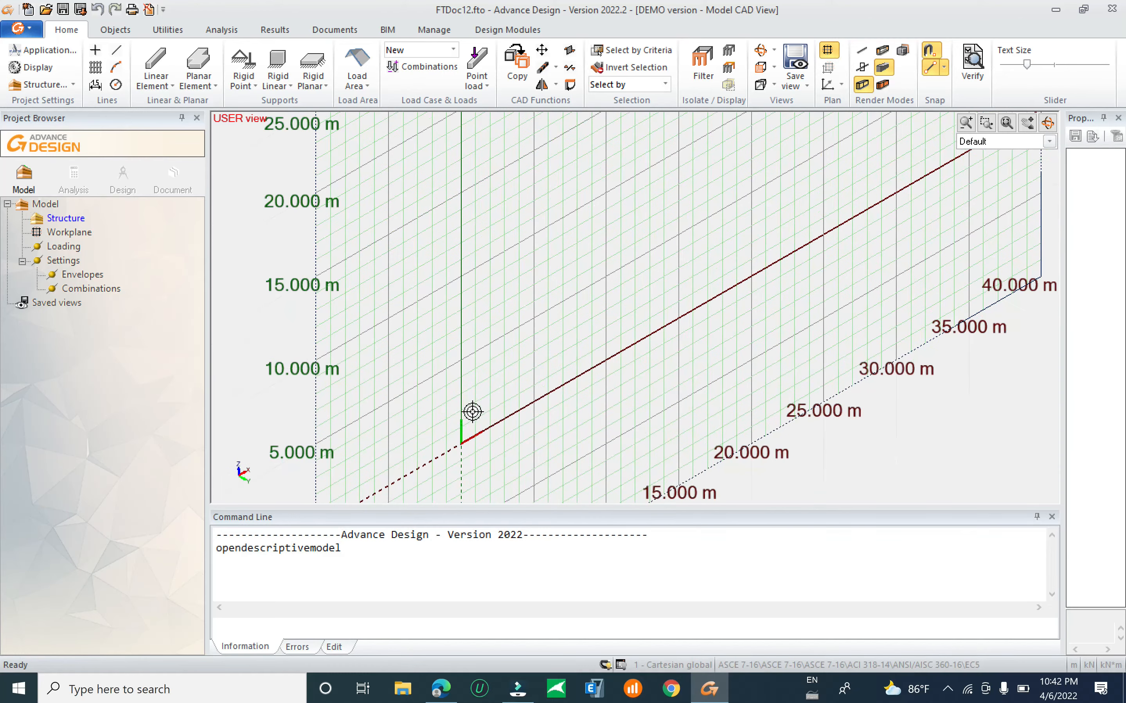
pyautogui.scroll(-1, 522, 435)
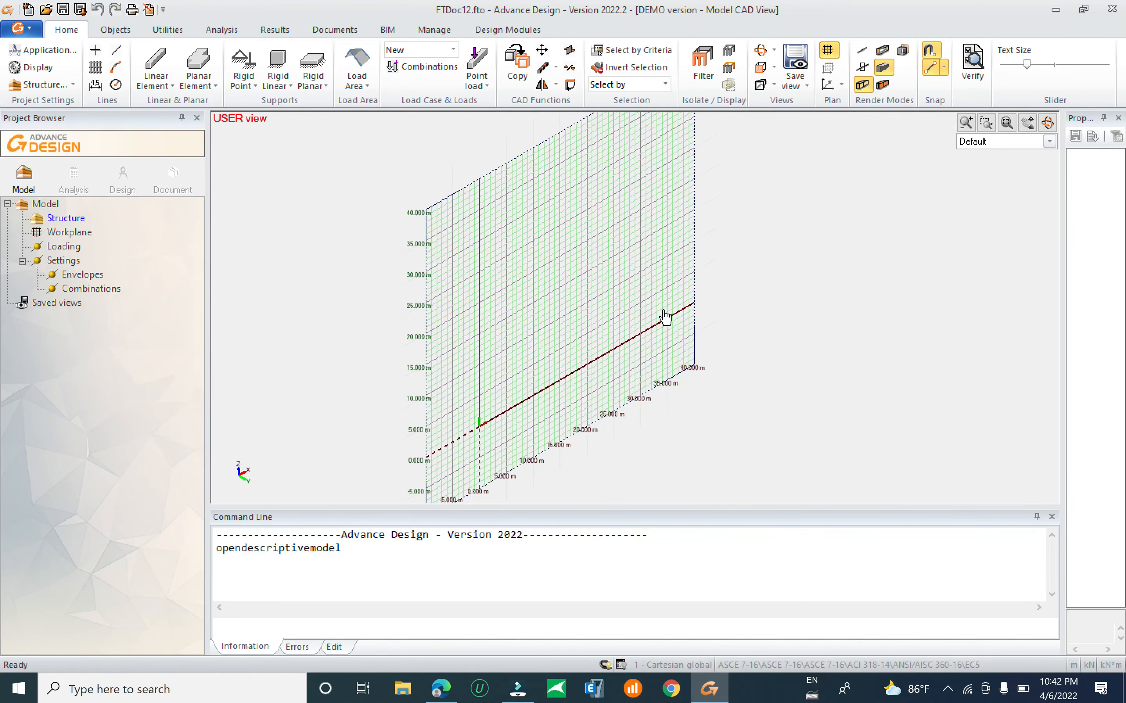
pyautogui.scroll(5, 493, 428)
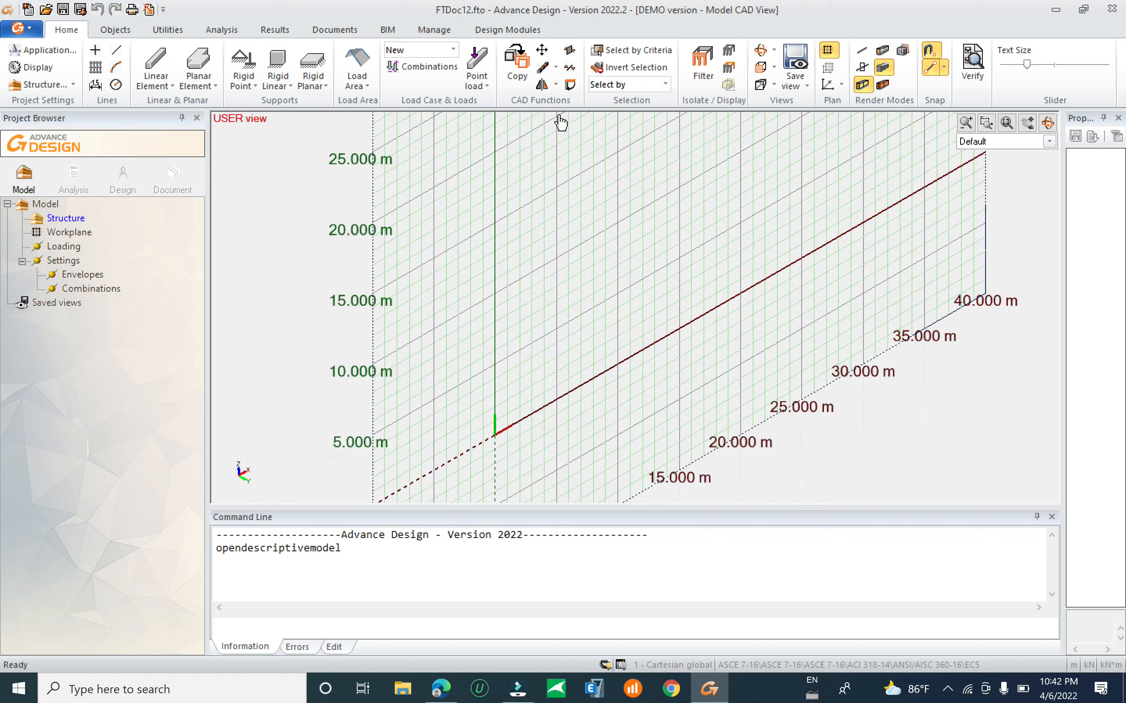
# Switch the model to another isometric direction and then to the top view.
pyautogui.click(776, 67)
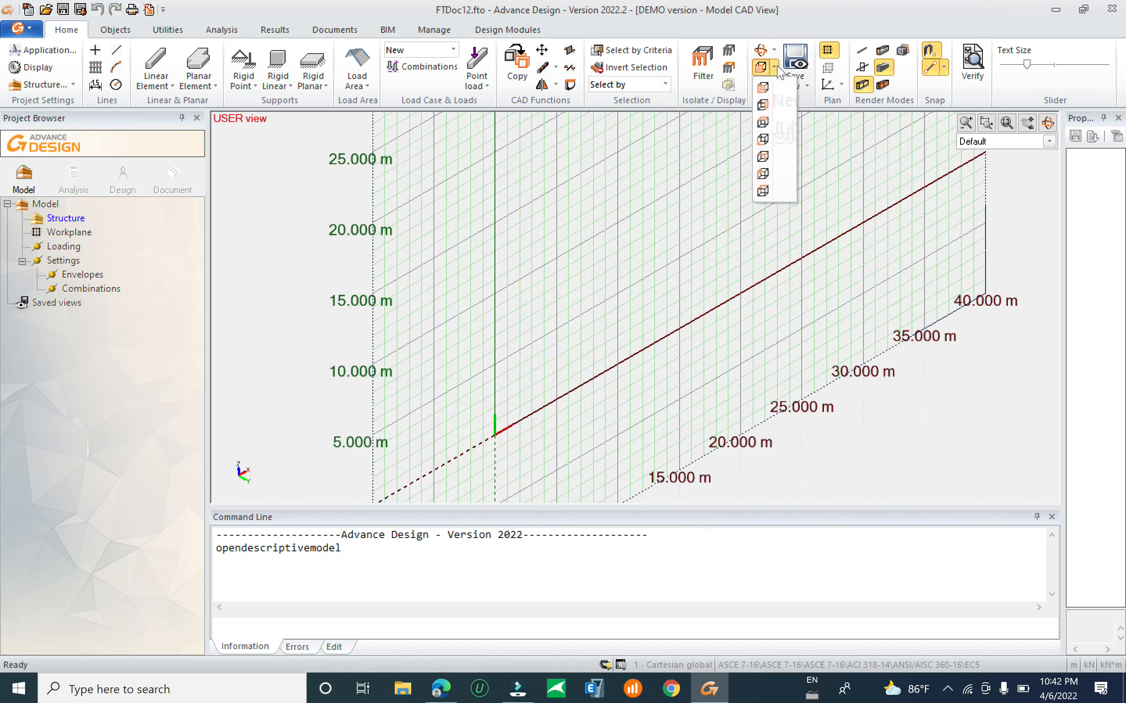
pyautogui.click(765, 158)
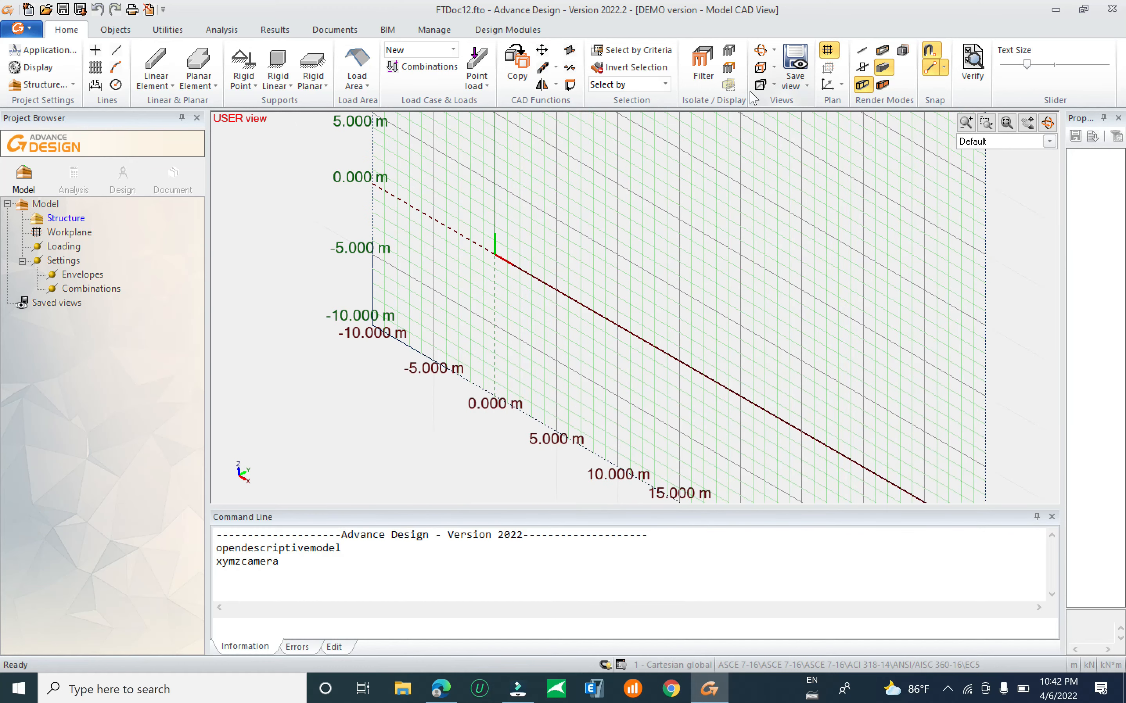
pyautogui.click(774, 68)
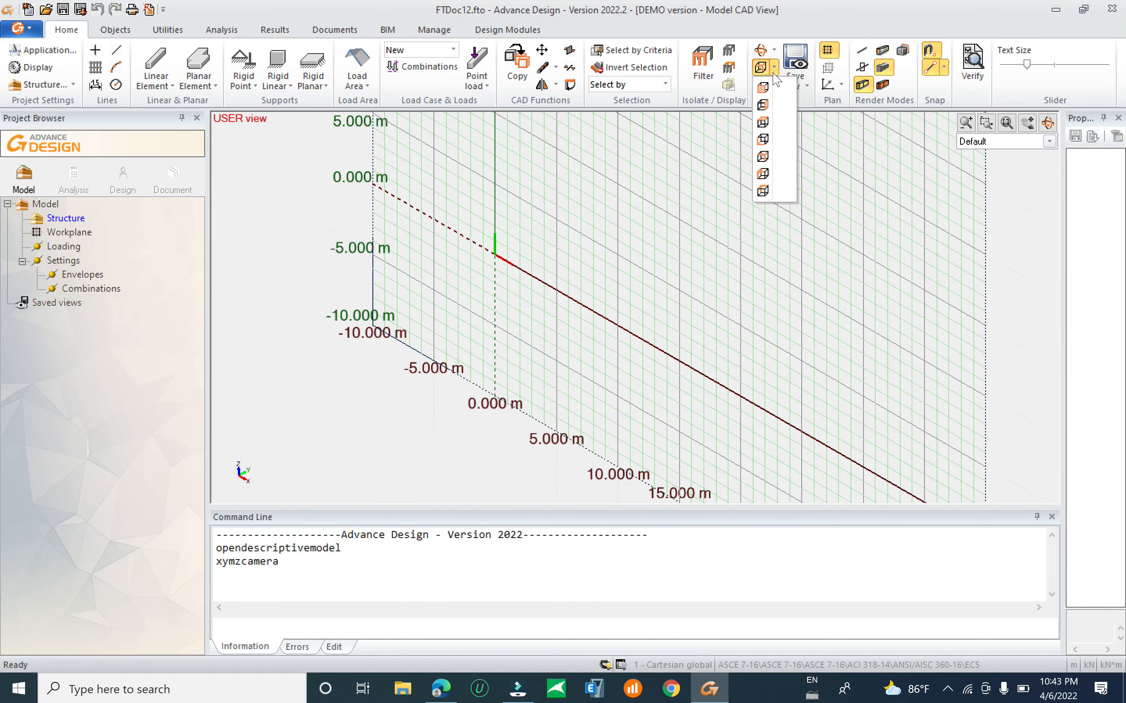
pyautogui.click(764, 122)
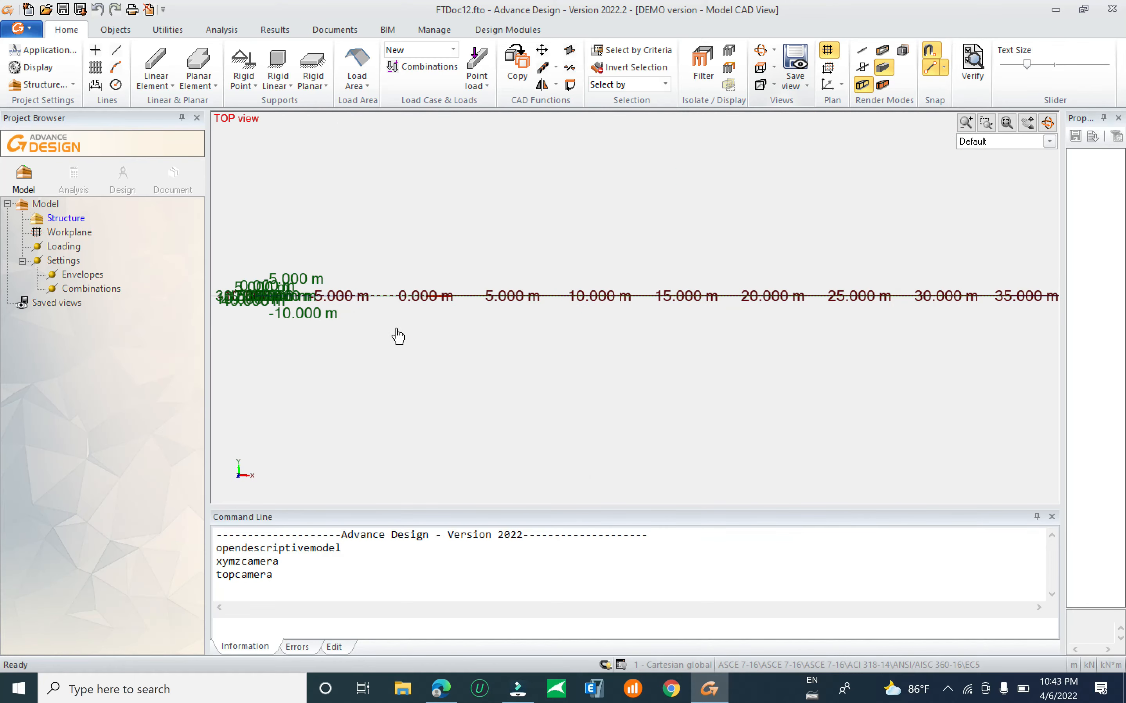
# Project the workplane onto the current top view so the grid lies in the horizontal plane.
pyautogui.click(728, 172)
pyautogui.click(829, 68)
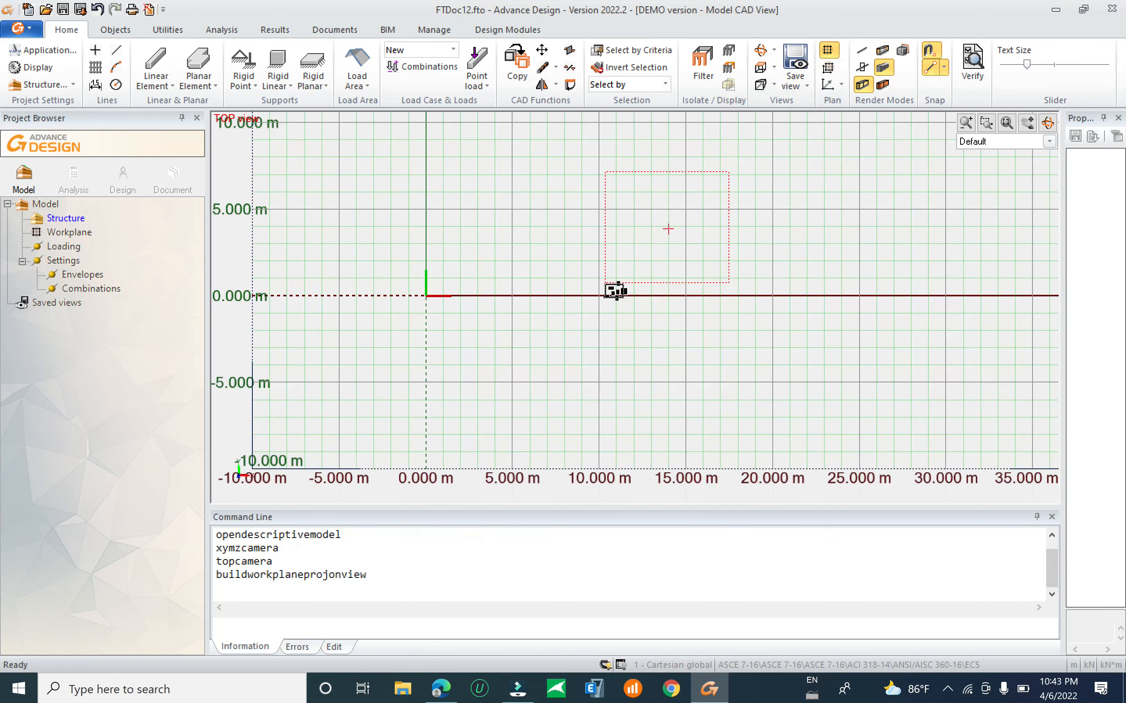
pyautogui.click(565, 235)
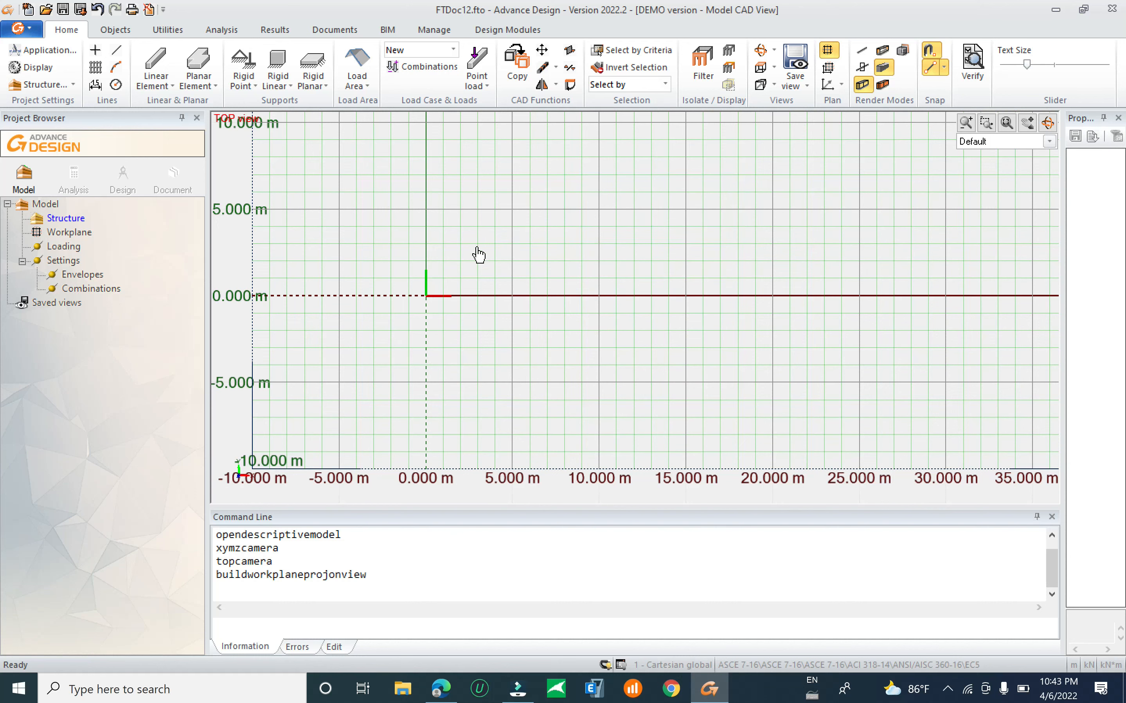
# Orbit the model, restore the top view, and reduce the command line's height to enlarge the drawing area.
pyautogui.scroll(4, 435, 295)
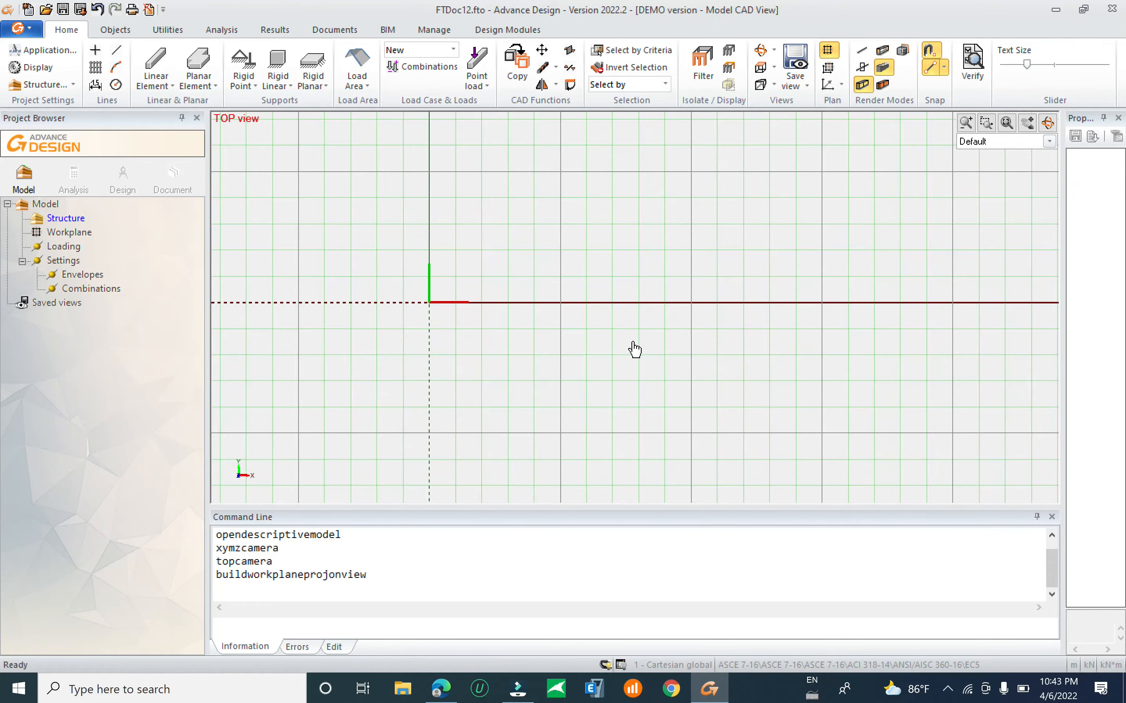
pyautogui.keyDown('shift'); pyautogui.moveTo(635, 374); pyautogui.dragTo(701, 321, button='middle'); pyautogui.keyUp('shift')
pyautogui.click(760, 84)
pyautogui.moveTo(634, 507); pyautogui.dragTo(635, 602)
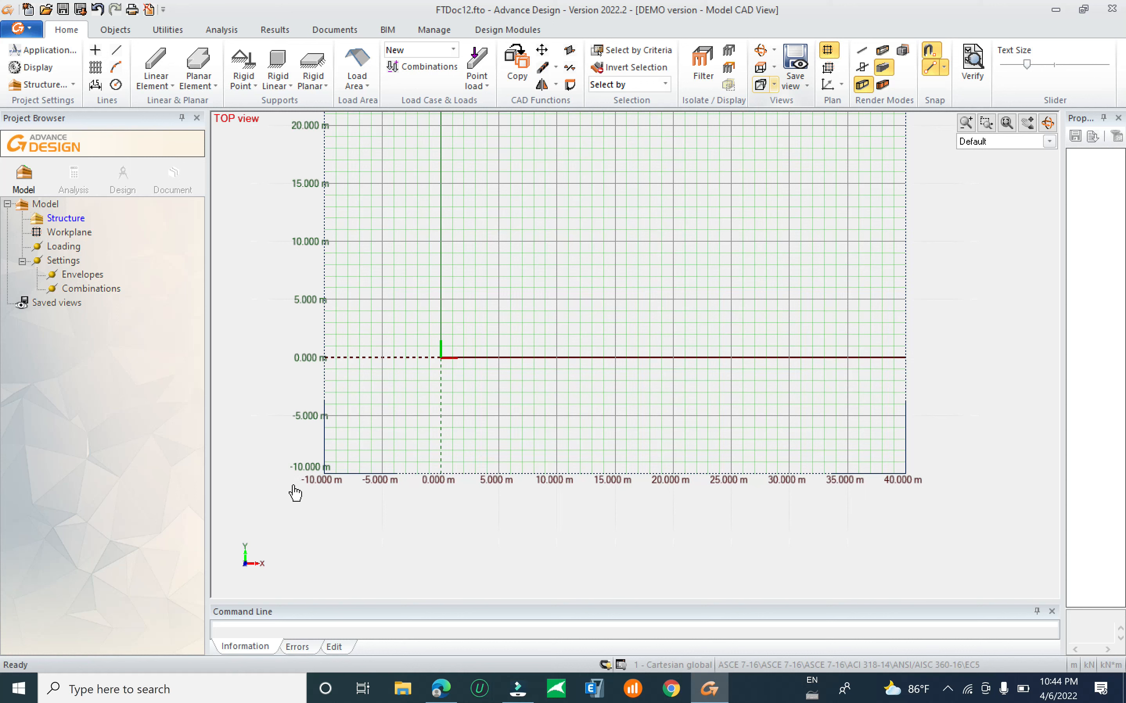
# Examine the workplane grid's extents along both axes in the top view.
pyautogui.moveTo(439, 347); pyautogui.dragTo(458, 526, button='middle')
pyautogui.scroll(-1, 454, 493)
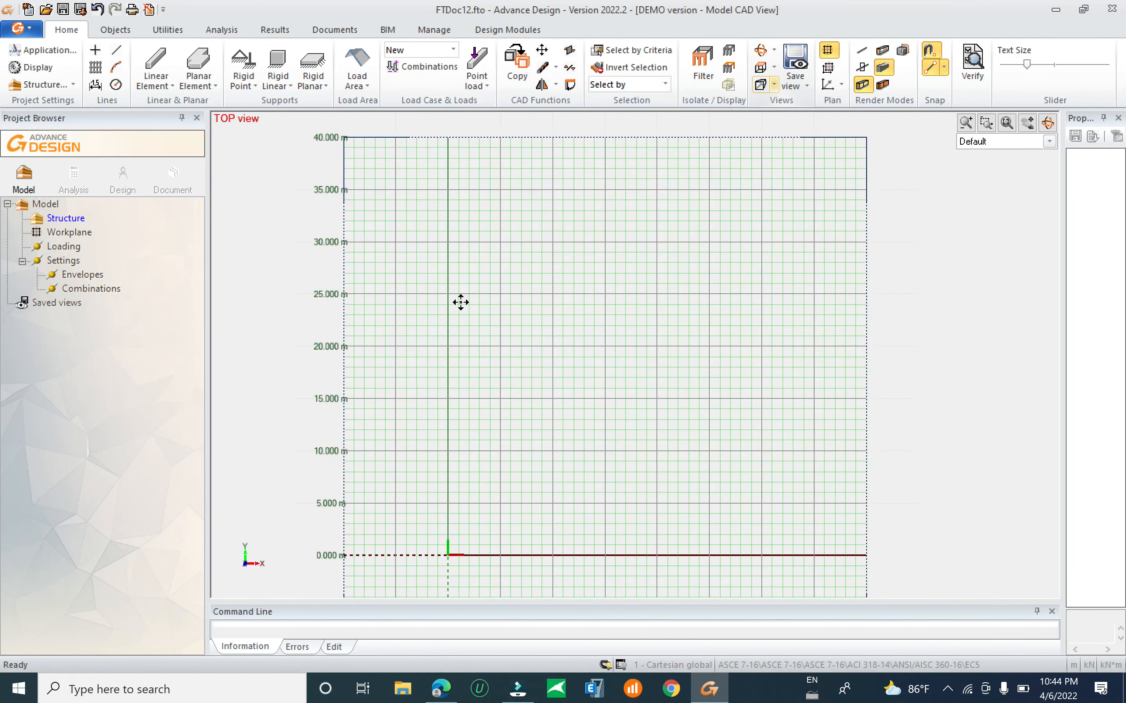
pyautogui.moveTo(459, 302); pyautogui.dragTo(447, 347, button='middle')
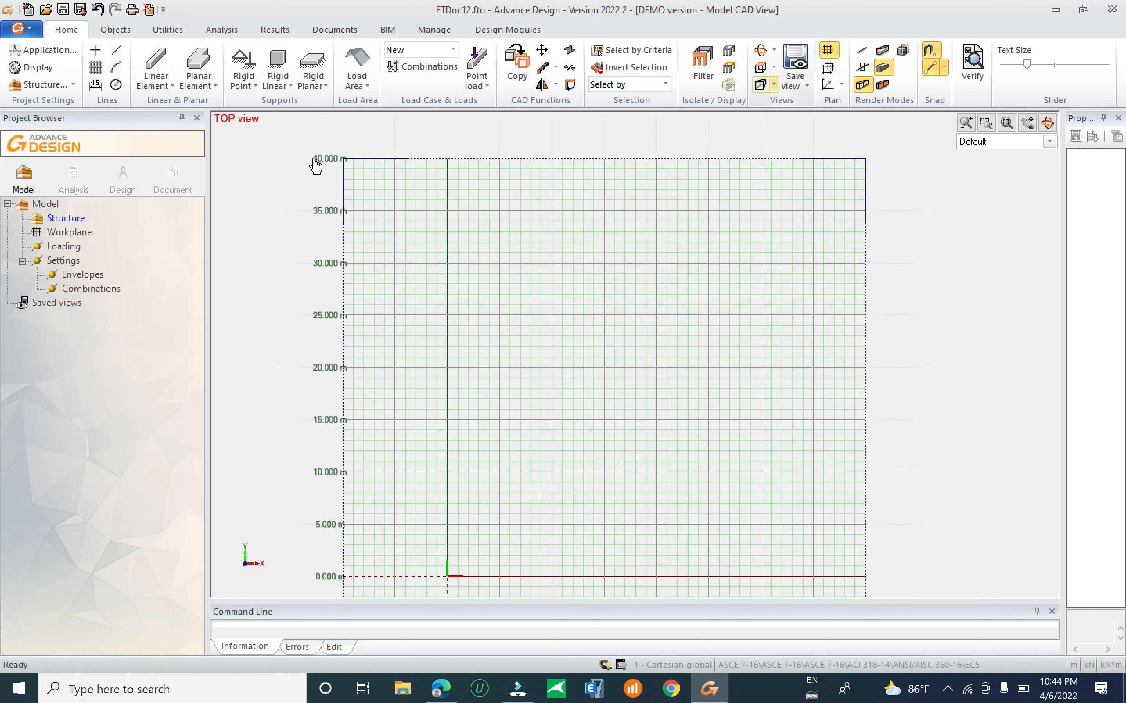
pyautogui.moveTo(534, 276); pyautogui.dragTo(489, 215, button='middle')
pyautogui.scroll(-2, 467, 261)
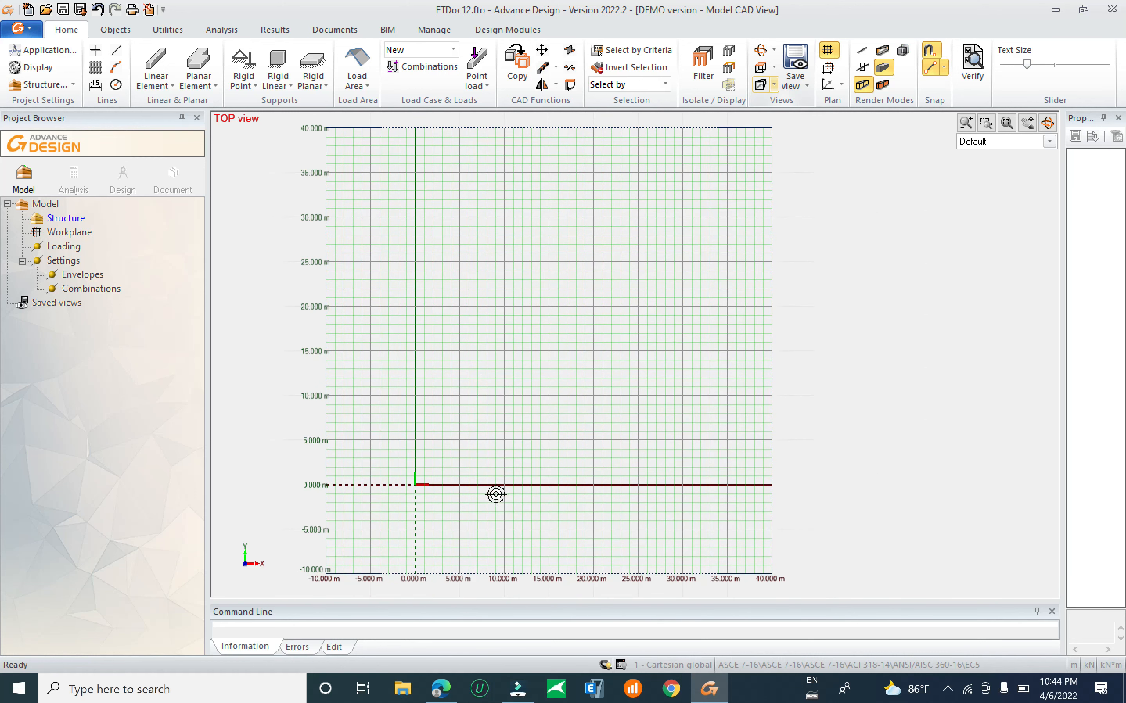
pyautogui.moveTo(653, 452); pyautogui.dragTo(671, 419, button='middle')
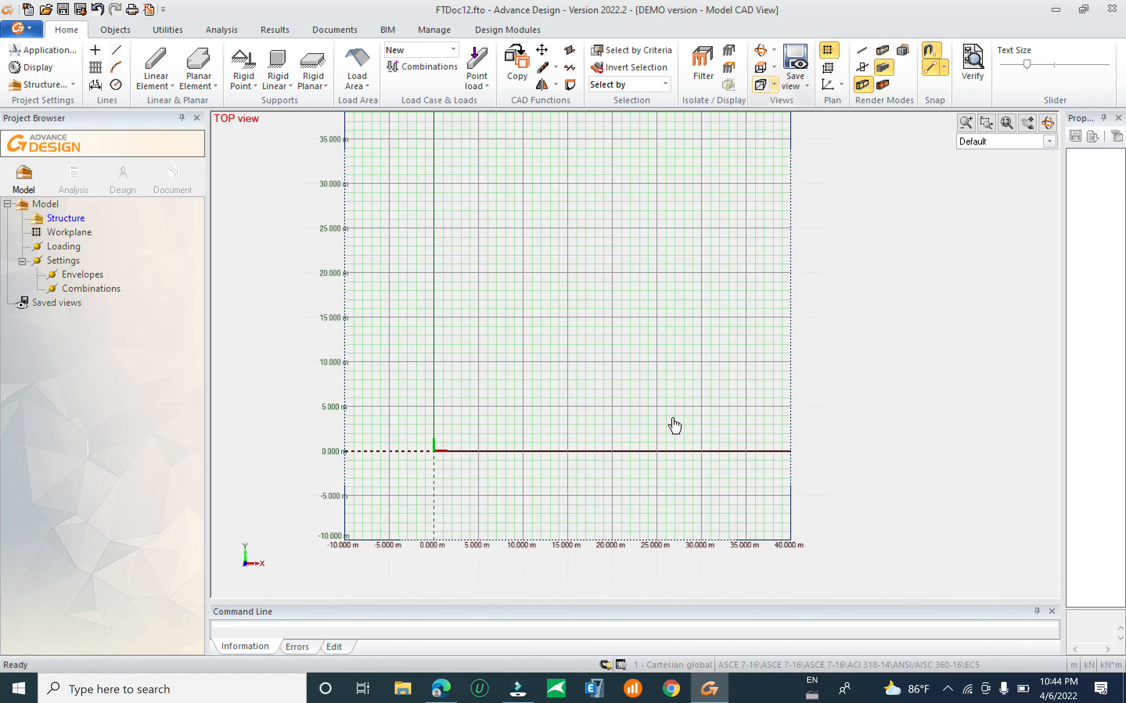
# Hide the workplane and display it again.
pyautogui.rightClick(849, 312)
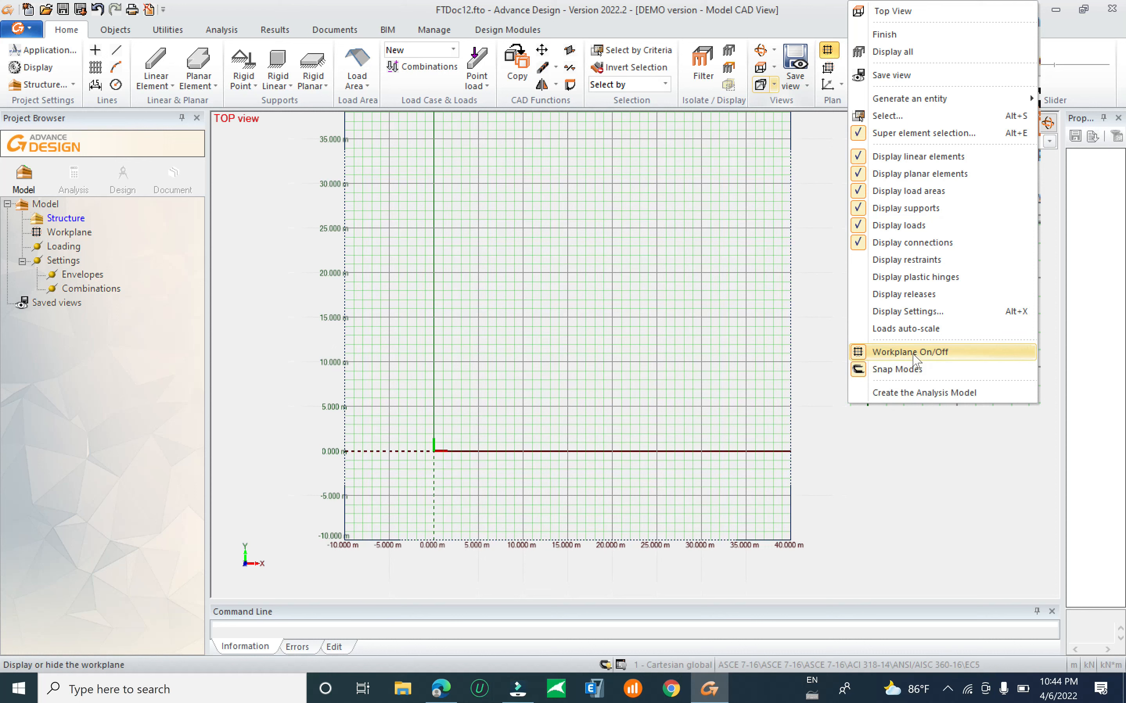
pyautogui.click(938, 356)
pyautogui.rightClick(818, 269)
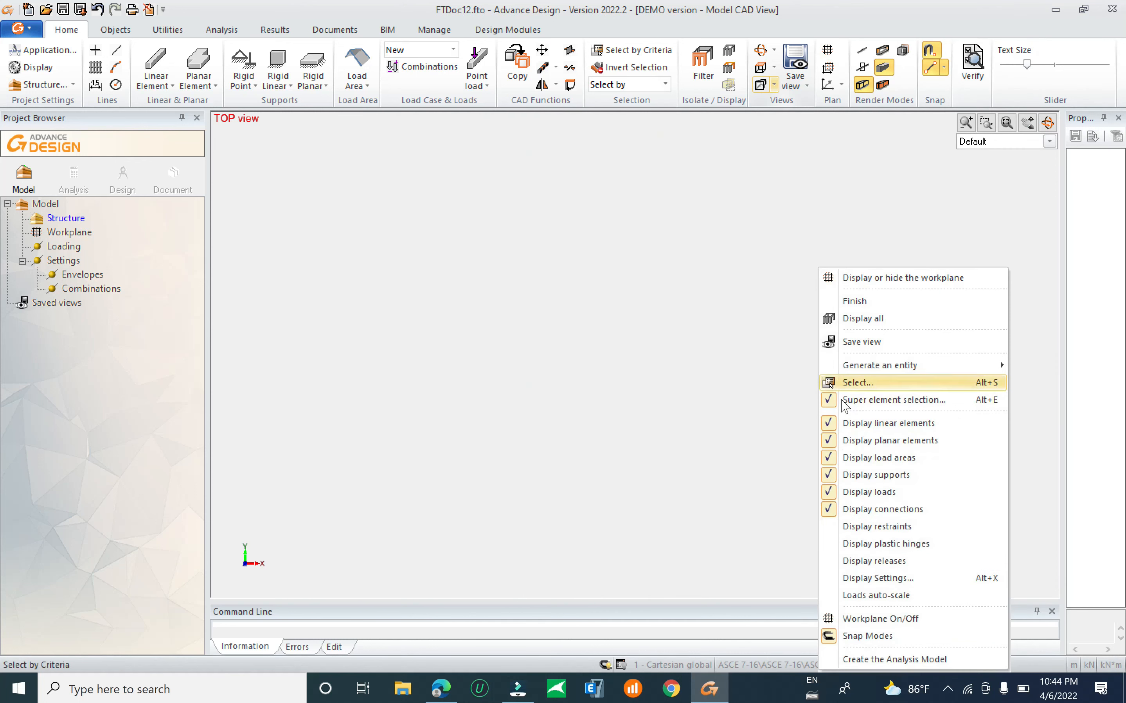
pyautogui.click(876, 619)
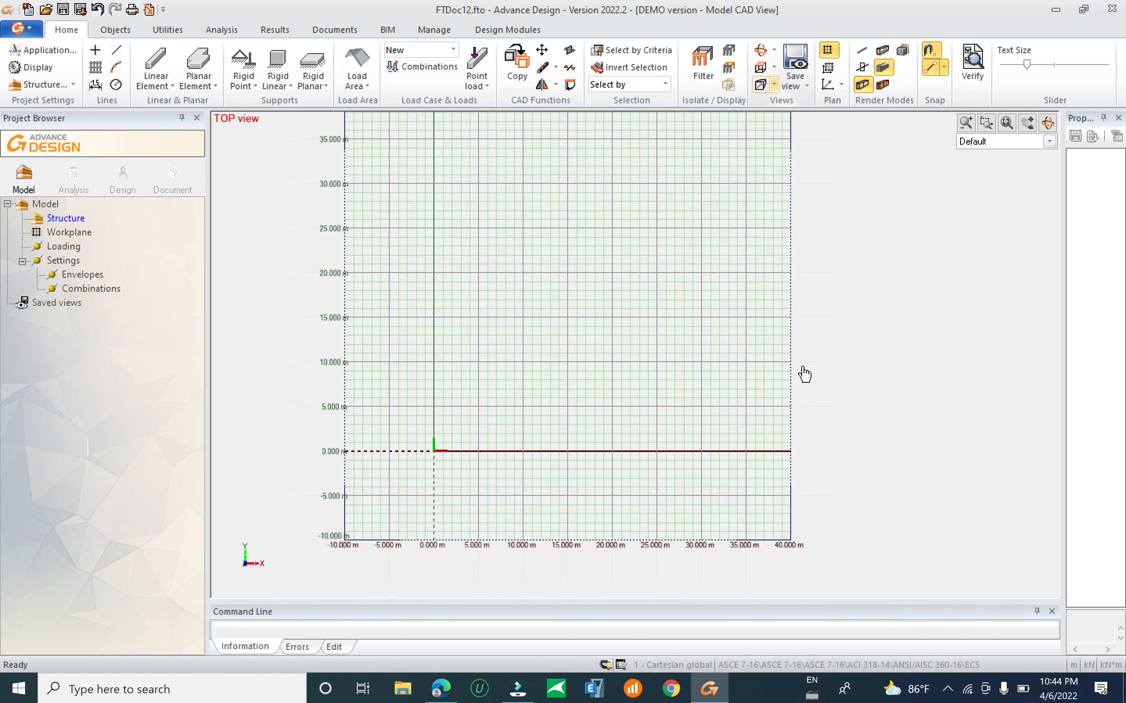
# Review the drawing area's display options and the grid labels around the workplane's origin.
pyautogui.rightClick(802, 403)
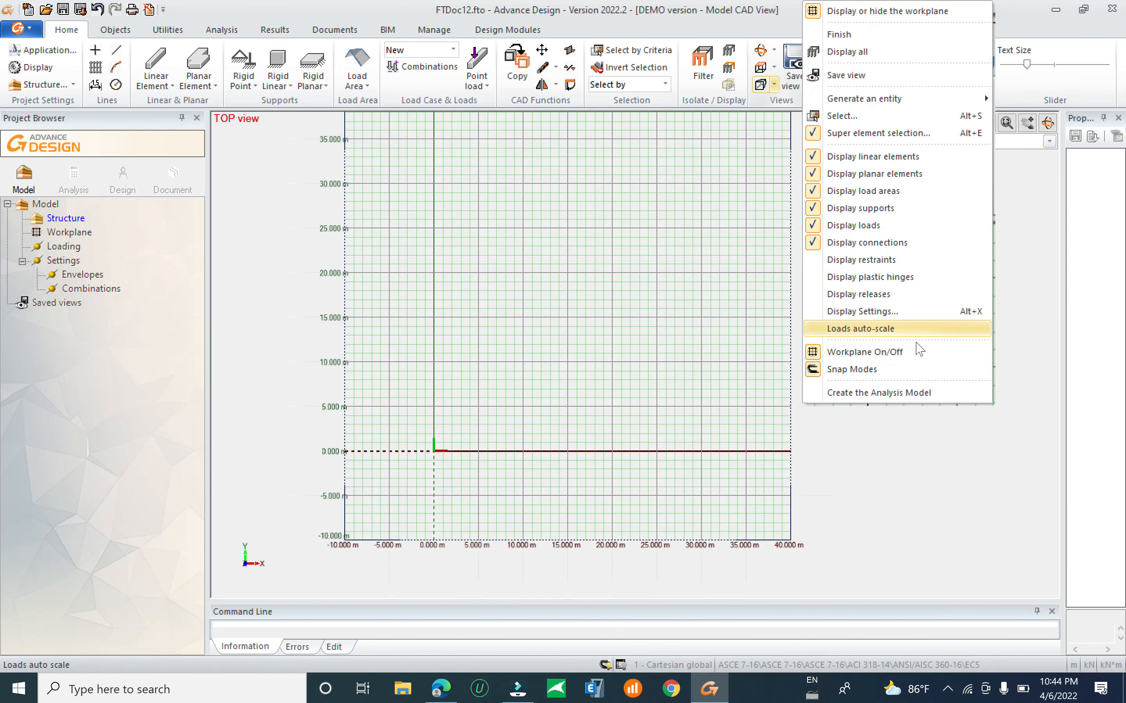
pyautogui.click(712, 390)
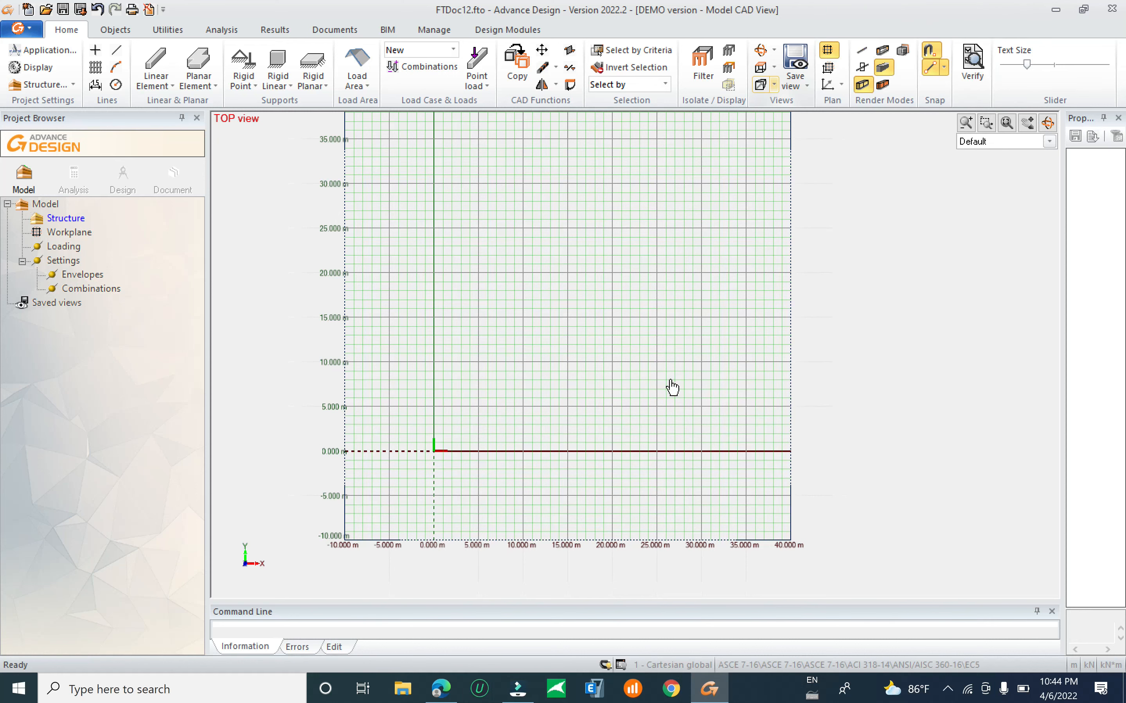
pyautogui.moveTo(745, 406); pyautogui.dragTo(712, 428, button='middle')
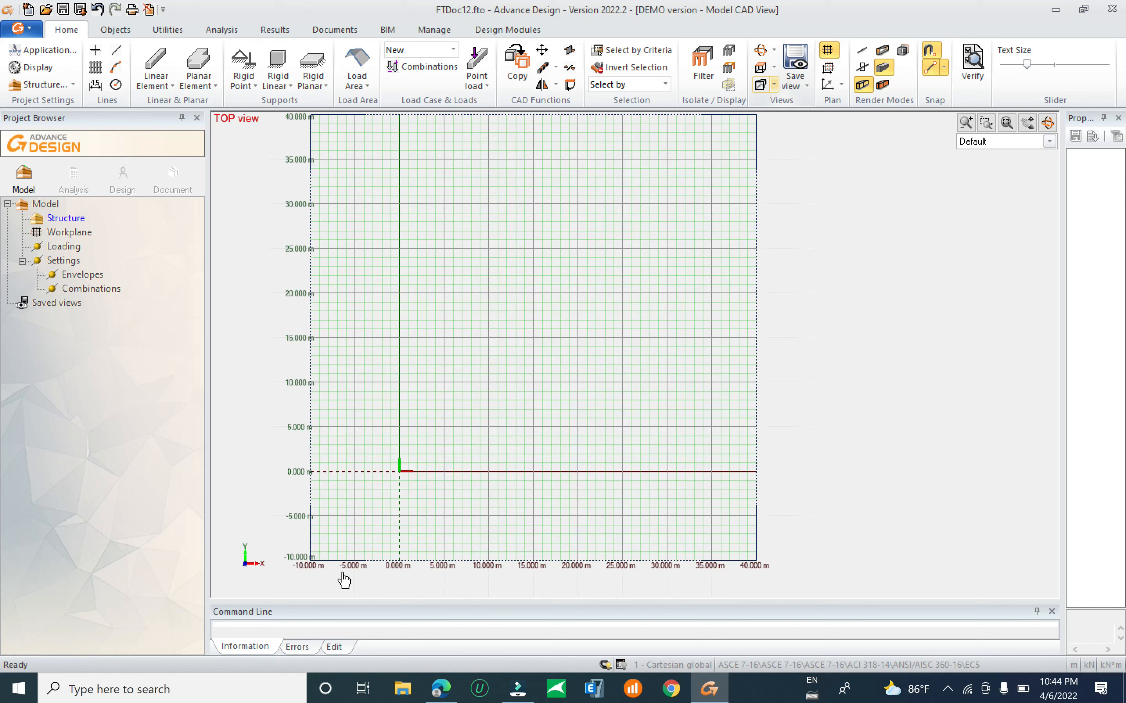
pyautogui.rightClick(877, 330)
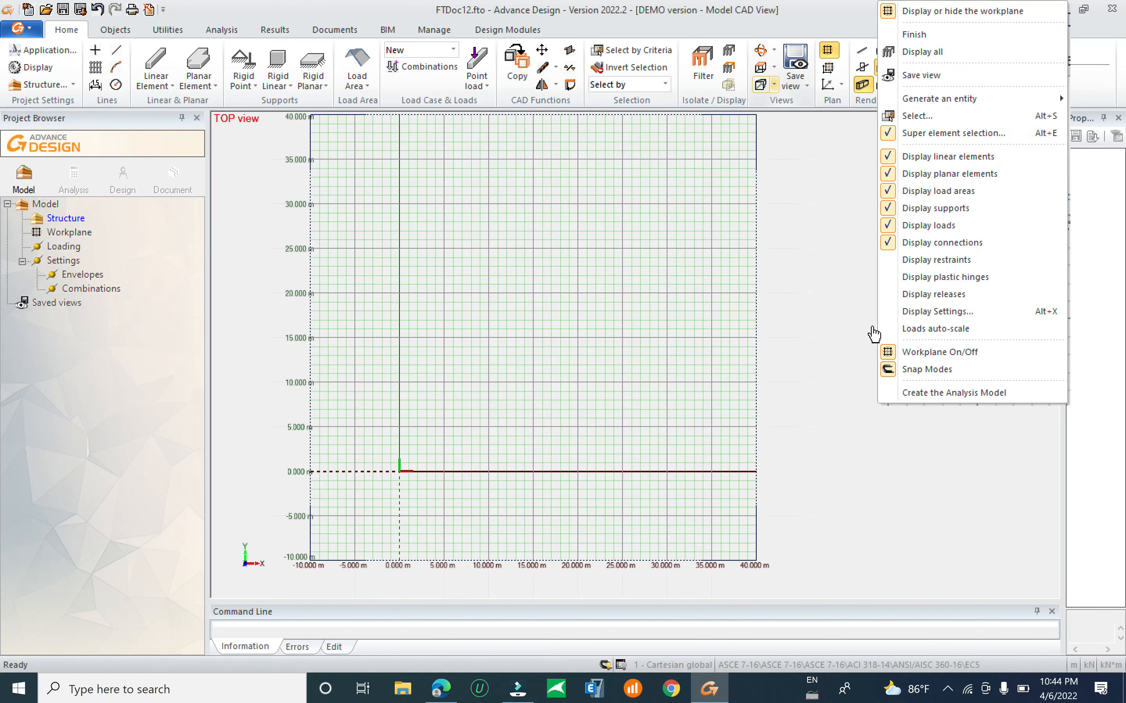
pyautogui.click(835, 372)
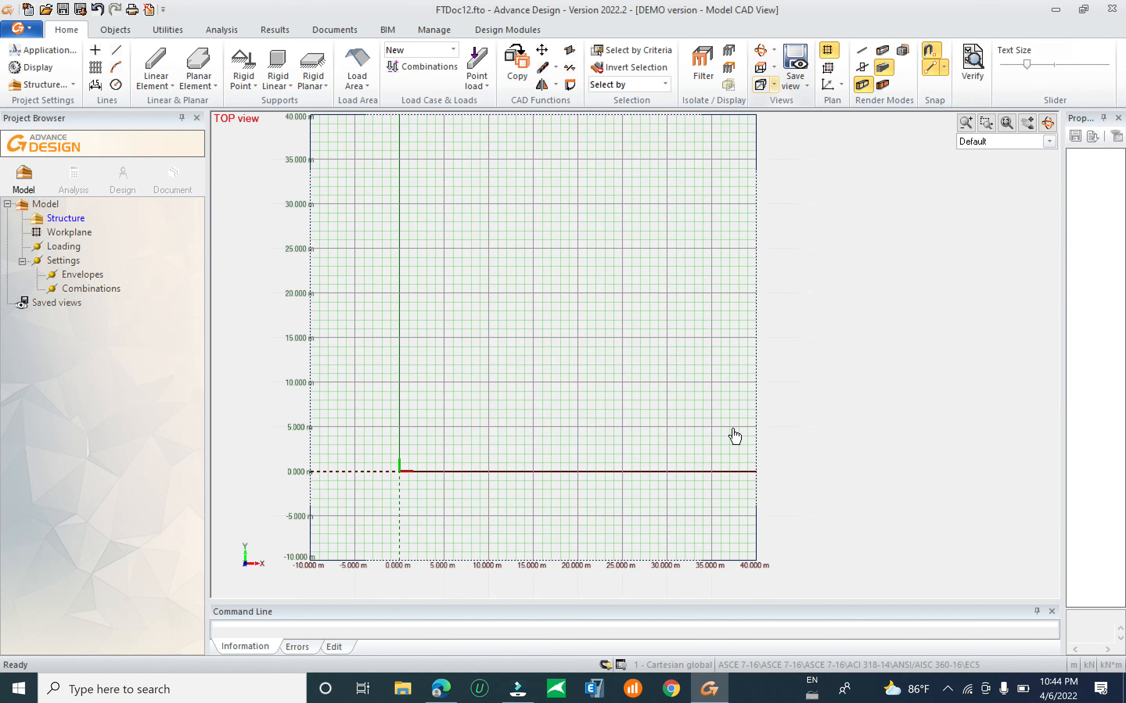
pyautogui.moveTo(564, 432); pyautogui.dragTo(641, 458, button='middle')
pyautogui.scroll(-1, 515, 349)
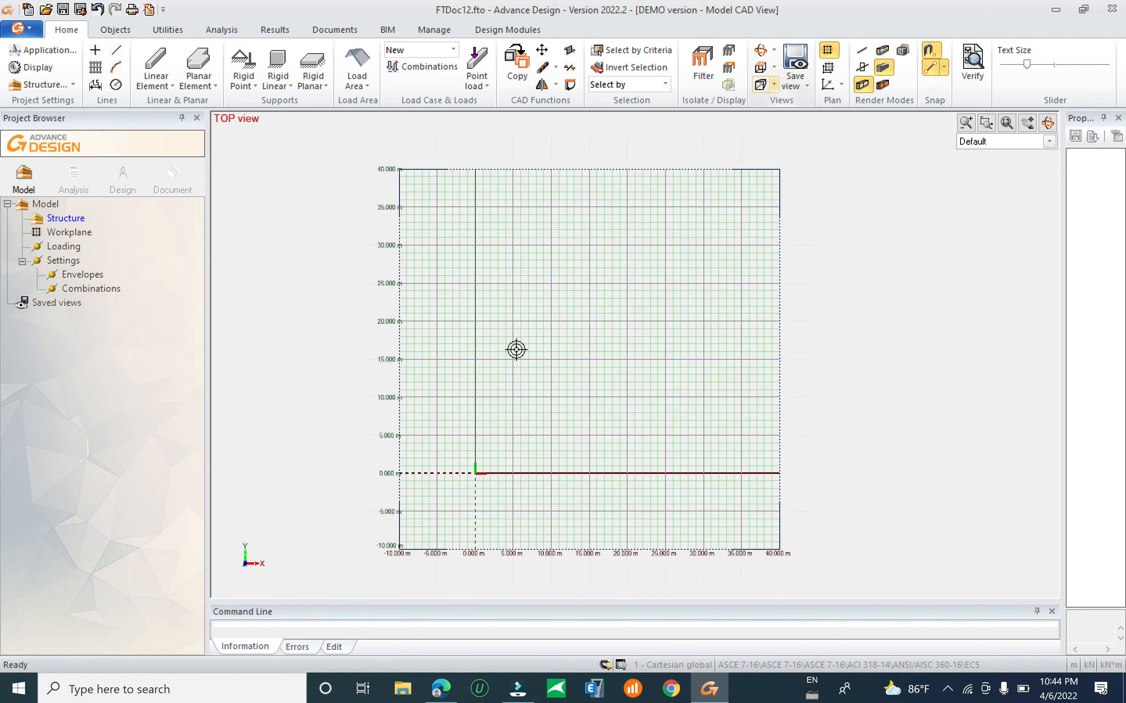
pyautogui.scroll(2, 455, 462)
pyautogui.scroll(-1, 487, 474)
pyautogui.moveTo(539, 469); pyautogui.dragTo(459, 490, button='middle')
pyautogui.moveTo(441, 440); pyautogui.dragTo(453, 436, button='middle')
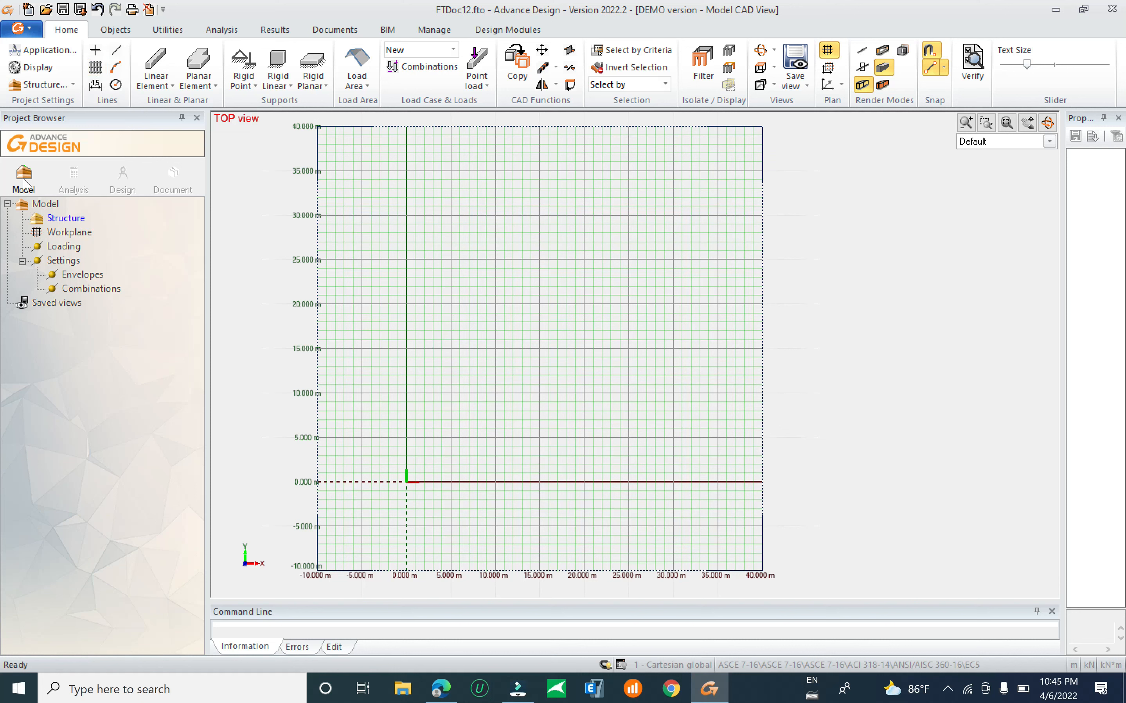
# Look through the model and structure entries, show the workplane's properties, and widen the property list to make it readable.
pyautogui.click(40, 205)
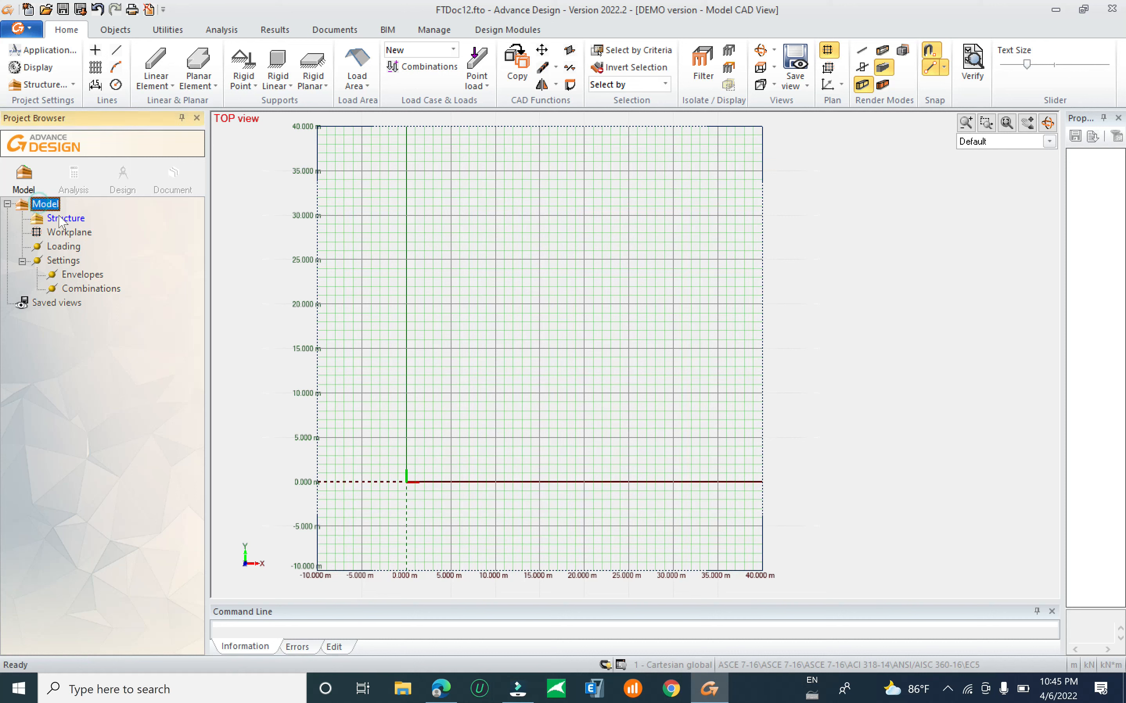
pyautogui.click(74, 221)
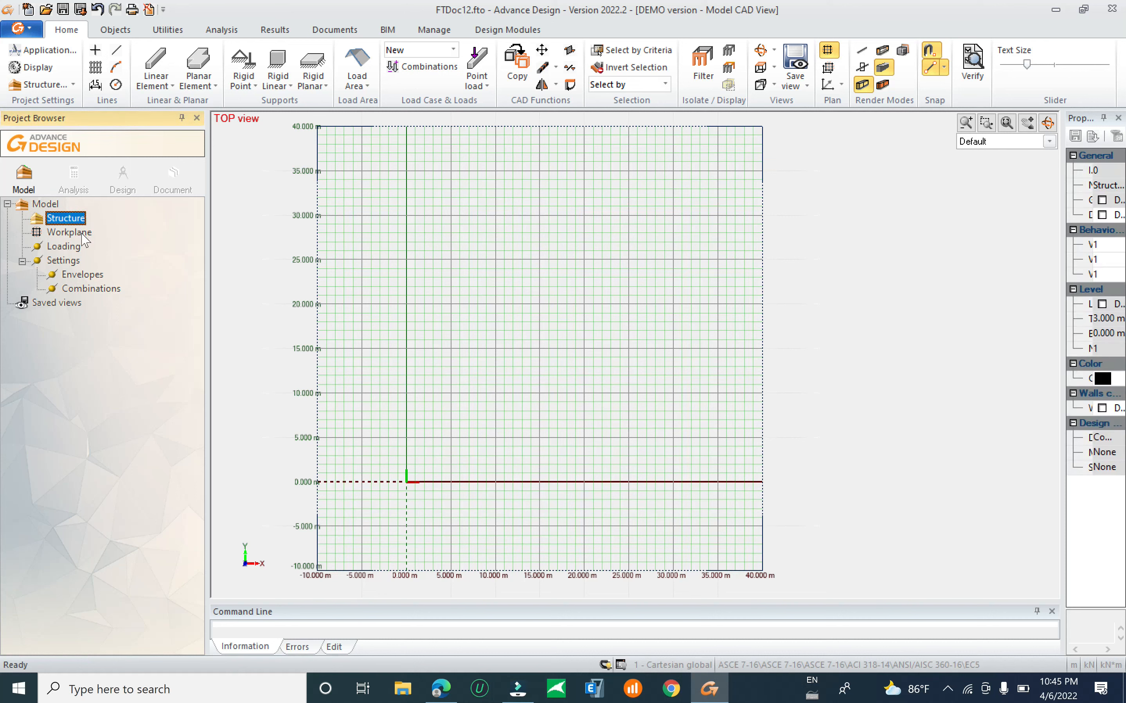
pyautogui.click(69, 232)
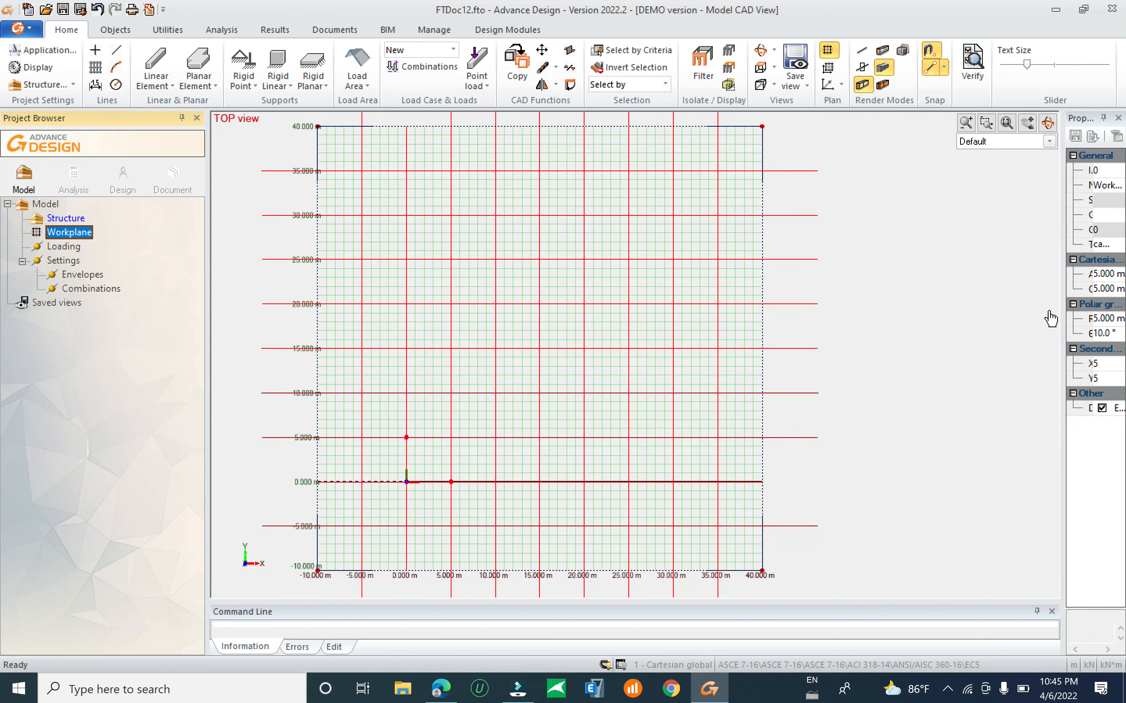
pyautogui.moveTo(1063, 299); pyautogui.dragTo(949, 299)
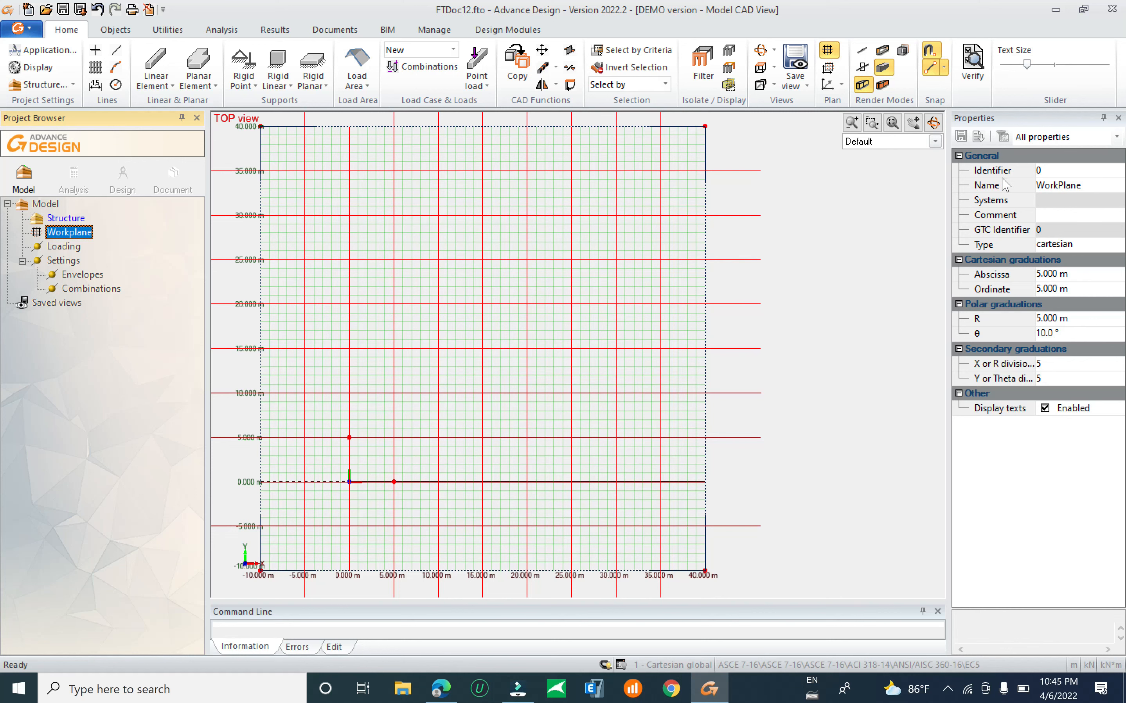
# Copy the workplane's existing name and rename the workplane to 1323.
pyautogui.click(1065, 176)
pyautogui.click(1090, 187)
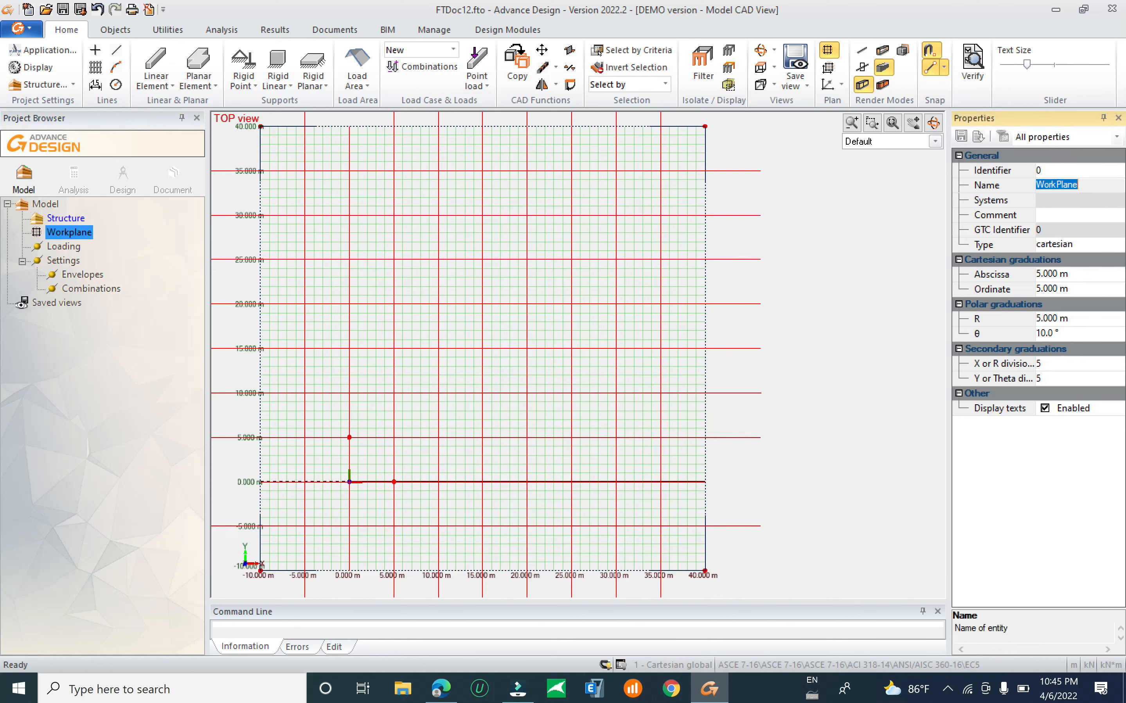
pyautogui.moveTo(380, 326); pyautogui.dragTo(403, 317, button='middle')
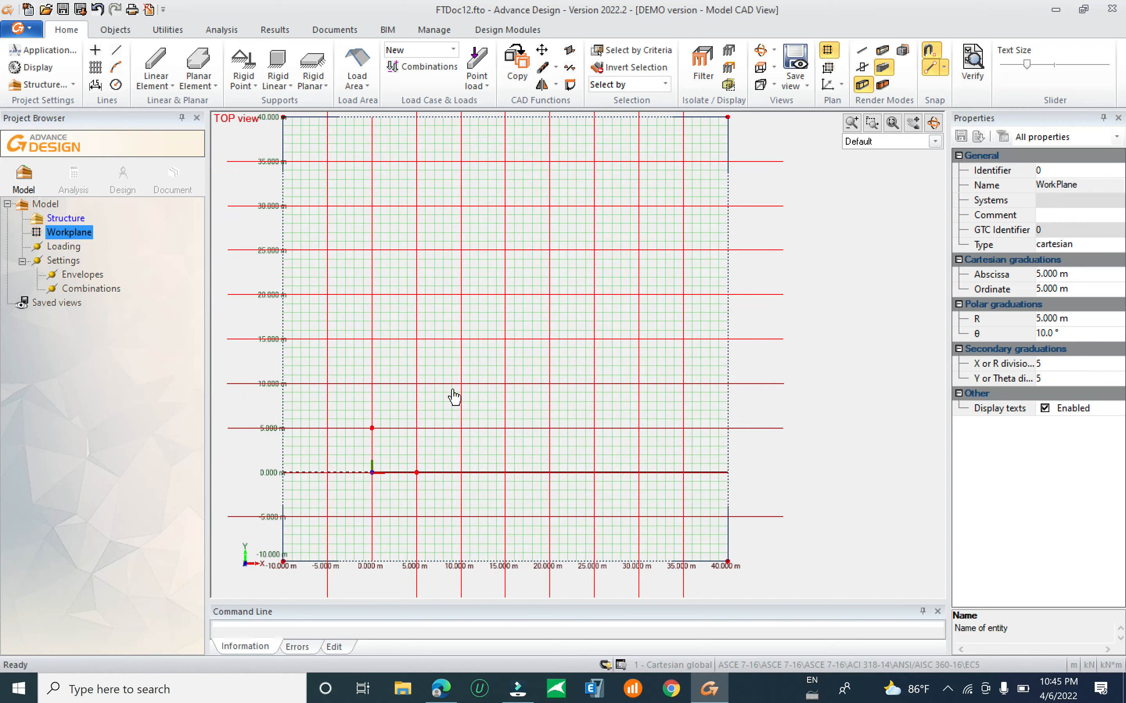
pyautogui.scroll(-1, 452, 391)
pyautogui.click(1056, 185)
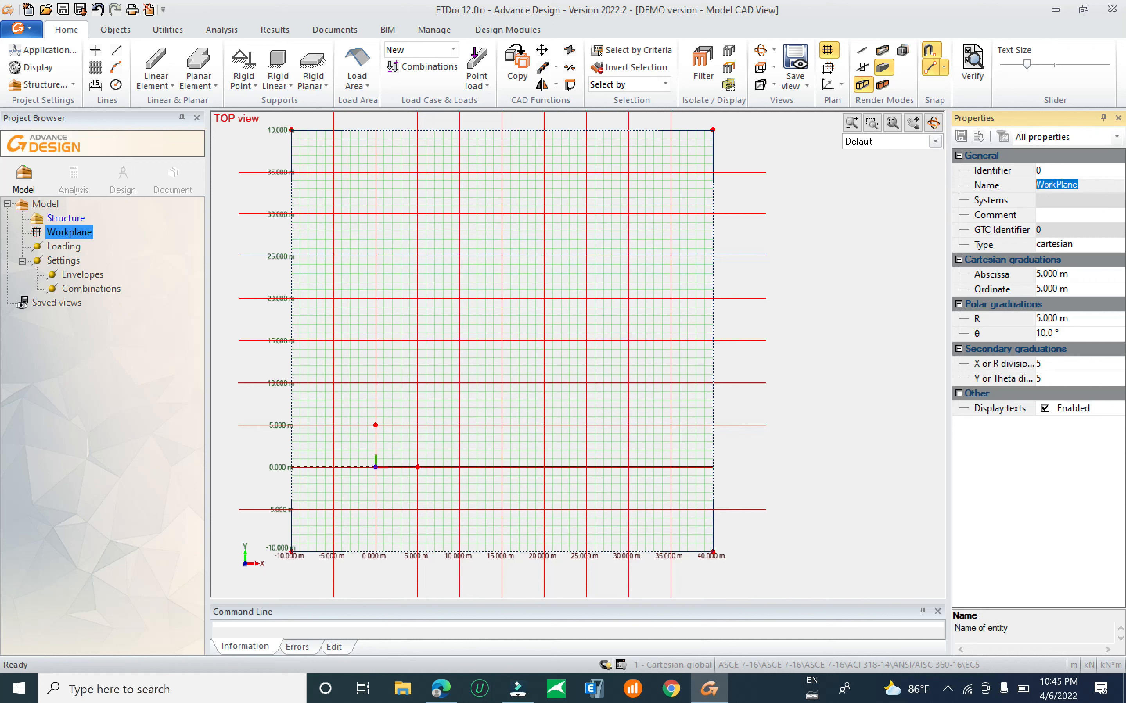
pyautogui.rightClick(1070, 184)
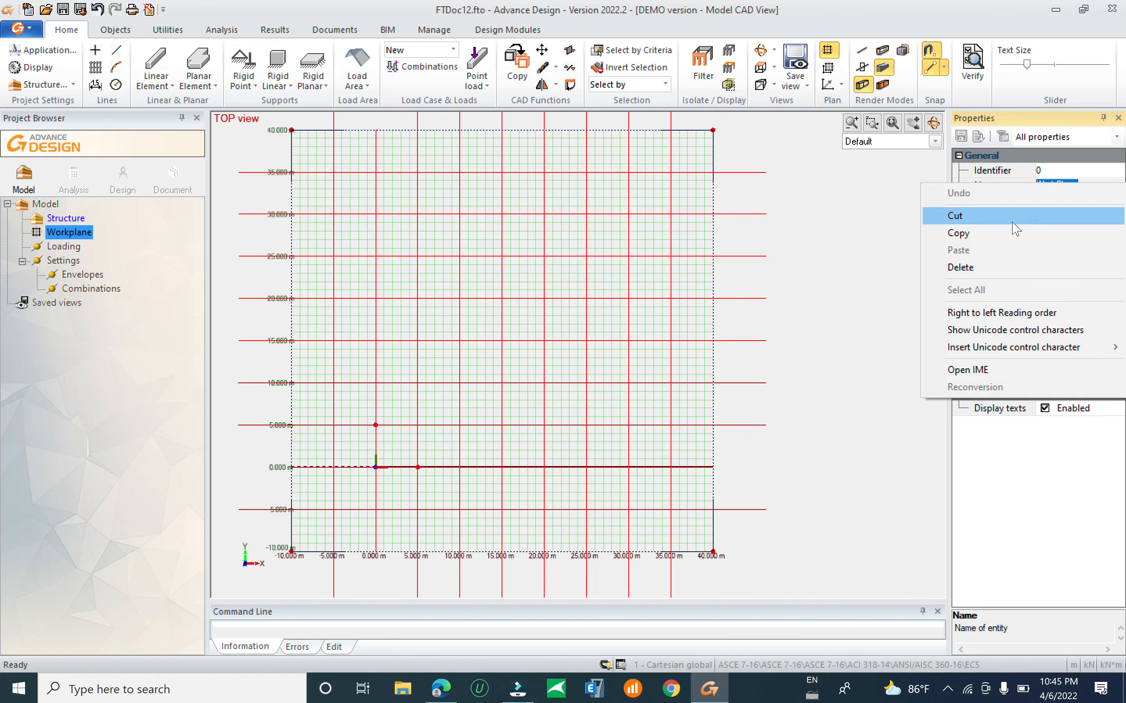
pyautogui.click(1022, 232)
pyautogui.write('1323')
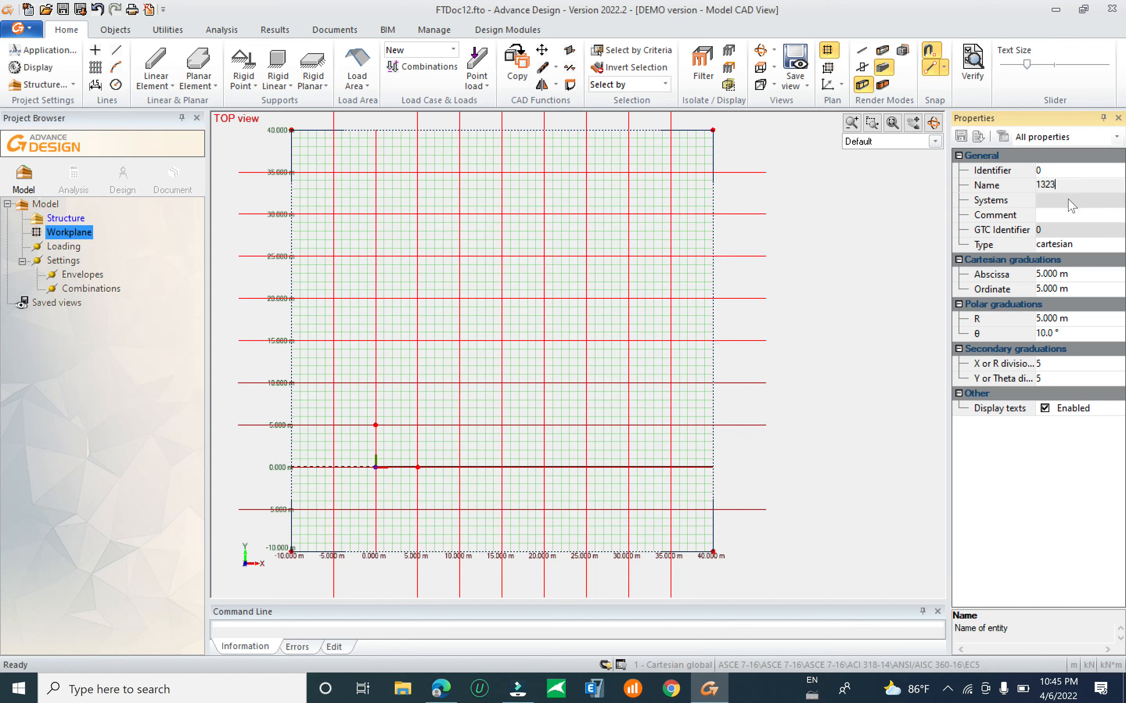
pyautogui.press('Return')
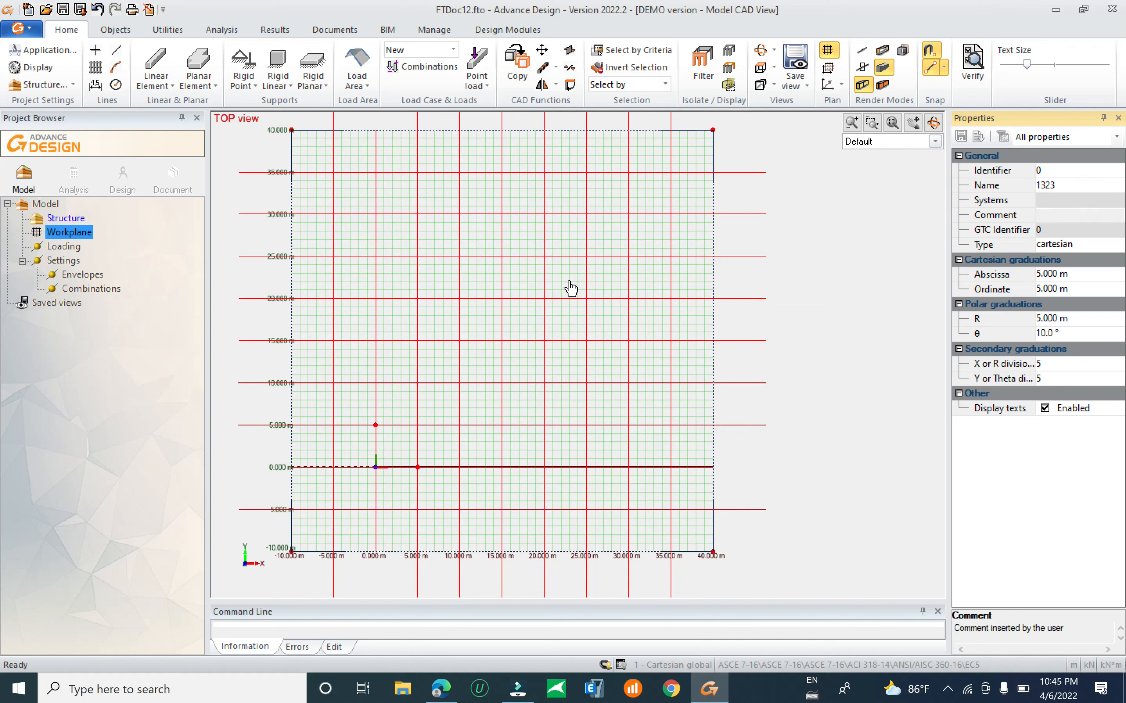
pyautogui.press('F5')
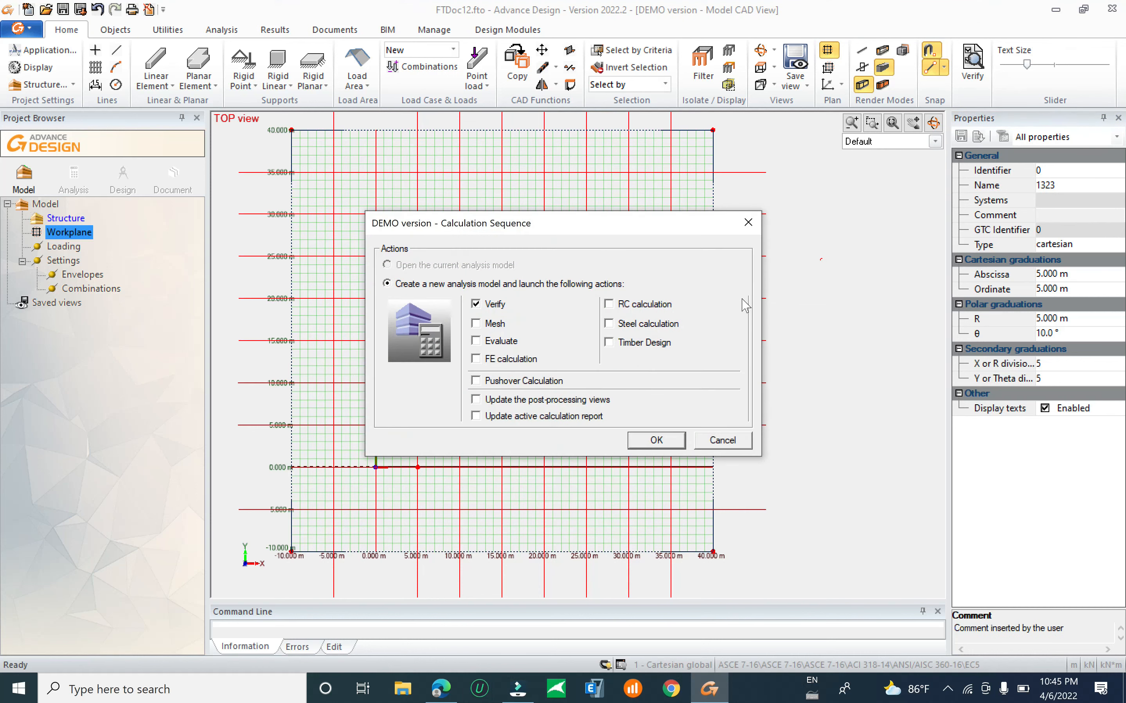
pyautogui.press('Escape')
pyautogui.press('Escape')
# Paste the copied original name back so the workplane is named WorkPlane.
pyautogui.click(69, 232)
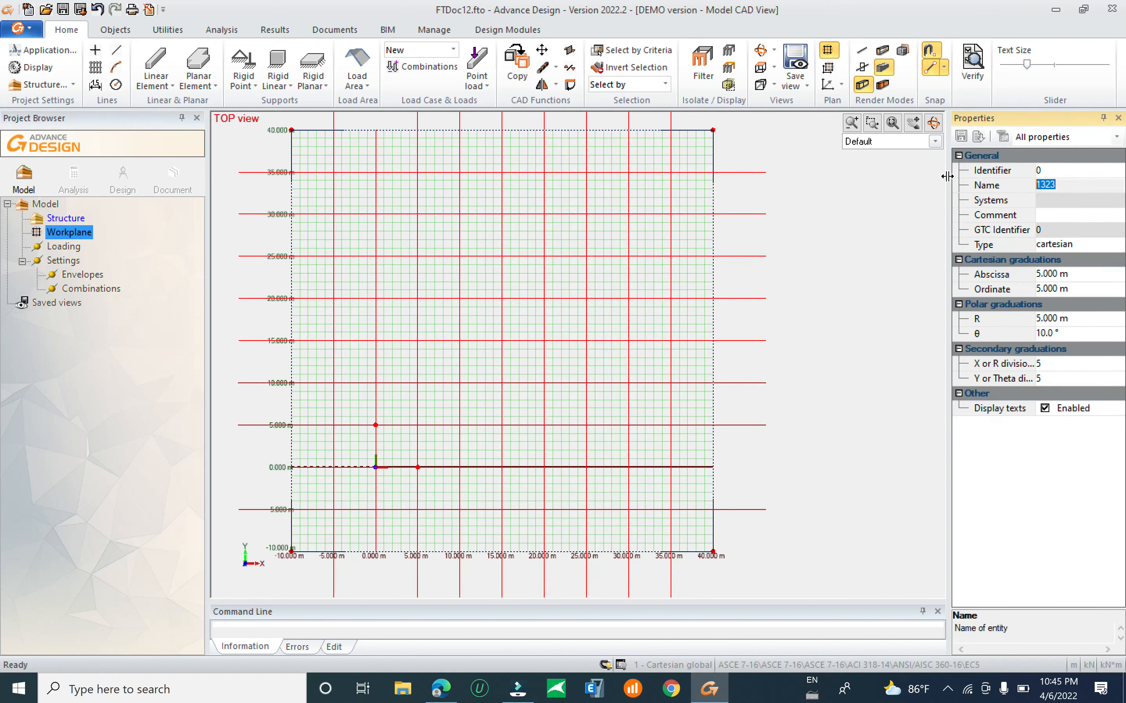
pyautogui.rightClick(1054, 186)
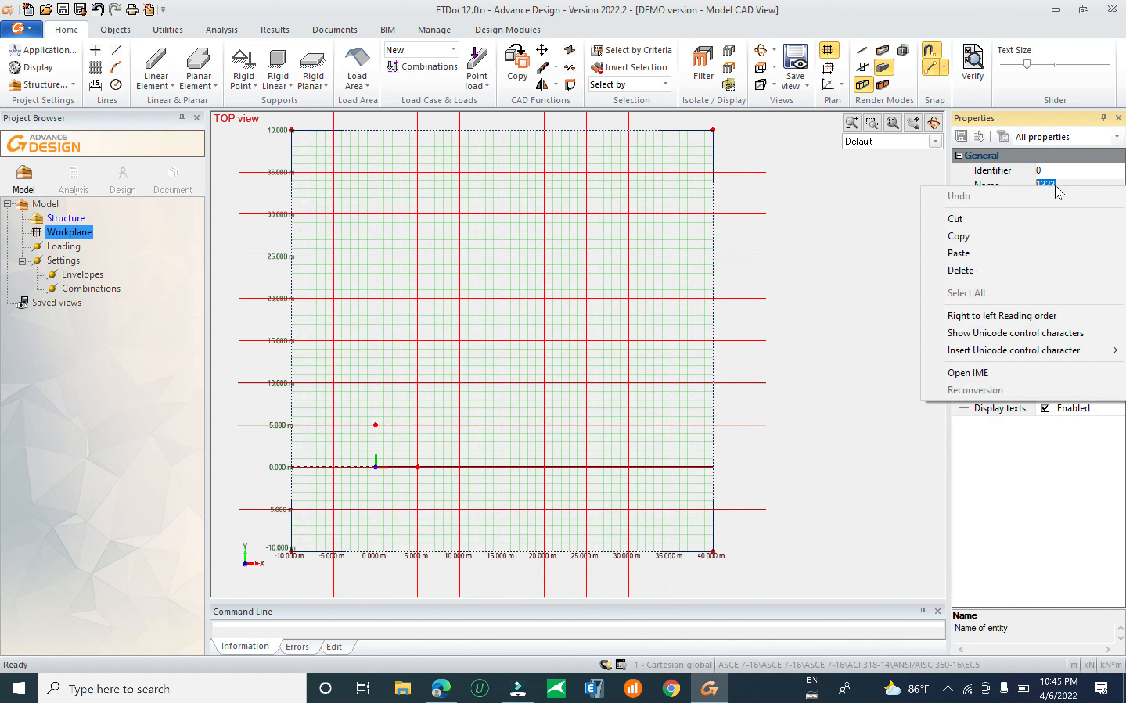
pyautogui.click(1016, 254)
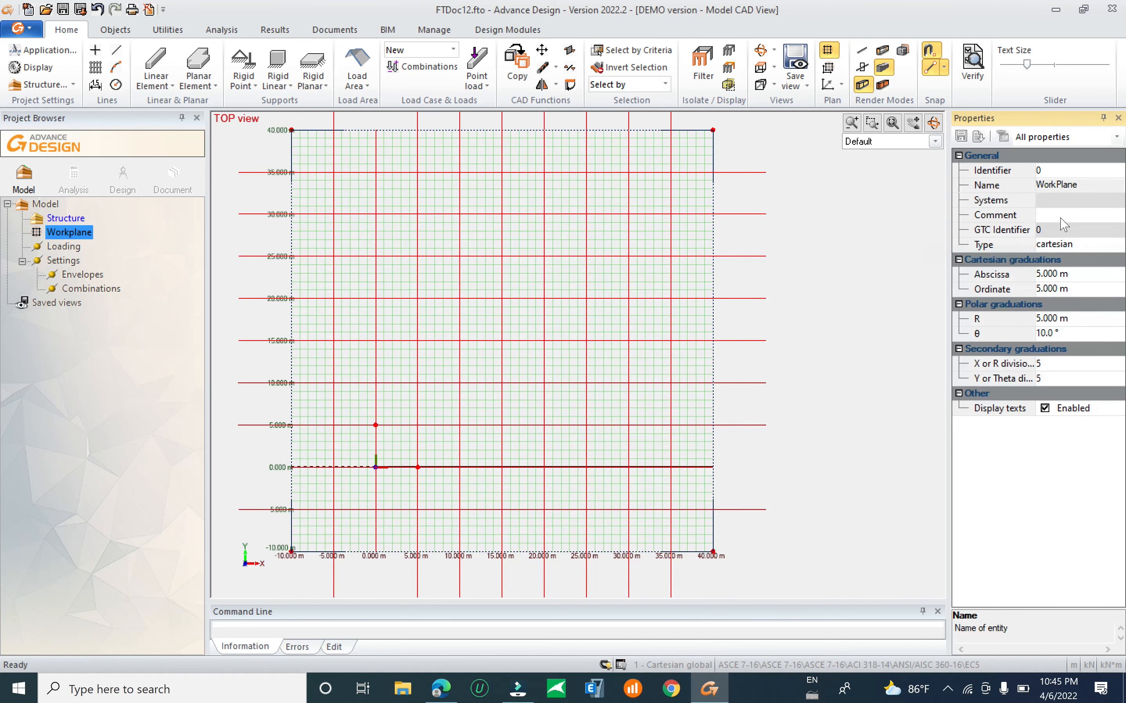
pyautogui.click(1049, 216)
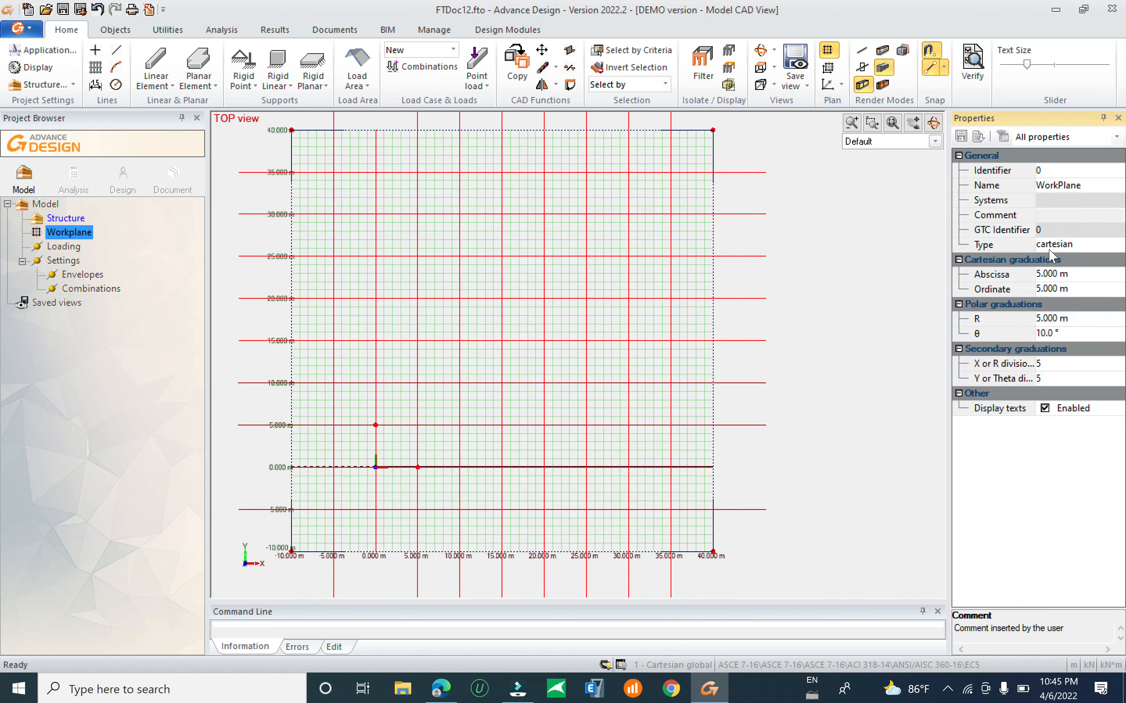
# Change the workplane type to polar and examine the radius and angle labels of its circular grid.
pyautogui.click(993, 246)
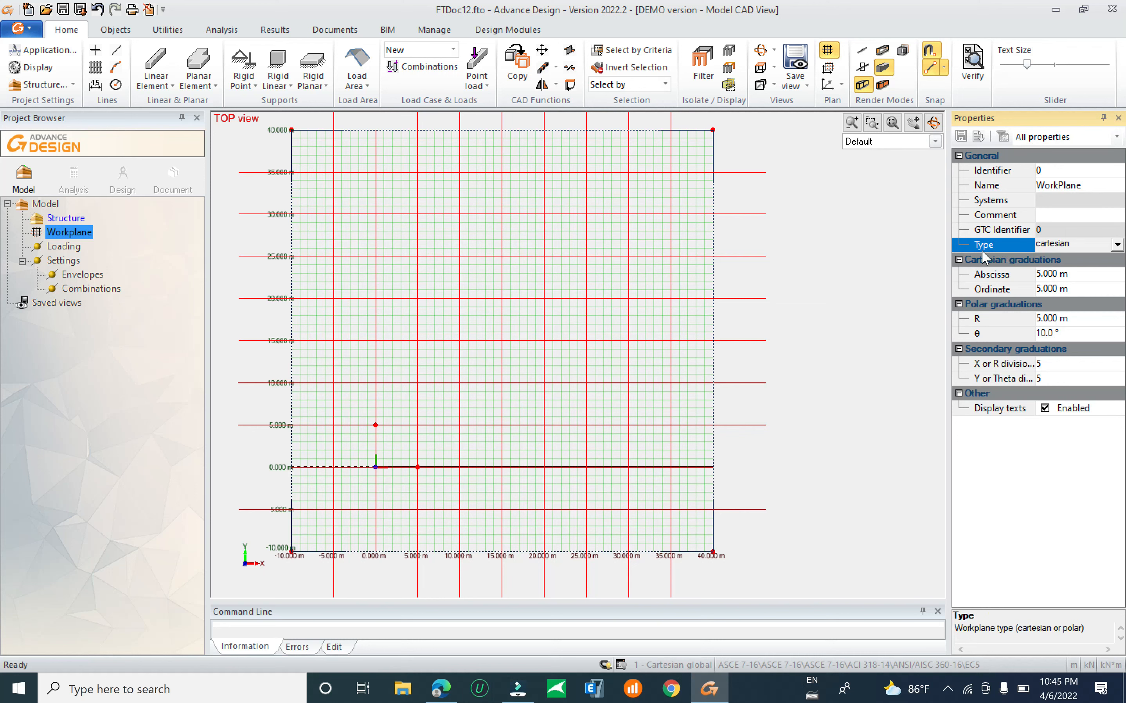
pyautogui.scroll(-3, 402, 307)
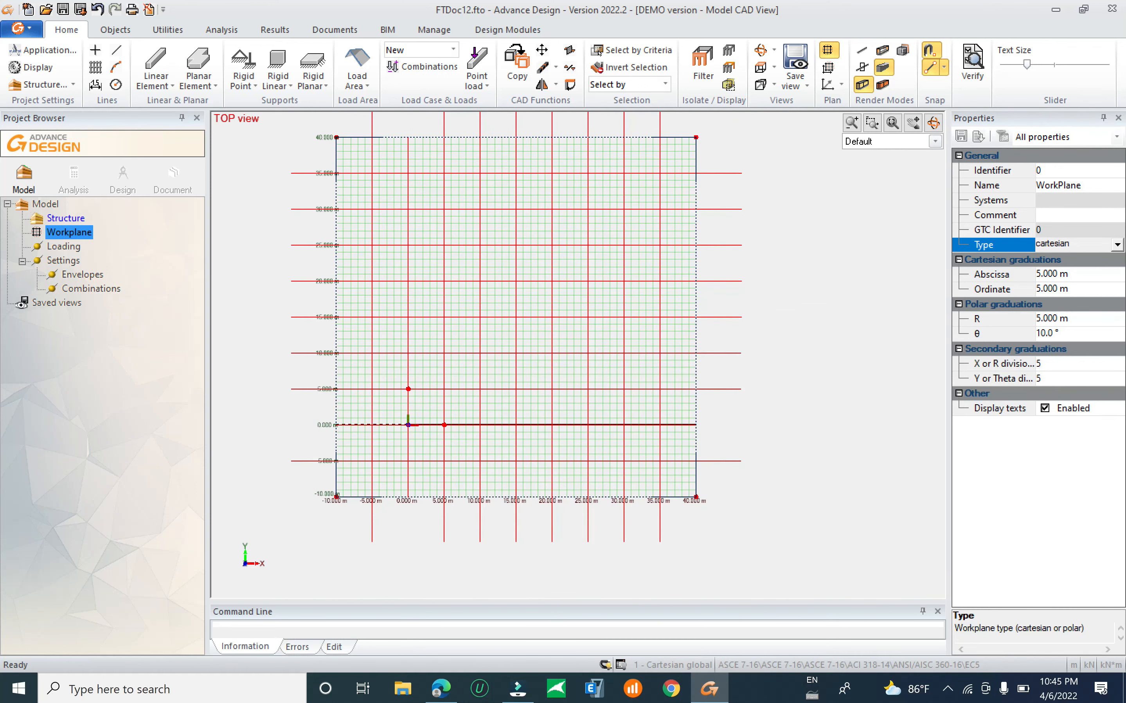
pyautogui.click(1116, 246)
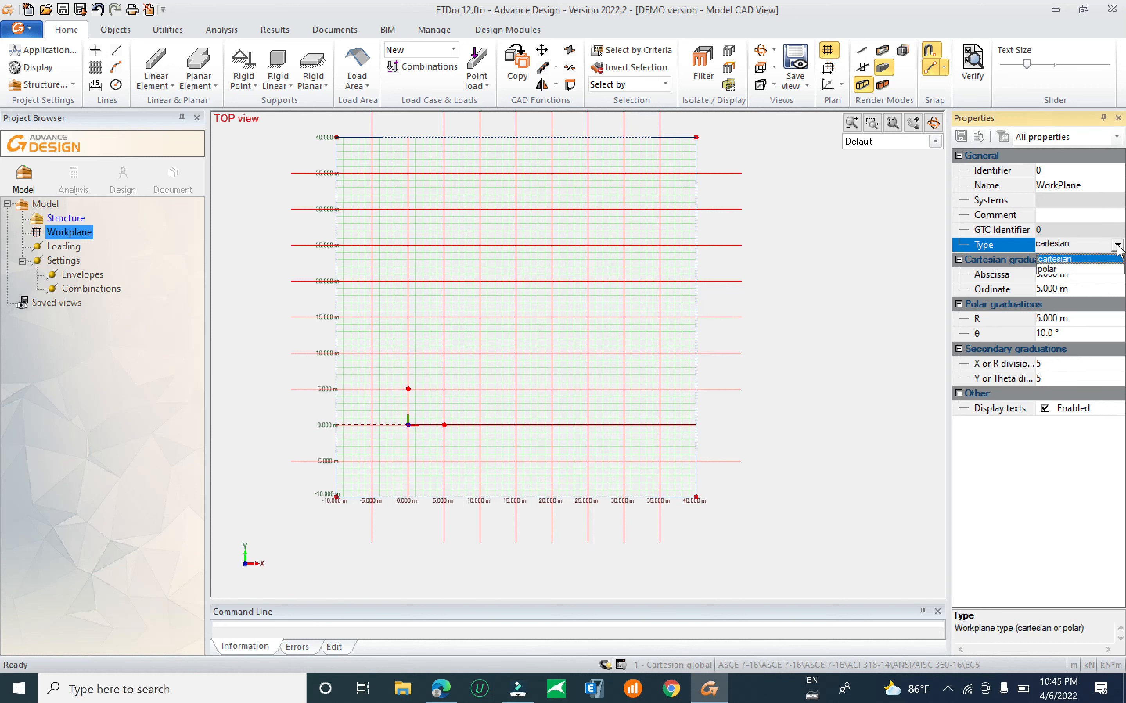
pyautogui.click(1065, 270)
pyautogui.scroll(5, 549, 374)
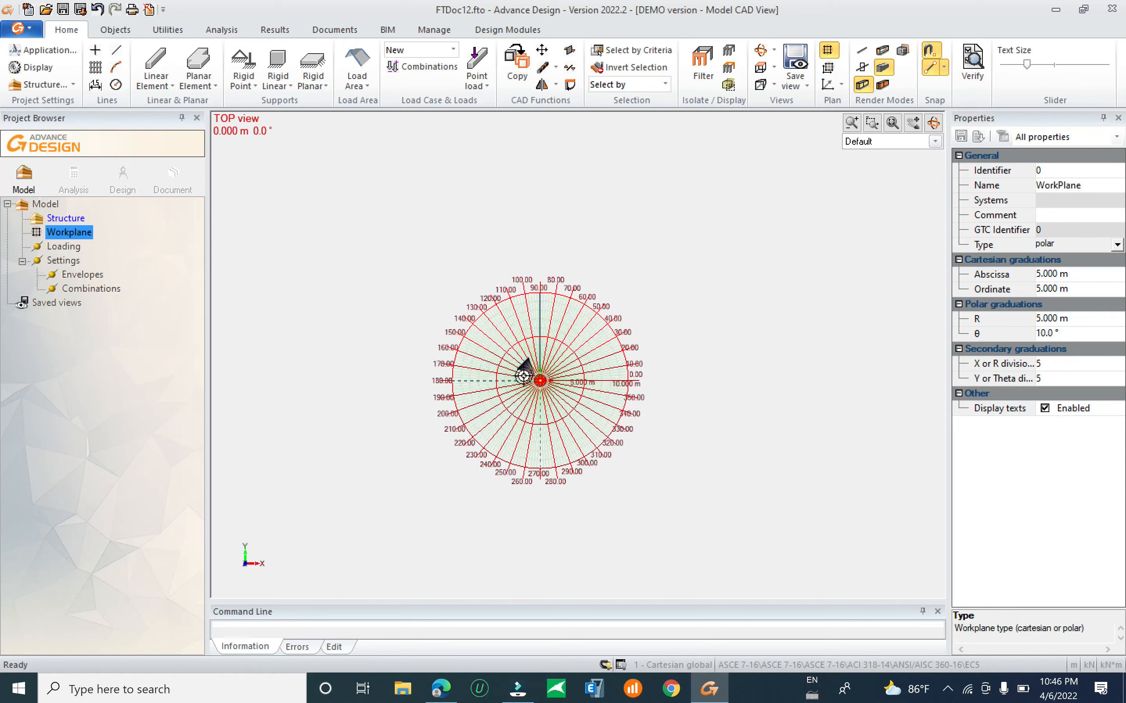
pyautogui.scroll(4, 529, 395)
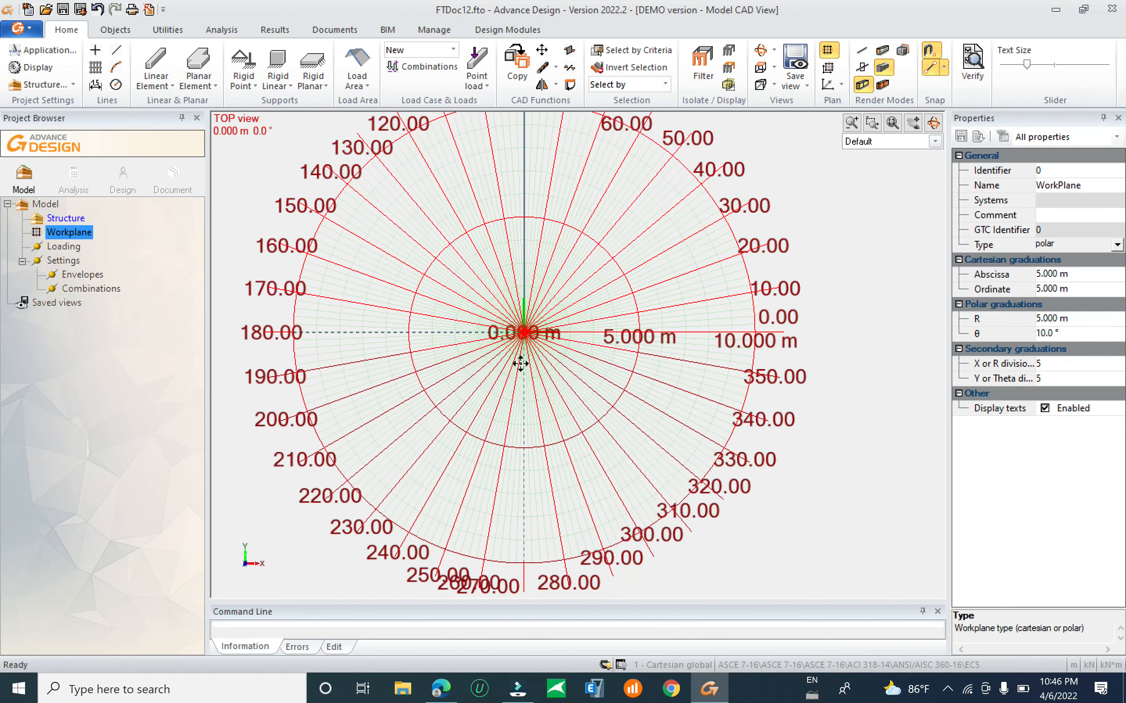
pyautogui.scroll(2, 562, 310)
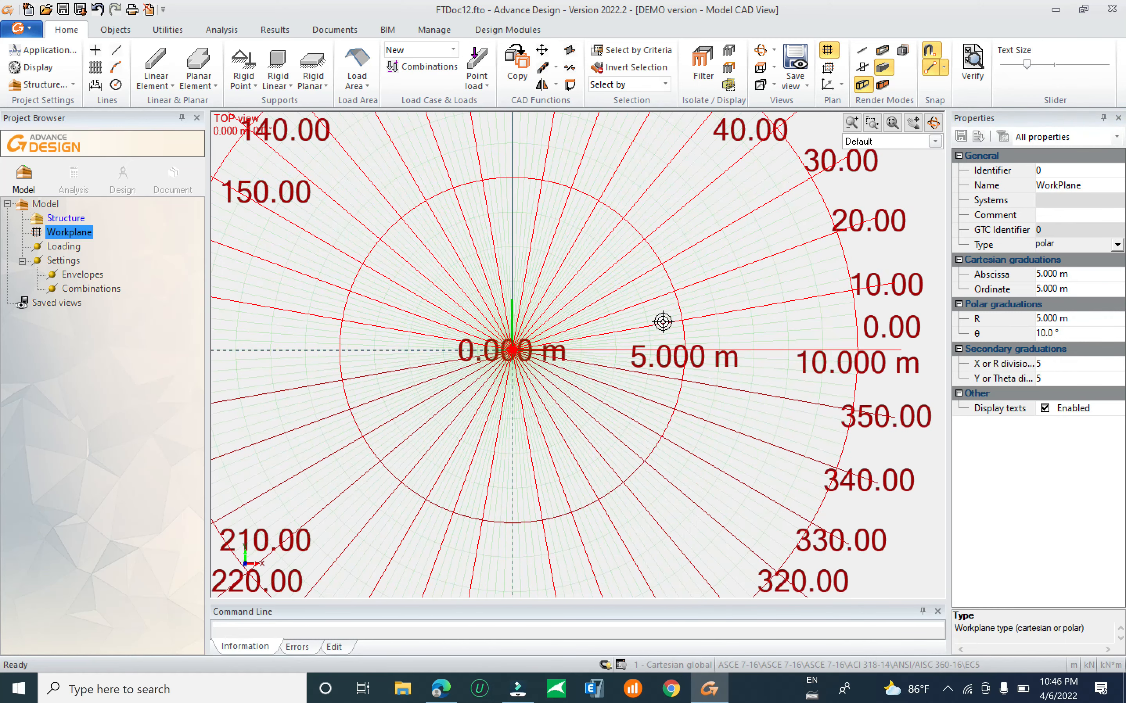
pyautogui.scroll(-9, 403, 375)
# Return the workplane type to cartesian and keep the workplane selected.
pyautogui.click(1116, 244)
pyautogui.click(1052, 259)
pyautogui.click(68, 232)
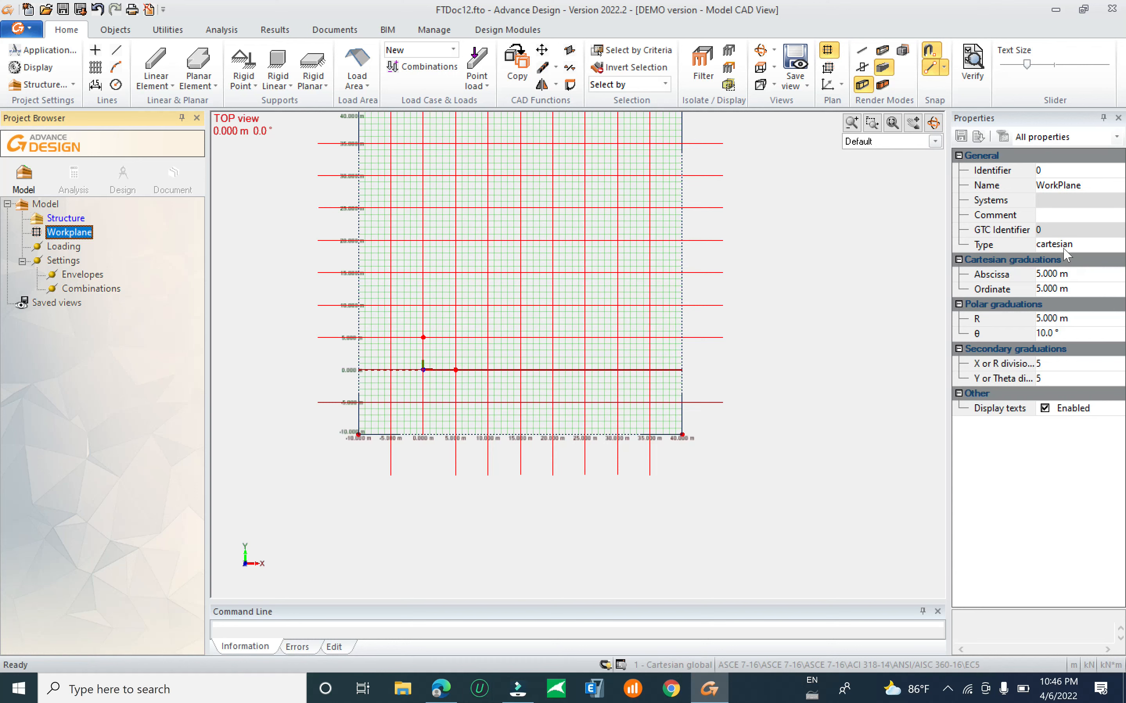
# Set the workplane's Cartesian graduations to 10 m spacing along both the abscissa and the ordinate.
pyautogui.scroll(2, 609, 334)
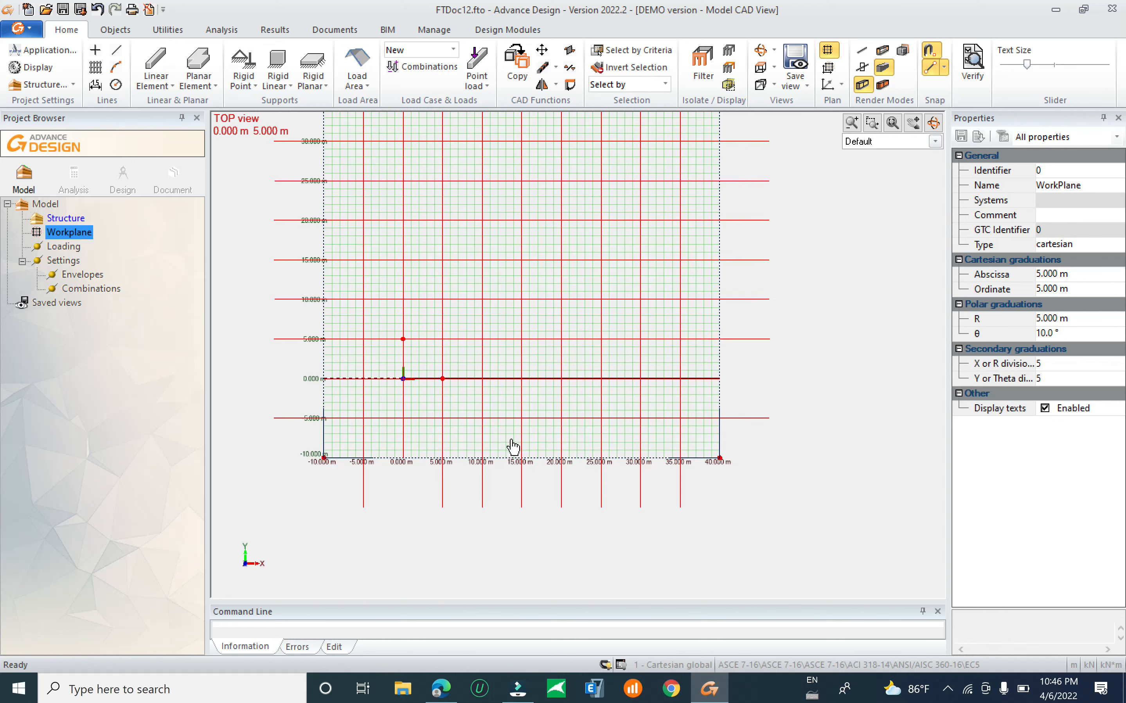
pyautogui.scroll(3, 495, 460)
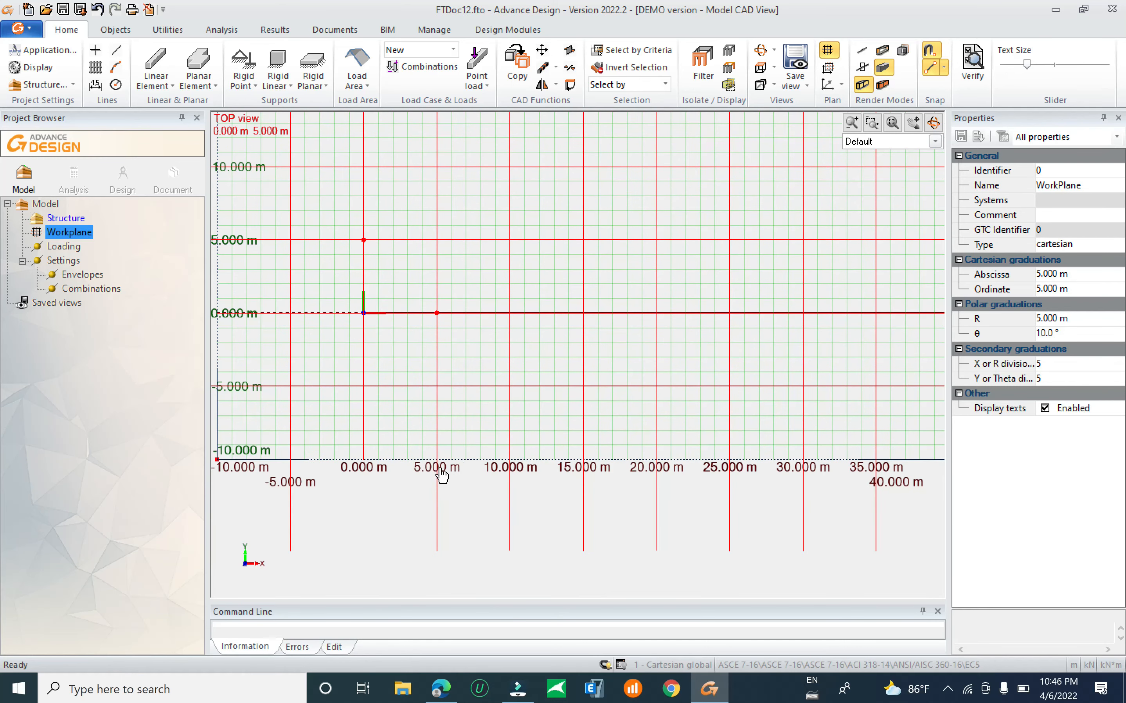
pyautogui.click(1082, 275)
pyautogui.write('190')
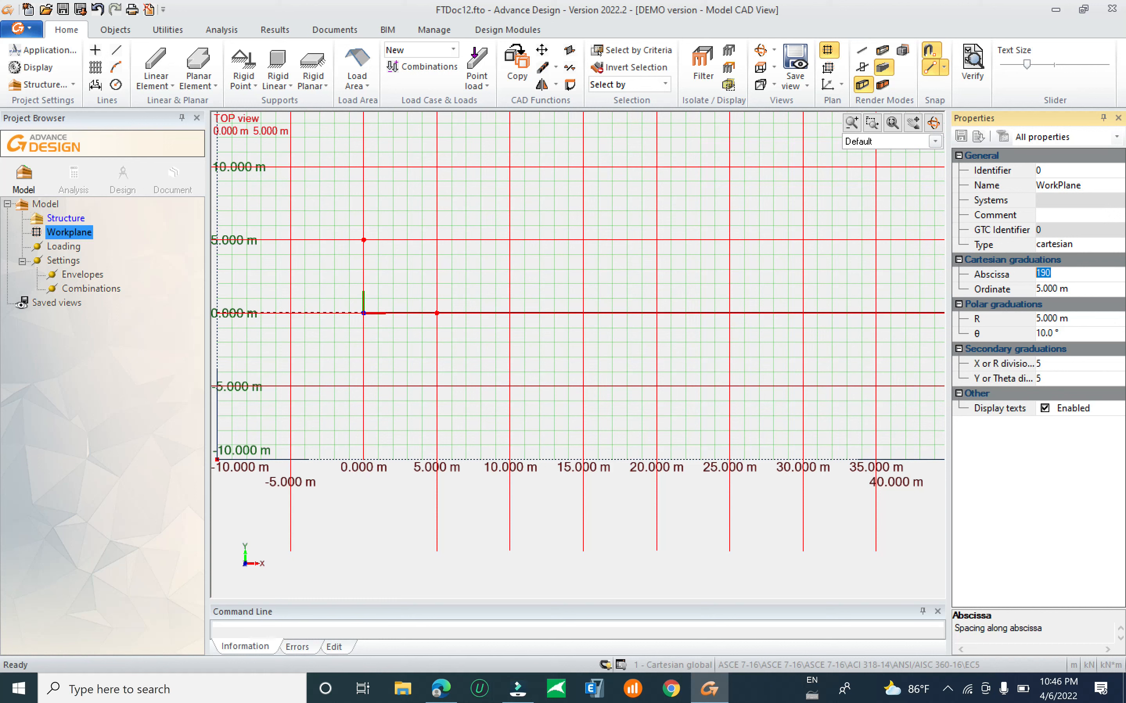
pyautogui.write('1')
pyautogui.click(1079, 290)
pyautogui.write('1')
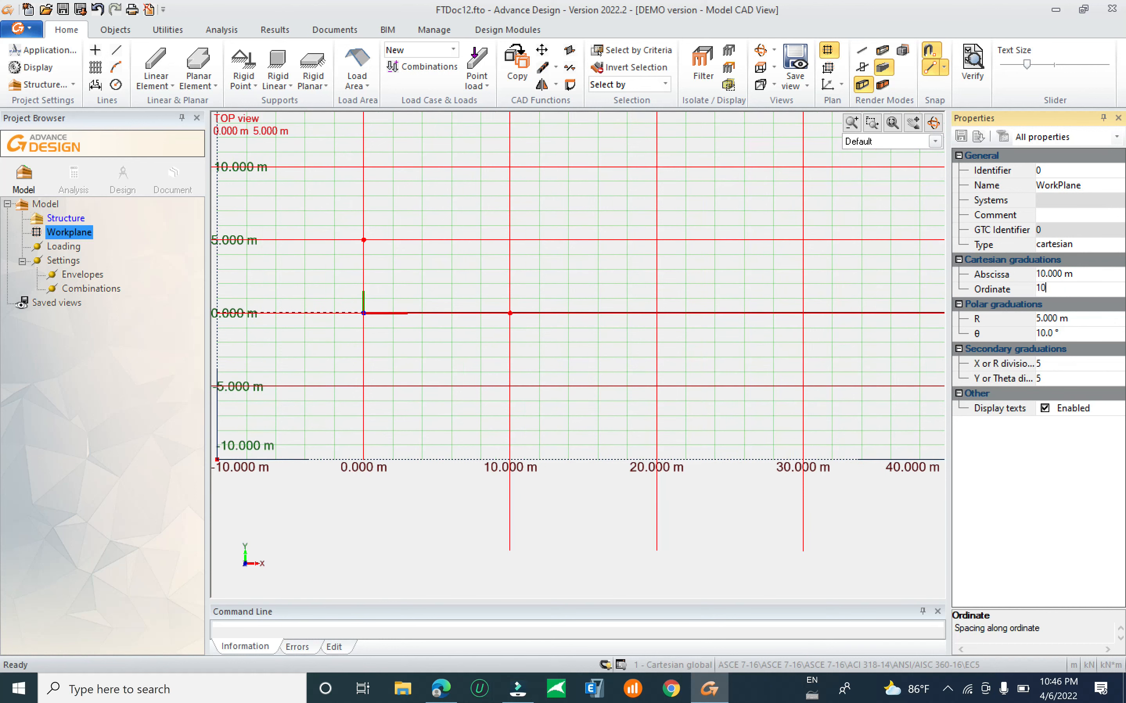
pyautogui.write('0')
pyautogui.press('Return')
pyautogui.scroll(-4, 528, 394)
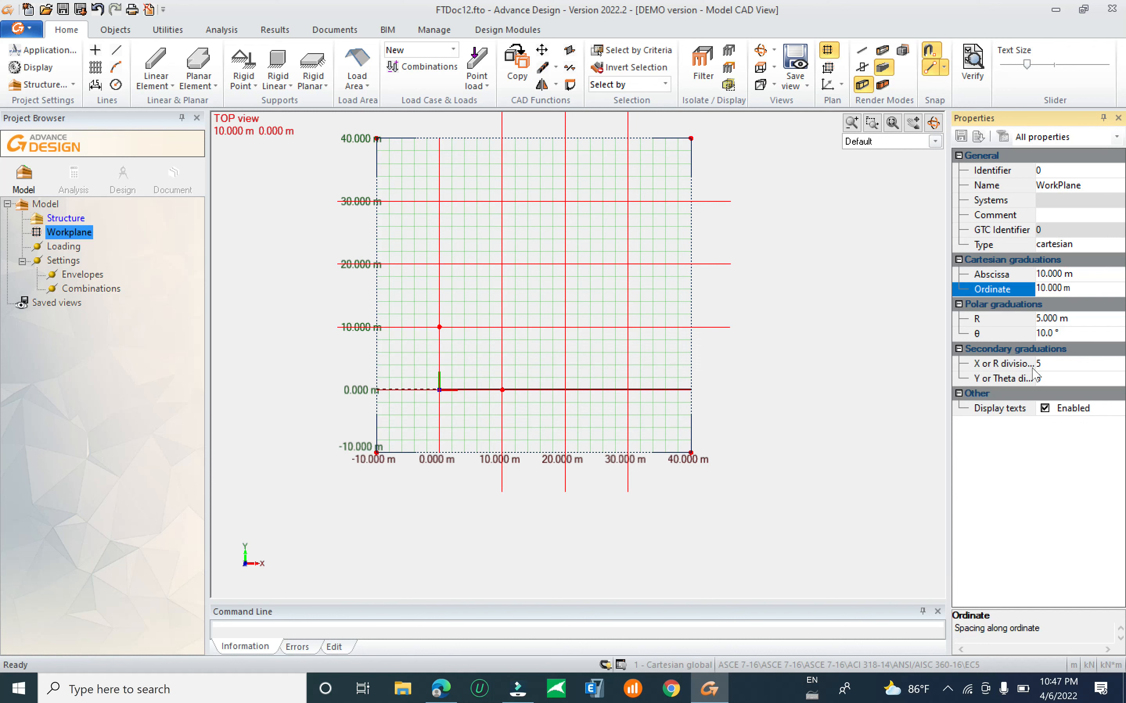
# Set the workplane's X or R secondary divisions to 6, inspect the grid, and deselect the workplane.
pyautogui.click(1055, 363)
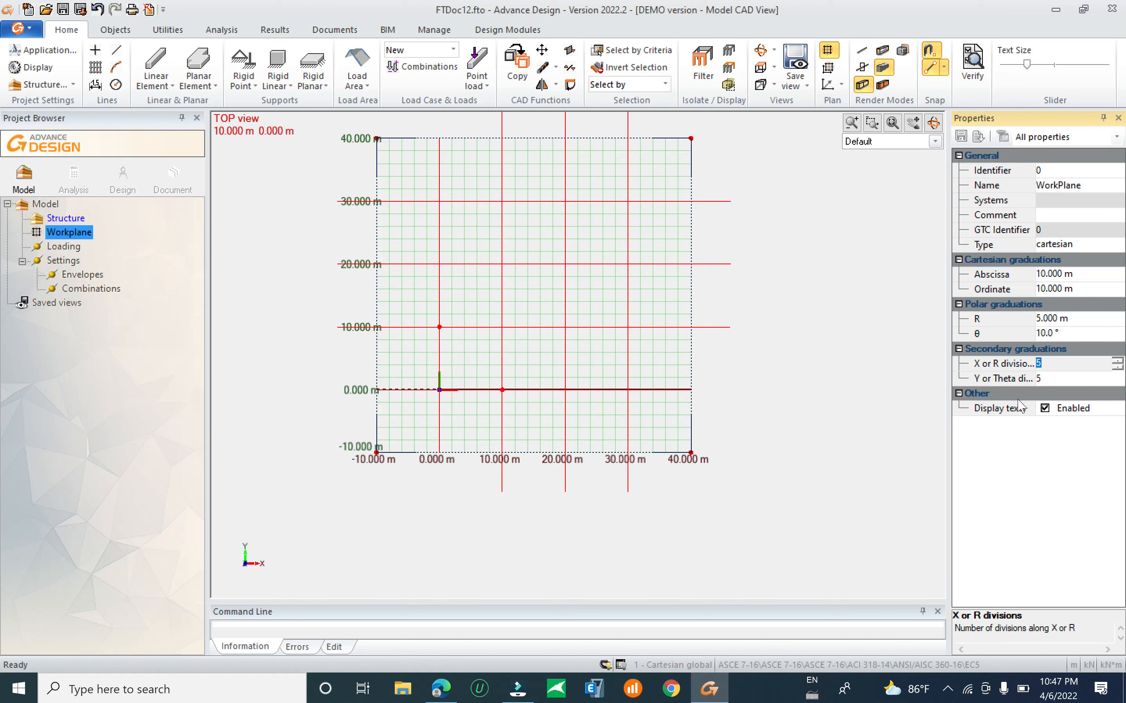
pyautogui.write('6')
pyautogui.press('Return')
pyautogui.scroll(2, 489, 448)
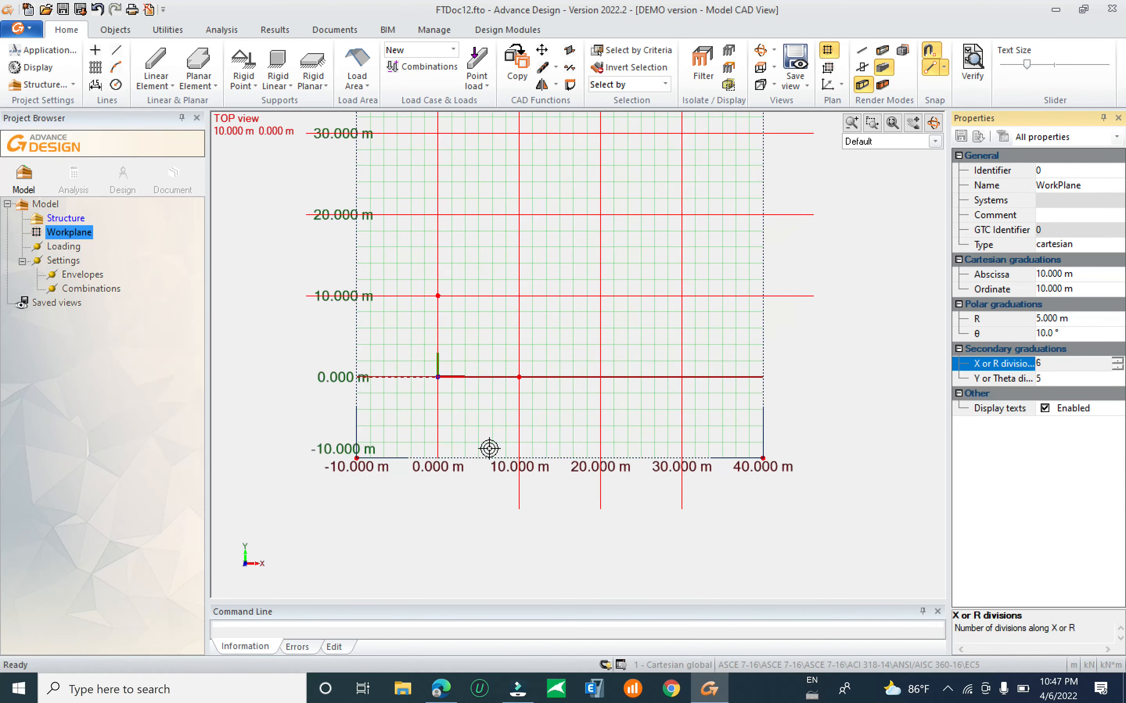
pyautogui.scroll(2, 489, 448)
pyautogui.moveTo(677, 437); pyautogui.dragTo(619, 443, button='middle')
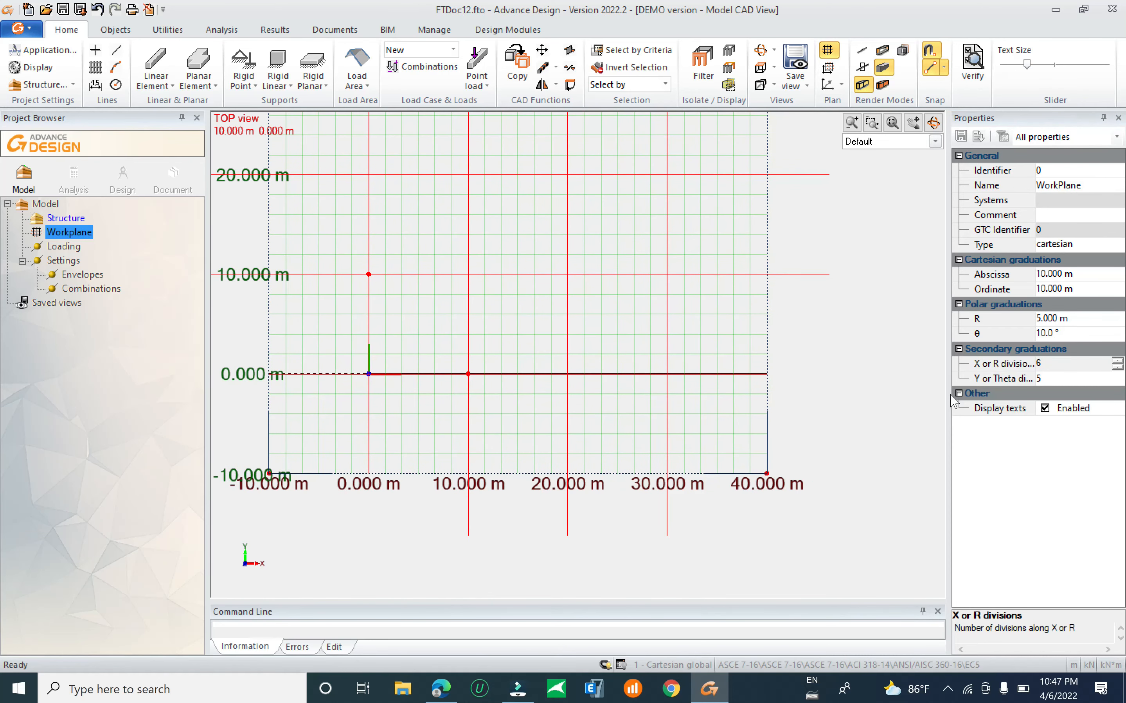
pyautogui.click(651, 399)
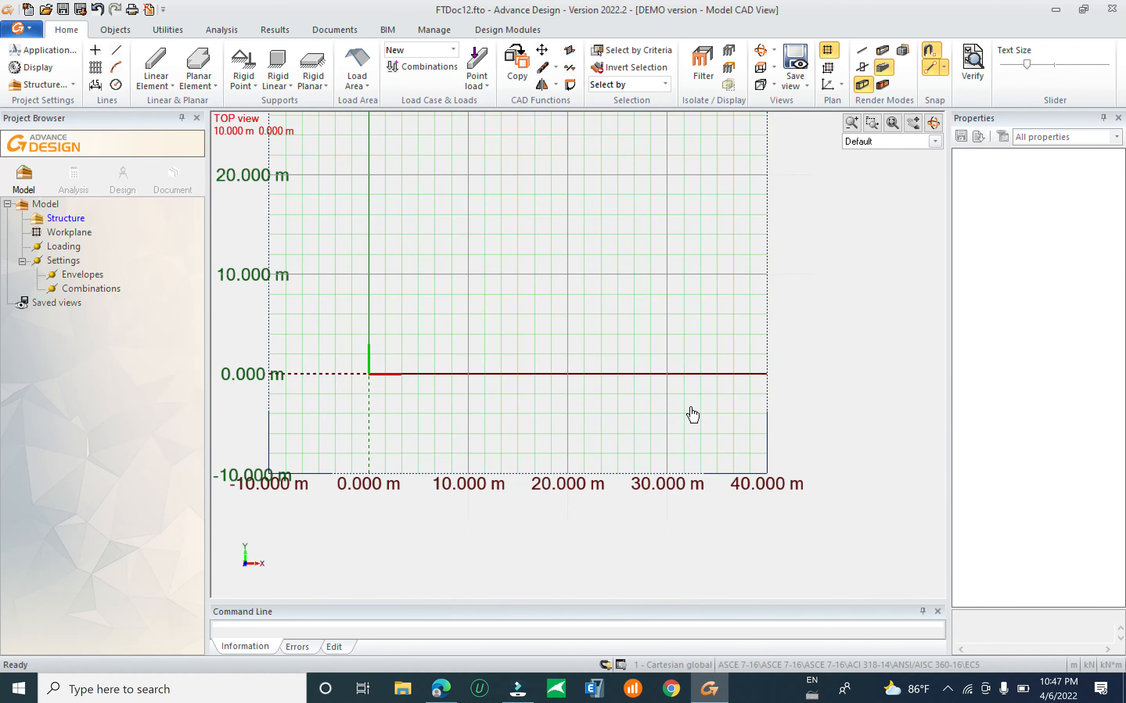
# Reselect the workplane and return its X or R secondary divisions to 5.
pyautogui.click(72, 232)
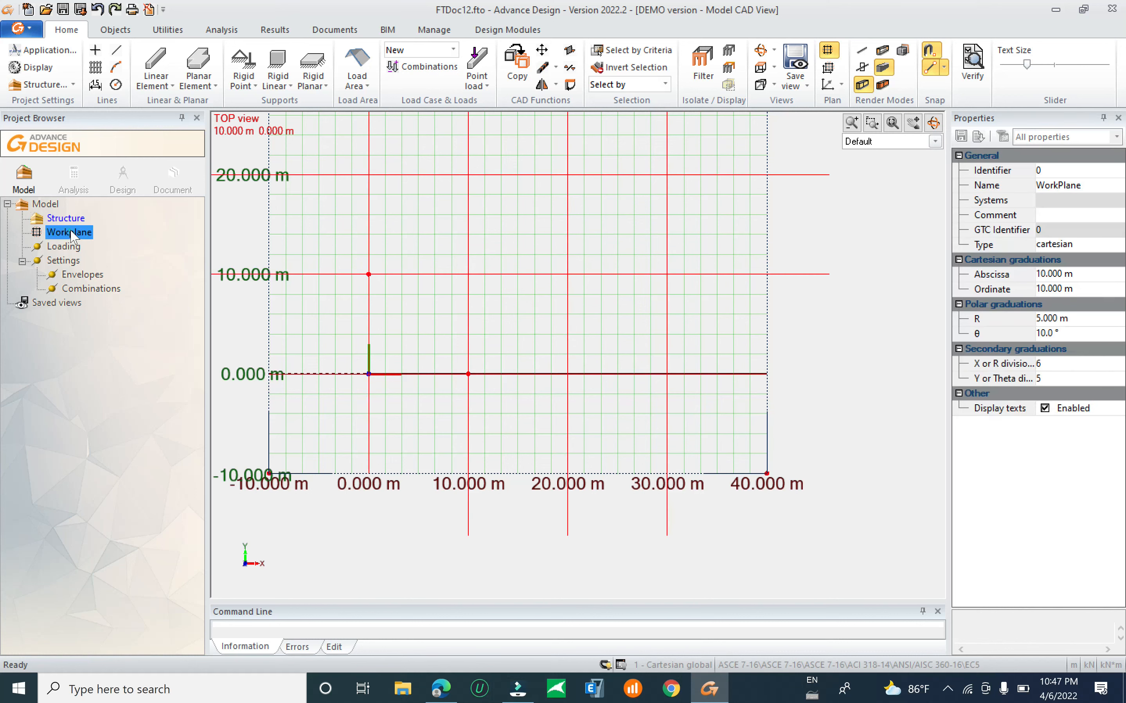
pyautogui.click(1069, 364)
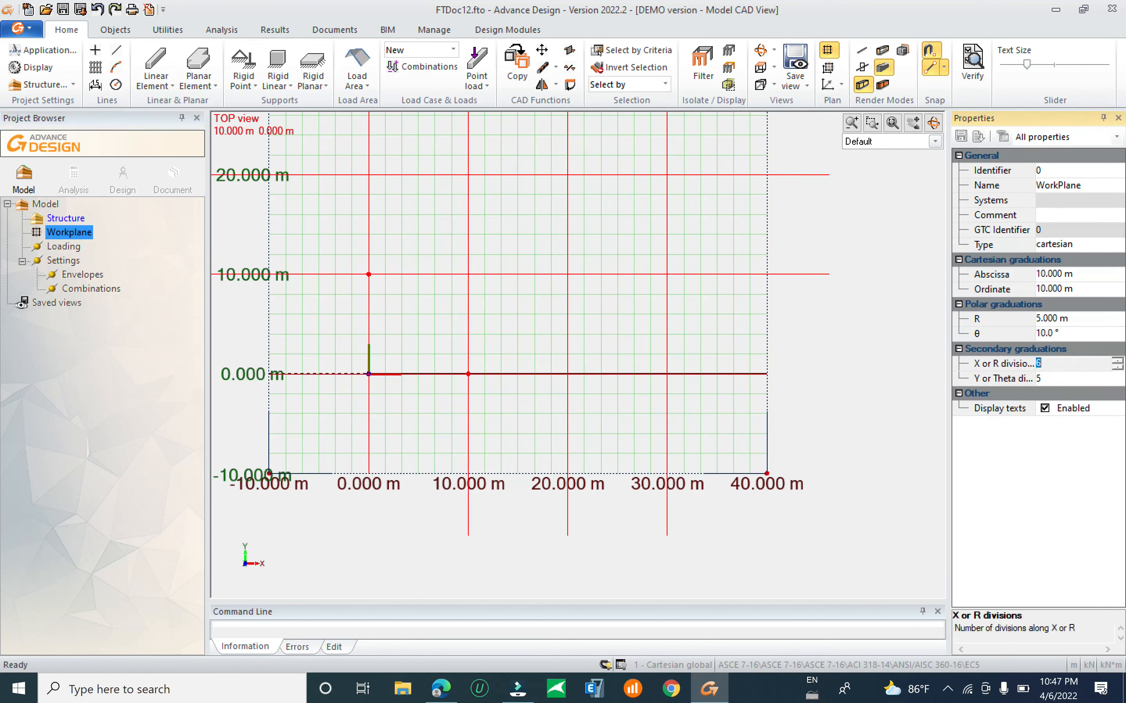
pyautogui.click(749, 364)
pyautogui.scroll(-2, 620, 372)
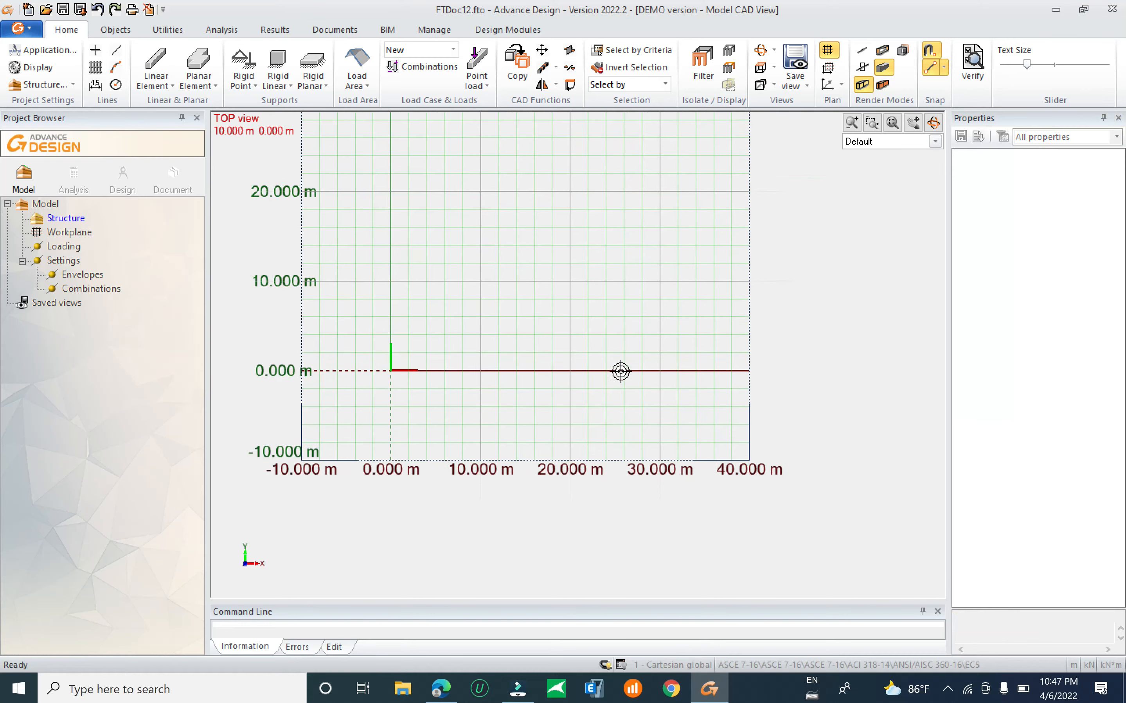
# Try 10 secondary divisions along X or R on the workplane grid, inspect their spacing, and restore the value to 5.
pyautogui.click(69, 233)
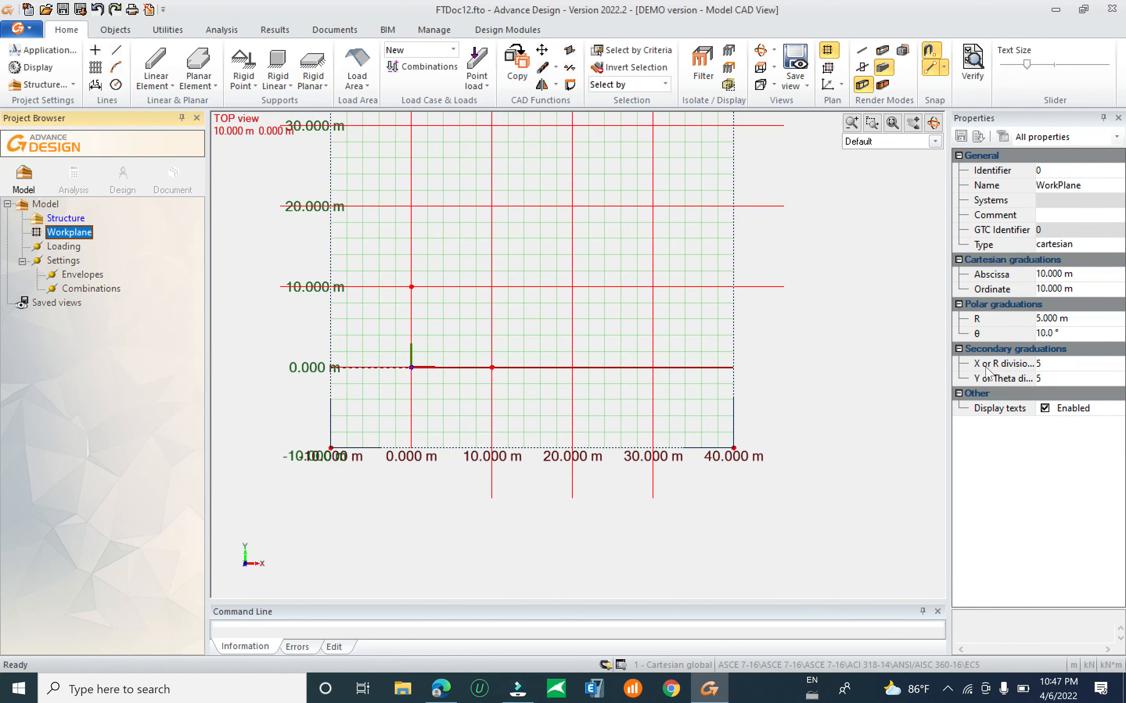
pyautogui.click(1041, 368)
pyautogui.scroll(3, 445, 452)
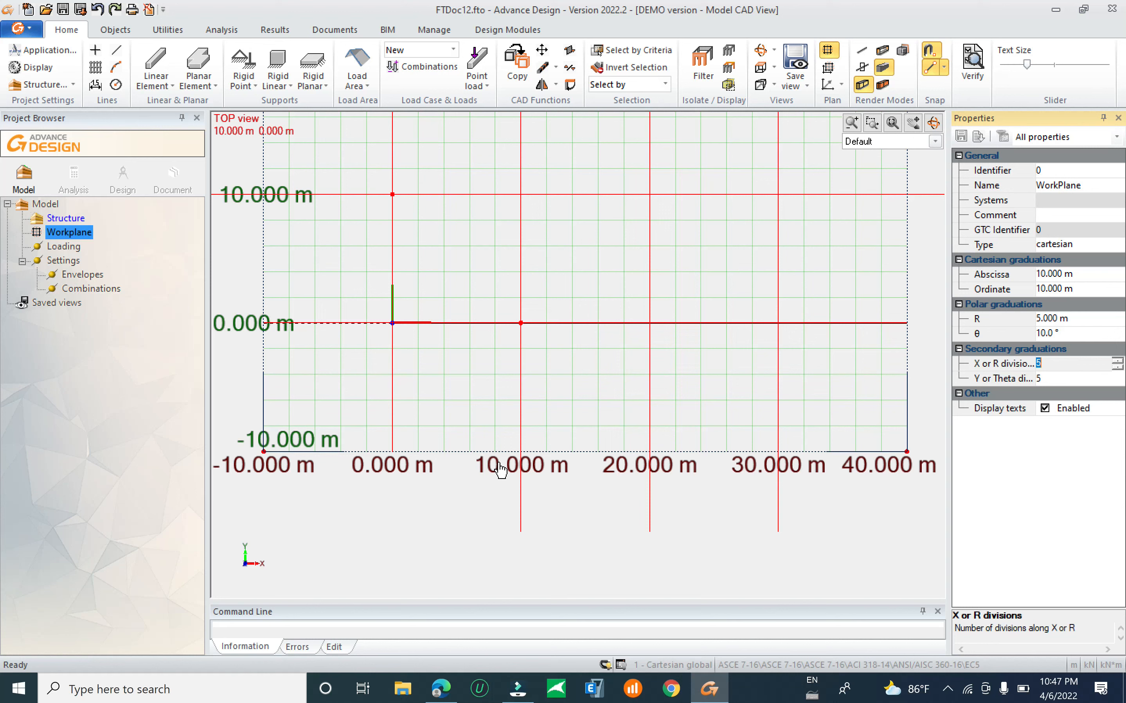
pyautogui.write('10')
pyautogui.press('Return')
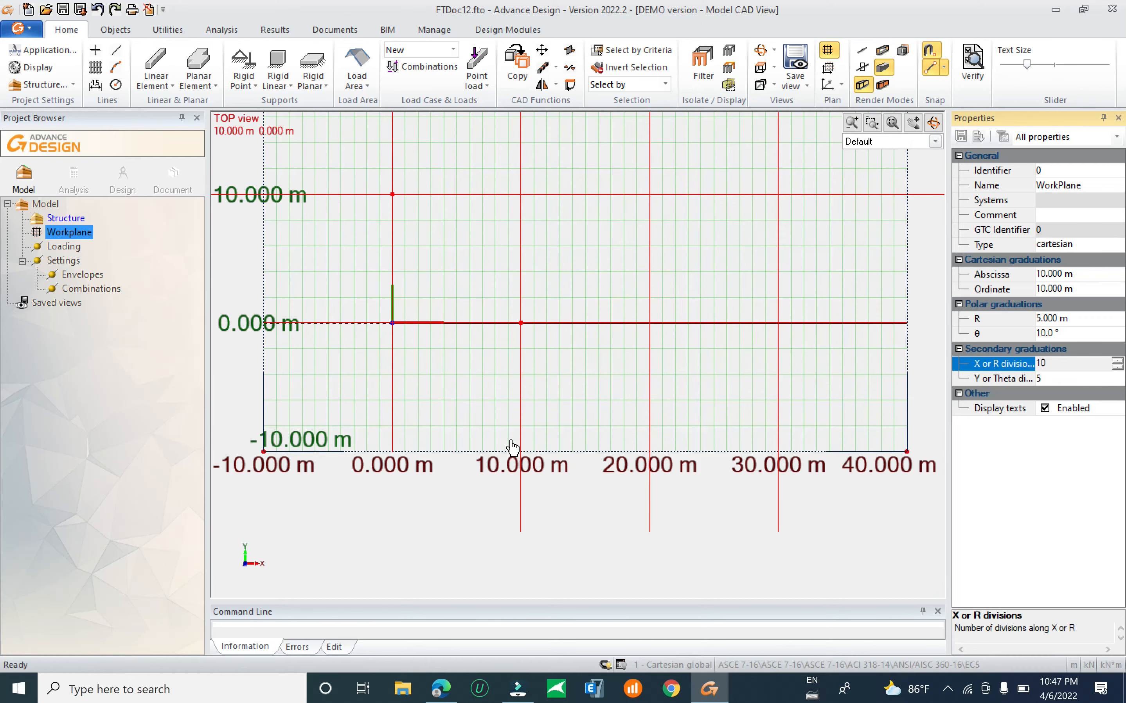
pyautogui.scroll(3, 435, 446)
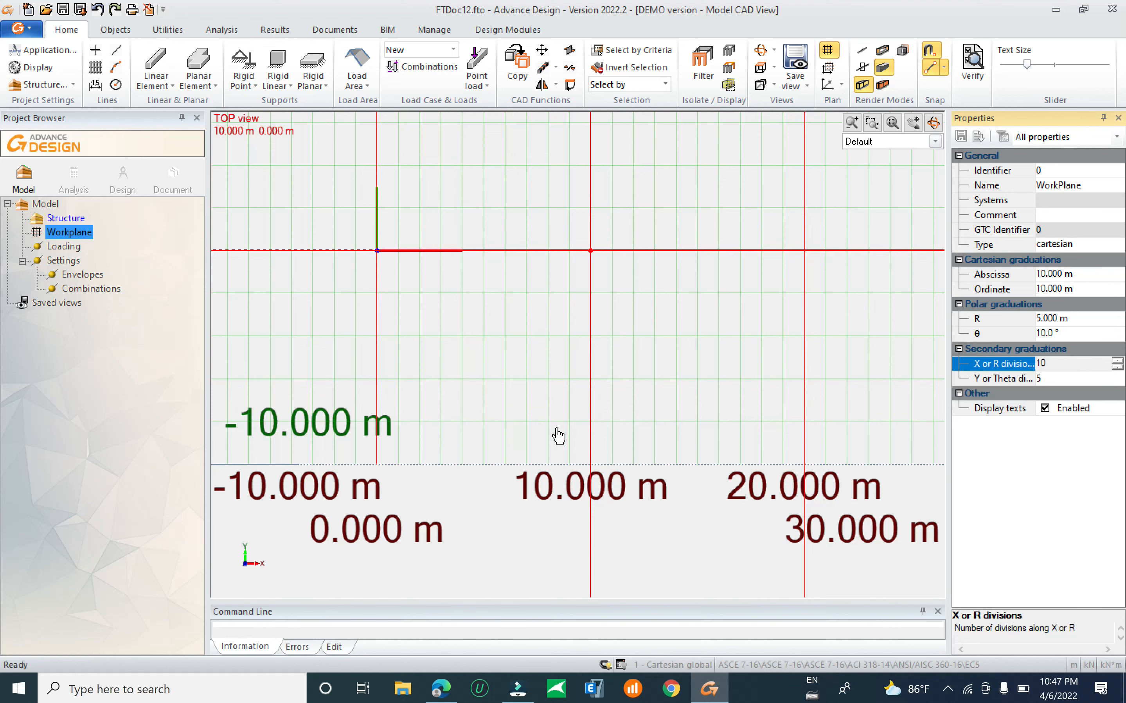
pyautogui.scroll(-2, 485, 404)
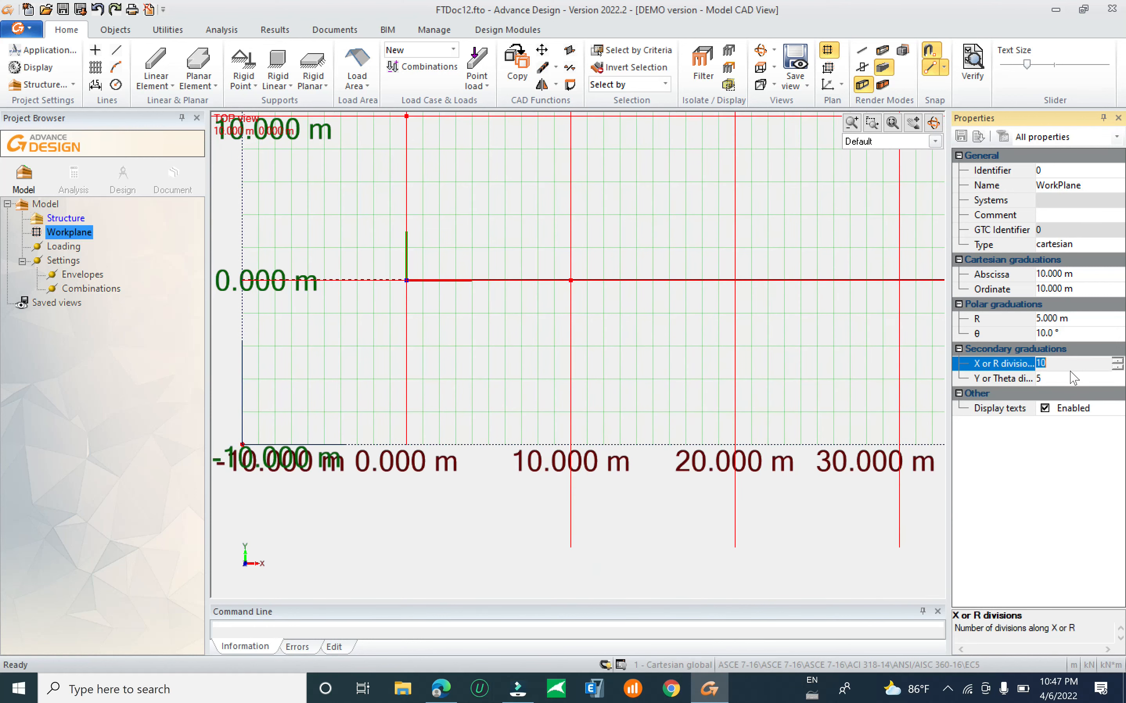
pyautogui.write('5')
pyautogui.press('Return')
# Set the workplane's Y or Theta secondary divisions to 7 and inspect the grid spacing near the origin.
pyautogui.click(1070, 378)
pyautogui.scroll(-3, 737, 432)
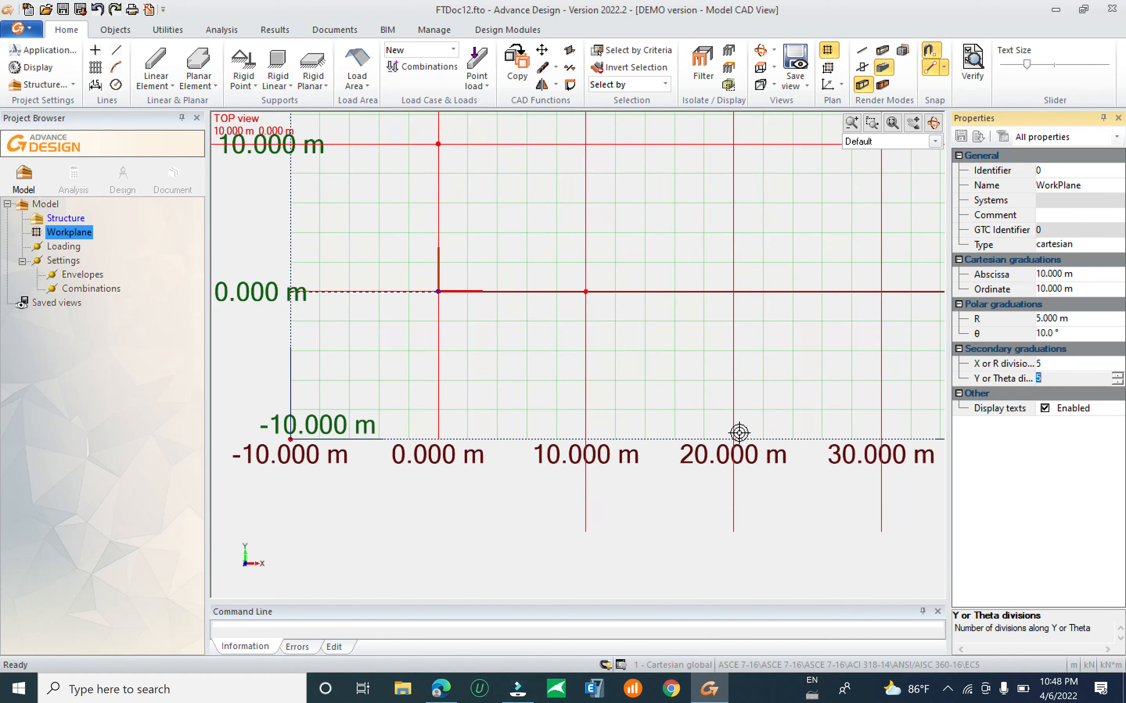
pyautogui.click(639, 470)
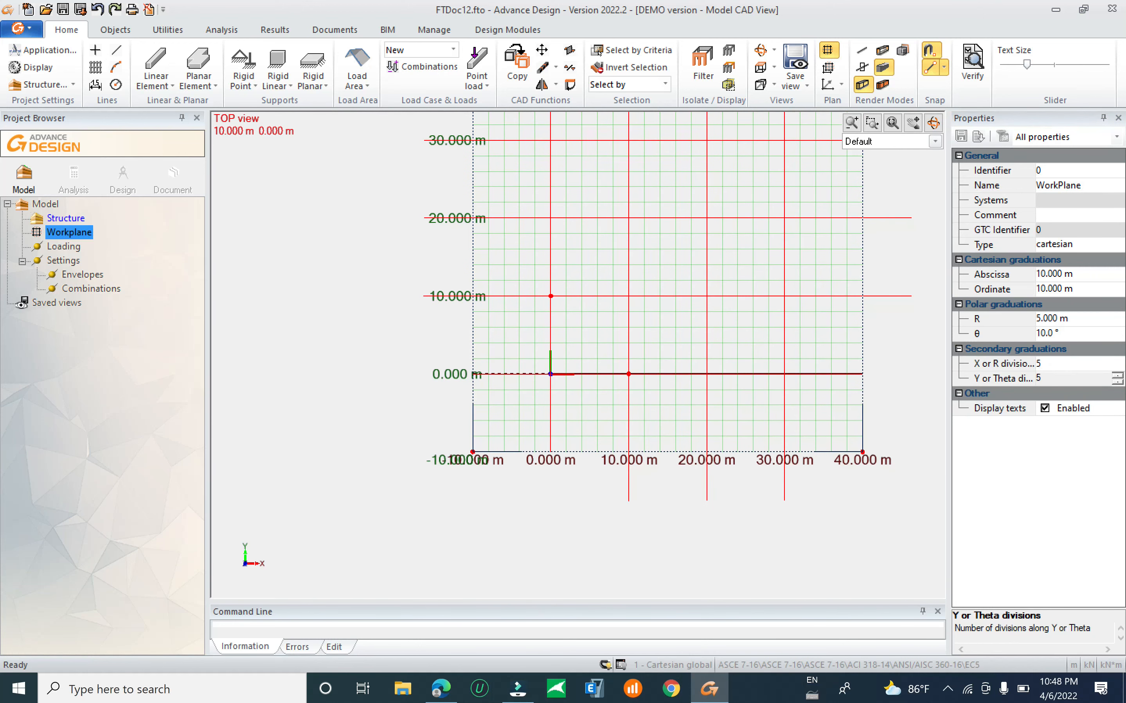
pyautogui.write('7')
pyautogui.press('Return')
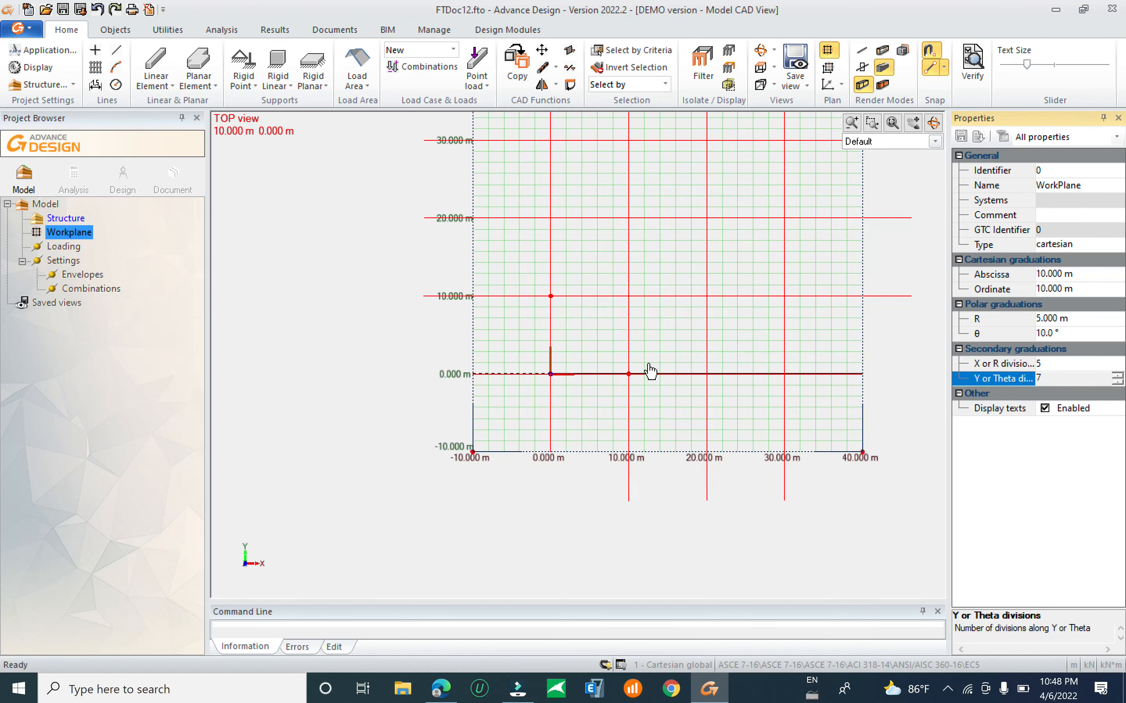
pyautogui.scroll(4, 608, 348)
pyautogui.moveTo(605, 352); pyautogui.dragTo(573, 372, button='middle')
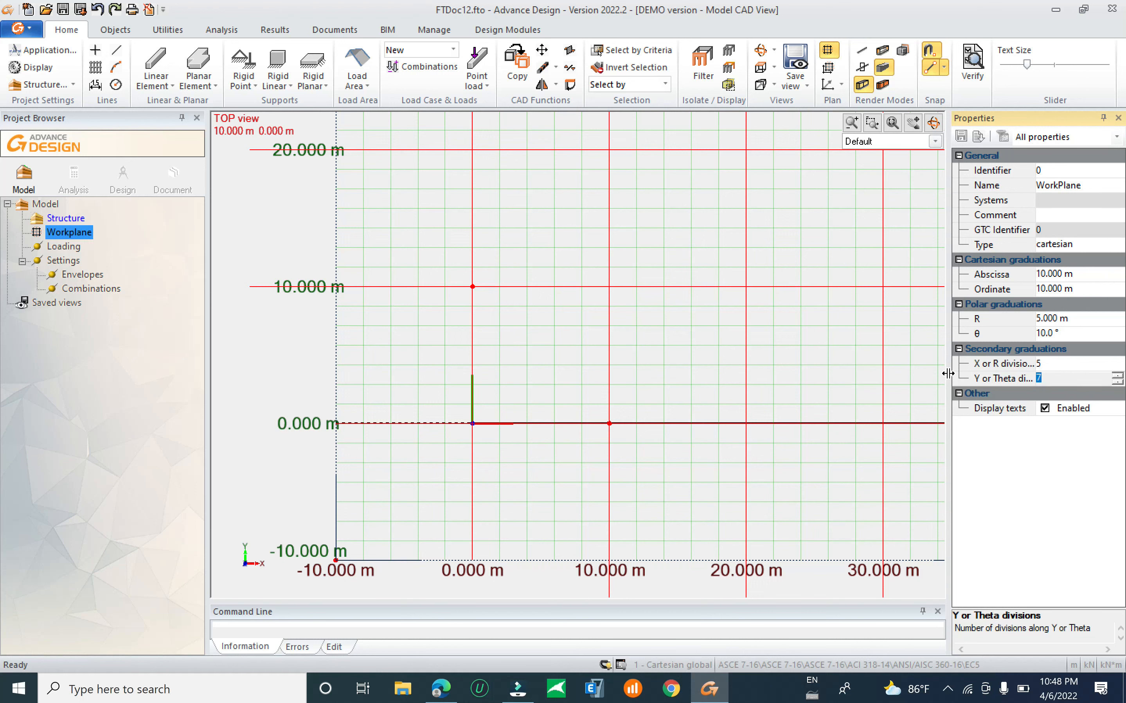
# Return the workplane's Y or Theta secondary divisions to 5 and bring the whole grid into view.
pyautogui.press('Return')
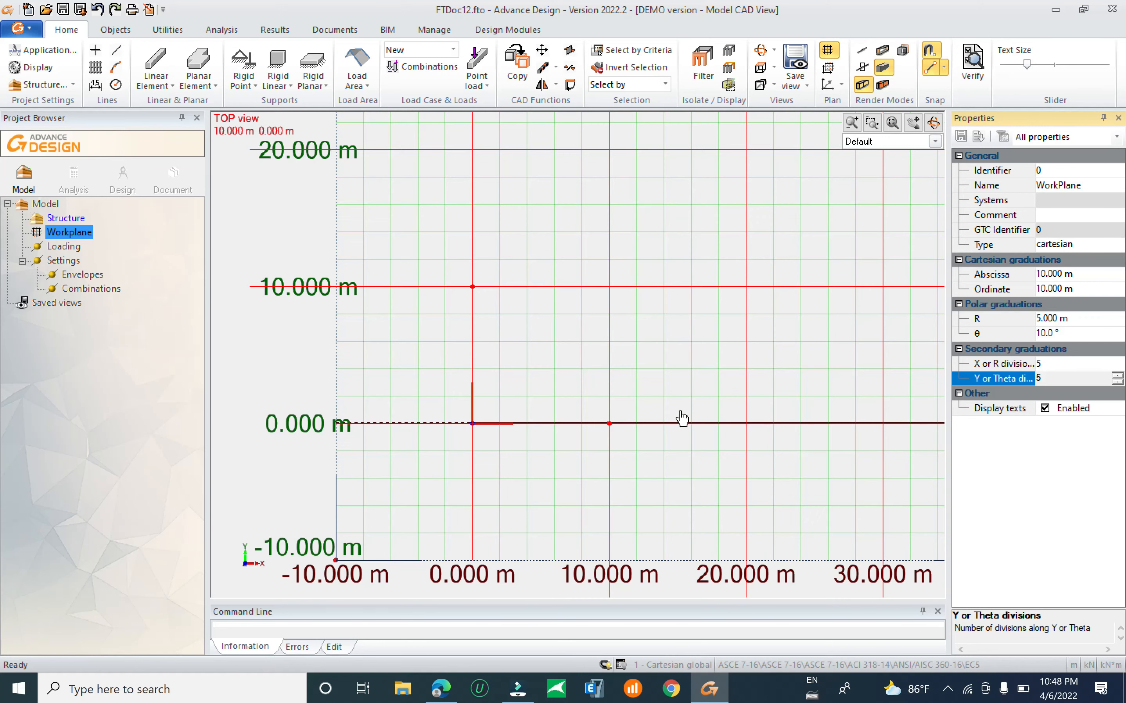
pyautogui.scroll(-5, 681, 420)
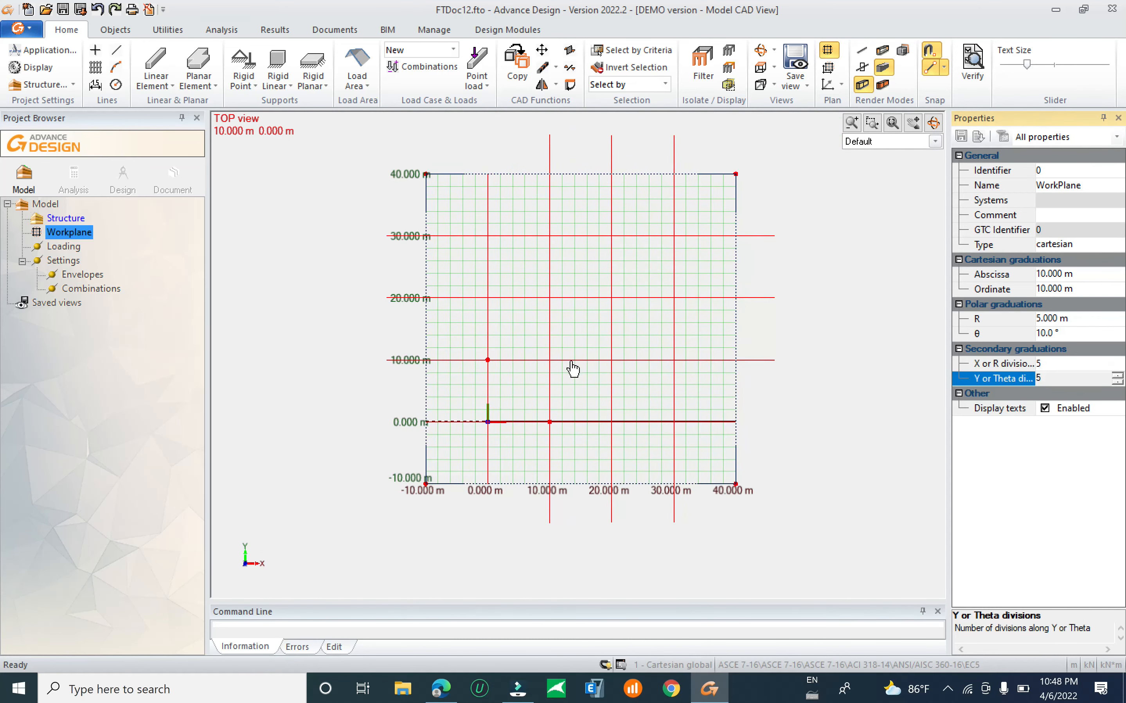
pyautogui.moveTo(573, 369); pyautogui.dragTo(530, 373, button='middle')
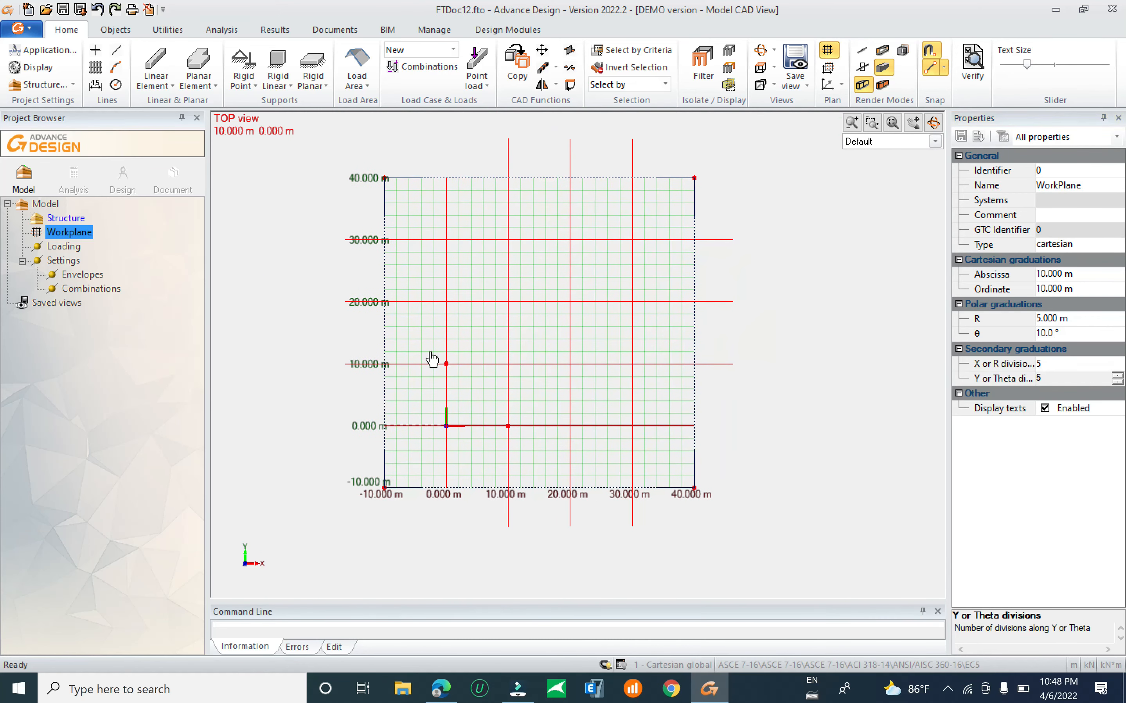
# Turn the workplane's display texts off and back on to compare the grid with and without graduation labels.
pyautogui.click(1045, 409)
pyautogui.click(1046, 409)
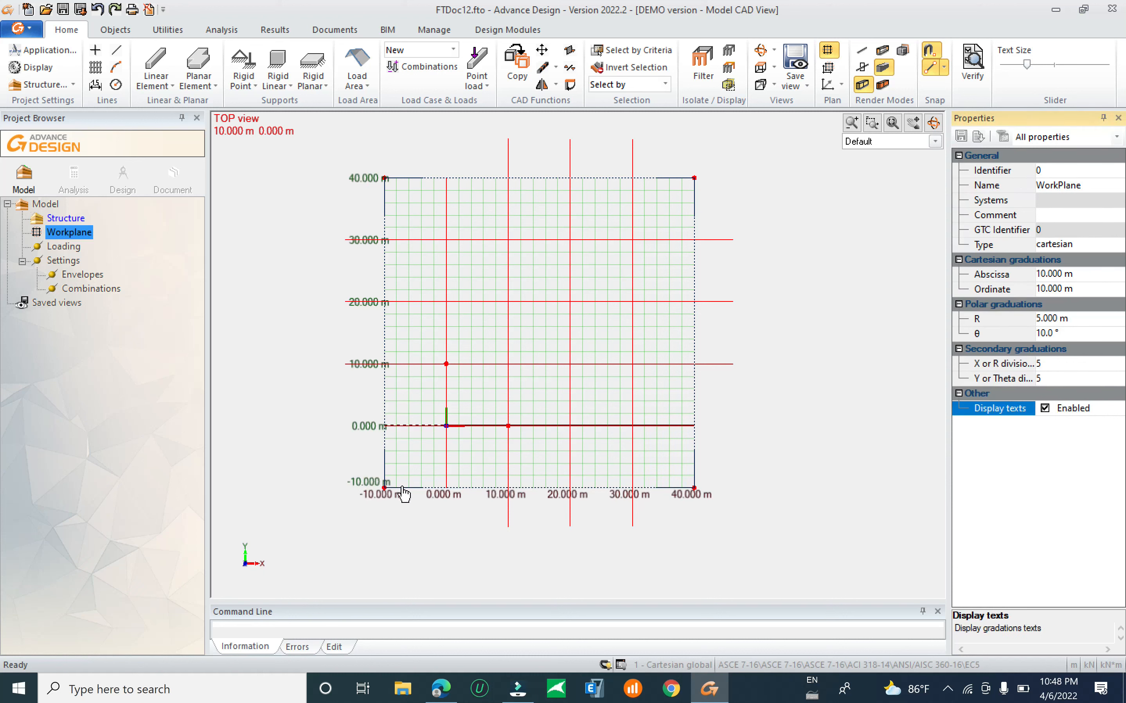
pyautogui.scroll(1, 372, 503)
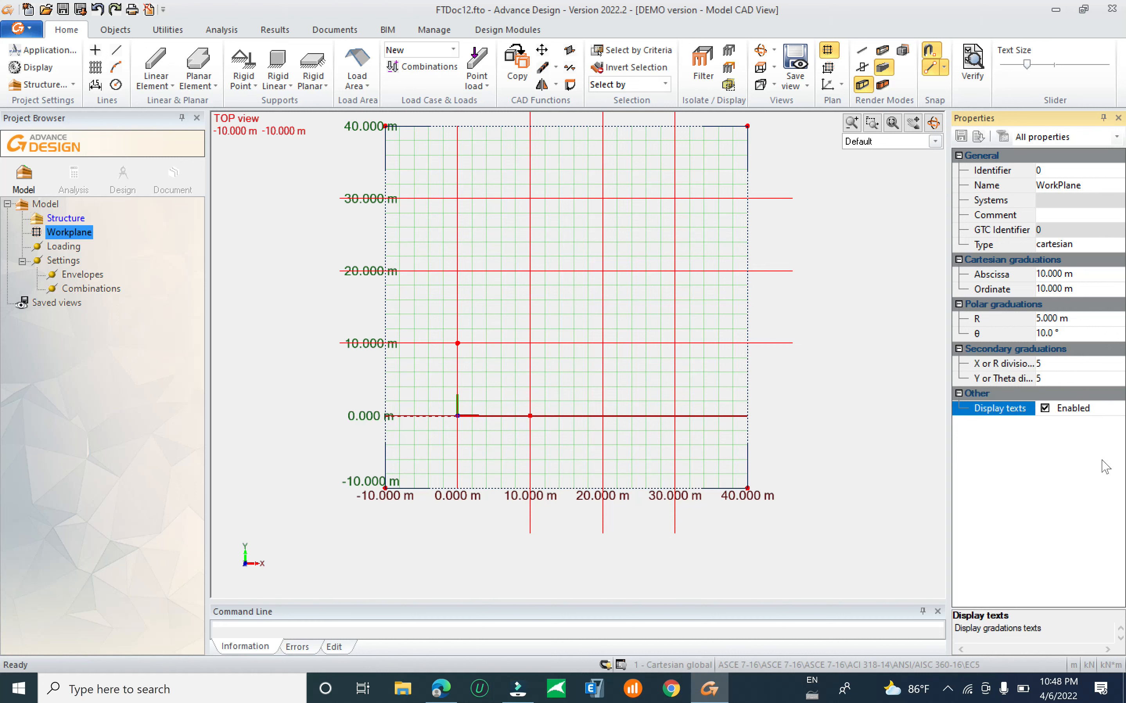
pyautogui.click(1044, 408)
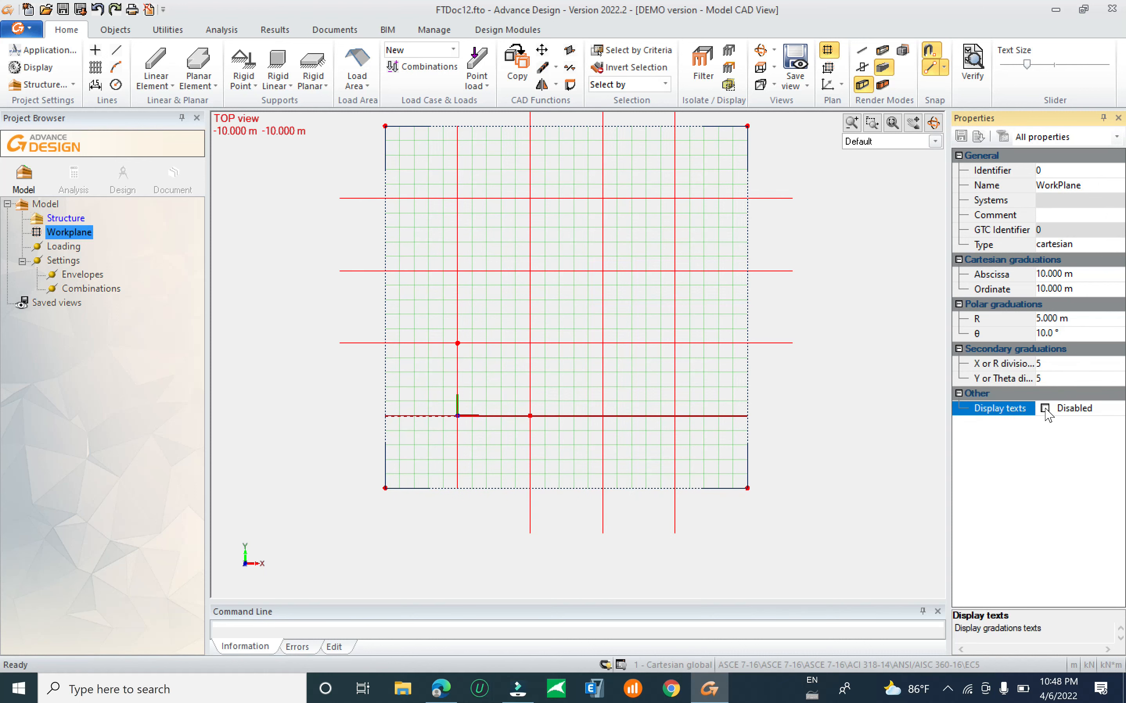
pyautogui.click(1045, 409)
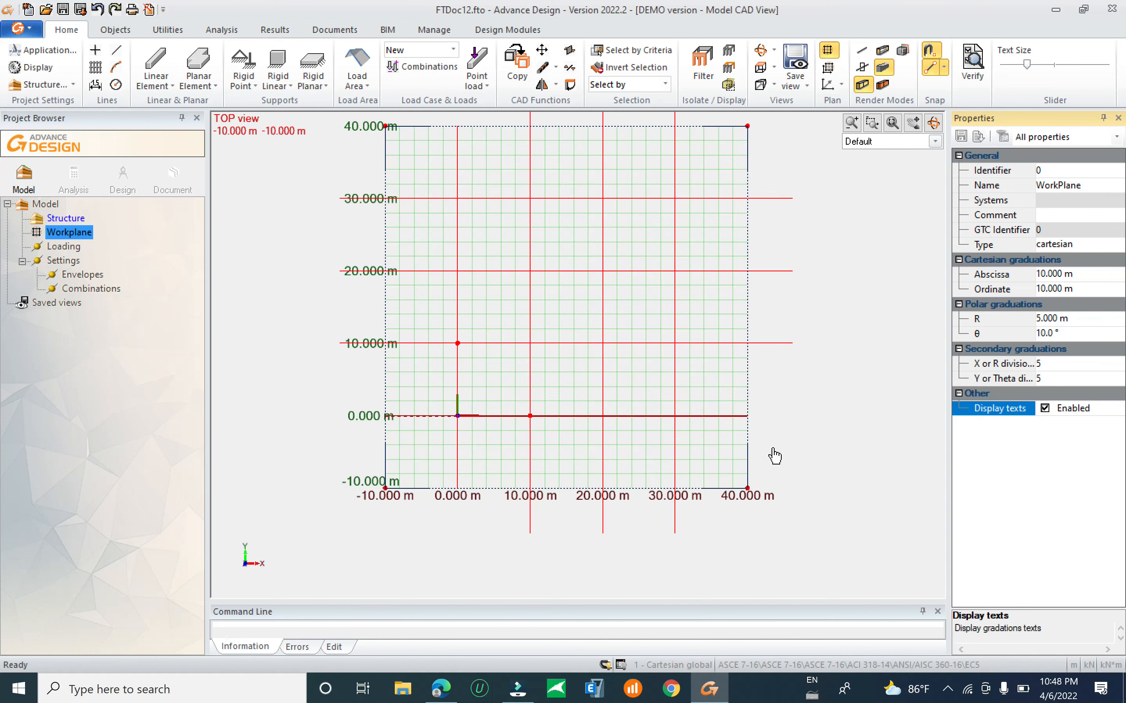
pyautogui.moveTo(782, 379); pyautogui.dragTo(747, 401, button='middle')
pyautogui.scroll(-1, 746, 401)
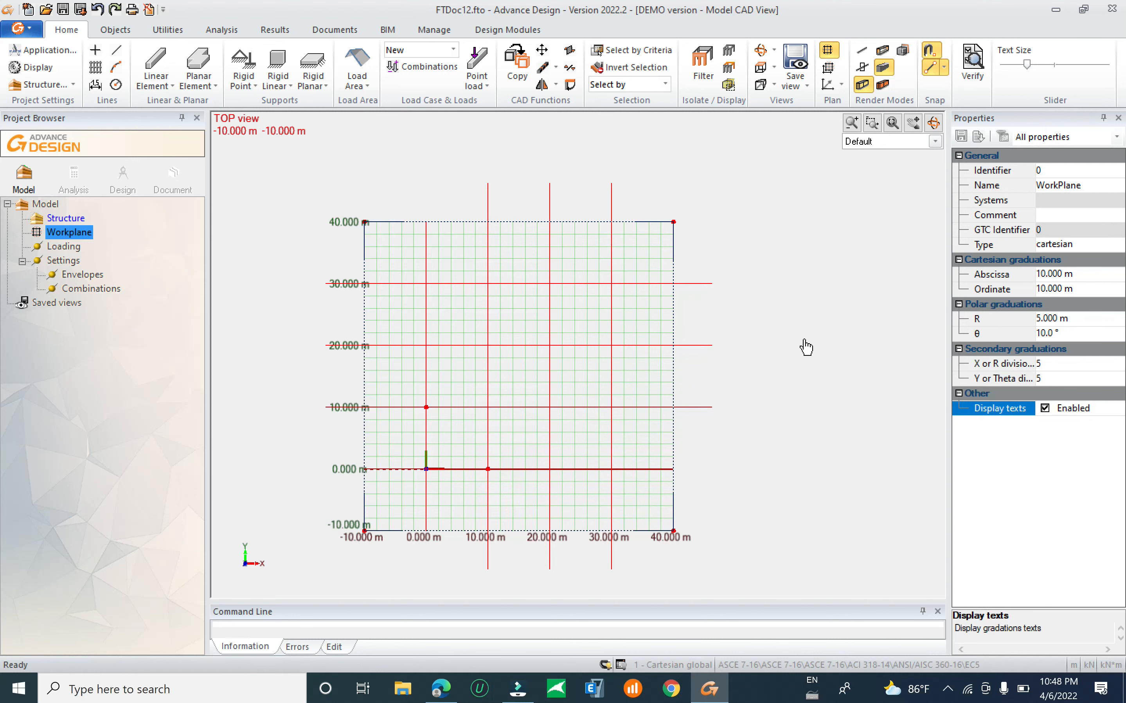
# Set the workplane's Cartesian graduations to 5 m for both abscissa and ordinate.
pyautogui.moveTo(729, 378); pyautogui.dragTo(756, 342, button='middle')
pyautogui.click(1101, 277)
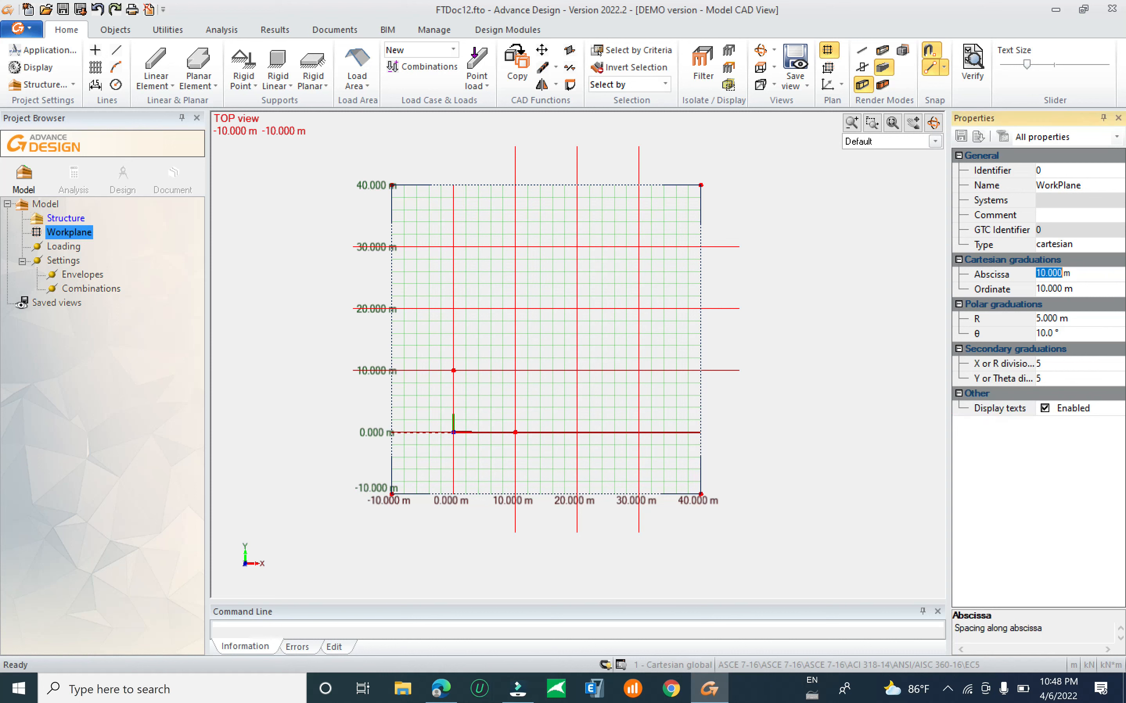
pyautogui.write('5')
pyautogui.press('Tab')
pyautogui.write('5')
pyautogui.press('Return')
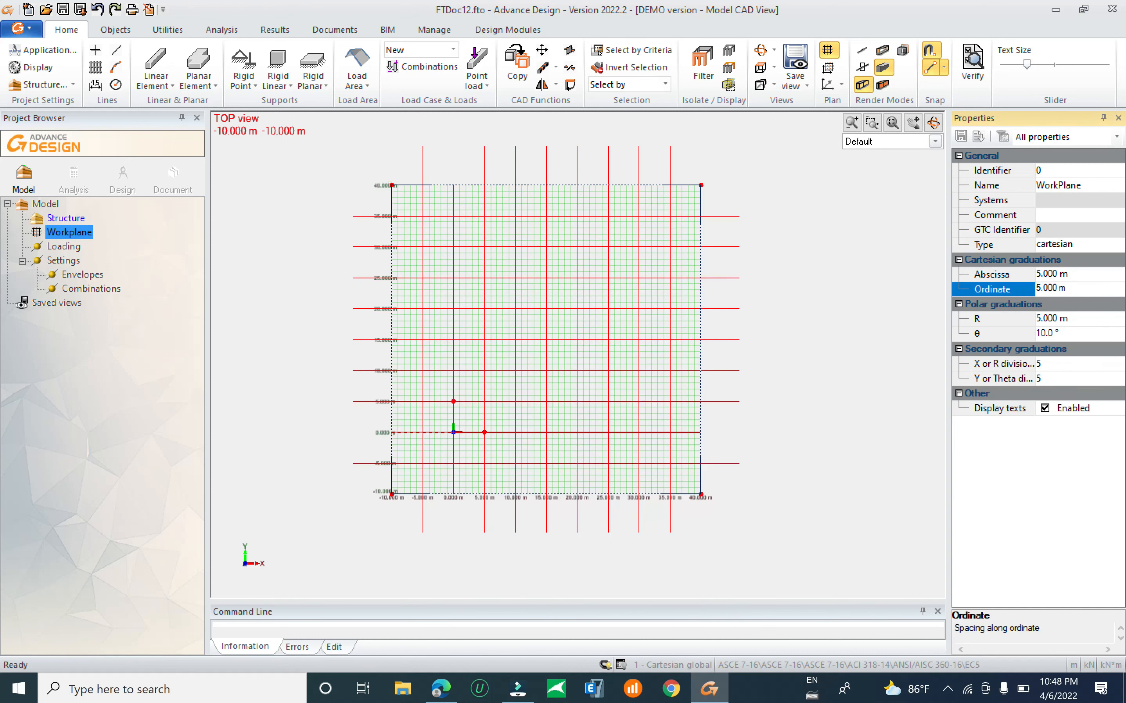
pyautogui.click(1108, 275)
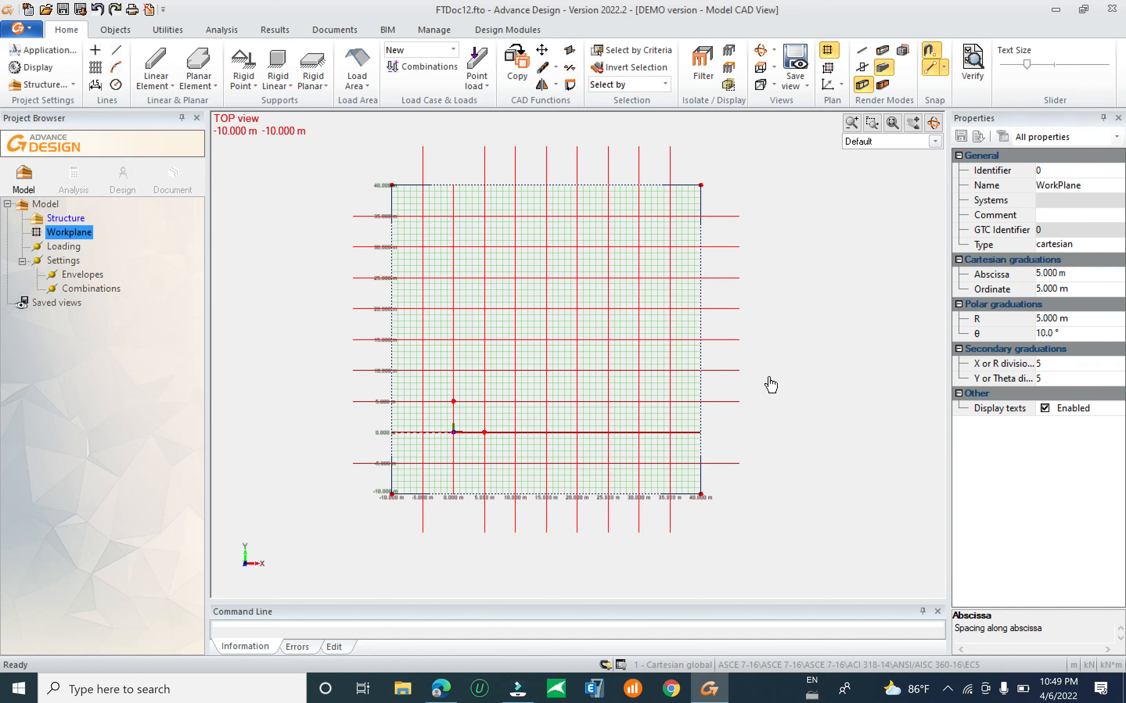
# Inspect the workplane grid spacing around the origin, comparing it with the workplane selected and deselected.
pyautogui.click(727, 474)
pyautogui.scroll(5, 506, 438)
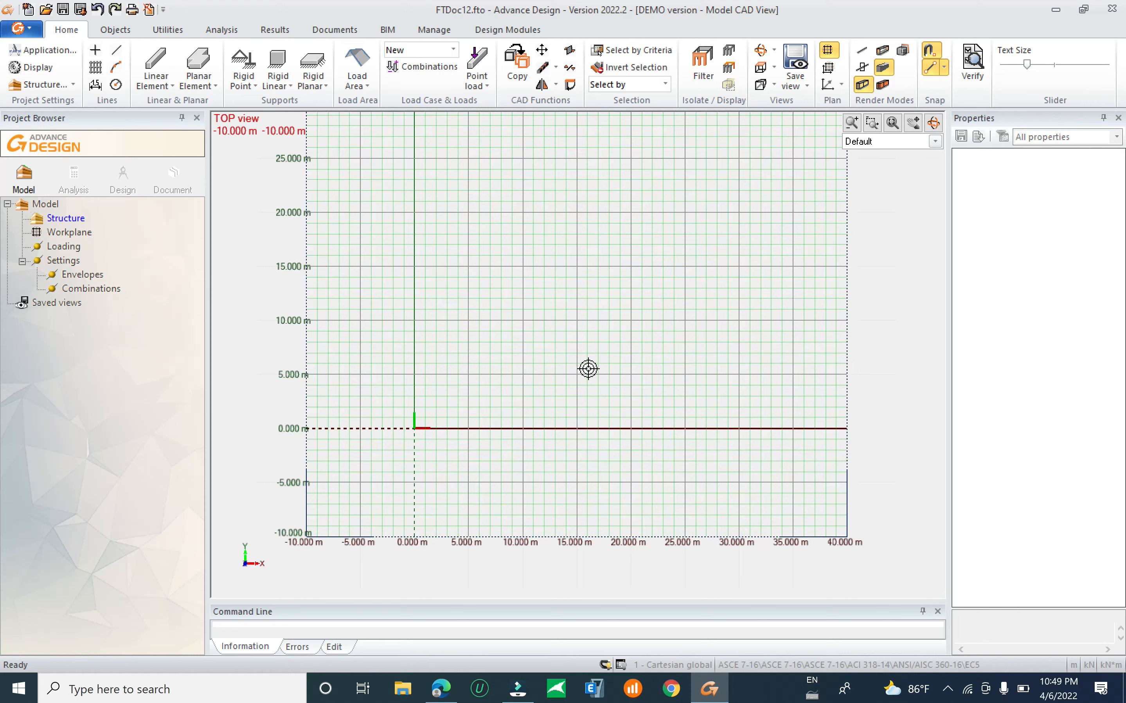
pyautogui.moveTo(403, 320); pyautogui.dragTo(397, 349, button='middle')
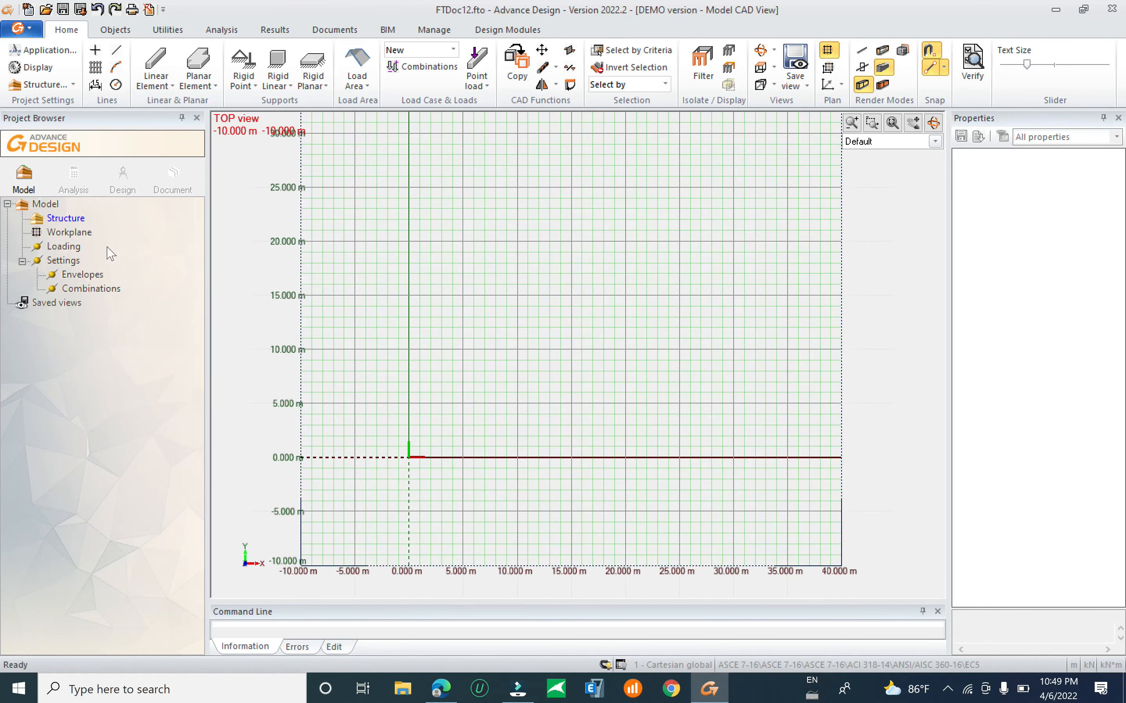
pyautogui.click(66, 232)
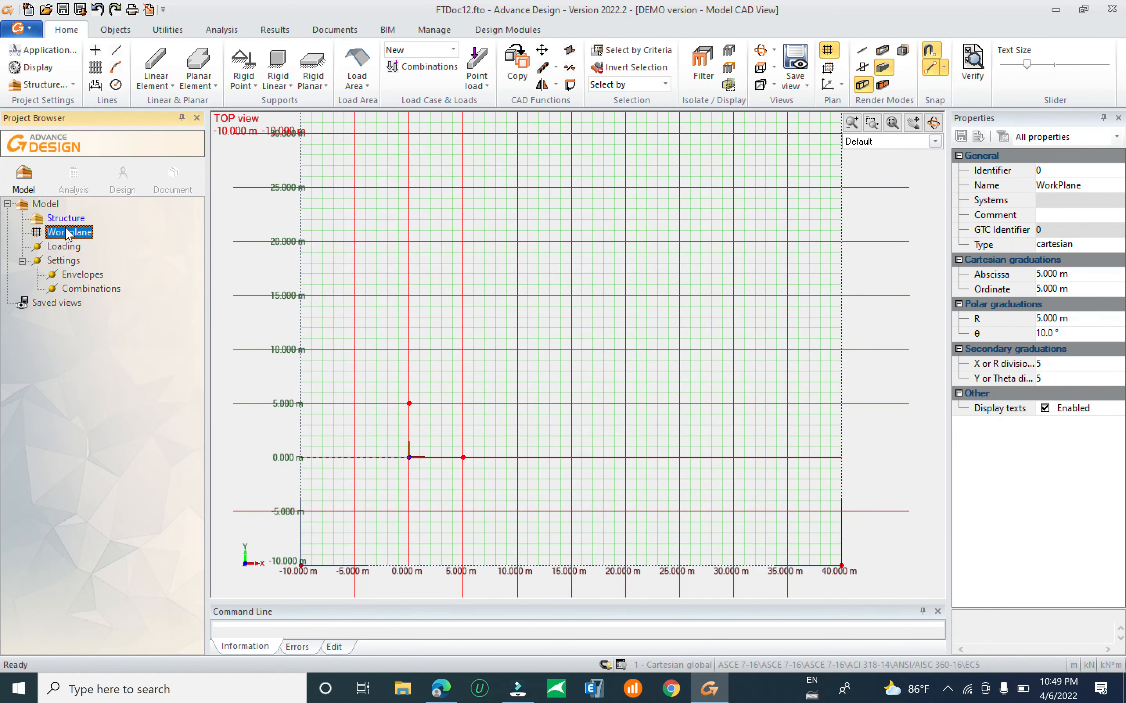
pyautogui.scroll(-6, 701, 432)
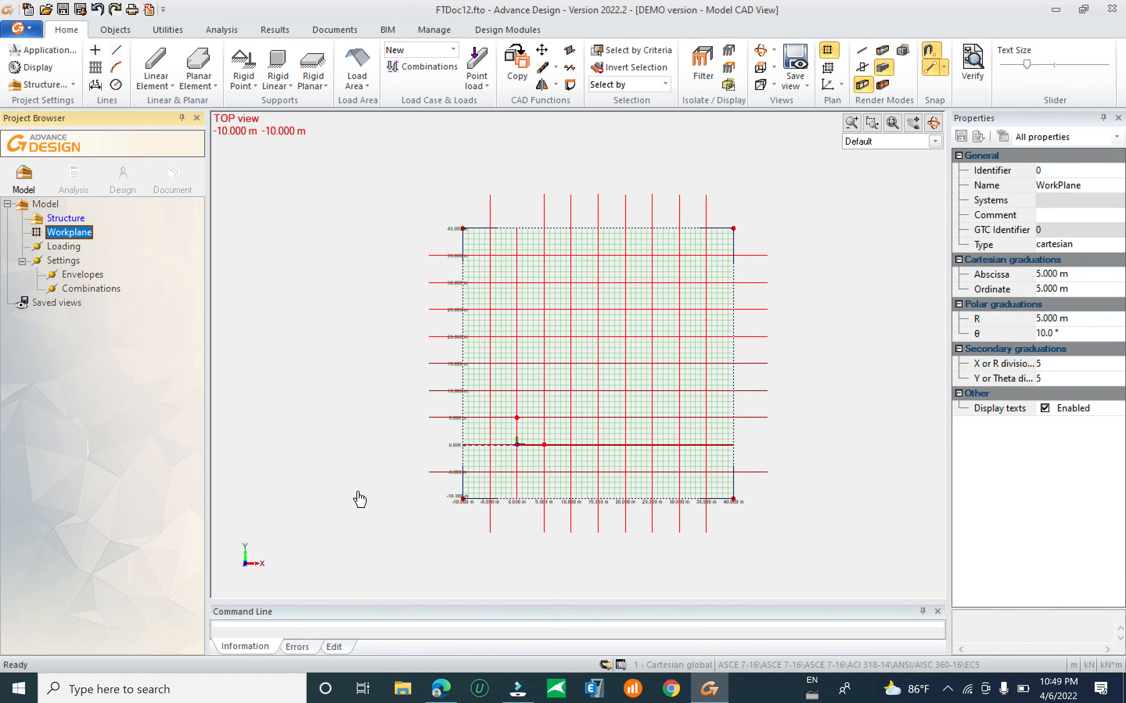
pyautogui.click(334, 451)
pyautogui.moveTo(324, 442); pyautogui.dragTo(241, 375)
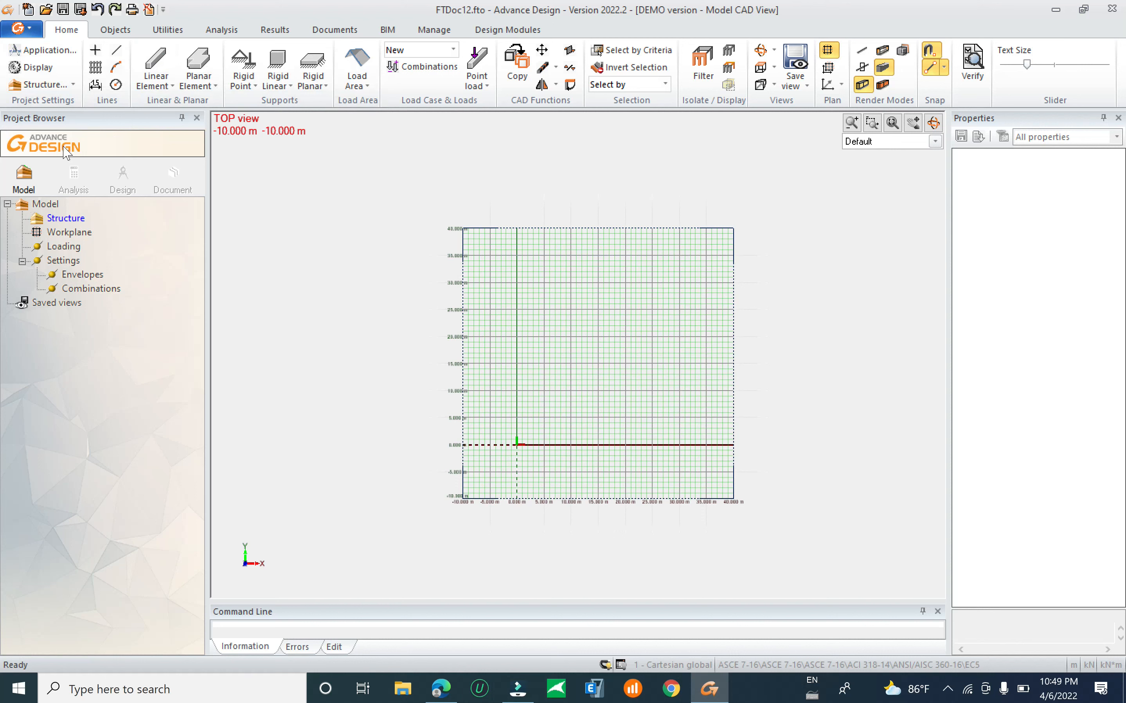
# Place a point on the workplane at X 10 m, Y 20 m.
pyautogui.click(96, 51)
pyautogui.scroll(5, 577, 337)
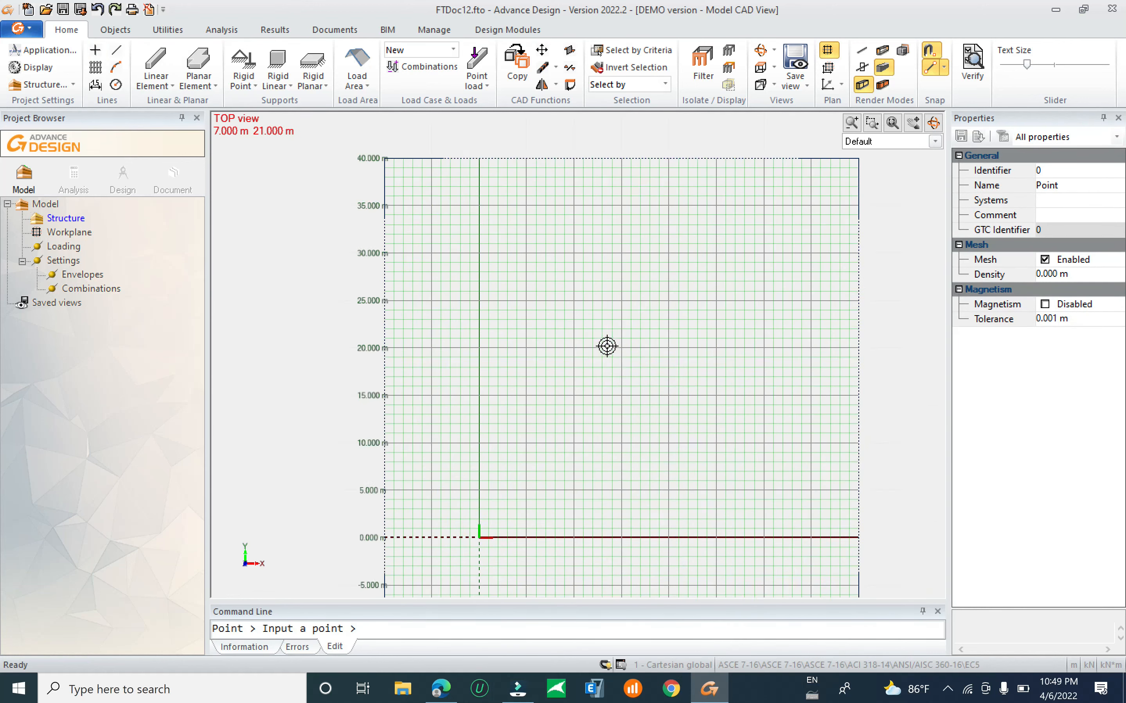
pyautogui.click(551, 345)
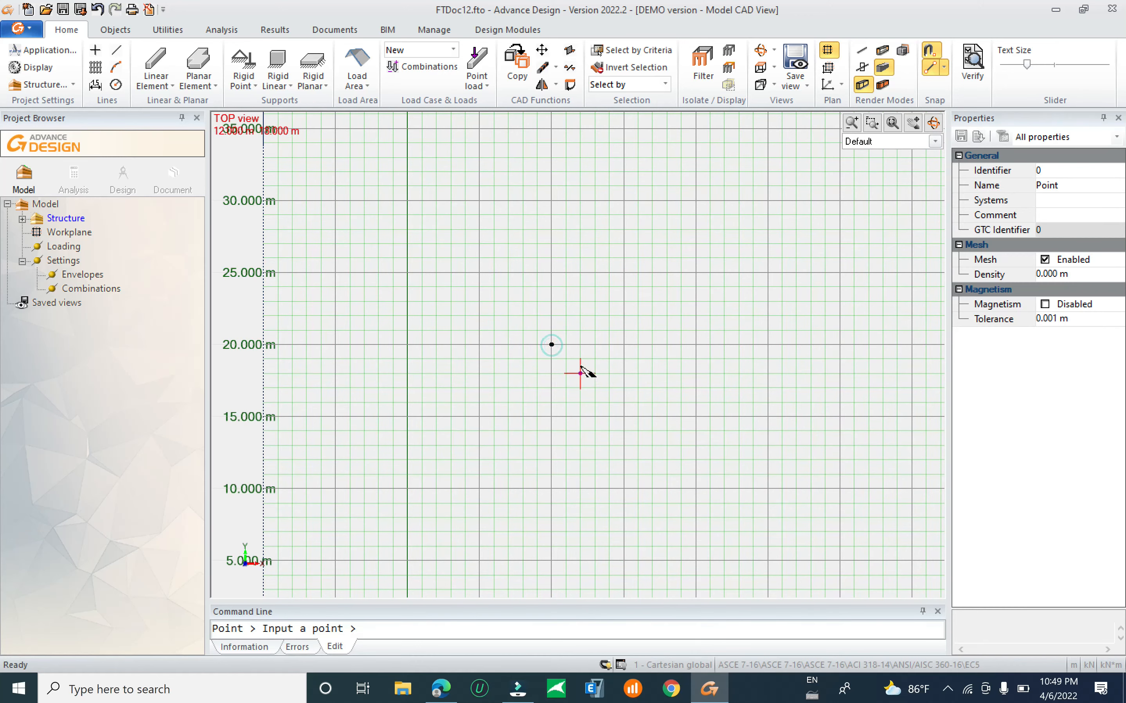
pyautogui.scroll(2, 583, 371)
pyautogui.scroll(1, 591, 360)
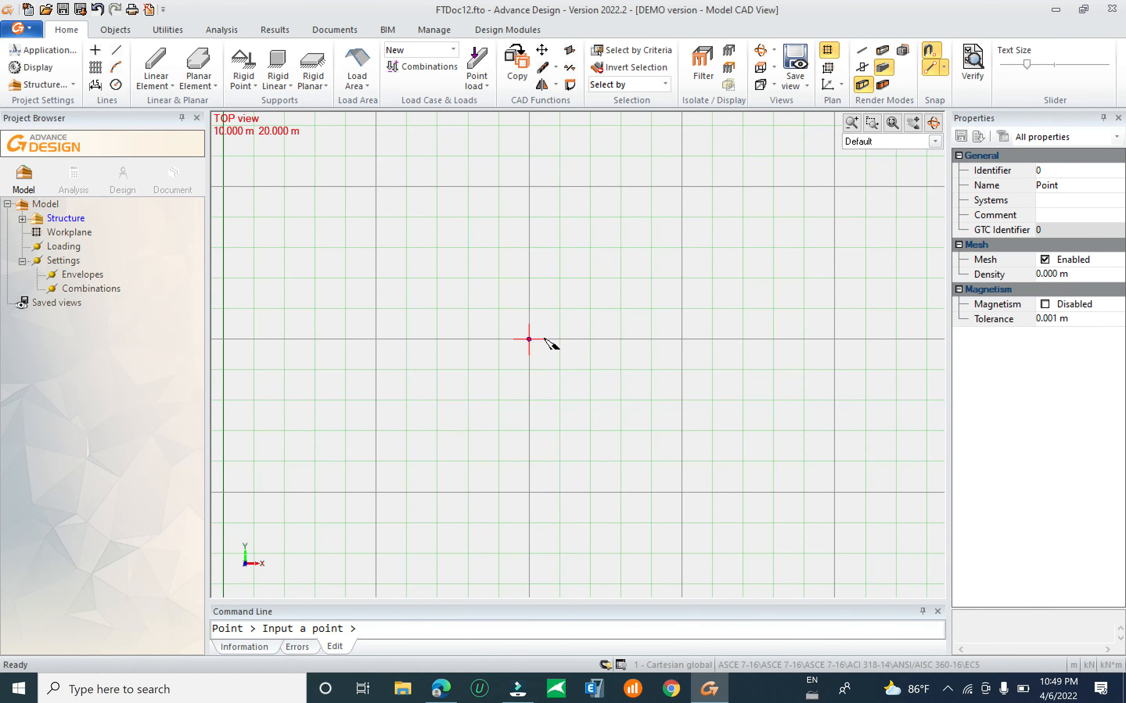
# Start a grid, preview its X-only and Y-only options, and set the grid options back to X and Y.
pyautogui.click(95, 68)
pyautogui.scroll(-3, 482, 334)
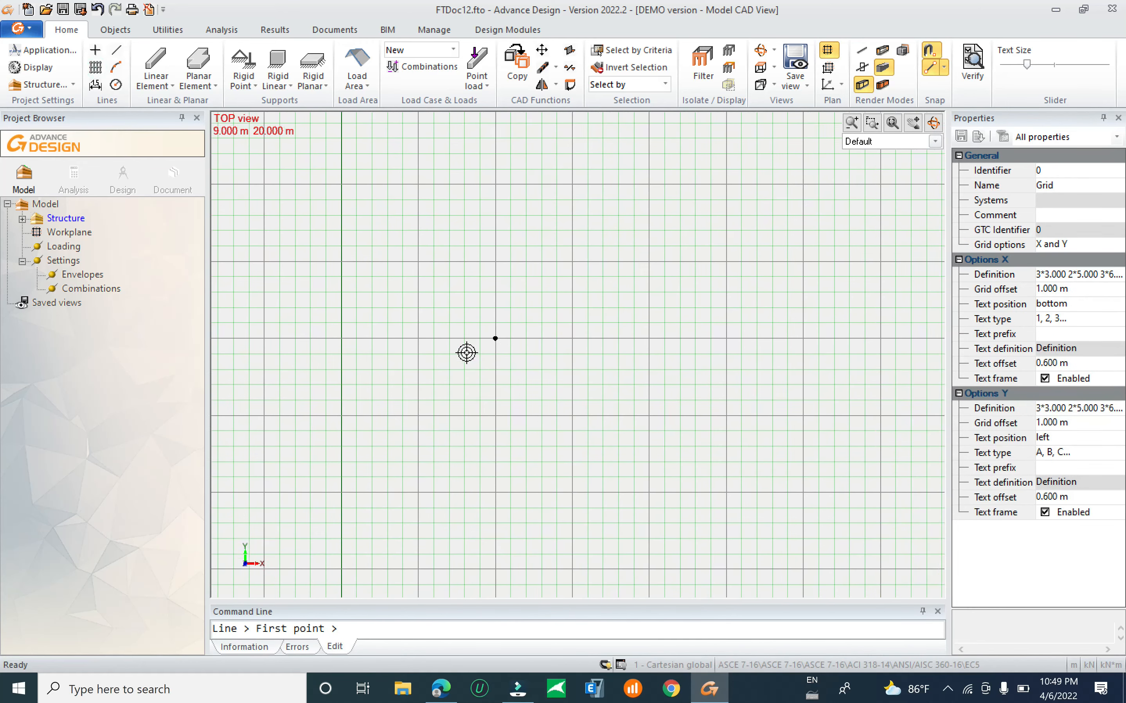
pyautogui.scroll(-2, 423, 359)
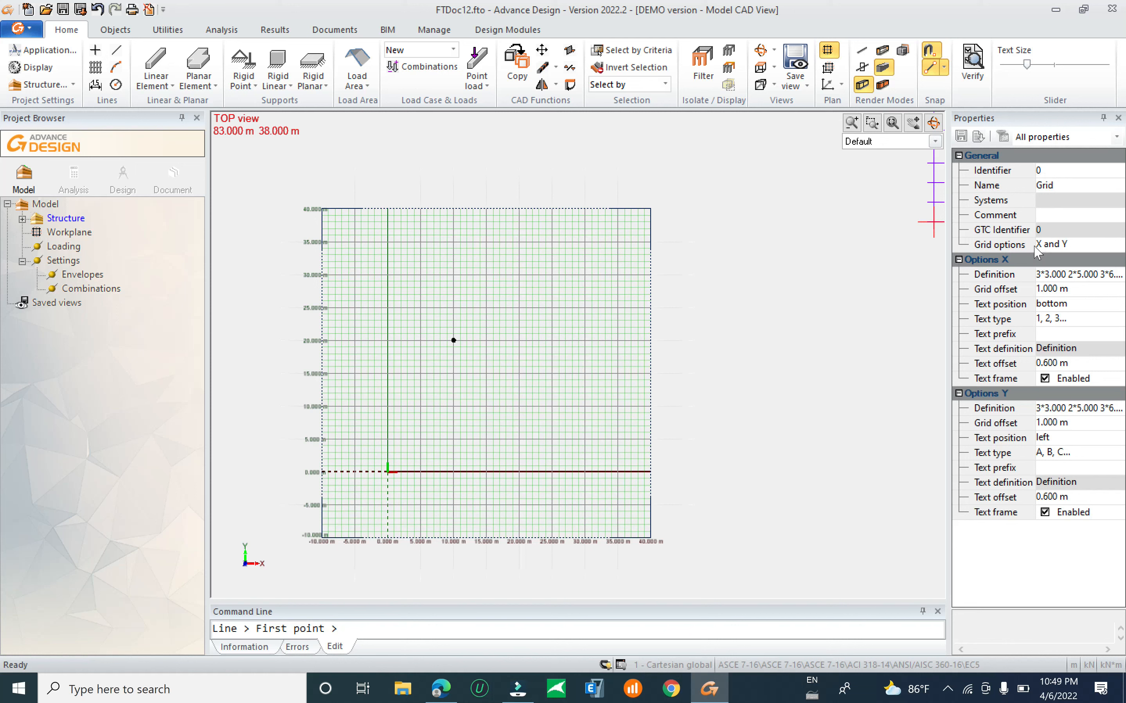
pyautogui.click(1094, 246)
pyautogui.click(1117, 245)
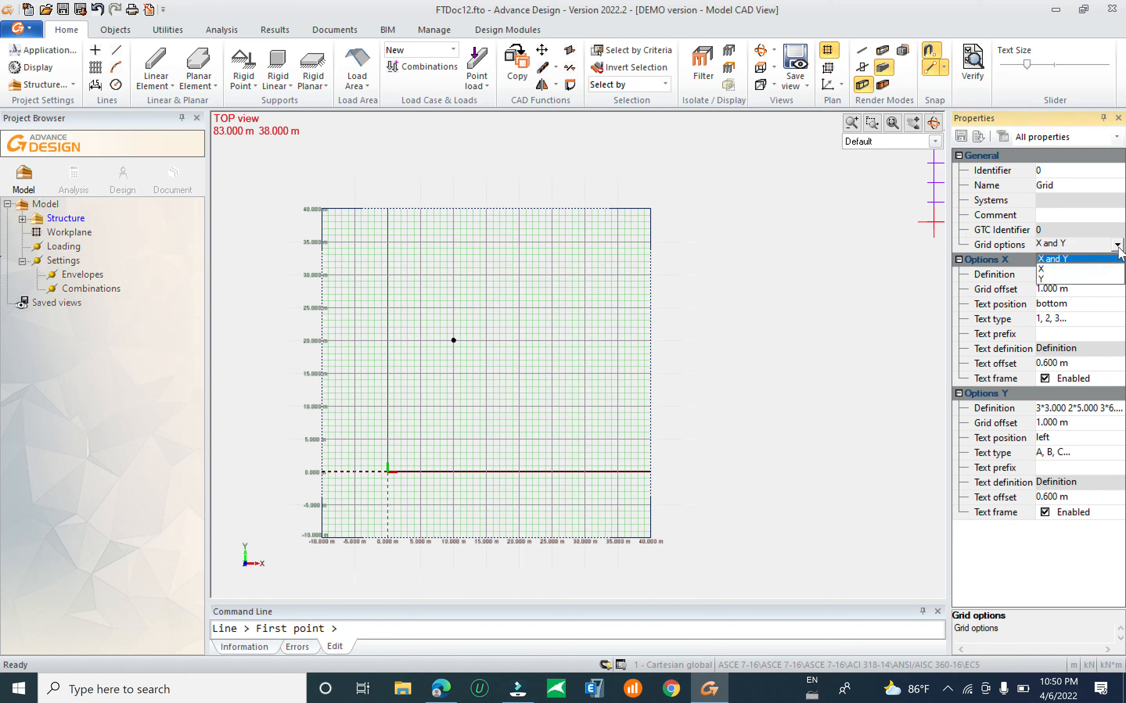
pyautogui.click(1046, 271)
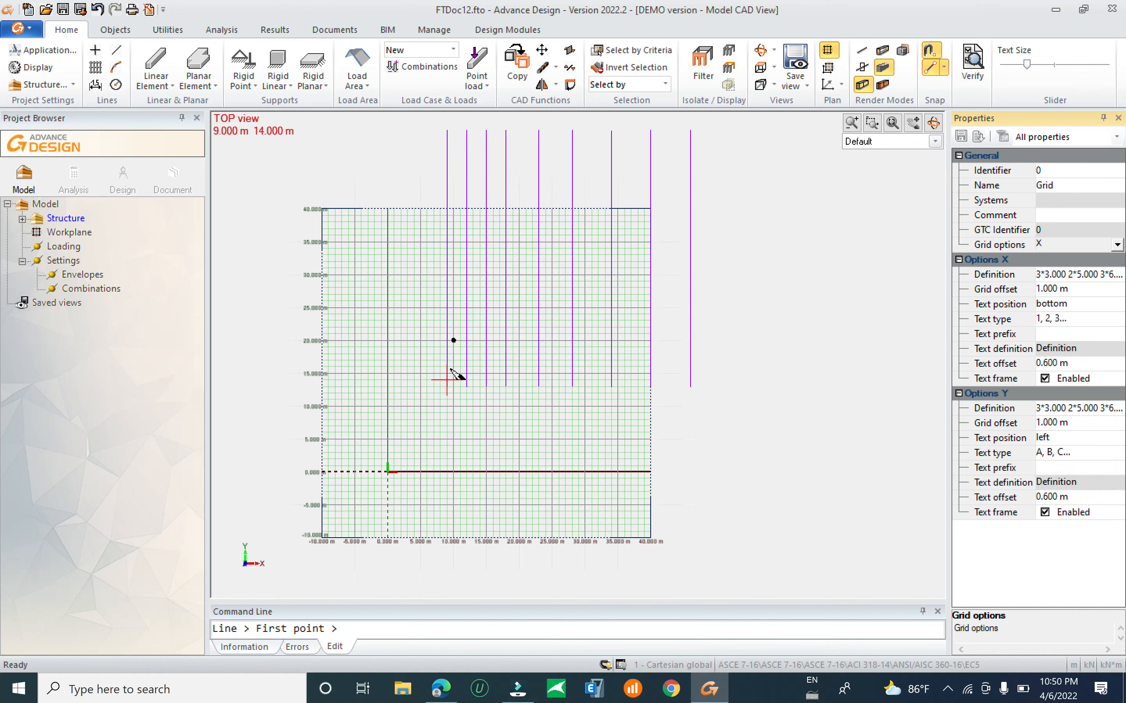
pyautogui.click(1116, 244)
pyautogui.click(1074, 278)
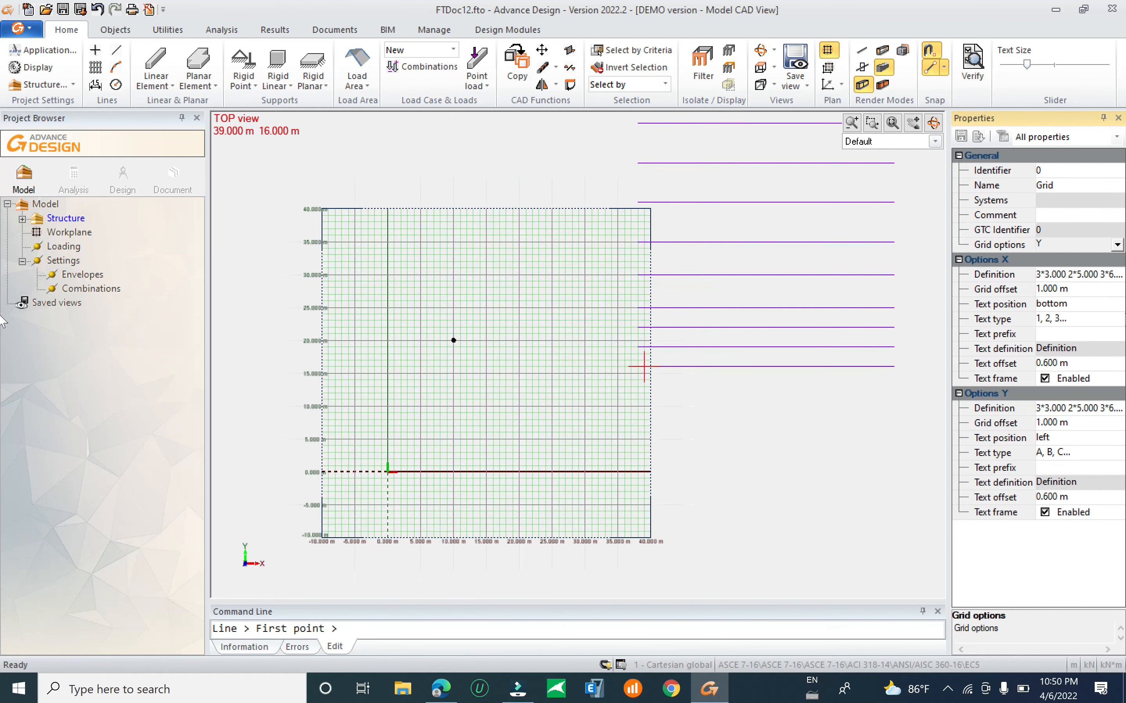
pyautogui.click(1117, 244)
pyautogui.click(1077, 259)
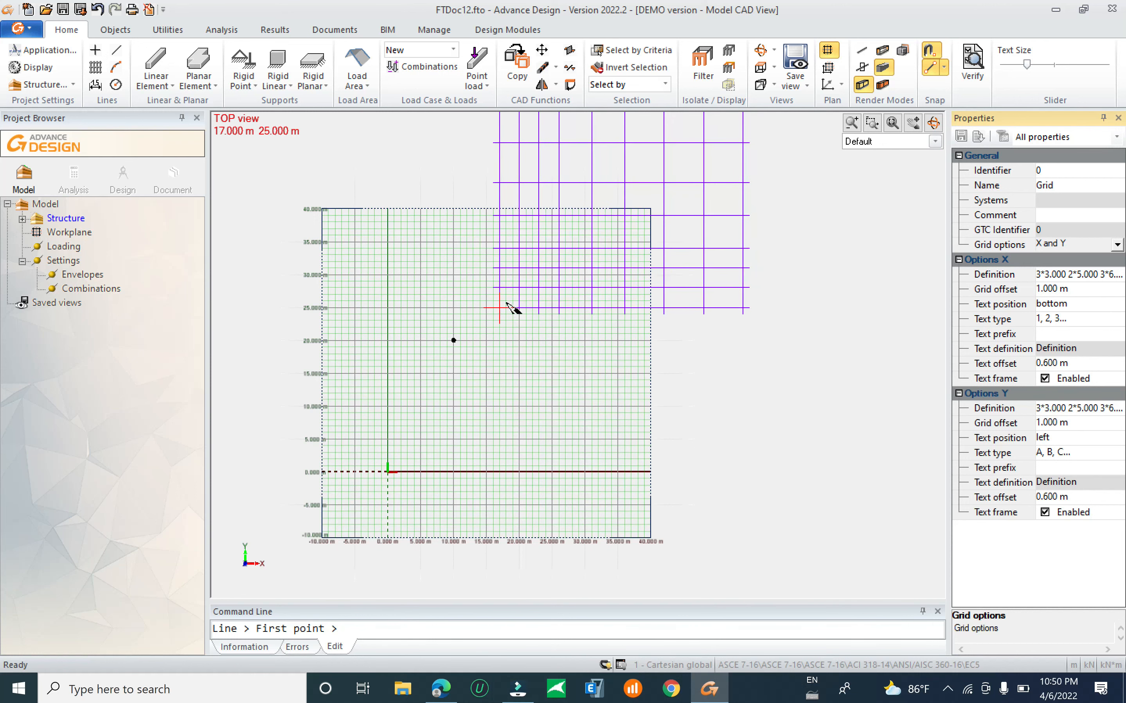
# Place the X and Y grid from the workplane's upper-right corner, aligned horizontally and extending upward, and end the command.
pyautogui.moveTo(573, 246); pyautogui.dragTo(478, 351, button='middle')
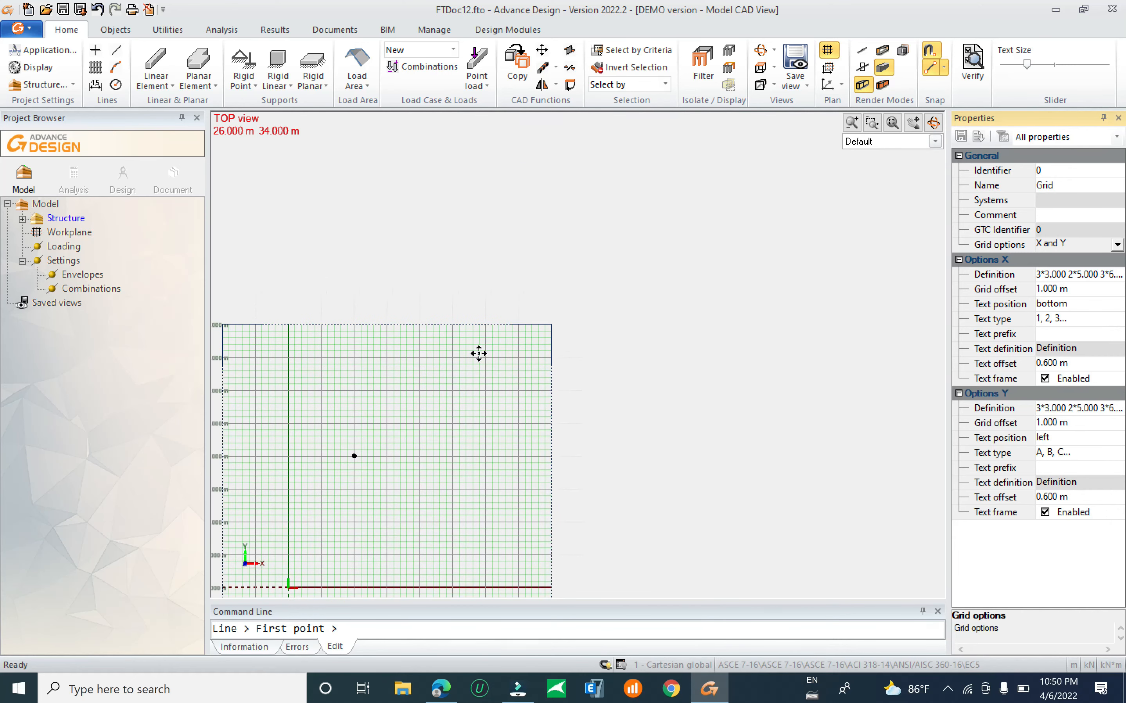
pyautogui.click(555, 322)
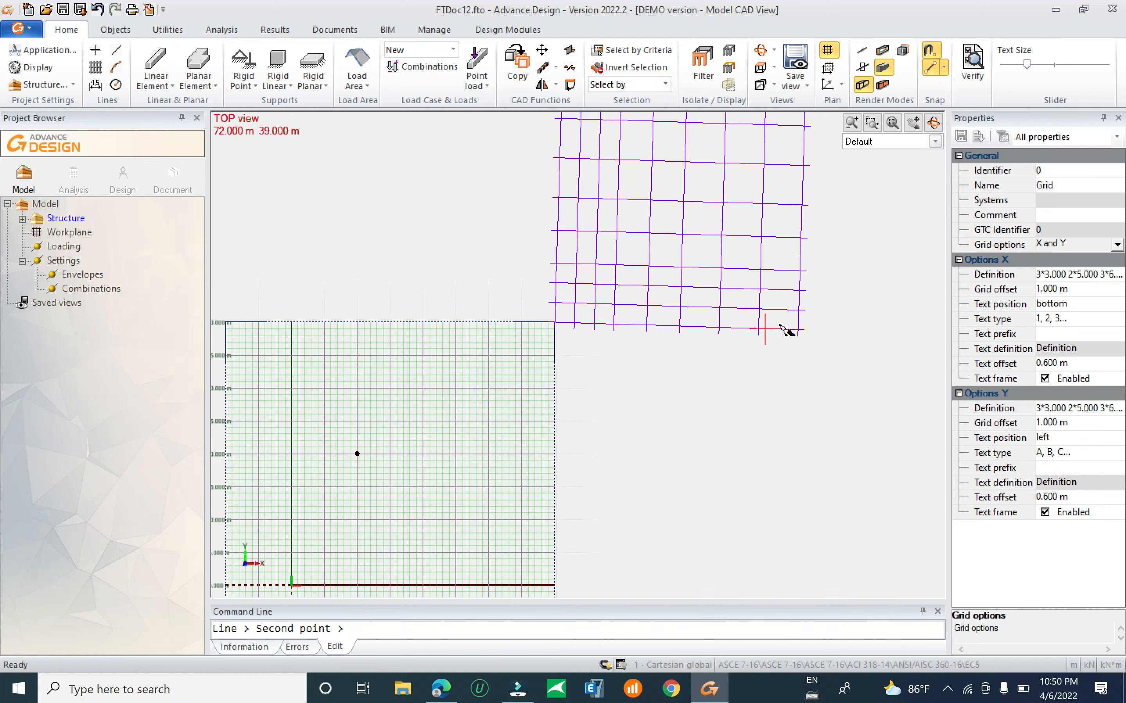
pyautogui.click(811, 322)
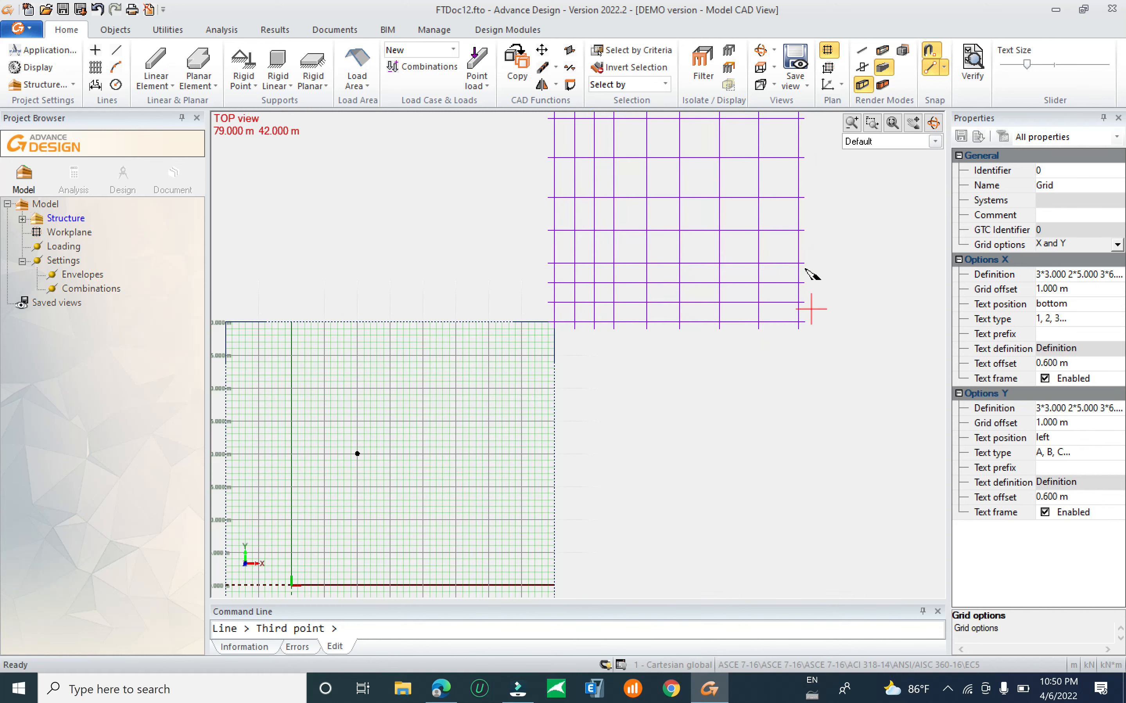
pyautogui.click(567, 183)
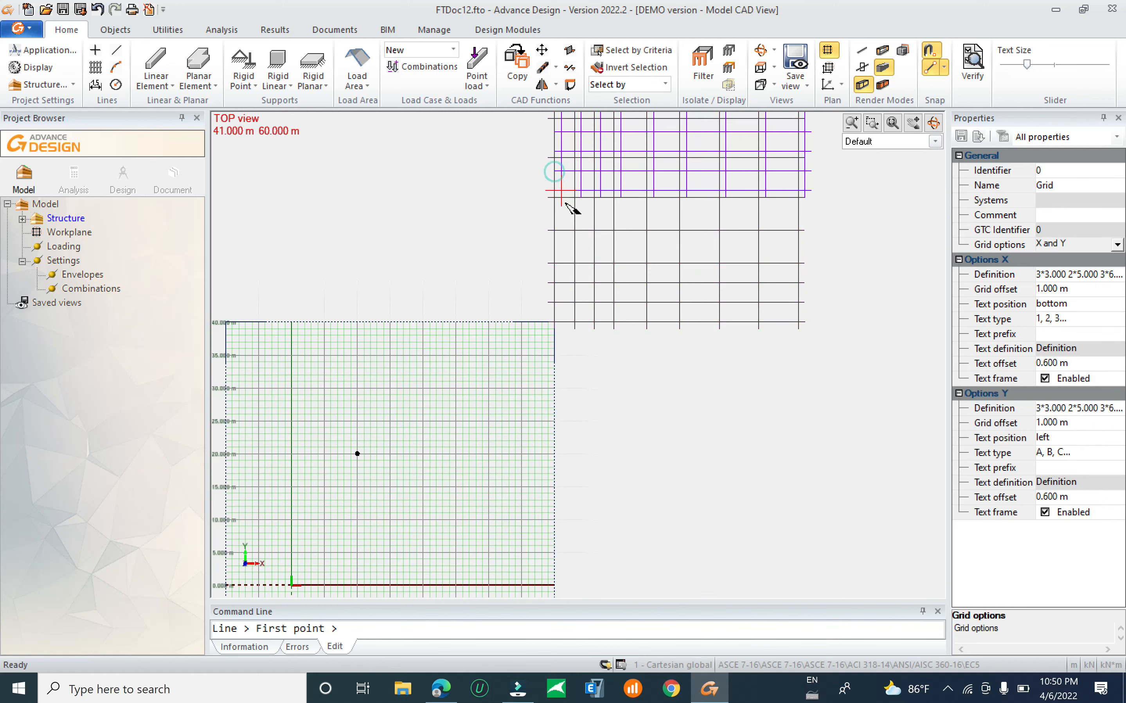
pyautogui.press('Escape')
pyautogui.moveTo(630, 316); pyautogui.dragTo(605, 357, button='middle')
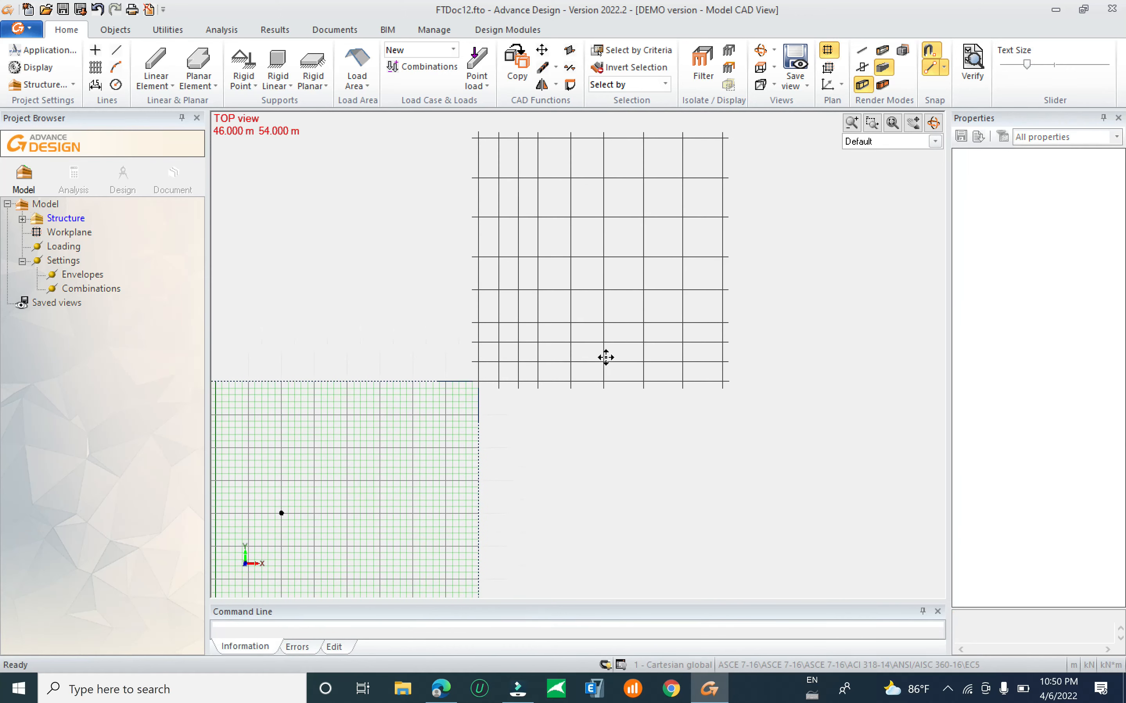
# Select the placed grid and examine its numbered and lettered axis labels and its spacing definition along X.
pyautogui.click(594, 385)
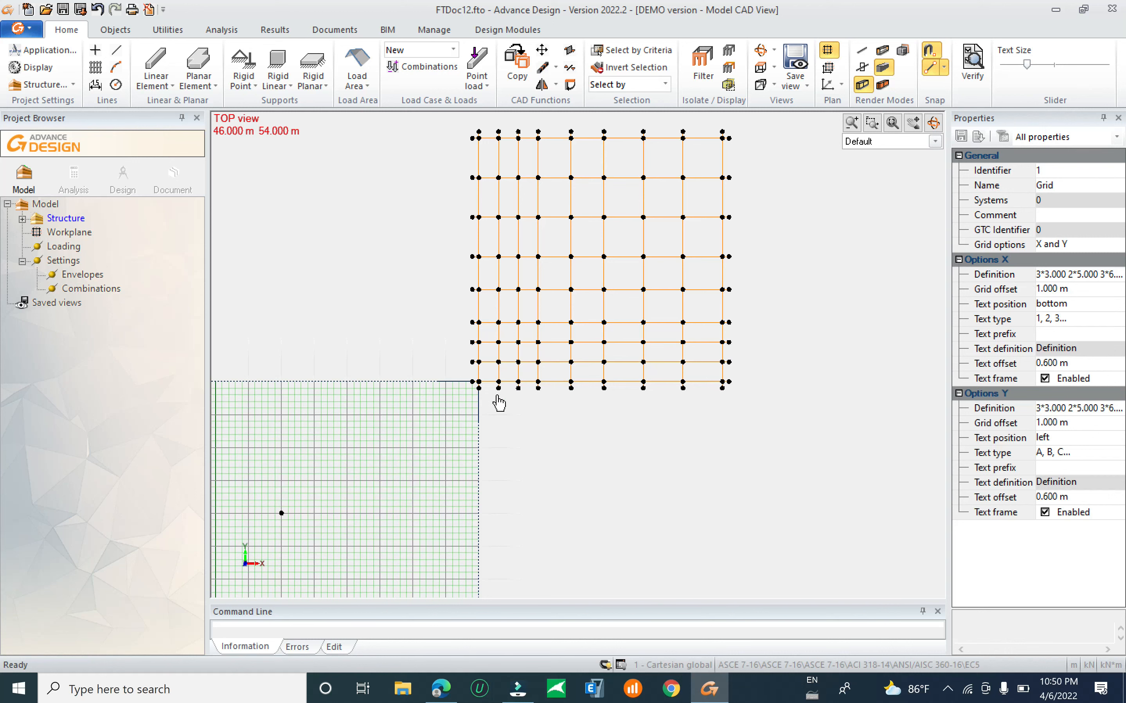
pyautogui.scroll(3, 495, 401)
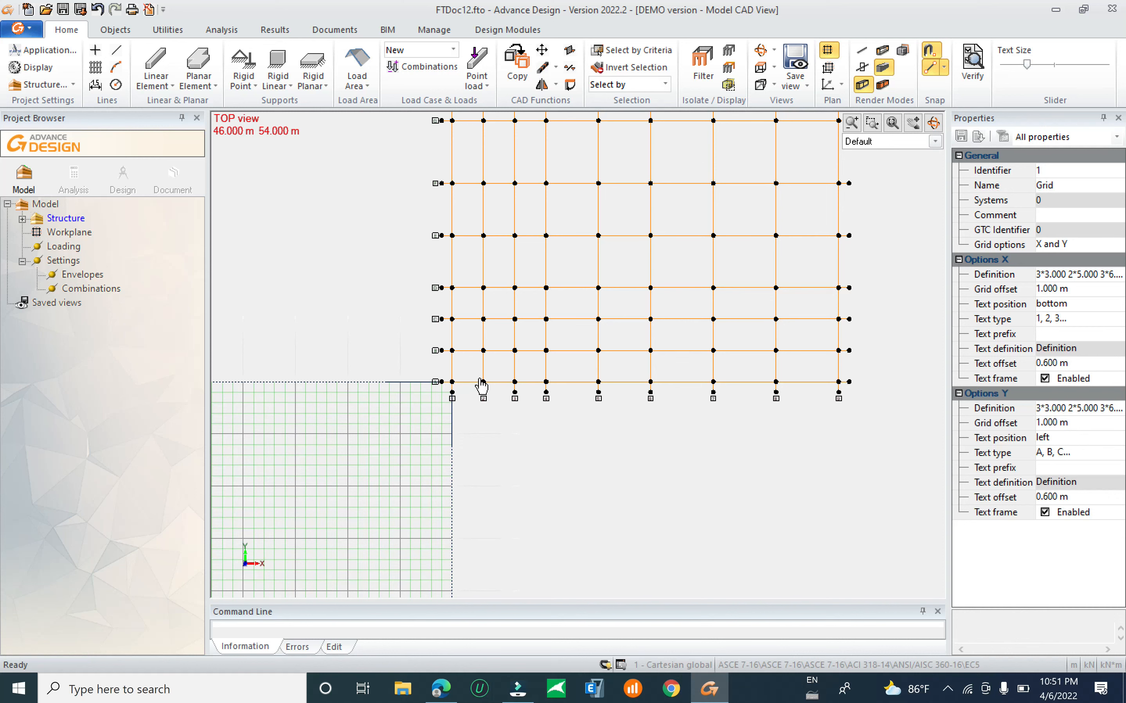
pyautogui.scroll(1, 493, 398)
pyautogui.scroll(1, 494, 399)
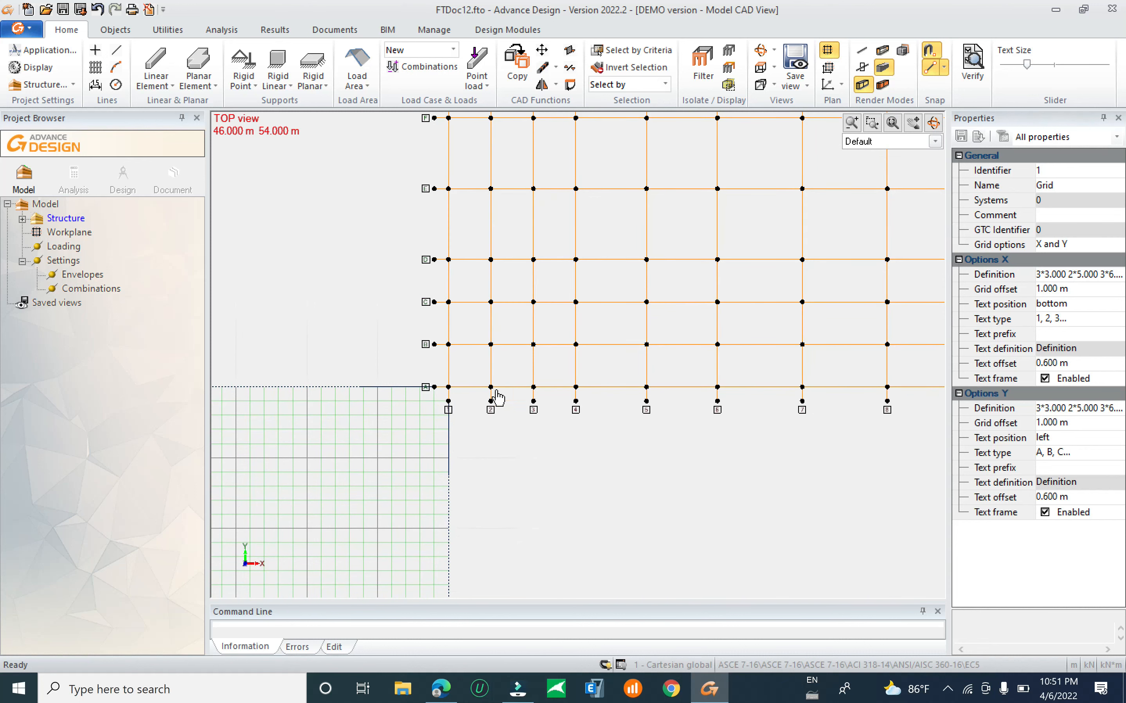
pyautogui.scroll(-3, 495, 398)
pyautogui.scroll(1, 498, 415)
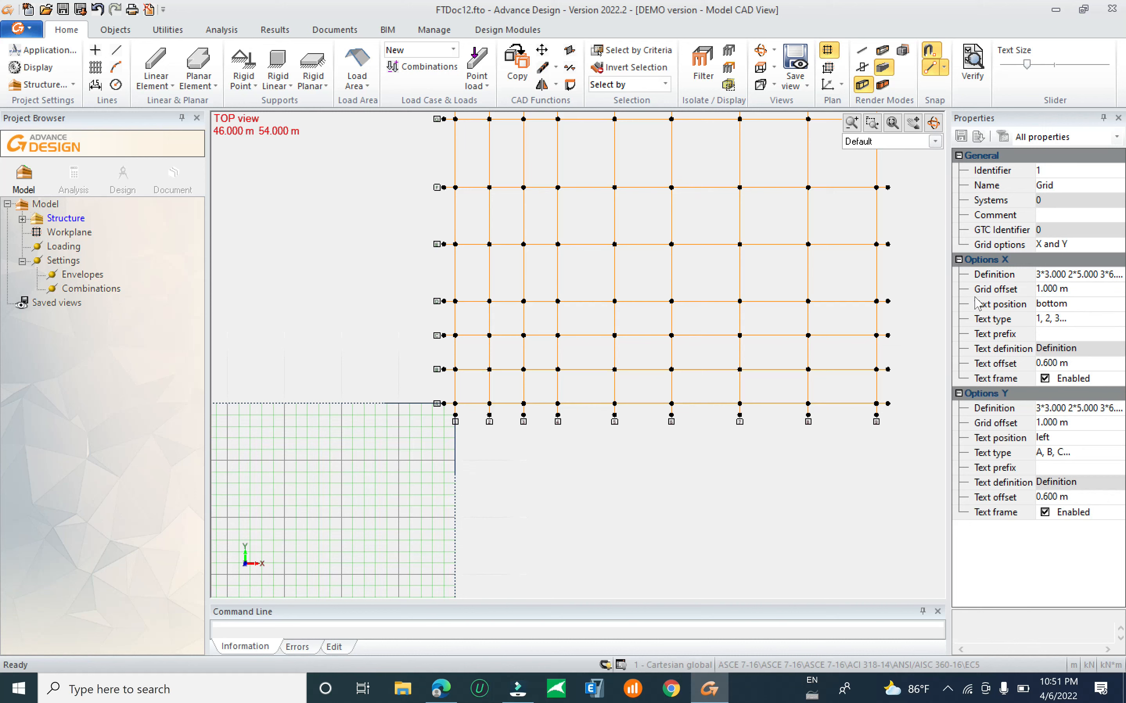
pyautogui.click(1067, 274)
pyautogui.scroll(5, 677, 409)
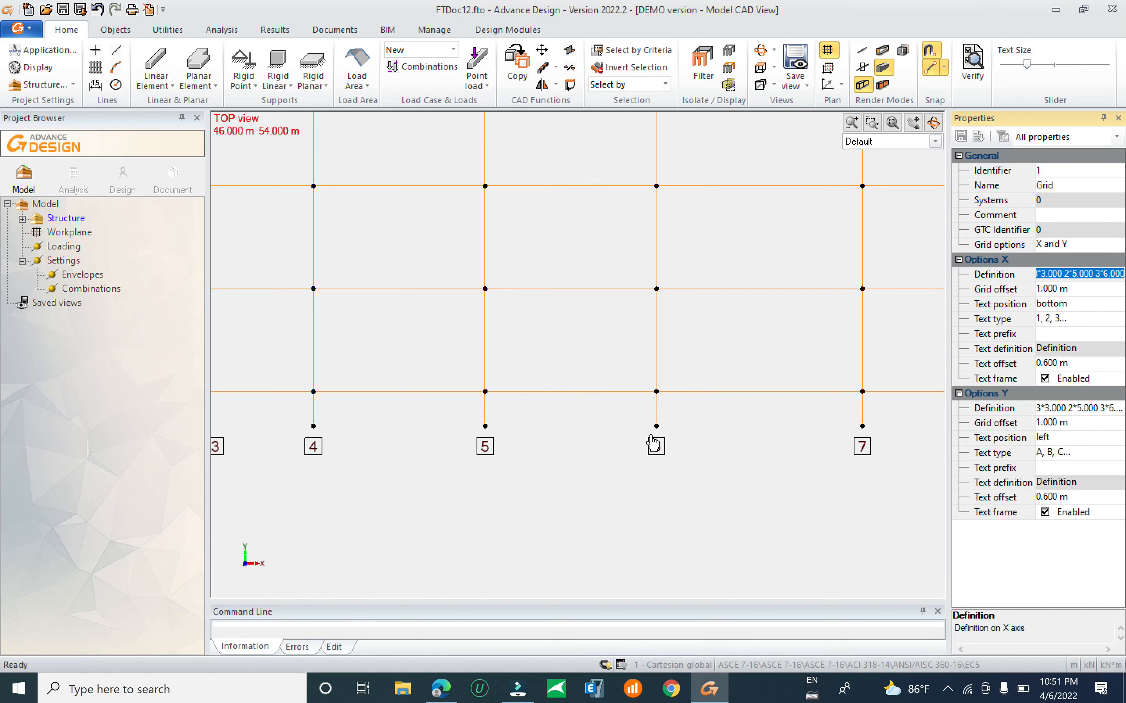
pyautogui.scroll(-5, 593, 462)
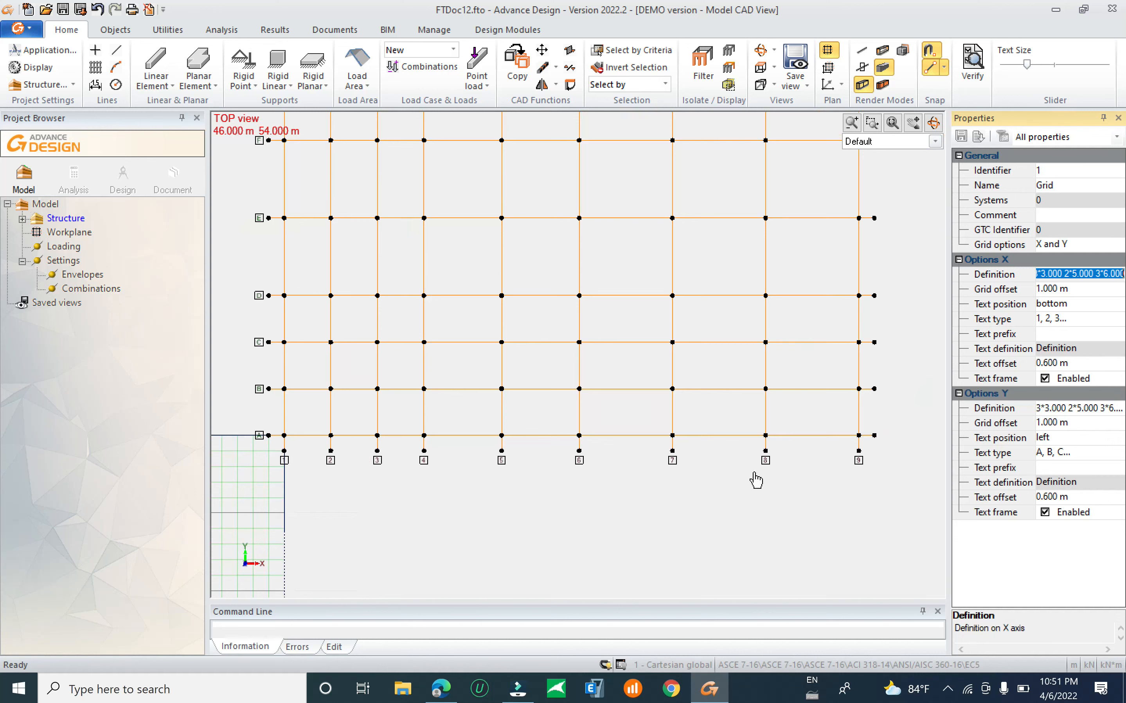
# Set the text position in the grid's X options to bottom and top, and bring the whole grid into view.
pyautogui.click(1082, 305)
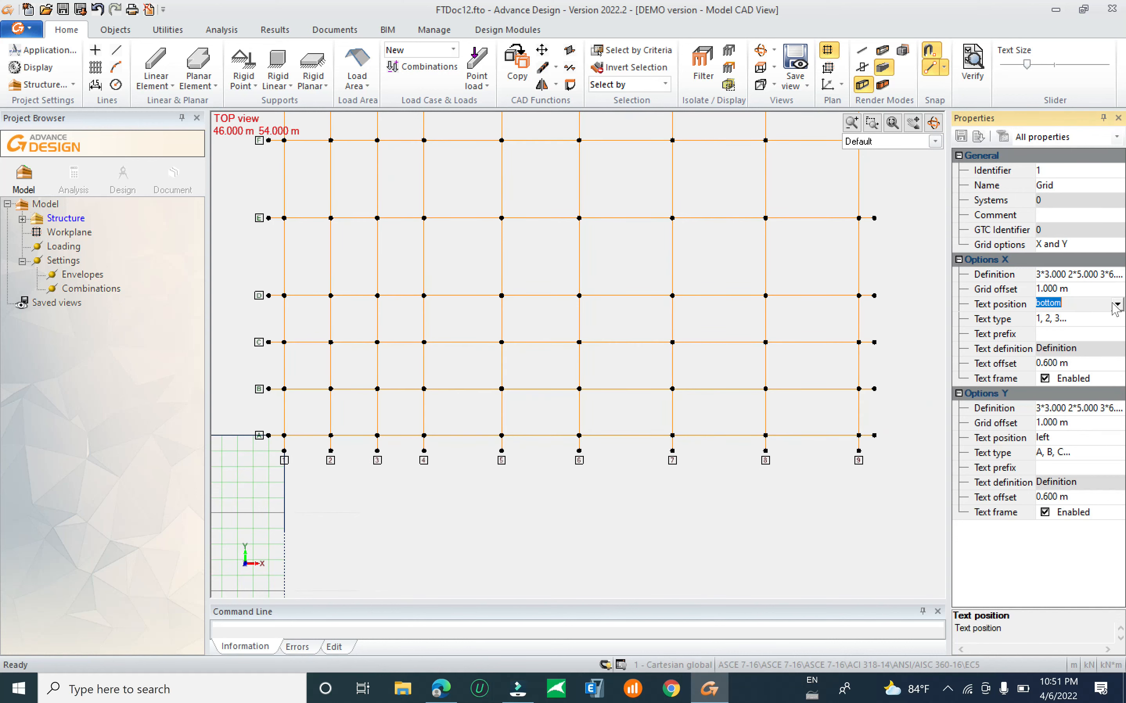
pyautogui.click(1116, 303)
pyautogui.click(1065, 318)
pyautogui.scroll(-4, 661, 503)
pyautogui.scroll(-1, 605, 488)
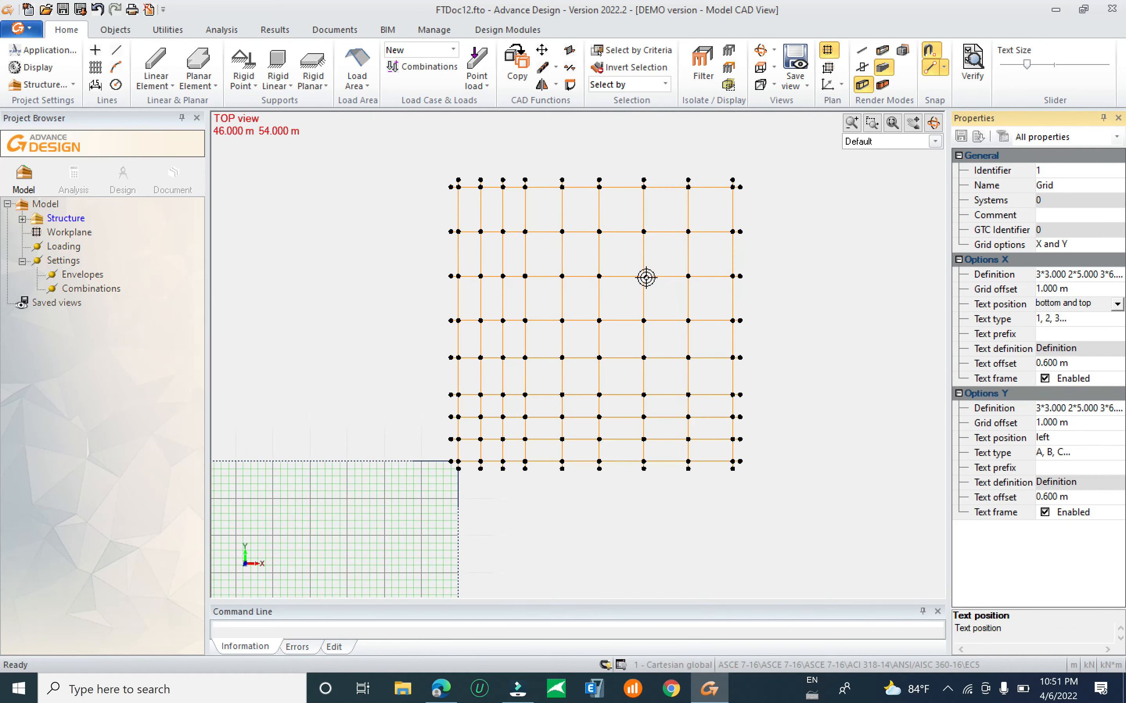
# Reselect the grid and examine its axis number labels along the bottom and top edges.
pyautogui.click(807, 439)
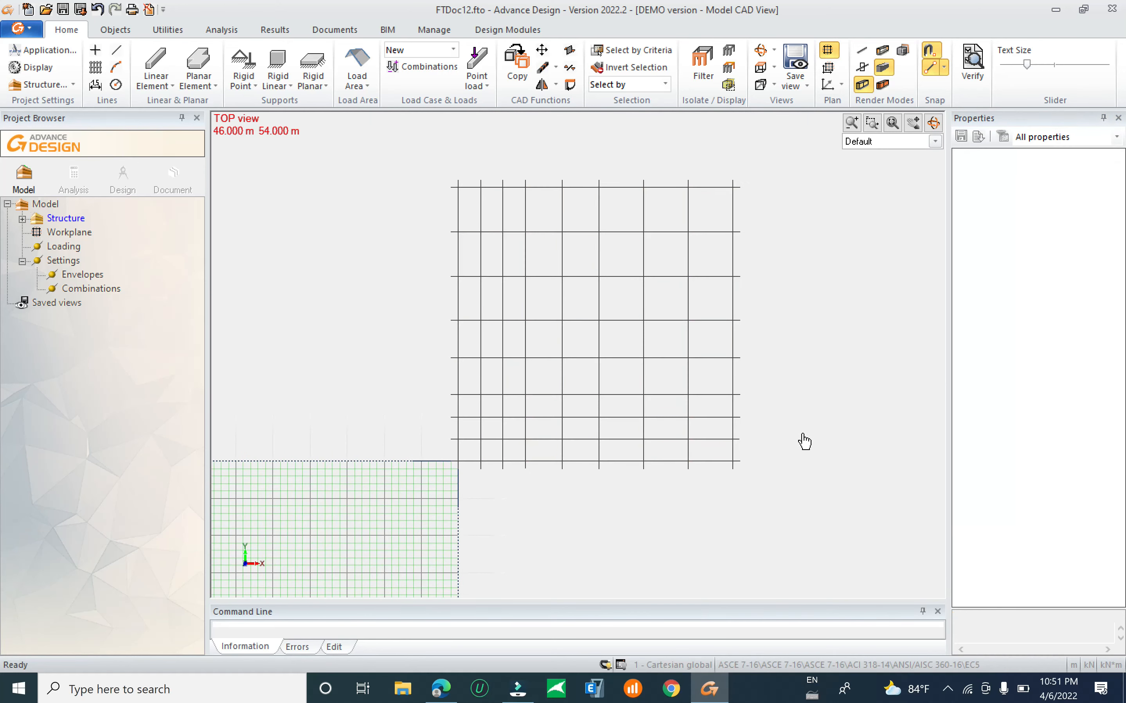
pyautogui.click(673, 463)
pyautogui.scroll(3, 615, 495)
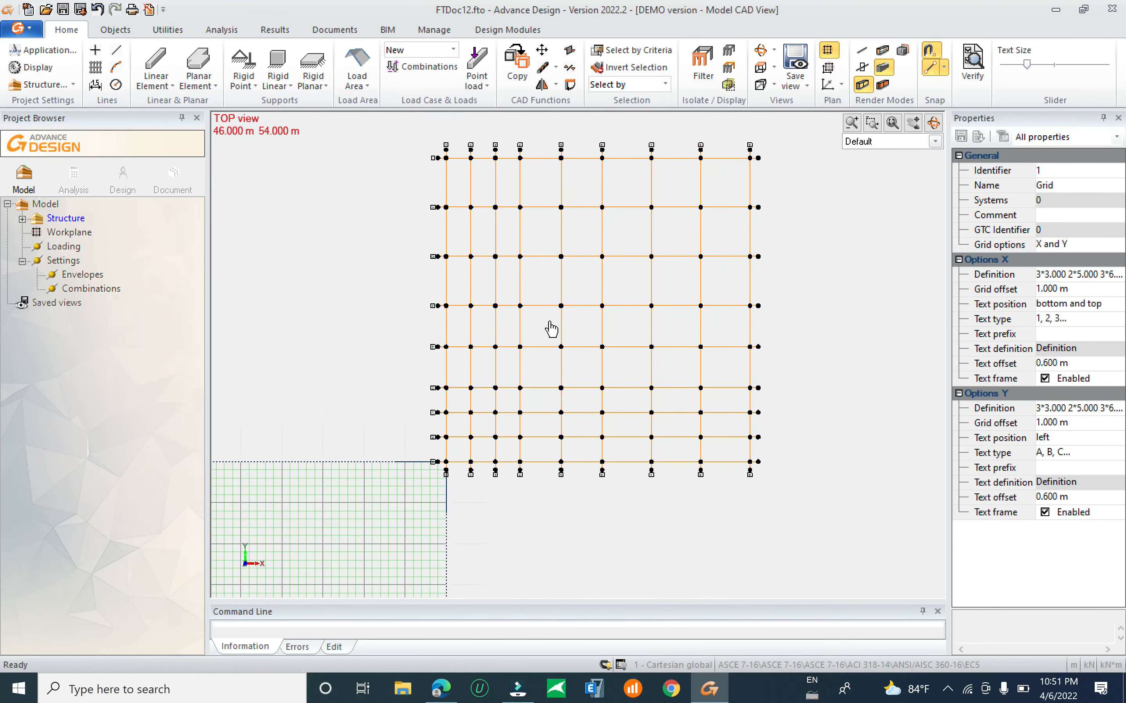
pyautogui.scroll(3, 588, 488)
pyautogui.scroll(2, 608, 476)
pyautogui.moveTo(539, 469); pyautogui.dragTo(694, 457, button='middle')
pyautogui.scroll(1, 407, 474)
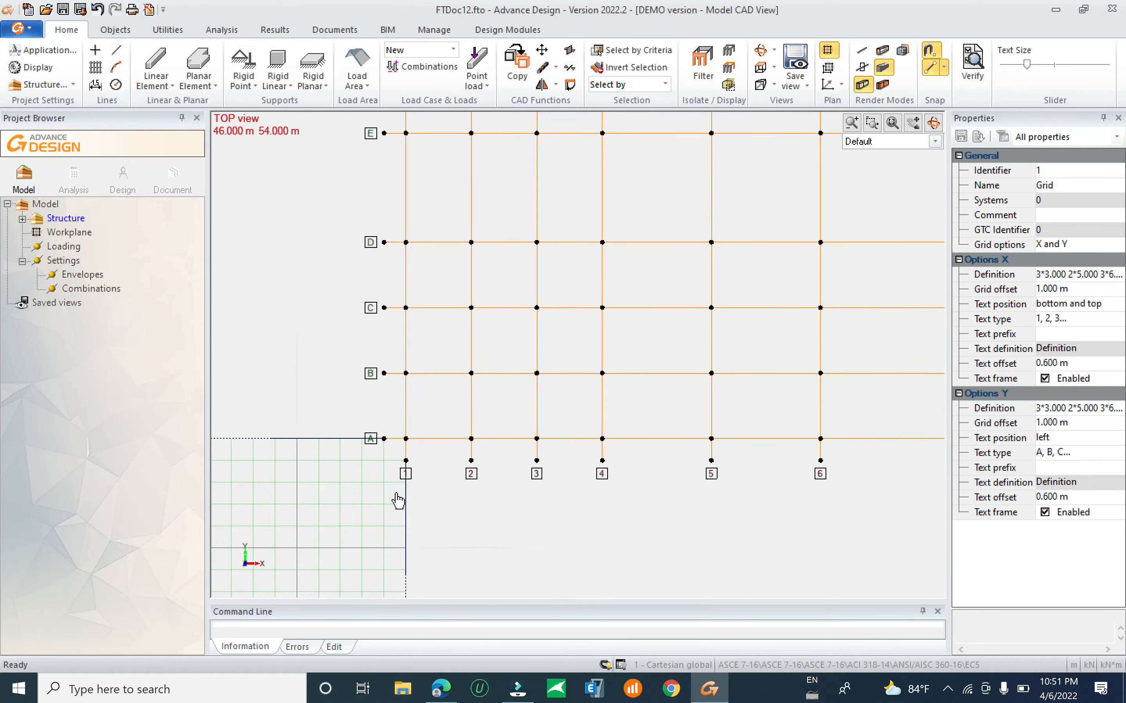
pyautogui.scroll(2, 399, 484)
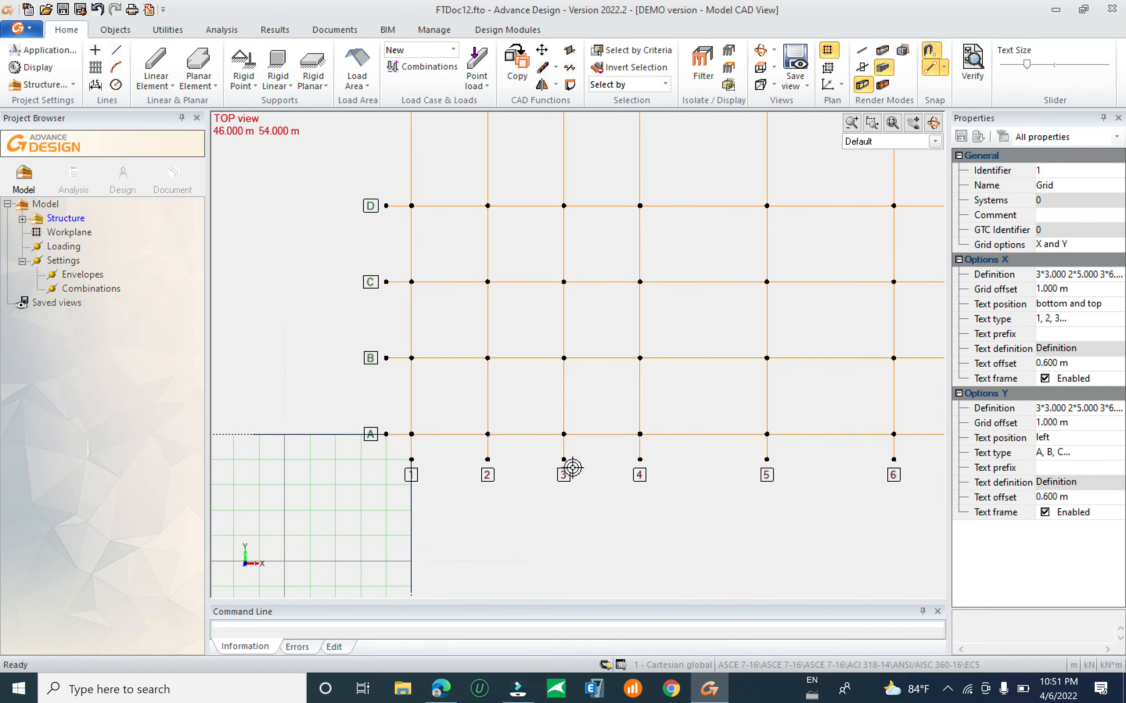
pyautogui.scroll(-2, 570, 489)
pyautogui.scroll(-4, 605, 555)
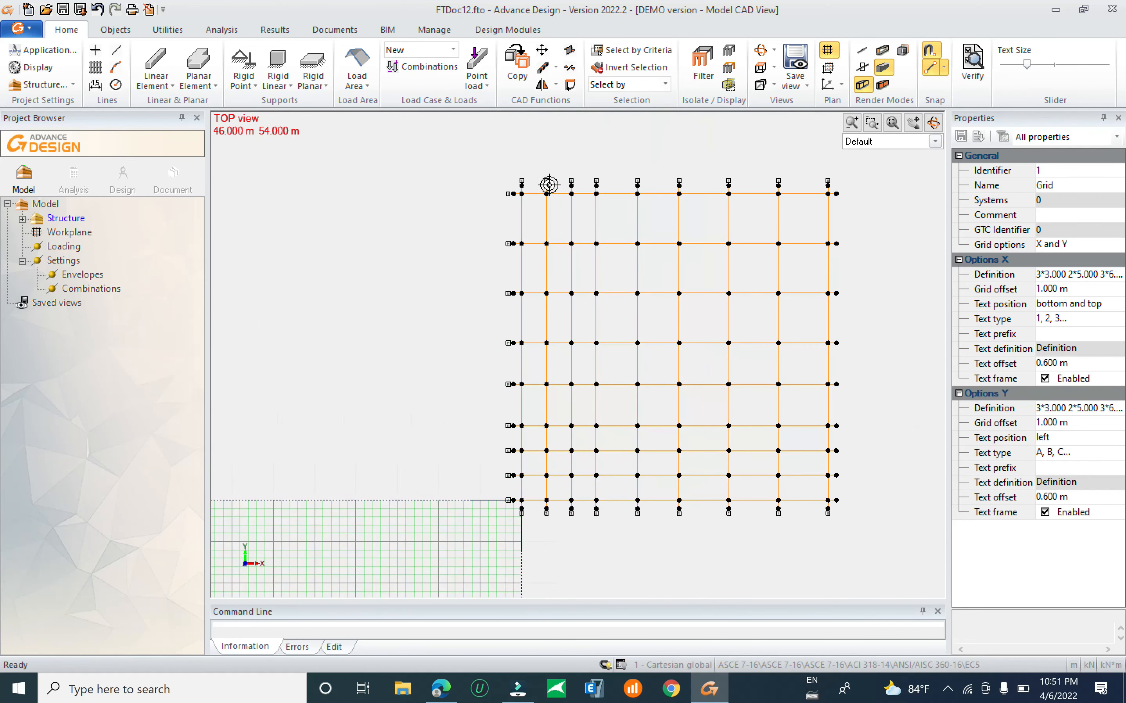
pyautogui.scroll(1, 535, 168)
pyautogui.scroll(3, 521, 153)
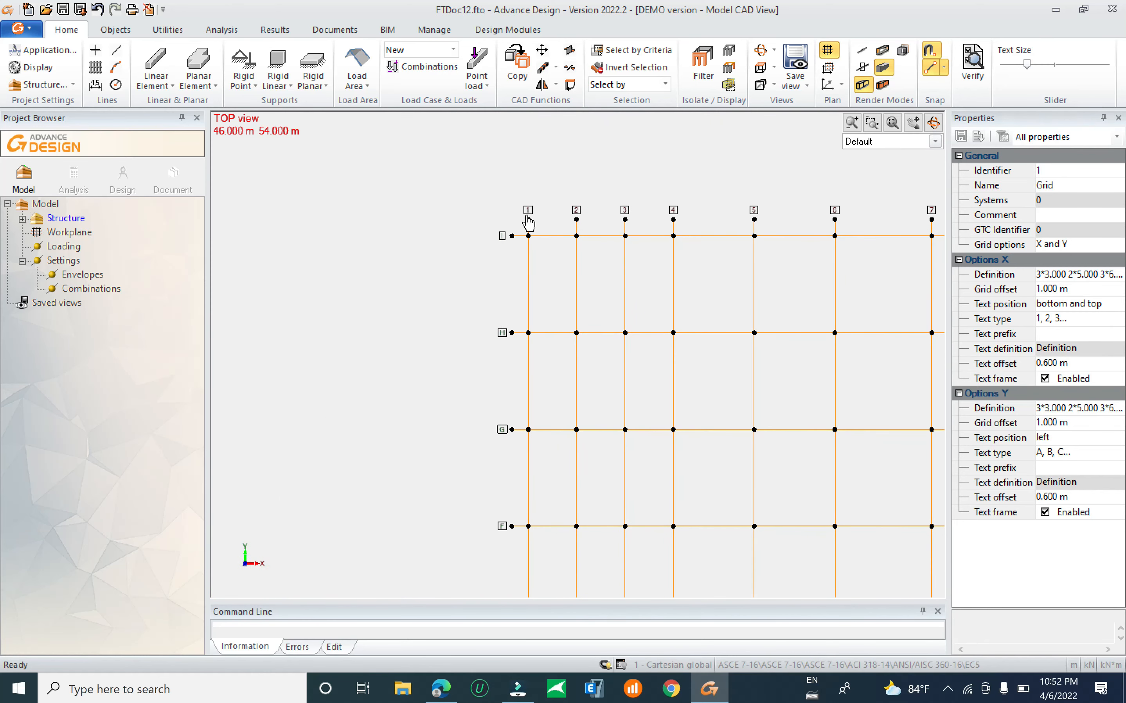
pyautogui.moveTo(533, 221); pyautogui.dragTo(451, 235, button='middle')
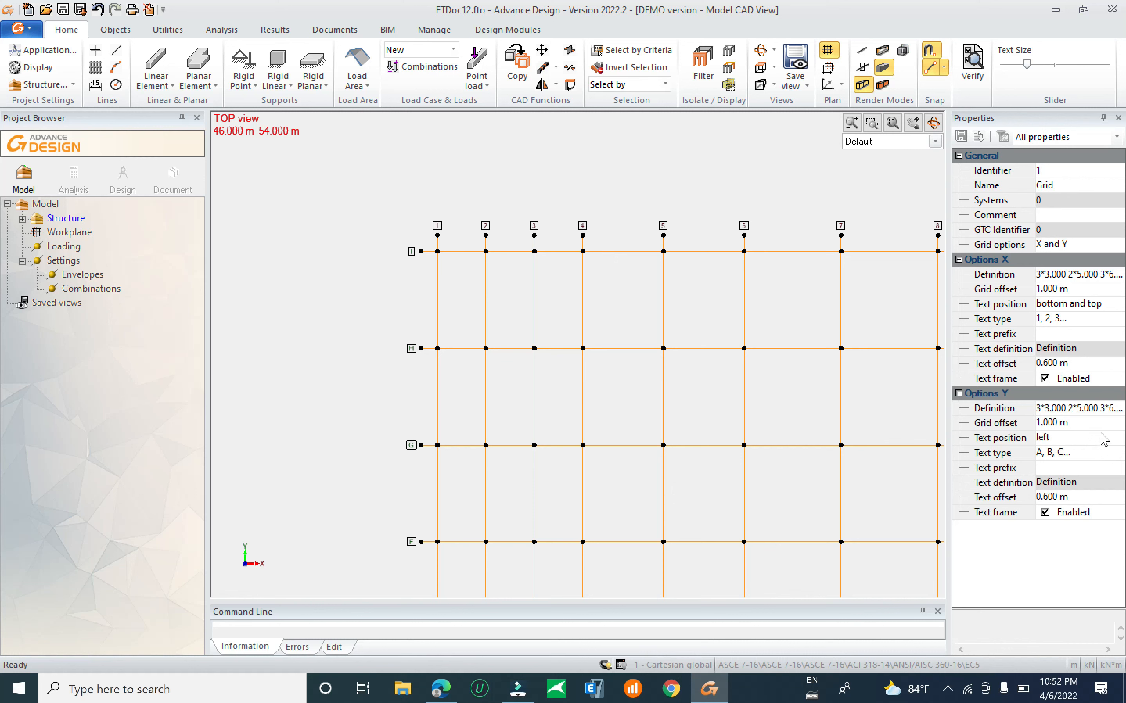
# Set the text position in the grid's X options to top, inspect the labels with the grid deselected, and reselect the grid.
pyautogui.click(1109, 309)
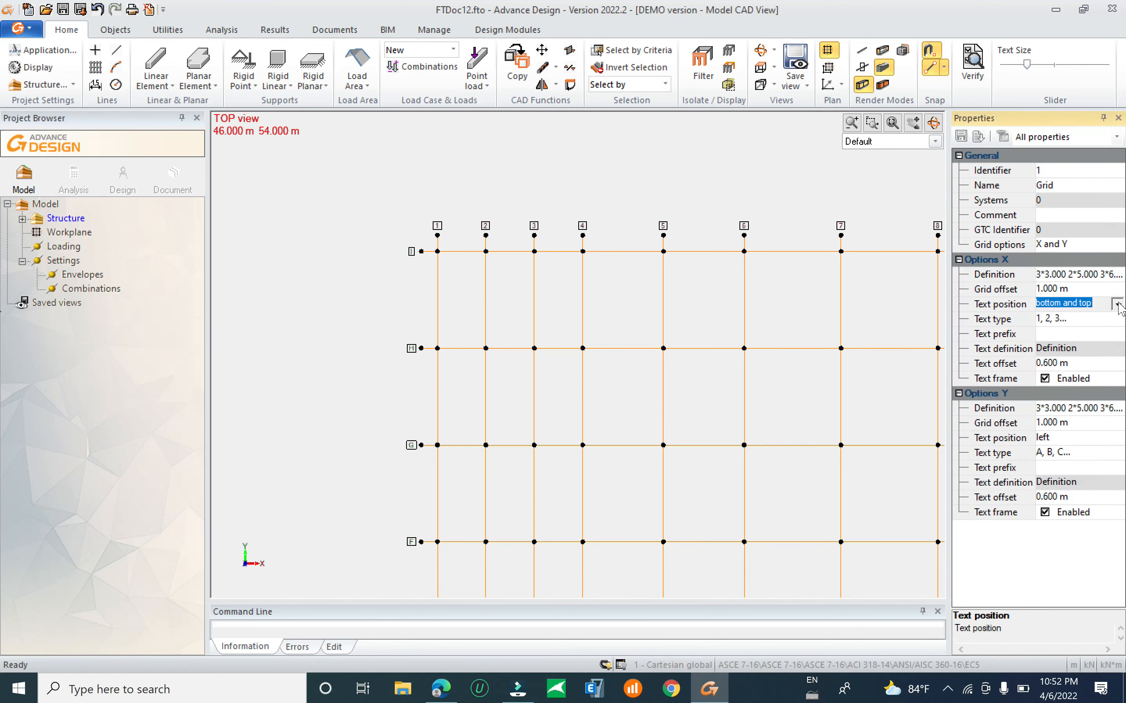
pyautogui.click(1109, 307)
pyautogui.click(1072, 340)
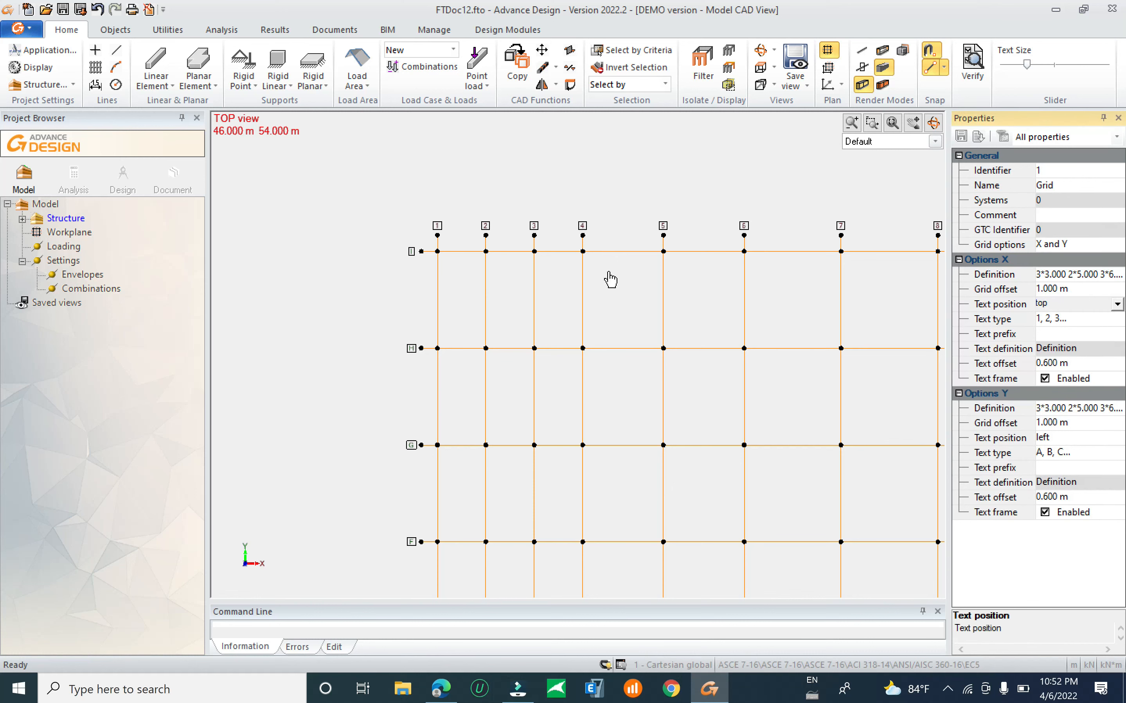
pyautogui.click(595, 298)
pyautogui.scroll(-4, 568, 226)
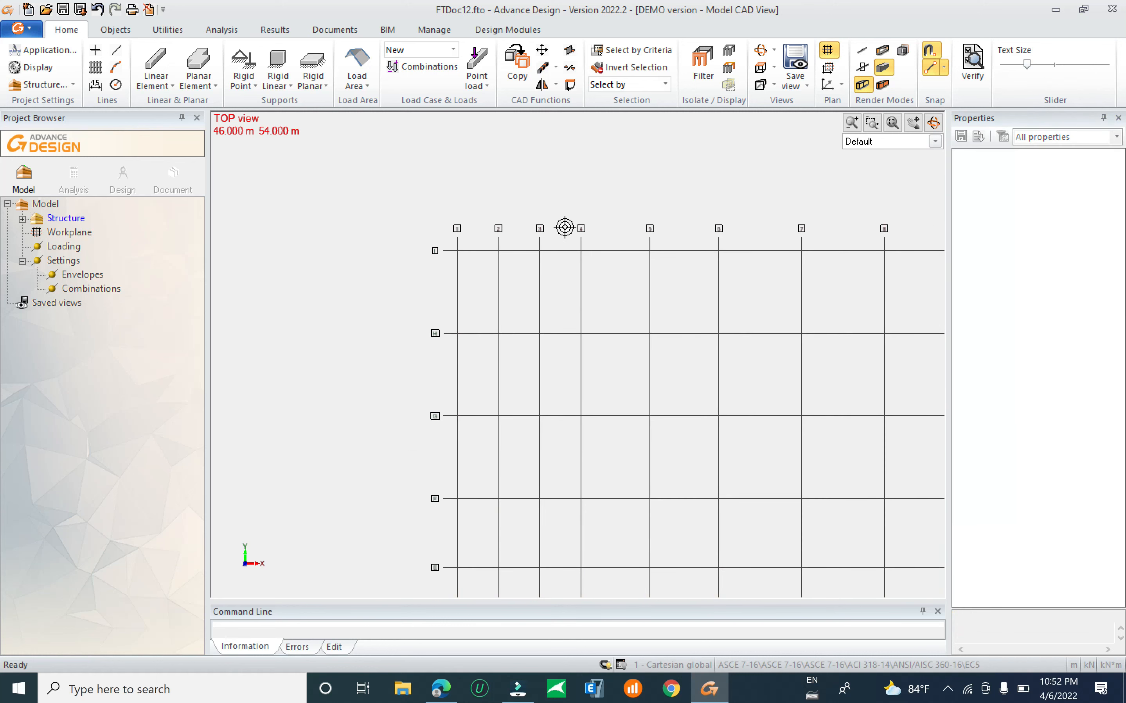
pyautogui.scroll(2, 546, 229)
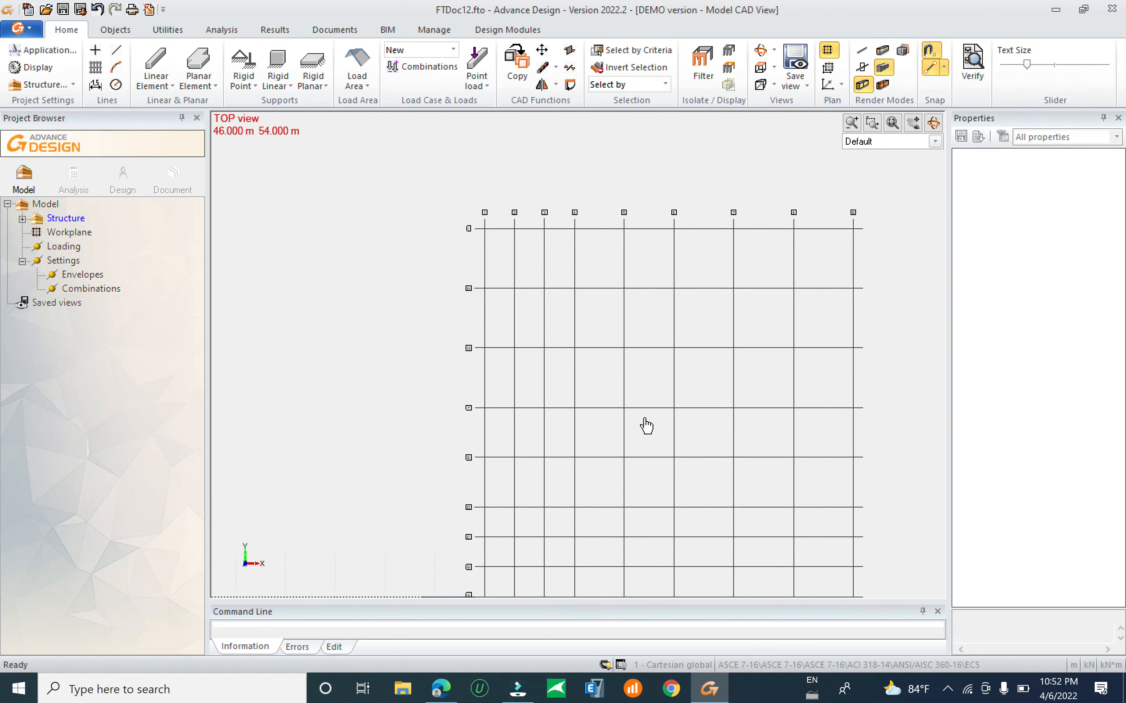
pyautogui.moveTo(645, 426); pyautogui.dragTo(619, 338, button='middle')
pyautogui.moveTo(629, 274); pyautogui.dragTo(543, 463, button='middle')
pyautogui.scroll(2, 392, 300)
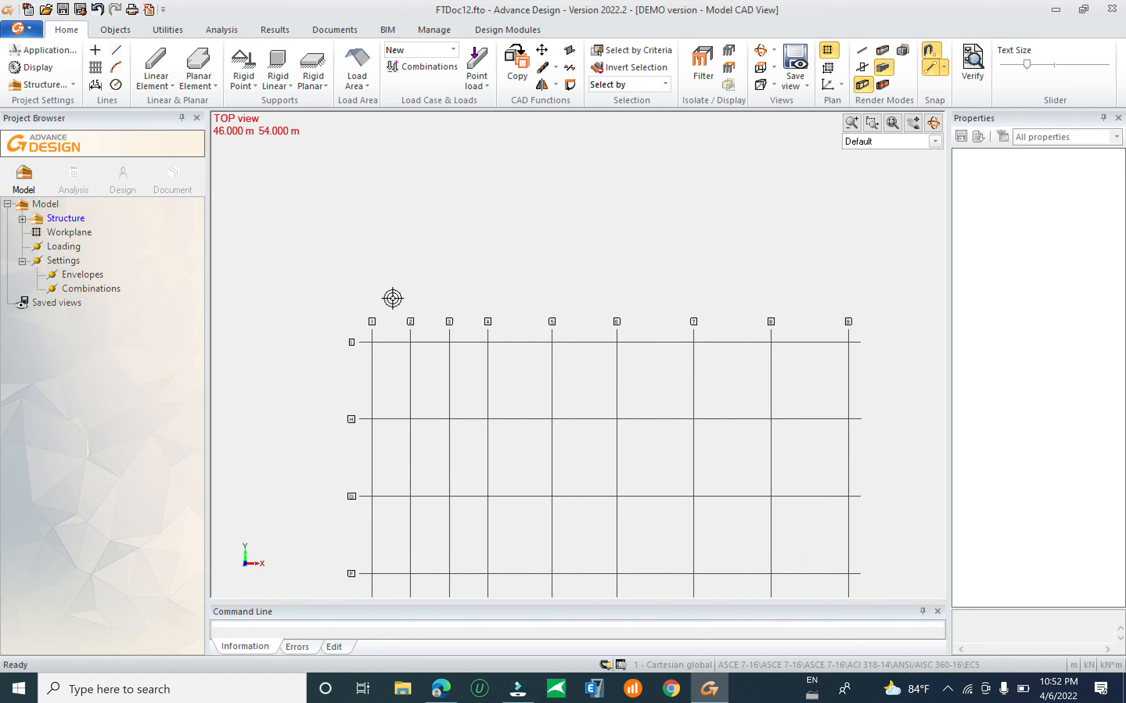
pyautogui.moveTo(452, 347); pyautogui.dragTo(381, 284, button='middle')
pyautogui.click(433, 266)
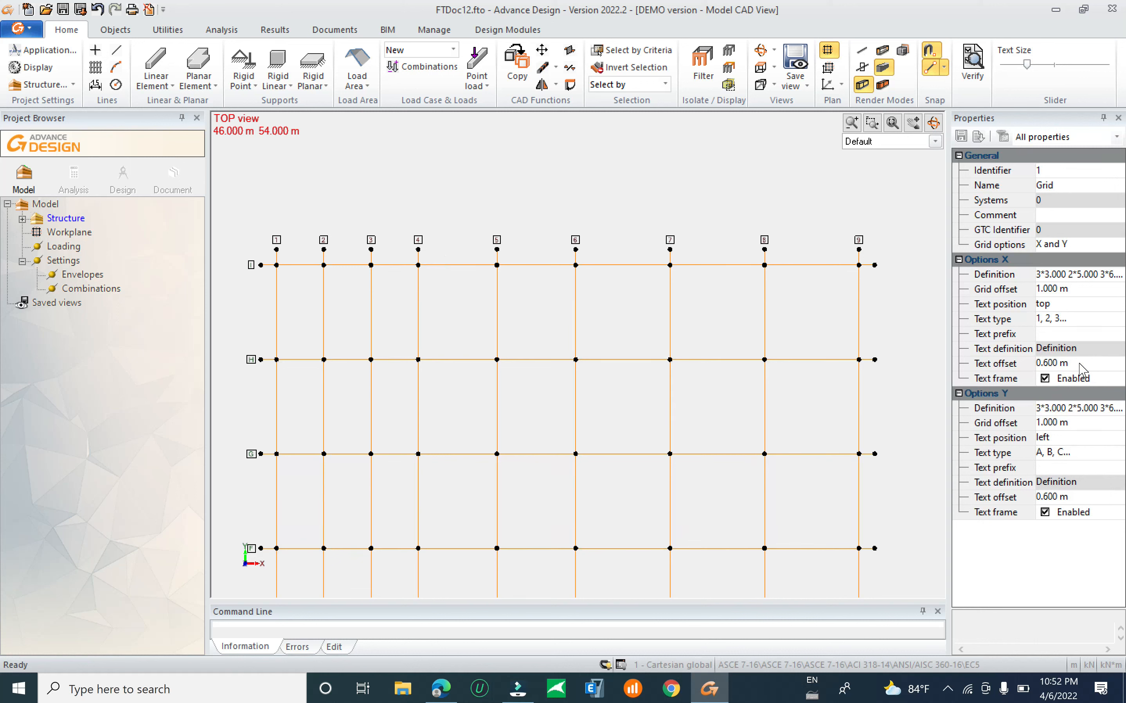
# Preview the X axis labels with the text frame disabled, and set the text frame back to enabled.
pyautogui.click(1046, 379)
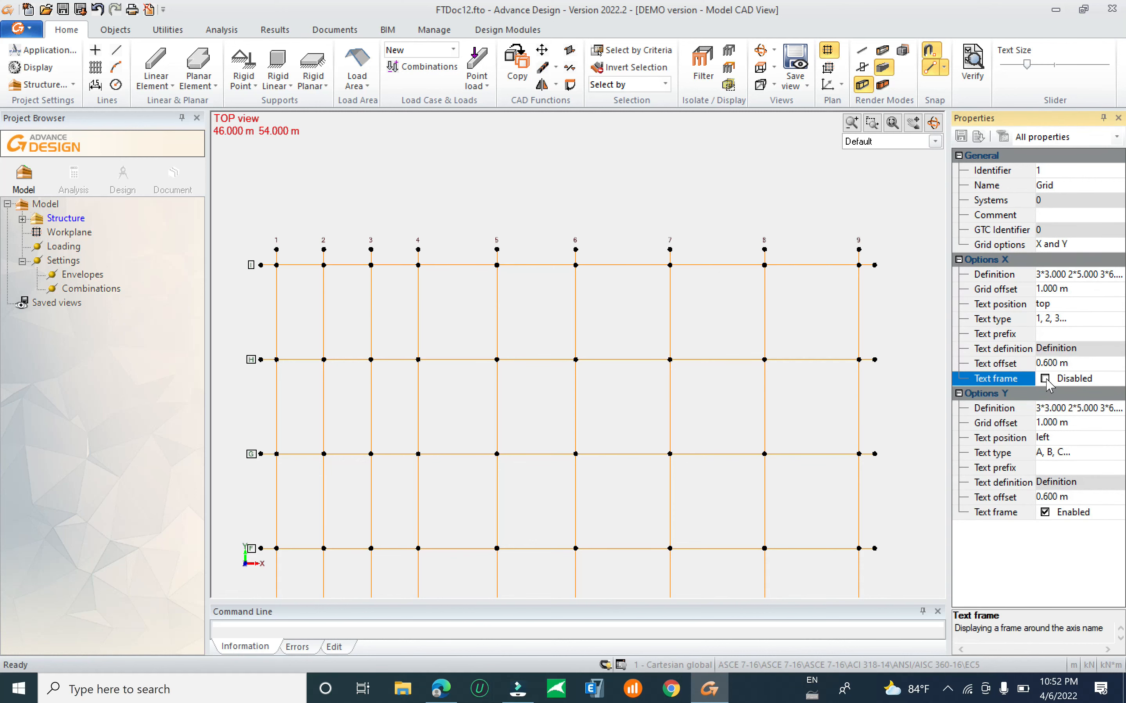
pyautogui.click(1045, 379)
pyautogui.click(1047, 379)
pyautogui.click(1046, 378)
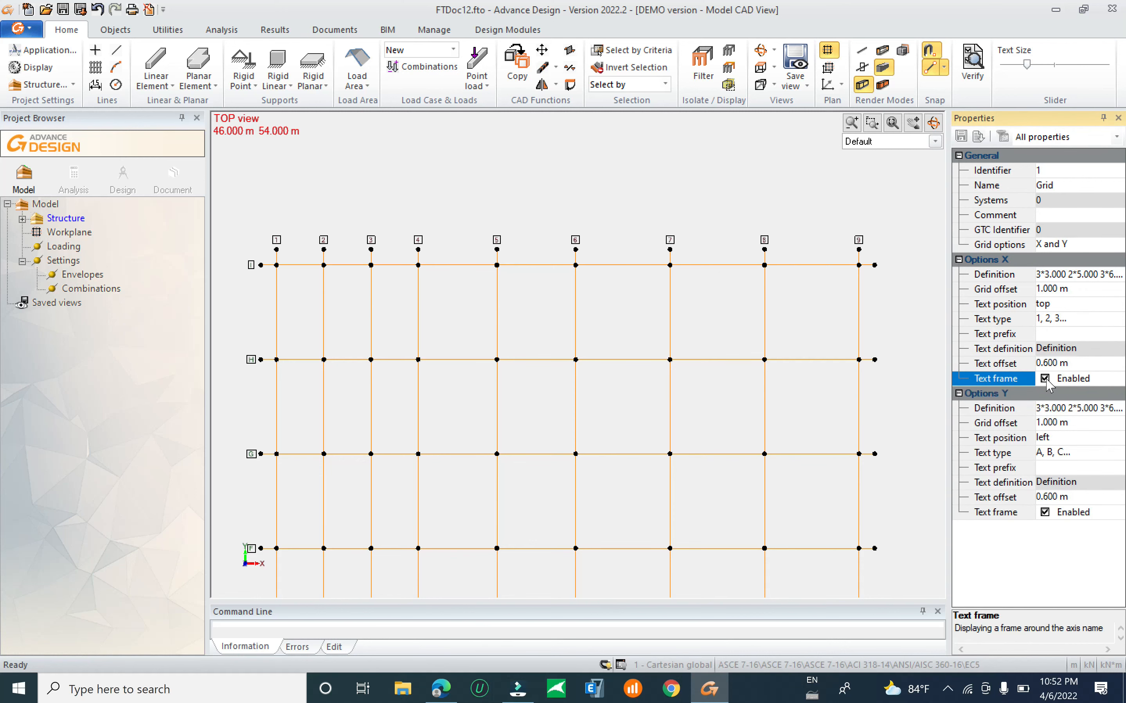
pyautogui.scroll(5, 502, 228)
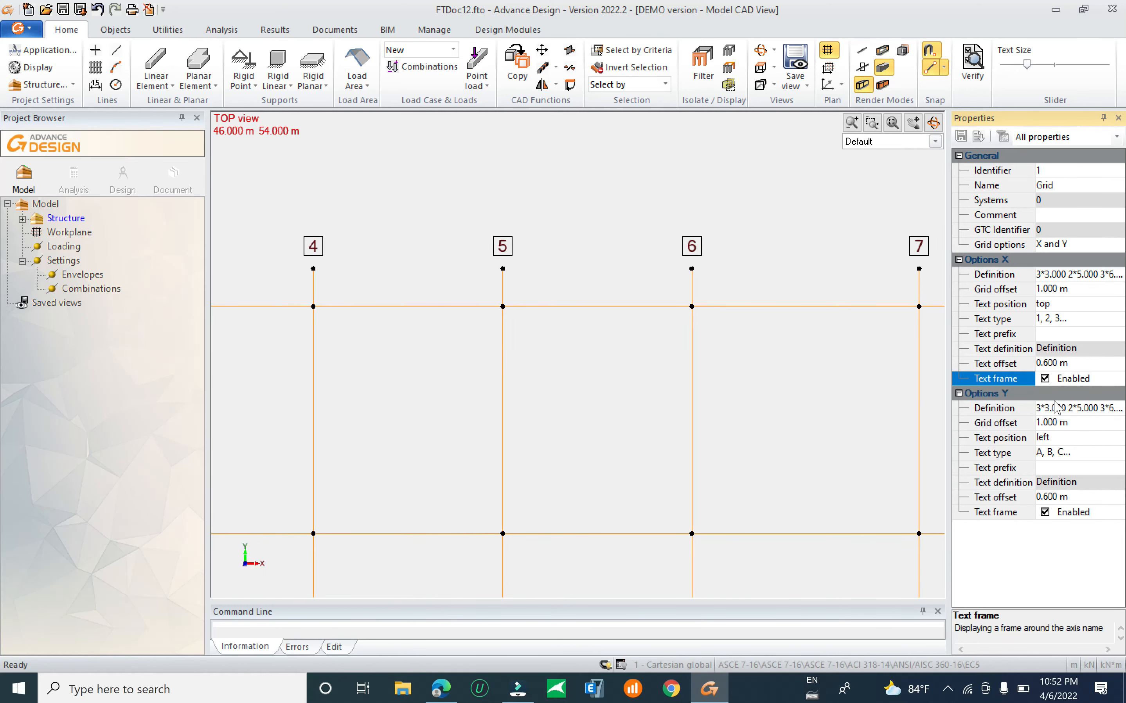
pyautogui.click(1044, 382)
pyautogui.click(1045, 382)
pyautogui.click(1044, 380)
pyautogui.click(1044, 379)
# Examine the spacing definition in the grid's Y options and compare its segments with the grid's horizontal lines.
pyautogui.click(1096, 354)
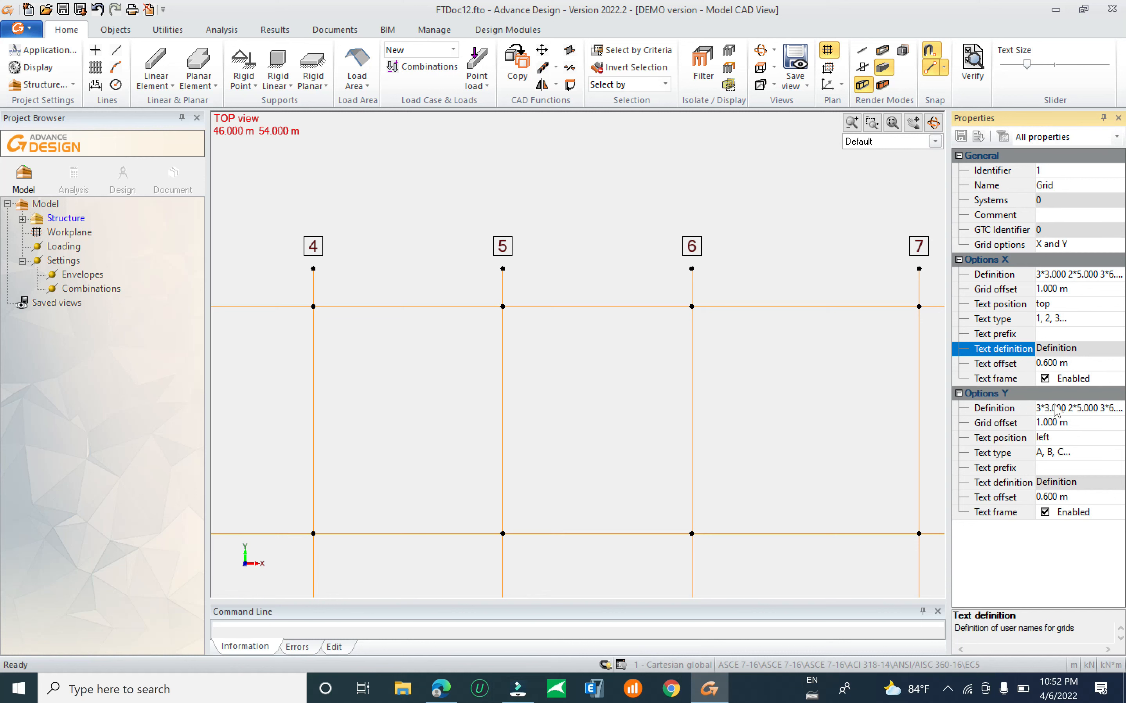
pyautogui.click(1119, 408)
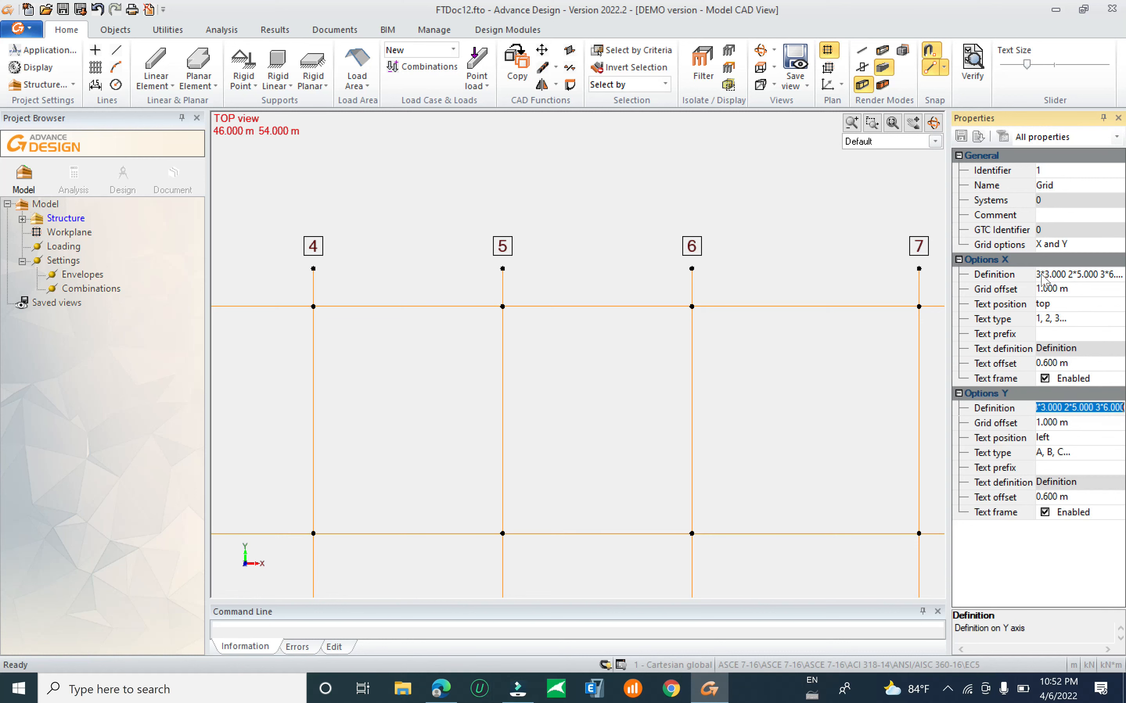
pyautogui.scroll(-1, 812, 312)
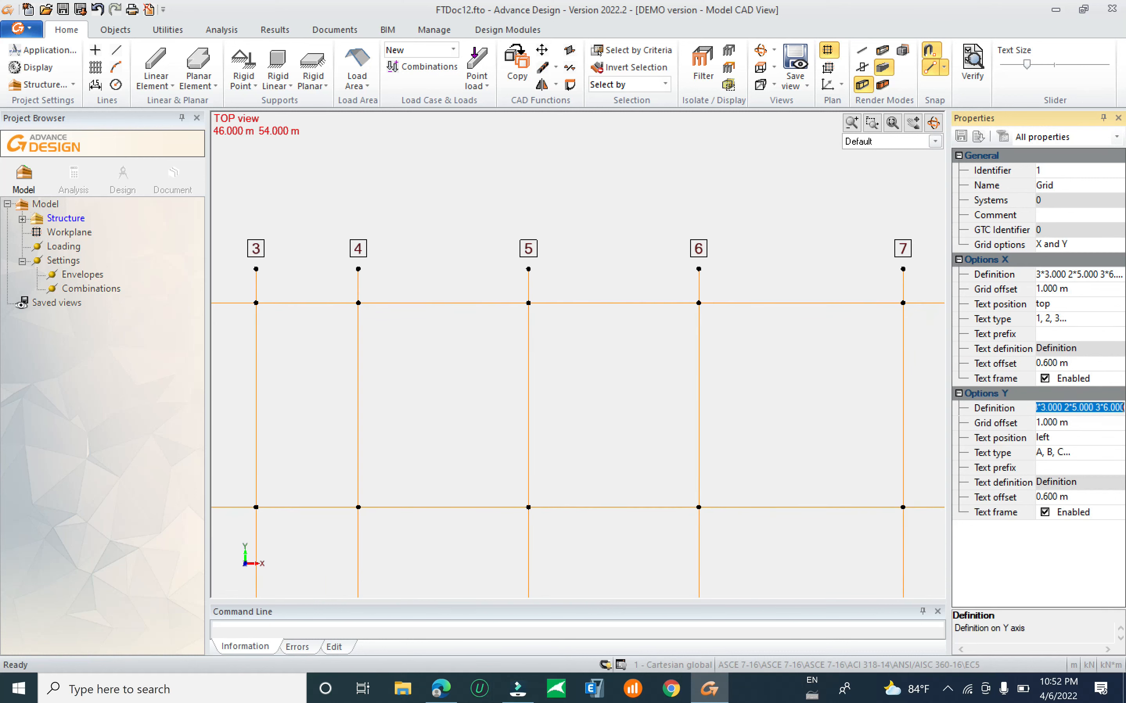
pyautogui.moveTo(1061, 408); pyautogui.dragTo(1035, 408)
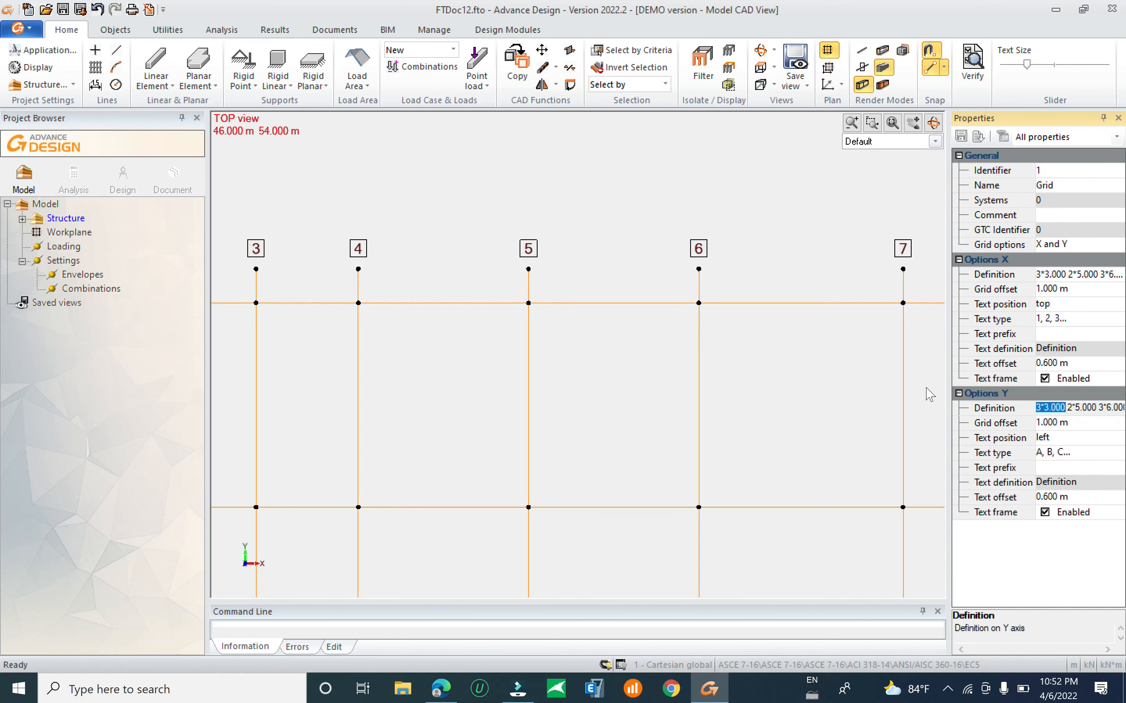
pyautogui.scroll(-5, 764, 344)
pyautogui.moveTo(656, 426); pyautogui.dragTo(670, 268, button='middle')
pyautogui.moveTo(570, 497); pyautogui.dragTo(574, 381, button='middle')
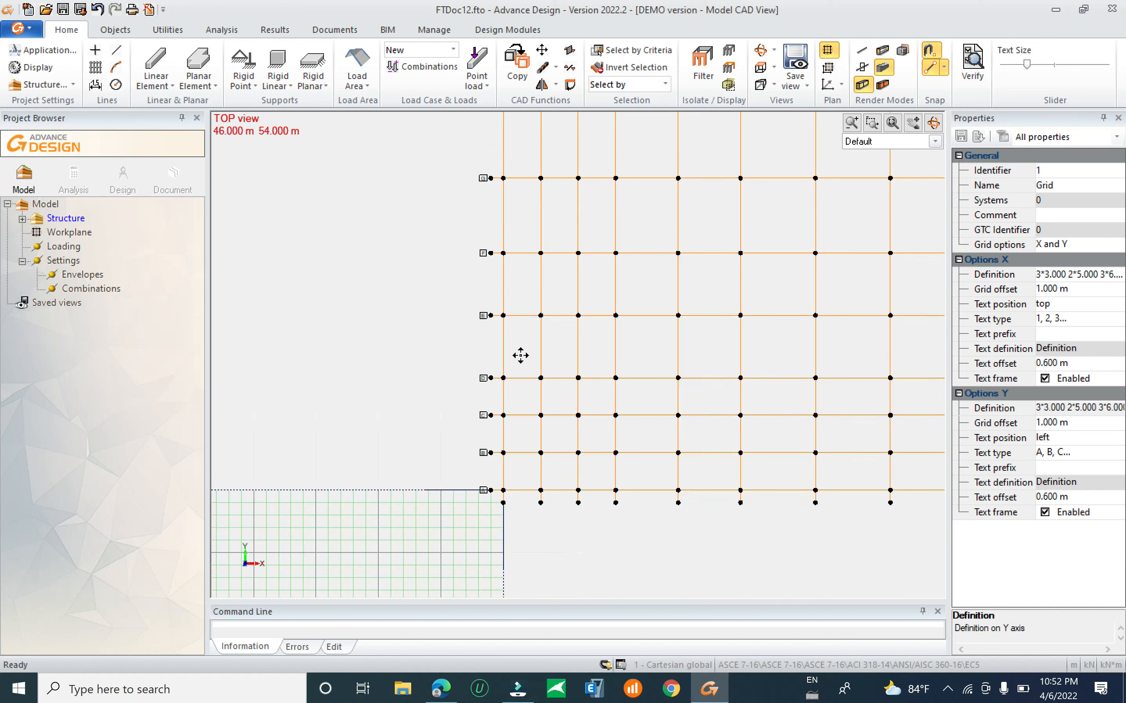
pyautogui.moveTo(522, 349); pyautogui.dragTo(491, 407, button='middle')
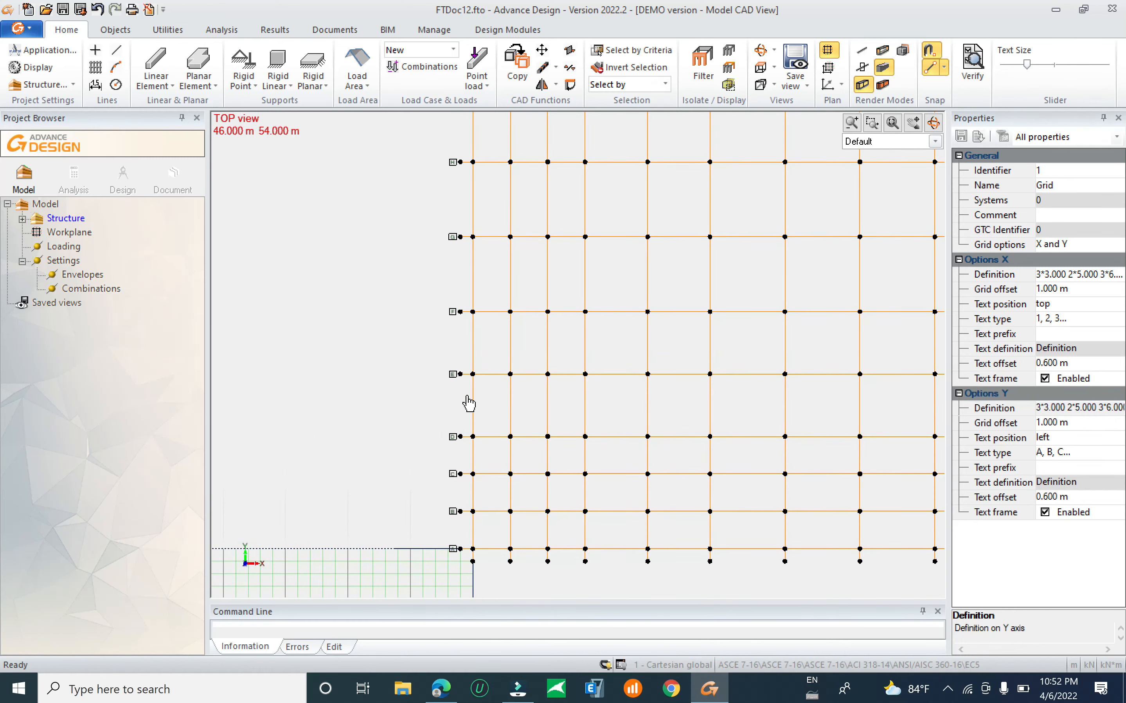
pyautogui.moveTo(494, 319); pyautogui.dragTo(404, 501, button='middle')
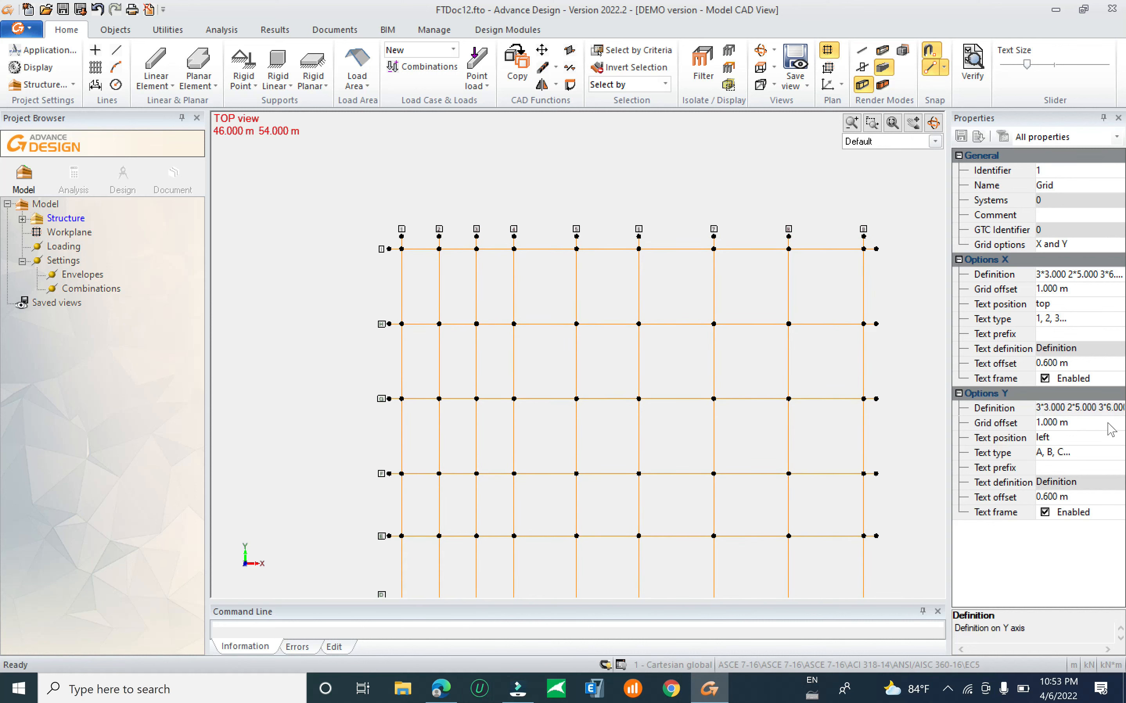
pyautogui.click(1094, 407)
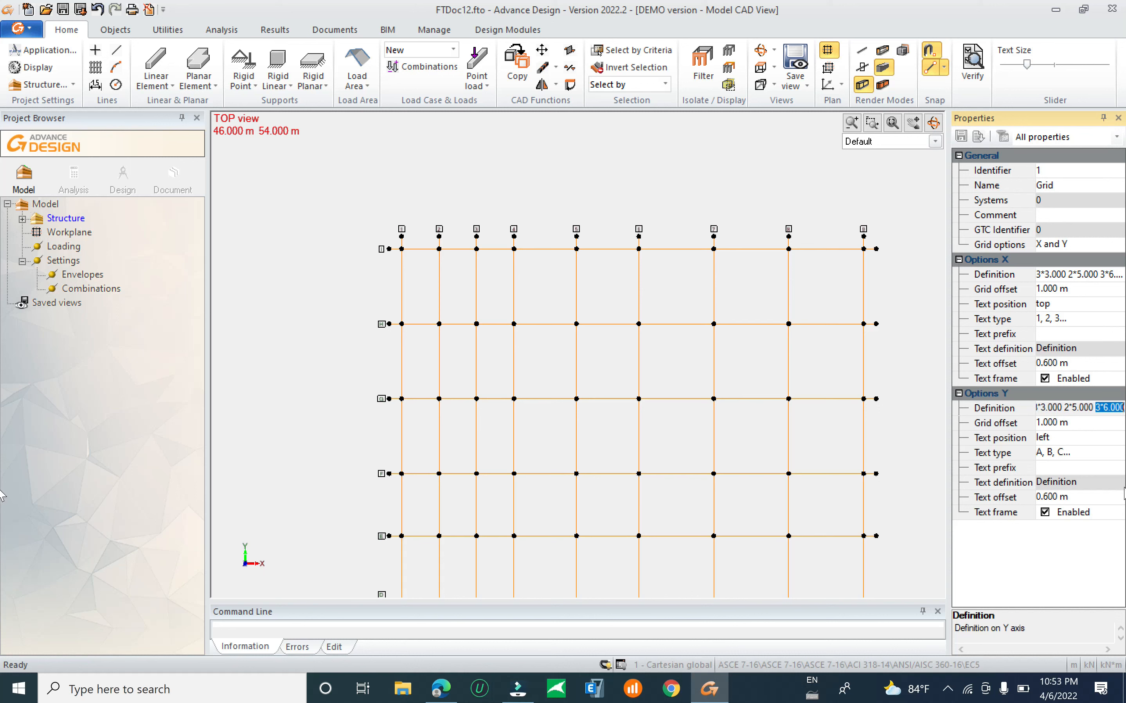
# Preview the right, left and right, and none text positions in the grid's Y options, and set the text position back to left.
pyautogui.click(1089, 438)
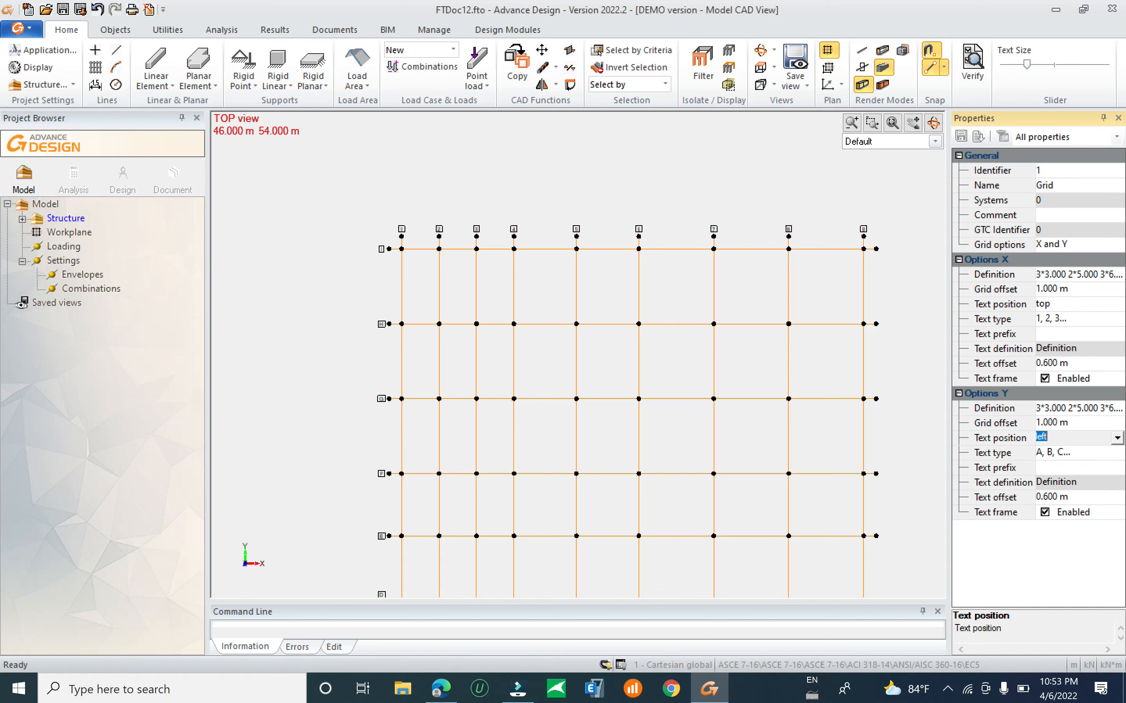
pyautogui.click(1117, 438)
pyautogui.click(1070, 472)
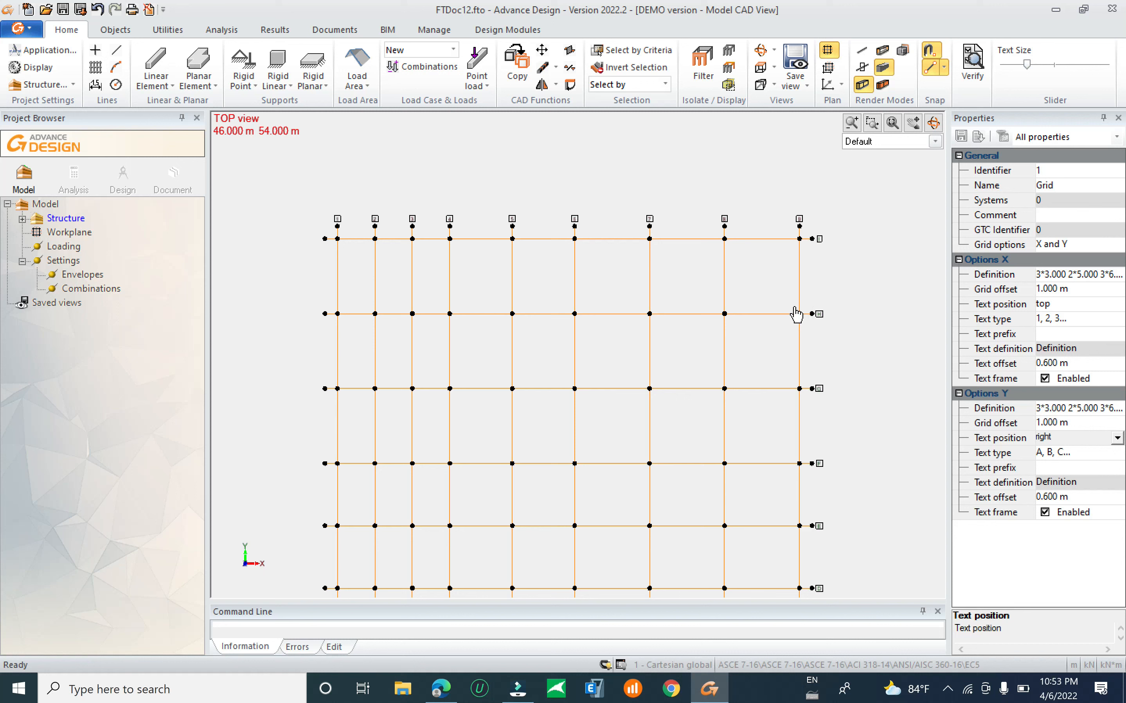
pyautogui.click(1116, 440)
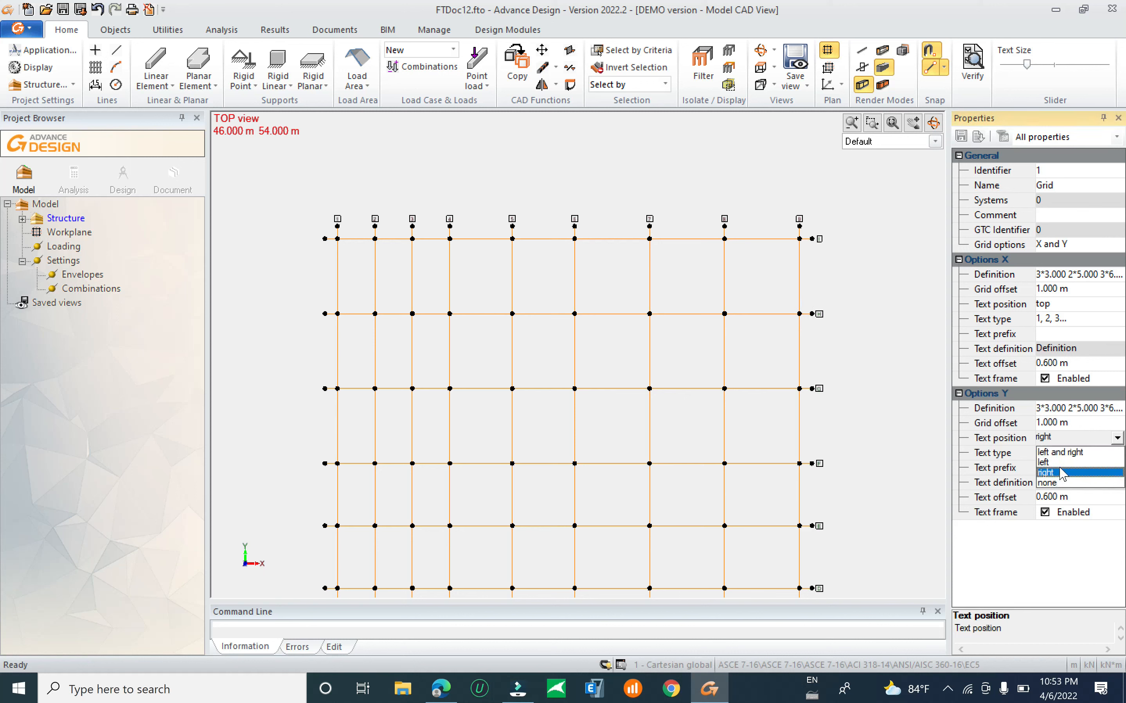
pyautogui.click(1080, 459)
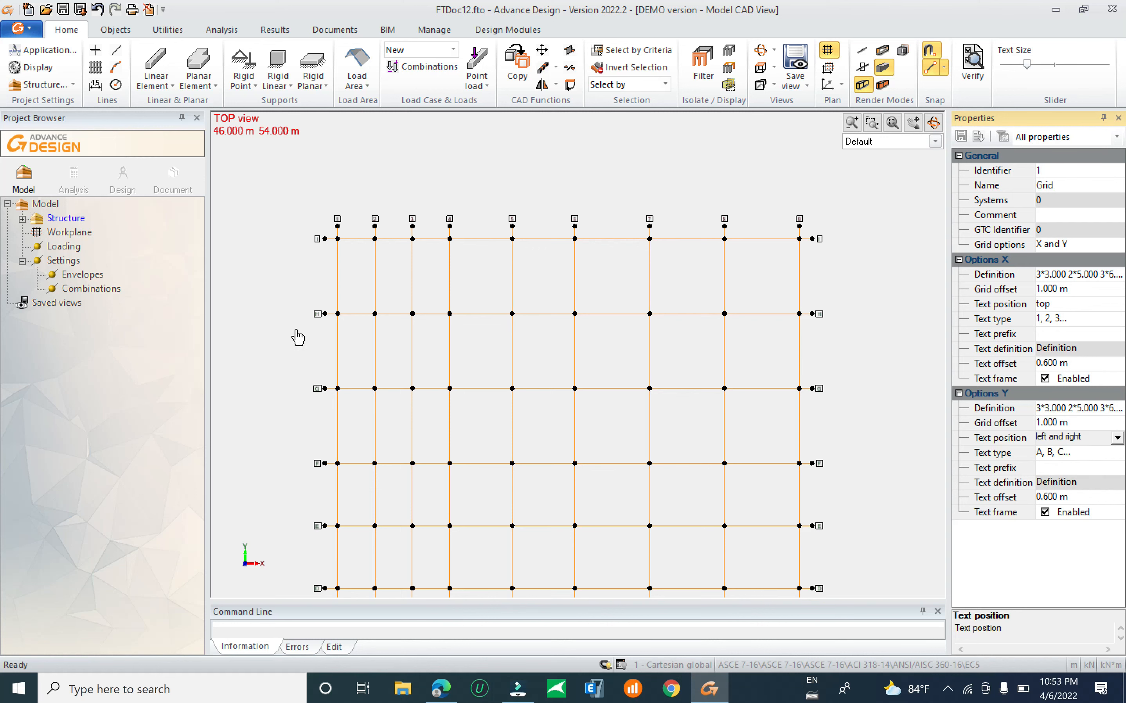
pyautogui.scroll(1, 324, 314)
pyautogui.scroll(2, 321, 311)
pyautogui.scroll(-3, 289, 319)
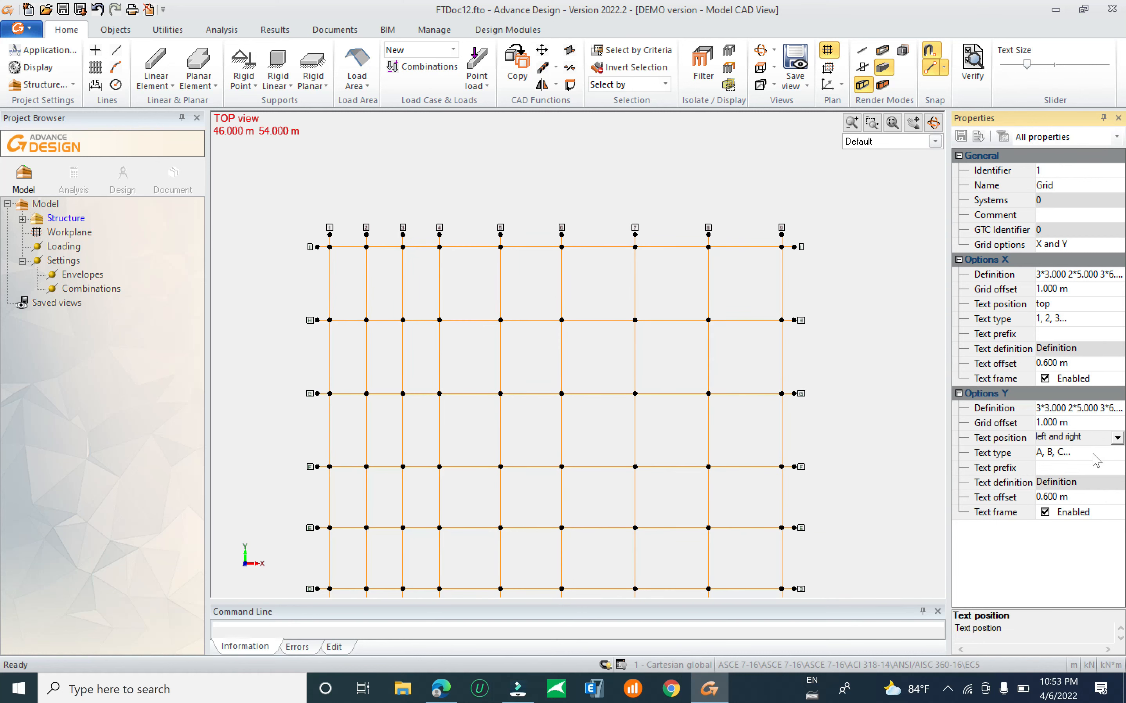
pyautogui.click(1117, 438)
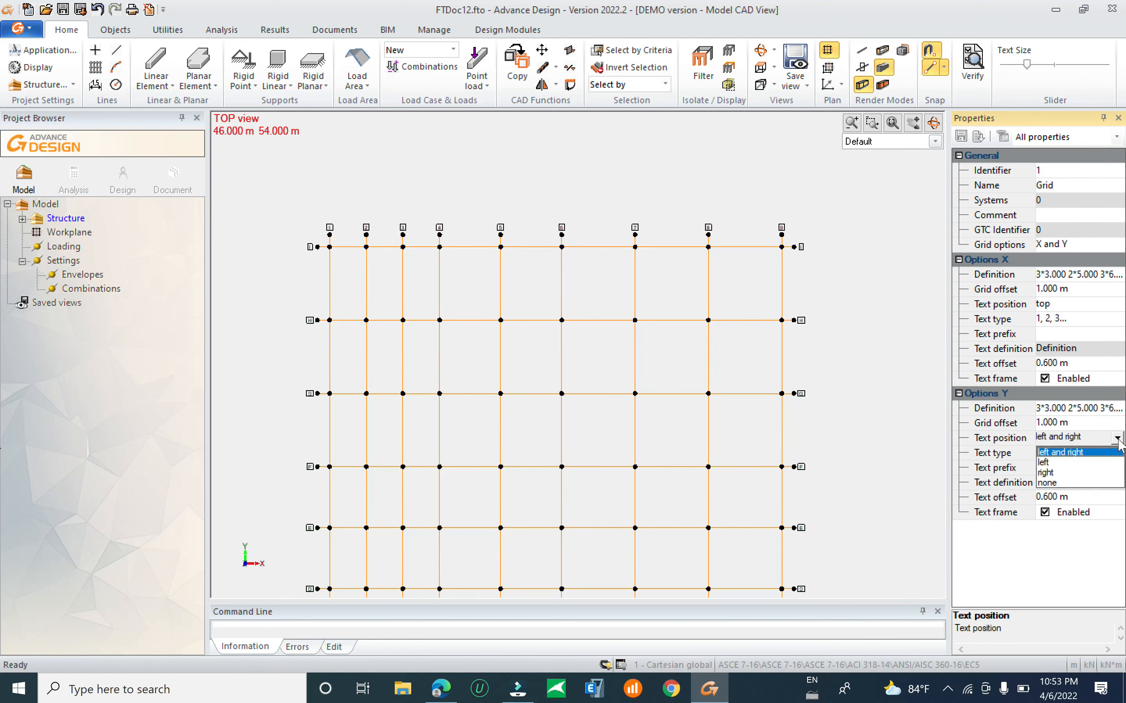
pyautogui.click(1054, 482)
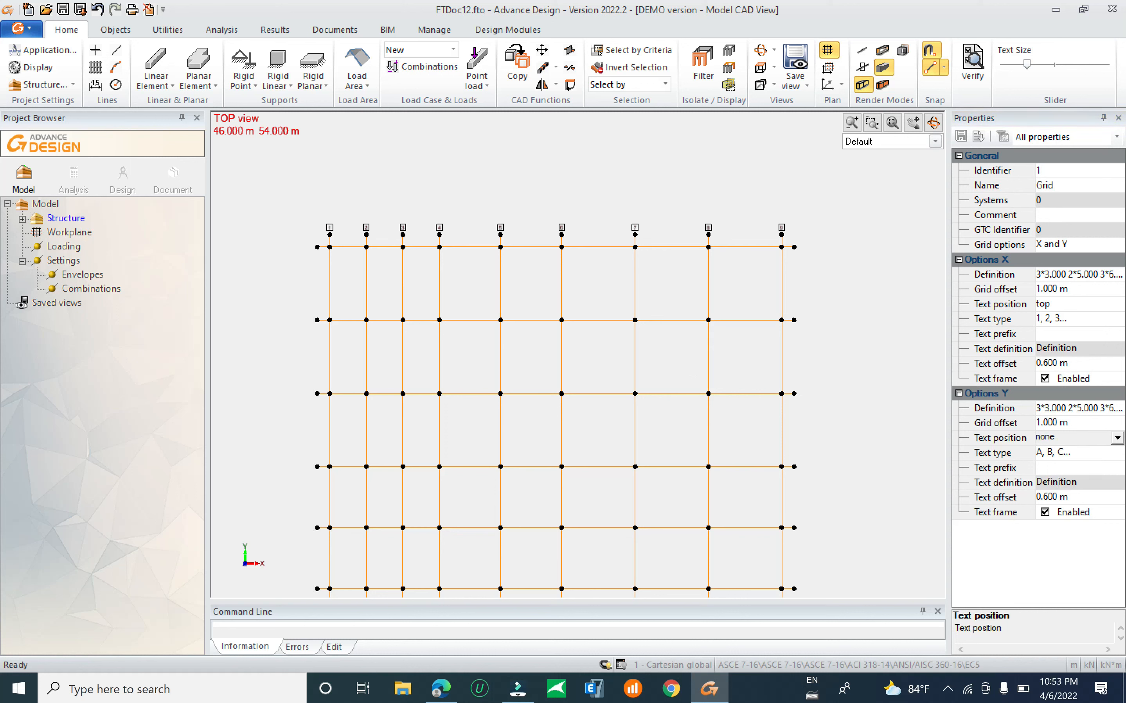
pyautogui.click(1117, 438)
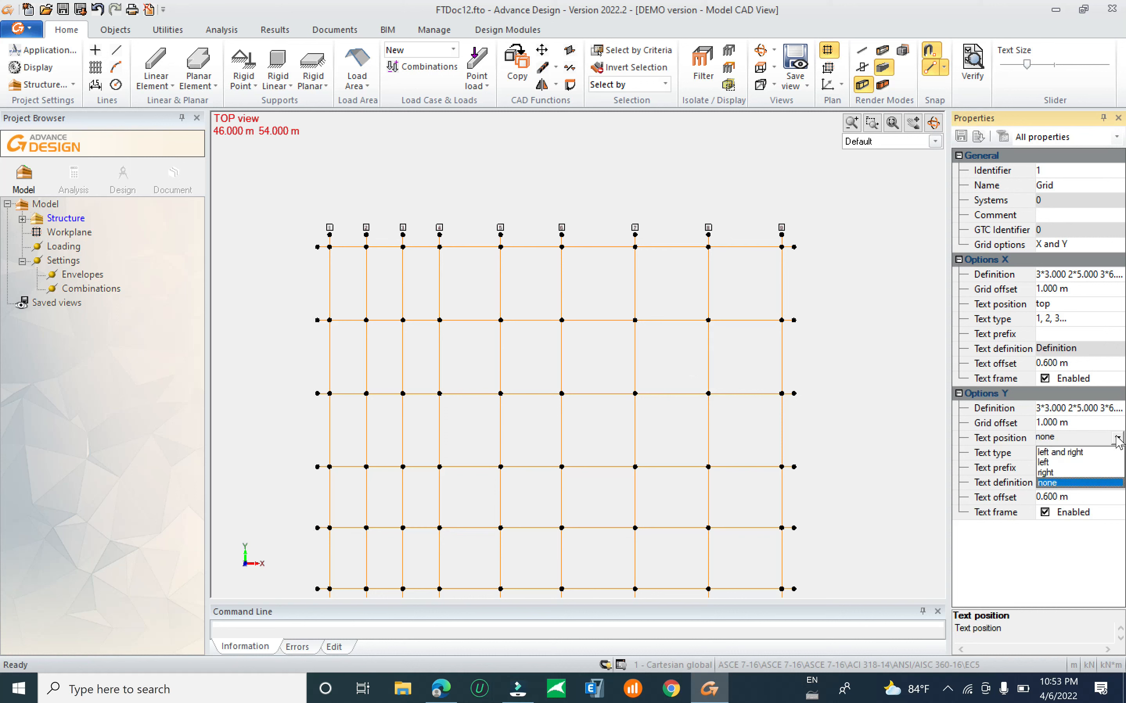
pyautogui.click(1058, 463)
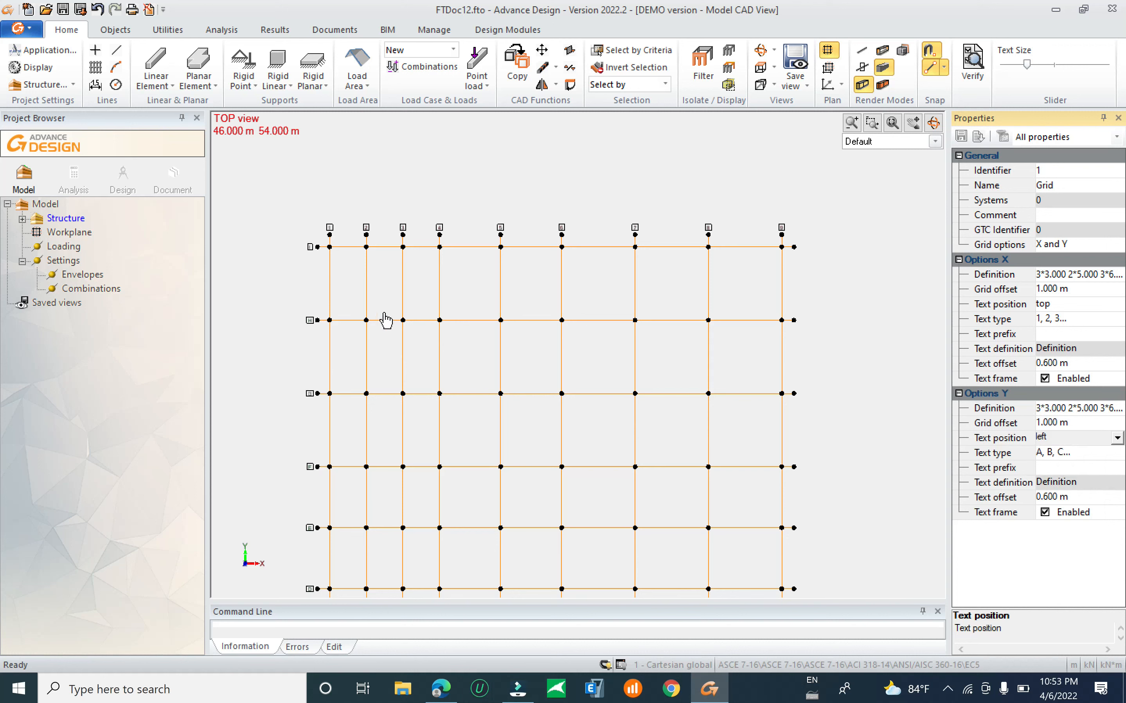
# Compare the lettered labels on the grid's horizontal lines with the text type in the Y options, and set that type to Defined.
pyautogui.click(1100, 453)
pyautogui.click(1117, 453)
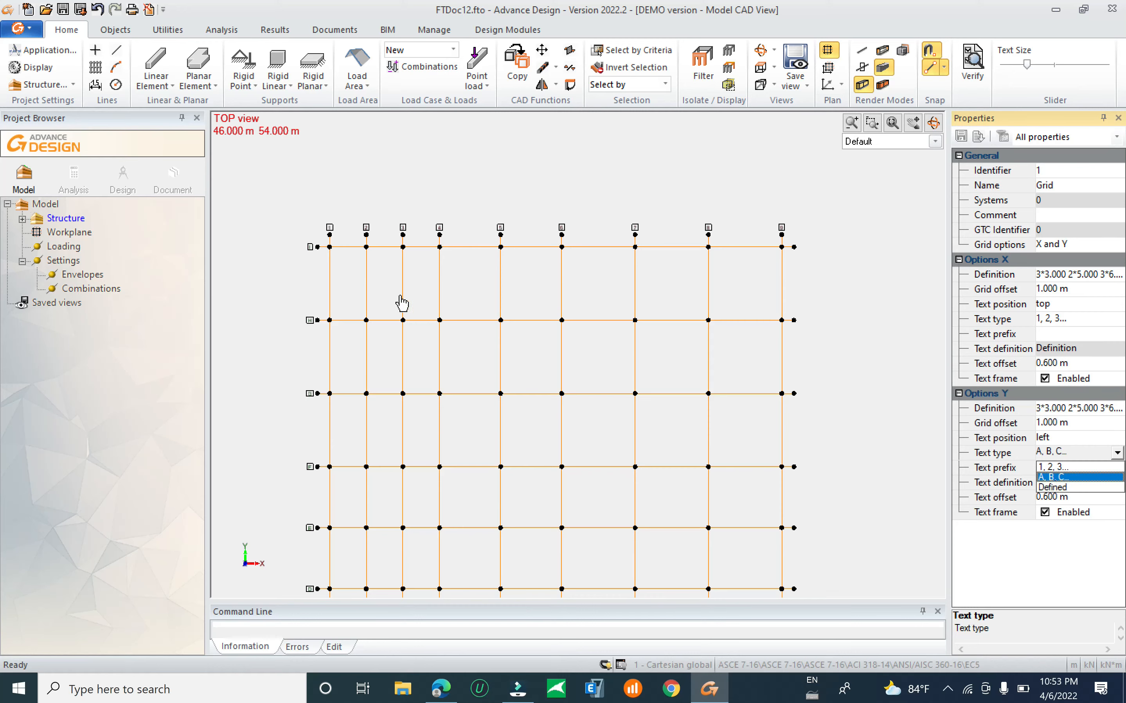
pyautogui.scroll(1, 309, 251)
pyautogui.scroll(-5, 510, 299)
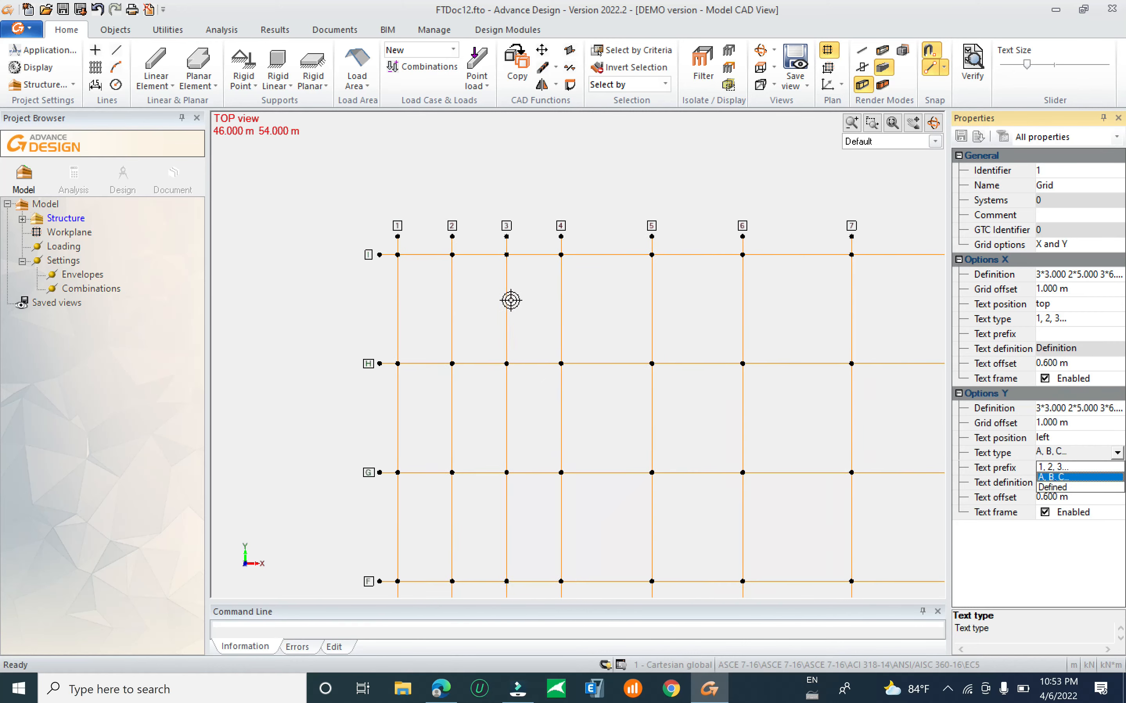
pyautogui.scroll(2, 440, 564)
pyautogui.scroll(2, 439, 565)
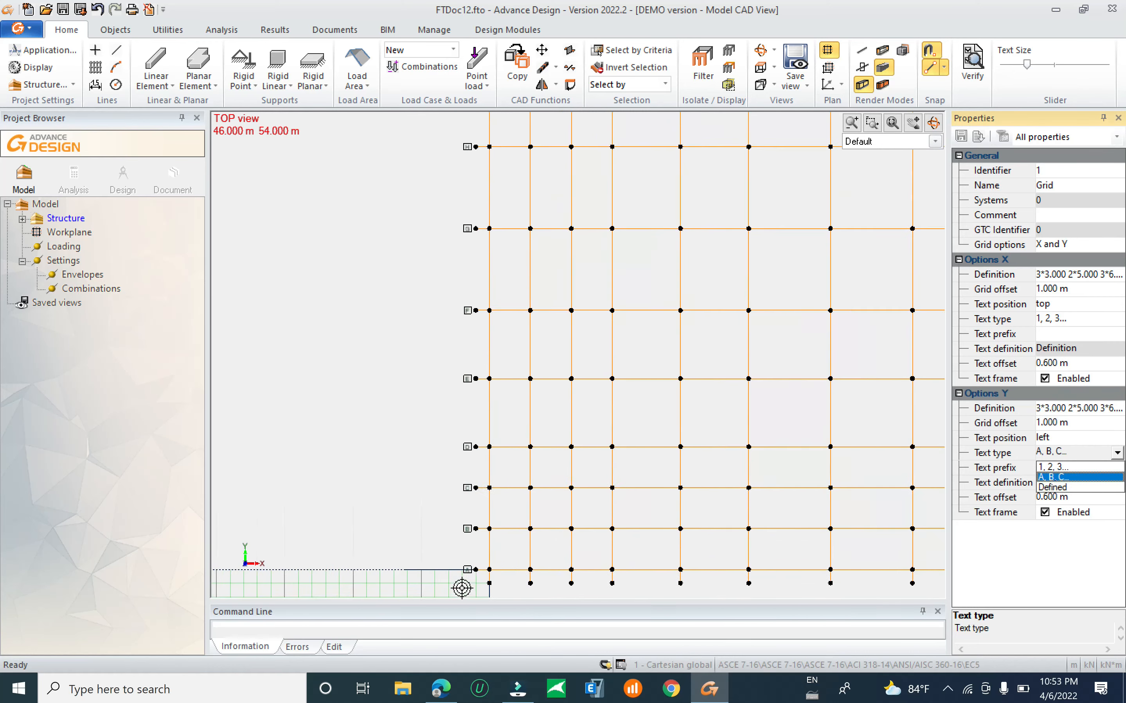
pyautogui.scroll(-1, 458, 450)
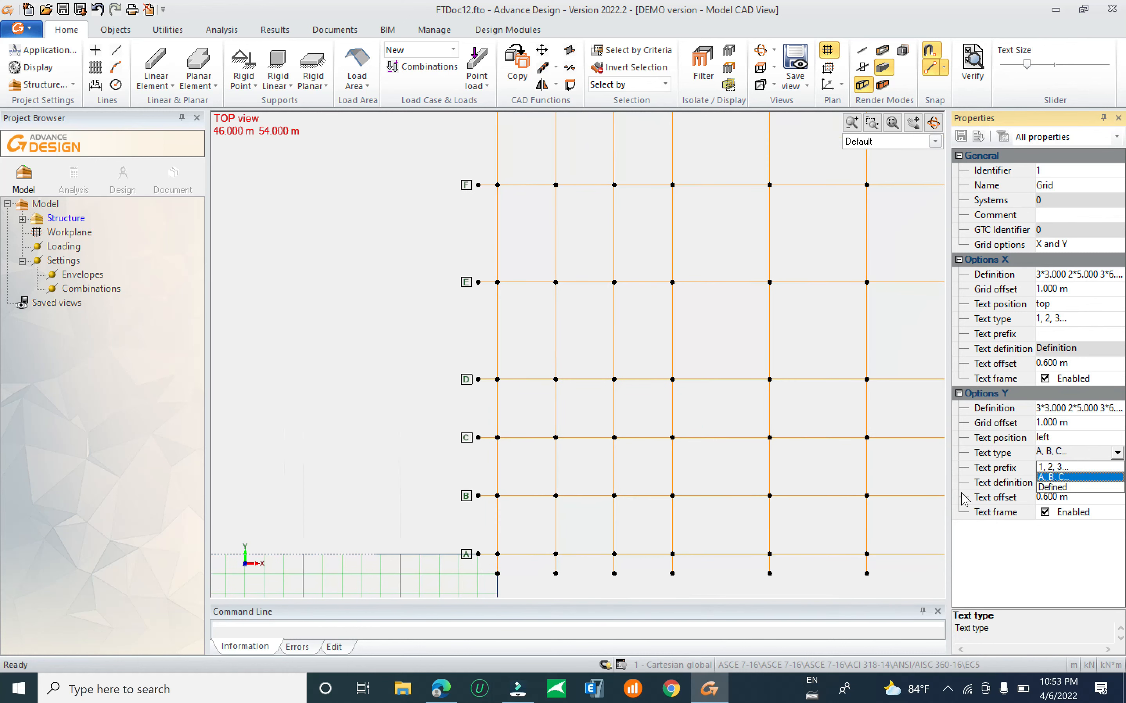
pyautogui.click(1058, 487)
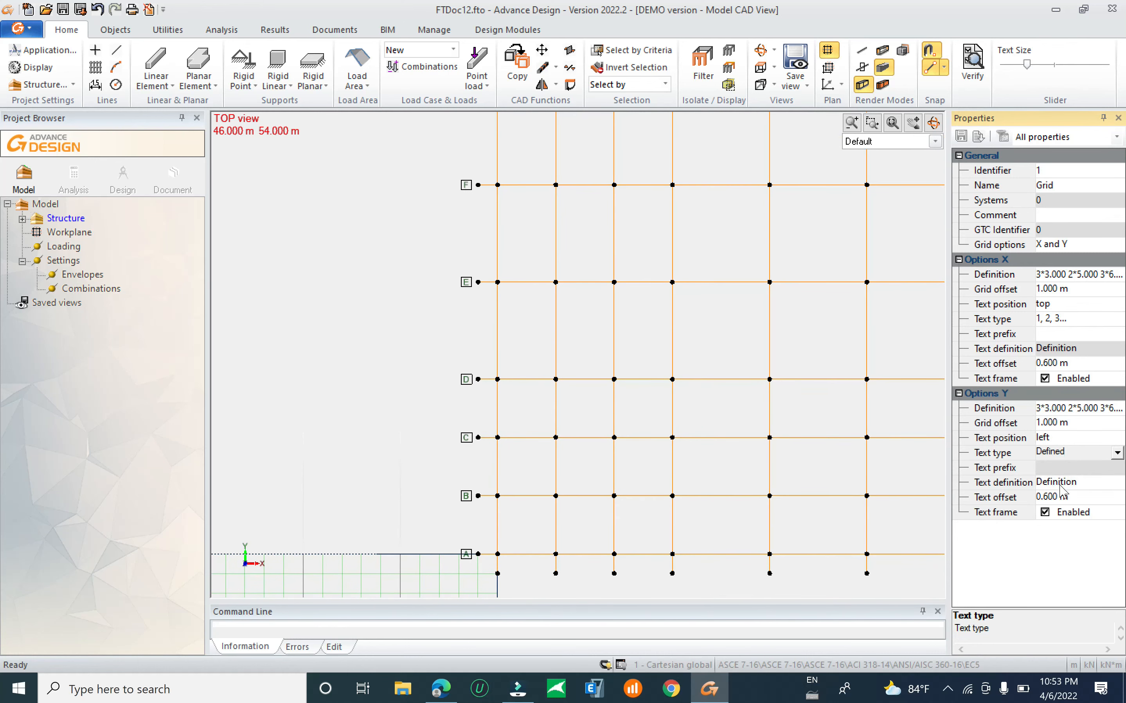
# Open the text definition in the grid's Y options for editing the custom axis names.
pyautogui.click(1074, 471)
pyautogui.press('Up')
pyautogui.scroll(1, 467, 554)
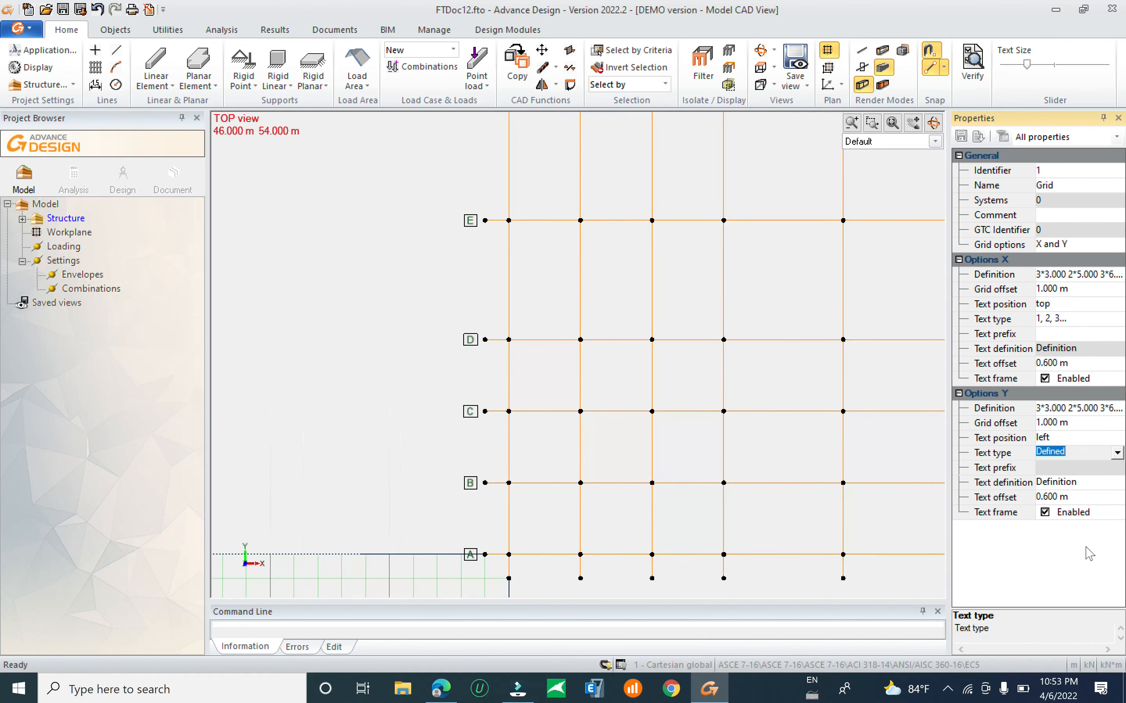
pyautogui.click(1112, 484)
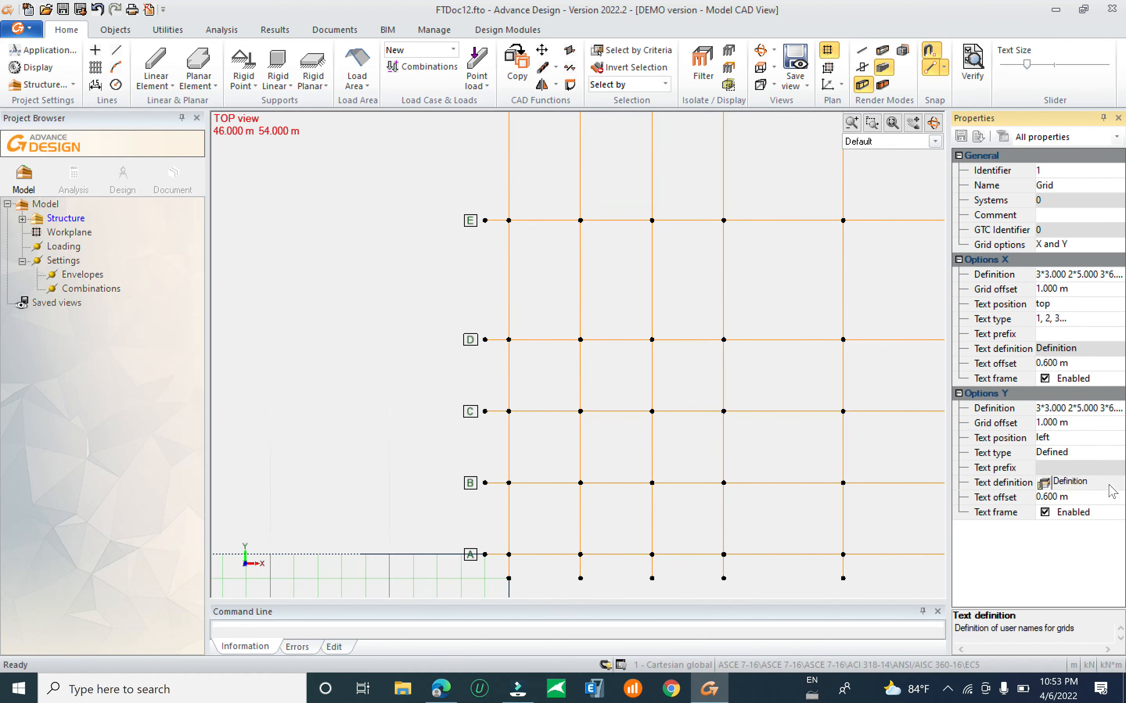
pyautogui.click(1044, 483)
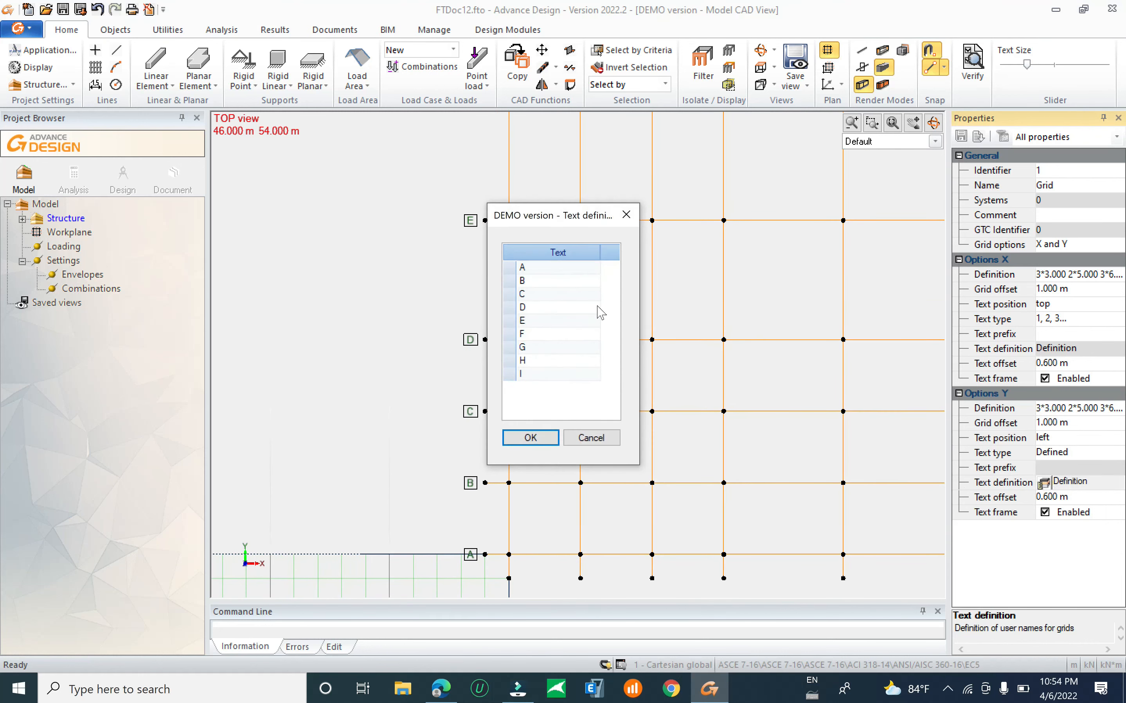
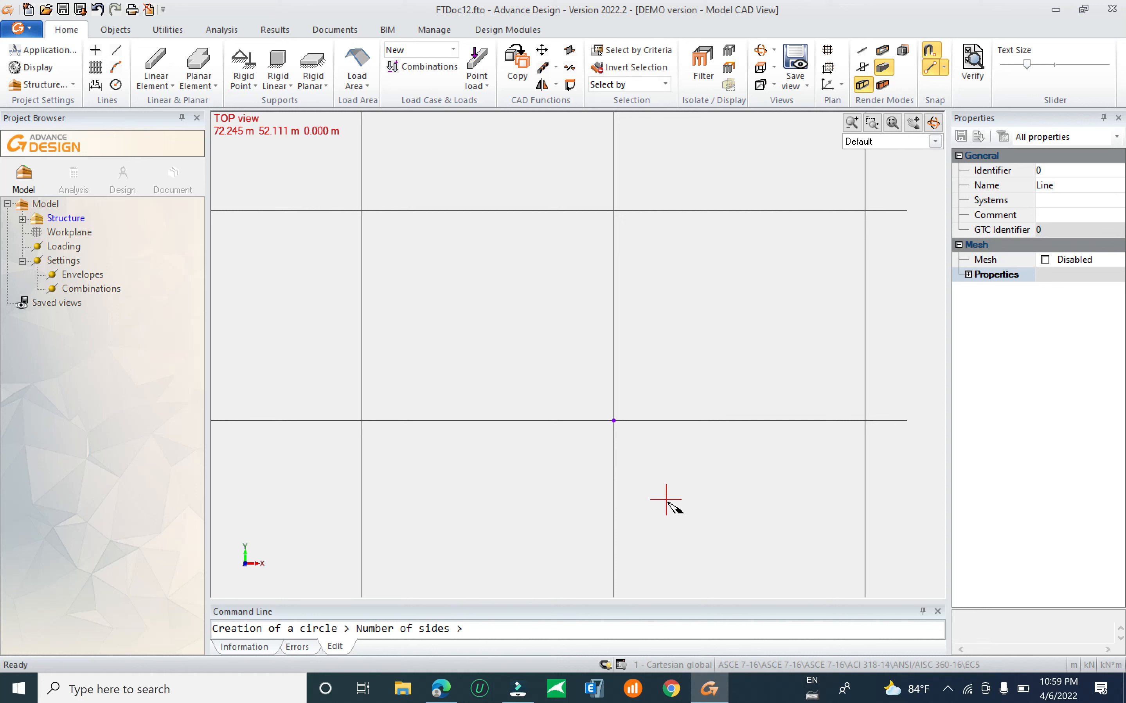
# Finish the circle centred on the grid intersection with the default number of sides, and end the circle command.
pyautogui.press('Return')
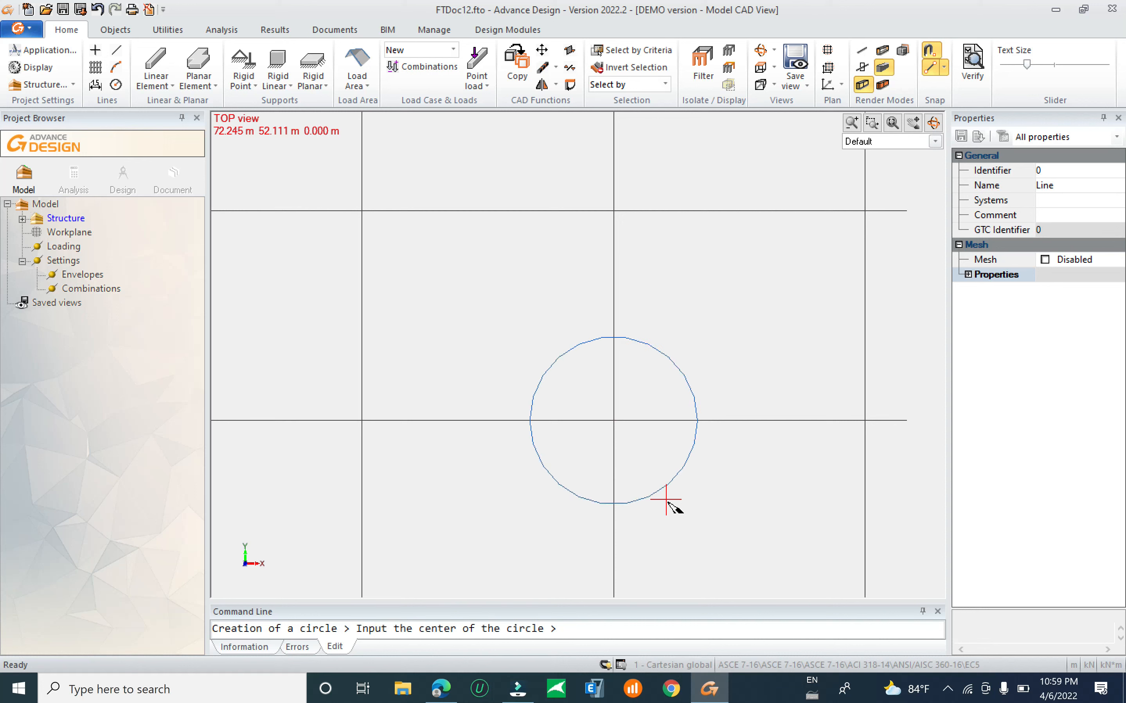
pyautogui.scroll(5, 748, 452)
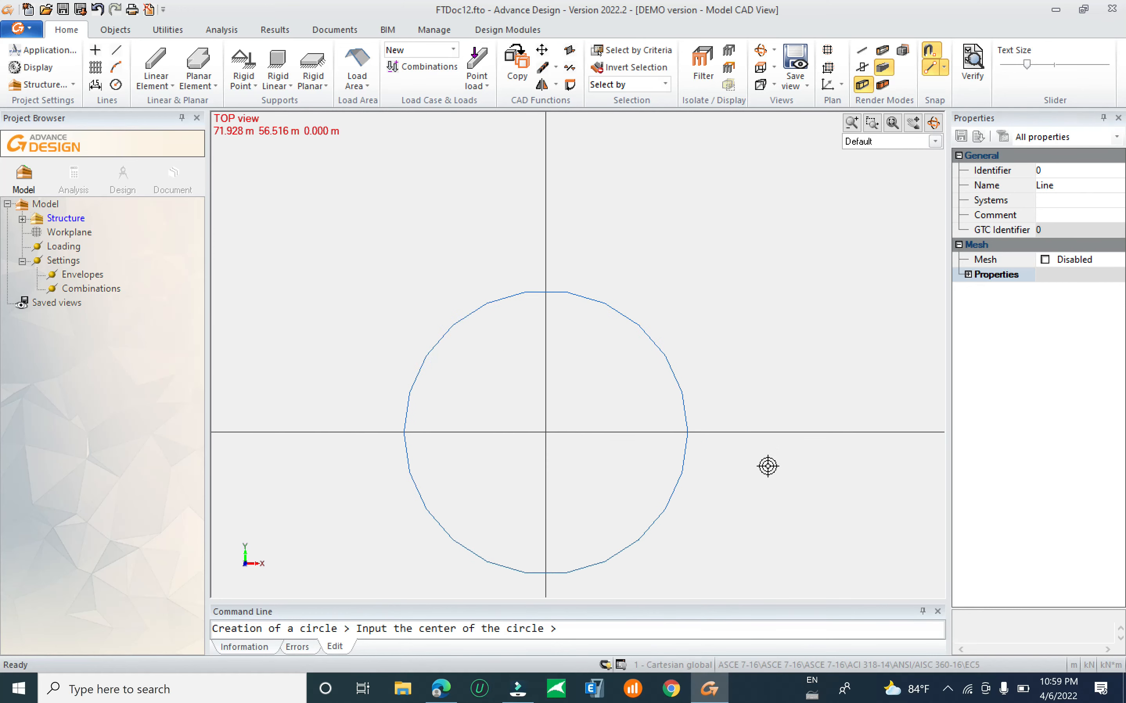
pyautogui.scroll(3, 704, 363)
pyautogui.press('Escape')
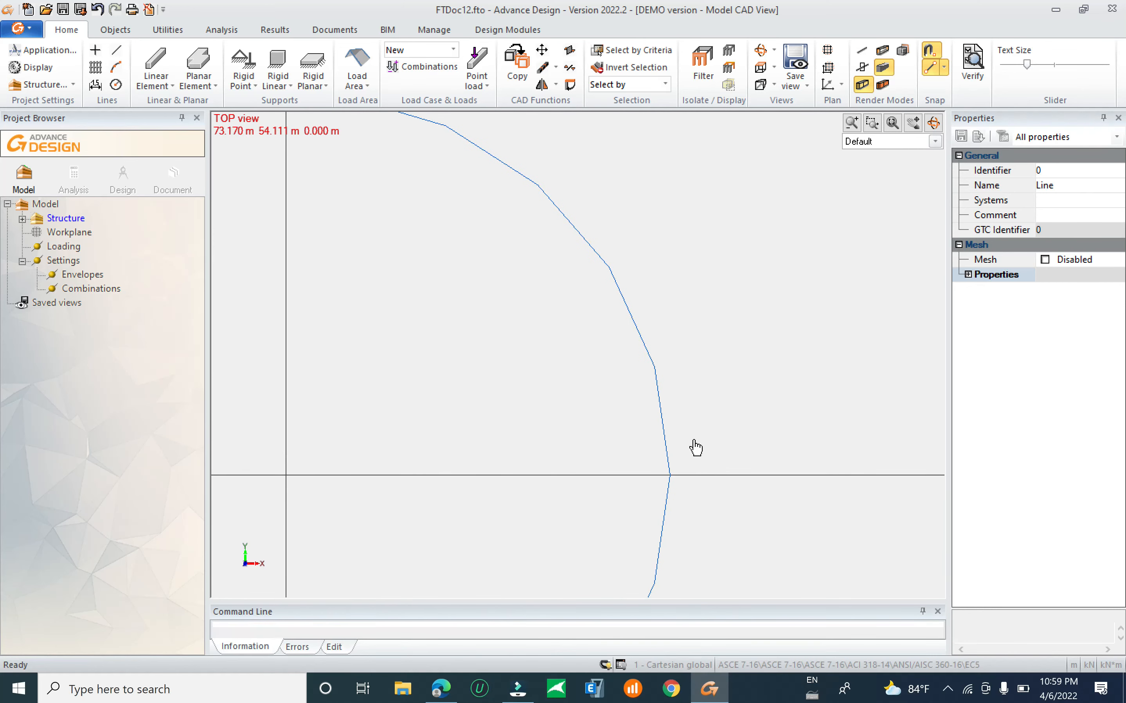
# Select the circle, examine its straight segments and vertices, and deselect it.
pyautogui.click(661, 412)
pyautogui.scroll(-2, 592, 246)
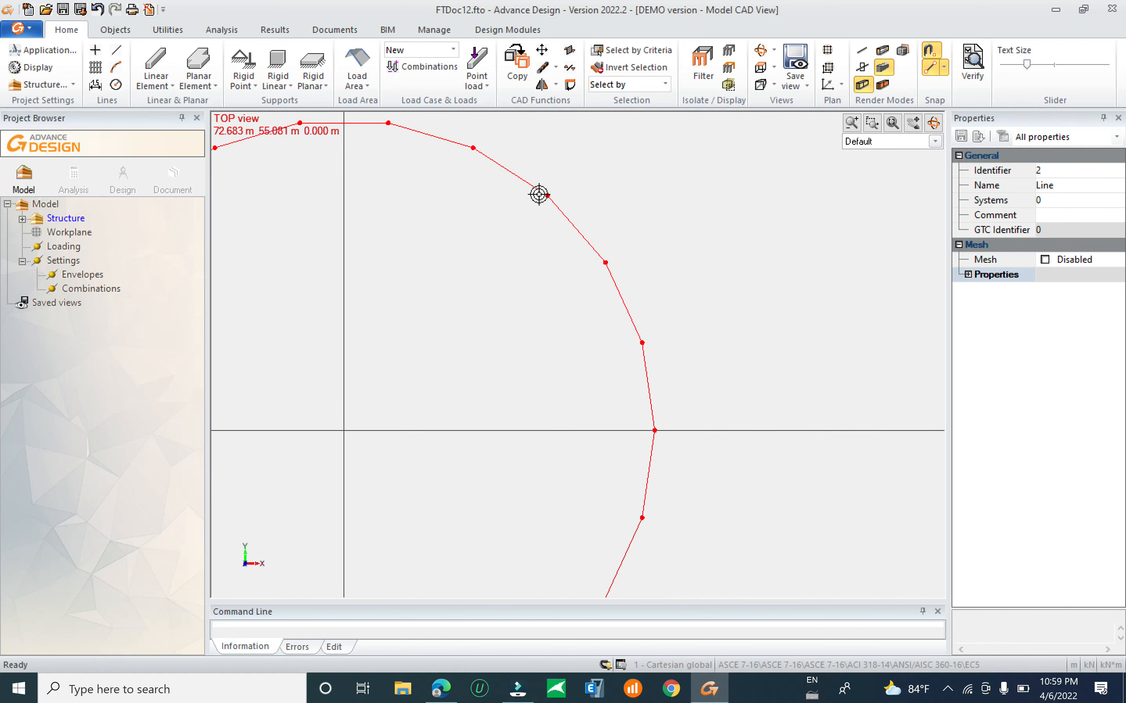
pyautogui.scroll(-3, 585, 281)
pyautogui.click(644, 301)
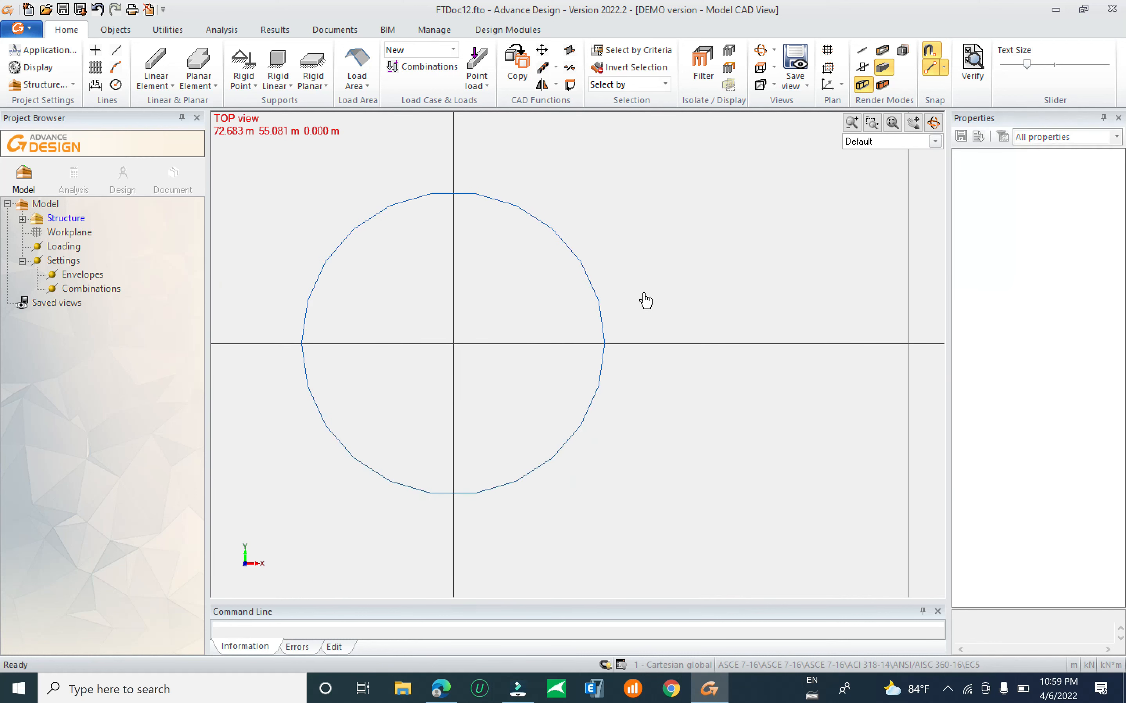
pyautogui.click(595, 288)
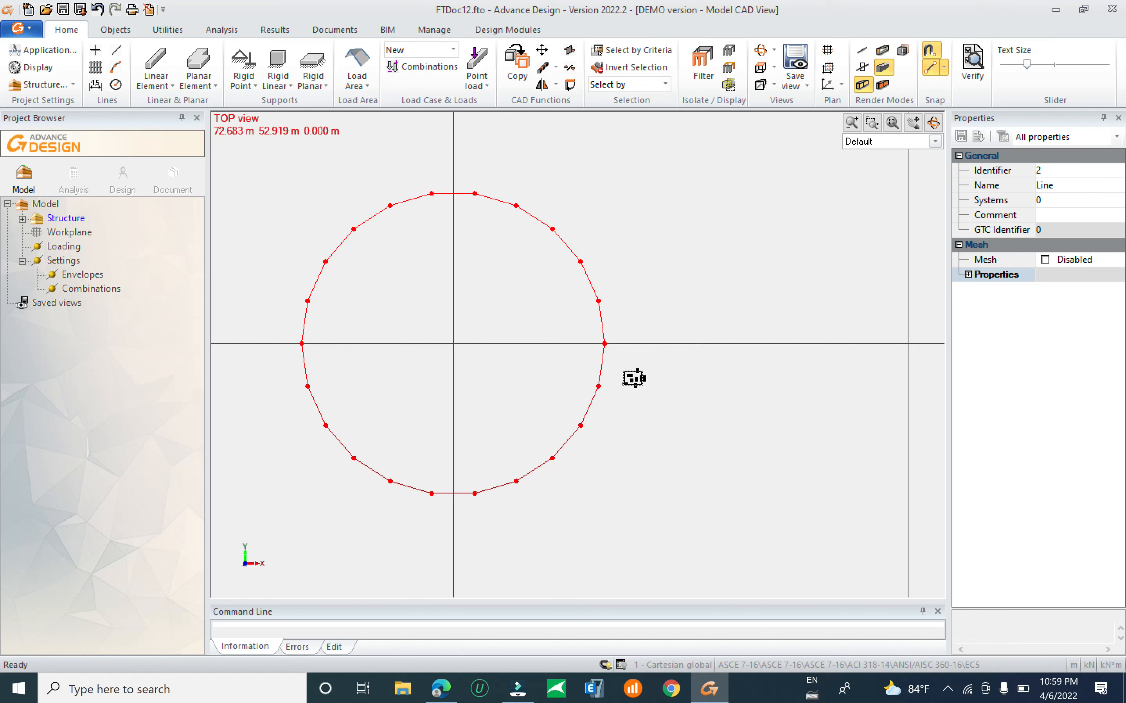
pyautogui.press('Escape')
pyautogui.scroll(-10, 512, 359)
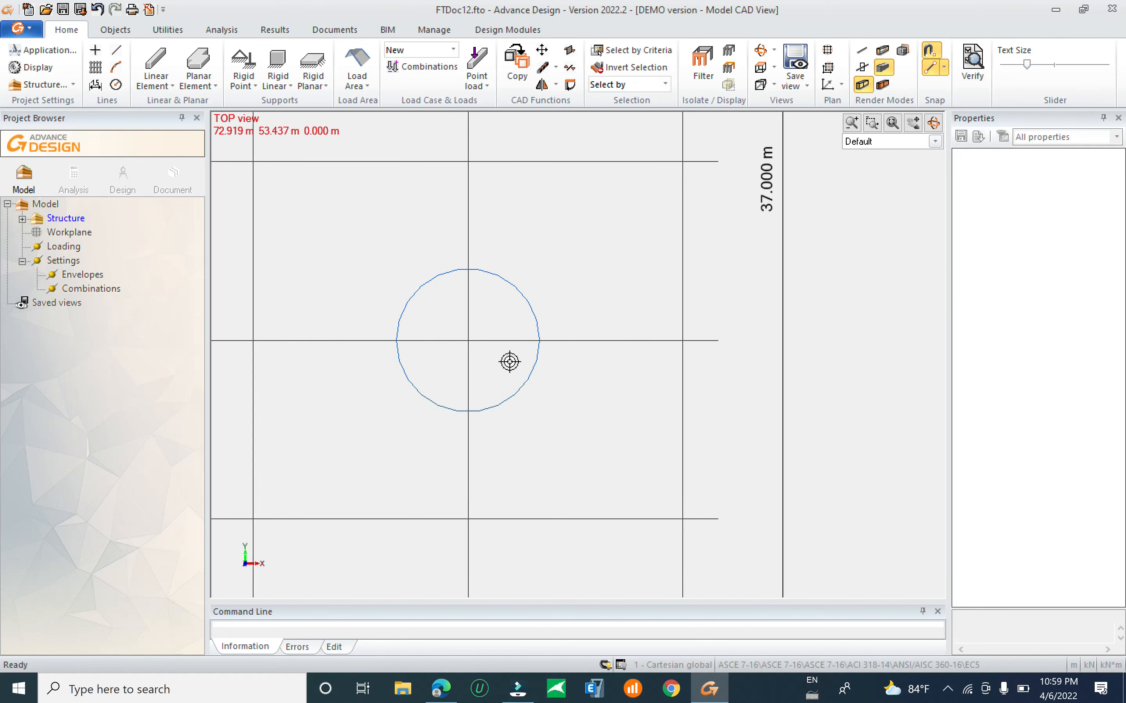
pyautogui.scroll(-1, 571, 380)
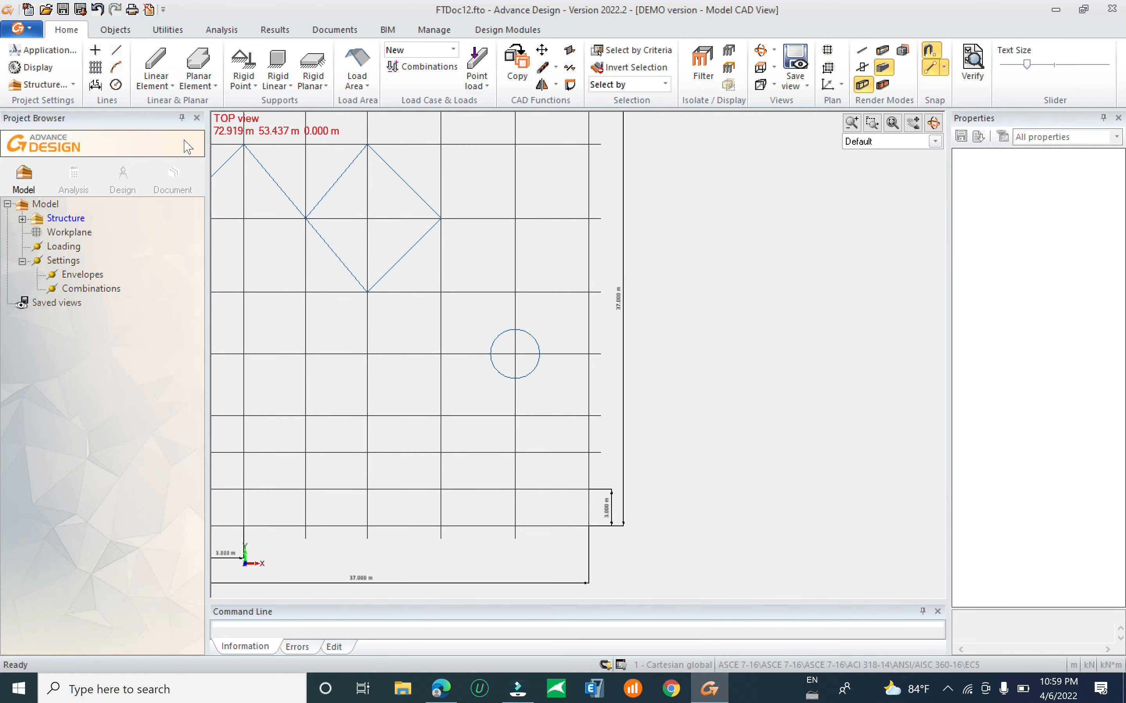
# Draw an arc centred on a grid intersection, starting 6 m along the axis at 65, 49, 0 m, with the default number of sides.
pyautogui.click(117, 68)
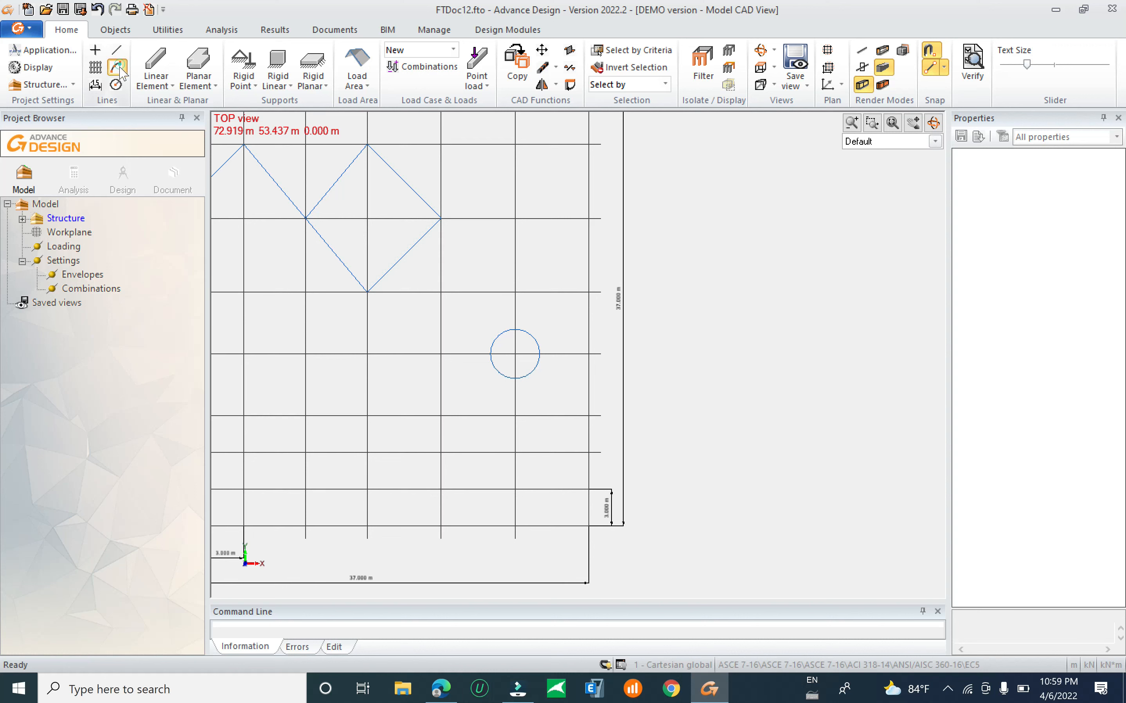
pyautogui.click(373, 421)
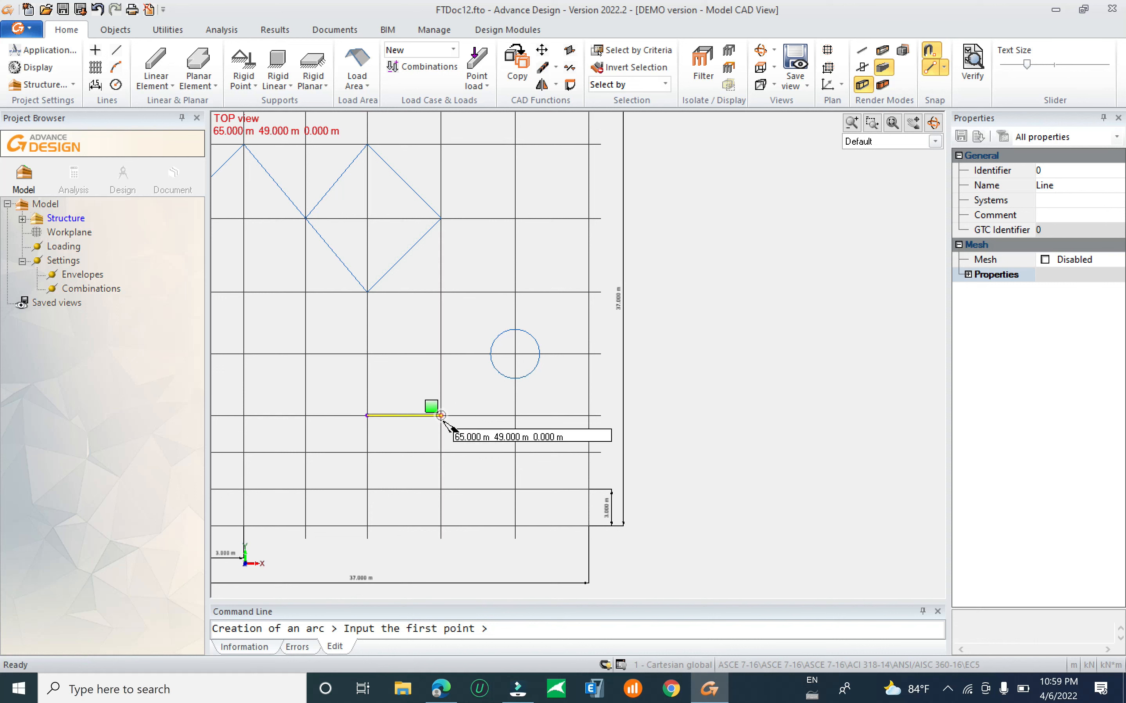
pyautogui.click(441, 416)
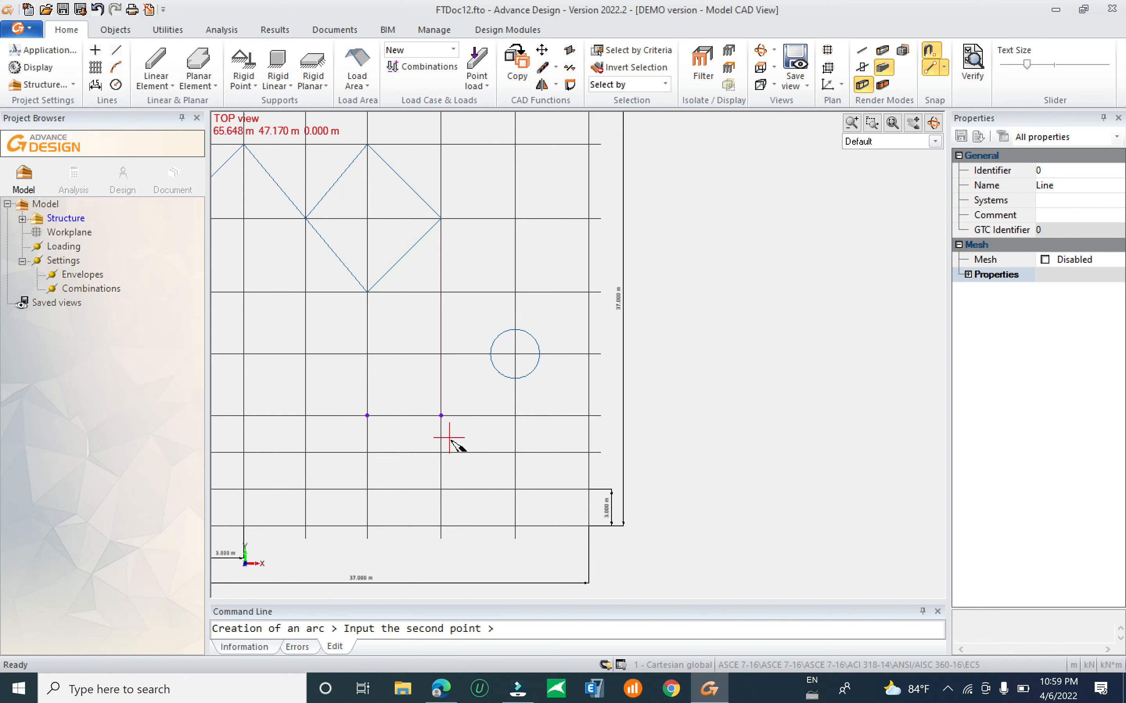
pyautogui.scroll(1, 434, 402)
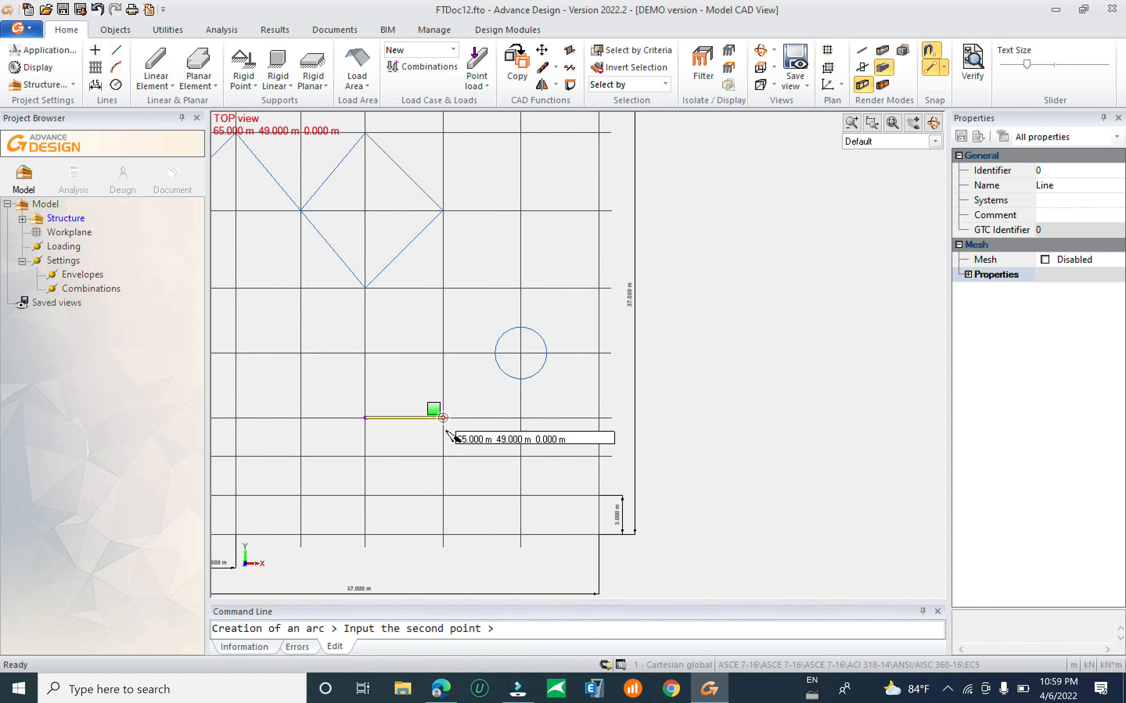
pyautogui.click(403, 457)
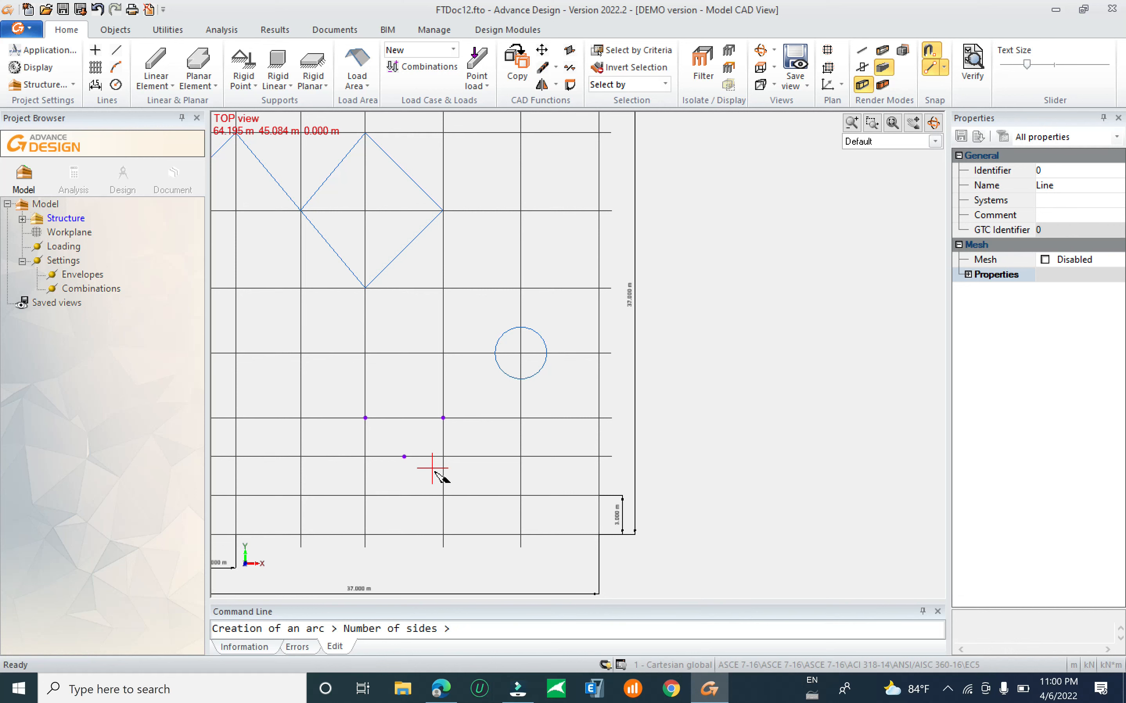
pyautogui.press('Return')
pyautogui.scroll(6, 440, 463)
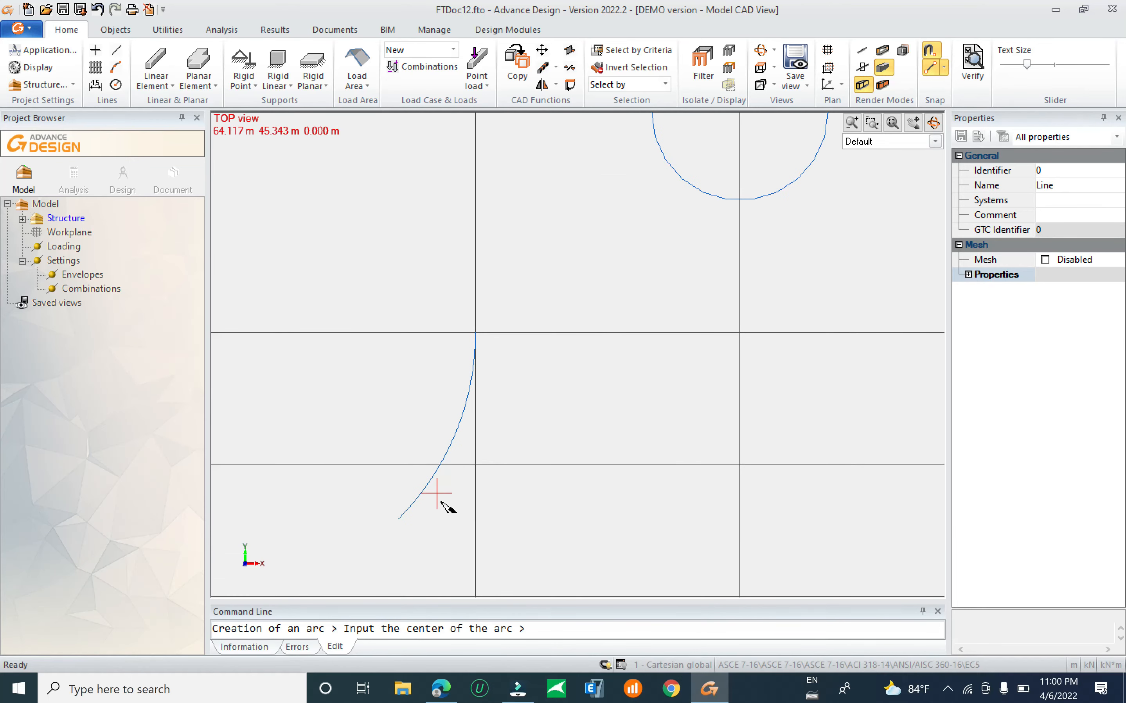
pyautogui.scroll(-2, 327, 425)
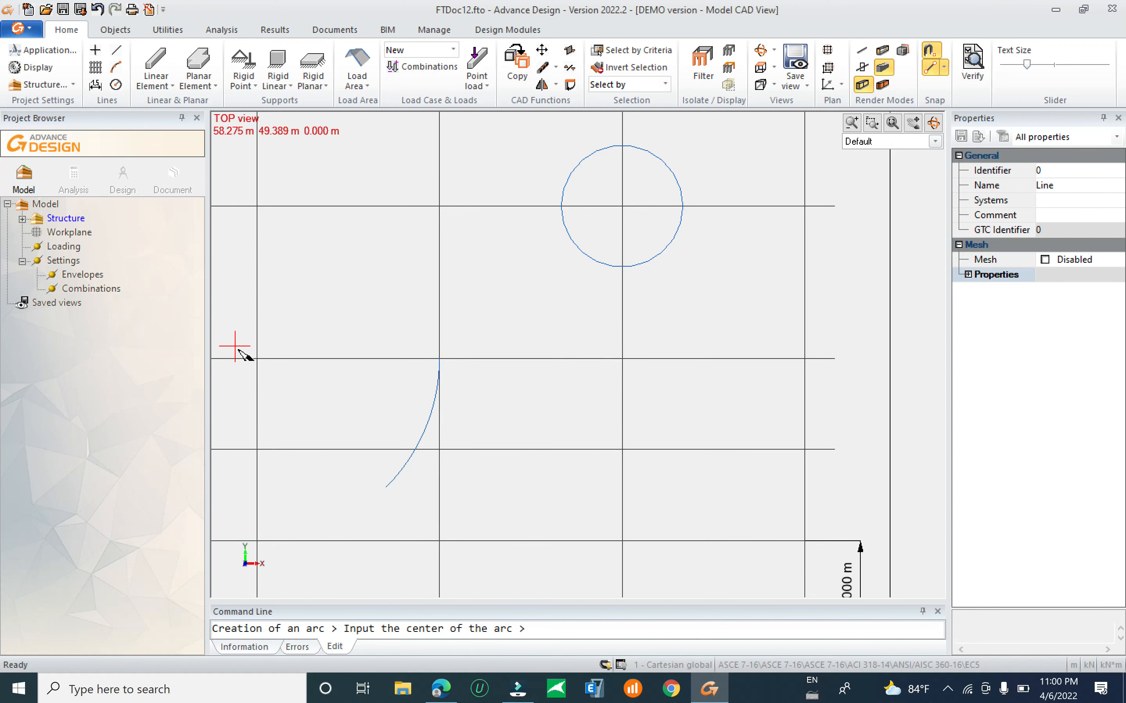
pyautogui.click(120, 73)
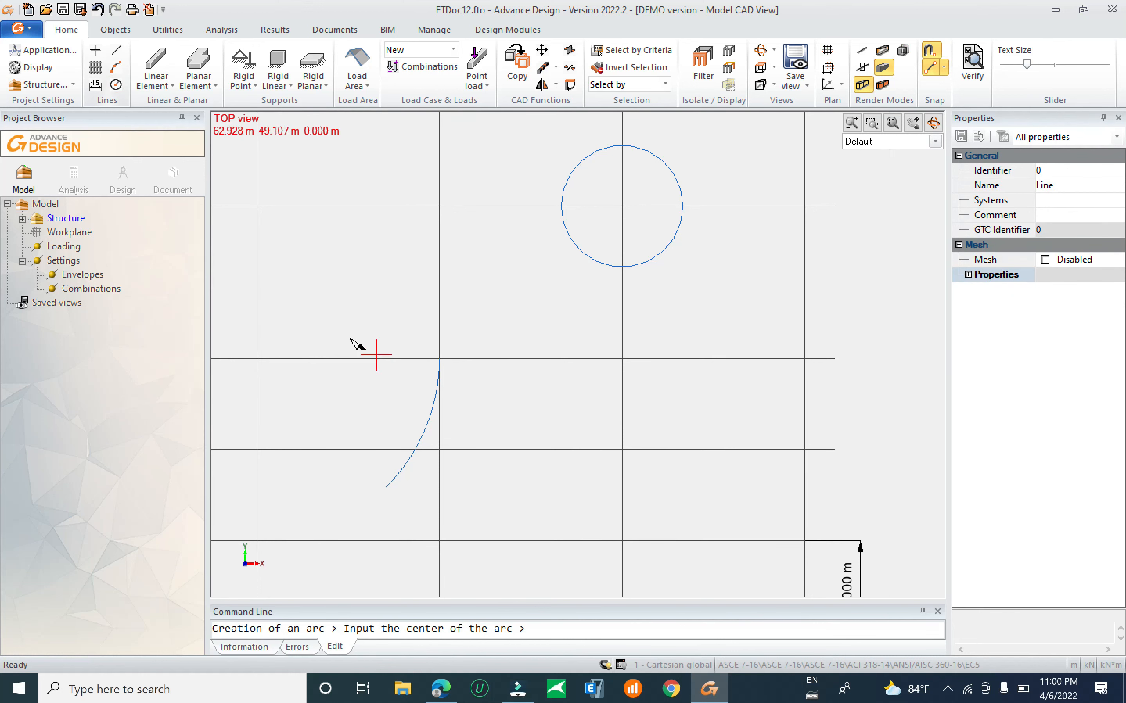
pyautogui.press('Escape')
pyautogui.scroll(-4, 309, 281)
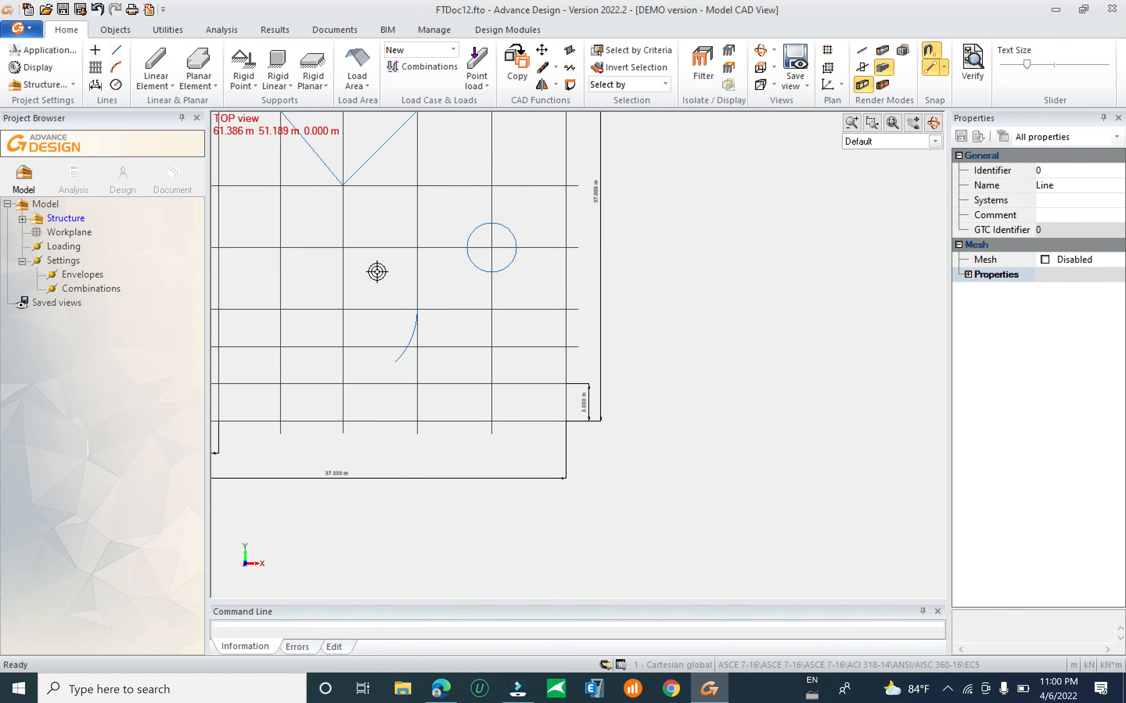
# Draw a linear element from axis 3 at the second vertical grid line to axis 4 at the fourth vertical line.
pyautogui.click(162, 85)
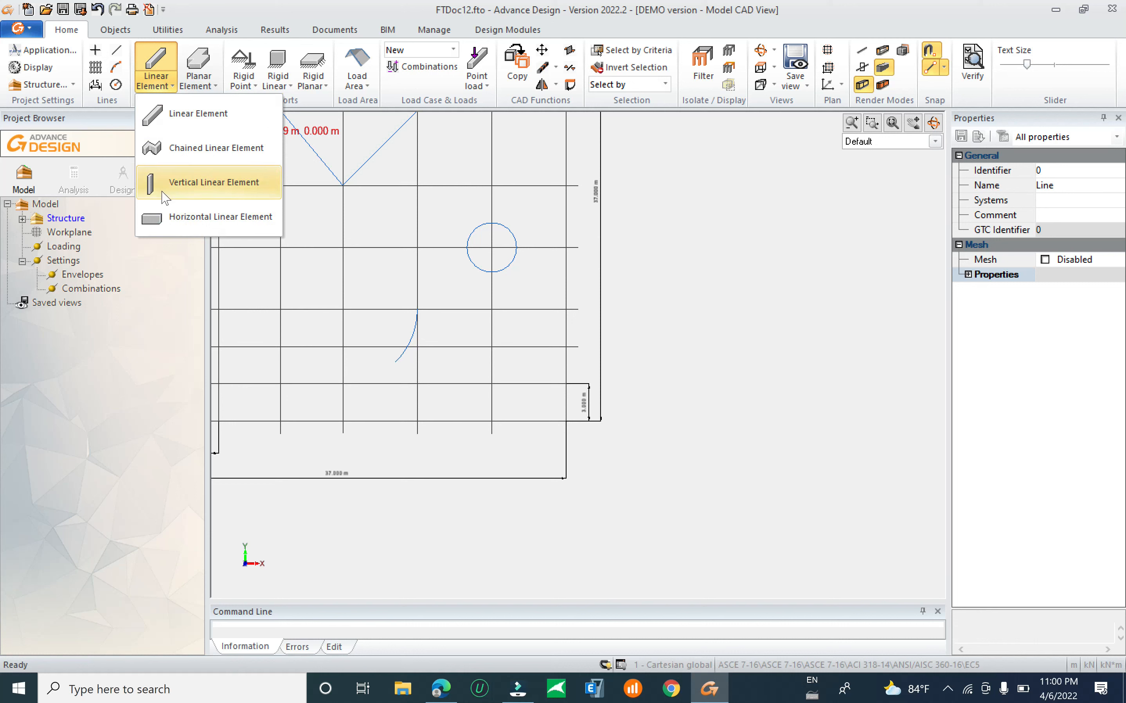
pyautogui.click(226, 116)
pyautogui.moveTo(407, 321); pyautogui.dragTo(630, 349, button='middle')
pyautogui.click(367, 373)
pyautogui.click(441, 336)
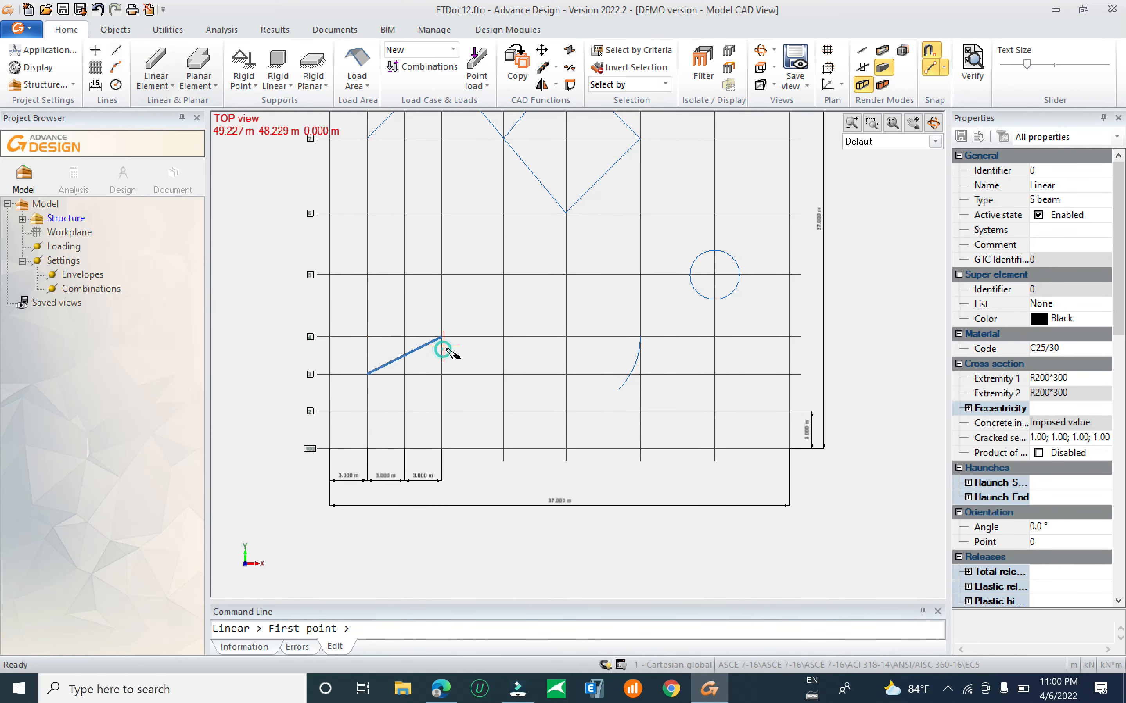
# Draw three more linear elements between grid intersections, running from axis 5 to 4, axis 2 to 3, and axis 100 to 3.
pyautogui.click(403, 275)
pyautogui.click(501, 336)
pyautogui.click(441, 411)
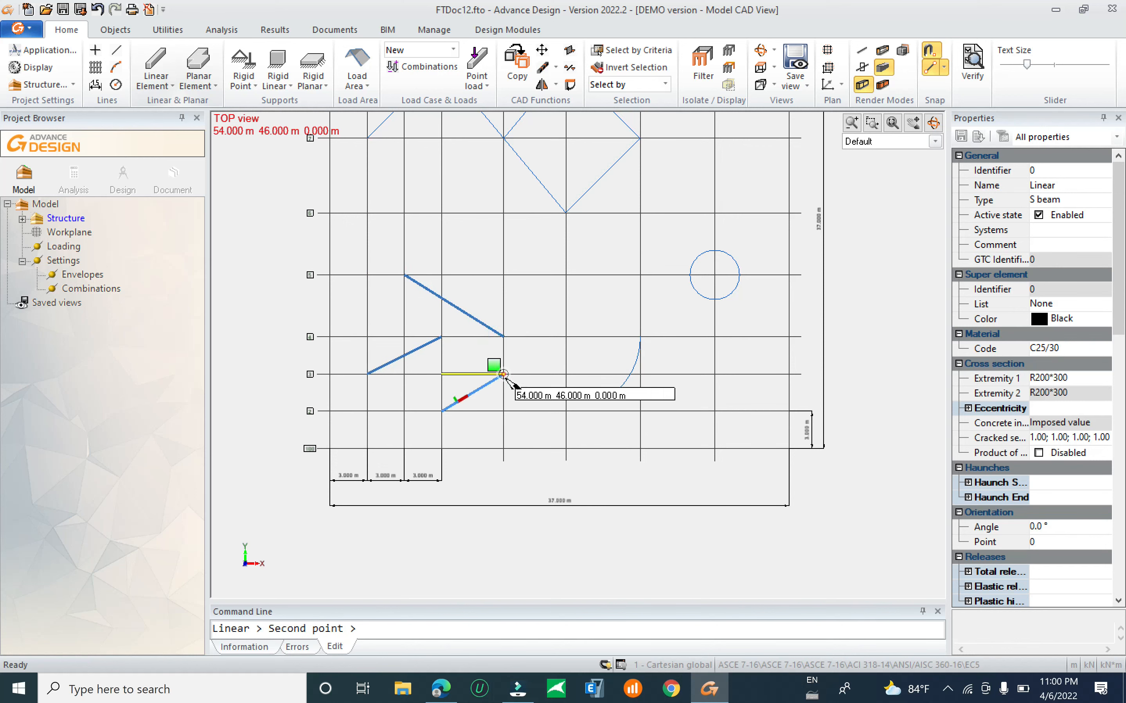
pyautogui.click(503, 374)
pyautogui.click(503, 448)
pyautogui.click(566, 375)
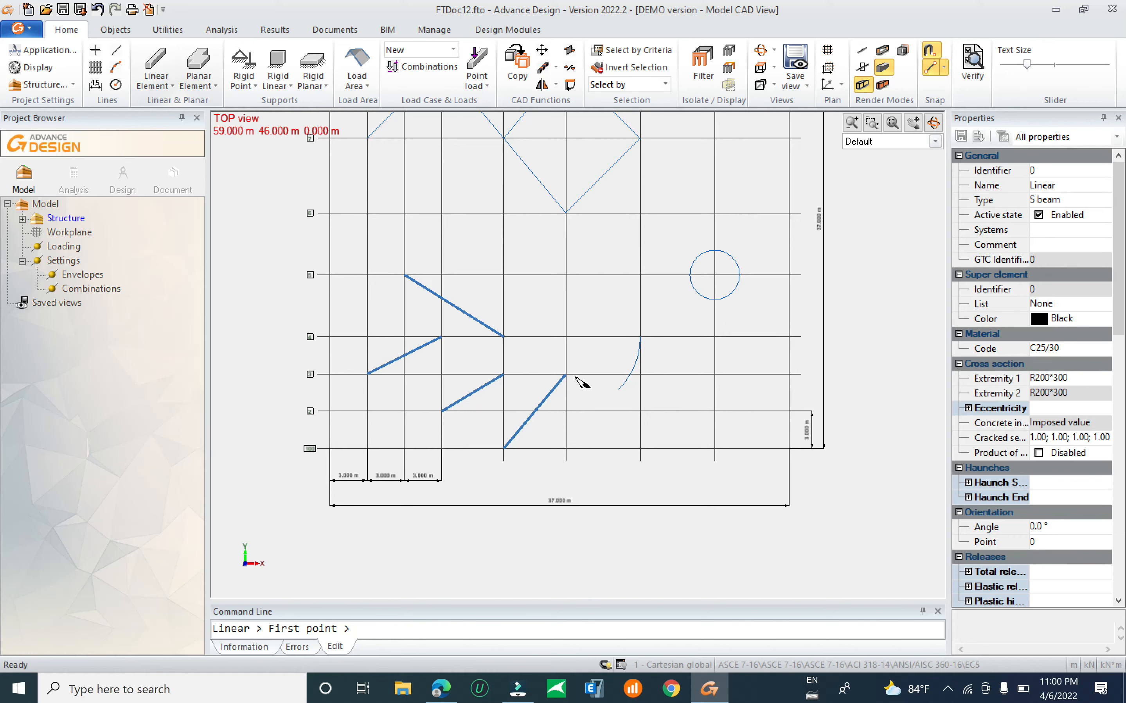
pyautogui.scroll(4, 510, 357)
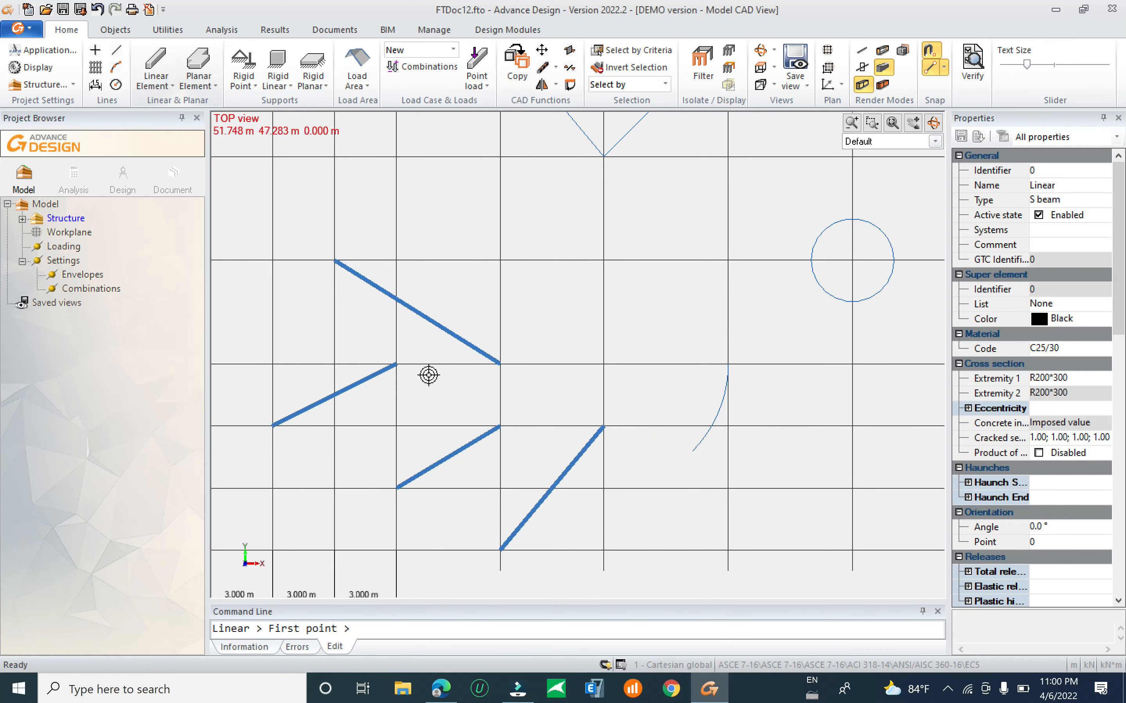
pyautogui.press('Escape')
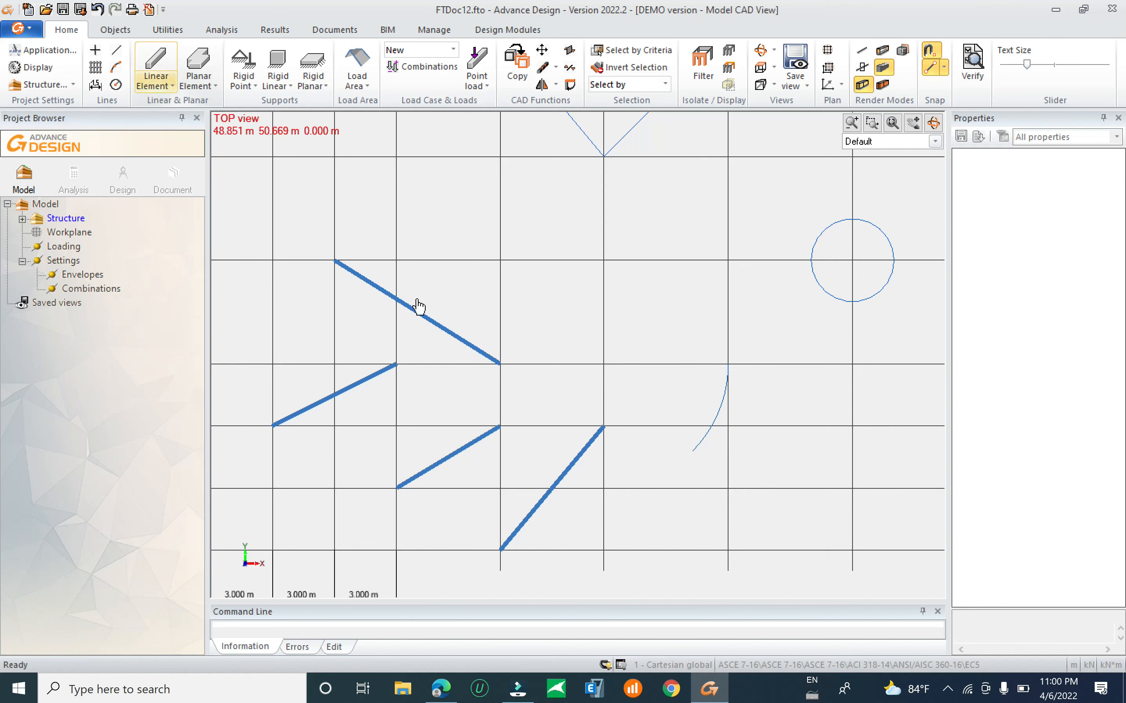
# Select the linear element between axes 5 and 4, inspect its properties, and deselect it.
pyautogui.click(444, 341)
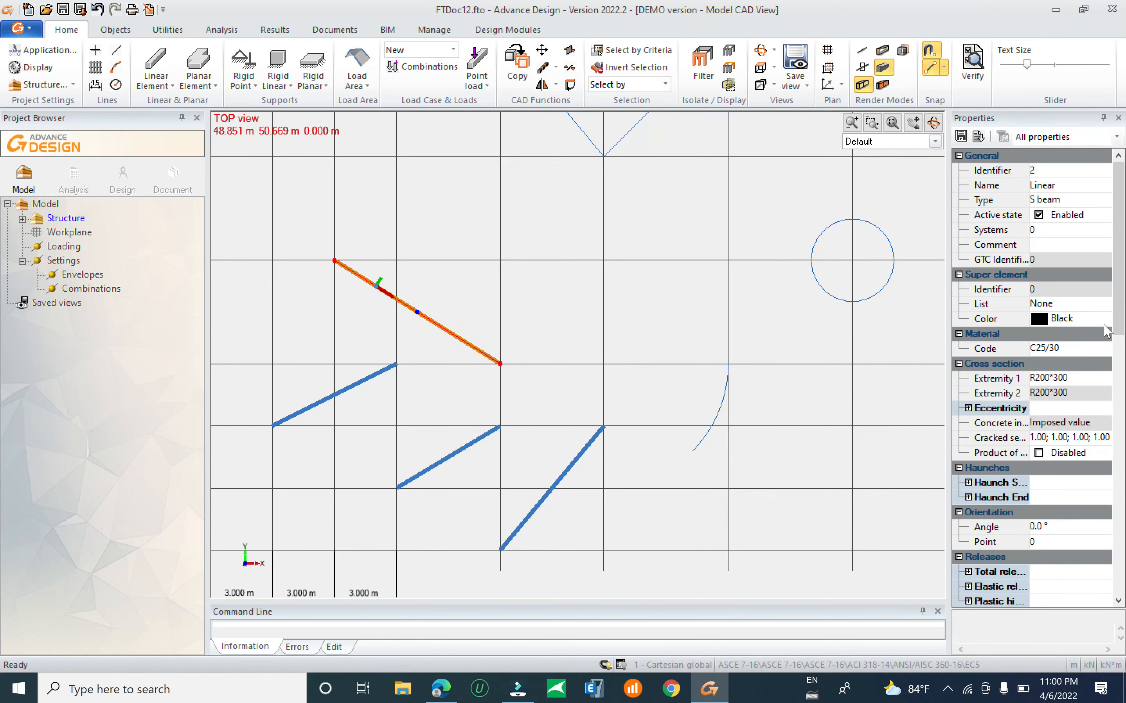
pyautogui.click(661, 299)
pyautogui.scroll(-5, 479, 333)
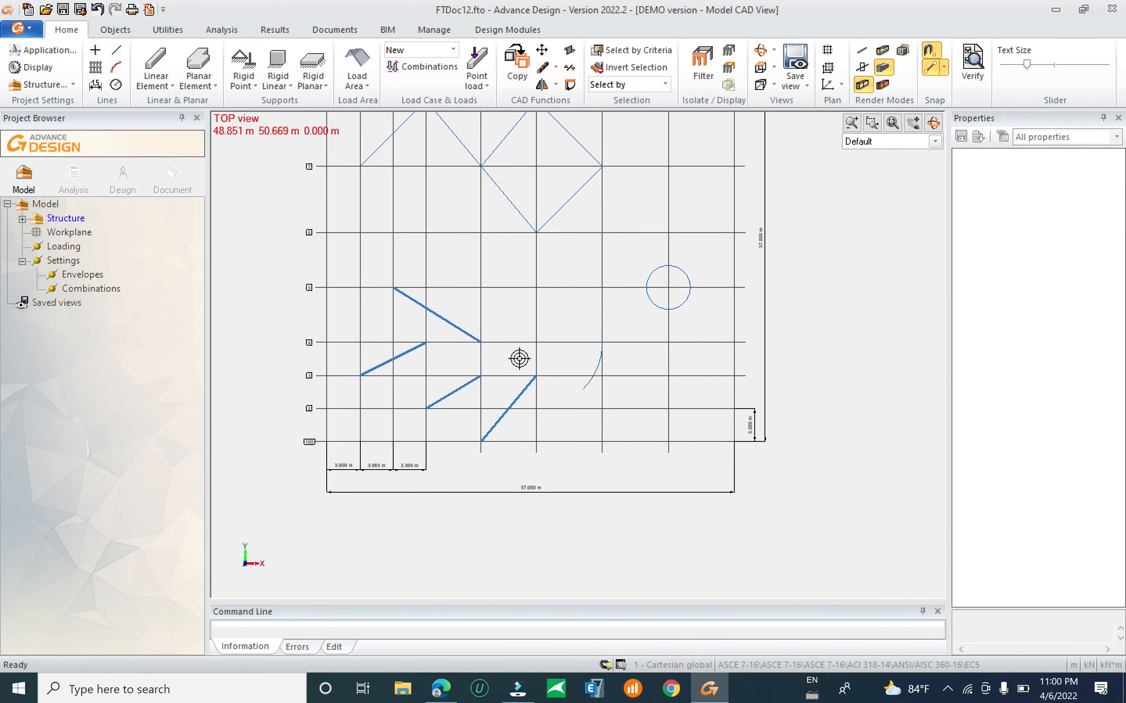
pyautogui.scroll(2, 443, 322)
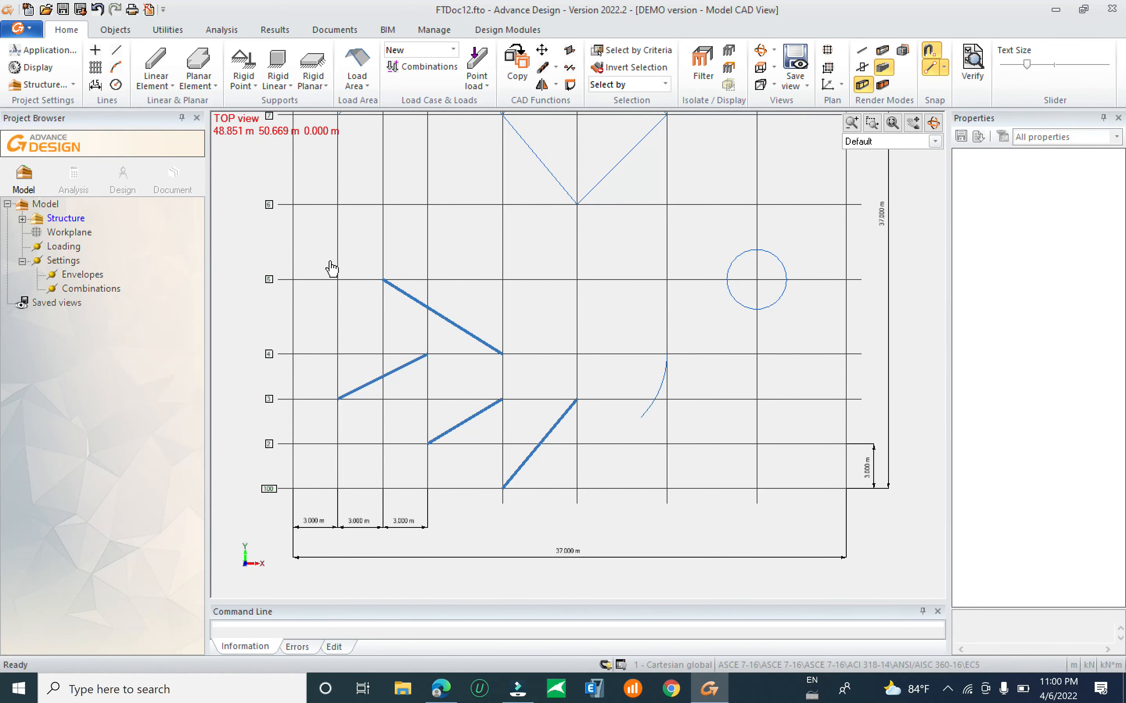
# Delete the four linear elements drawn between axes 5 and 100 on the grid.
pyautogui.moveTo(316, 253); pyautogui.dragTo(572, 497)
pyautogui.press('Delete')
# Show the workplane, switch to the front view, and align the workplane with that view.
pyautogui.scroll(-3, 468, 433)
pyautogui.scroll(-2, 530, 315)
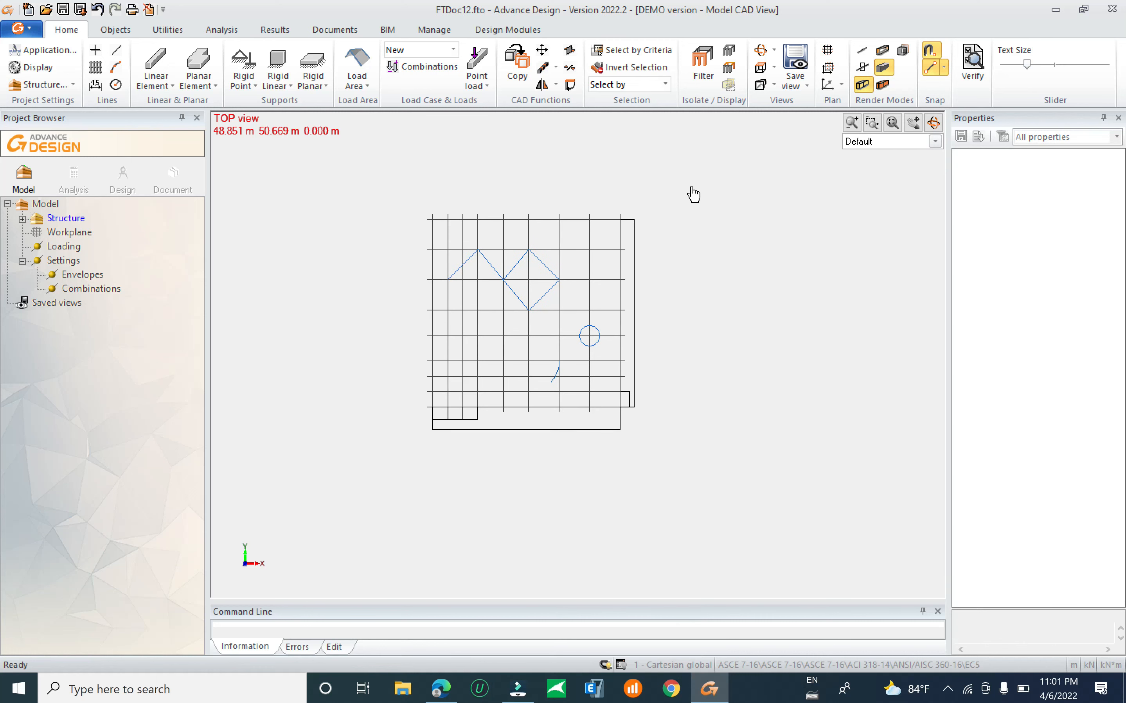
pyautogui.click(70, 232)
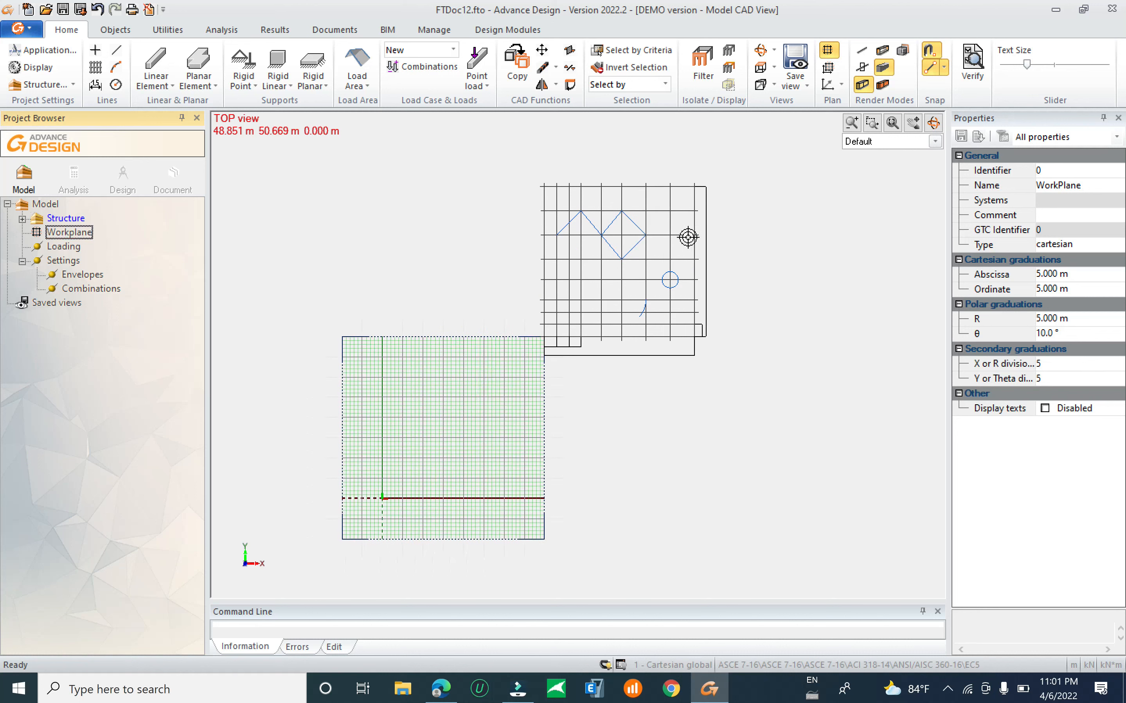
pyautogui.click(773, 68)
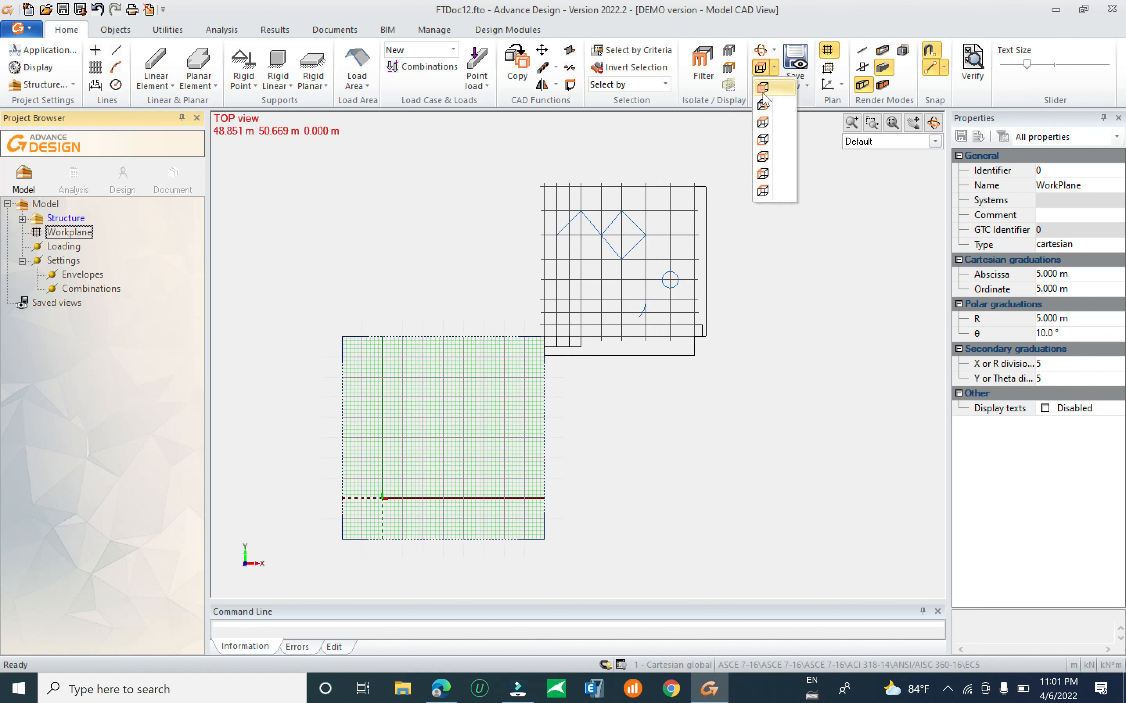
pyautogui.click(763, 93)
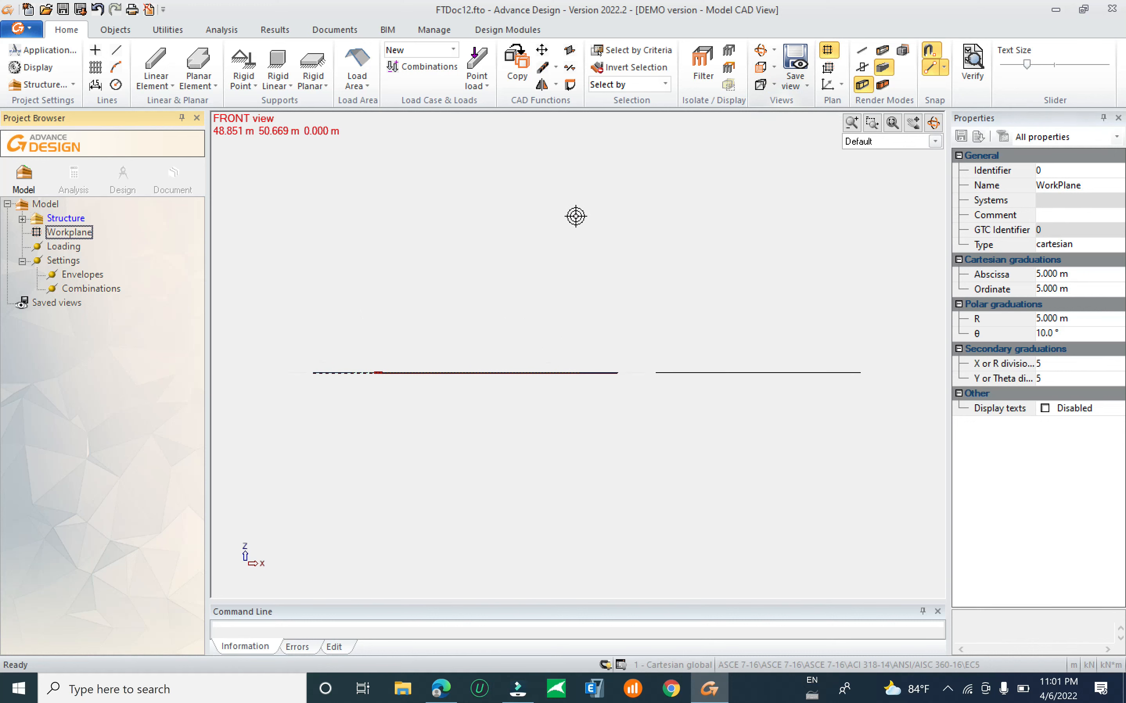
pyautogui.click(831, 71)
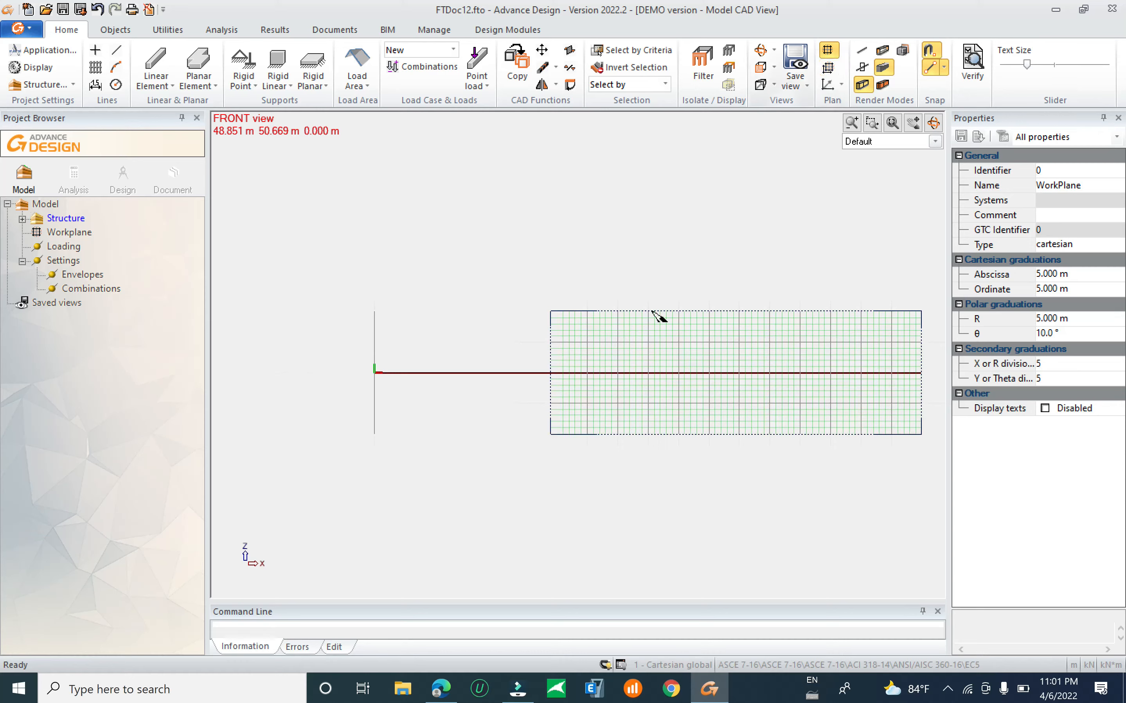
# Orbit the model to check the workplane's orientation against the grid, and return to the front view.
pyautogui.scroll(5, 473, 300)
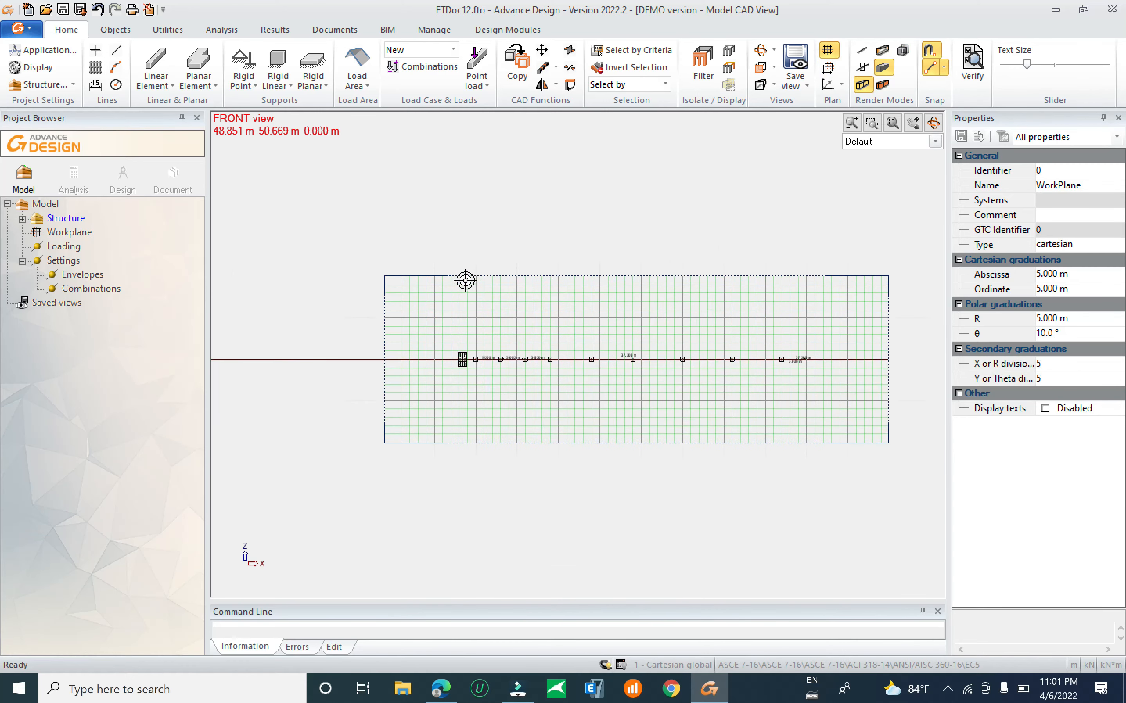
pyautogui.scroll(-6, 478, 344)
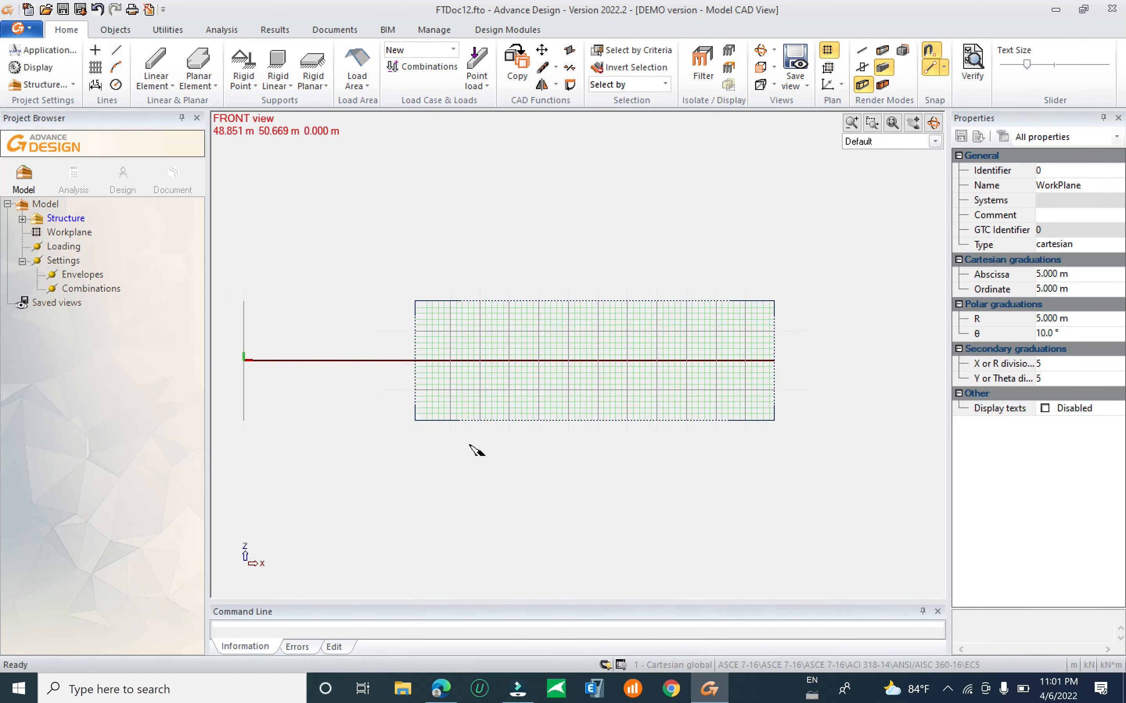
pyautogui.keyDown('shift'); pyautogui.moveTo(468, 413); pyautogui.dragTo(546, 507, button='middle'); pyautogui.keyUp('shift')
pyautogui.scroll(3, 572, 480)
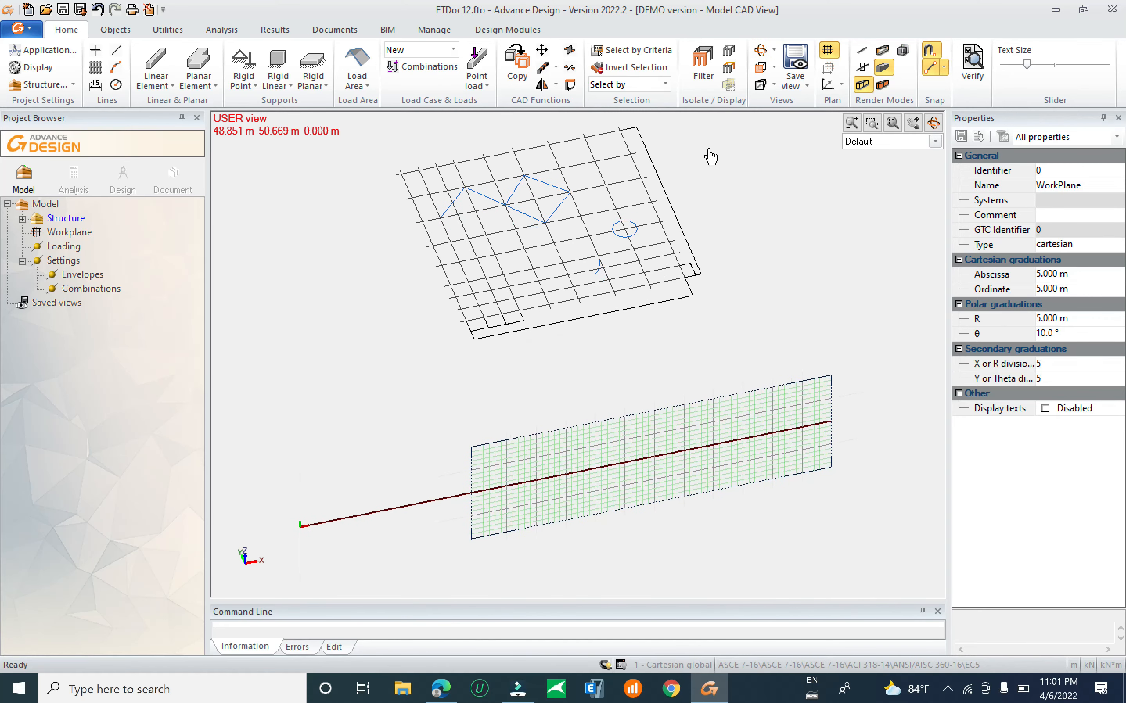
pyautogui.click(759, 68)
# Draw two vertical linear elements as columns, each 3 m high from the base line, at 29 m and 34 m.
pyautogui.scroll(2, 377, 227)
pyautogui.scroll(2, 323, 180)
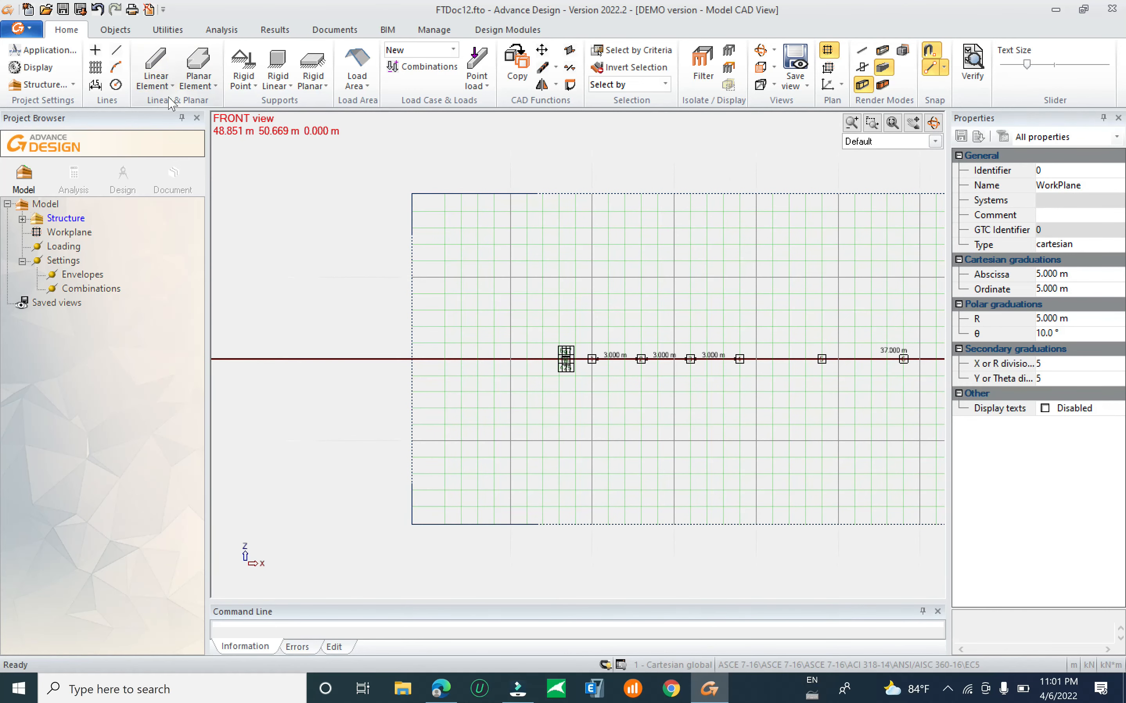
pyautogui.click(153, 54)
pyautogui.scroll(4, 461, 370)
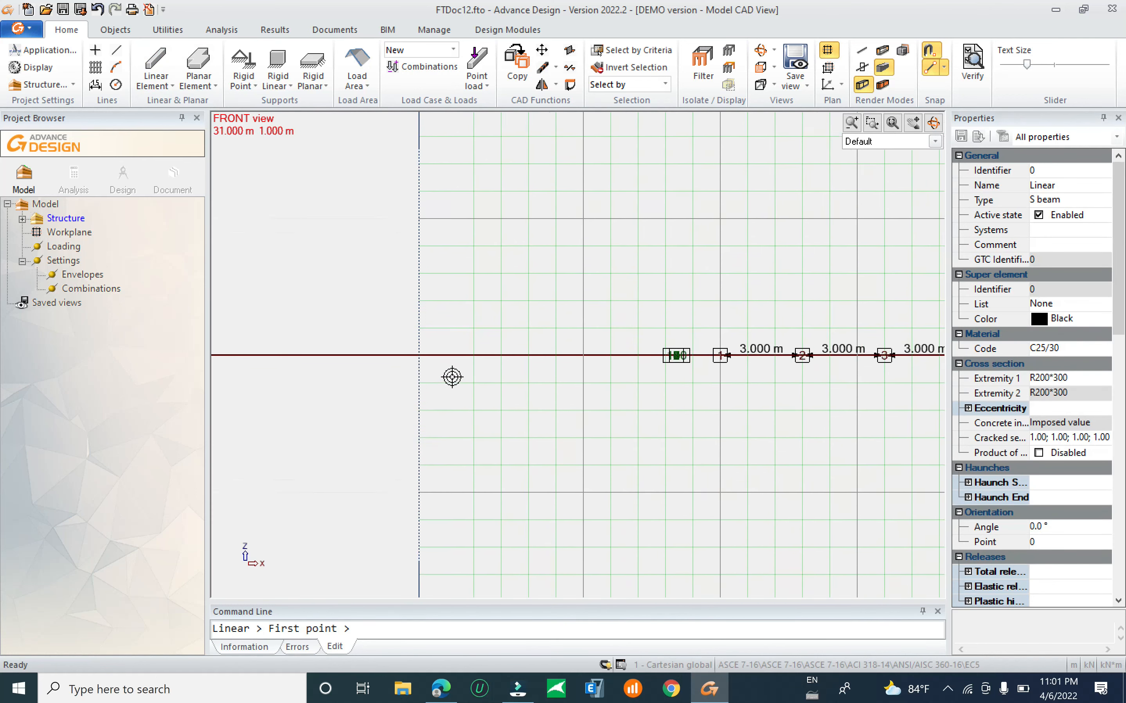
pyautogui.click(398, 359)
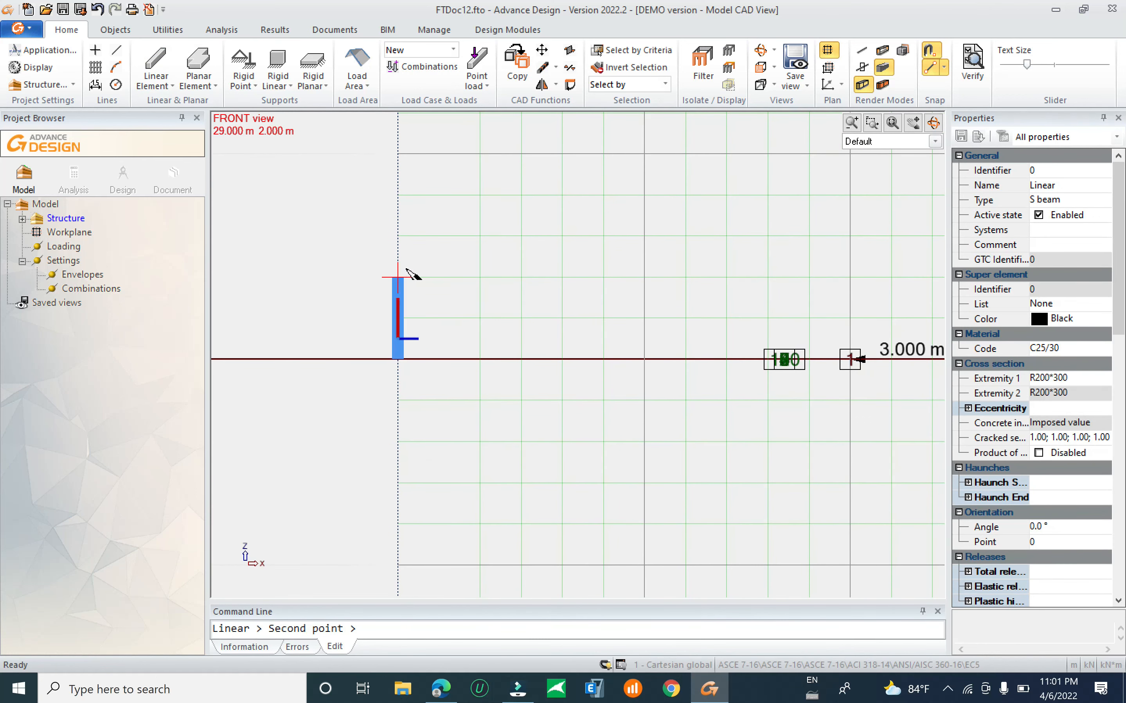
pyautogui.click(398, 237)
pyautogui.click(603, 359)
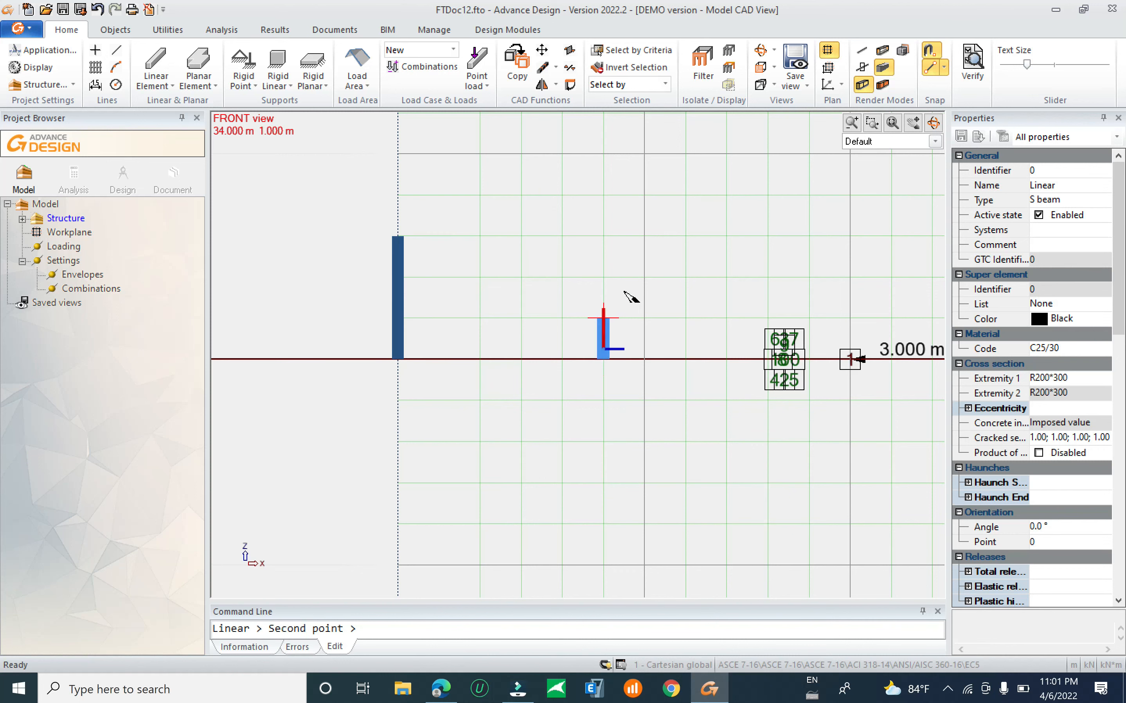
pyautogui.click(603, 237)
# Draw a 5 m horizontal linear element joining the tops of the two columns.
pyautogui.click(397, 237)
pyautogui.click(603, 237)
pyautogui.press('Escape')
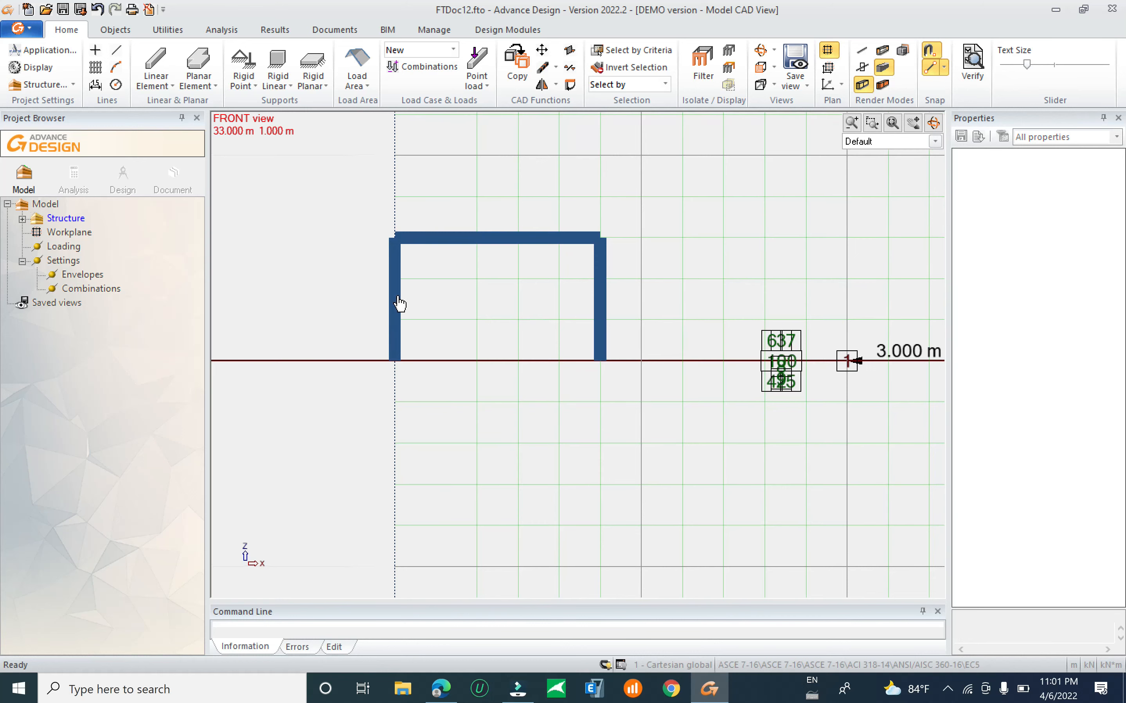
# Select both columns and examine their concrete design, beam and column calculation properties, widening the property list for readability.
pyautogui.click(395, 300)
pyautogui.click(600, 298)
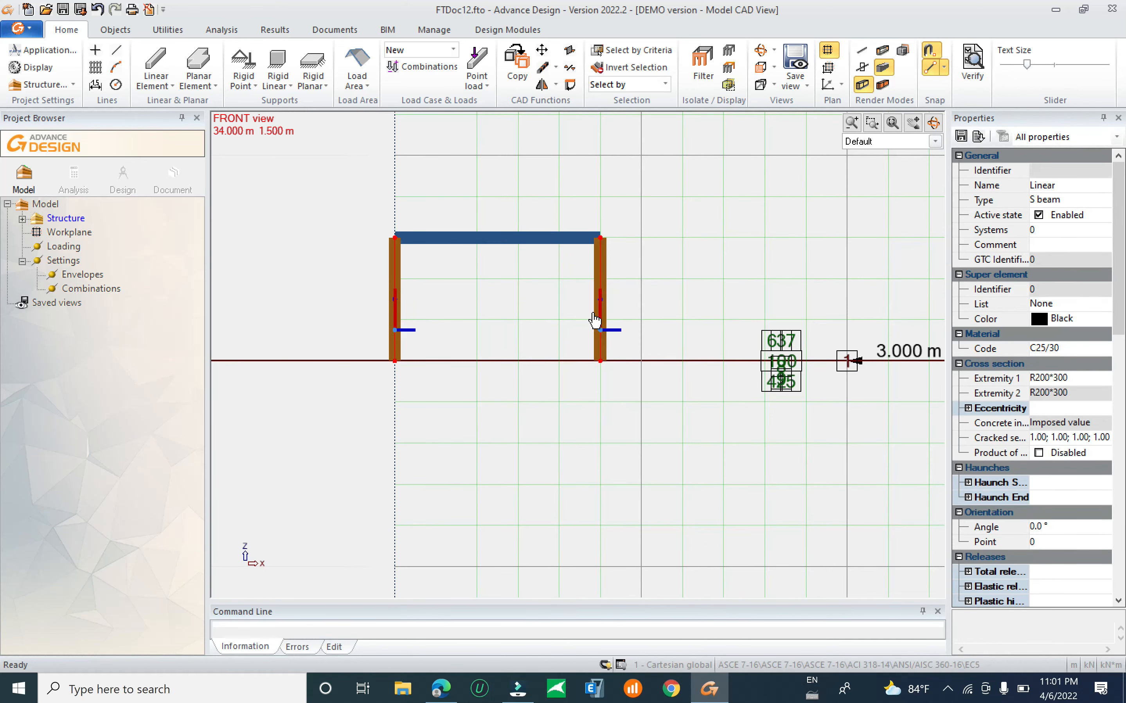
pyautogui.moveTo(1118, 270); pyautogui.dragTo(1120, 561)
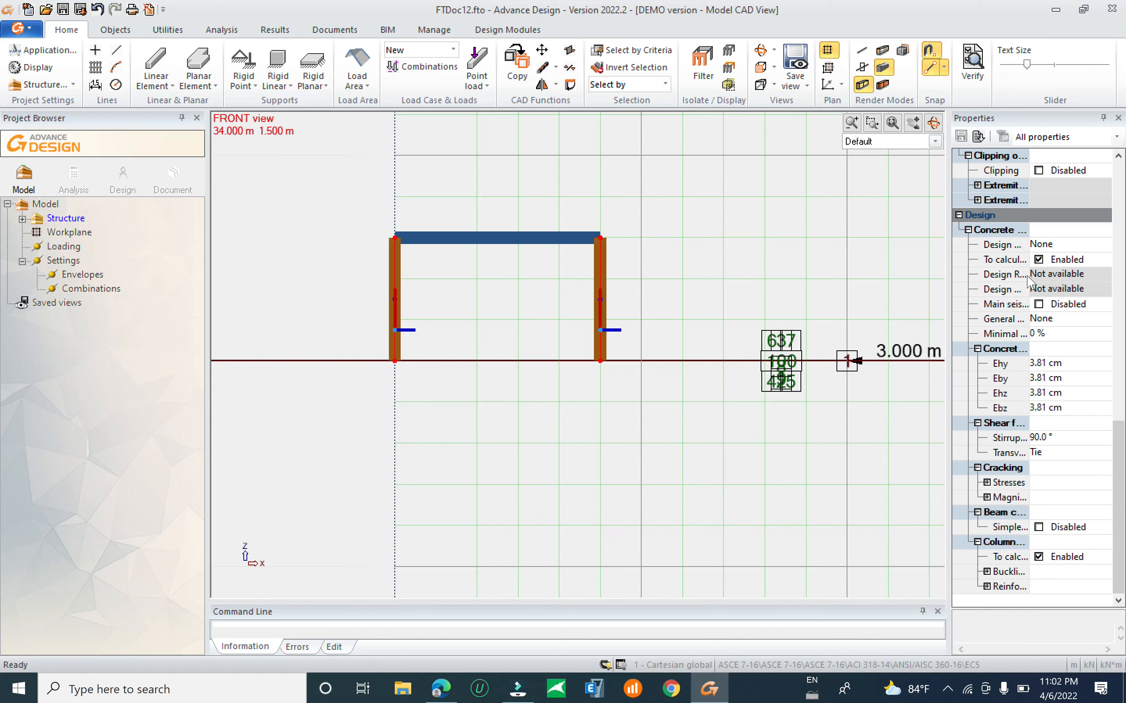
pyautogui.moveTo(947, 285); pyautogui.dragTo(907, 285)
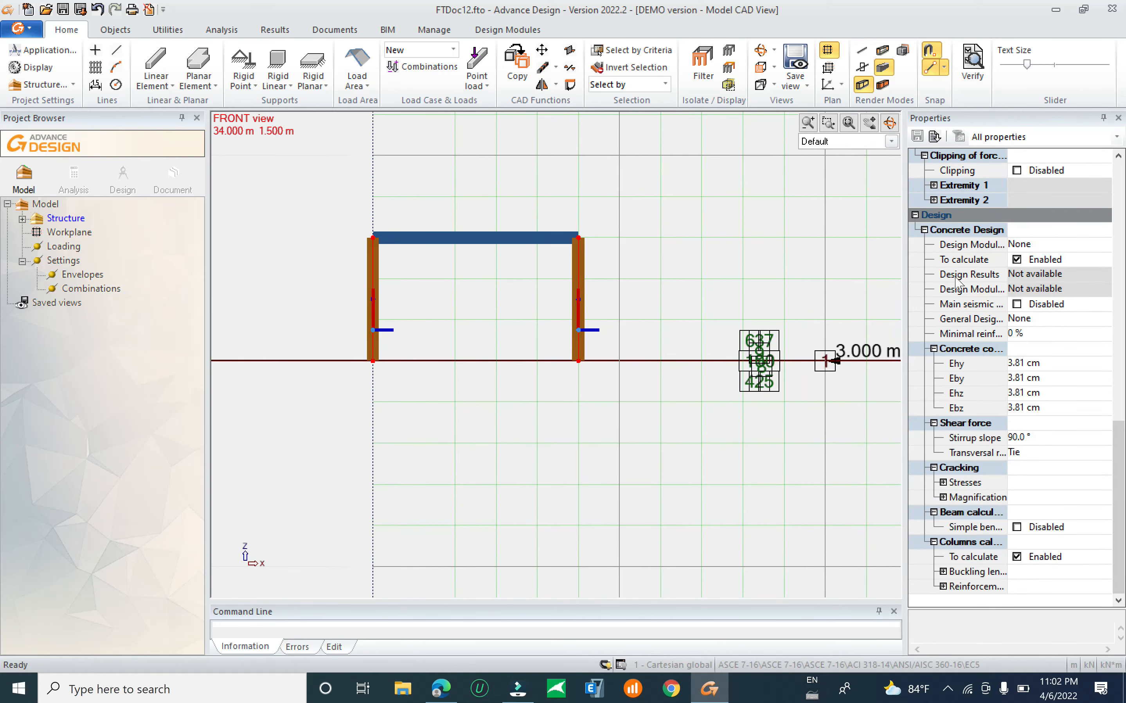
pyautogui.moveTo(1118, 467); pyautogui.dragTo(1119, 416)
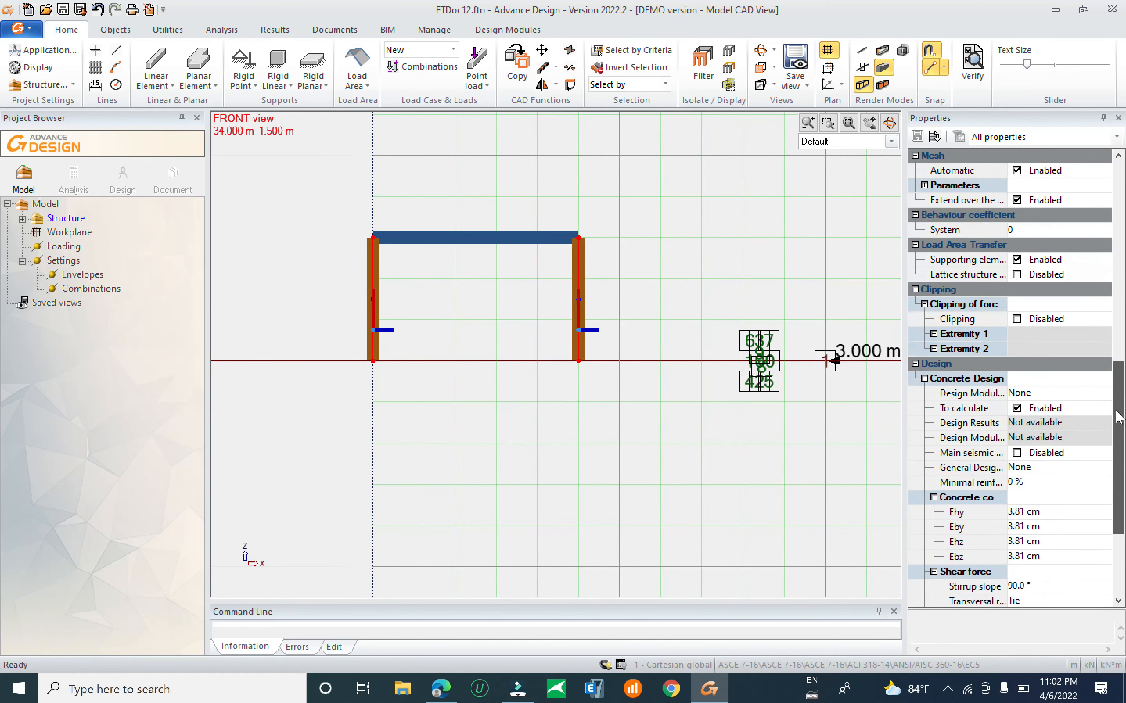
pyautogui.moveTo(1116, 414); pyautogui.dragTo(1115, 470)
pyautogui.press('Escape')
# Enable simple bending in the frame beam's beam calculation and exclude it from the columns calculation.
pyautogui.moveTo(452, 213); pyautogui.dragTo(402, 278)
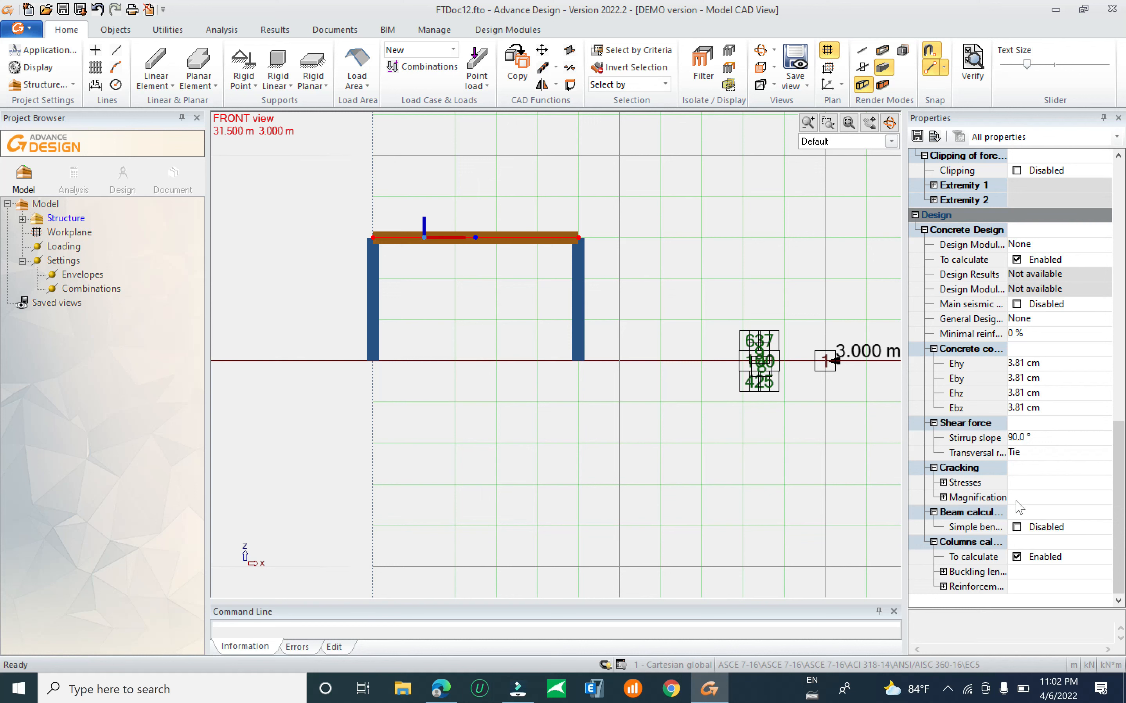
pyautogui.click(1017, 528)
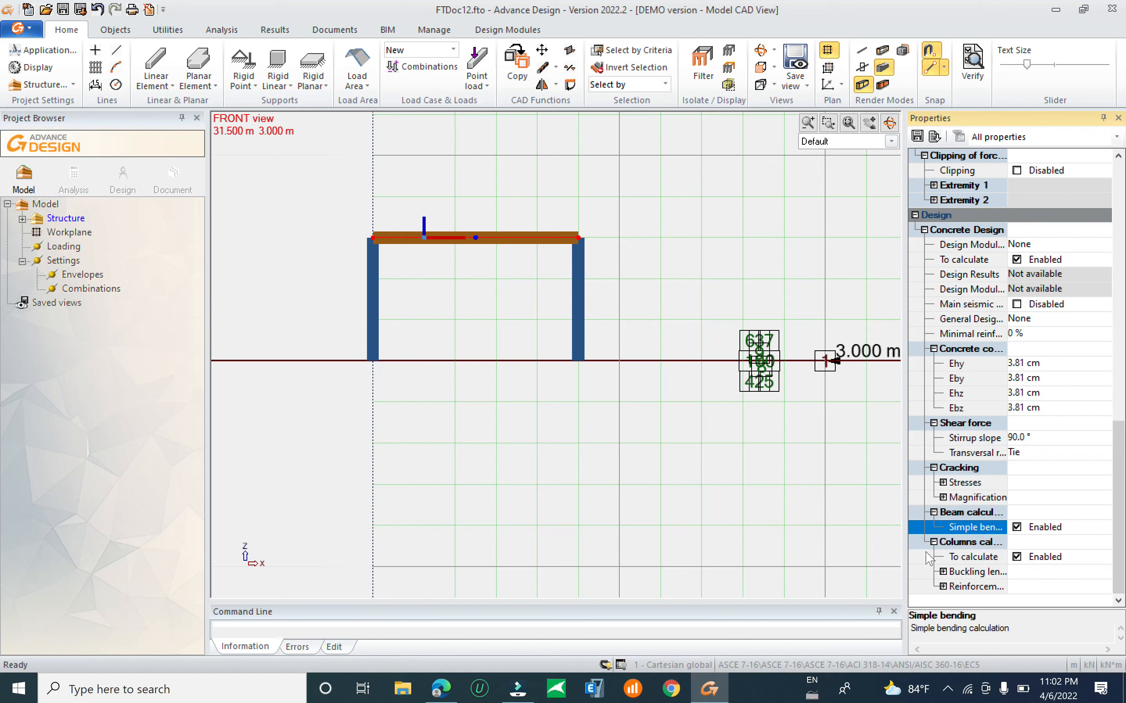
pyautogui.click(1017, 558)
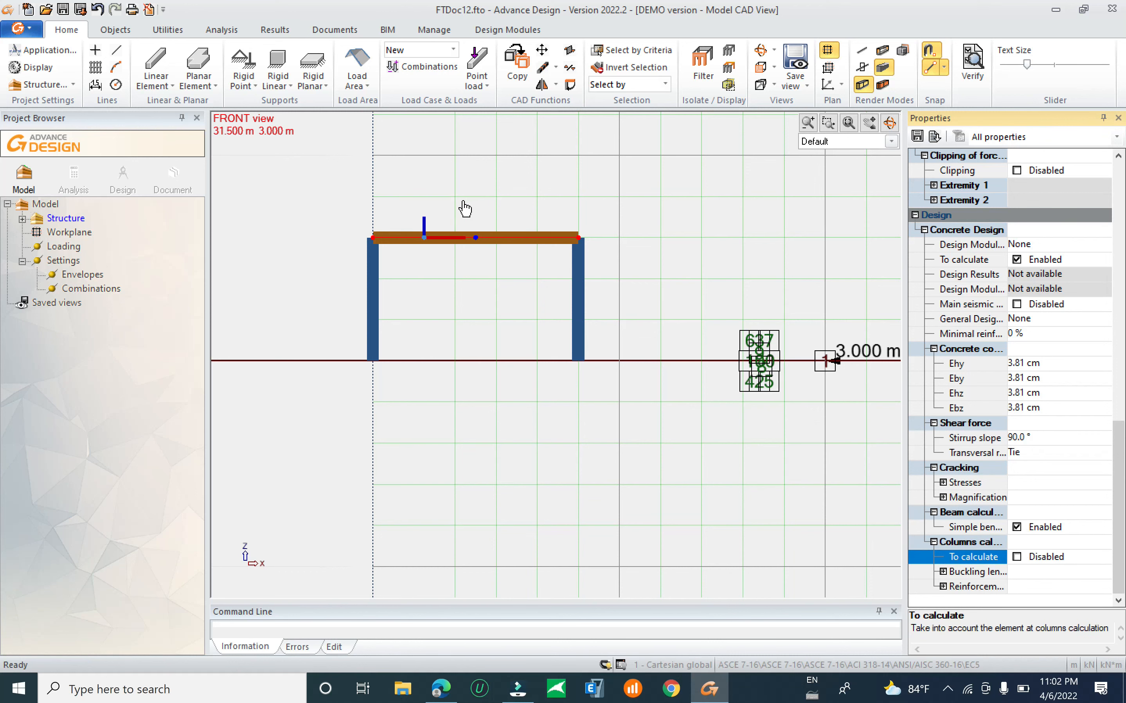
pyautogui.click(486, 221)
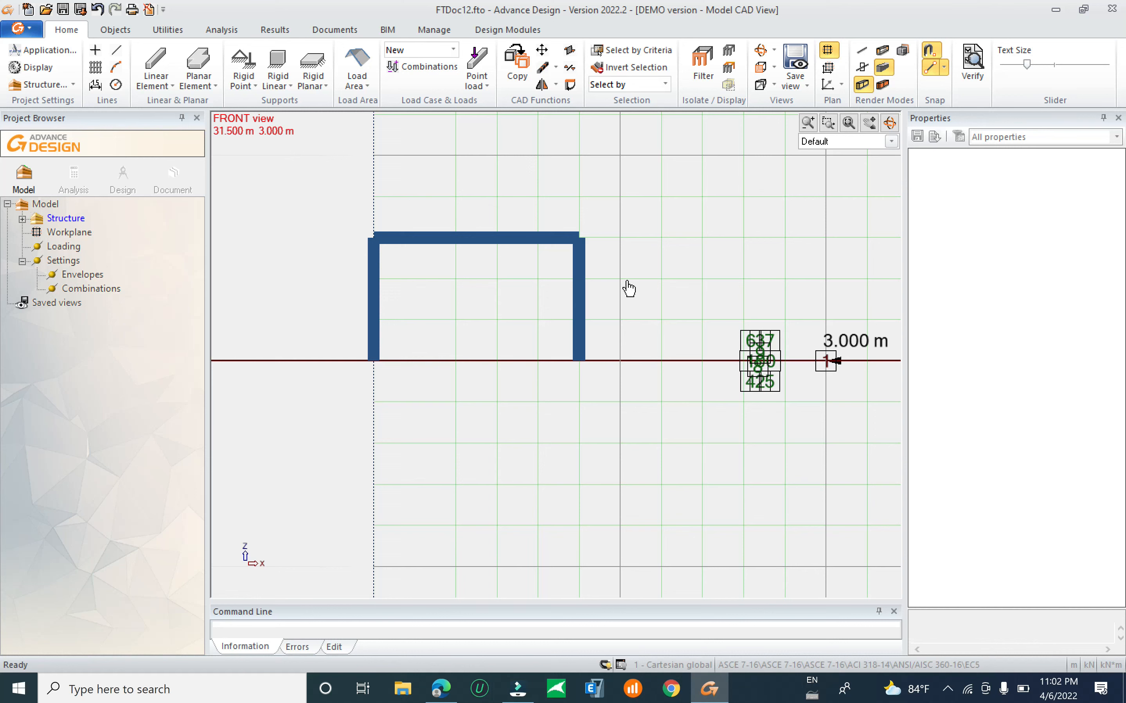
# Reselect the beam and the two columns in turn to compare their beam and column calculation settings.
pyautogui.moveTo(484, 193); pyautogui.dragTo(429, 271)
pyautogui.moveTo(573, 301); pyautogui.dragTo(300, 320)
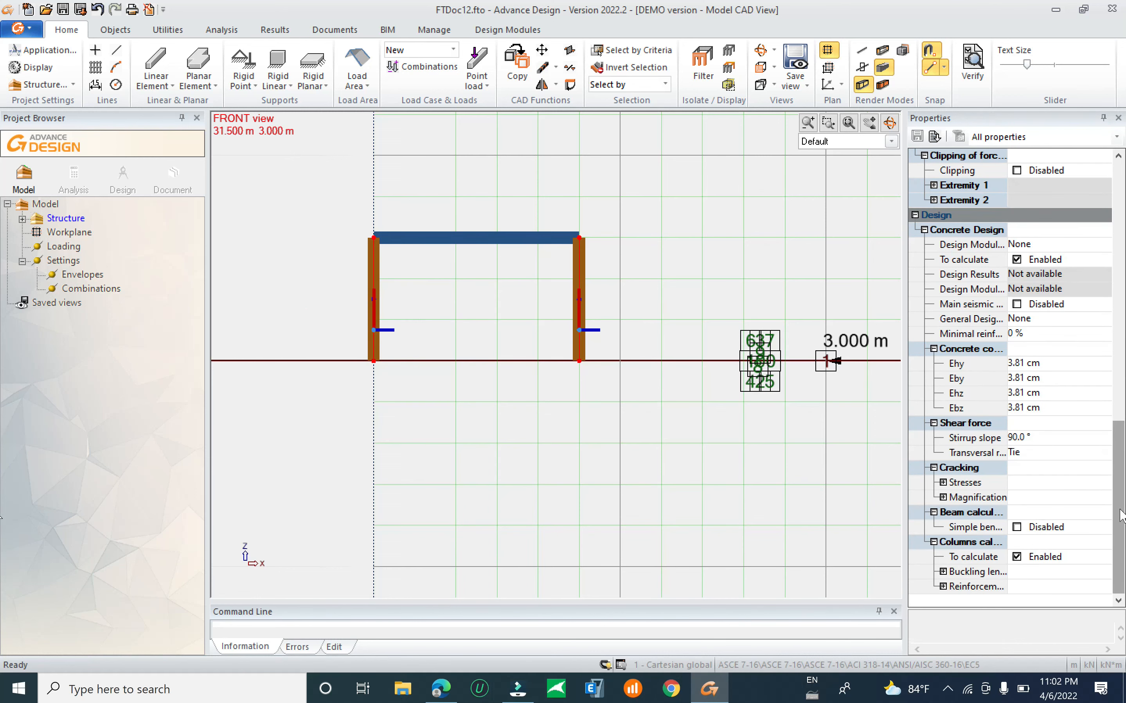
pyautogui.press('Escape')
pyautogui.moveTo(465, 195); pyautogui.dragTo(430, 268)
pyautogui.press('Escape')
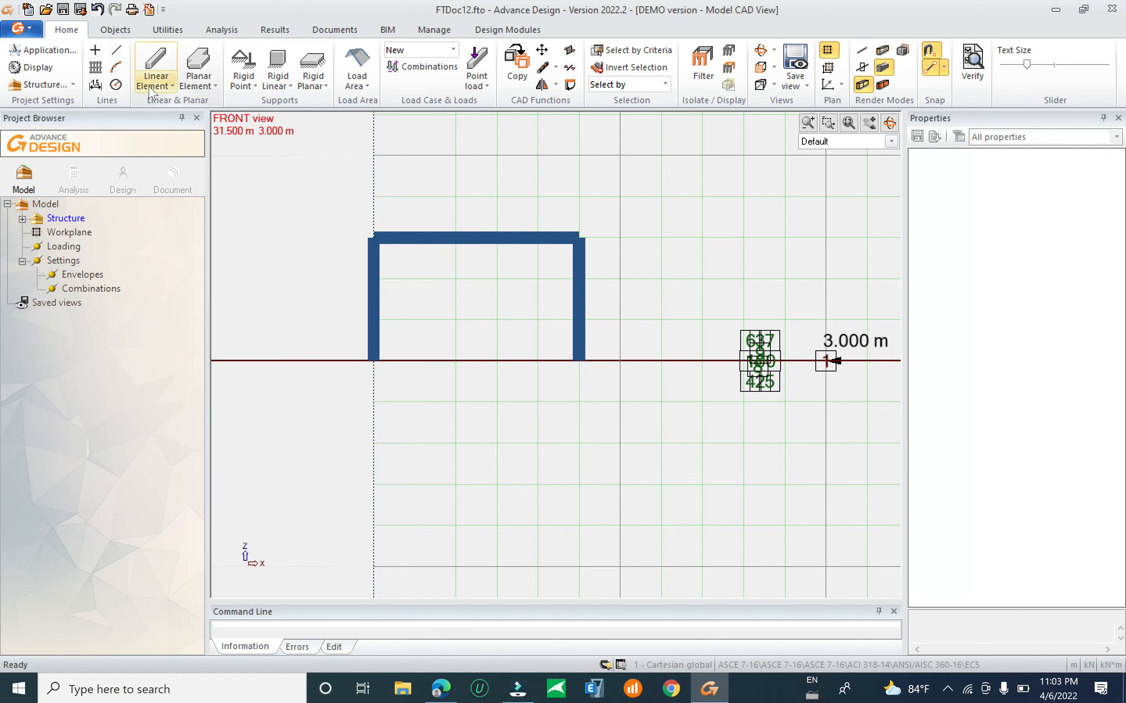
# Draw a chained linear element as a closed seven-segment loop above the base line, starting and ending at about 35 m and 5 m height.
pyautogui.click(152, 86)
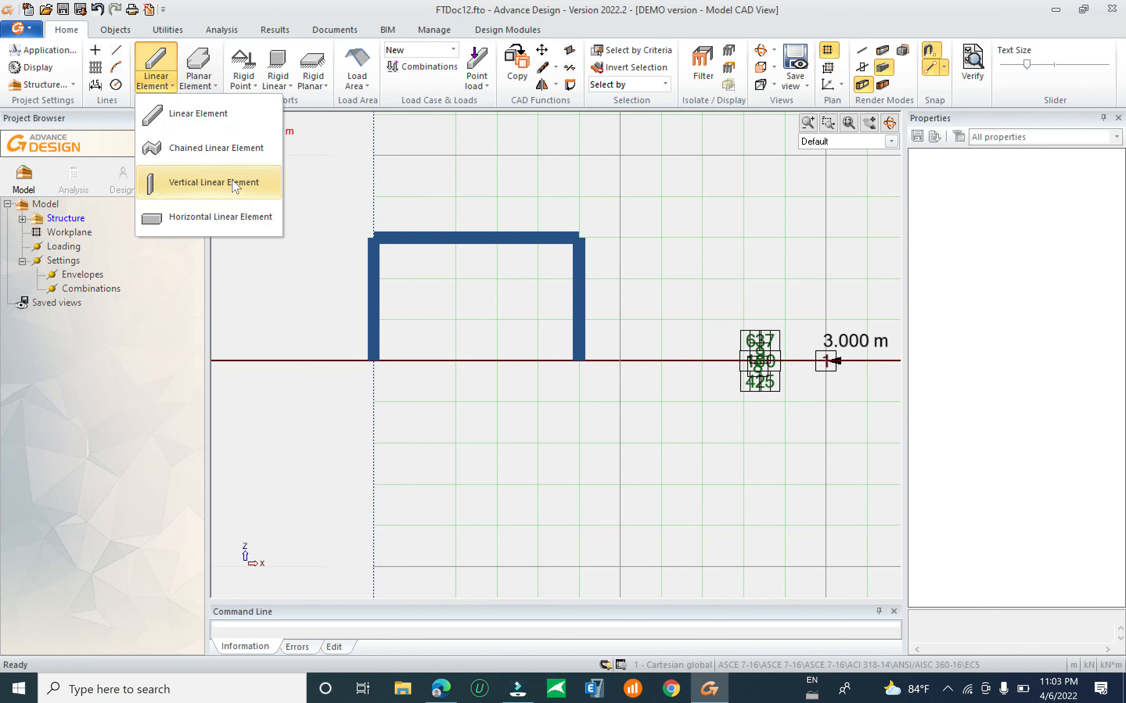
pyautogui.click(218, 158)
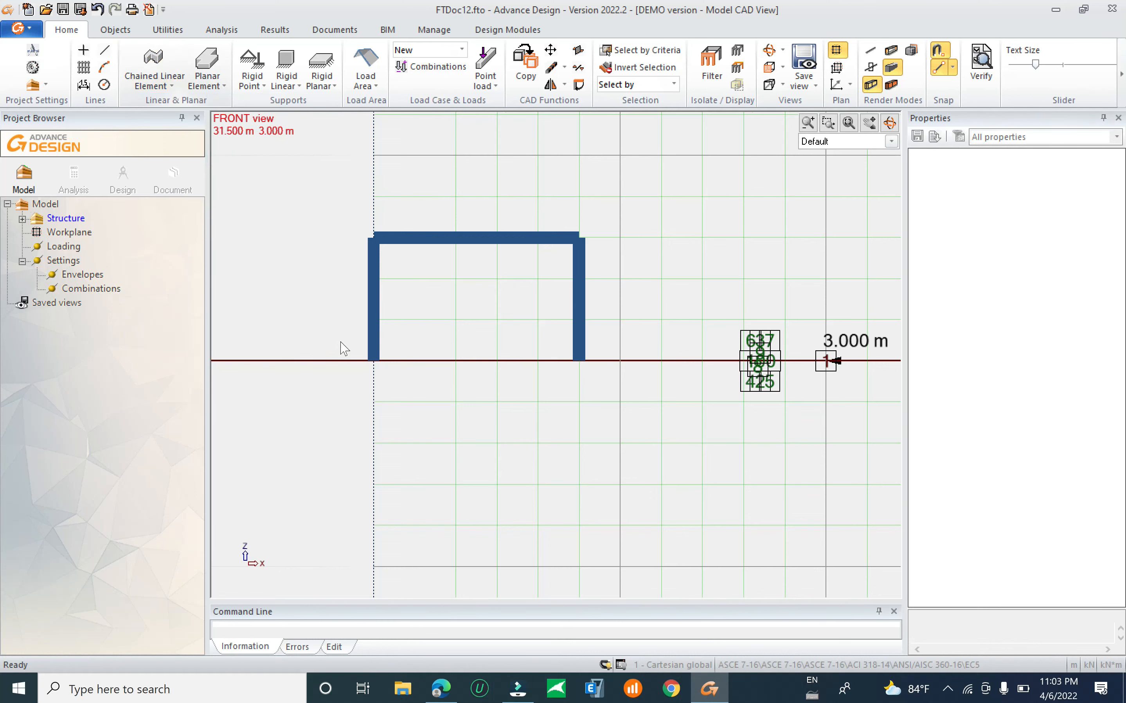
pyautogui.scroll(-3, 371, 327)
pyautogui.scroll(-1, 494, 300)
pyautogui.click(480, 250)
pyautogui.click(558, 236)
pyautogui.click(620, 281)
pyautogui.click(668, 235)
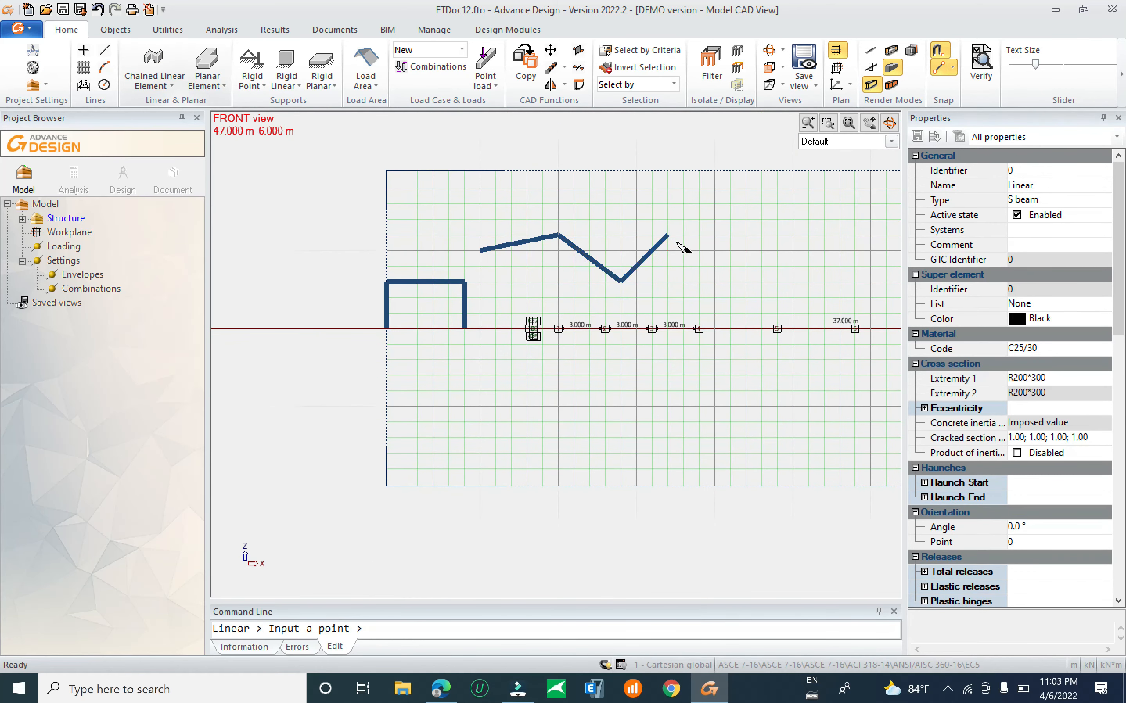
pyautogui.click(776, 280)
pyautogui.click(652, 296)
pyautogui.click(558, 281)
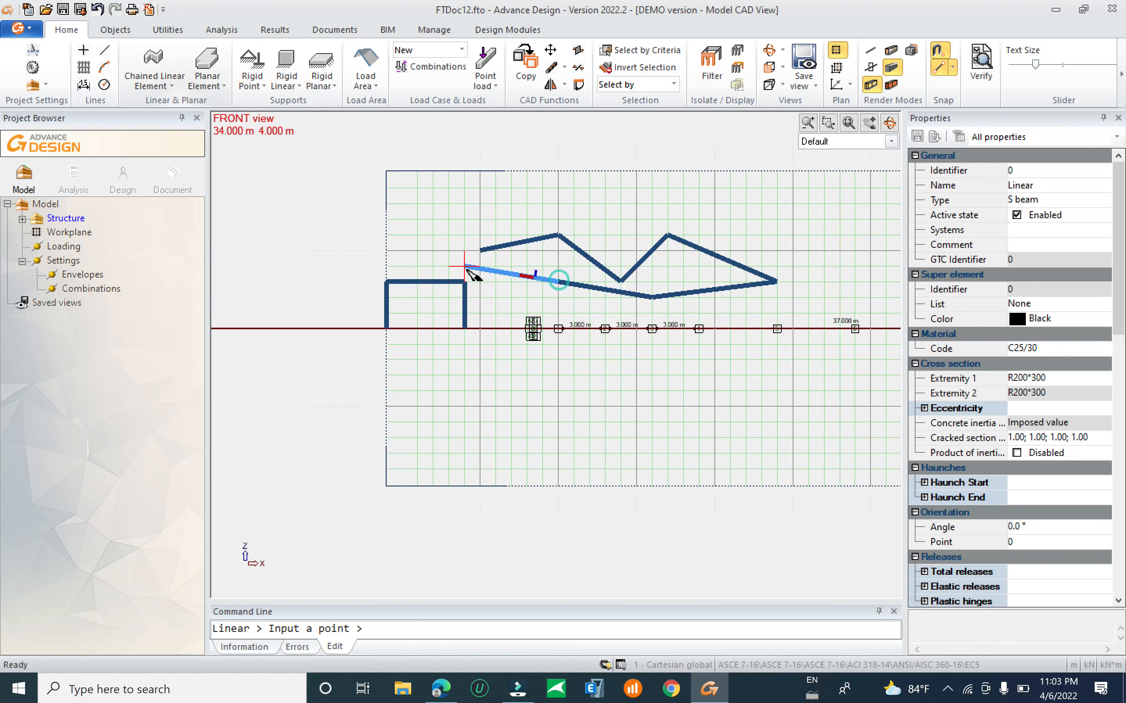
pyautogui.click(480, 251)
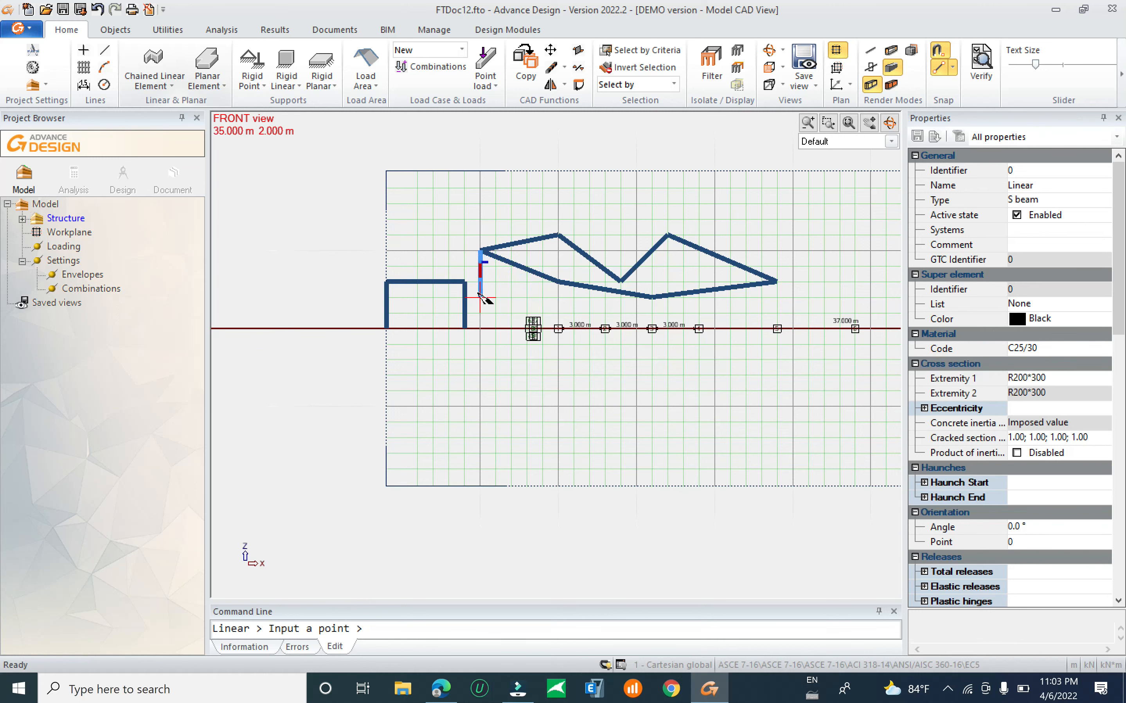
pyautogui.press('Escape')
# Enable simple bending for all seven chained elements and exclude them from the columns calculation.
pyautogui.moveTo(584, 239); pyautogui.dragTo(558, 256, button='middle')
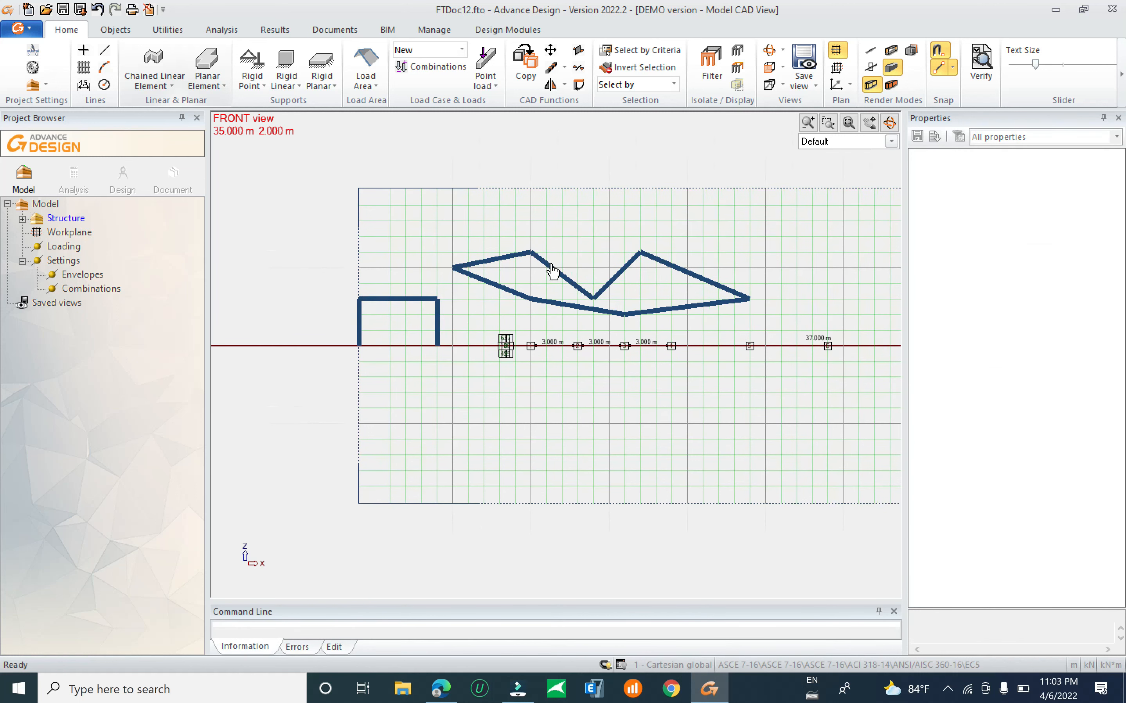
pyautogui.click(553, 271)
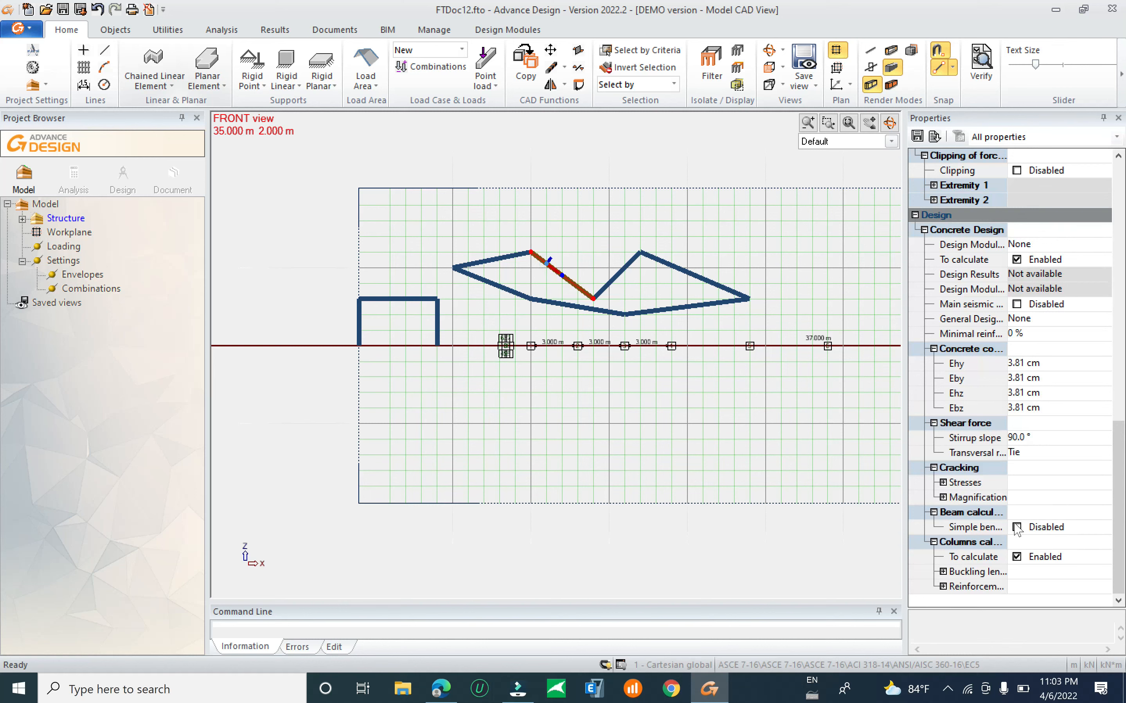
pyautogui.press('Escape')
pyautogui.moveTo(770, 211); pyautogui.dragTo(472, 305)
pyautogui.click(1017, 528)
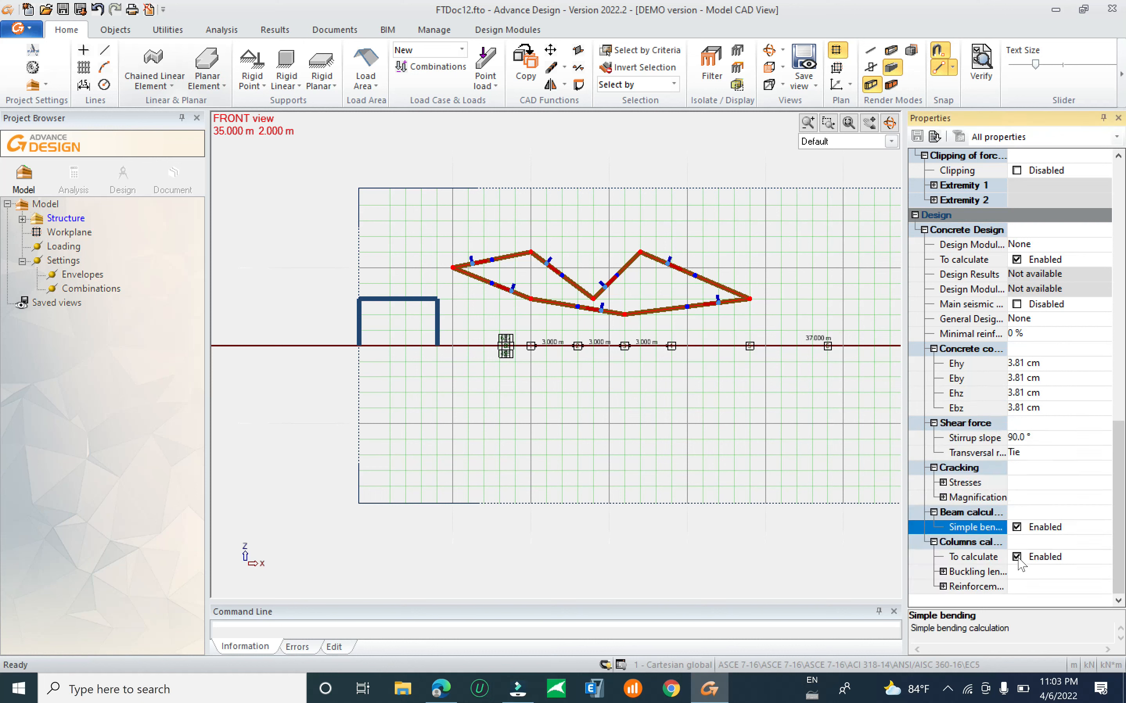
pyautogui.click(1017, 557)
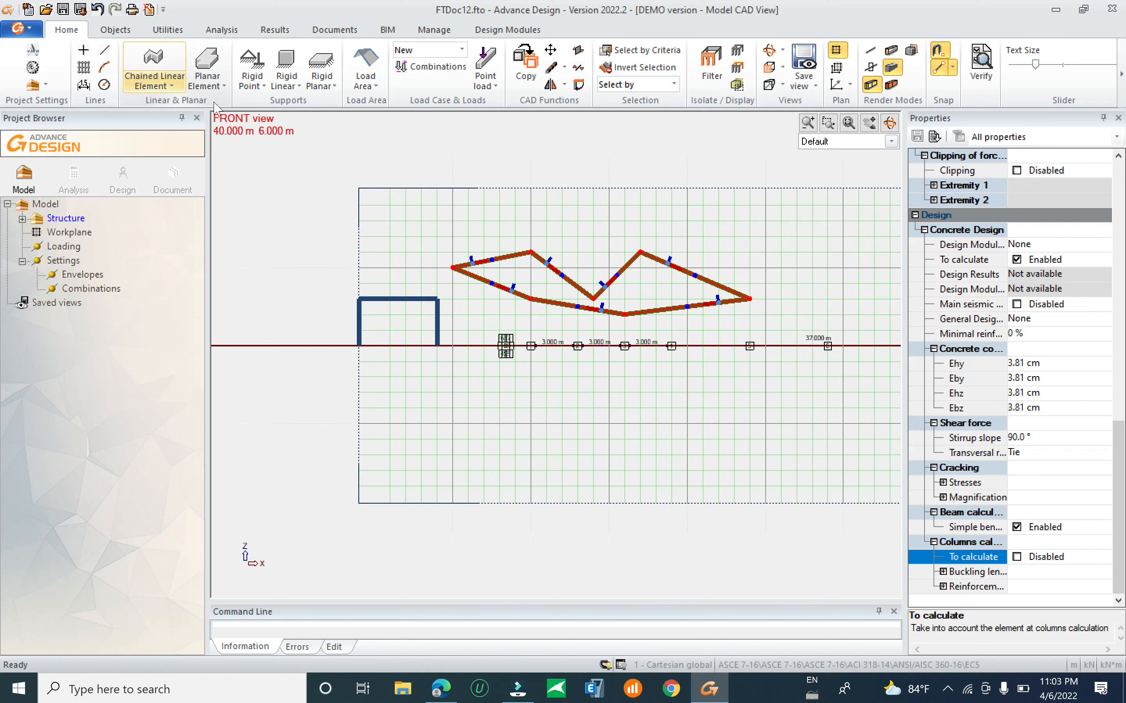
pyautogui.moveTo(754, 247); pyautogui.dragTo(219, 130)
# Try to place a vertical linear element at the upper corner of the rectangular frame on the workplane.
pyautogui.click(155, 80)
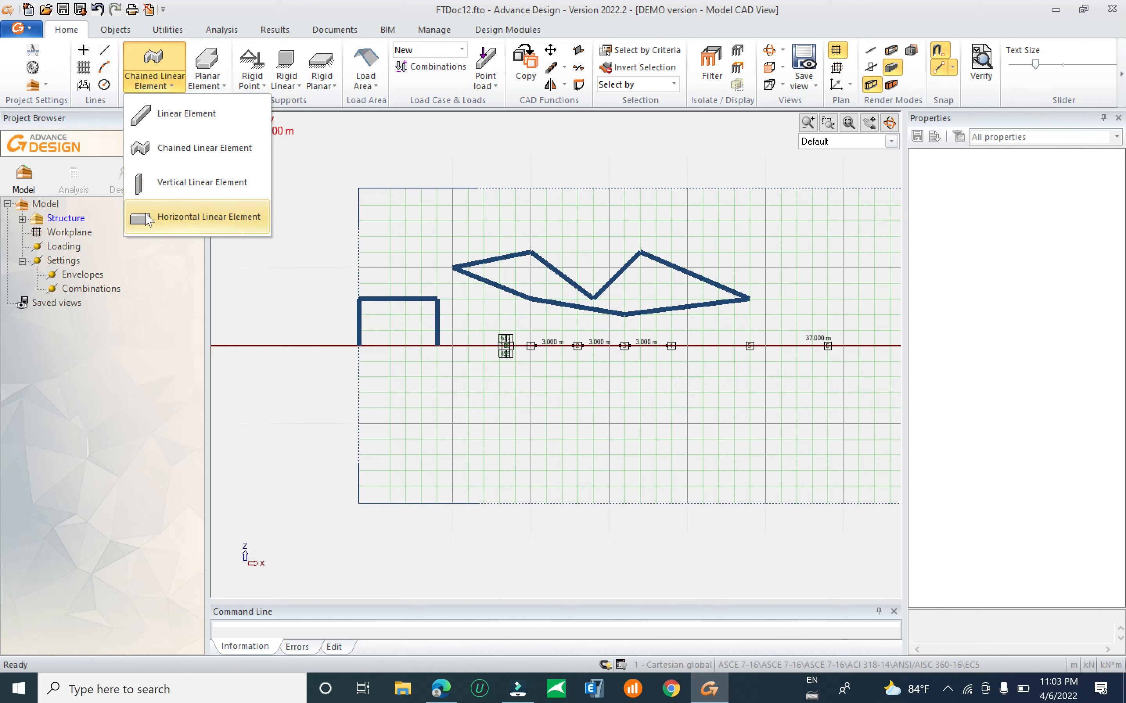
pyautogui.click(160, 184)
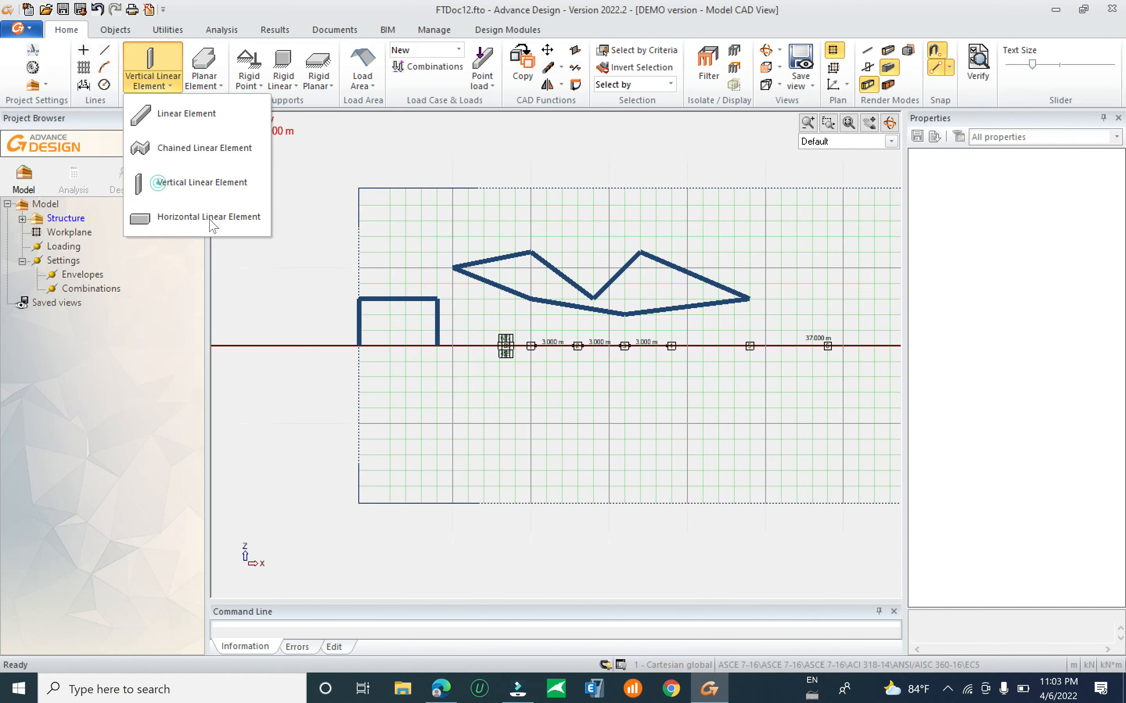
pyautogui.click(355, 291)
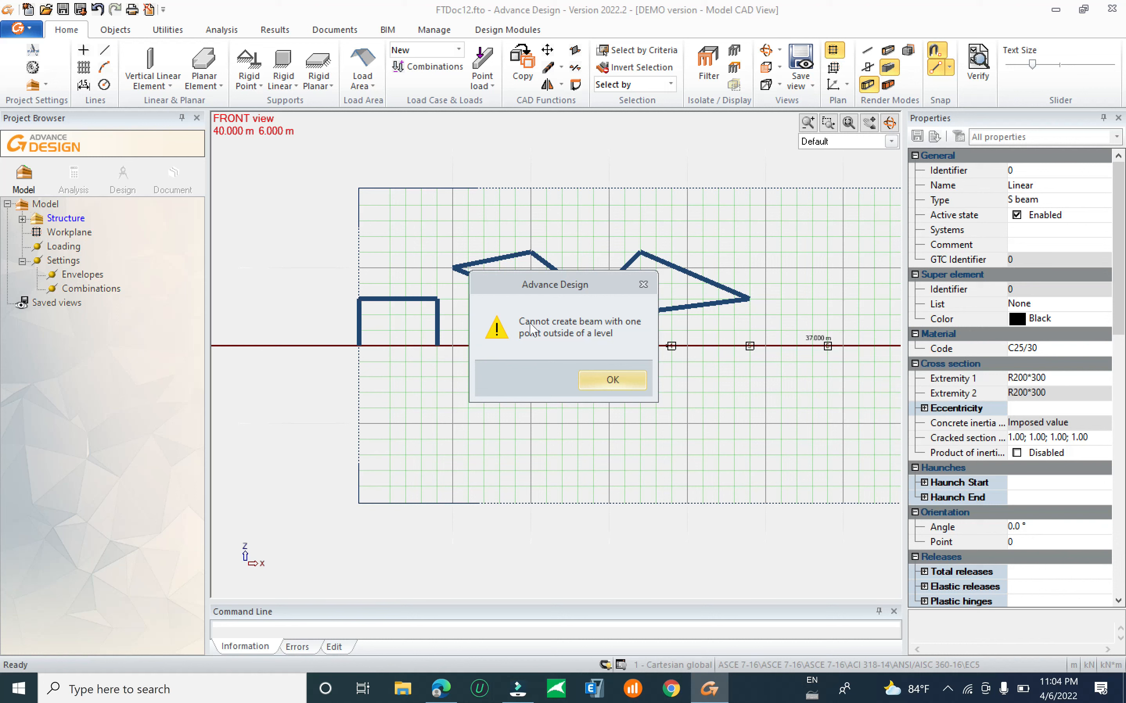
pyautogui.click(643, 286)
pyautogui.click(150, 65)
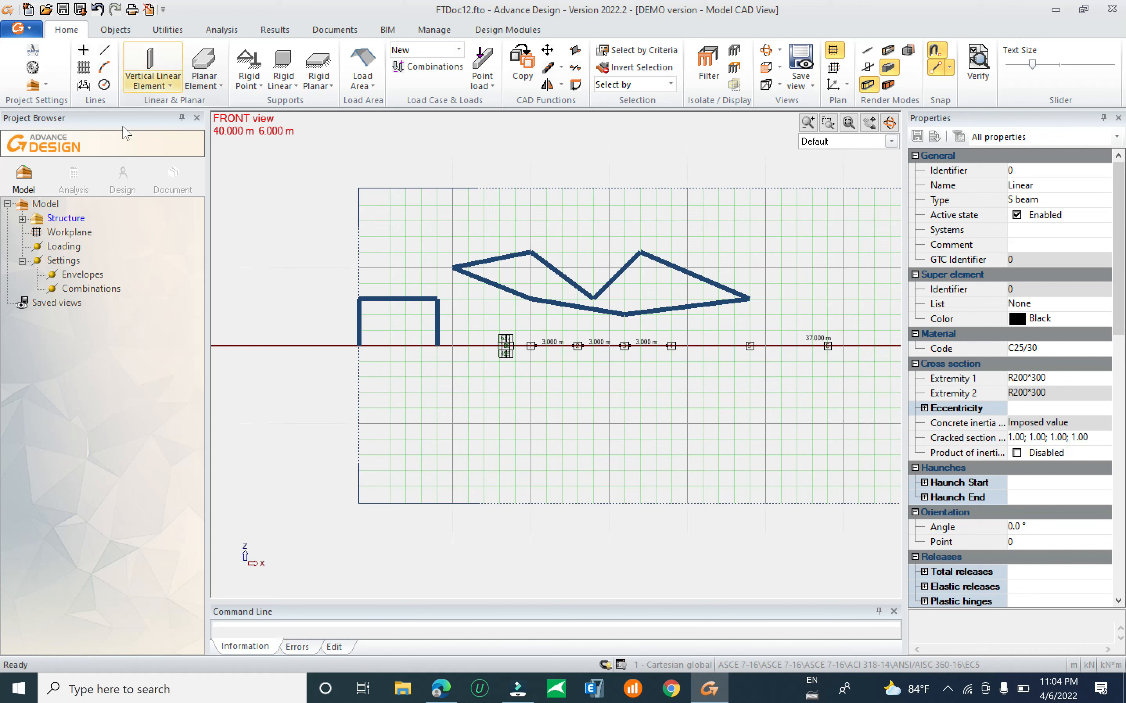
# Expand the Structure system and select its grid and all six dimension lines to examine them in the model.
pyautogui.click(21, 218)
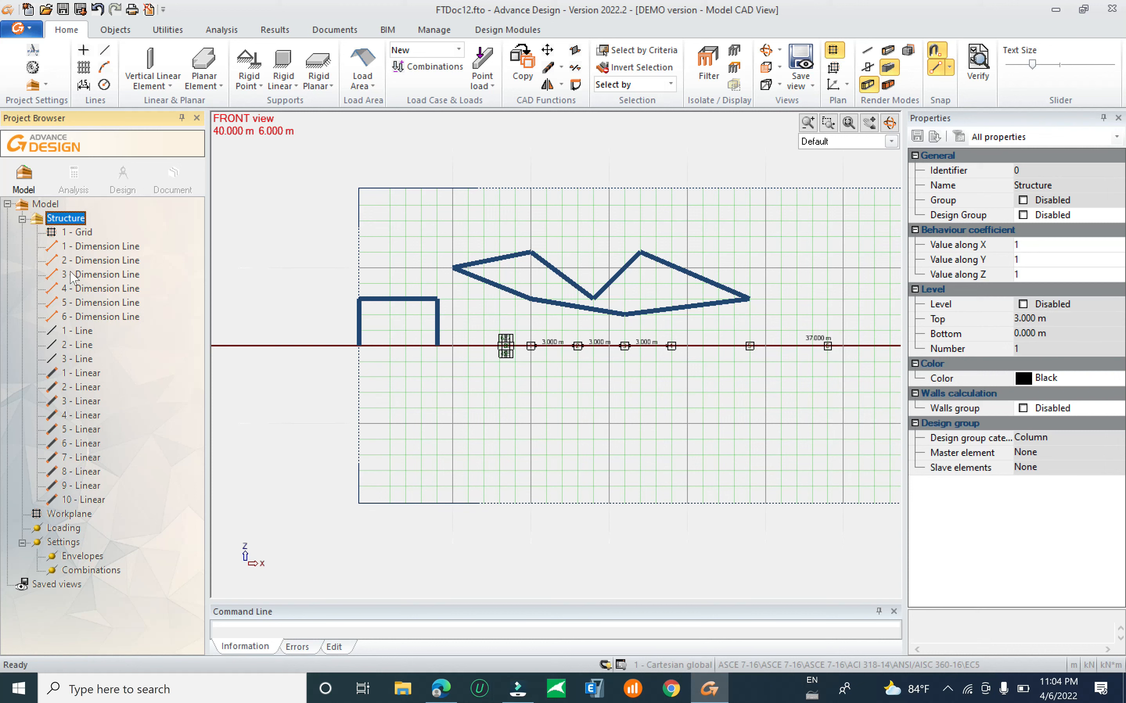
pyautogui.click(80, 234)
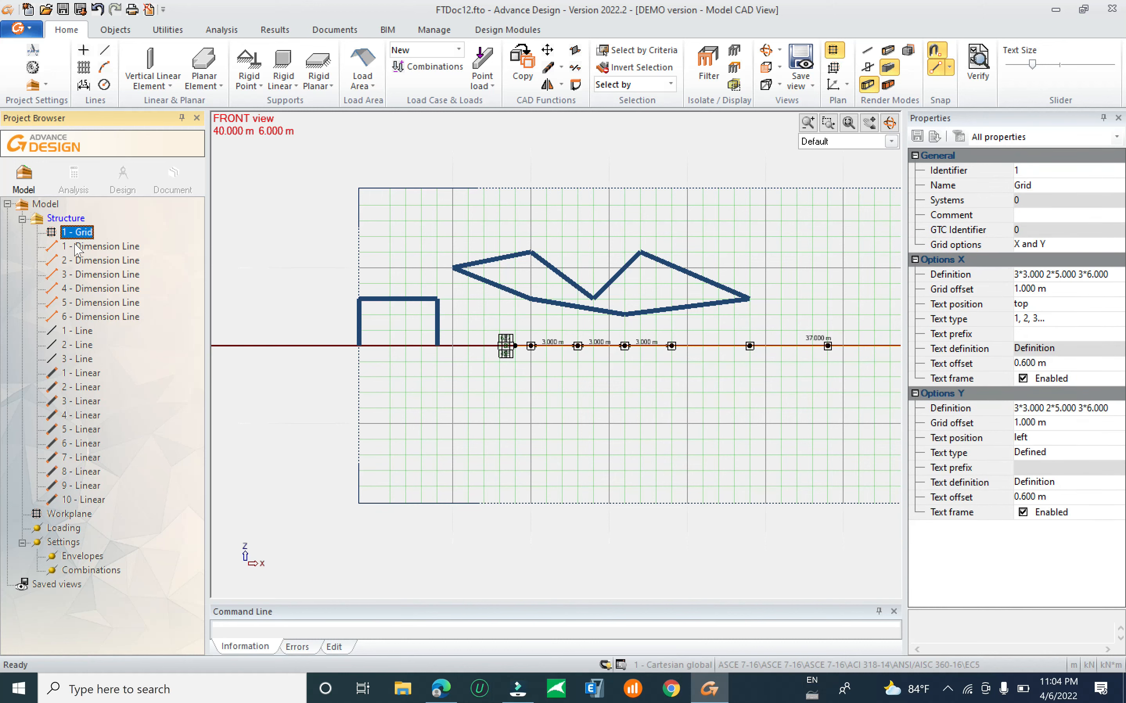
pyautogui.keyDown('shift'); pyautogui.moveTo(469, 437); pyautogui.dragTo(382, 306, button='middle'); pyautogui.keyUp('shift')
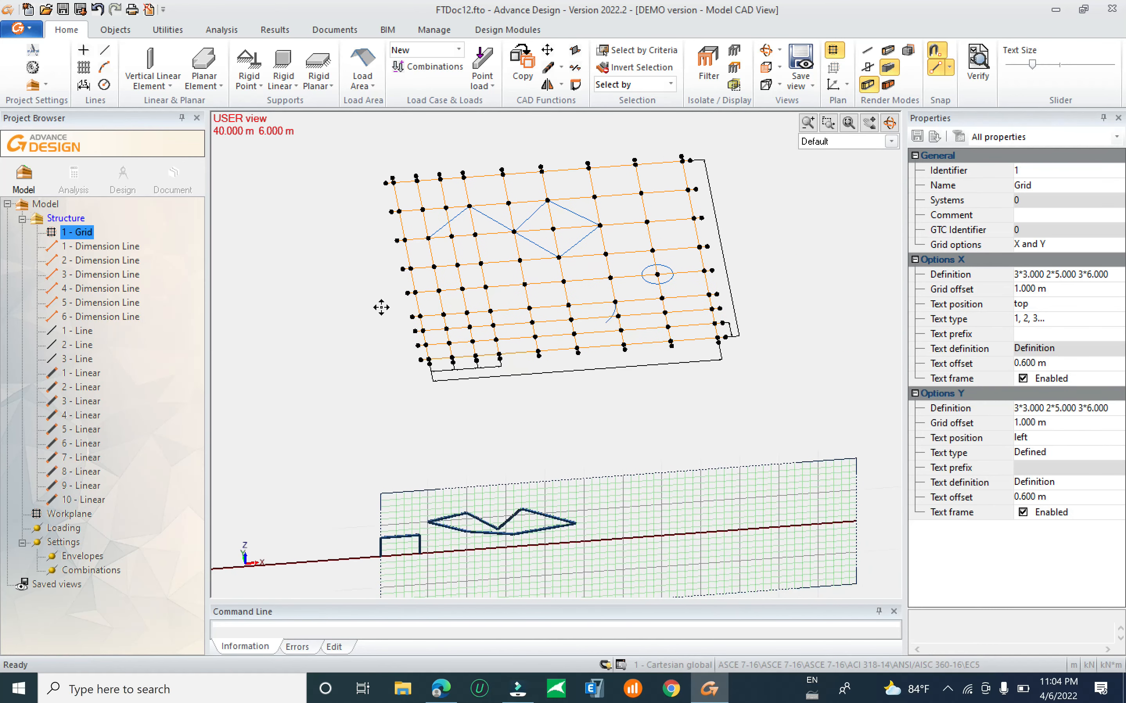
pyautogui.click(108, 246)
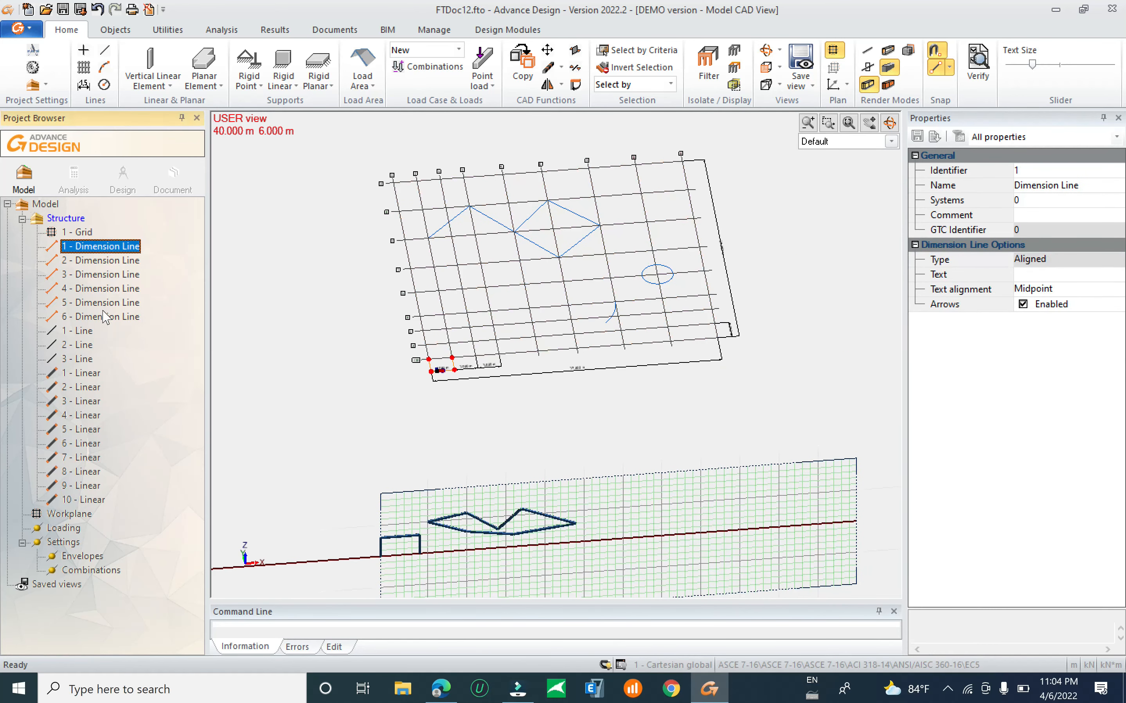
pyautogui.keyDown('shift'); pyautogui.click(108, 316); pyautogui.keyUp('shift')
pyautogui.scroll(5, 515, 377)
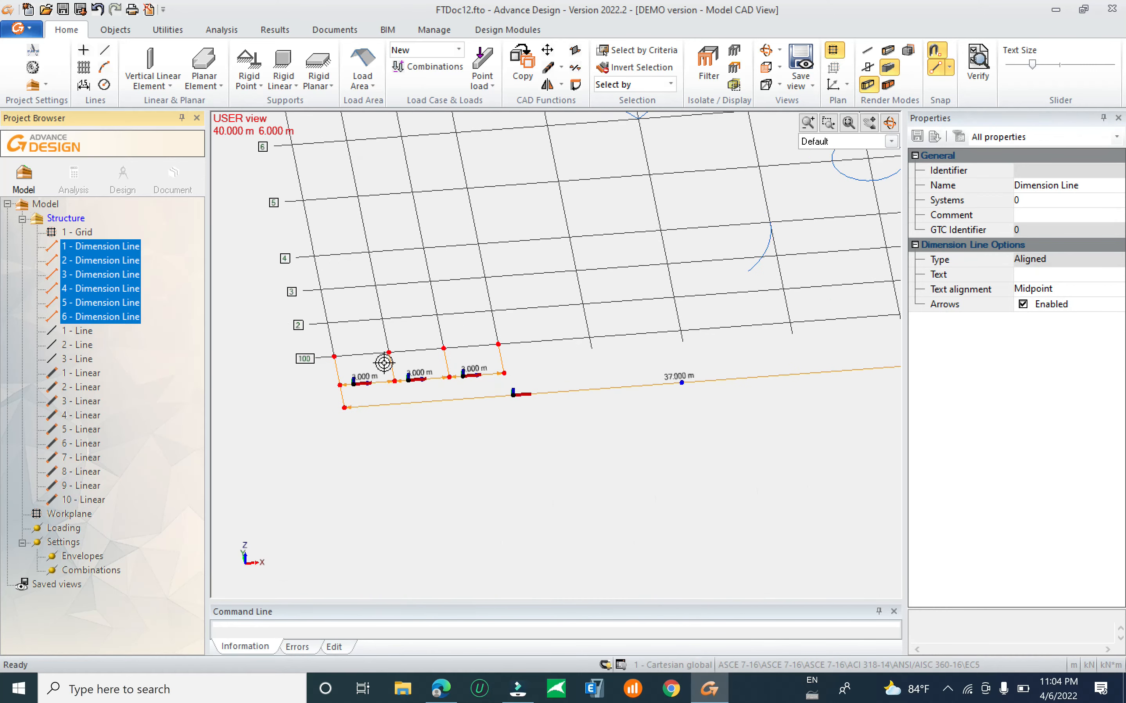
pyautogui.moveTo(578, 436); pyautogui.dragTo(500, 354, button='middle')
pyautogui.scroll(-3, 547, 358)
# Select the three lines and the ten linear elements of the Structure system in turn to identify them in the model.
pyautogui.click(78, 330)
pyautogui.keyDown('shift'); pyautogui.click(72, 359); pyautogui.keyUp('shift')
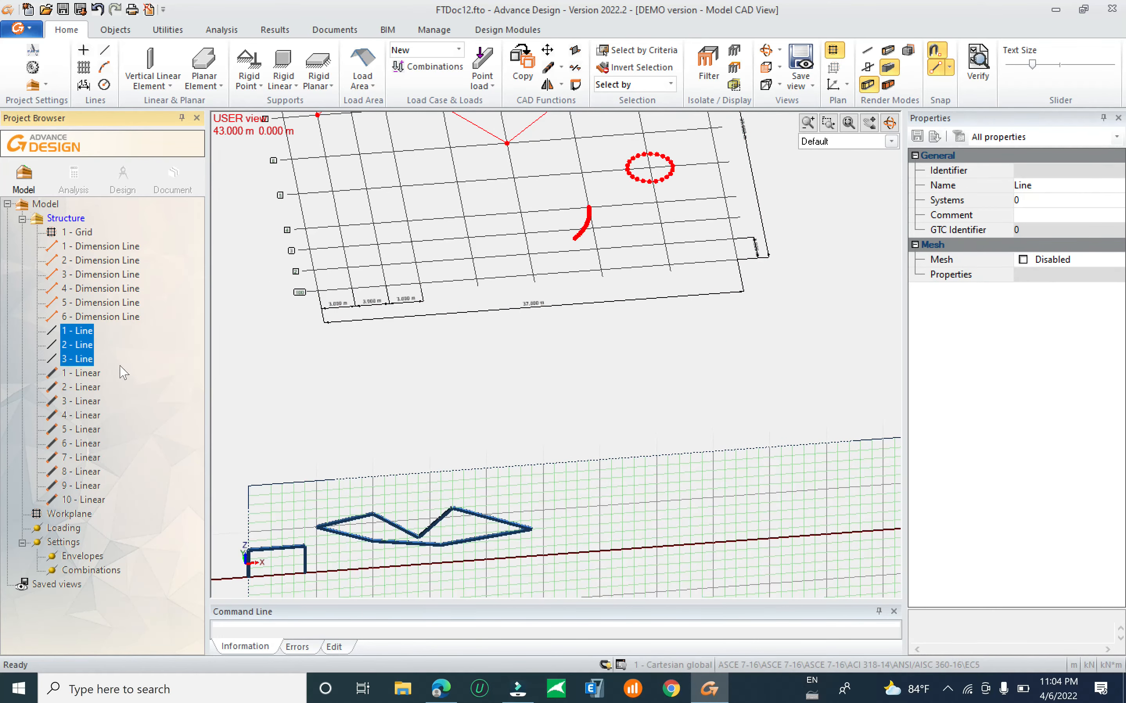
pyautogui.scroll(-1, 639, 394)
pyautogui.scroll(-1, 639, 394)
pyautogui.click(81, 374)
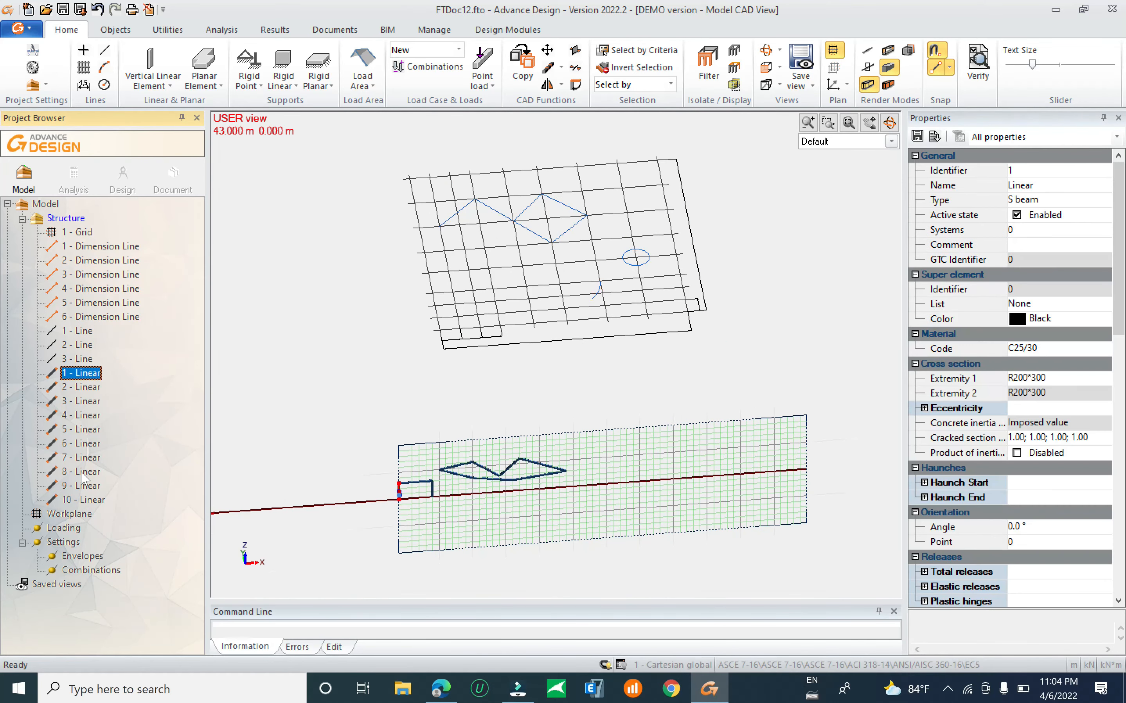
pyautogui.keyDown('shift'); pyautogui.click(73, 496); pyautogui.keyUp('shift')
pyautogui.moveTo(639, 428); pyautogui.dragTo(658, 335, button='middle')
pyautogui.scroll(2, 477, 408)
pyautogui.scroll(2, 477, 409)
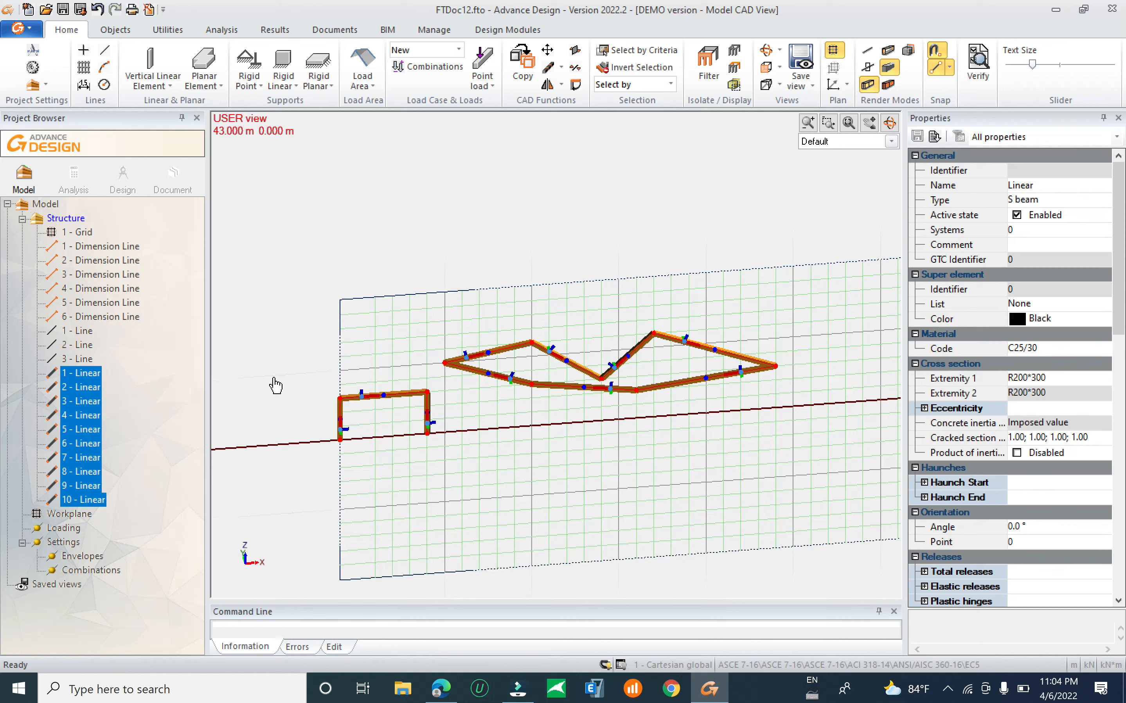
pyautogui.click(261, 305)
pyautogui.click(299, 243)
pyautogui.scroll(-3, 268, 530)
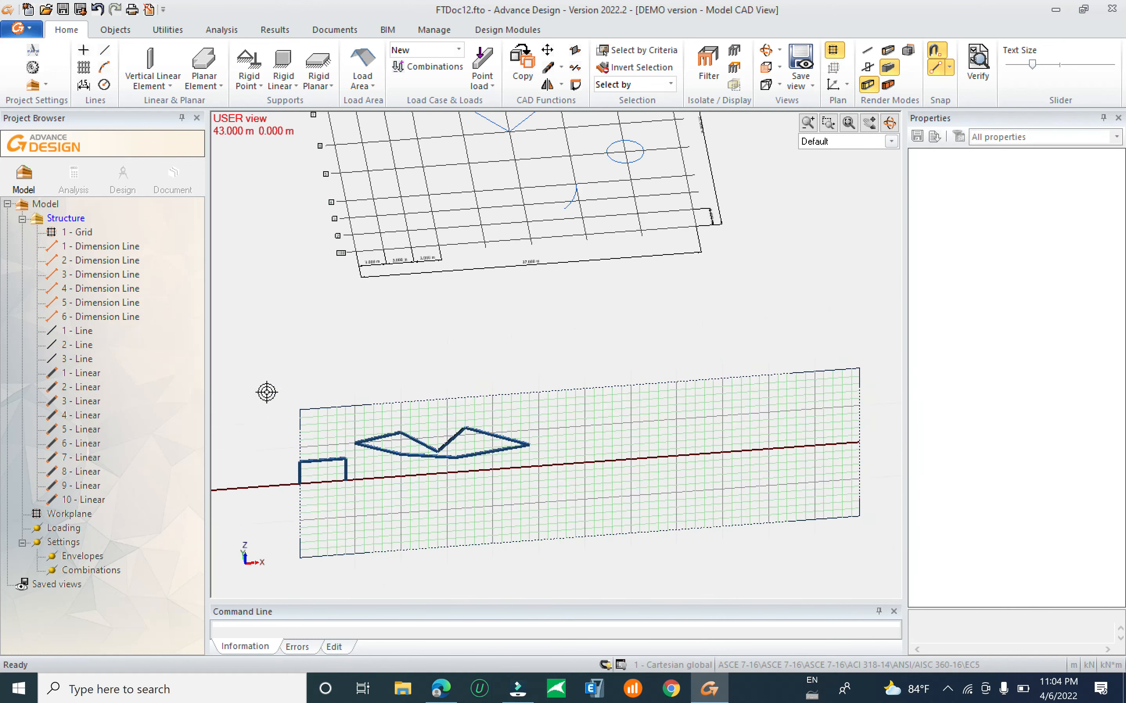
pyautogui.moveTo(297, 346); pyautogui.dragTo(345, 412, button='middle')
pyautogui.scroll(-2, 344, 413)
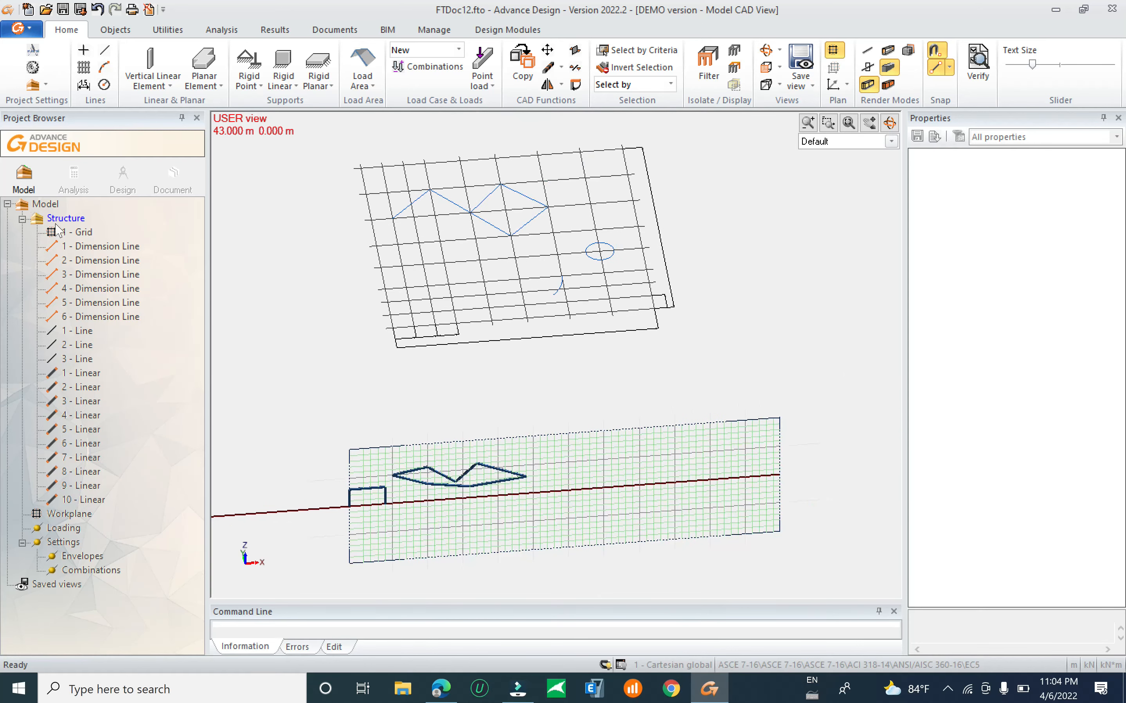
pyautogui.scroll(-2, 418, 400)
pyautogui.scroll(2, 272, 331)
pyautogui.scroll(1, 529, 339)
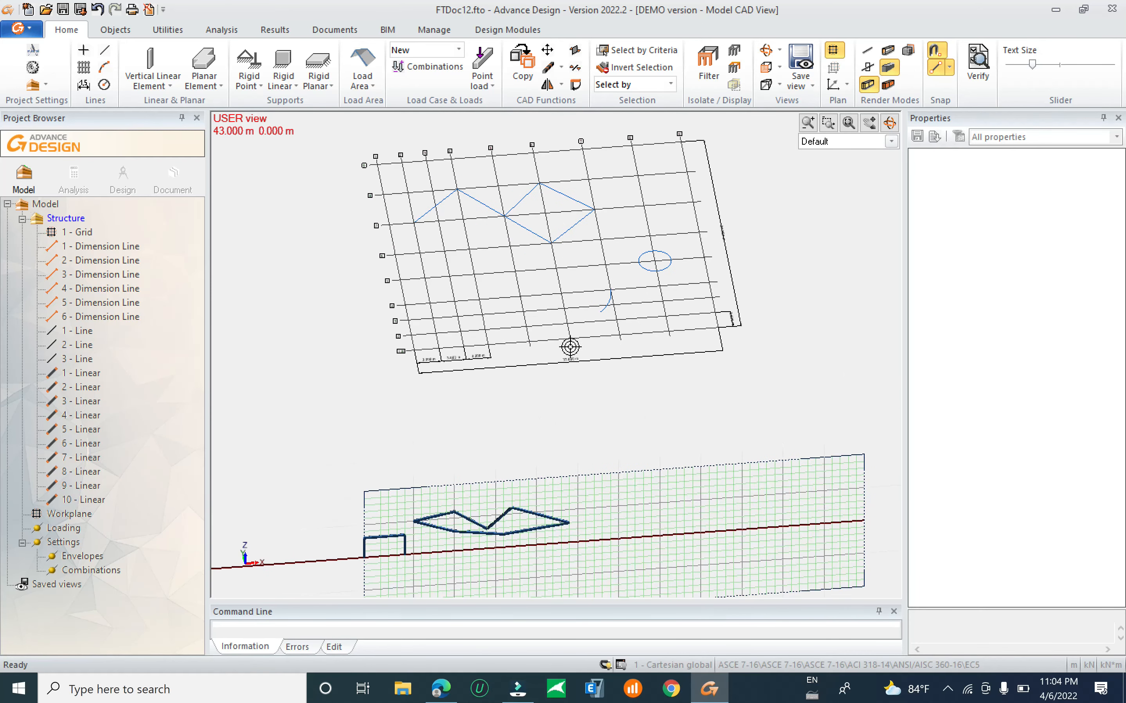
# Create five new subsystems under the Structure system.
pyautogui.click(74, 222)
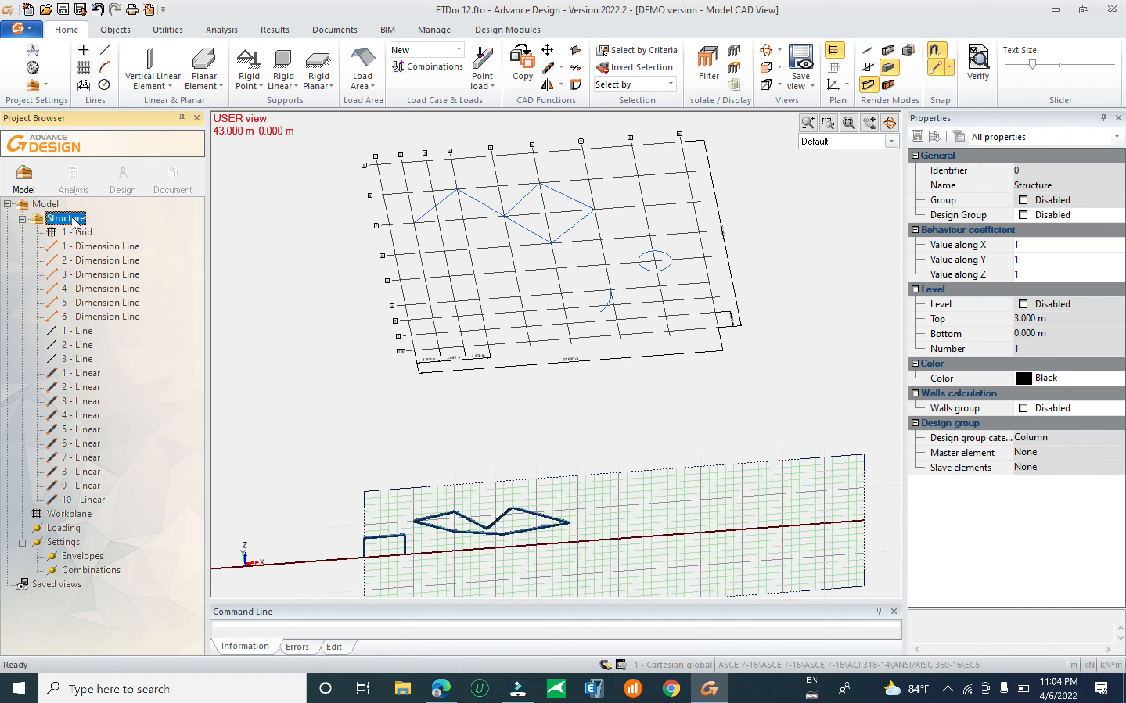
pyautogui.rightClick(73, 220)
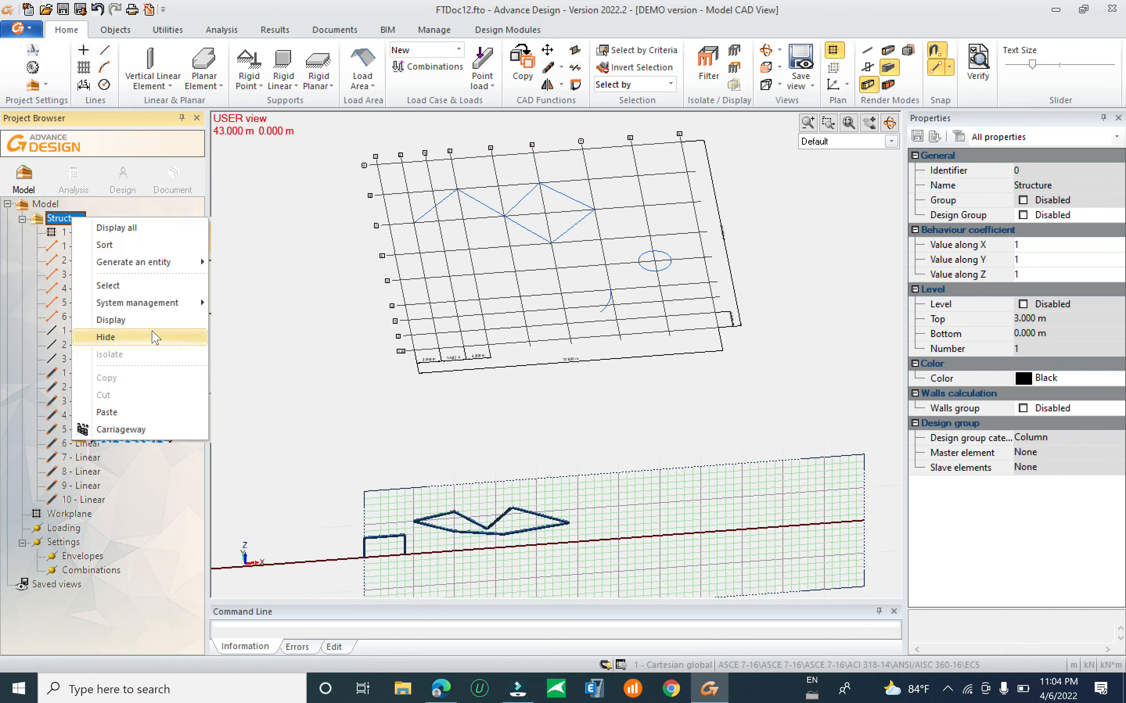
pyautogui.moveTo(173, 308)
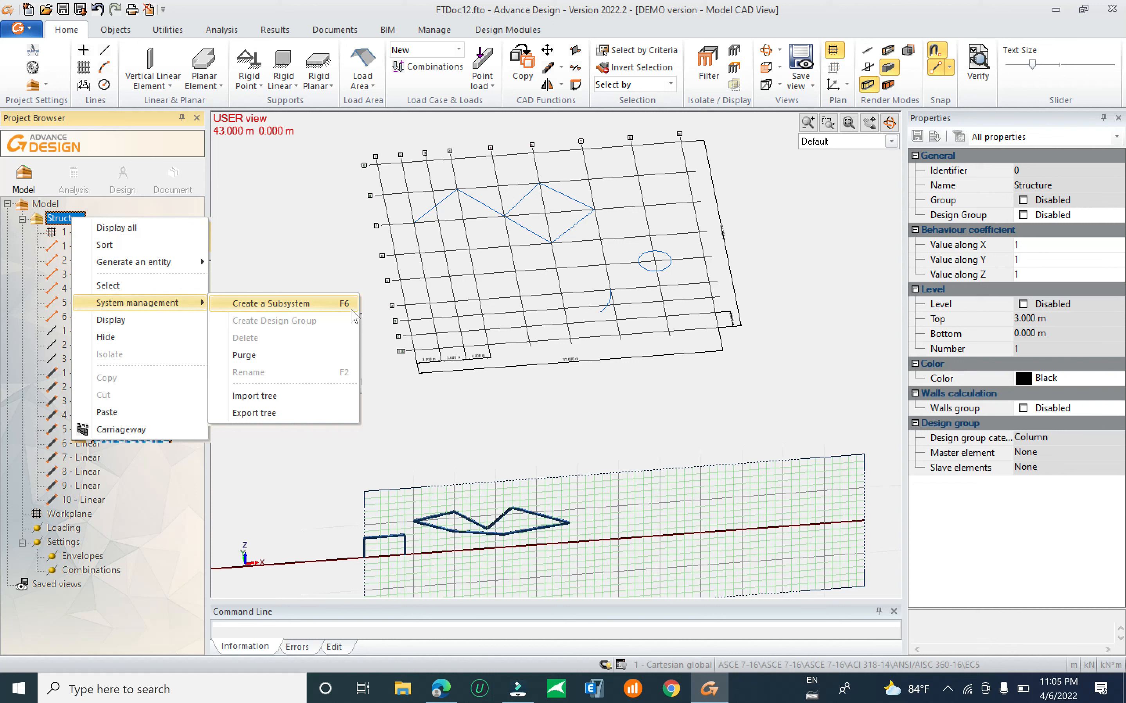
pyautogui.click(331, 312)
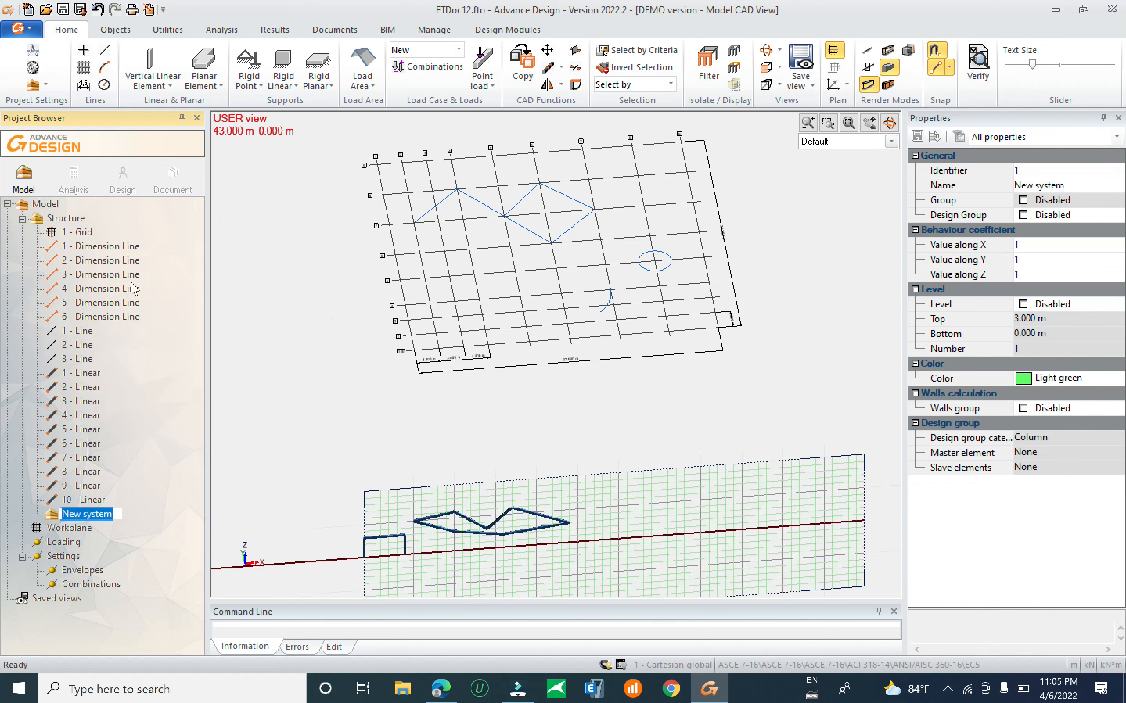
pyautogui.click(71, 218)
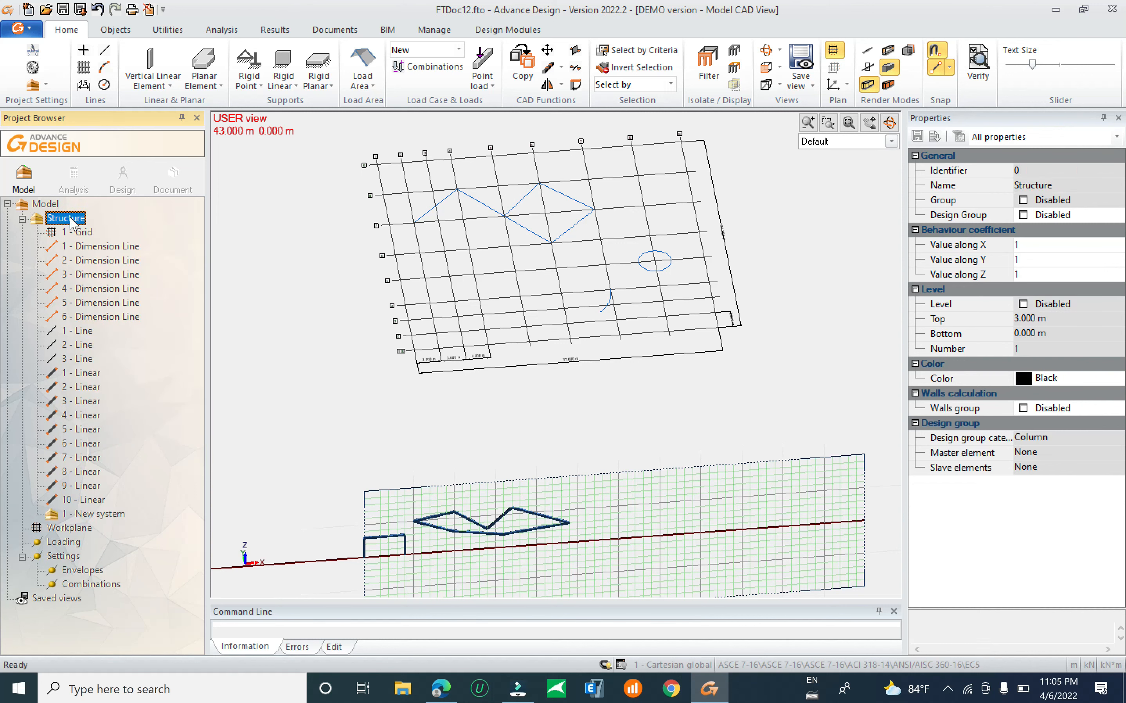
pyautogui.press('F6')
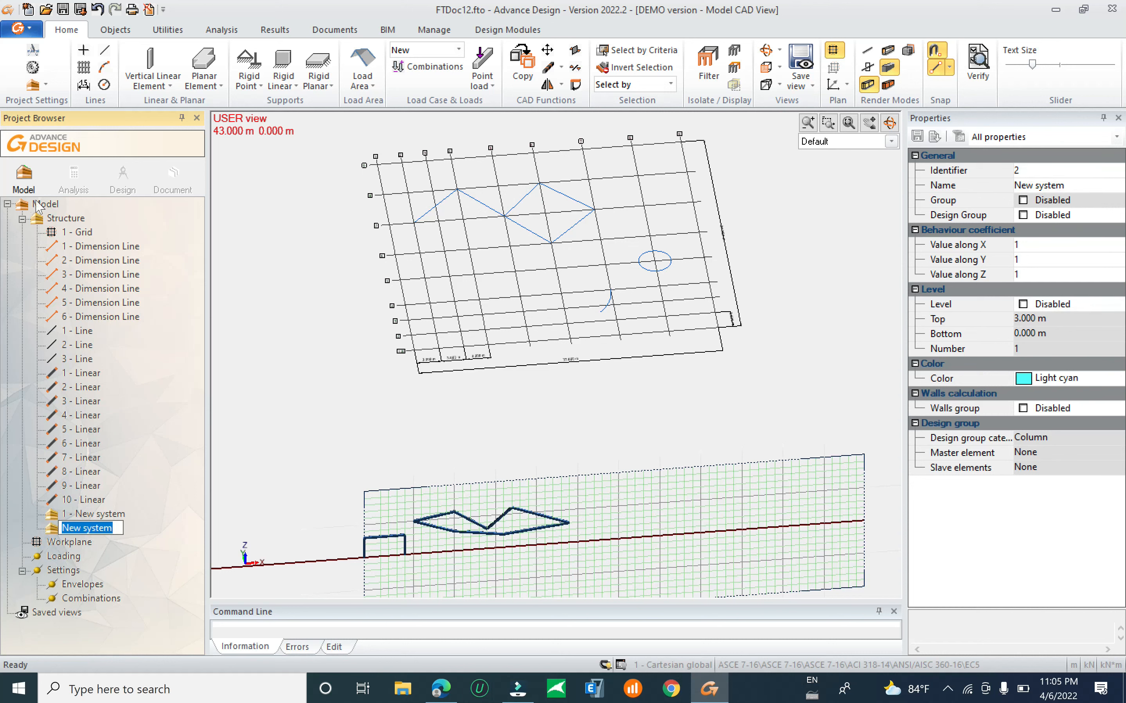
pyautogui.click(72, 218)
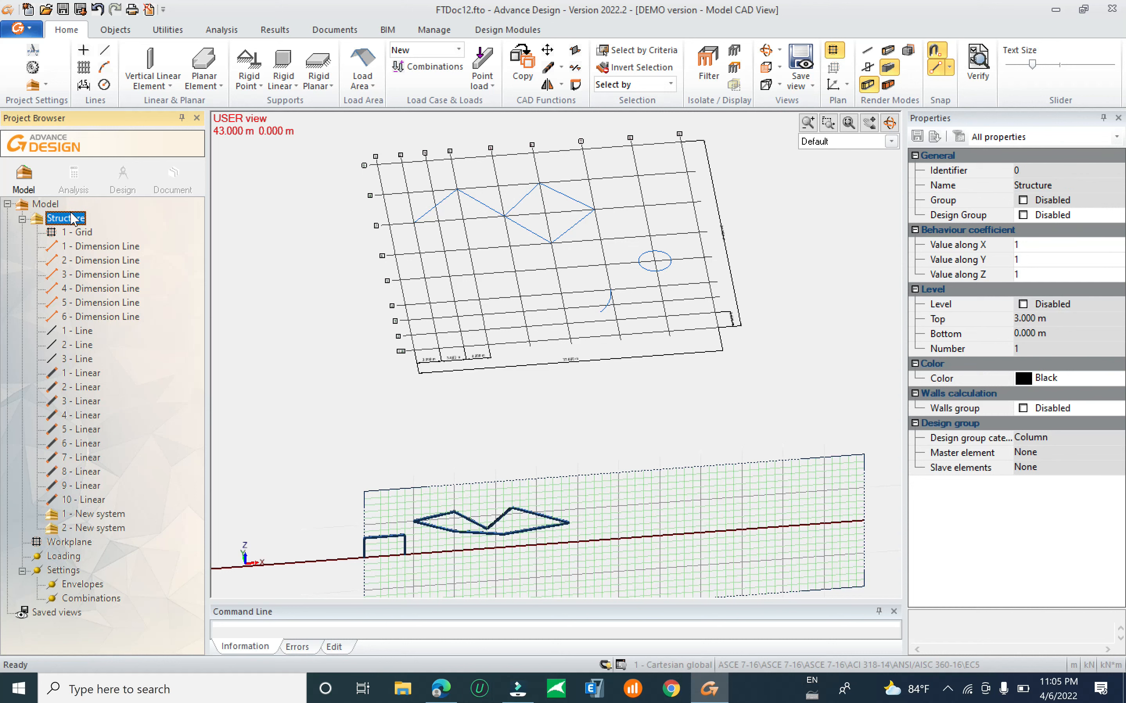
pyautogui.press('F6')
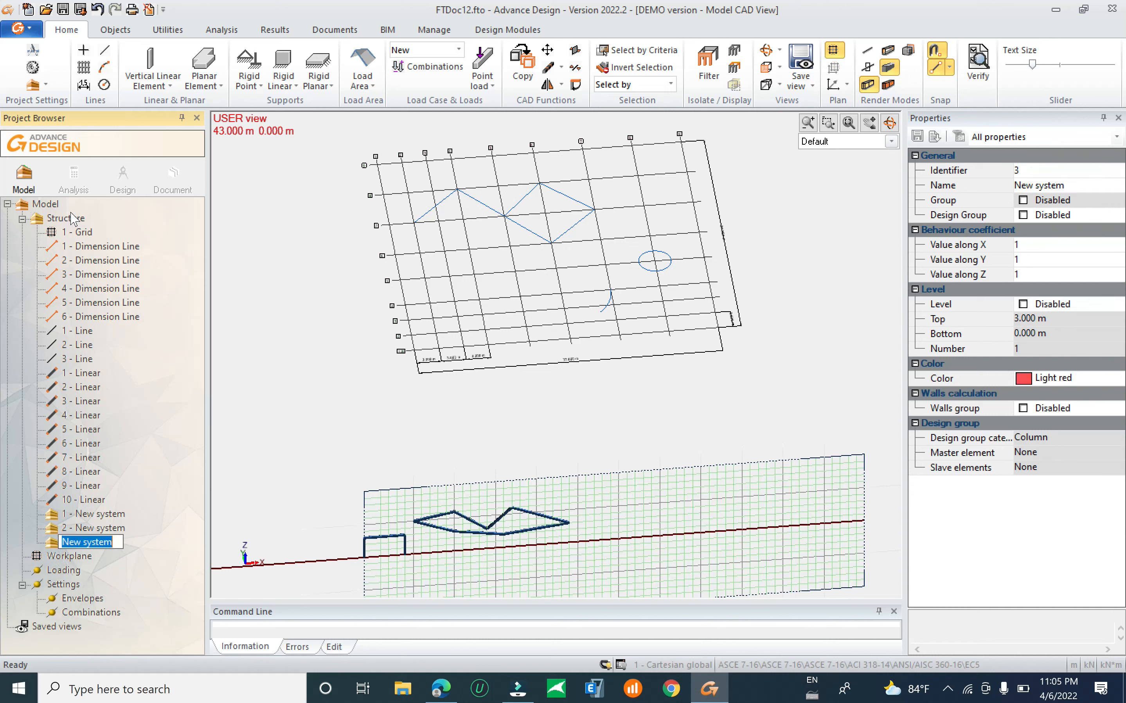
pyautogui.click(72, 219)
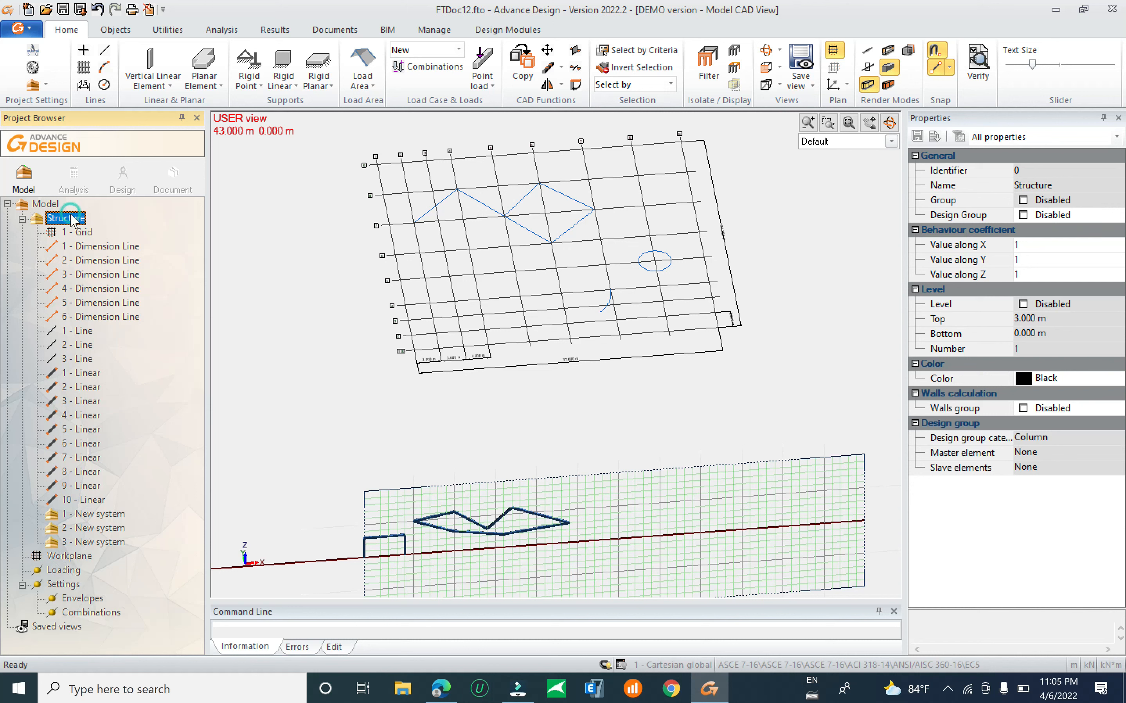
pyautogui.press('F6')
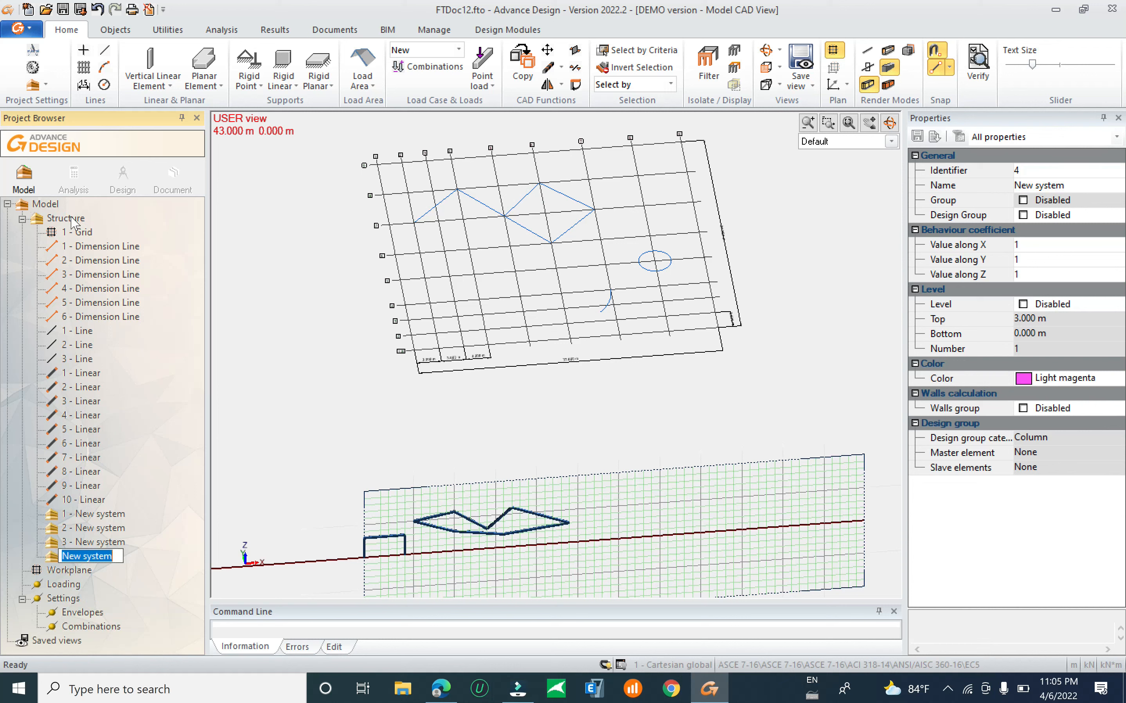
pyautogui.click(72, 218)
pyautogui.press('F6')
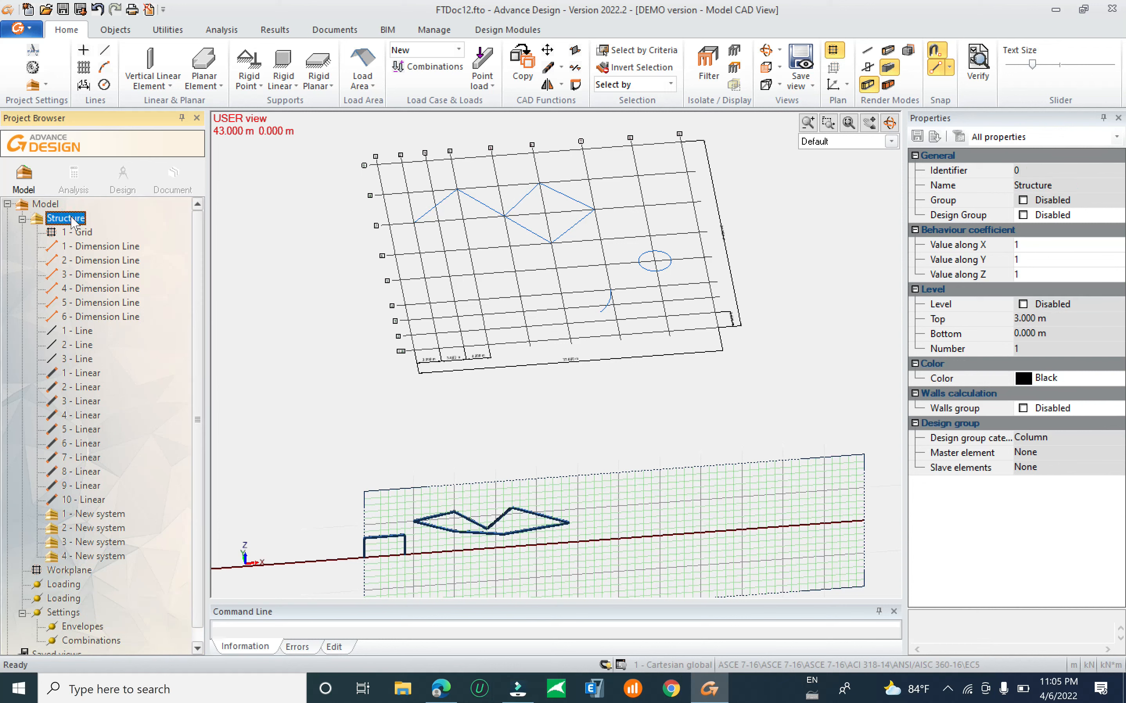
# Move all six dimension lines from the Structure system into the first new subsystem.
pyautogui.click(129, 248)
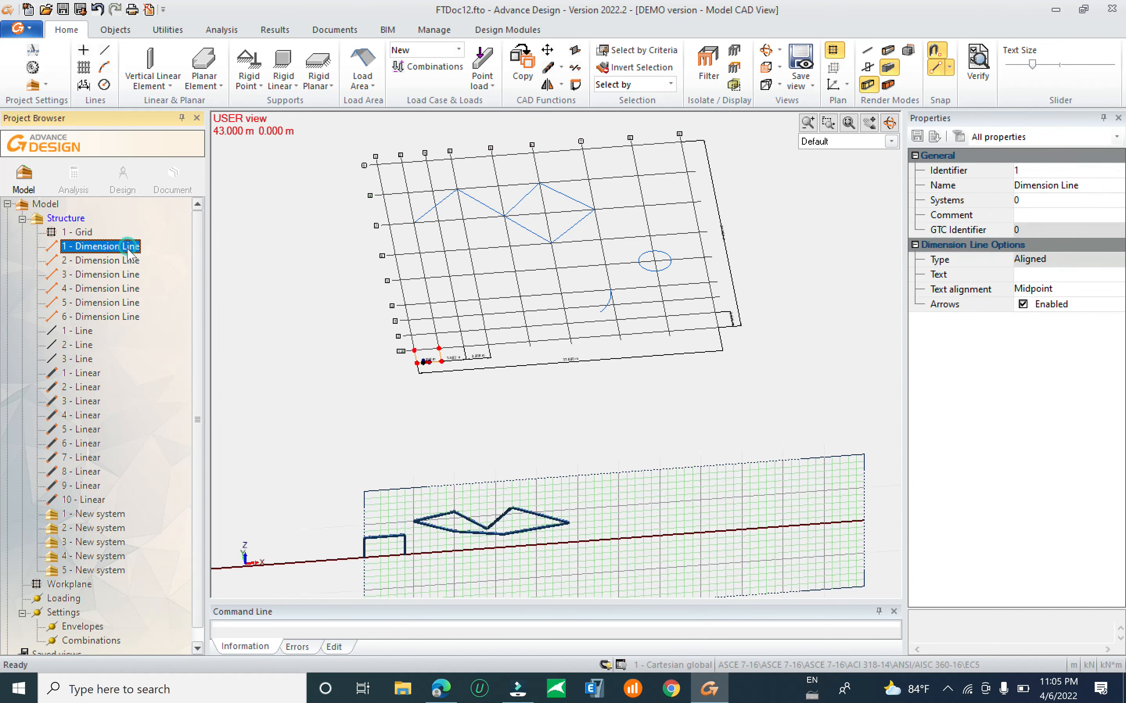
pyautogui.keyDown('shift'); pyautogui.click(120, 318); pyautogui.keyUp('shift')
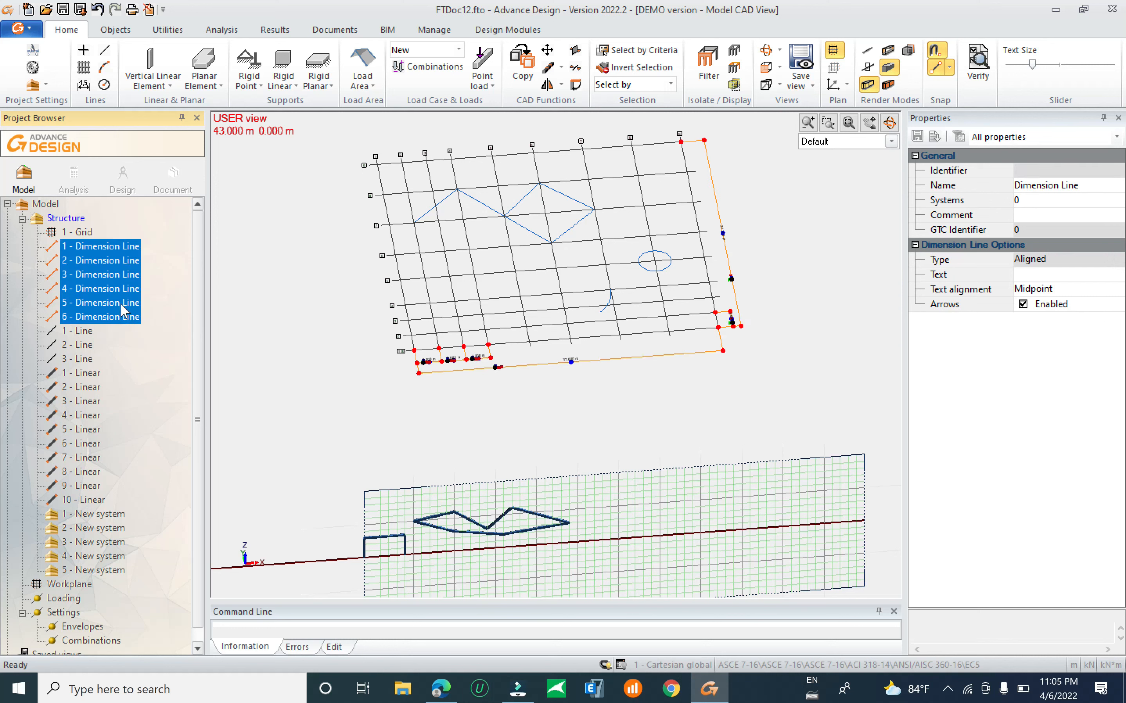
pyautogui.moveTo(107, 244); pyautogui.dragTo(95, 515)
pyautogui.moveTo(95, 516); pyautogui.dragTo(96, 517)
# Rename the first new subsystem as Dimension.
pyautogui.click(78, 430)
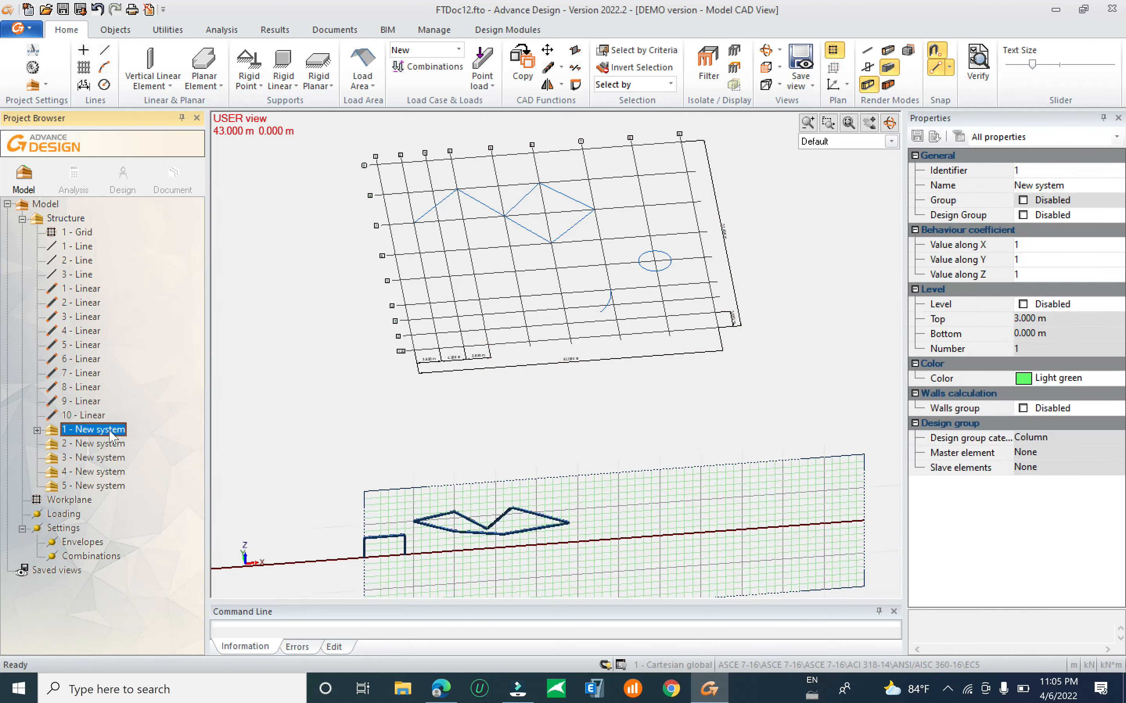
pyautogui.click(1072, 188)
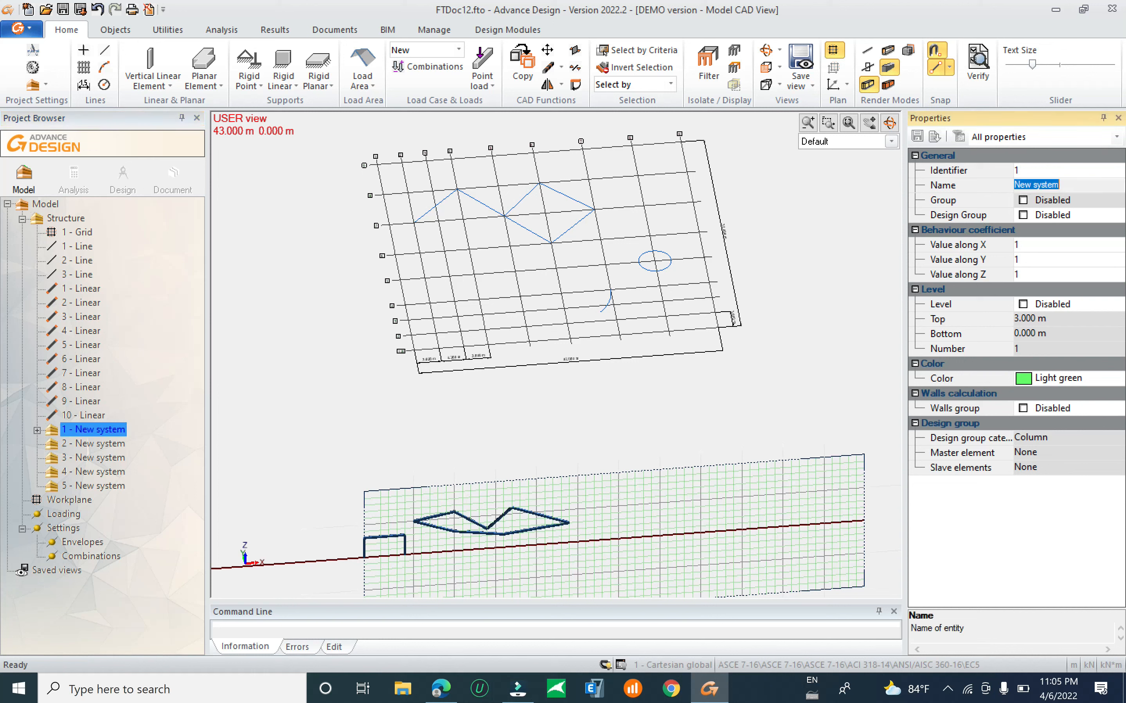
pyautogui.write('Dimension')
pyautogui.press('Return')
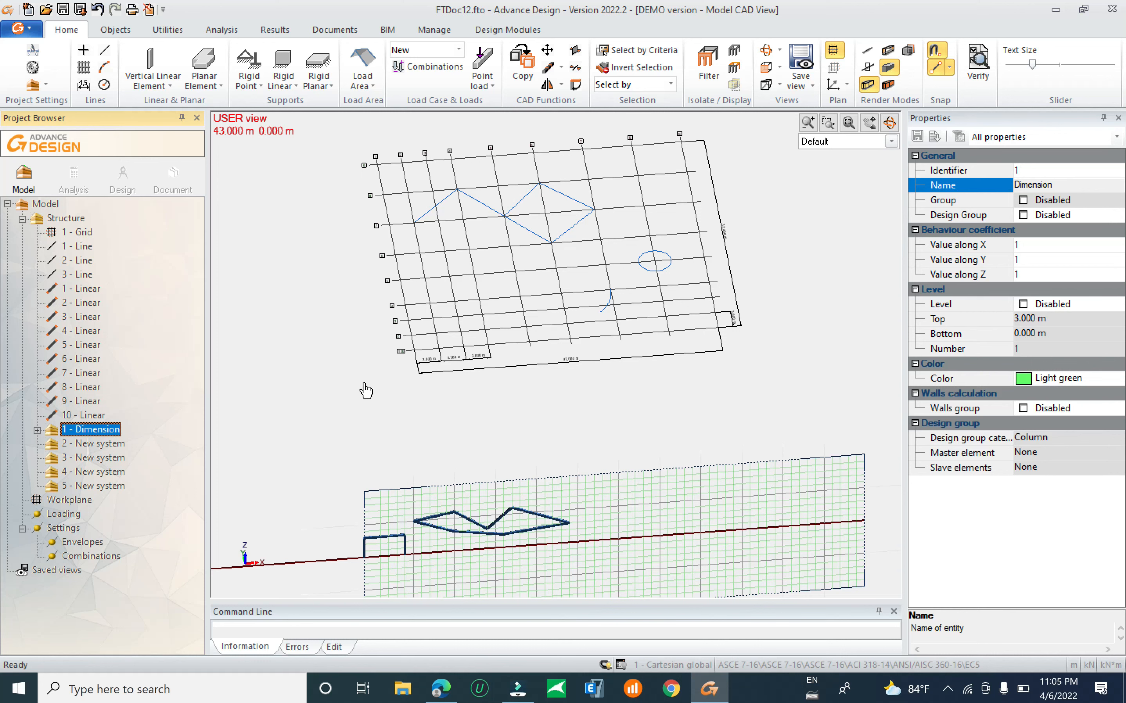
# Rename the second new subsystem as Grid.
pyautogui.scroll(-2, 361, 419)
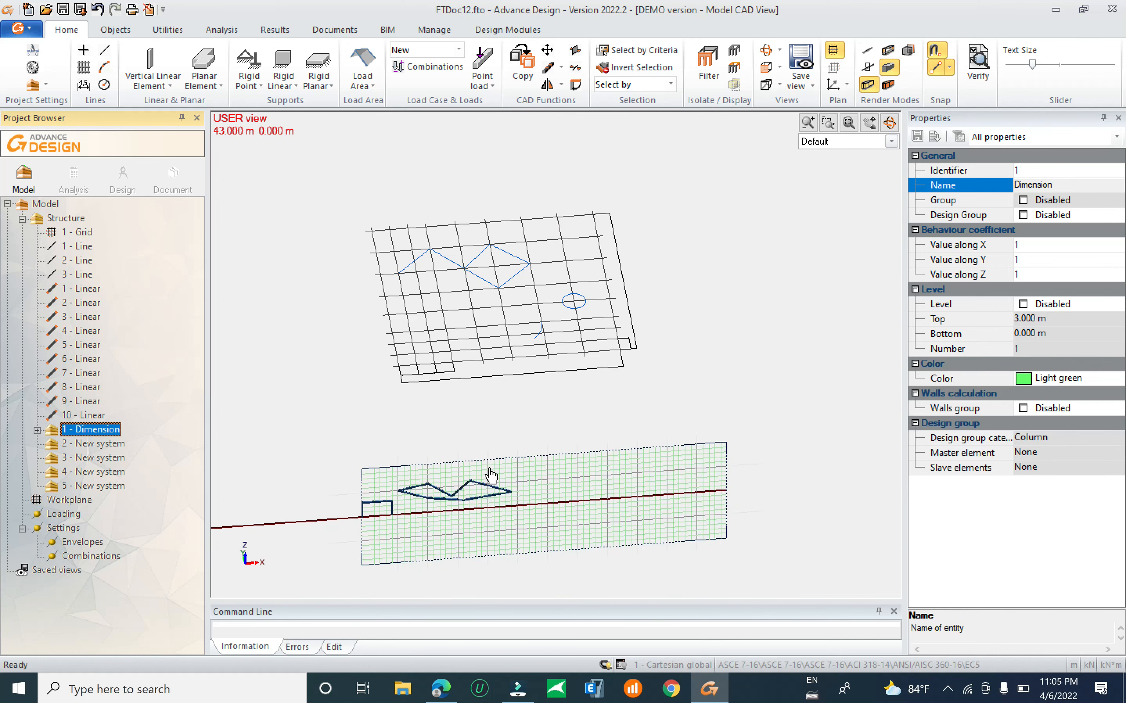
pyautogui.moveTo(441, 426); pyautogui.dragTo(441, 396, button='middle')
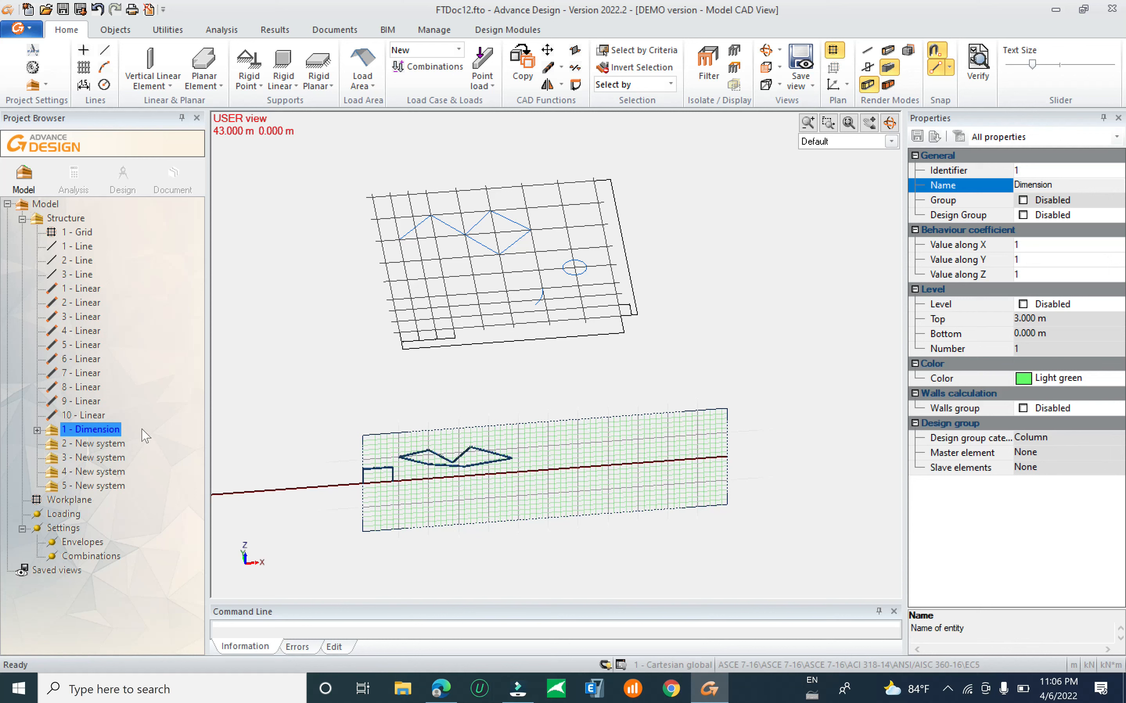
pyautogui.click(87, 233)
pyautogui.click(93, 445)
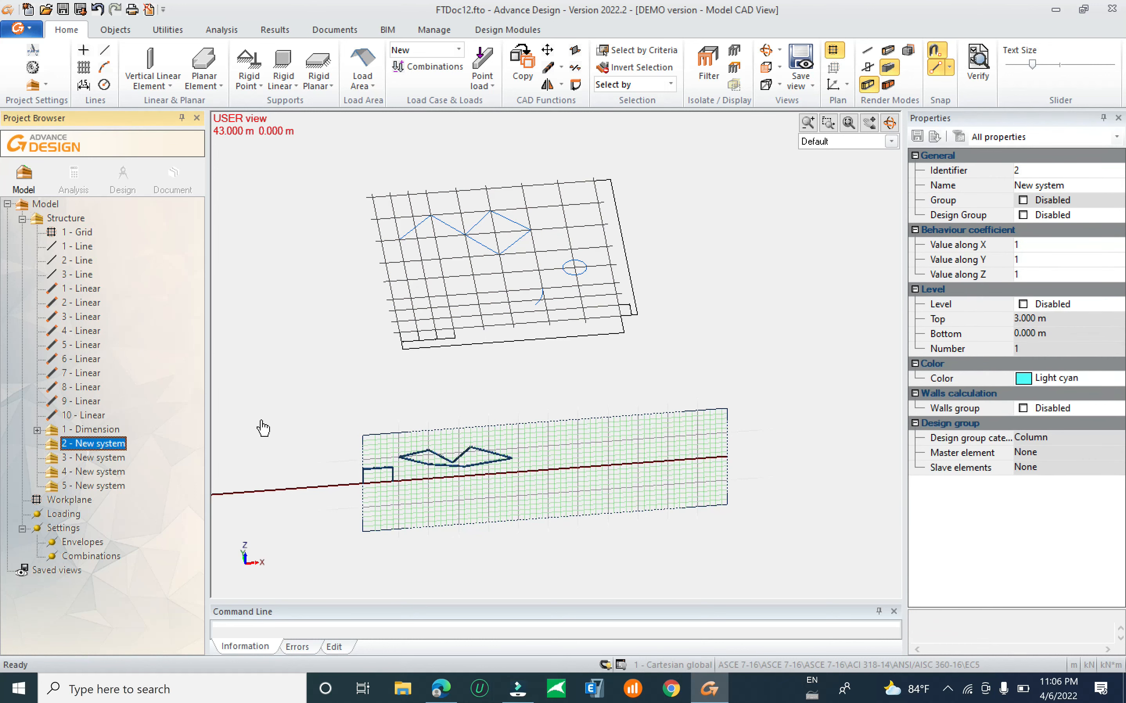
pyautogui.click(1064, 186)
pyautogui.write('Gride')
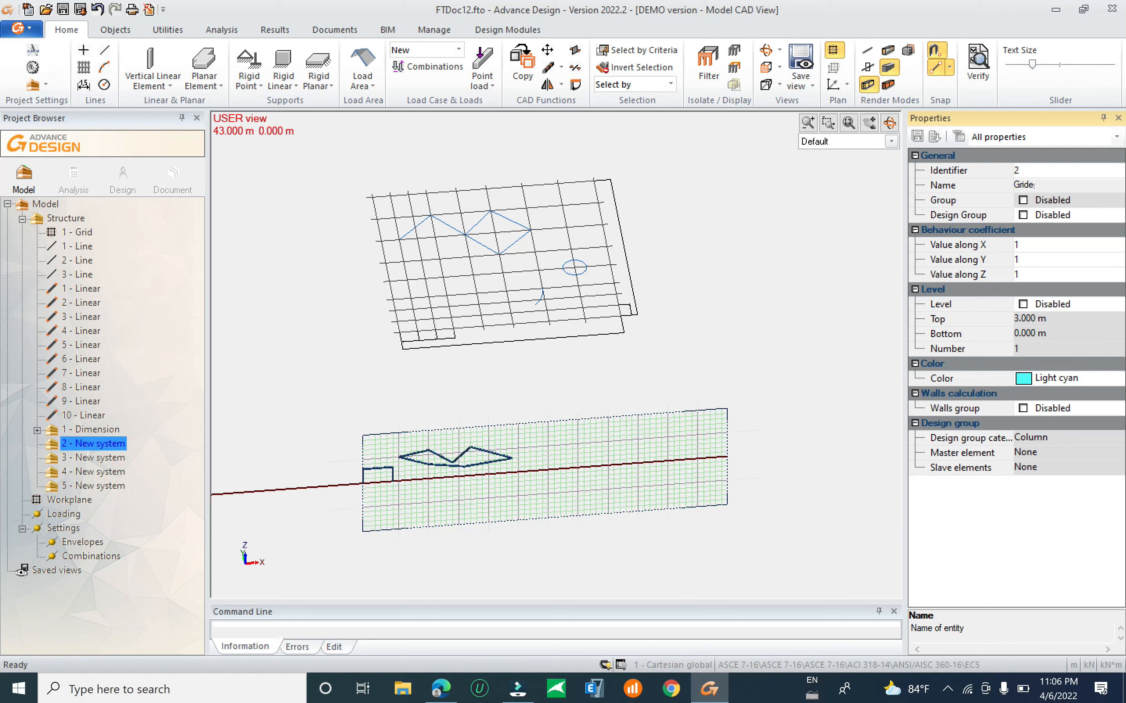
pyautogui.press('Return')
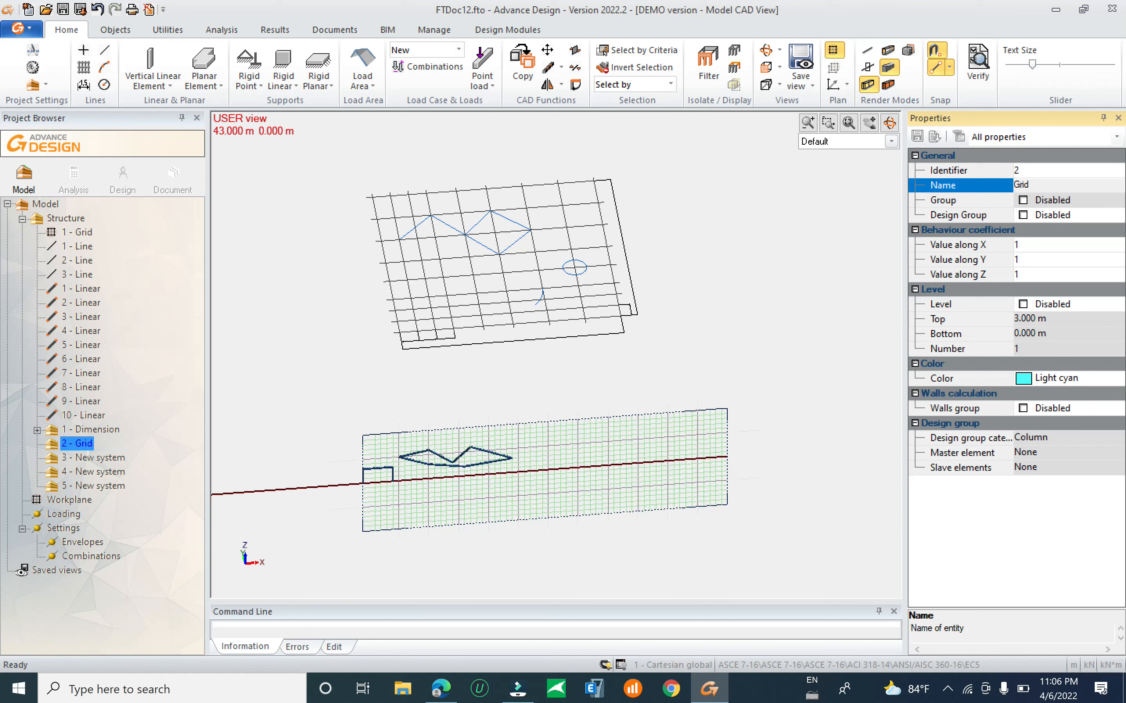
# Move the grid object from the Structure system into the Grid subsystem.
pyautogui.click(83, 231)
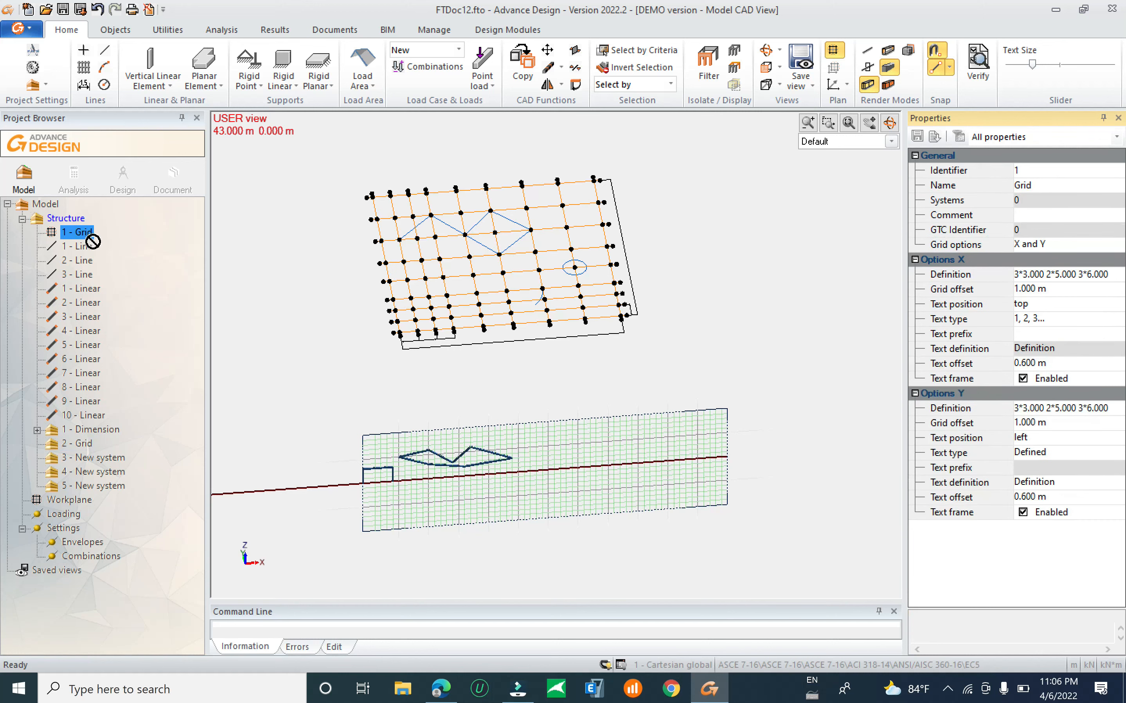
# Move the grid element from the Structure level into the Grid system.
pyautogui.moveTo(111, 442); pyautogui.dragTo(87, 448)
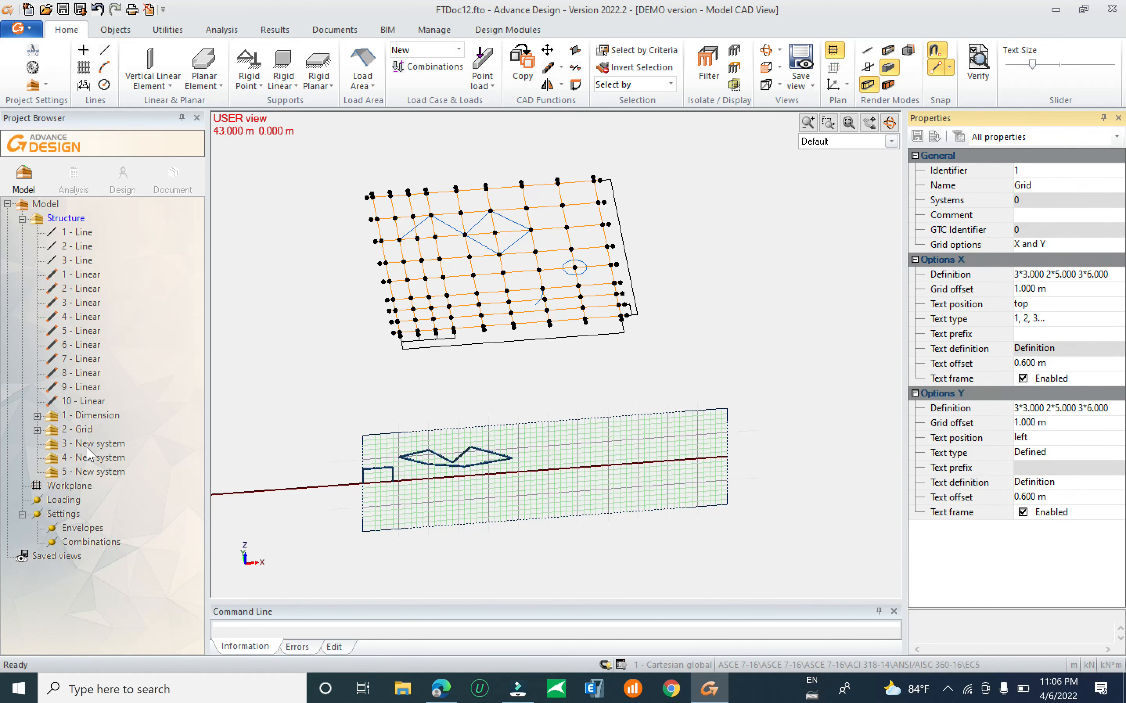
# Rename system 3 under Structure as "line".
pyautogui.click(84, 233)
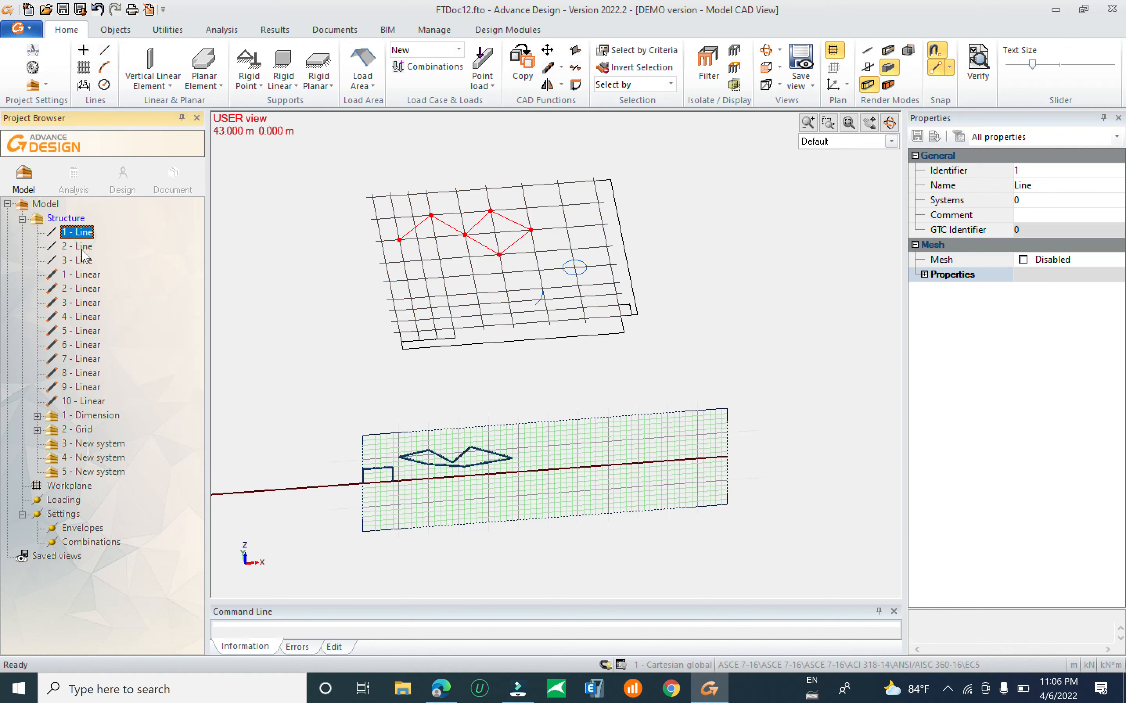
pyautogui.keyDown('shift'); pyautogui.click(85, 261); pyautogui.keyUp('shift')
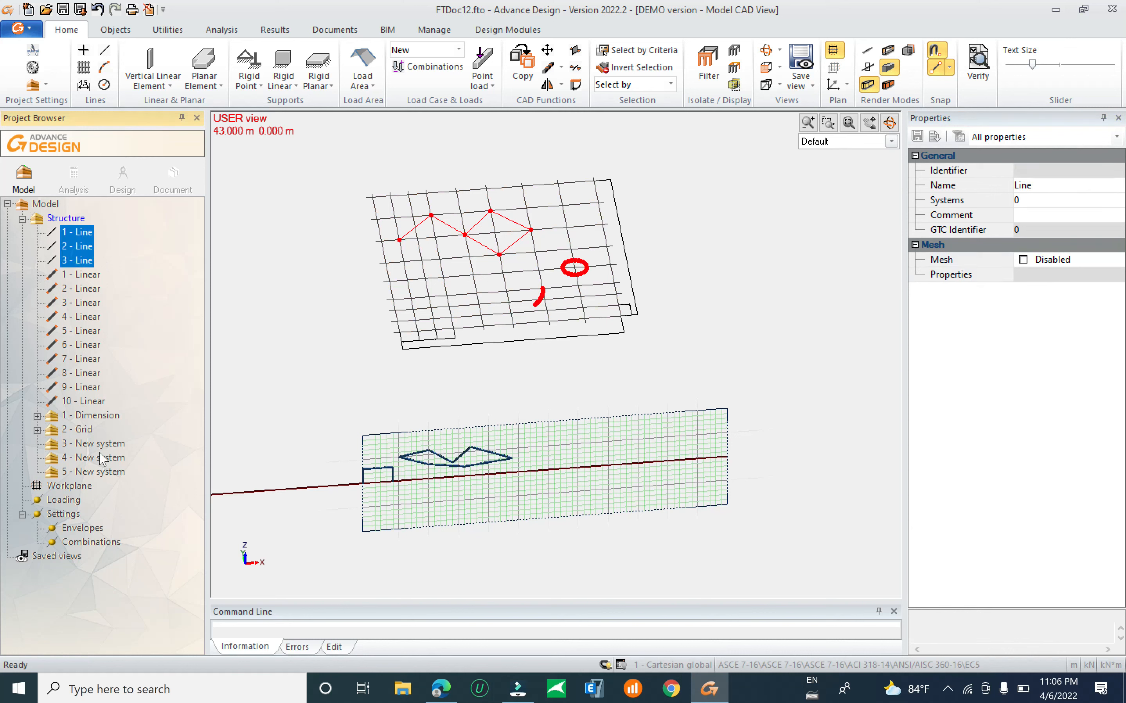
pyautogui.click(93, 443)
pyautogui.click(1024, 170)
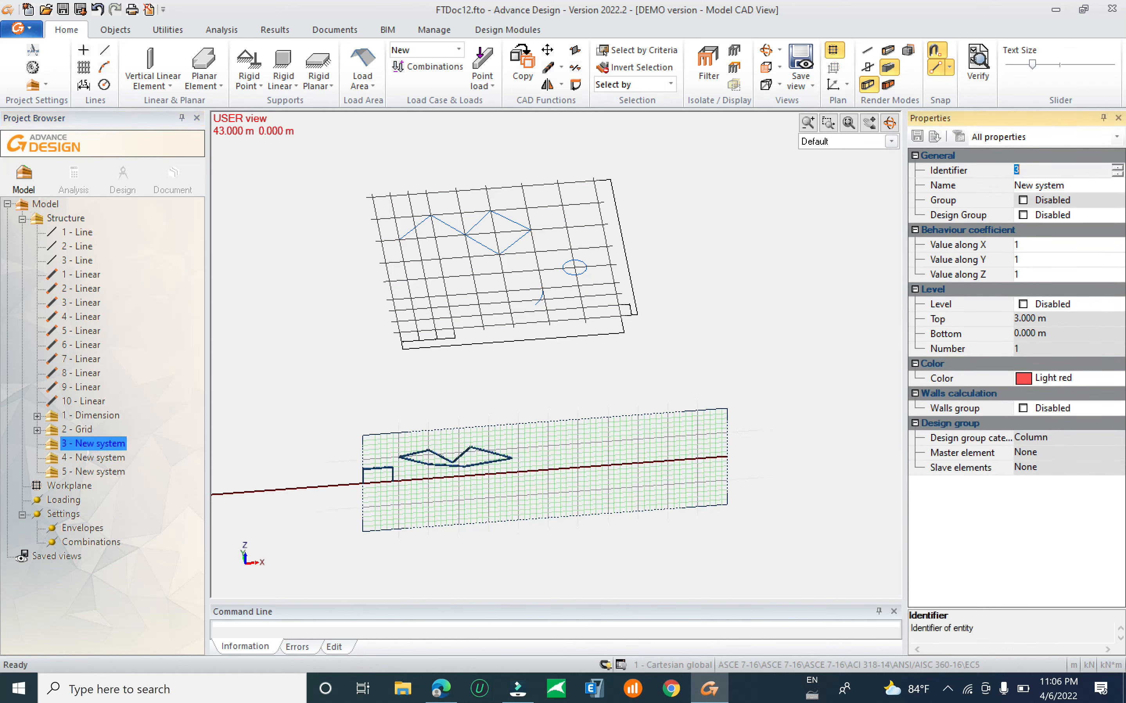
pyautogui.click(1042, 181)
pyautogui.write('line')
pyautogui.press('Return')
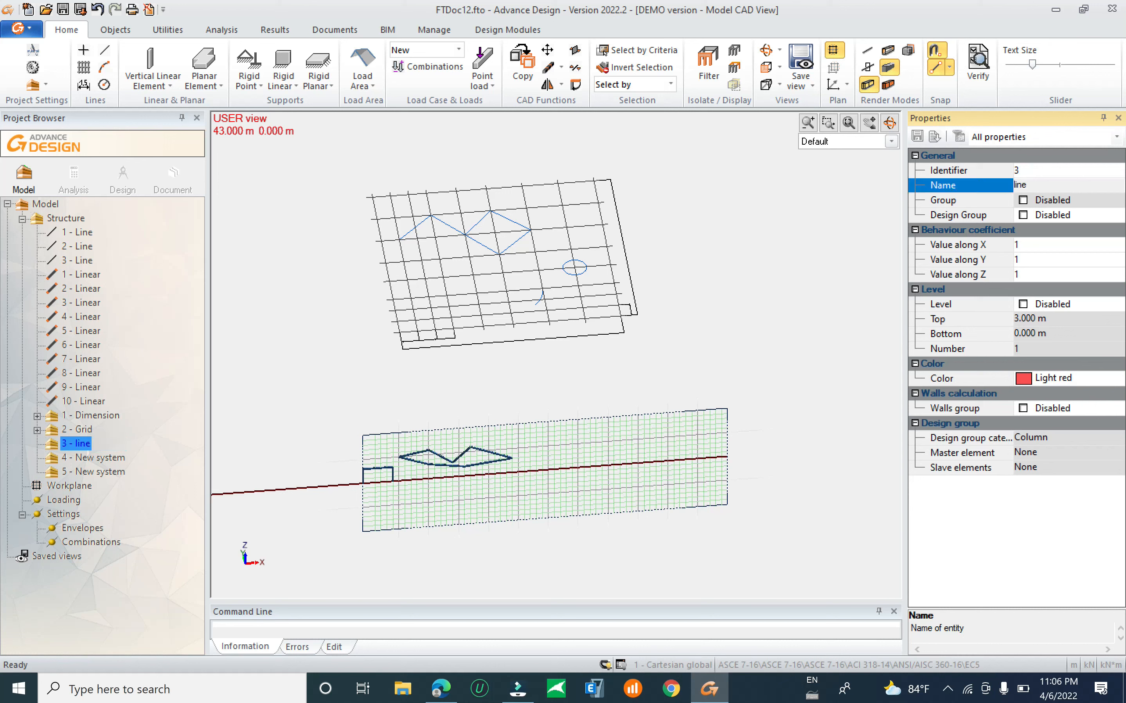
# Move the three line elements, 1 to 3, into the line system.
pyautogui.click(82, 232)
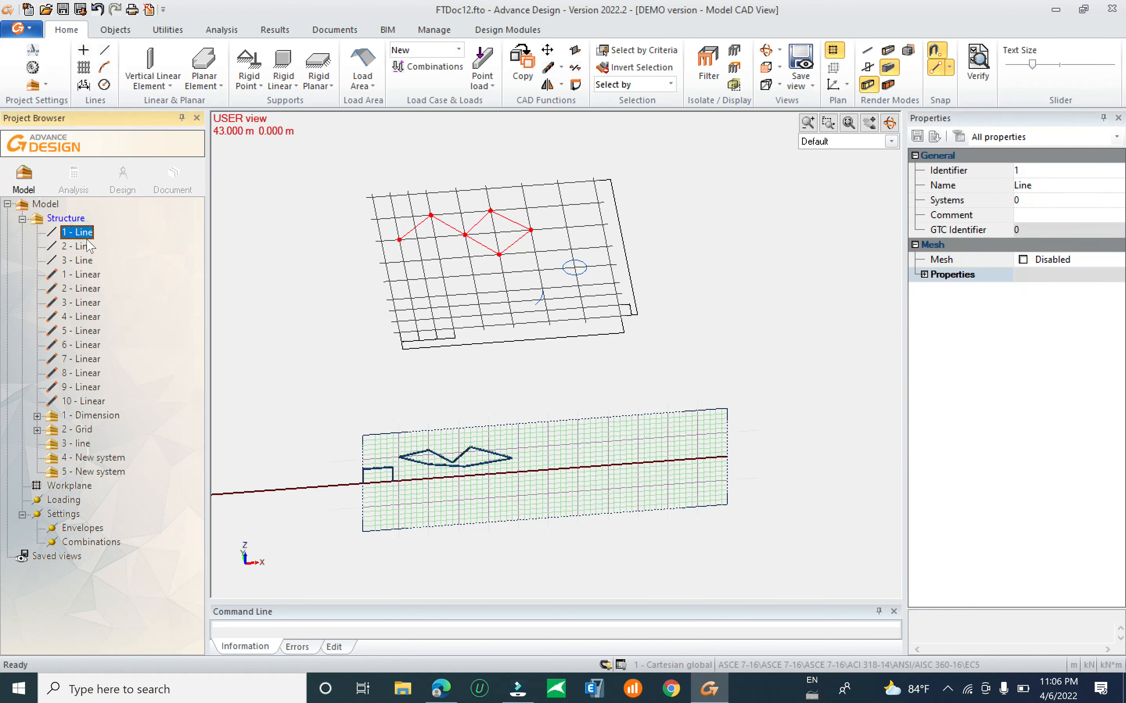
pyautogui.keyDown('shift'); pyautogui.click(80, 260); pyautogui.keyUp('shift')
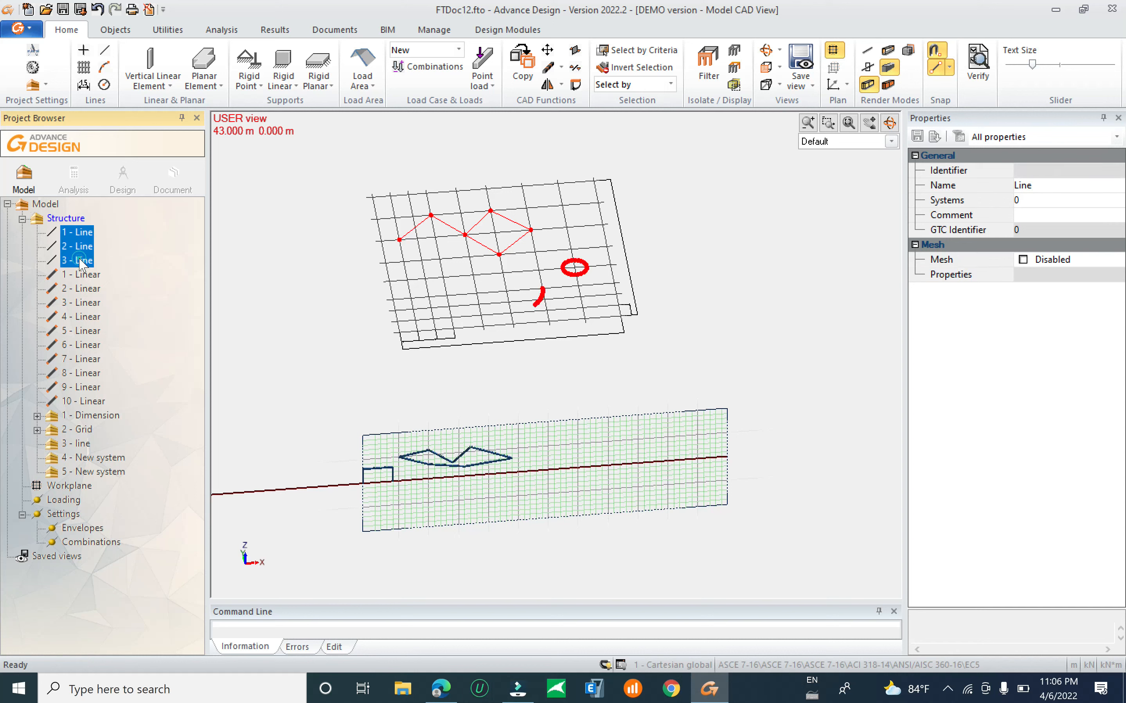
pyautogui.moveTo(83, 252); pyautogui.dragTo(84, 450)
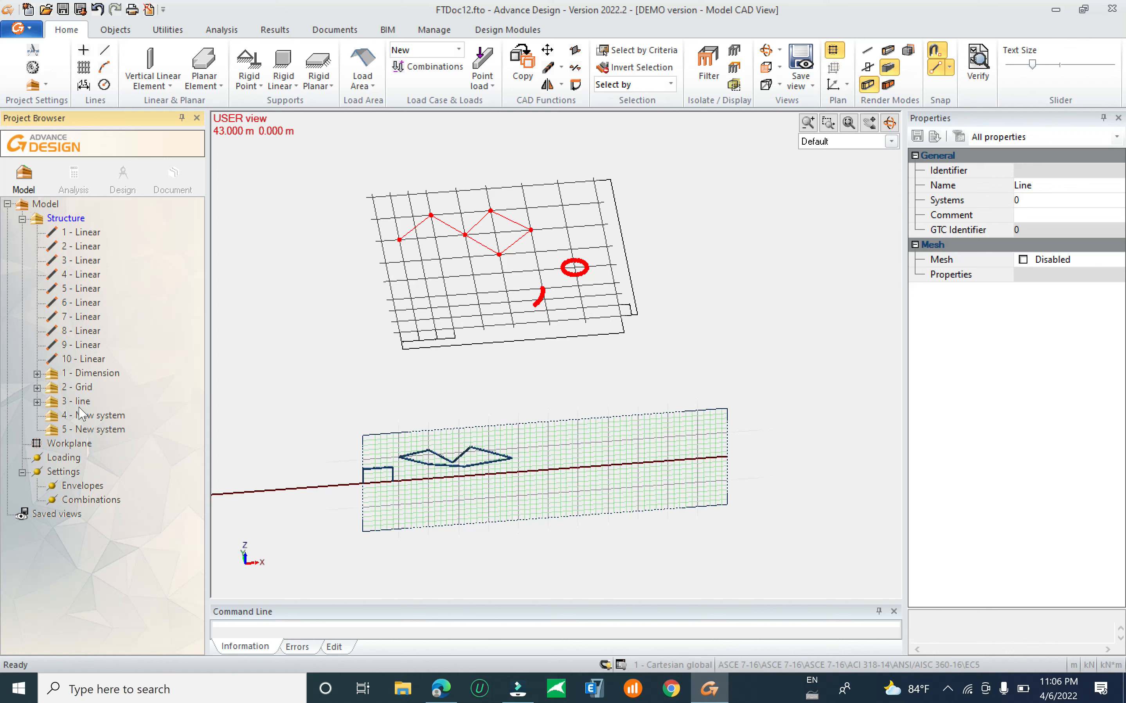
# Examine which linear elements form the small frame and the closed chained shape, and check the available linear element types.
pyautogui.click(85, 234)
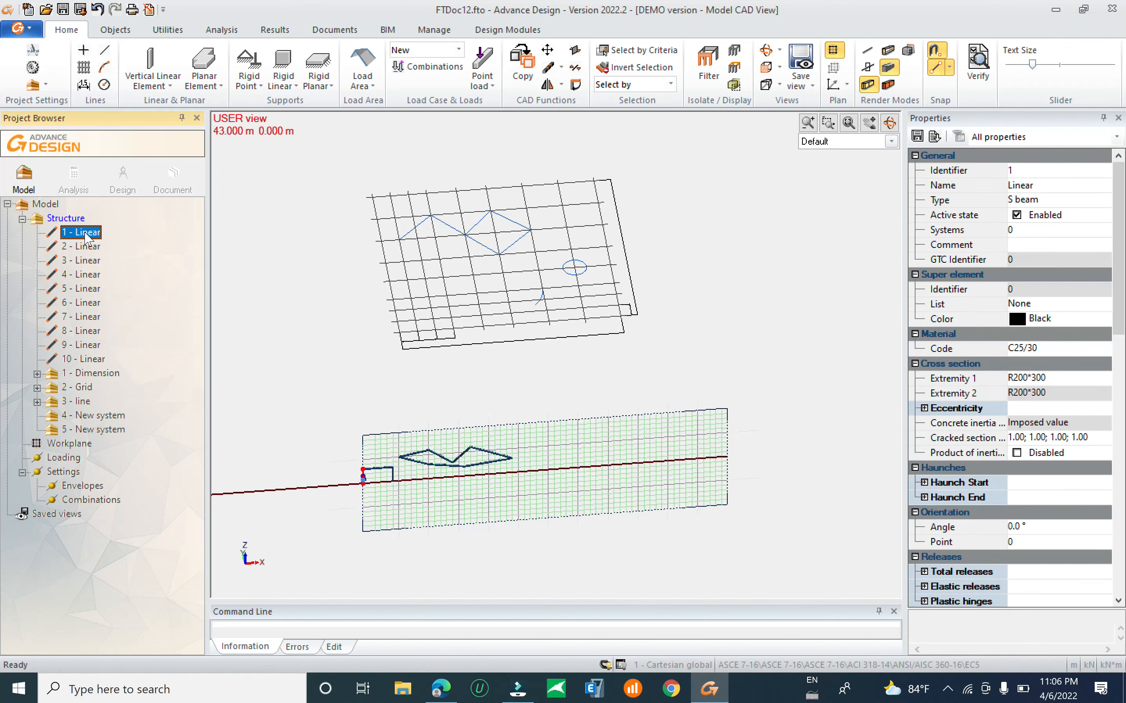
pyautogui.keyDown('shift'); pyautogui.click(86, 358); pyautogui.keyUp('shift')
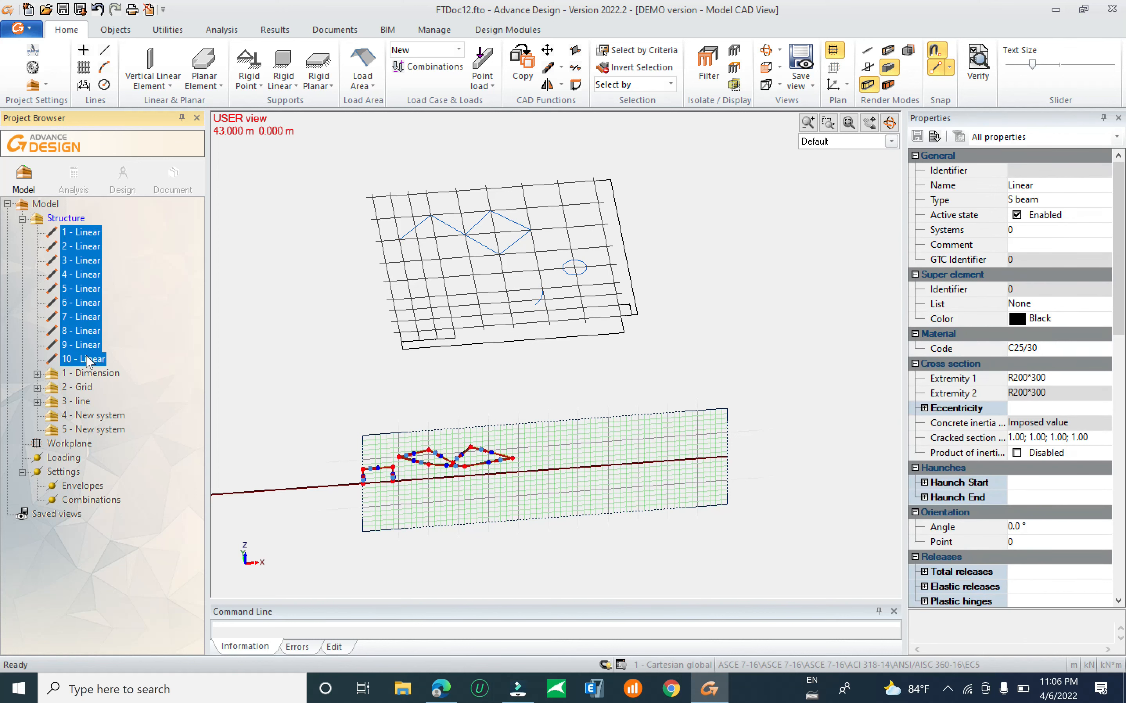
pyautogui.scroll(5, 377, 520)
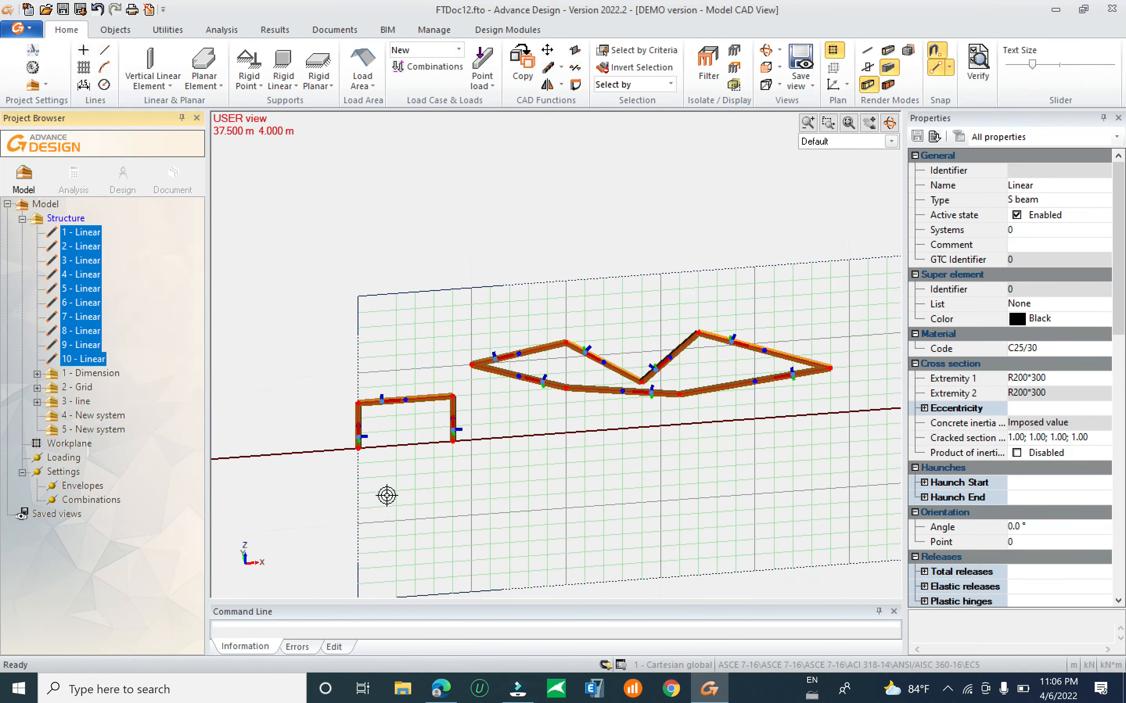
pyautogui.moveTo(487, 449); pyautogui.dragTo(365, 410, button='middle')
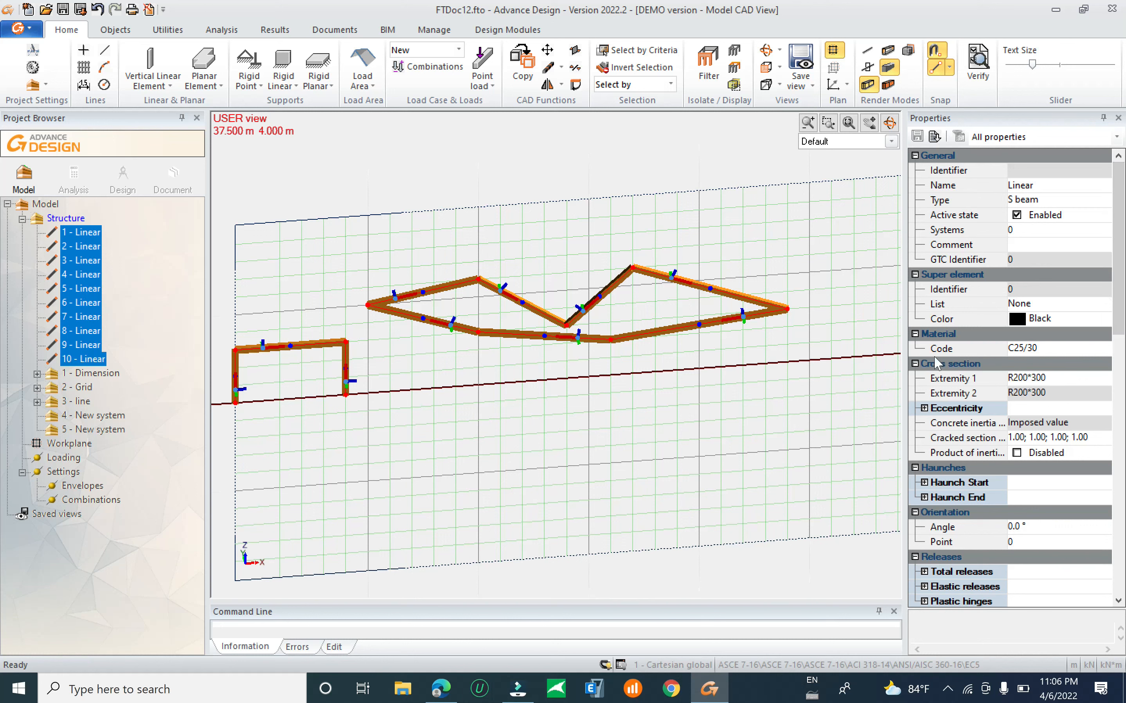
pyautogui.click(605, 365)
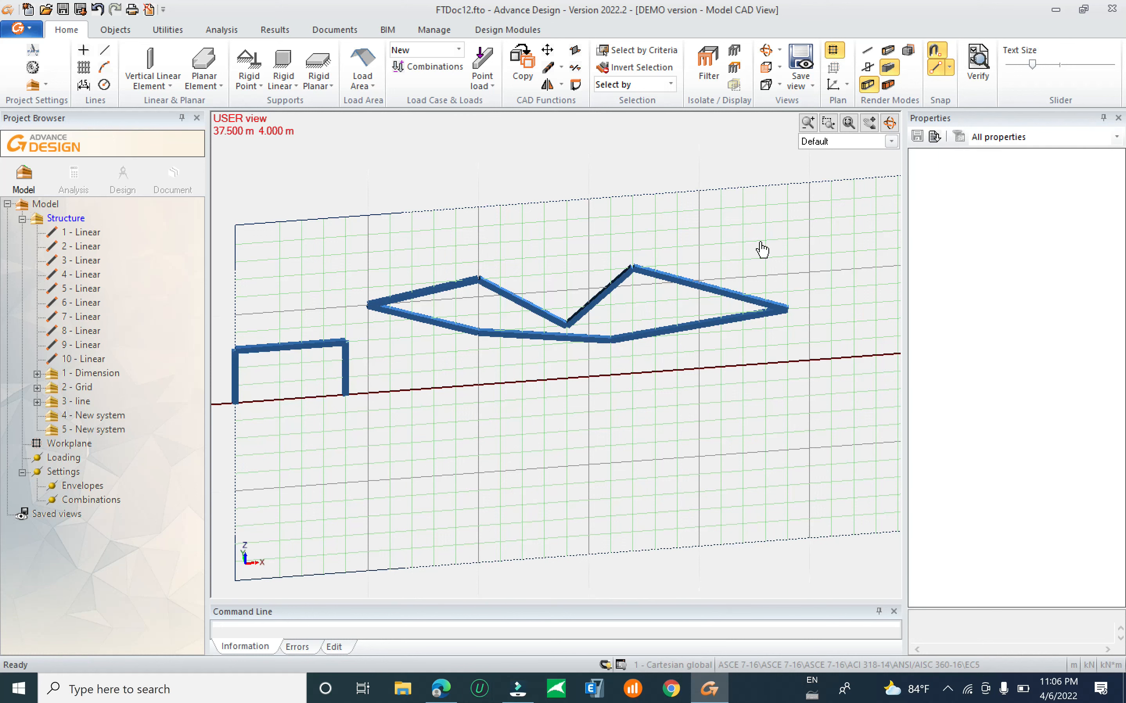
pyautogui.moveTo(307, 394); pyautogui.dragTo(402, 389, button='middle')
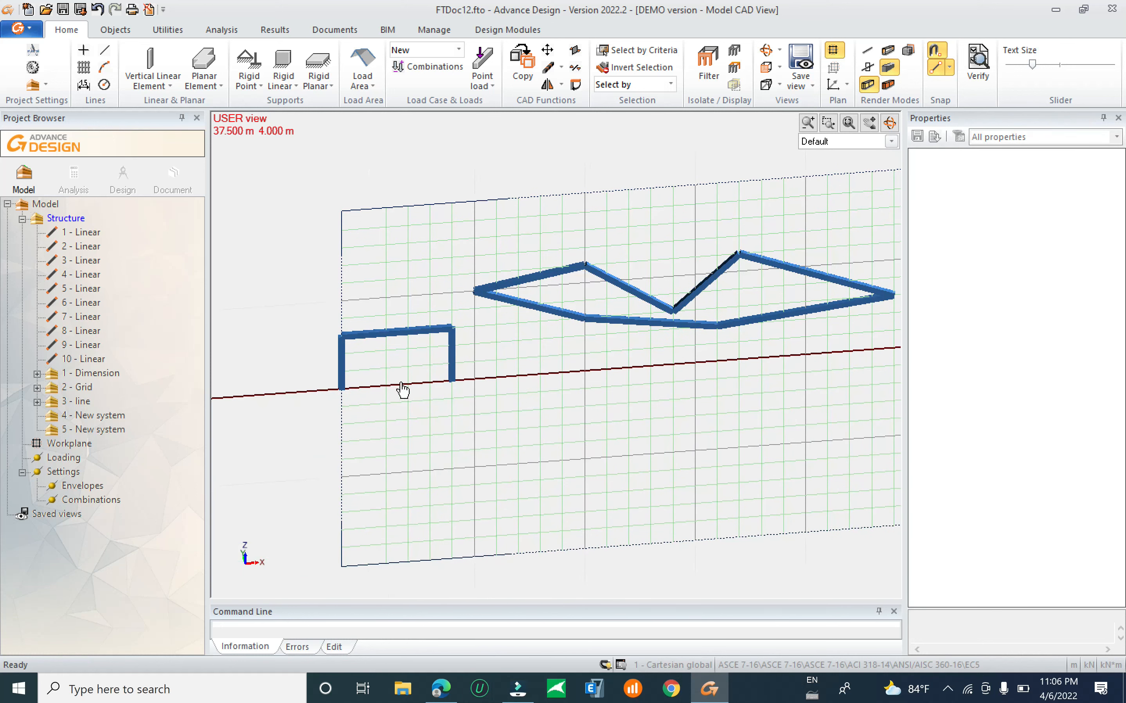
pyautogui.click(80, 415)
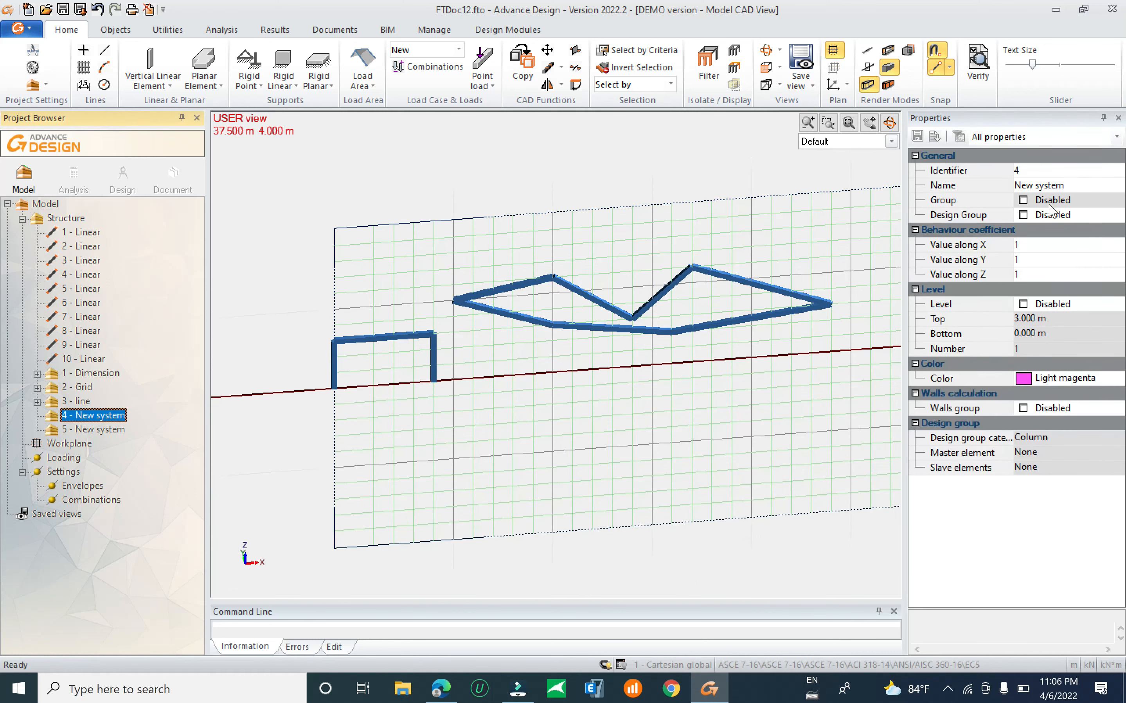
pyautogui.click(767, 287)
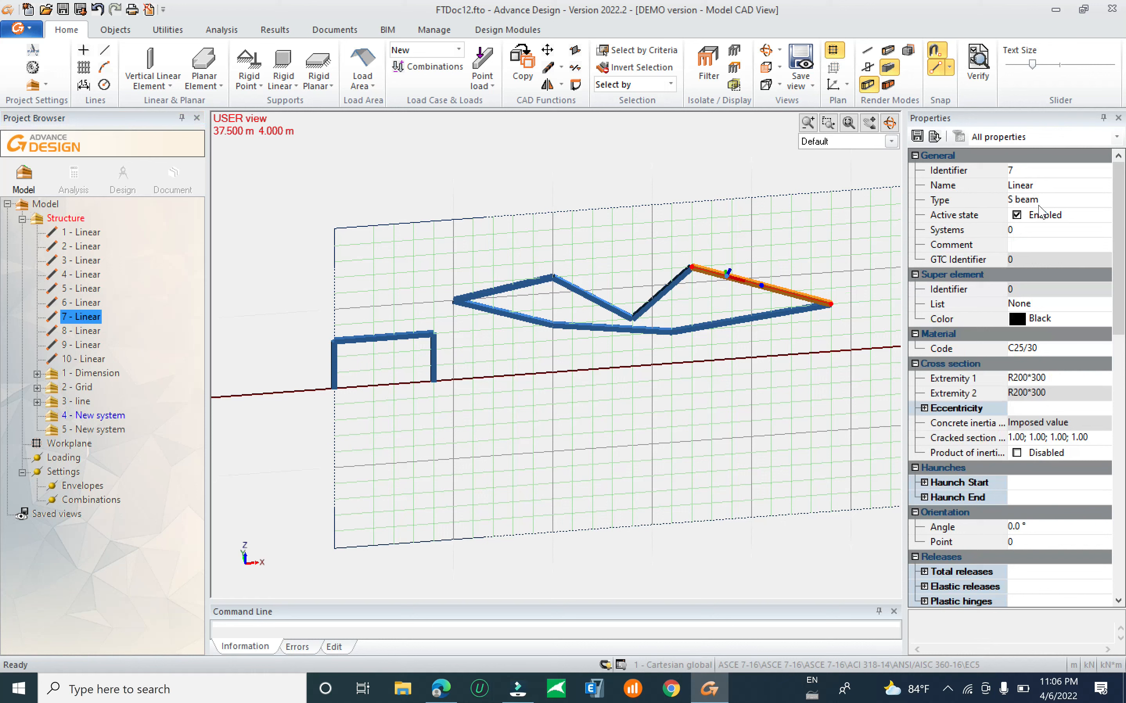
pyautogui.click(673, 244)
pyautogui.click(153, 83)
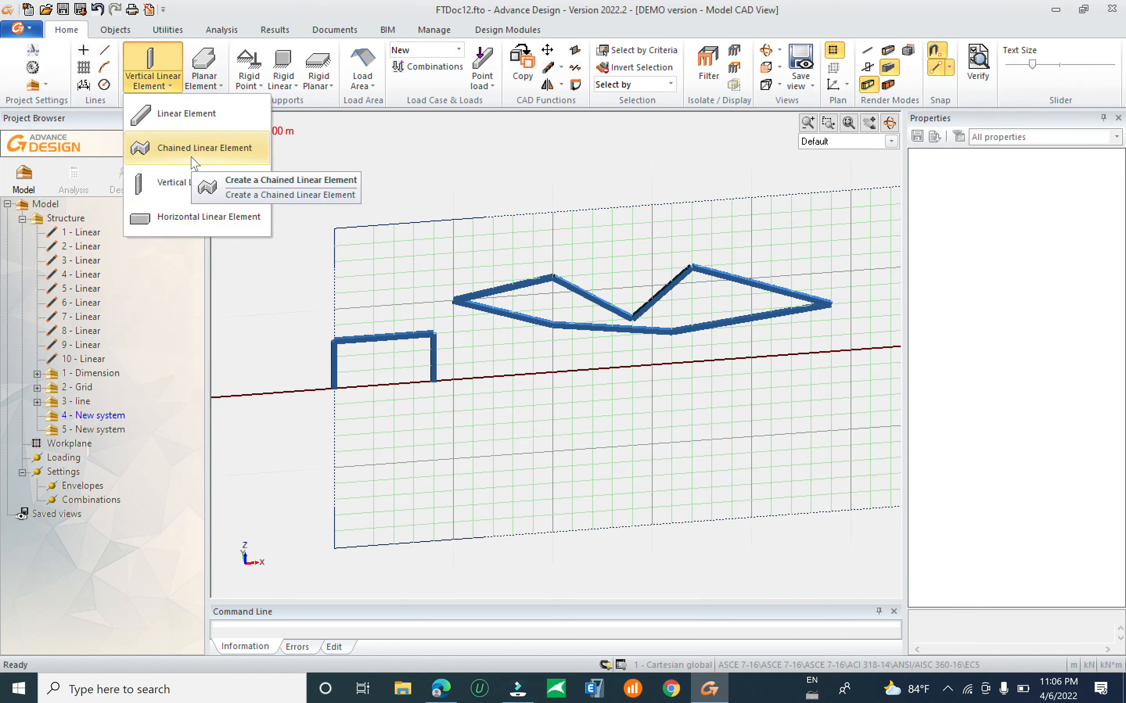
pyautogui.click(432, 229)
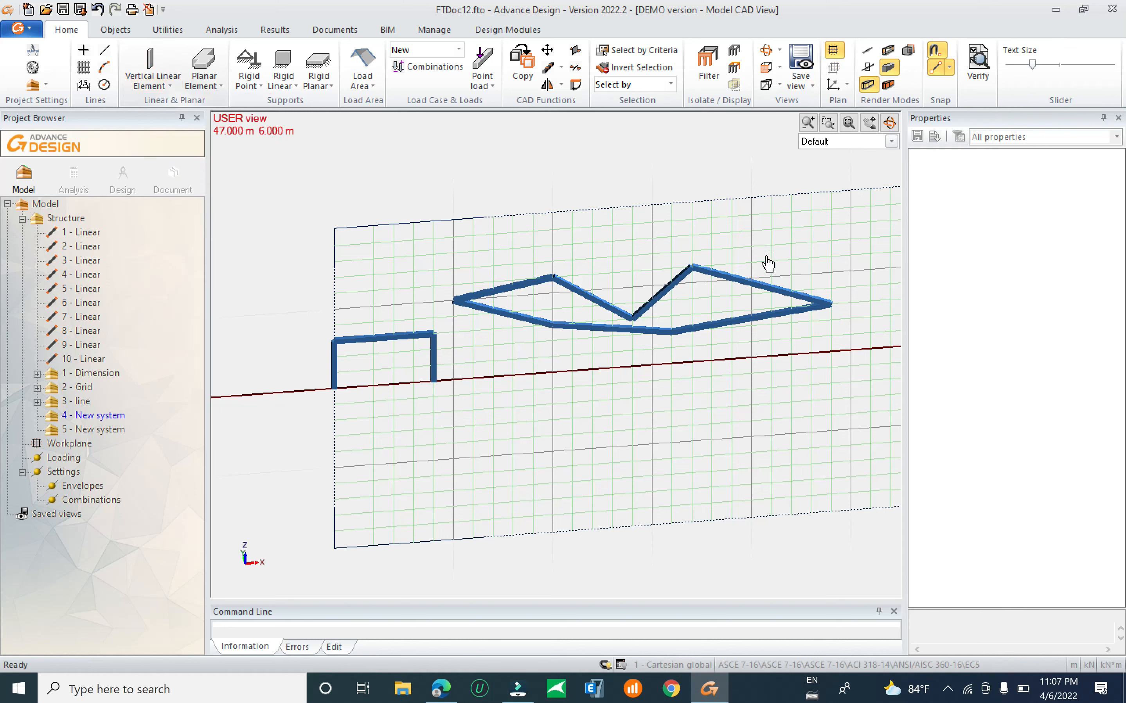
# Rename system 4 under Structure as "Chain element".
pyautogui.click(92, 415)
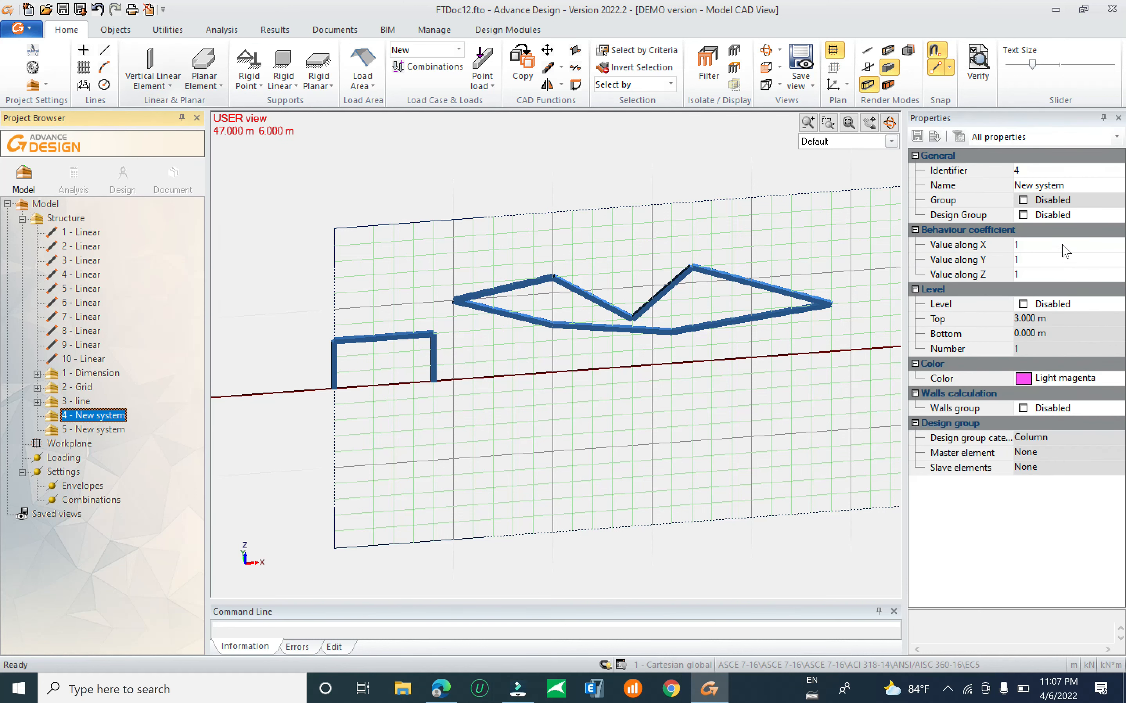
pyautogui.click(1089, 185)
pyautogui.write('Chain element')
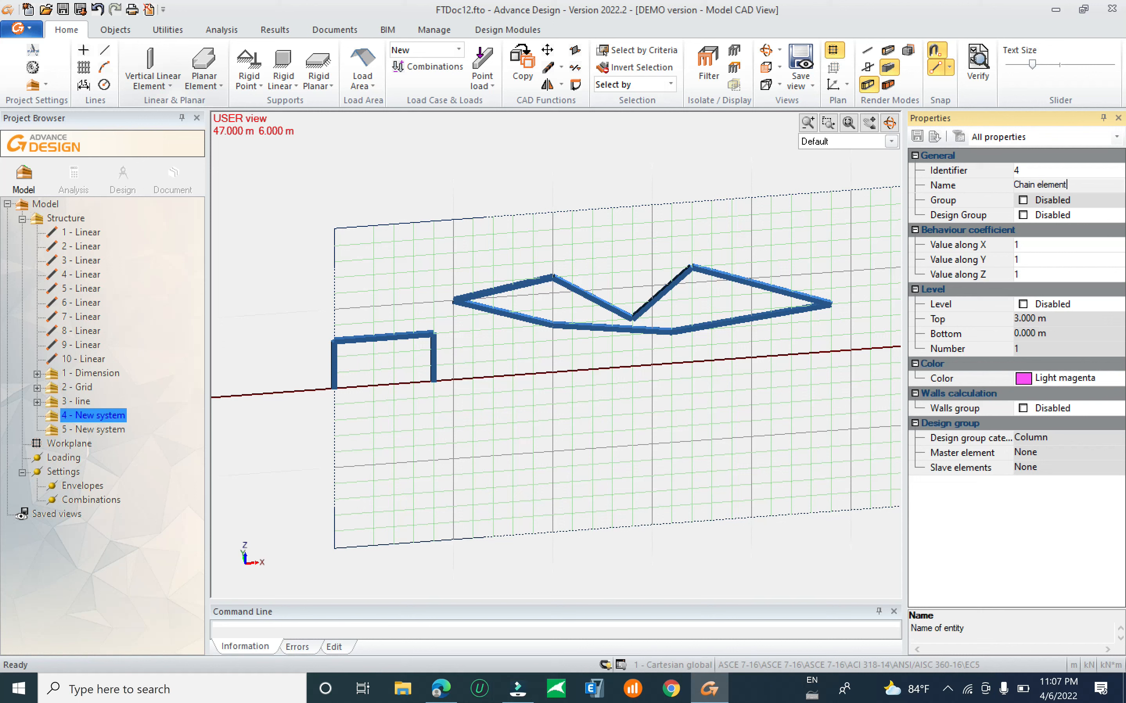
pyautogui.press('Return')
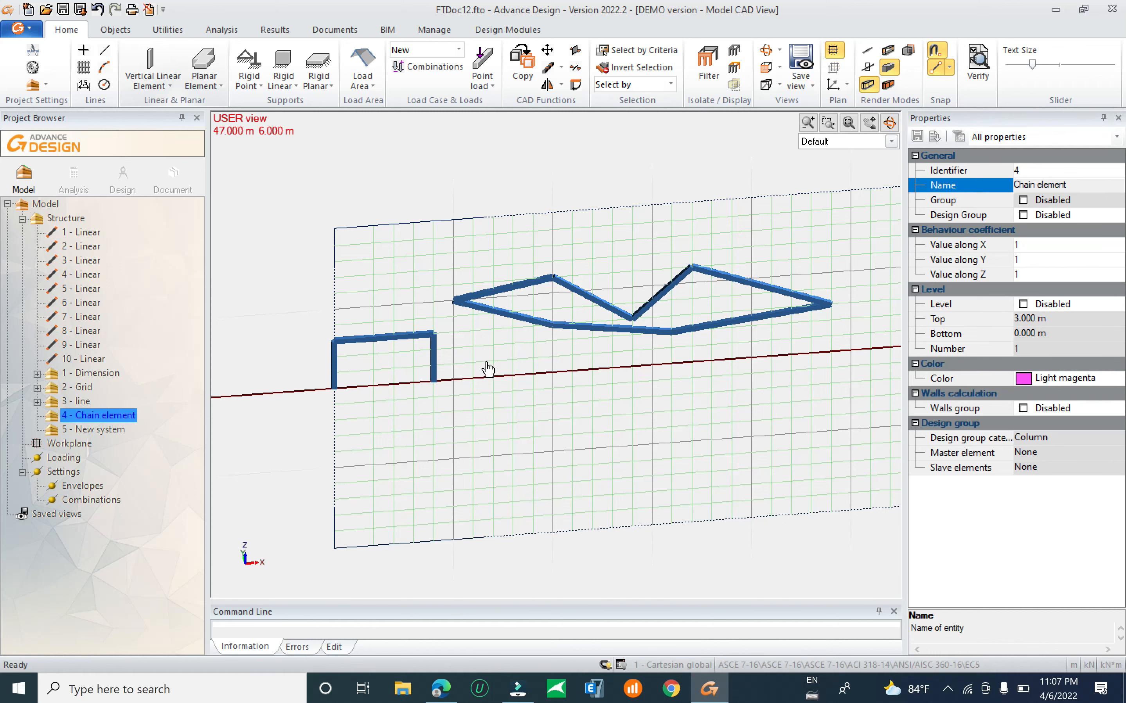
# Move the linear elements of the closed chained shape, 4 to 10, into the Chain element system.
pyautogui.scroll(-3, 471, 325)
pyautogui.moveTo(428, 215); pyautogui.dragTo(469, 250)
pyautogui.click(81, 247)
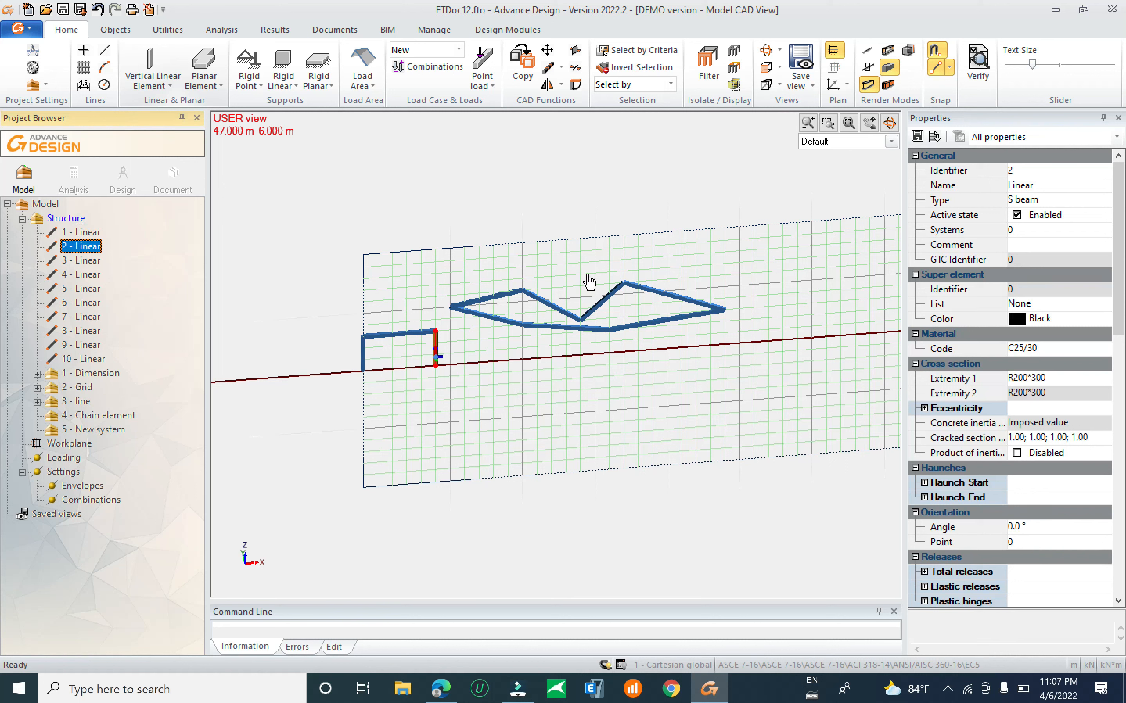
pyautogui.press('Escape')
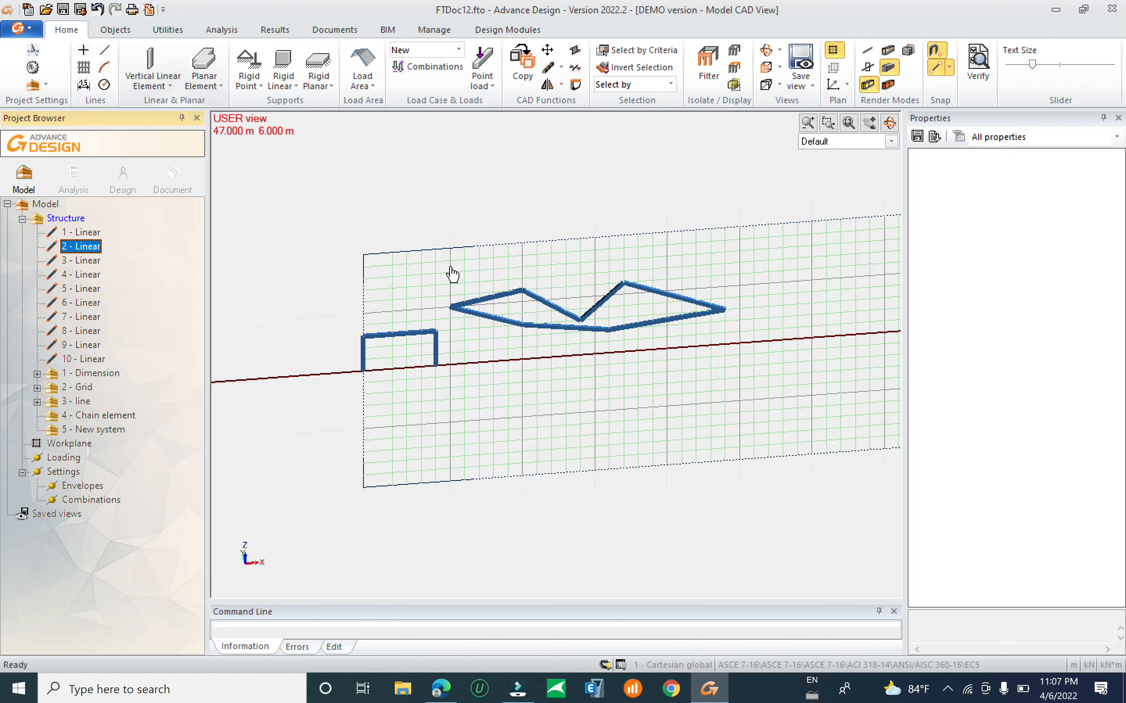
pyautogui.moveTo(429, 238); pyautogui.dragTo(751, 345)
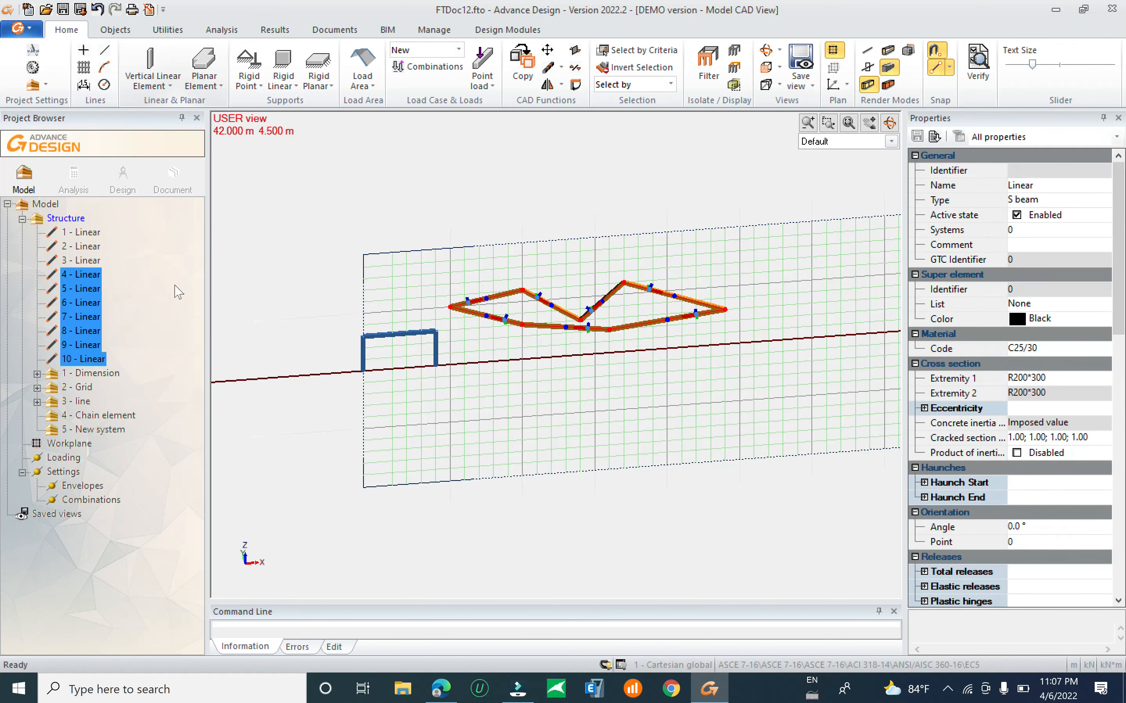
pyautogui.moveTo(72, 286); pyautogui.dragTo(85, 418)
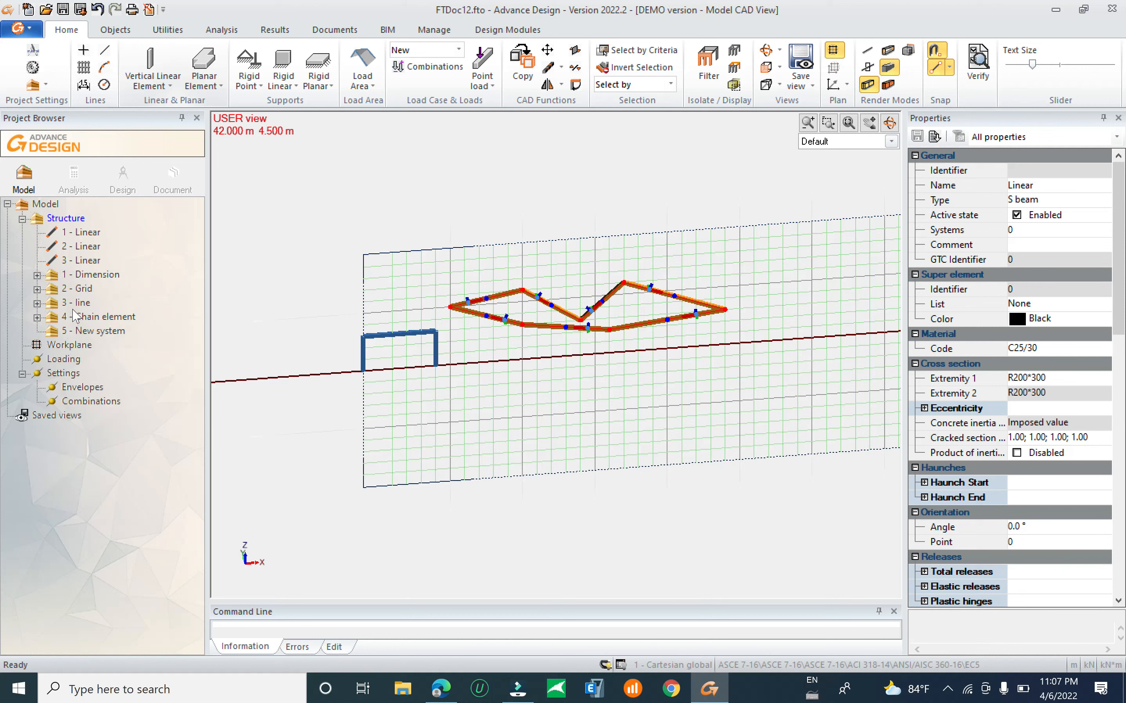
# Check the three remaining linear elements of the small frame and add two new systems under Structure.
pyautogui.click(83, 261)
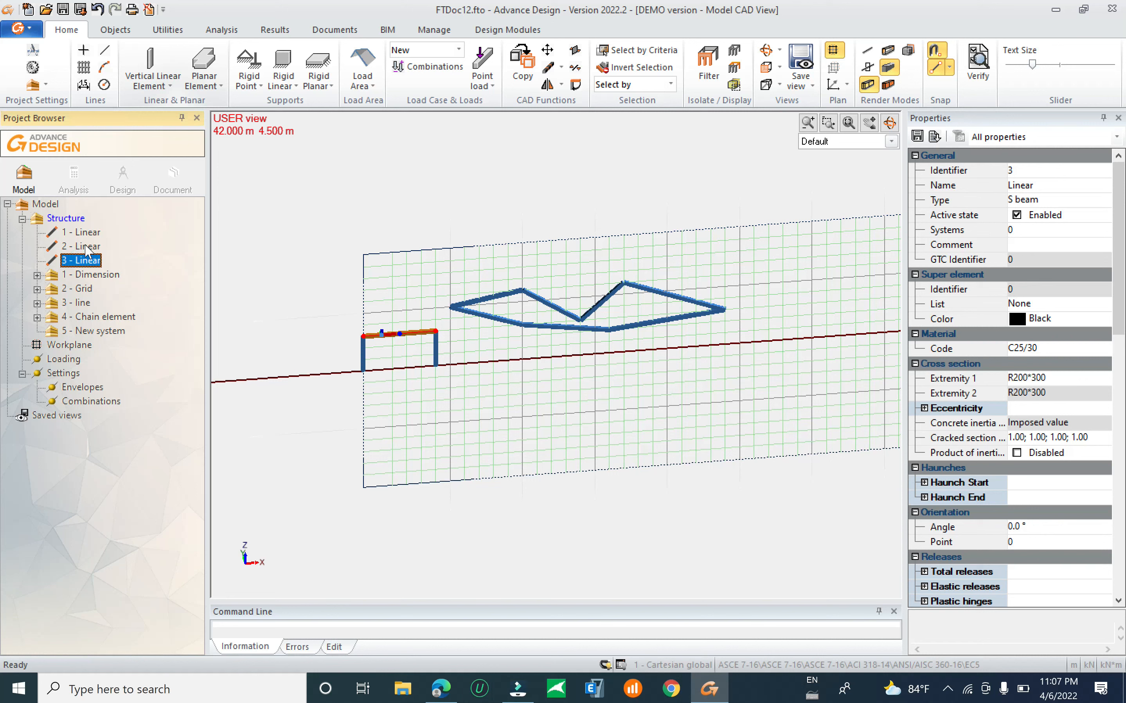
pyautogui.click(86, 247)
pyautogui.click(83, 232)
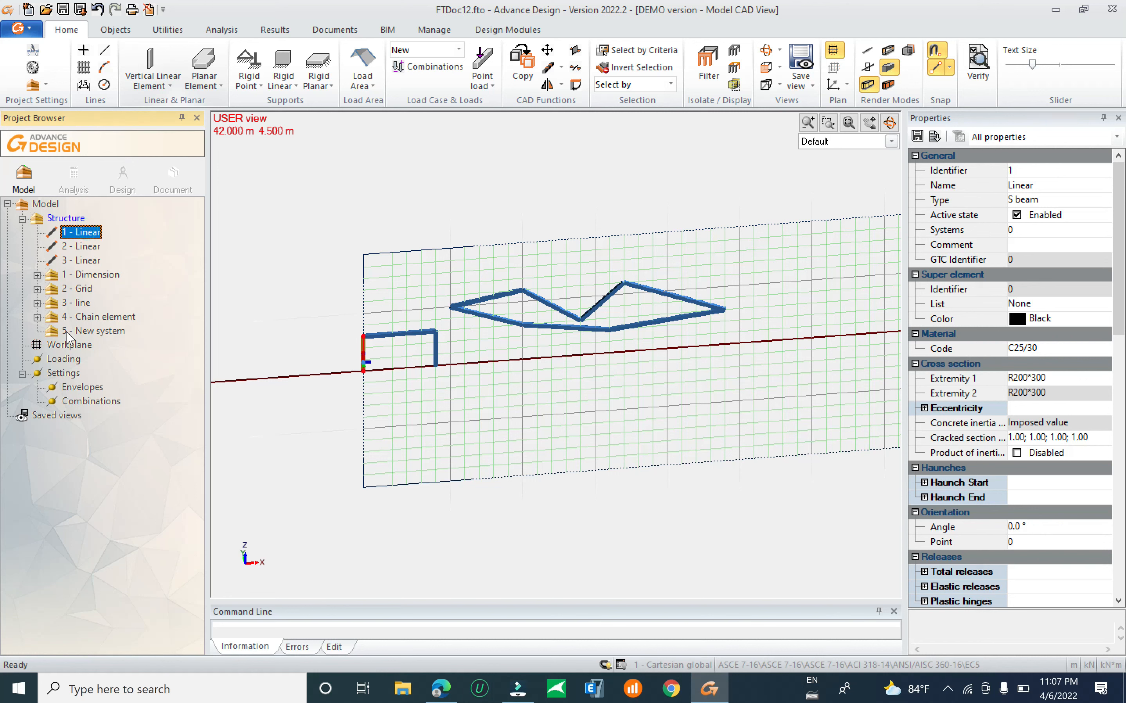
pyautogui.click(69, 331)
pyautogui.click(66, 219)
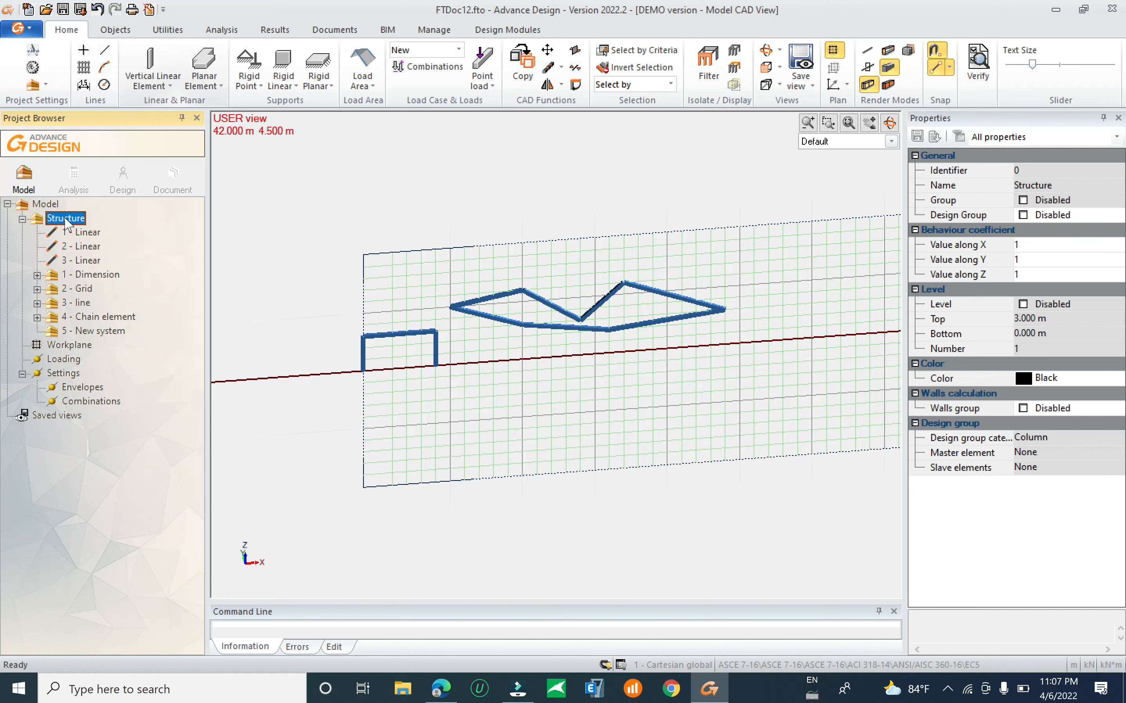
pyautogui.press('F6')
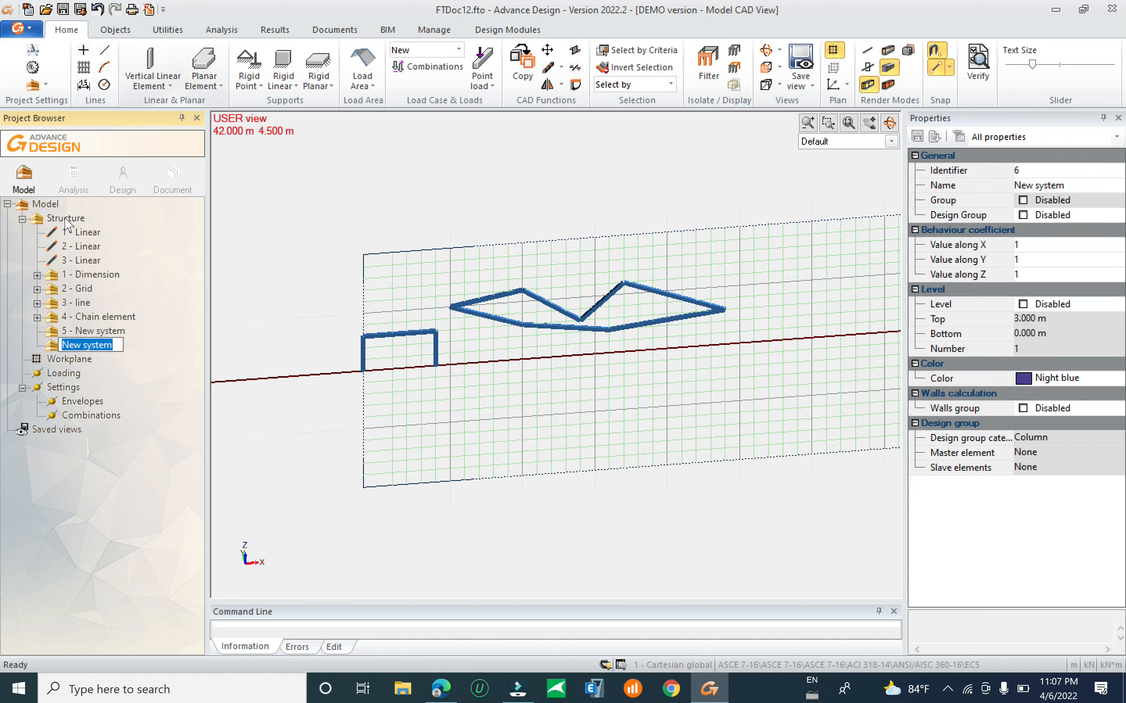
pyautogui.click(65, 221)
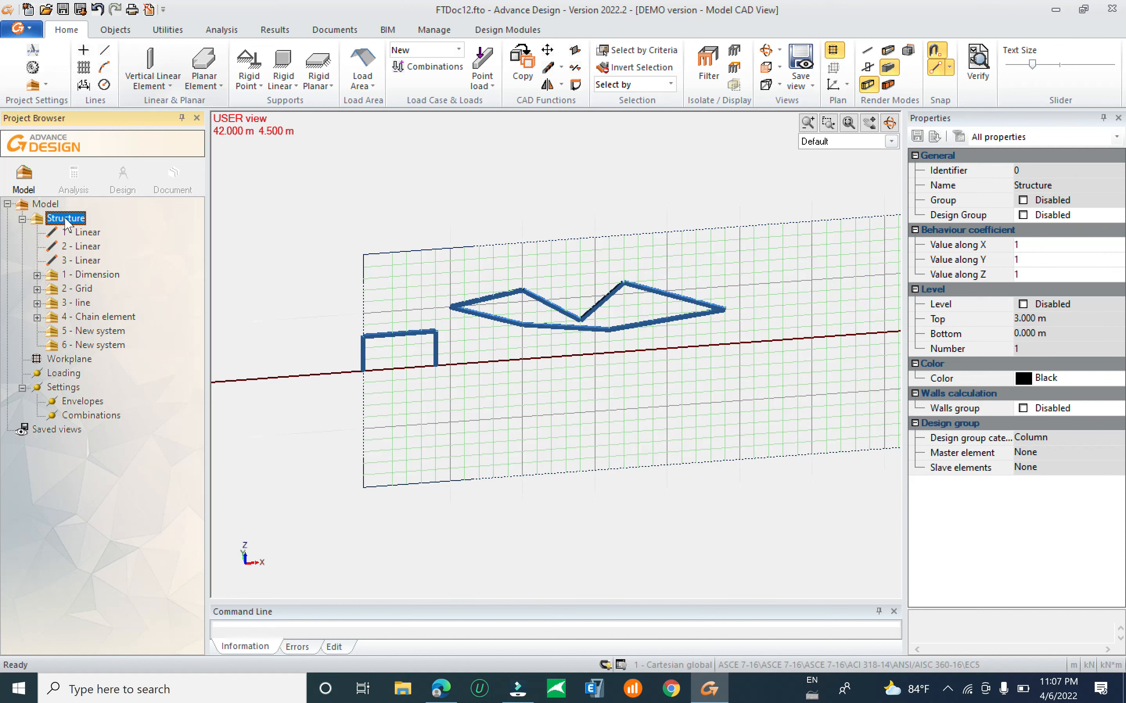
pyautogui.press('F6')
# Rename system 6 under Structure as "Beam".
pyautogui.click(93, 344)
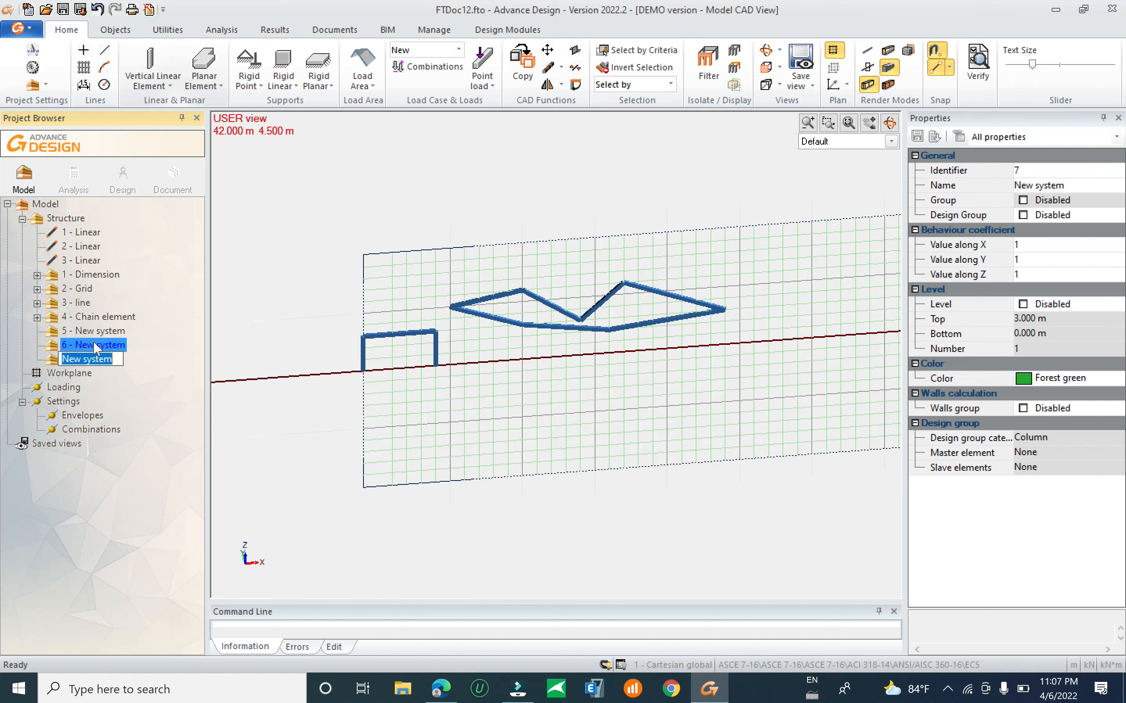
pyautogui.click(1070, 170)
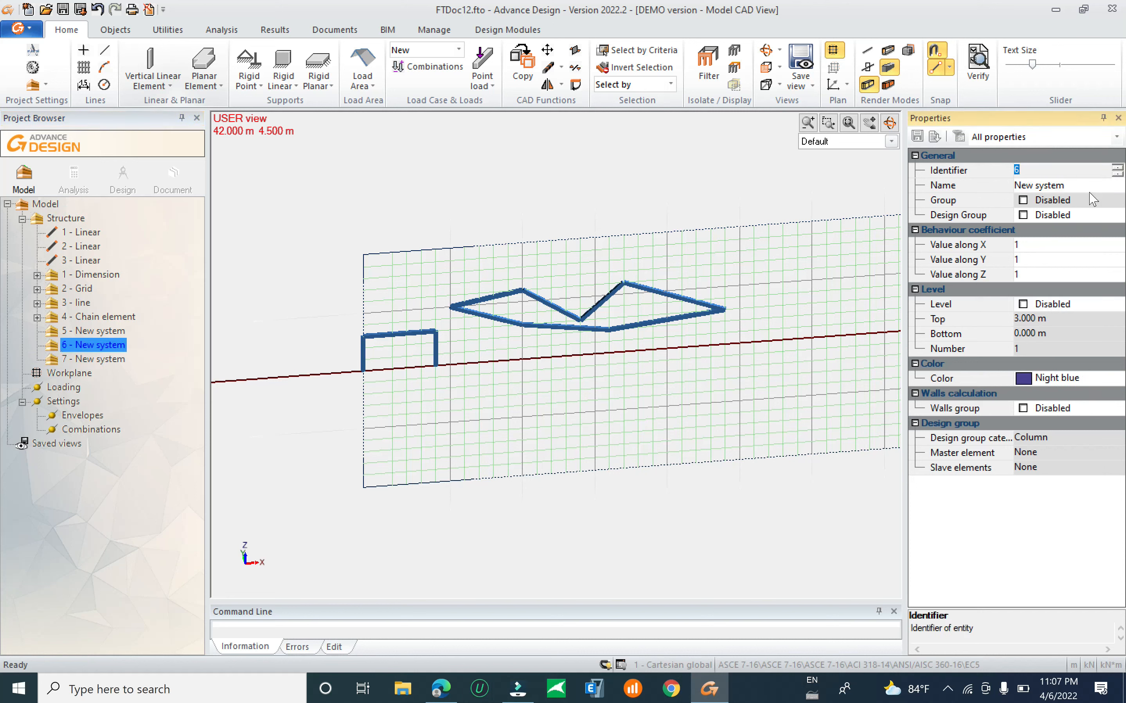
pyautogui.press('Tab')
pyautogui.write('Be')
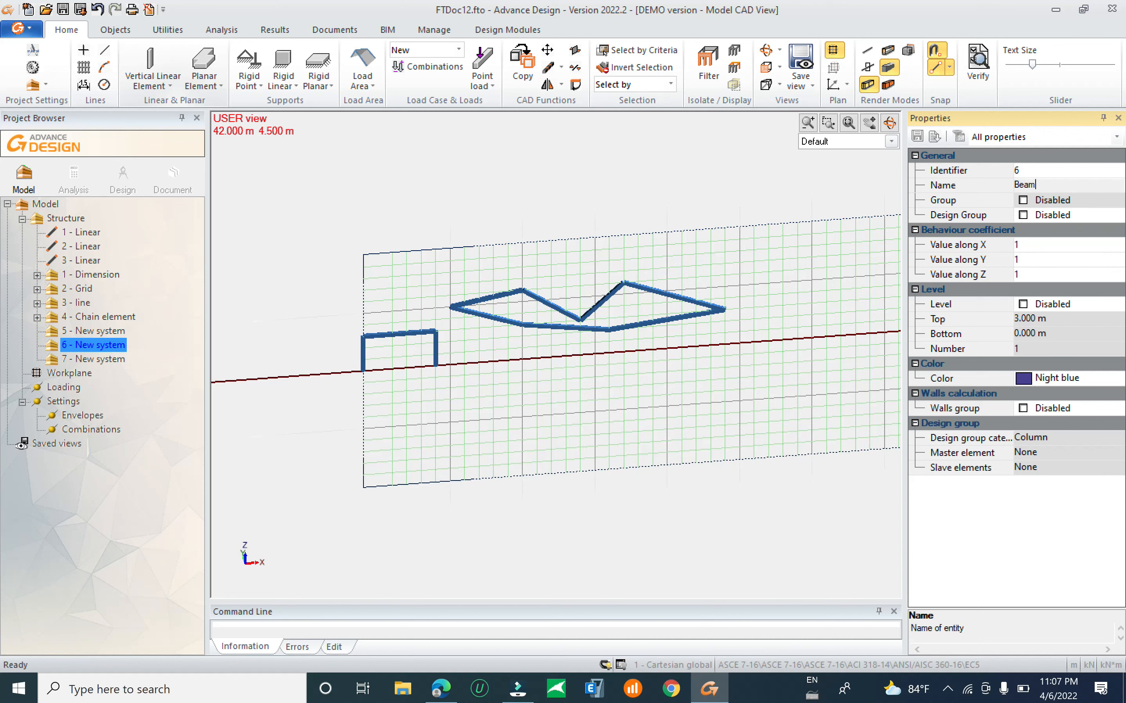
pyautogui.press('Return')
# Rename system 7 under Structure as "Column".
pyautogui.click(139, 359)
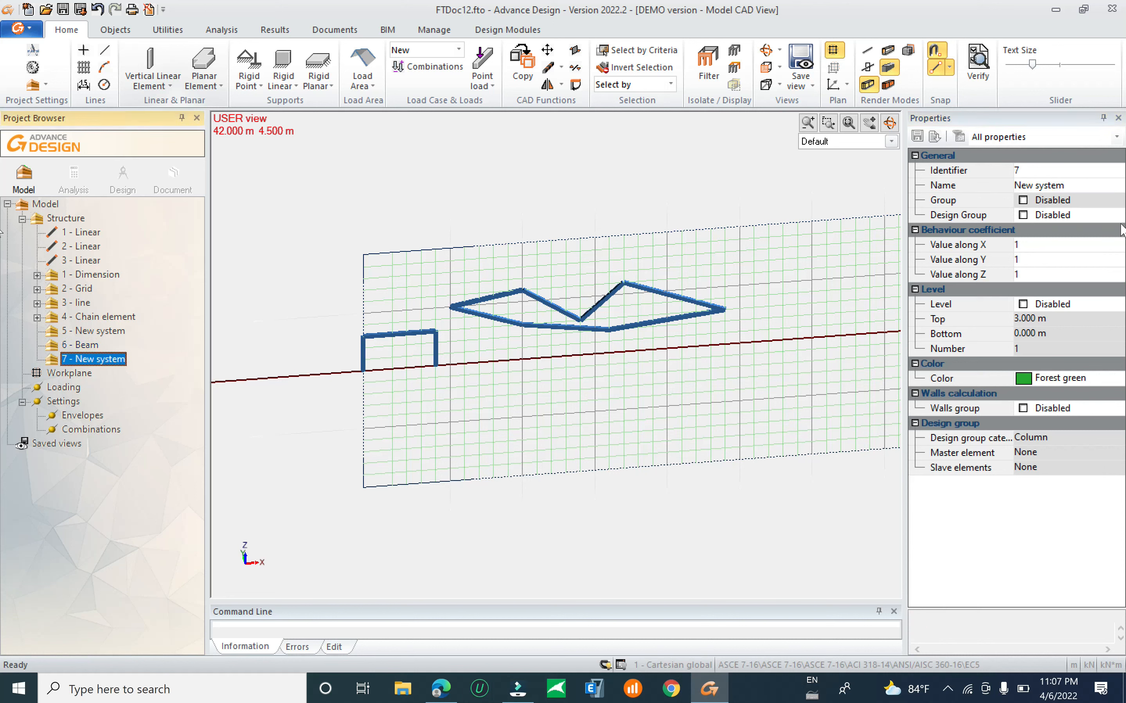
pyautogui.click(1075, 184)
pyautogui.write('Column')
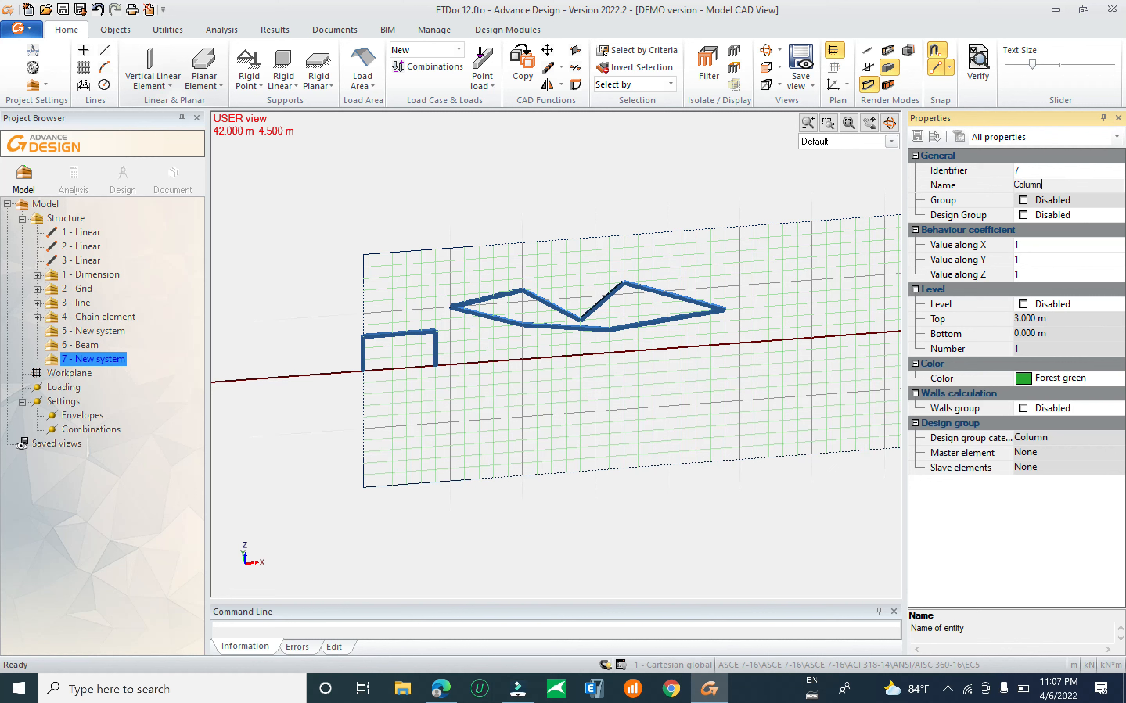
pyautogui.press('Return')
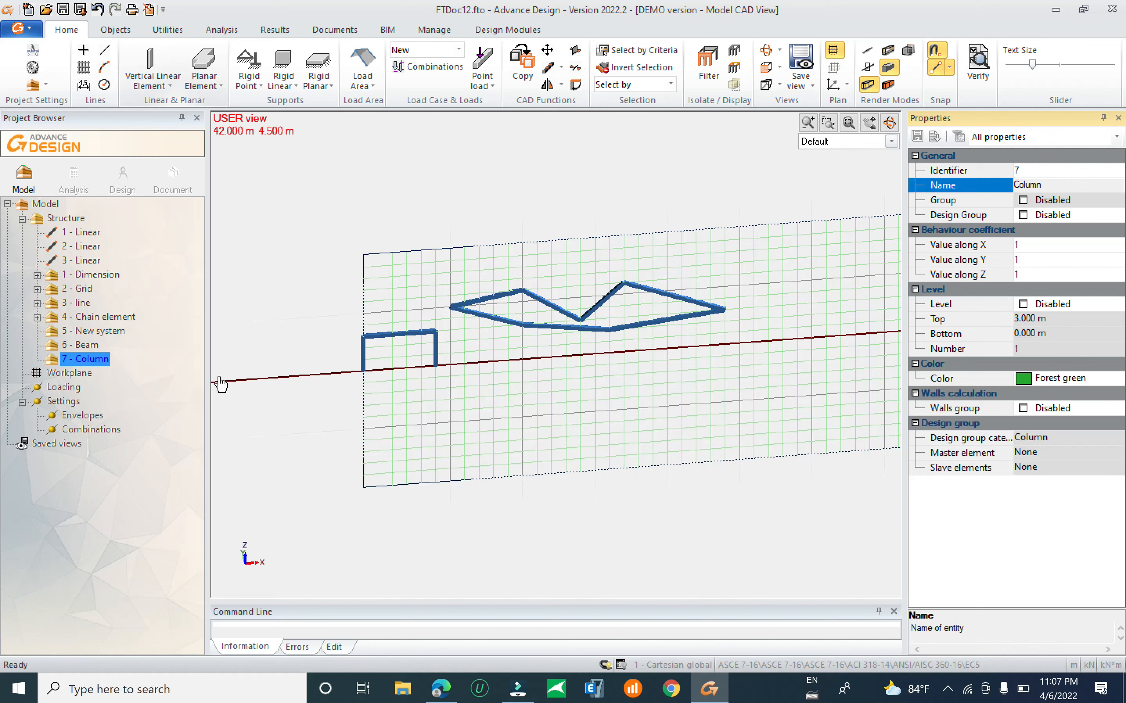
# Move the small frame's horizontal linear element, 3, into the Beam system.
pyautogui.click(75, 346)
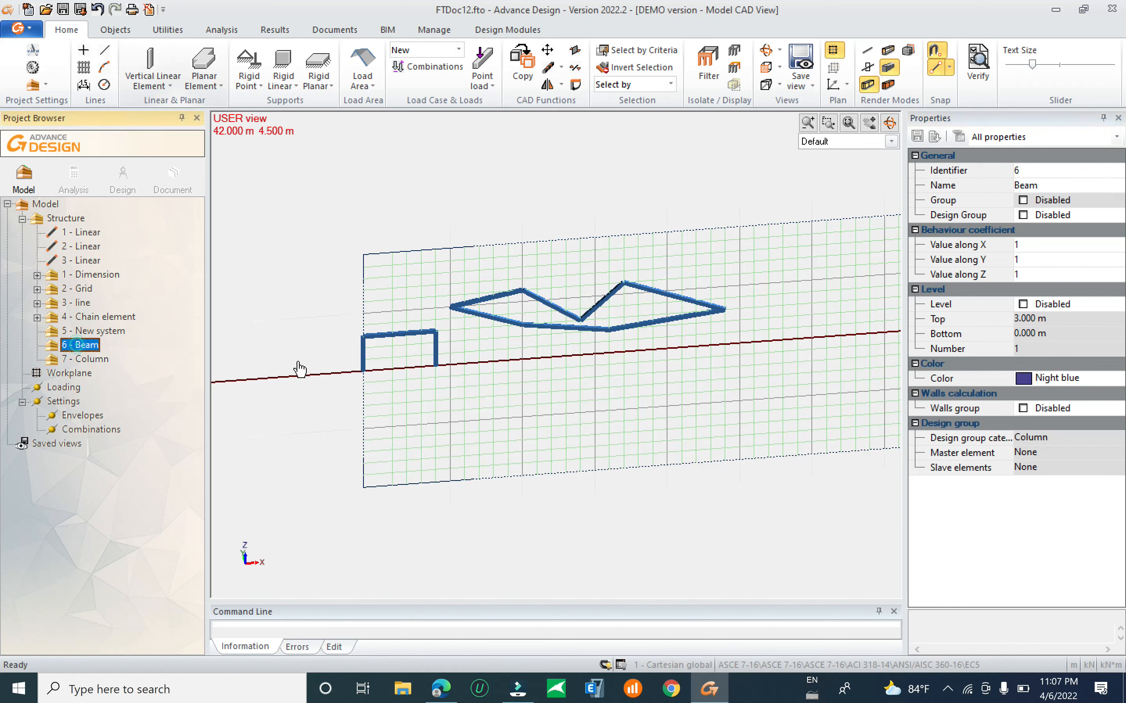
pyautogui.click(389, 349)
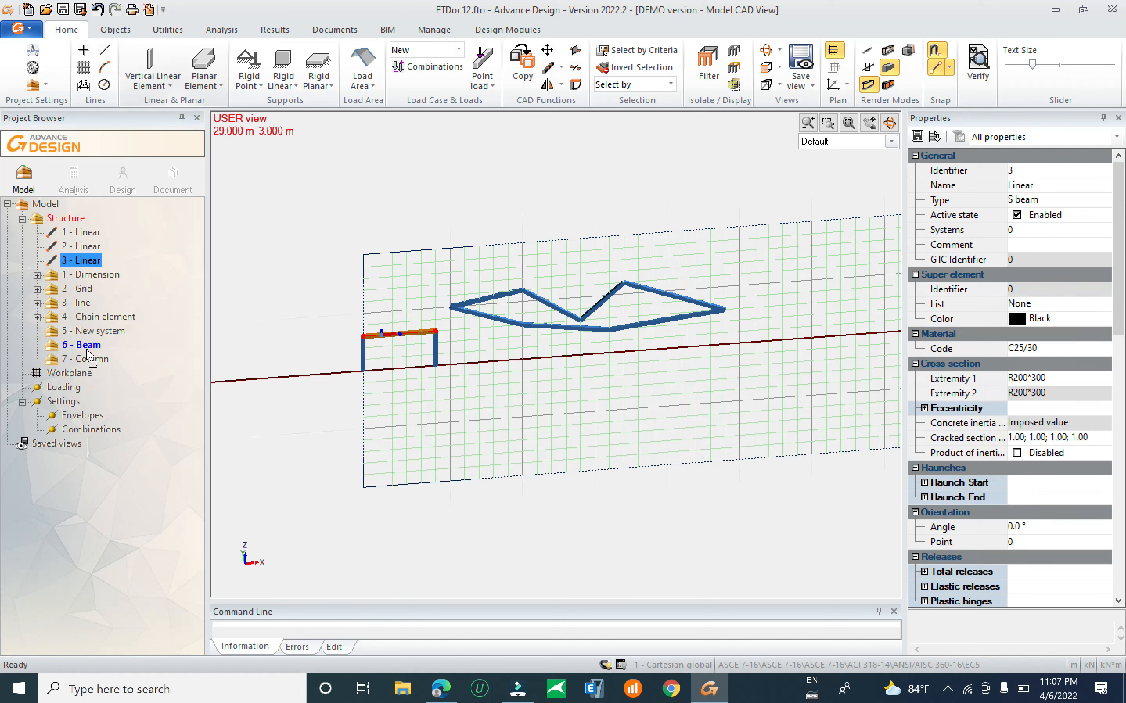
pyautogui.moveTo(87, 350); pyautogui.dragTo(86, 347)
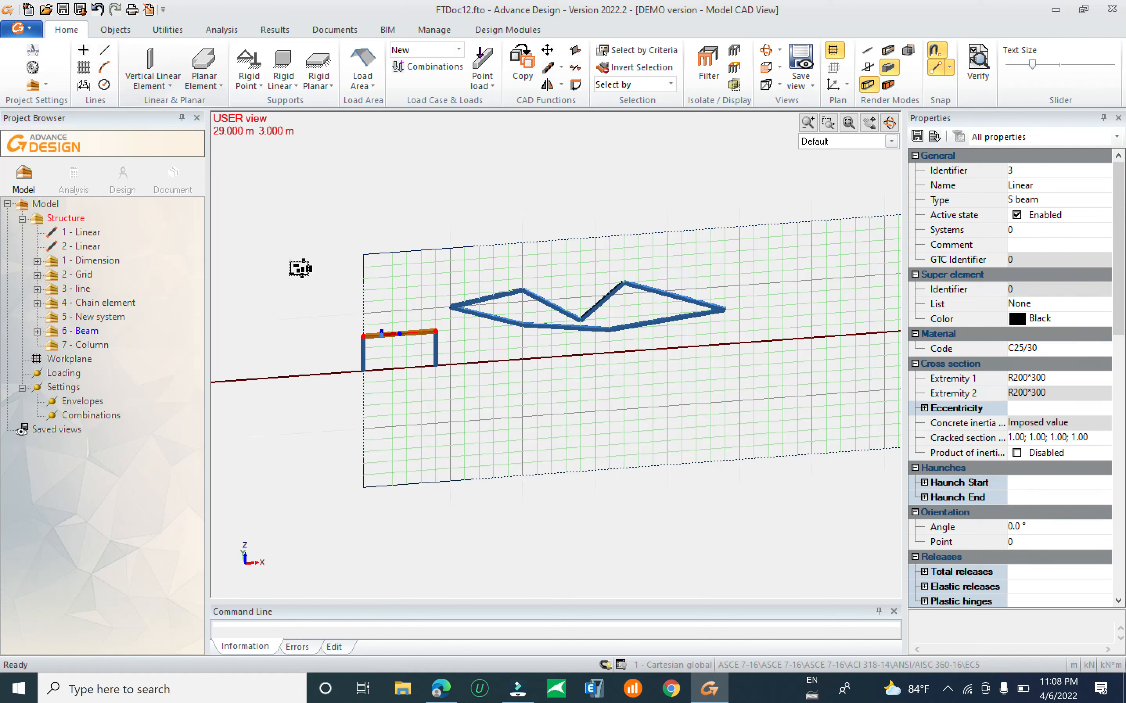
pyautogui.click(315, 261)
pyautogui.moveTo(261, 244); pyautogui.dragTo(216, 272)
# Move the small frame's two vertical linear elements, 1 and 2, into the Column system and clear the selection.
pyautogui.click(80, 235)
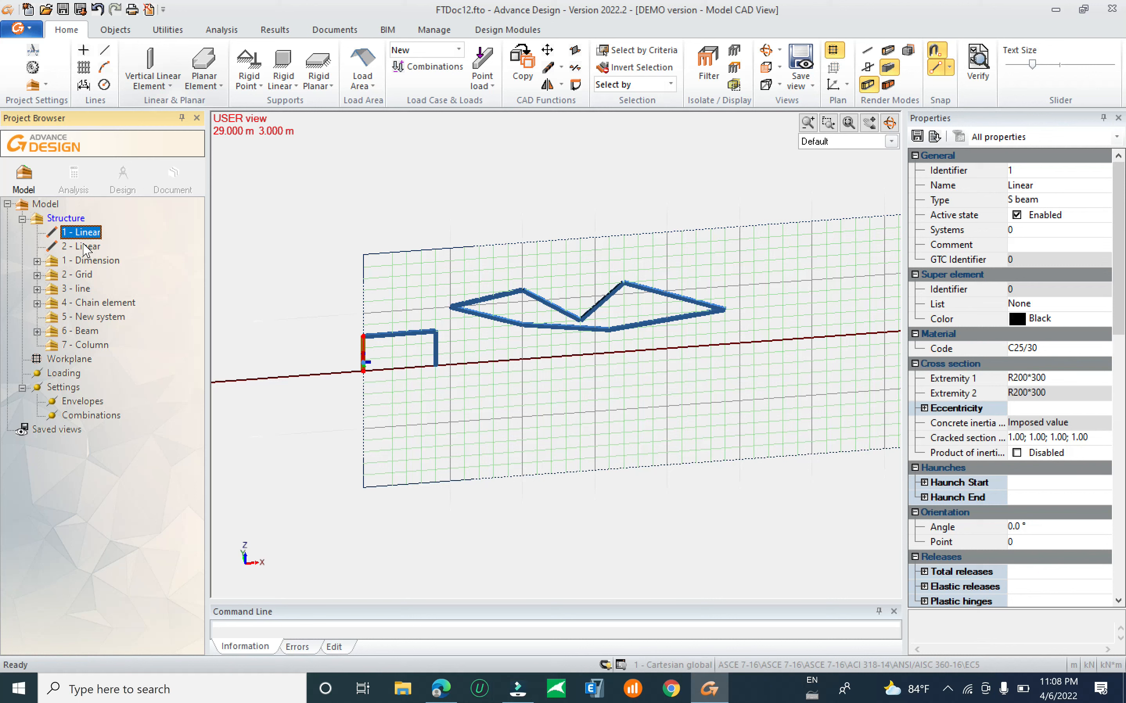
pyautogui.keyDown('ctrl'); pyautogui.click(74, 249); pyautogui.keyUp('ctrl')
pyautogui.moveTo(80, 235); pyautogui.dragTo(85, 346)
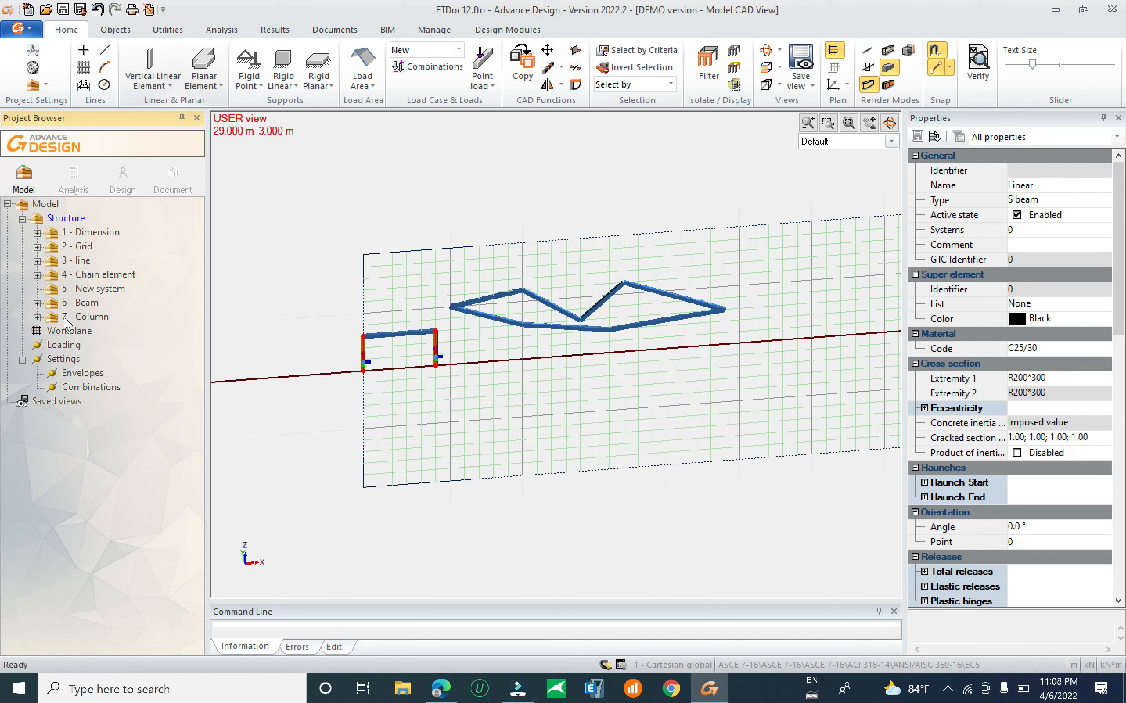
pyautogui.scroll(-5, 371, 427)
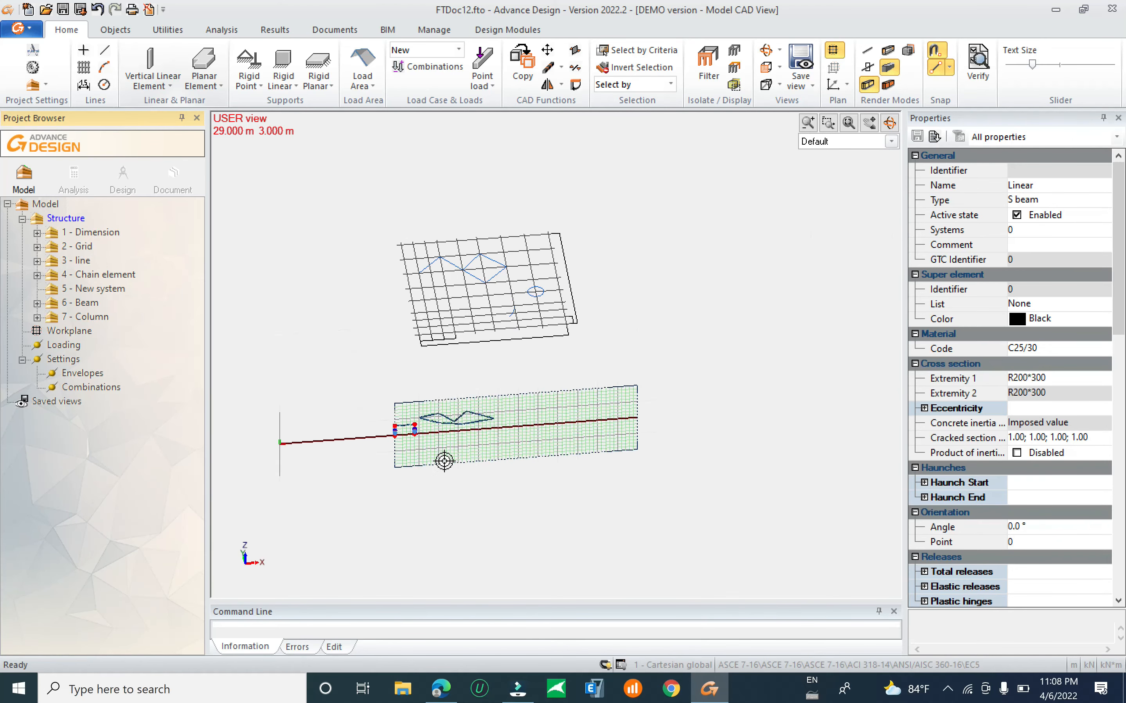
pyautogui.click(322, 345)
pyautogui.moveTo(327, 295); pyautogui.dragTo(297, 410)
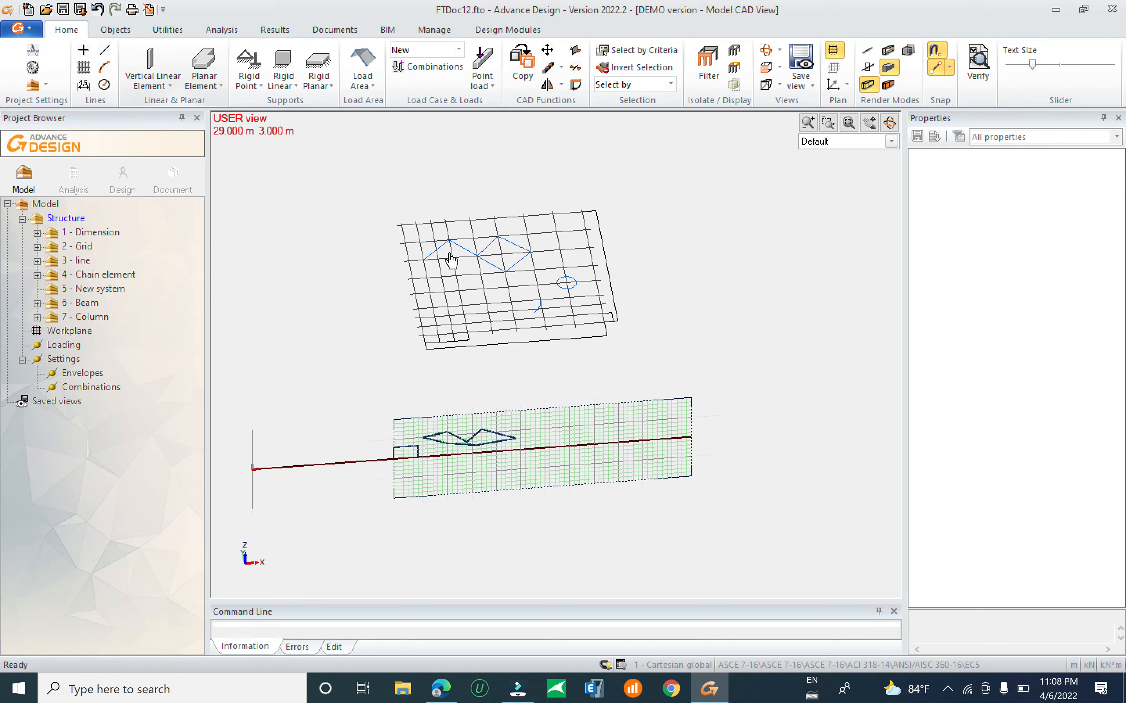
# Delete the unused system 5, still named "New system", from Structure.
pyautogui.scroll(1, 454, 251)
pyautogui.scroll(3, 530, 407)
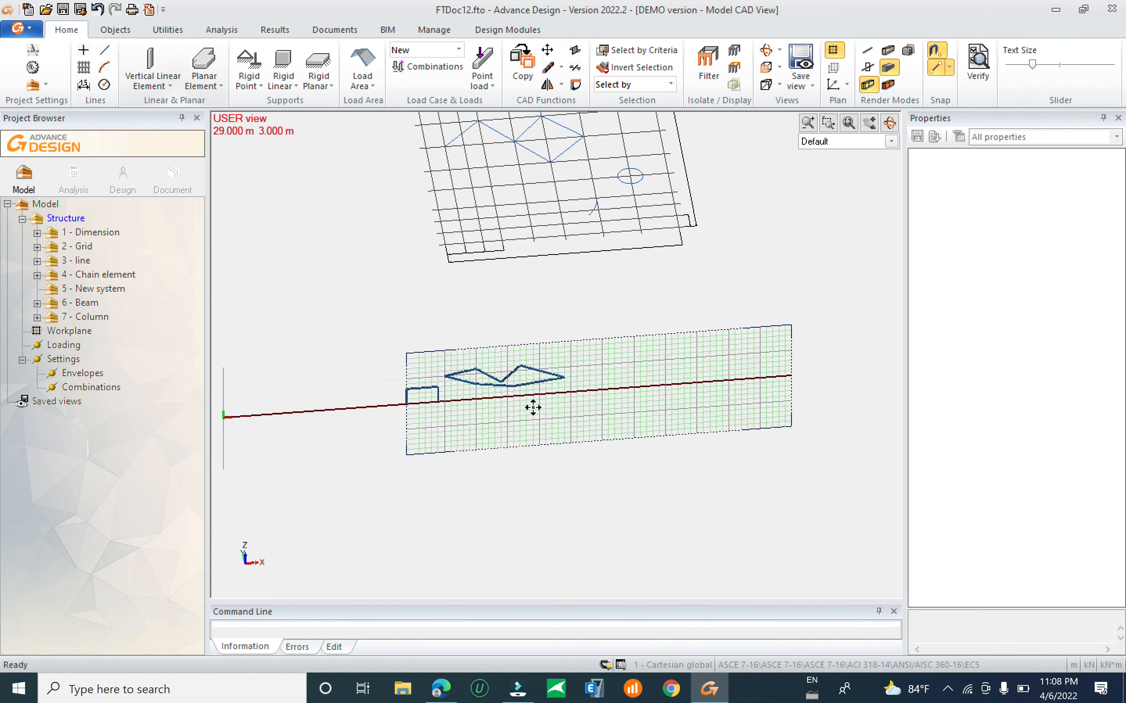
pyautogui.scroll(2, 410, 423)
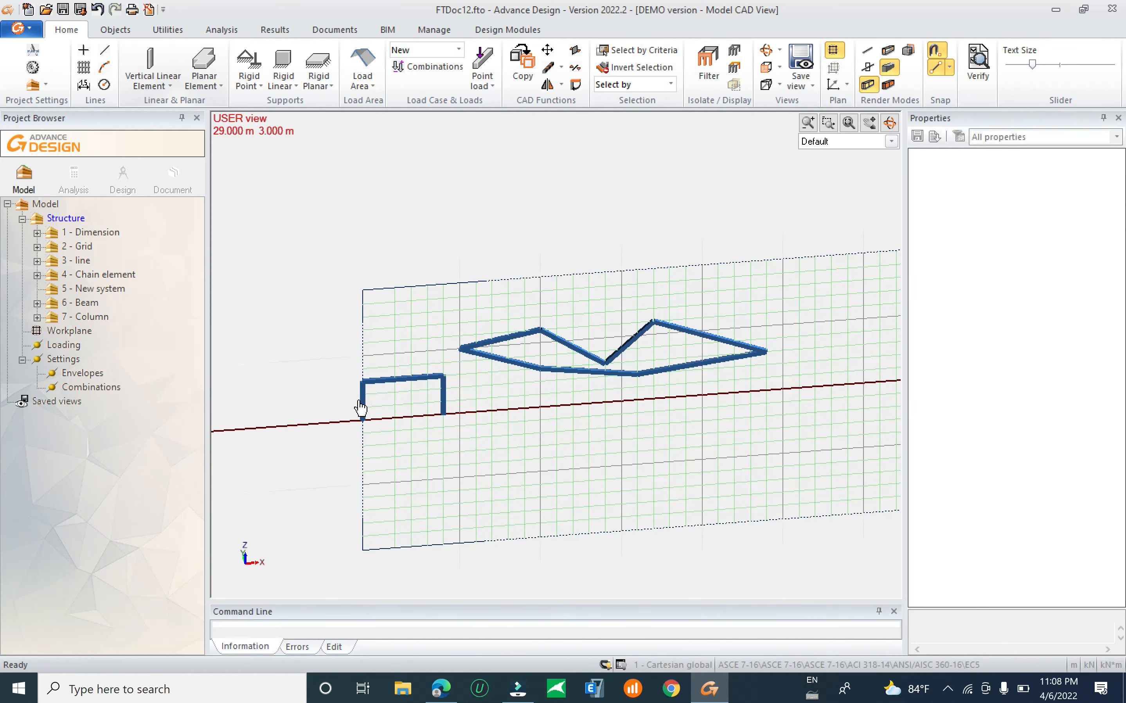
pyautogui.click(75, 289)
pyautogui.rightClick(75, 288)
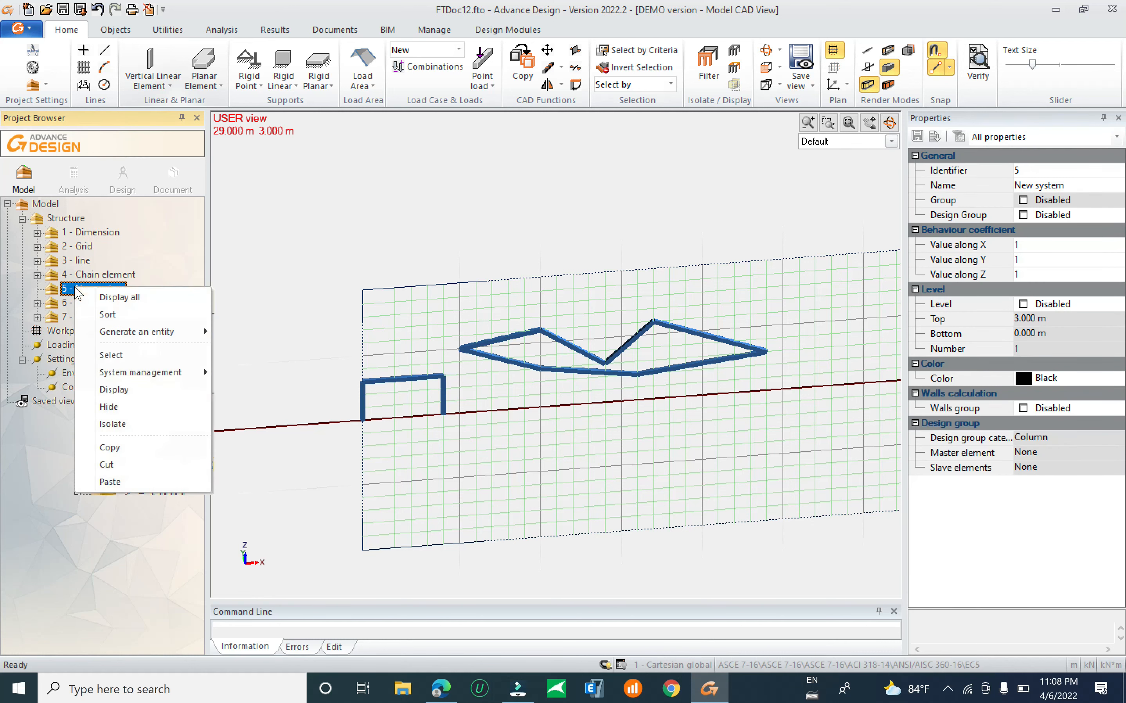
pyautogui.click(123, 465)
pyautogui.click(95, 291)
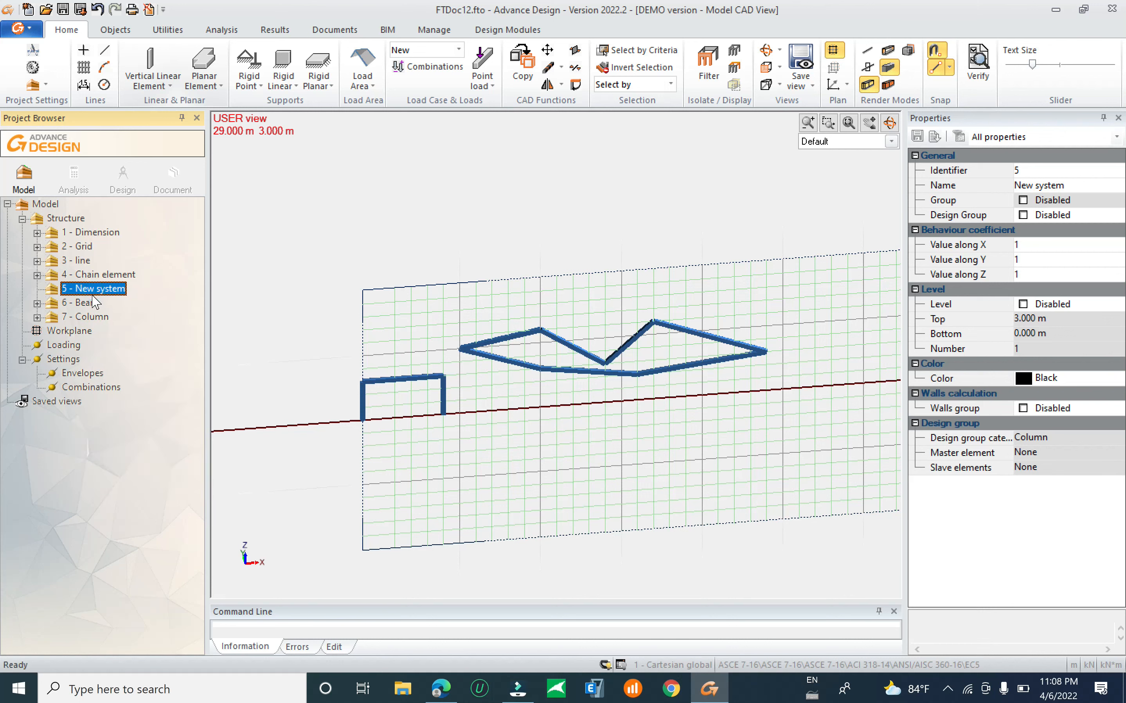
pyautogui.press('Delete')
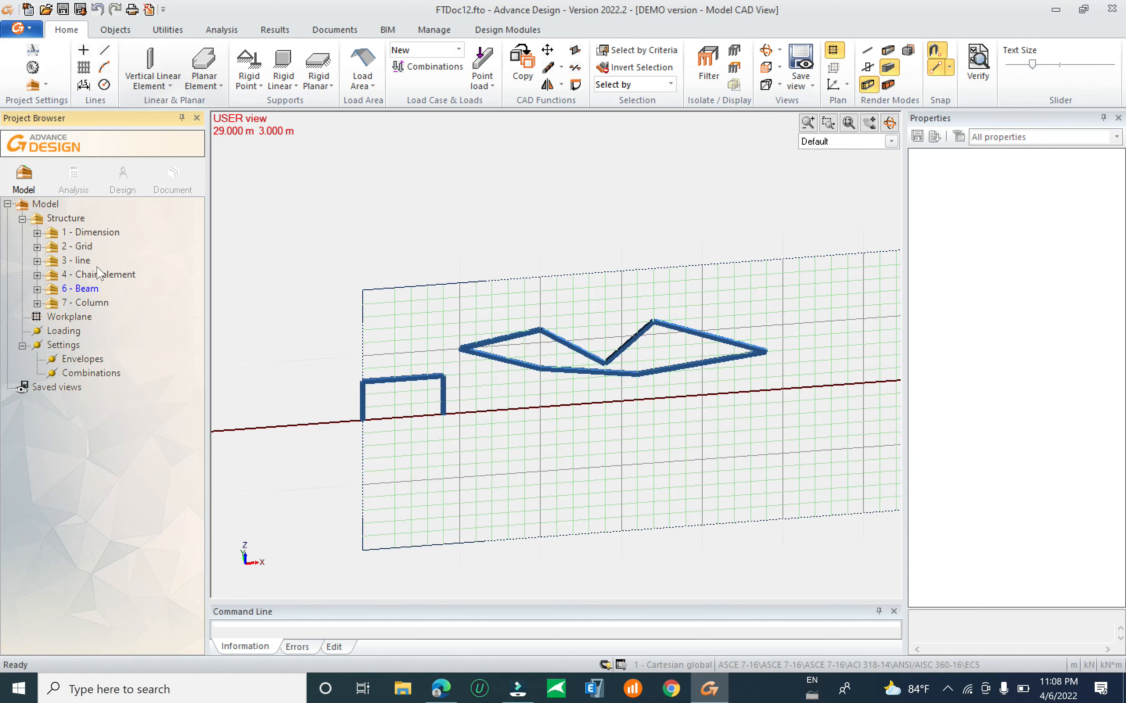
# Hide the Dimension, Grid, line and Chain element systems together so only the small frame is displayed.
pyautogui.click(95, 231)
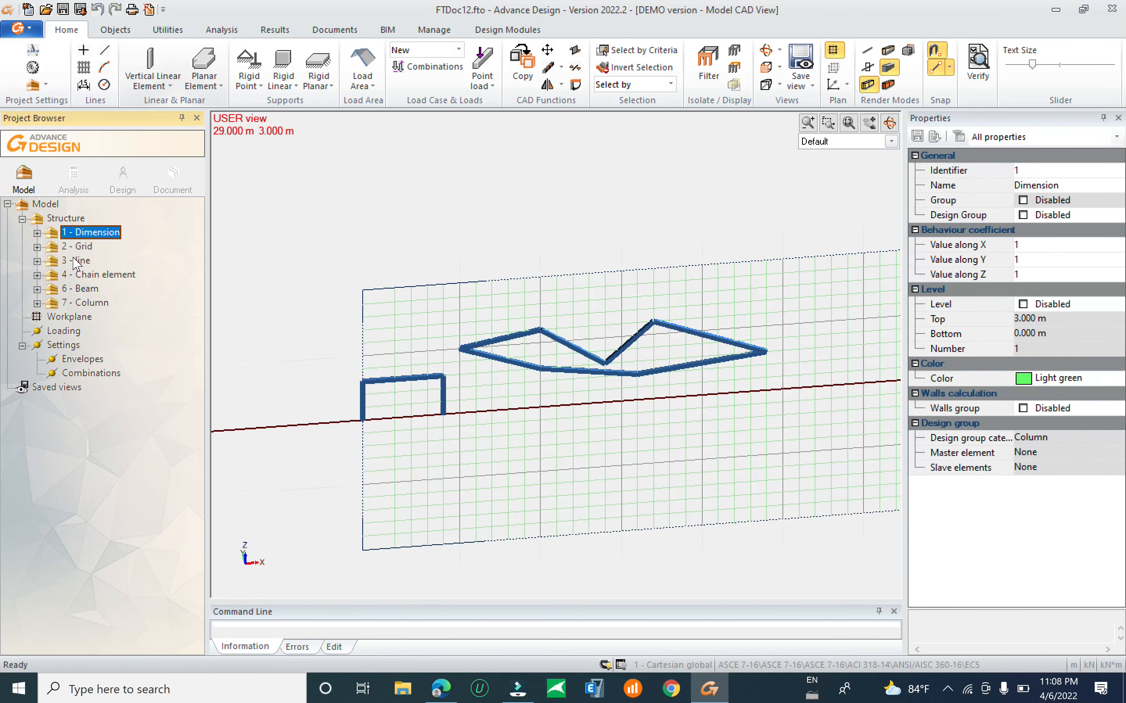
pyautogui.keyDown('shift'); pyautogui.click(87, 275); pyautogui.keyUp('shift')
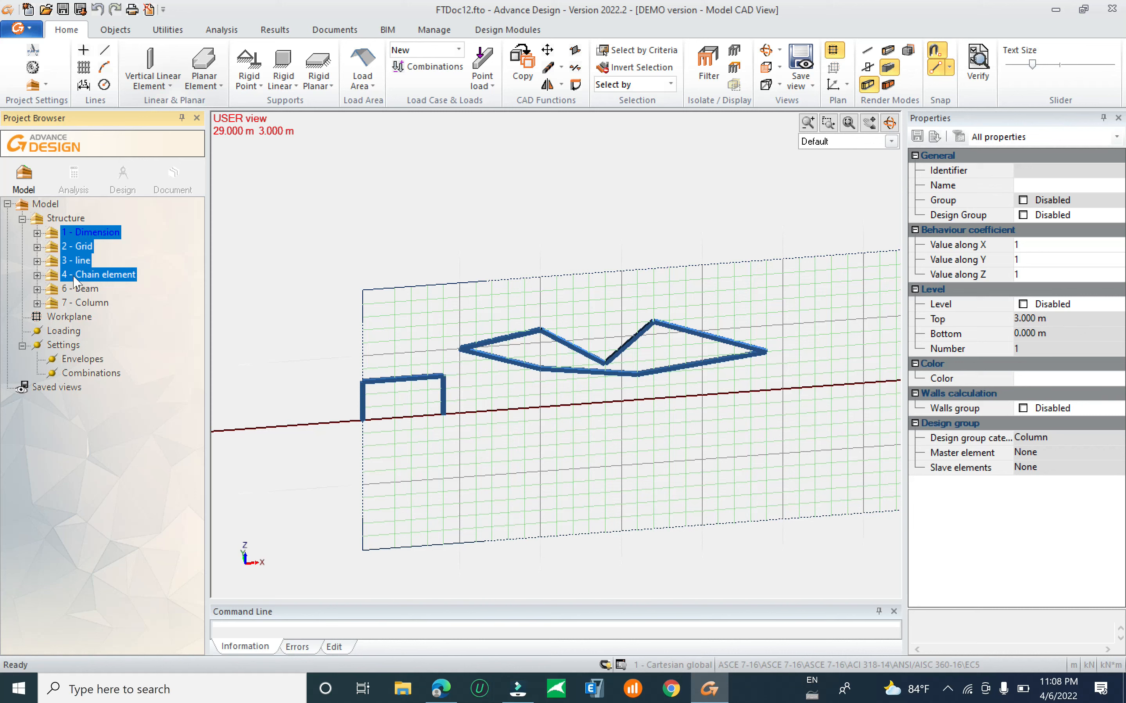
pyautogui.press('space')
pyautogui.scroll(-4, 440, 464)
pyautogui.scroll(-3, 442, 465)
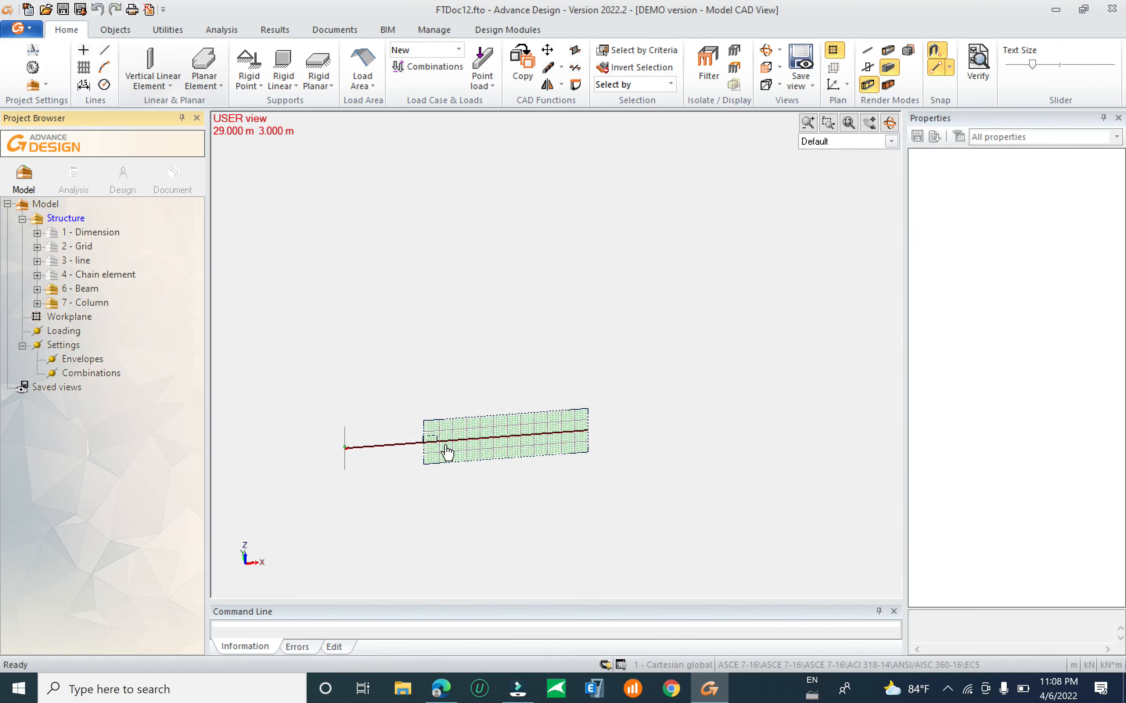
pyautogui.scroll(6, 446, 453)
pyautogui.scroll(3, 415, 447)
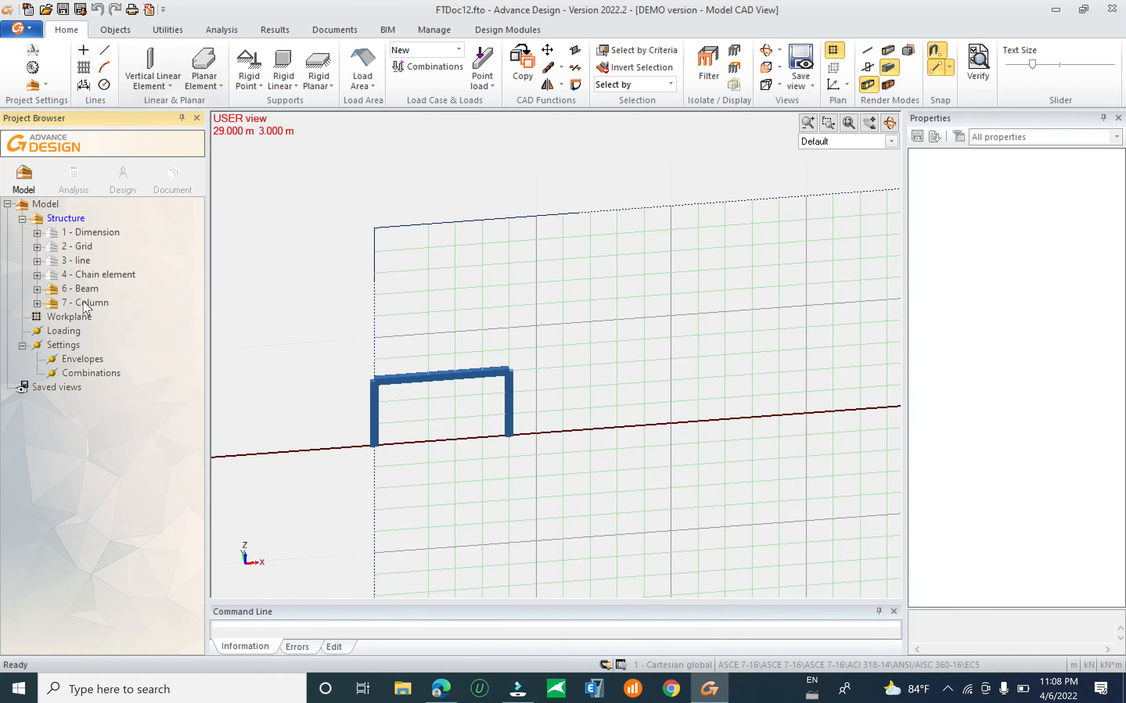
# Hide and redisplay the Column and Beam systems to check which frame members each one controls.
pyautogui.doubleClick(86, 307)
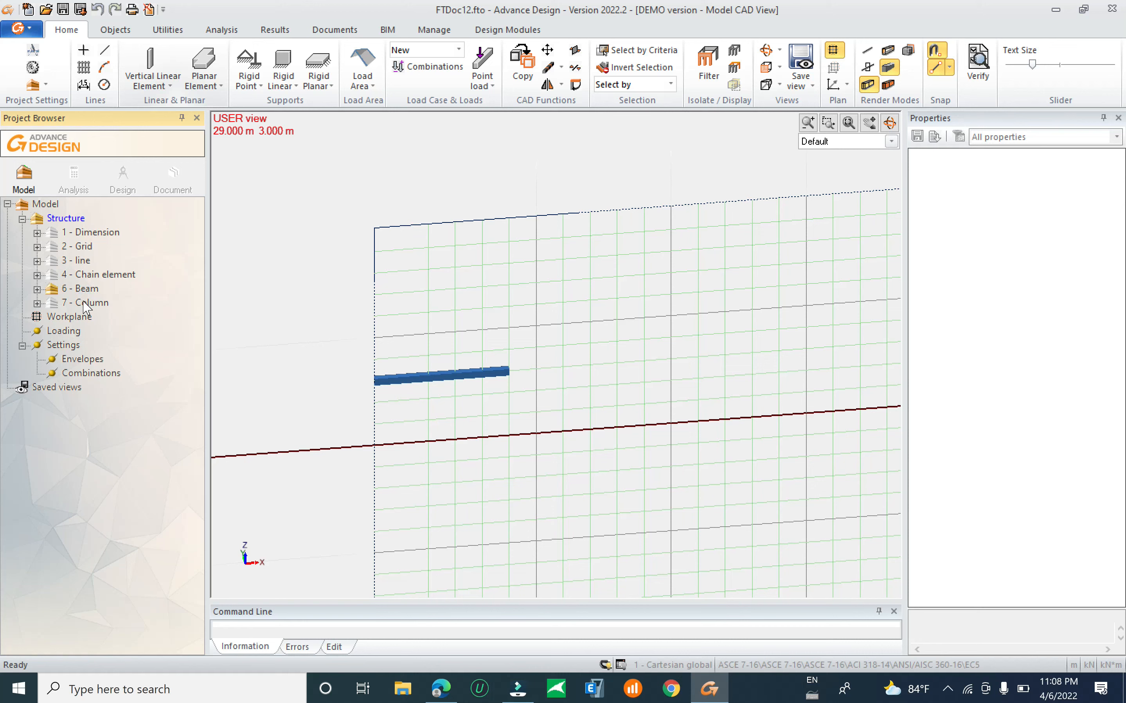
pyautogui.doubleClick(90, 303)
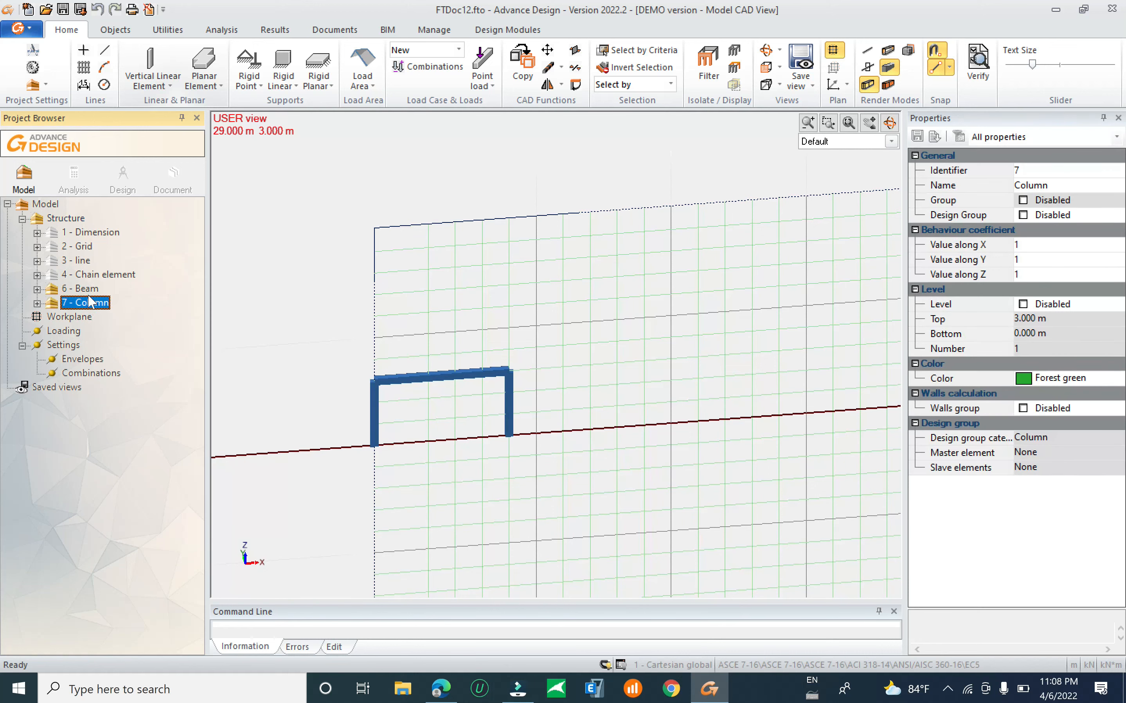
pyautogui.click(88, 290)
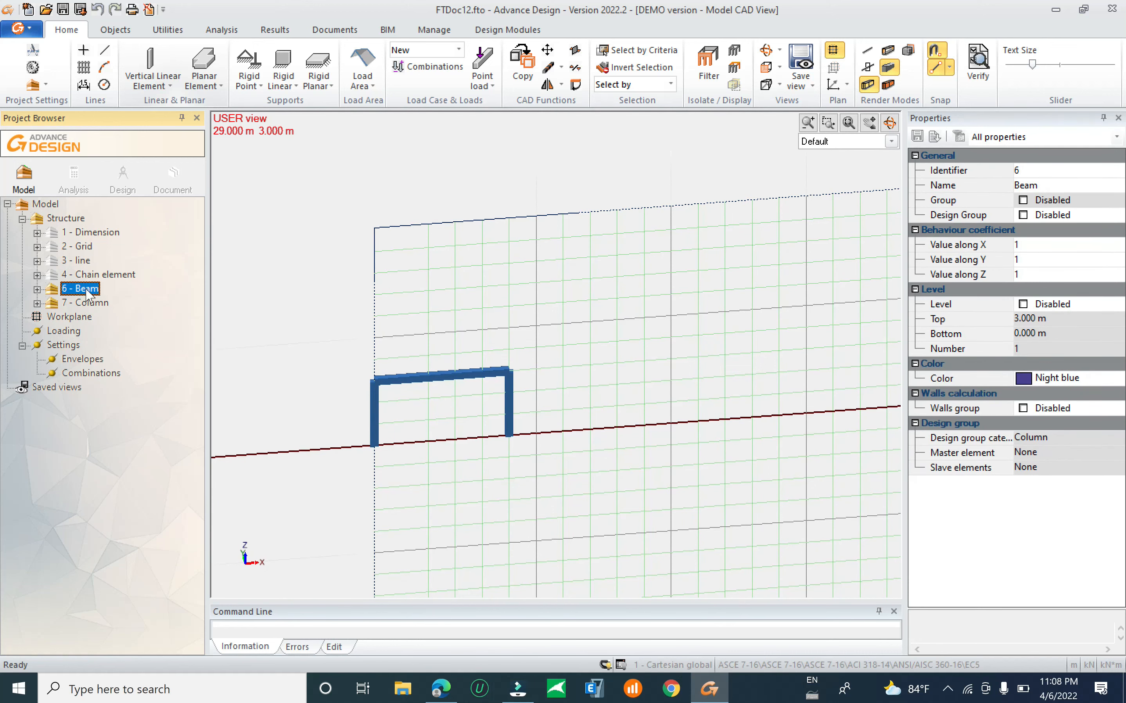
pyautogui.doubleClick(86, 290)
pyautogui.doubleClick(84, 303)
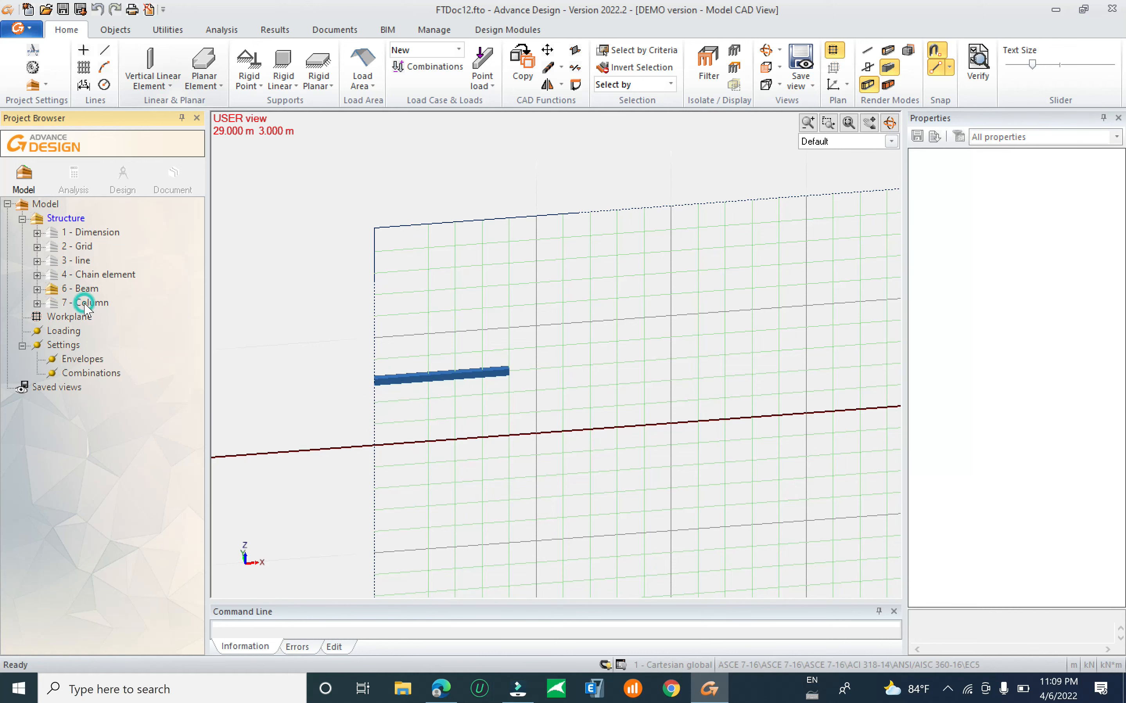
pyautogui.doubleClick(86, 303)
# Switch to the top view and align the workplane grid with that view.
pyautogui.scroll(-4, 430, 374)
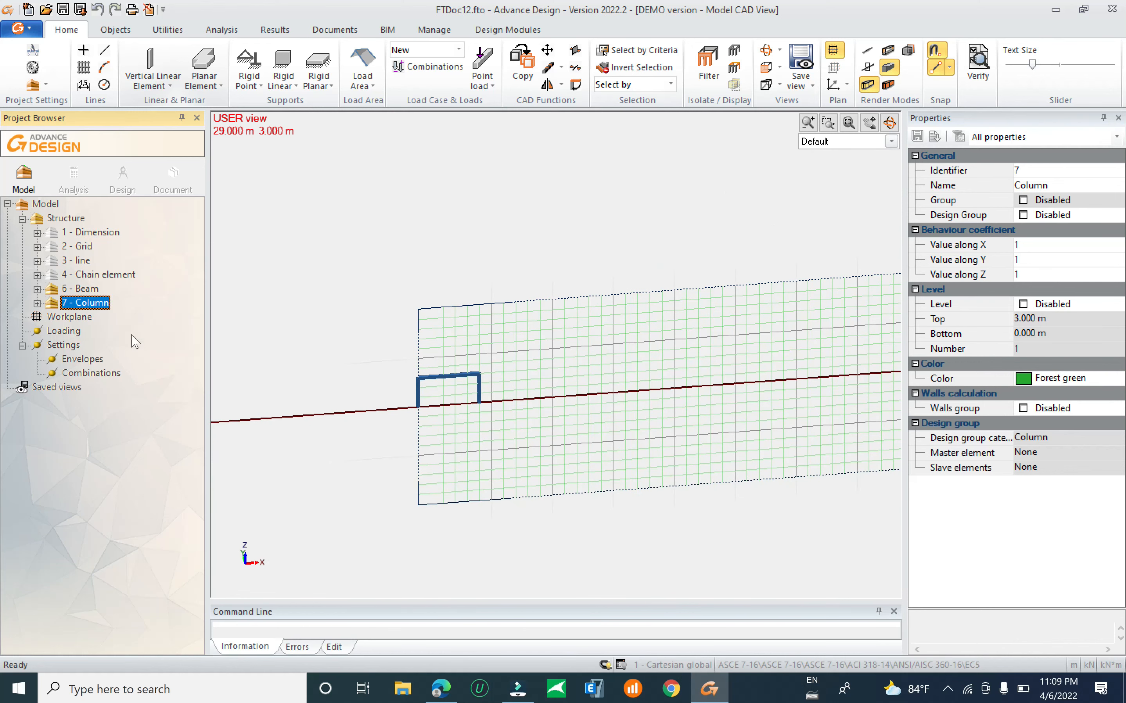
pyautogui.scroll(-3, 300, 381)
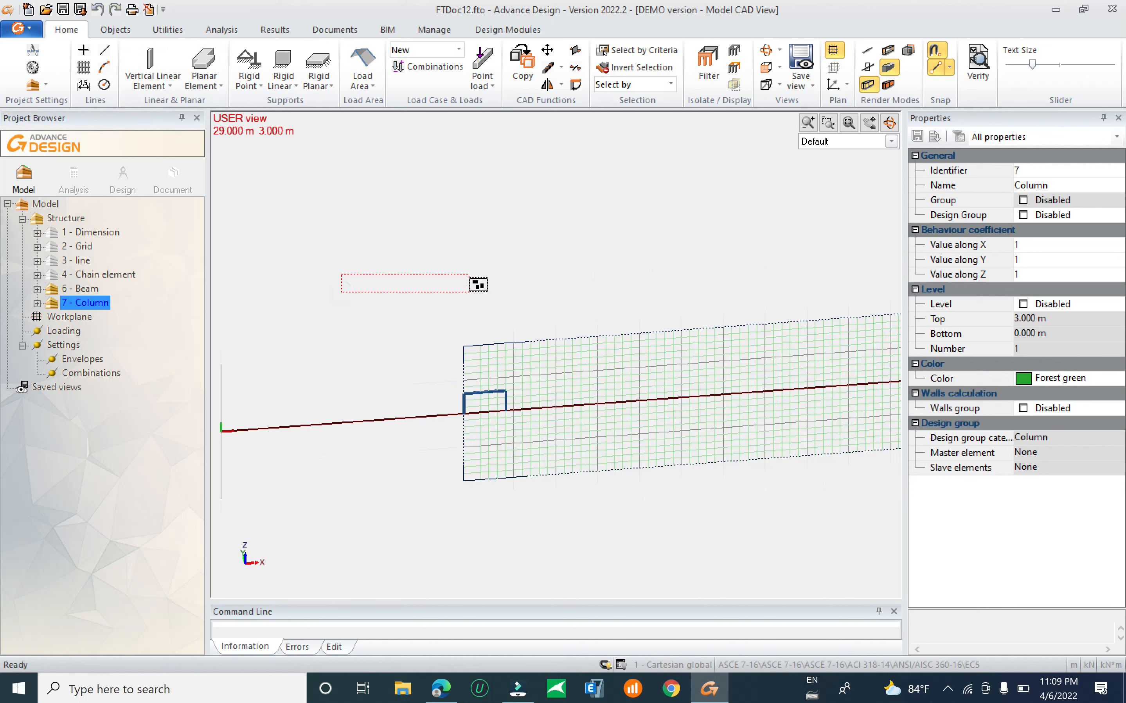
pyautogui.click(779, 68)
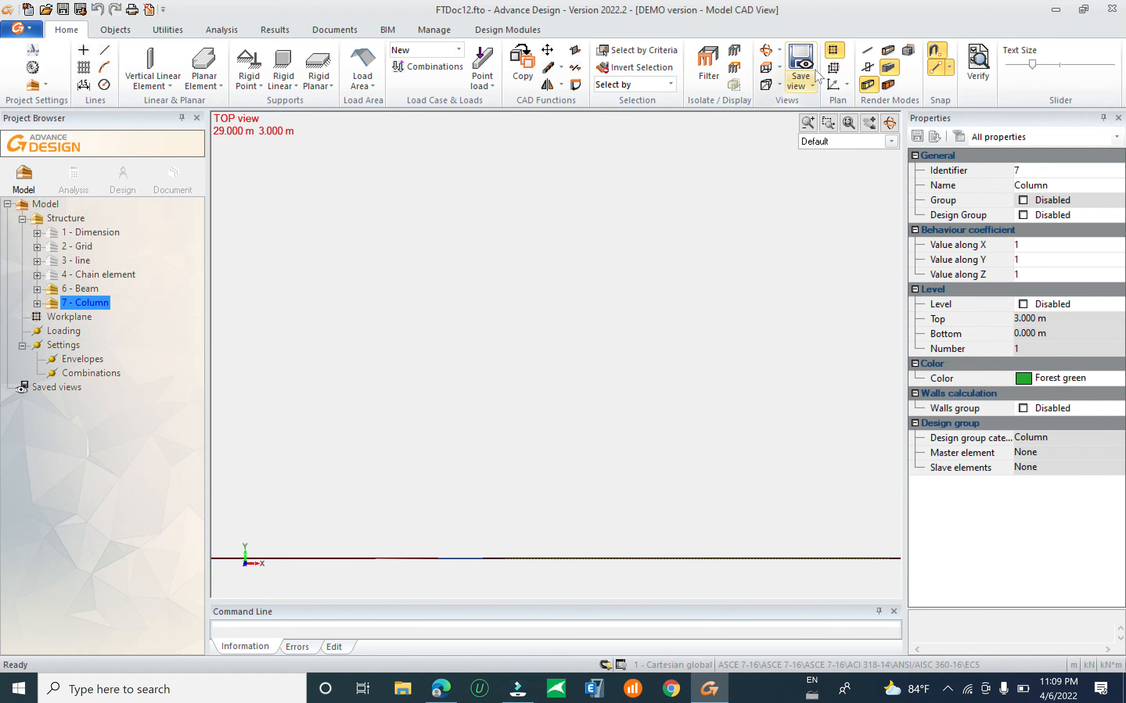
pyautogui.click(836, 71)
pyautogui.moveTo(623, 342); pyautogui.dragTo(593, 162, button='middle')
pyautogui.scroll(-5, 568, 369)
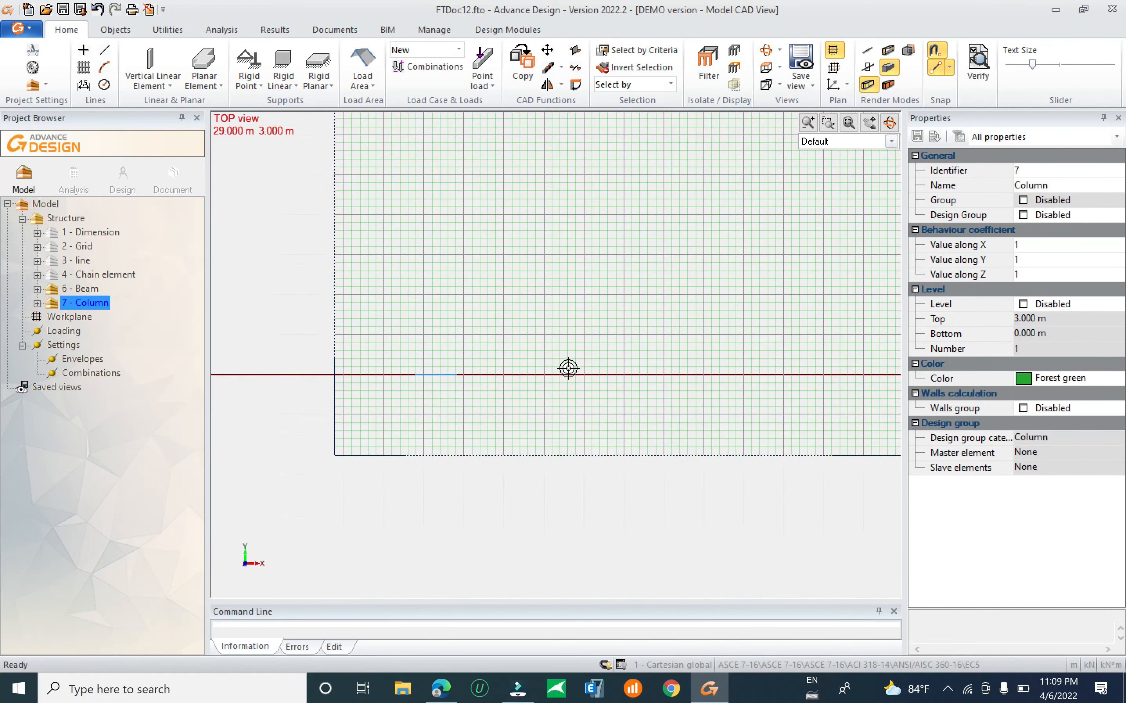
pyautogui.moveTo(508, 321); pyautogui.dragTo(490, 357, button='middle')
pyautogui.scroll(4, 486, 372)
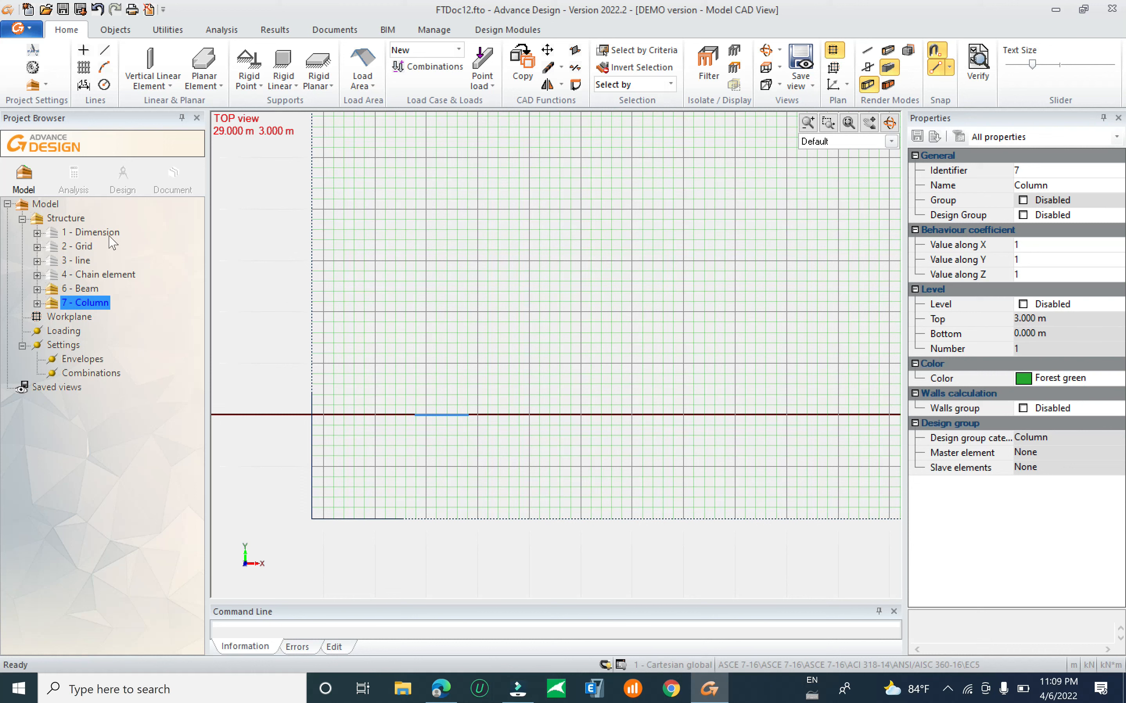
# Enable the Level option for the Column system with top 3 m and bottom 0 m, and update its objects to match.
pyautogui.click(66, 219)
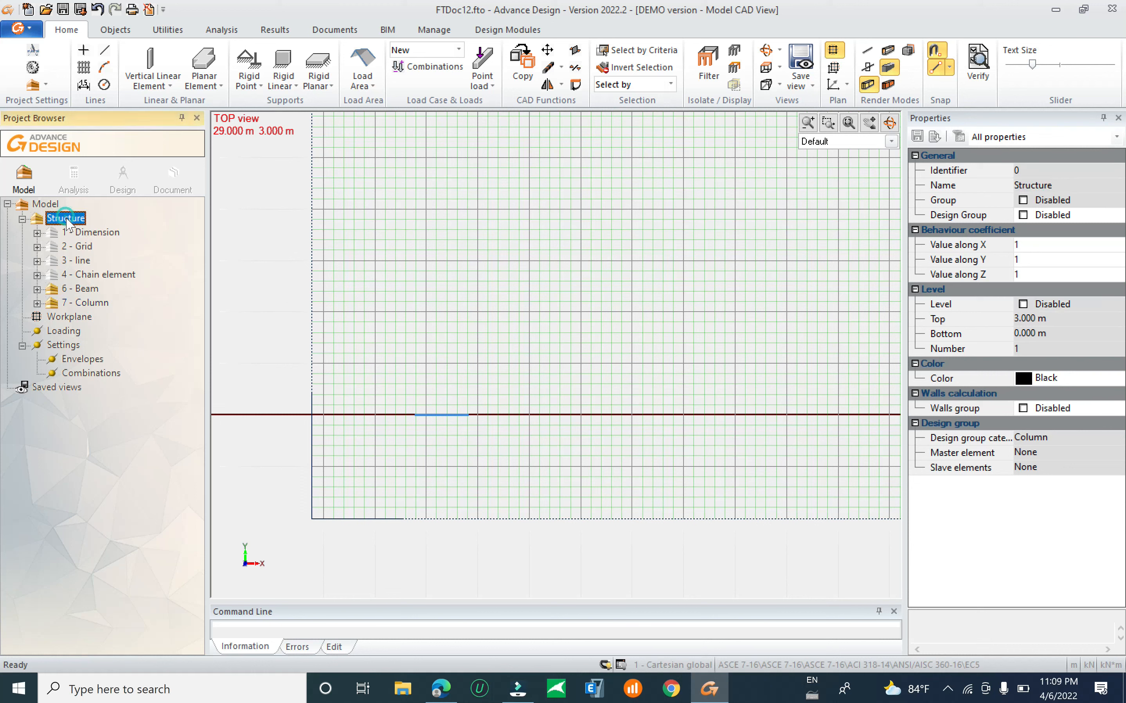
pyautogui.click(74, 303)
pyautogui.click(68, 220)
pyautogui.click(89, 302)
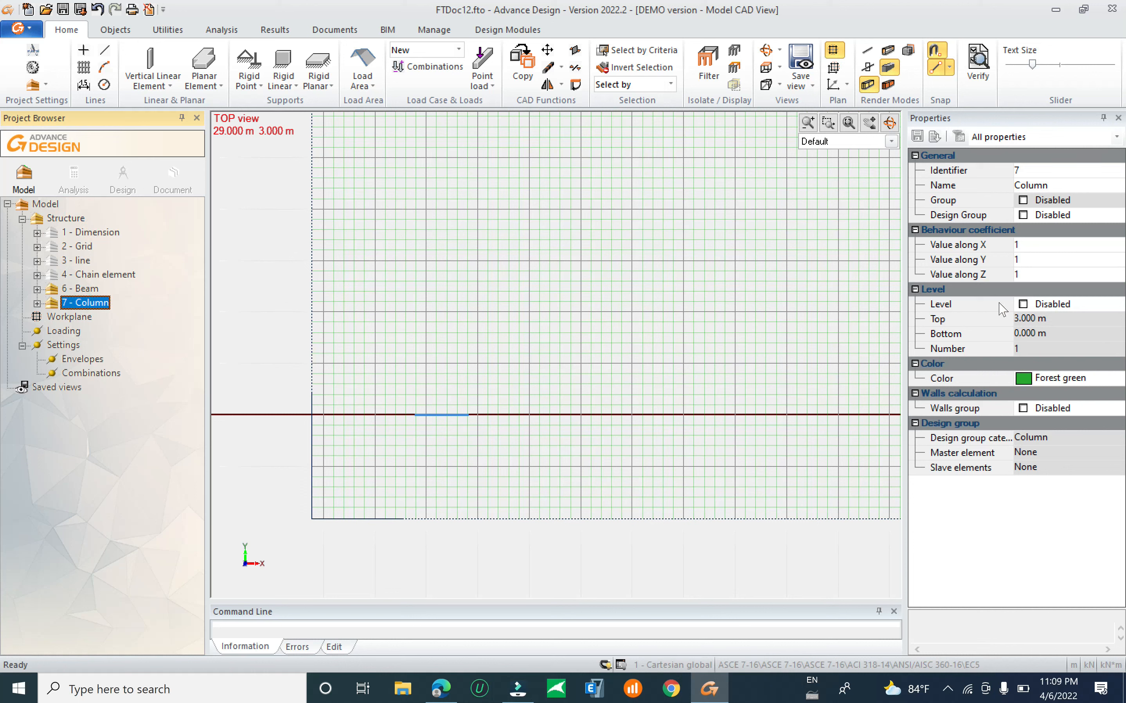
pyautogui.click(1023, 305)
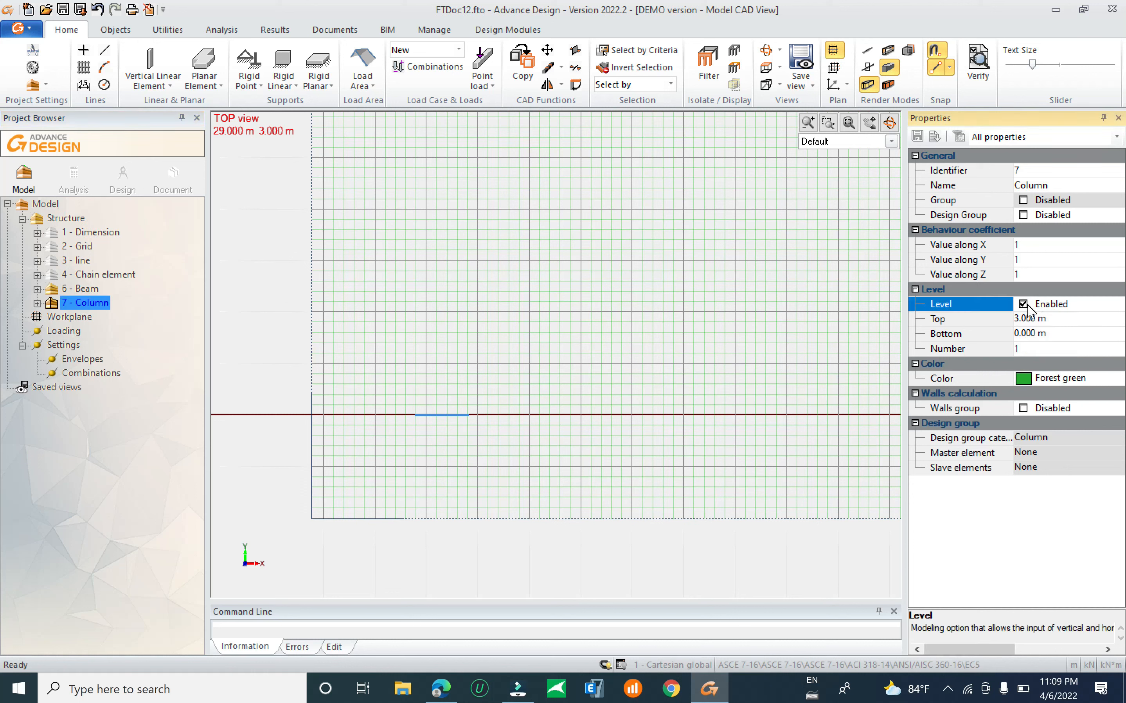
pyautogui.click(1056, 334)
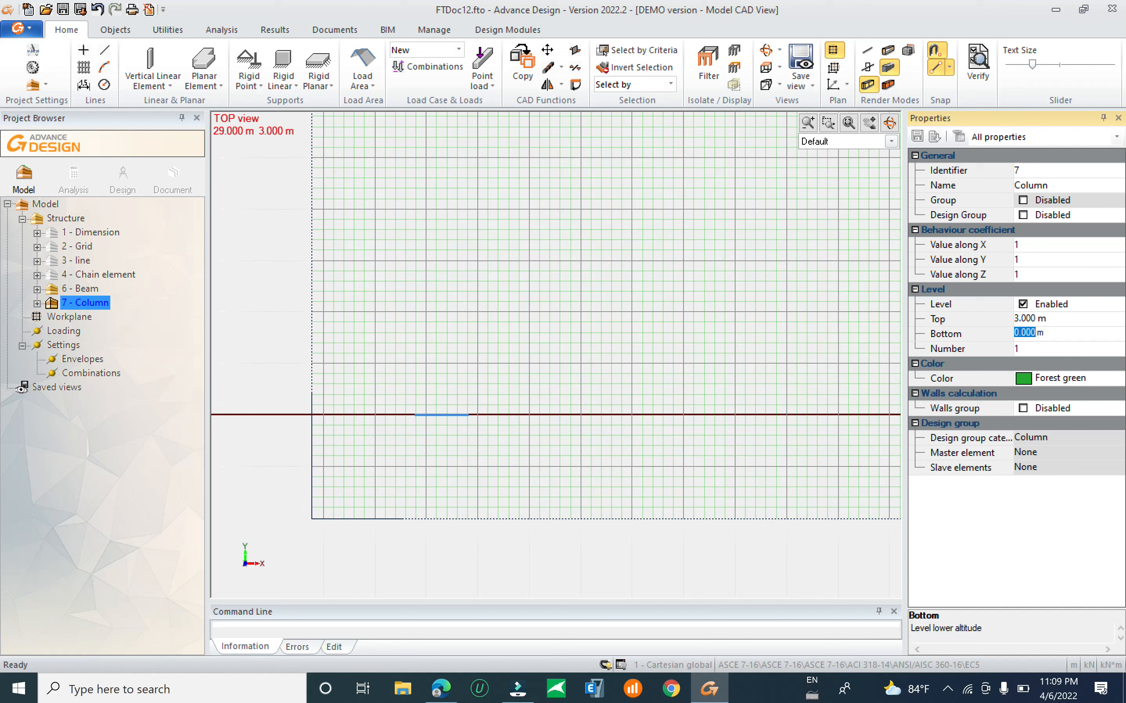
pyautogui.press('Up')
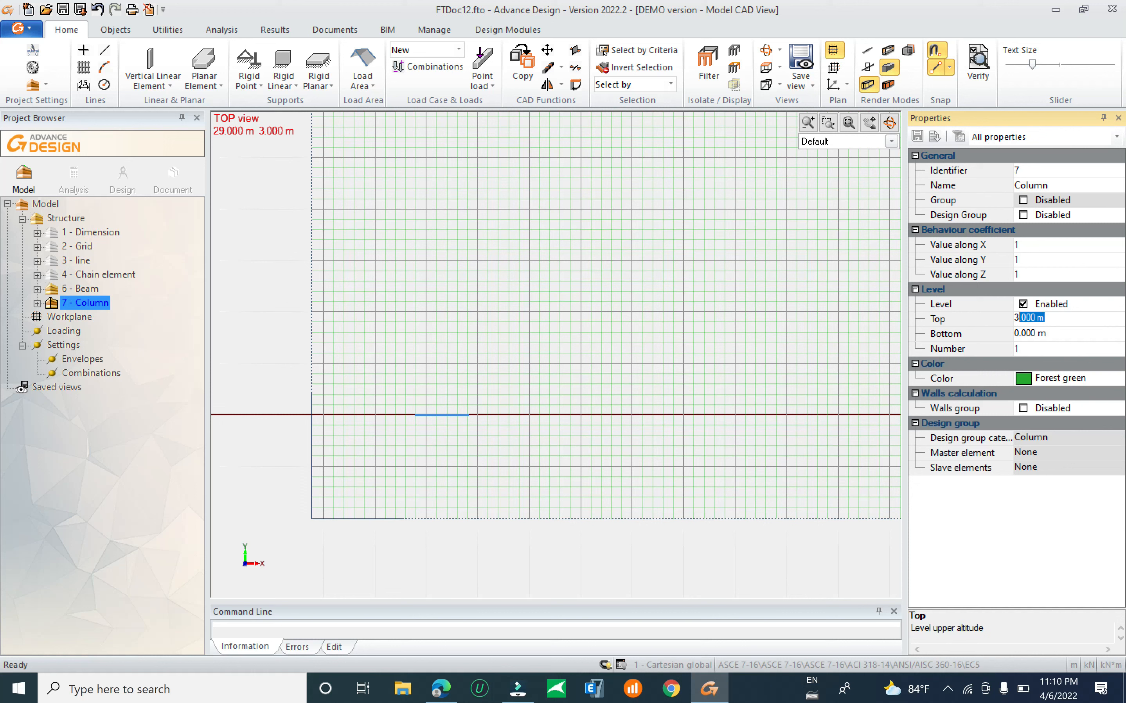
pyautogui.press('Return')
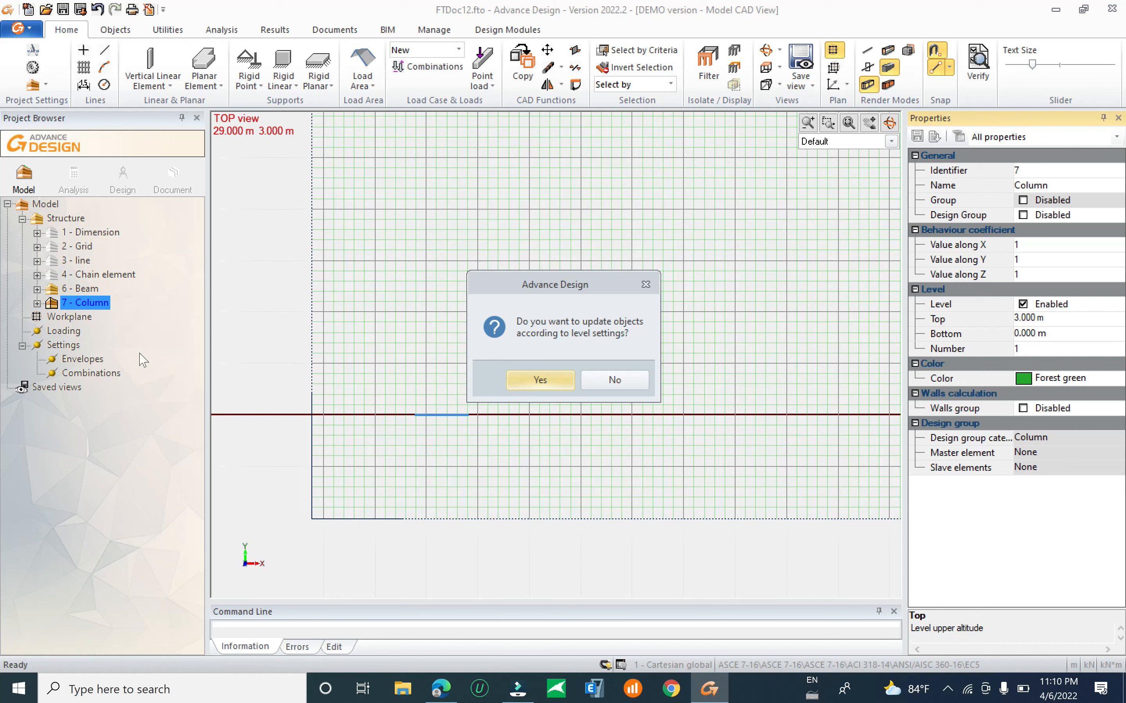
pyautogui.click(558, 382)
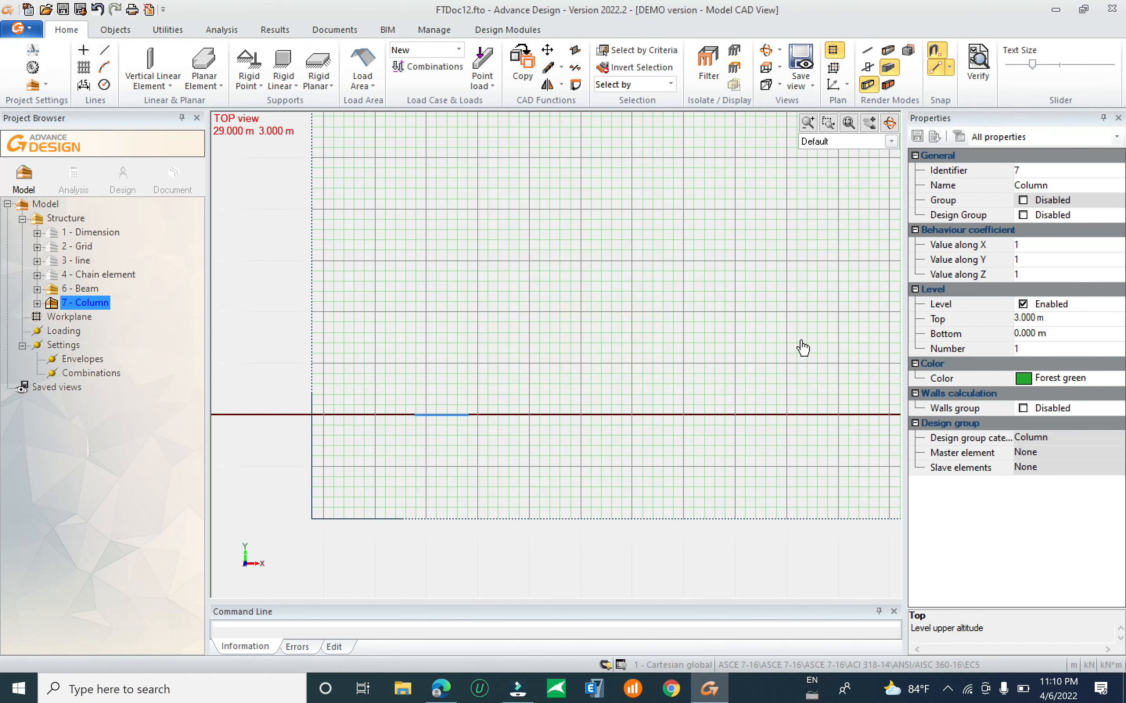
# Set the Column system's top level to 4 m and update its objects to match.
pyautogui.moveTo(1044, 317); pyautogui.dragTo(949, 321)
pyautogui.write('4')
pyautogui.press('Return')
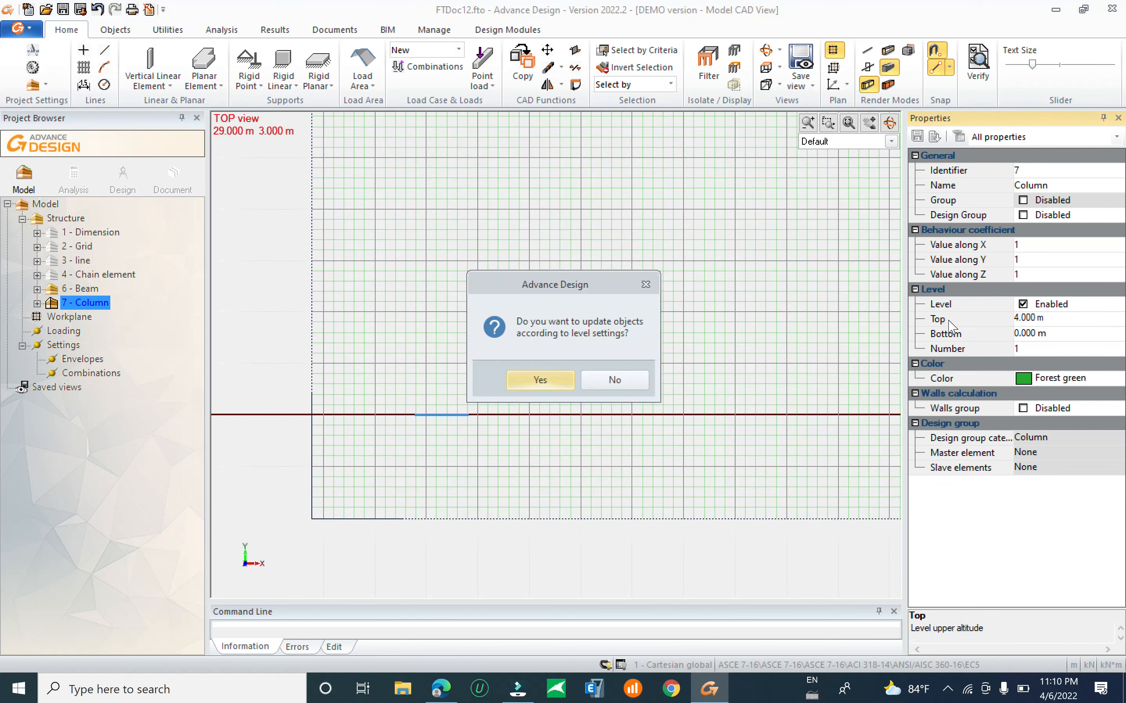
pyautogui.click(538, 371)
pyautogui.click(1065, 347)
pyautogui.click(1069, 334)
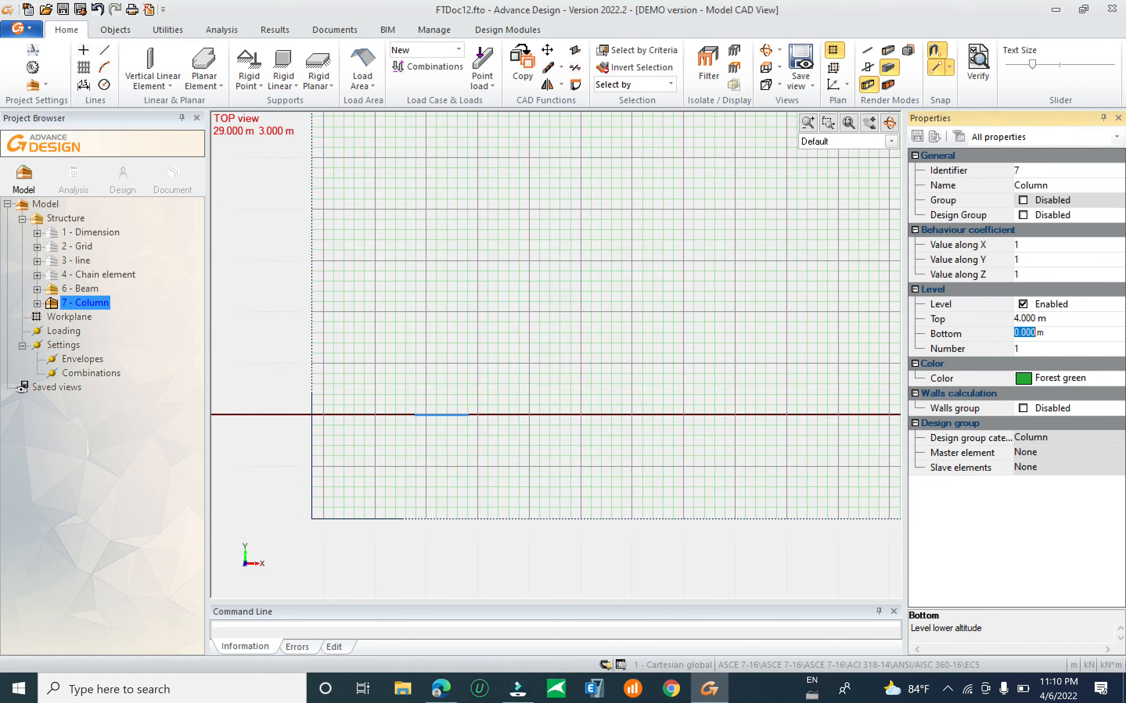
# Examine the frame in 3D and review the properties of the column at the beam's start.
pyautogui.keyDown('shift'); pyautogui.moveTo(593, 450); pyautogui.dragTo(621, 327, button='middle'); pyautogui.keyUp('shift')
pyautogui.keyDown('shift'); pyautogui.moveTo(645, 389); pyautogui.dragTo(569, 336, button='middle'); pyautogui.keyUp('shift')
pyautogui.scroll(5, 569, 336)
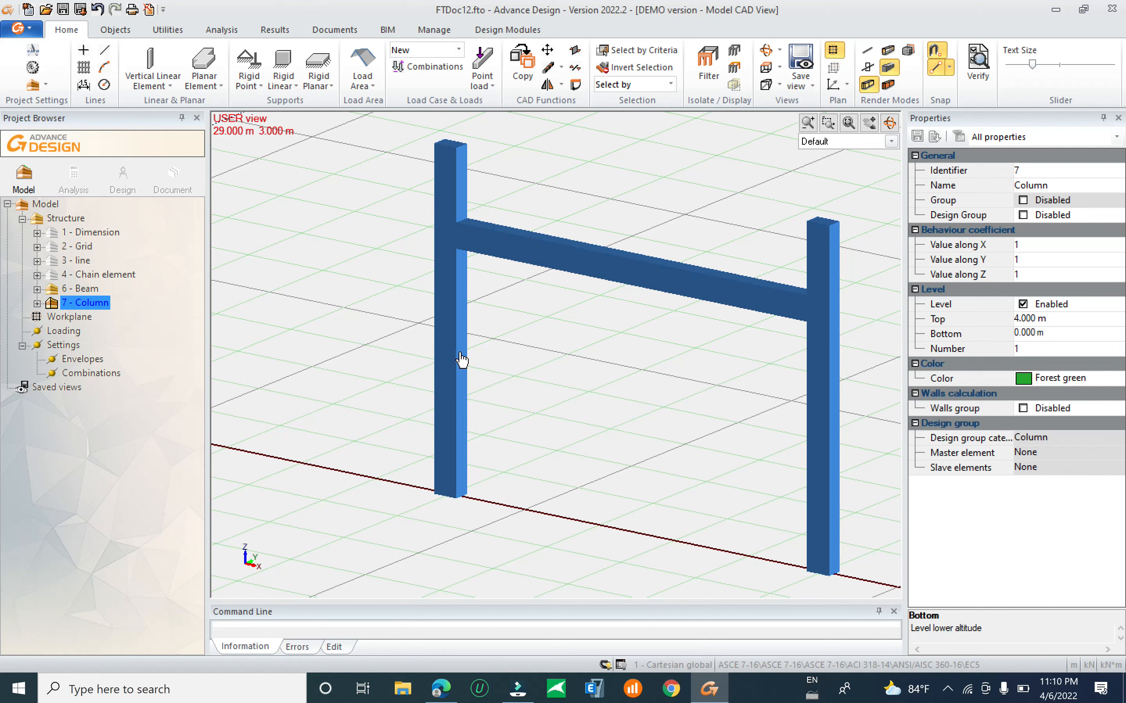
pyautogui.click(457, 357)
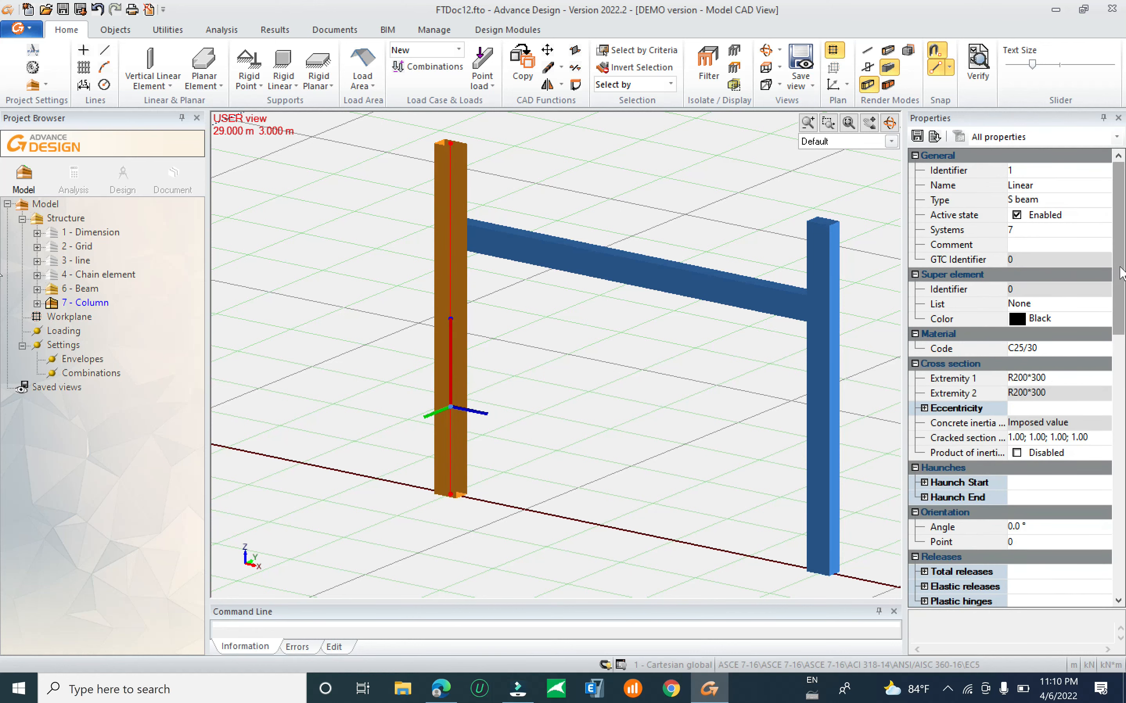
pyautogui.scroll(-6, 1106, 331)
pyautogui.moveTo(1118, 369); pyautogui.dragTo(1118, 212)
pyautogui.press('Escape')
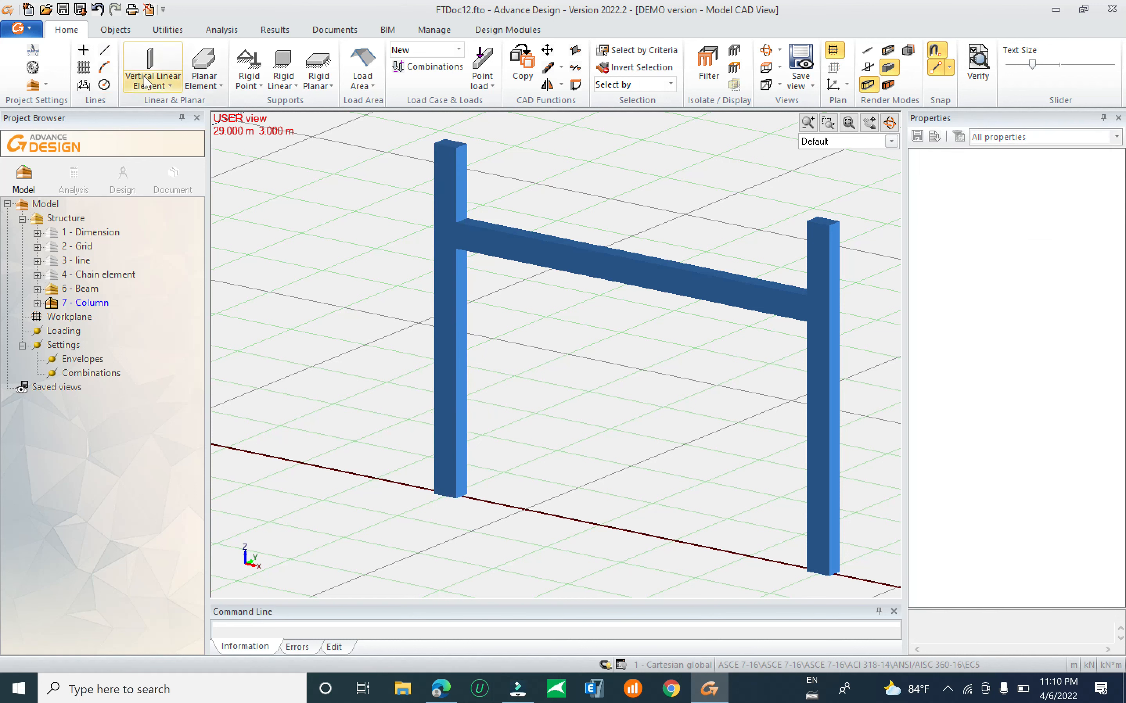
pyautogui.click(83, 85)
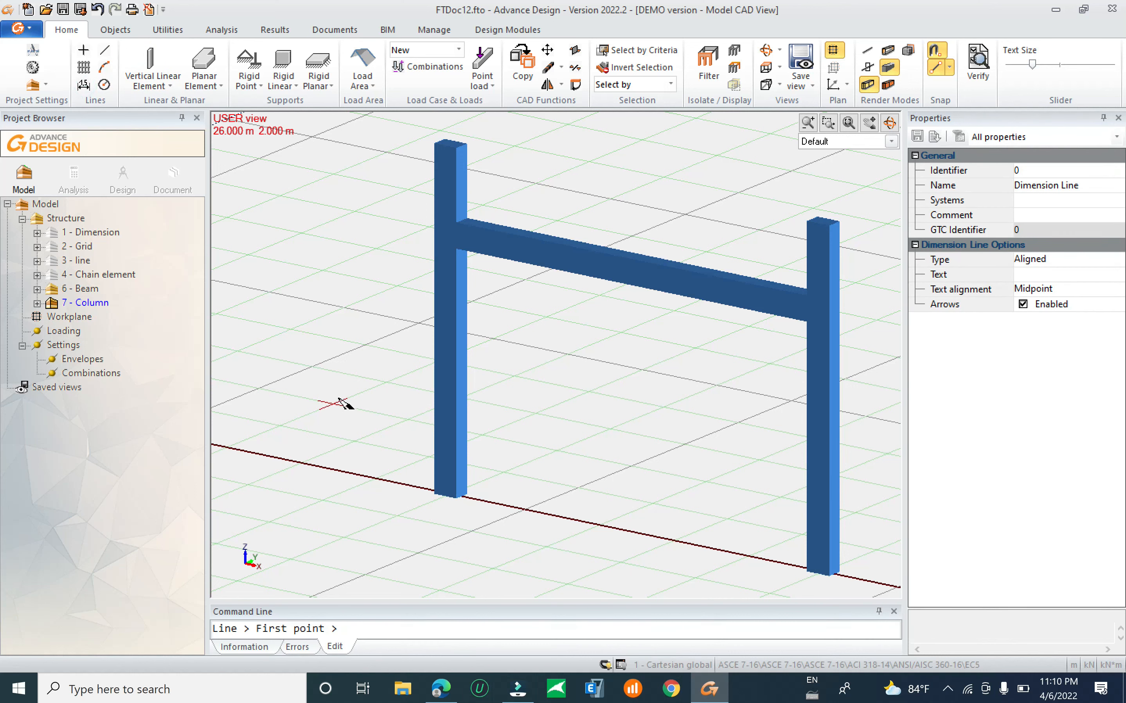
pyautogui.click(447, 498)
pyautogui.click(435, 160)
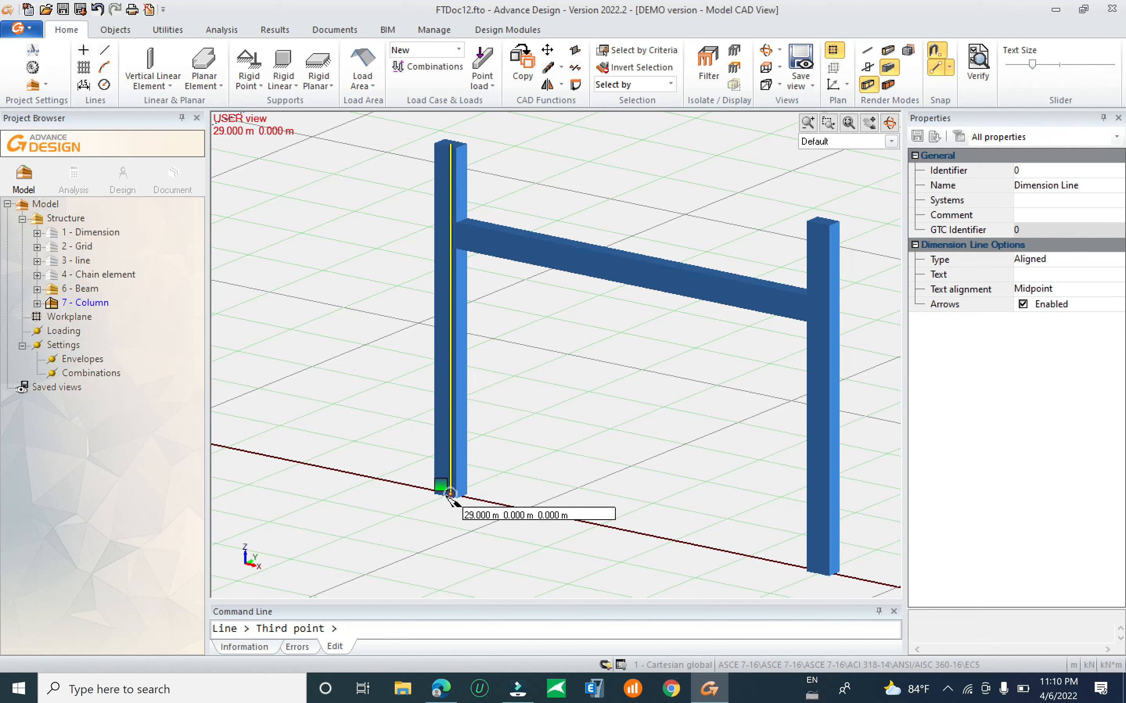
pyautogui.click(83, 84)
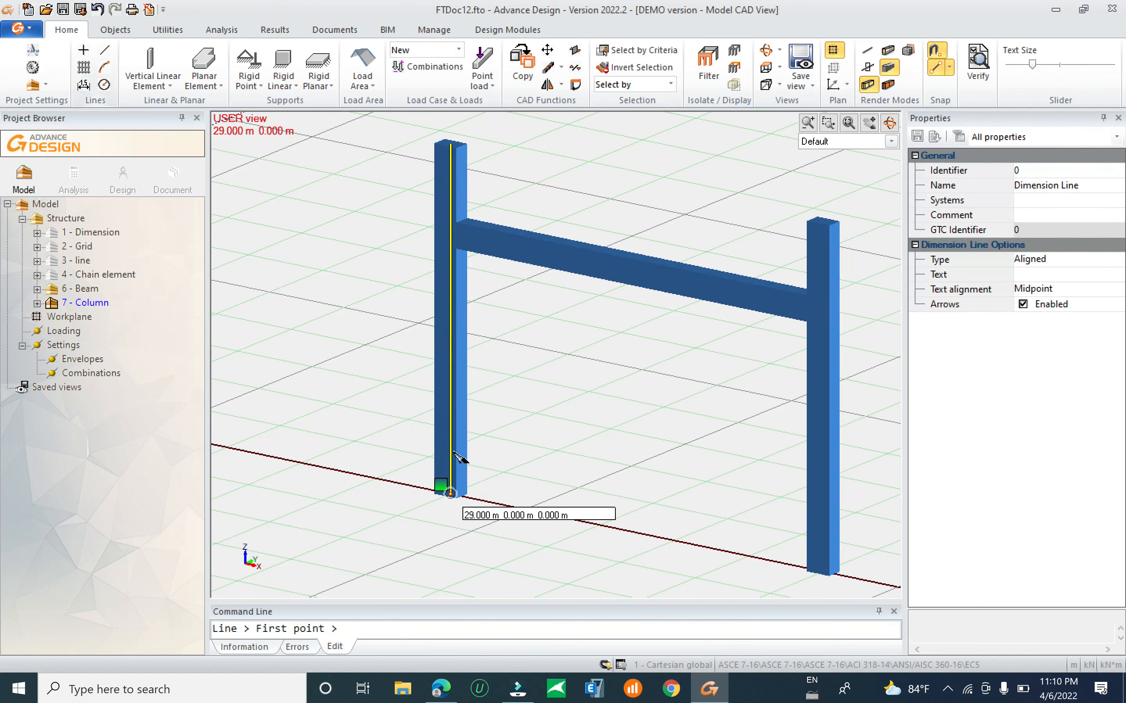
pyautogui.click(450, 494)
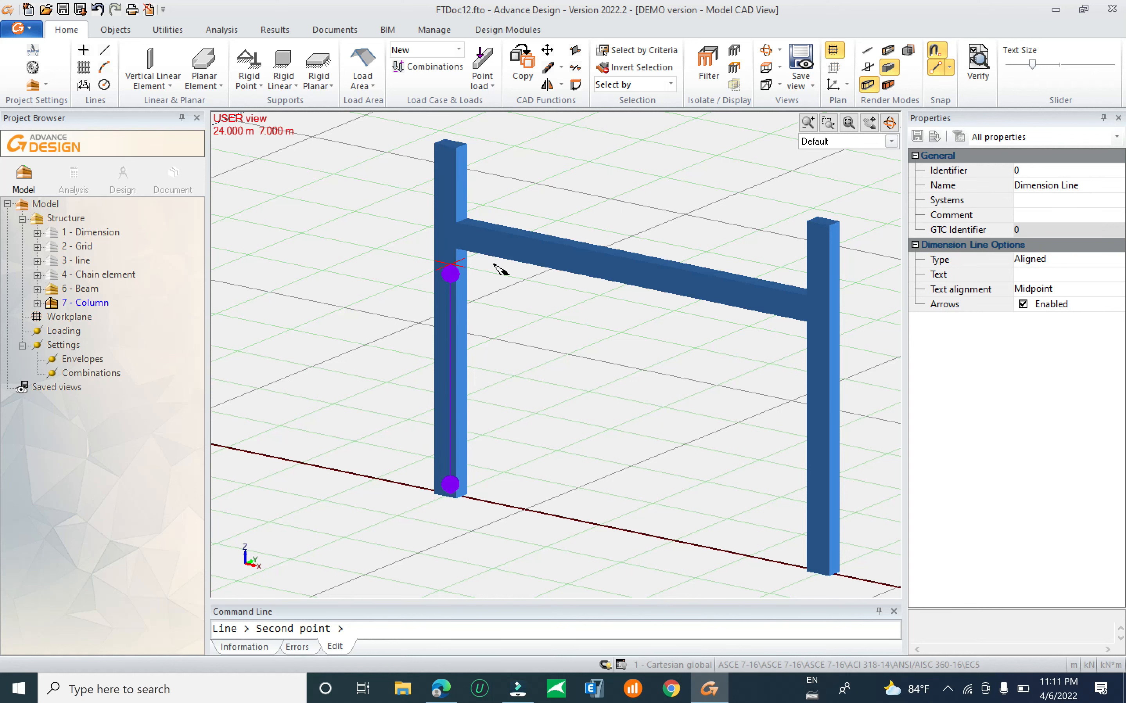
pyautogui.press('Escape')
# Move both ends of the beam up to the tops of the two frame columns.
pyautogui.scroll(-2, 666, 310)
pyautogui.scroll(-2, 386, 320)
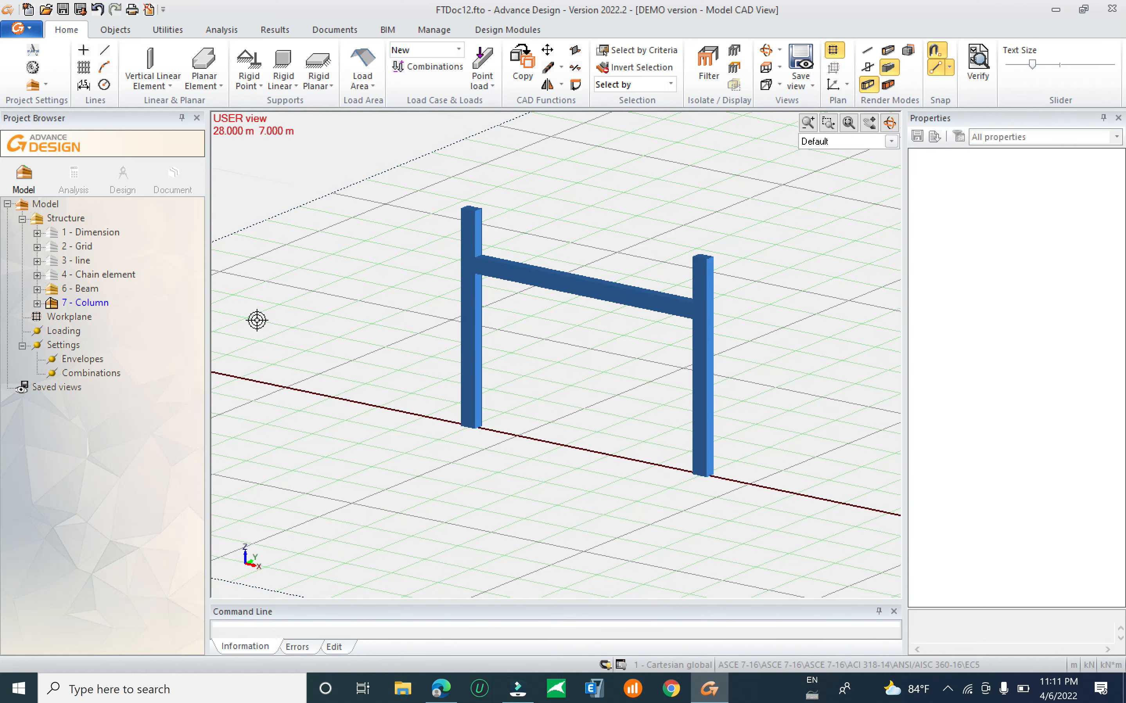
pyautogui.click(91, 303)
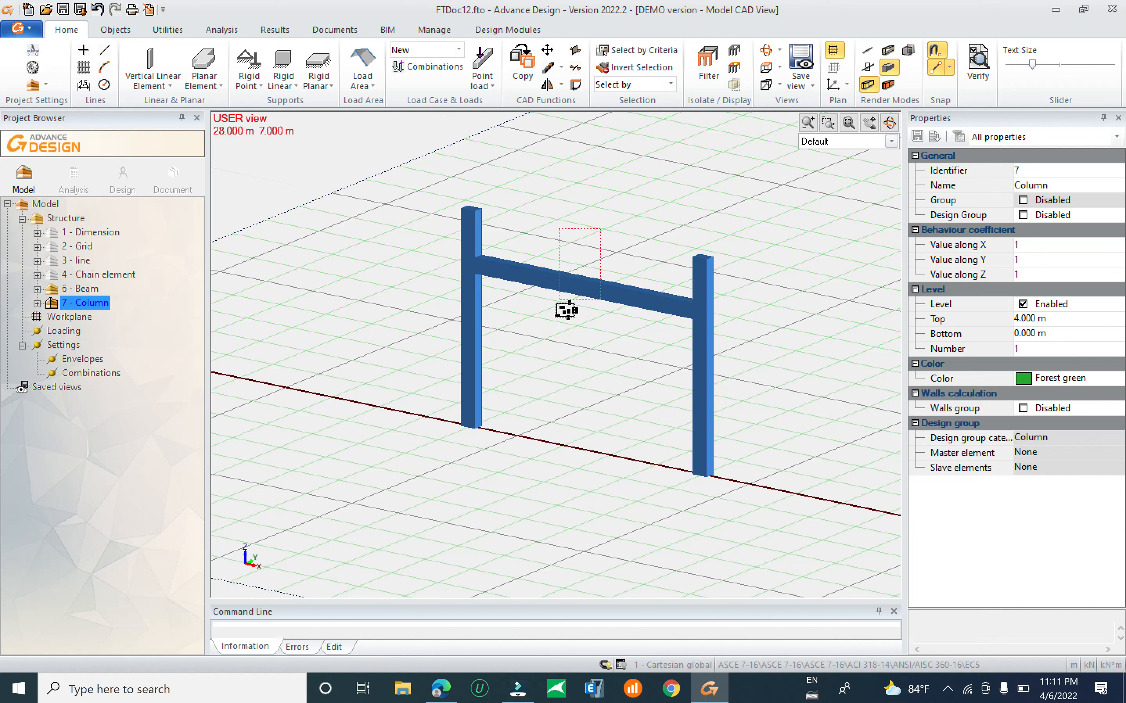
pyautogui.click(555, 309)
pyautogui.click(471, 263)
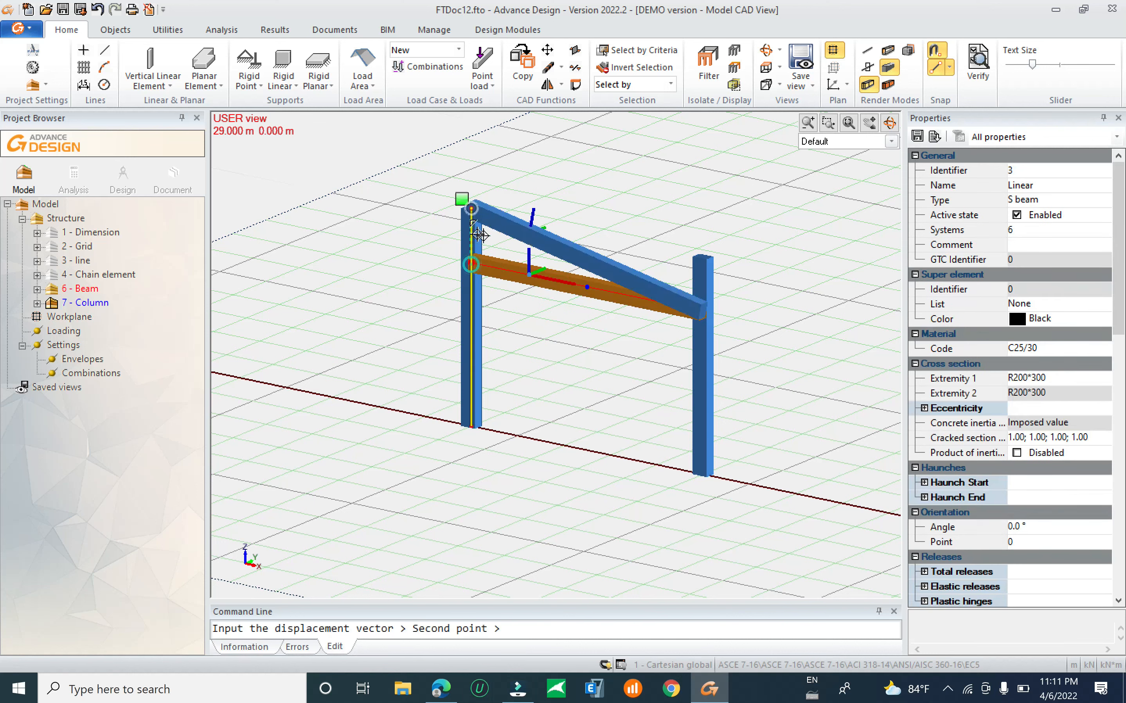
pyautogui.click(469, 216)
pyautogui.click(702, 311)
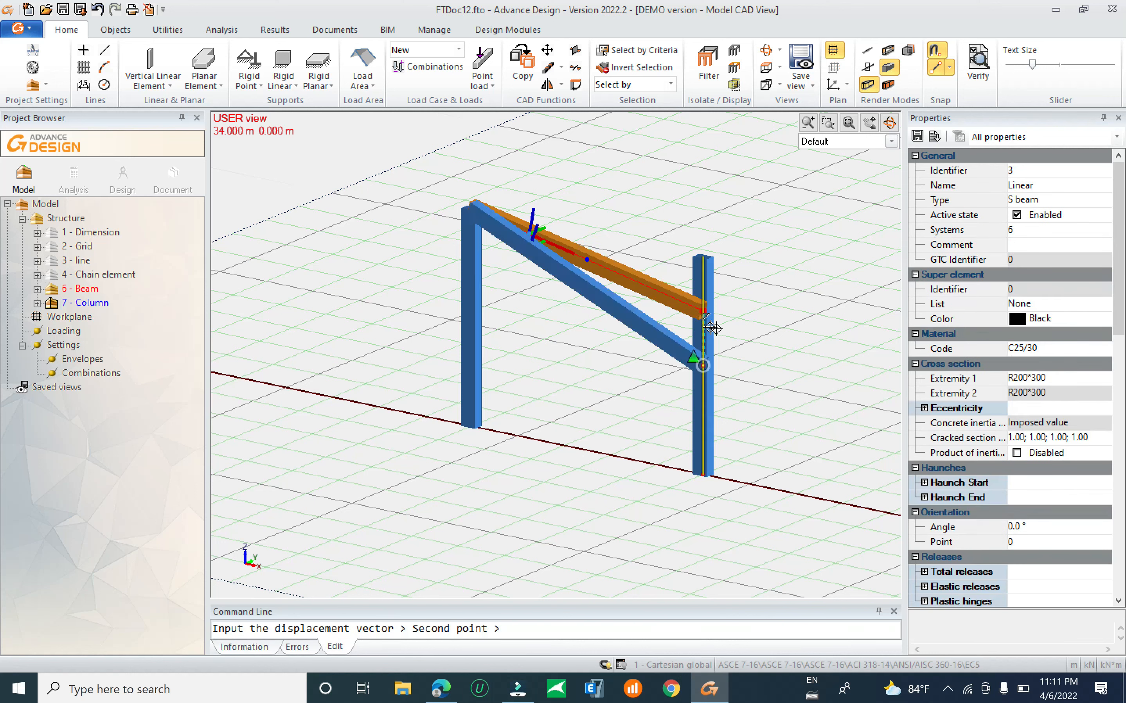
pyautogui.click(703, 259)
pyautogui.scroll(-3, 500, 332)
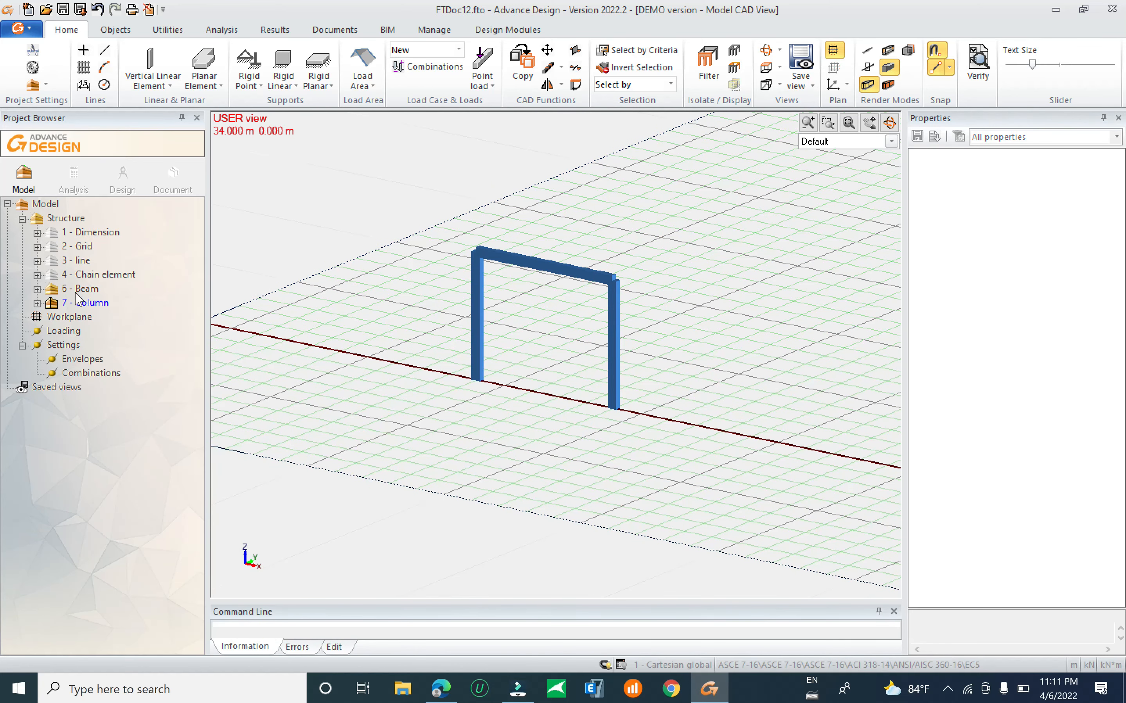
# Add two vertical linear elements to the Column system at X 35 m and X 40 m, both at Y 5 m.
pyautogui.click(76, 302)
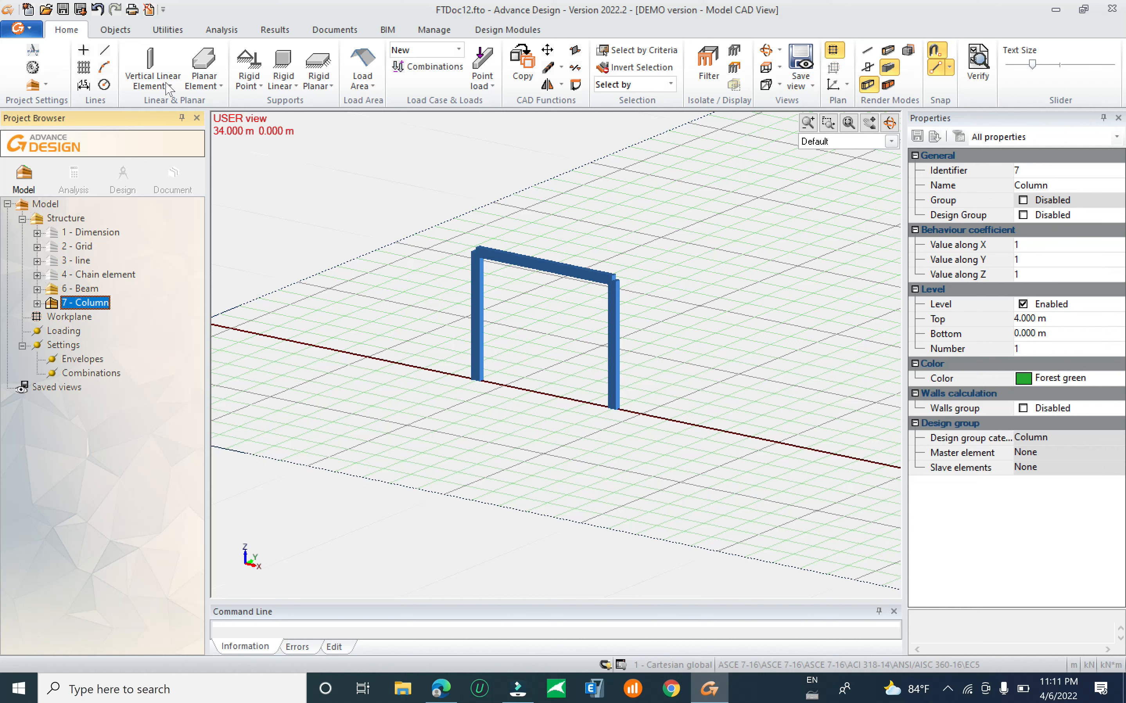
pyautogui.click(153, 59)
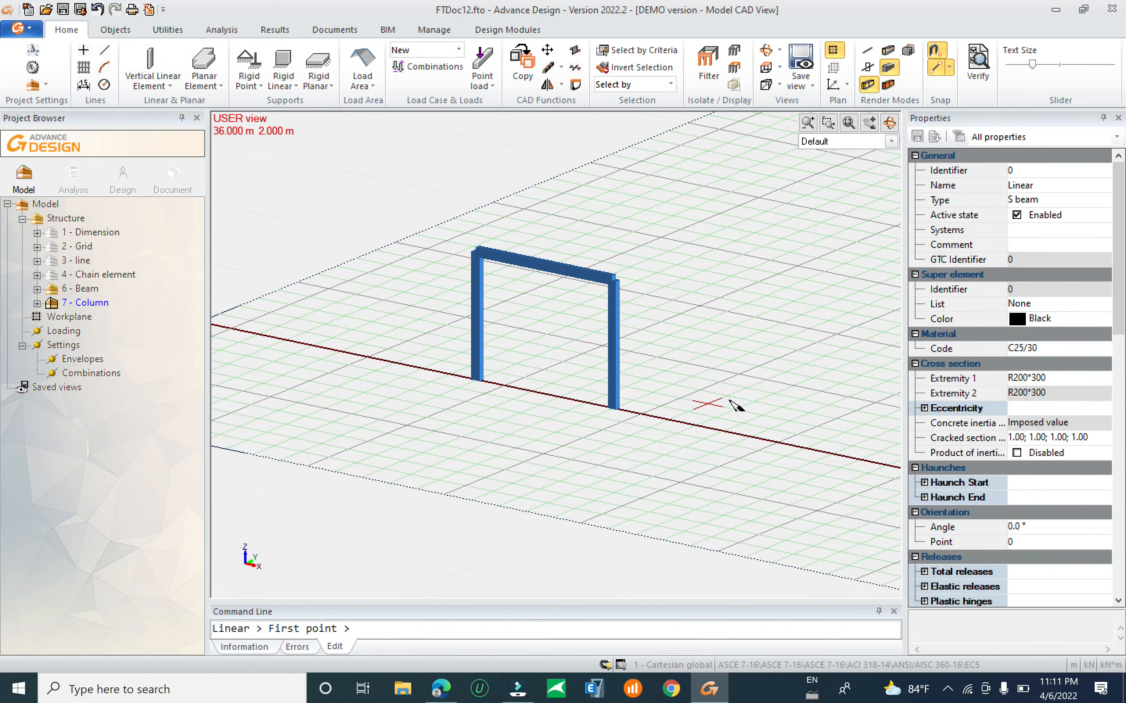
pyautogui.click(738, 377)
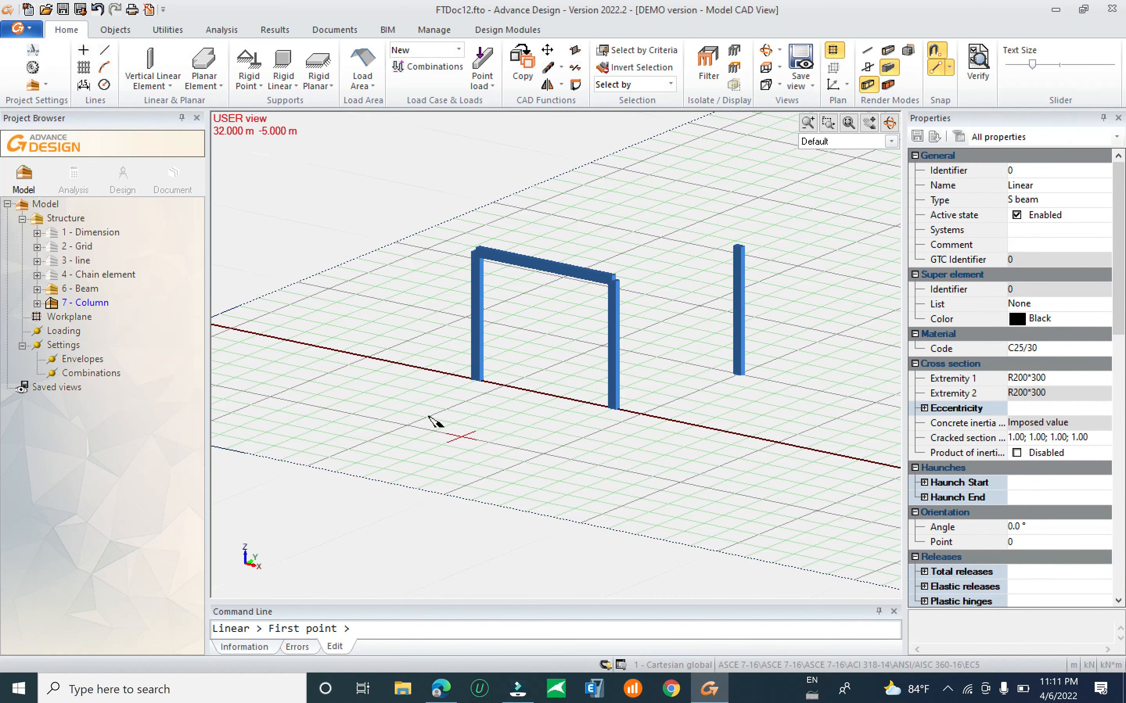
pyautogui.scroll(-5, 433, 422)
pyautogui.scroll(5, 582, 398)
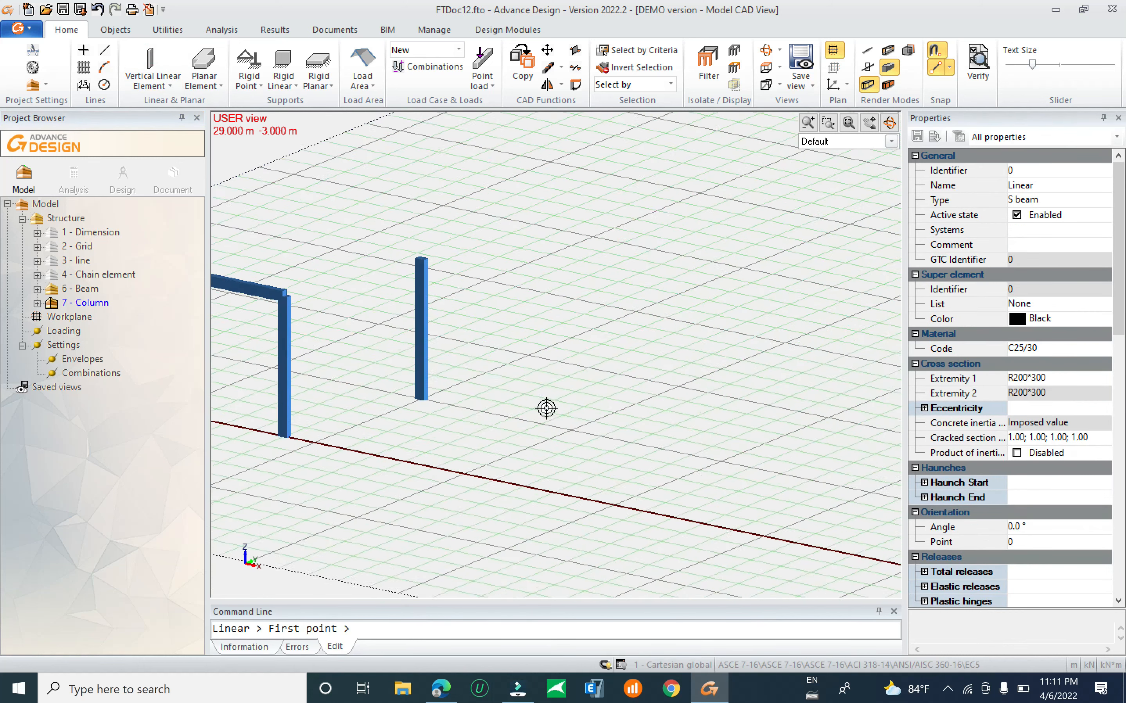
pyautogui.click(576, 436)
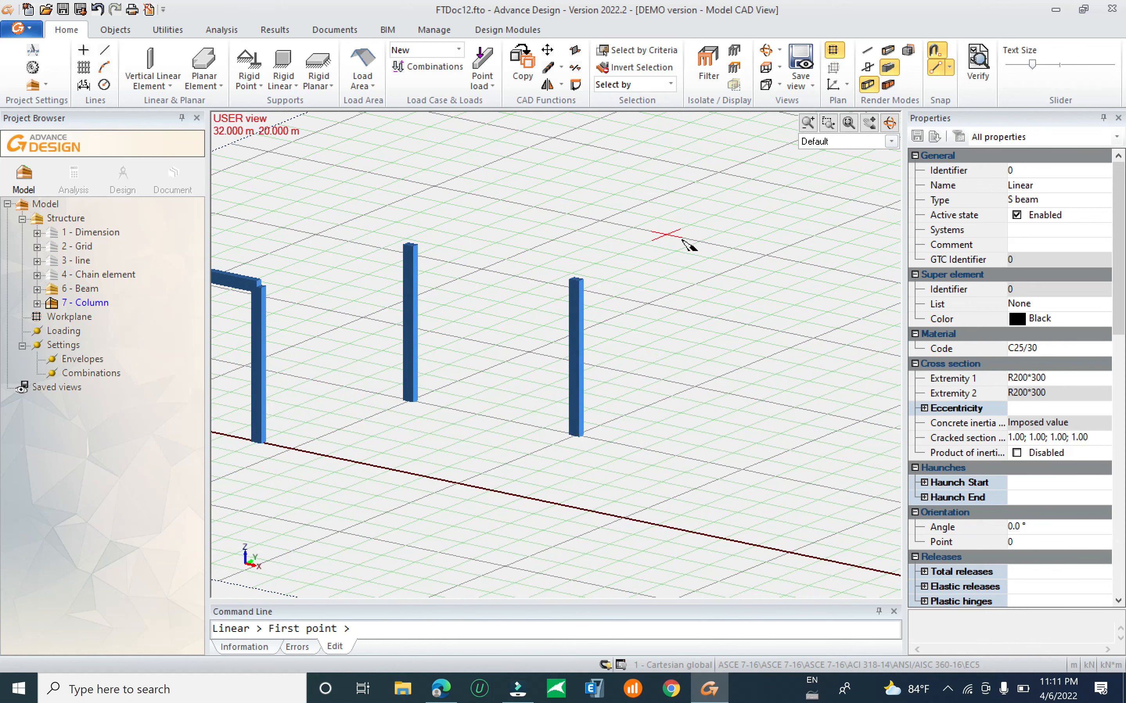
# In the top view, place the other four vertical elements at X 35 m and 40 m, on Y 8 m and 11 m.
pyautogui.click(766, 67)
pyautogui.scroll(-4, 568, 324)
pyautogui.scroll(3, 465, 253)
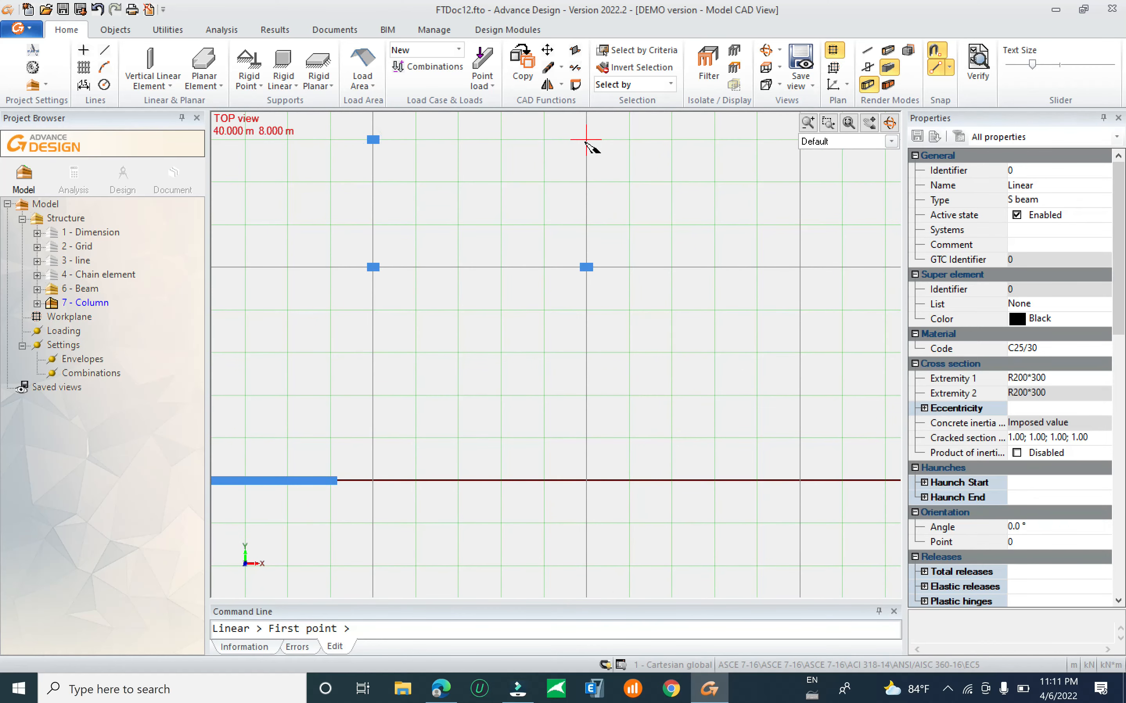
pyautogui.moveTo(488, 357); pyautogui.dragTo(439, 446, button='middle')
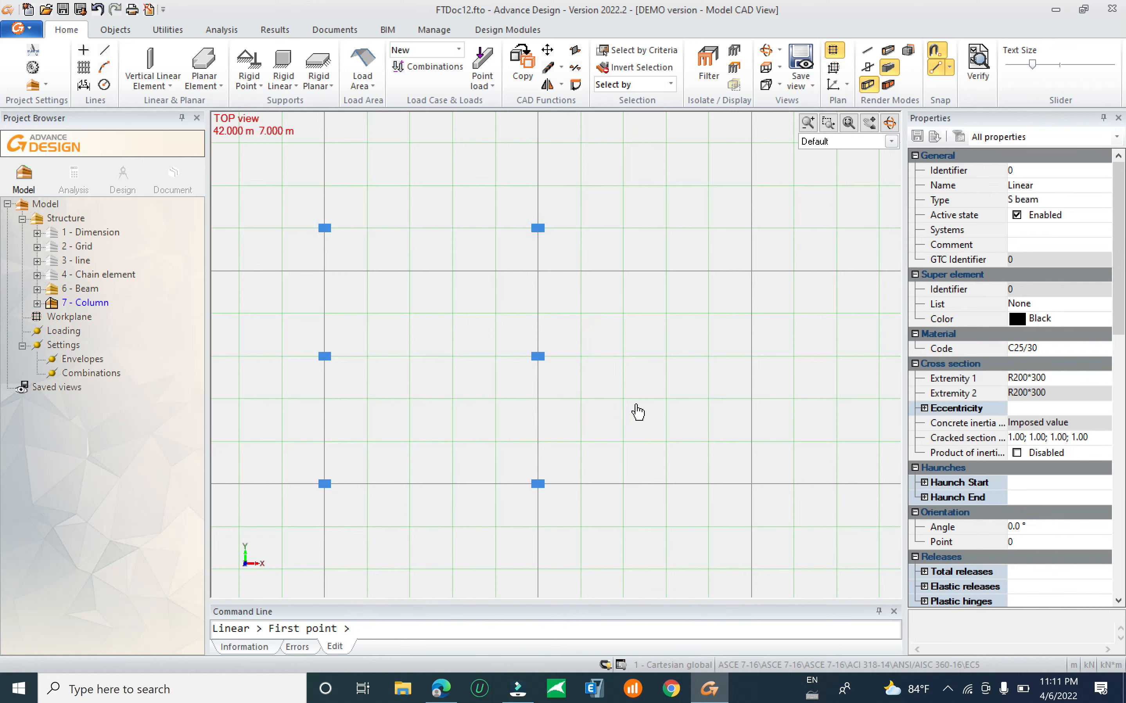
pyautogui.press('Escape')
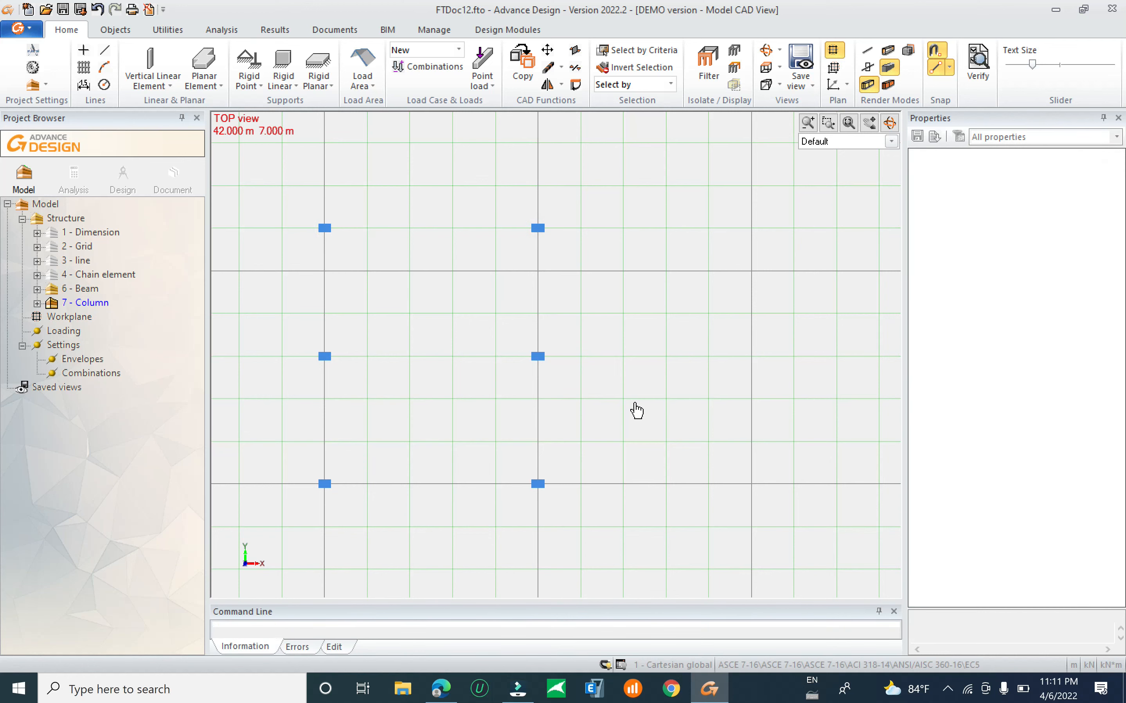
# Examine a new column in 3D, and the Column system's level settings, design group category and master element.
pyautogui.keyDown('shift'); pyautogui.moveTo(658, 427); pyautogui.dragTo(380, 376, button='middle'); pyautogui.keyUp('shift')
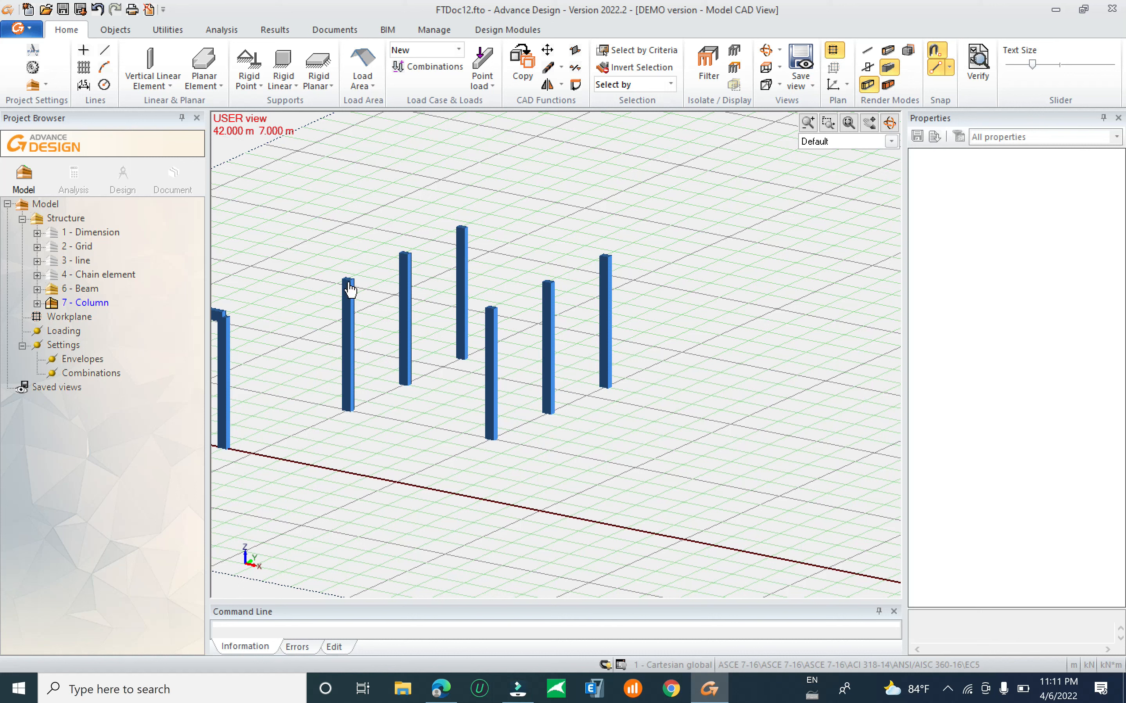
pyautogui.click(347, 332)
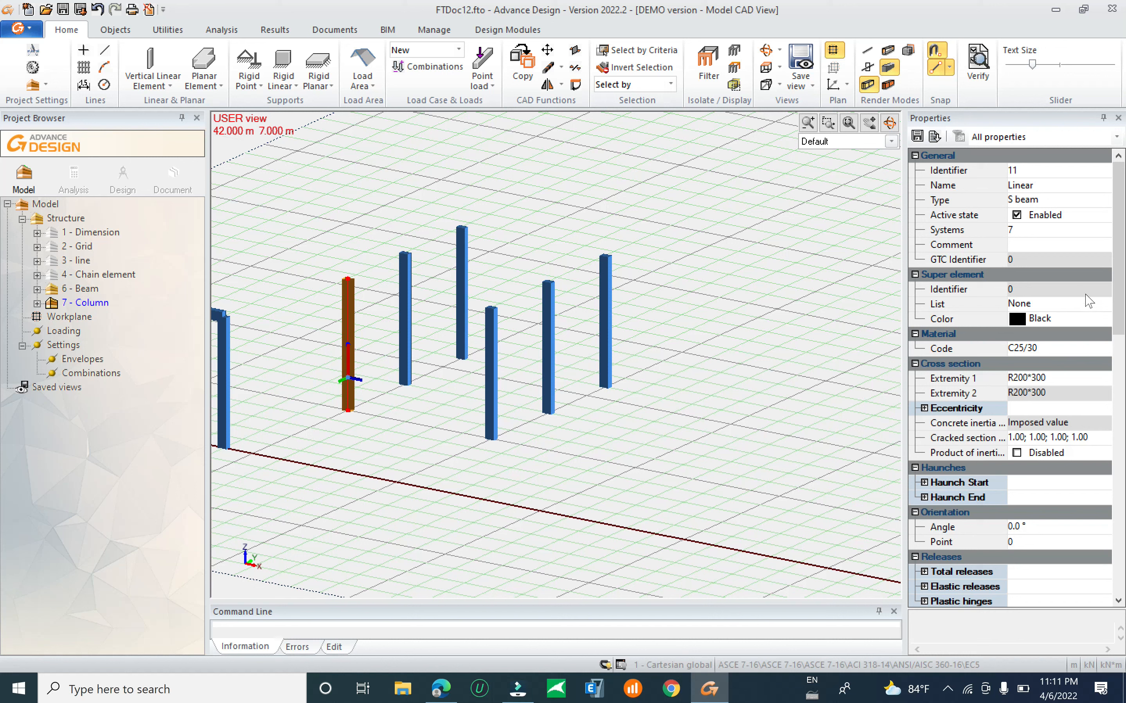
pyautogui.press('Escape')
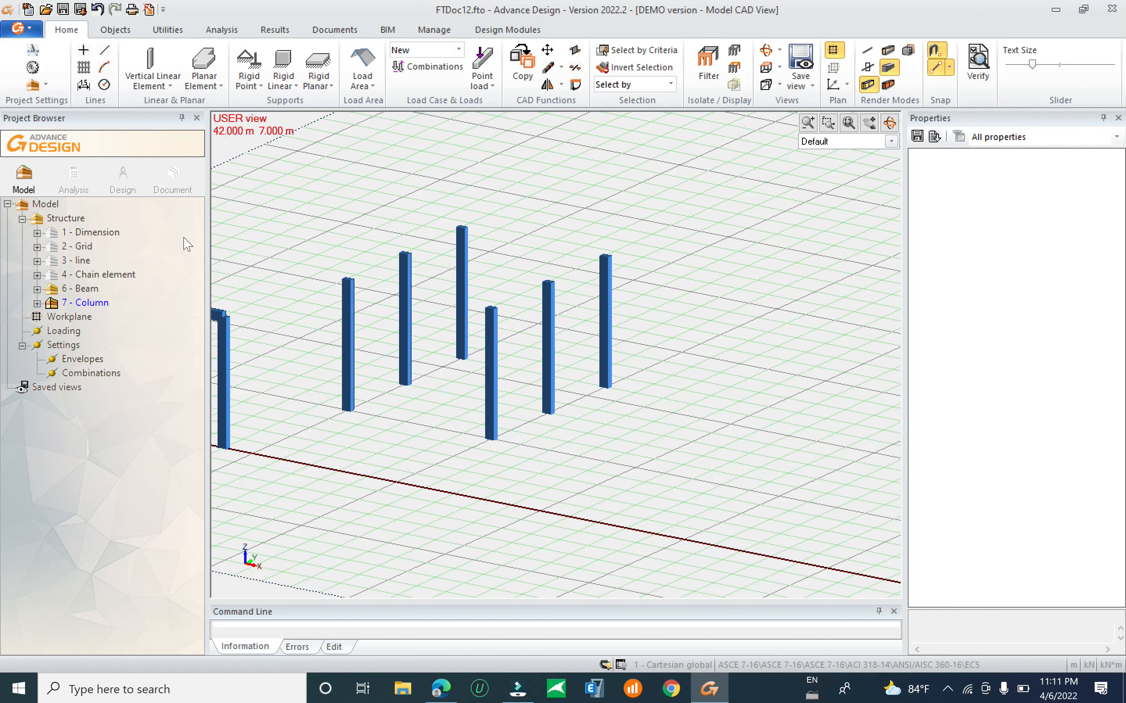
pyautogui.click(99, 302)
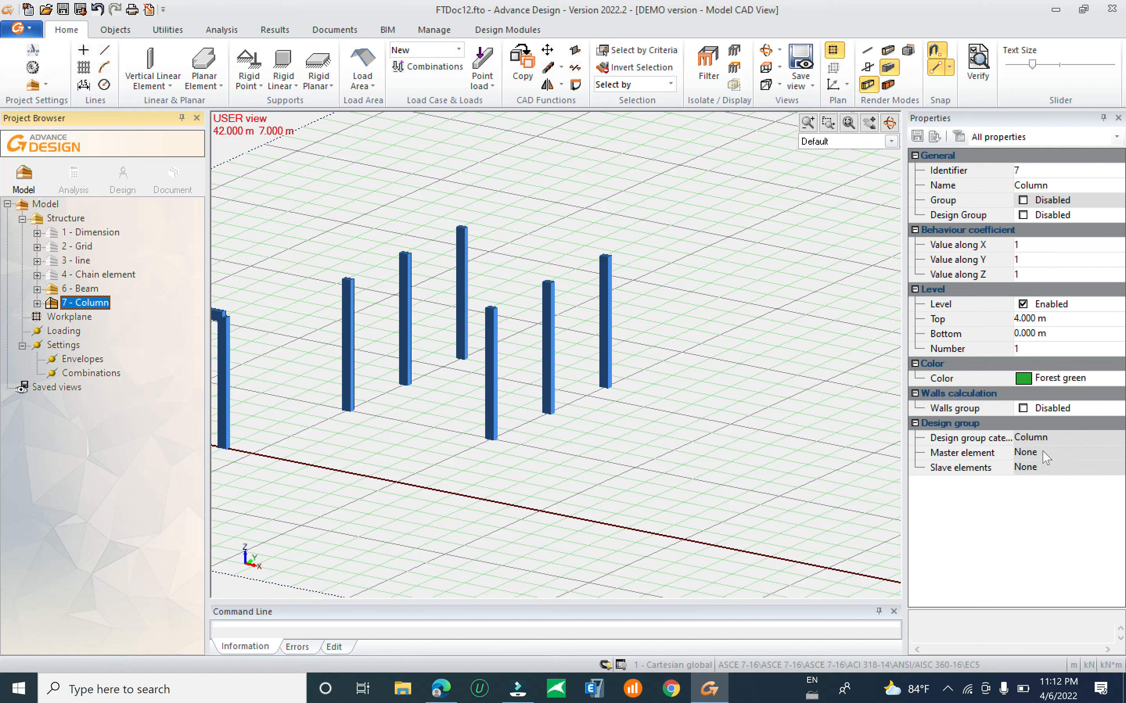
pyautogui.click(1074, 439)
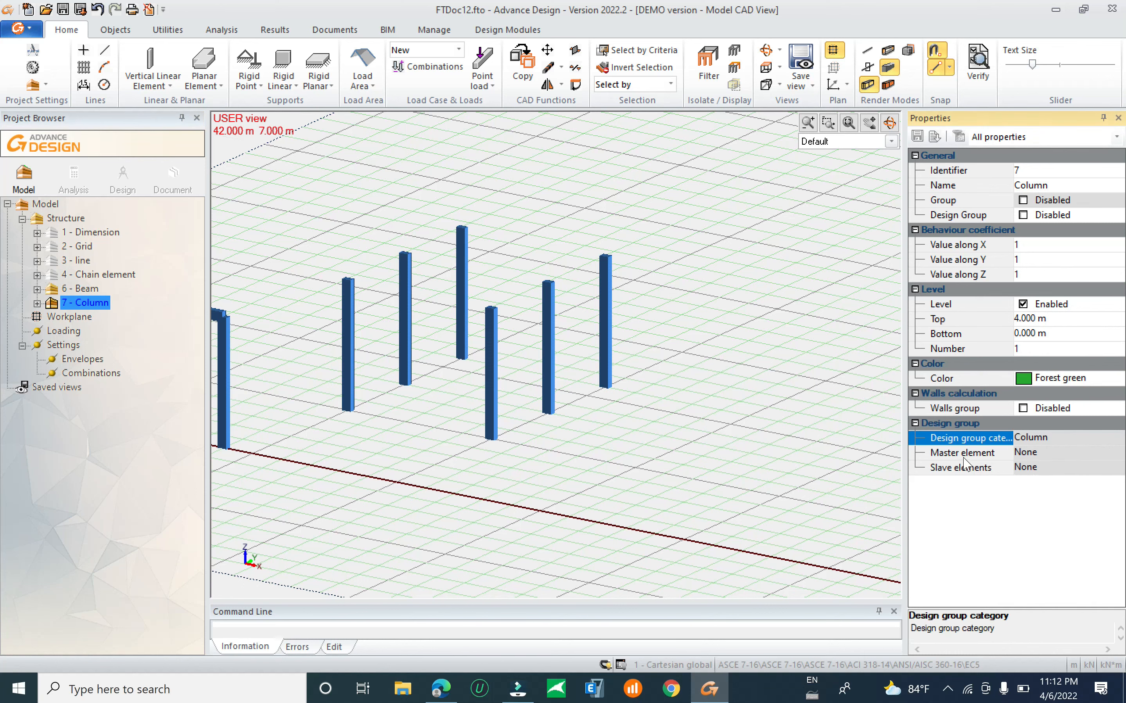
pyautogui.click(1041, 454)
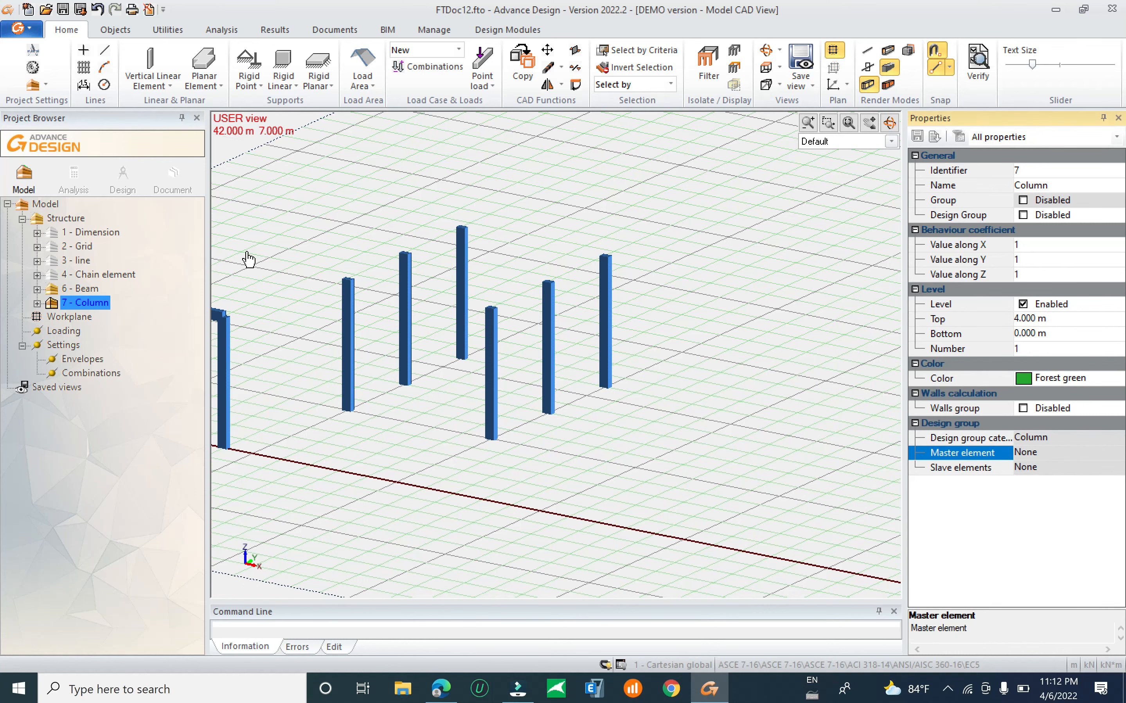
# Display the line system and try to create a horizontal linear element in it.
pyautogui.scroll(-1, 247, 259)
pyautogui.click(158, 80)
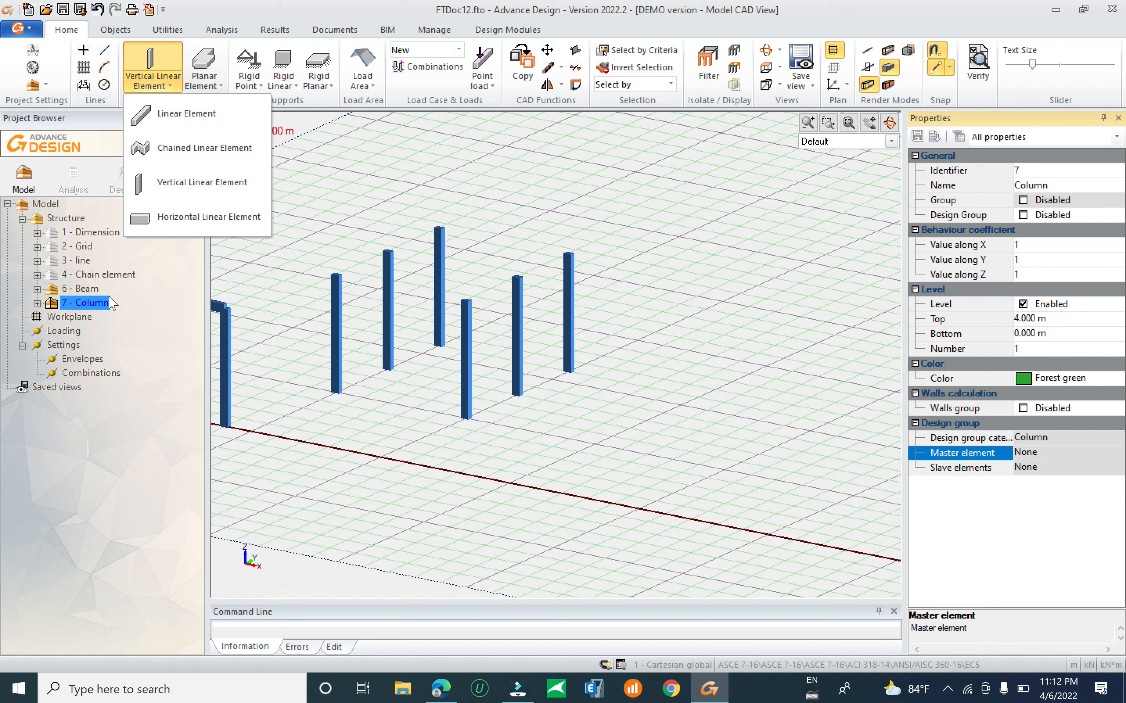
pyautogui.click(83, 261)
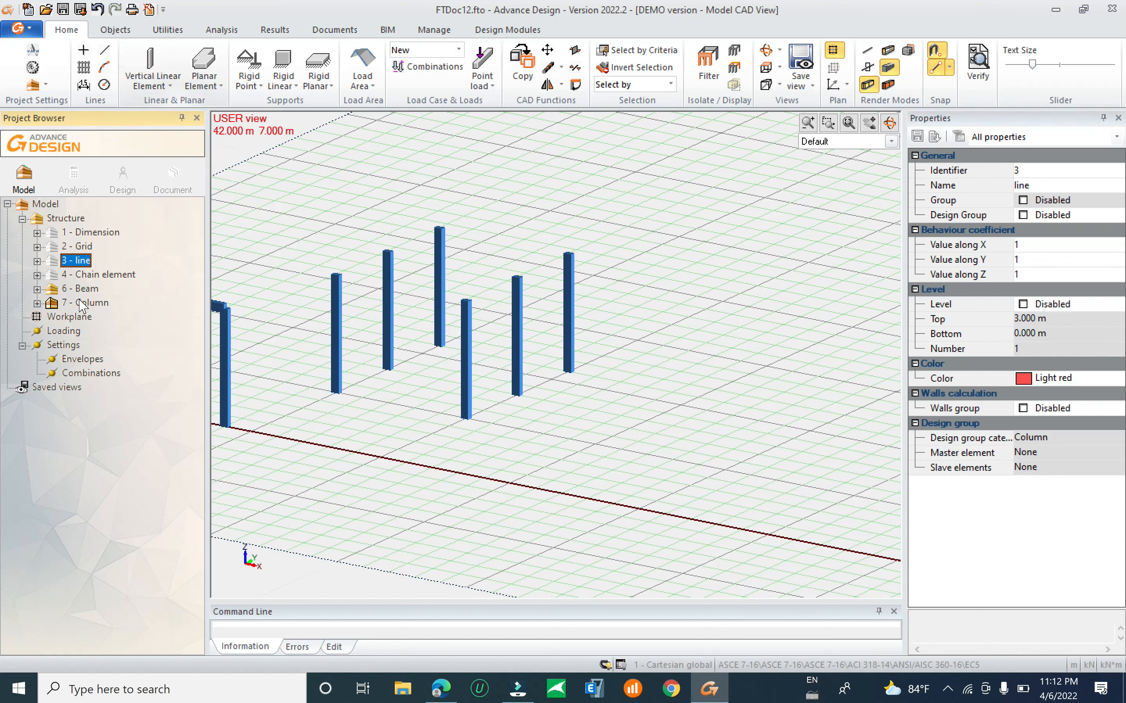
pyautogui.doubleClick(72, 263)
pyautogui.click(148, 82)
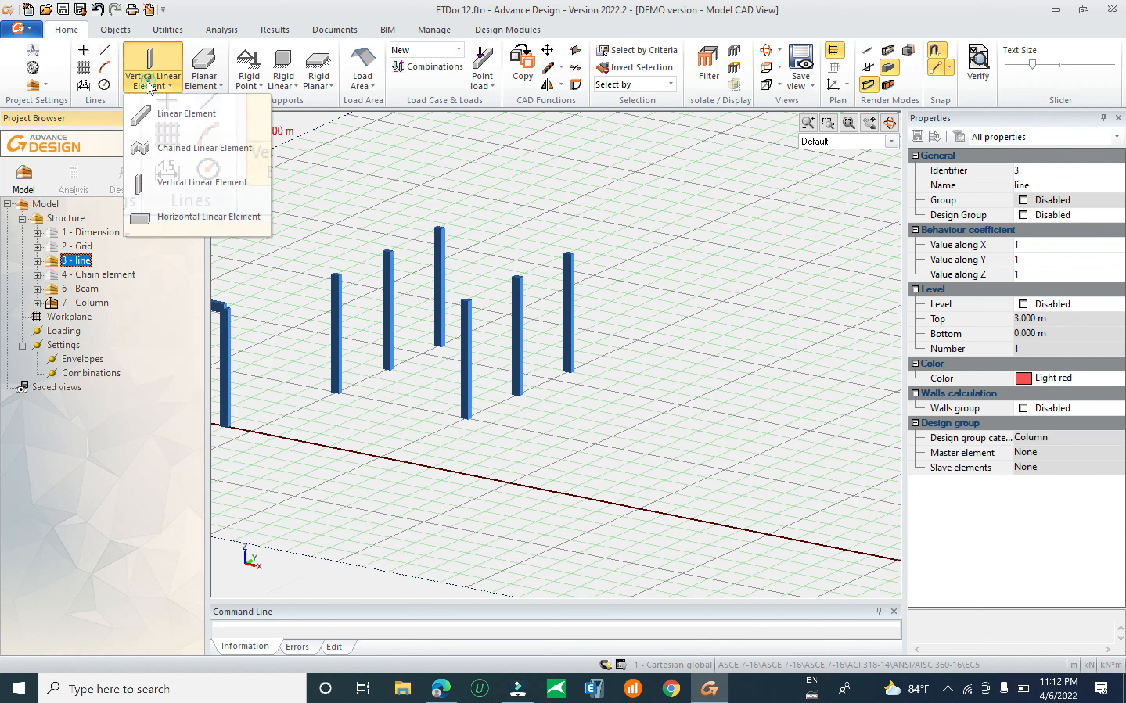
pyautogui.click(192, 226)
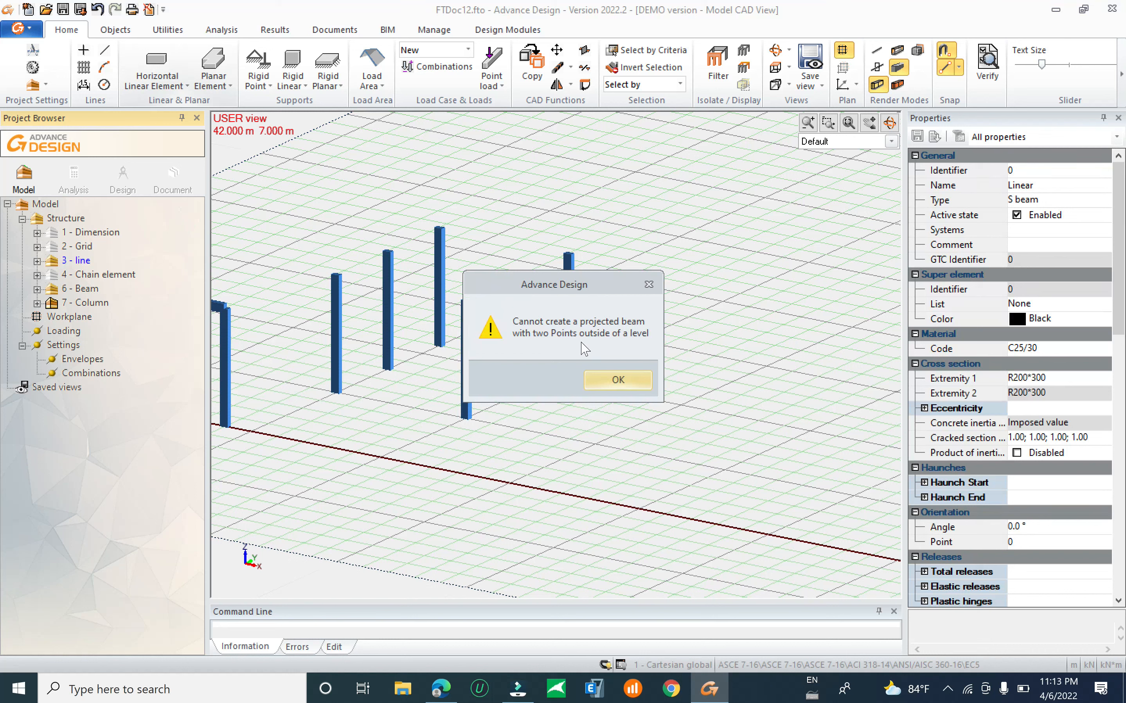
pyautogui.click(649, 284)
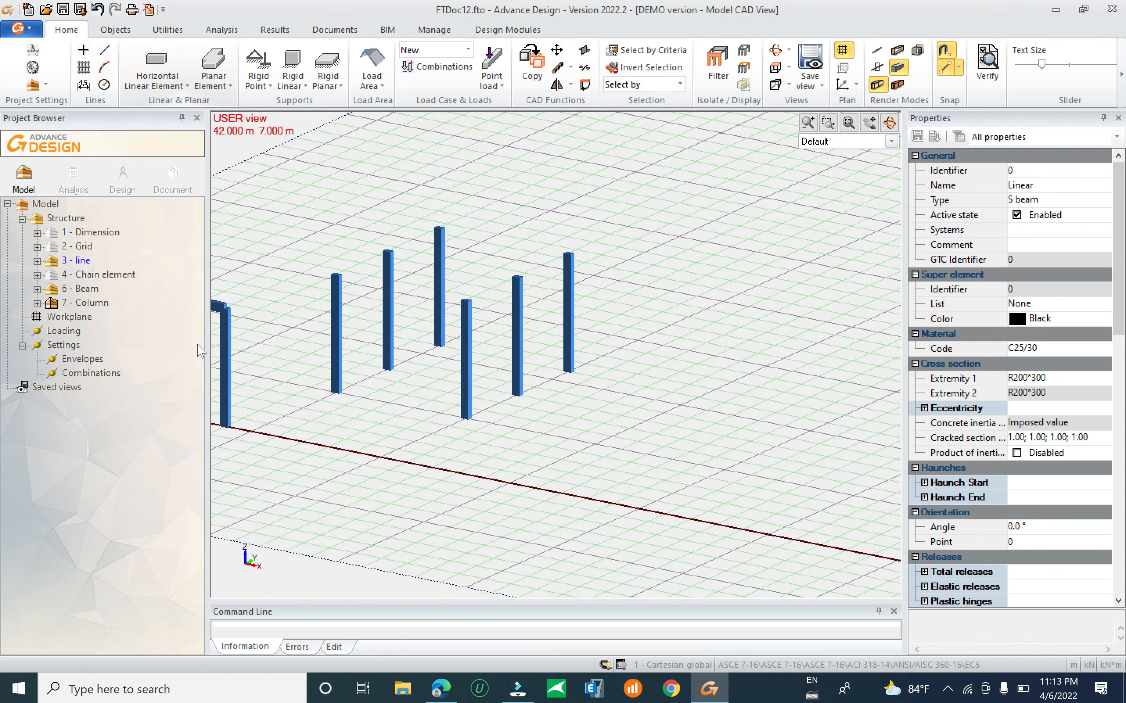
# Add a horizontal linear element to the Column system between the column tops at X 35 m and 40 m, on Y 5 m.
pyautogui.click(84, 304)
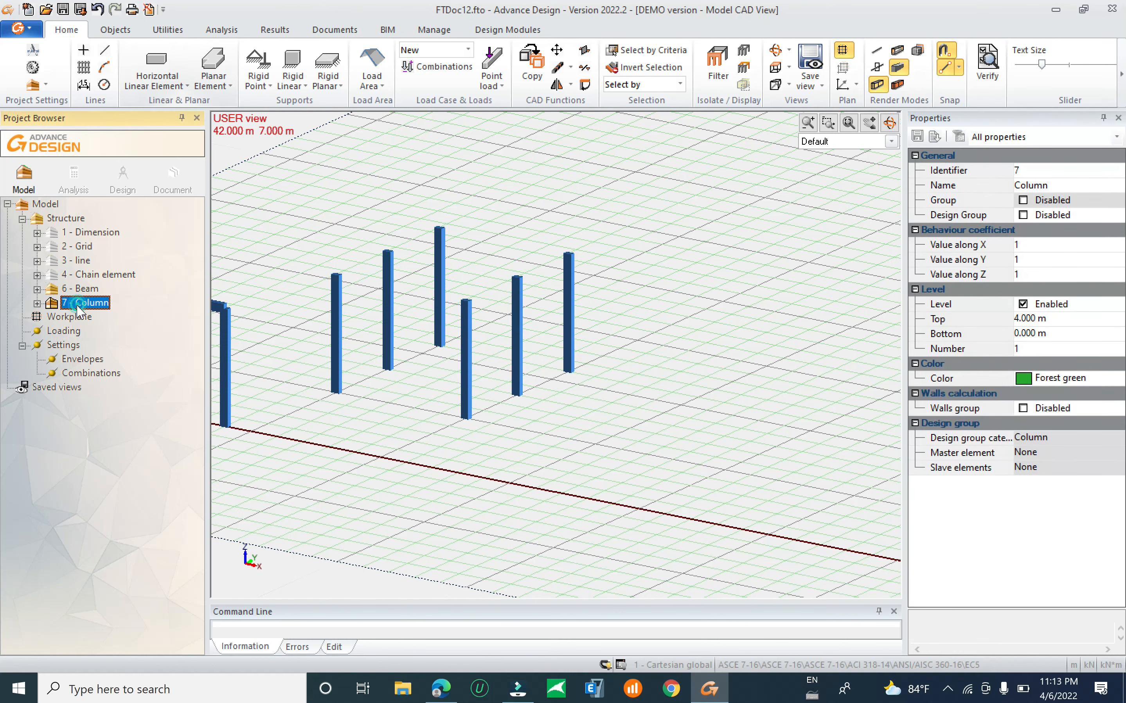
pyautogui.click(155, 70)
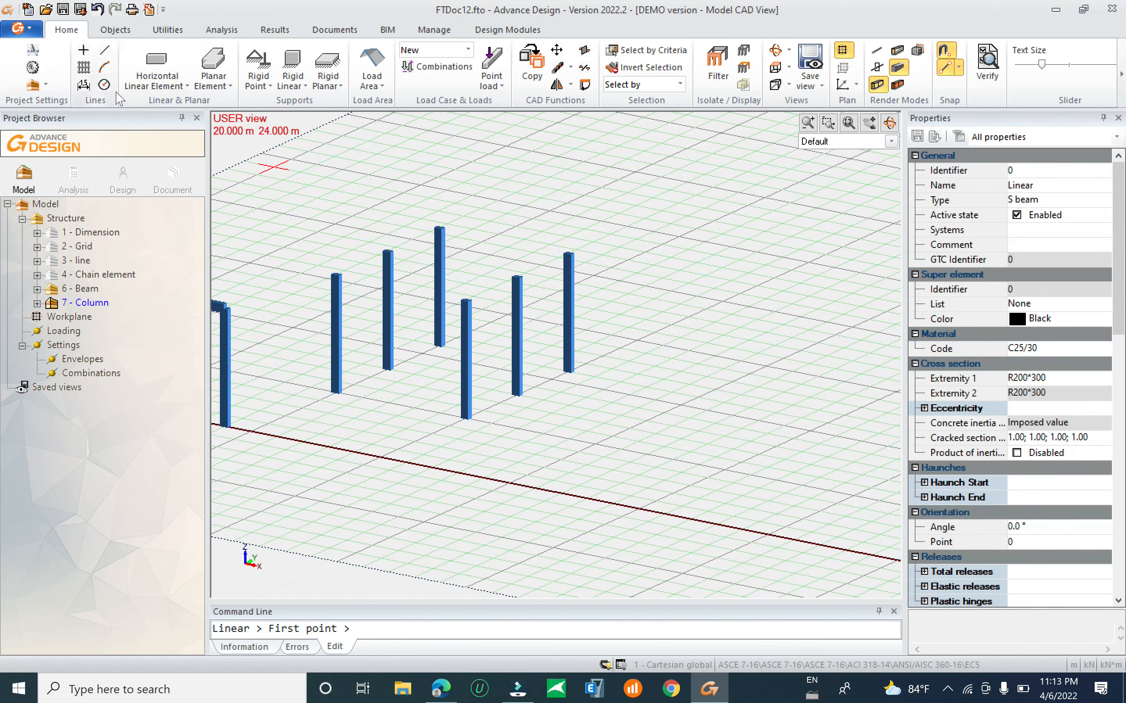
pyautogui.moveTo(379, 298); pyautogui.dragTo(515, 379, button='middle')
pyautogui.click(468, 376)
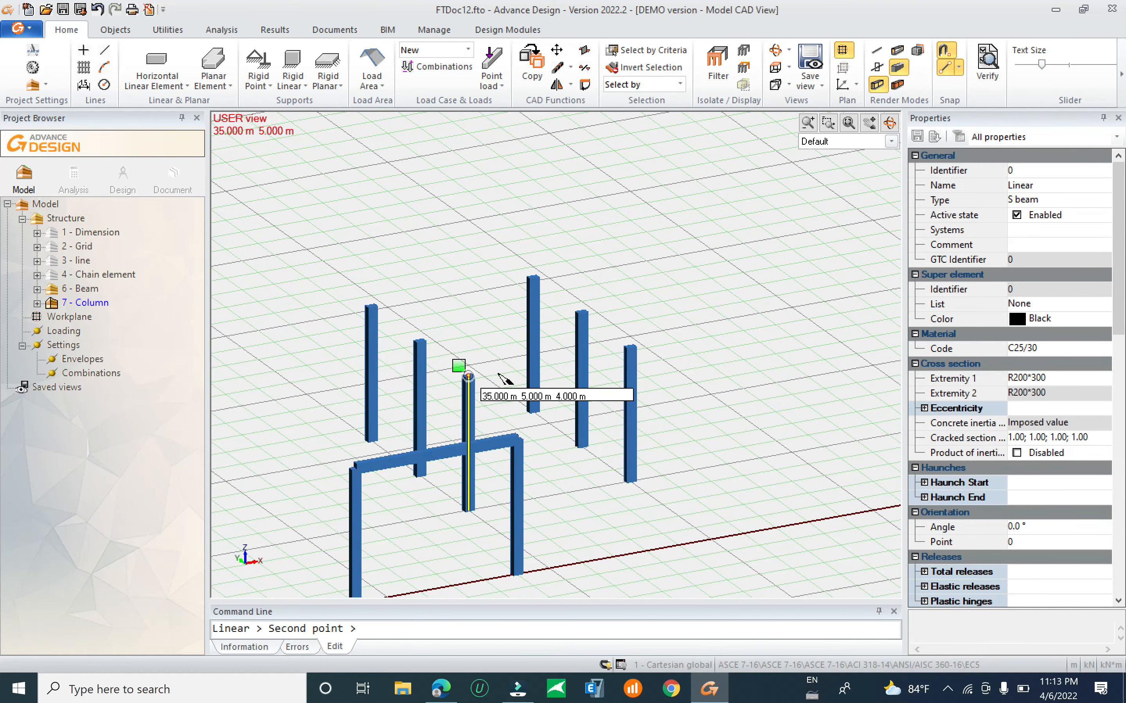
pyautogui.click(631, 347)
# Add two horizontal linear elements along X 35 m, joining the column tops from Y 5 m to 8 m and from 8 m to 11 m.
pyautogui.click(469, 376)
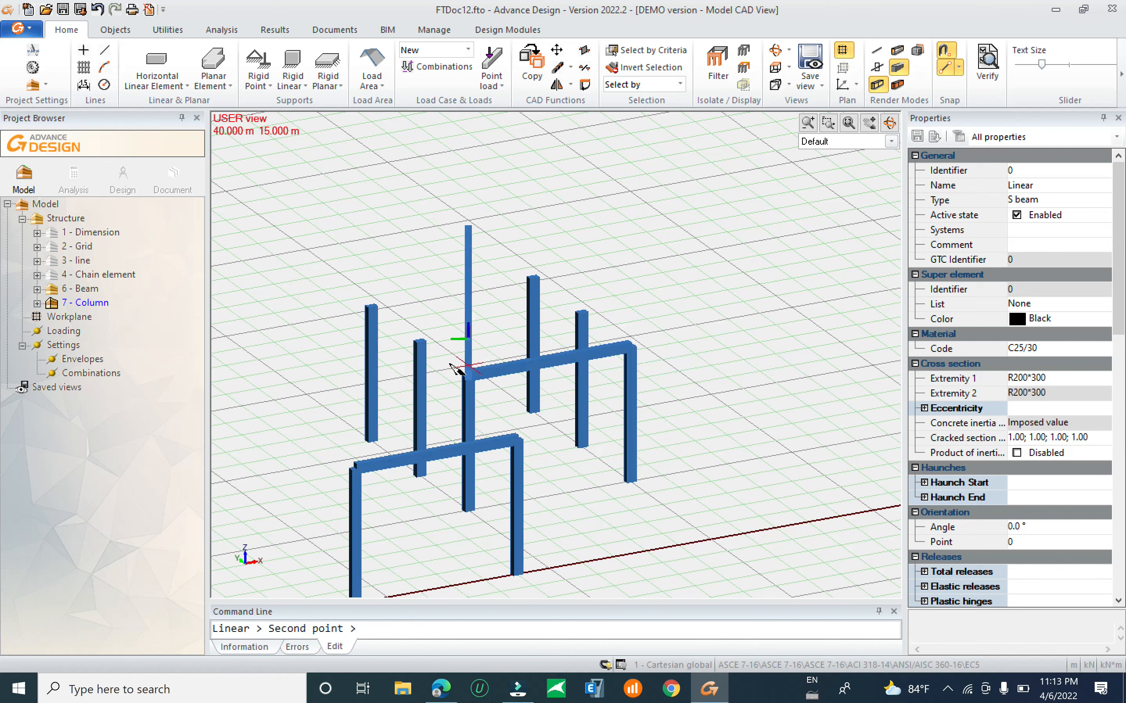
pyautogui.click(416, 338)
pyautogui.click(416, 339)
pyautogui.click(371, 308)
pyautogui.press('Escape')
# Copy the two beams on X 35 m across to the column tops on X 40 m.
pyautogui.scroll(2, 432, 335)
pyautogui.scroll(2, 465, 358)
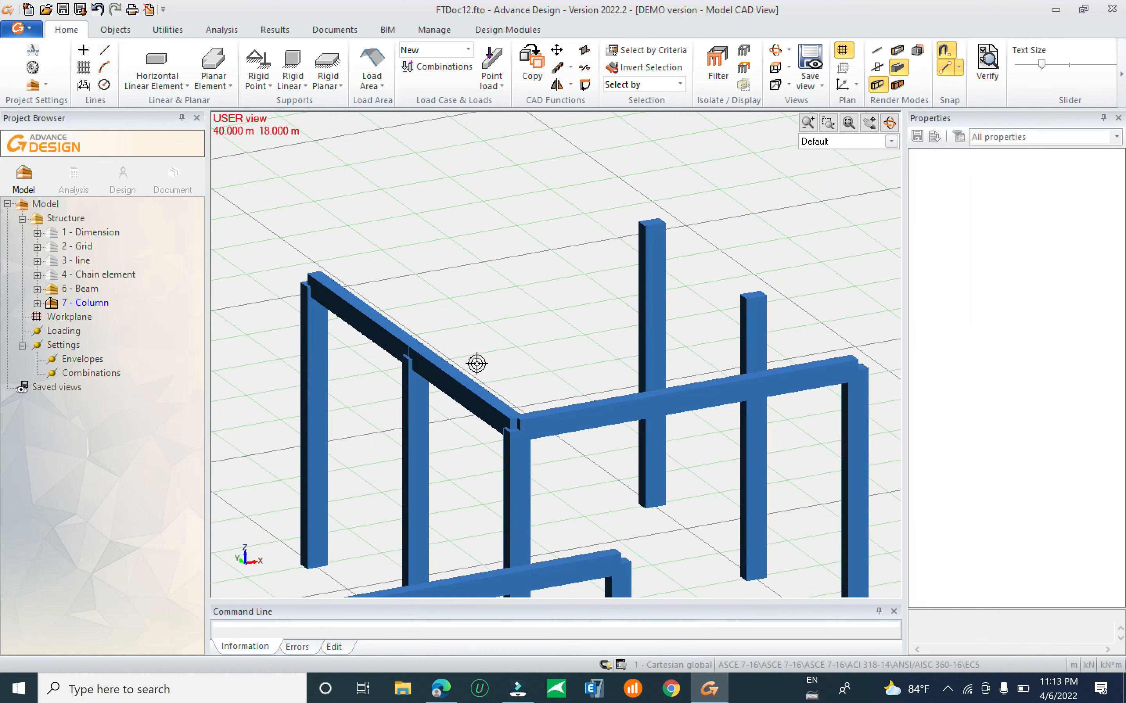
pyautogui.click(453, 393)
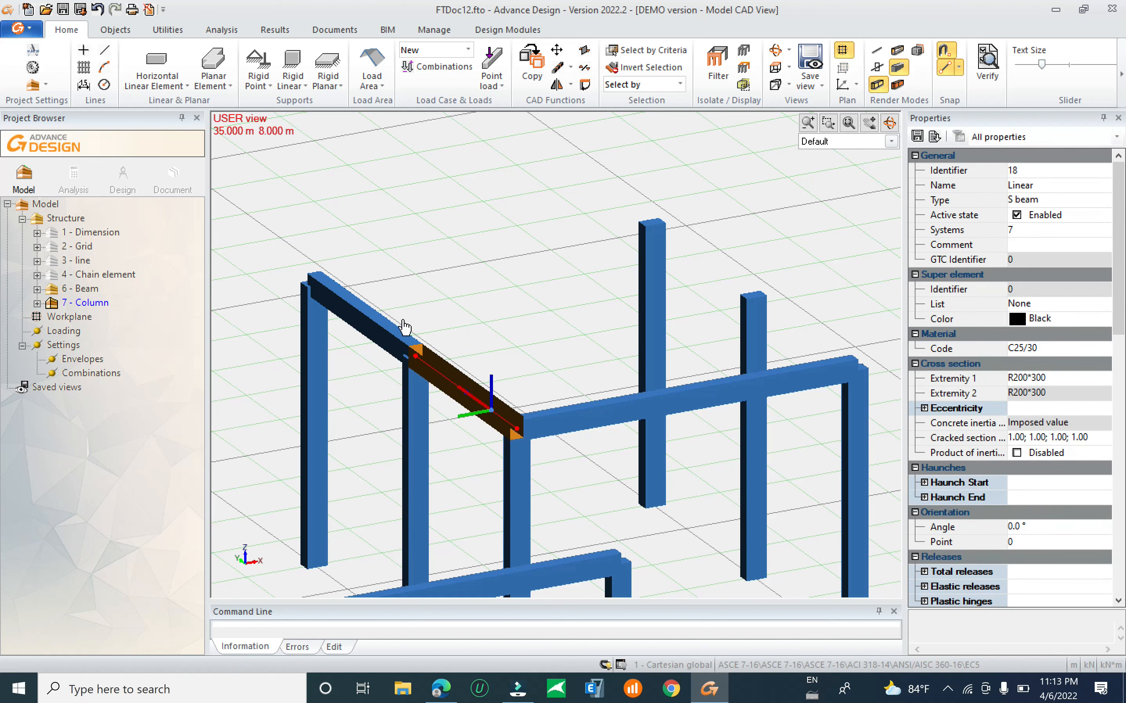
pyautogui.click(361, 336)
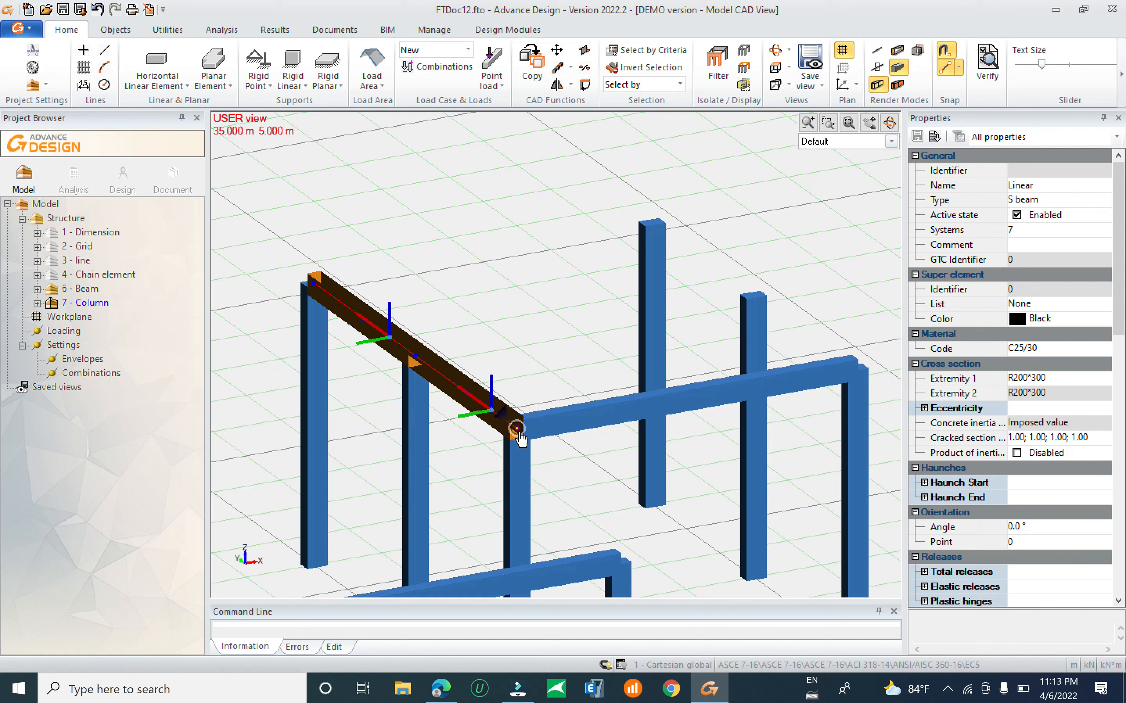
pyautogui.click(517, 428)
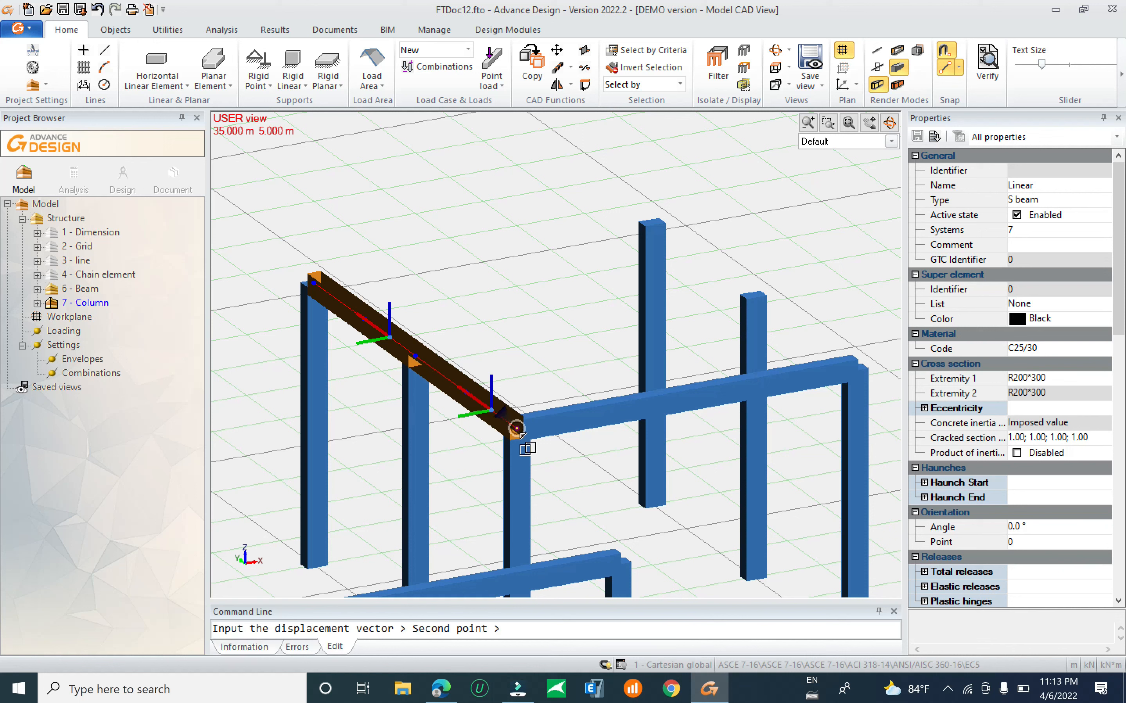
pyautogui.click(855, 369)
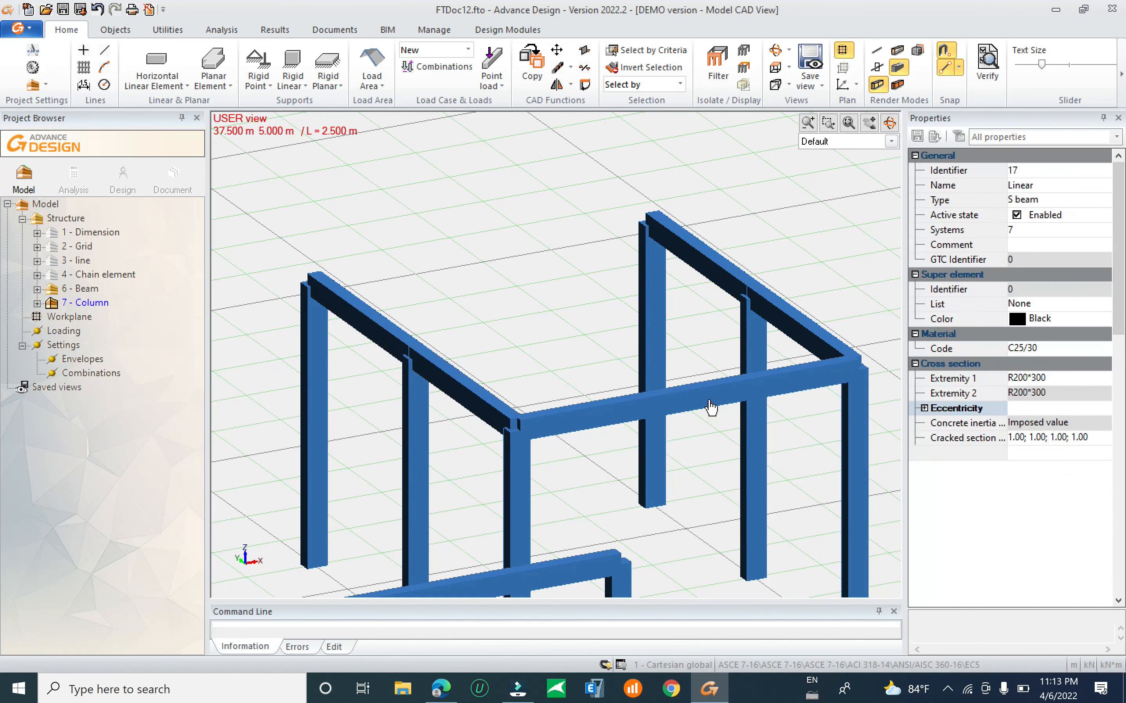
# Copy the beam on Y 5 m to the column tops on Y 11 m.
pyautogui.click(711, 407)
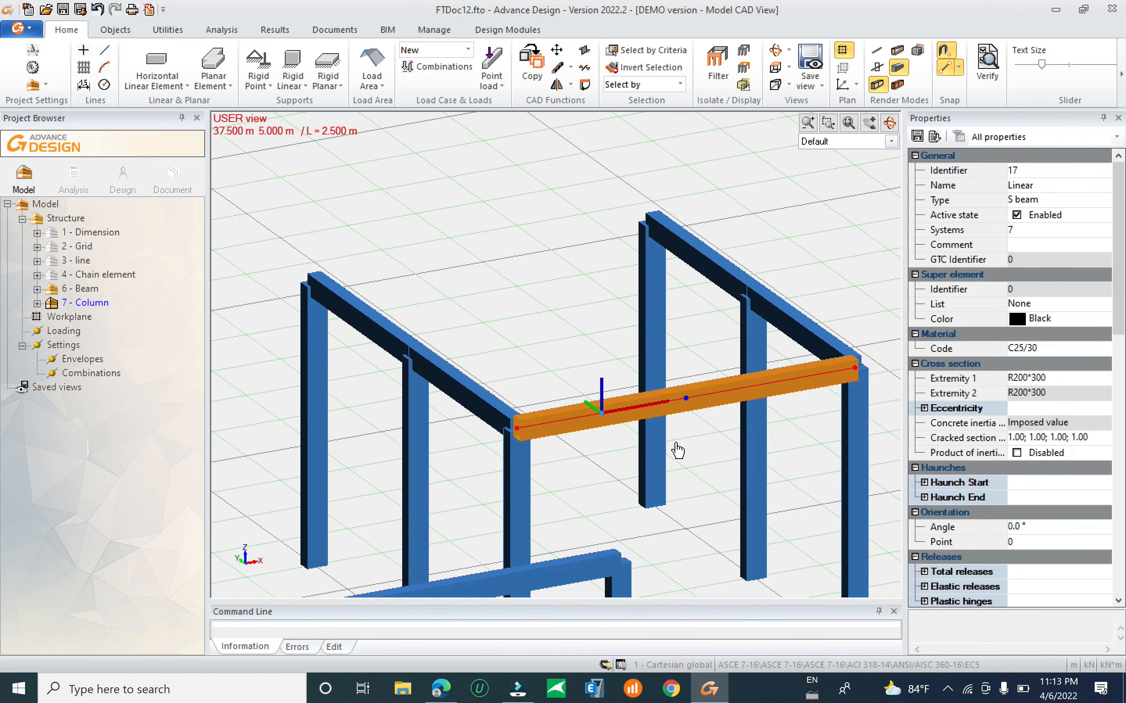
pyautogui.click(517, 429)
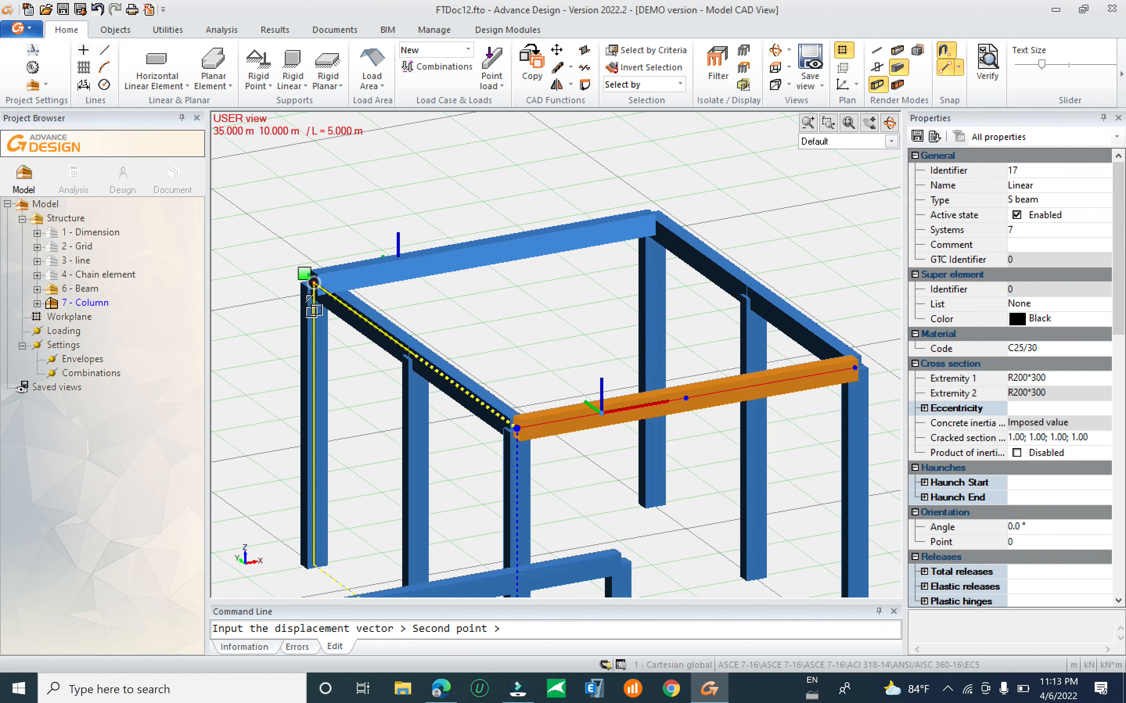
pyautogui.press('Escape')
pyautogui.scroll(-3, 353, 302)
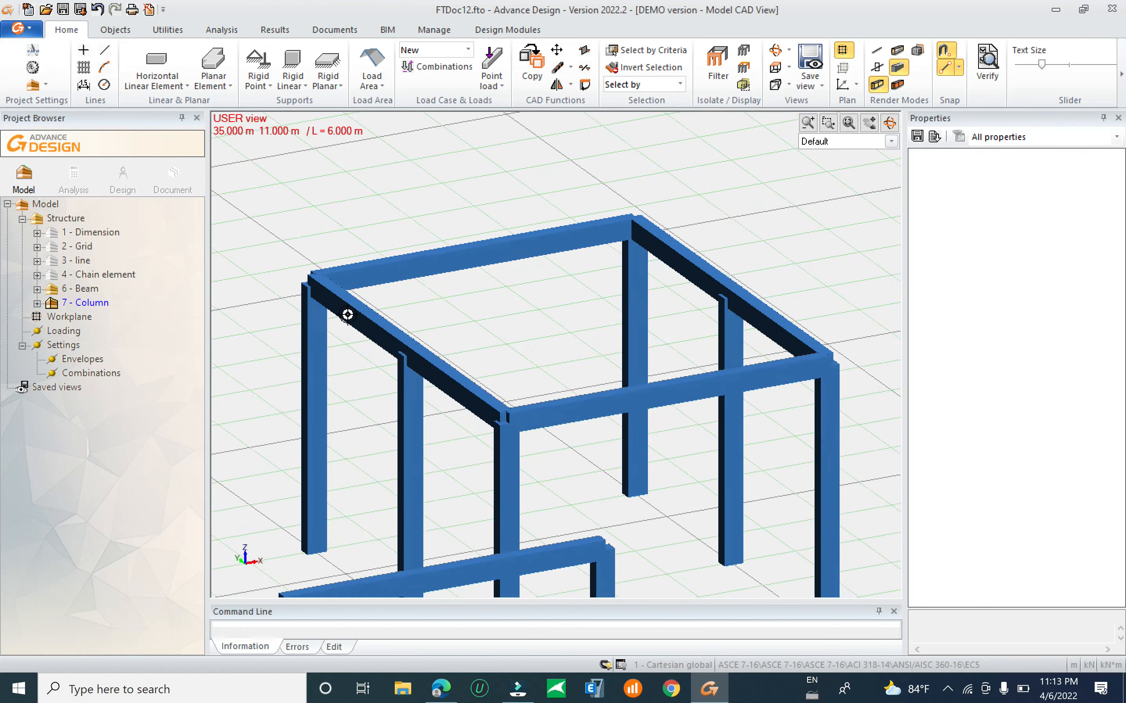
# For all six beams of the new frame, enable simple bending under beam calculation and disable the column calculation.
pyautogui.scroll(-1, 447, 257)
pyautogui.click(447, 256)
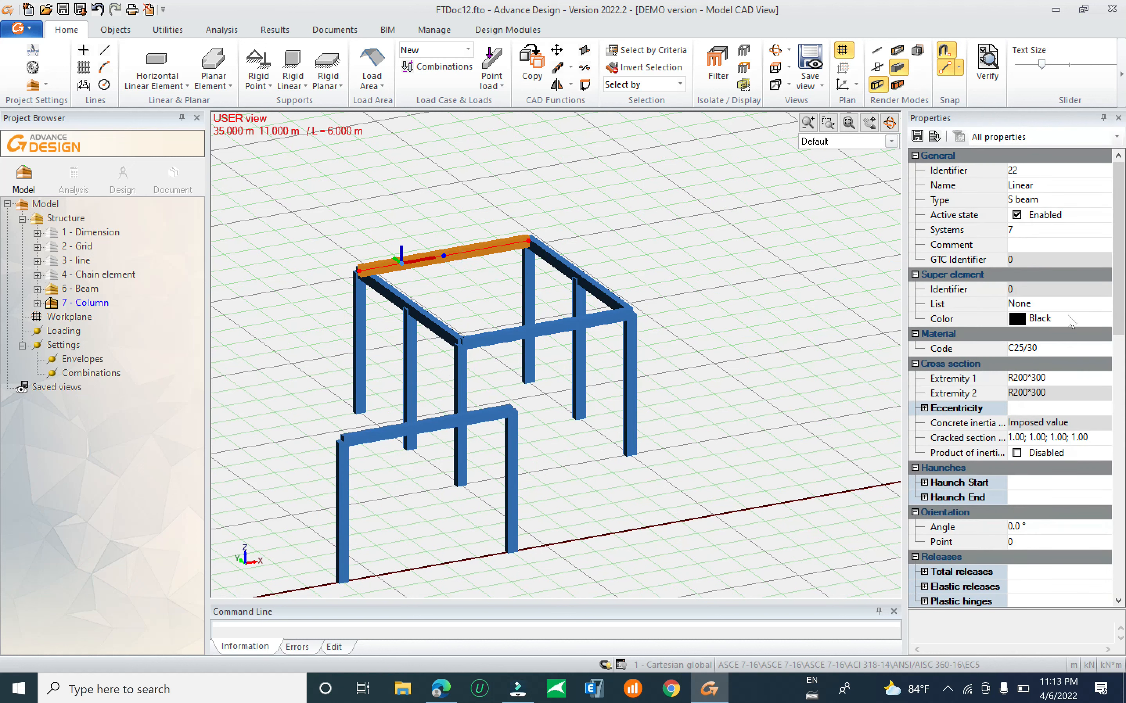
pyautogui.scroll(-10, 1121, 288)
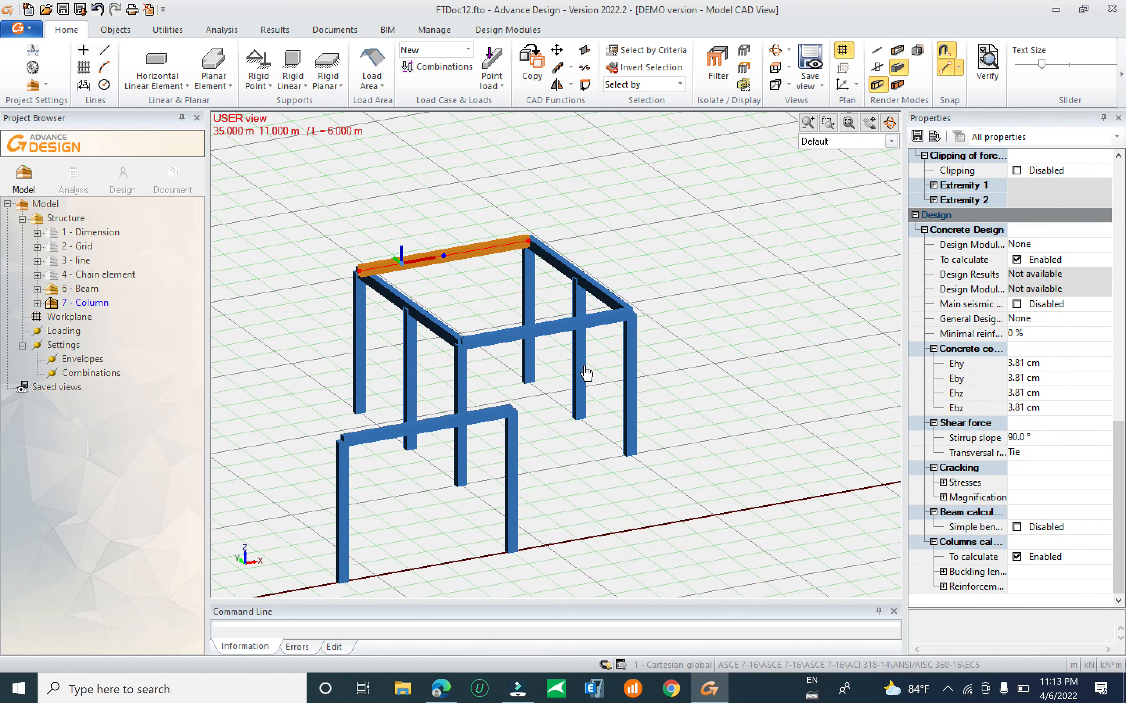
pyautogui.keyDown('shift'); pyautogui.moveTo(640, 428); pyautogui.dragTo(359, 270, button='middle'); pyautogui.keyUp('shift')
pyautogui.moveTo(296, 227); pyautogui.dragTo(607, 339)
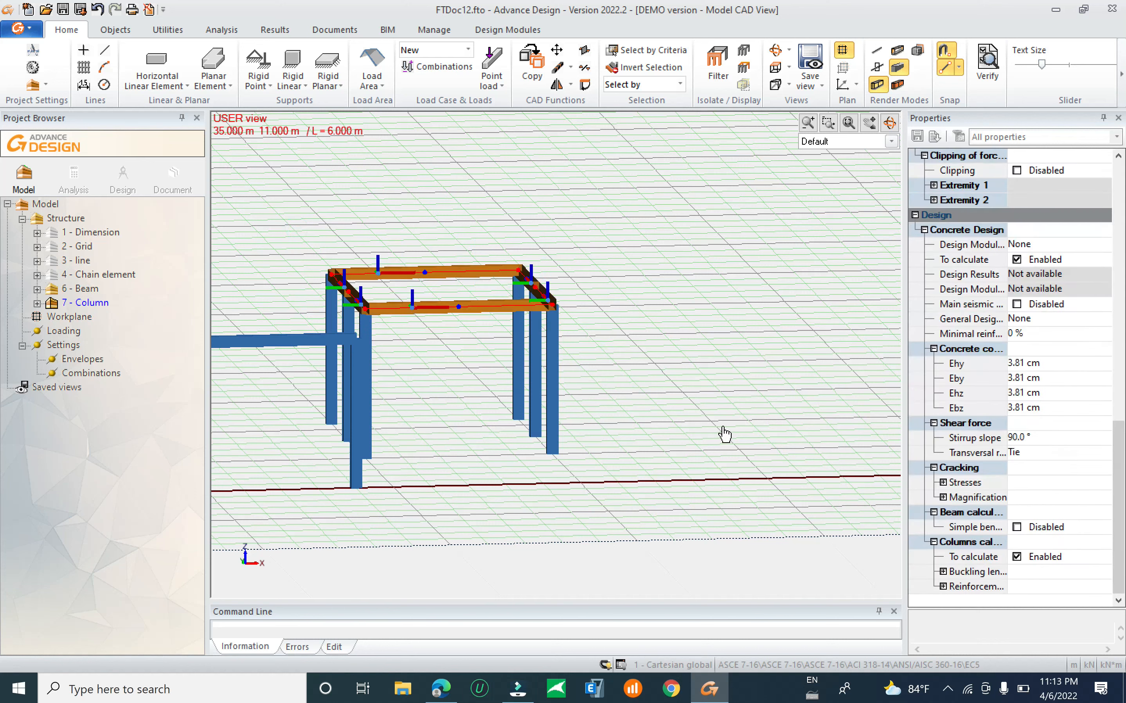
pyautogui.keyDown('shift'); pyautogui.moveTo(587, 380); pyautogui.dragTo(627, 423, button='middle'); pyautogui.keyUp('shift')
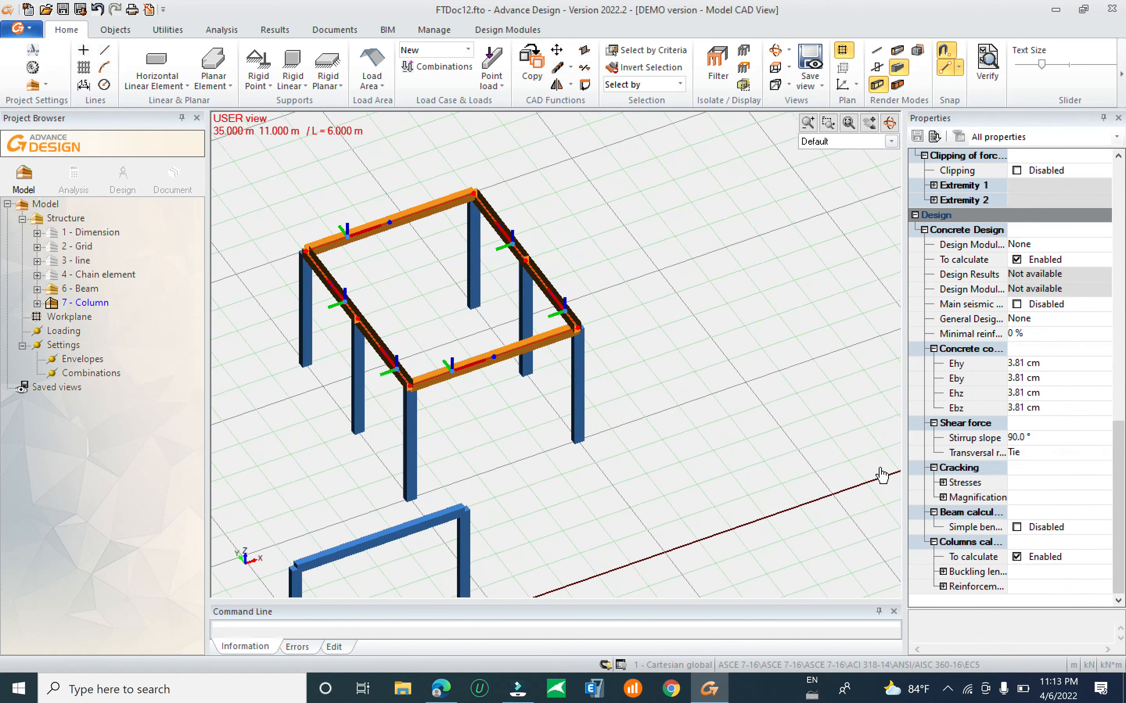
pyautogui.click(1017, 528)
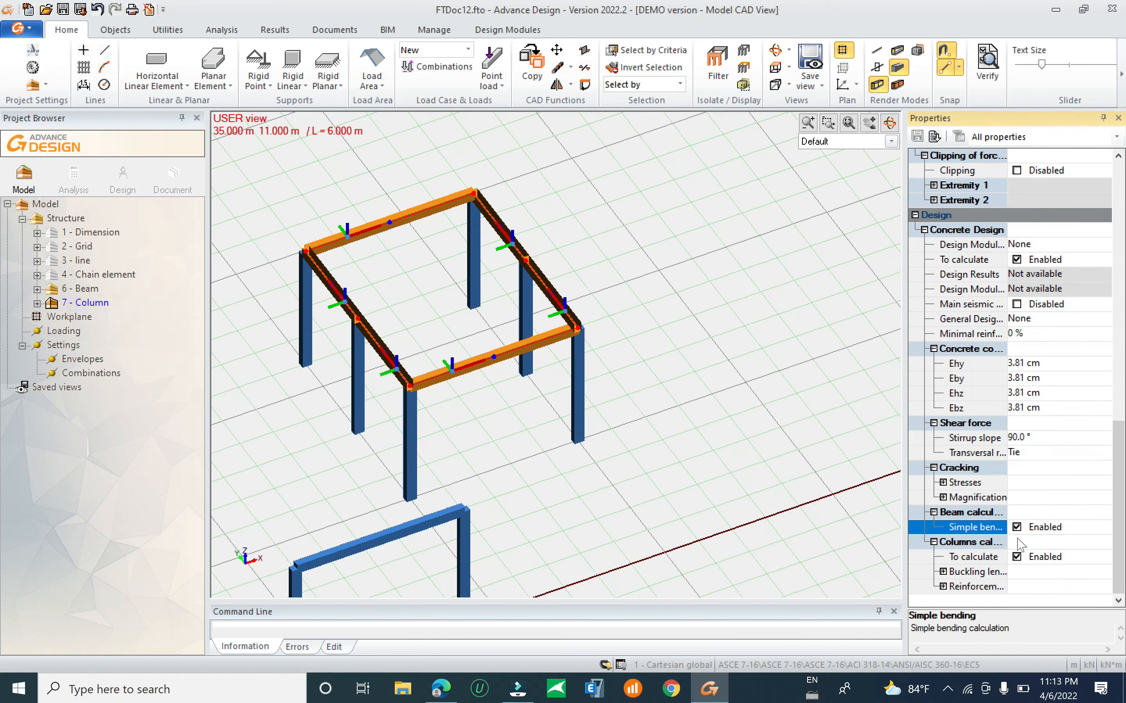
pyautogui.click(1017, 557)
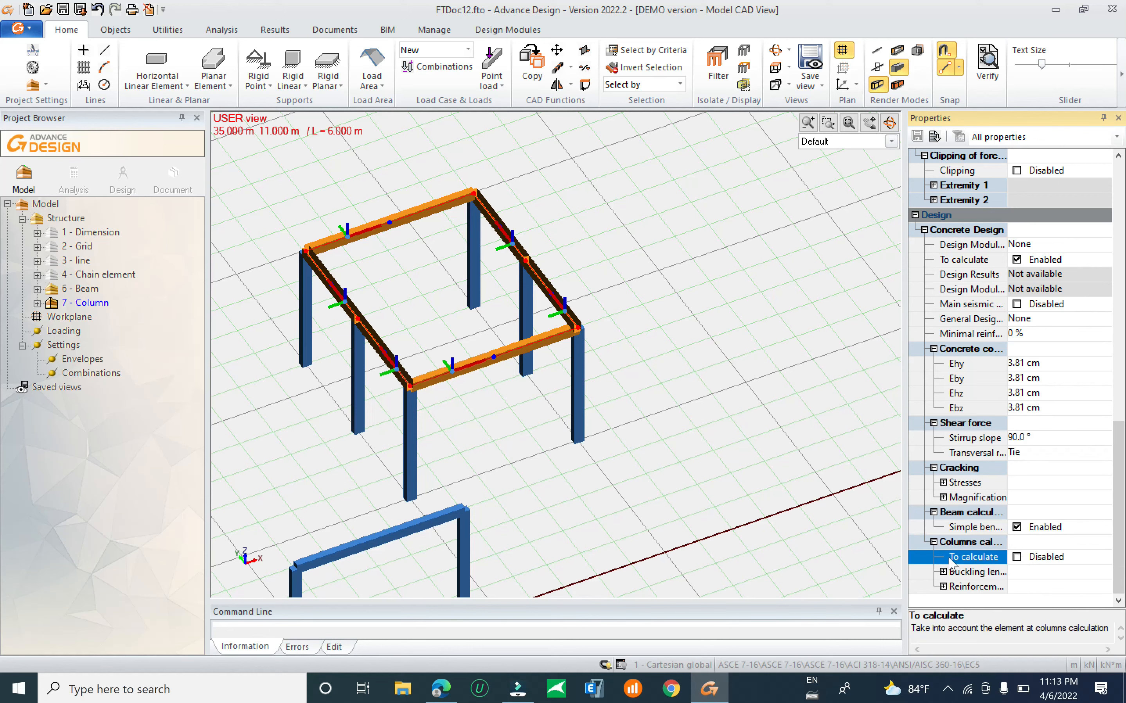
pyautogui.click(670, 478)
# Select the frame's six columns together and check their beam and column calculation settings.
pyautogui.keyDown('shift'); pyautogui.moveTo(643, 470); pyautogui.dragTo(563, 428, button='middle'); pyautogui.keyUp('shift')
pyautogui.moveTo(761, 364); pyautogui.dragTo(392, 404)
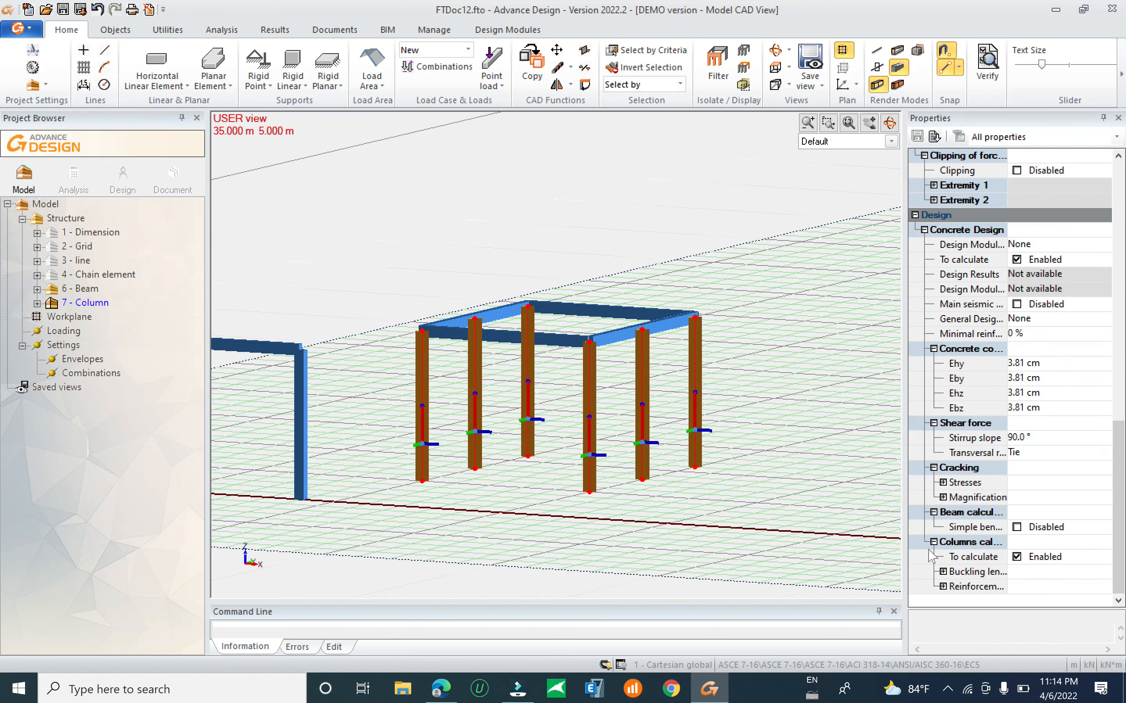
pyautogui.scroll(-2, 608, 282)
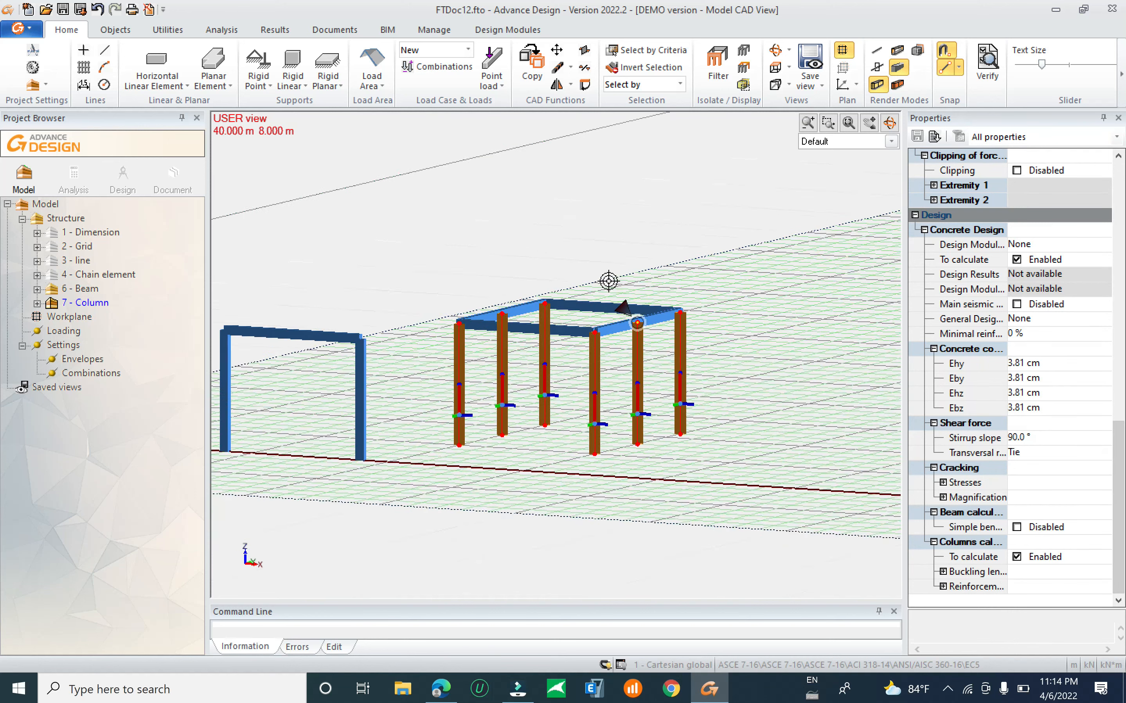
pyautogui.press('Escape')
pyautogui.moveTo(454, 427)
pyautogui.keyDown('shift'); pyautogui.mouseDown(button='middle')
pyautogui.moveTo(548, 495)
pyautogui.moveTo(438, 442)
pyautogui.moveTo(451, 433)
pyautogui.mouseUp(button='middle'); pyautogui.keyUp('shift')
pyautogui.scroll(-5, 450, 432)
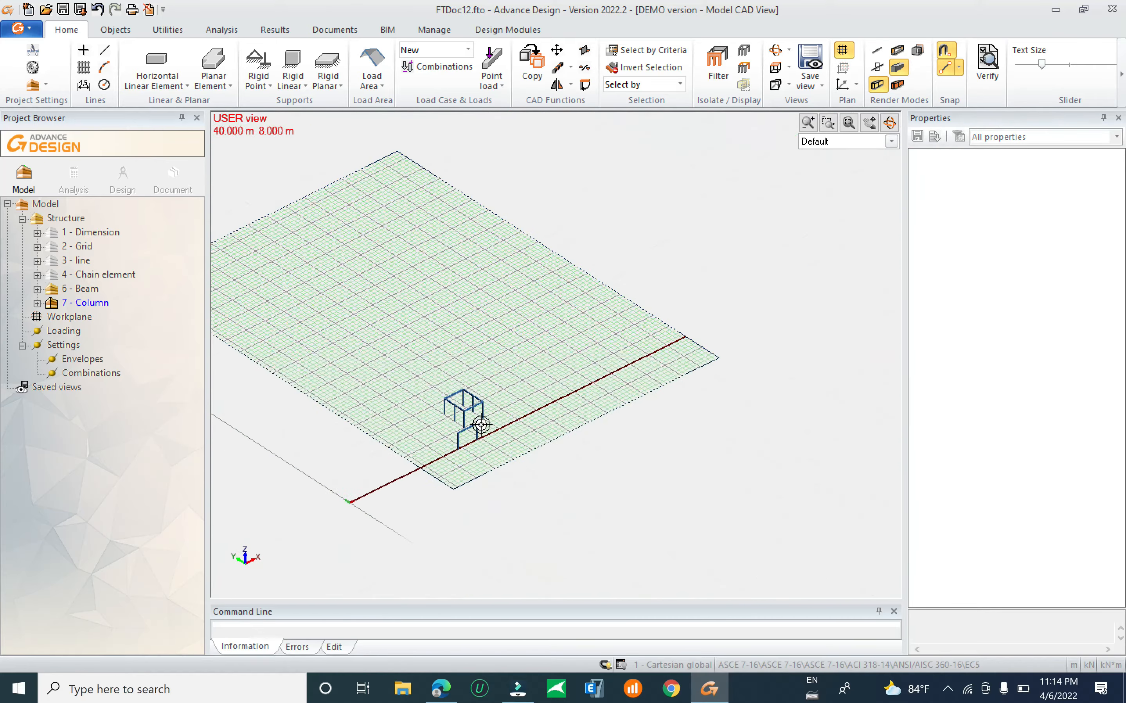
pyautogui.keyDown('shift'); pyautogui.moveTo(517, 521); pyautogui.dragTo(484, 445, button='middle'); pyautogui.keyUp('shift')
pyautogui.scroll(6, 484, 445)
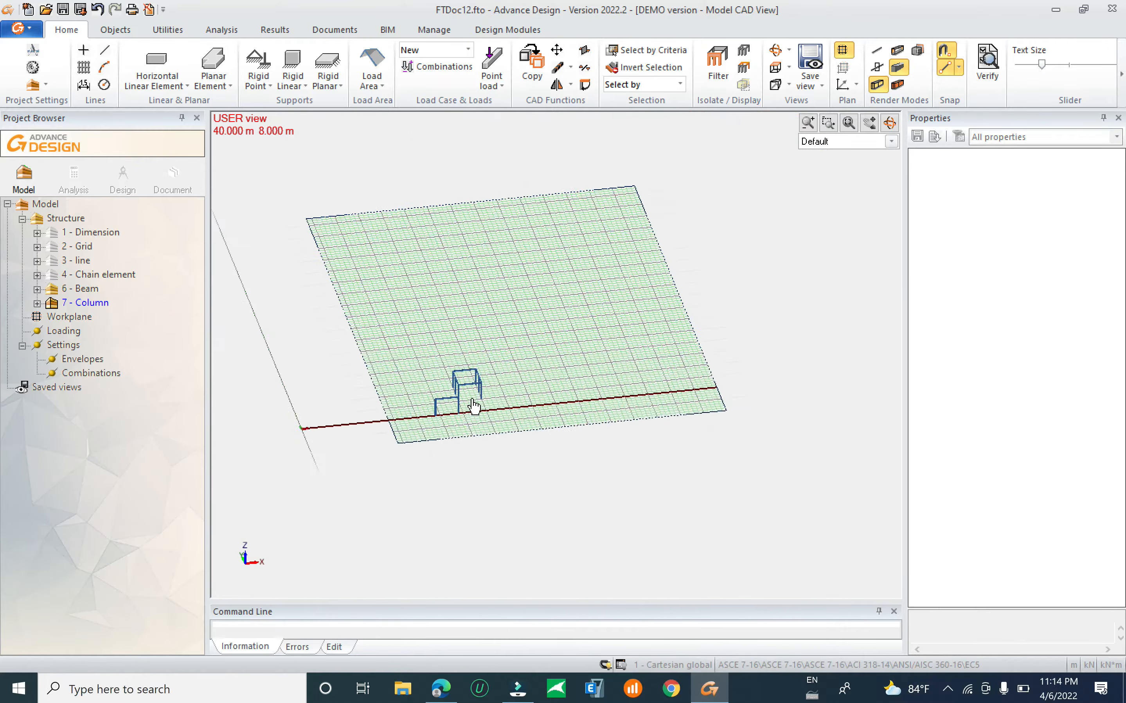
pyautogui.scroll(4, 494, 366)
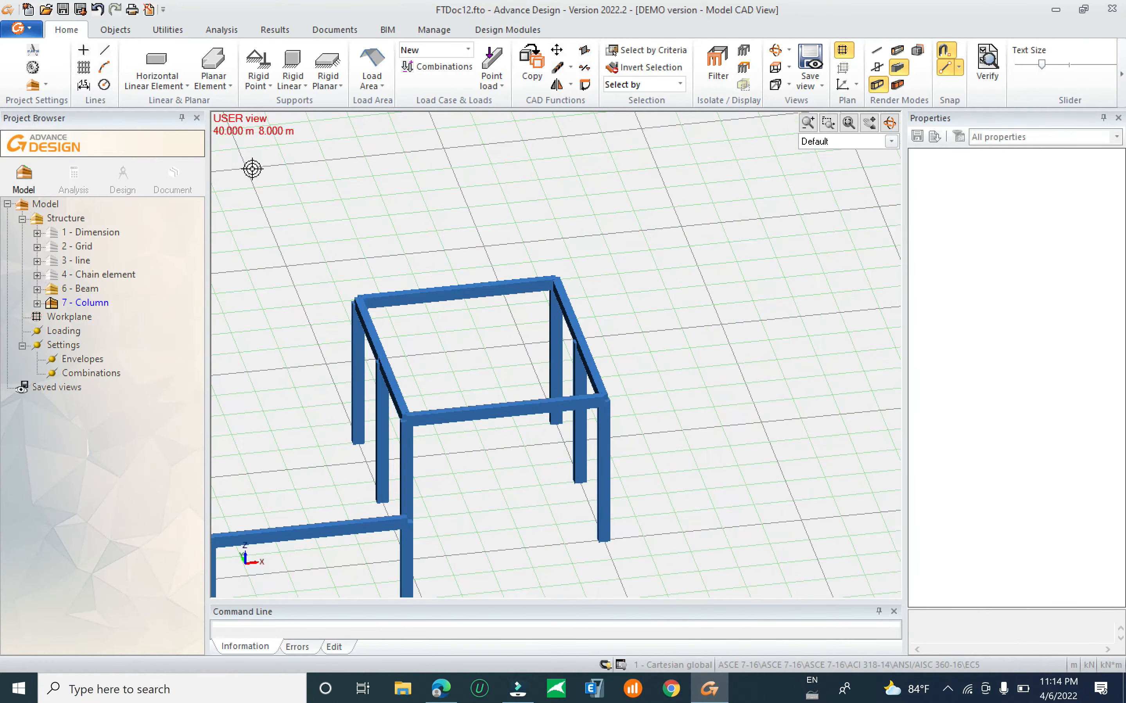
pyautogui.click(173, 88)
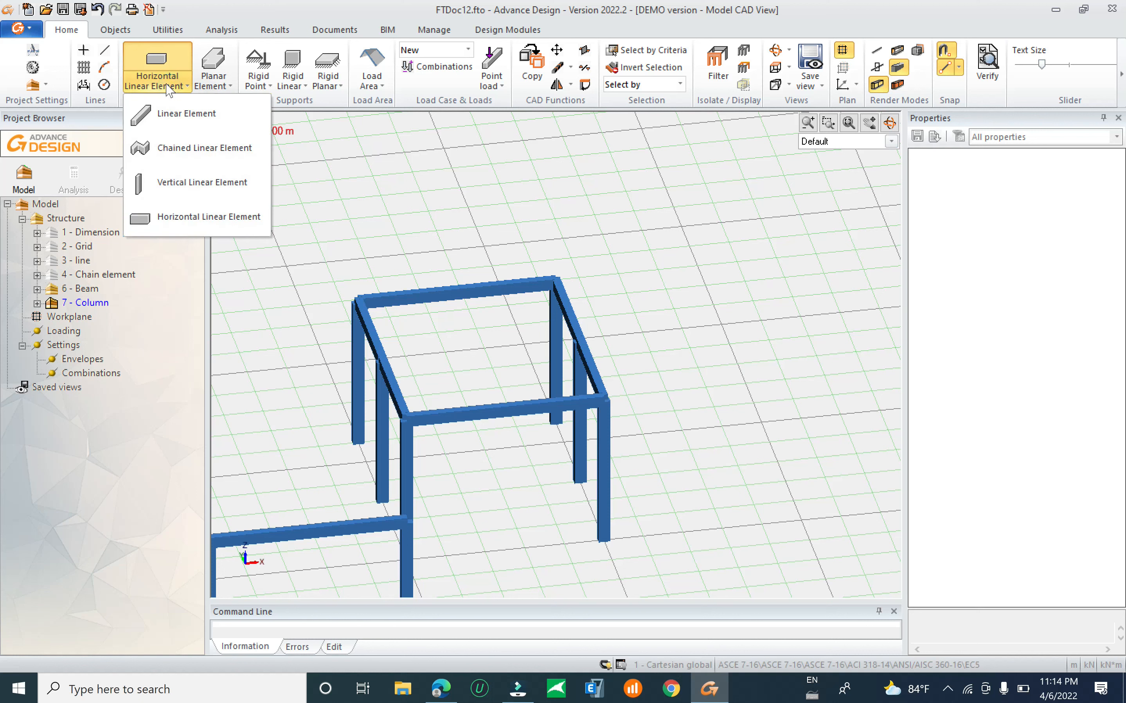
pyautogui.click(167, 89)
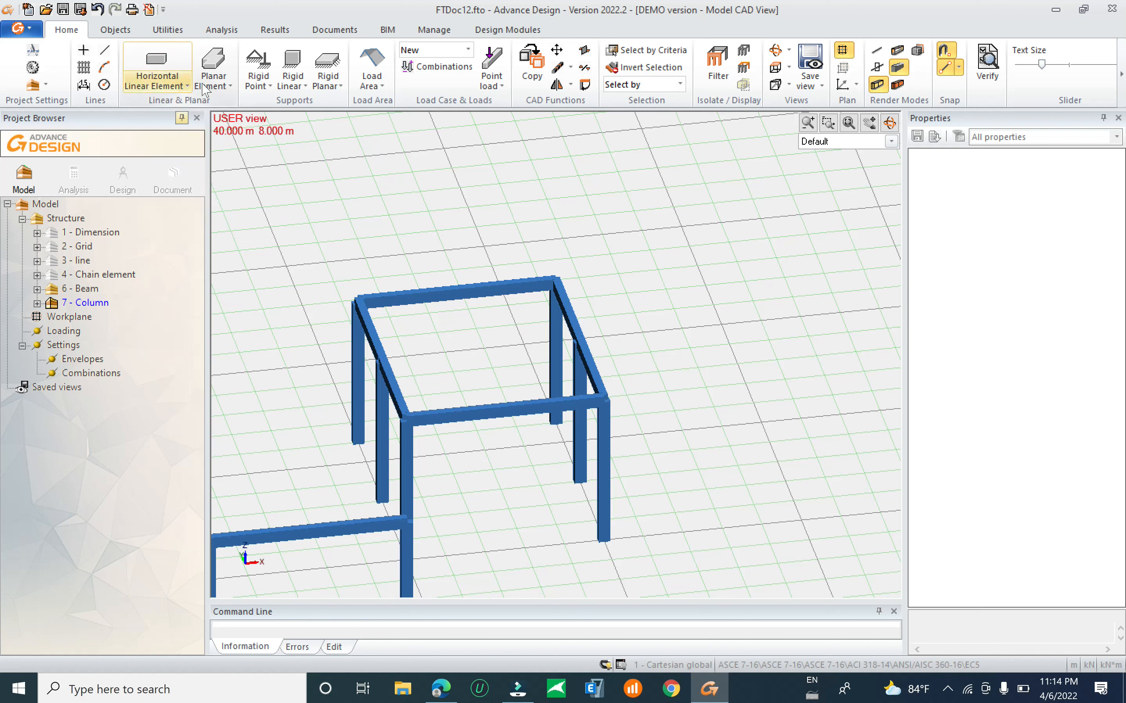
# Create an irregular seven-sided planar element at ground level beside the six-column frame.
pyautogui.click(225, 86)
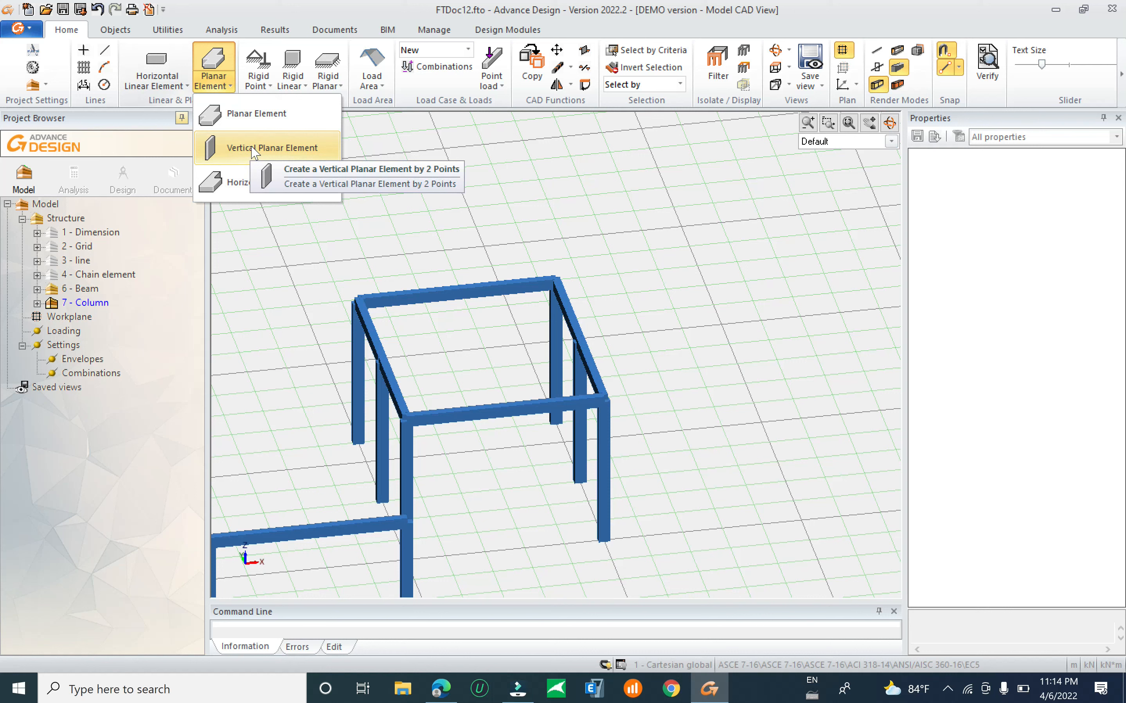
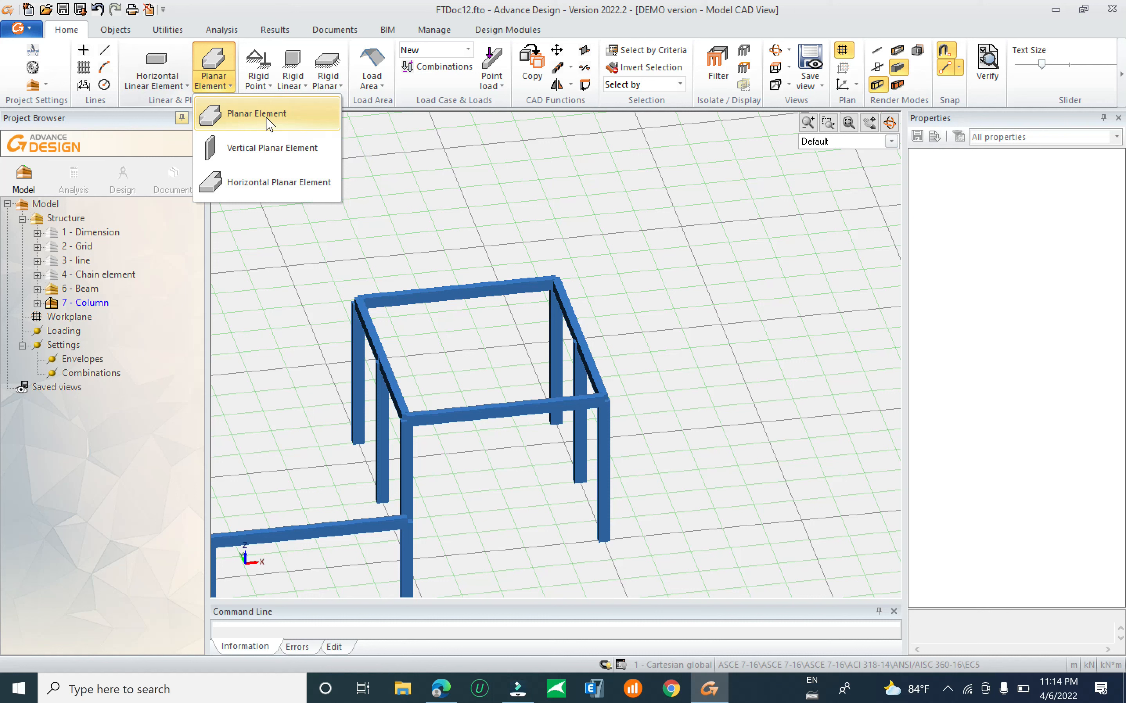
pyautogui.click(269, 123)
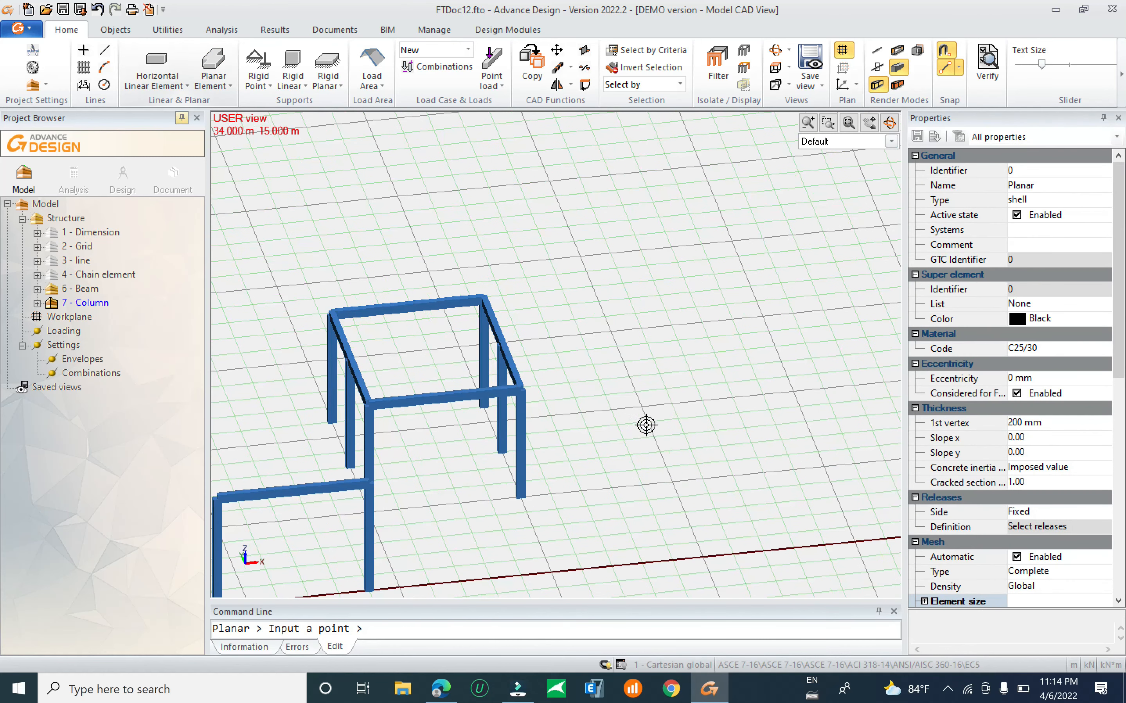
pyautogui.click(643, 408)
pyautogui.click(696, 305)
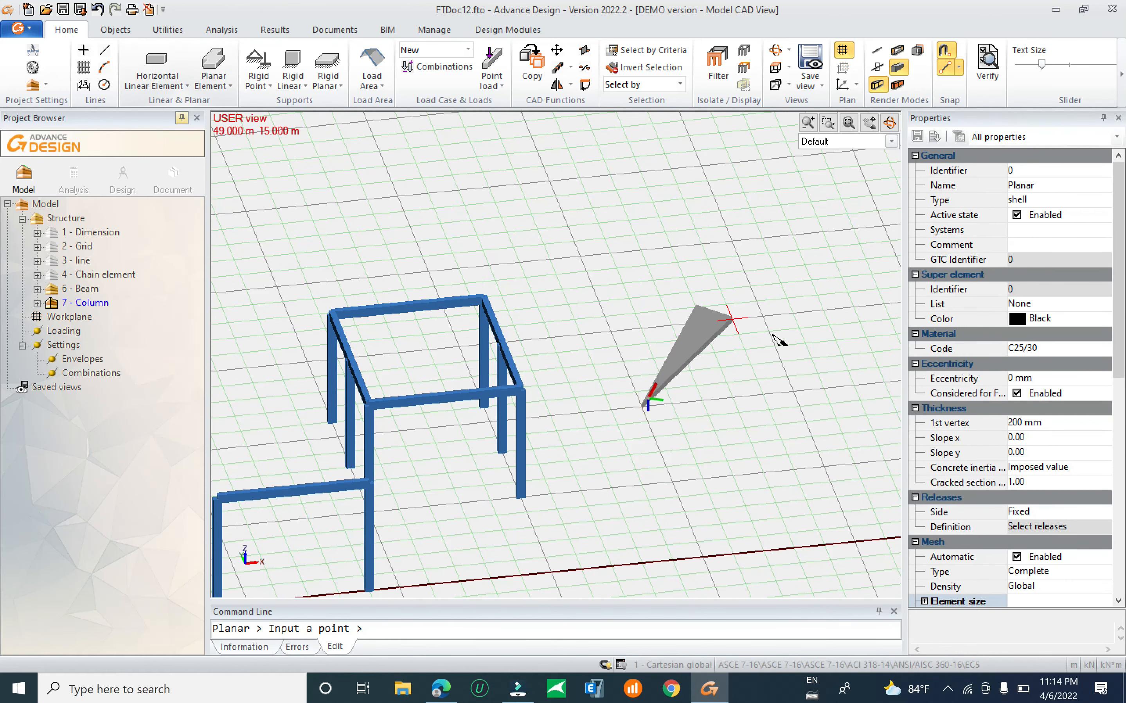
pyautogui.click(805, 341)
pyautogui.click(805, 500)
pyautogui.click(666, 546)
pyautogui.click(582, 491)
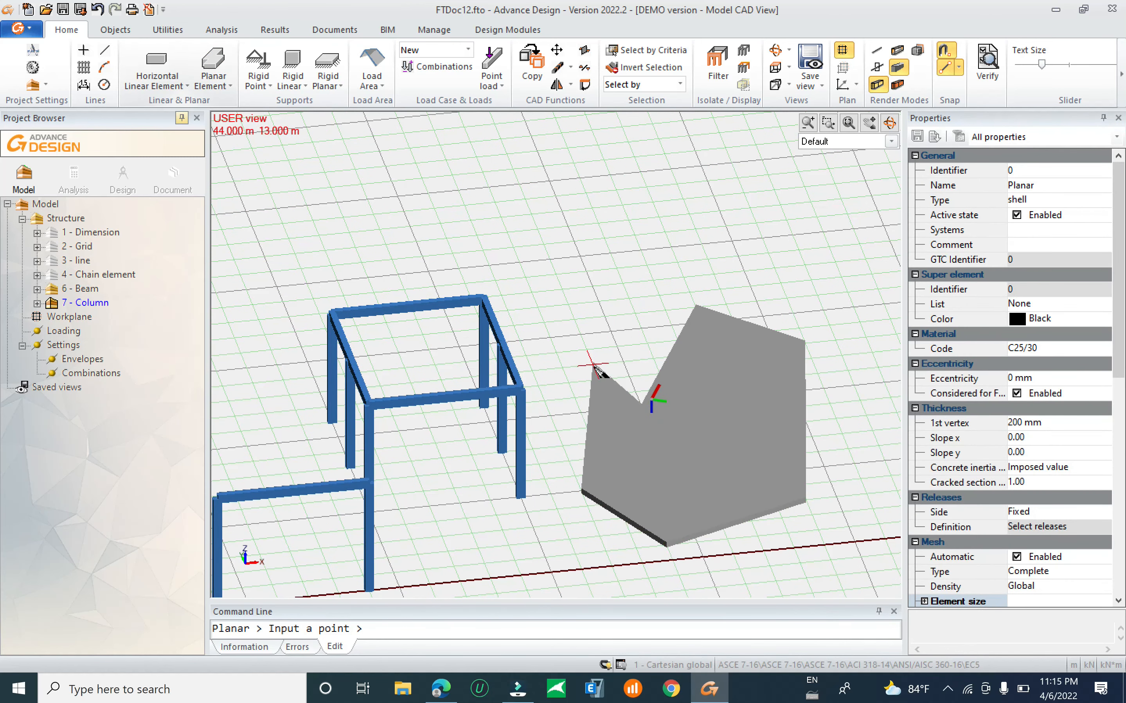
pyautogui.click(596, 444)
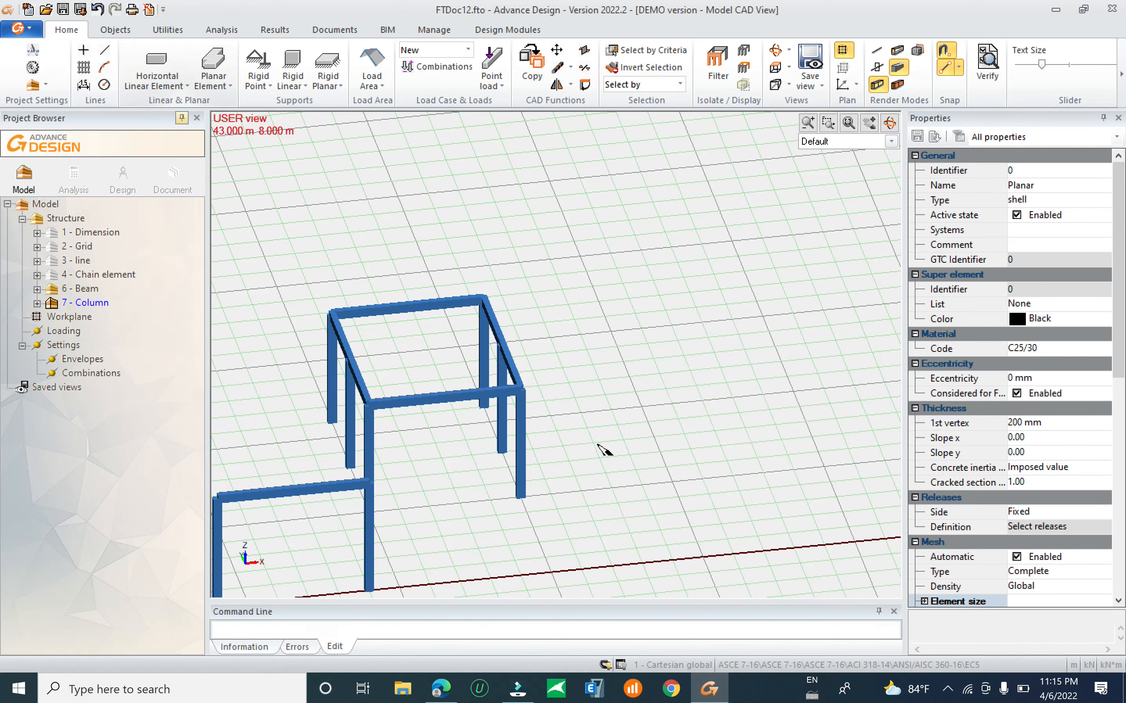
pyautogui.keyDown('shift'); pyautogui.moveTo(676, 528); pyautogui.dragTo(642, 520, button='middle'); pyautogui.keyUp('shift')
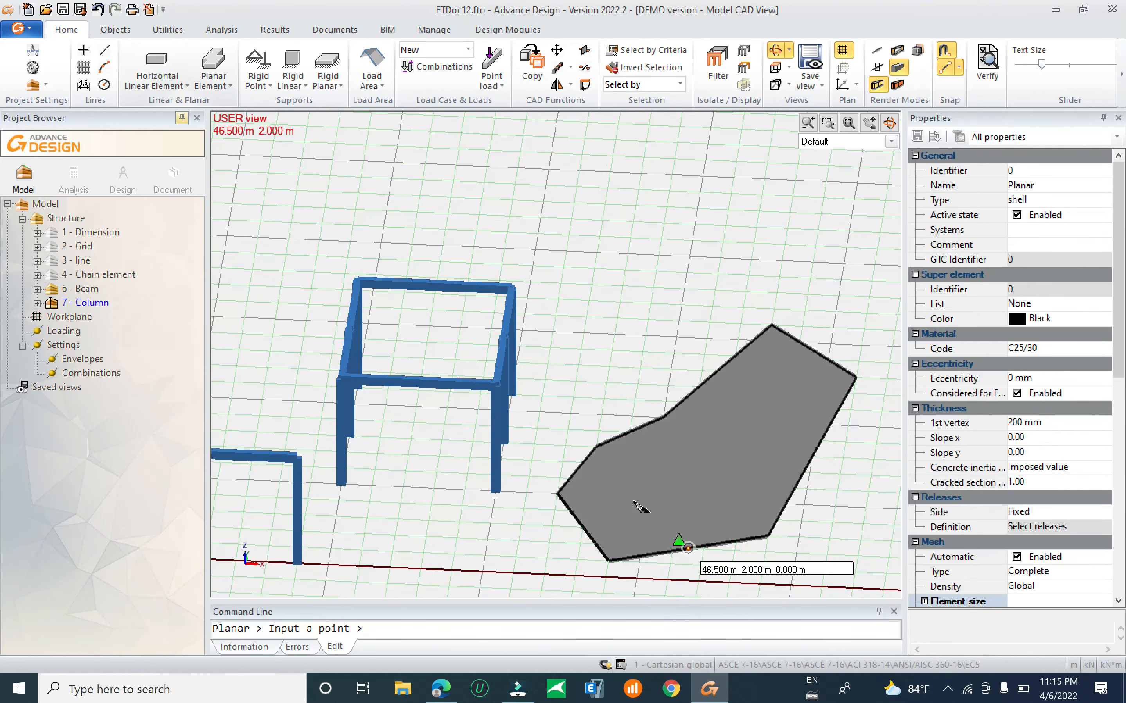
pyautogui.press('Escape')
# Choose the Vertical Planar Element tool and check the Column system's level settings.
pyautogui.click(225, 89)
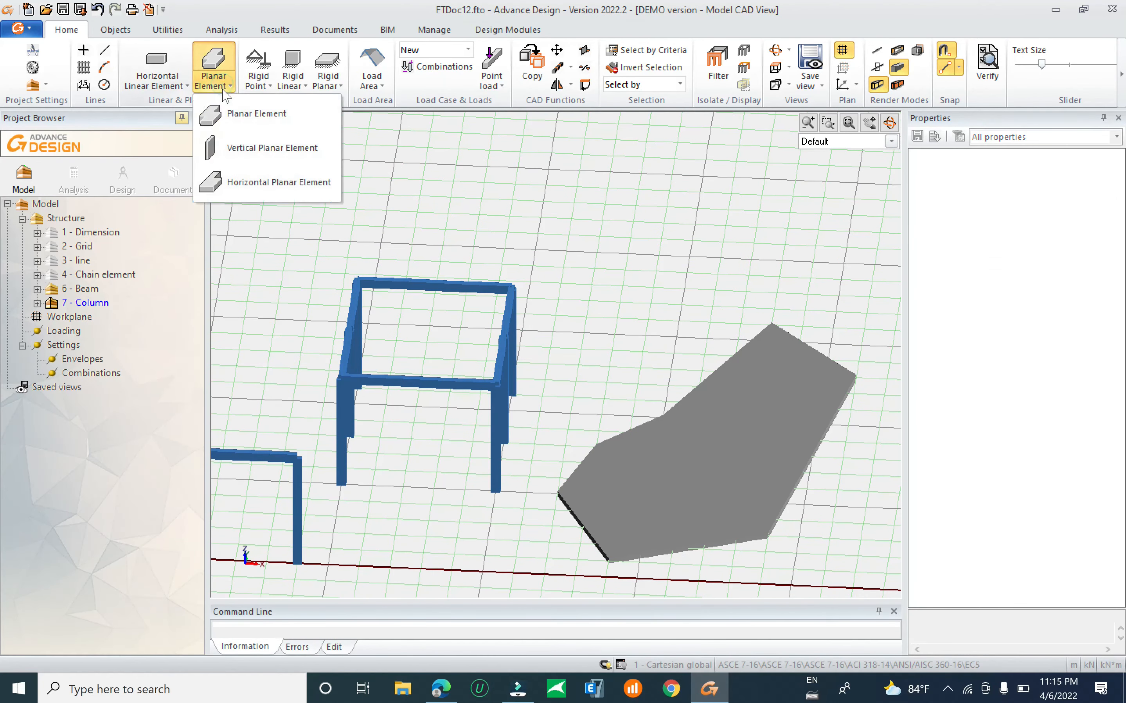
pyautogui.click(246, 149)
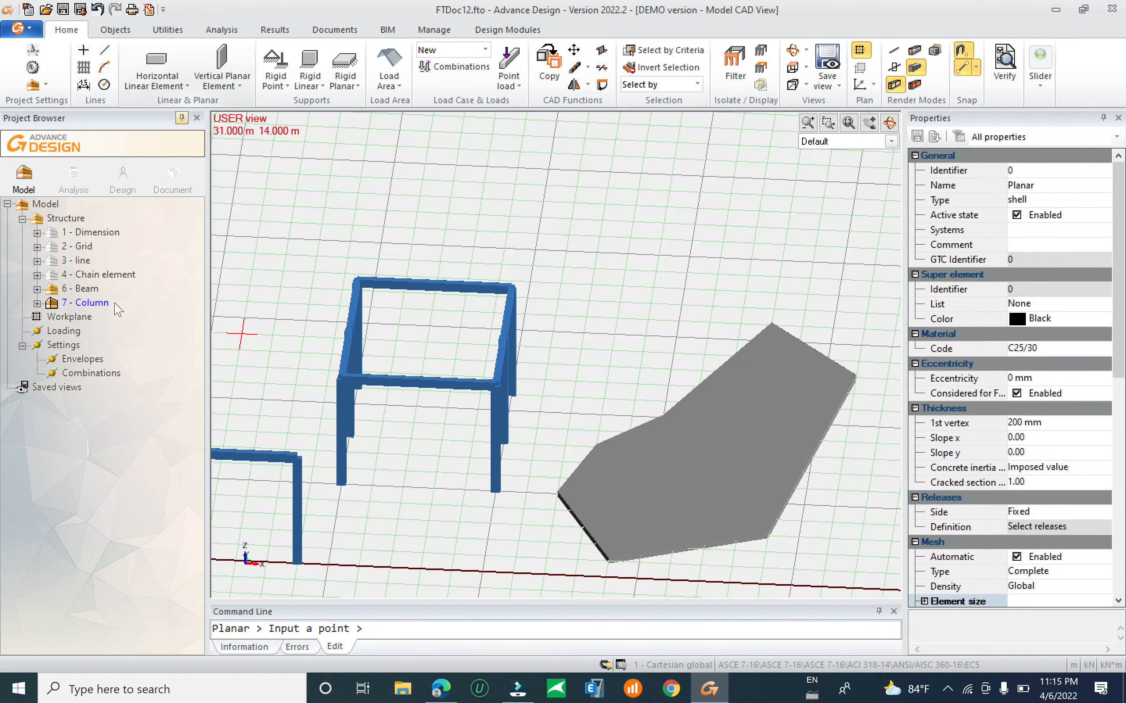
pyautogui.click(86, 303)
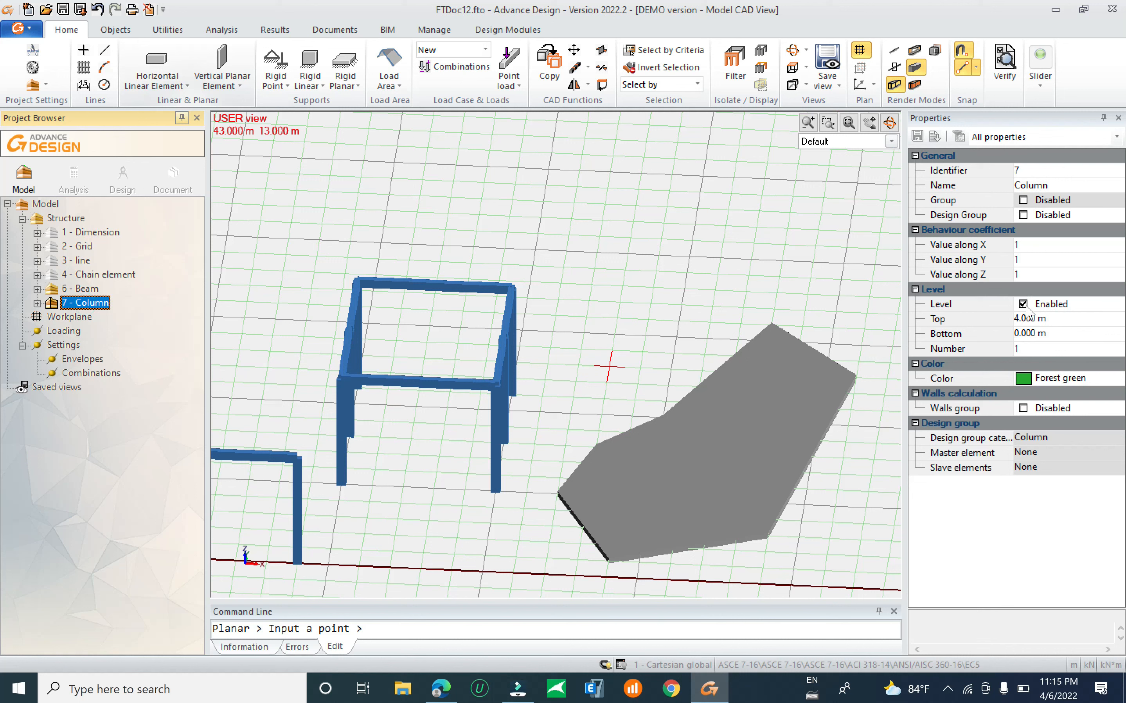
pyautogui.press('Escape')
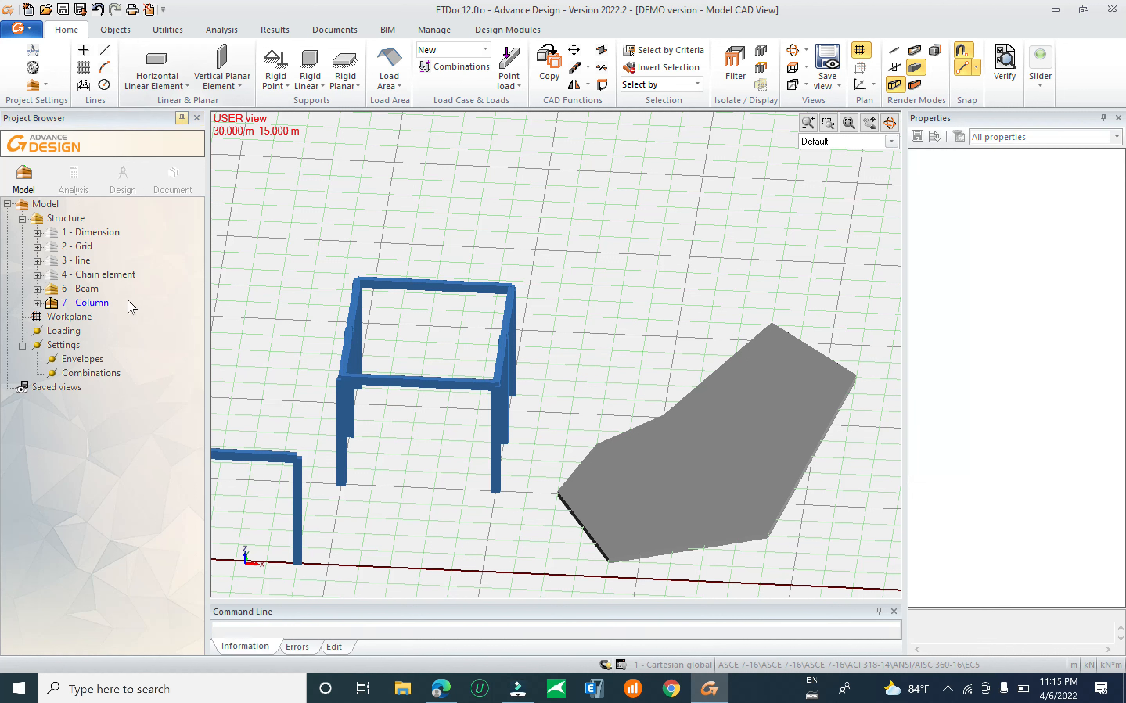
# Create a subsystem named Wall under Structure.
pyautogui.click(86, 288)
pyautogui.click(67, 218)
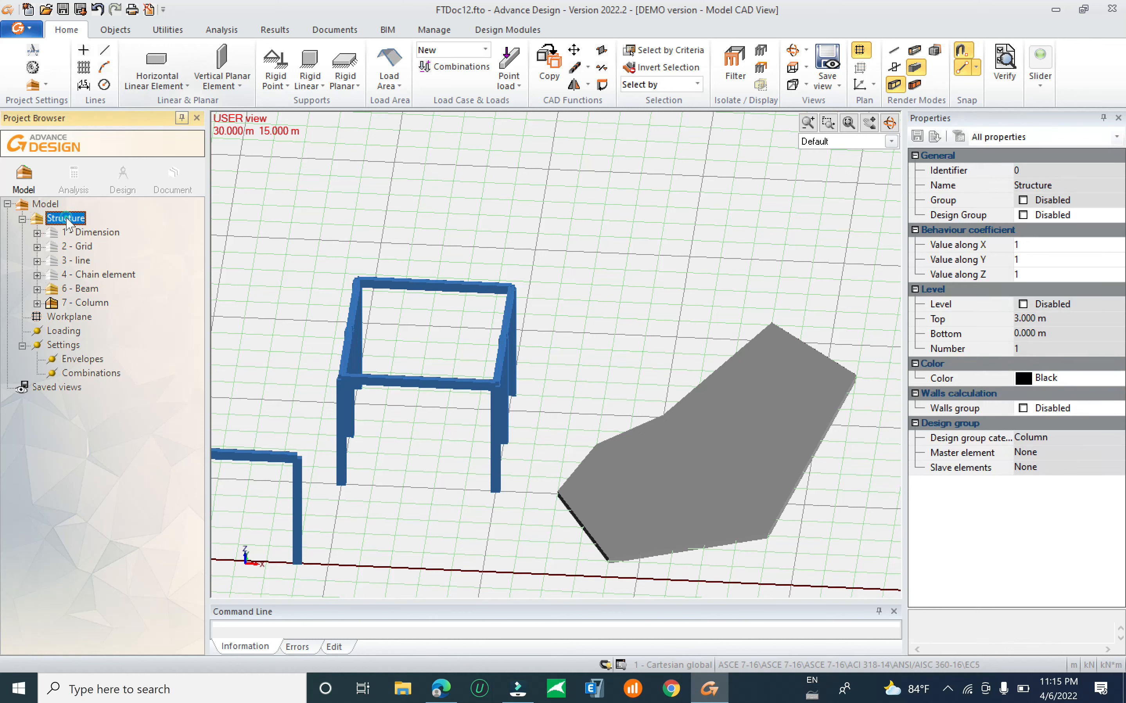
pyautogui.rightClick(67, 218)
pyautogui.moveTo(135, 302)
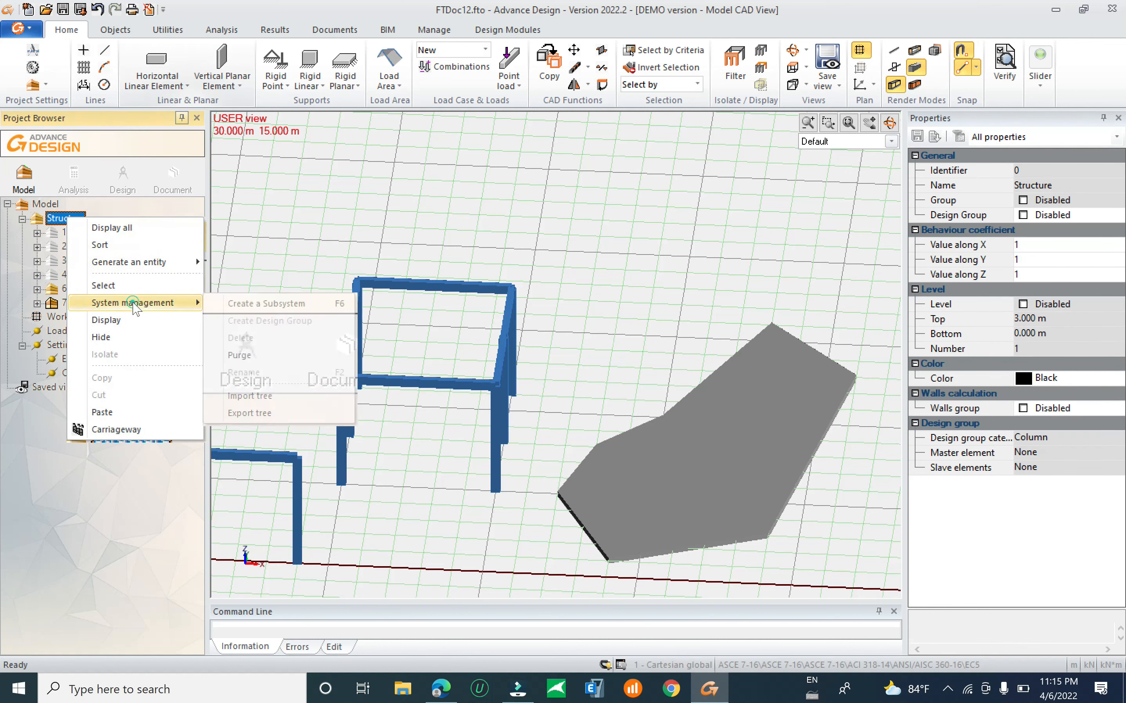
pyautogui.click(266, 303)
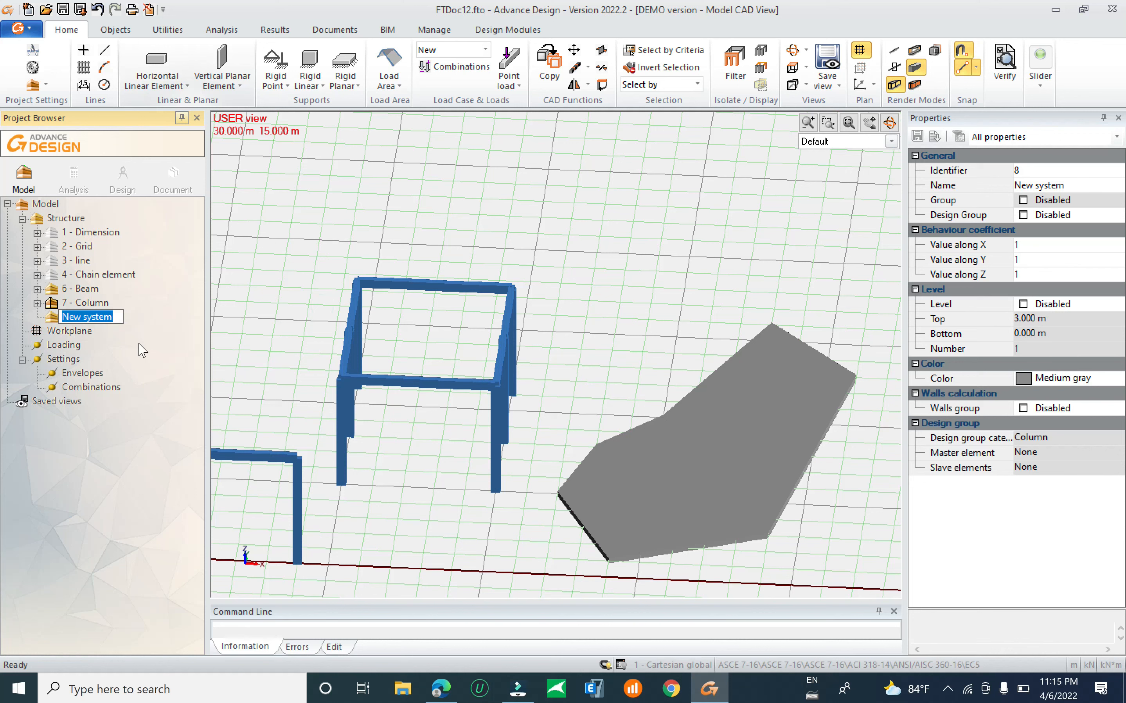
pyautogui.write('Wall')
pyautogui.press('Return')
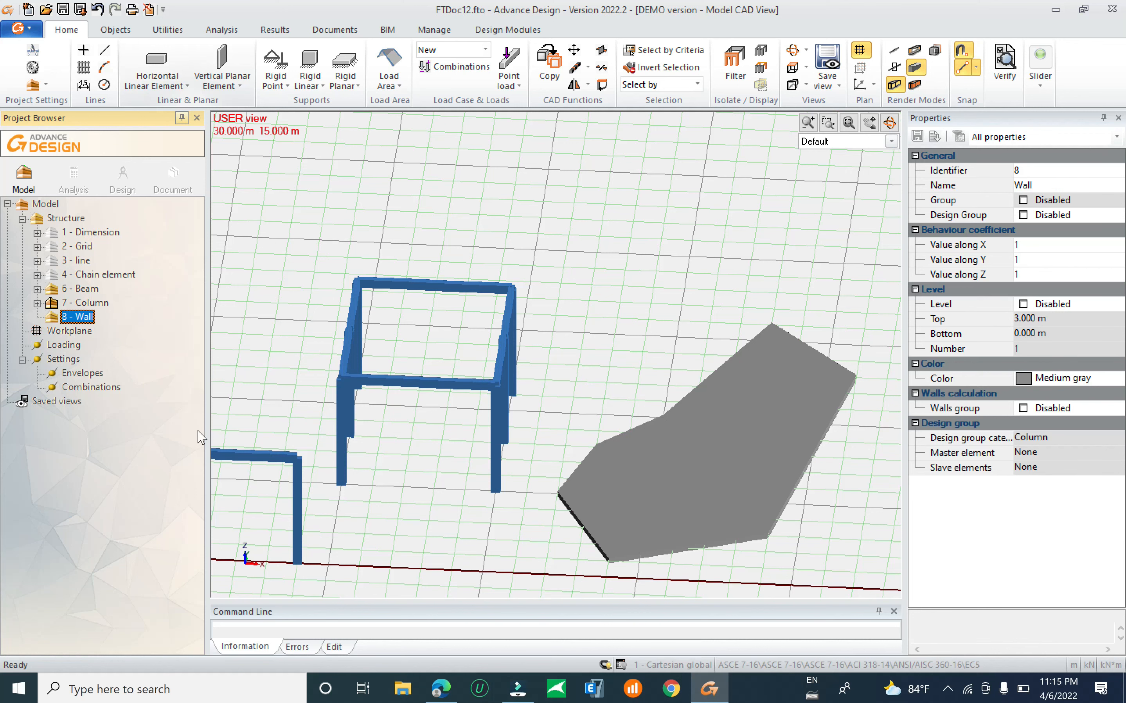
# Try to create a vertical planar element in the Wall system.
pyautogui.click(65, 303)
pyautogui.click(70, 318)
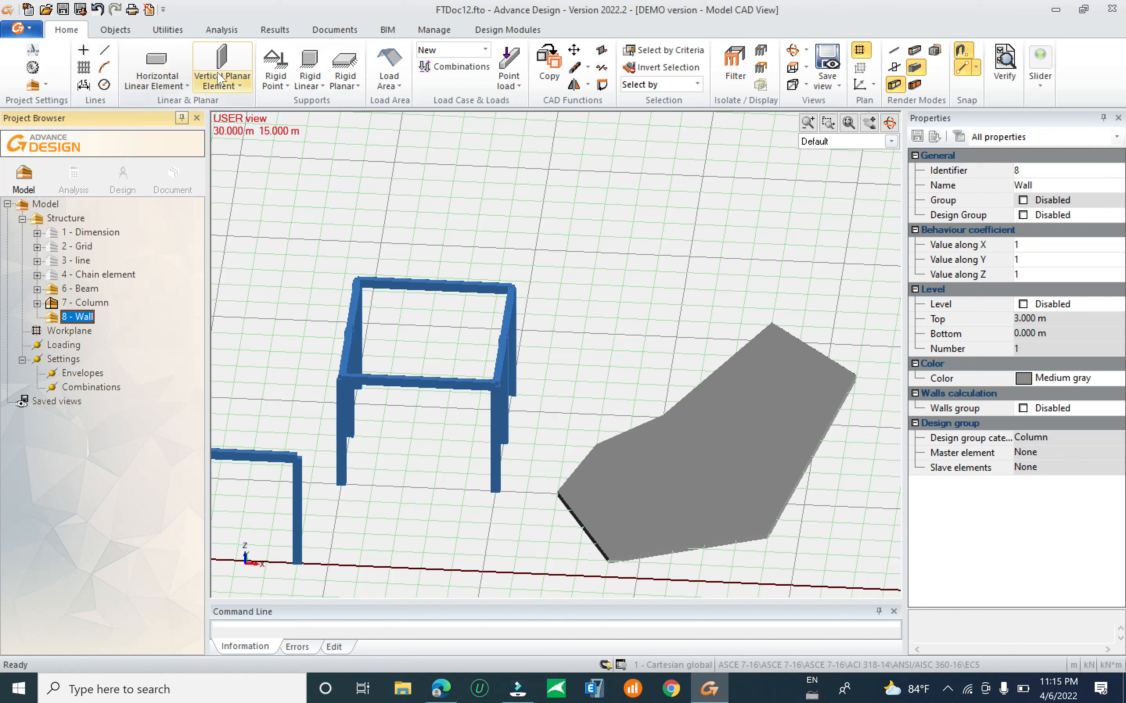
pyautogui.click(222, 59)
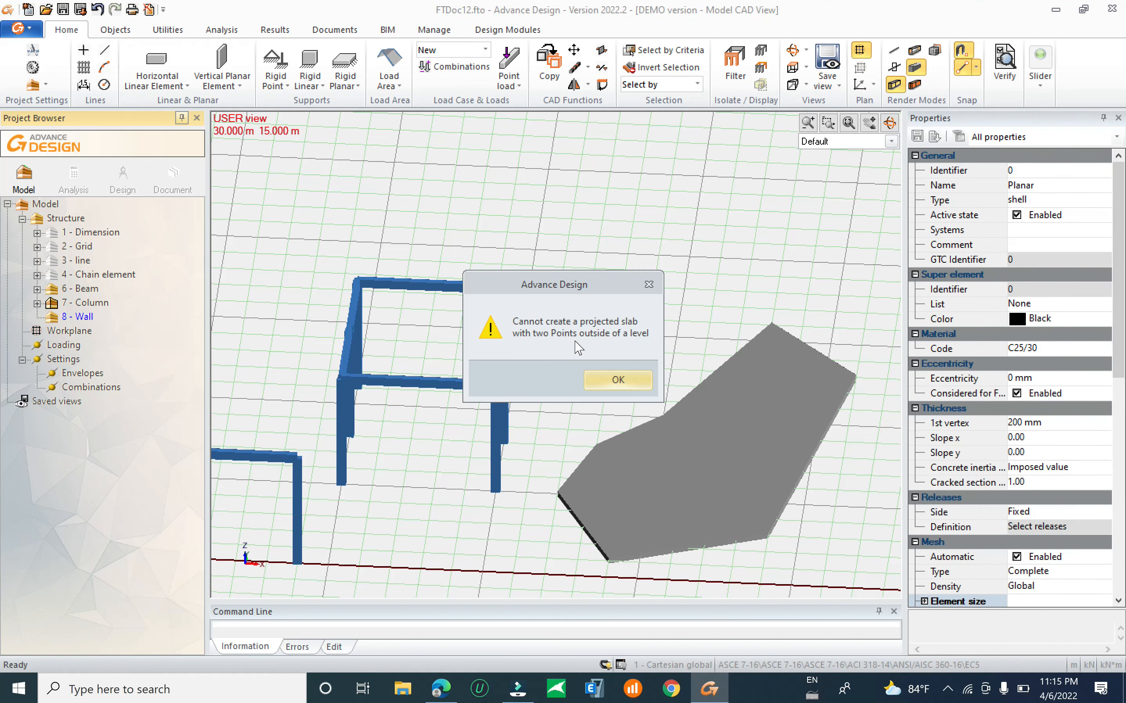
pyautogui.click(647, 285)
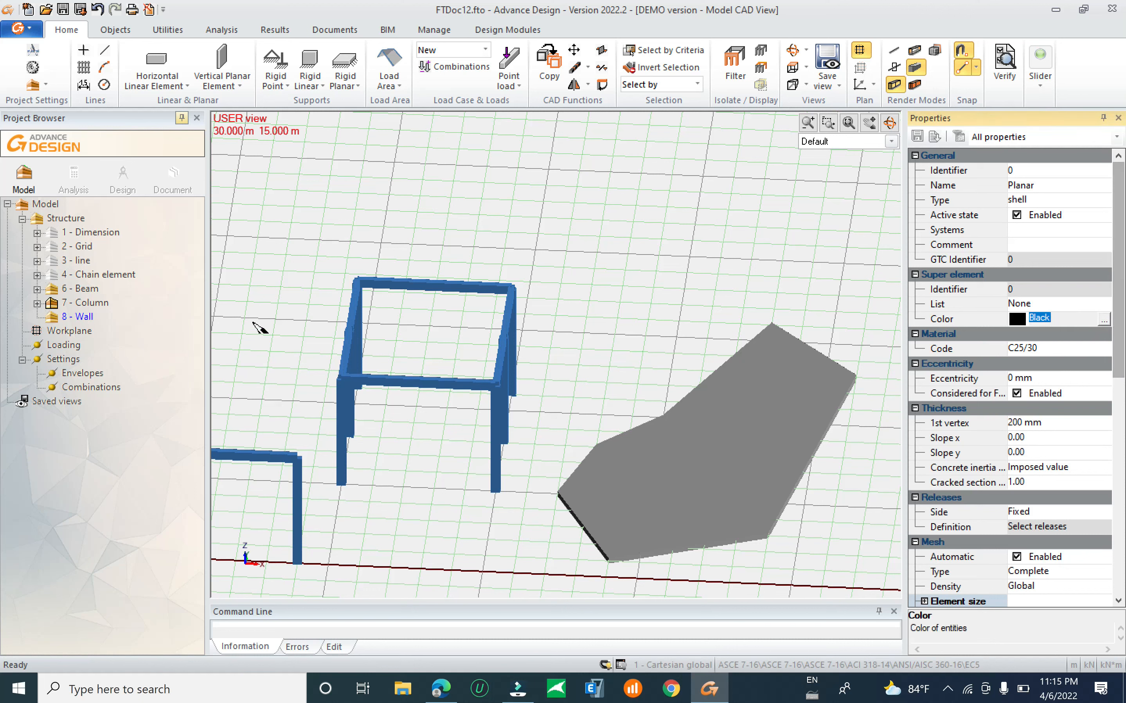
# Enable the level for the Wall system and set its top to 4 m.
pyautogui.click(75, 317)
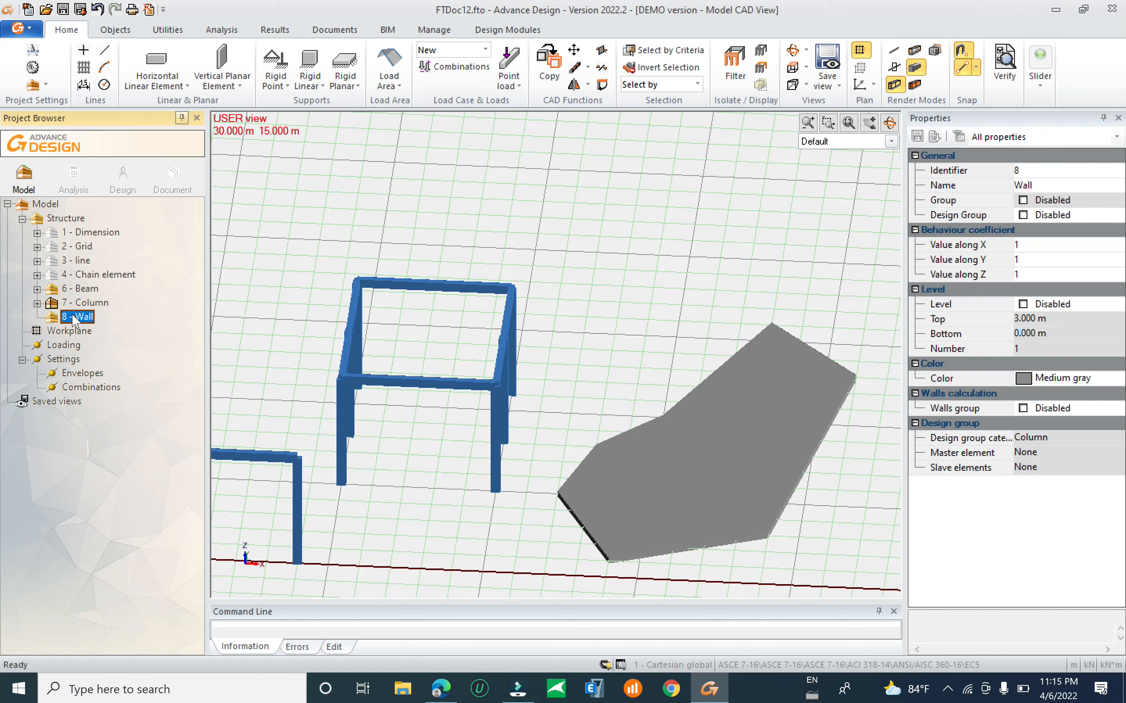
pyautogui.click(1023, 305)
pyautogui.click(1028, 318)
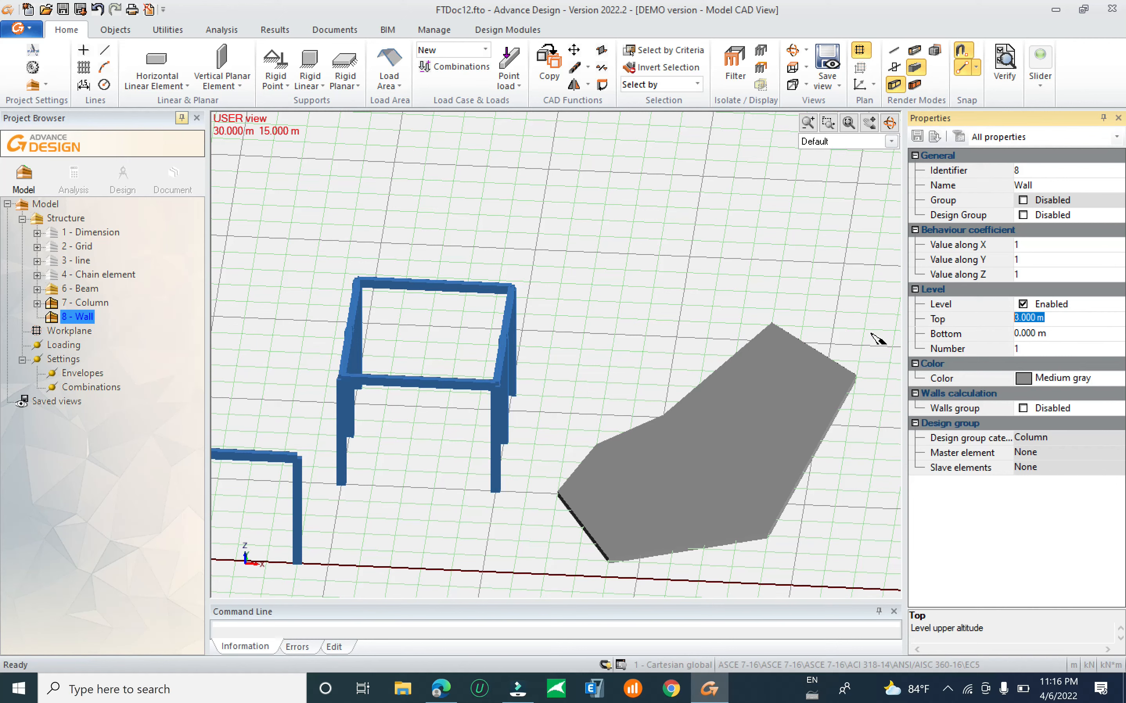
pyautogui.write('4')
pyautogui.press('Return')
# Create two vertical planar elements between the frame's columns on X 35 m, from Y 5 m to 8 m and from Y 8 m to 11 m.
pyautogui.scroll(-3, 525, 369)
pyautogui.keyDown('shift'); pyautogui.moveTo(438, 401); pyautogui.dragTo(507, 405, button='middle'); pyautogui.keyUp('shift')
pyautogui.click(221, 48)
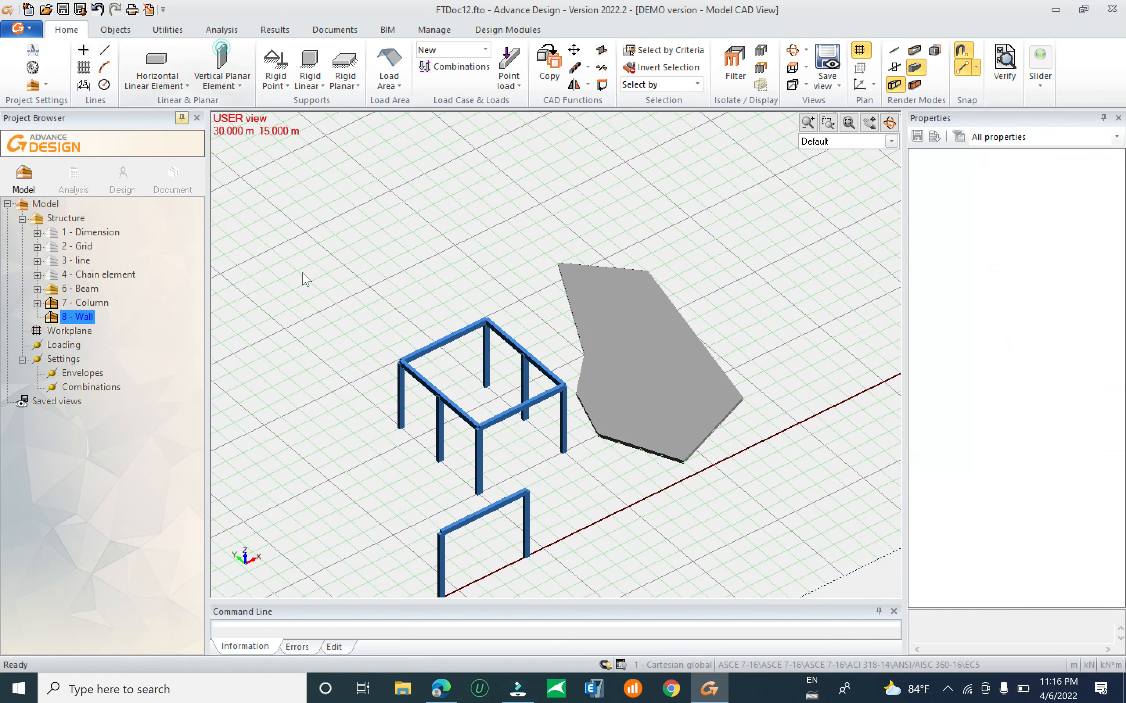
pyautogui.scroll(3, 485, 507)
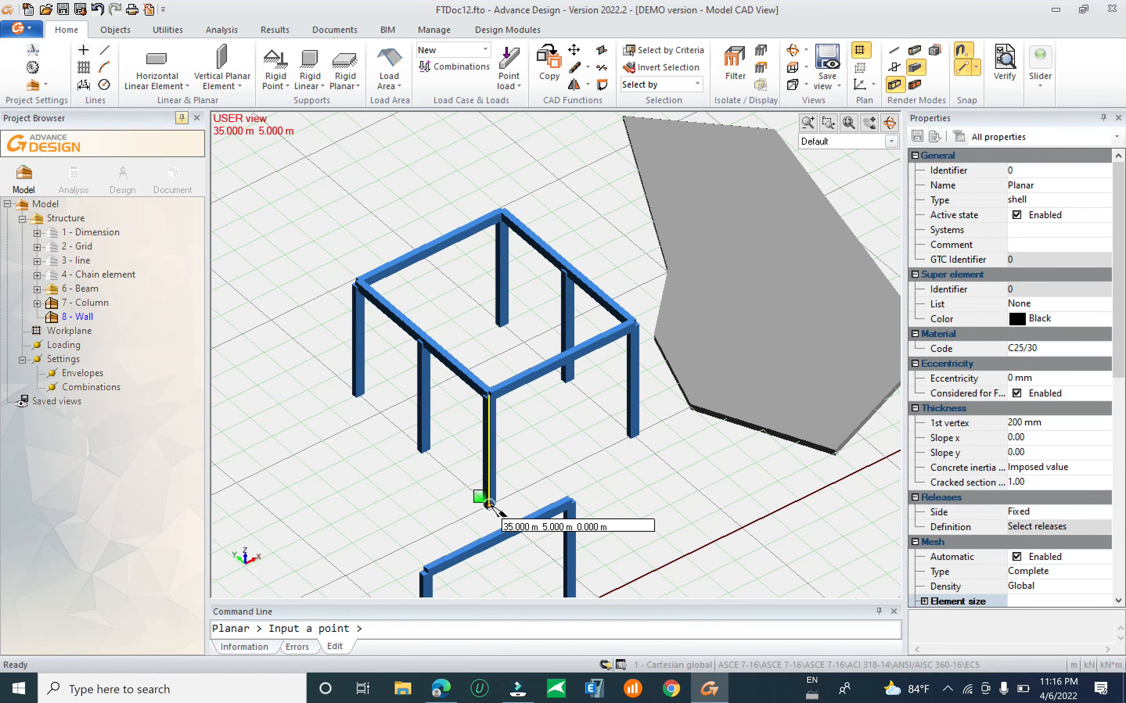
pyautogui.click(489, 504)
pyautogui.click(422, 449)
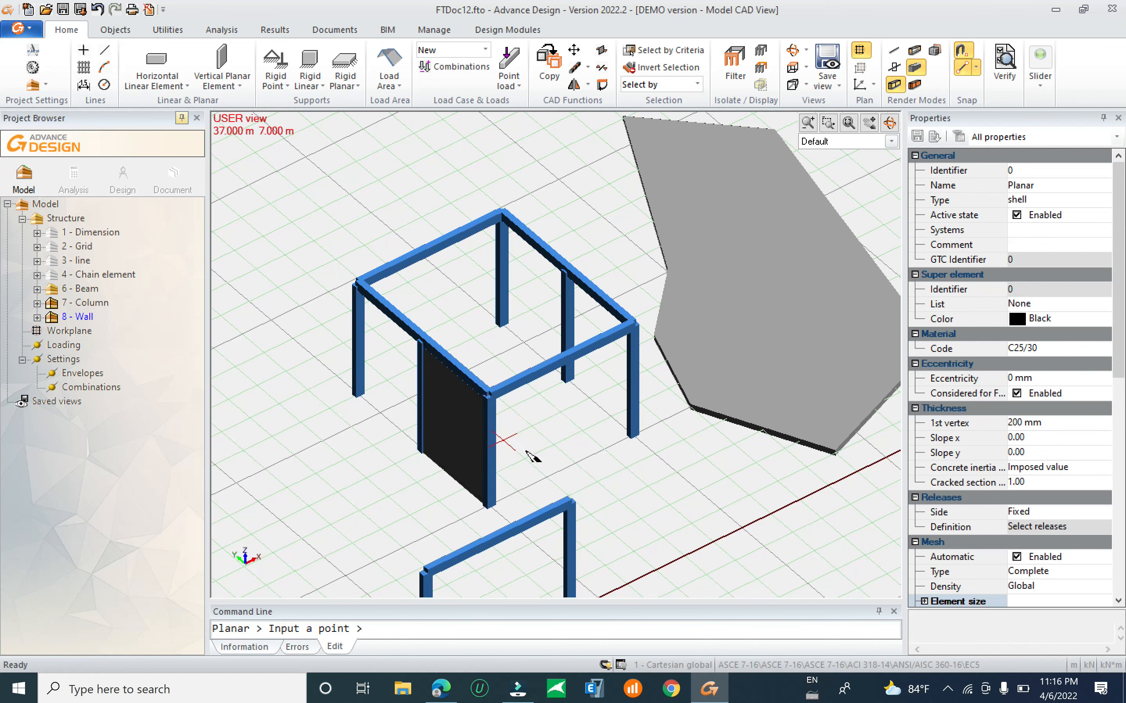
pyautogui.scroll(5, 477, 490)
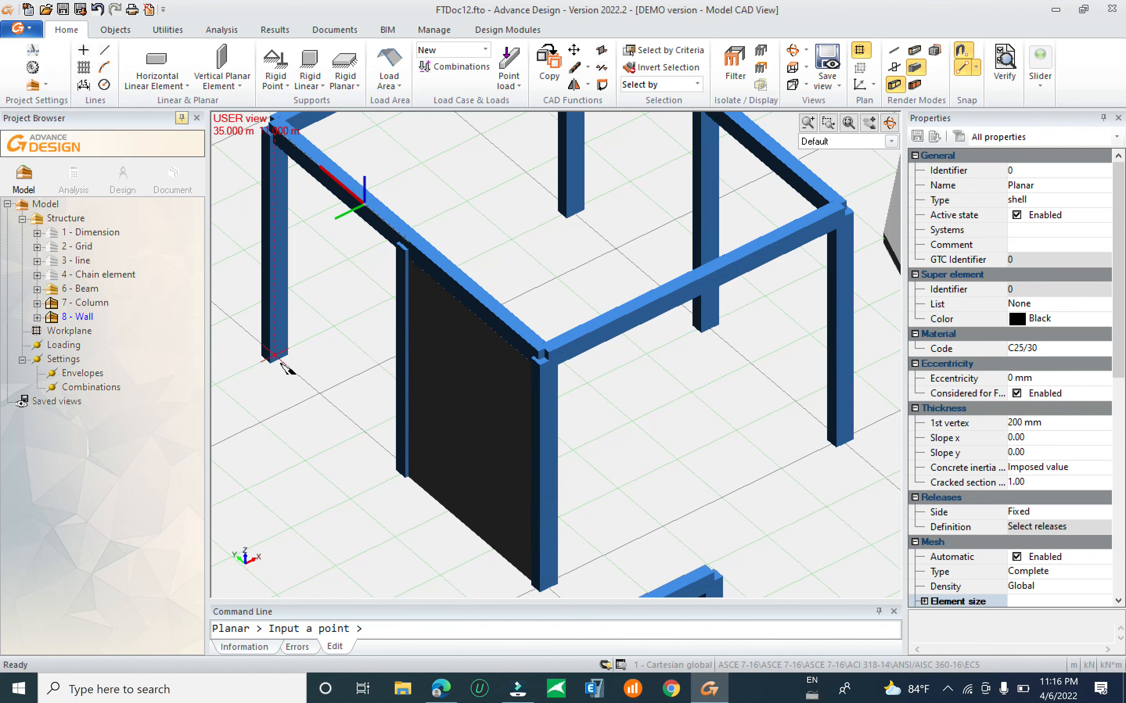
pyautogui.scroll(-4, 283, 367)
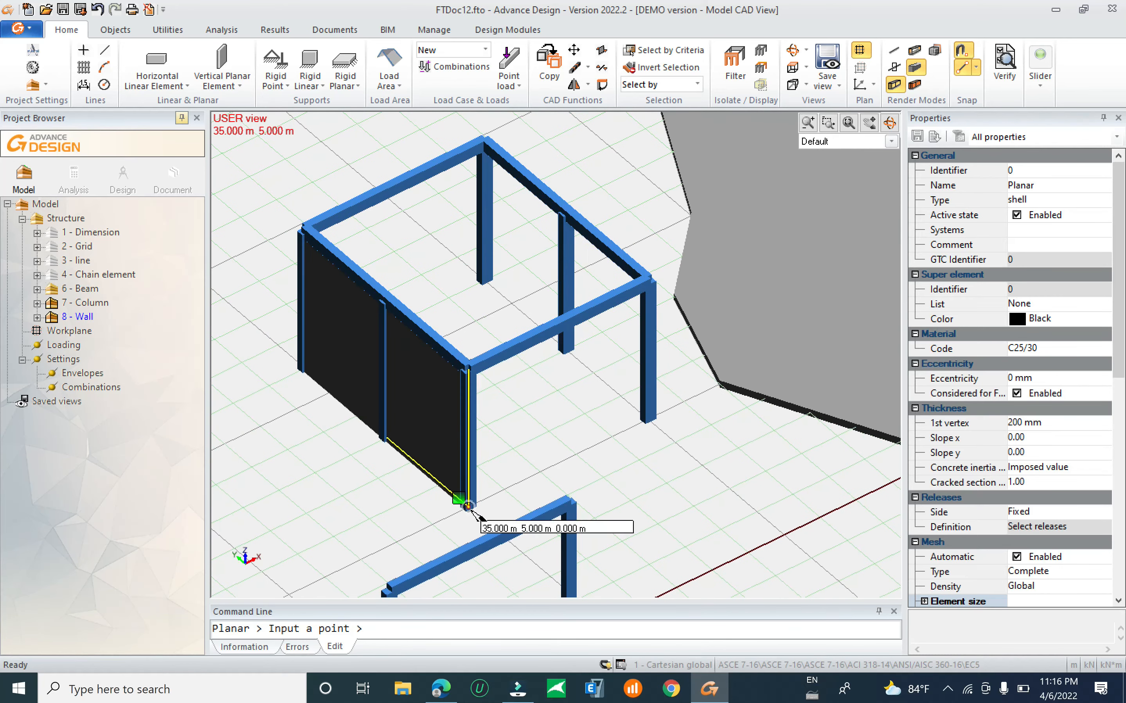
# Add a vertical planar element between the corner columns on Y 5 m, from X 35 m to 40 m.
pyautogui.click(646, 417)
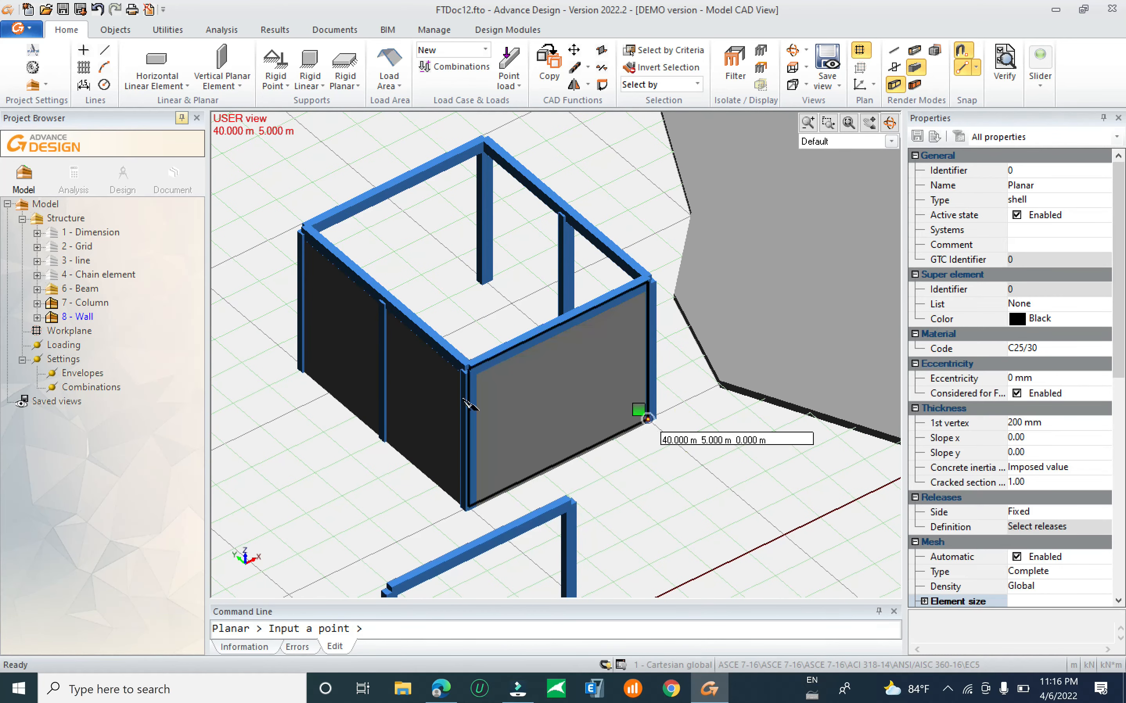
pyautogui.scroll(-2, 540, 352)
pyautogui.press('Escape')
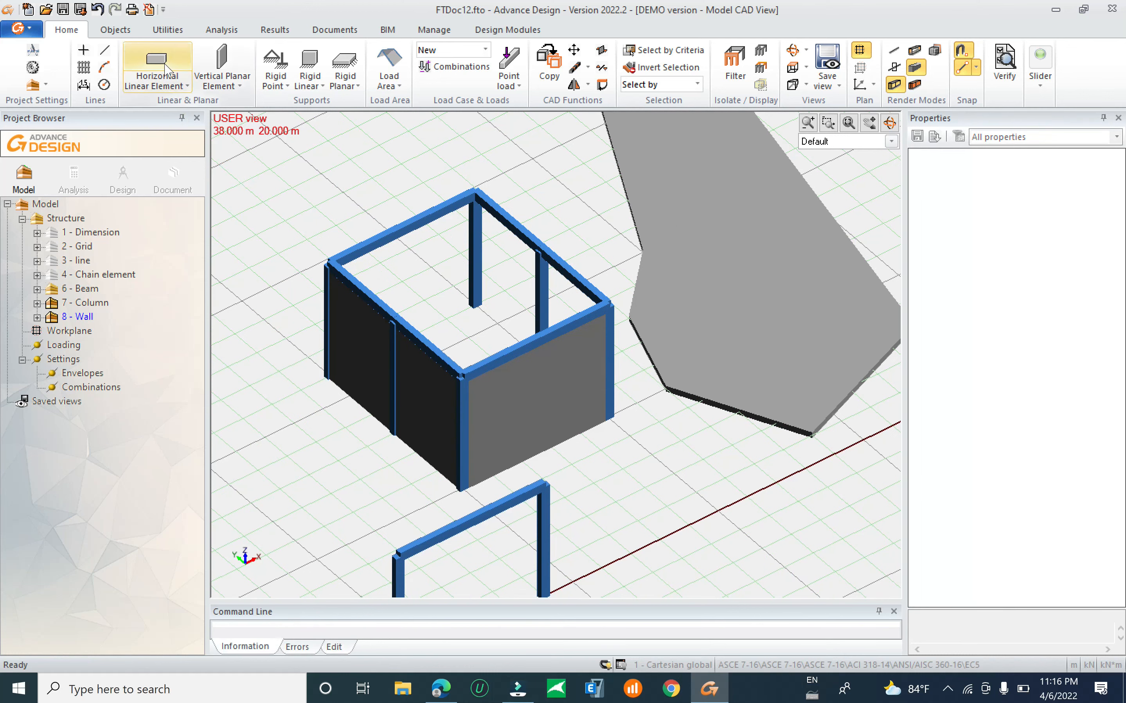
pyautogui.click(222, 83)
pyautogui.click(251, 181)
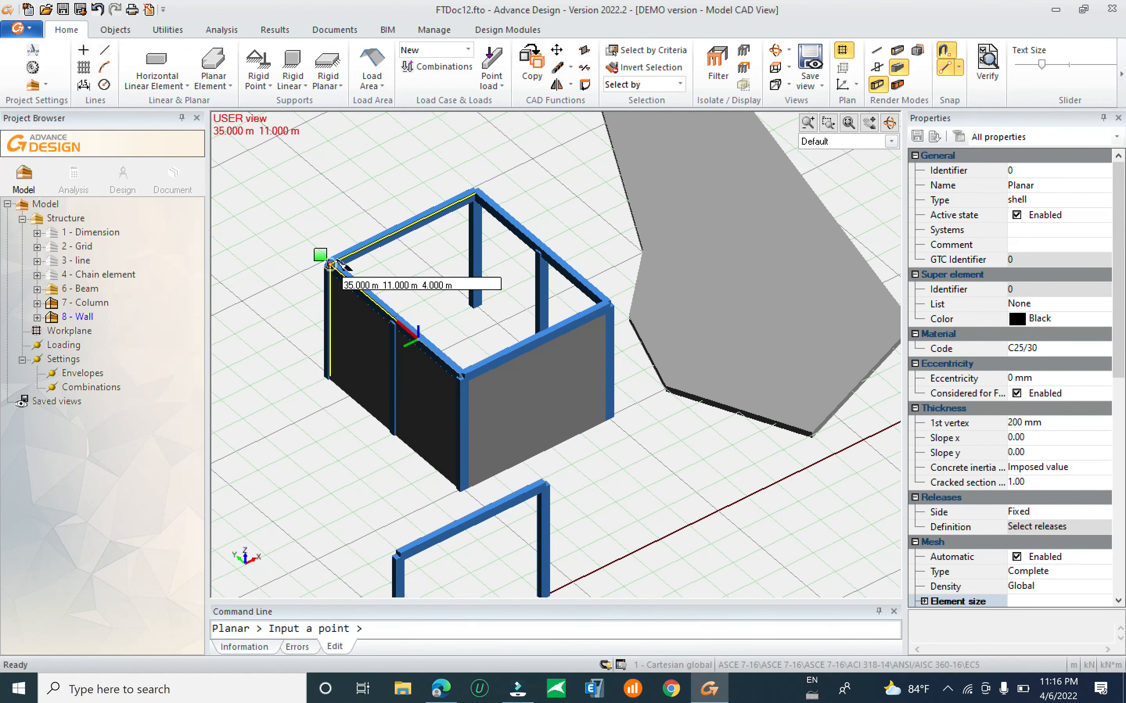
pyautogui.press('Escape')
pyautogui.click(210, 70)
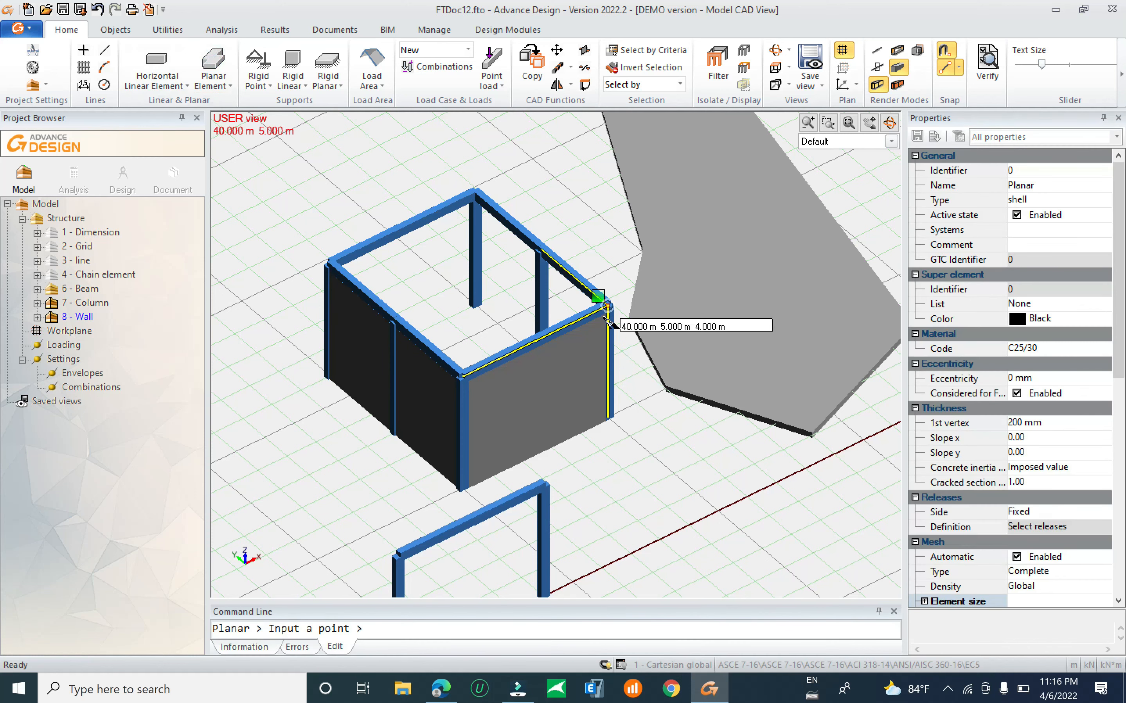
pyautogui.click(460, 376)
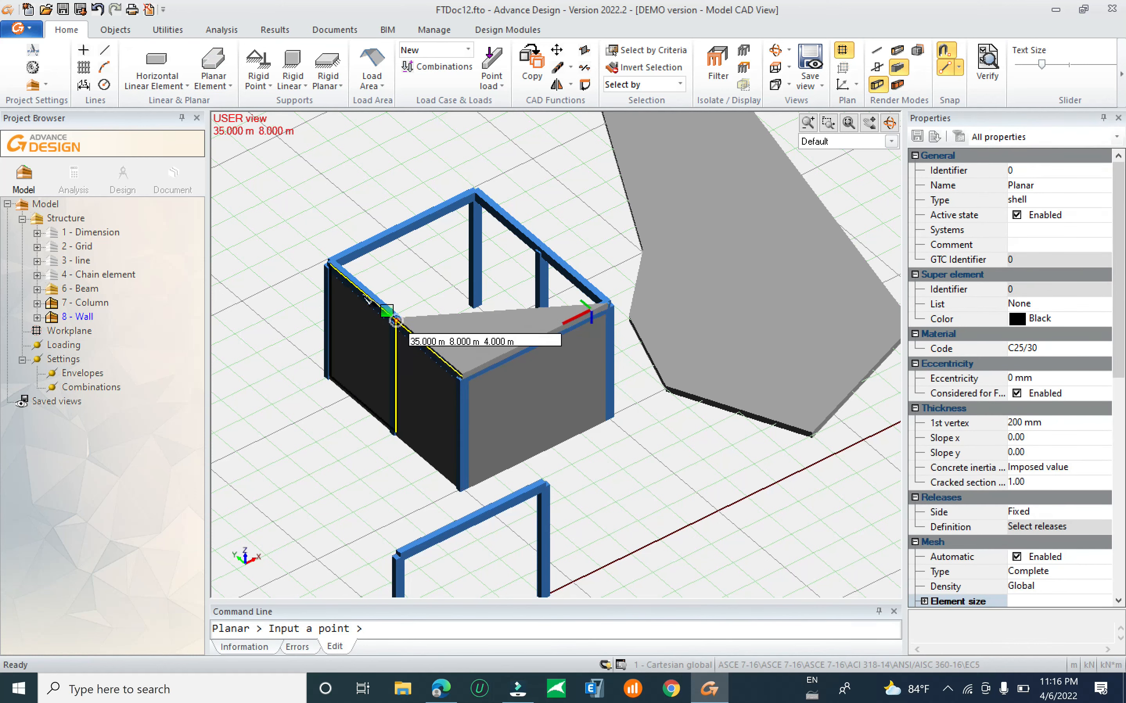
pyautogui.click(330, 255)
pyautogui.press('Escape')
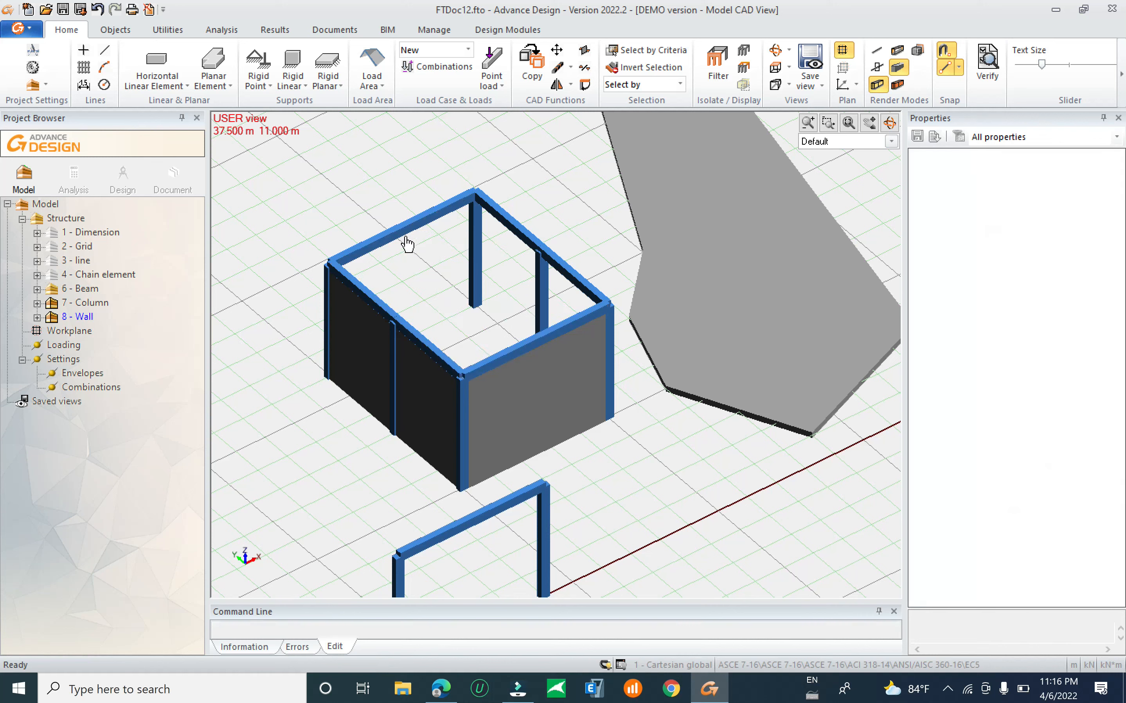
# Create a rectangular planar element on the frame's four top corners at 4 m, from X 35 m to 40 m and Y 5 m to 11 m.
pyautogui.click(213, 59)
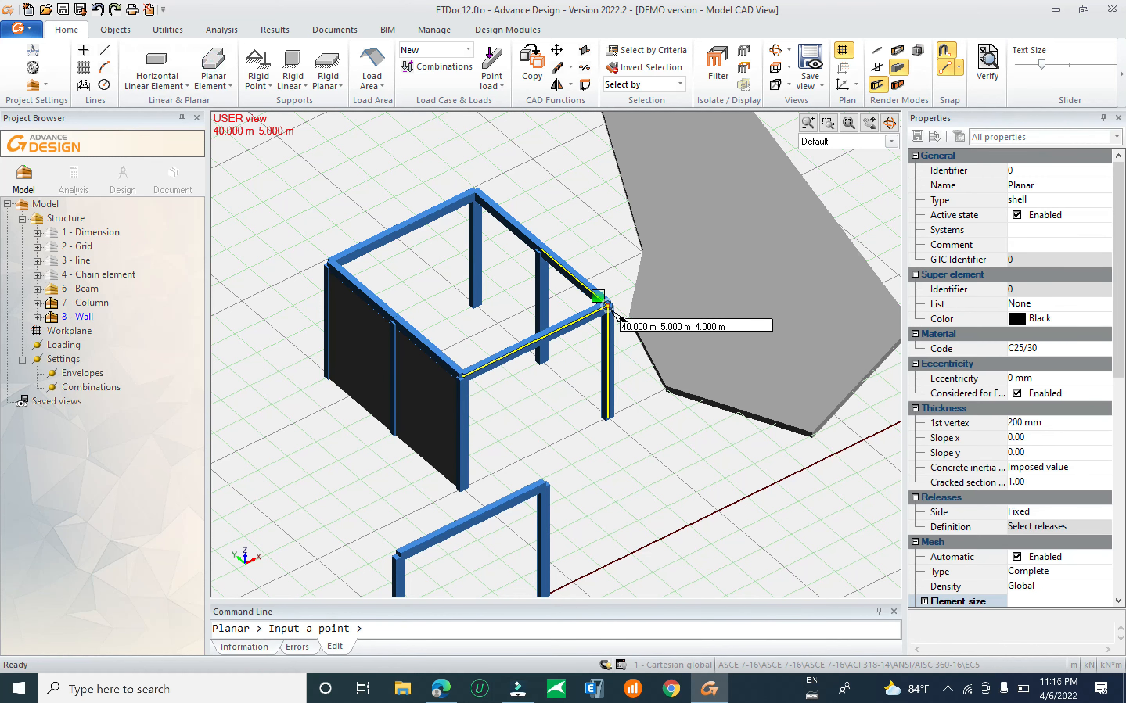
pyautogui.click(462, 376)
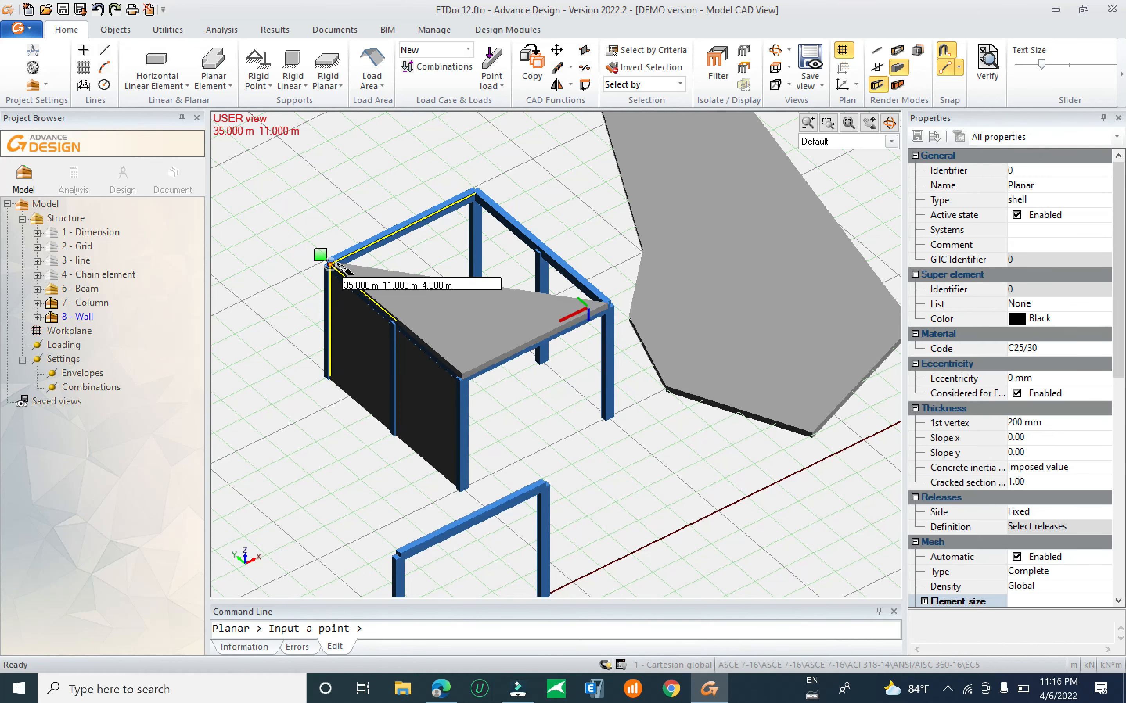
pyautogui.click(347, 264)
pyautogui.click(473, 205)
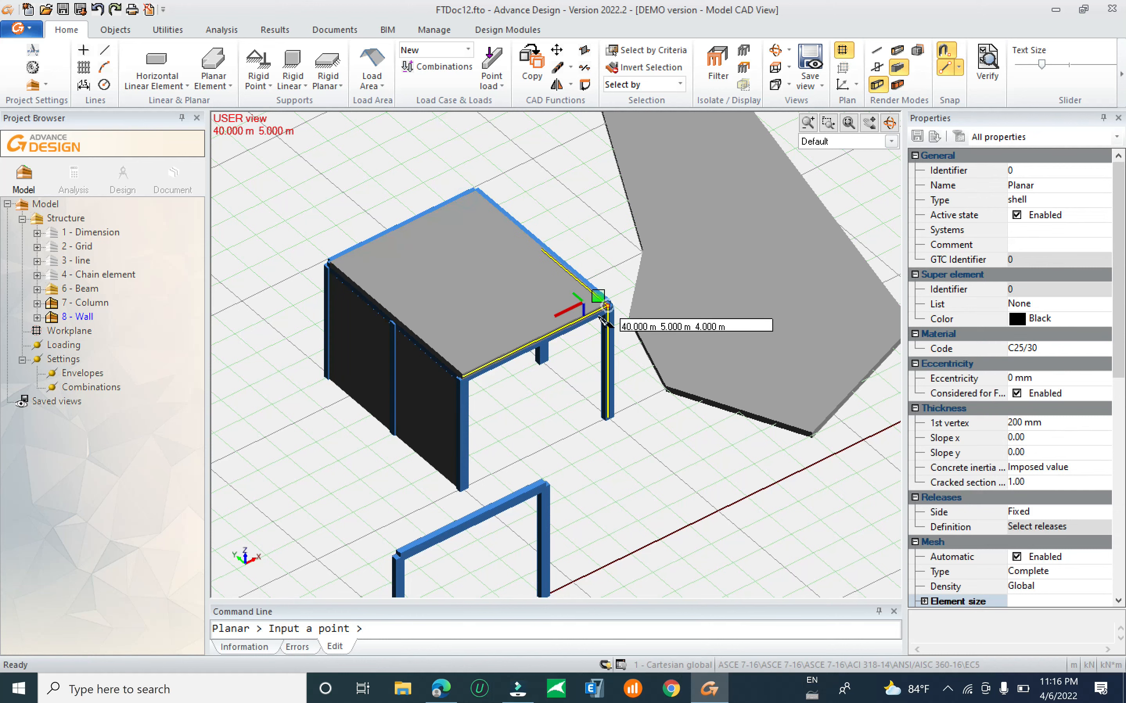
pyautogui.click(603, 315)
pyautogui.press('Escape')
# Examine the model rendered as axes and as axes with cross-section symbols, and restore the solid profile rendering.
pyautogui.scroll(-5, 523, 367)
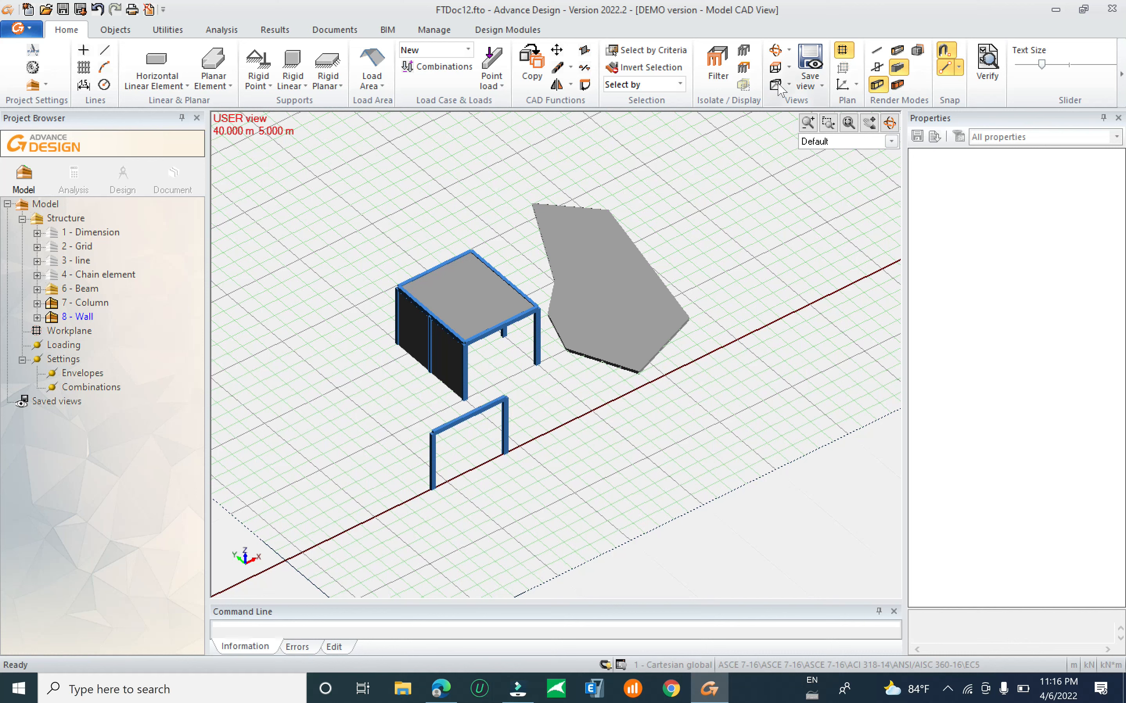
pyautogui.click(877, 51)
pyautogui.scroll(4, 509, 469)
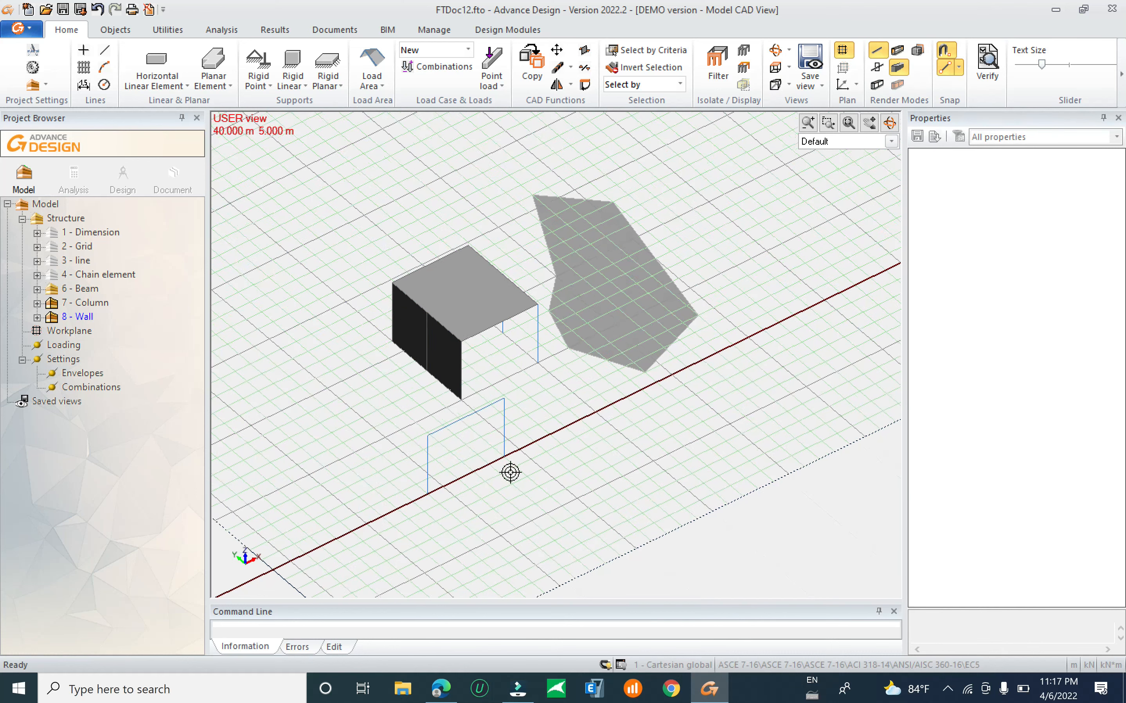
pyautogui.click(877, 69)
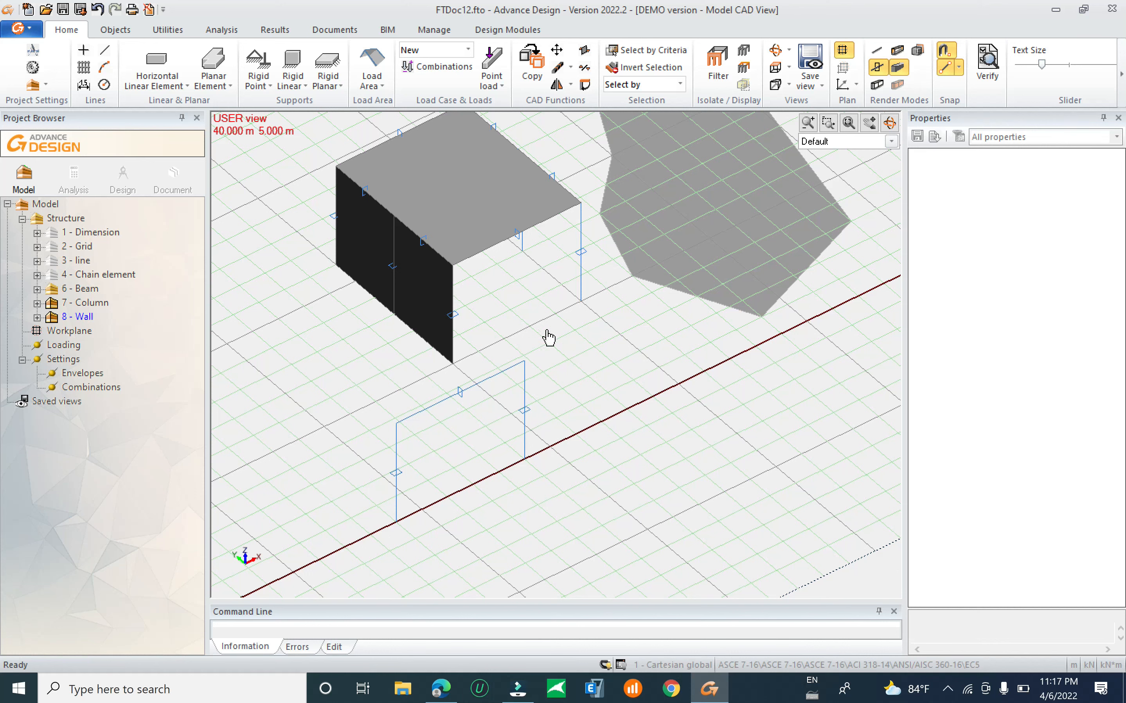
pyautogui.moveTo(582, 342); pyautogui.dragTo(542, 382, button='middle')
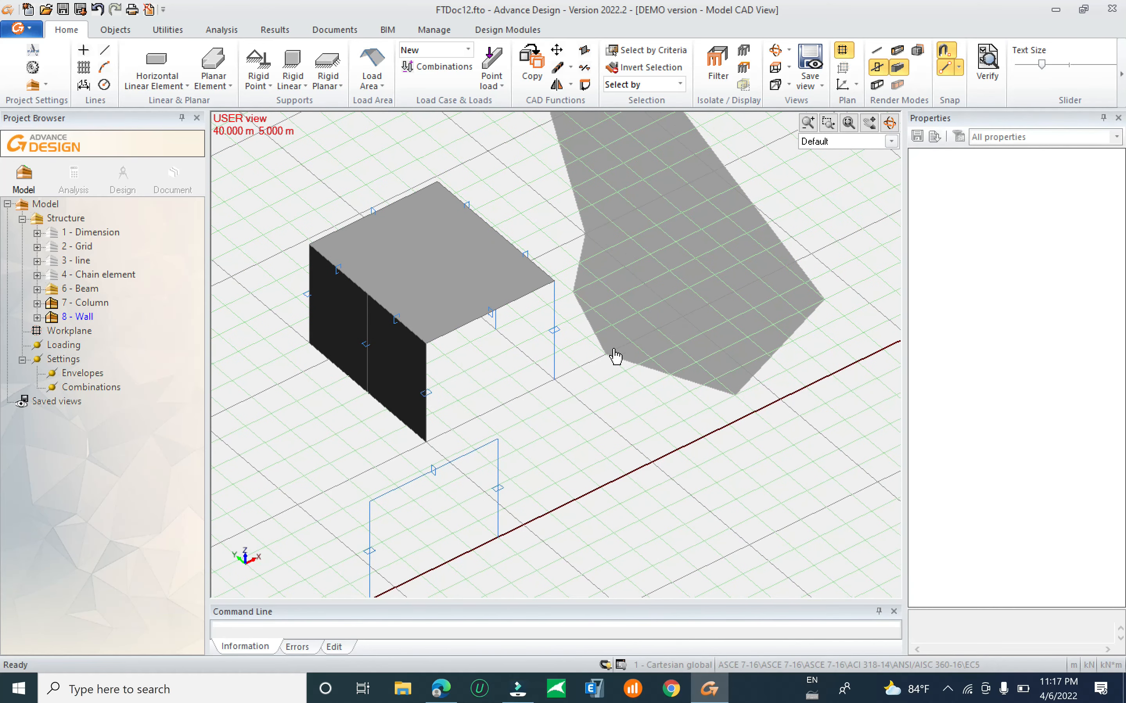
pyautogui.scroll(5, 537, 337)
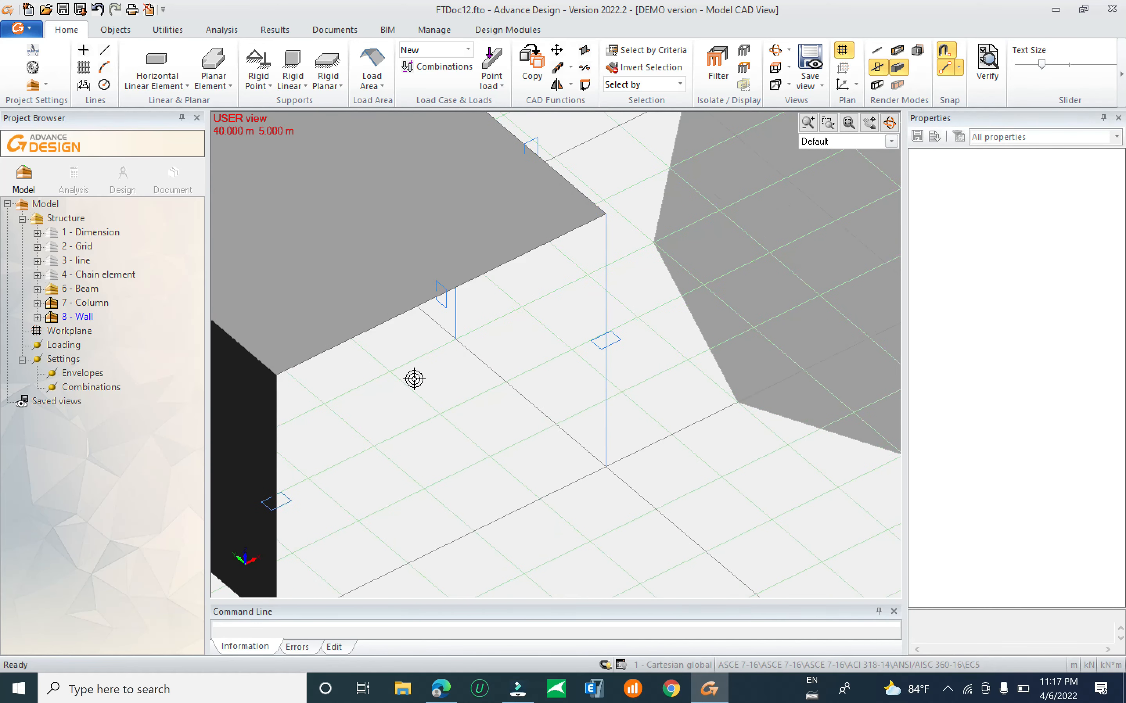
pyautogui.scroll(-5, 414, 379)
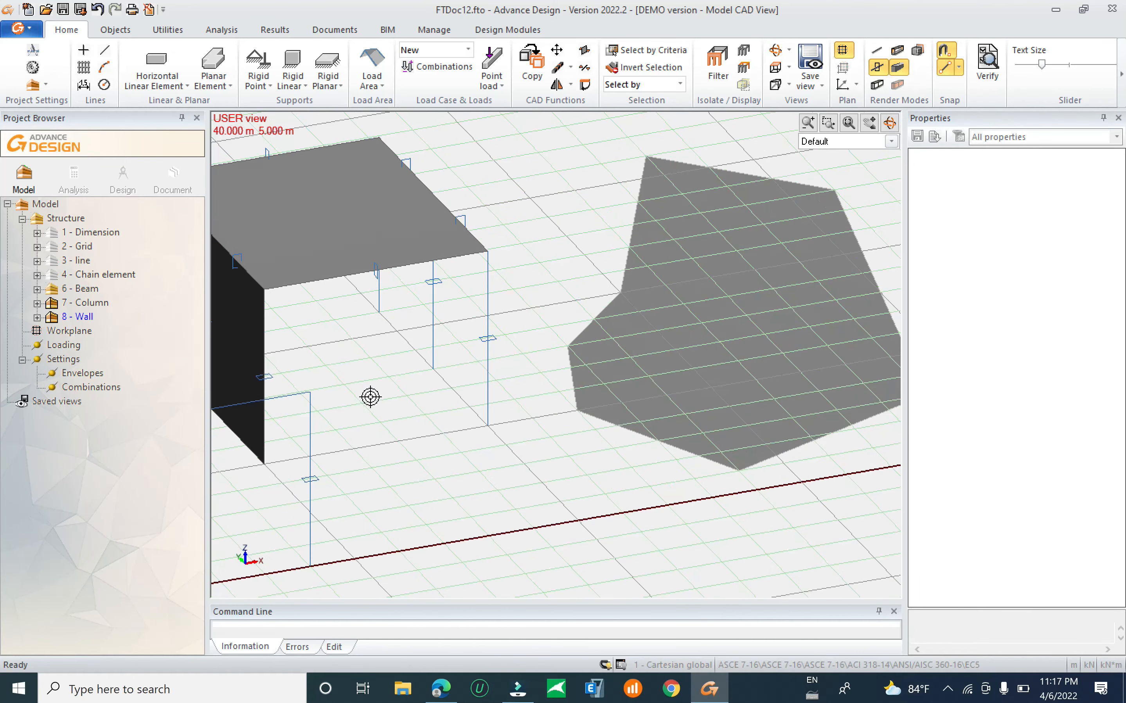
pyautogui.scroll(-1, 371, 396)
pyautogui.moveTo(381, 371); pyautogui.dragTo(555, 349, button='middle')
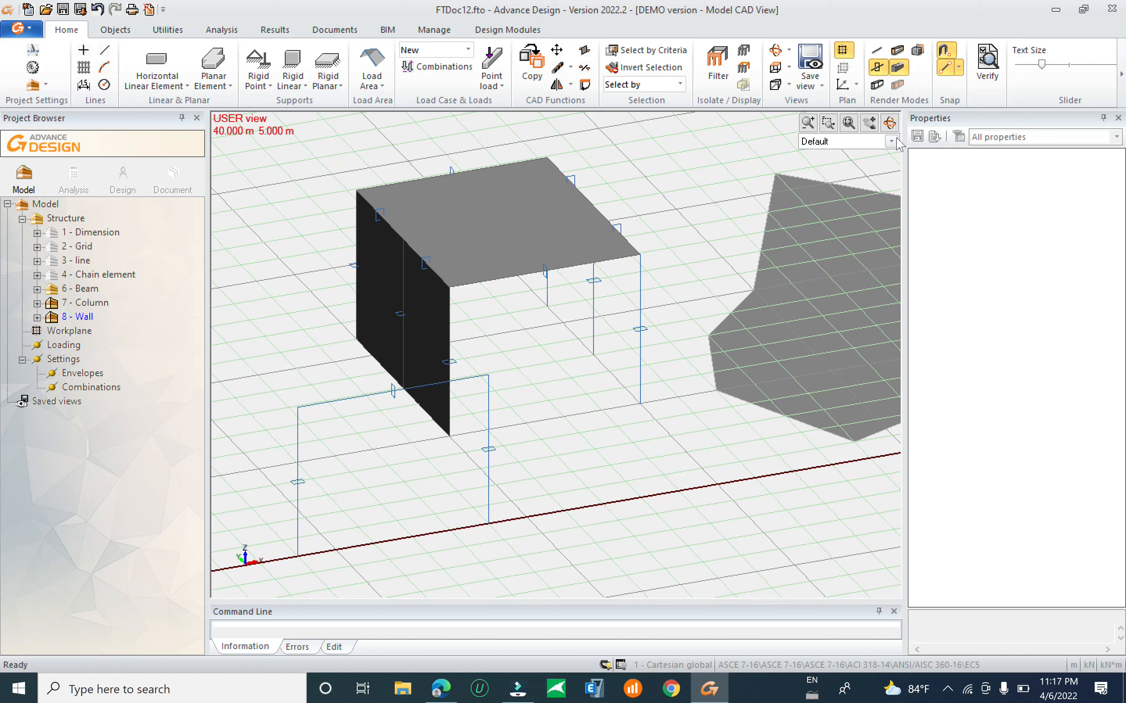
pyautogui.click(877, 84)
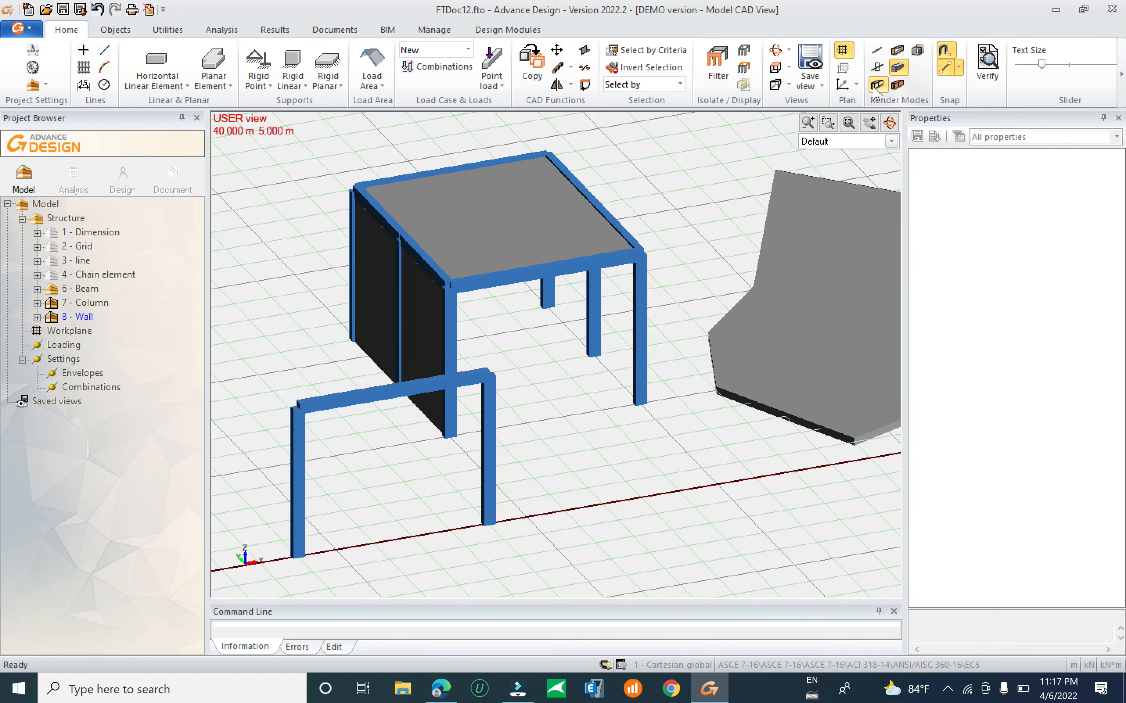
# Examine the model rendered as solid profiles with edges and as wireframe profiles from several angles.
pyautogui.click(898, 86)
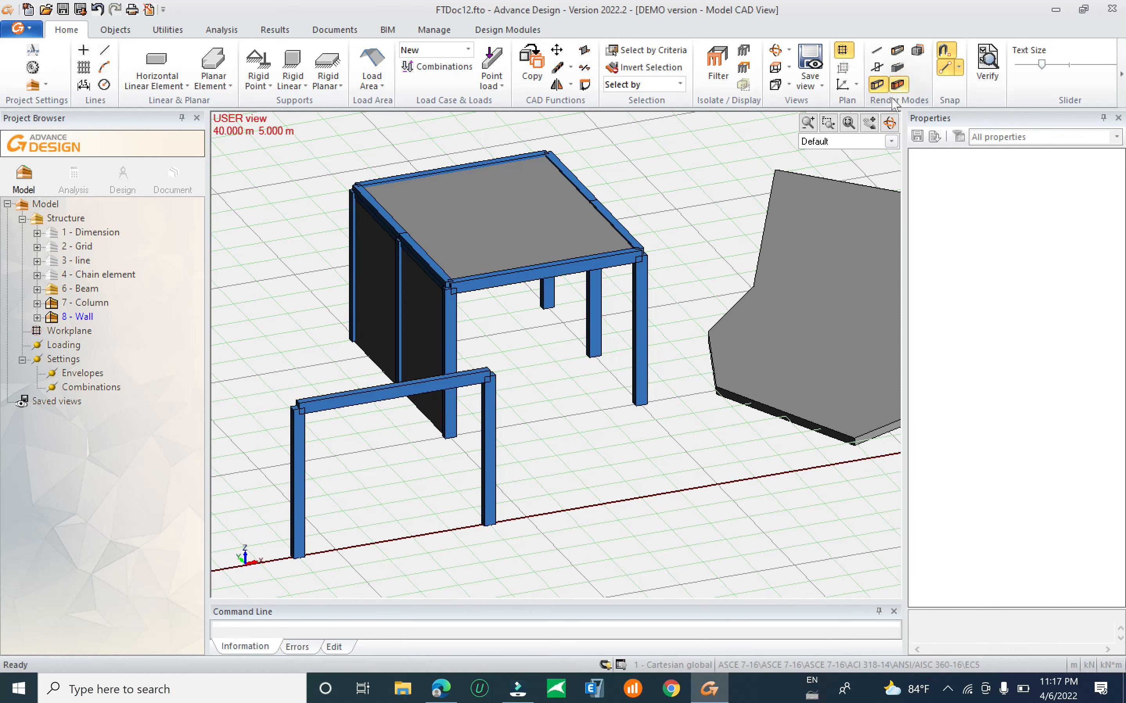
pyautogui.click(898, 50)
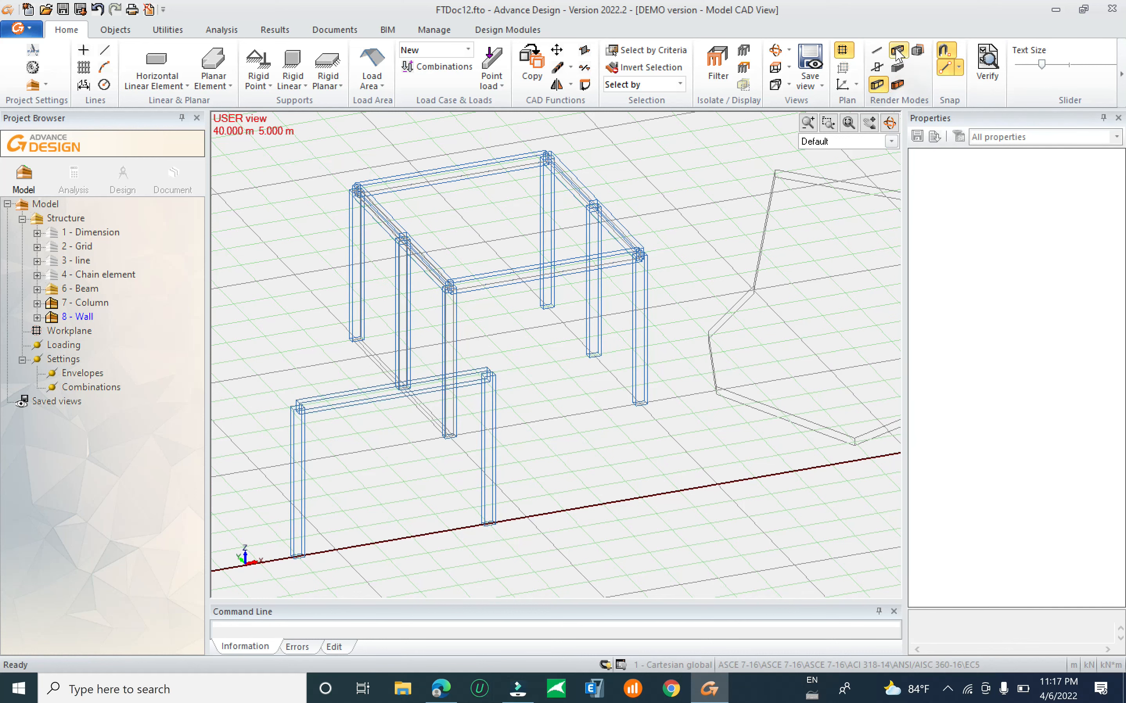
pyautogui.moveTo(516, 347); pyautogui.dragTo(563, 400, button='middle')
pyautogui.moveTo(541, 467); pyautogui.dragTo(598, 422, button='middle')
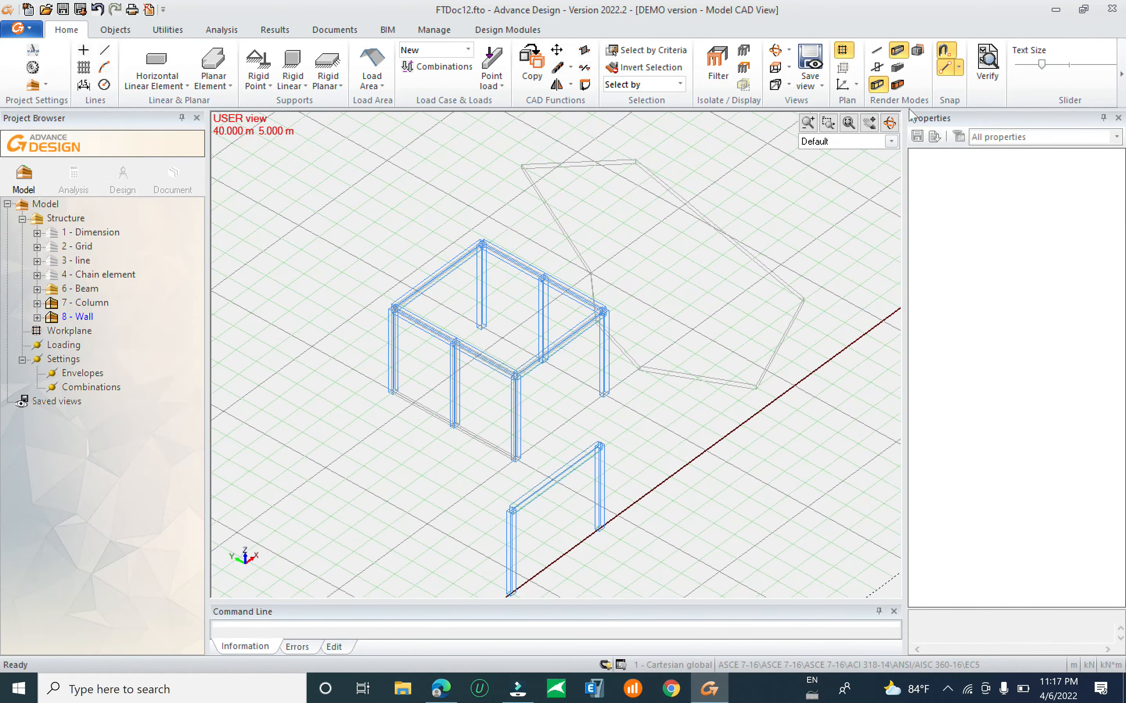
# Compare the axes and cross-section symbol renderings of the model, and restore the solid profiles with edges.
pyautogui.click(897, 67)
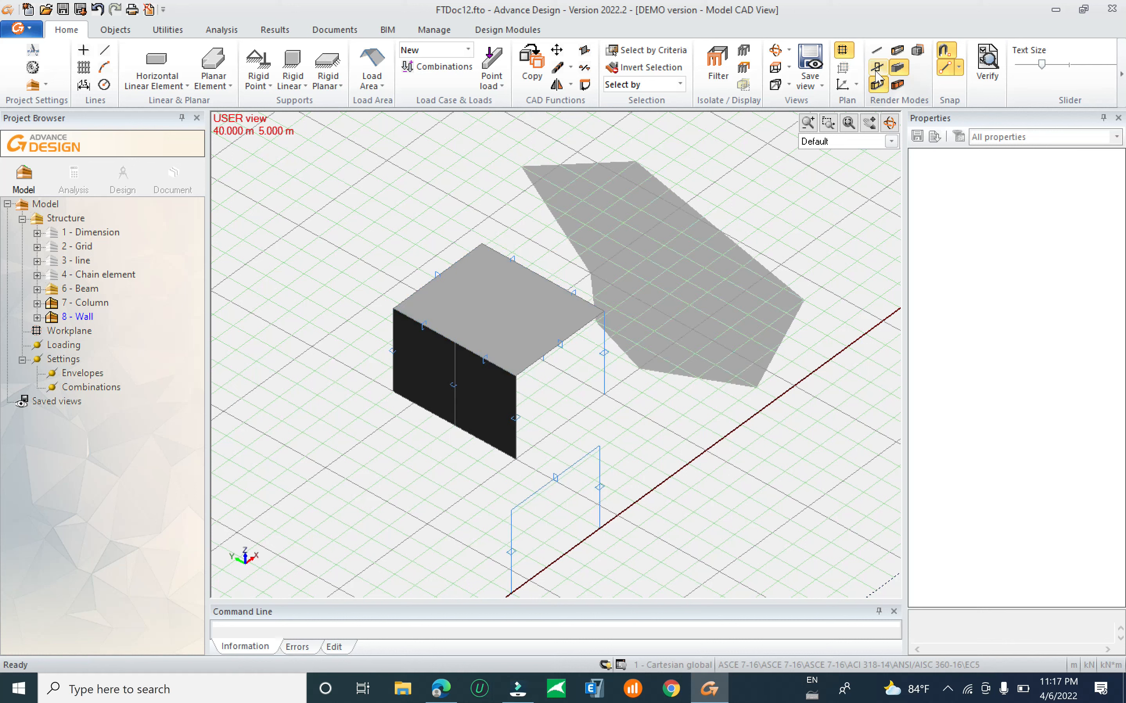
pyautogui.click(897, 50)
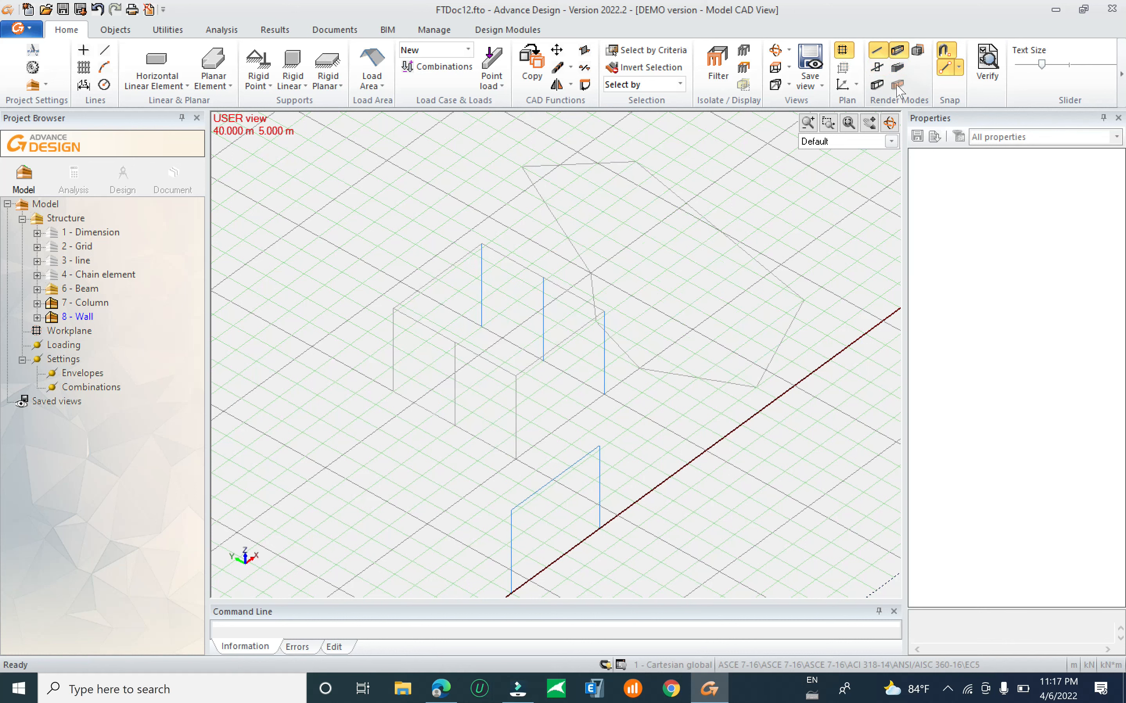
pyautogui.click(877, 67)
pyautogui.click(898, 66)
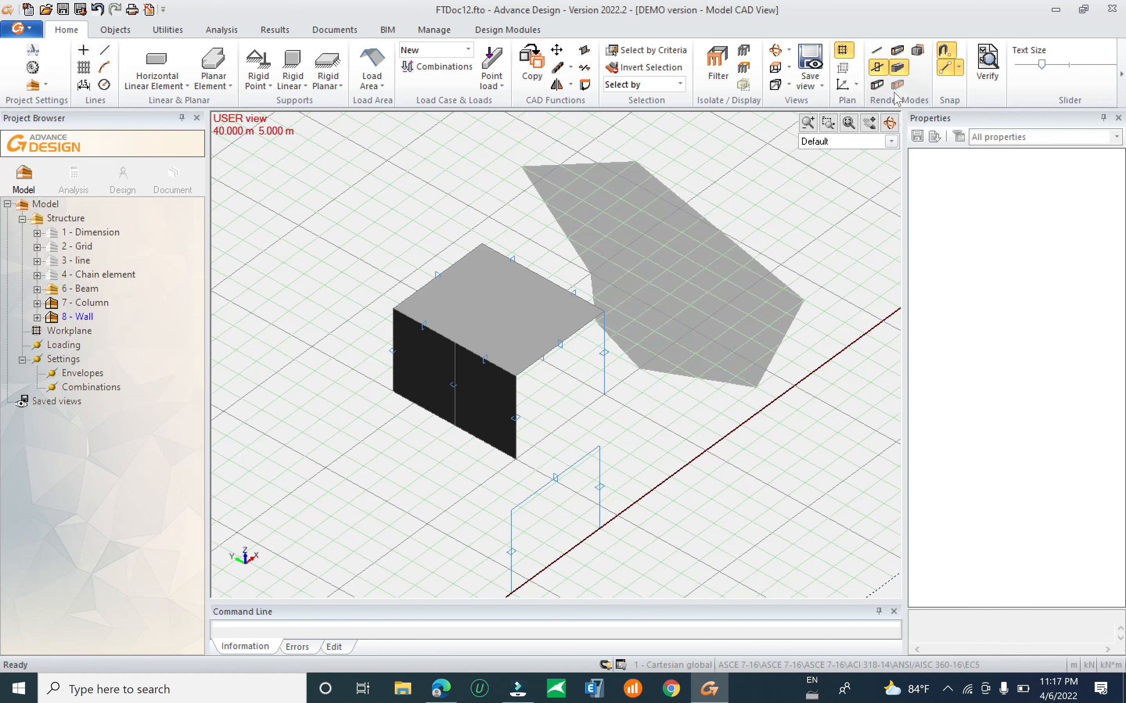
pyautogui.click(877, 86)
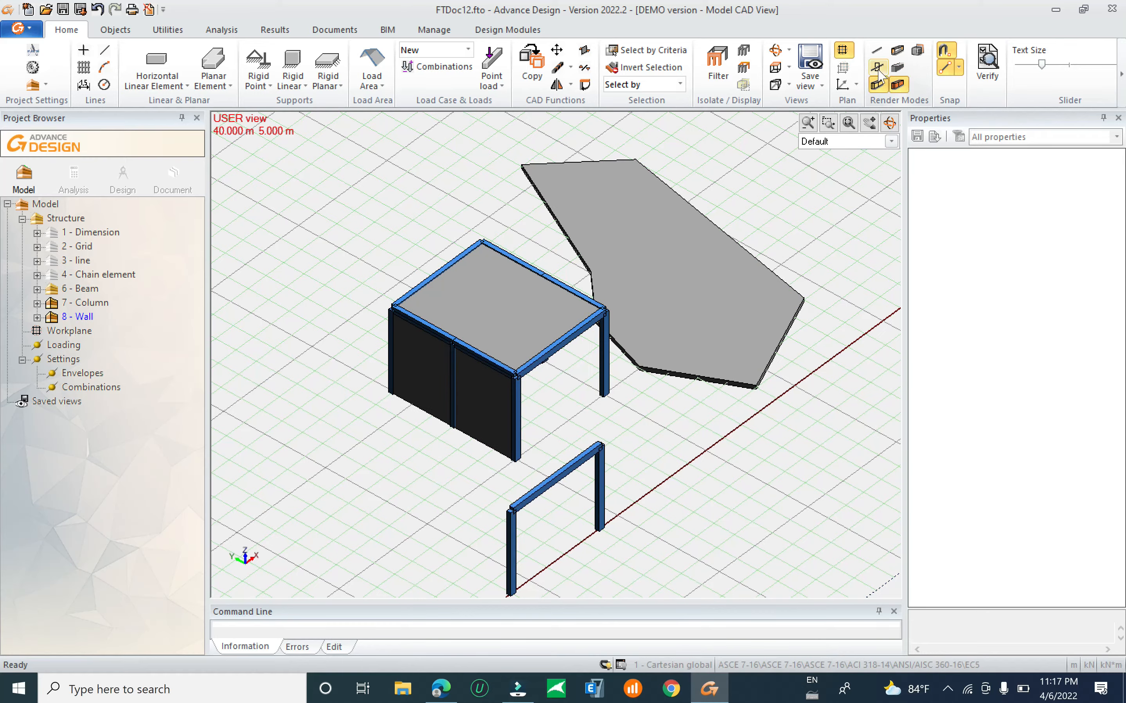
pyautogui.keyDown('shift'); pyautogui.moveTo(673, 368); pyautogui.dragTo(641, 435, button='middle'); pyautogui.keyUp('shift')
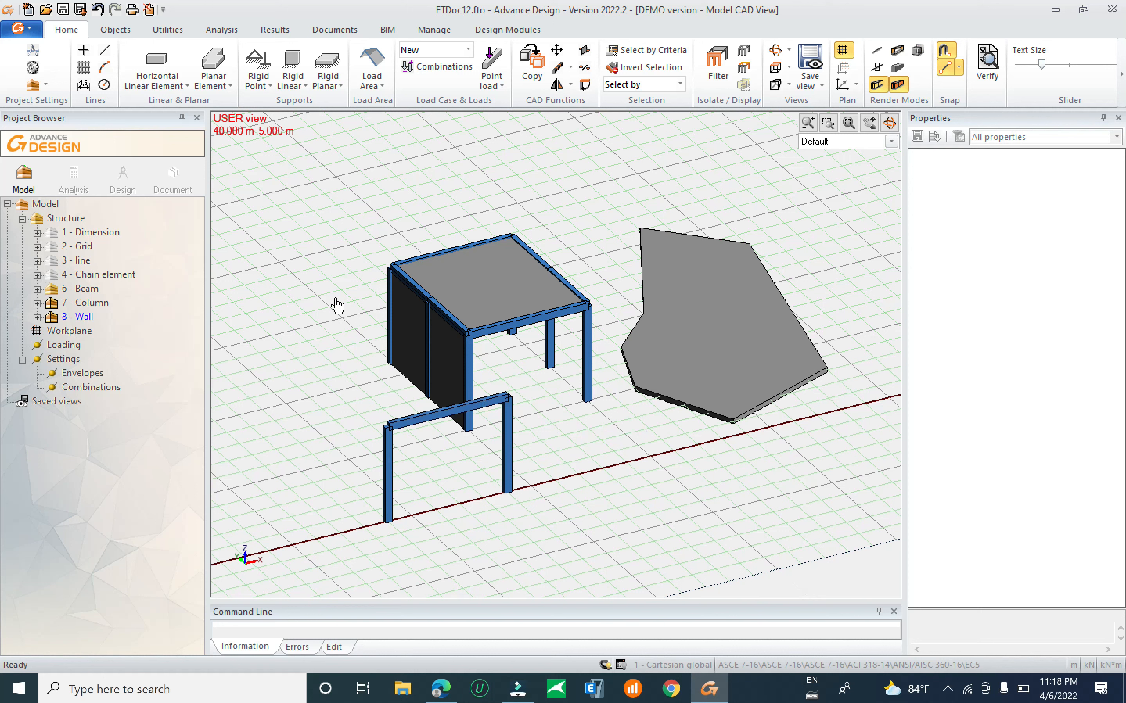
# Make Structure the current system and switch the display of the 8 - Wall system off and on repeatedly.
pyautogui.click(73, 217)
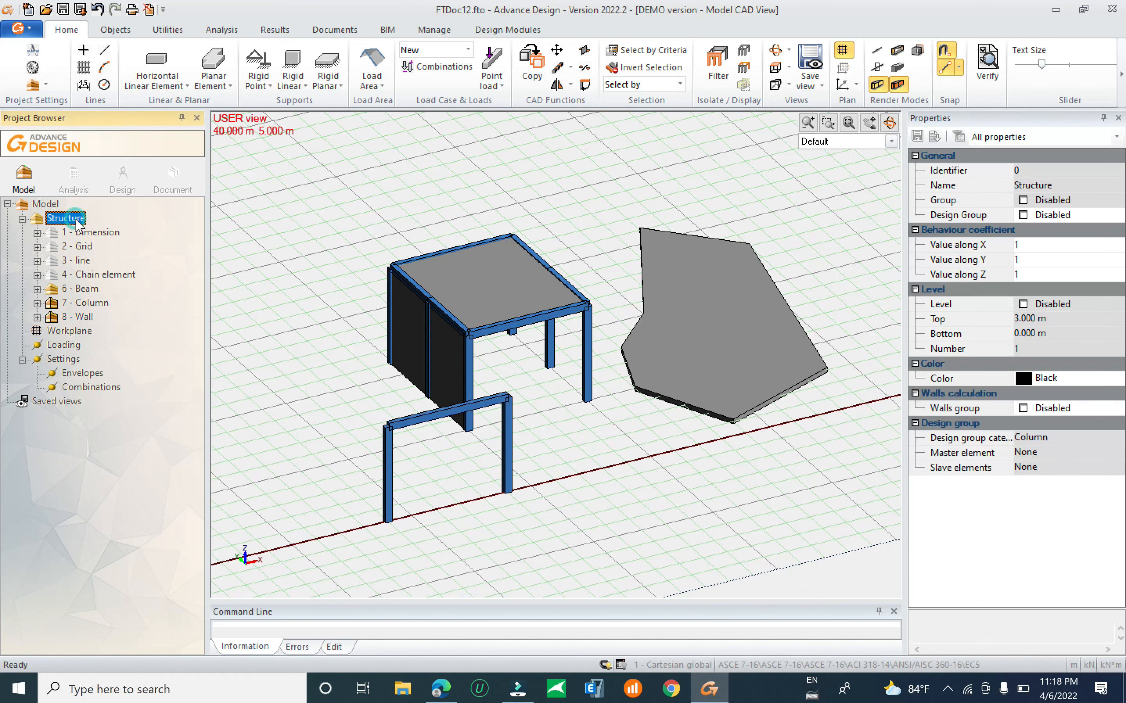
pyautogui.doubleClick(77, 318)
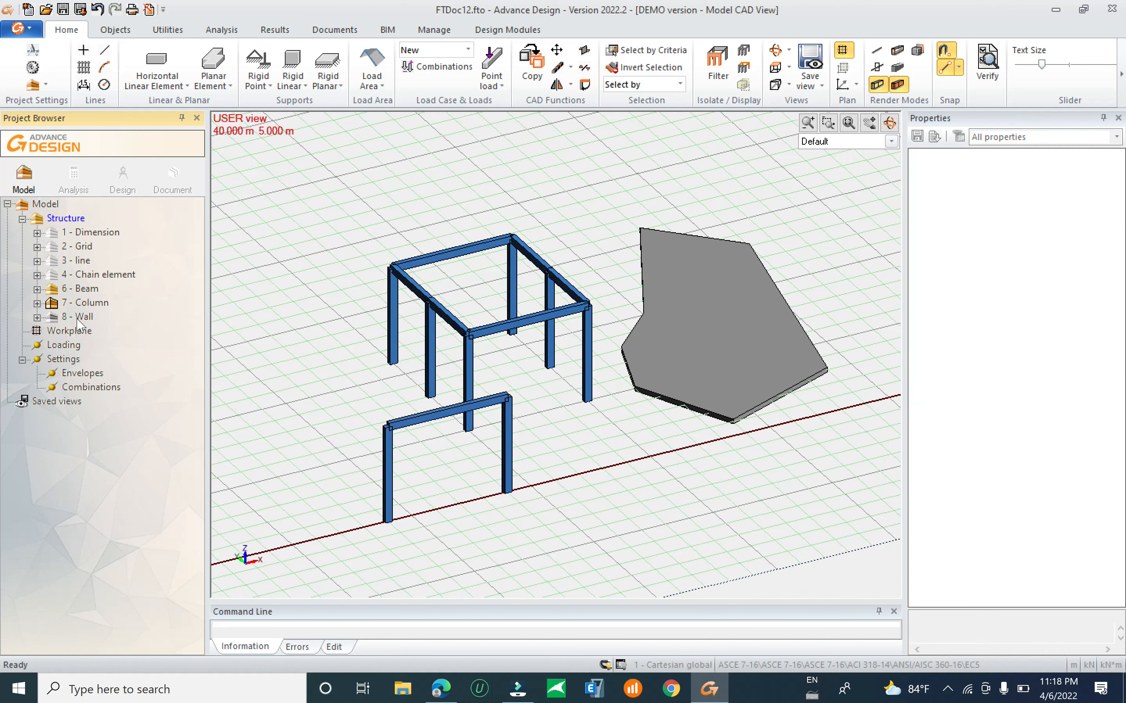
pyautogui.doubleClick(78, 320)
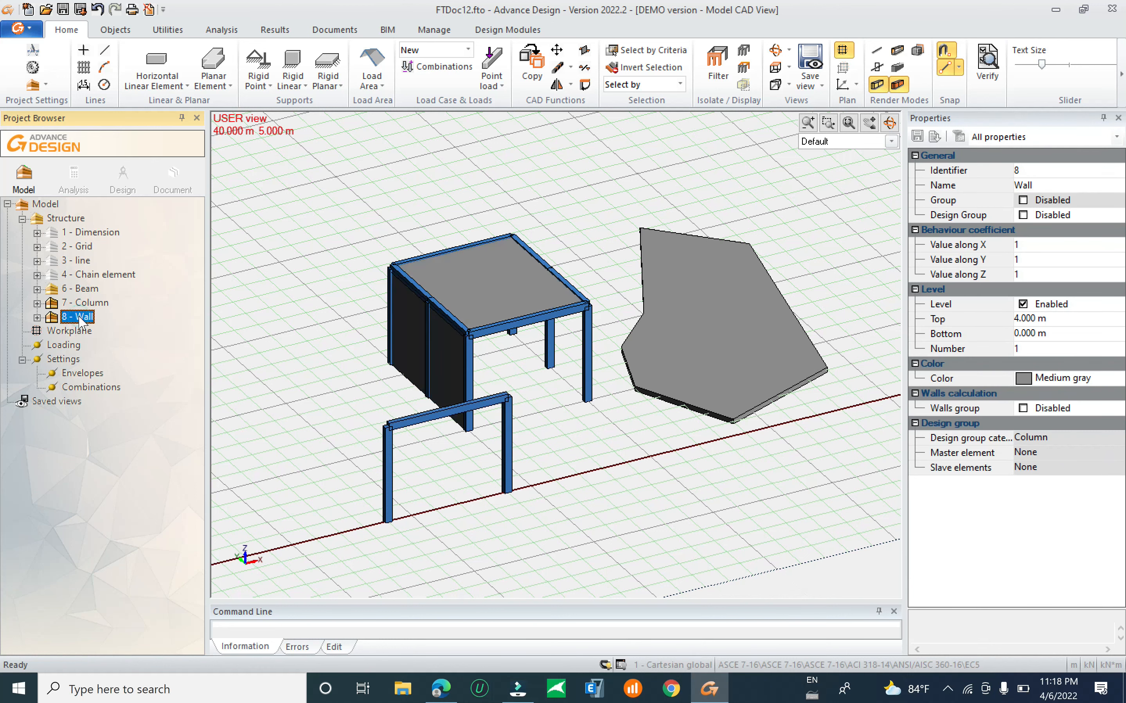
pyautogui.doubleClick(79, 317)
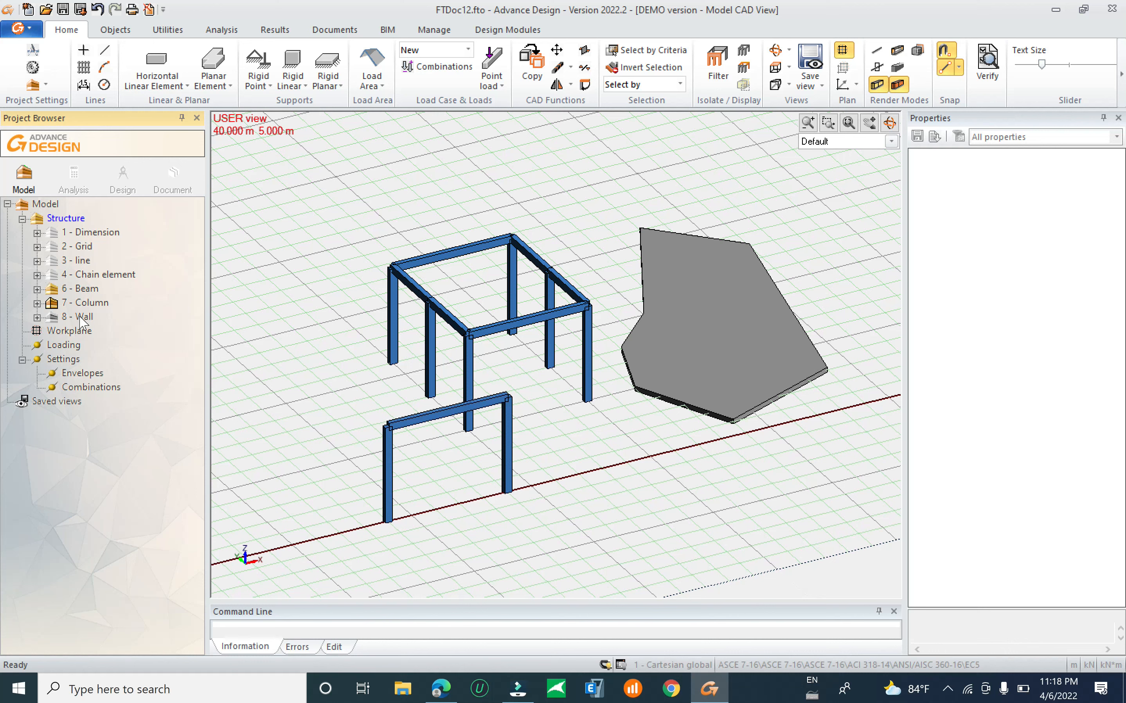
pyautogui.click(79, 317)
pyautogui.doubleClick(79, 316)
pyautogui.doubleClick(79, 317)
pyautogui.click(80, 317)
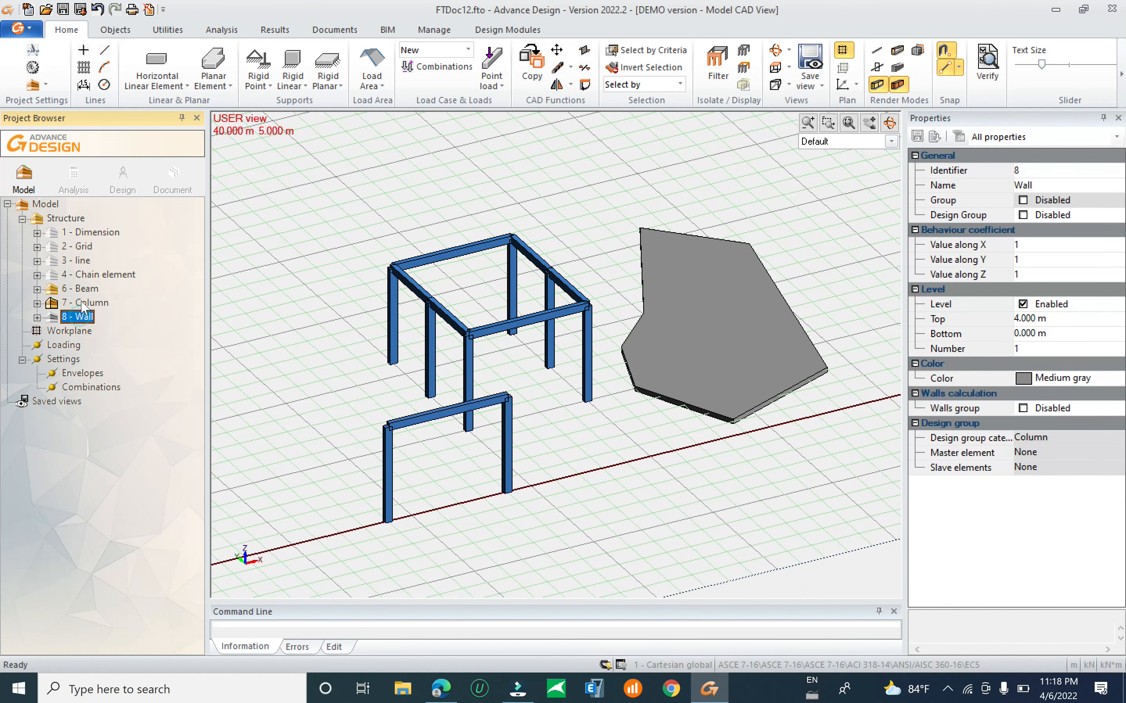
# Display the elements of all systems from 1 - Dimension to 8 - Wall together.
pyautogui.keyDown('shift'); pyautogui.click(86, 232); pyautogui.keyUp('shift')
pyautogui.doubleClick(87, 233)
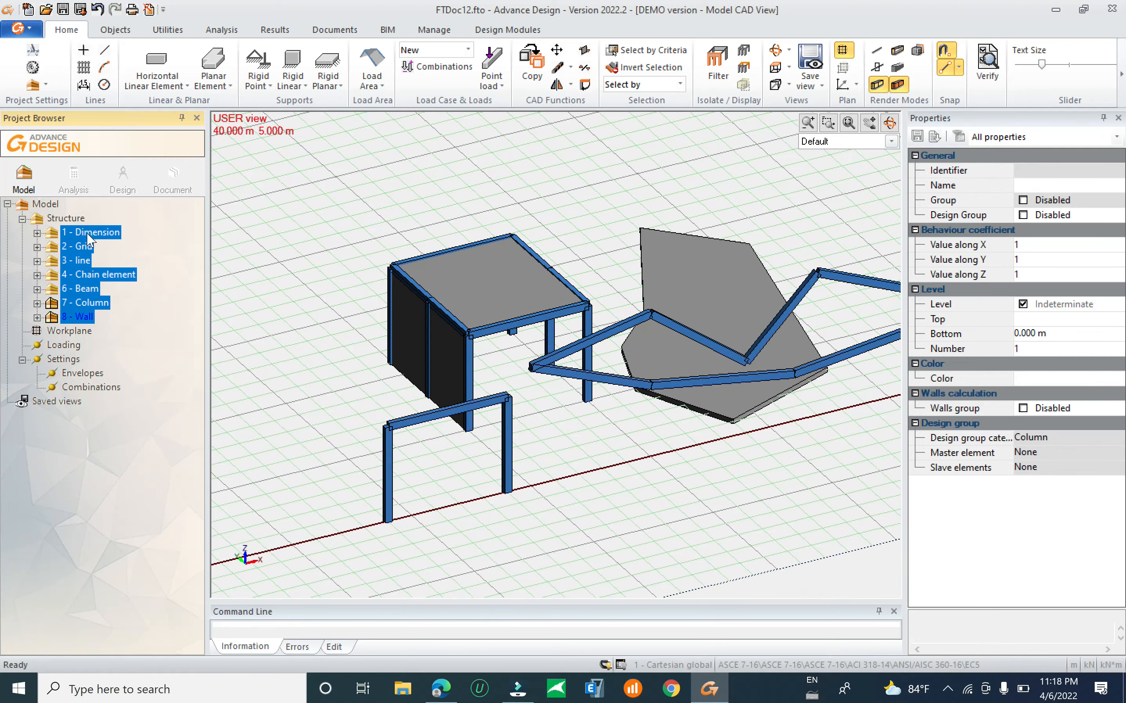
pyautogui.scroll(-2, 410, 419)
pyautogui.scroll(-5, 410, 418)
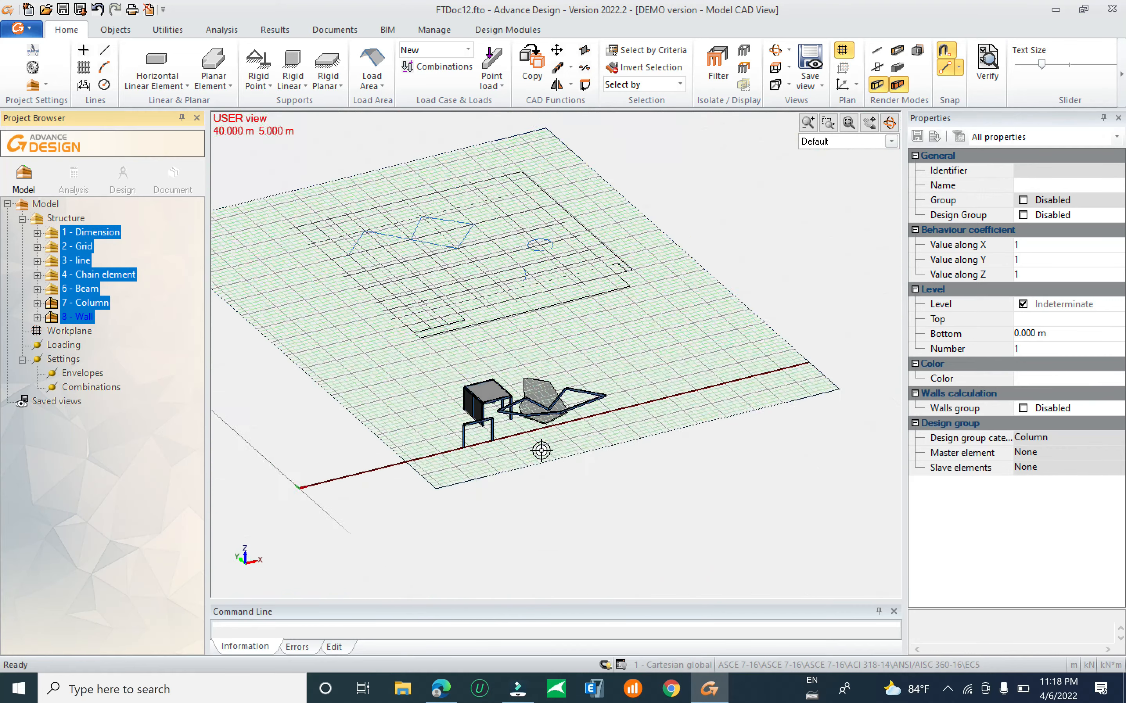
pyautogui.keyDown('shift'); pyautogui.moveTo(592, 427); pyautogui.dragTo(512, 303, button='middle'); pyautogui.keyUp('shift')
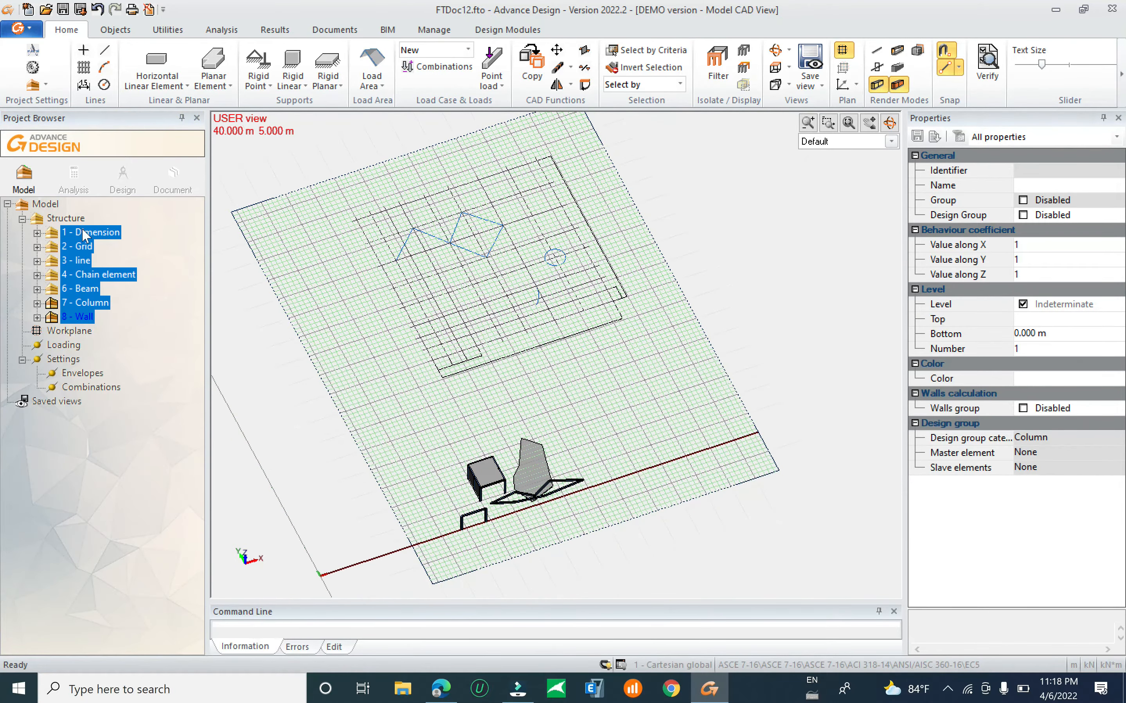
# Hide the elements of all systems and the workplane grid.
pyautogui.press('space')
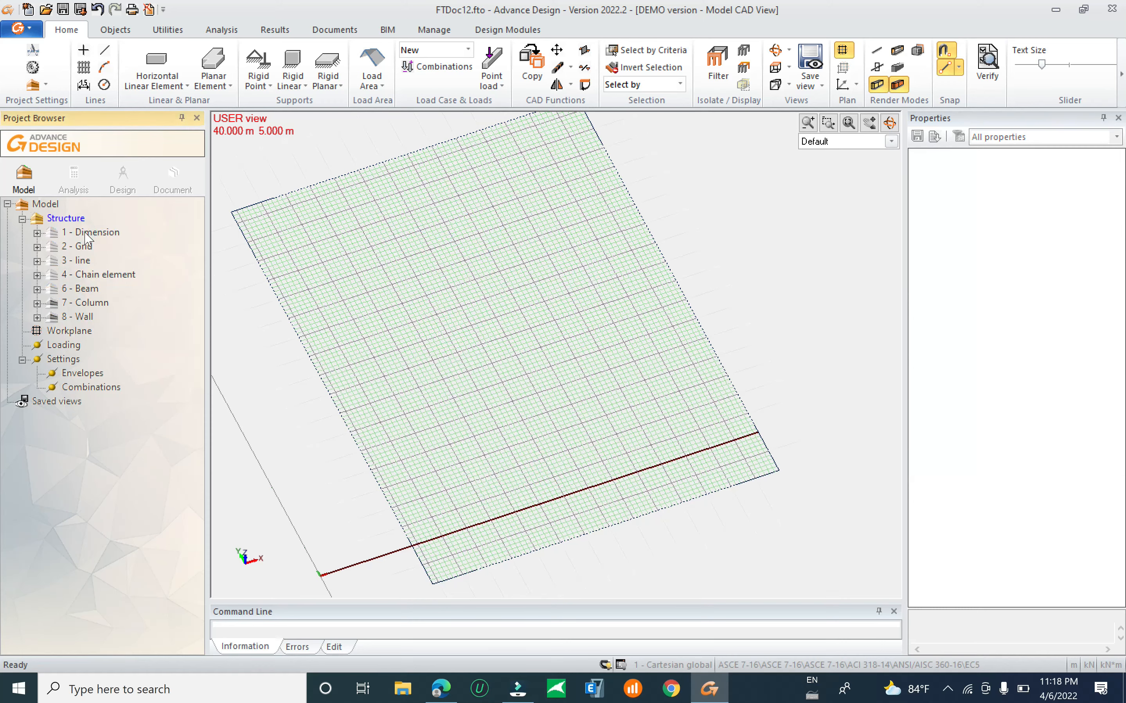
pyautogui.keyDown('shift'); pyautogui.moveTo(621, 499); pyautogui.dragTo(558, 442, button='middle'); pyautogui.keyUp('shift')
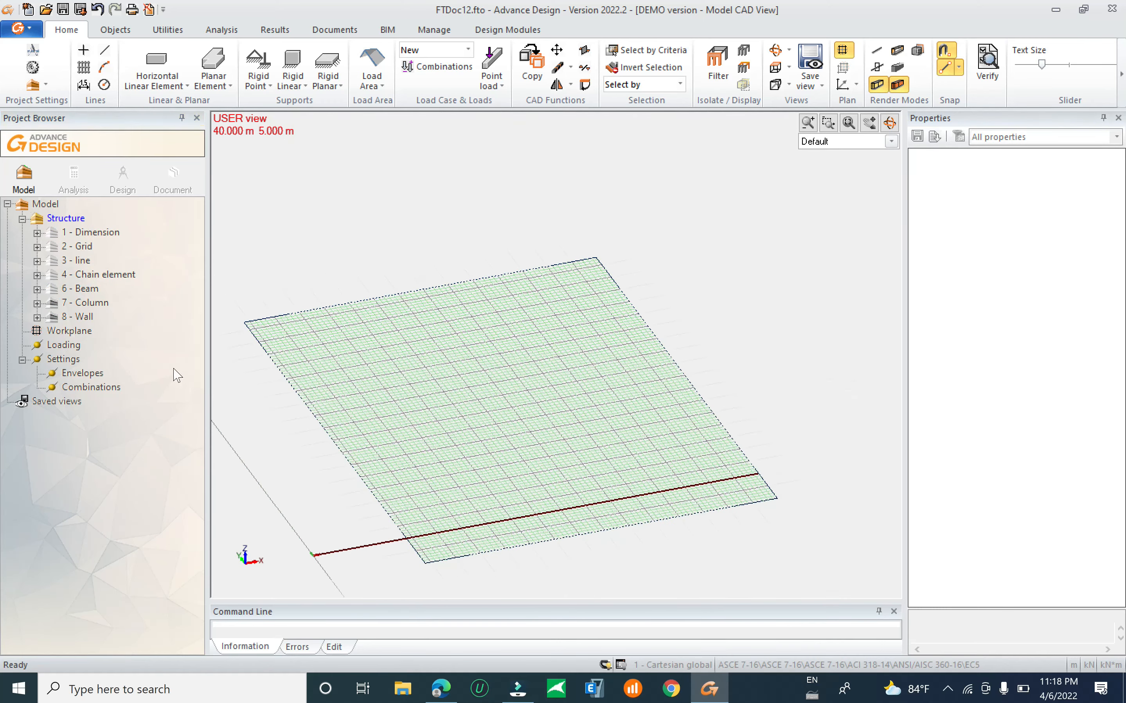
pyautogui.click(70, 330)
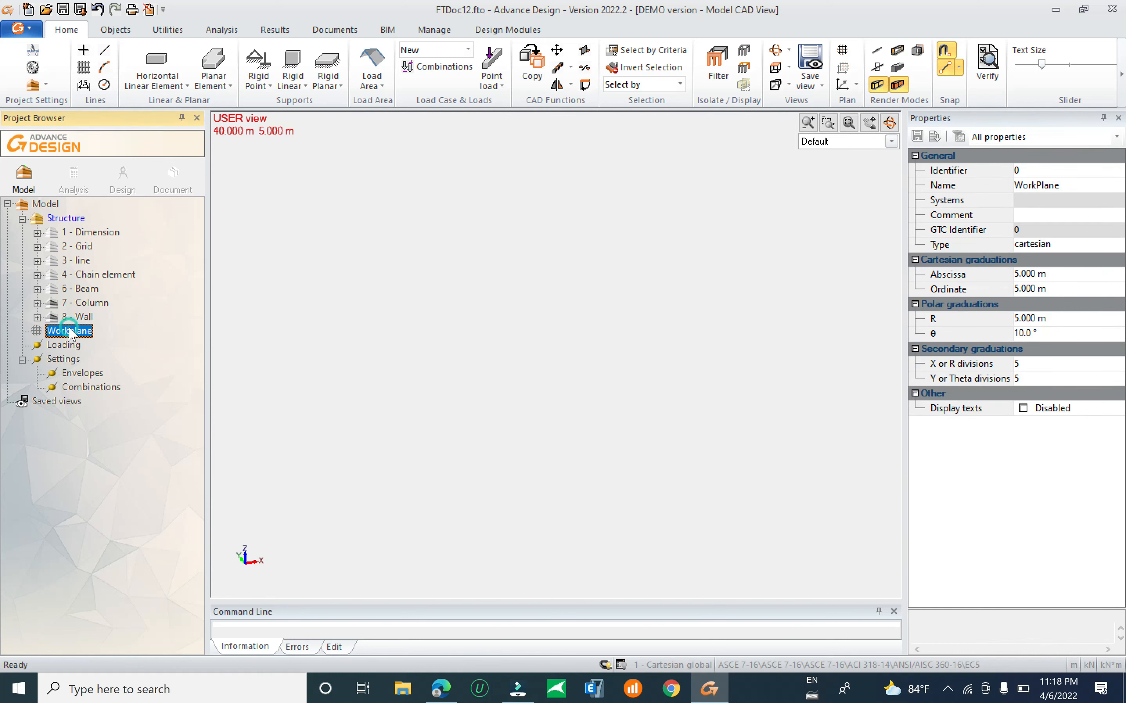
# Redisplay every system from 1 - Dimension to 8 - Wall.
pyautogui.click(77, 317)
pyautogui.keyDown('shift'); pyautogui.click(94, 233); pyautogui.keyUp('shift')
pyautogui.keyDown('shift'); pyautogui.moveTo(533, 379); pyautogui.dragTo(579, 381, button='middle'); pyautogui.keyUp('shift')
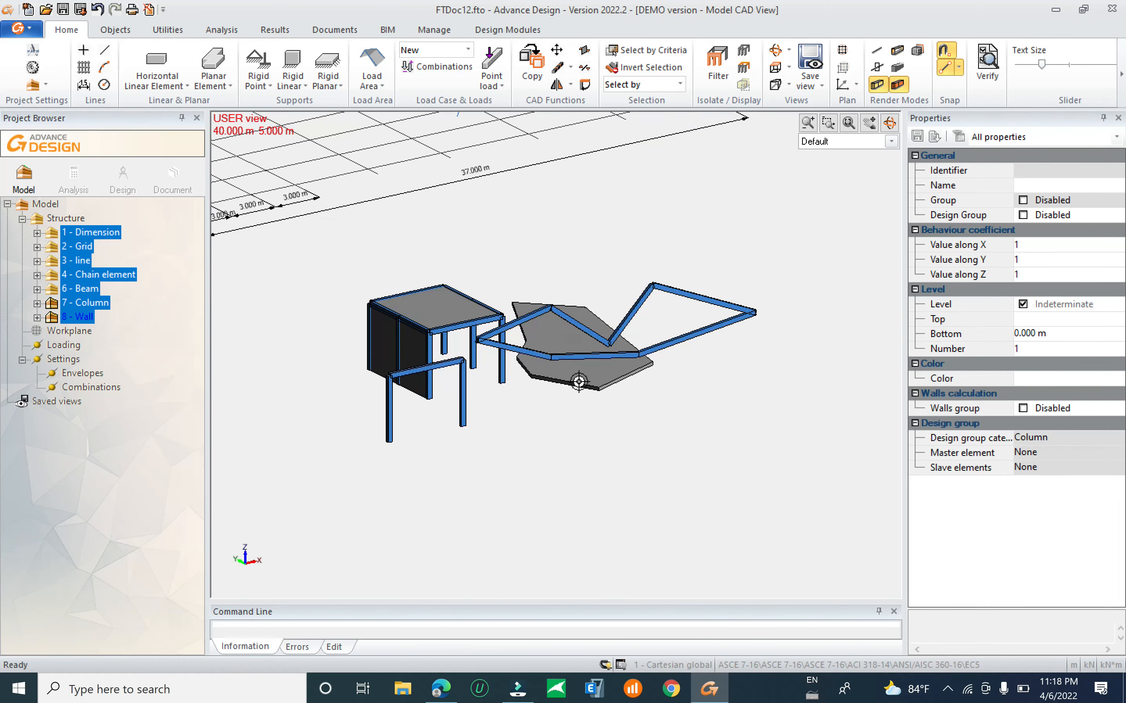
pyautogui.scroll(-3, 470, 452)
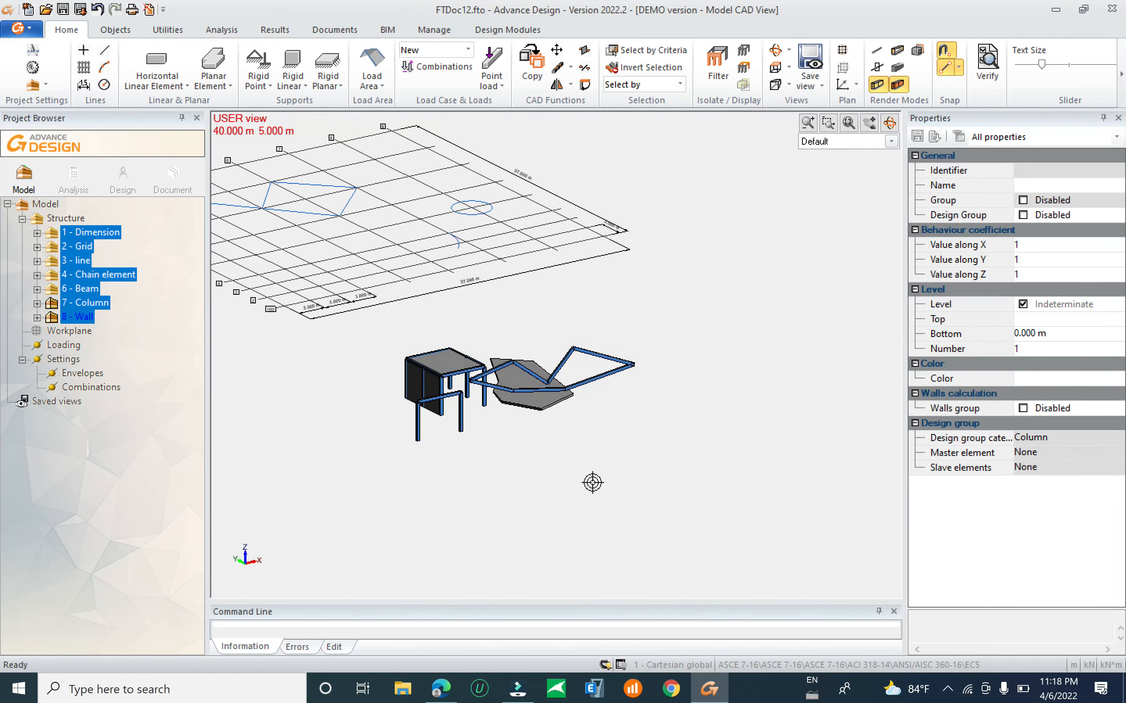
pyautogui.keyDown('shift'); pyautogui.moveTo(553, 423); pyautogui.dragTo(548, 436, button='middle'); pyautogui.keyUp('shift')
# Move all the modelled frames, walls, slabs and the beam chain by vector 20, 43, 0, from the small frame's column base to a grid intersection.
pyautogui.moveTo(315, 394); pyautogui.dragTo(685, 582)
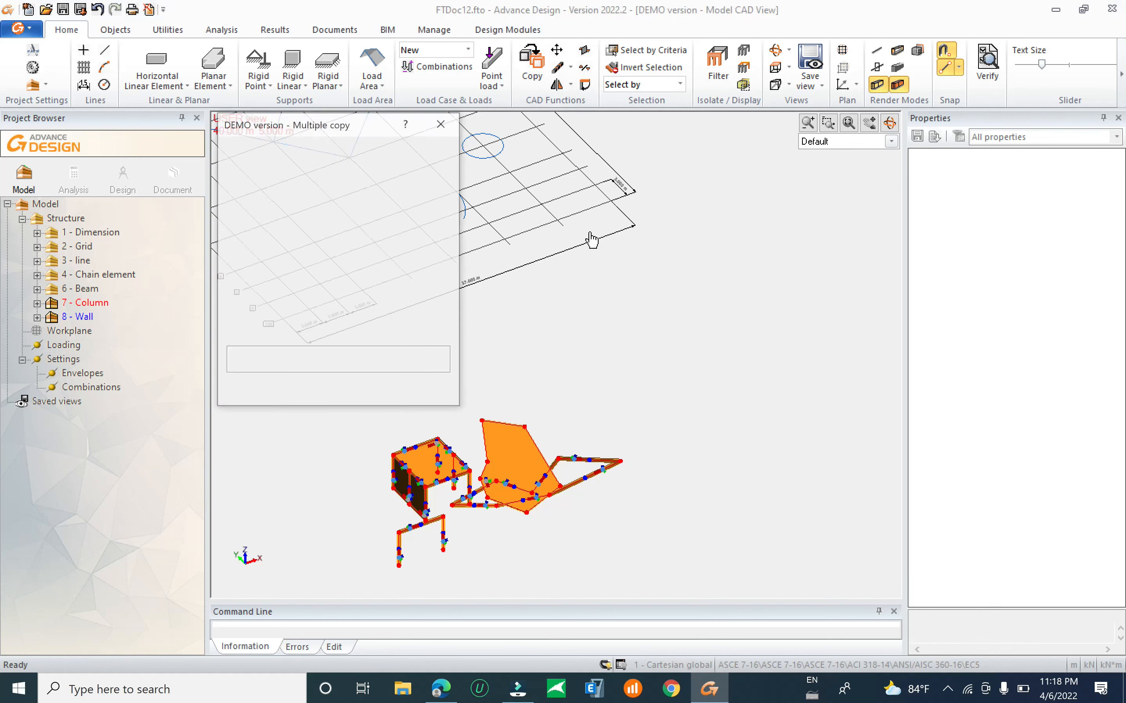
pyautogui.click(443, 125)
pyautogui.click(557, 50)
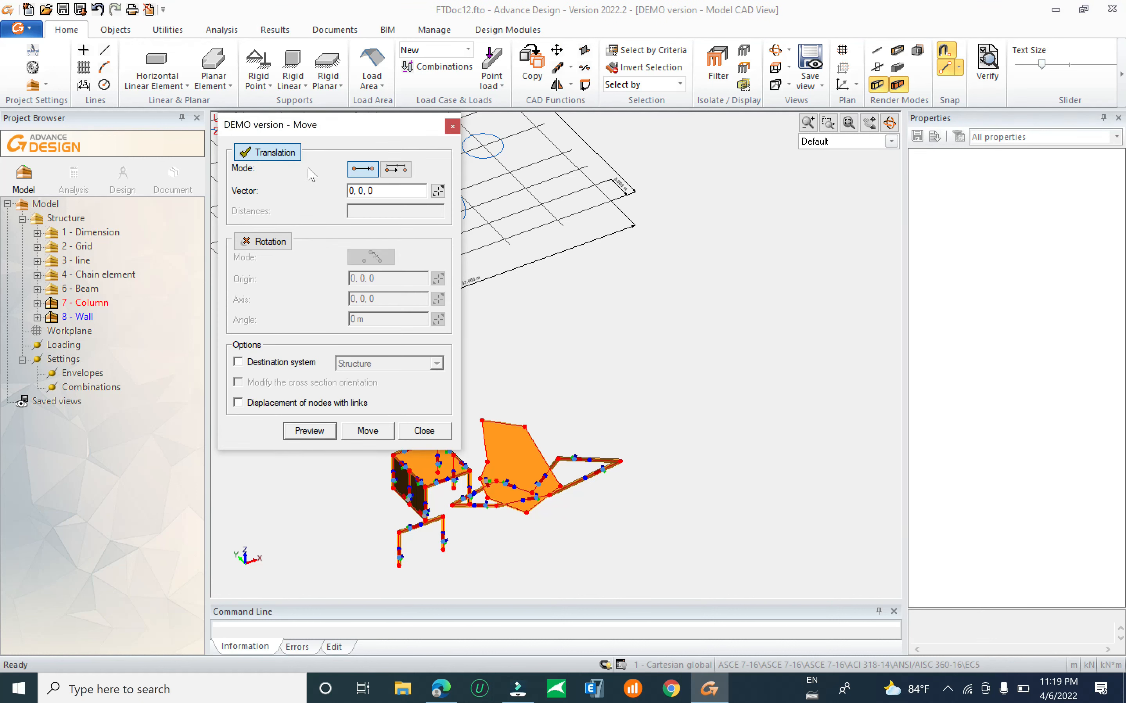
pyautogui.moveTo(353, 130); pyautogui.dragTo(837, 201)
pyautogui.click(923, 266)
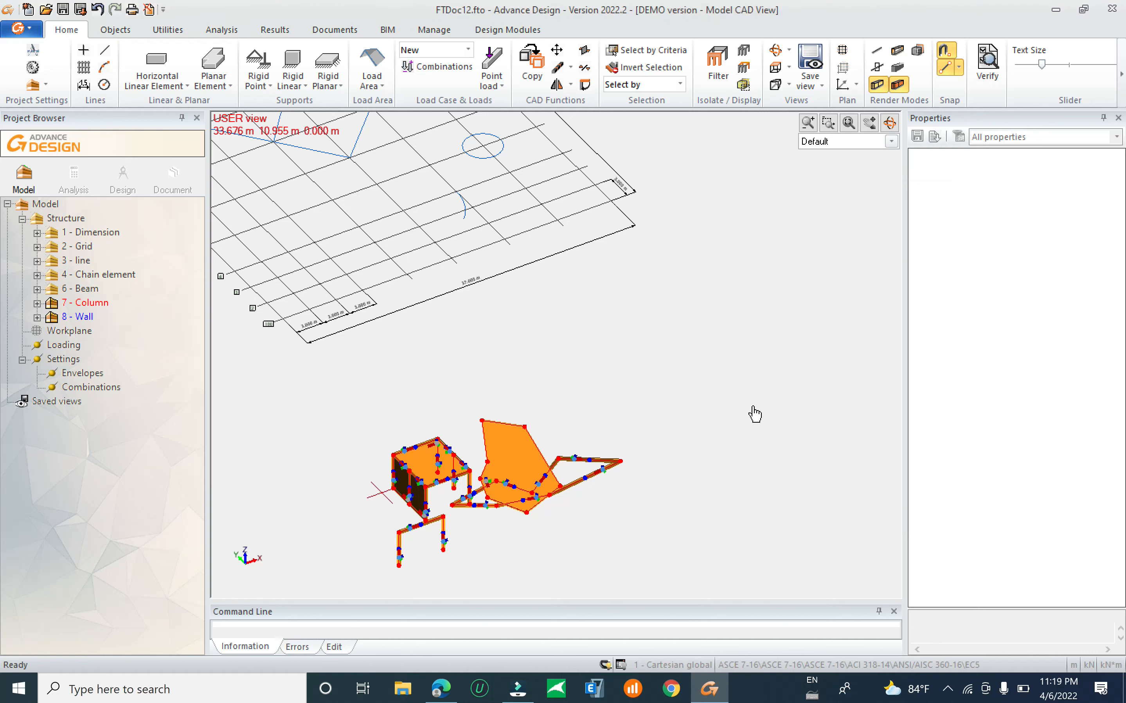
pyautogui.click(398, 556)
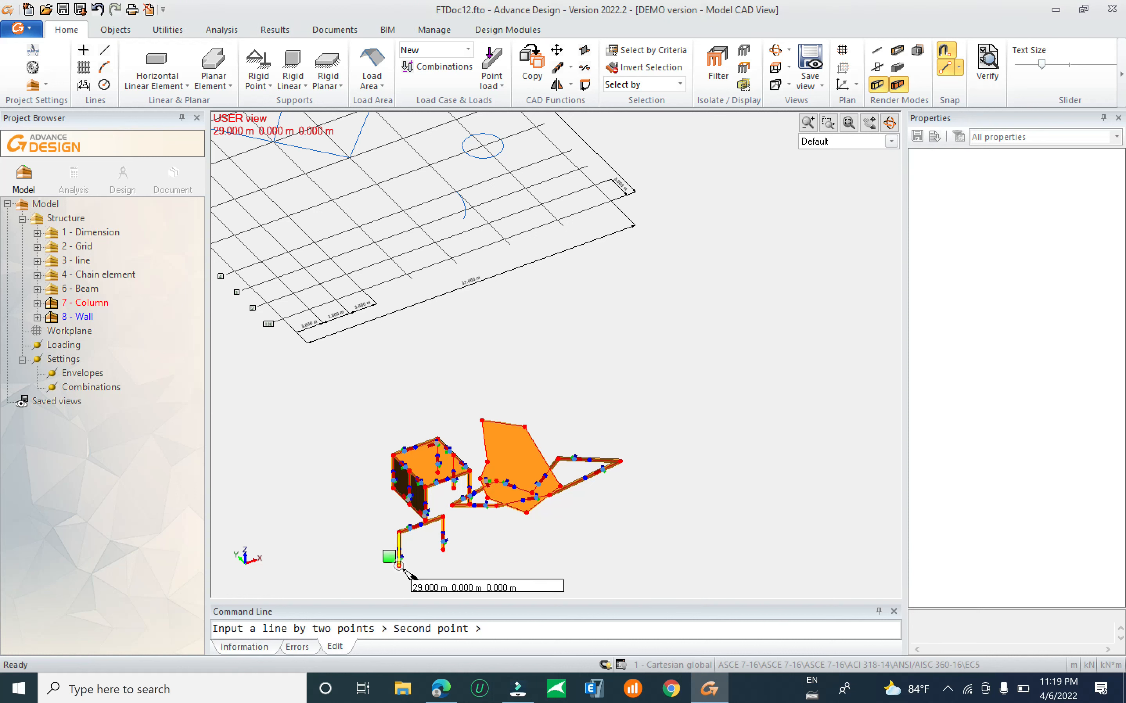
pyautogui.click(336, 261)
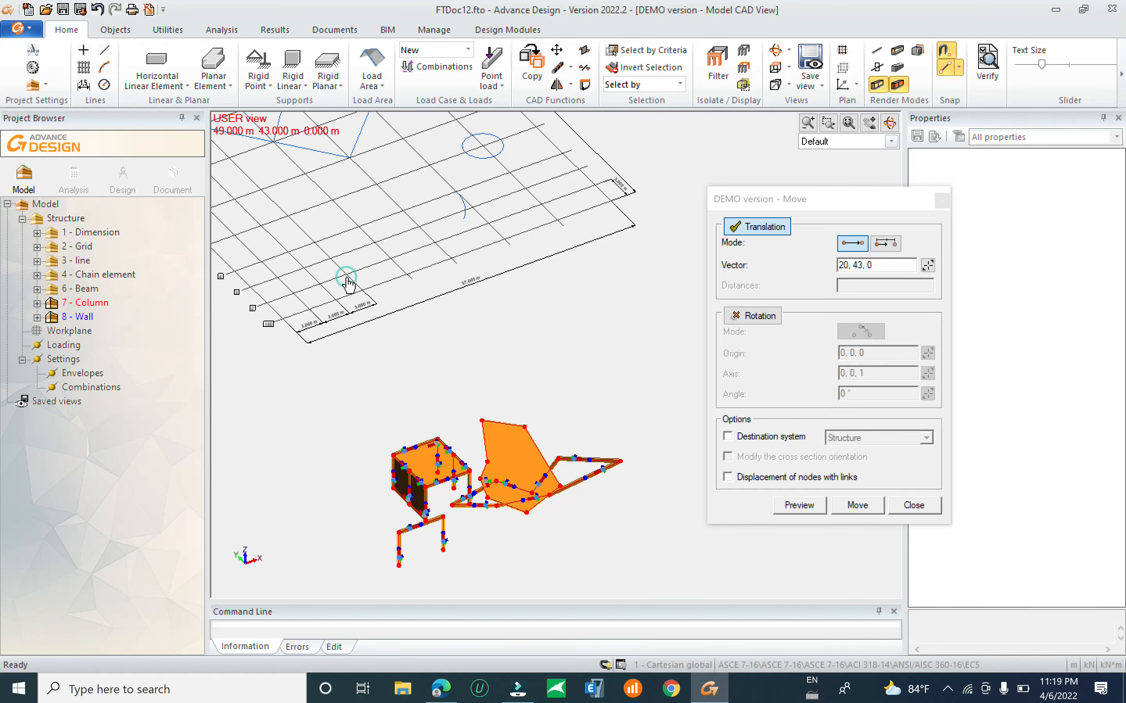
pyautogui.click(857, 506)
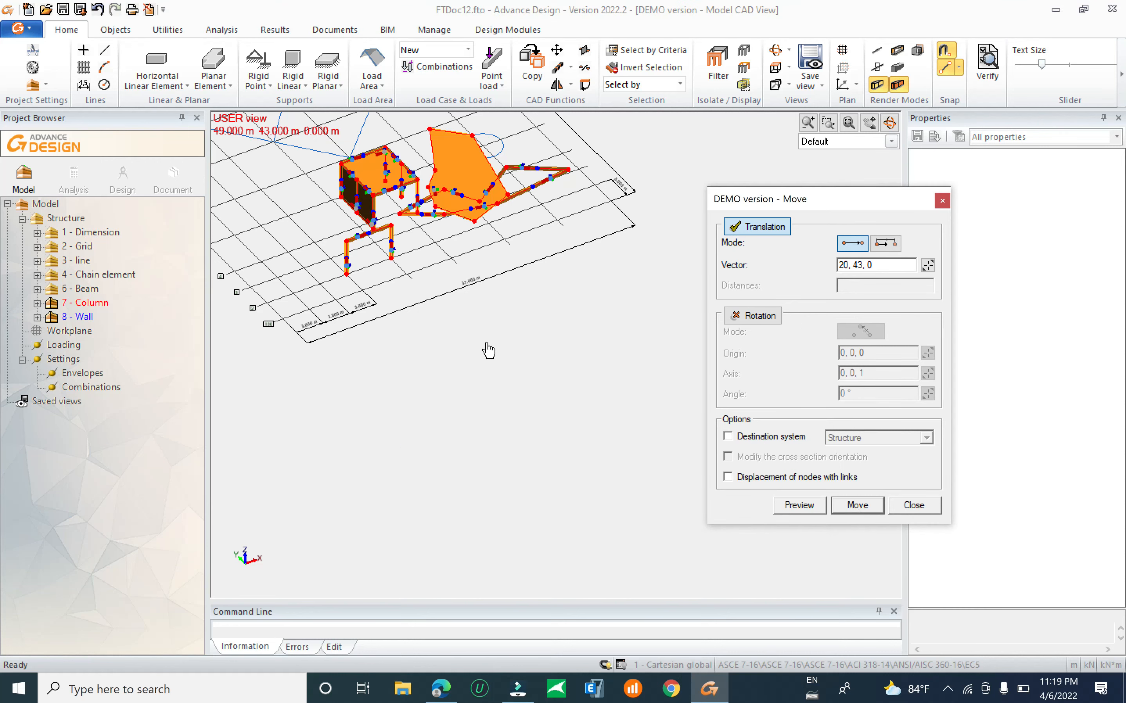
# Delete the floating chain of linear beams belonging to the 4 - Chain element system.
pyautogui.keyDown('shift'); pyautogui.moveTo(603, 321); pyautogui.dragTo(637, 349, button='middle'); pyautogui.keyUp('shift')
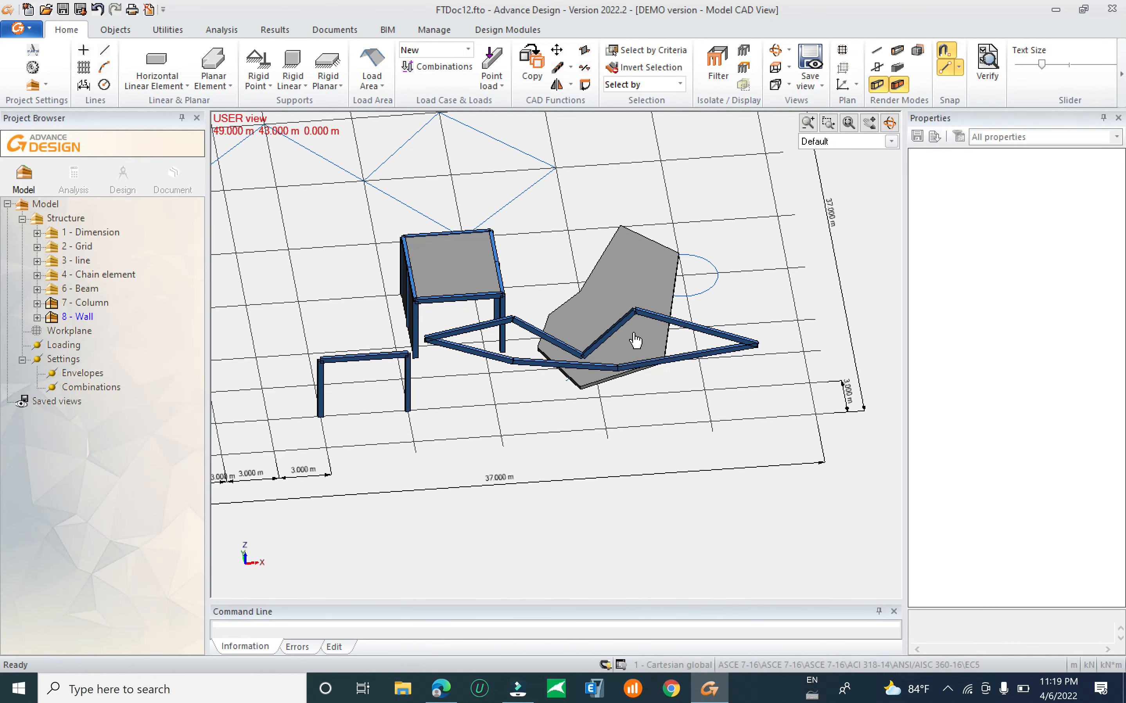
pyautogui.moveTo(573, 253); pyautogui.dragTo(719, 331, button='middle')
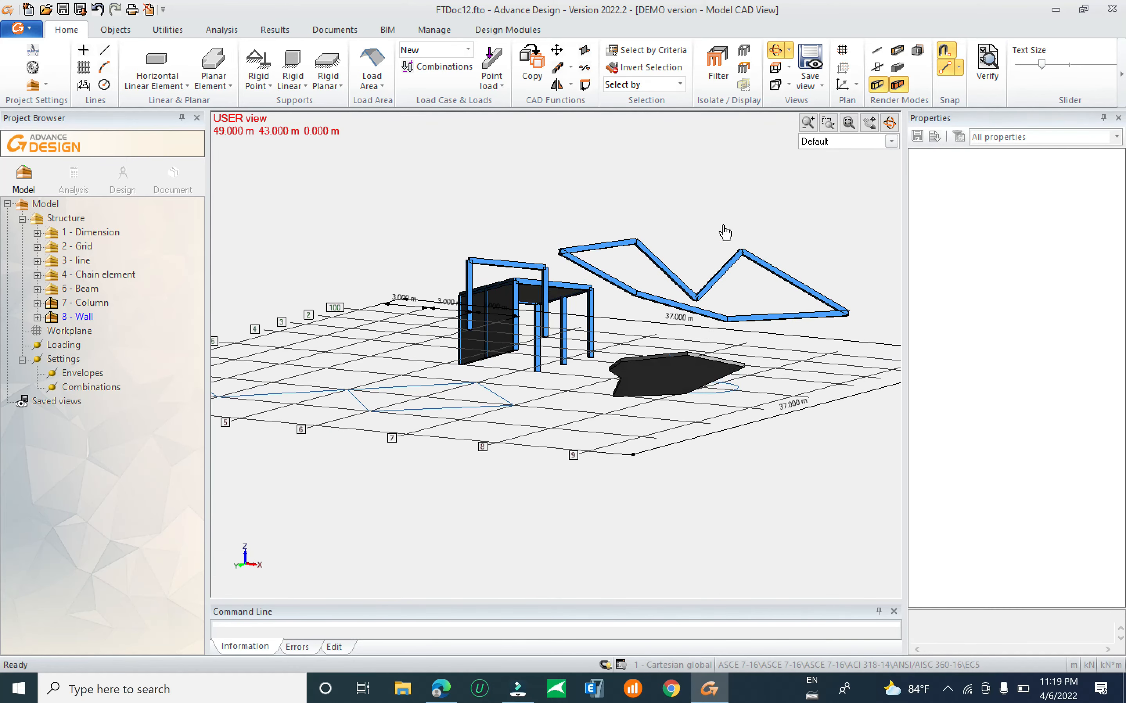
pyautogui.moveTo(547, 185); pyautogui.dragTo(864, 322)
pyautogui.scroll(2, 597, 302)
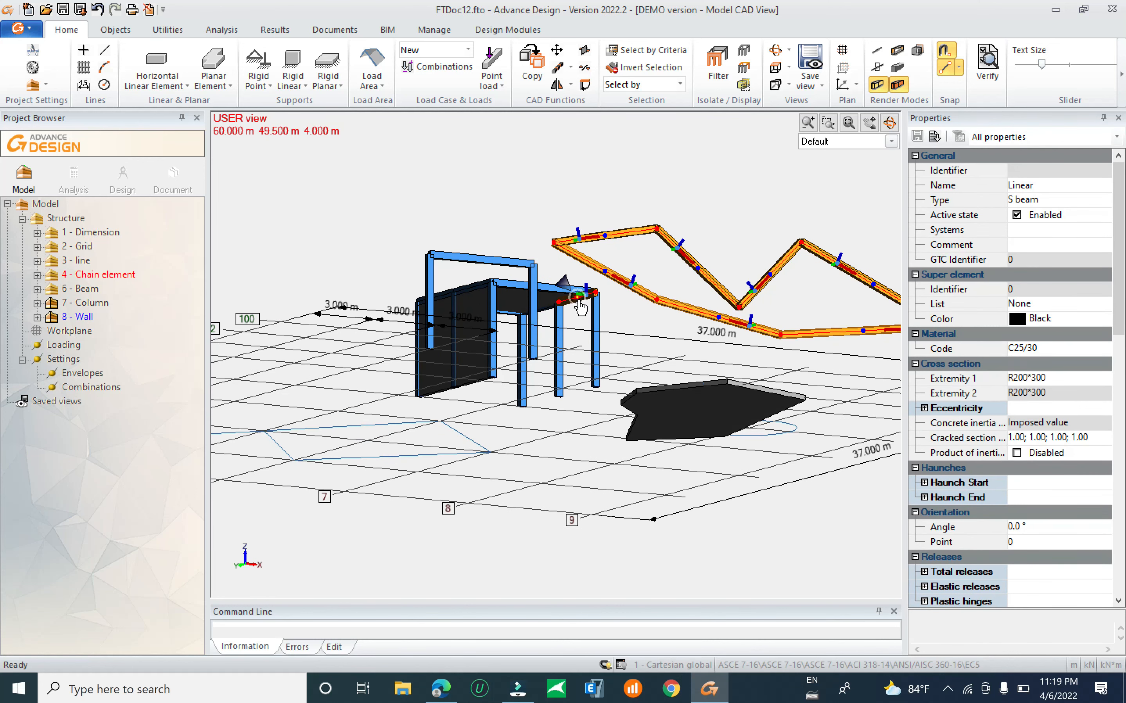
pyautogui.scroll(-3, 580, 307)
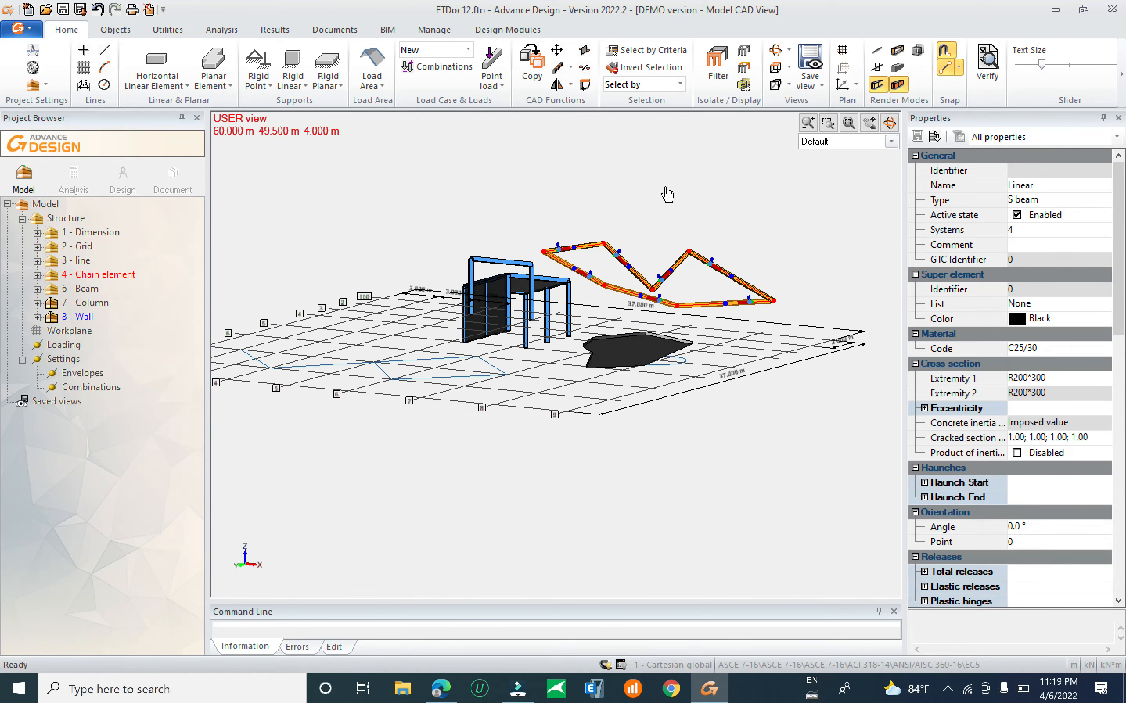
pyautogui.press('Delete')
pyautogui.moveTo(590, 196); pyautogui.dragTo(646, 347, button='middle')
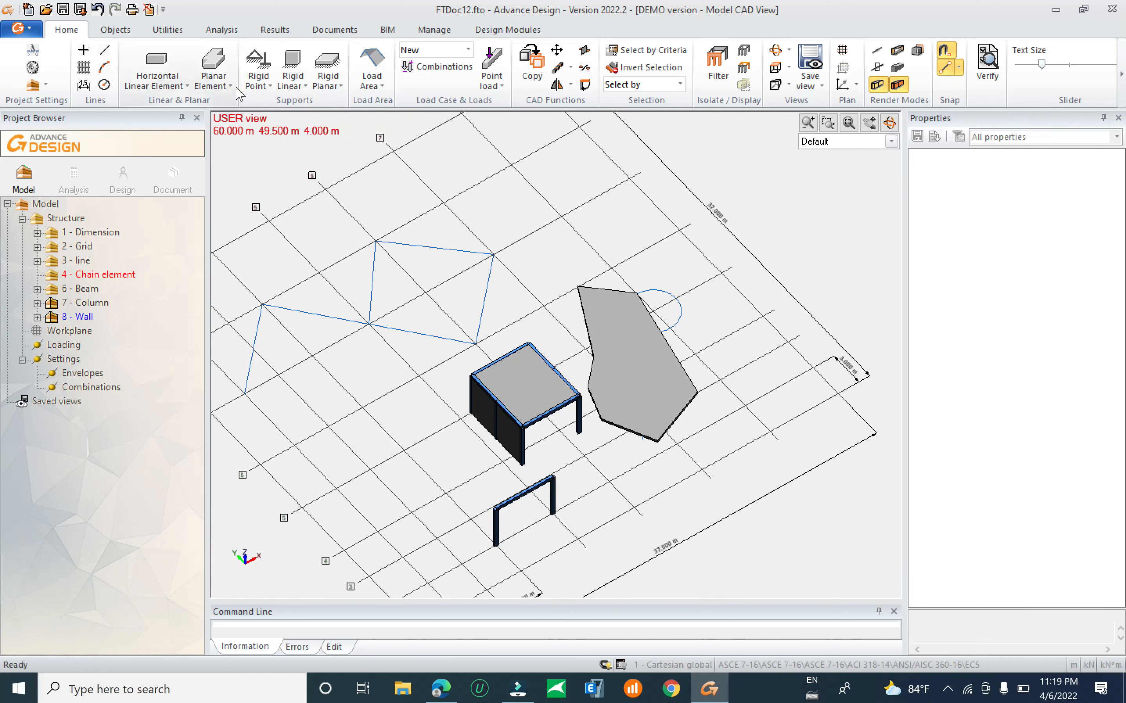
pyautogui.click(219, 96)
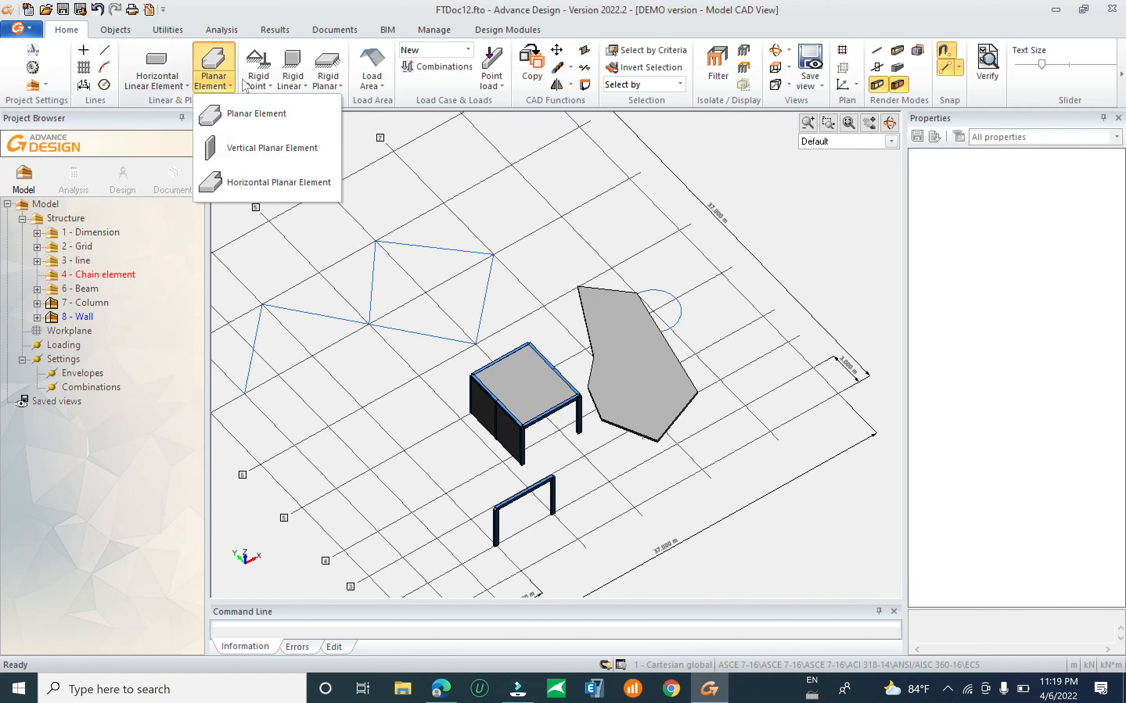
pyautogui.click(268, 85)
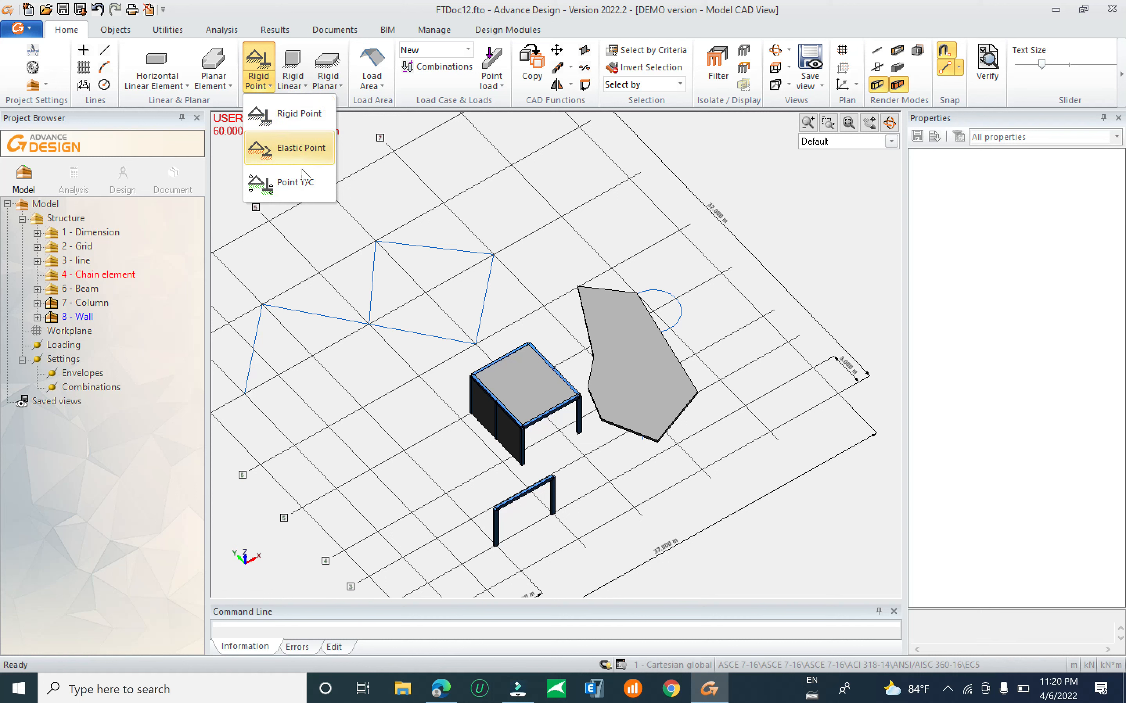
pyautogui.click(385, 224)
pyautogui.keyDown('shift'); pyautogui.moveTo(584, 409); pyautogui.dragTo(471, 416, button='middle'); pyautogui.keyUp('shift')
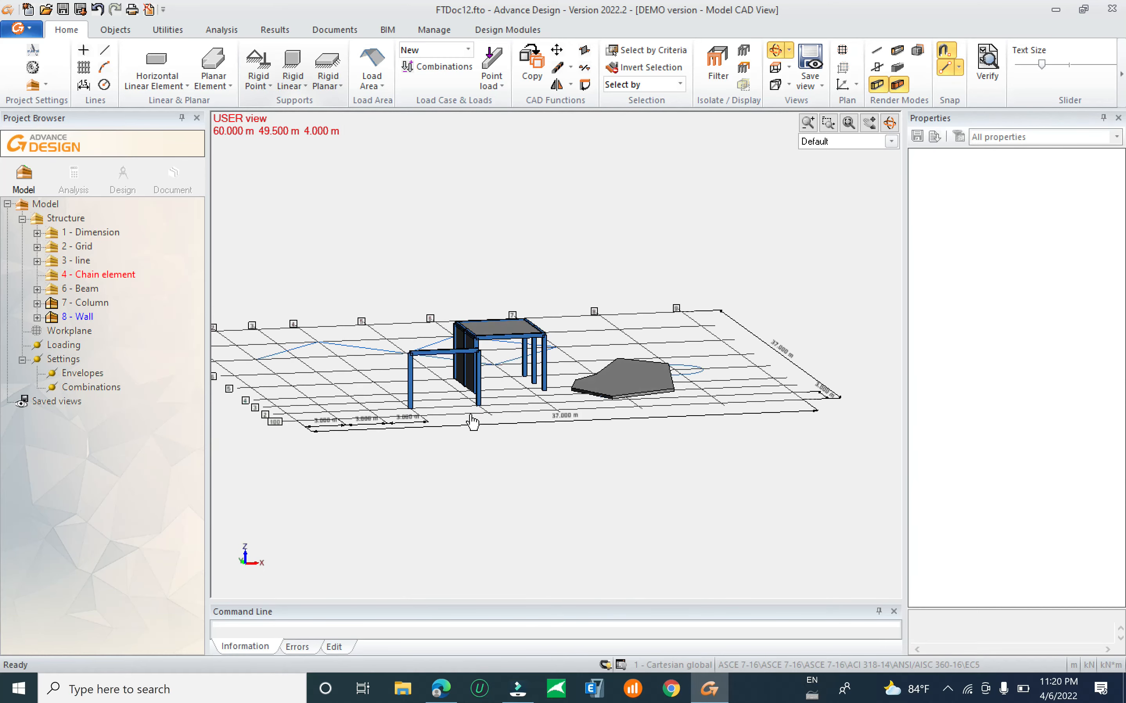
# Select the small frame's two columns and start creating rigid supports on the selection.
pyautogui.scroll(3, 432, 382)
pyautogui.keyDown('shift'); pyautogui.moveTo(462, 490); pyautogui.dragTo(465, 452, button='middle'); pyautogui.keyUp('shift')
pyautogui.scroll(4, 372, 528)
pyautogui.moveTo(506, 368); pyautogui.dragTo(263, 394)
pyautogui.keyDown('shift'); pyautogui.moveTo(412, 412); pyautogui.dragTo(391, 432, button='middle'); pyautogui.keyUp('shift')
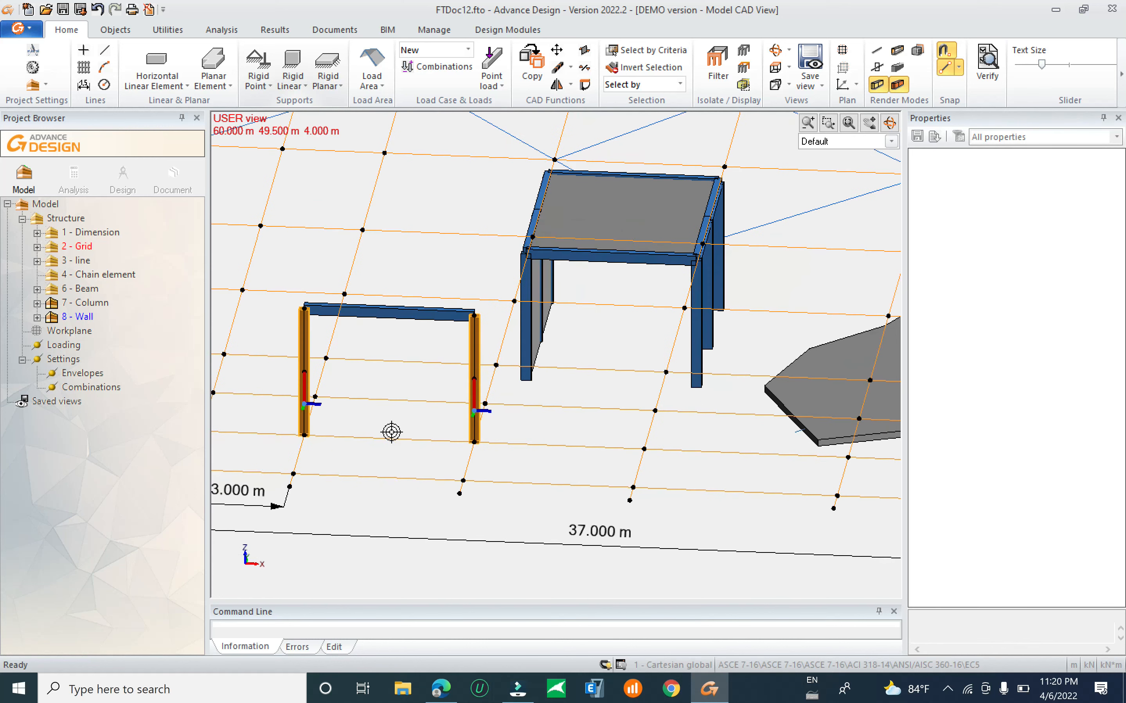
pyautogui.click(393, 436)
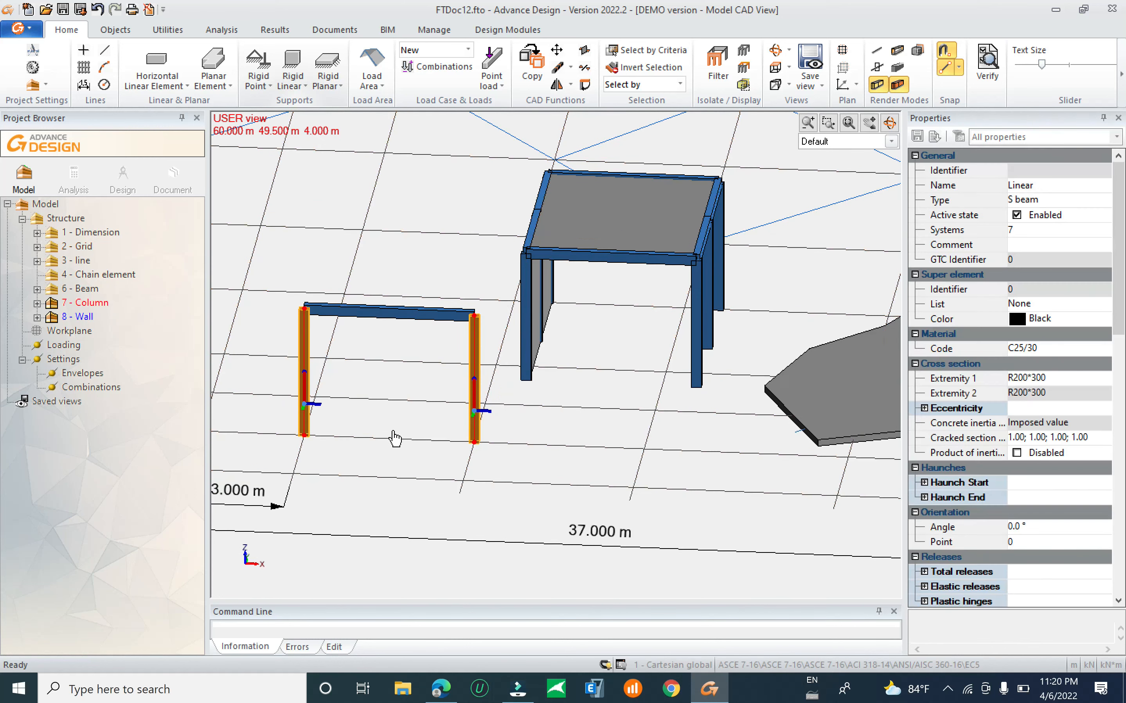
pyautogui.rightClick(475, 393)
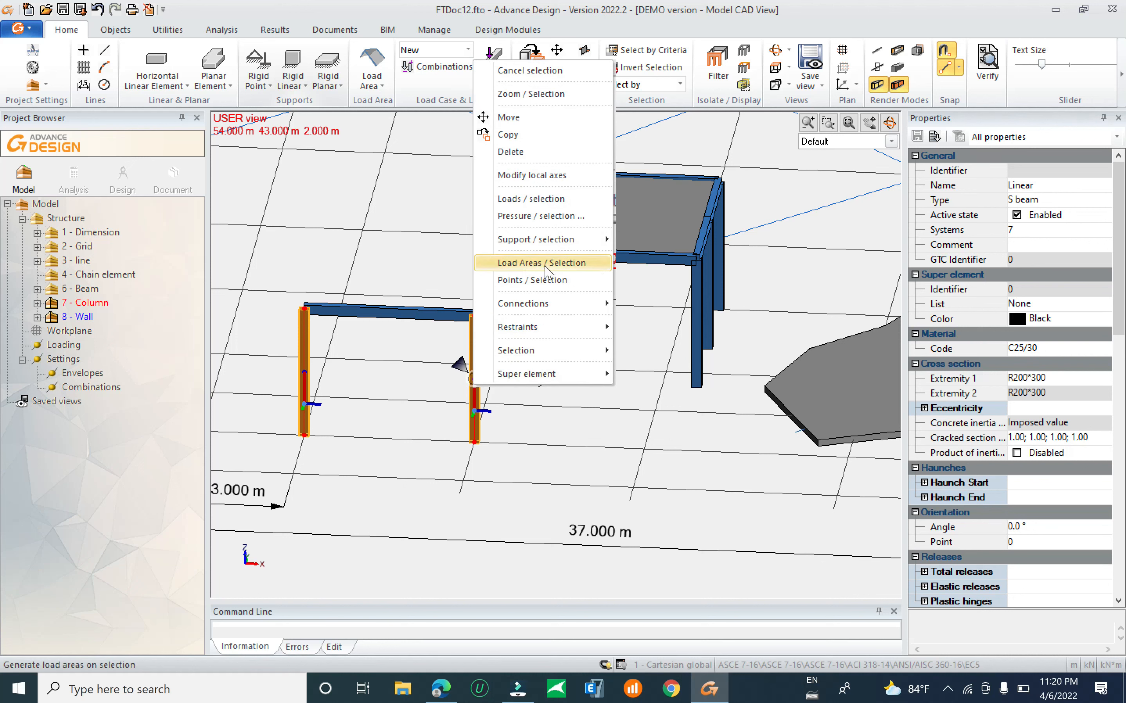
pyautogui.moveTo(571, 242)
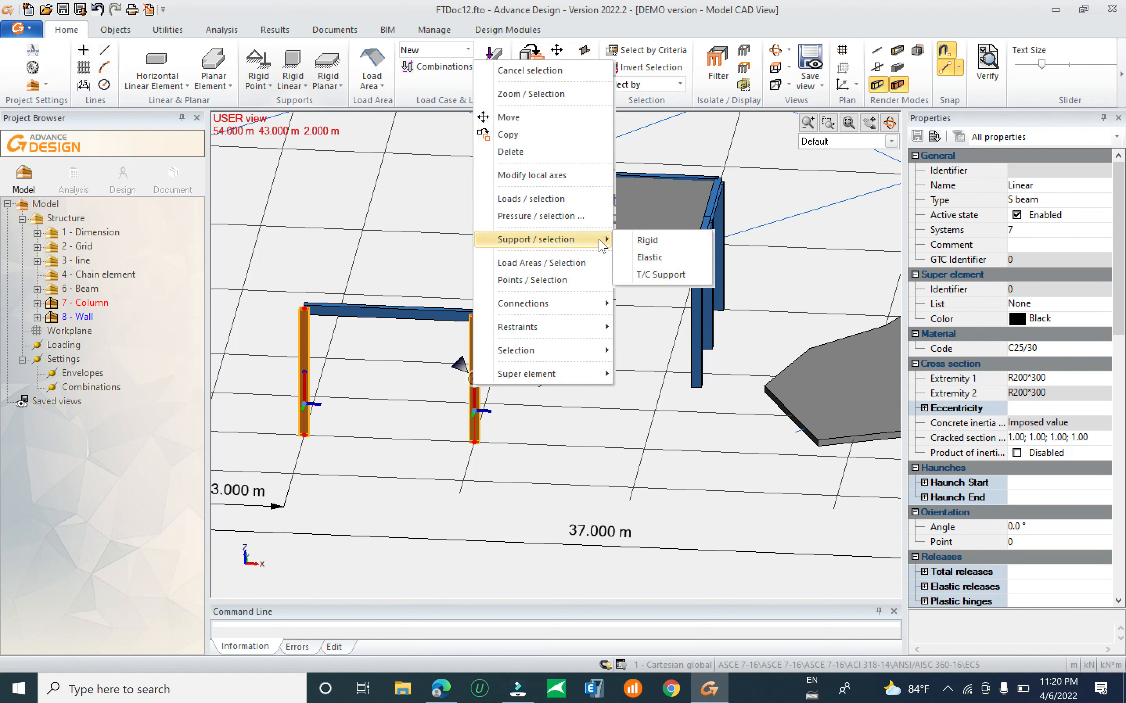
pyautogui.click(653, 240)
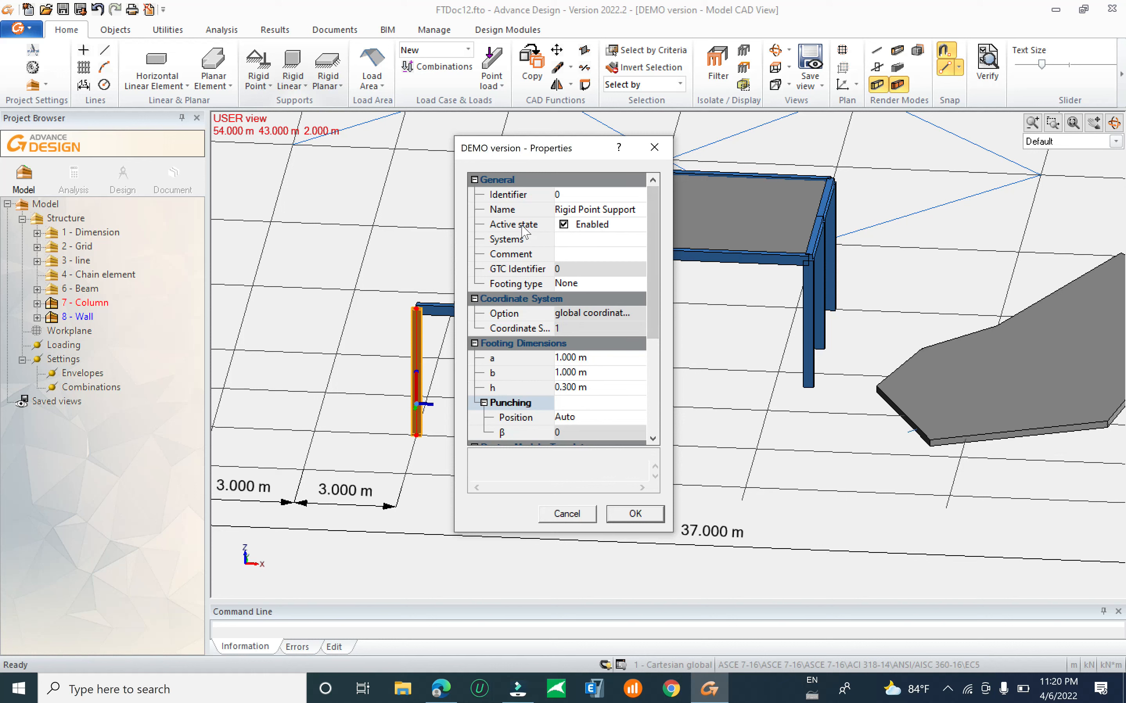
# Try the support's restraint type as pin, and as other with the RY and RZ rotations enabled.
pyautogui.moveTo(649, 248); pyautogui.dragTo(656, 337)
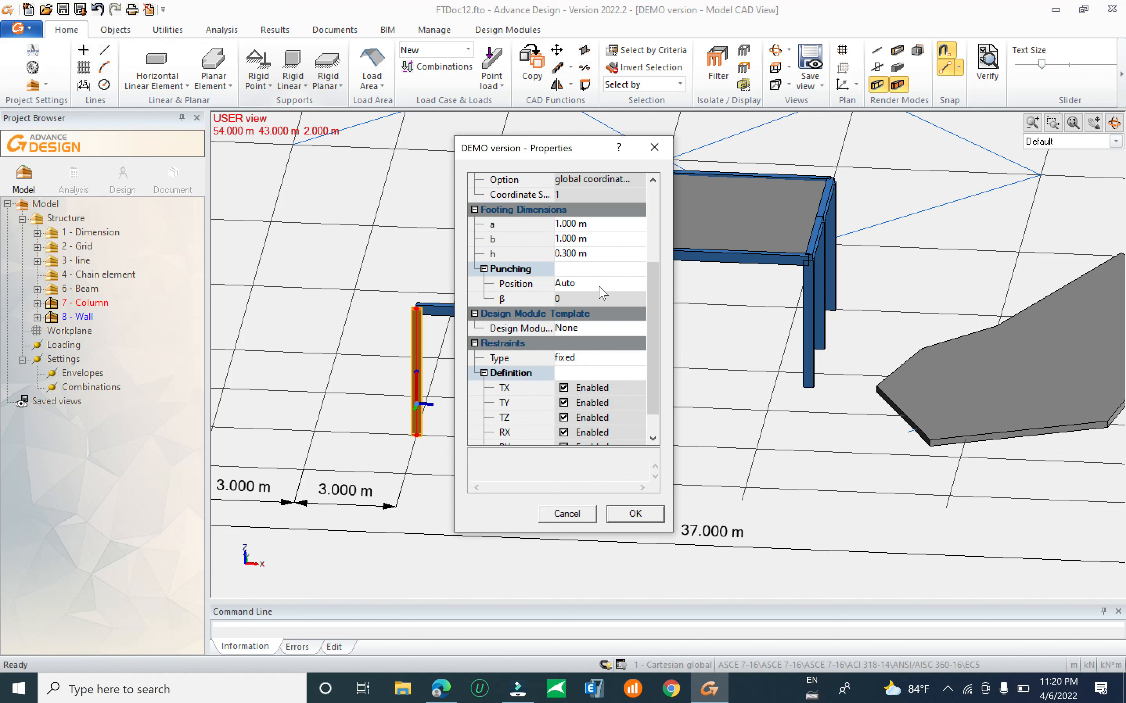
pyautogui.scroll(-1, 639, 310)
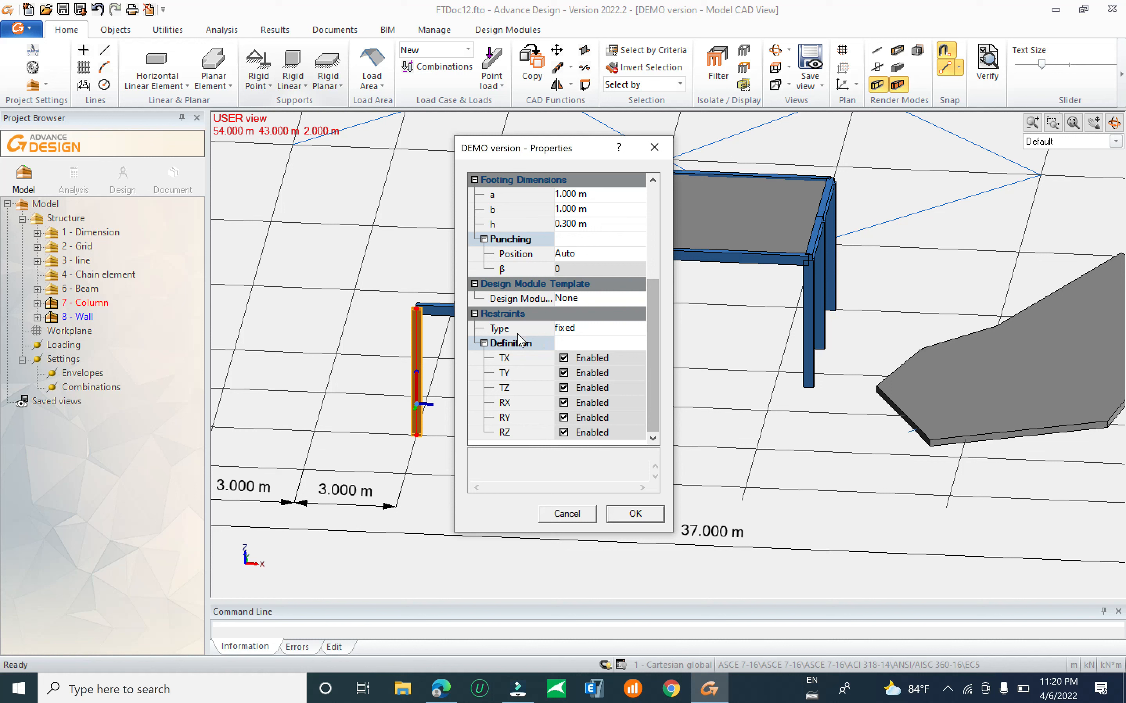
pyautogui.click(591, 332)
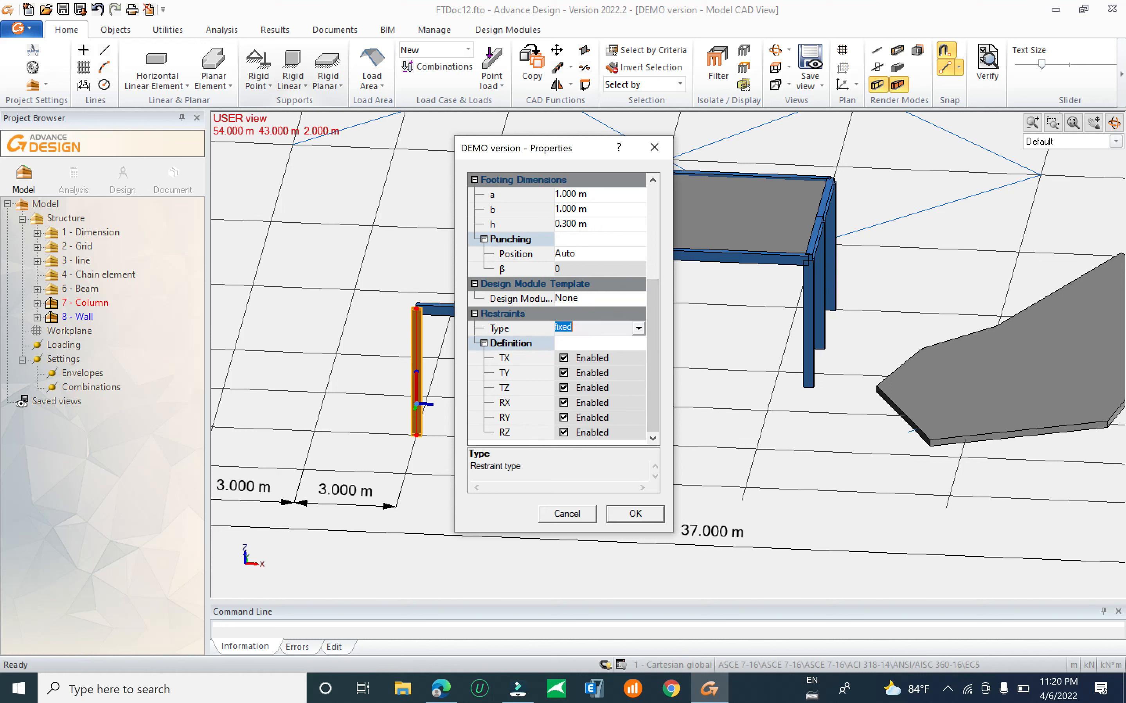
pyautogui.click(638, 330)
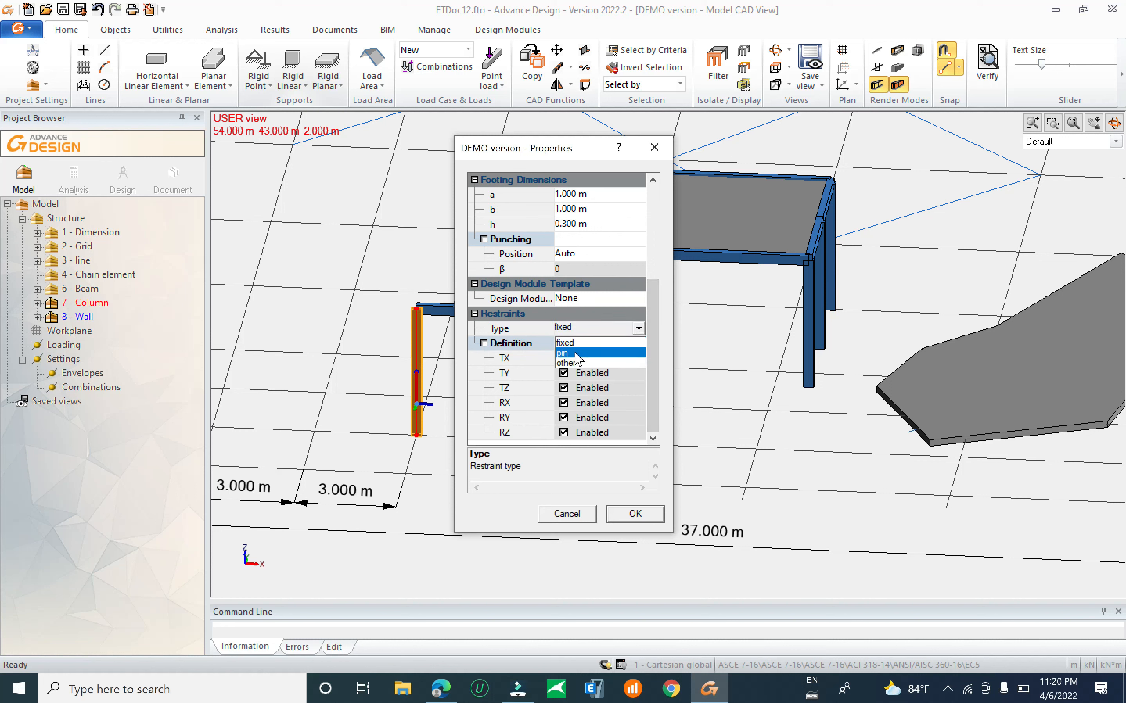
pyautogui.click(577, 353)
pyautogui.click(639, 331)
pyautogui.click(590, 367)
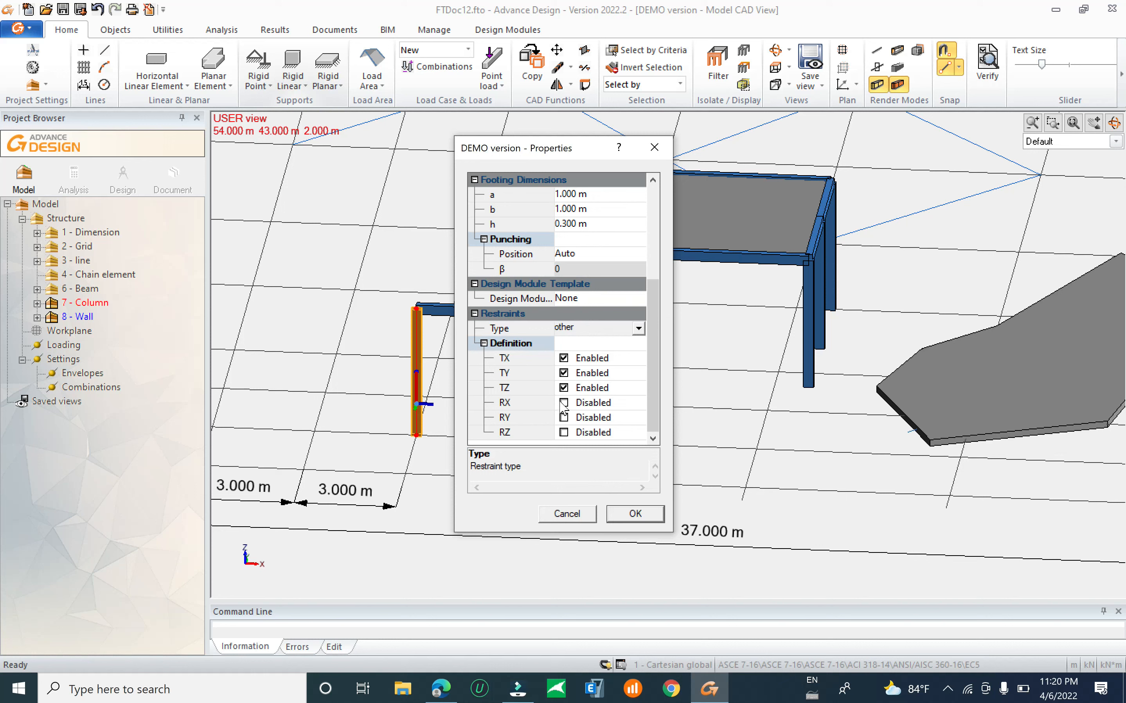
pyautogui.click(563, 418)
pyautogui.click(563, 432)
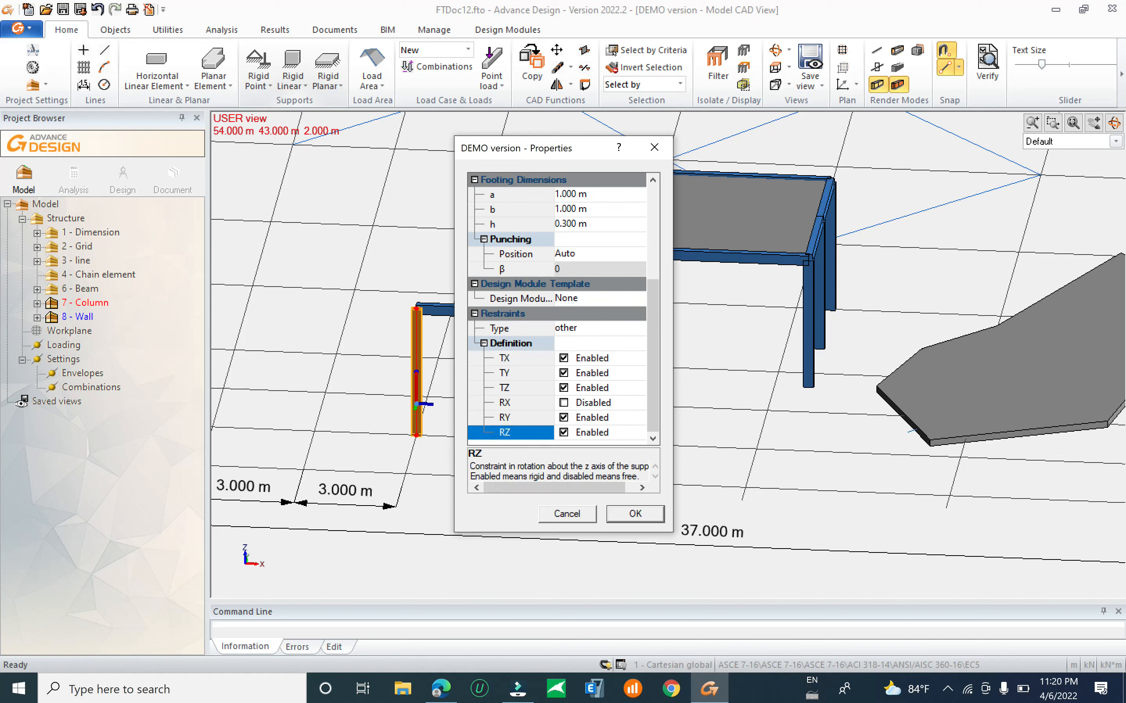
# Set the restraint type to pin and create the rigid point supports at the small frame's column bases.
pyautogui.click(627, 332)
pyautogui.click(639, 328)
pyautogui.click(564, 353)
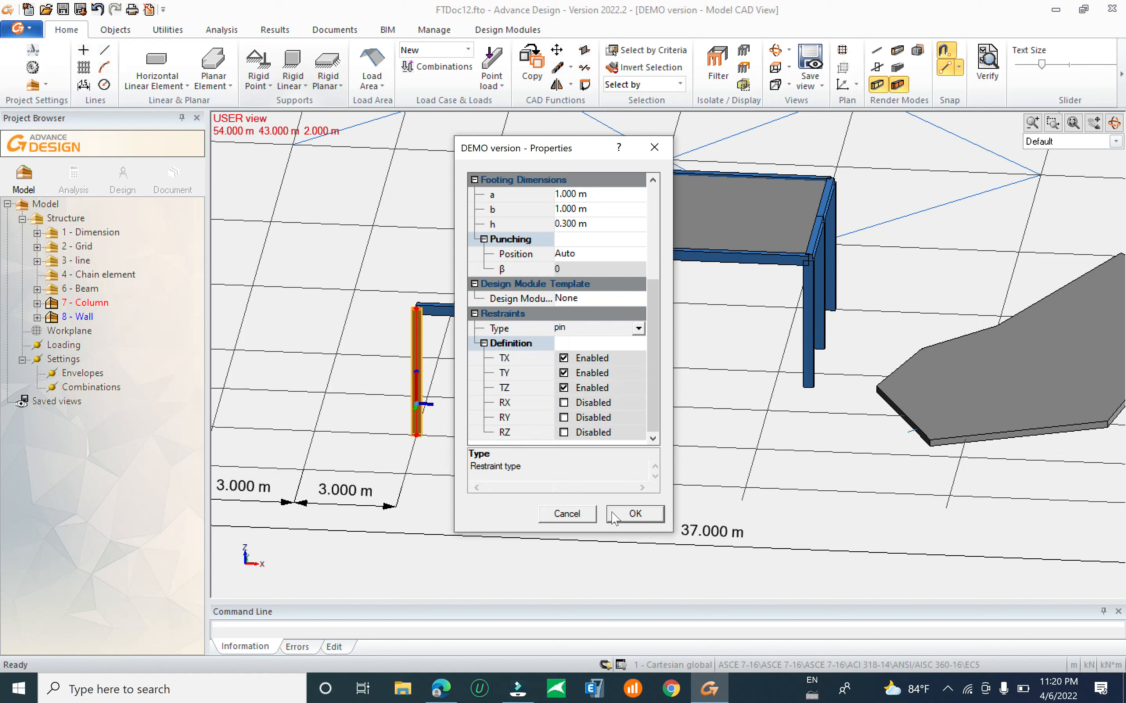
pyautogui.click(635, 514)
pyautogui.click(481, 464)
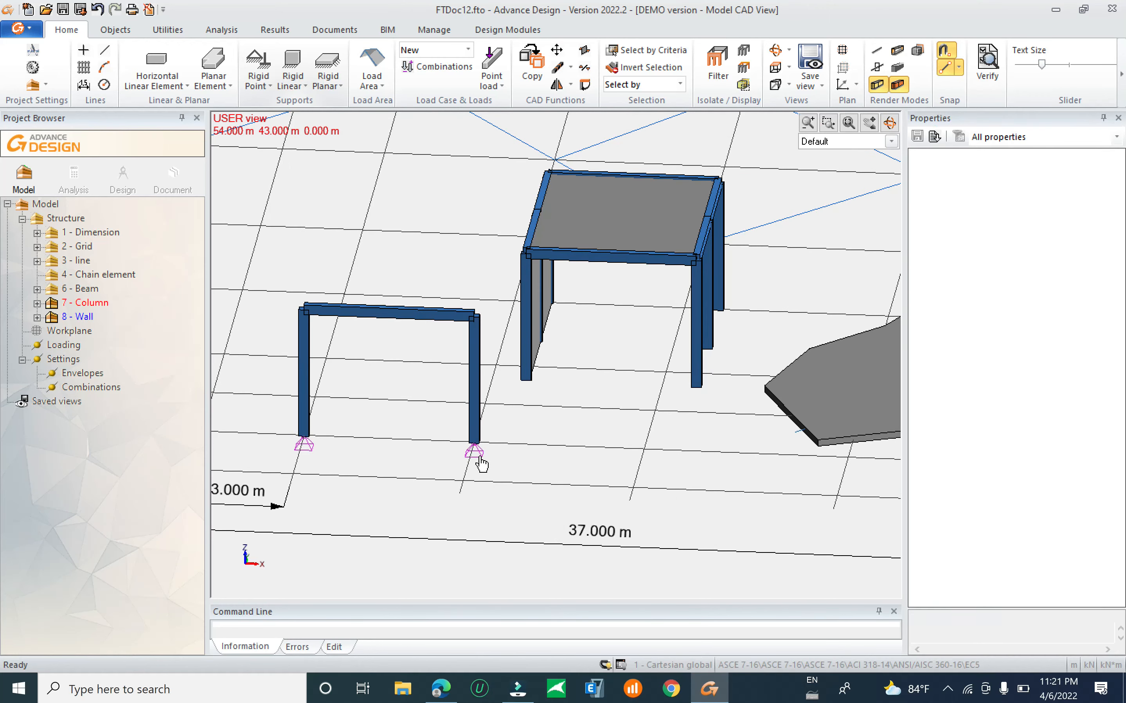
# Start a rigid point support with its restraint type set to fixed.
pyautogui.keyDown('shift'); pyautogui.moveTo(474, 453); pyautogui.dragTo(412, 562, button='middle'); pyautogui.keyUp('shift')
pyautogui.scroll(1, 533, 477)
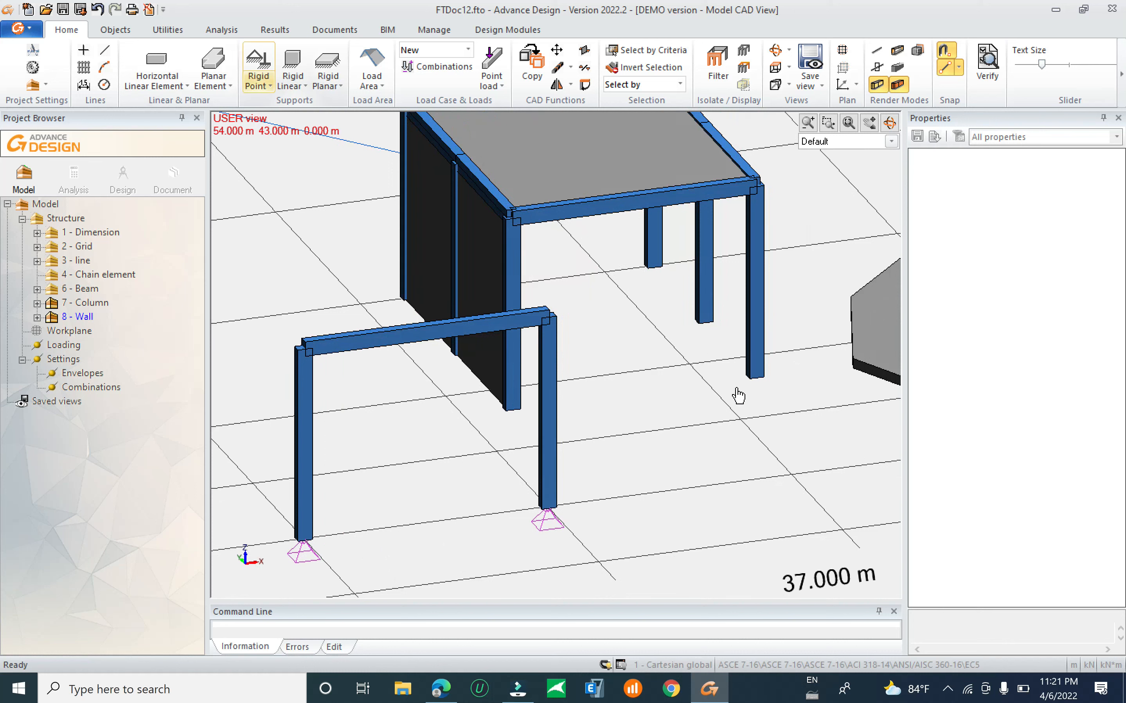
pyautogui.click(259, 82)
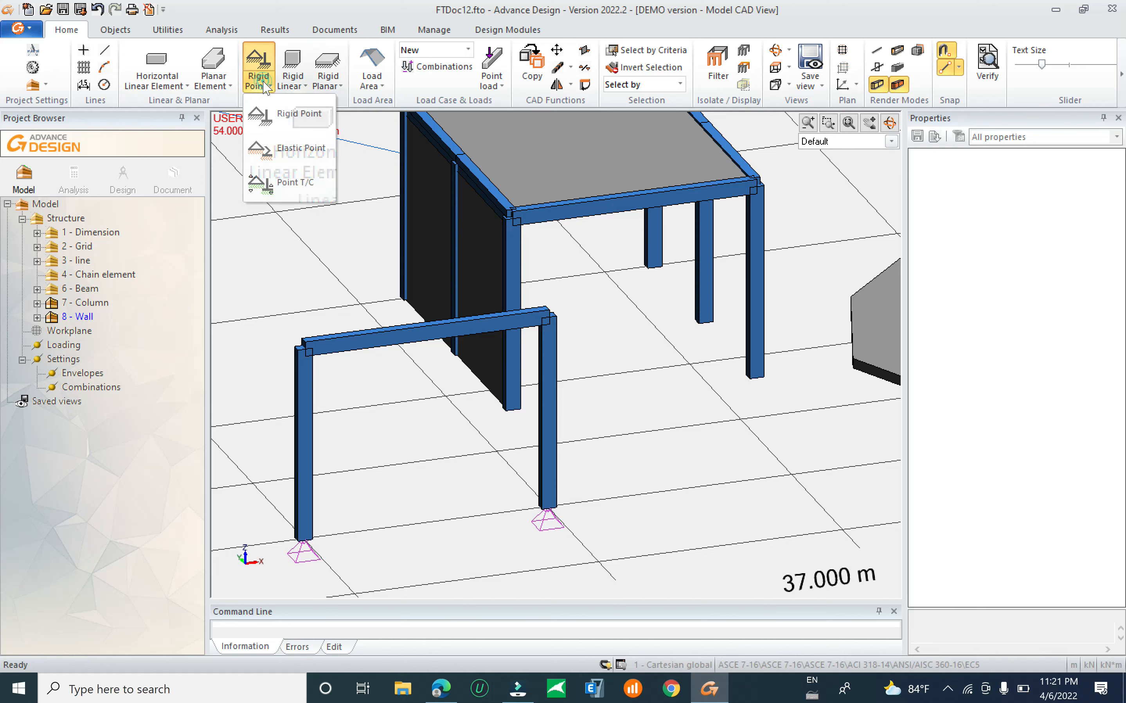
pyautogui.click(284, 116)
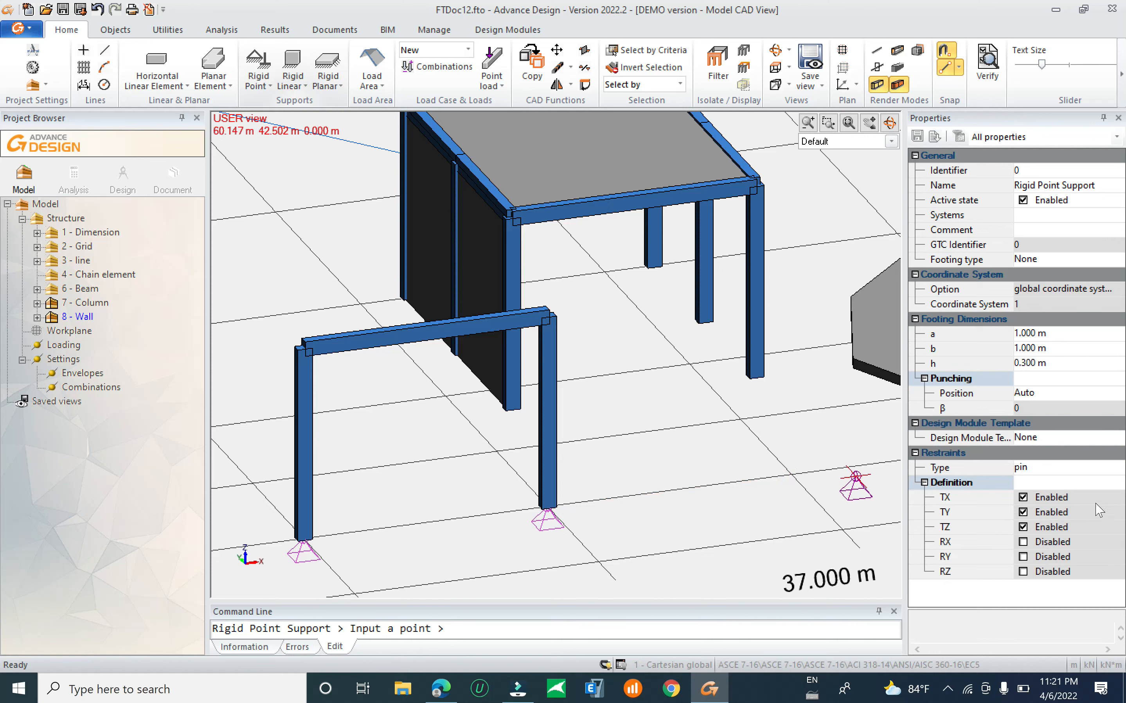
pyautogui.click(1119, 468)
pyautogui.click(1119, 467)
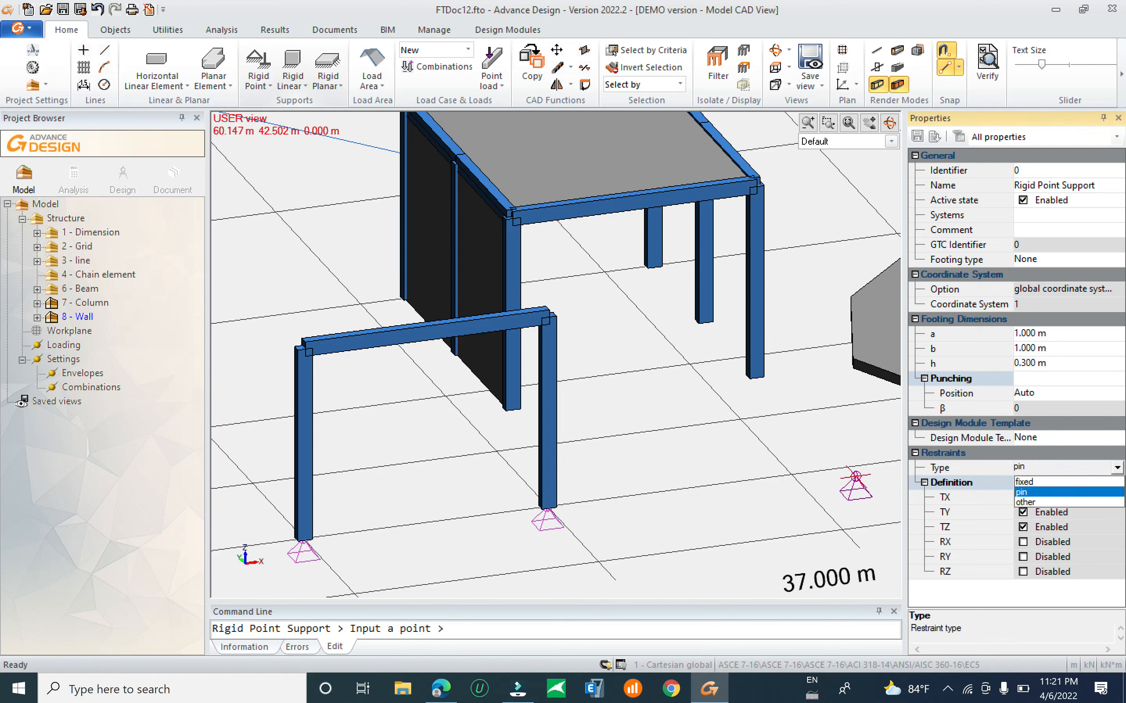
pyautogui.click(1042, 482)
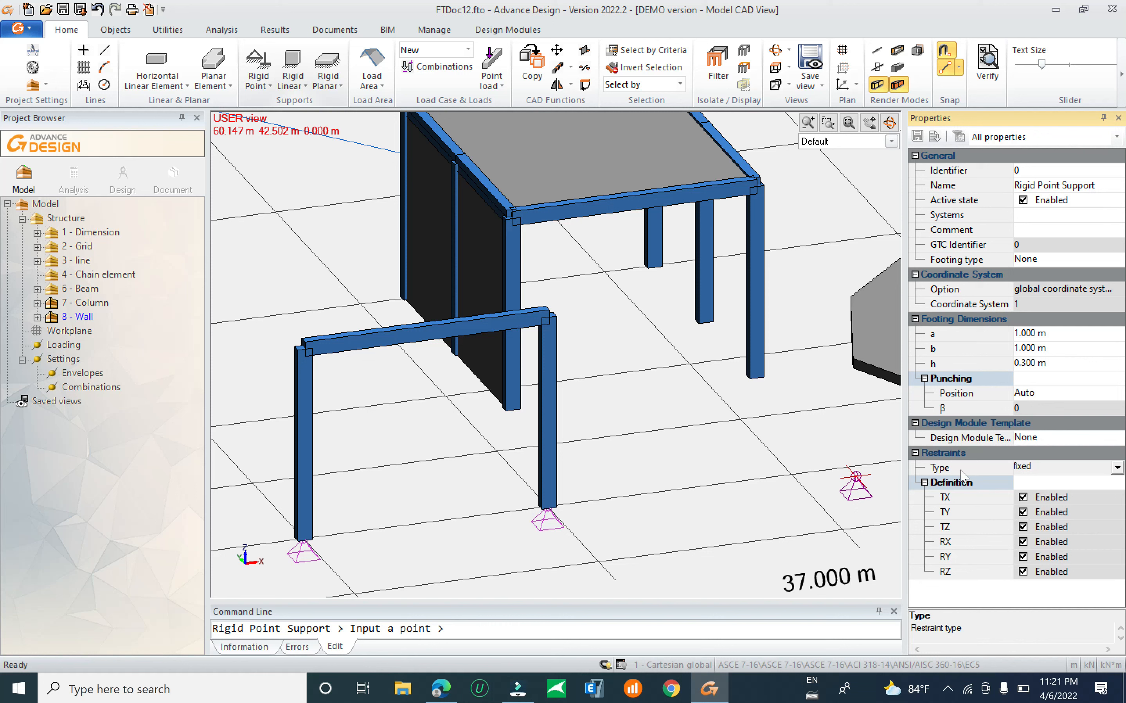
# Switch the point support's restraint type to pin and return it to fixed.
pyautogui.click(1116, 467)
pyautogui.click(1046, 499)
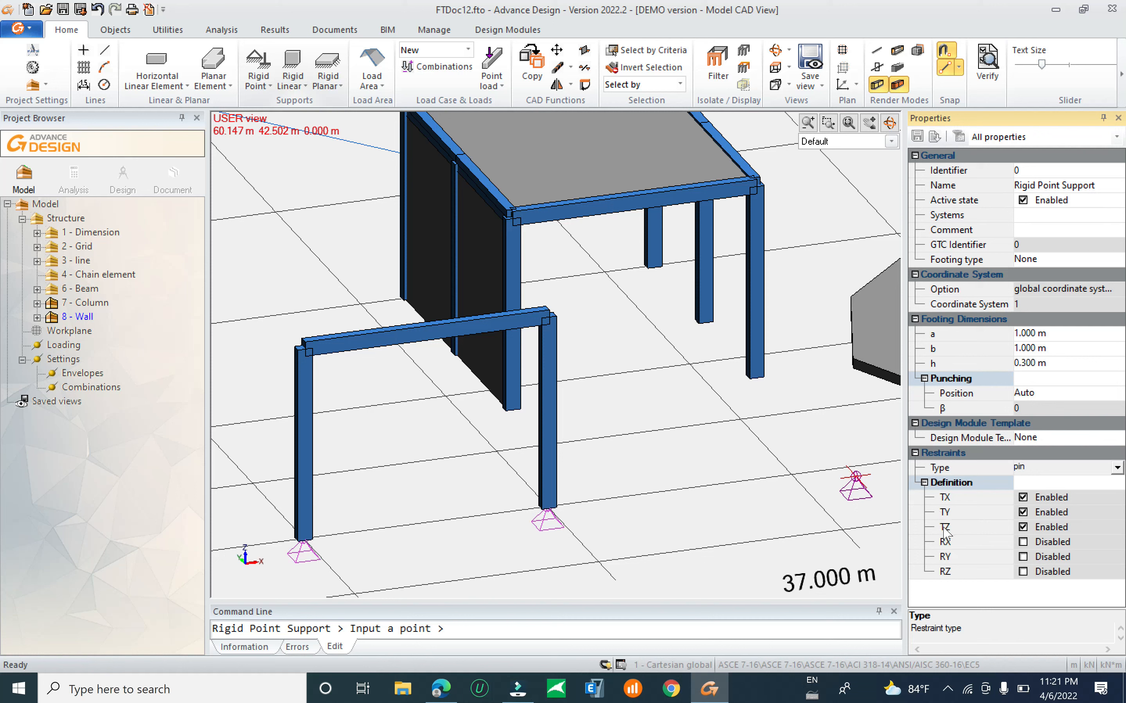
pyautogui.click(1117, 468)
pyautogui.click(1056, 484)
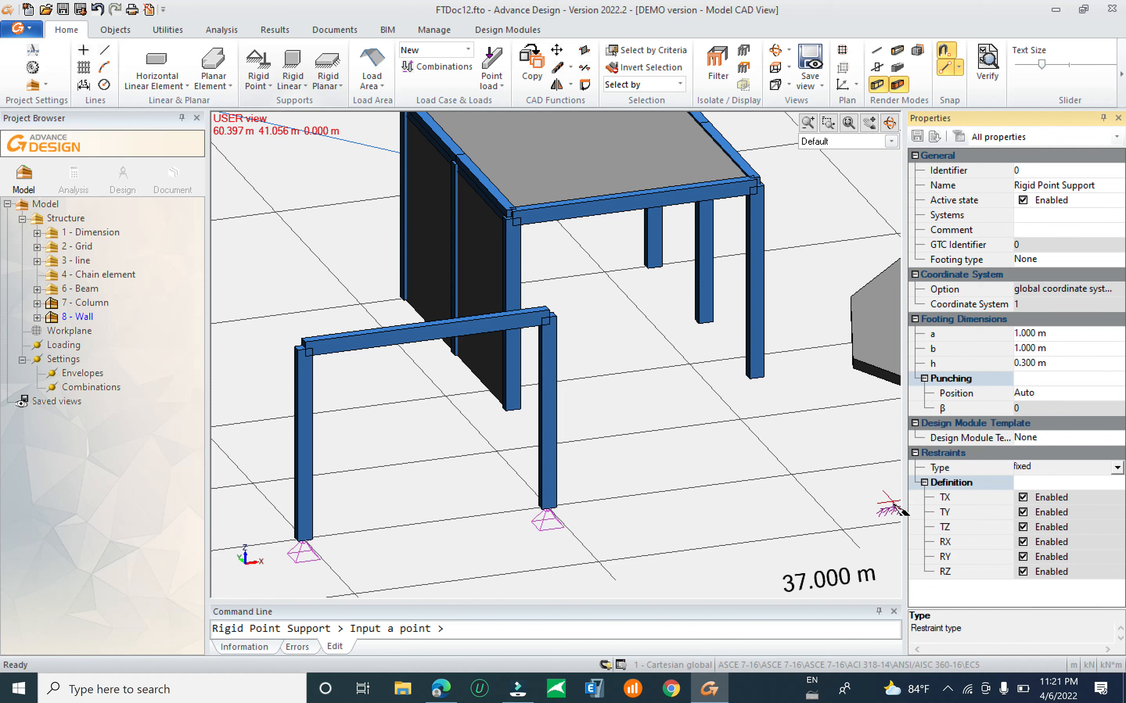
# Place fixed rigid point supports at the bases of the six columns carrying the slab.
pyautogui.click(749, 376)
pyautogui.click(705, 322)
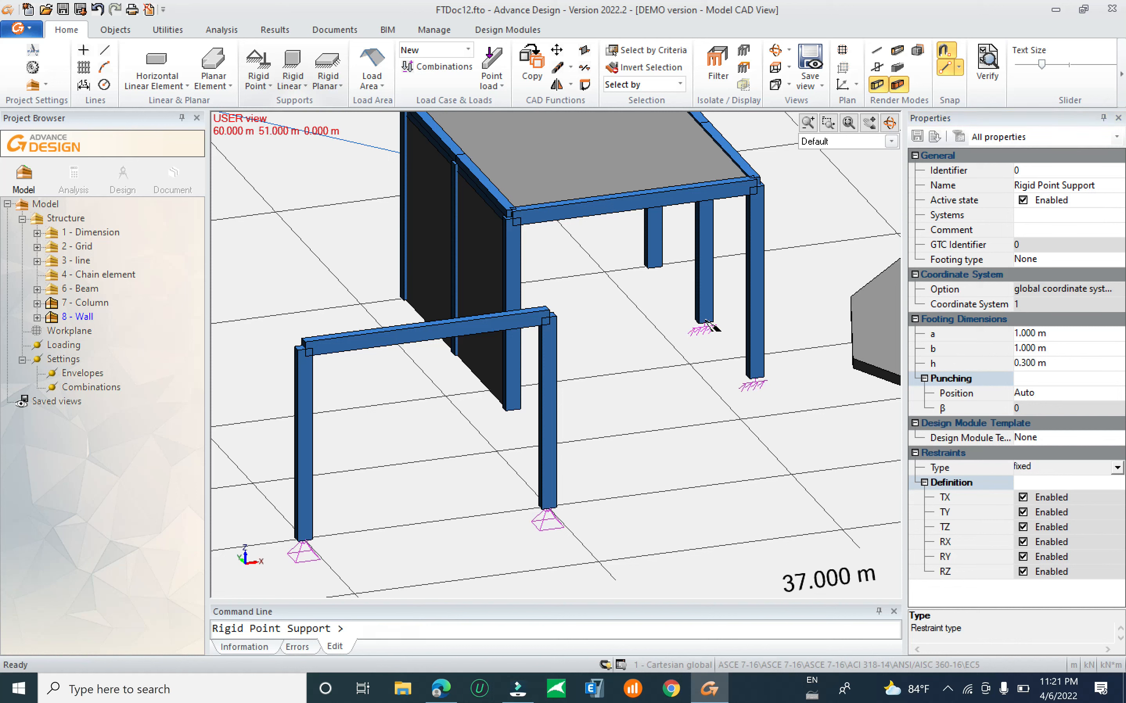
pyautogui.click(653, 265)
pyautogui.click(511, 408)
pyautogui.click(460, 354)
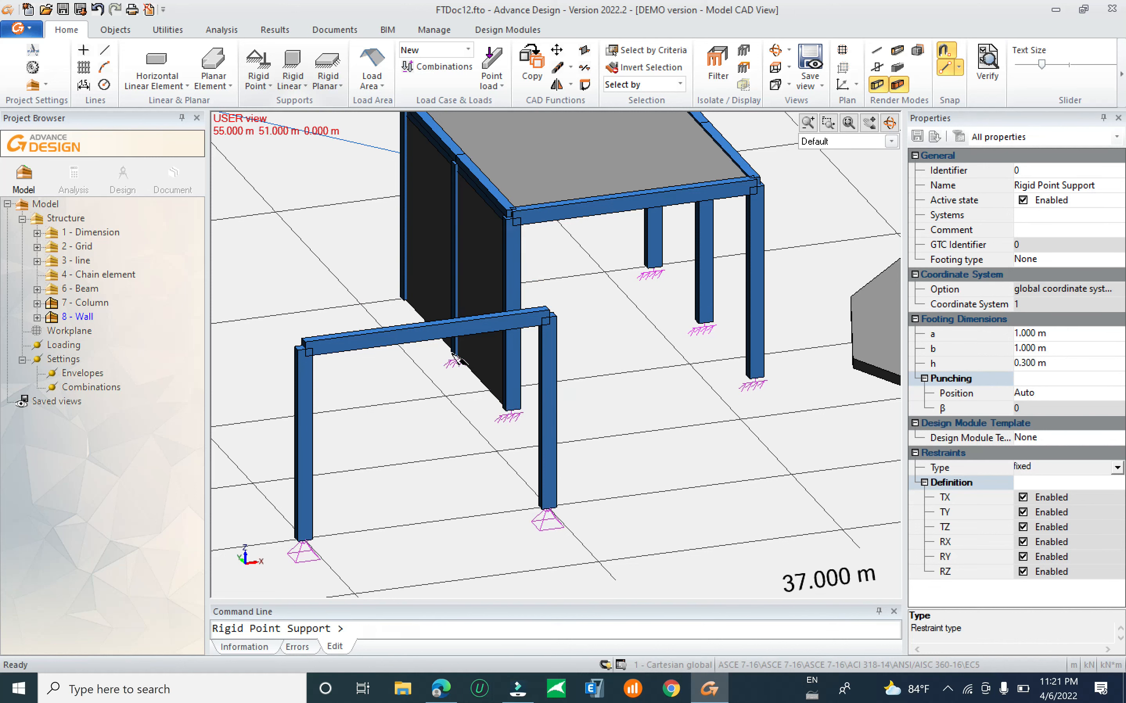
pyautogui.click(409, 298)
pyautogui.press('Escape')
# Start a rigid linear support with its restraint type set to pin.
pyautogui.scroll(-5, 465, 314)
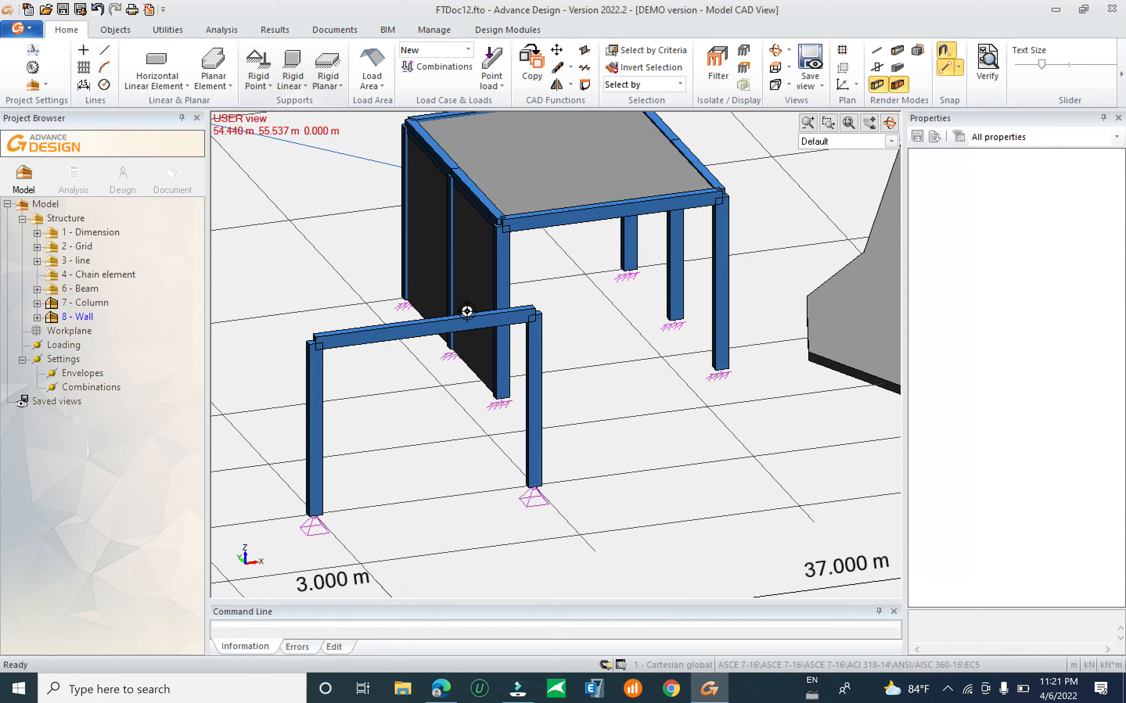
pyautogui.moveTo(673, 394)
pyautogui.keyDown('shift'); pyautogui.mouseDown(button='middle')
pyautogui.moveTo(611, 440)
pyautogui.moveTo(595, 402)
pyautogui.moveTo(664, 383)
pyautogui.moveTo(674, 397)
pyautogui.mouseUp(button='middle'); pyautogui.keyUp('shift')
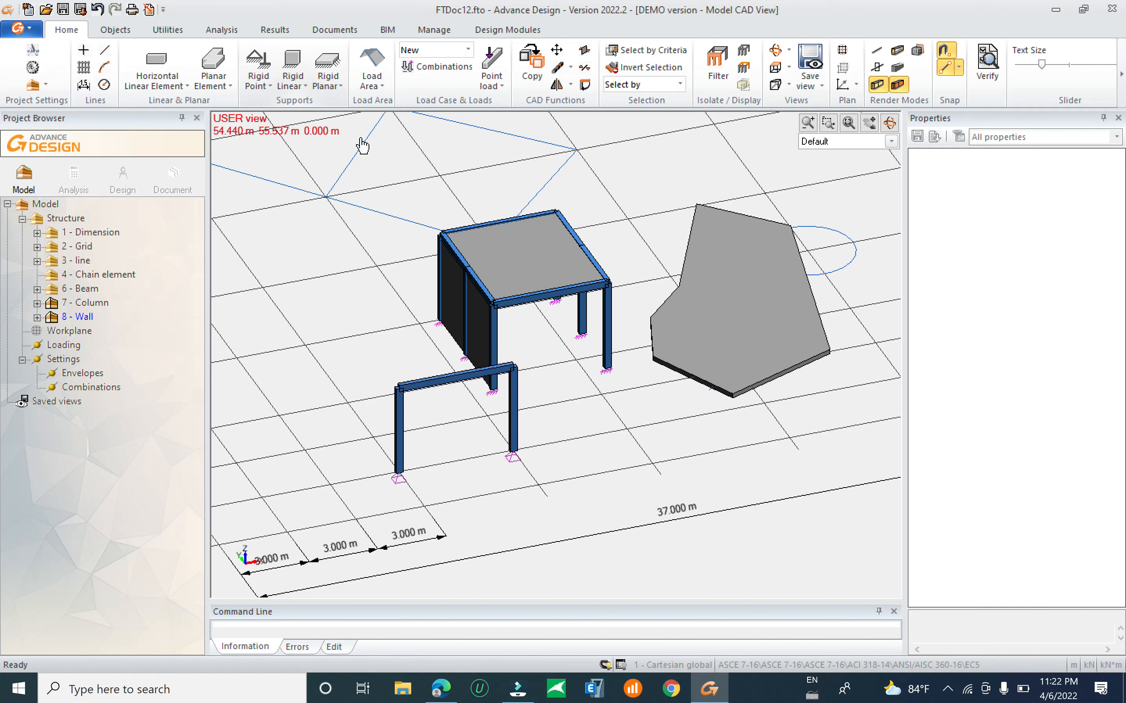
pyautogui.click(290, 82)
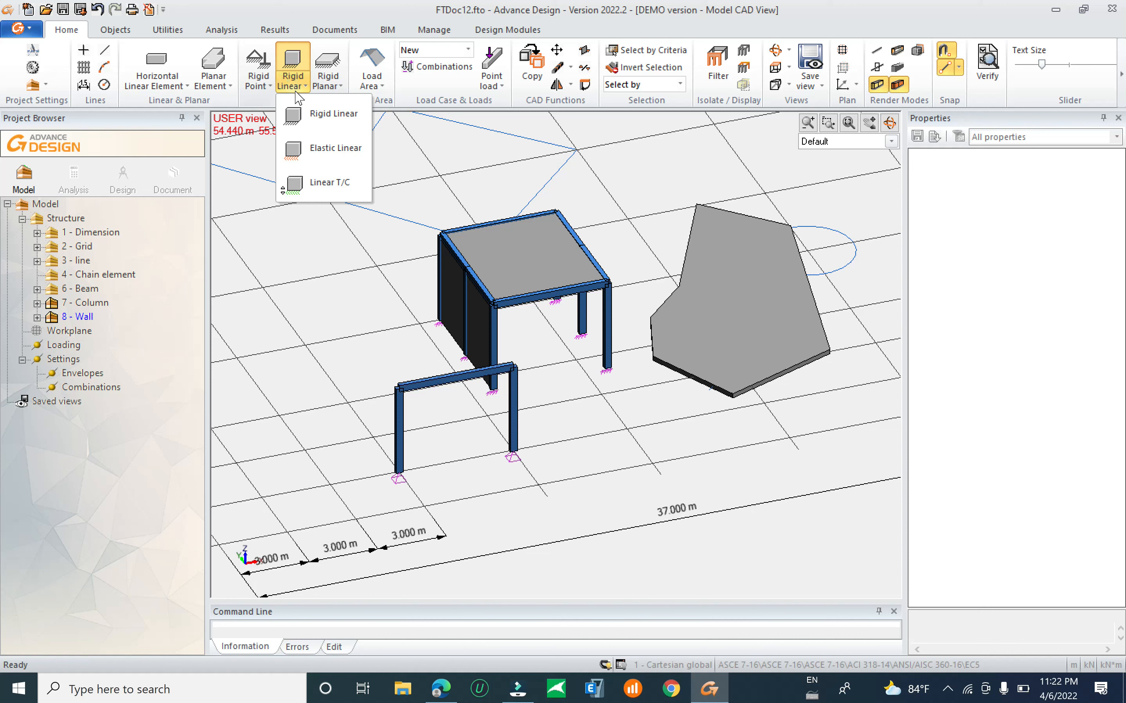
pyautogui.click(321, 117)
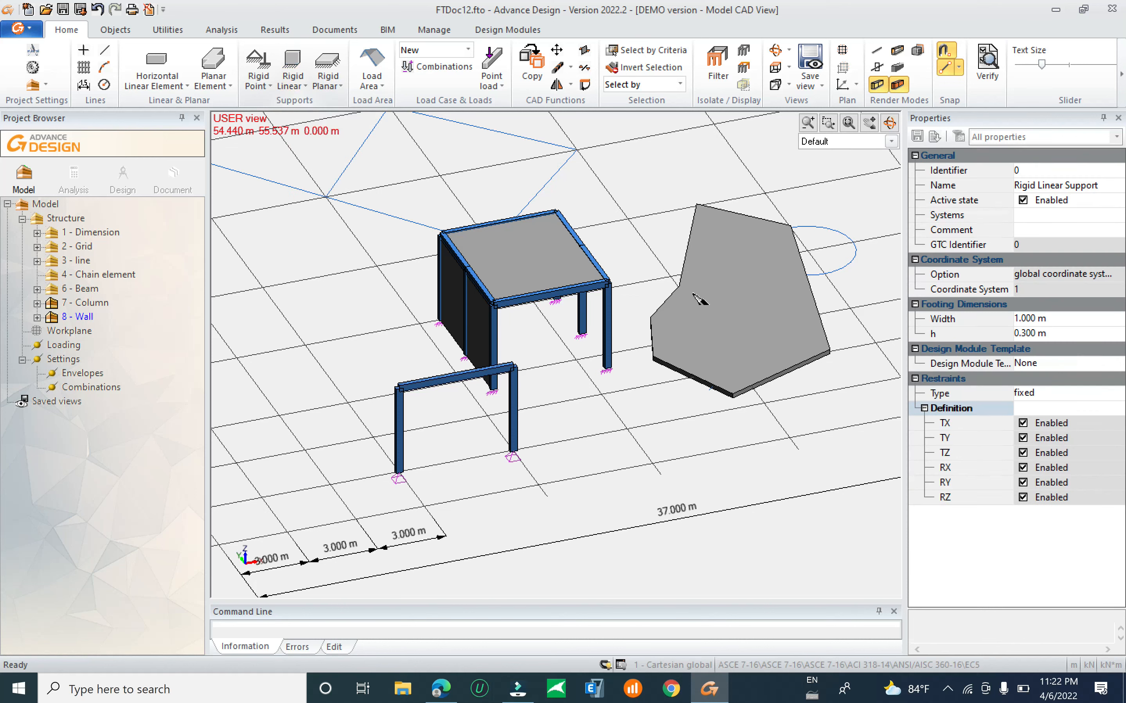
pyautogui.click(1076, 397)
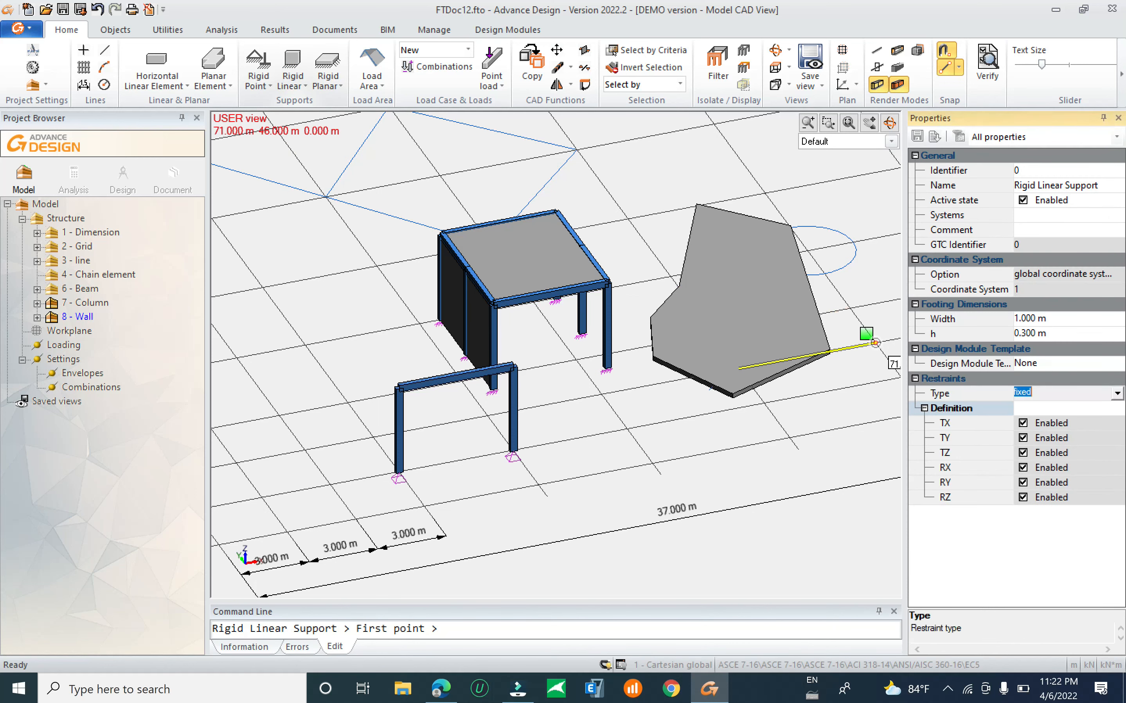
pyautogui.click(1116, 394)
pyautogui.click(1047, 417)
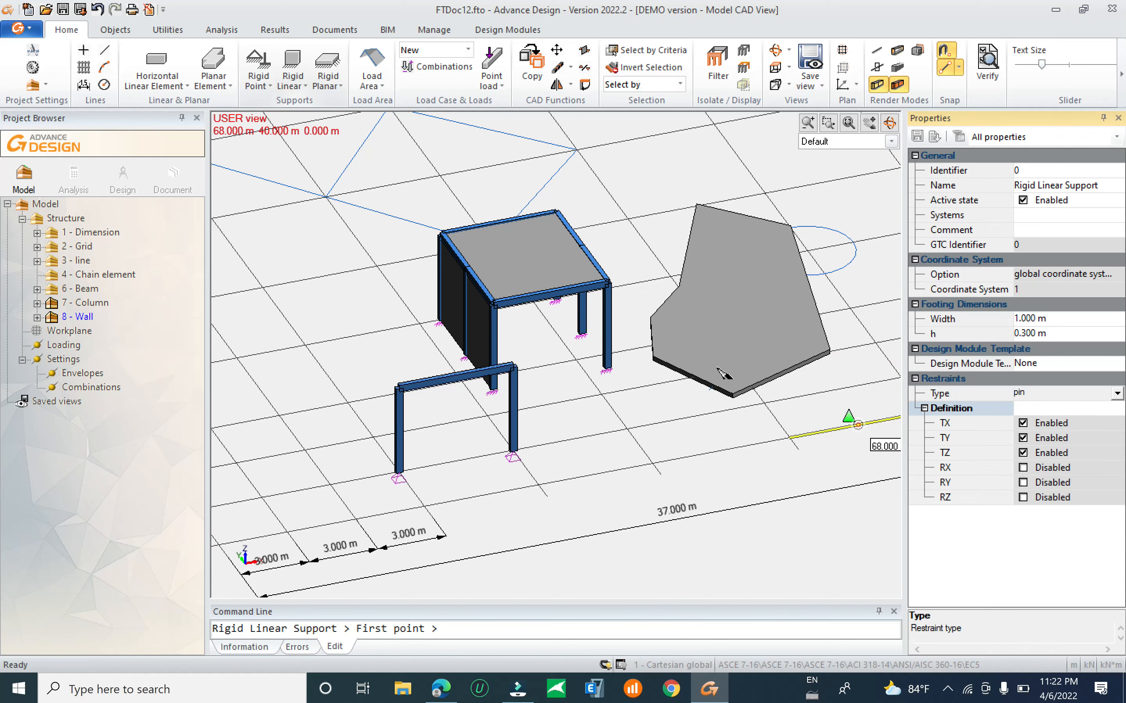
pyautogui.scroll(1, 479, 370)
pyautogui.keyDown('shift'); pyautogui.moveTo(514, 354); pyautogui.dragTo(608, 403, button='middle'); pyautogui.keyUp('shift')
pyautogui.scroll(1, 593, 401)
pyautogui.scroll(2, 593, 400)
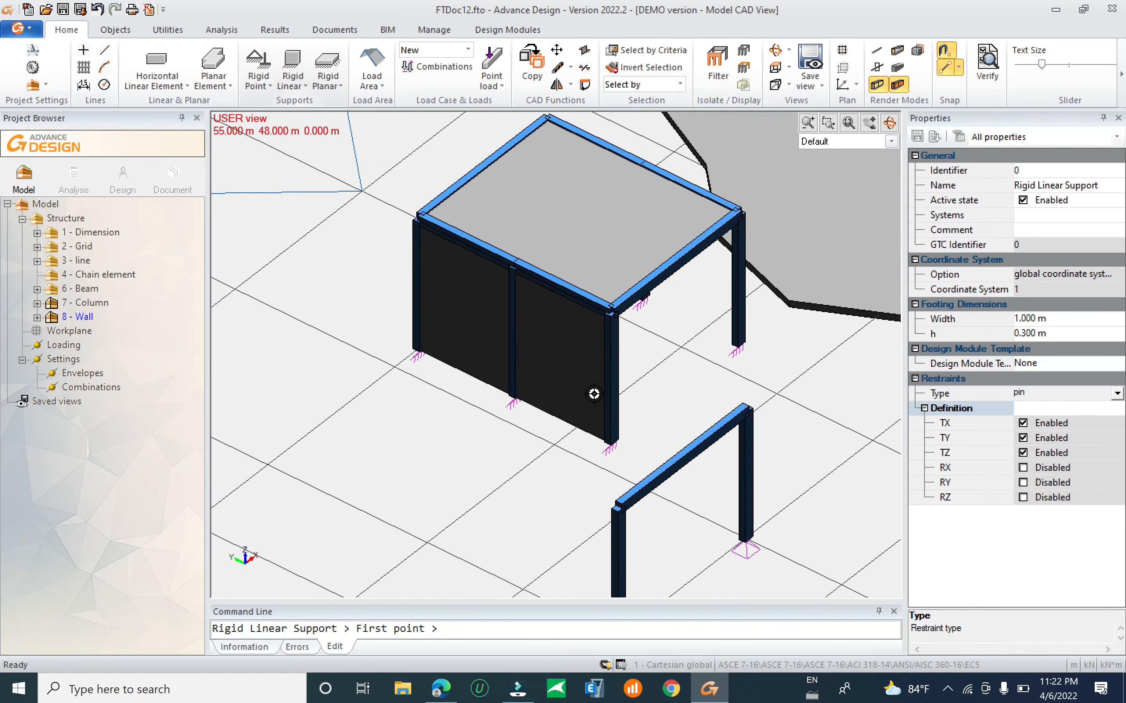
pyautogui.scroll(1, 574, 435)
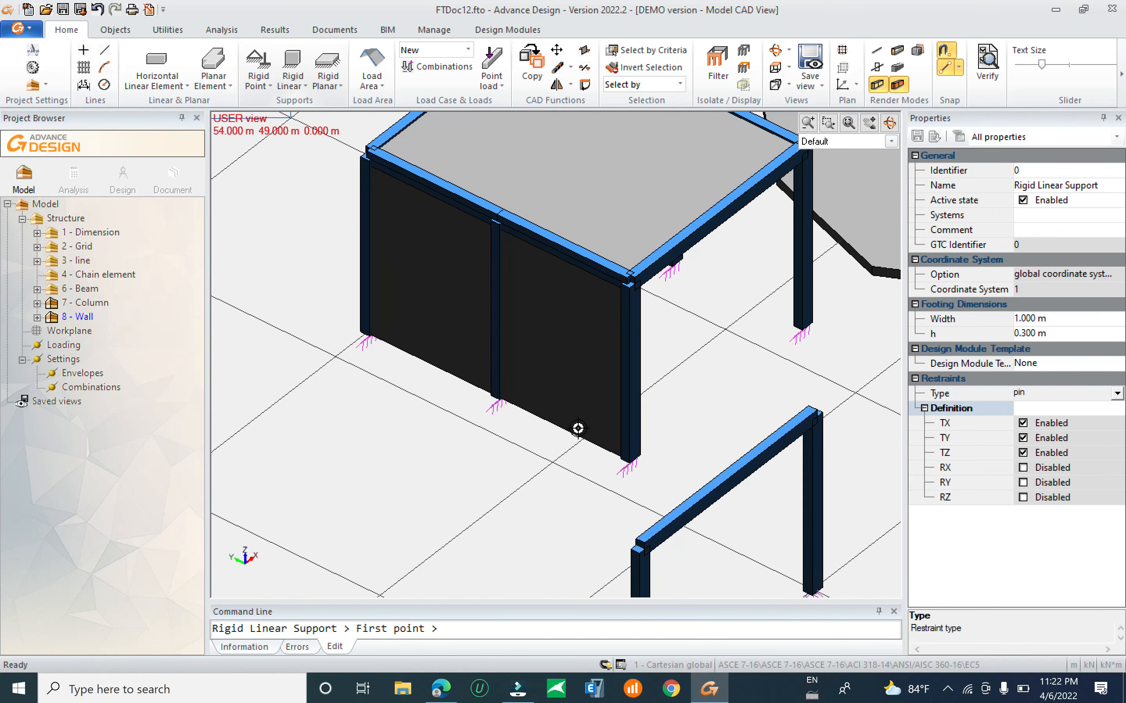
pyautogui.click(565, 425)
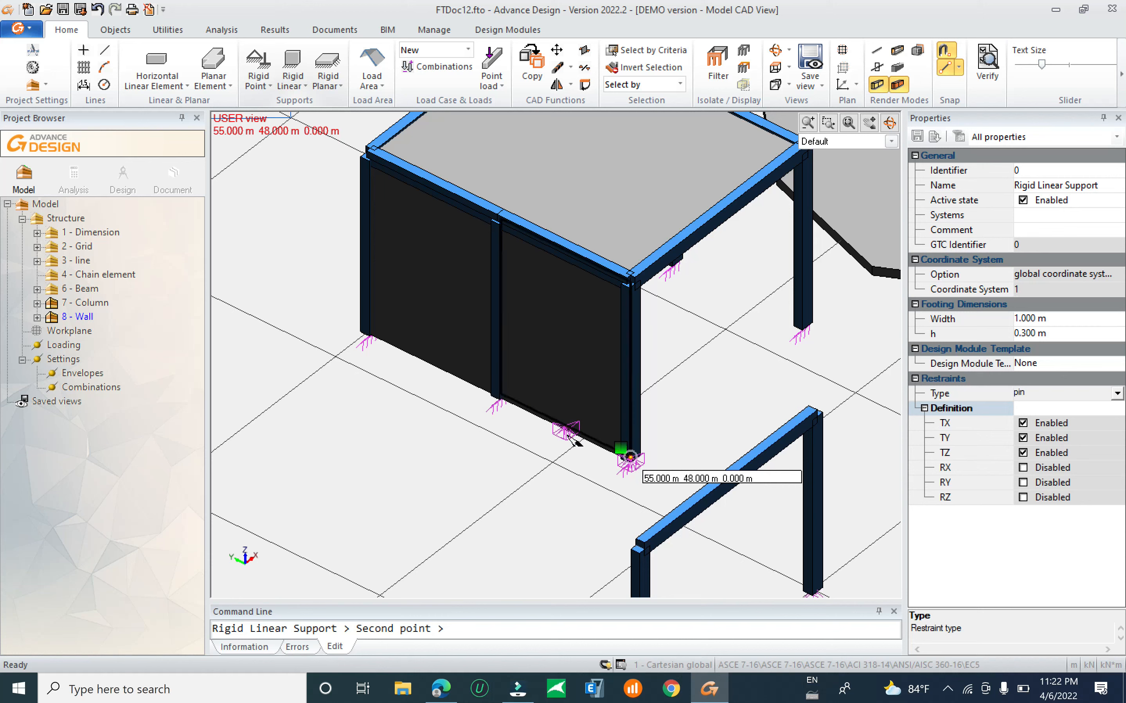
pyautogui.press('Escape')
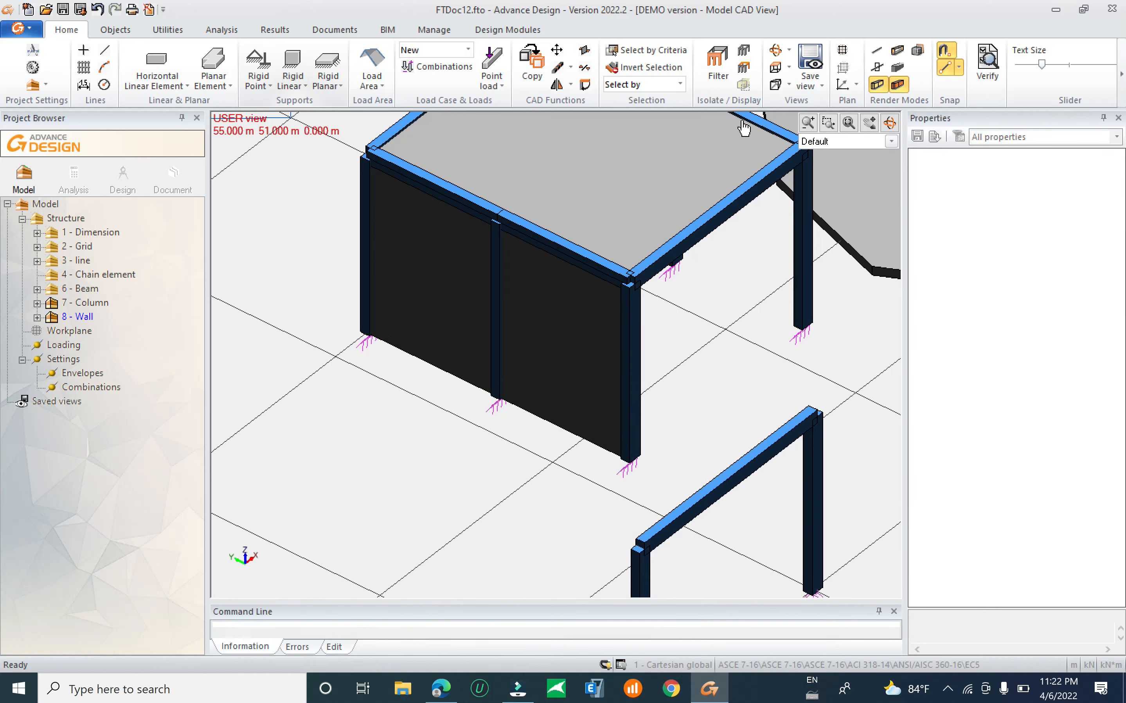
# Display the elements as axes and place pinned rigid linear supports along the base of both wall panels, from column to column.
pyautogui.click(877, 49)
pyautogui.keyDown('shift'); pyautogui.moveTo(723, 345); pyautogui.dragTo(695, 345, button='middle'); pyautogui.keyUp('shift')
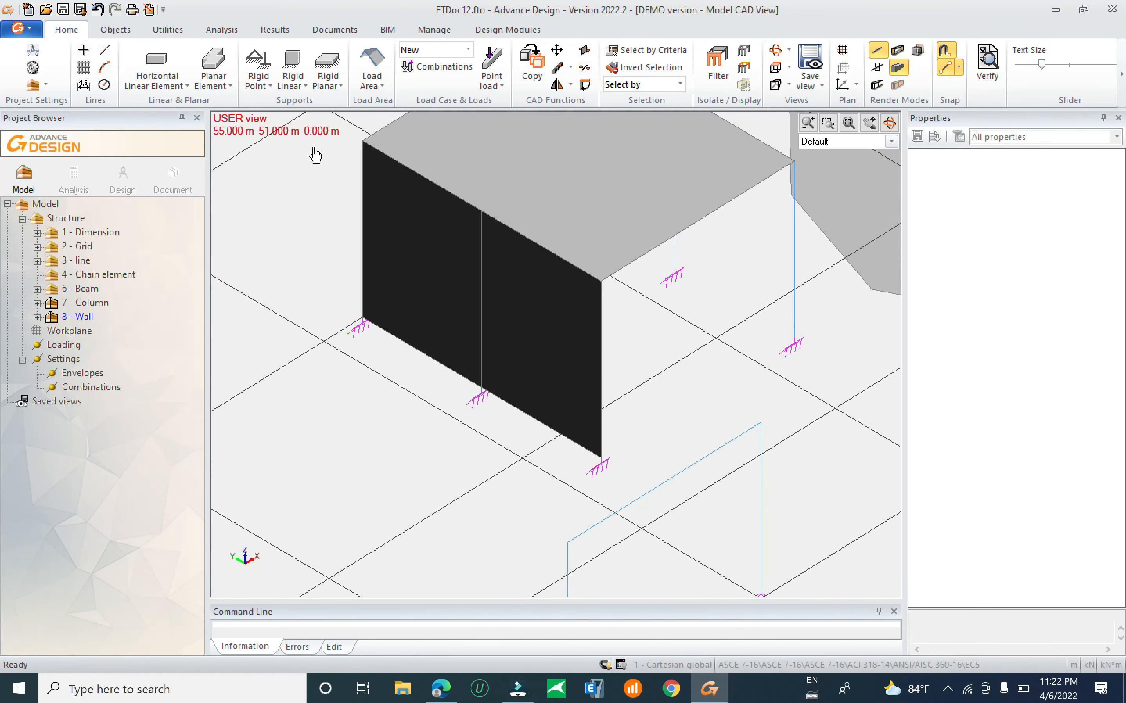
pyautogui.click(292, 65)
pyautogui.click(601, 460)
pyautogui.click(481, 392)
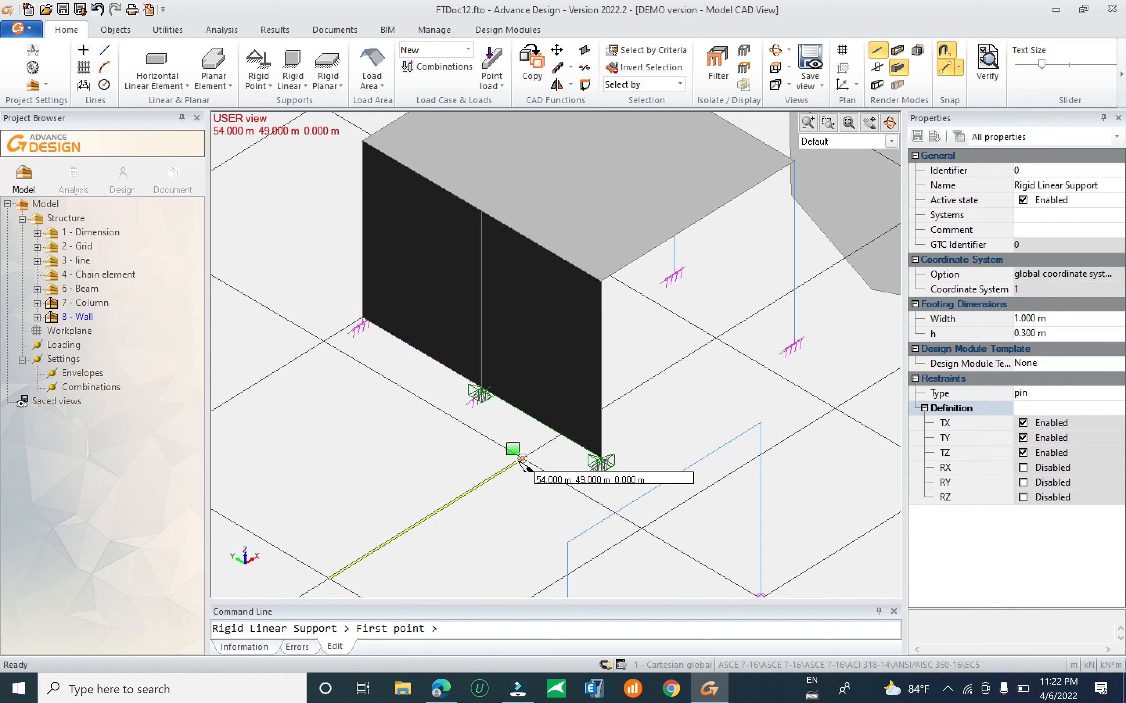
pyautogui.click(481, 392)
pyautogui.click(363, 318)
pyautogui.scroll(-2, 319, 358)
pyautogui.moveTo(614, 372)
pyautogui.keyDown('shift'); pyautogui.mouseDown(button='middle')
pyautogui.moveTo(551, 369)
pyautogui.moveTo(570, 350)
pyautogui.moveTo(616, 364)
pyautogui.moveTo(607, 373)
pyautogui.mouseUp(button='middle'); pyautogui.keyUp('shift')
pyautogui.press('Escape')
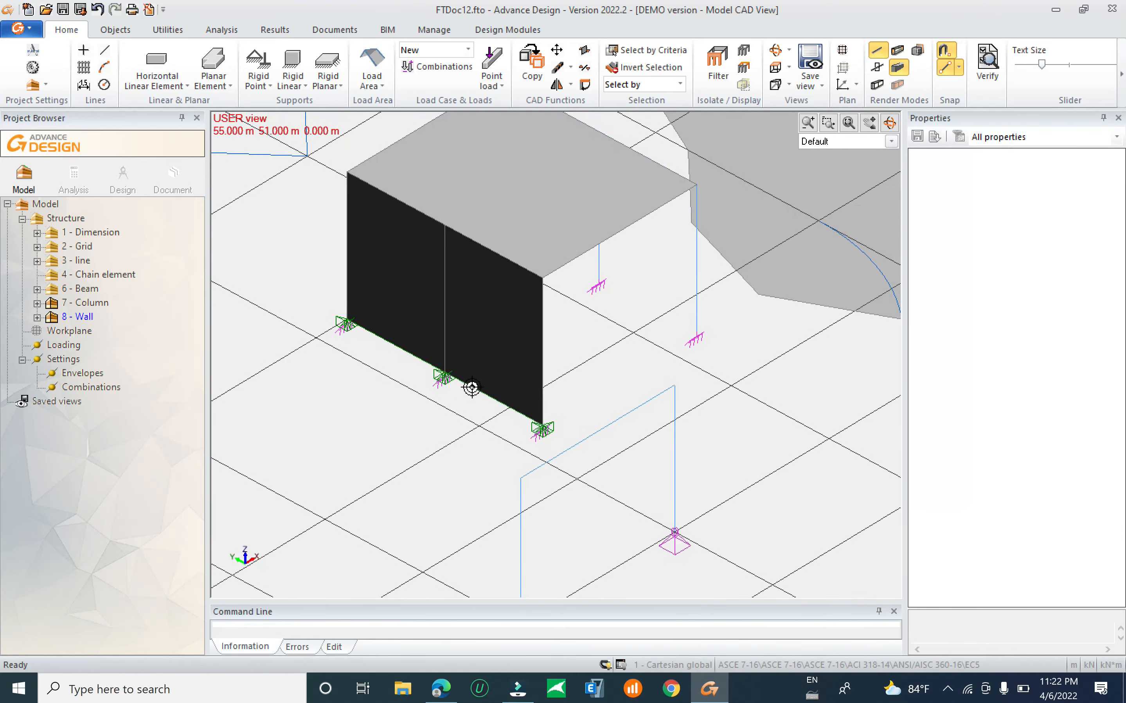
# Undo the placement of the rigid linear supports along the base of the two wall panels.
pyautogui.scroll(3, 554, 427)
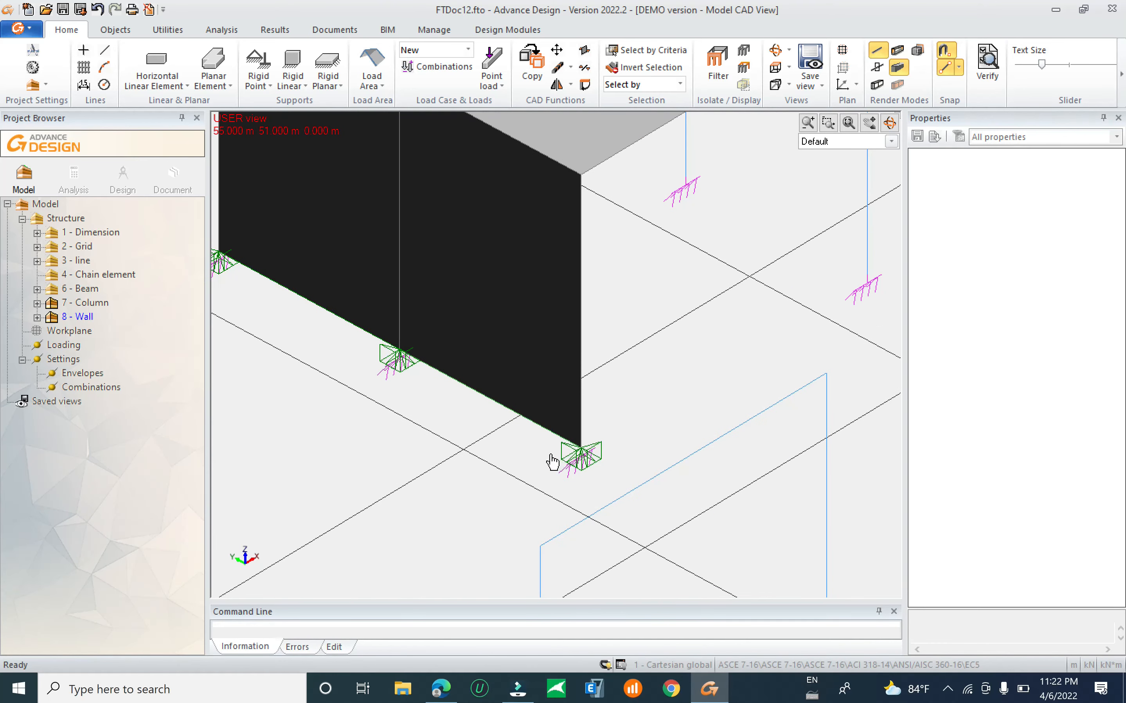
pyautogui.scroll(-5, 402, 256)
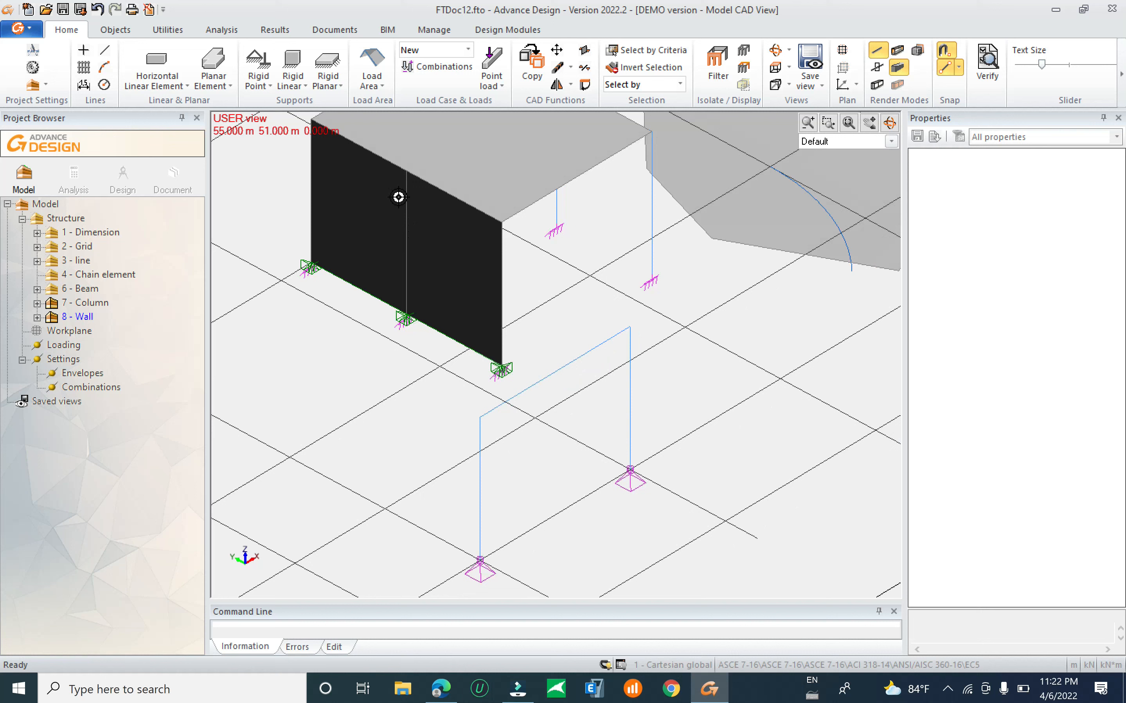
pyautogui.click(331, 84)
pyautogui.click(331, 76)
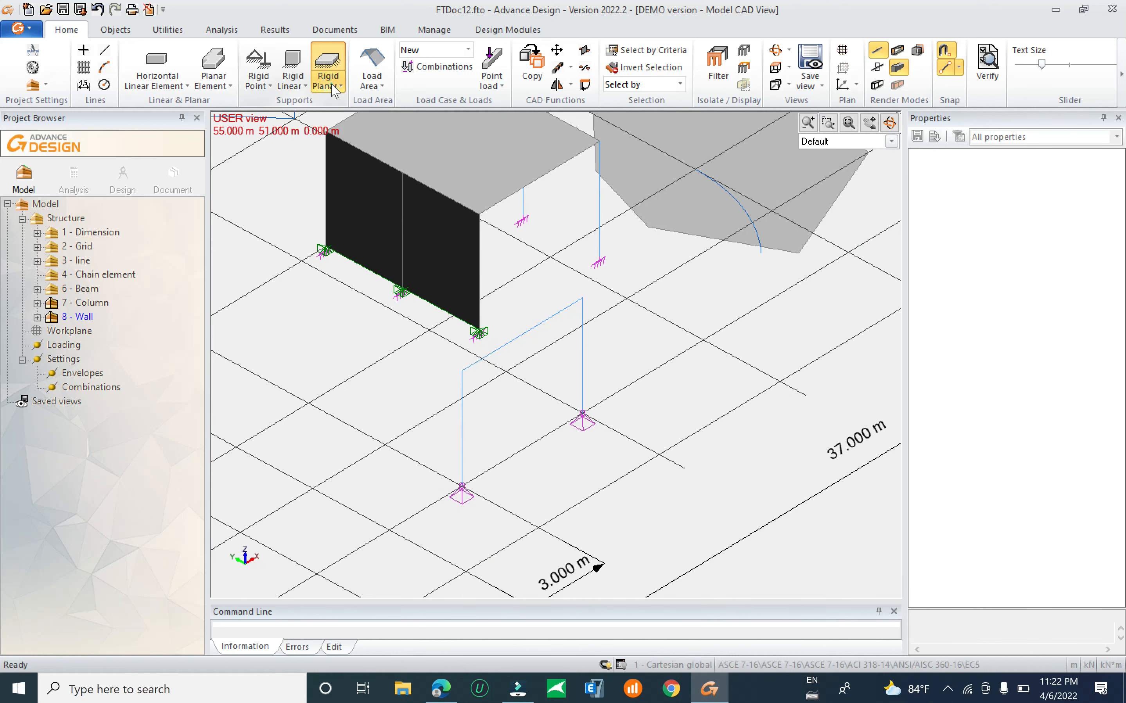
pyautogui.hotkey('ctrl', 'z')
pyautogui.hotkey('ctrl', 'z')
pyautogui.scroll(3, 455, 279)
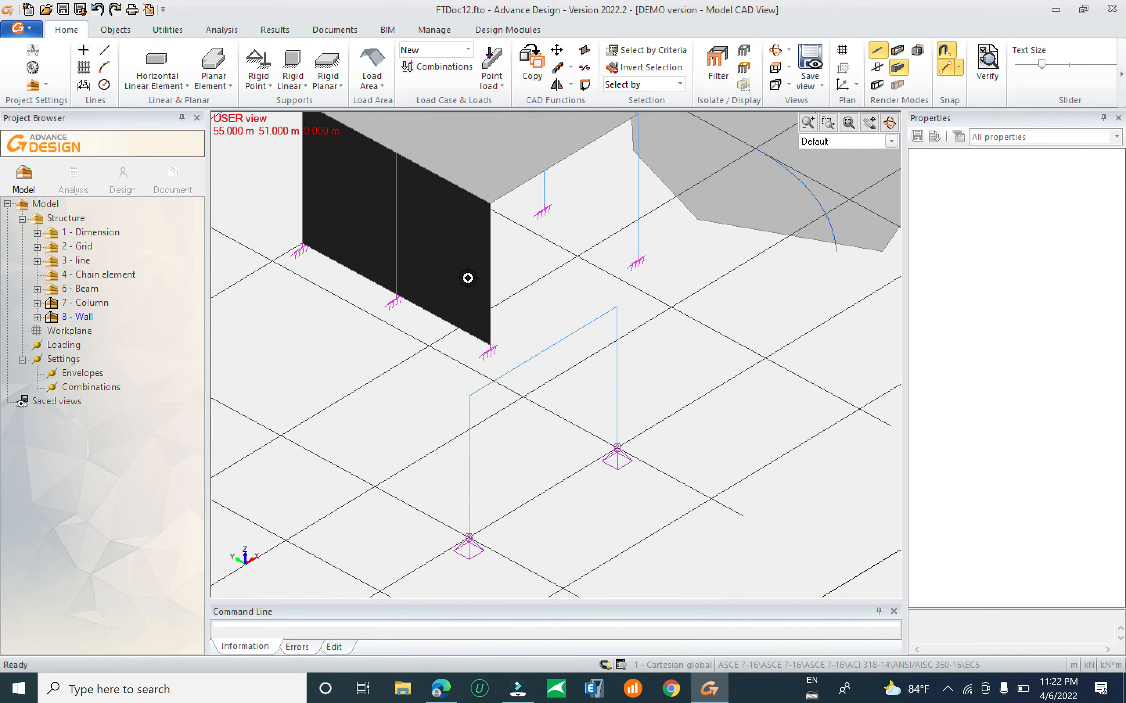
# Select both wall panels and generate rigid linear supports along their bases from the selection, with the restraint type set to pin.
pyautogui.click(497, 294)
pyautogui.click(393, 235)
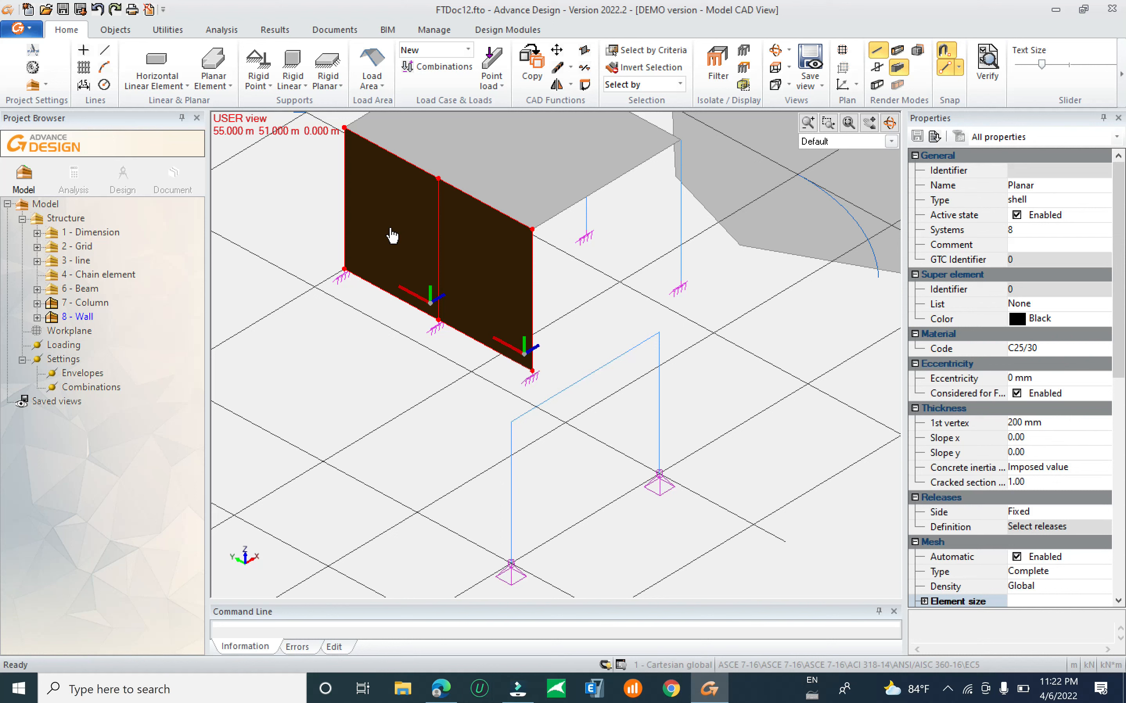
pyautogui.rightClick(390, 227)
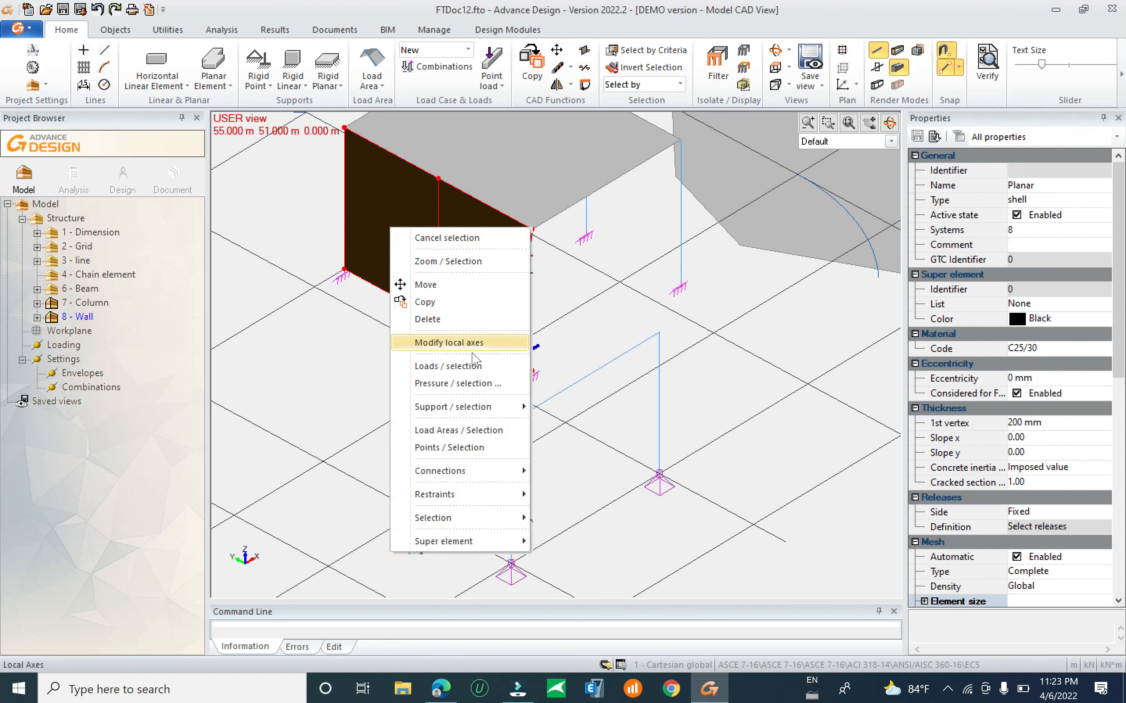
pyautogui.moveTo(480, 407)
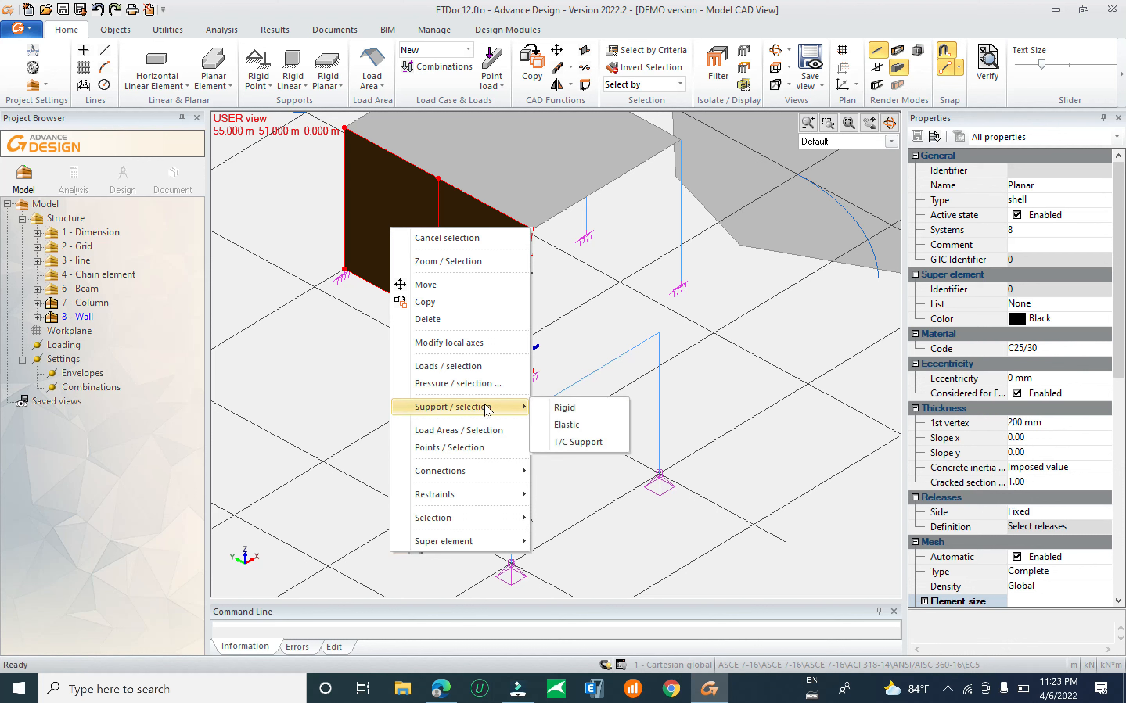
pyautogui.click(590, 415)
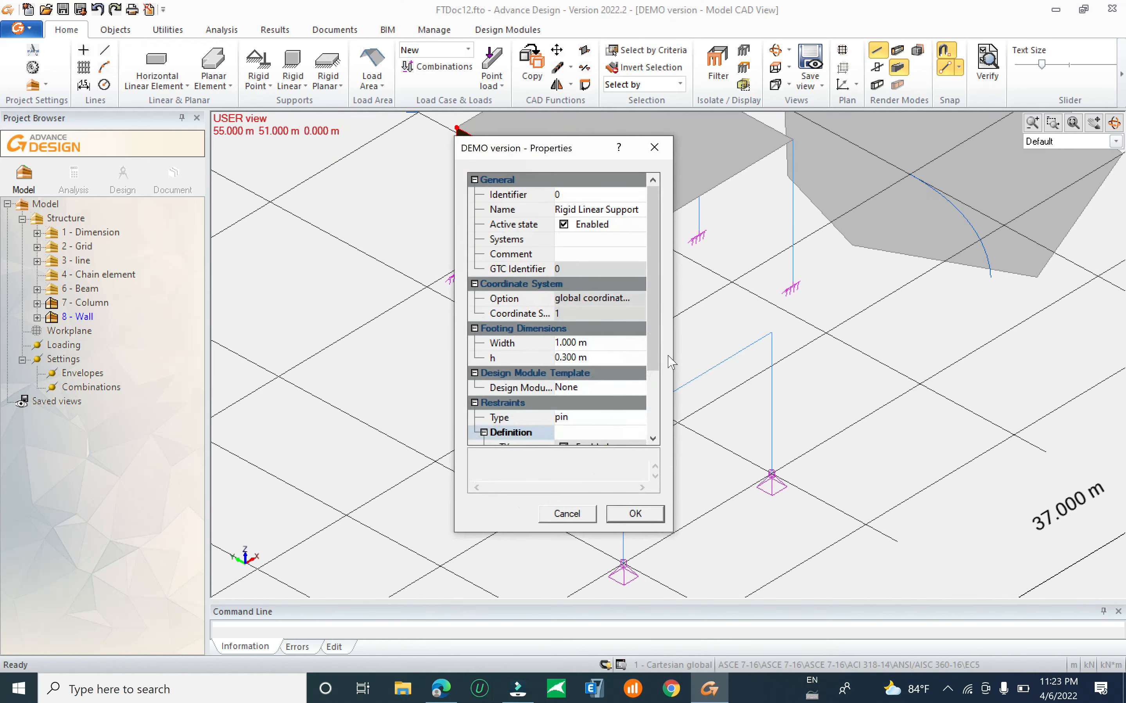
pyautogui.scroll(-1, 656, 365)
pyautogui.click(627, 373)
pyautogui.click(639, 373)
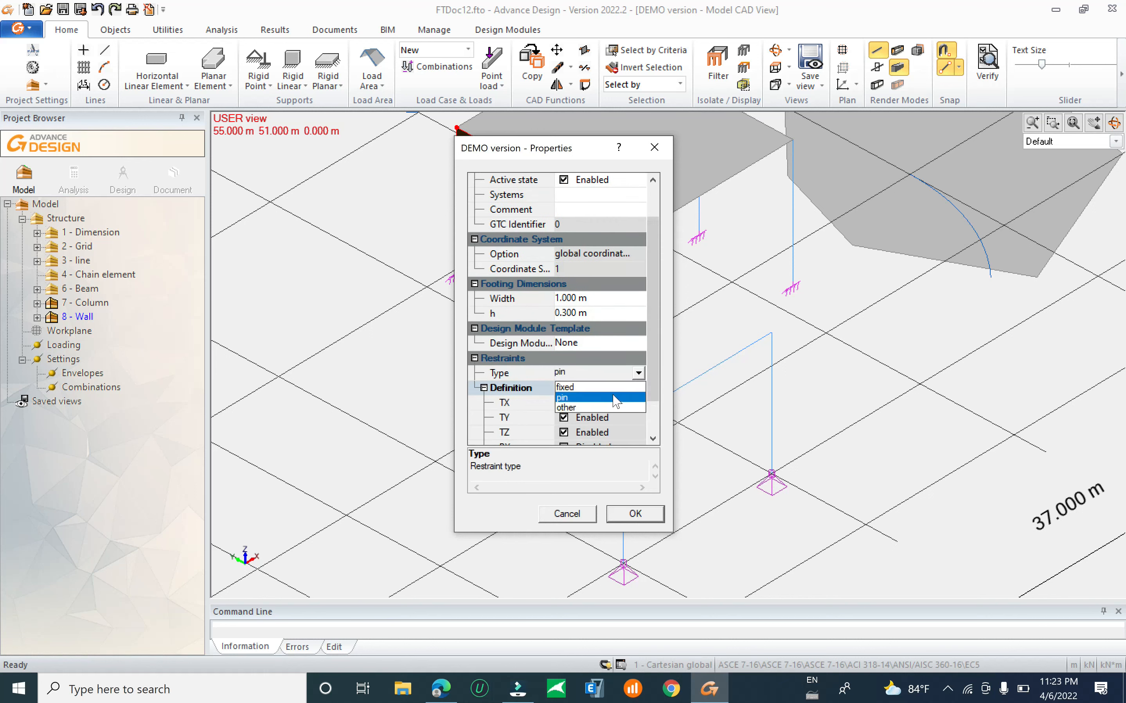
pyautogui.click(614, 396)
pyautogui.moveTo(653, 359); pyautogui.dragTo(653, 389)
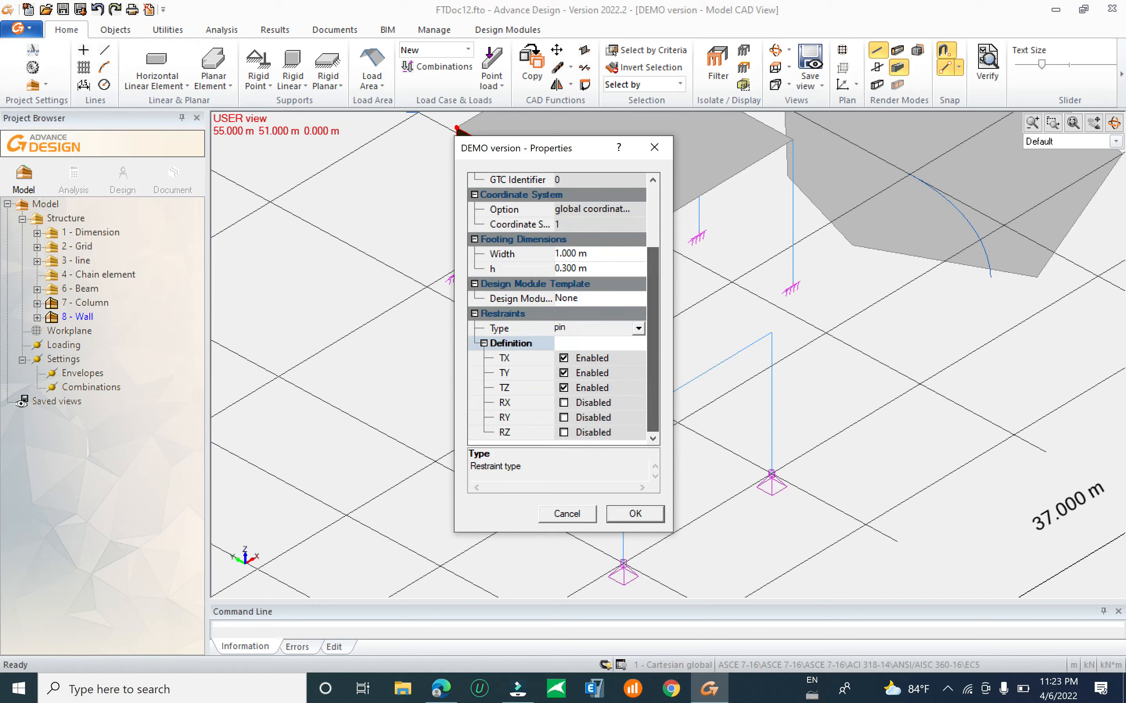
pyautogui.click(635, 513)
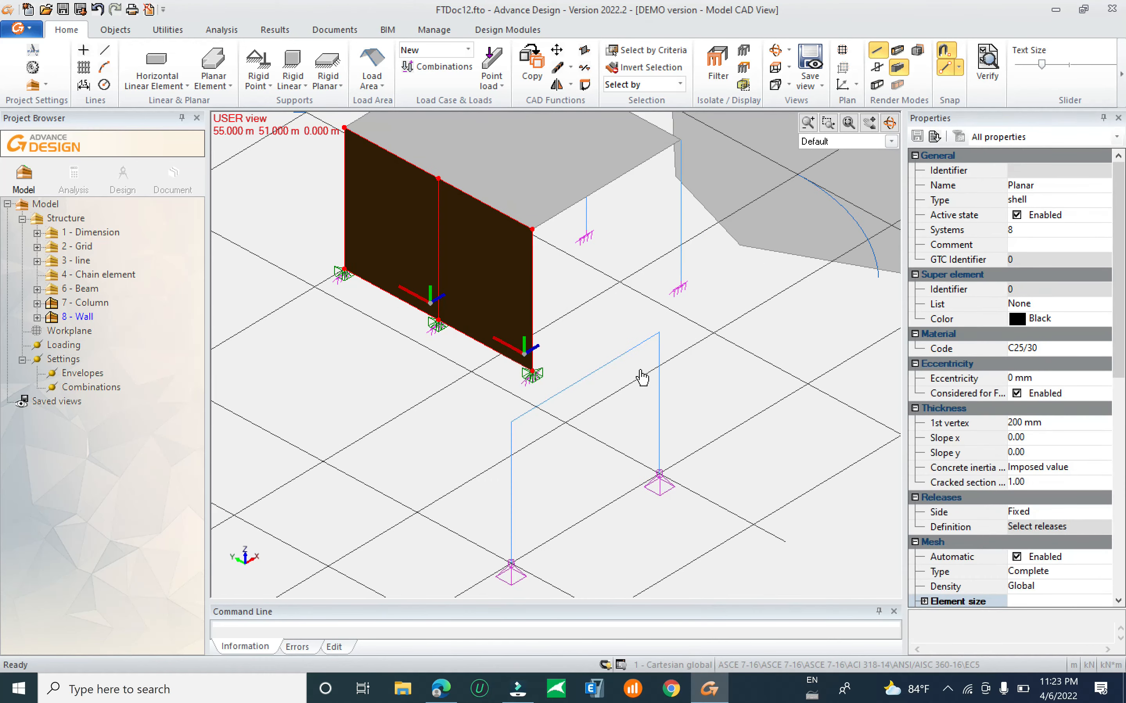
pyautogui.press('Escape')
# Place a fixed rigid planar support over the irregular polygonal slab at ground level by picking its corners one after another.
pyautogui.keyDown('shift'); pyautogui.moveTo(514, 351); pyautogui.dragTo(463, 379, button='middle'); pyautogui.keyUp('shift')
pyautogui.scroll(2, 437, 349)
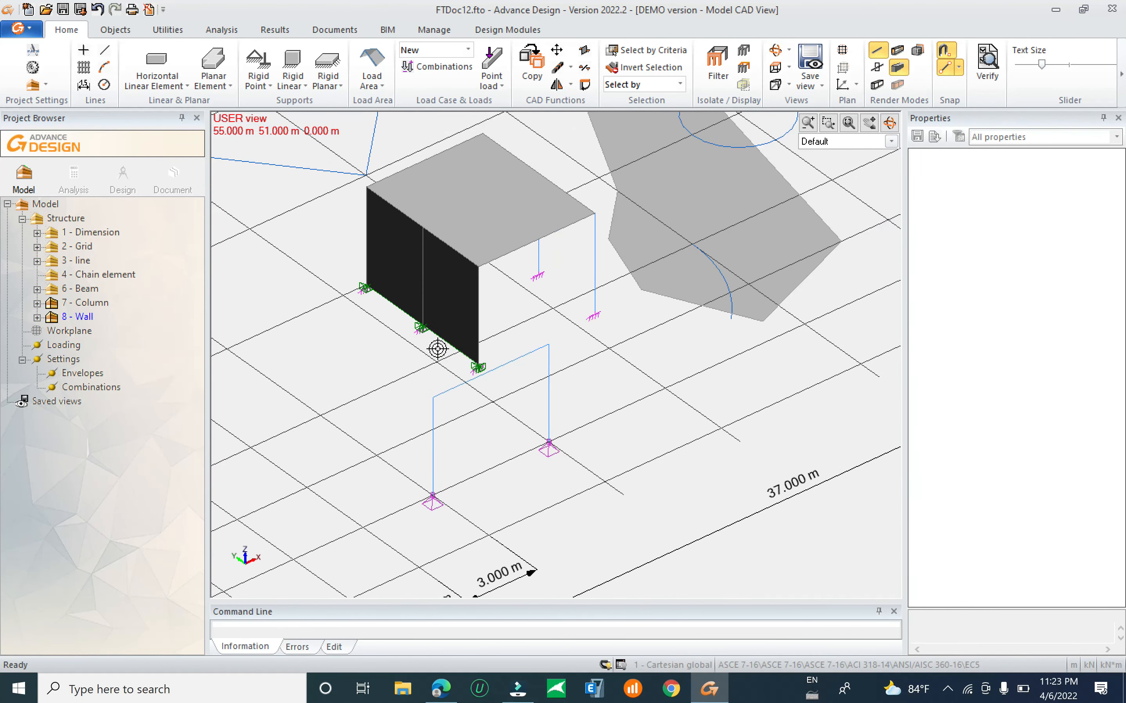
pyautogui.click(298, 86)
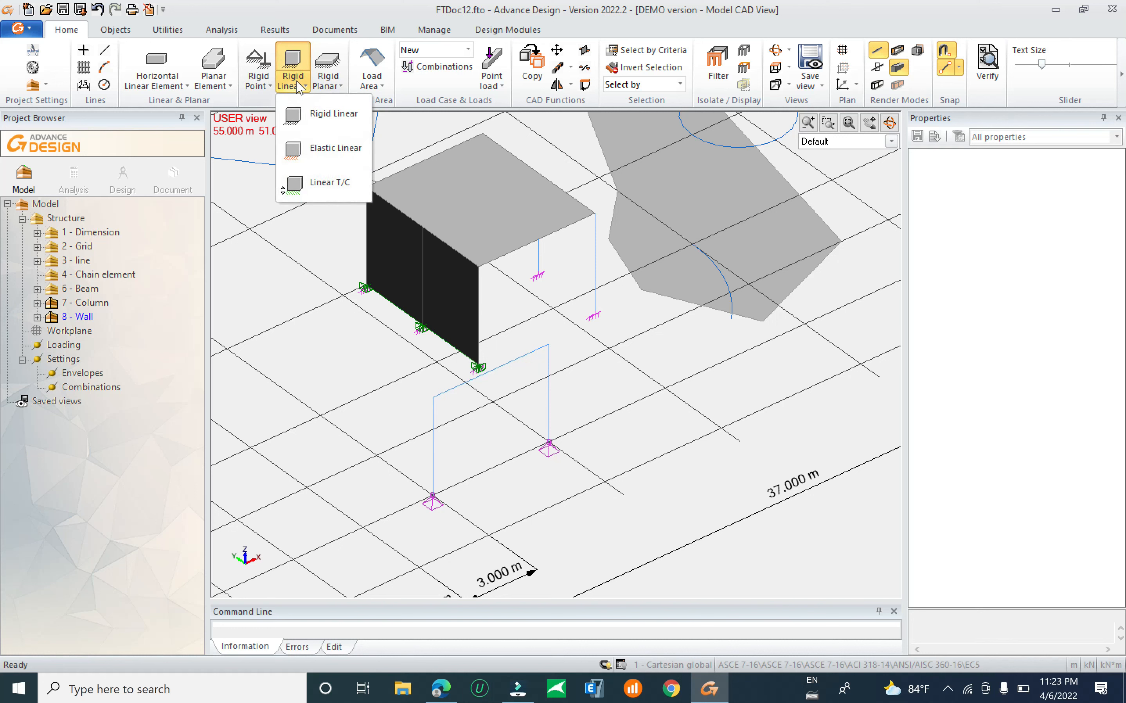
pyautogui.click(338, 85)
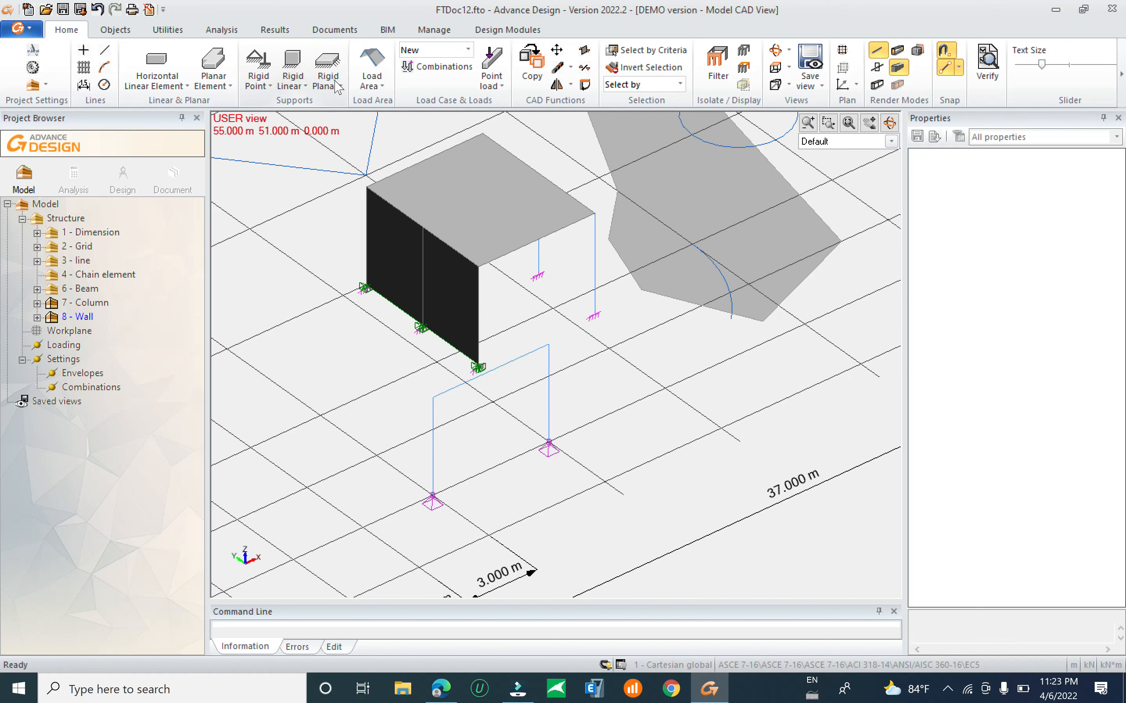
pyautogui.click(337, 83)
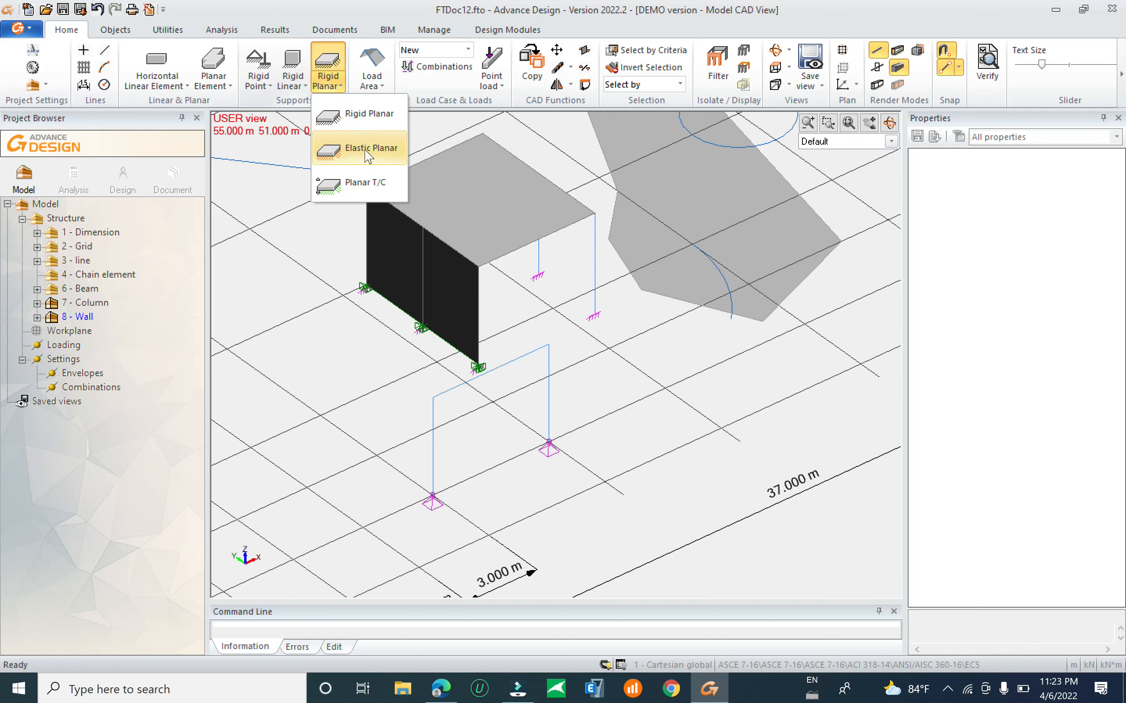
pyautogui.click(385, 120)
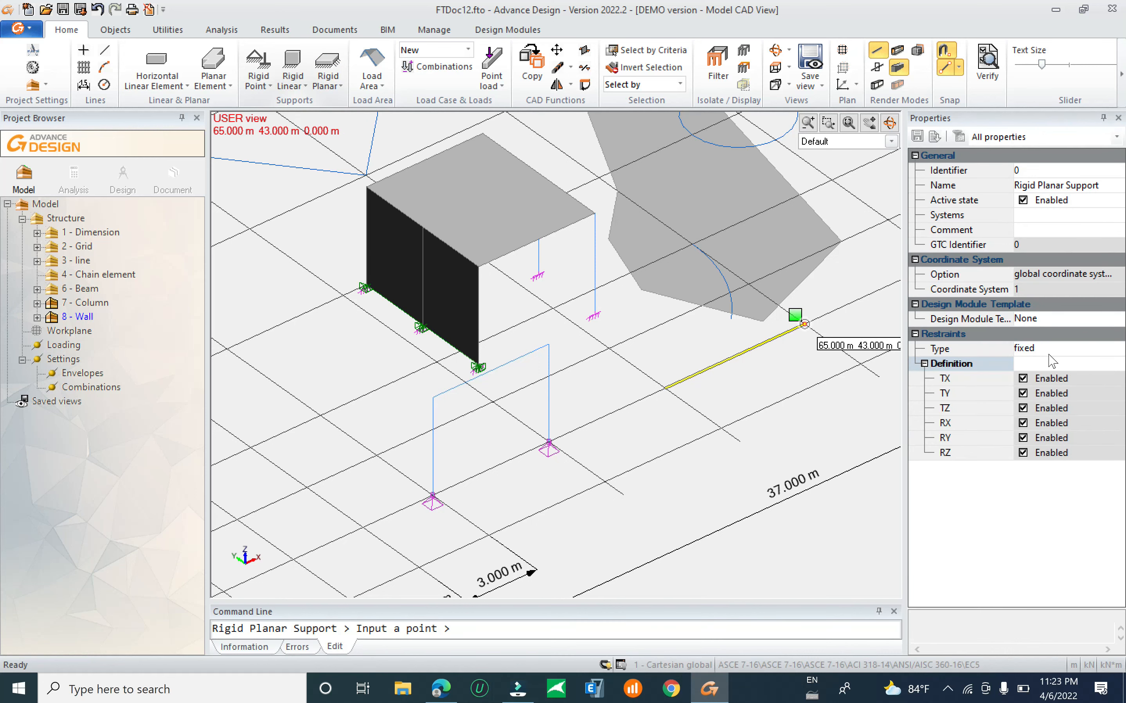
pyautogui.click(763, 321)
pyautogui.click(641, 290)
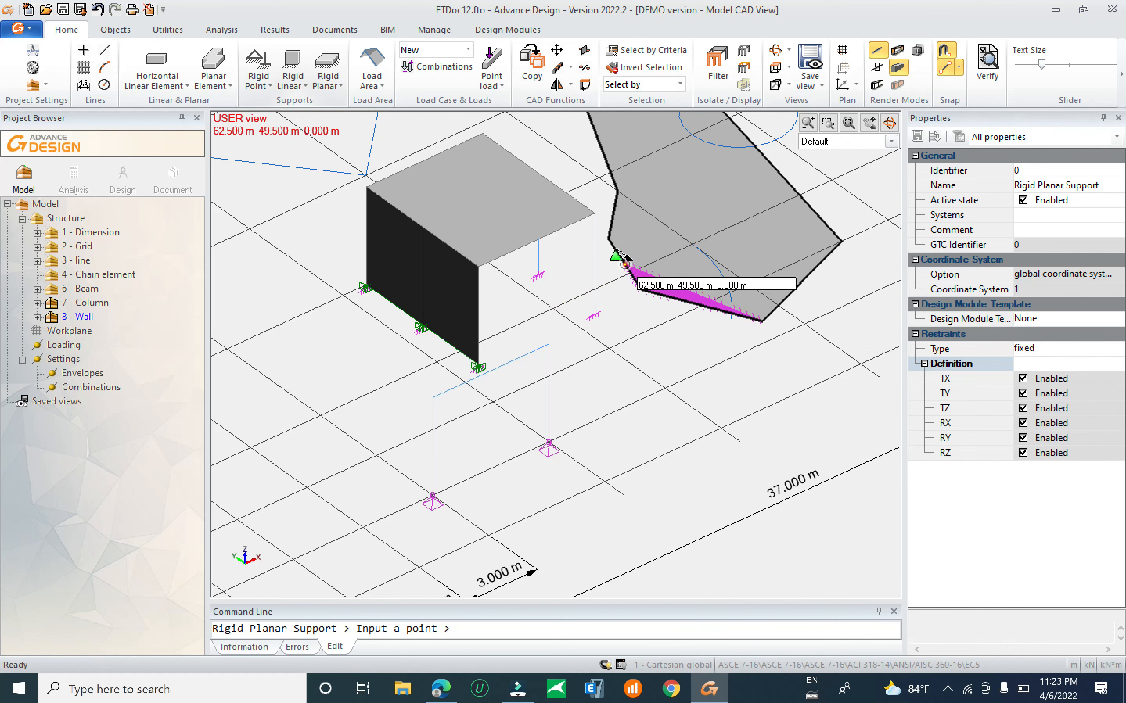
pyautogui.click(609, 239)
pyautogui.moveTo(683, 170); pyautogui.dragTo(654, 291, button='middle')
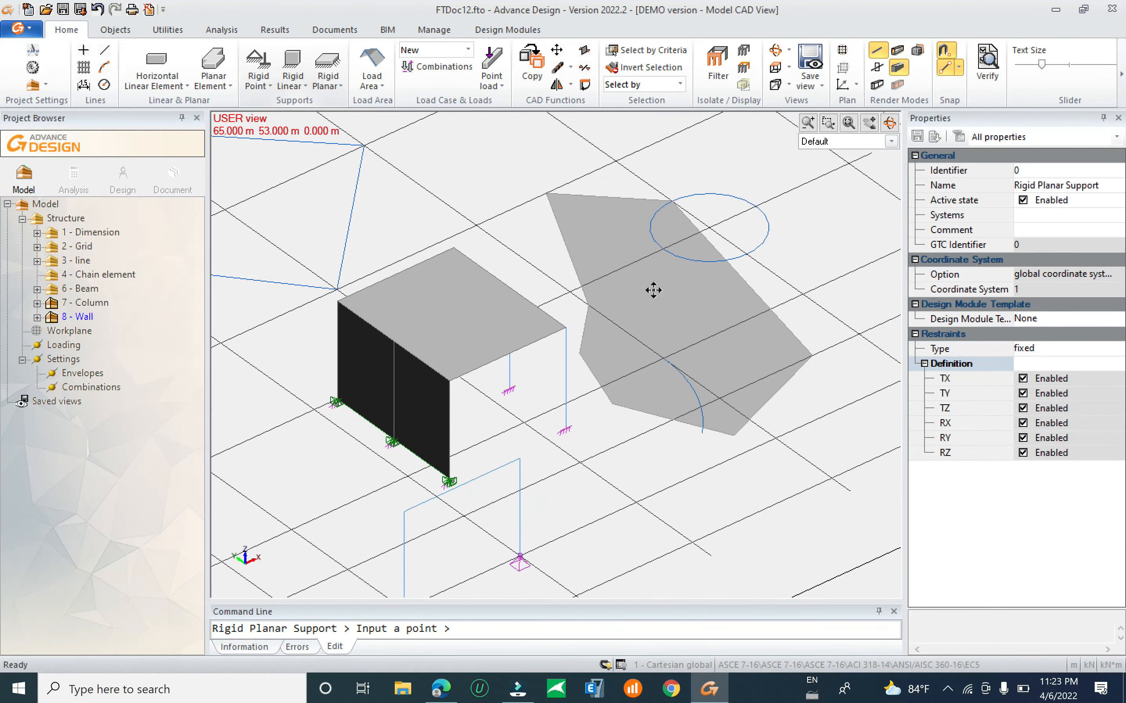
pyautogui.click(544, 200)
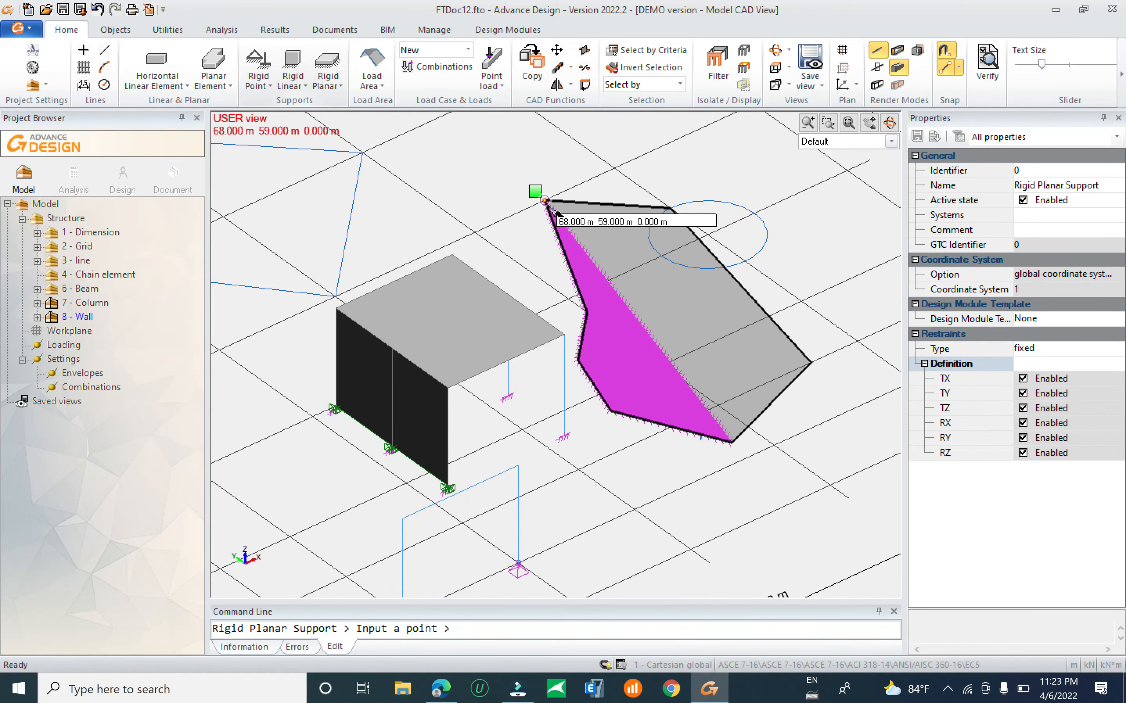
pyautogui.click(668, 206)
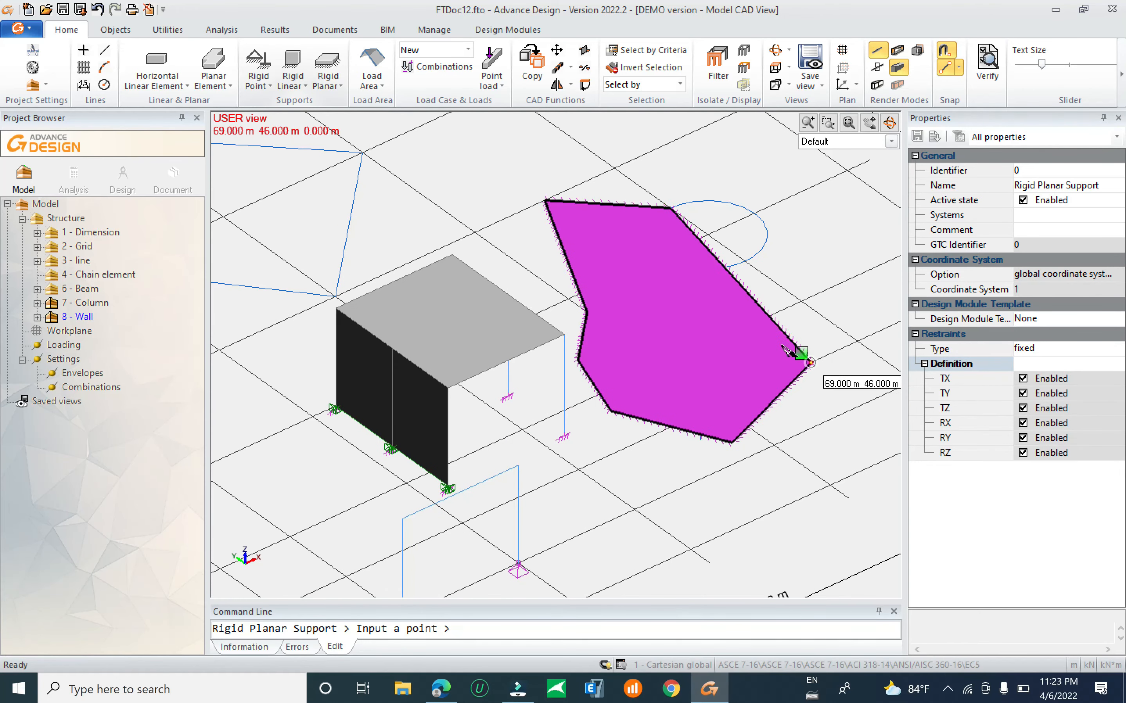
pyautogui.click(808, 362)
pyautogui.scroll(2, 791, 400)
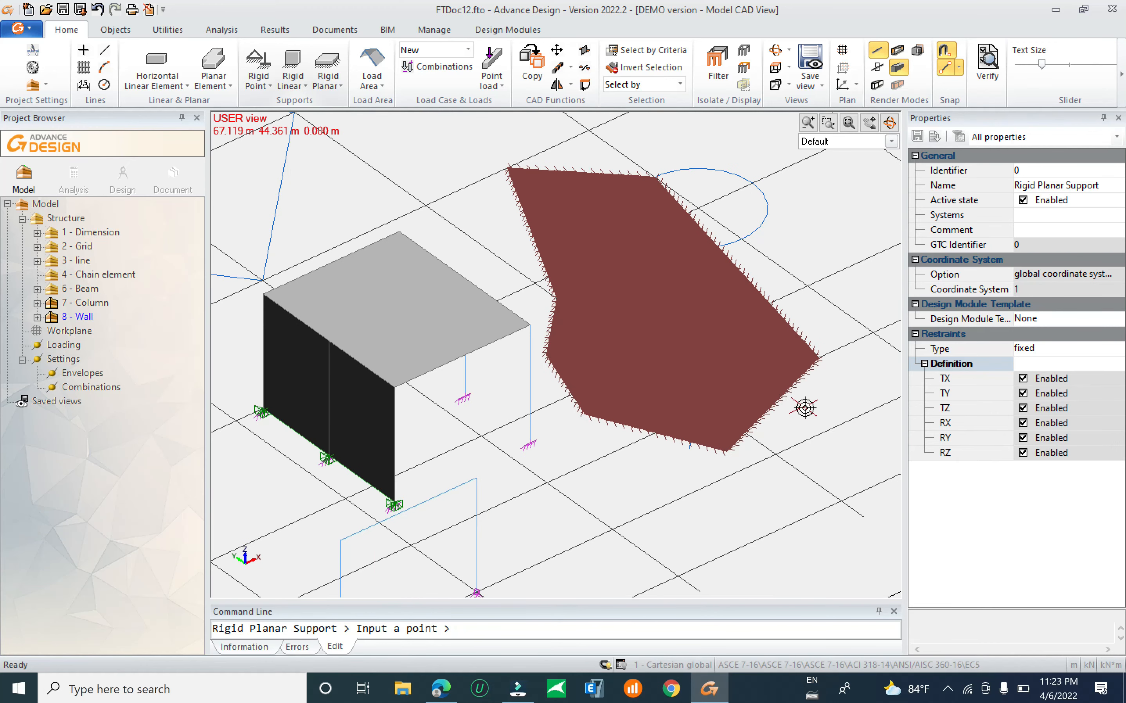
pyautogui.scroll(2, 819, 408)
pyautogui.scroll(2, 814, 409)
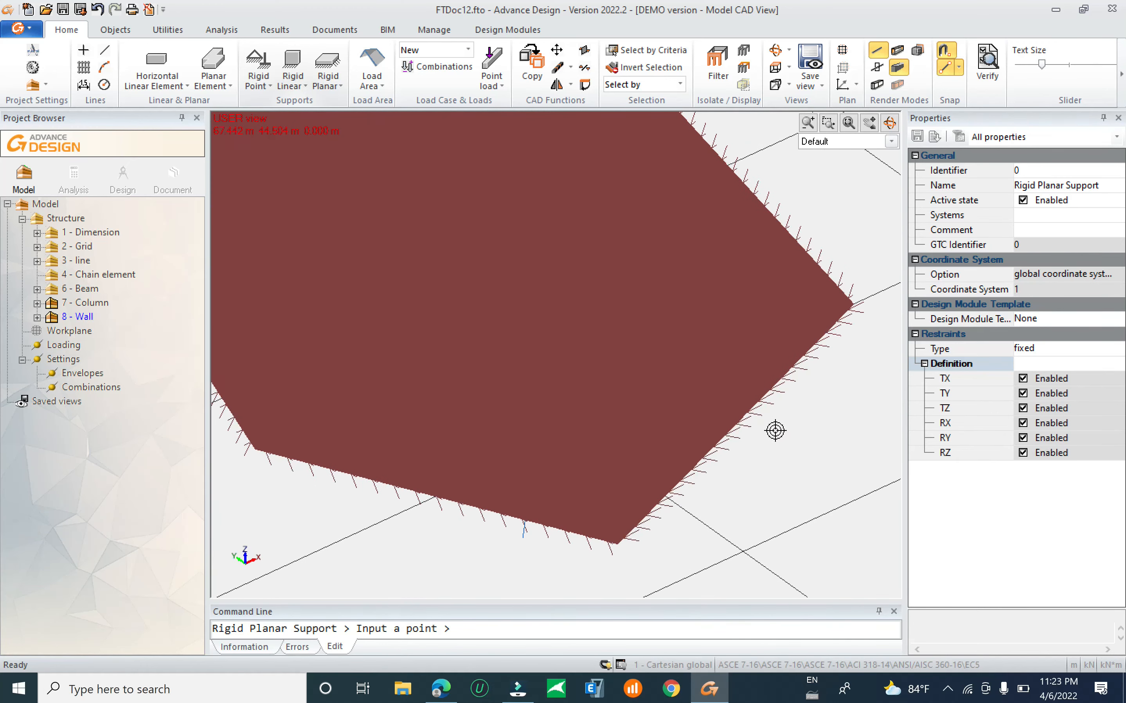
pyautogui.scroll(-4, 730, 462)
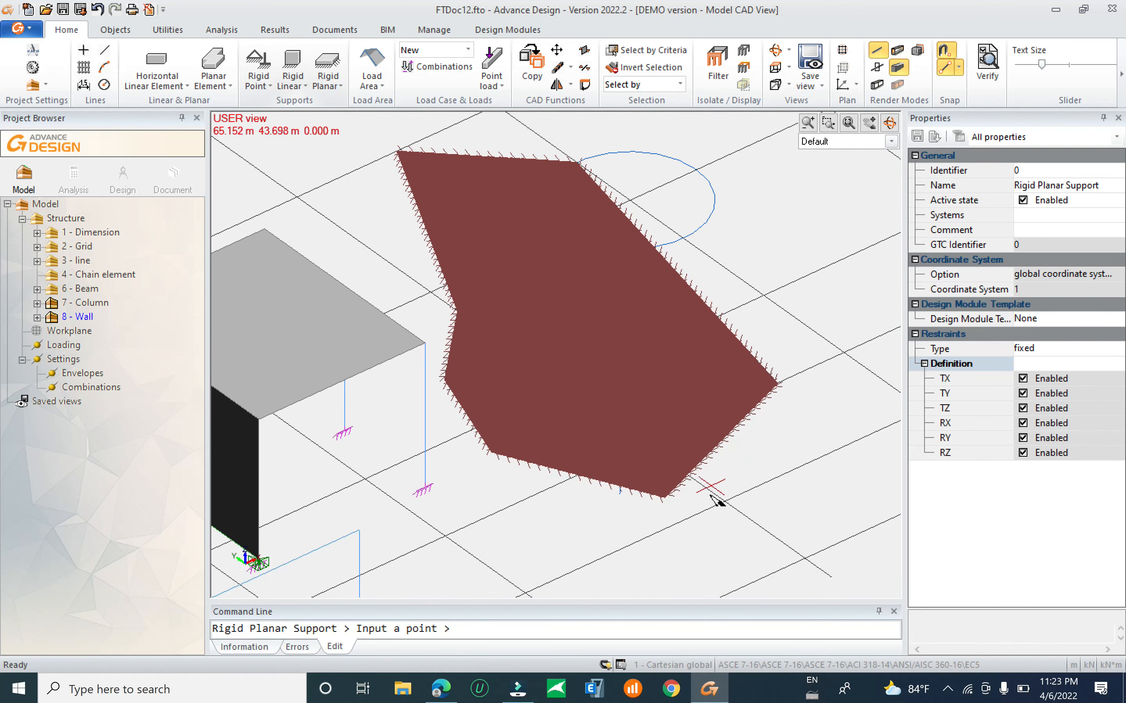
pyautogui.press('Escape')
# Select the irregular polygonal slab and generate a rigid planar support from the selection, with the restraint type set to fixed.
pyautogui.click(665, 378)
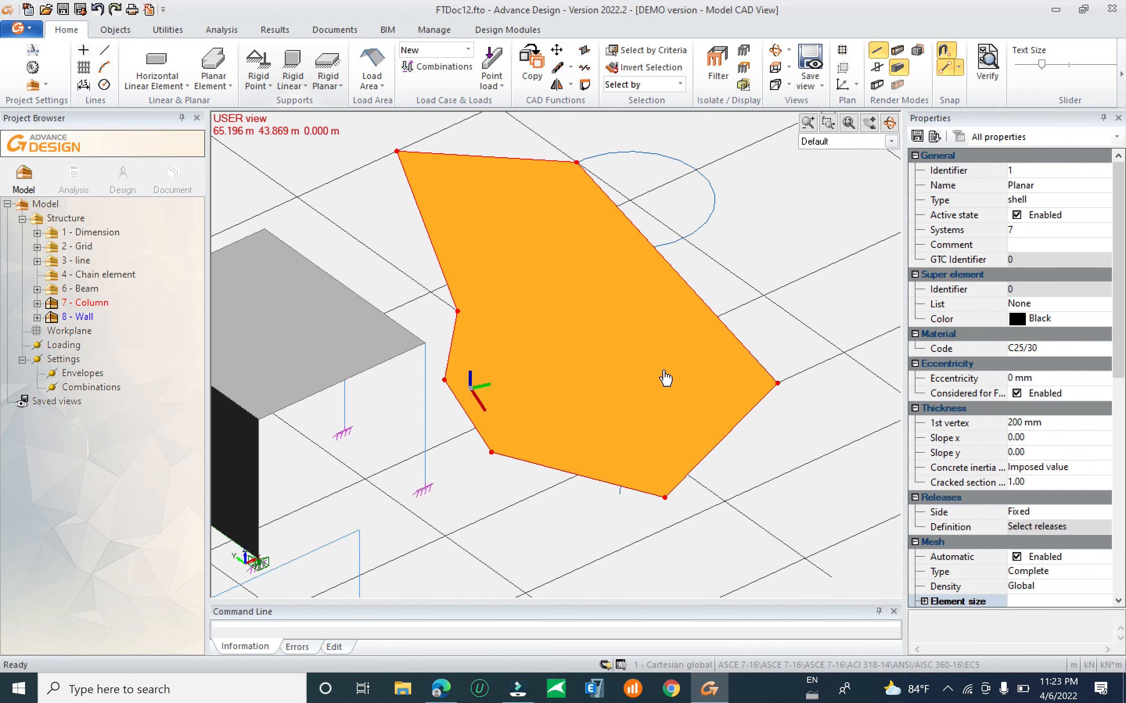
pyautogui.rightClick(665, 378)
pyautogui.moveTo(754, 224)
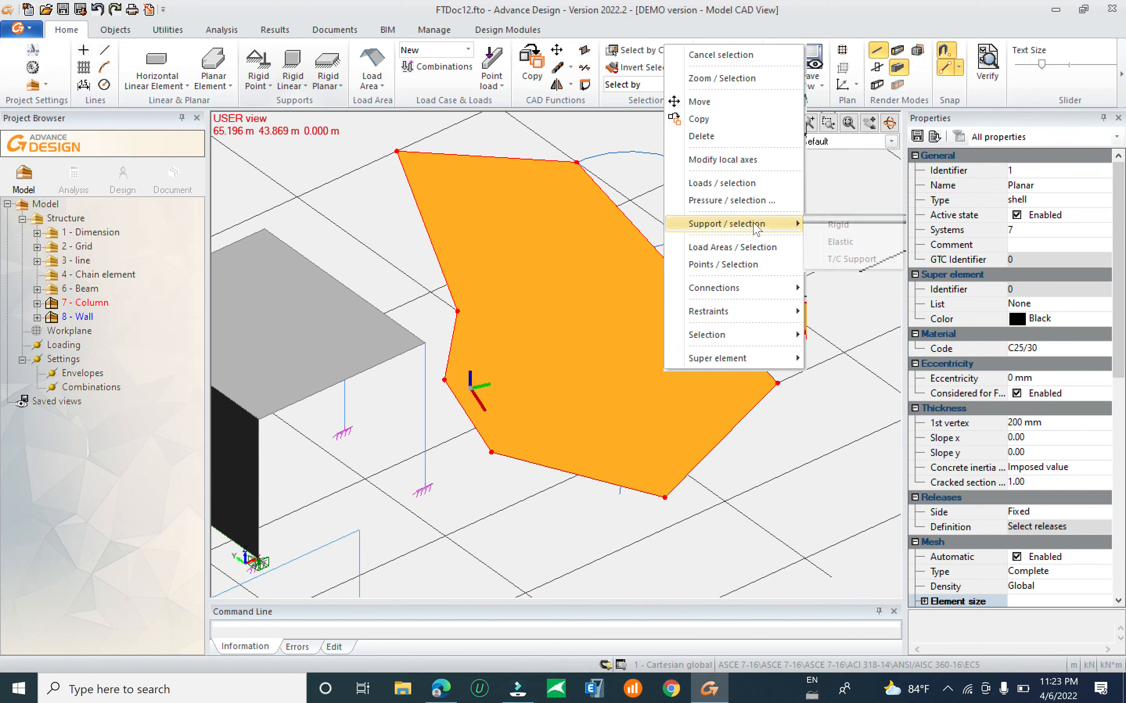
pyautogui.click(838, 224)
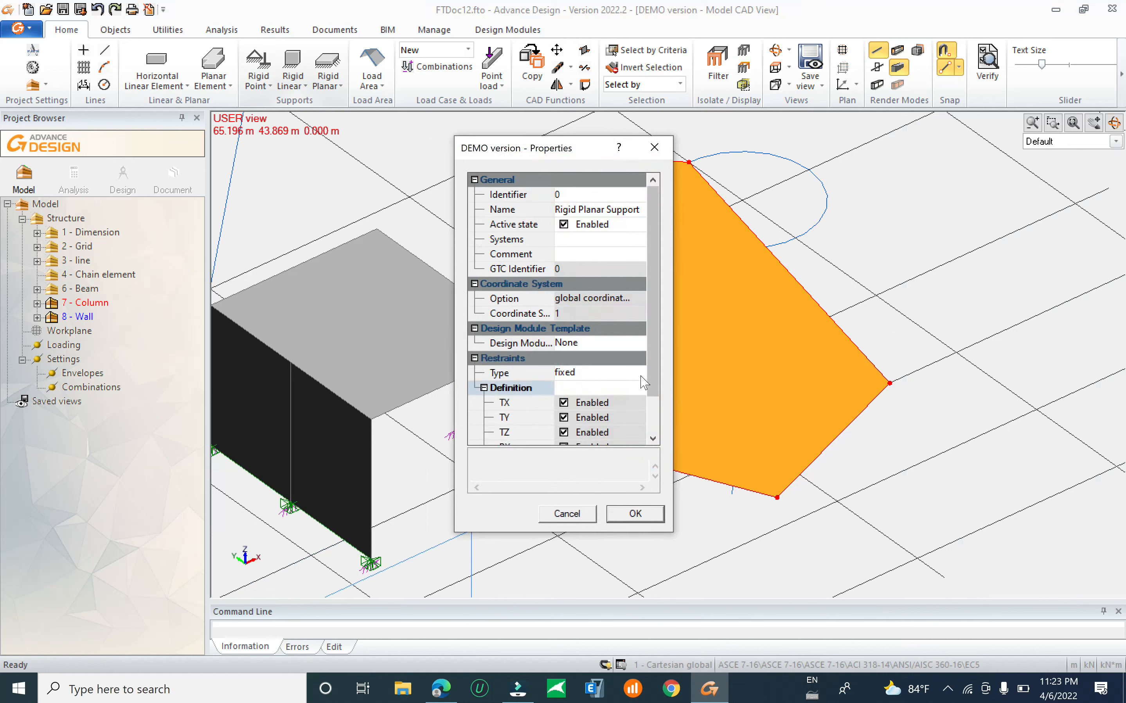
pyautogui.click(641, 376)
pyautogui.click(638, 372)
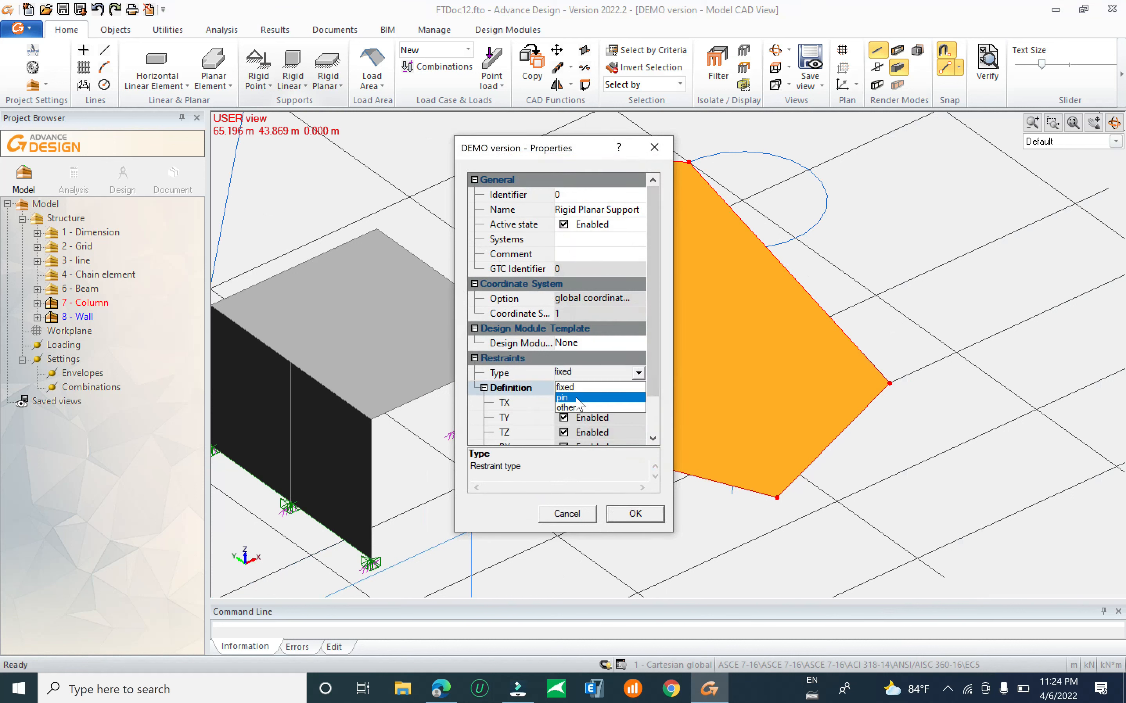
pyautogui.click(577, 398)
pyautogui.click(636, 374)
pyautogui.click(580, 386)
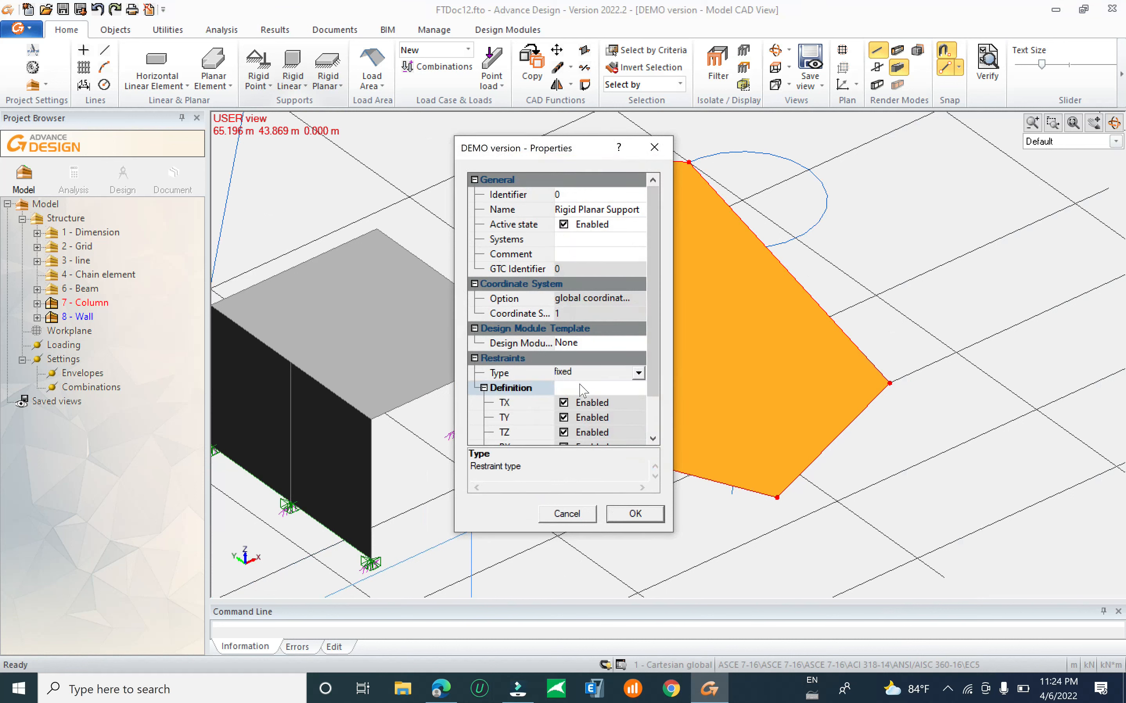
pyautogui.scroll(-1, 657, 371)
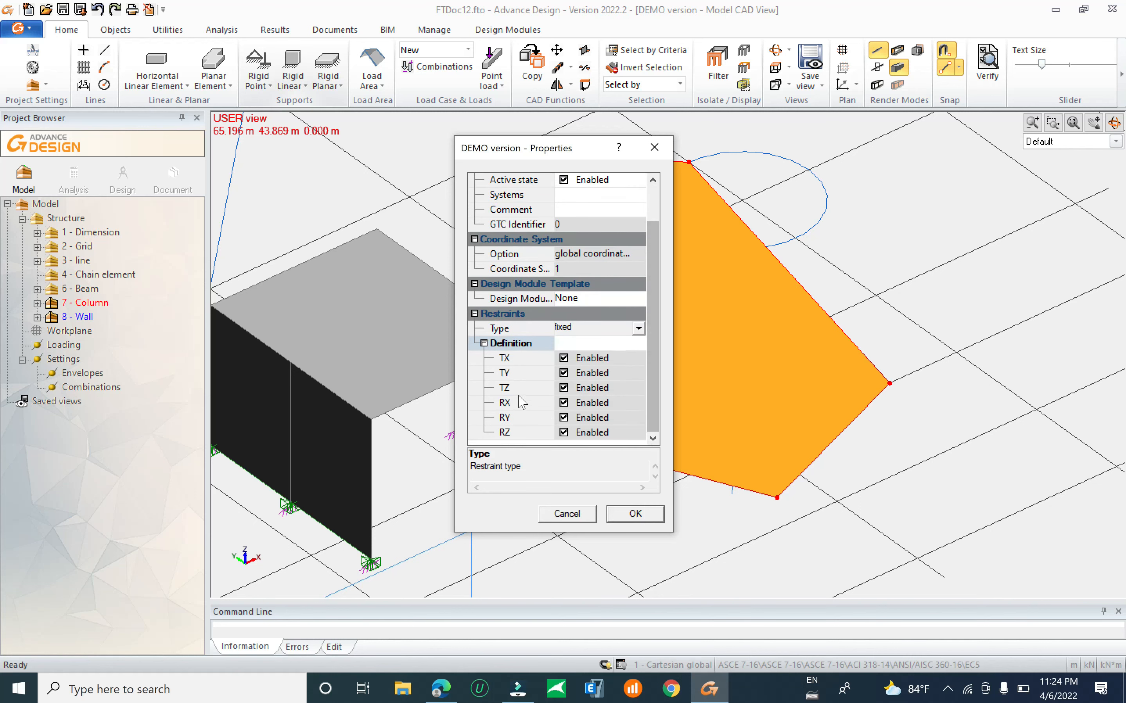
pyautogui.click(634, 514)
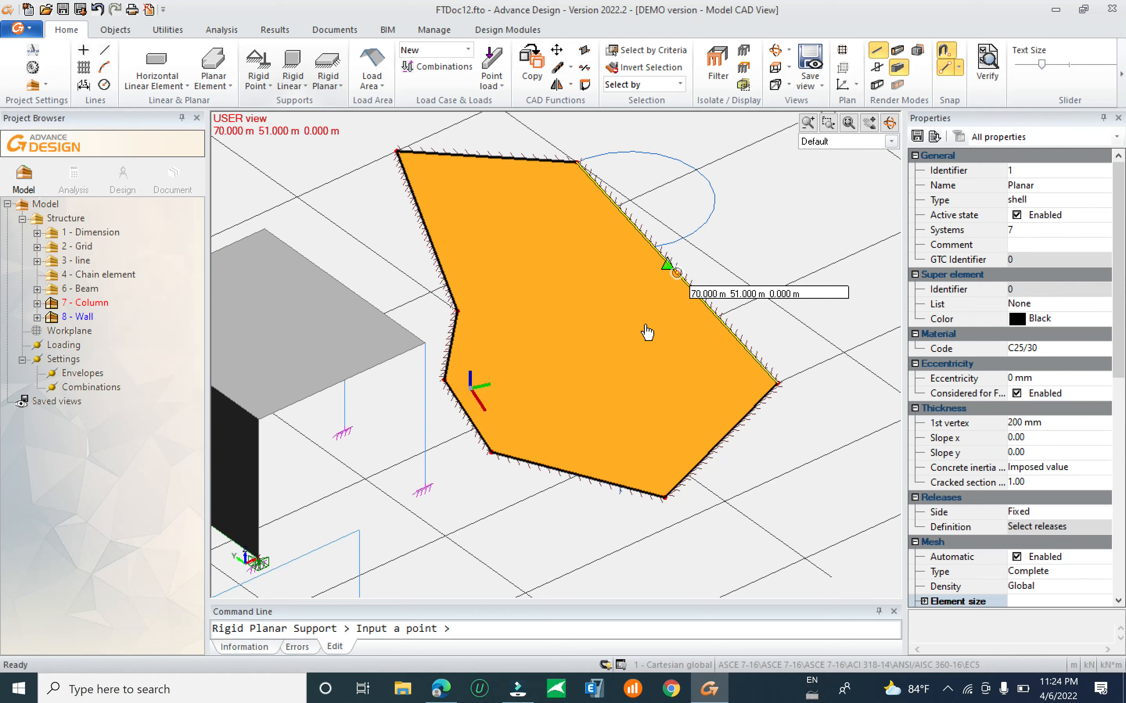
pyautogui.press('Escape')
# Select the rigid planar support on the irregular polygonal slab and examine its restraint type and degree-of-freedom settings.
pyautogui.moveTo(784, 325); pyautogui.dragTo(776, 353, button='middle')
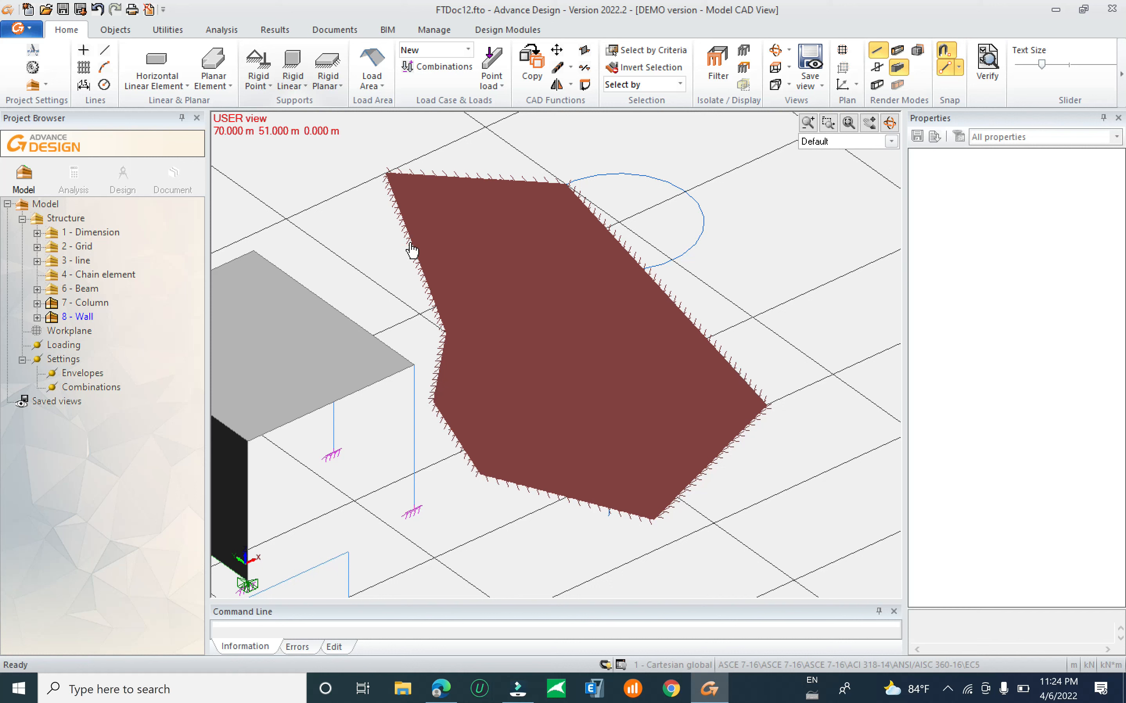
pyautogui.scroll(-2, 521, 319)
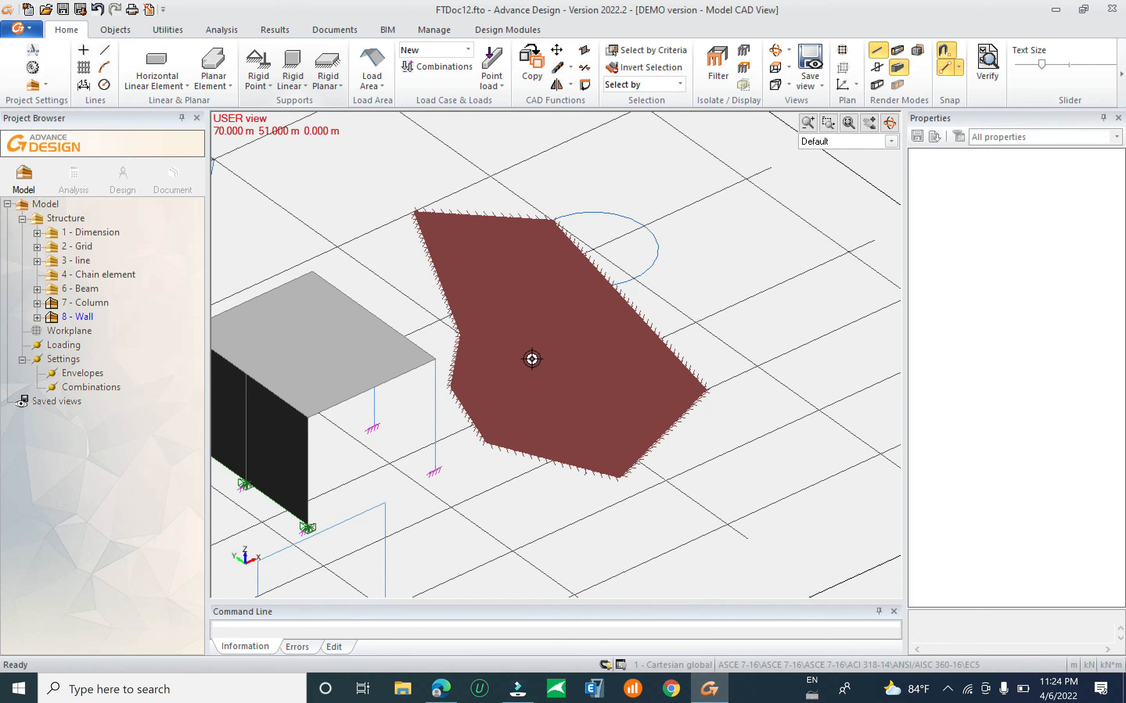
pyautogui.scroll(3, 535, 316)
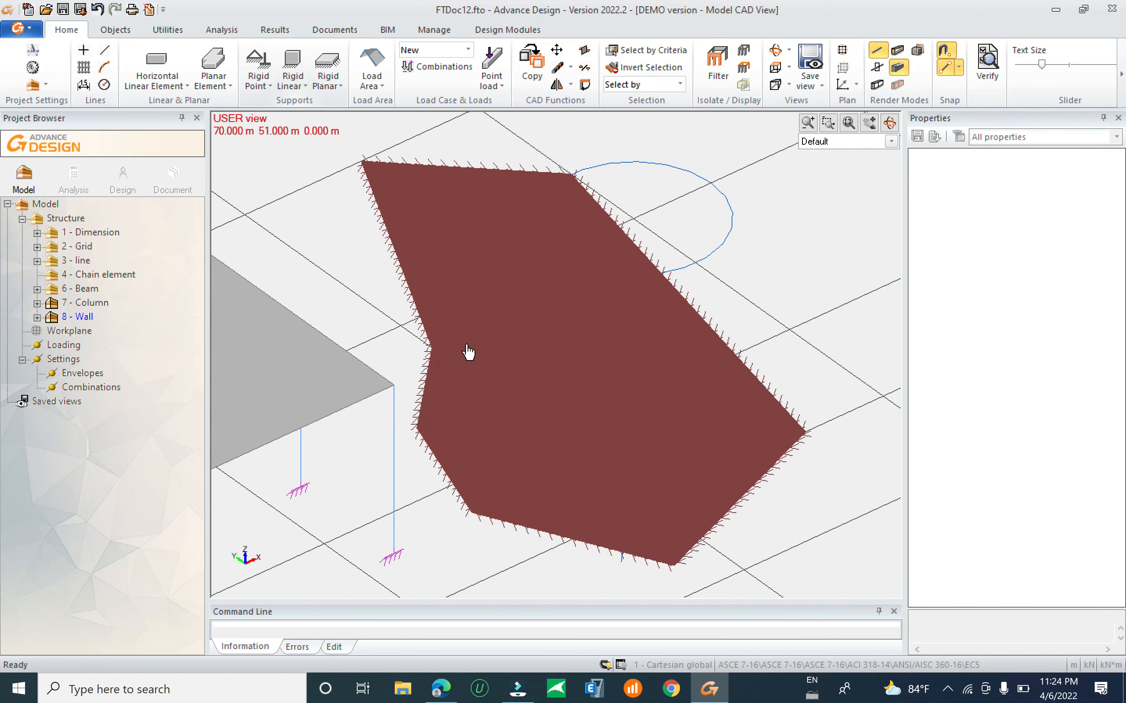
pyautogui.click(410, 309)
pyautogui.click(409, 304)
pyautogui.click(407, 303)
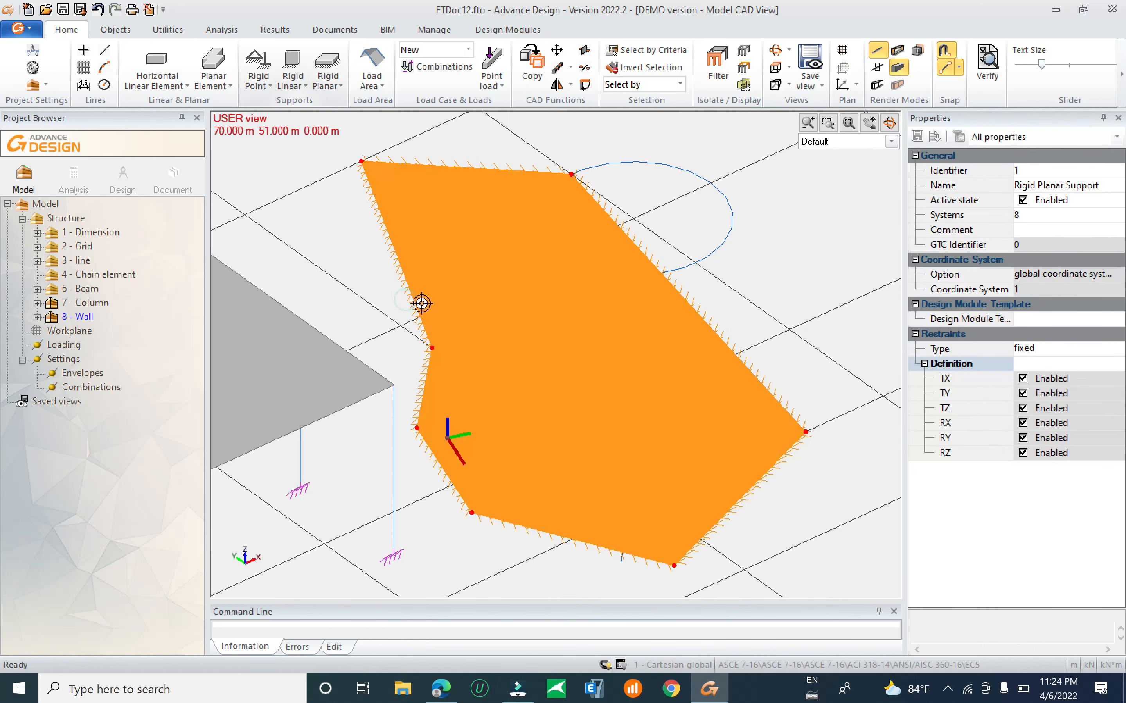
pyautogui.scroll(2, 418, 300)
pyautogui.click(1084, 352)
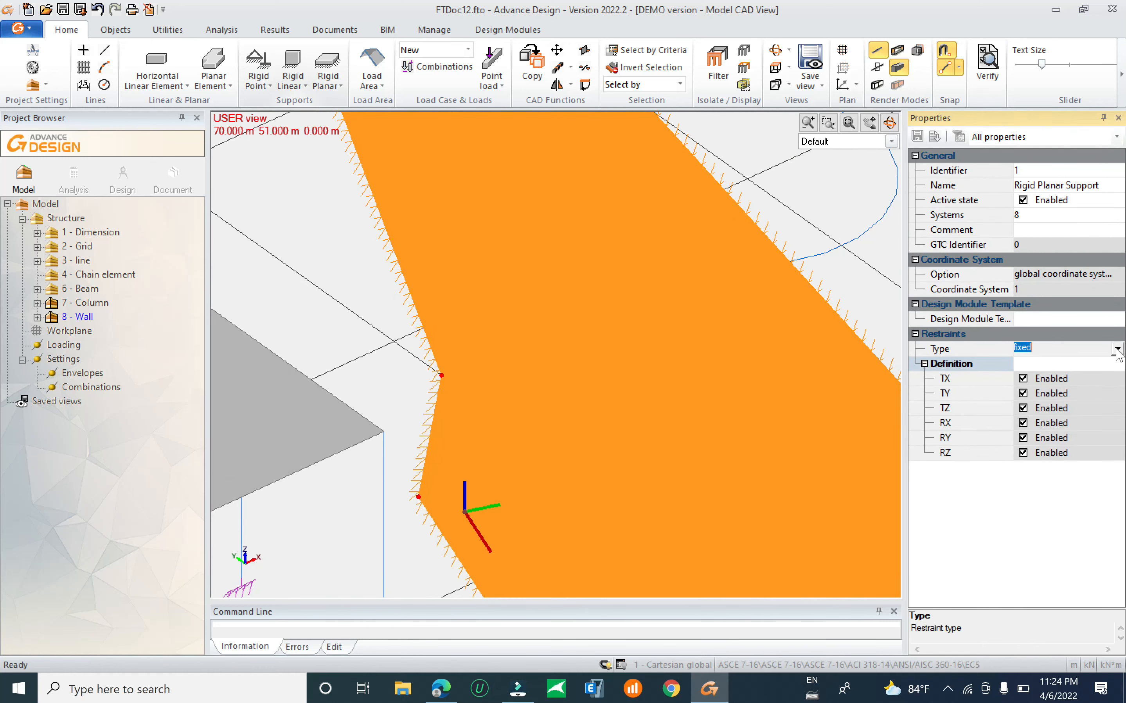
pyautogui.click(1117, 349)
pyautogui.click(1117, 352)
pyautogui.scroll(-3, 477, 302)
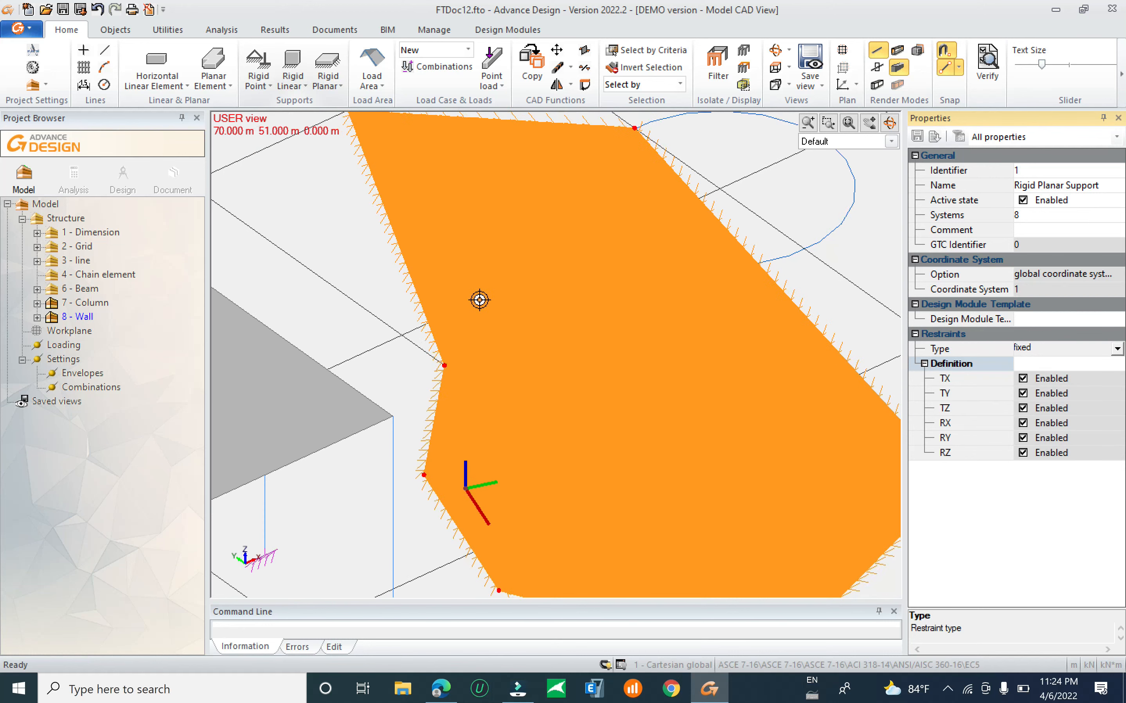
# Delete the rigid planar support from the irregular polygonal slab.
pyautogui.click(414, 300)
pyautogui.click(415, 297)
pyautogui.click(414, 298)
pyautogui.click(400, 255)
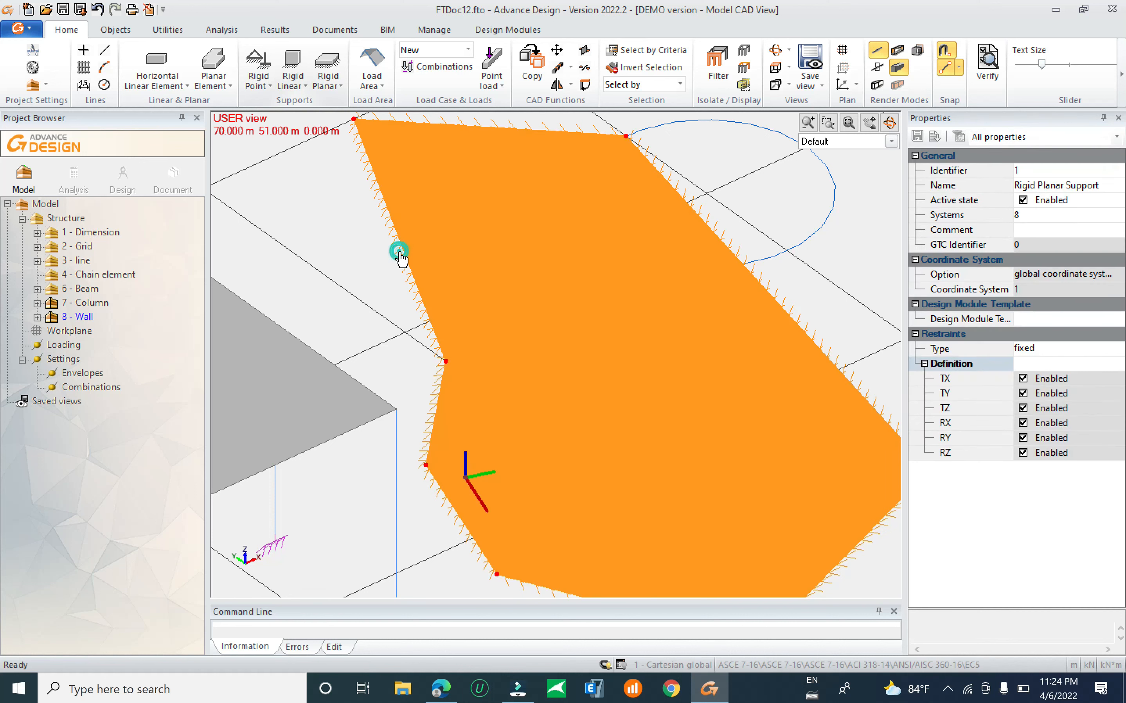
pyautogui.click(401, 259)
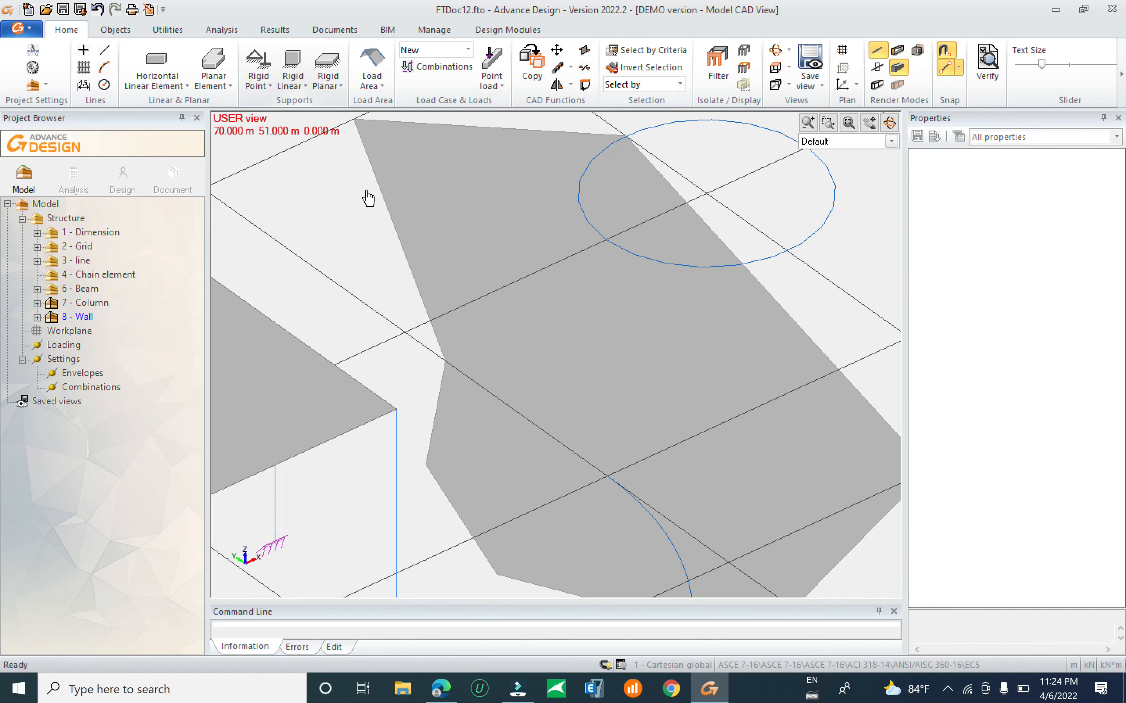
pyautogui.click(327, 77)
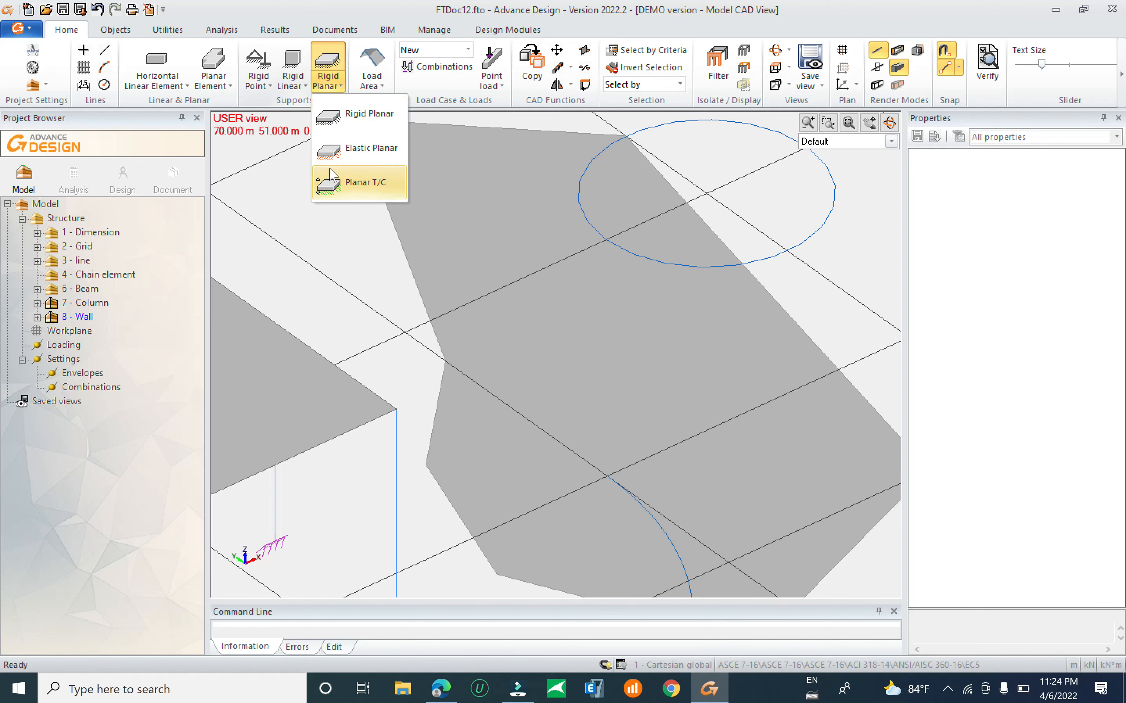
pyautogui.click(365, 151)
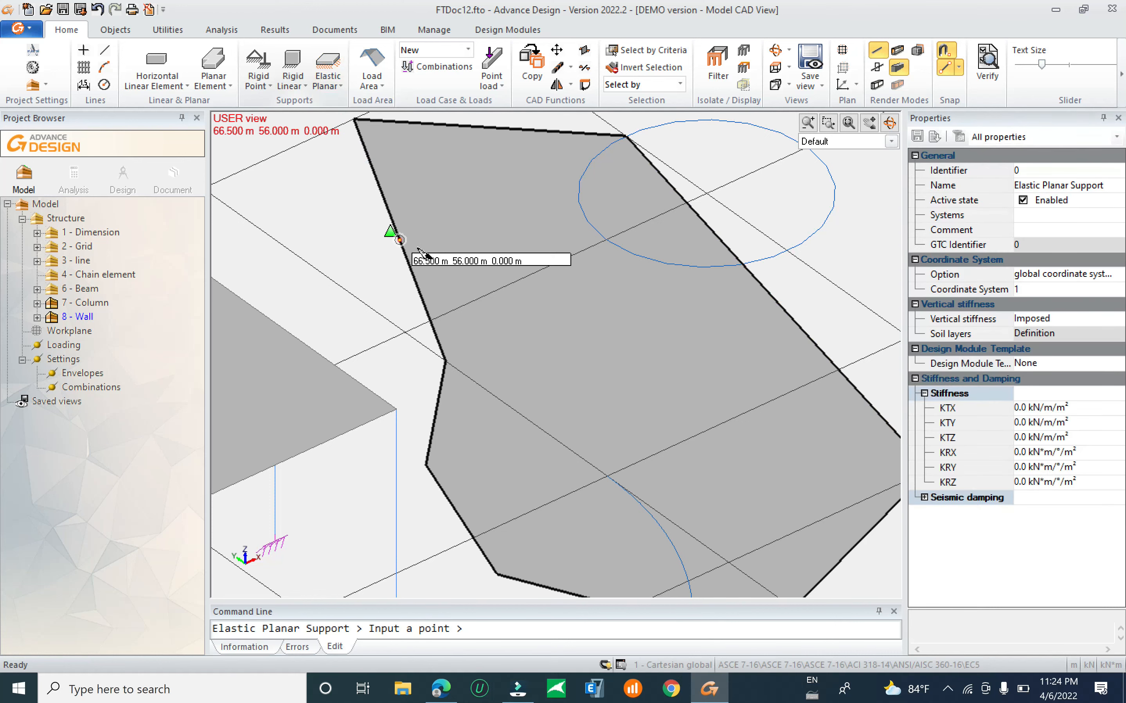
pyautogui.press('Escape')
# Generate an elastic planar support from the selected polygonal slab with stiffness KTX 2500, KTY 2500 and KTZ 55000 kN/m/m².
pyautogui.click(430, 161)
pyautogui.rightClick(429, 159)
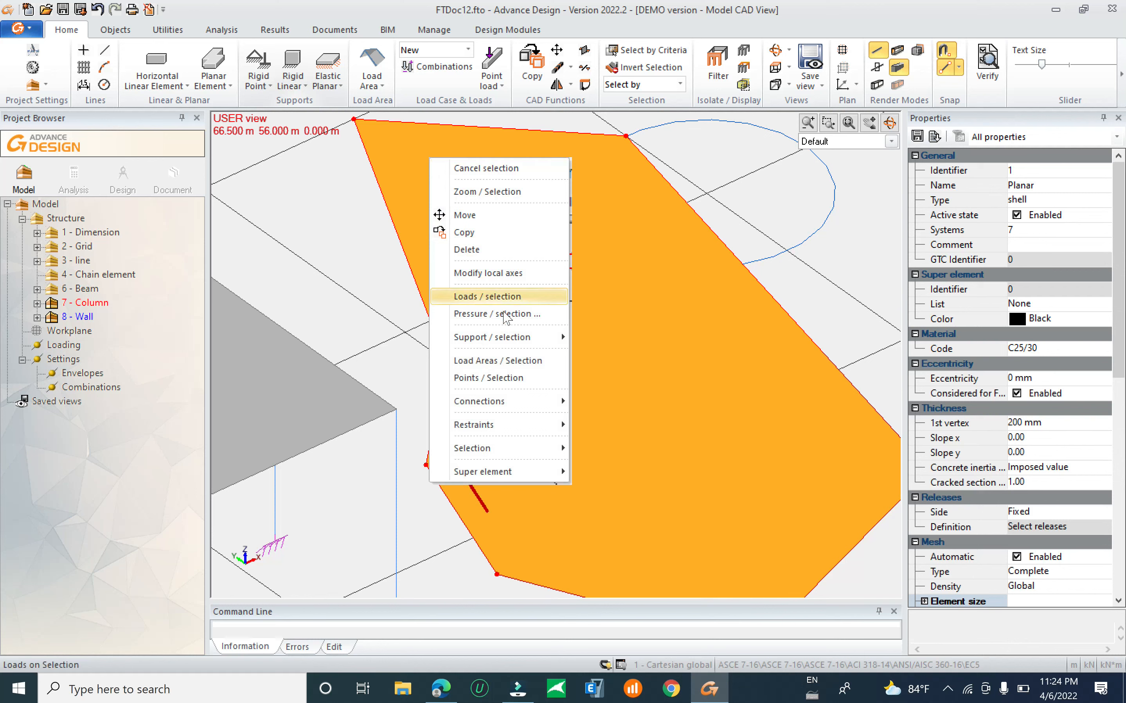
pyautogui.click(649, 361)
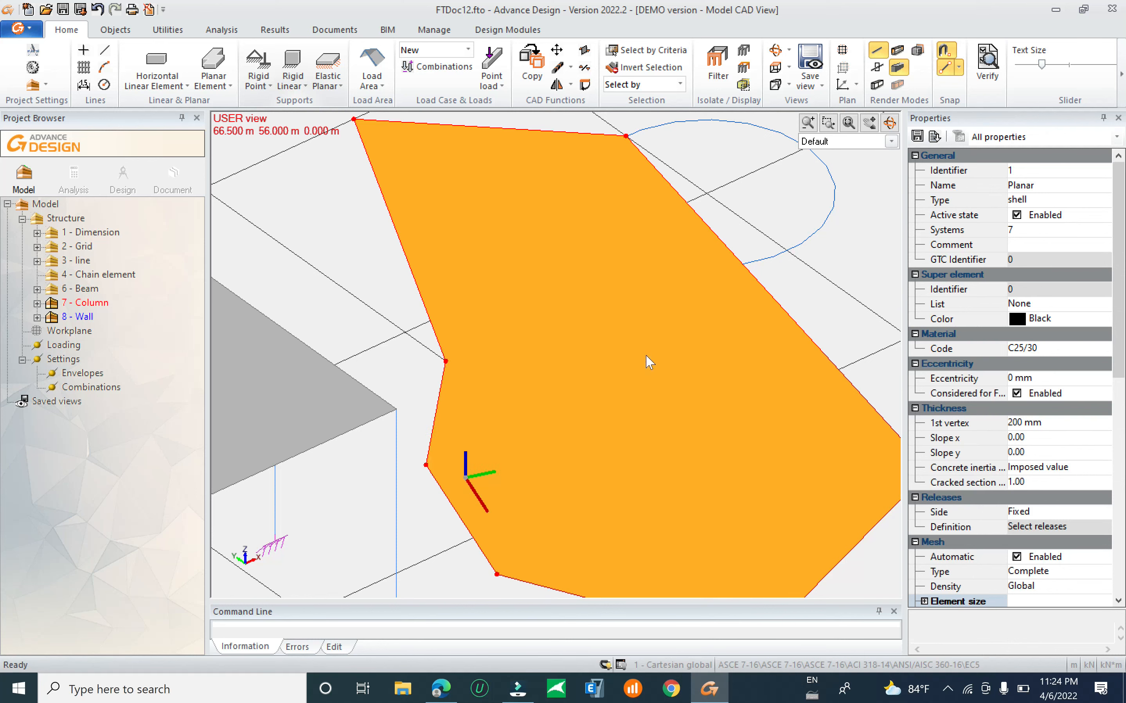
pyautogui.moveTo(650, 329); pyautogui.dragTo(652, 406)
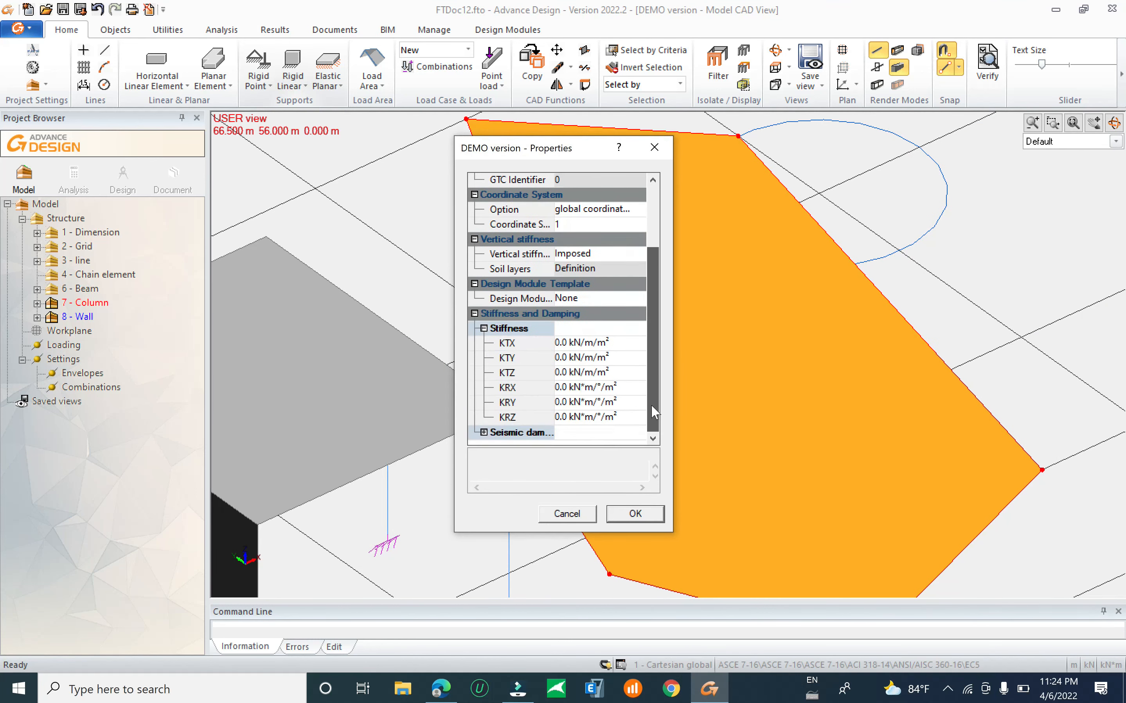
pyautogui.click(600, 372)
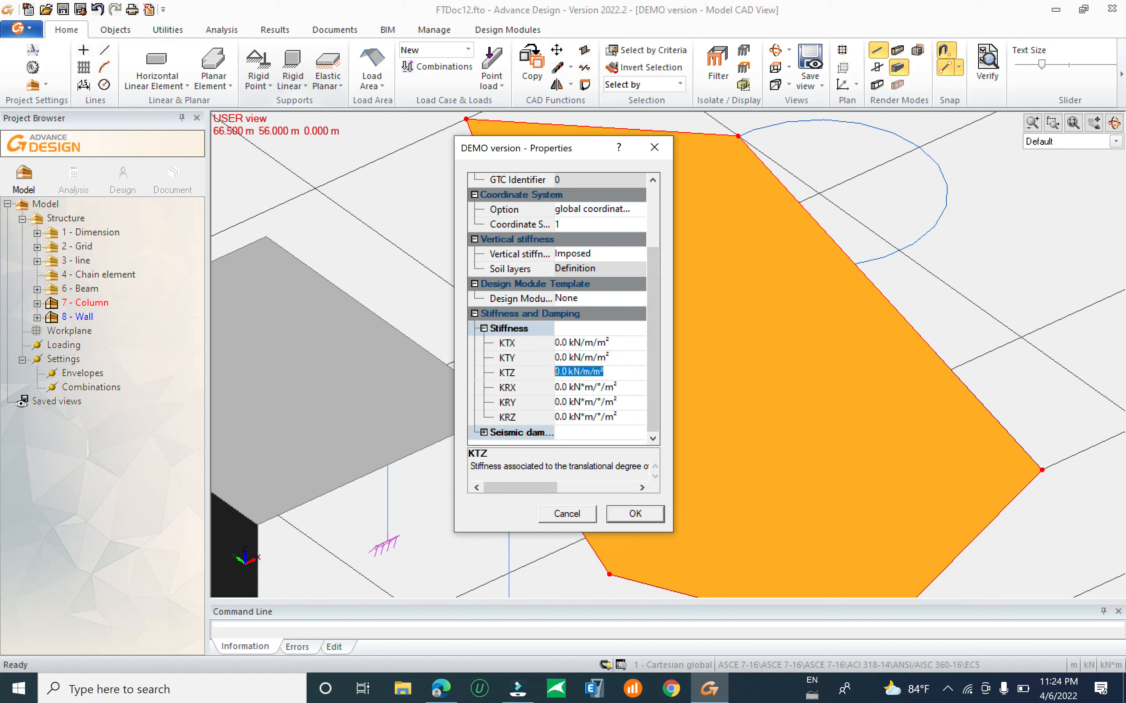
pyautogui.write('55000')
pyautogui.click(625, 359)
pyautogui.write('2')
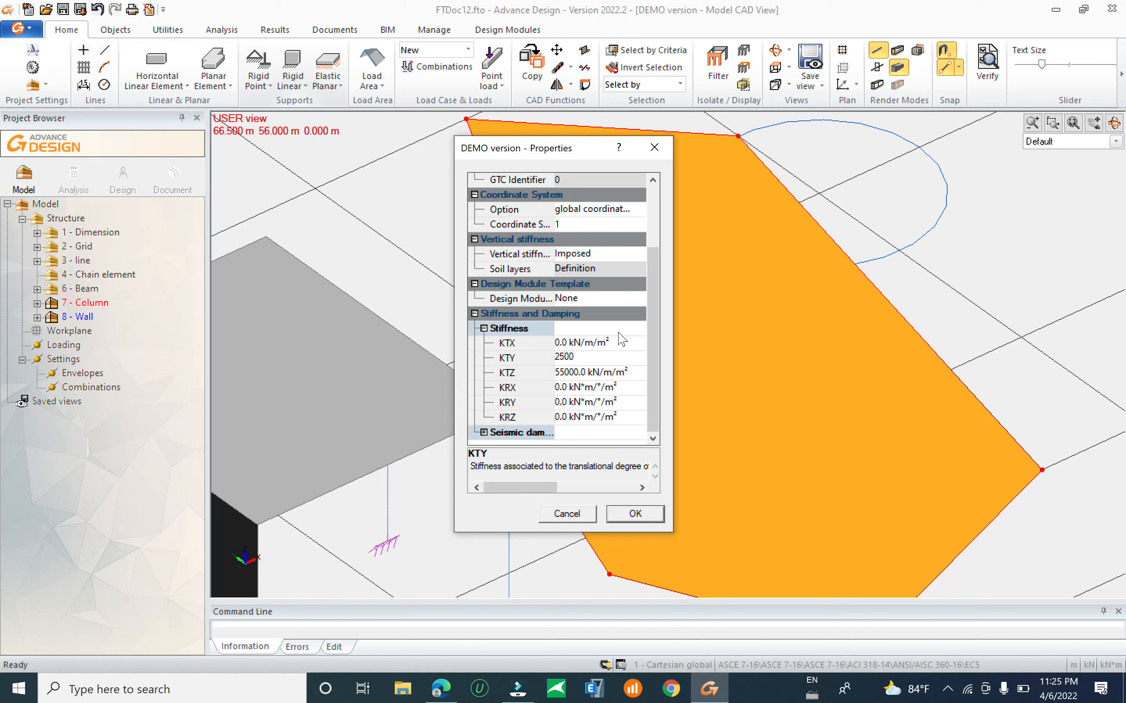
pyautogui.click(616, 344)
pyautogui.write('25')
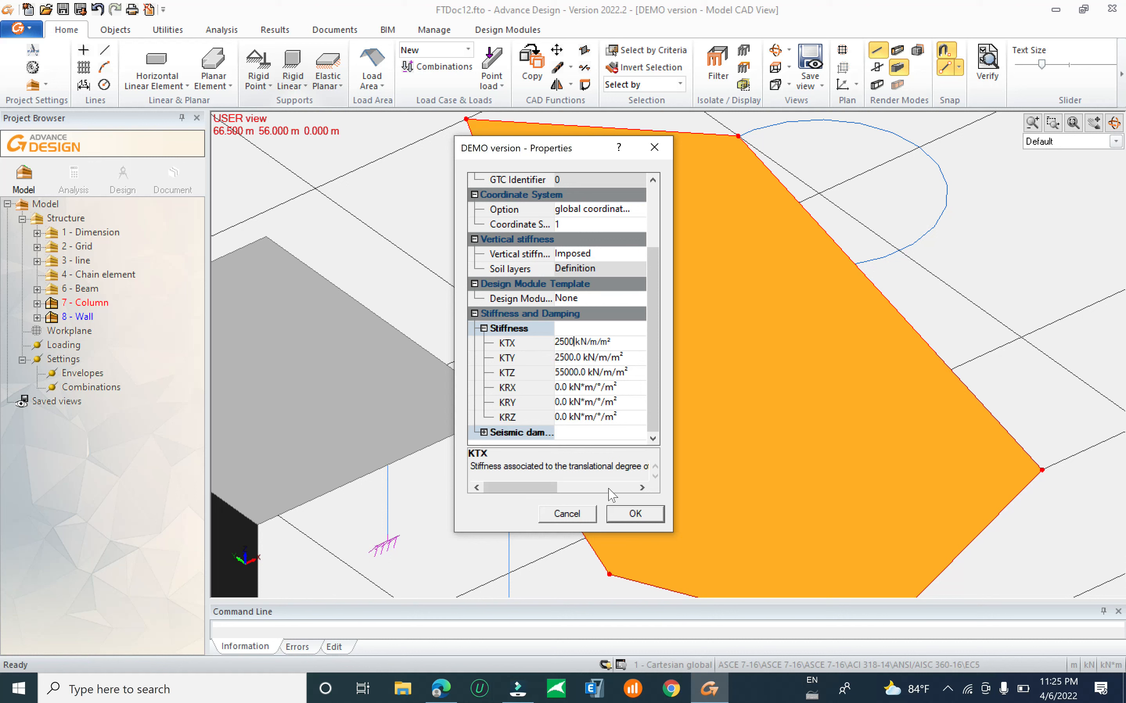
pyautogui.click(635, 514)
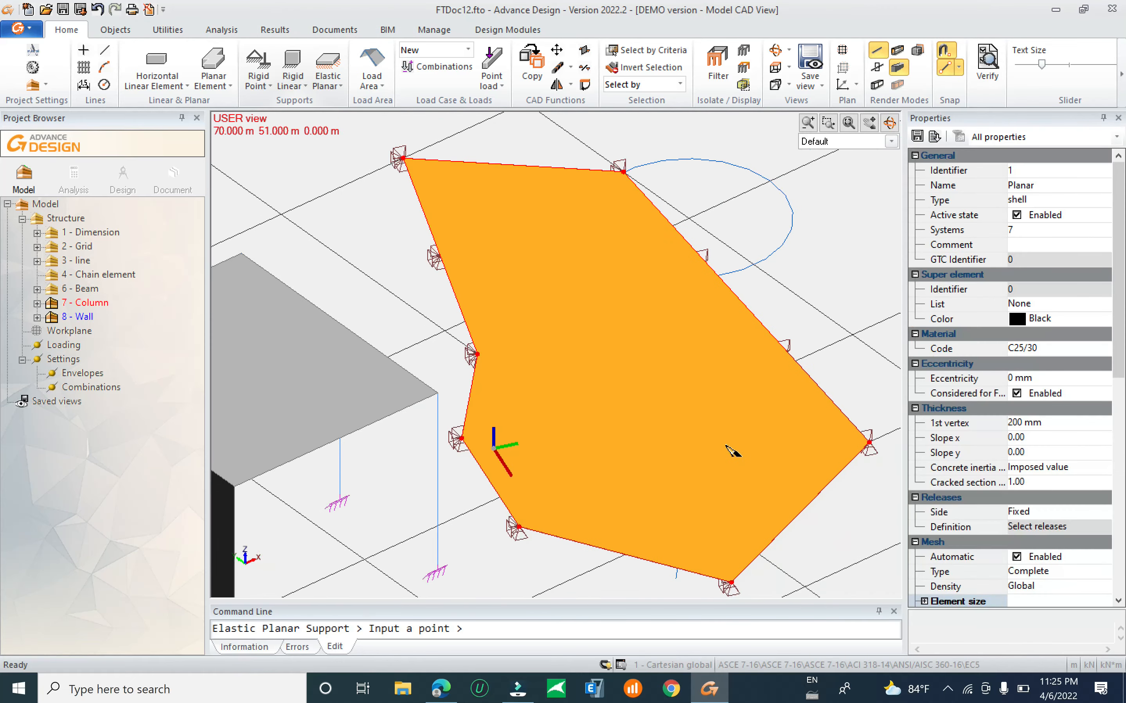
pyautogui.press('Escape')
# Select the elastic planar support under the polygonal slab and examine its stiffness properties and symbols in the model.
pyautogui.keyDown('shift'); pyautogui.moveTo(696, 420); pyautogui.dragTo(674, 451, button='middle'); pyautogui.keyUp('shift')
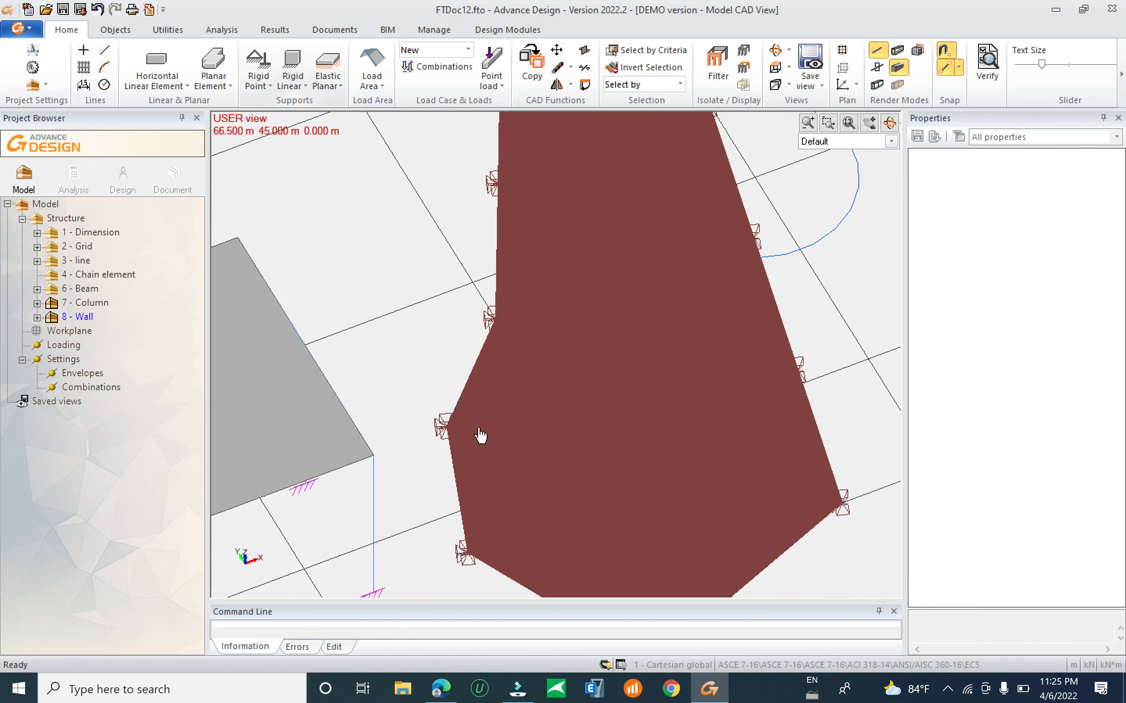
pyautogui.click(441, 432)
pyautogui.keyDown('shift'); pyautogui.moveTo(446, 413); pyautogui.dragTo(585, 420, button='middle'); pyautogui.keyUp('shift')
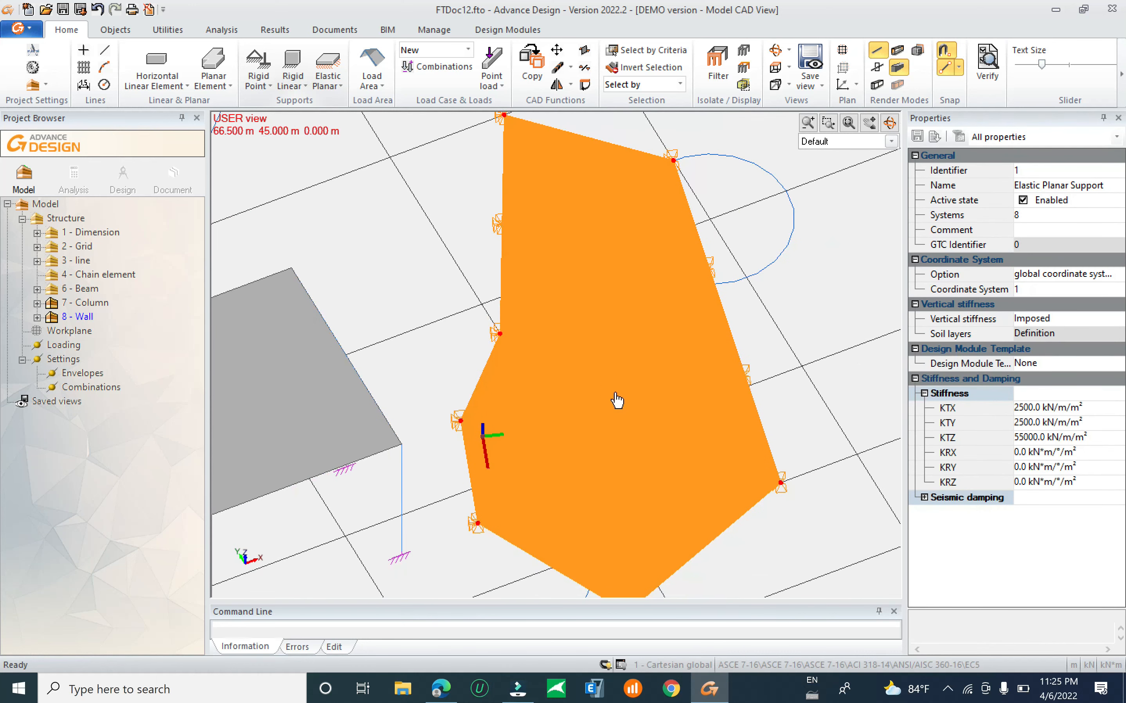
pyautogui.keyDown('shift'); pyautogui.moveTo(605, 359); pyautogui.dragTo(594, 287, button='middle'); pyautogui.keyUp('shift')
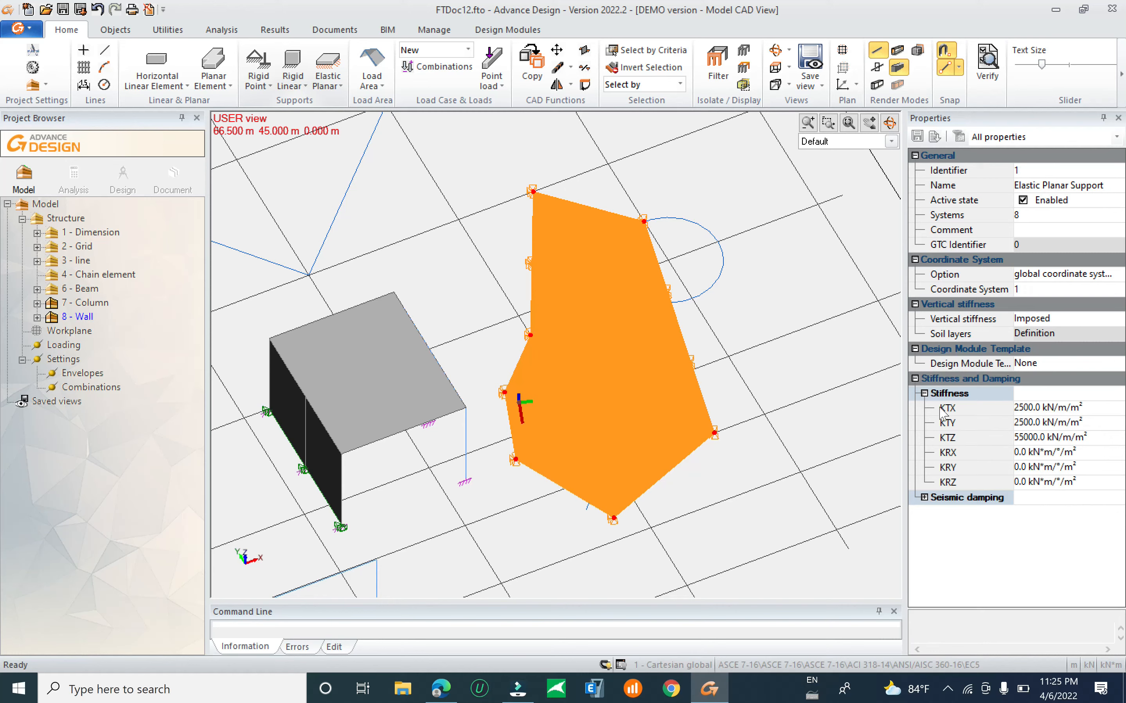
pyautogui.keyDown('shift'); pyautogui.moveTo(711, 447); pyautogui.dragTo(555, 409, button='middle'); pyautogui.keyUp('shift')
pyautogui.press('Escape')
pyautogui.keyDown('shift'); pyautogui.moveTo(661, 484); pyautogui.dragTo(726, 437, button='middle'); pyautogui.keyUp('shift')
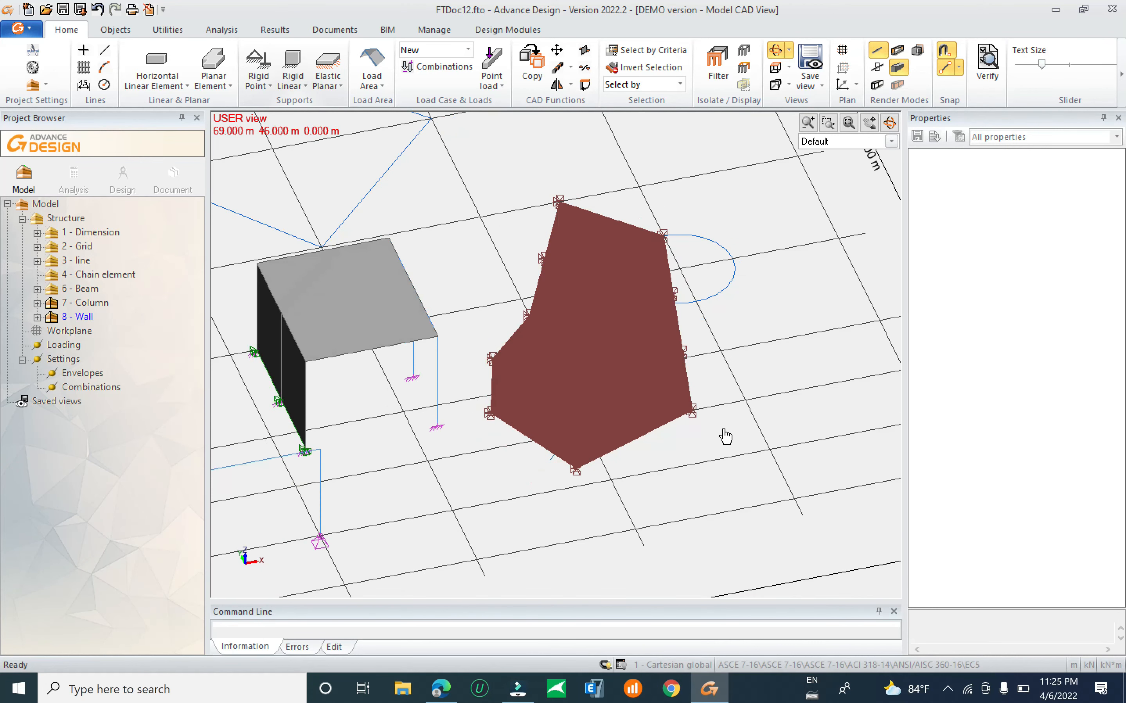
pyautogui.click(378, 84)
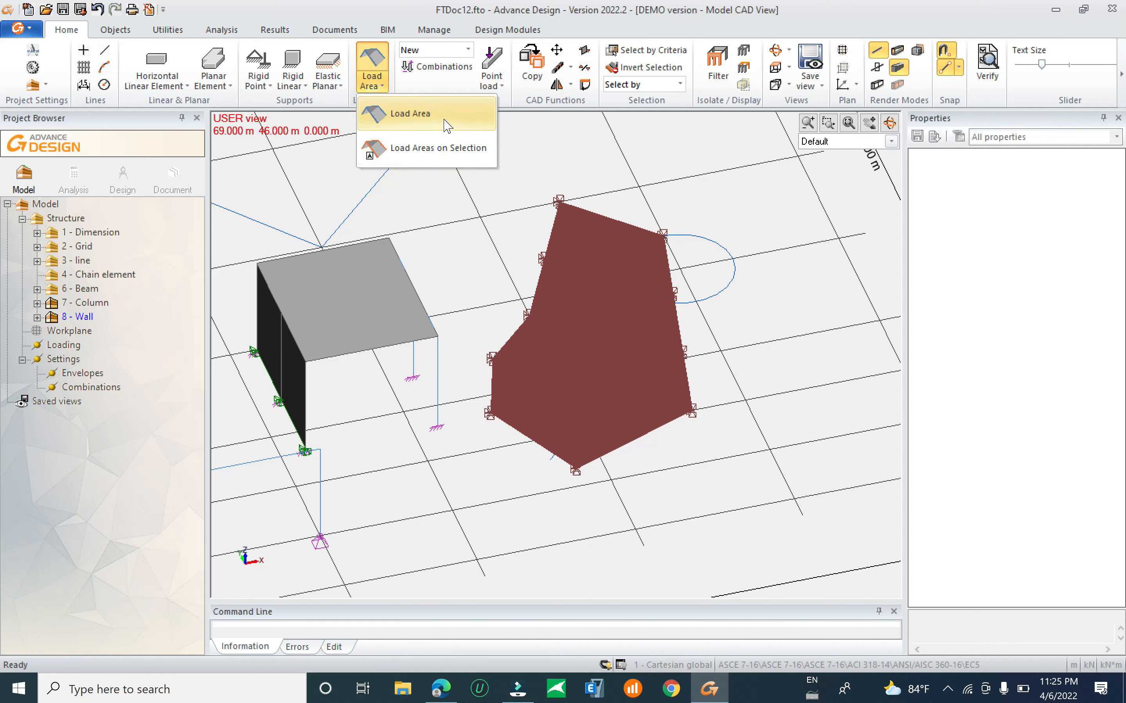
pyautogui.click(465, 50)
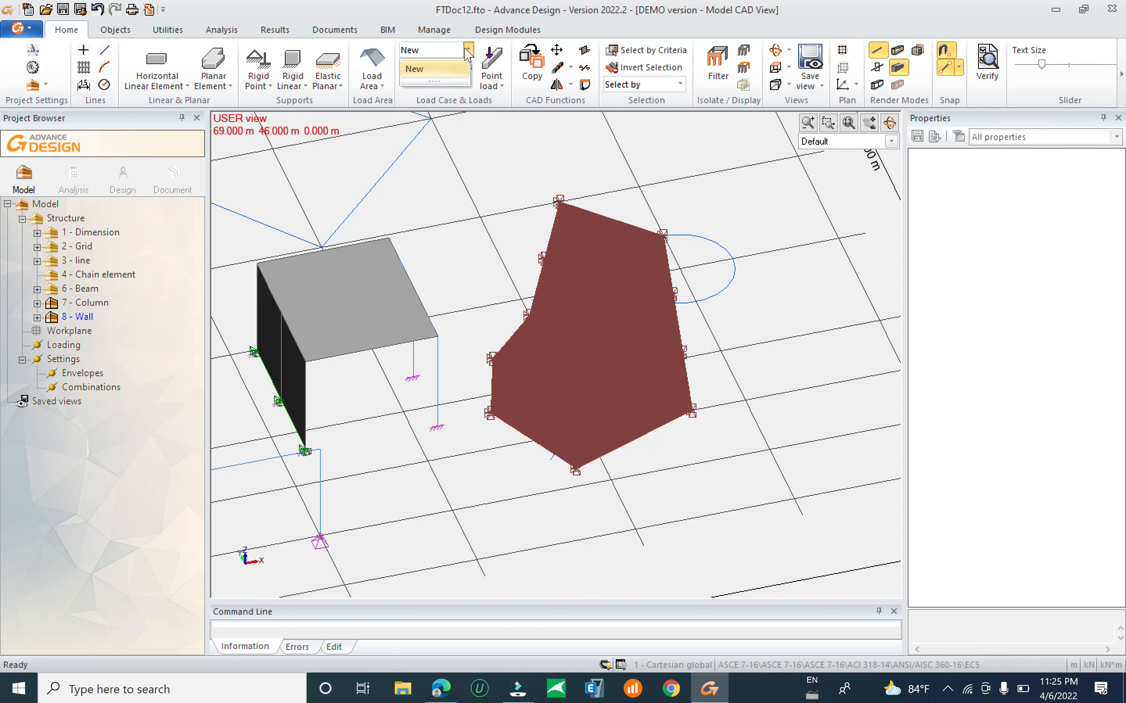
pyautogui.click(467, 50)
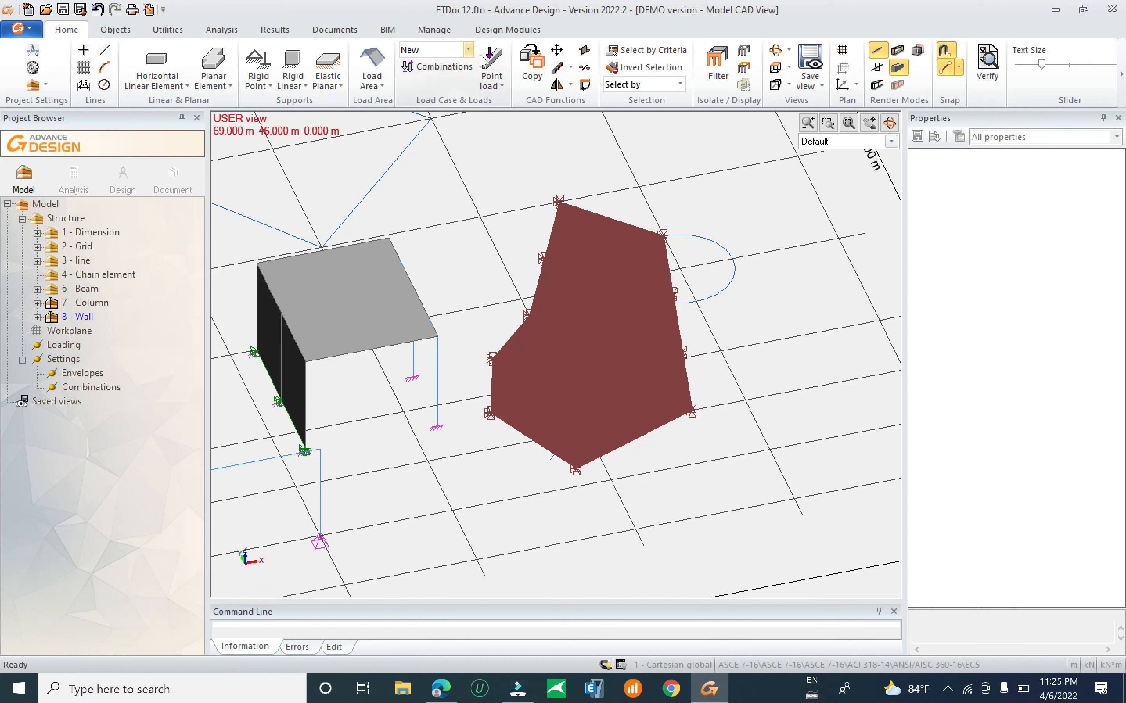
pyautogui.click(499, 85)
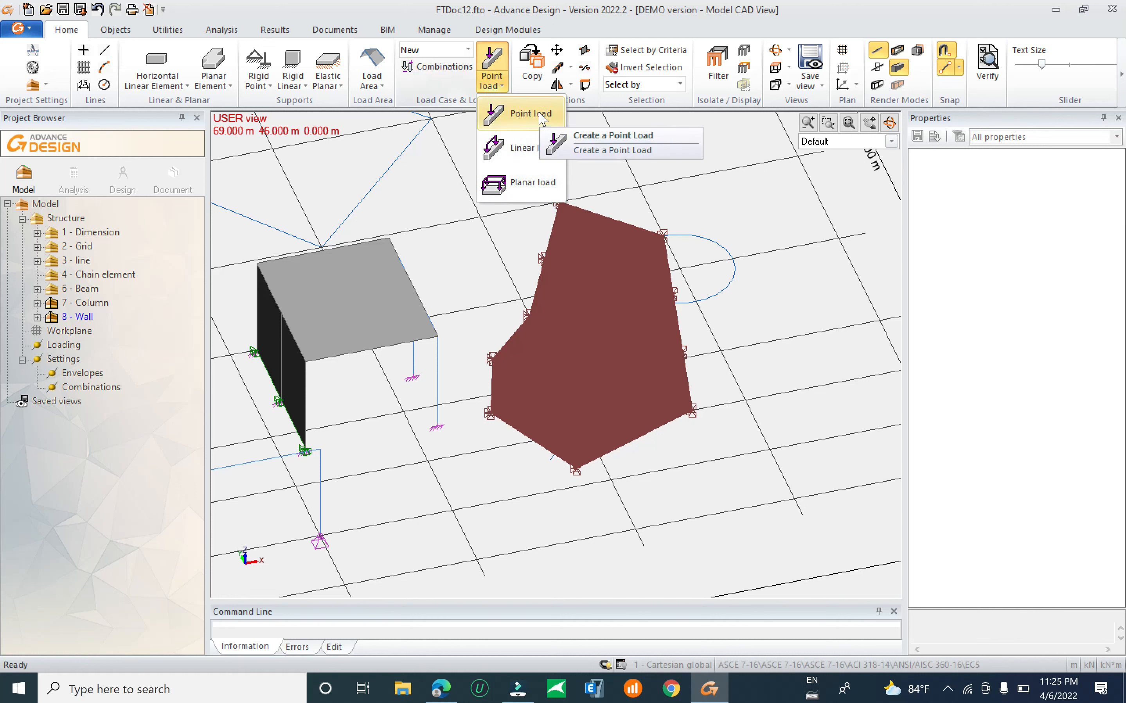
pyautogui.click(534, 184)
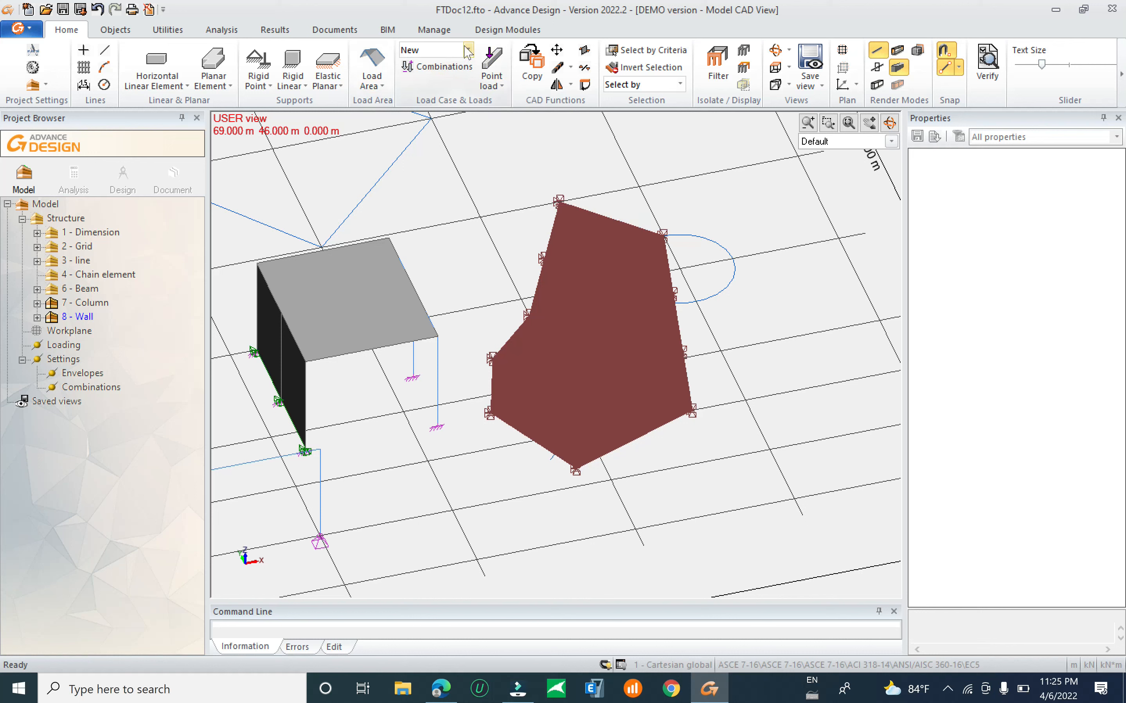
# Create a new load case family of the Dead Loads type.
pyautogui.click(426, 51)
pyautogui.click(414, 68)
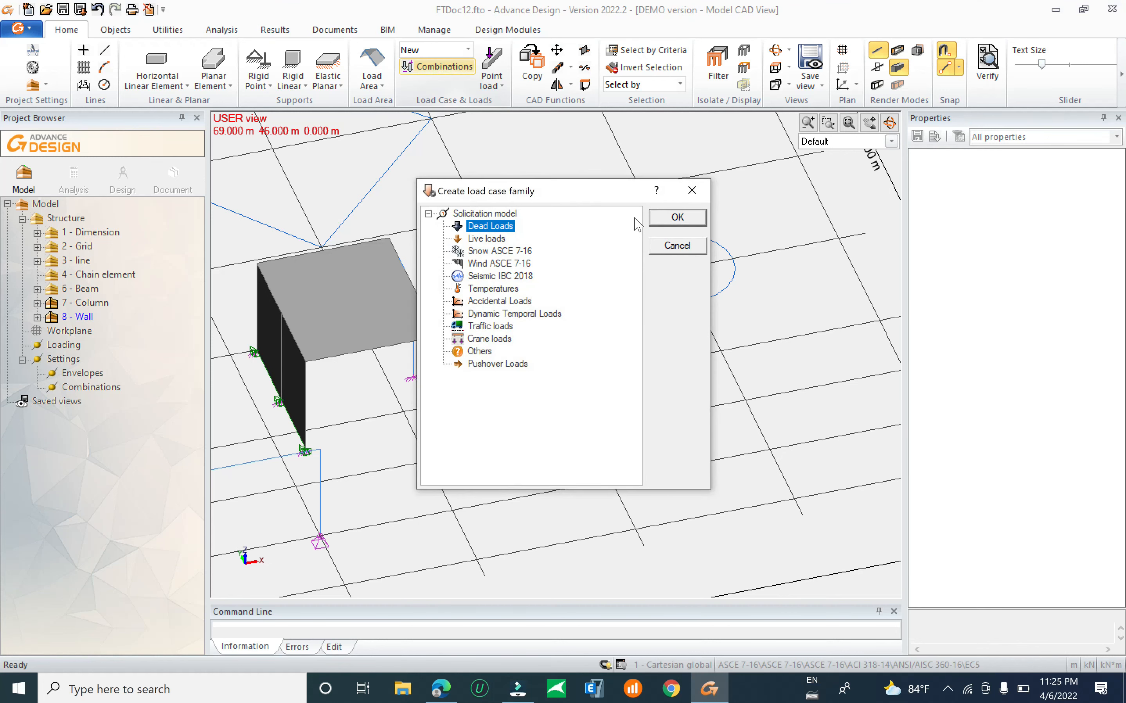
pyautogui.click(676, 218)
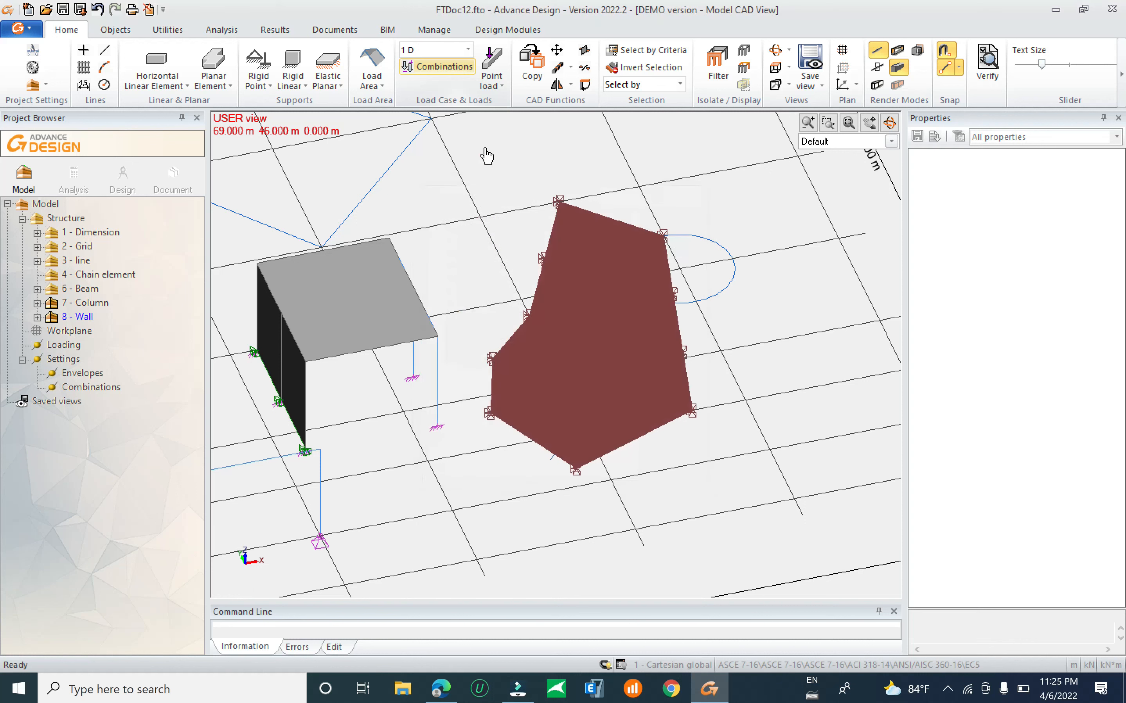
pyautogui.click(465, 50)
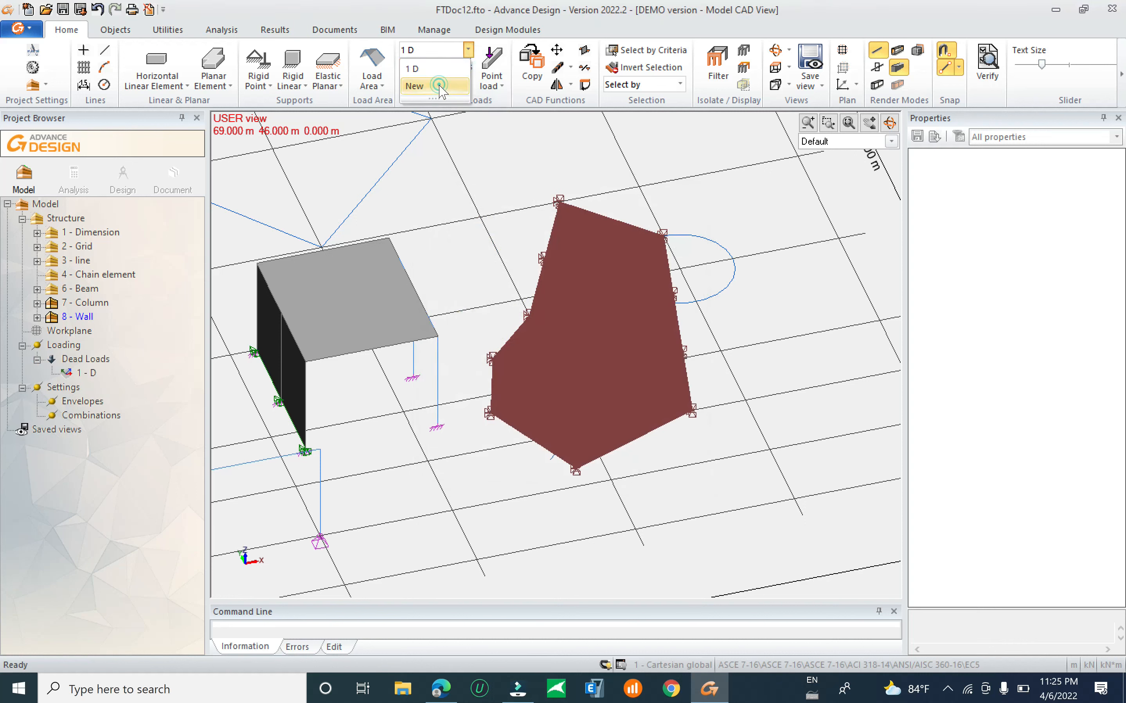
pyautogui.click(418, 86)
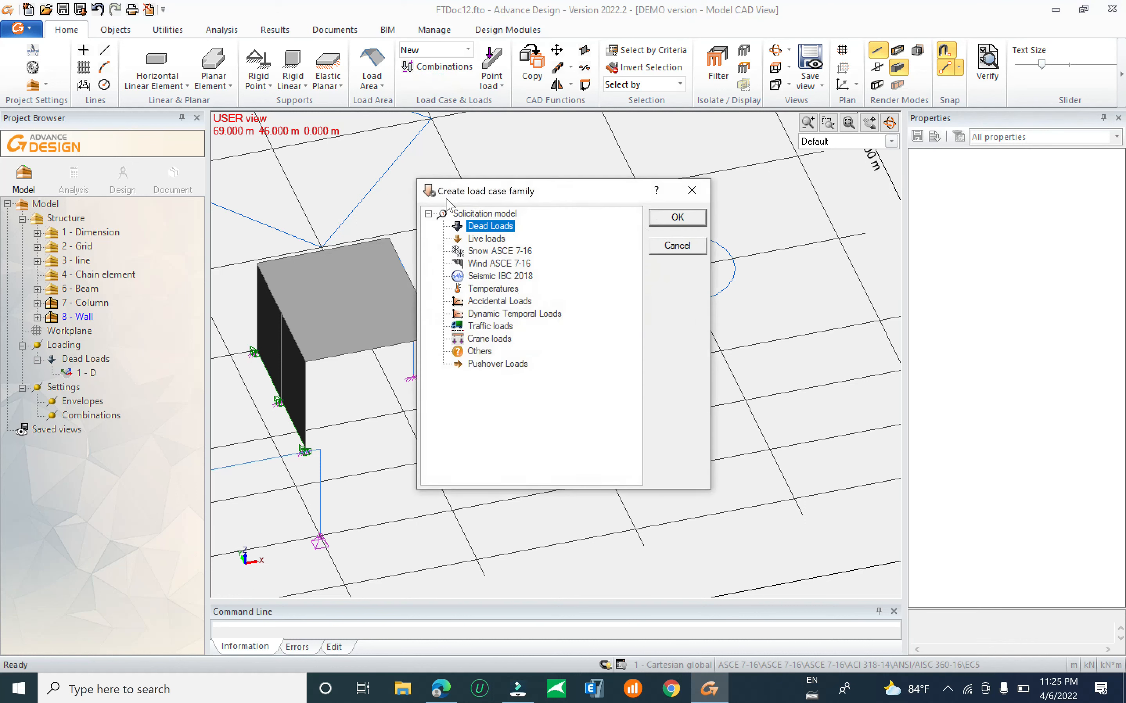
pyautogui.click(692, 190)
# Delete all cases in the Dead Loads family and remove the family itself from the loading.
pyautogui.click(59, 345)
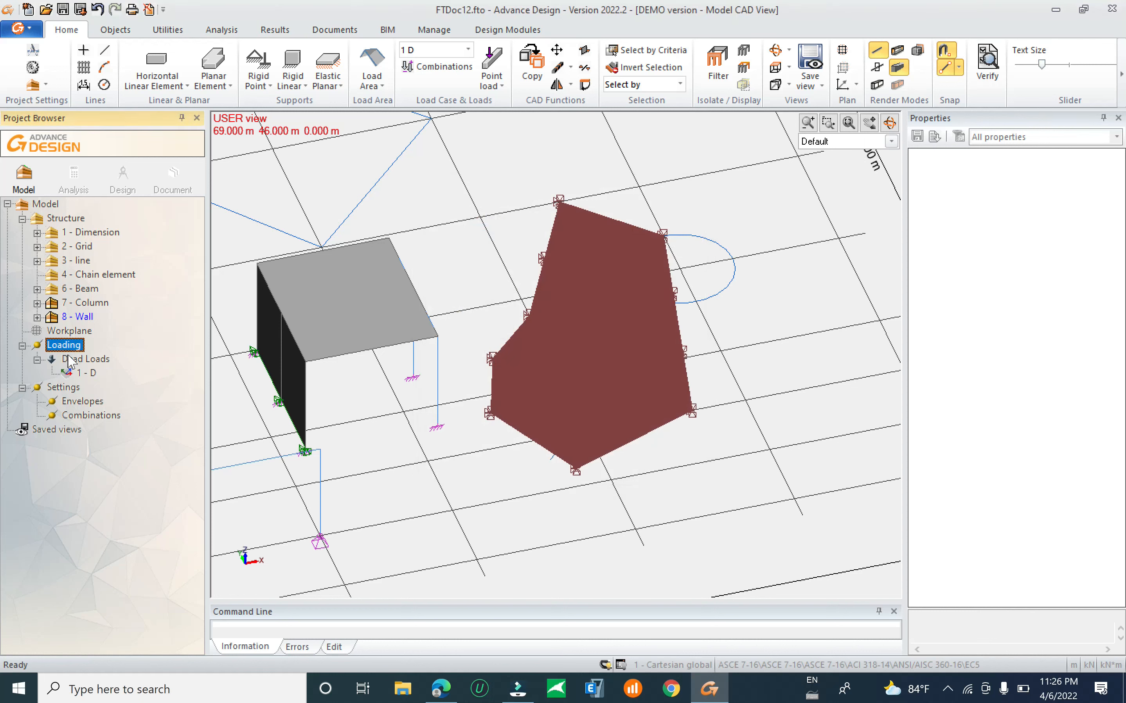
pyautogui.click(70, 359)
pyautogui.rightClick(74, 360)
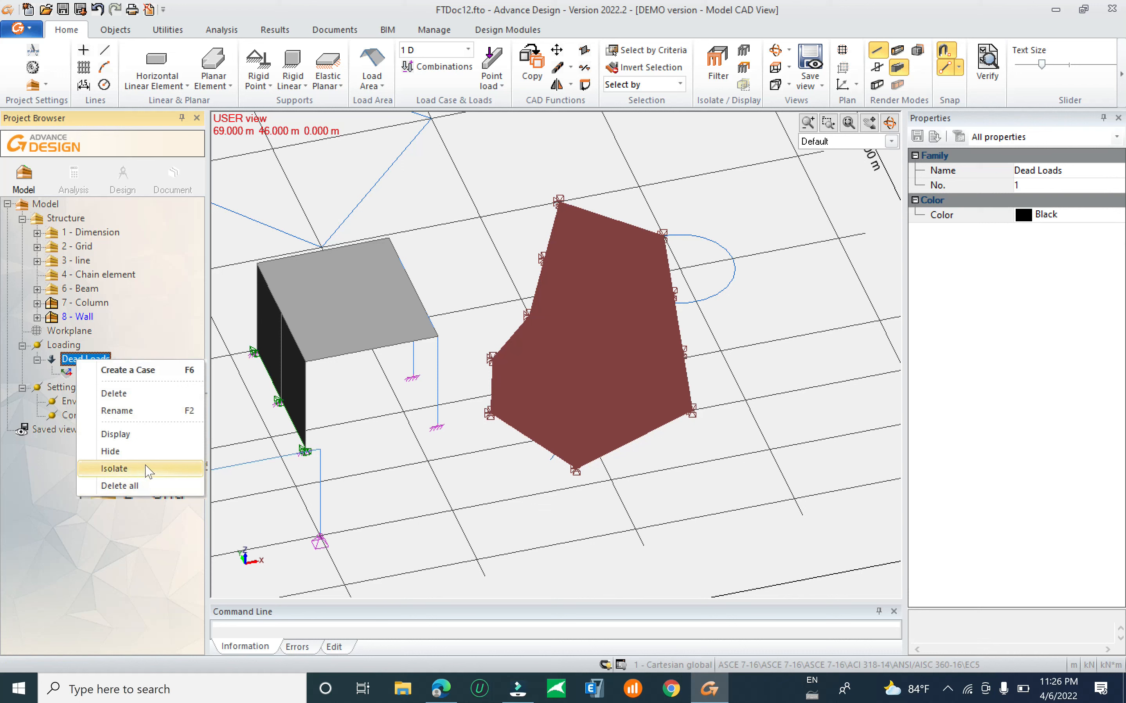
pyautogui.click(150, 485)
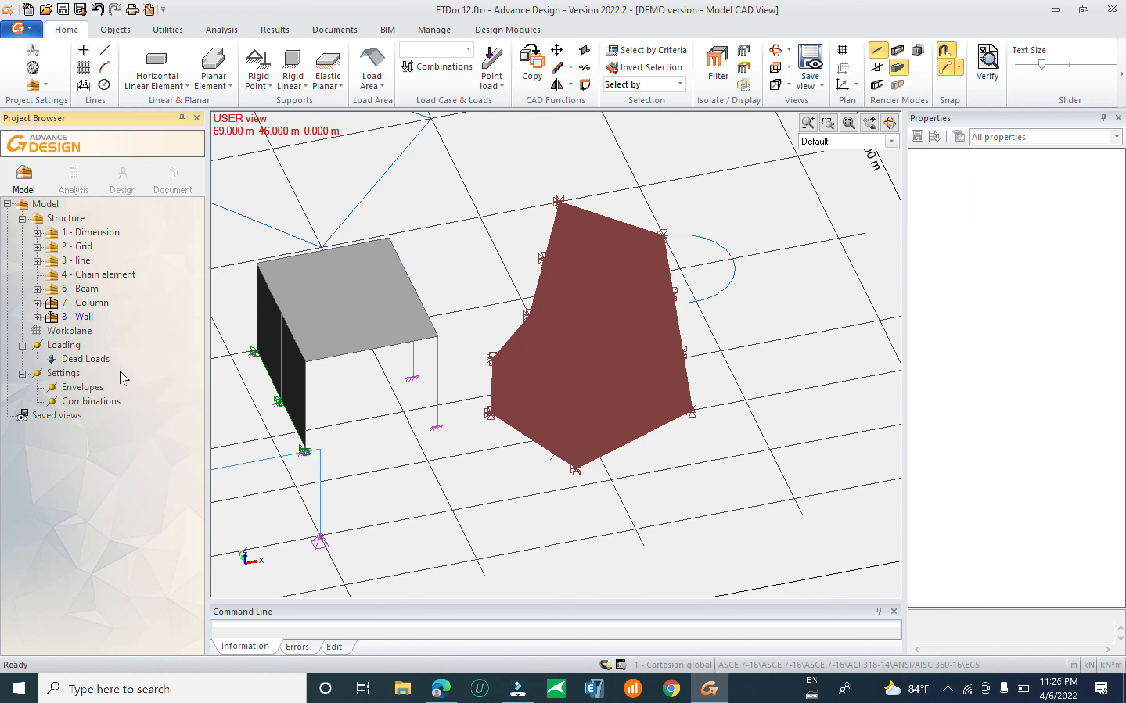
pyautogui.click(81, 359)
pyautogui.rightClick(83, 360)
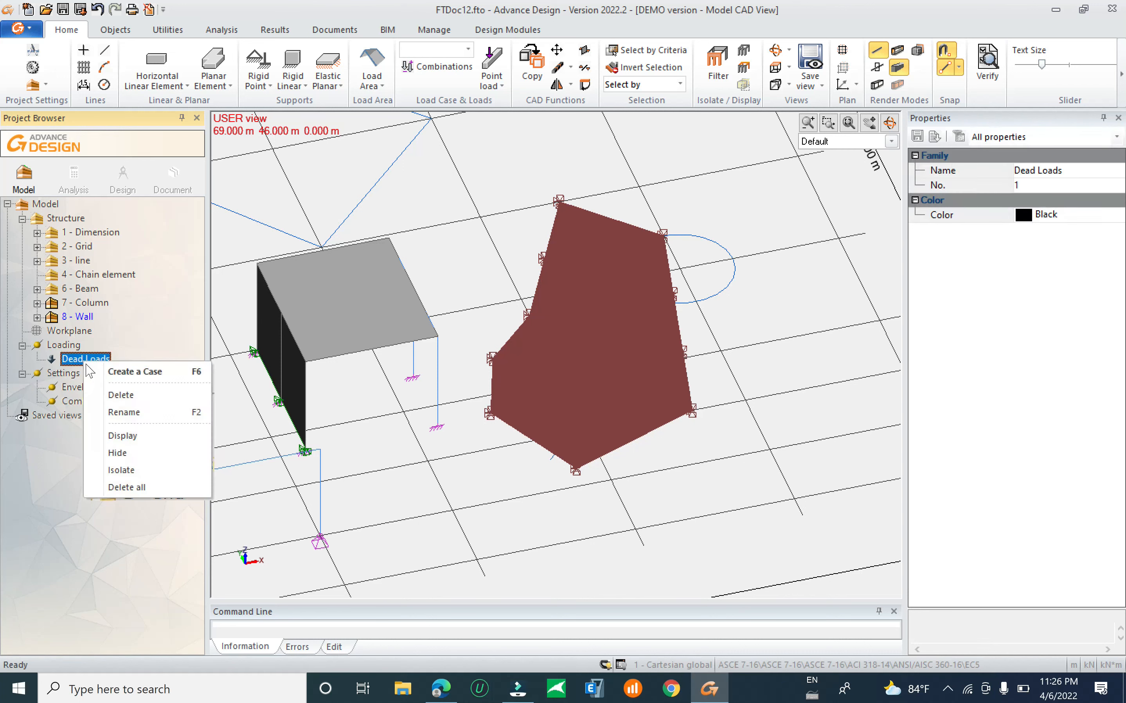
pyautogui.click(120, 396)
# Create a load case family of the Dead Loads type again under the model's loading.
pyautogui.rightClick(70, 345)
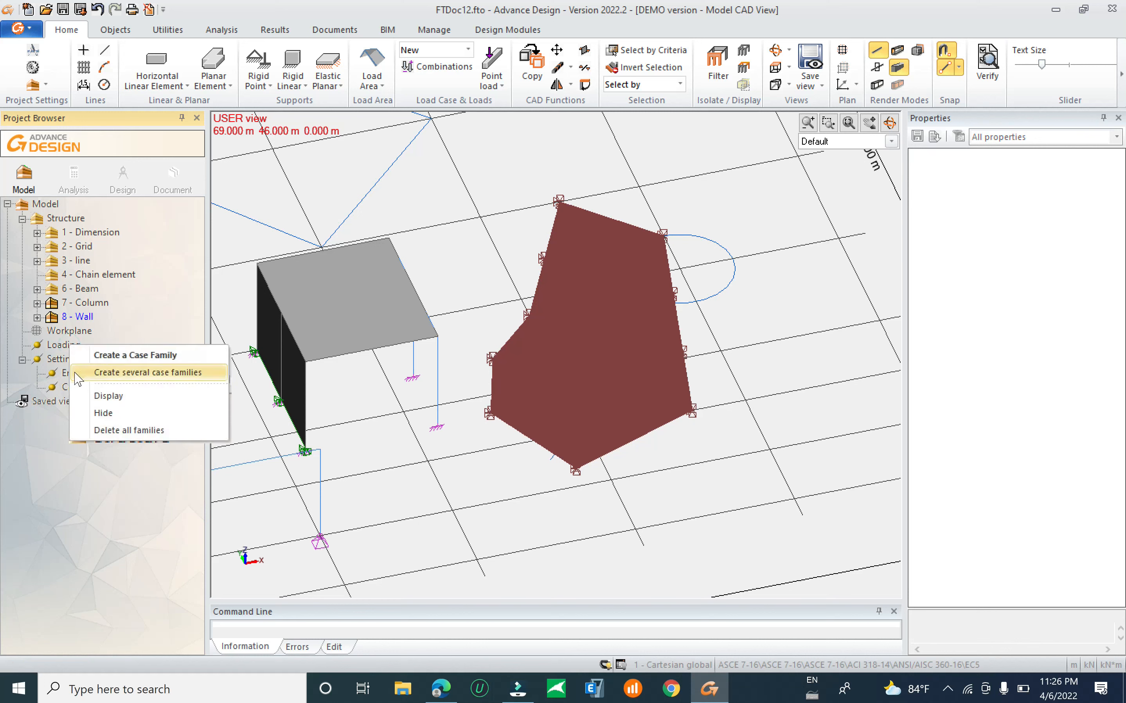
pyautogui.click(116, 356)
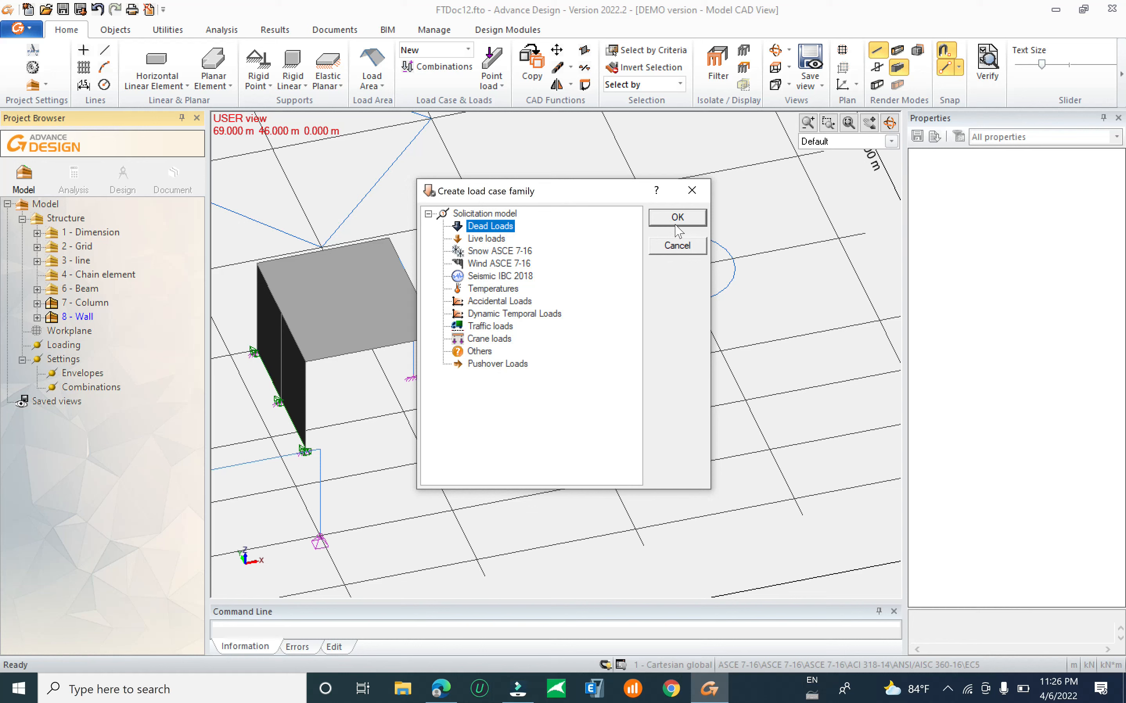
pyautogui.click(678, 228)
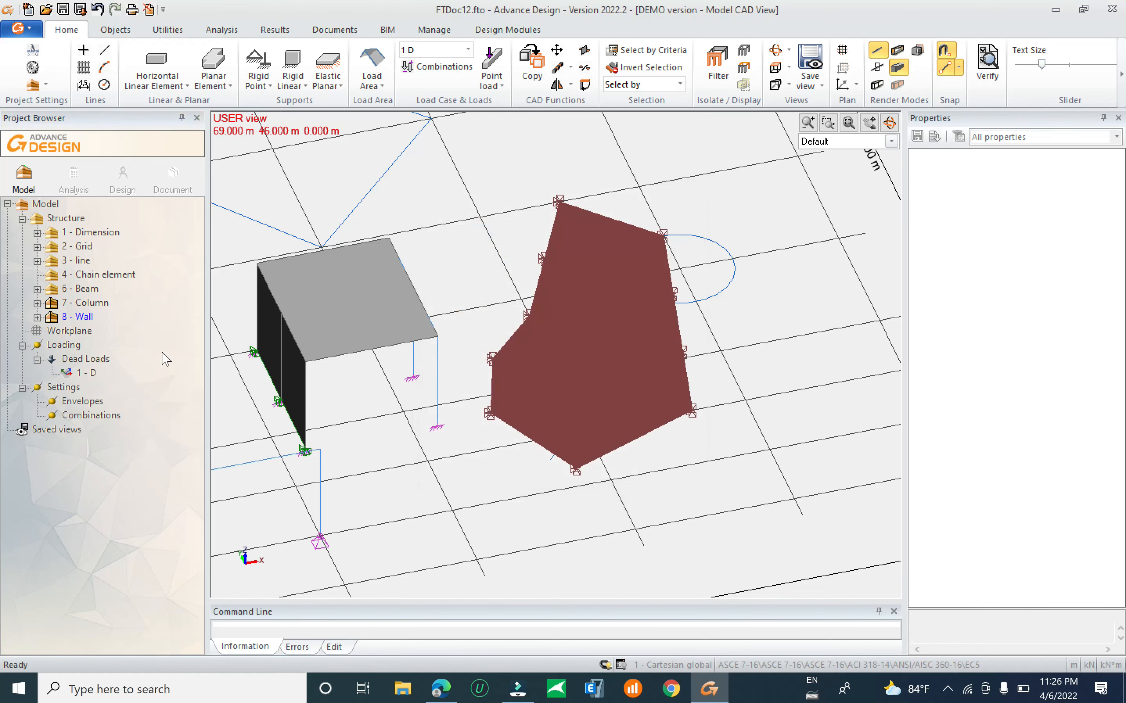
# Add a second load case family of the Live loads type to the loading.
pyautogui.rightClick(71, 345)
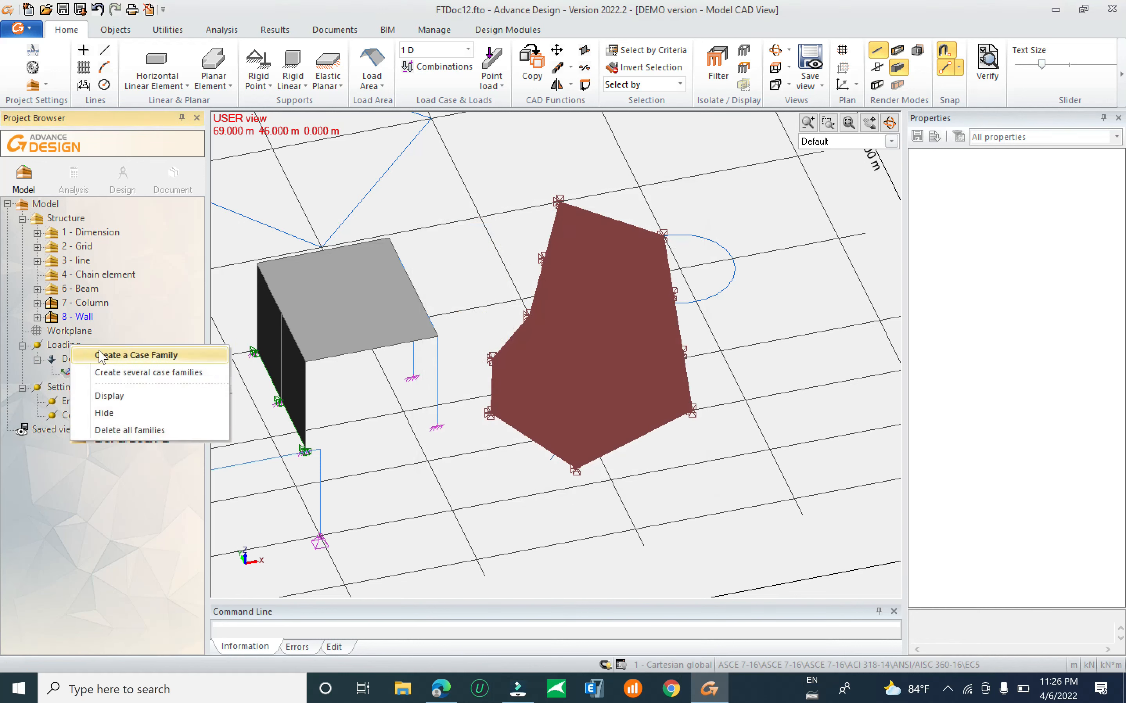
pyautogui.click(100, 355)
pyautogui.click(486, 241)
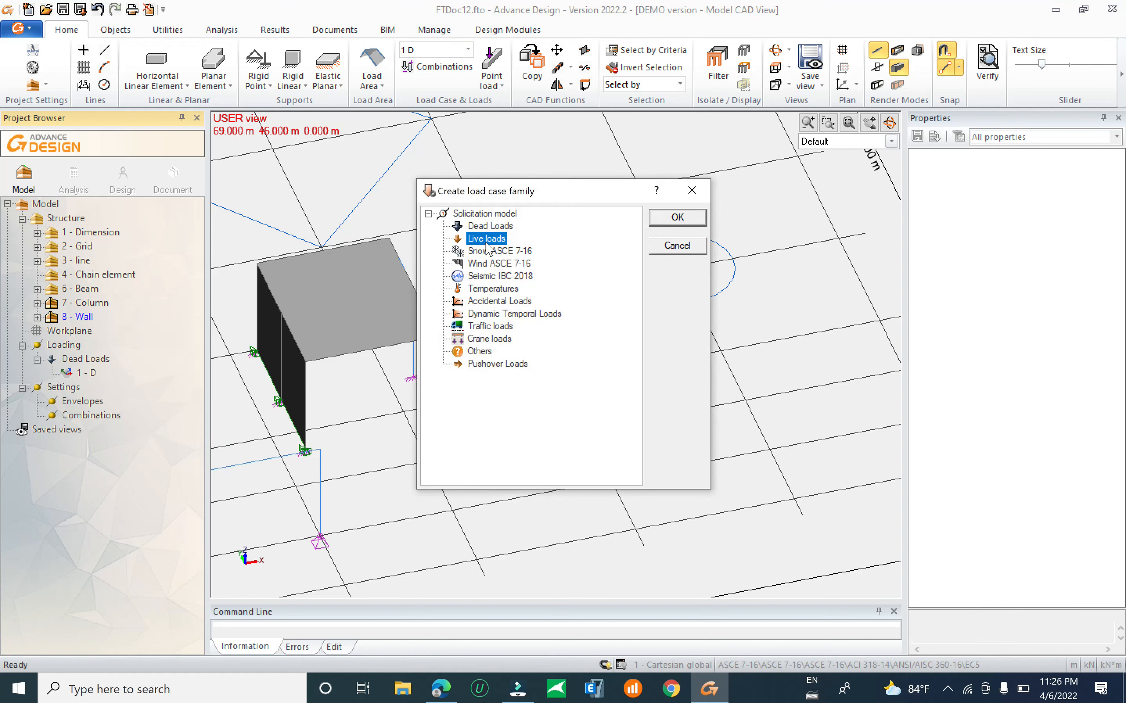
pyautogui.click(666, 222)
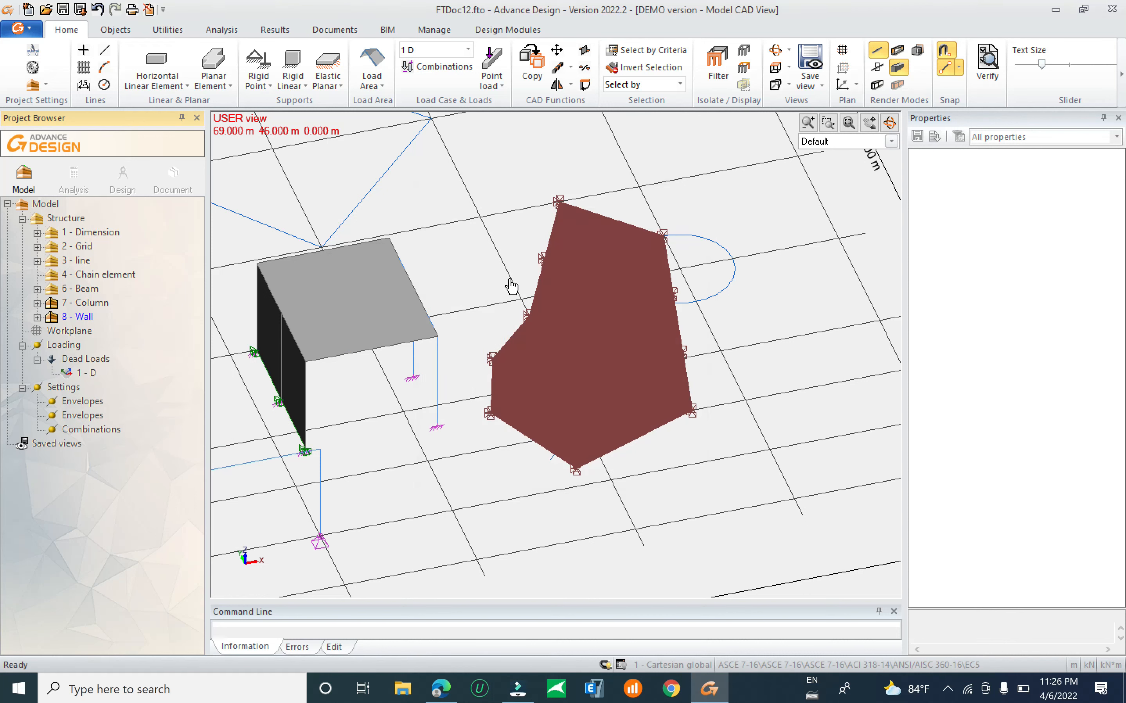
# Start creating another load case family in the loading, alongside the dead and live loads.
pyautogui.rightClick(67, 349)
pyautogui.click(96, 355)
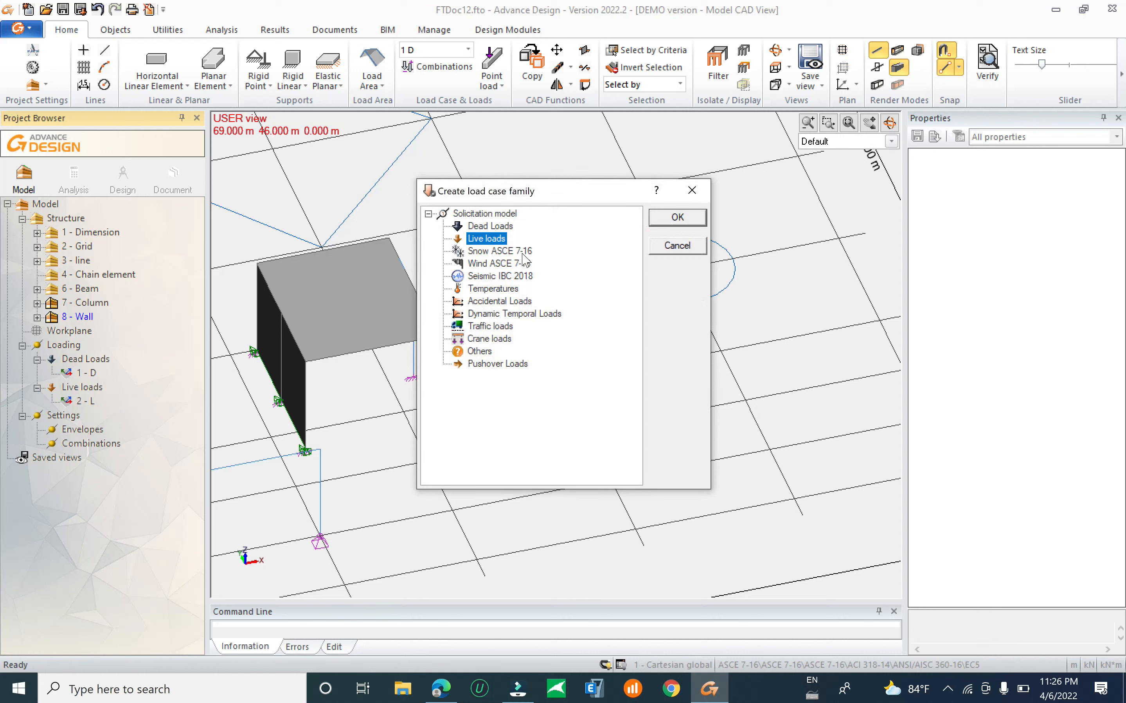
# Look through the available load case family types and create a Wind ASCE 7-16 family.
pyautogui.click(524, 254)
pyautogui.click(514, 265)
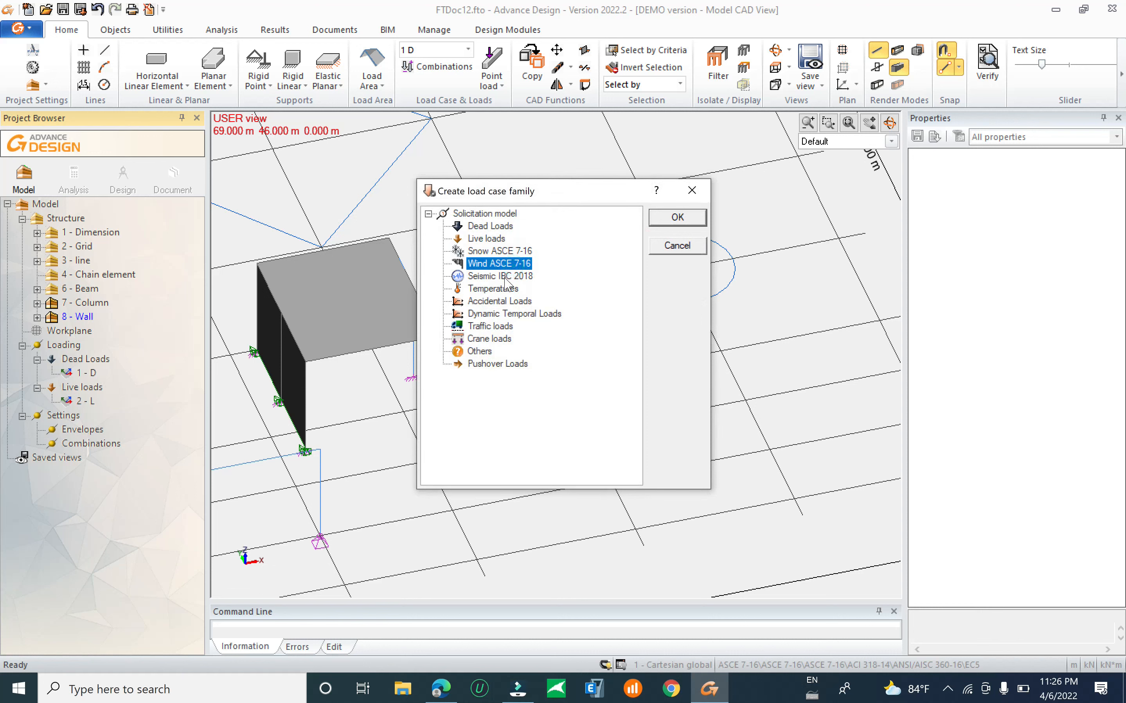
pyautogui.click(505, 278)
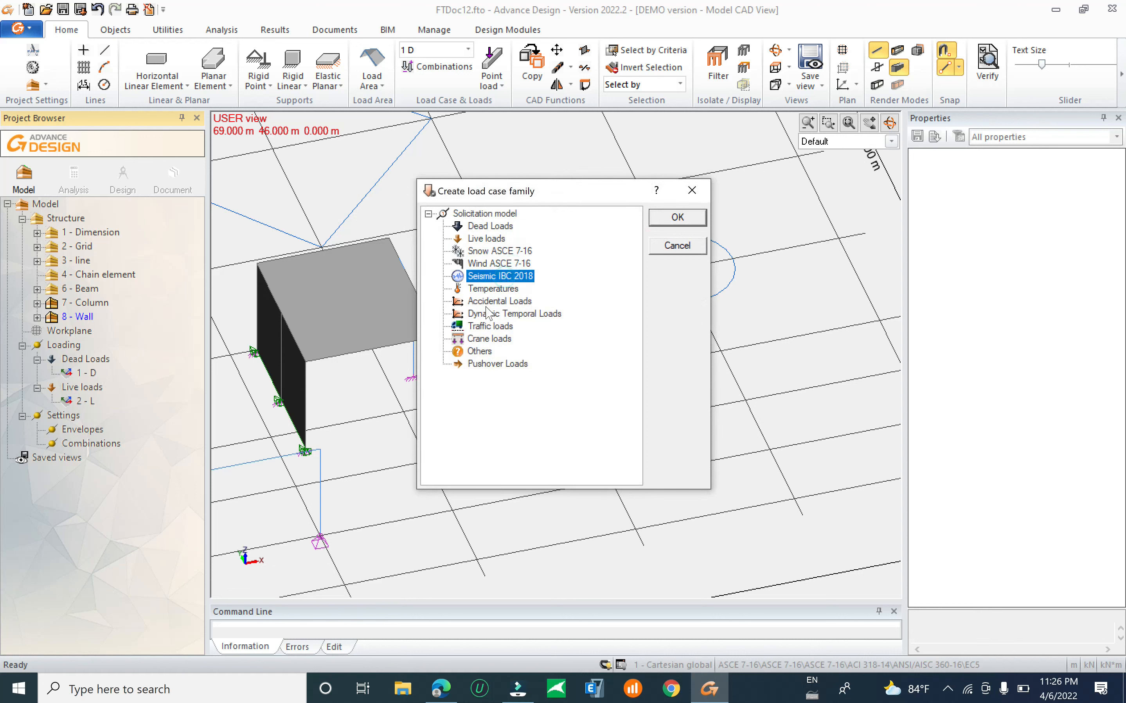
pyautogui.click(502, 328)
pyautogui.click(512, 313)
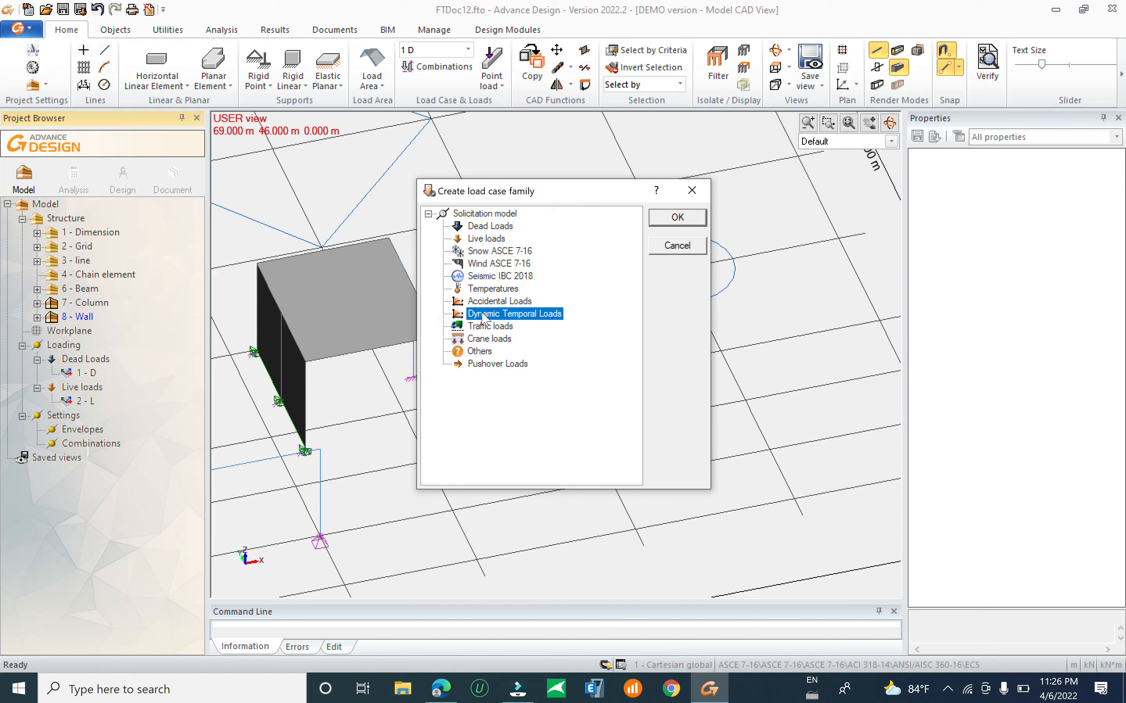
pyautogui.click(494, 302)
pyautogui.click(486, 368)
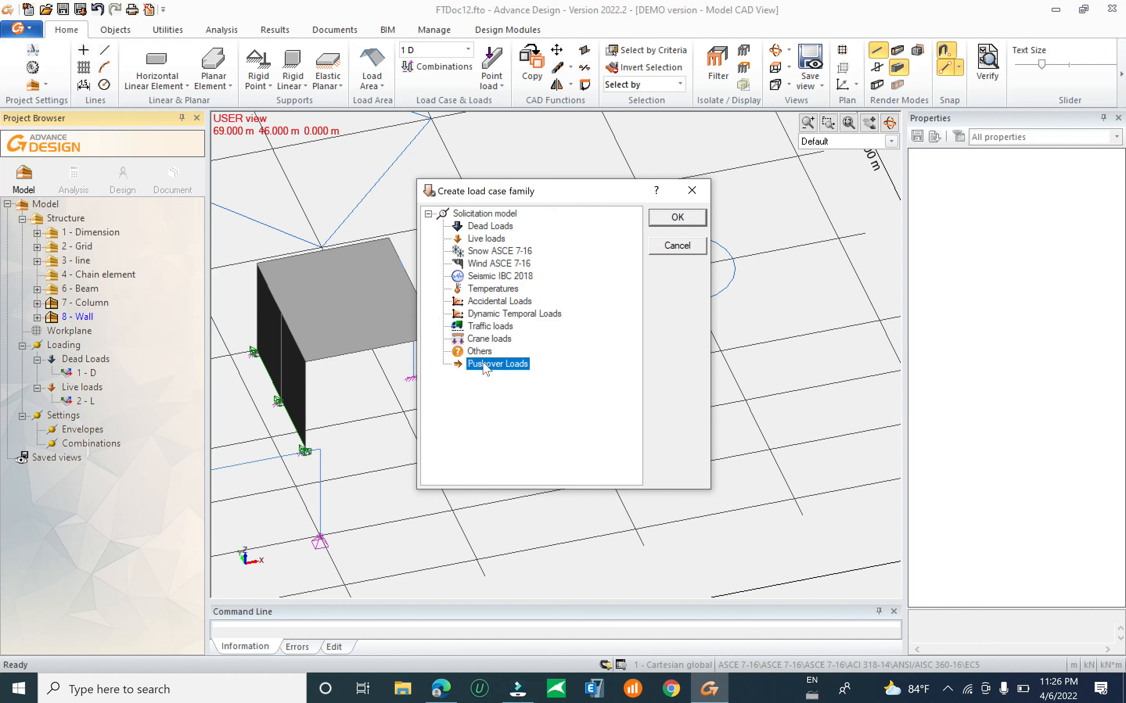
pyautogui.click(508, 263)
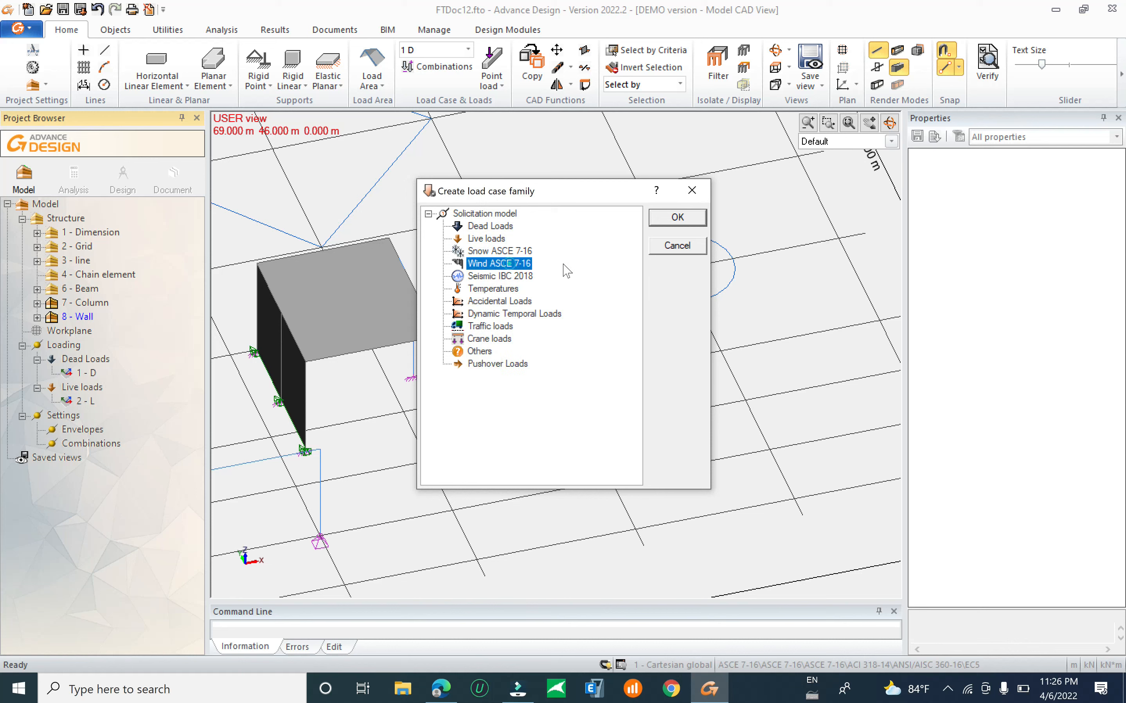
pyautogui.click(668, 222)
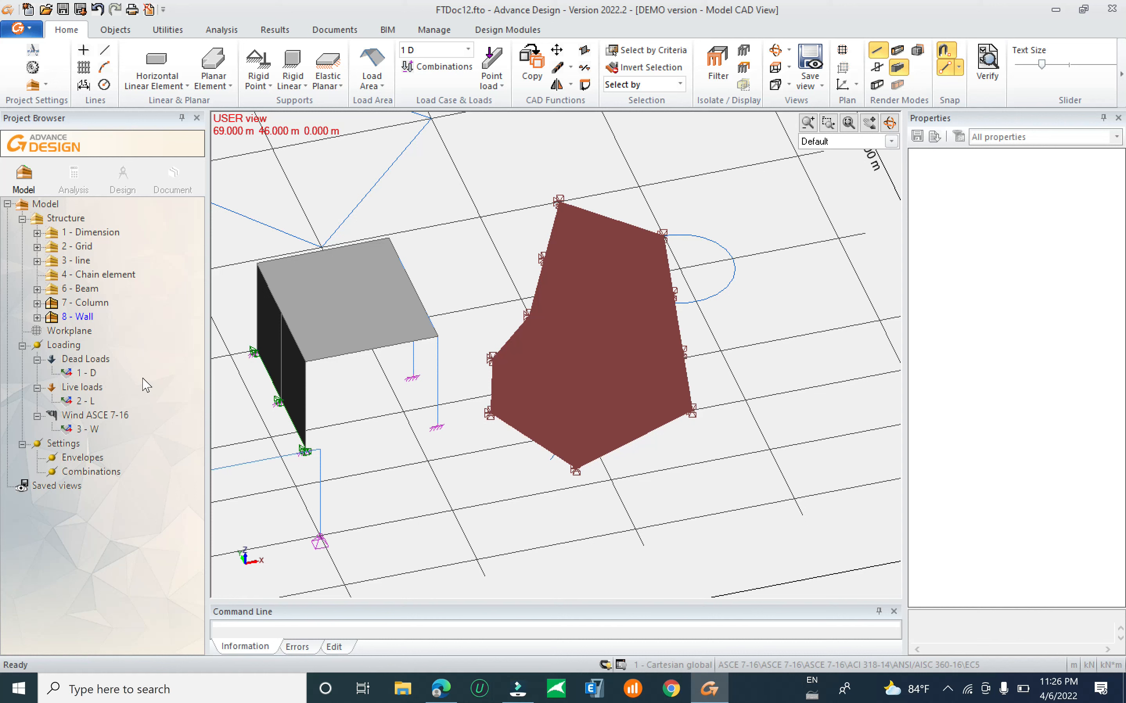
# Switch the current load case to 2 L, 3 W and back to 1 D.
pyautogui.click(432, 48)
pyautogui.click(429, 86)
pyautogui.click(433, 48)
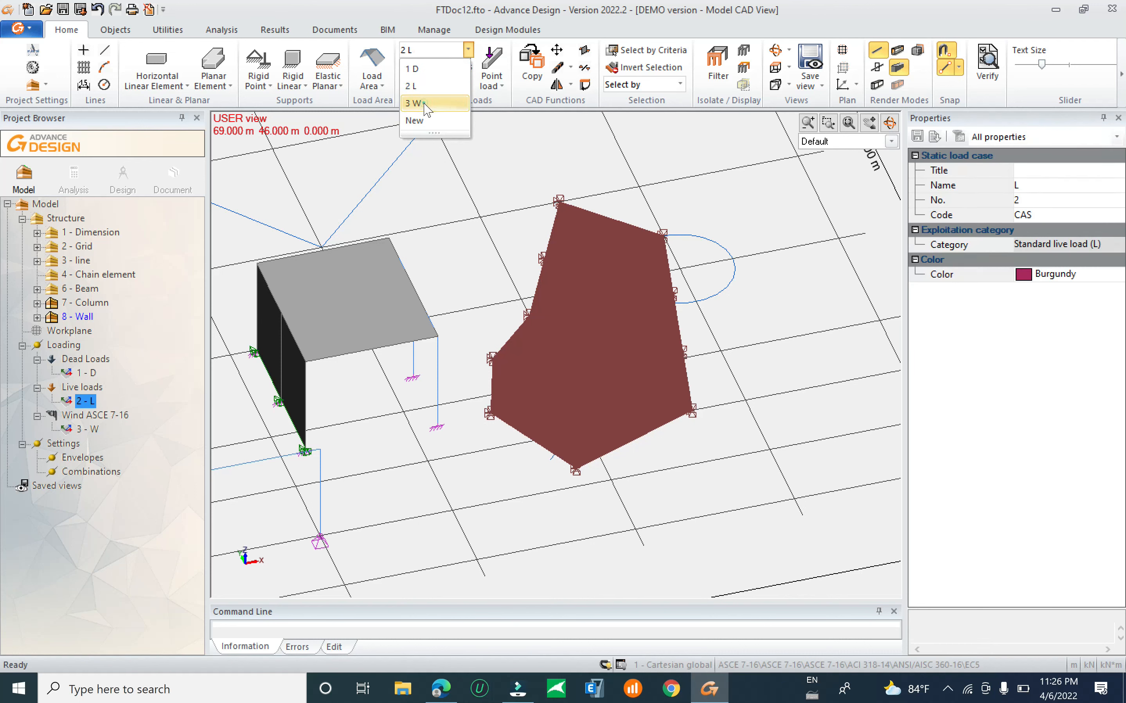
pyautogui.click(426, 104)
pyautogui.click(440, 48)
pyautogui.click(435, 70)
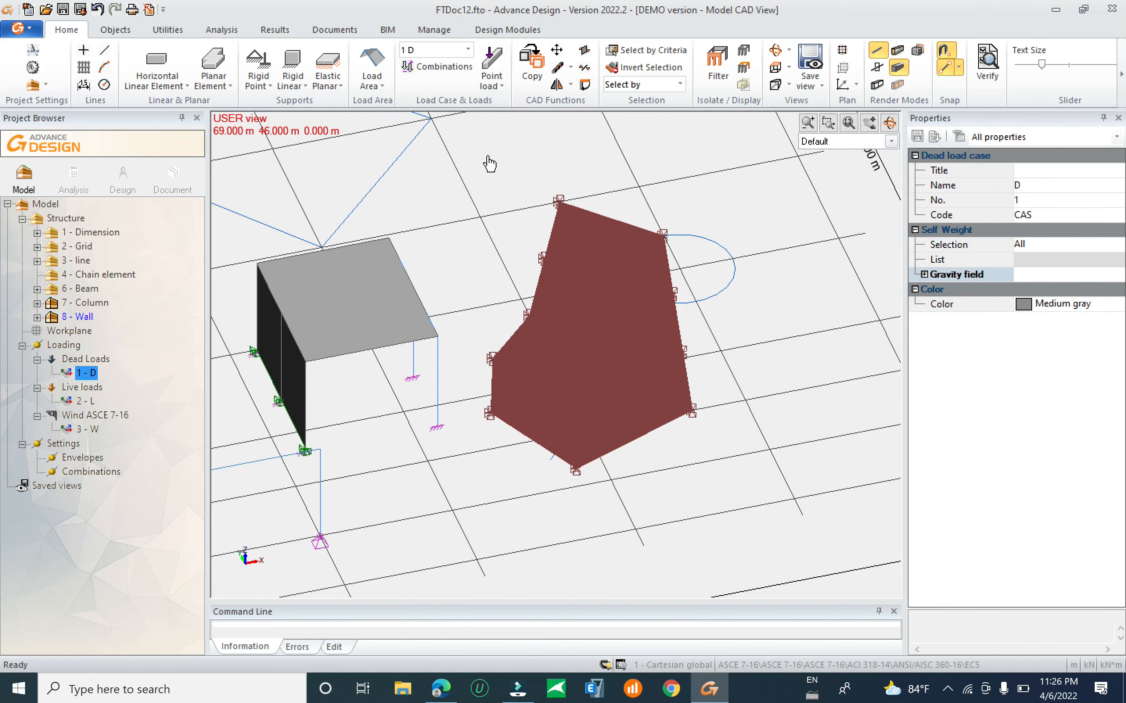
# Start a point load in load case 1 D, trying local axes before setting its coordinate system option to global system/user.
pyautogui.click(502, 84)
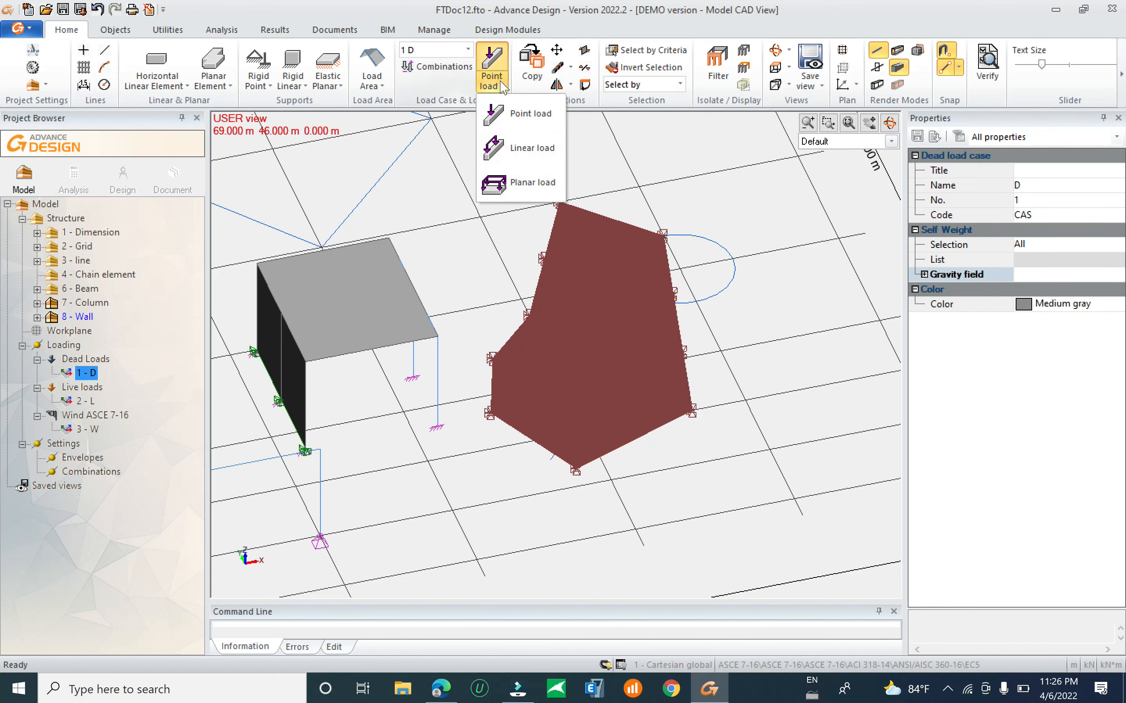
pyautogui.click(516, 111)
pyautogui.scroll(-3, 419, 383)
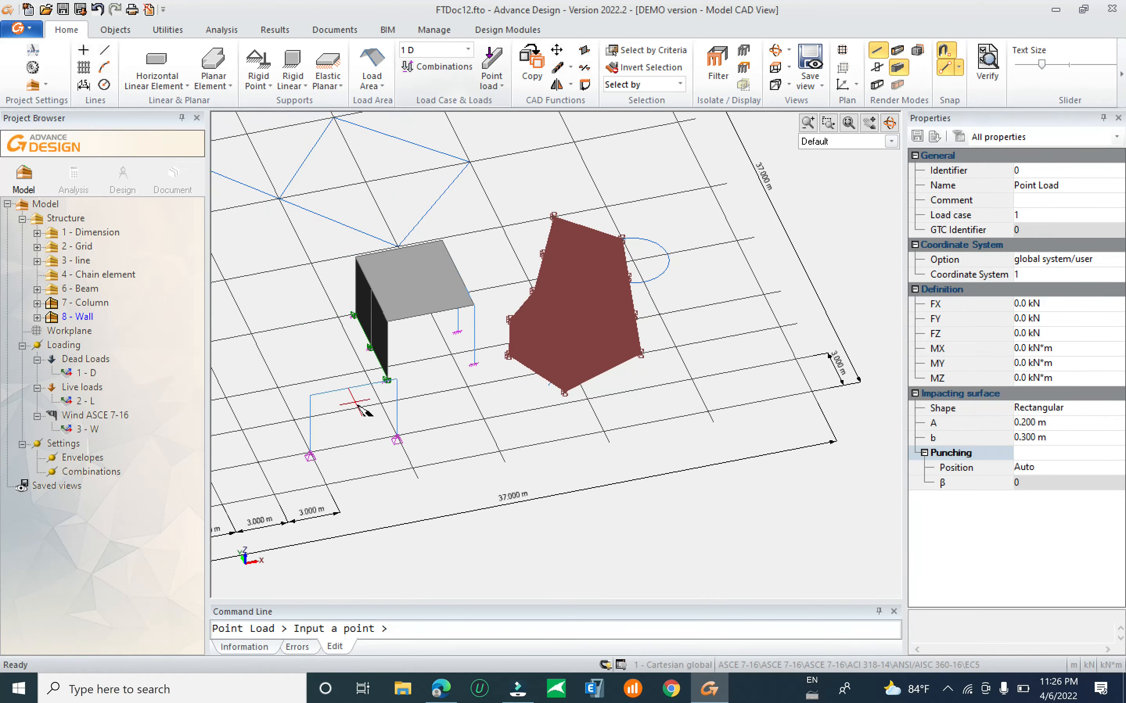
pyautogui.scroll(5, 368, 400)
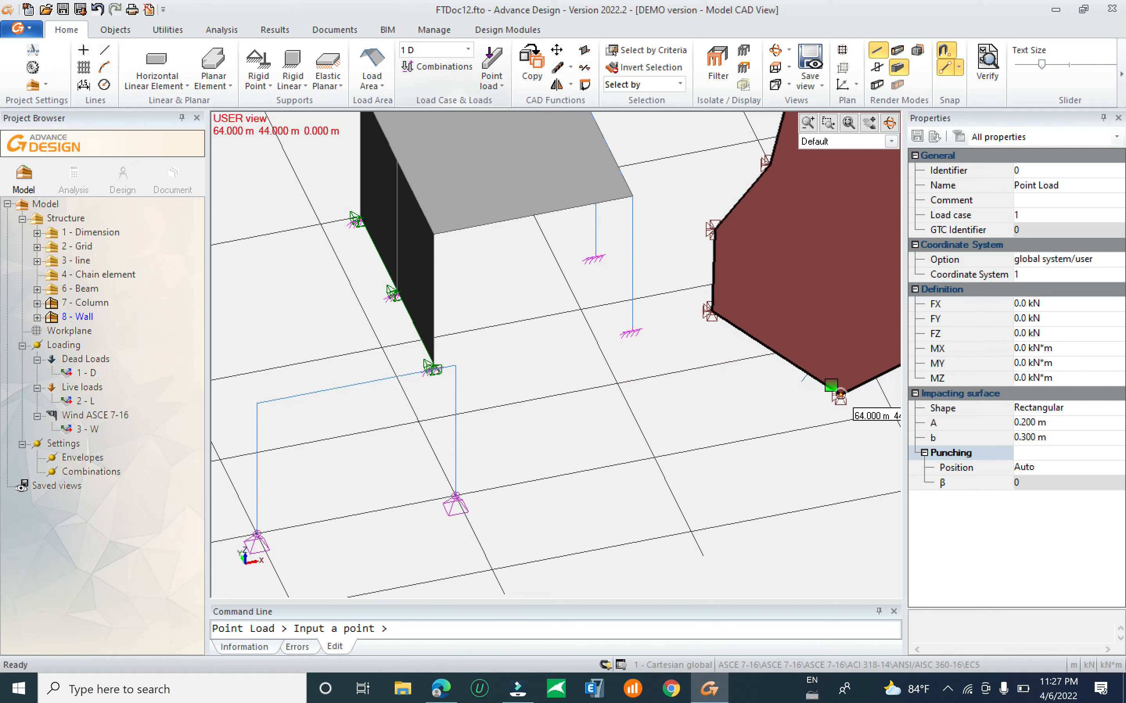
pyautogui.click(1118, 259)
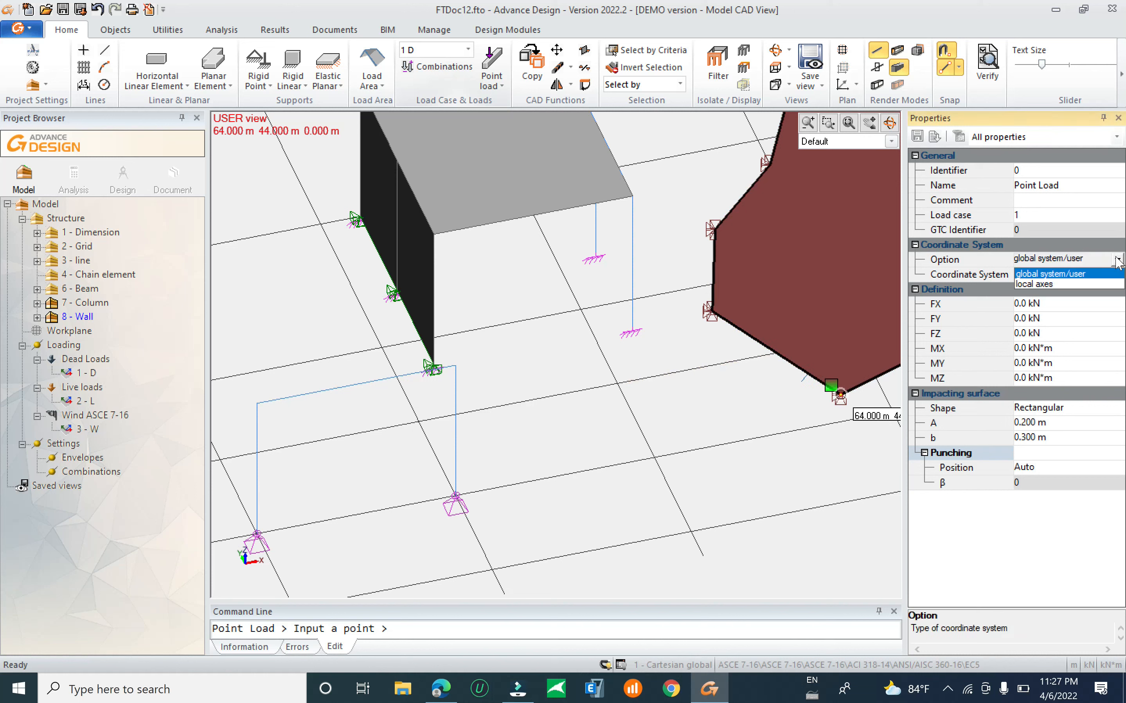
pyautogui.click(1042, 284)
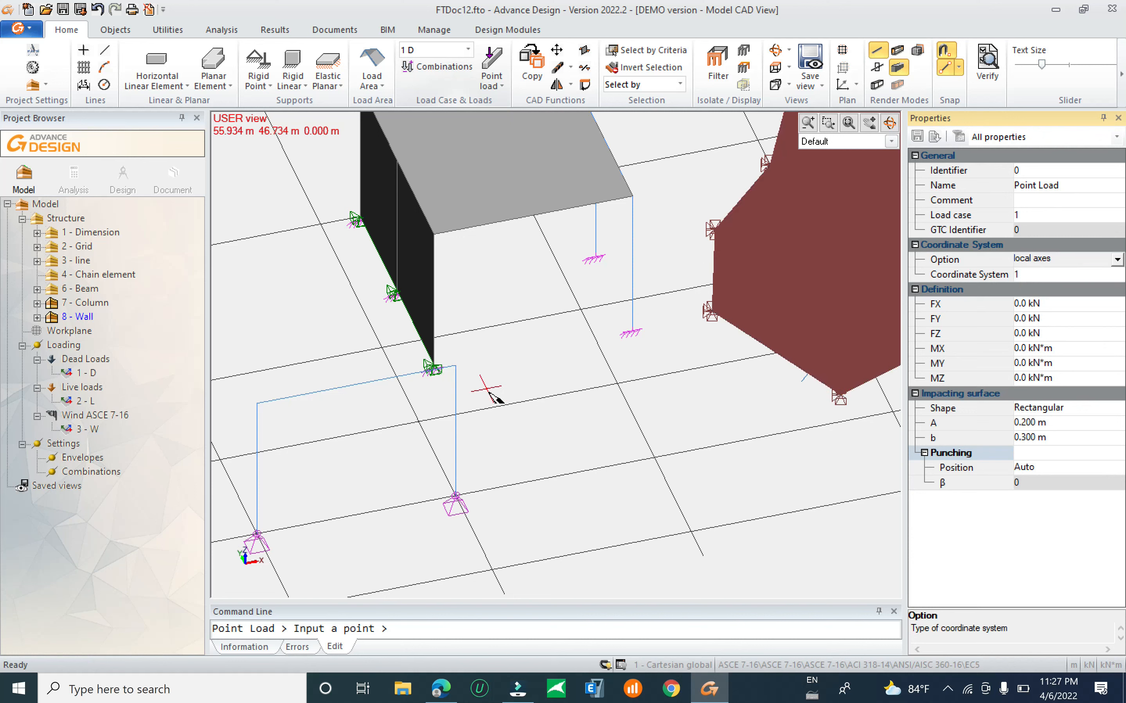
pyautogui.click(1117, 258)
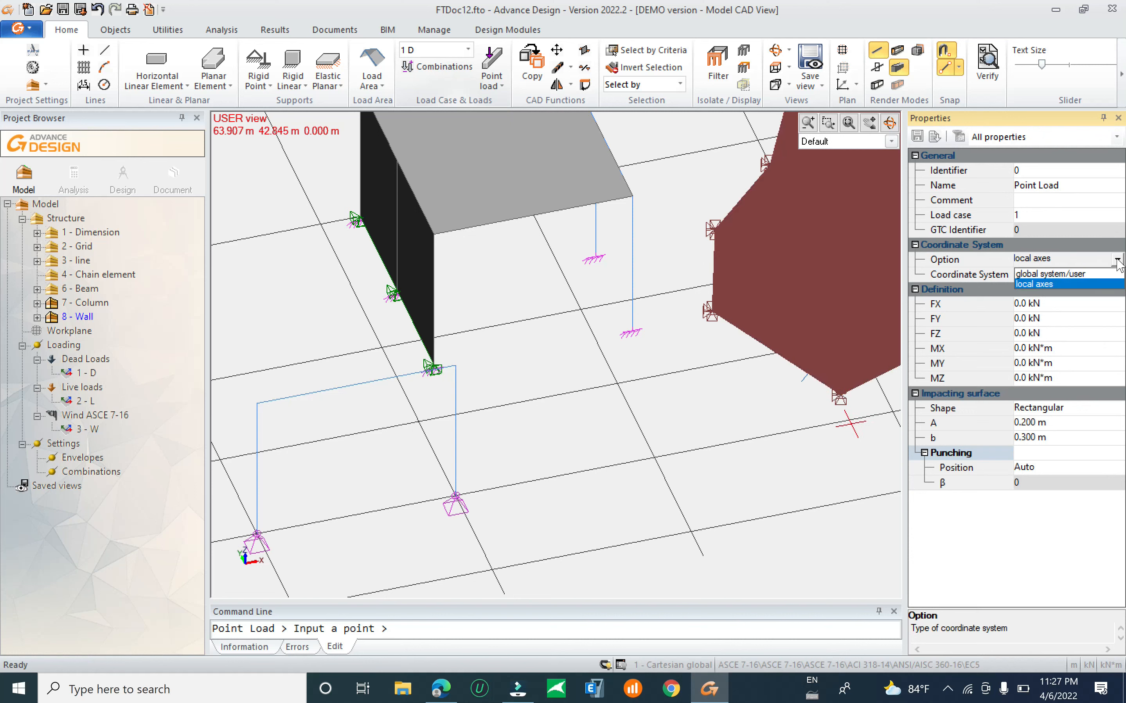
pyautogui.click(1069, 282)
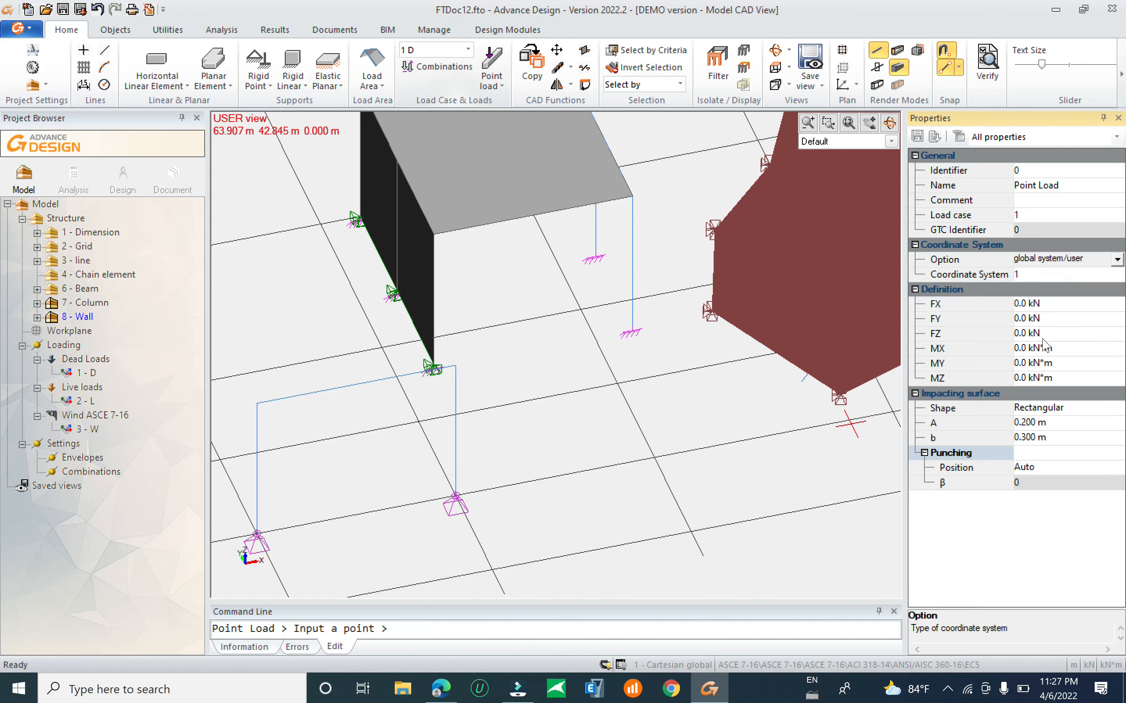
# Set the point load's FZ to -20 kN and place it at the midpoint of the two-column frame's beam.
pyautogui.click(1044, 348)
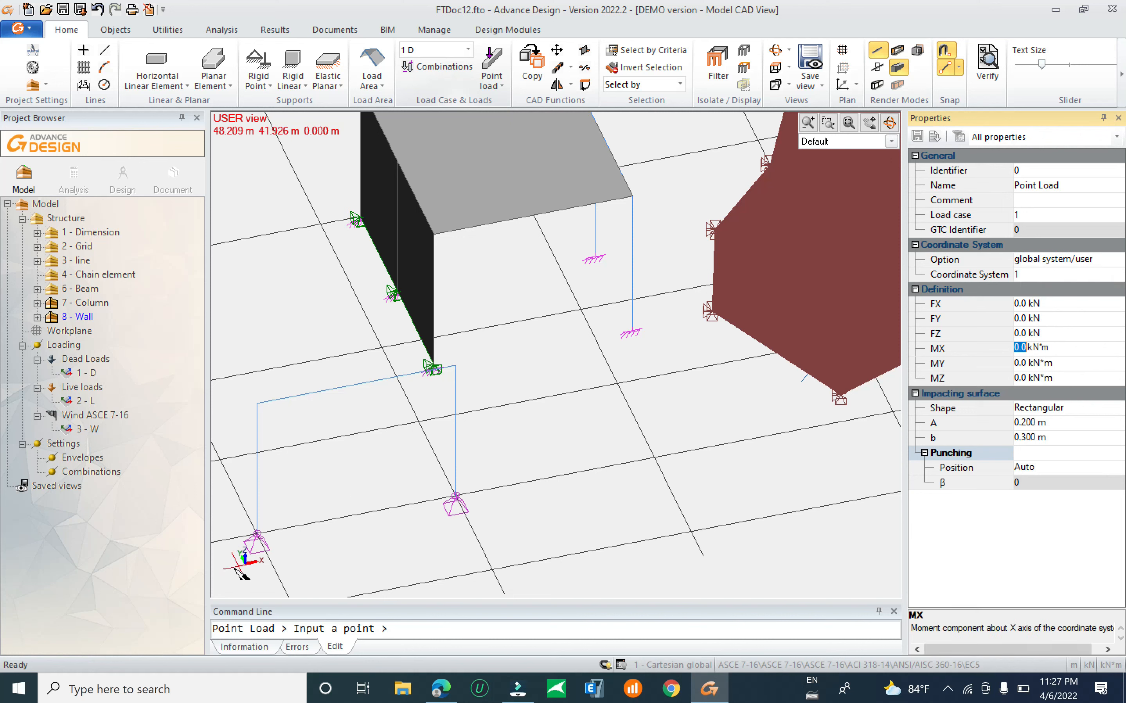
pyautogui.click(1066, 336)
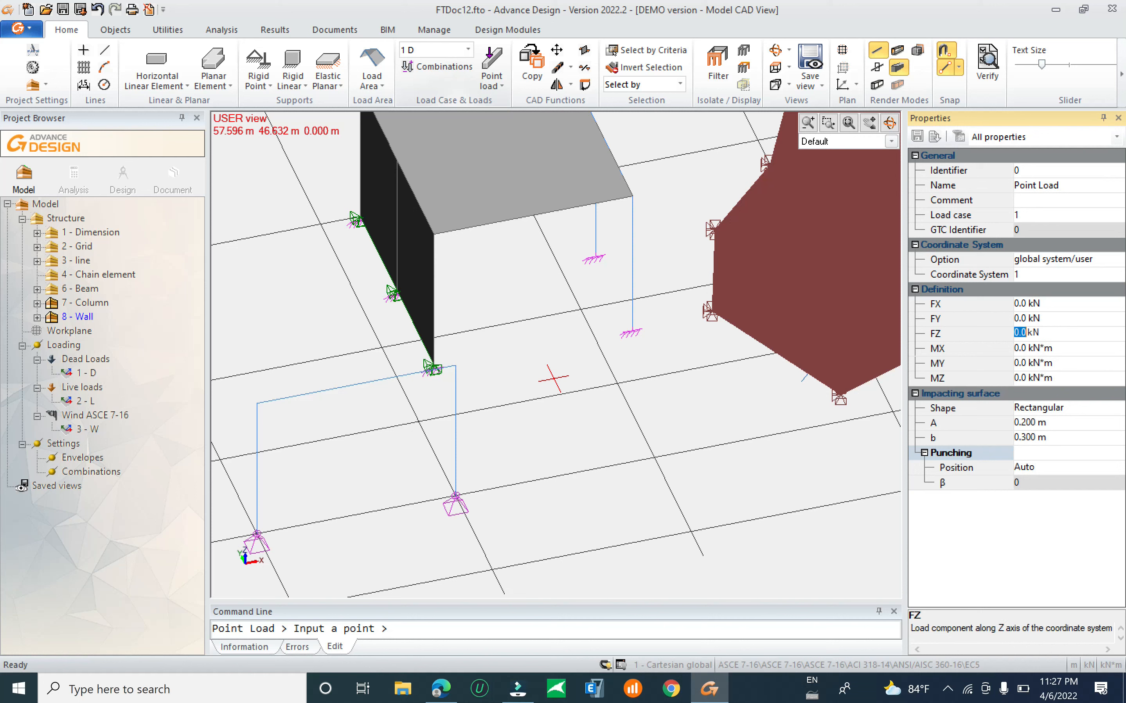
pyautogui.write('-20')
pyautogui.click(959, 334)
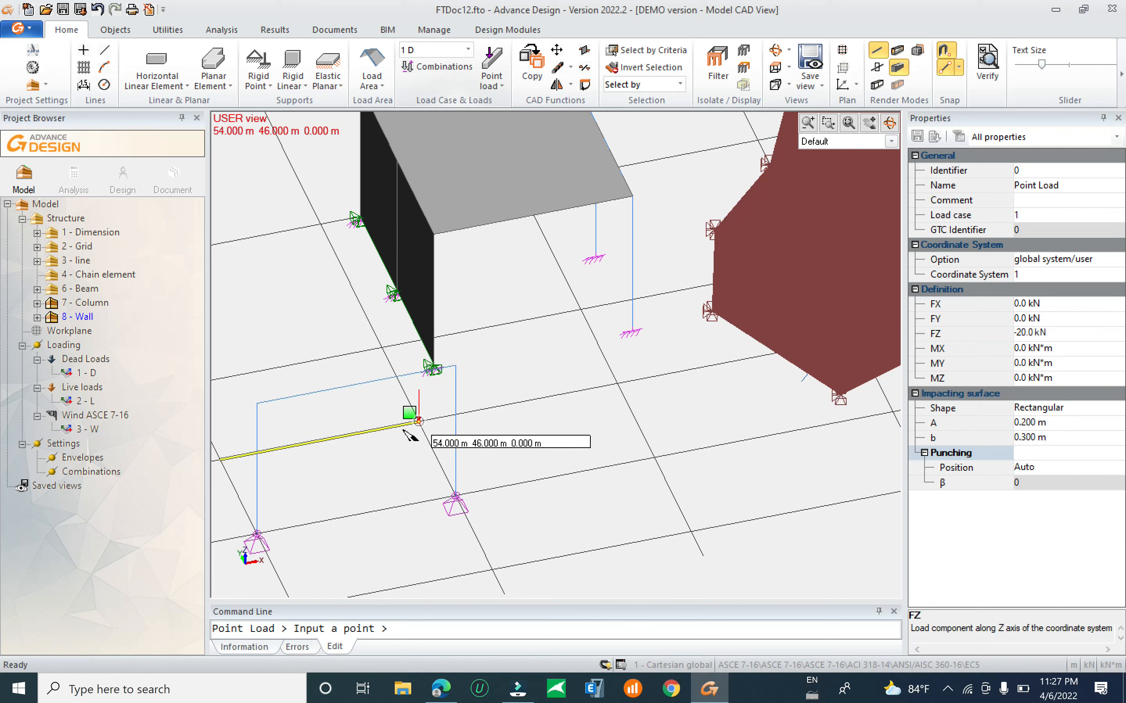
pyautogui.click(356, 384)
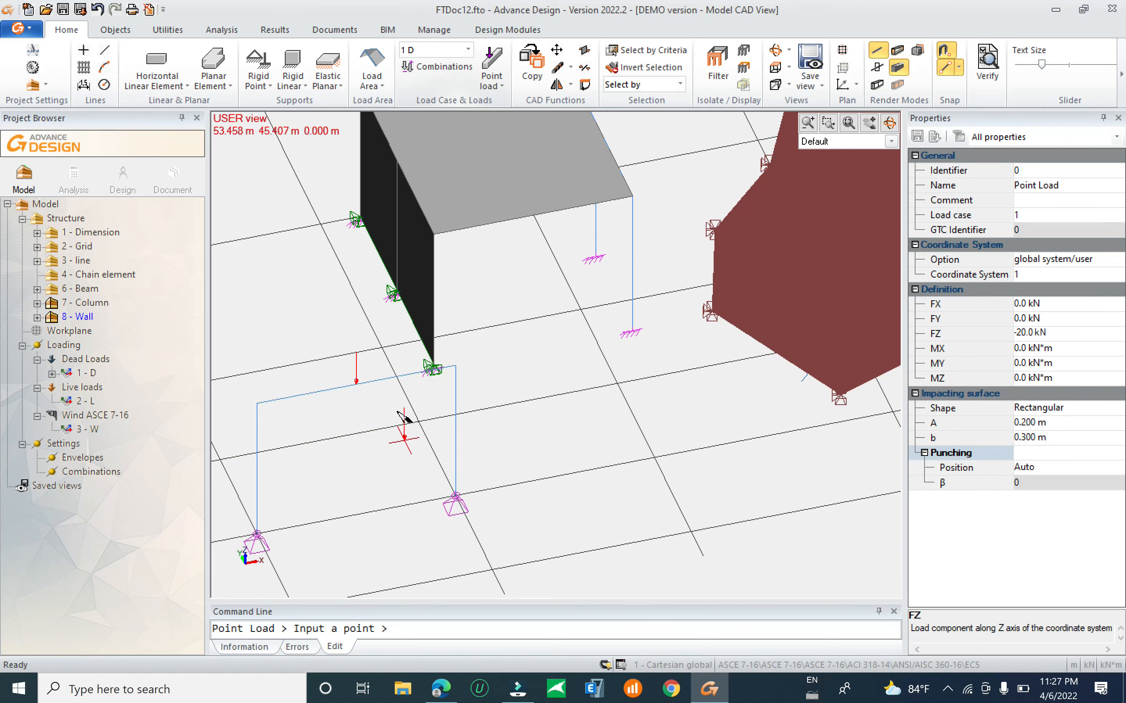
pyautogui.scroll(4, 386, 376)
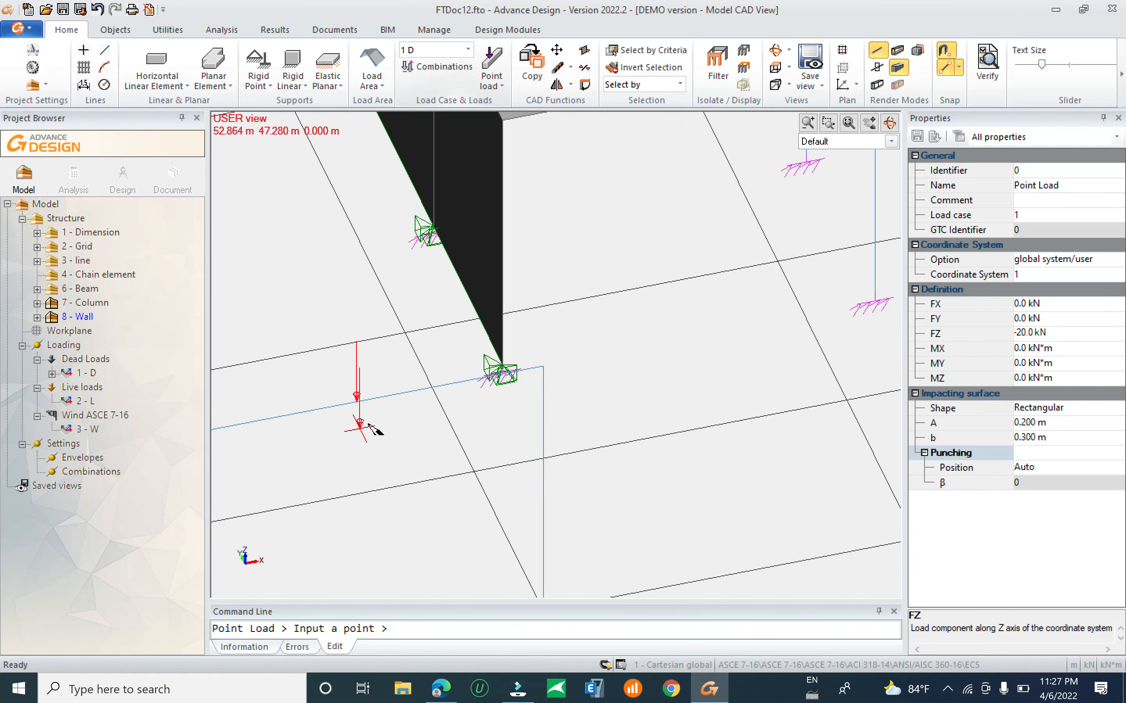
pyautogui.moveTo(359, 428); pyautogui.dragTo(468, 371, button='middle')
pyautogui.press('Escape')
pyautogui.moveTo(377, 345); pyautogui.dragTo(479, 158)
# In load case 2 L, place a linear load with FZ of -2 kN along the full length of the frame's beam.
pyautogui.click(467, 49)
pyautogui.click(421, 83)
pyautogui.click(489, 84)
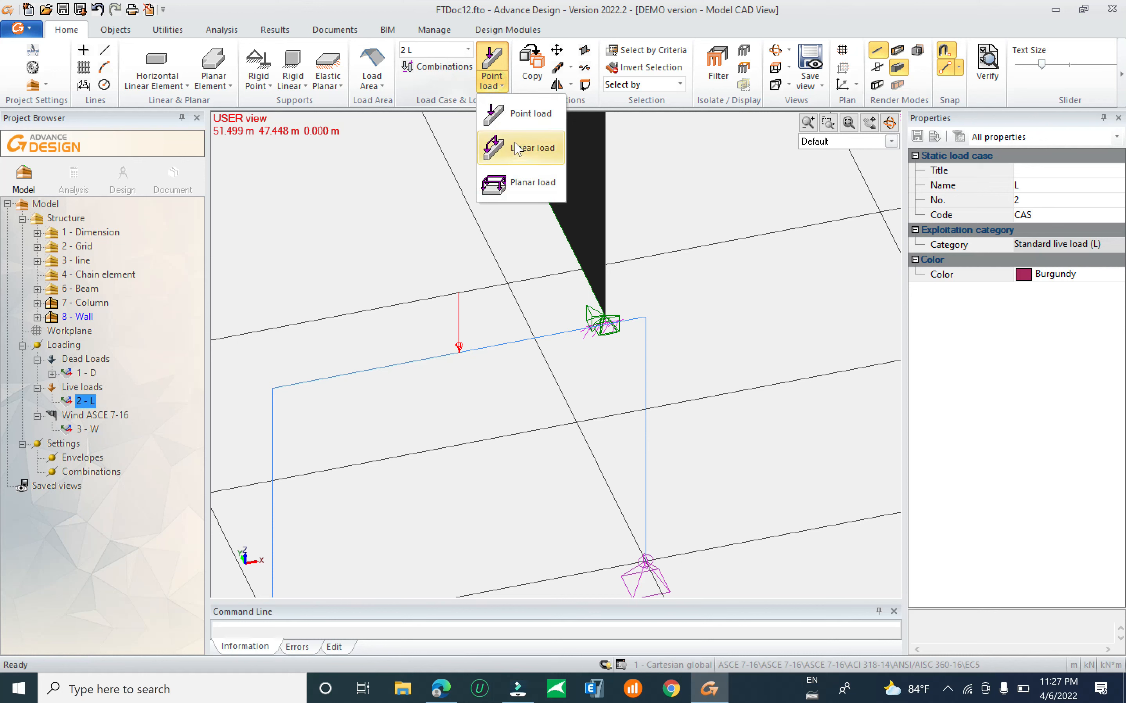
pyautogui.click(518, 148)
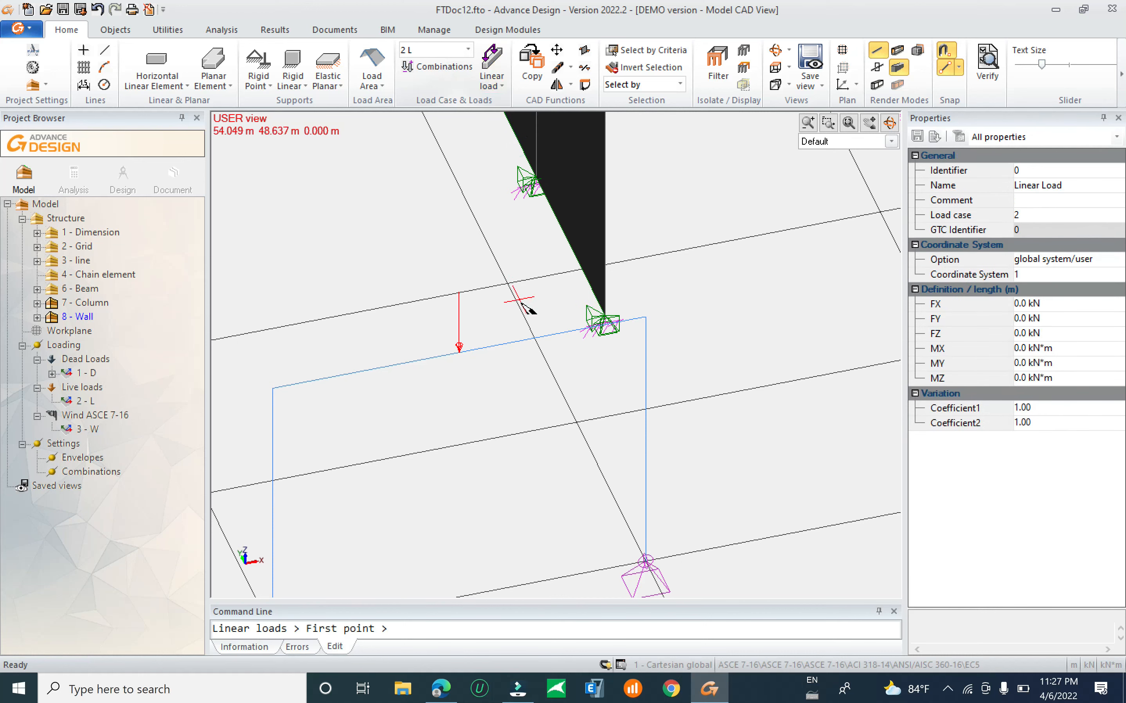
pyautogui.click(1070, 333)
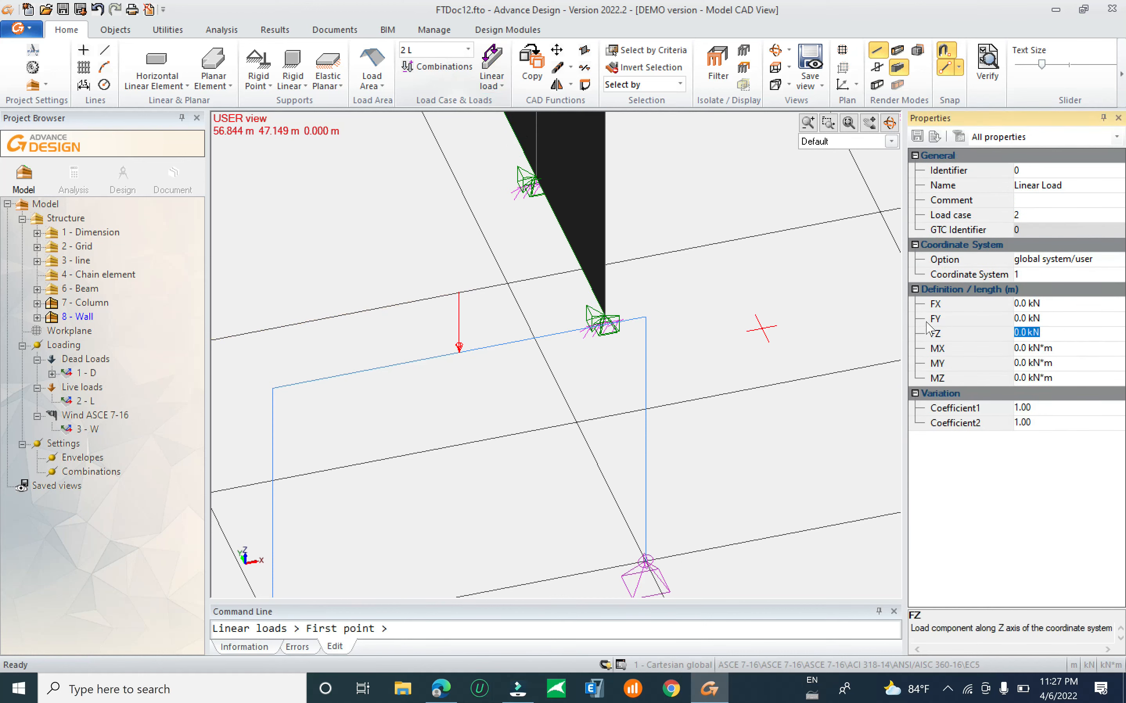
pyautogui.write('-2')
pyautogui.press('Return')
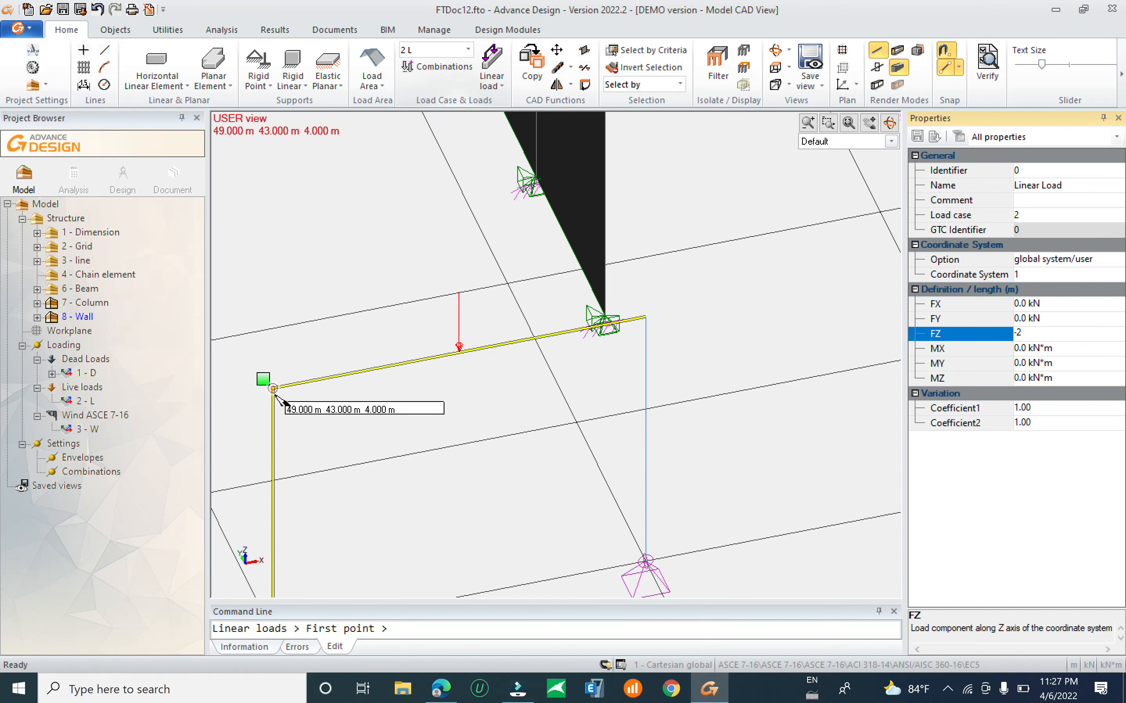
pyautogui.click(645, 317)
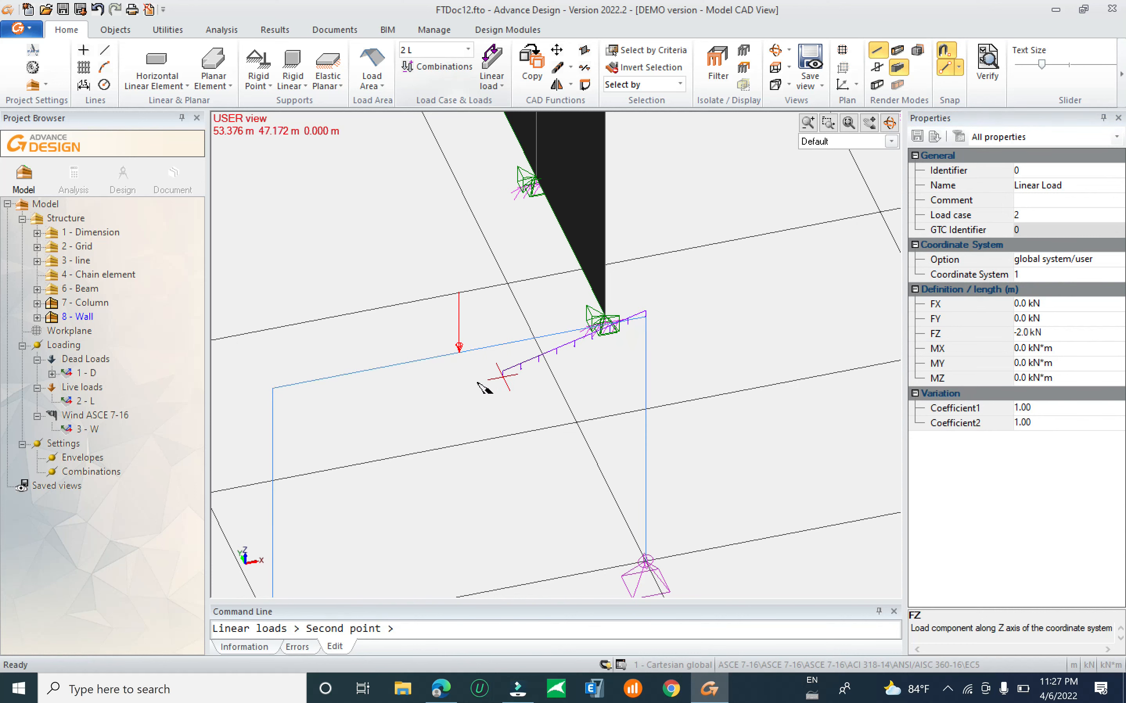
pyautogui.click(274, 390)
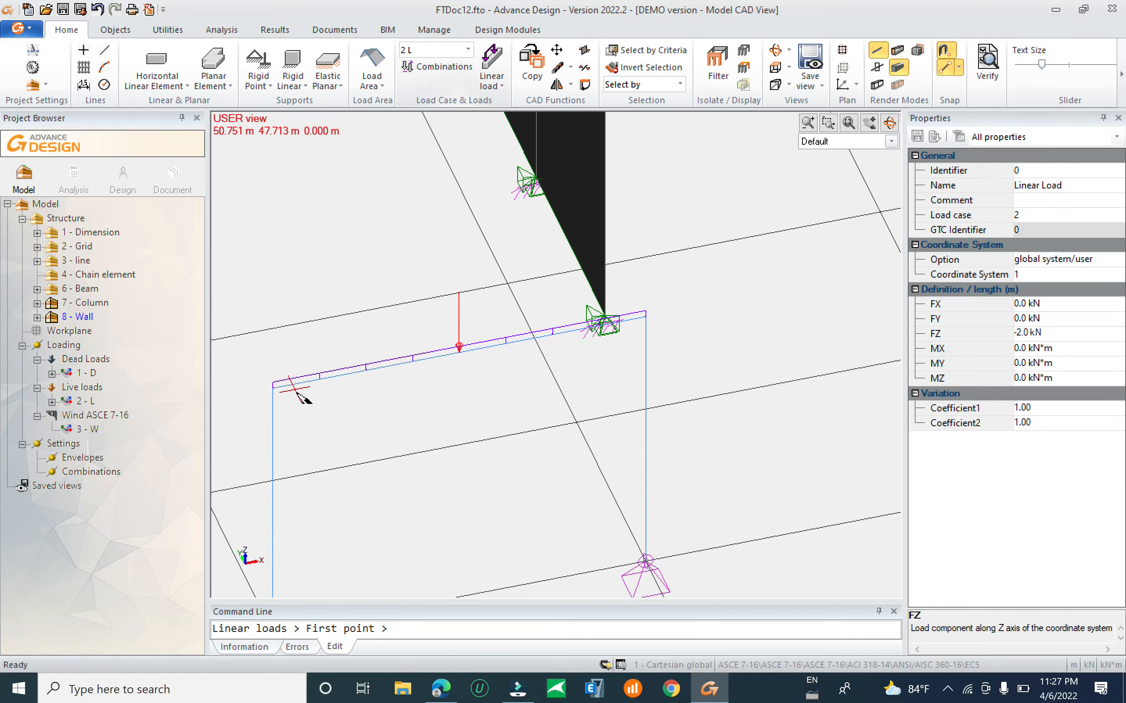
pyautogui.press('Escape')
# Apply Loads auto-scale to the display of the point and linear loads on the beam.
pyautogui.scroll(-5, 437, 382)
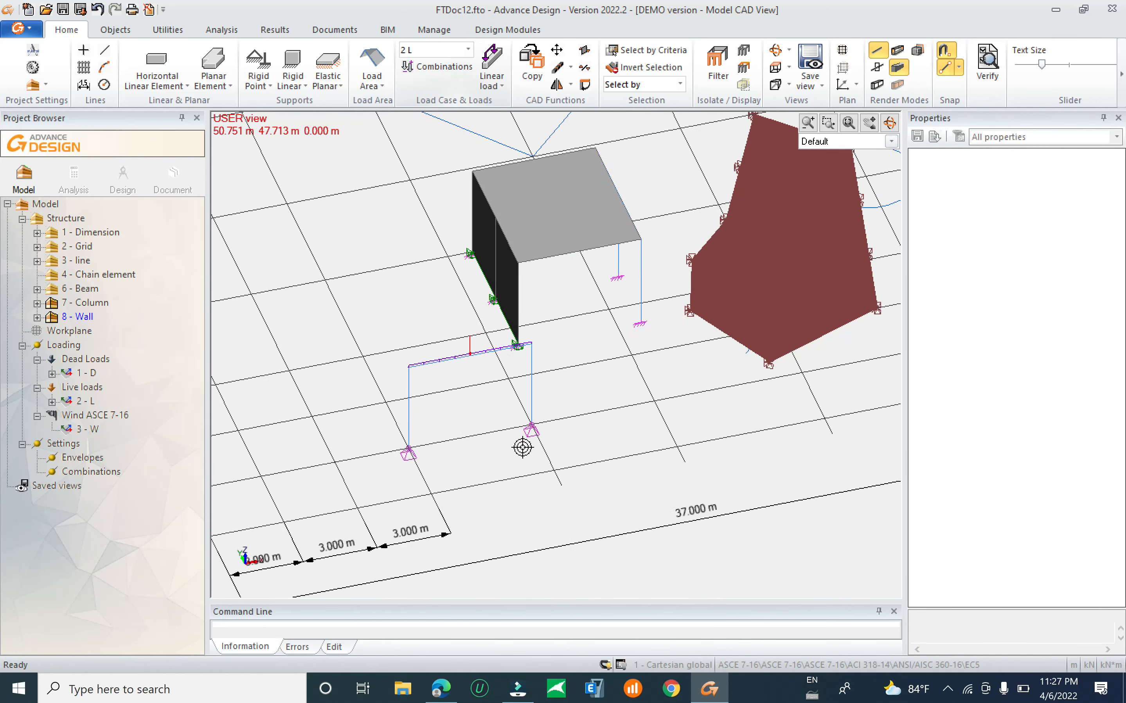
pyautogui.scroll(4, 522, 448)
pyautogui.scroll(2, 447, 366)
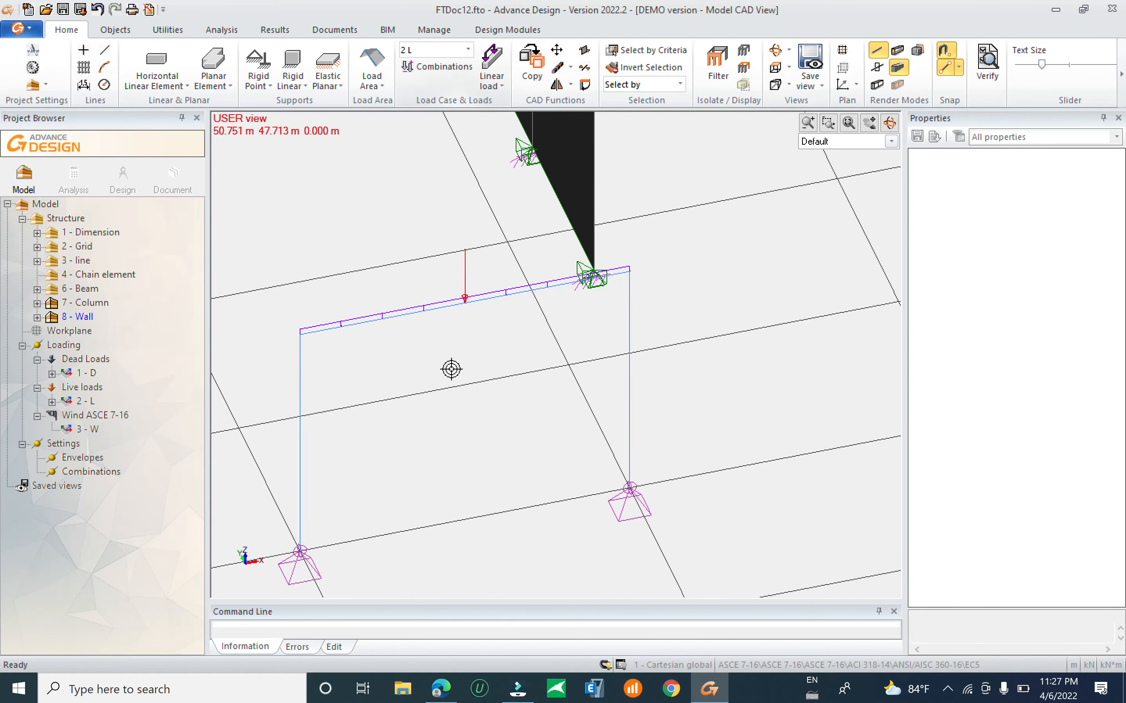
pyautogui.scroll(2, 418, 367)
pyautogui.scroll(3, 484, 278)
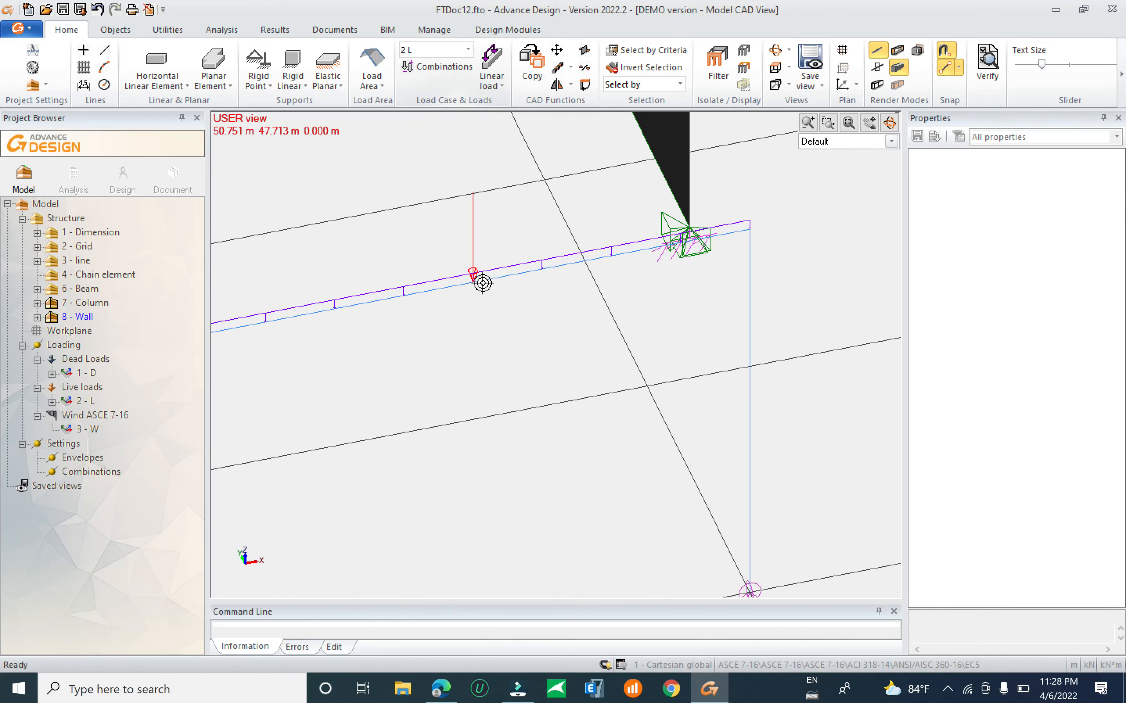
pyautogui.scroll(-3, 465, 302)
pyautogui.scroll(3, 424, 326)
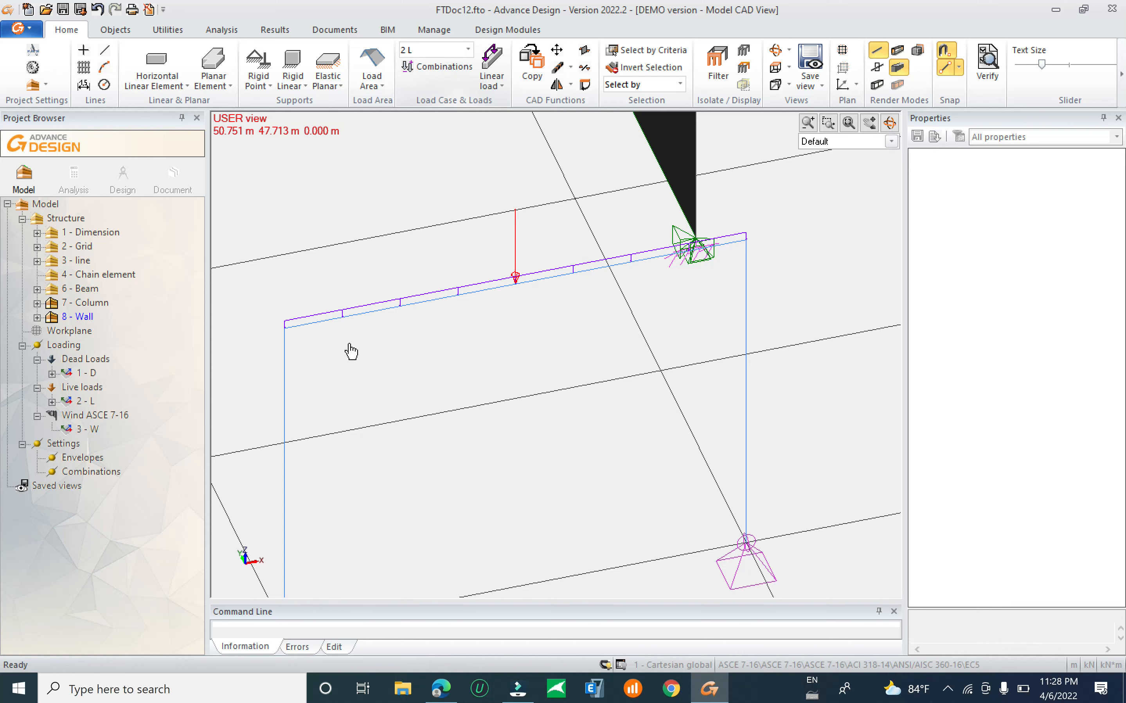
pyautogui.rightClick(460, 354)
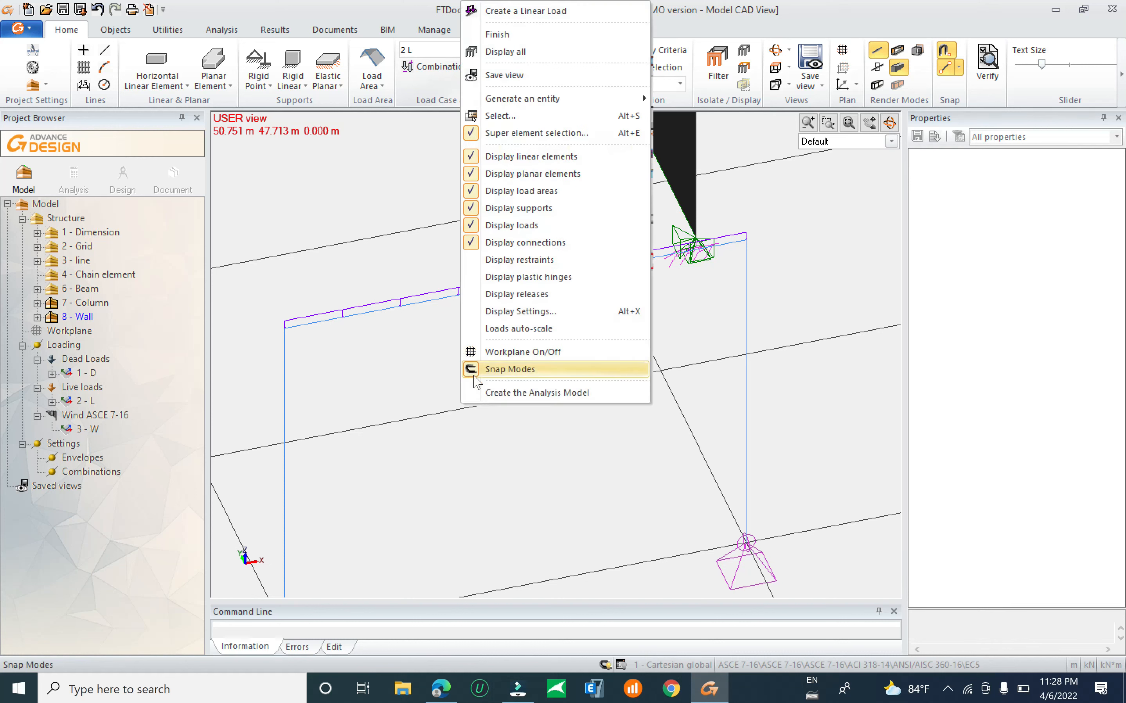
pyautogui.click(546, 329)
pyautogui.scroll(-4, 498, 460)
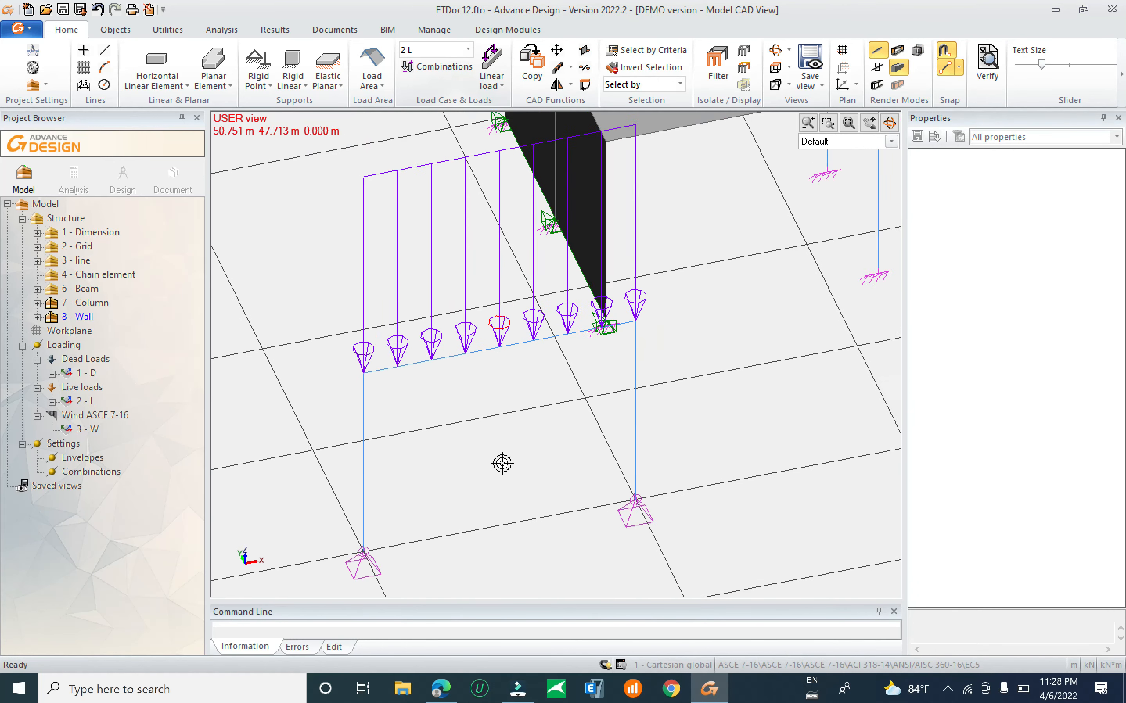
# Select the linear load on the beam to review its force components, and clear the selection.
pyautogui.moveTo(401, 254); pyautogui.dragTo(368, 282)
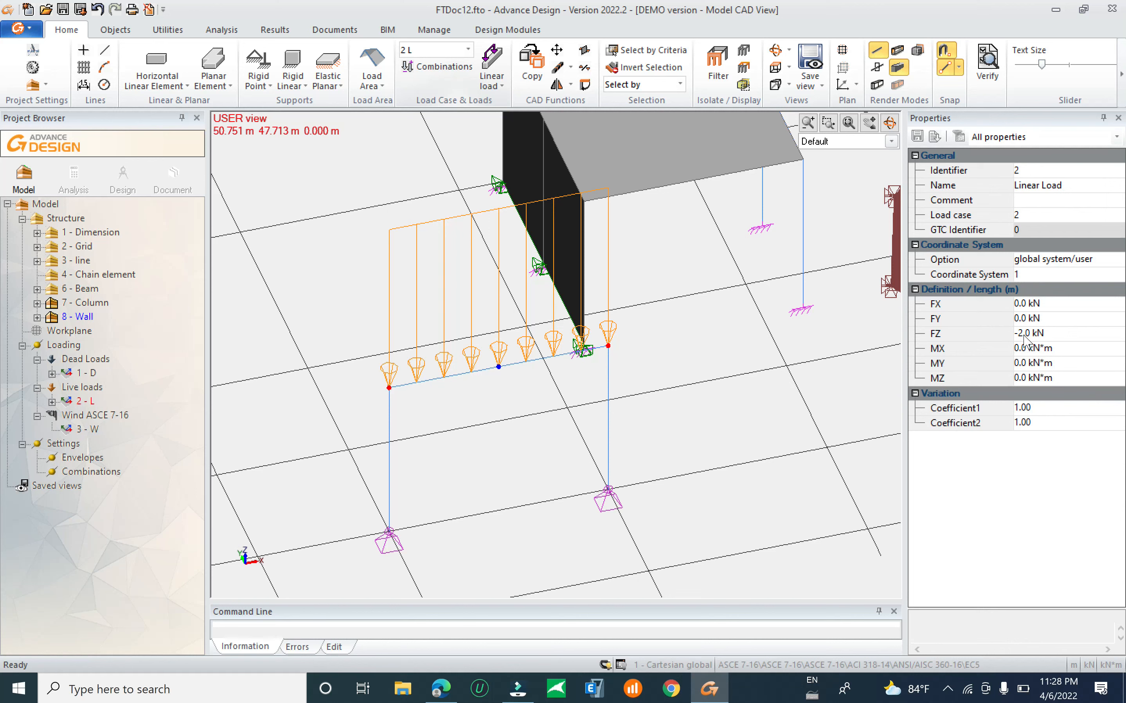
pyautogui.scroll(2, 534, 401)
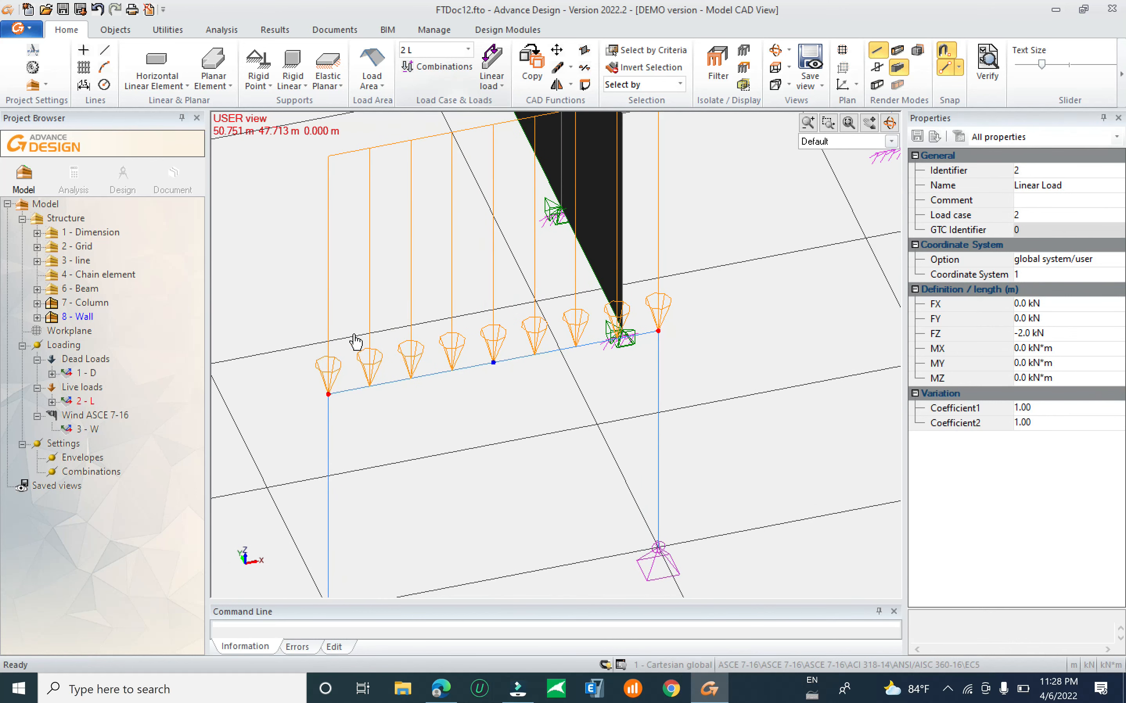
pyautogui.keyDown('shift'); pyautogui.moveTo(551, 401); pyautogui.dragTo(529, 389, button='middle'); pyautogui.keyUp('shift')
pyautogui.click(526, 396)
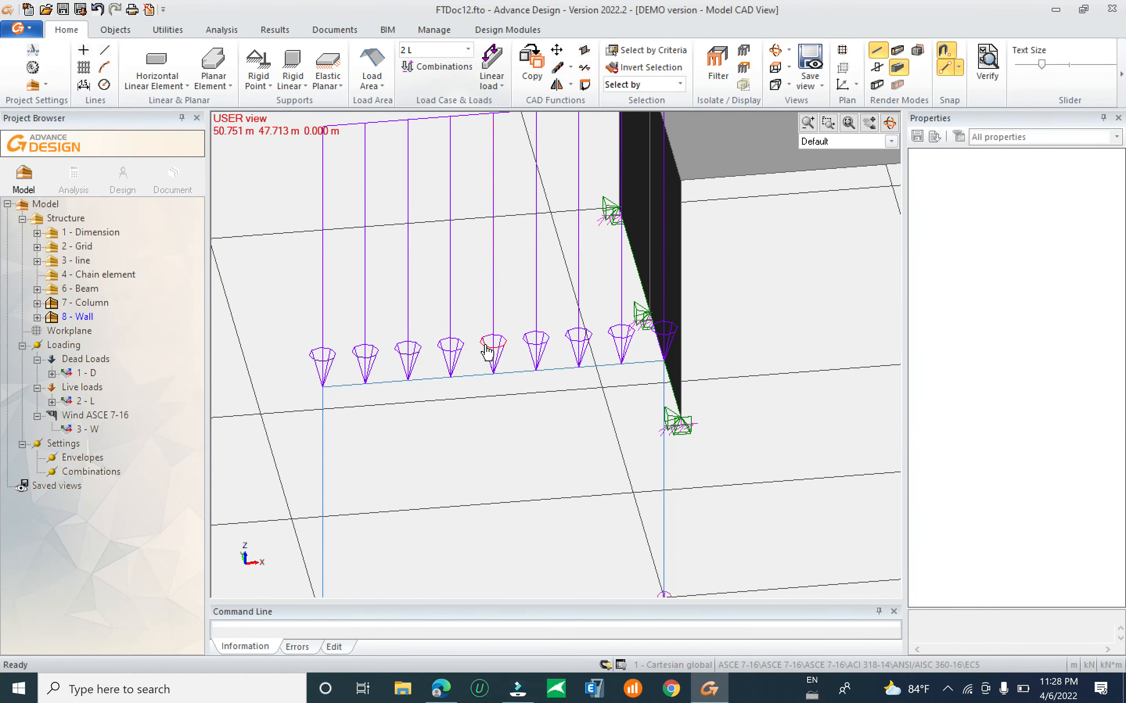
# Select the dead-load point load and the beam's linear load in turn to review their properties, and clear the selection.
pyautogui.scroll(2, 492, 367)
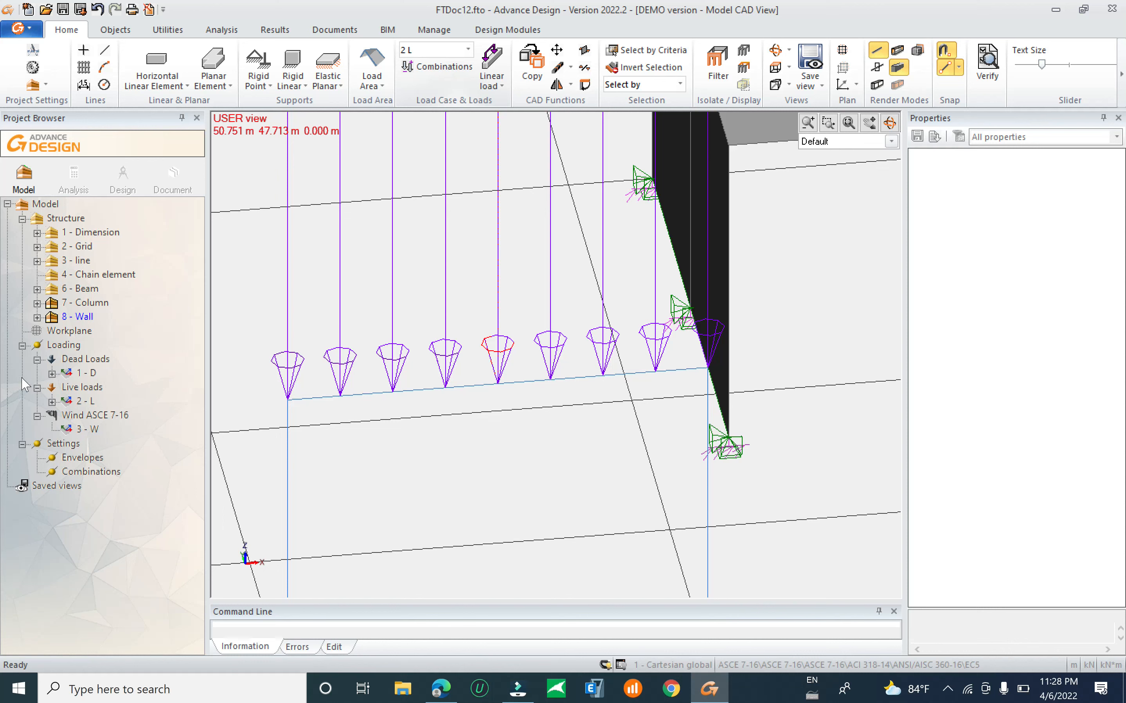
pyautogui.click(52, 373)
pyautogui.click(120, 387)
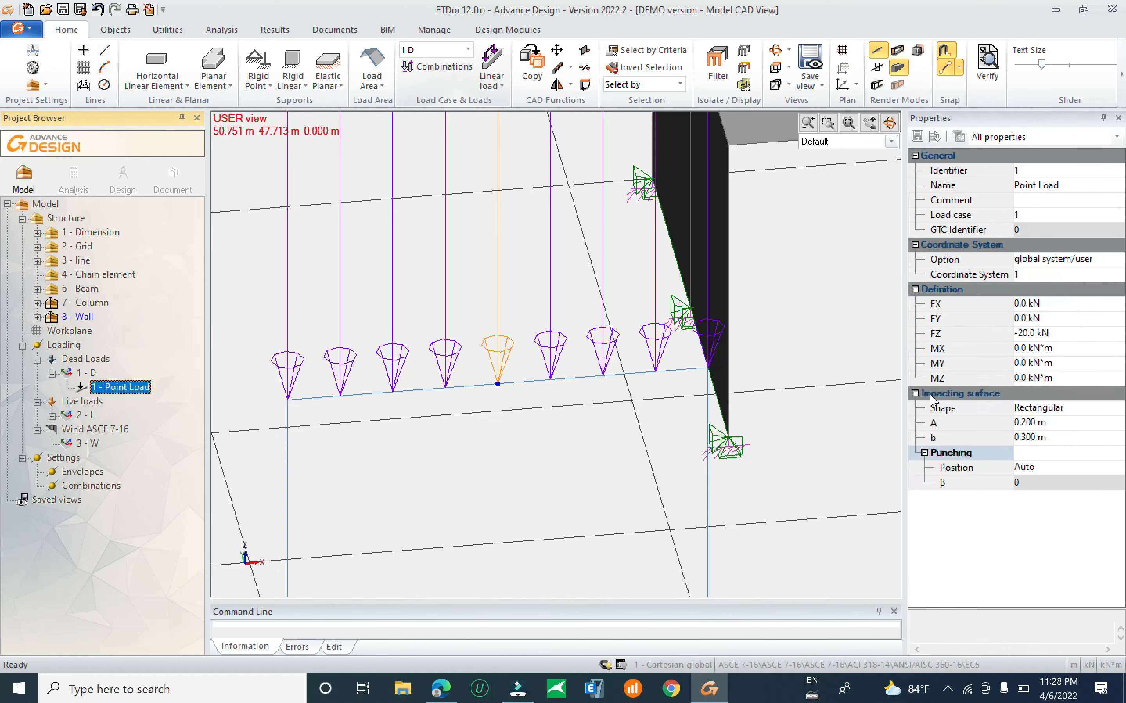
pyautogui.scroll(-3, 494, 507)
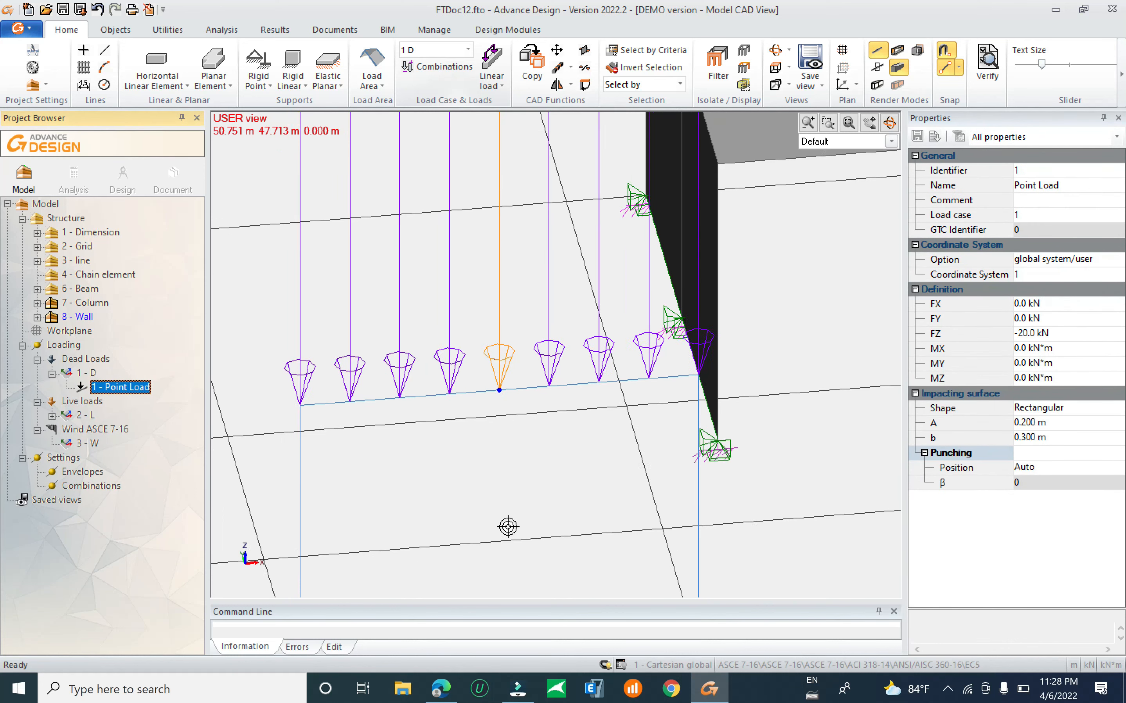
pyautogui.press('Escape')
pyautogui.click(435, 393)
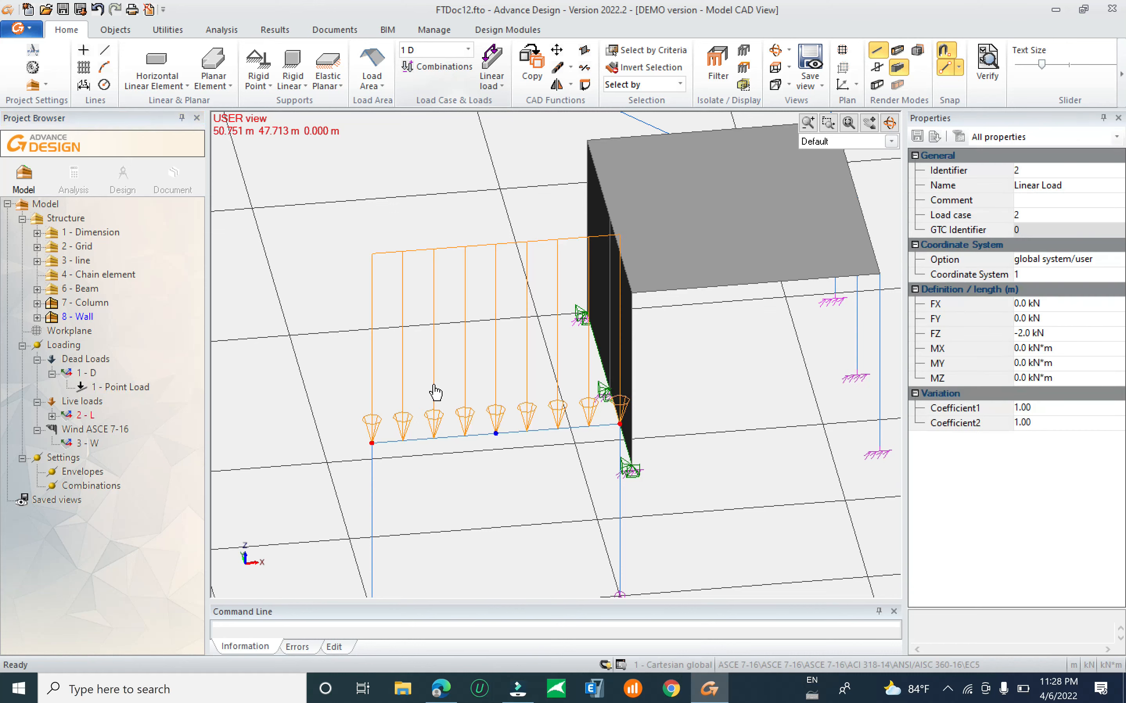
pyautogui.press('Escape')
# Rescale the displayed loads on the frame with Loads auto-scale.
pyautogui.rightClick(432, 211)
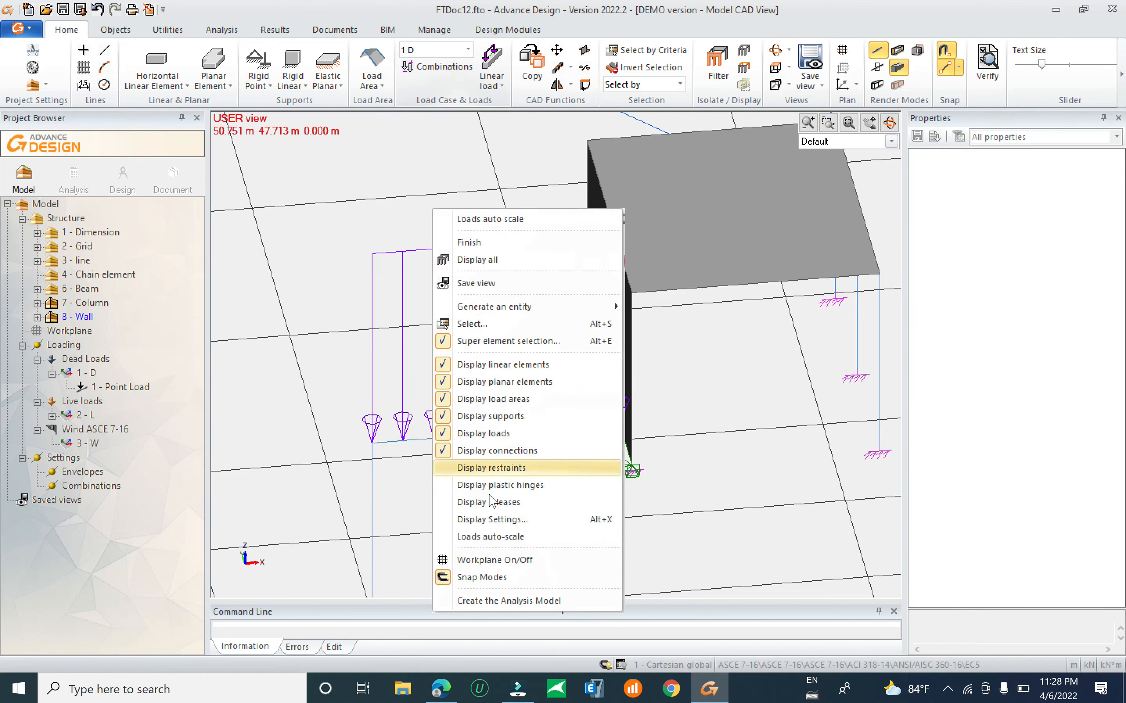
pyautogui.click(514, 537)
pyautogui.scroll(3, 515, 453)
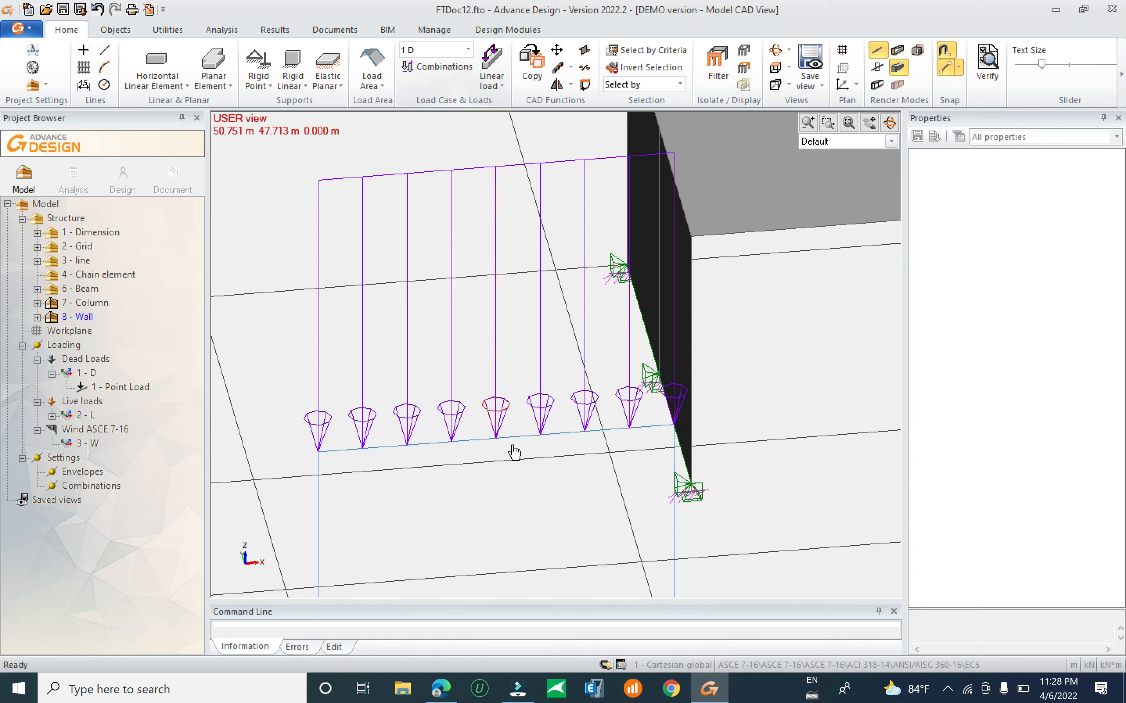
pyautogui.scroll(-2, 442, 408)
pyautogui.moveTo(482, 393); pyautogui.dragTo(487, 322, button='middle')
pyautogui.keyDown('shift'); pyautogui.moveTo(447, 438); pyautogui.dragTo(410, 432, button='middle'); pyautogui.keyUp('shift')
pyautogui.moveTo(513, 458)
pyautogui.keyDown('shift'); pyautogui.mouseDown(button='middle')
pyautogui.moveTo(480, 447)
pyautogui.moveTo(496, 446)
pyautogui.moveTo(496, 458)
pyautogui.mouseUp(button='middle'); pyautogui.keyUp('shift')
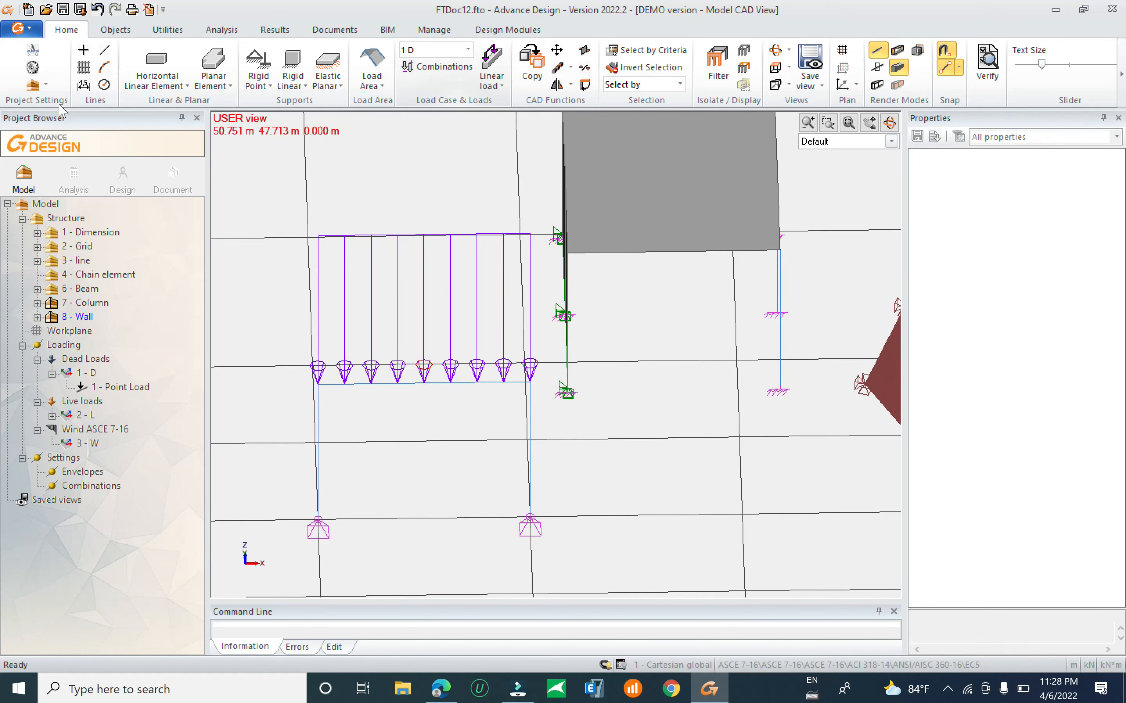
# In the display settings, open the annotation attributes for point loads.
pyautogui.click(32, 68)
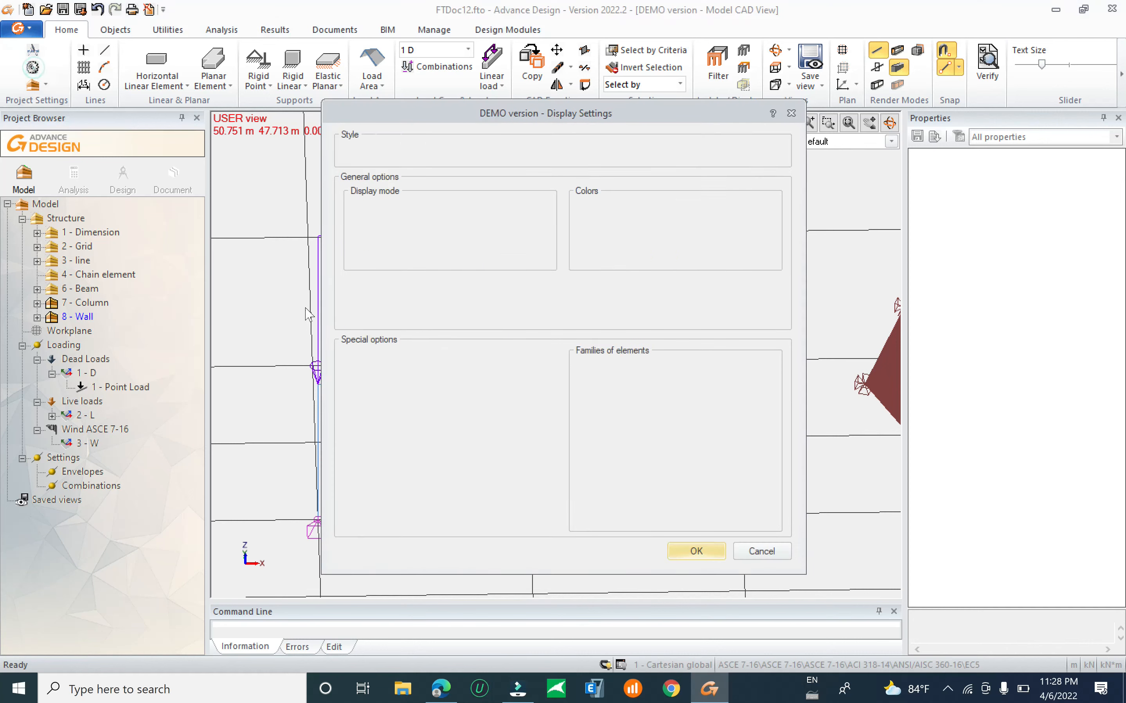
pyautogui.click(353, 371)
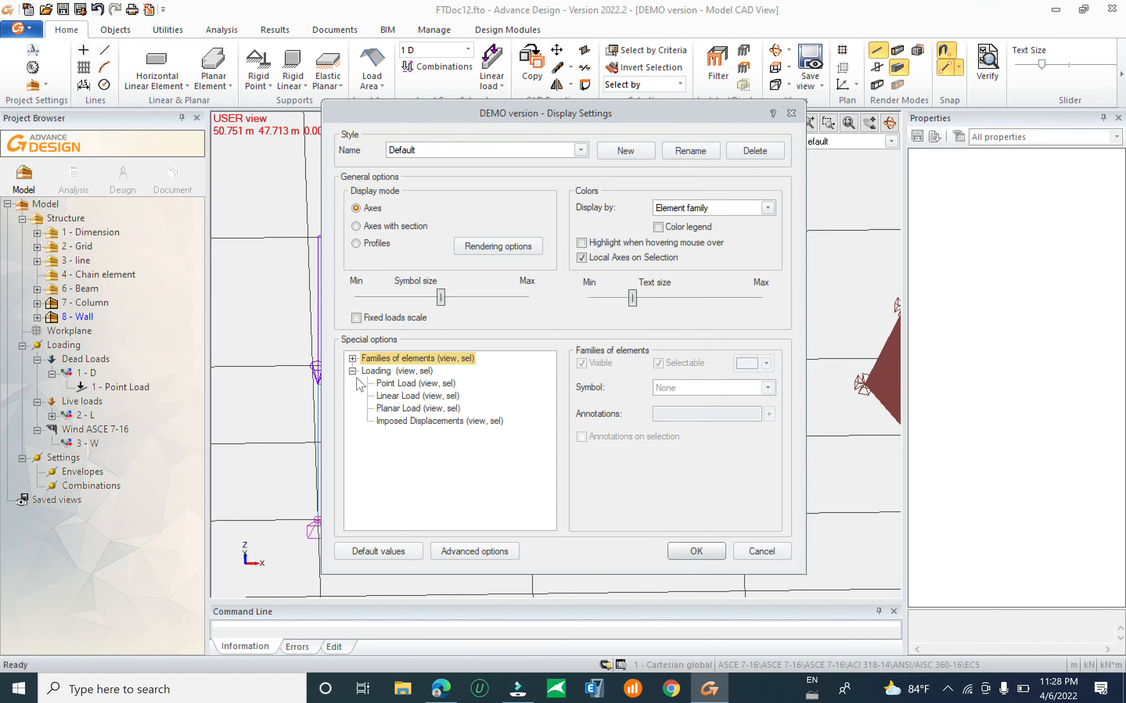
pyautogui.click(416, 384)
pyautogui.click(768, 414)
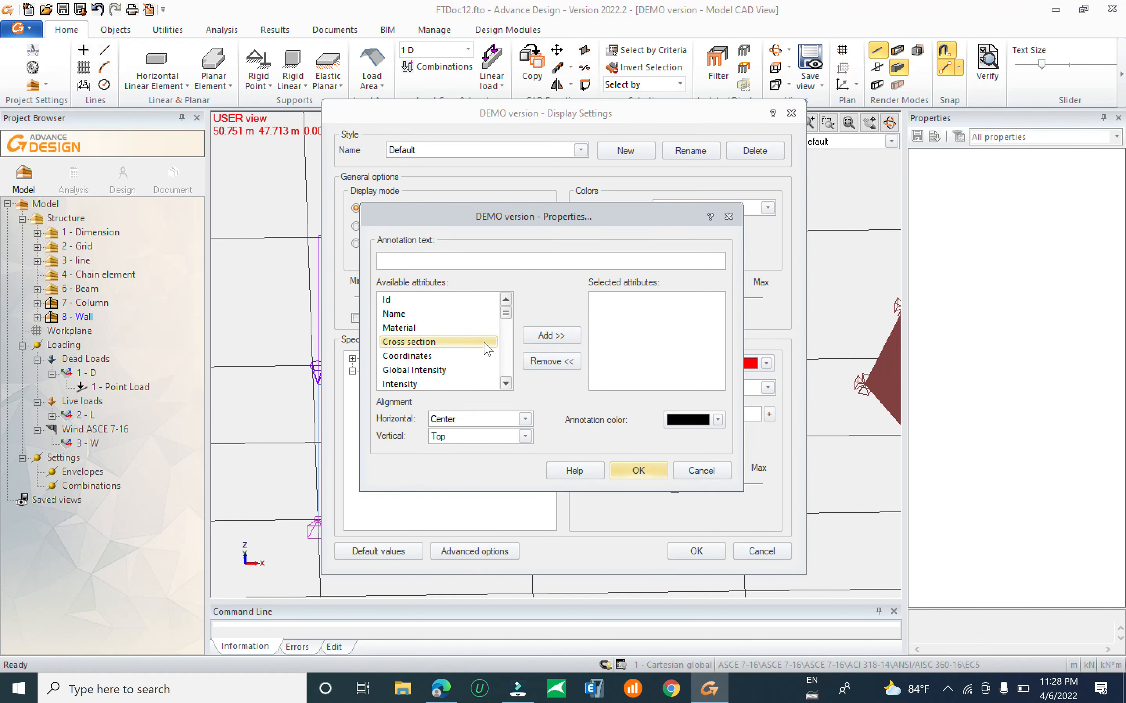
pyautogui.scroll(-3, 445, 375)
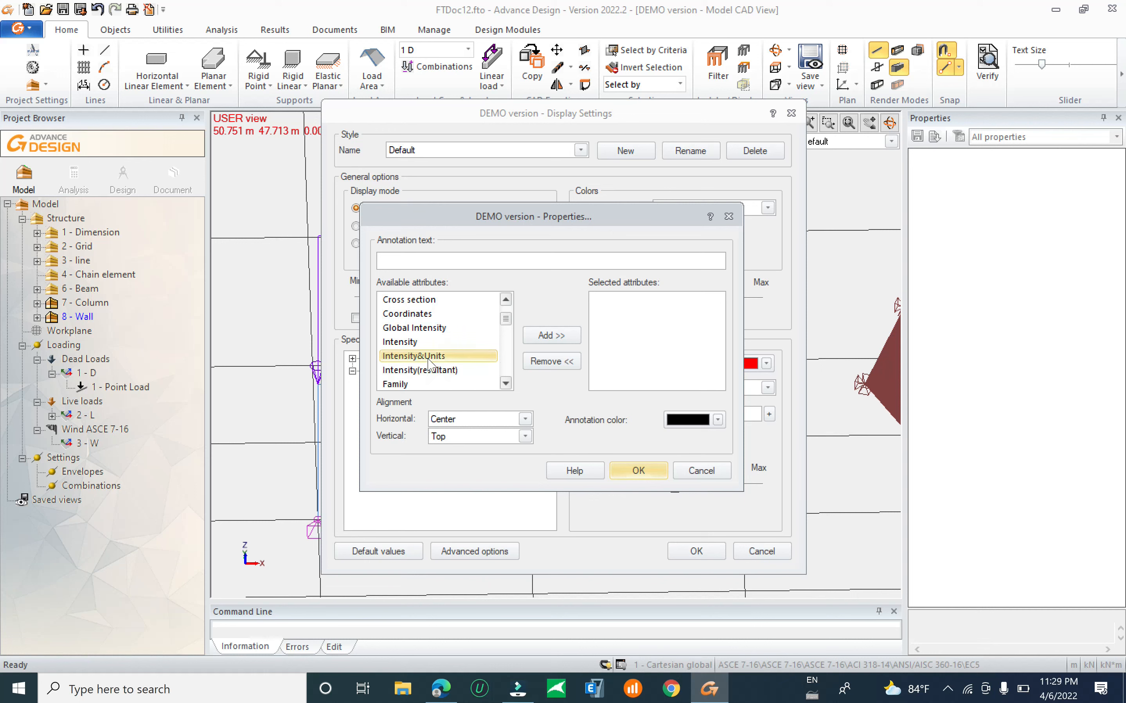
pyautogui.click(420, 342)
pyautogui.click(565, 336)
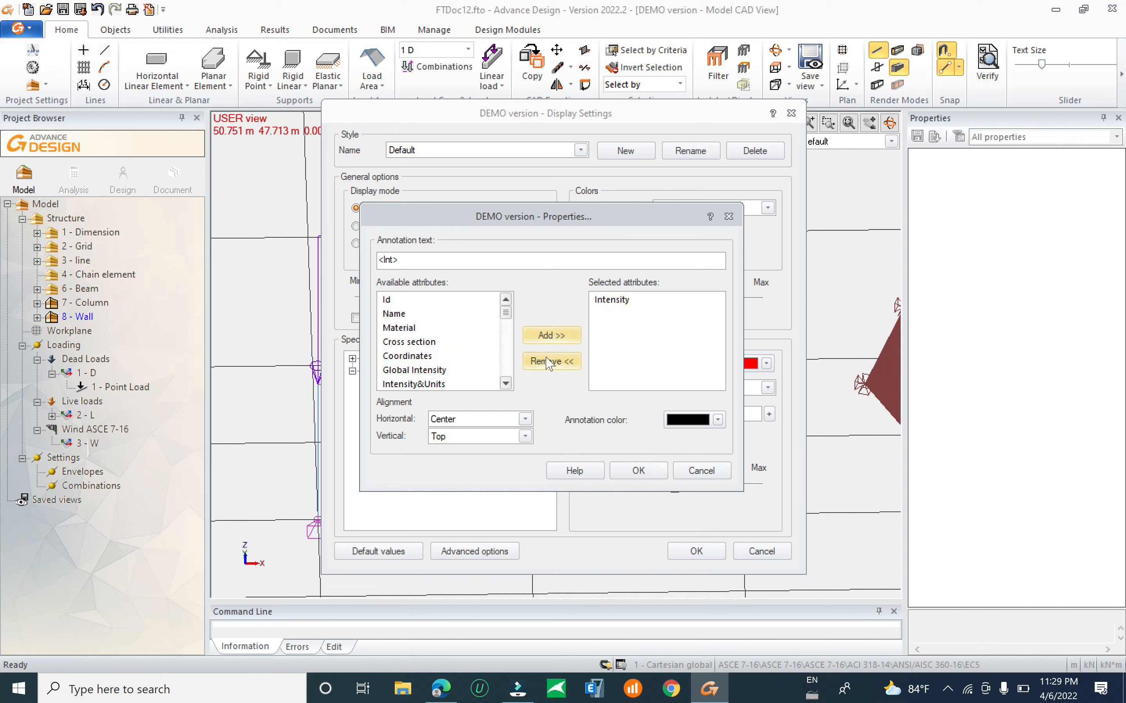
pyautogui.click(604, 301)
pyautogui.click(543, 361)
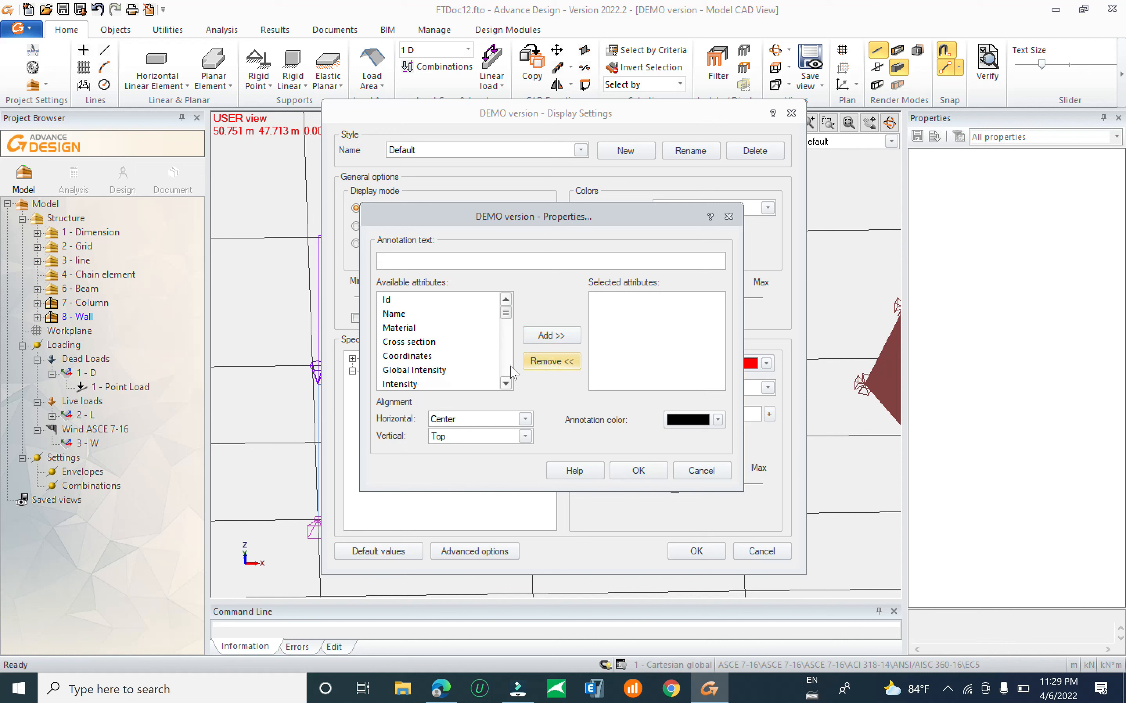
# Look through the available annotation attributes for a suitable load intensity option.
pyautogui.click(506, 384)
pyautogui.click(506, 384)
pyautogui.click(506, 383)
pyautogui.click(505, 383)
pyautogui.click(506, 383)
pyautogui.click(506, 384)
pyautogui.click(505, 383)
pyautogui.click(506, 383)
pyautogui.click(506, 384)
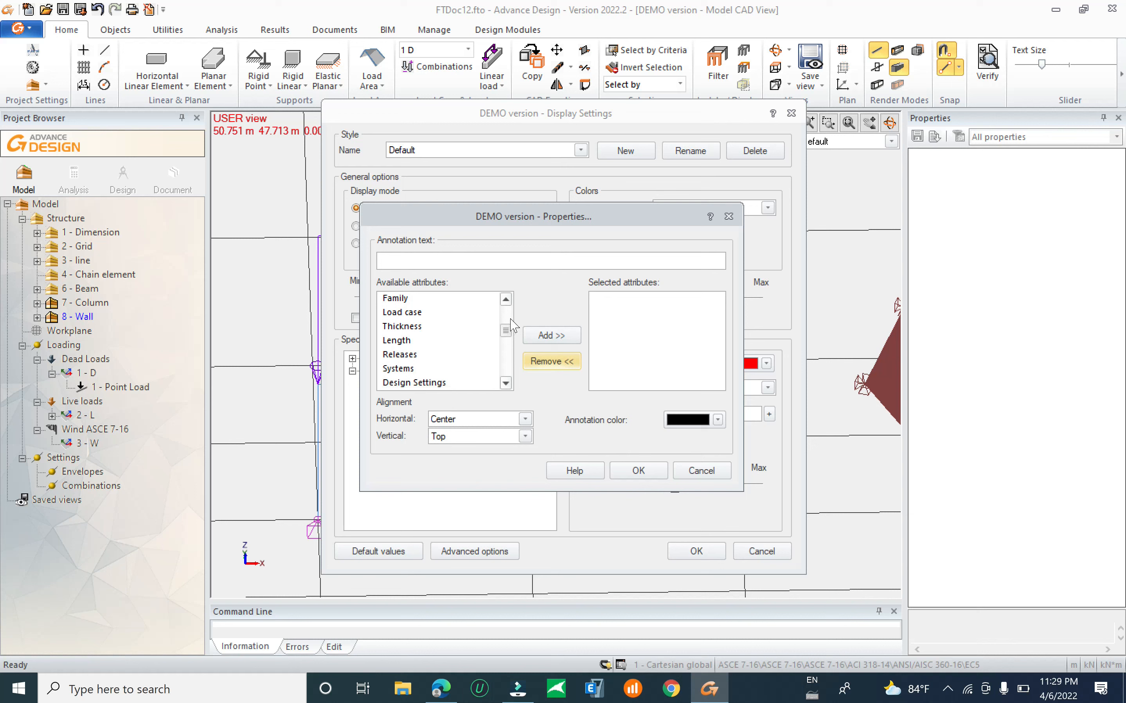
pyautogui.click(507, 315)
pyautogui.moveTo(509, 338)
pyautogui.mouseDown()
pyautogui.moveTo(507, 372)
pyautogui.moveTo(510, 317)
pyautogui.mouseUp()
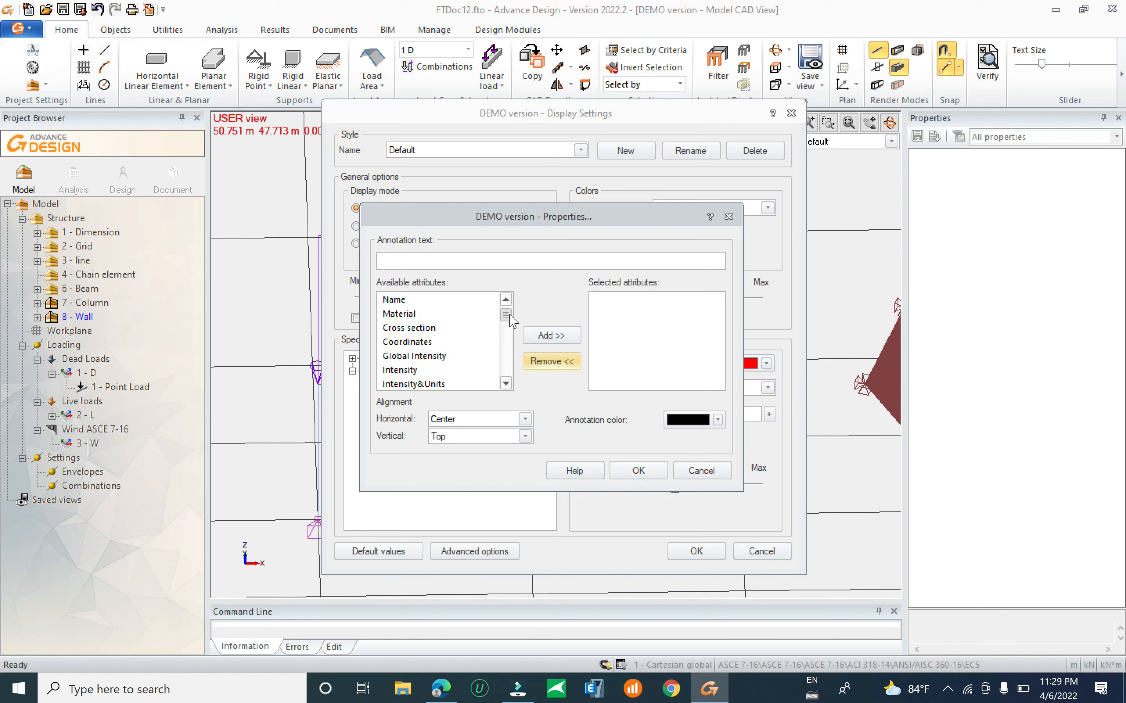
pyautogui.click(406, 314)
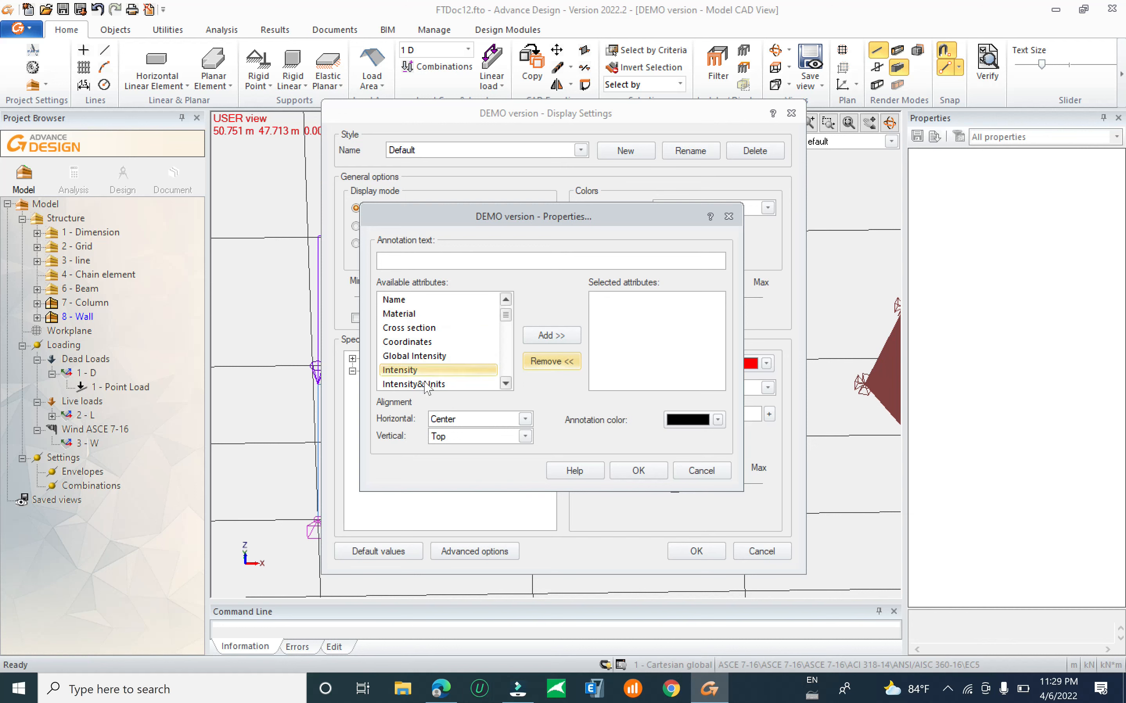
pyautogui.scroll(-2, 436, 374)
pyautogui.scroll(2, 449, 367)
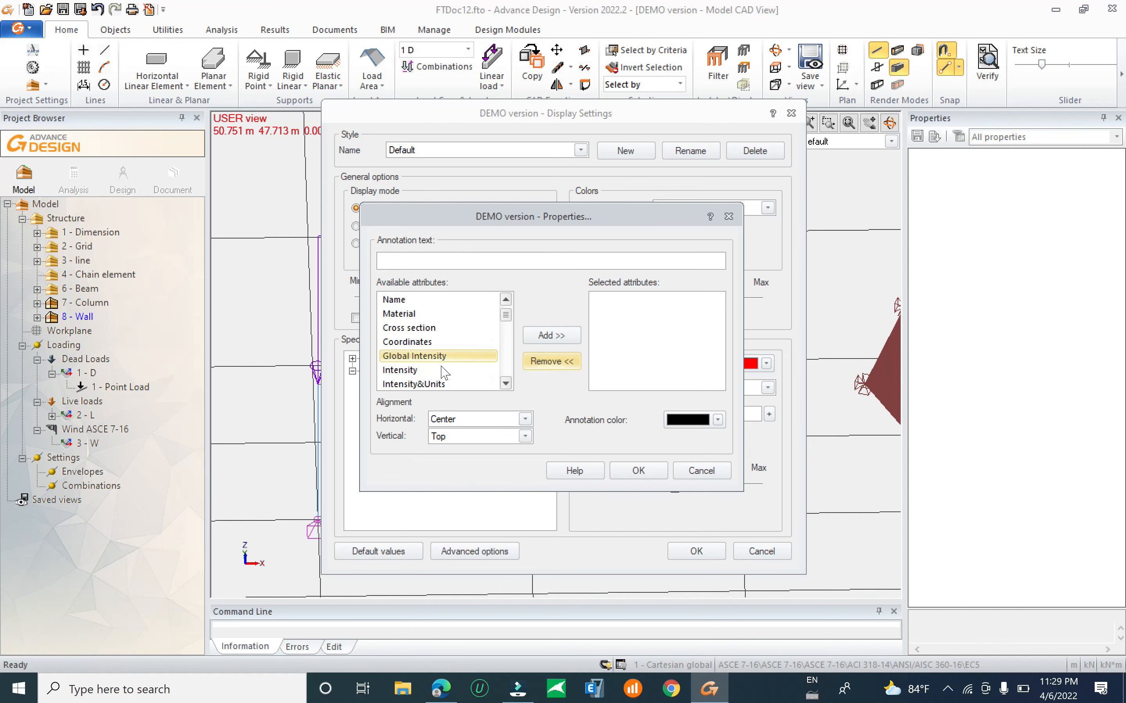
# Add the Intensity&Units attribute to the point load annotation and confirm it.
pyautogui.click(429, 385)
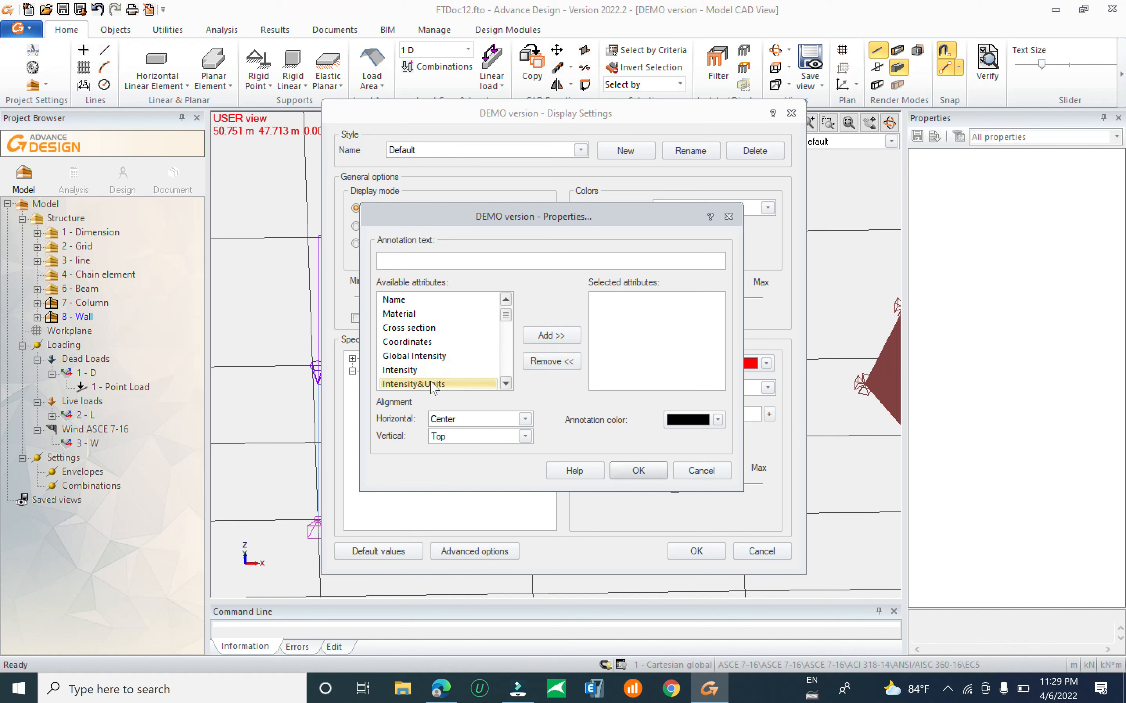
pyautogui.click(551, 335)
pyautogui.click(655, 474)
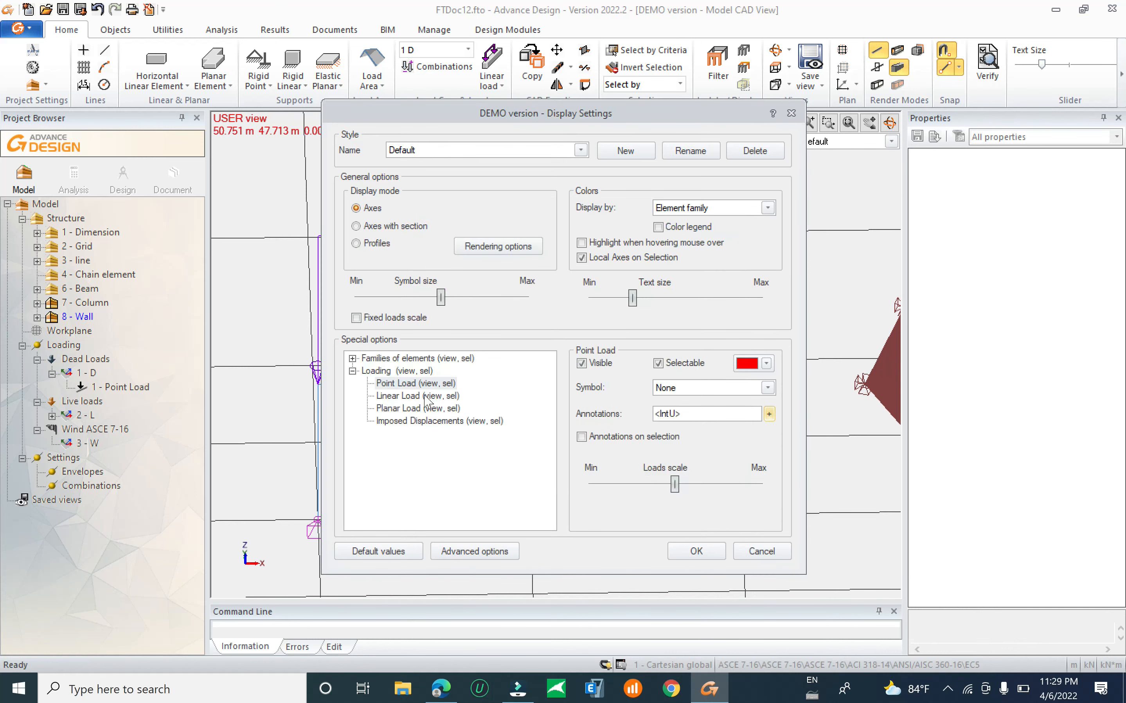
# Copy the point load annotation <IntU> into the linear load's annotation setting.
pyautogui.click(409, 396)
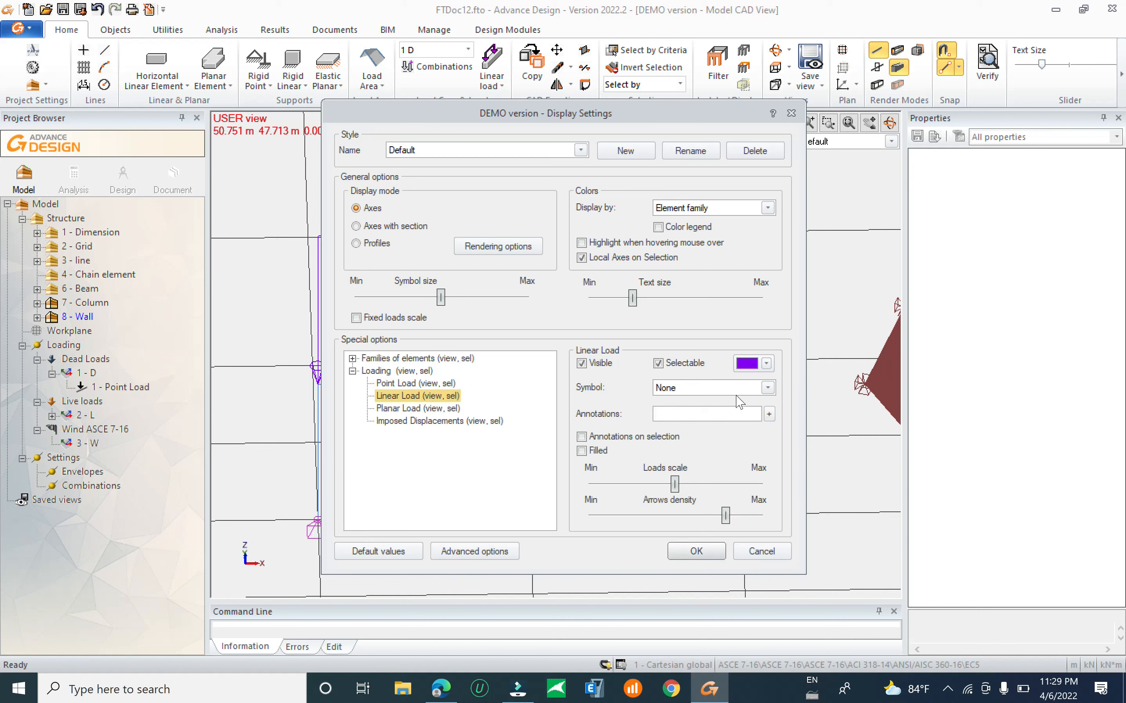
pyautogui.click(417, 381)
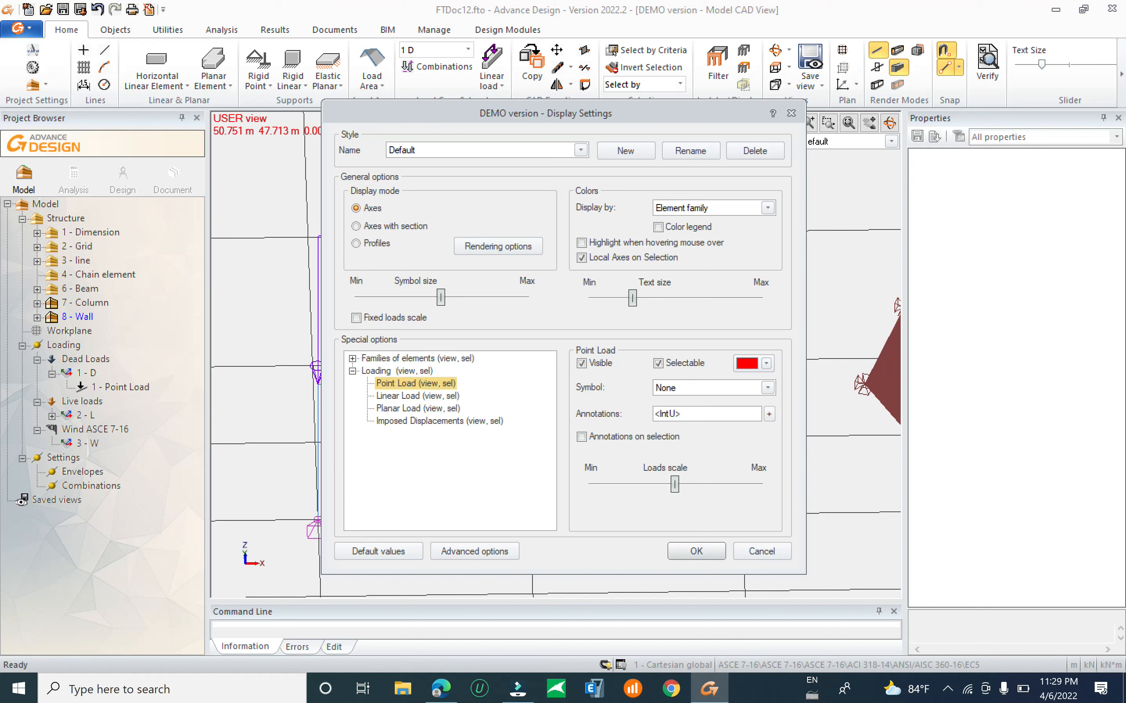
pyautogui.doubleClick(667, 414)
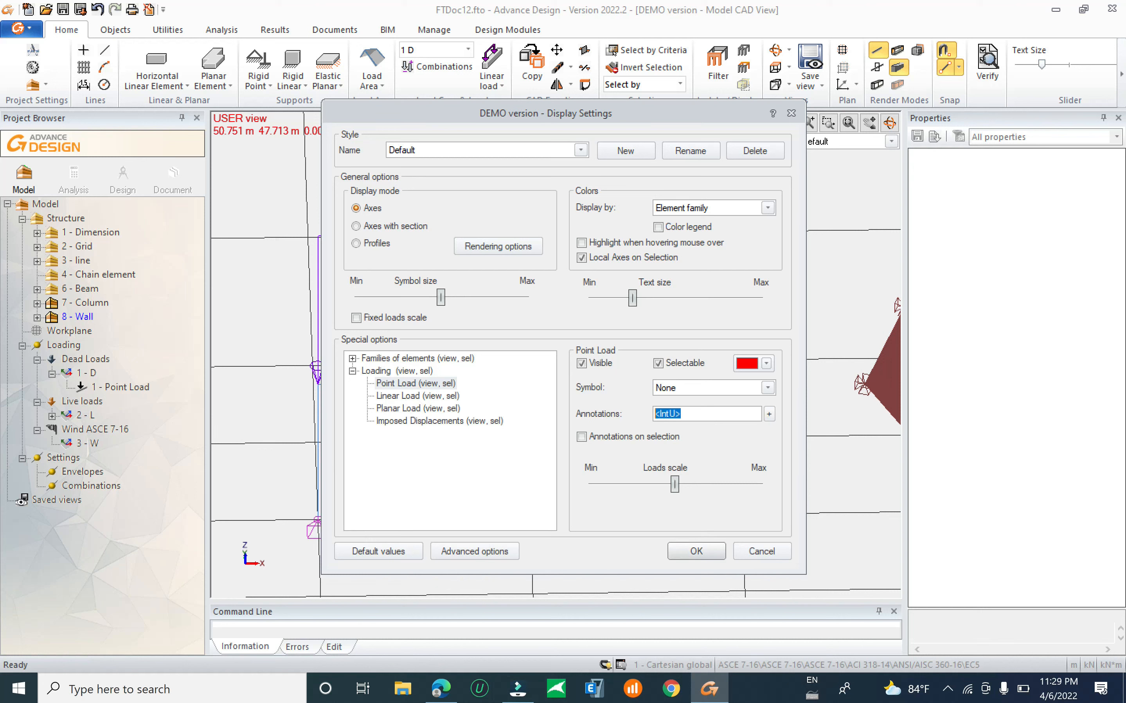
pyautogui.rightClick(671, 415)
pyautogui.click(712, 461)
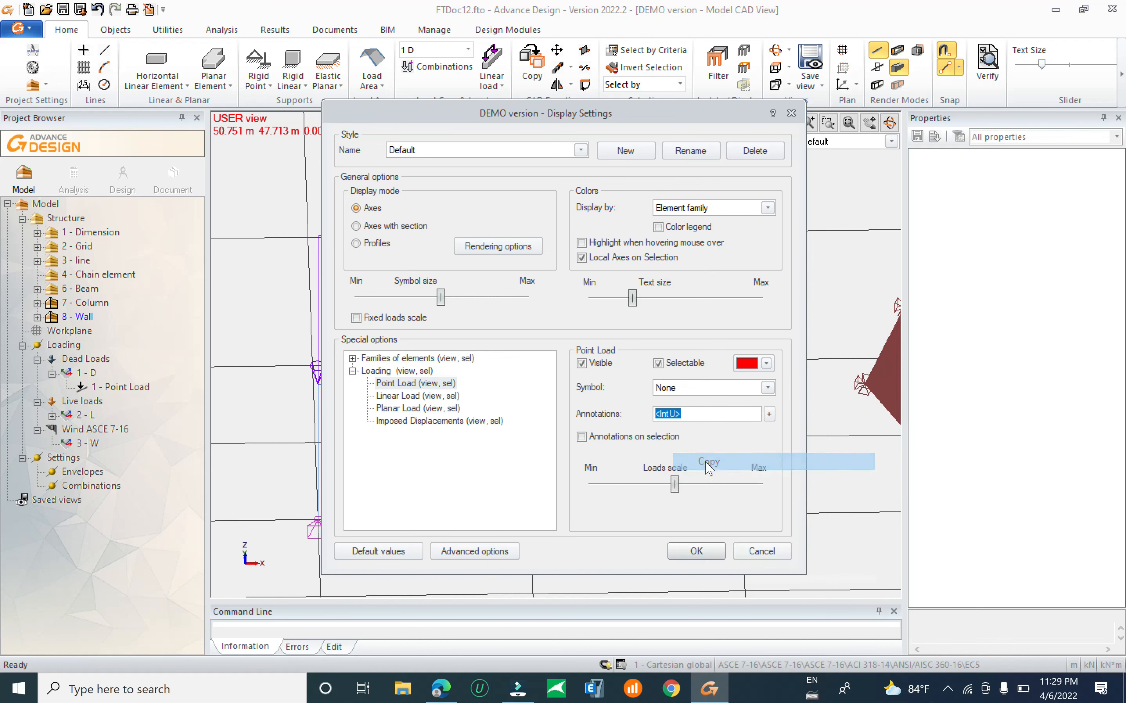
pyautogui.click(447, 396)
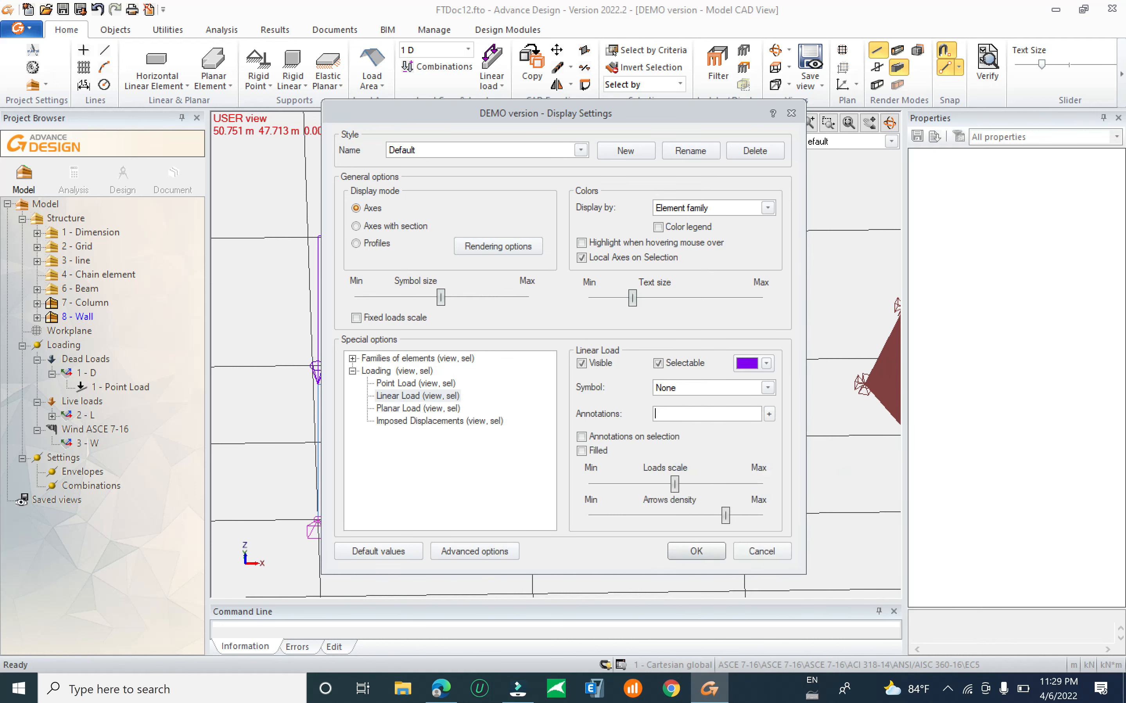
pyautogui.rightClick(663, 413)
pyautogui.click(700, 477)
# Paste the <IntU> annotation into the planar load settings and apply the display settings.
pyautogui.click(417, 408)
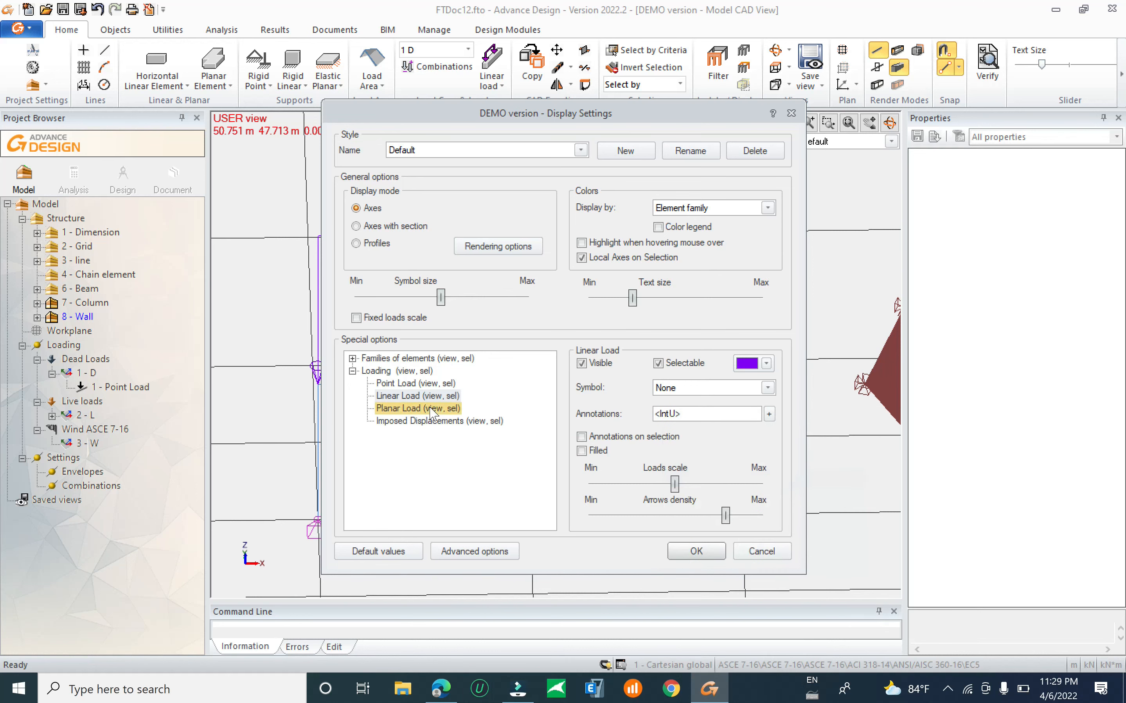
pyautogui.rightClick(682, 416)
pyautogui.click(720, 477)
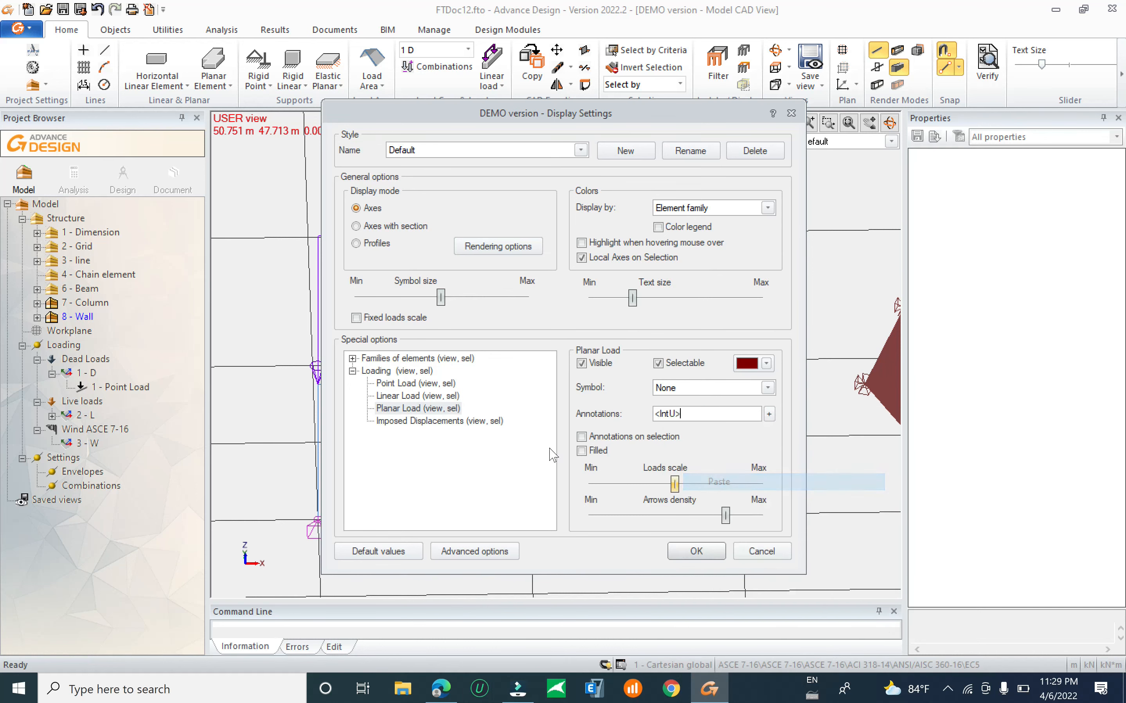
pyautogui.click(696, 552)
# Set the dead-load point load's FZ to -100 kN and clear the selection.
pyautogui.scroll(-2, 455, 335)
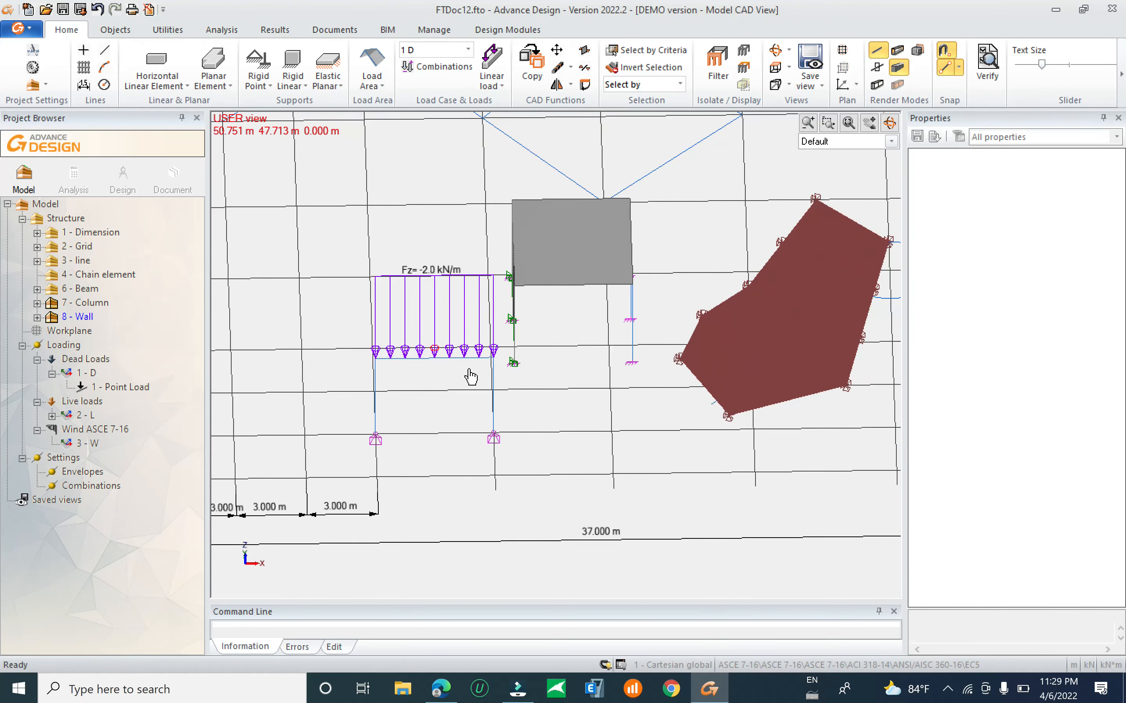
pyautogui.moveTo(460, 400)
pyautogui.keyDown('shift'); pyautogui.mouseDown(button='middle')
pyautogui.moveTo(480, 426)
pyautogui.moveTo(458, 381)
pyautogui.mouseUp(button='middle'); pyautogui.keyUp('shift')
pyautogui.scroll(2, 457, 310)
pyautogui.scroll(1, 457, 311)
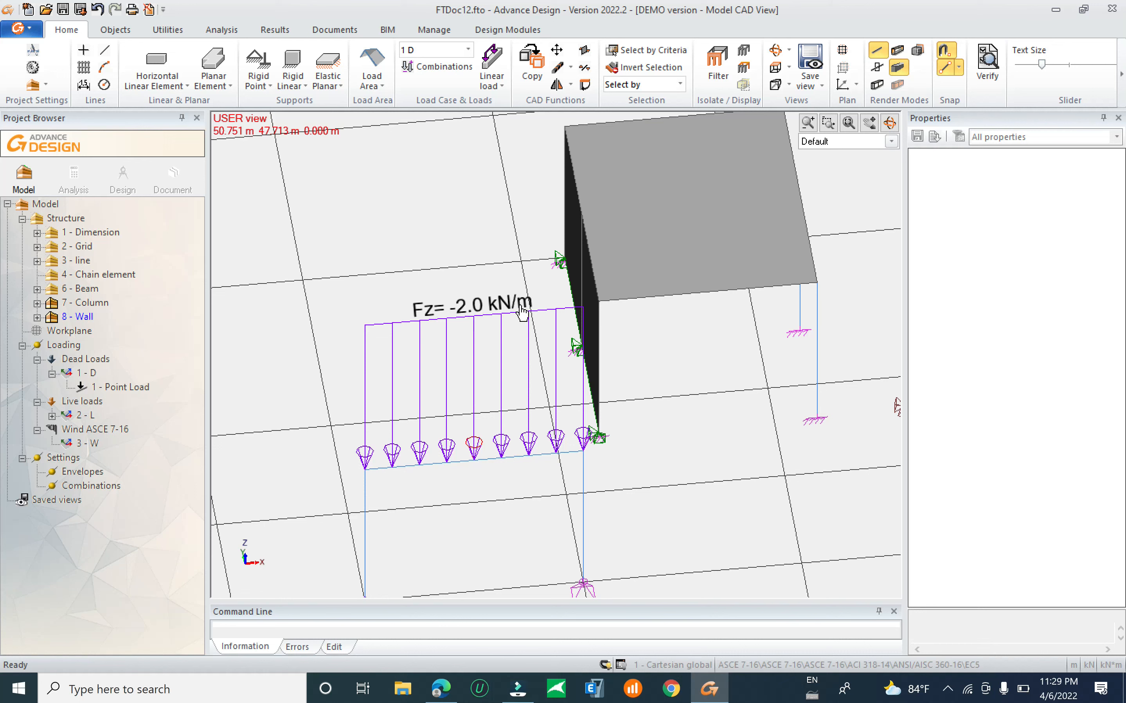
pyautogui.click(97, 388)
pyautogui.click(1062, 333)
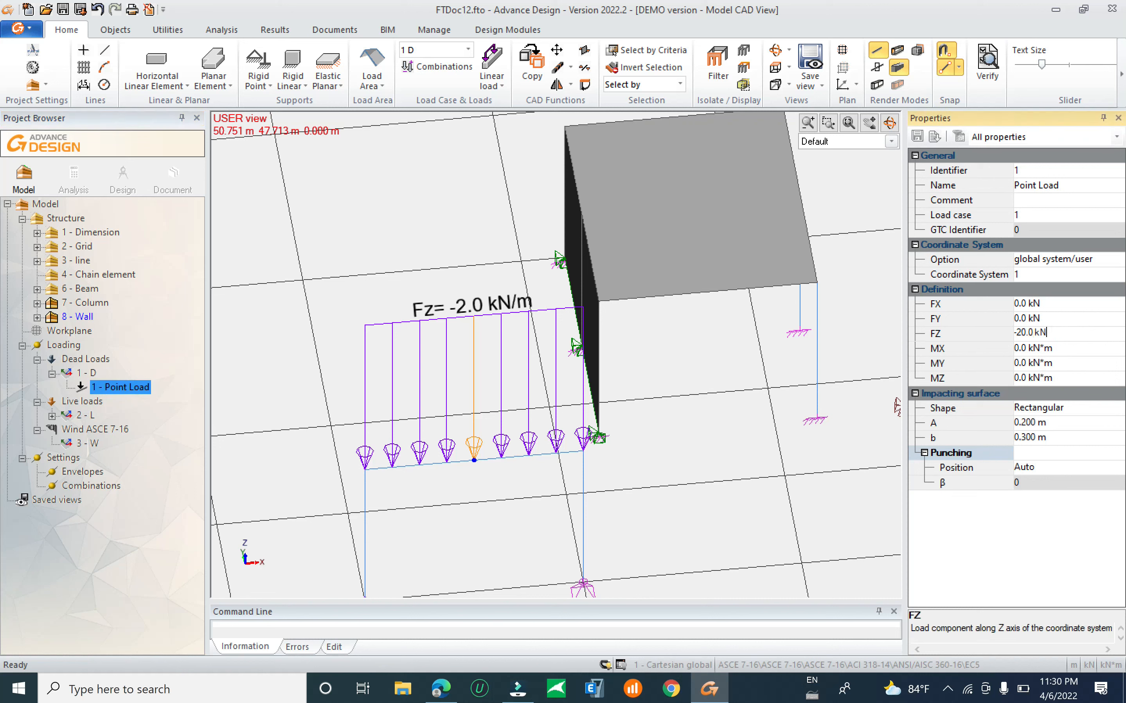
pyautogui.write('-')
pyautogui.press('Return')
pyautogui.scroll(-5, 572, 433)
pyautogui.press('Escape')
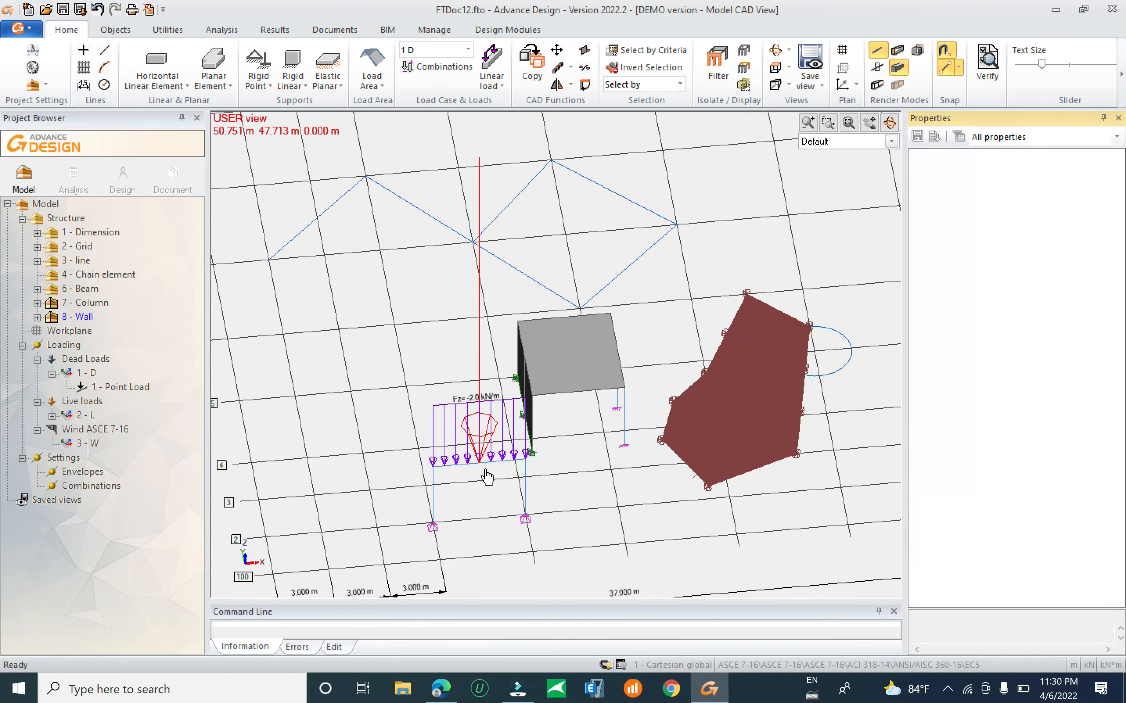
# Apply Loads auto-scale to shrink the point load's symbol to fit the frame.
pyautogui.keyDown('shift'); pyautogui.moveTo(485, 470); pyautogui.dragTo(485, 460, button='middle'); pyautogui.keyUp('shift')
pyautogui.rightClick(427, 365)
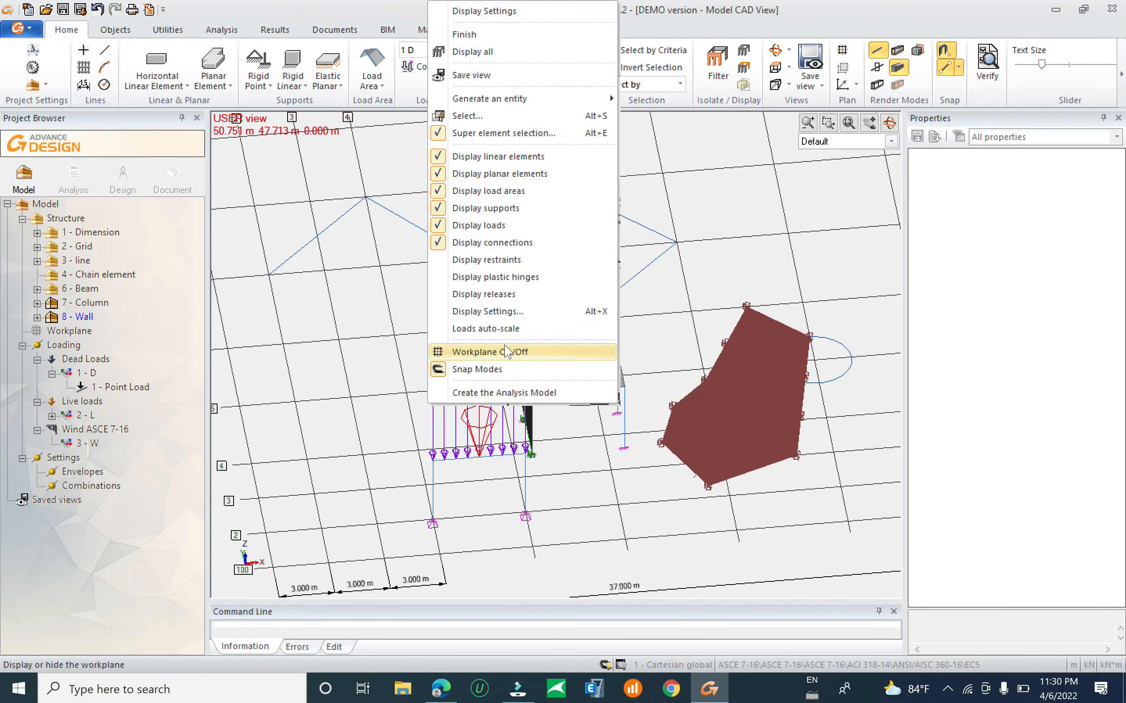
pyautogui.click(530, 329)
pyautogui.scroll(5, 493, 460)
pyautogui.scroll(-3, 465, 432)
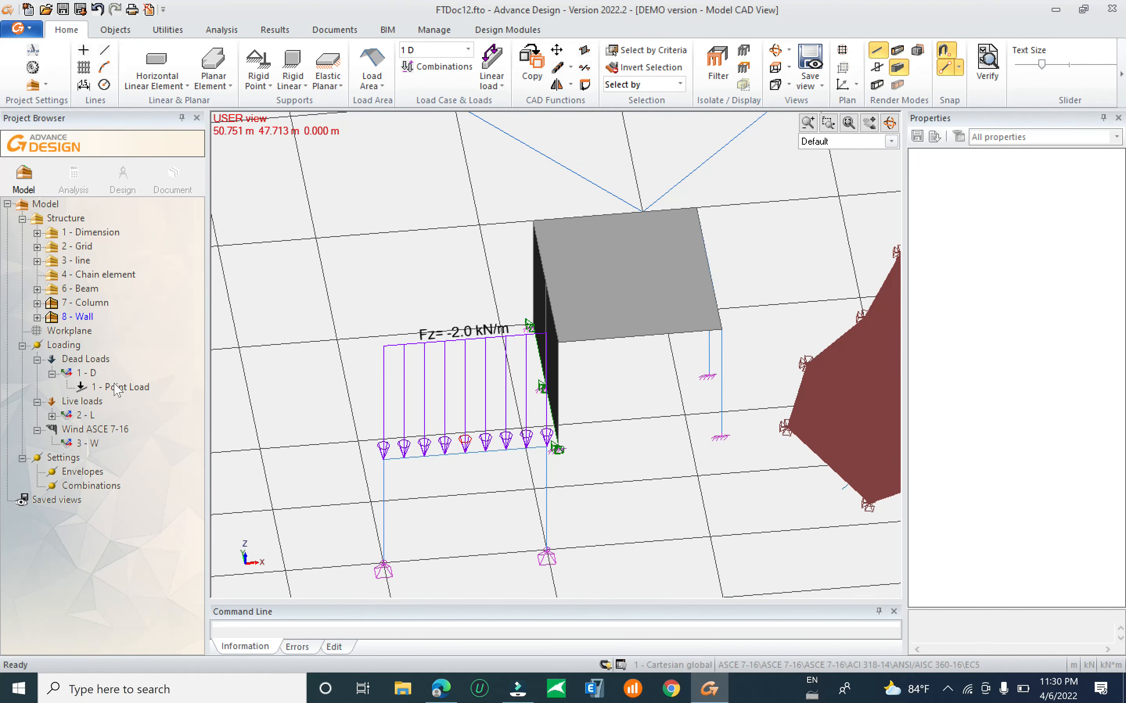
# Set the dead-load point load's FZ to 1 kN, and list the loads contained in load case 2 L.
pyautogui.click(119, 387)
pyautogui.click(1074, 332)
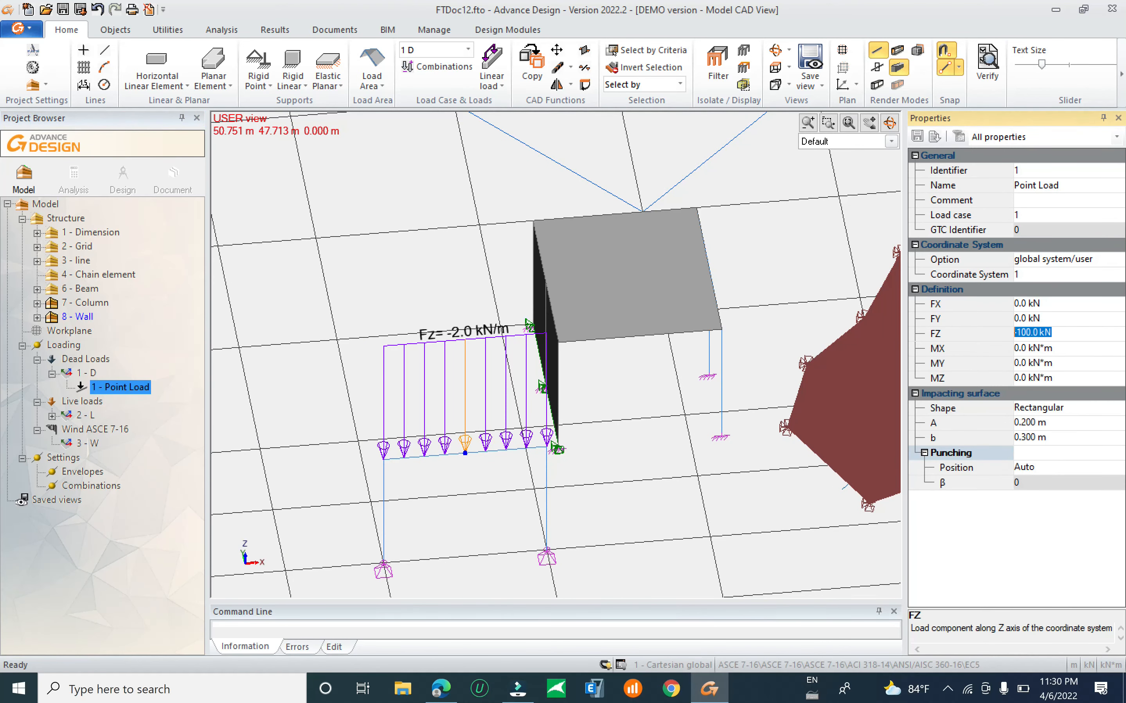
pyautogui.write('1')
pyautogui.press('Return')
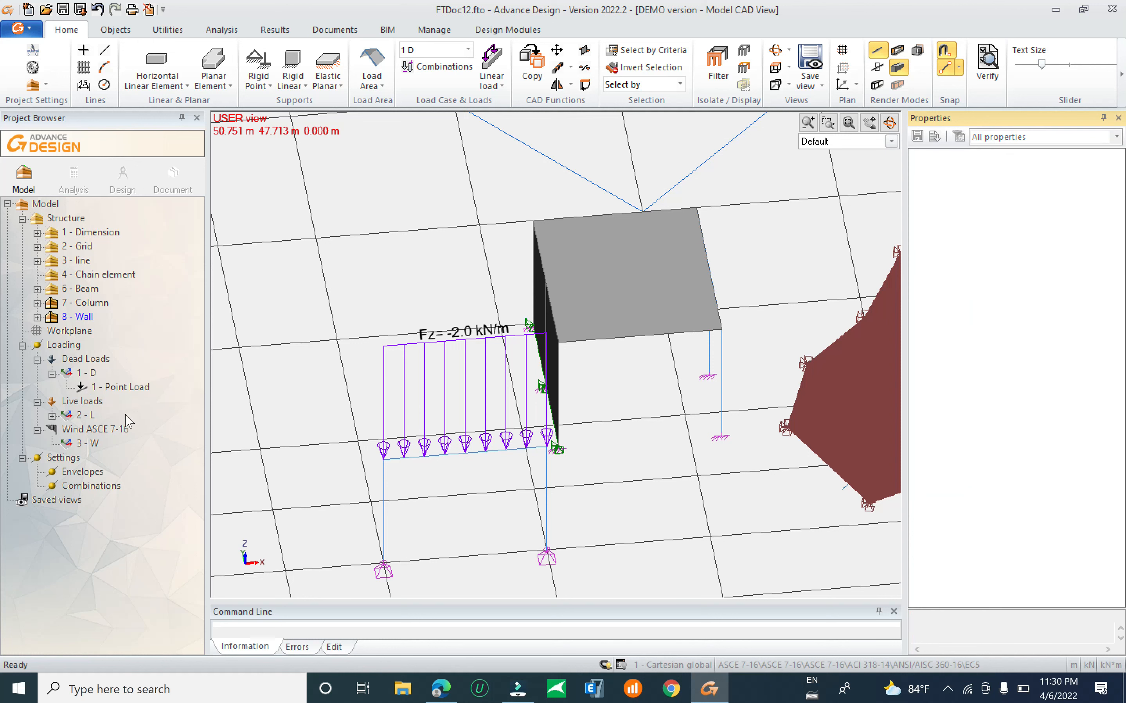
pyautogui.click(51, 414)
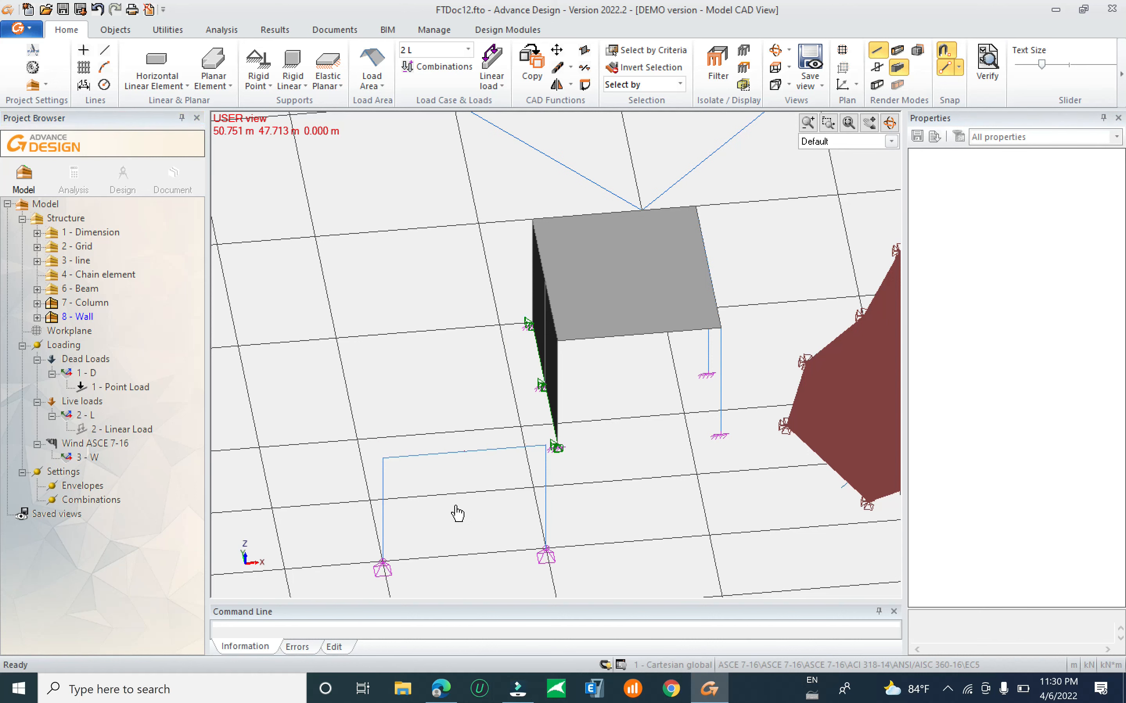
# Apply Loads auto-scale with load case 1 D active to show the dead-load point load on the frame at a readable size.
pyautogui.moveTo(457, 512); pyautogui.dragTo(190, 441, button='middle')
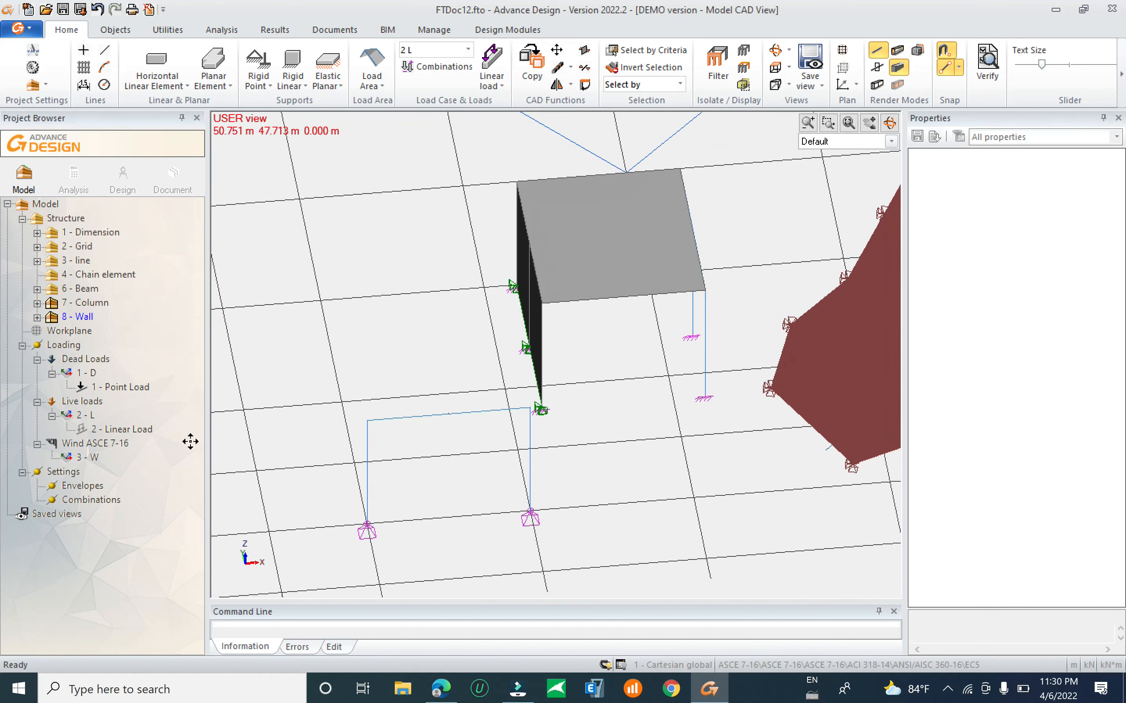
pyautogui.click(111, 430)
pyautogui.press('Escape')
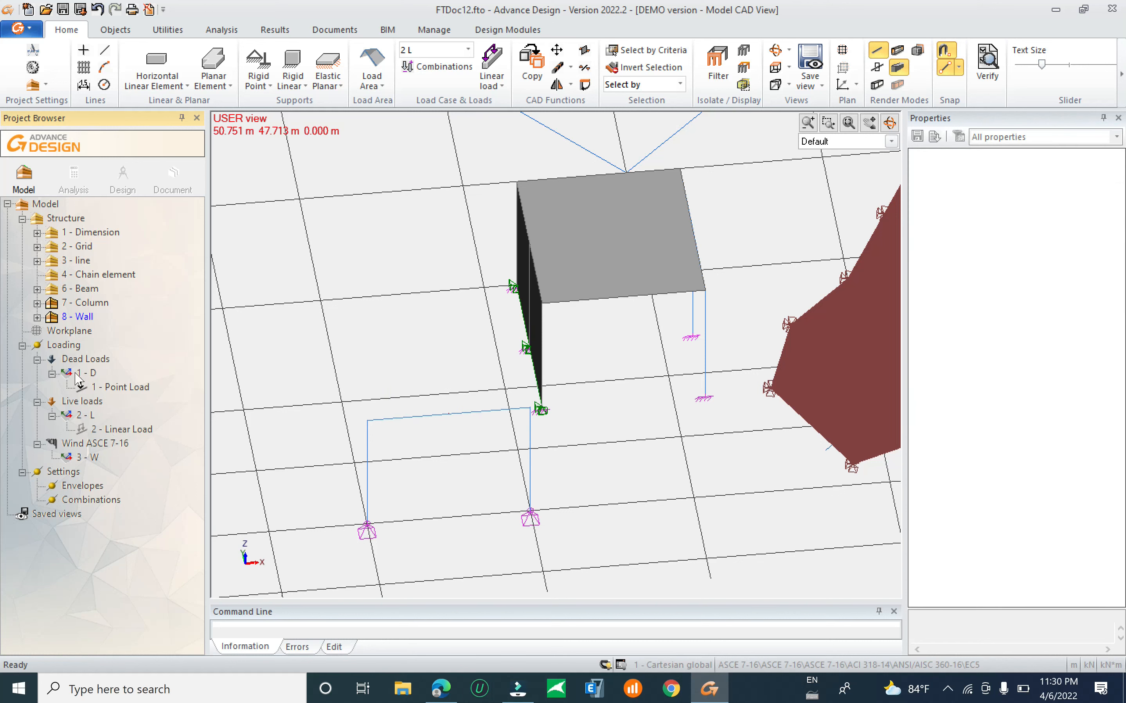
pyautogui.click(140, 389)
pyautogui.scroll(2, 452, 439)
pyautogui.rightClick(447, 346)
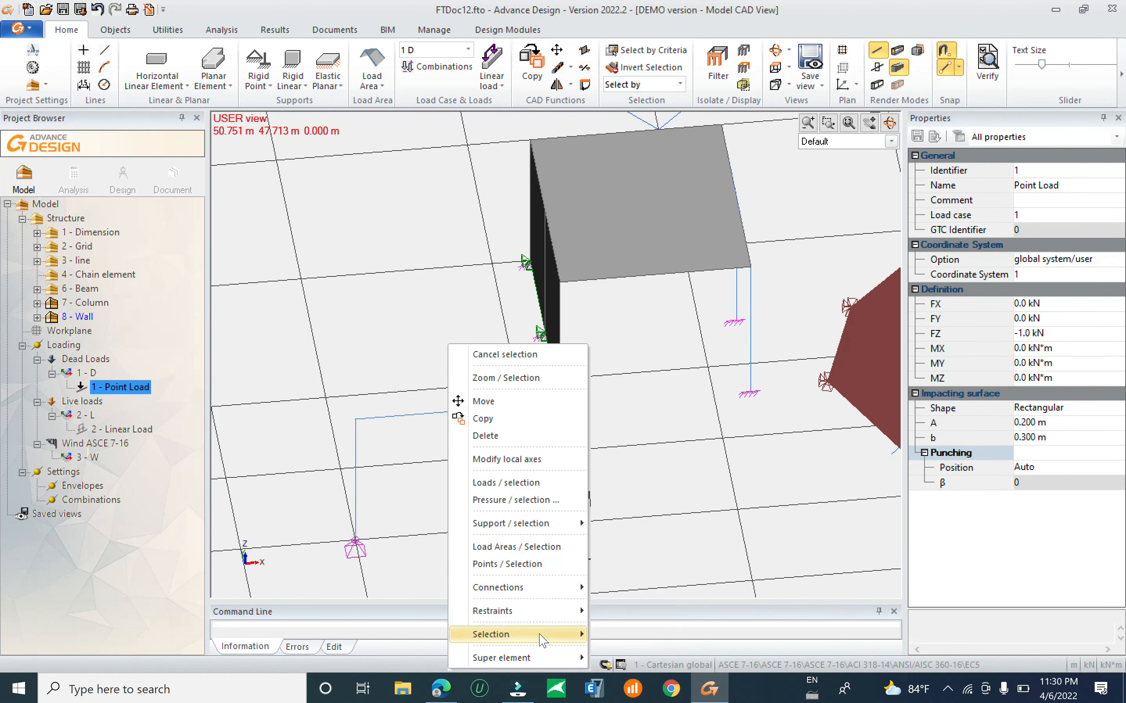
pyautogui.click(507, 564)
pyautogui.rightClick(408, 345)
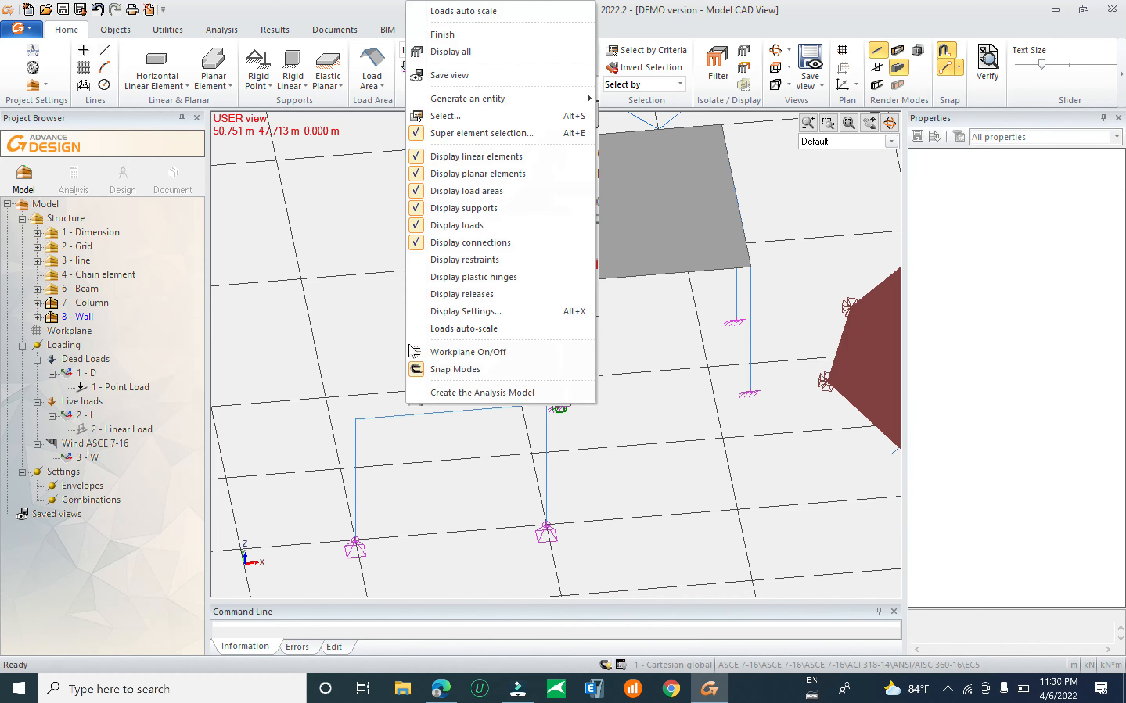
pyautogui.click(501, 331)
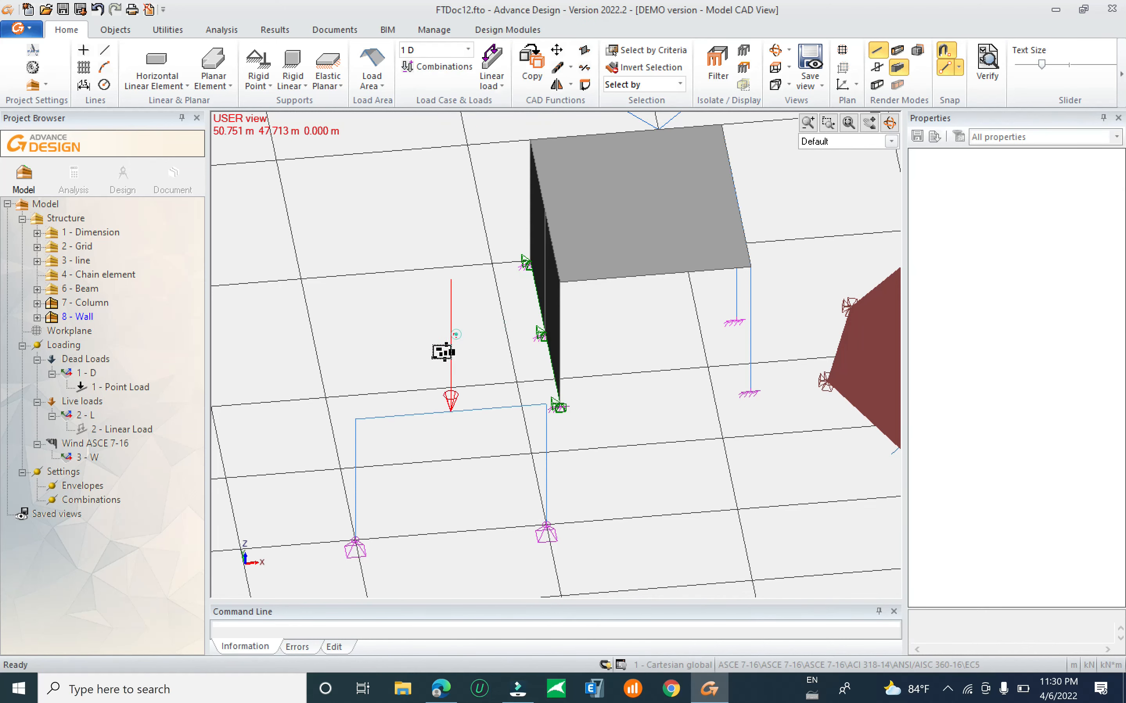
pyautogui.click(432, 345)
pyautogui.press('Escape')
# Show the live-load linear load in place of the dead-load point load, and switch back to displaying the point load.
pyautogui.click(104, 427)
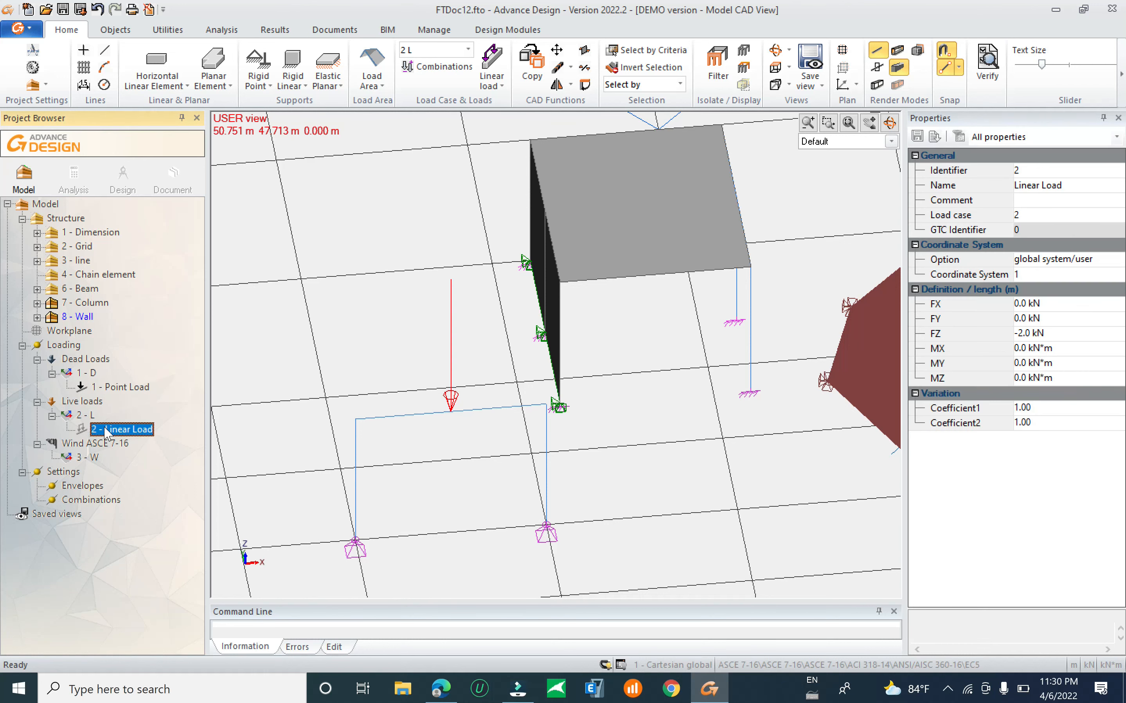
pyautogui.doubleClick(94, 387)
pyautogui.doubleClick(120, 430)
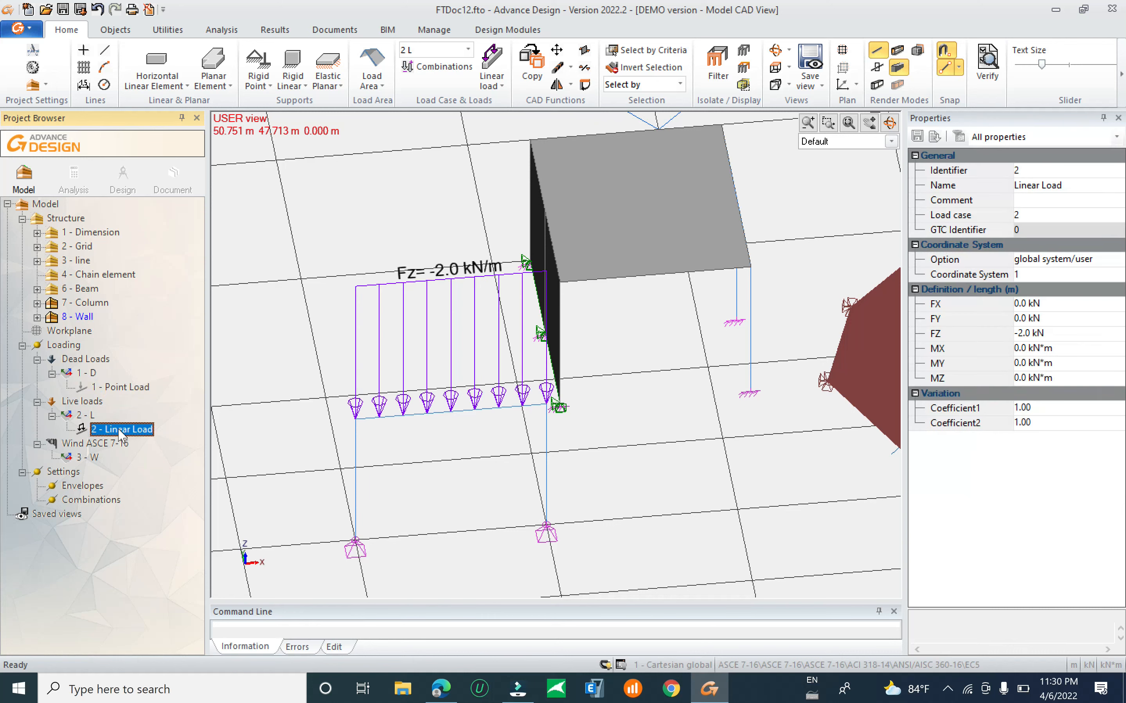
pyautogui.doubleClick(108, 390)
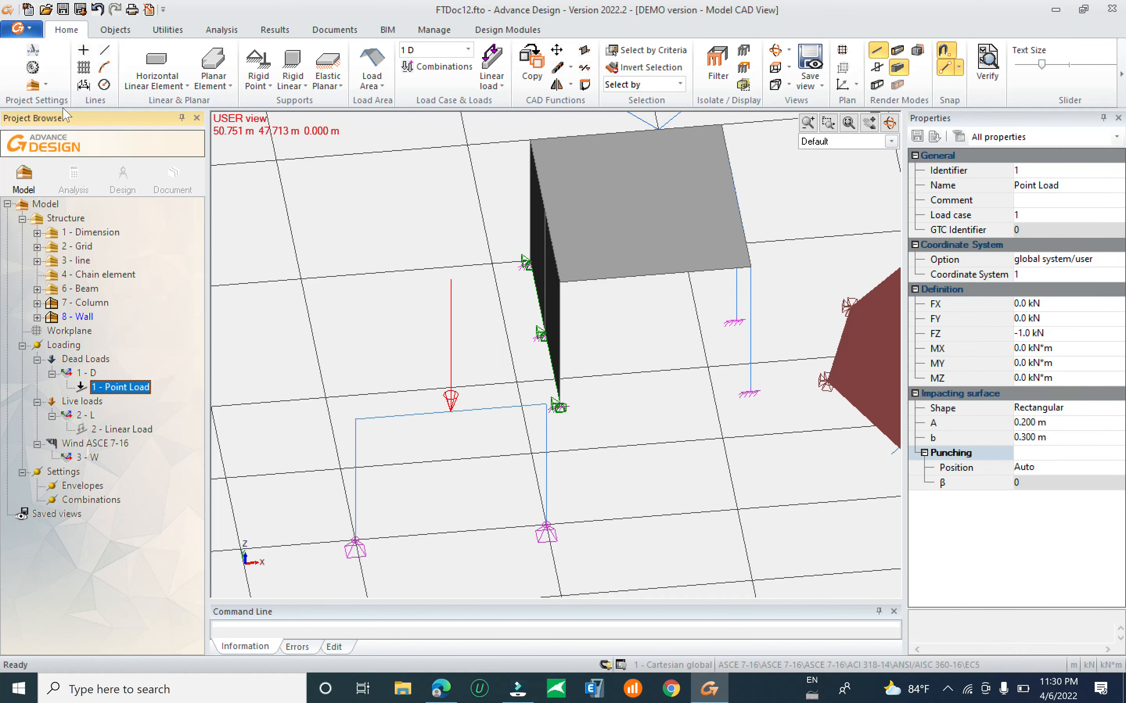
# Add the Intensity&Units attribute to the point load annotation and apply the display settings.
pyautogui.click(32, 67)
pyautogui.click(410, 384)
pyautogui.click(768, 414)
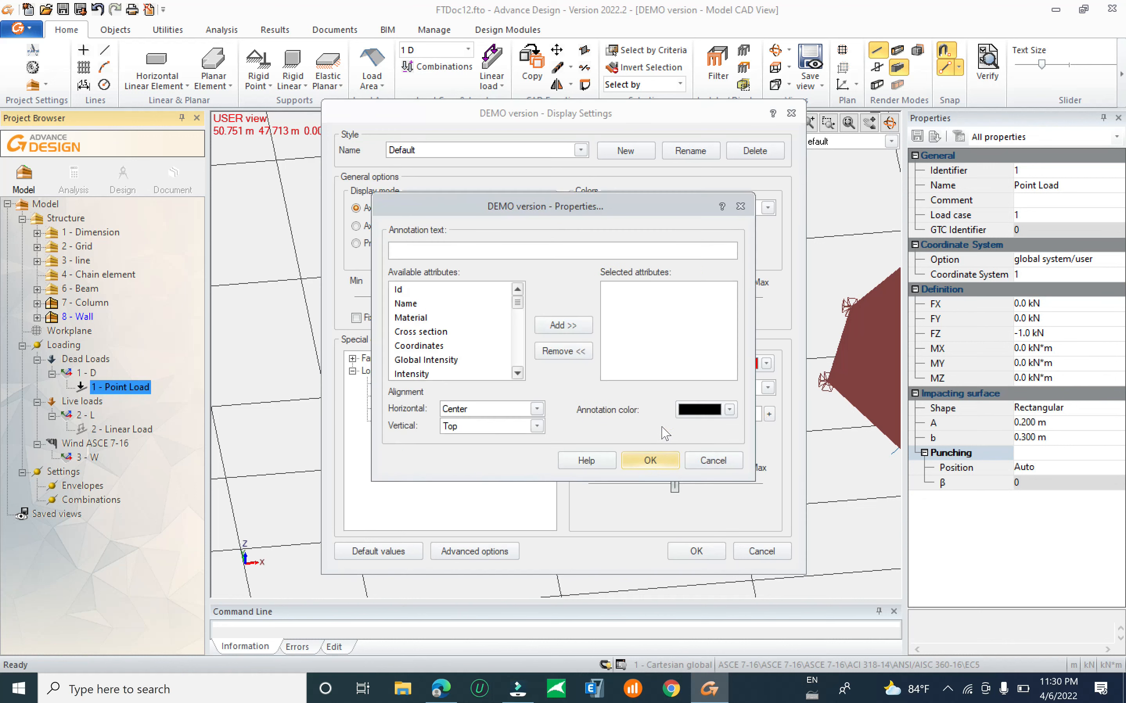
pyautogui.scroll(-2, 467, 362)
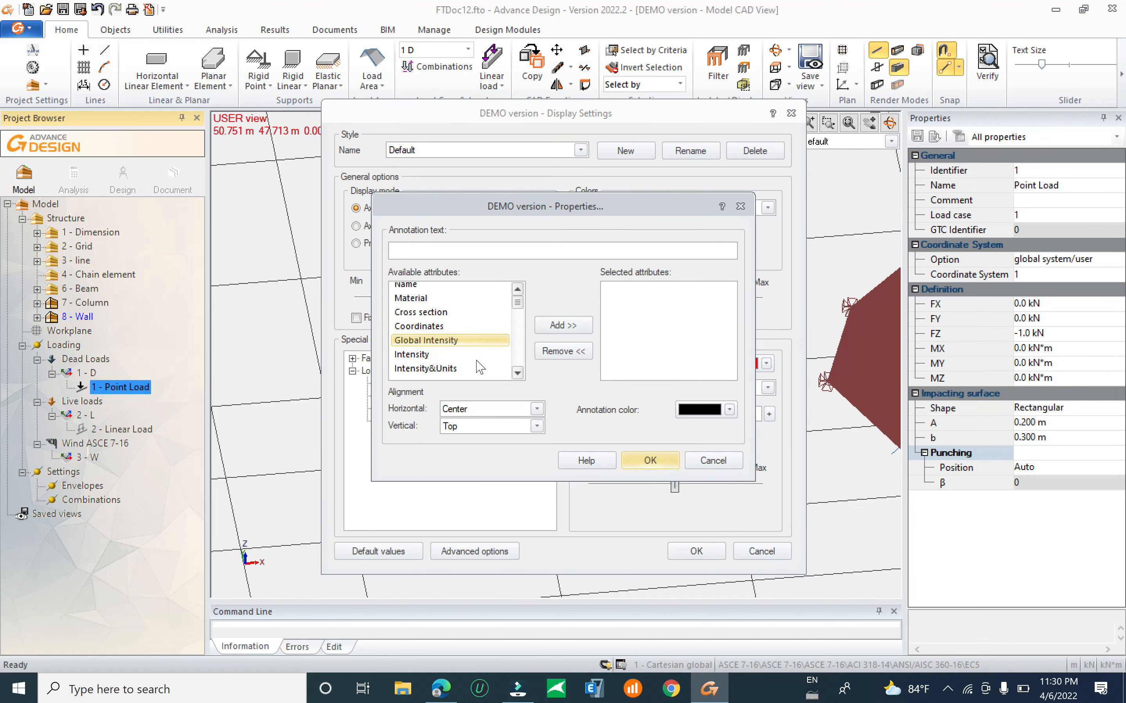
pyautogui.click(458, 303)
pyautogui.click(563, 325)
pyautogui.click(651, 460)
pyautogui.click(693, 551)
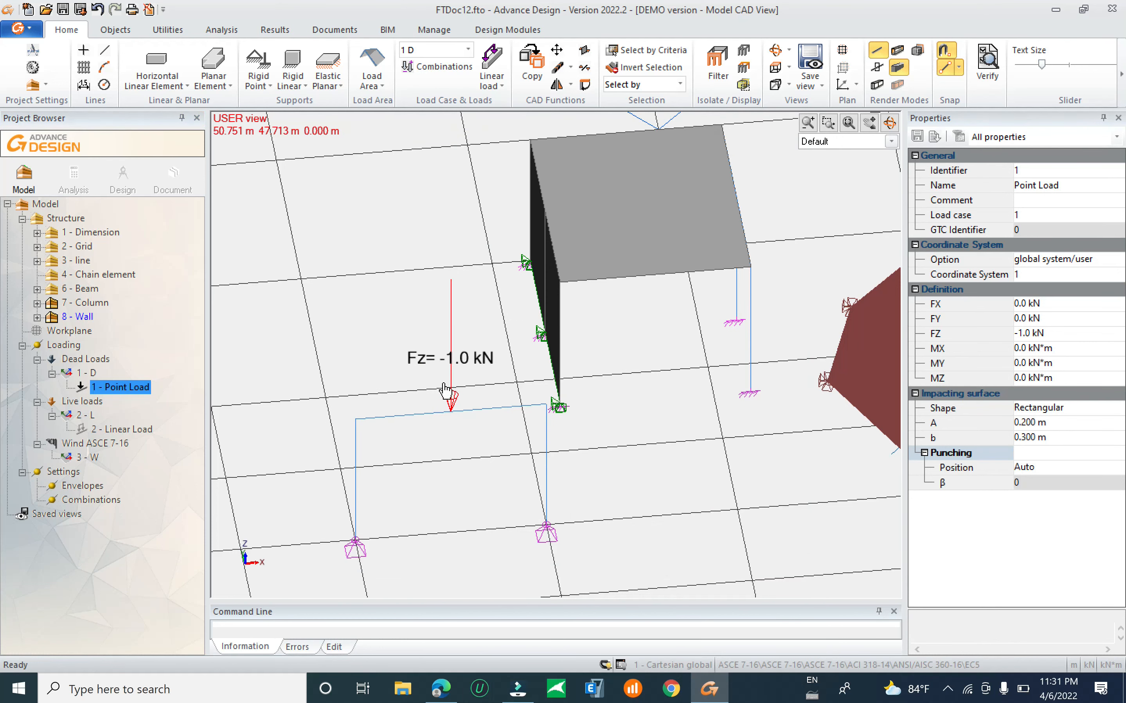
# Hide the Grid, Dimension and line systems in the model view.
pyautogui.scroll(-5, 463, 402)
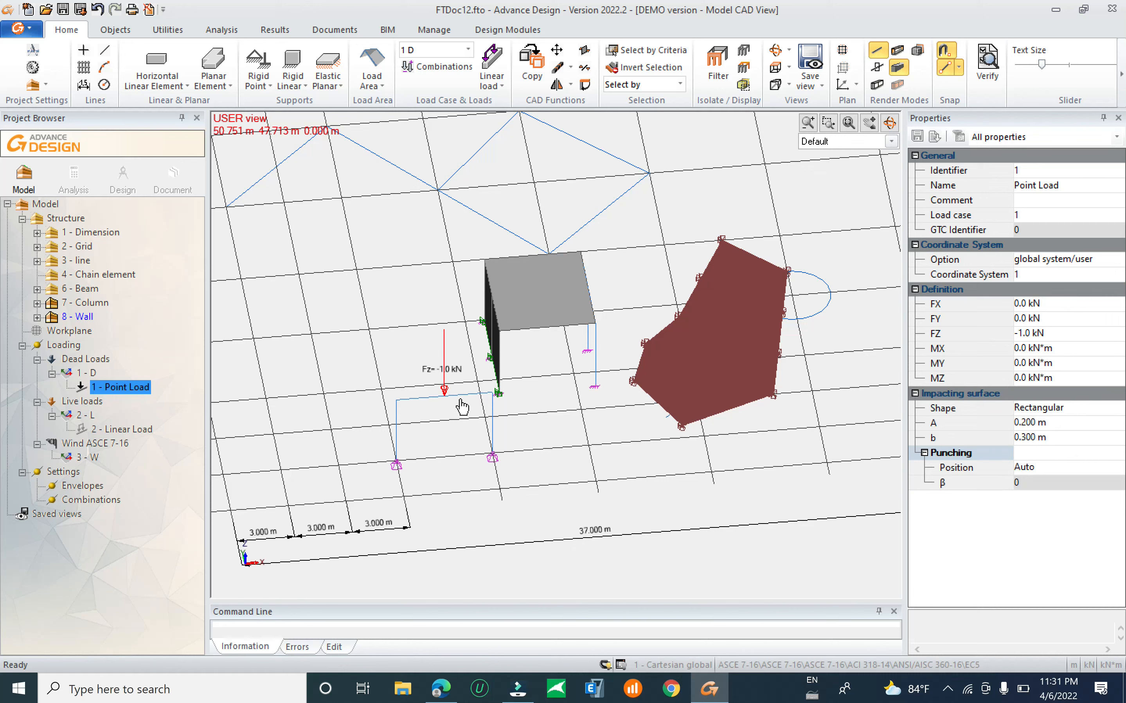
pyautogui.moveTo(563, 319); pyautogui.dragTo(527, 359, button='middle')
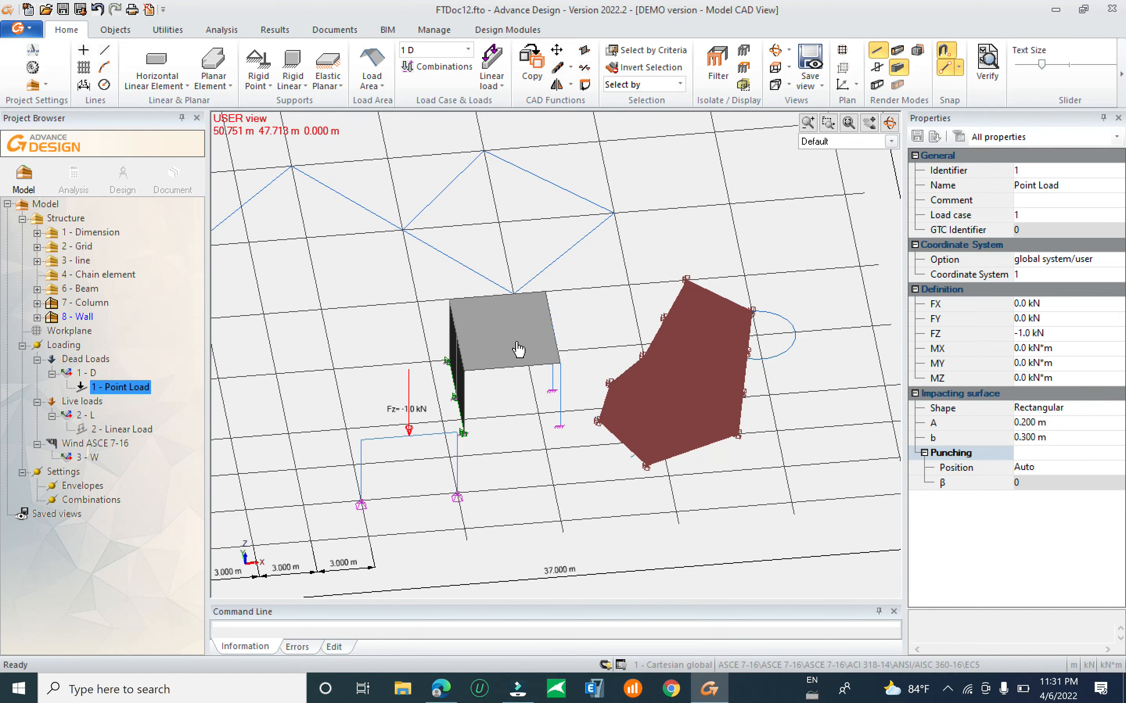
pyautogui.scroll(1, 518, 348)
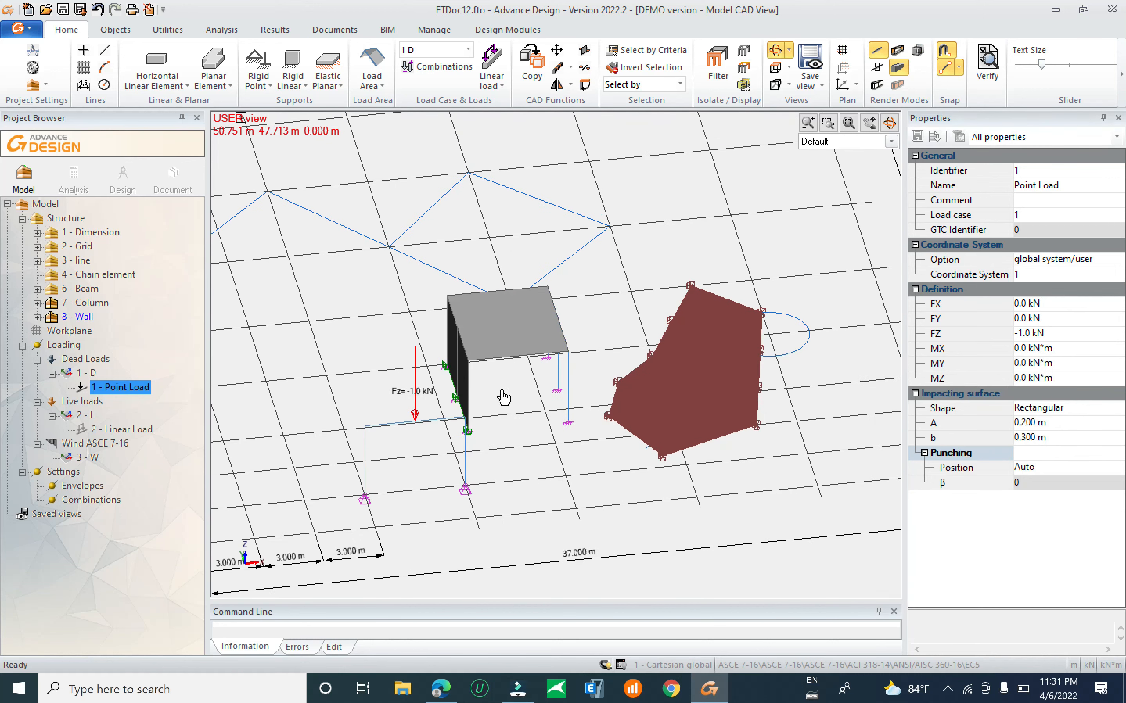
pyautogui.scroll(3, 434, 406)
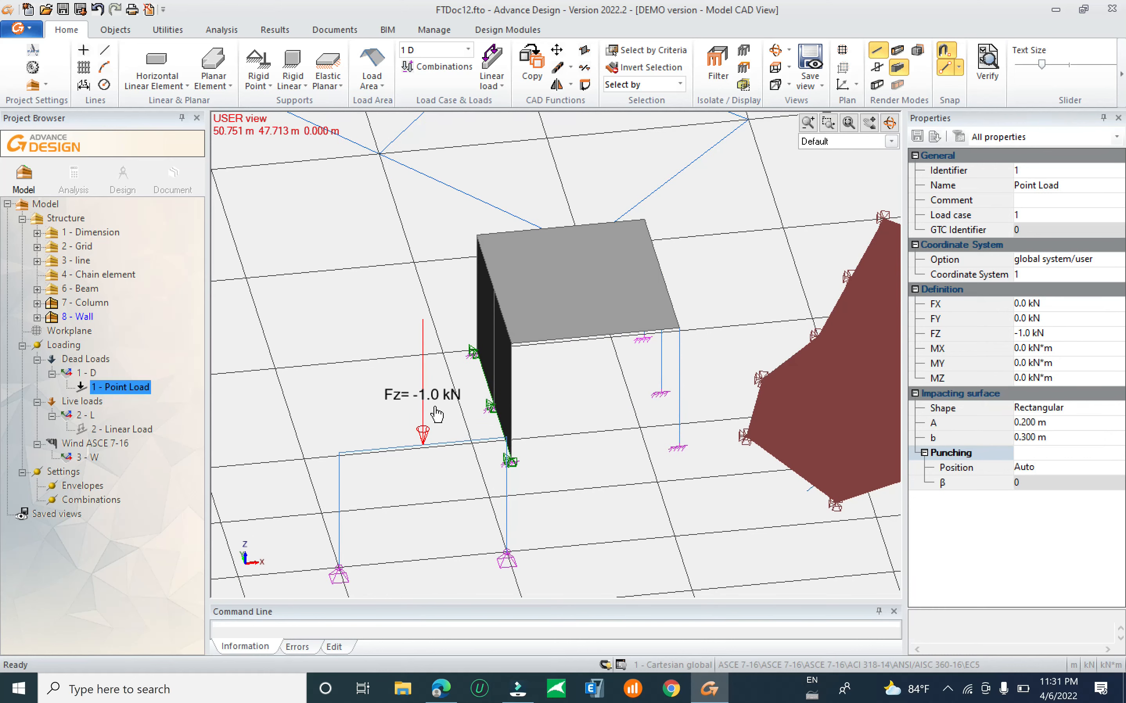
pyautogui.moveTo(440, 411)
pyautogui.keyDown('shift'); pyautogui.mouseDown(button='middle')
pyautogui.moveTo(416, 417)
pyautogui.moveTo(425, 410)
pyautogui.mouseUp(button='middle'); pyautogui.keyUp('shift')
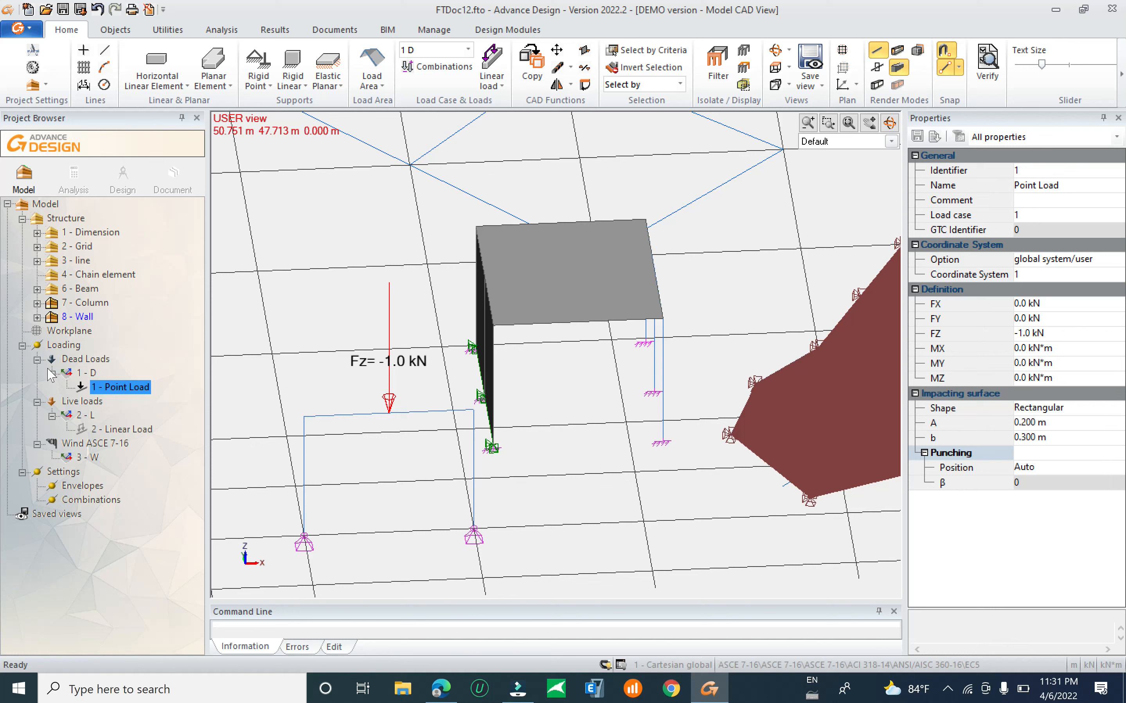
pyautogui.scroll(-5, 339, 416)
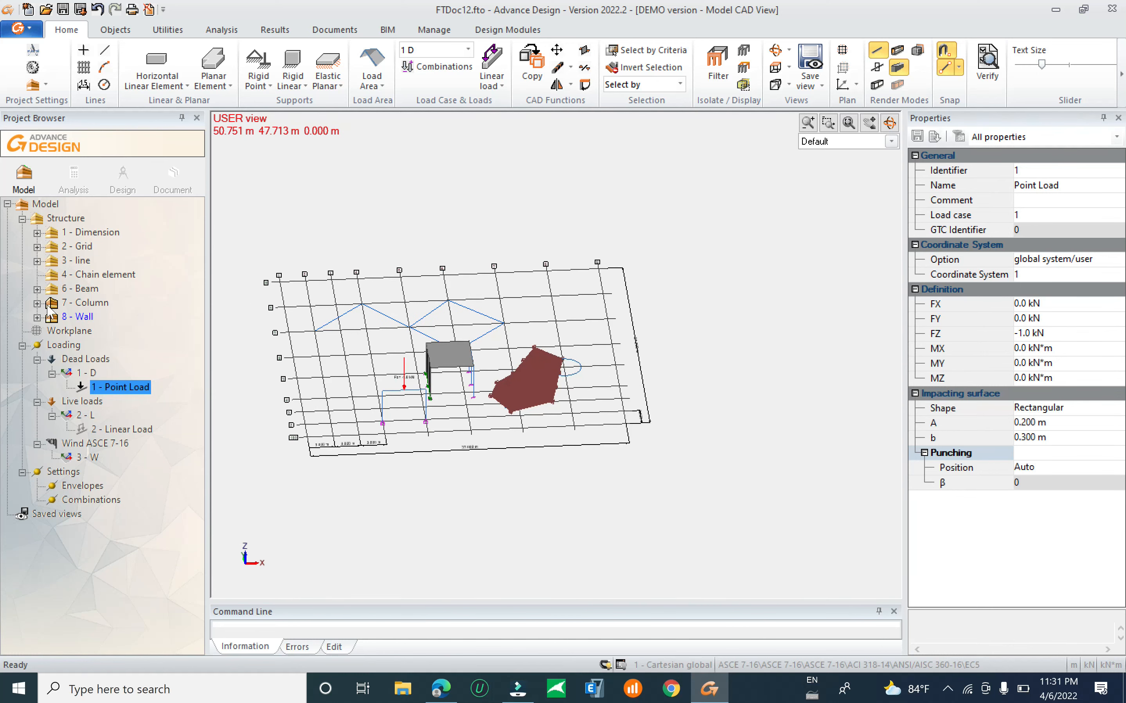
pyautogui.click(55, 251)
pyautogui.scroll(2, 454, 435)
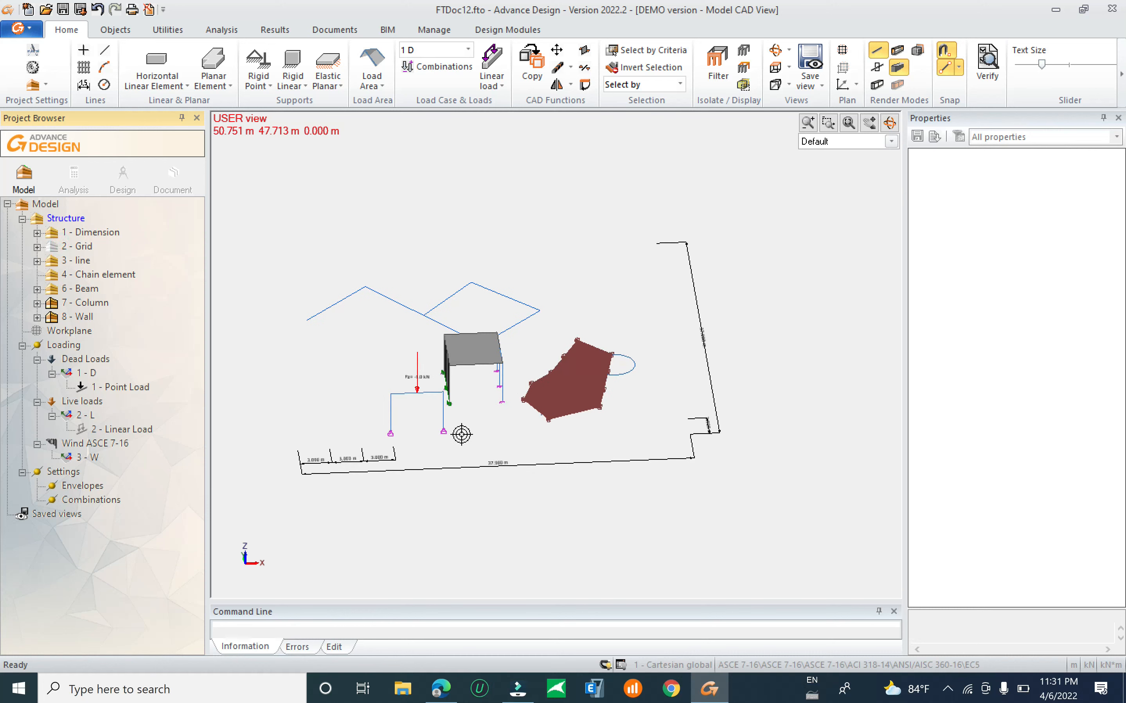
pyautogui.click(86, 232)
pyautogui.click(86, 232)
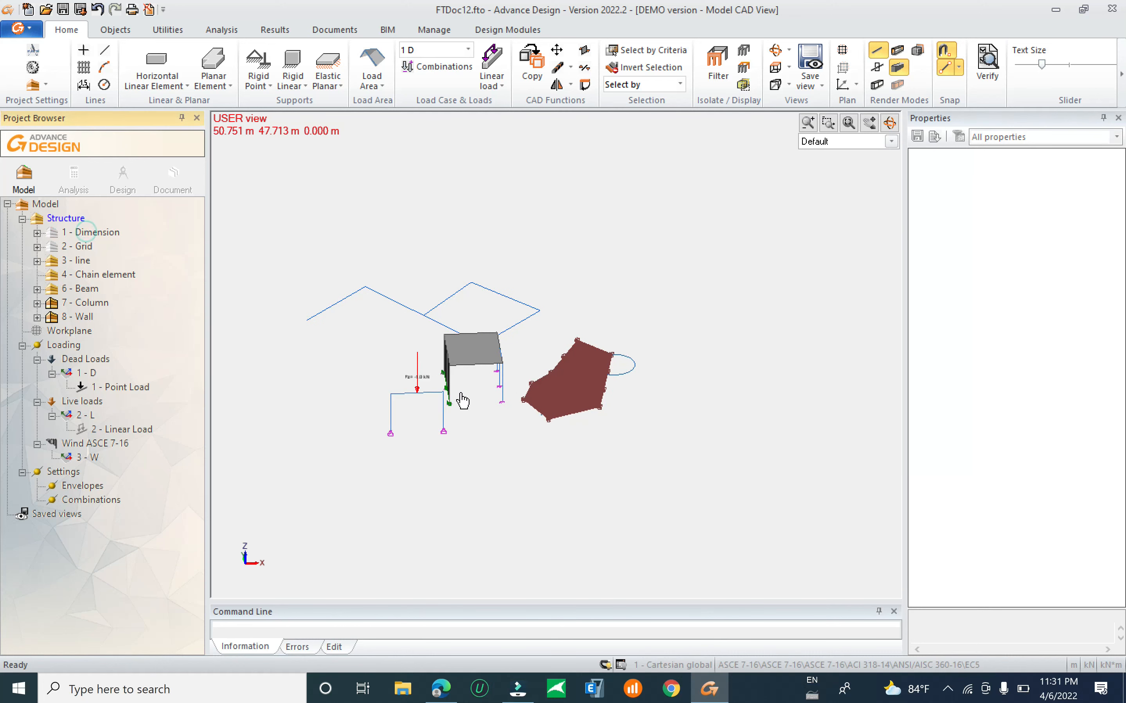
pyautogui.click(84, 261)
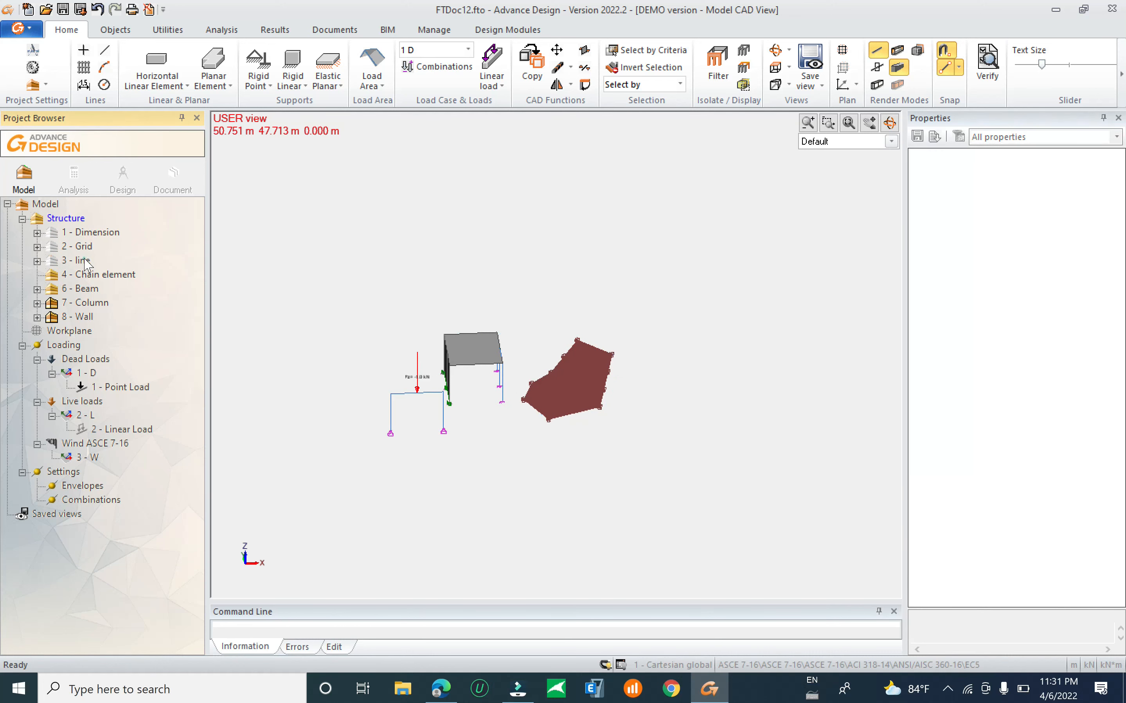
# Copy the frame's dead-load point load to the midpoint of the slab's front edge.
pyautogui.scroll(2, 525, 407)
pyautogui.keyDown('shift'); pyautogui.moveTo(485, 429); pyautogui.dragTo(301, 409, button='middle'); pyautogui.keyUp('shift')
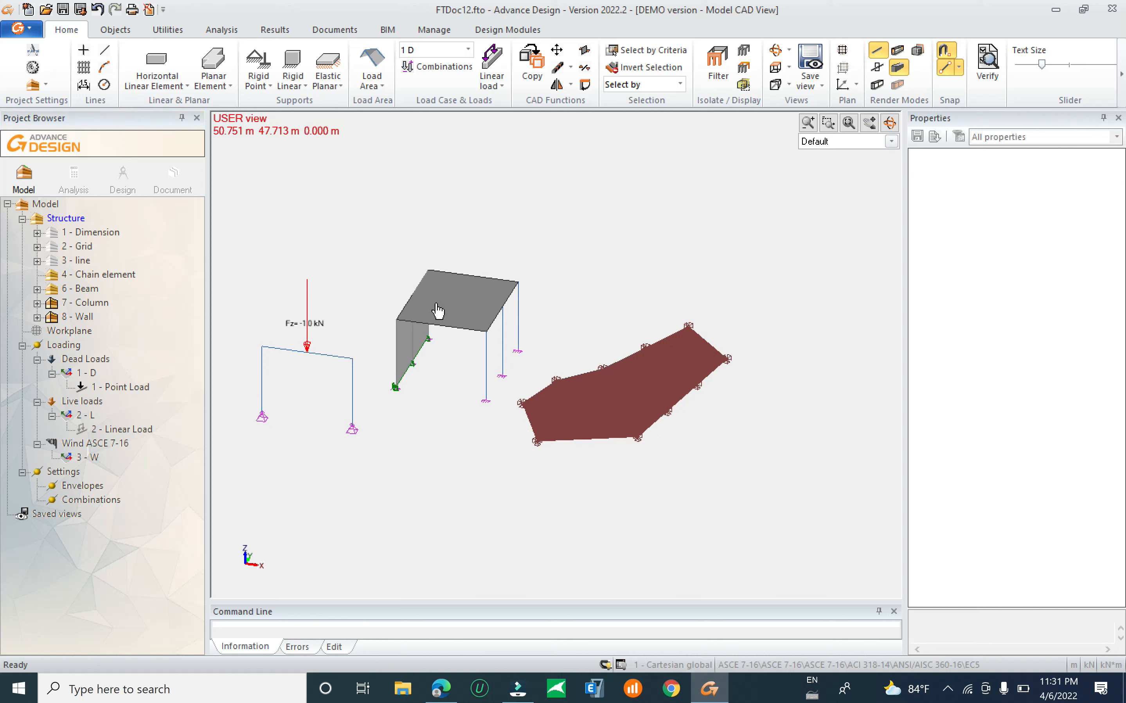
pyautogui.keyDown('shift'); pyautogui.moveTo(351, 407); pyautogui.dragTo(347, 298, button='middle'); pyautogui.keyUp('shift')
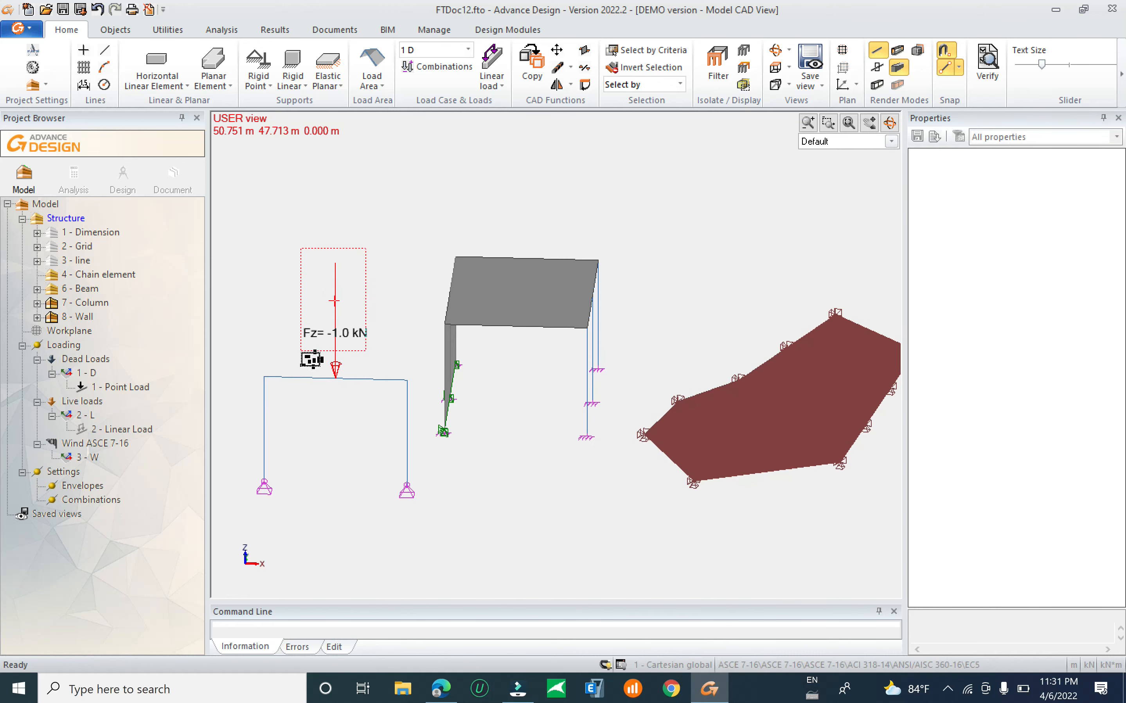
pyautogui.click(317, 361)
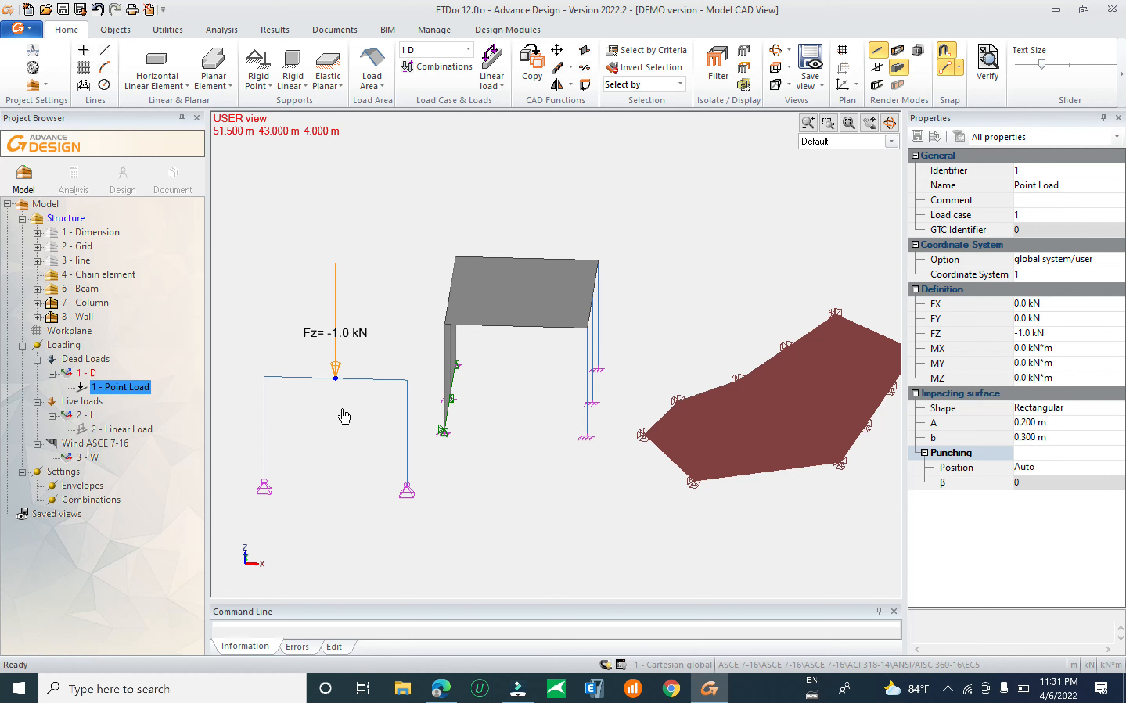
pyautogui.click(336, 378)
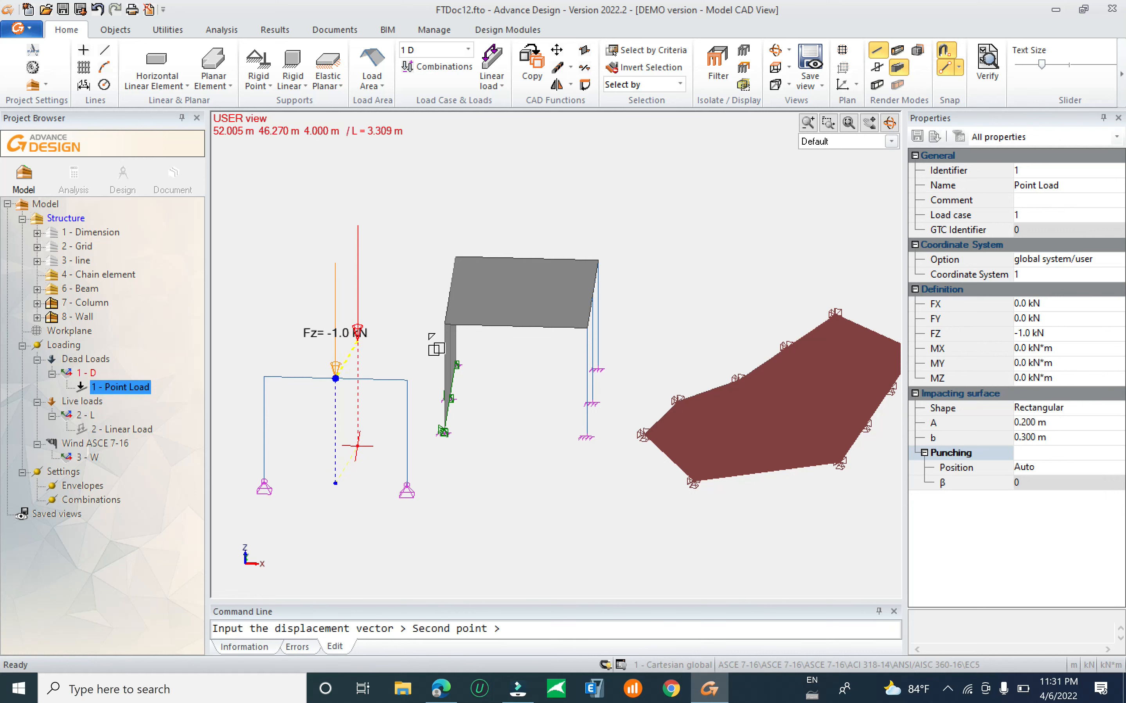
pyautogui.click(518, 320)
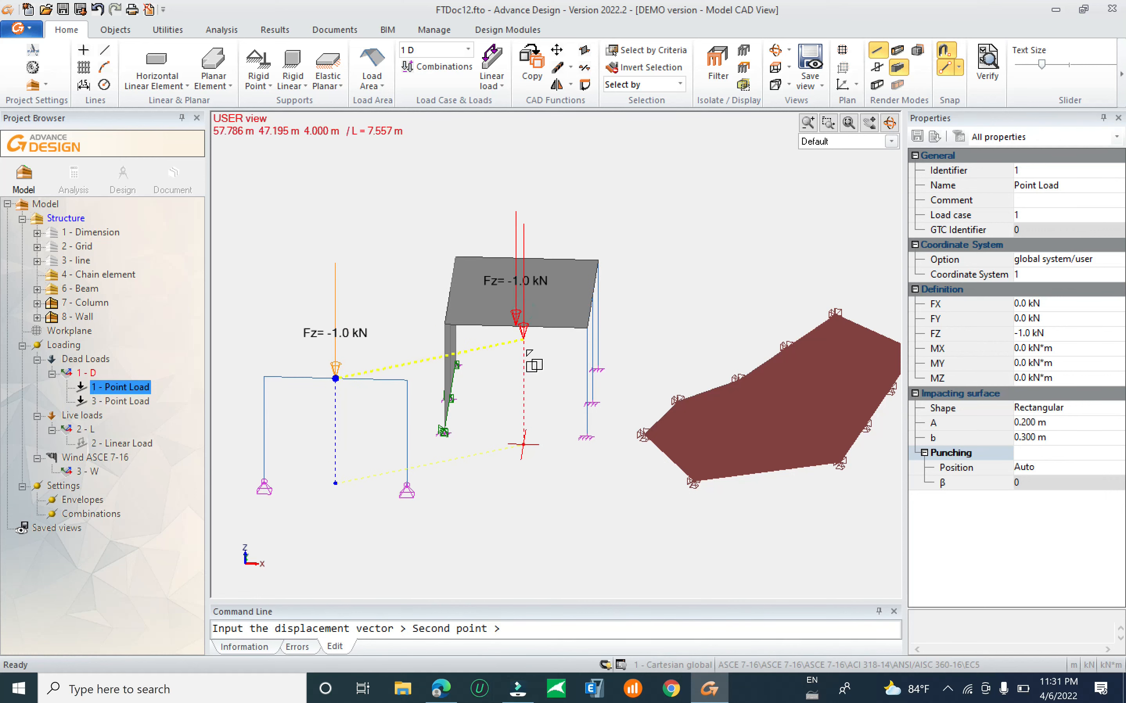
pyautogui.press('Escape')
# Move the copied point load from the slab's front edge to the midpoint of the wall's top edge.
pyautogui.keyDown('shift'); pyautogui.moveTo(541, 391); pyautogui.dragTo(534, 350, button='middle'); pyautogui.keyUp('shift')
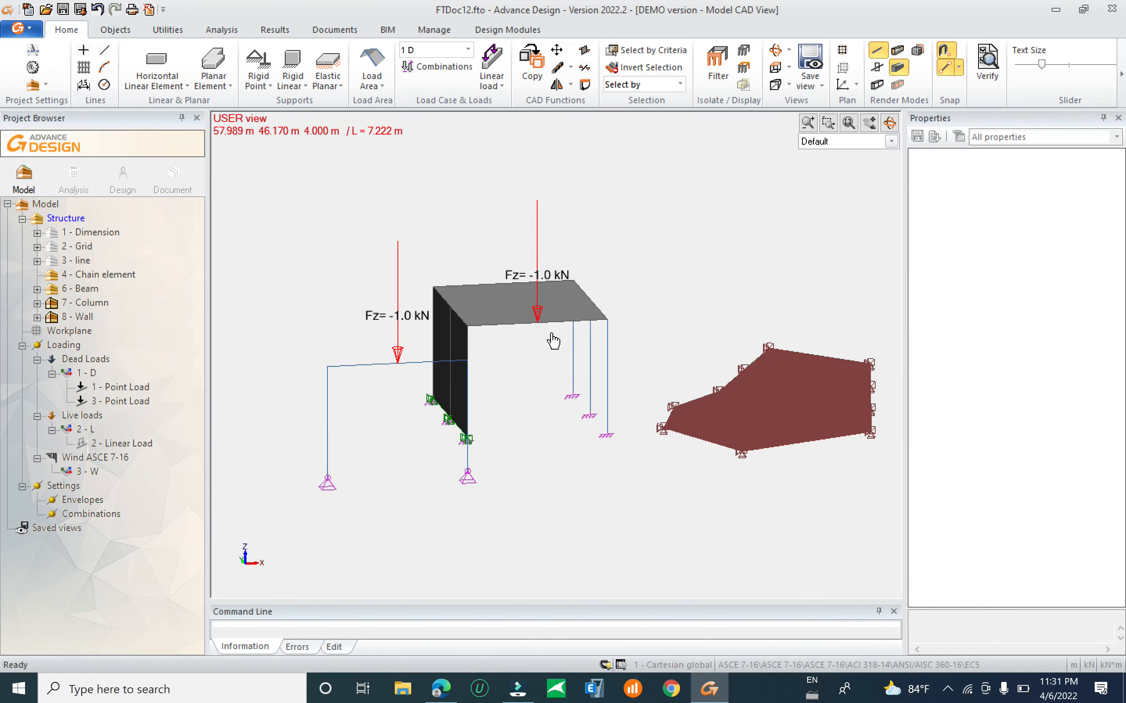
pyautogui.scroll(5, 552, 326)
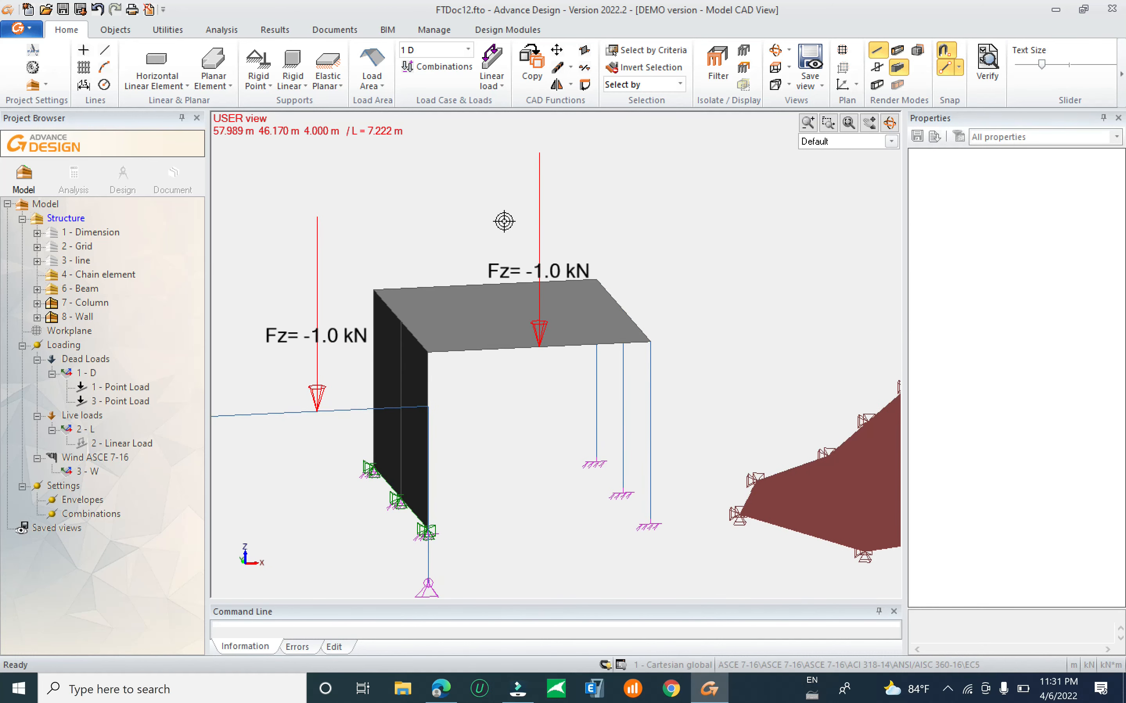
pyautogui.click(540, 230)
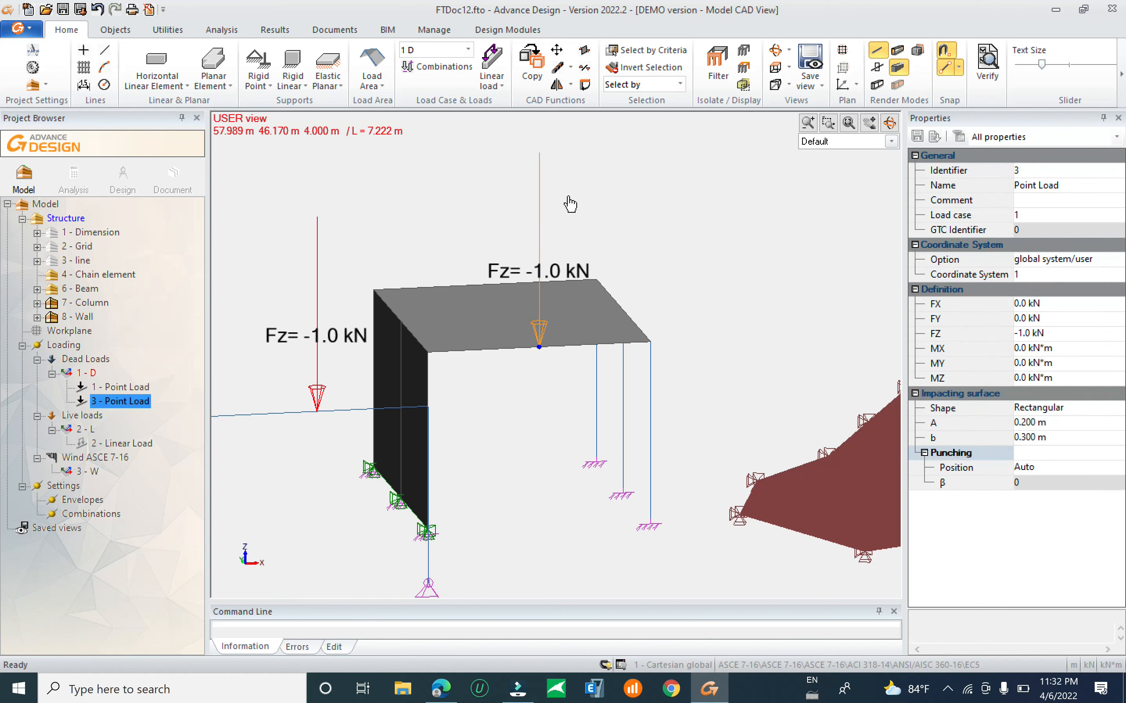
pyautogui.click(538, 346)
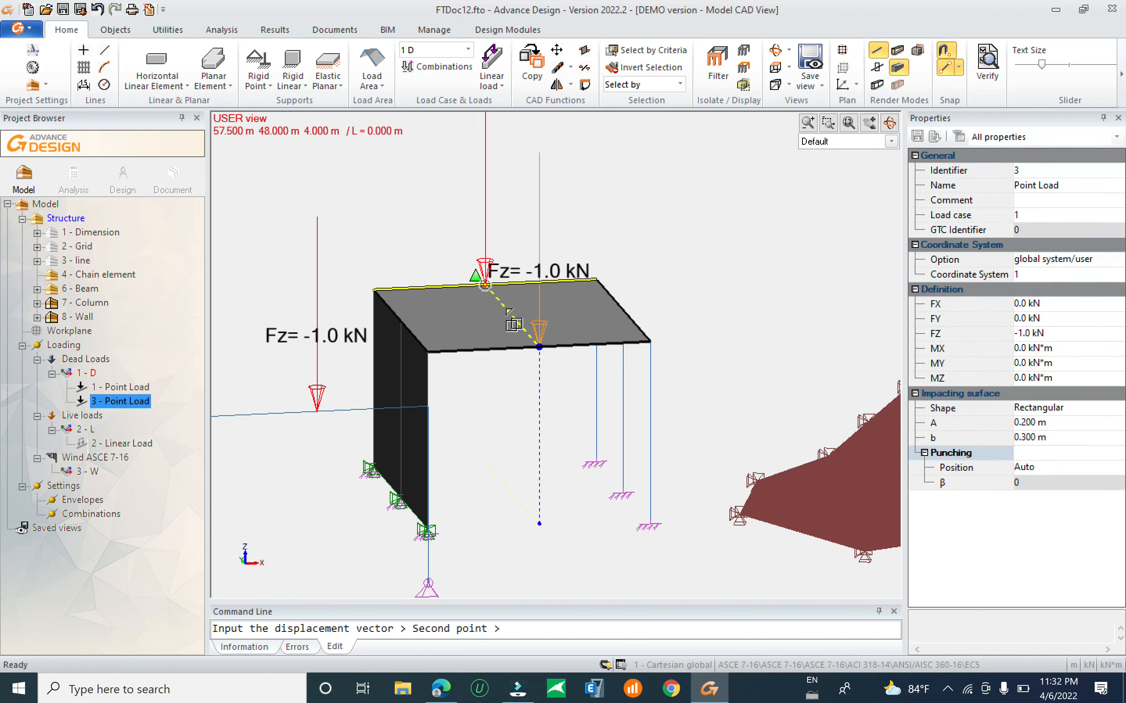
pyautogui.click(401, 320)
pyautogui.press('Escape')
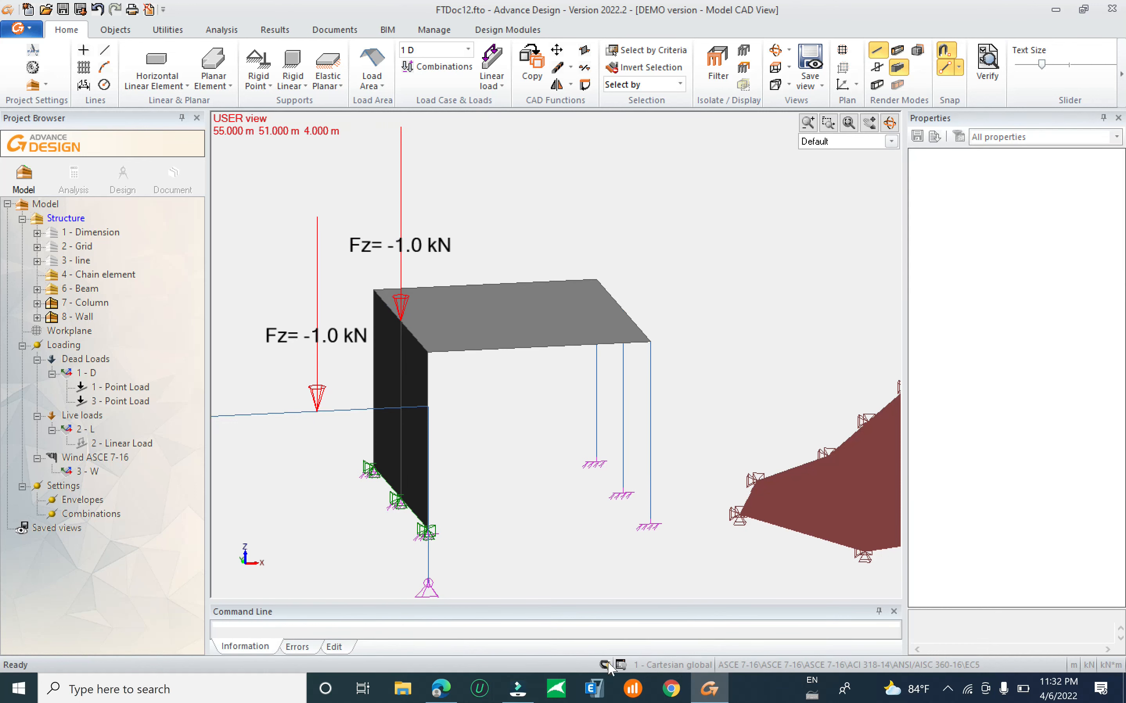
# Turn object snapping off and add Intersection to the selected snap modes.
pyautogui.press('F3')
pyautogui.rightClick(604, 664)
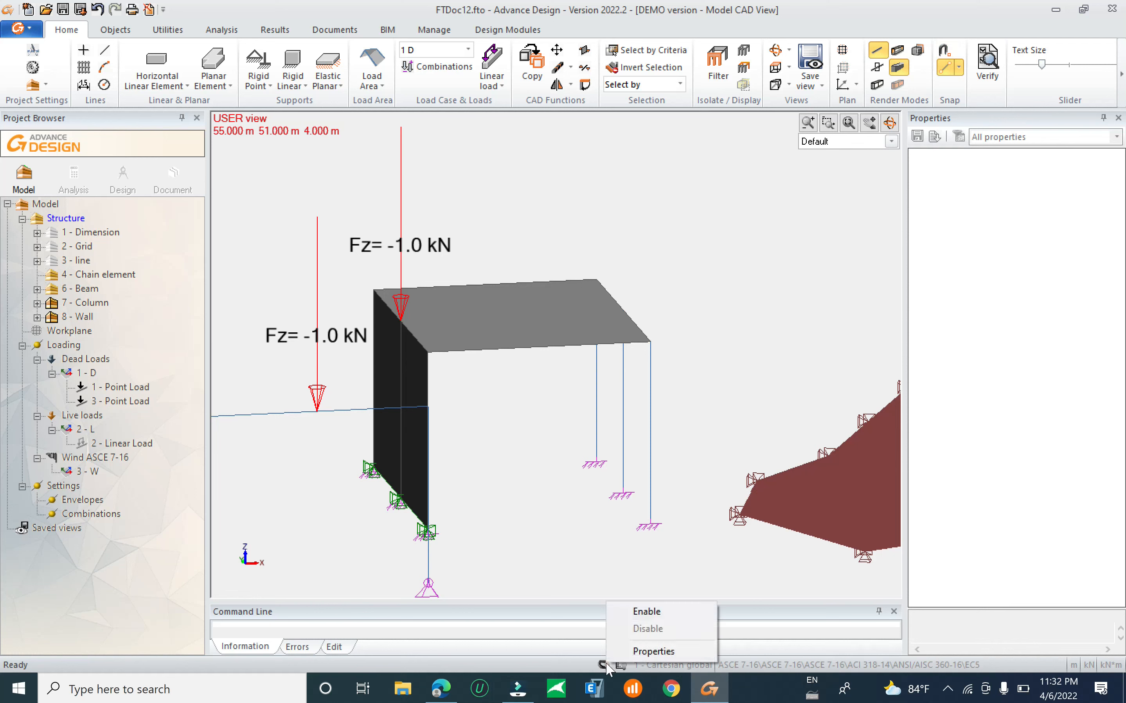
pyautogui.click(647, 648)
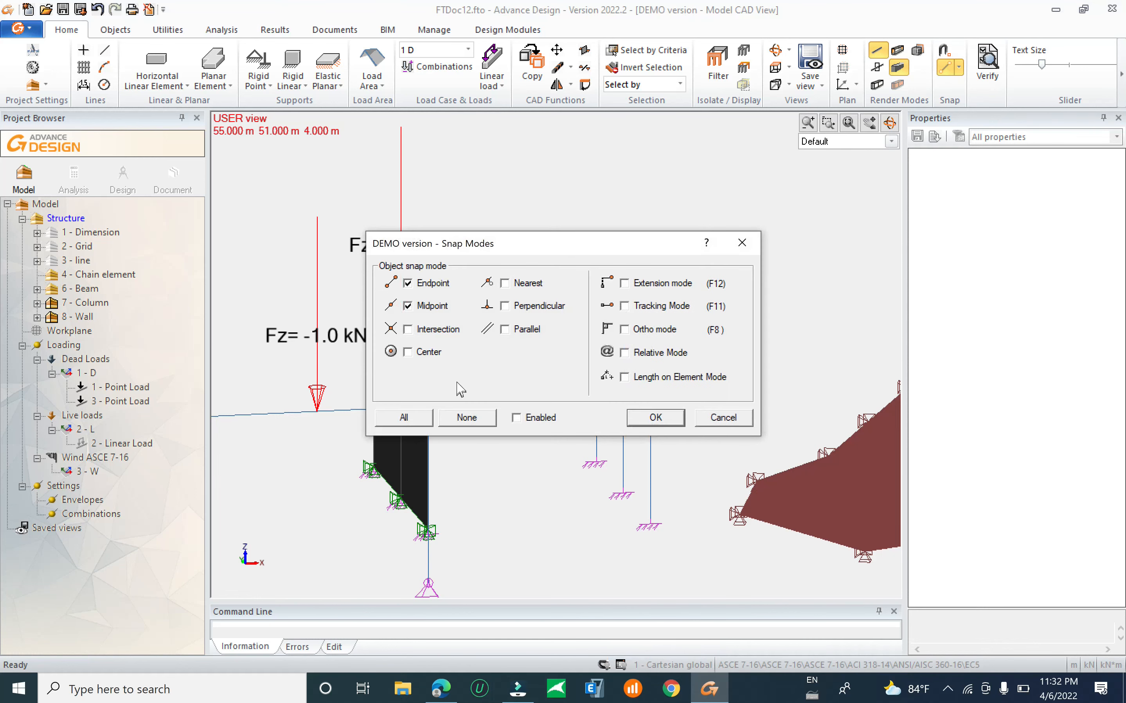
pyautogui.click(428, 330)
pyautogui.click(672, 417)
pyautogui.click(364, 233)
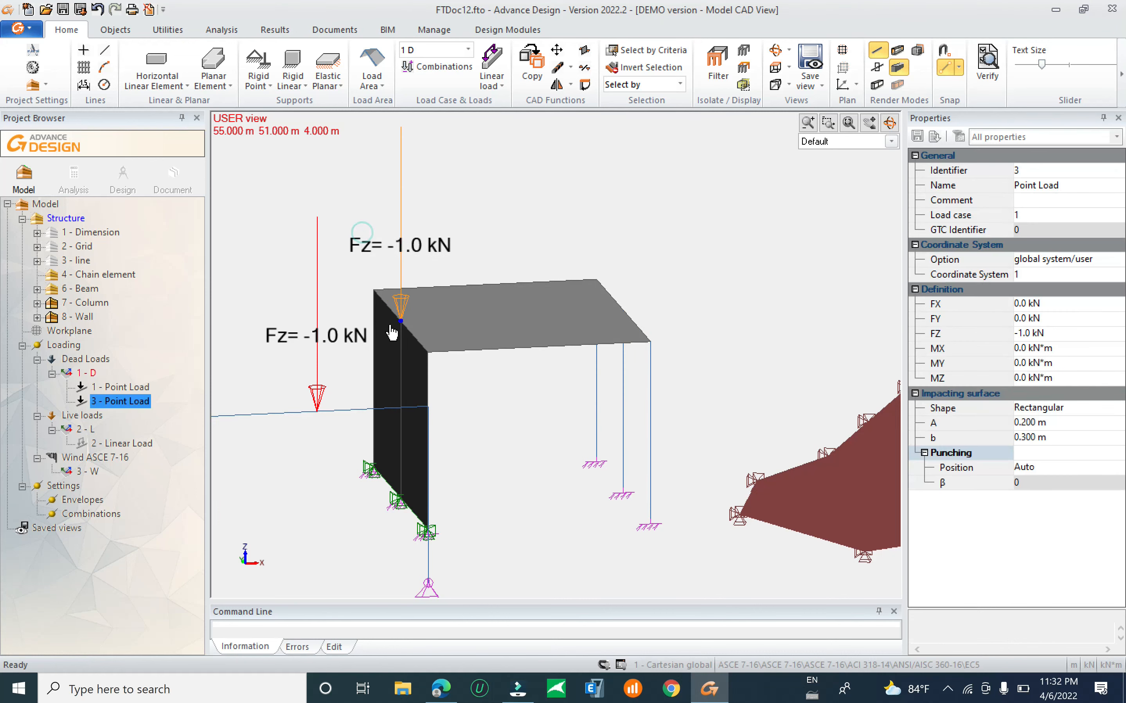
pyautogui.click(400, 320)
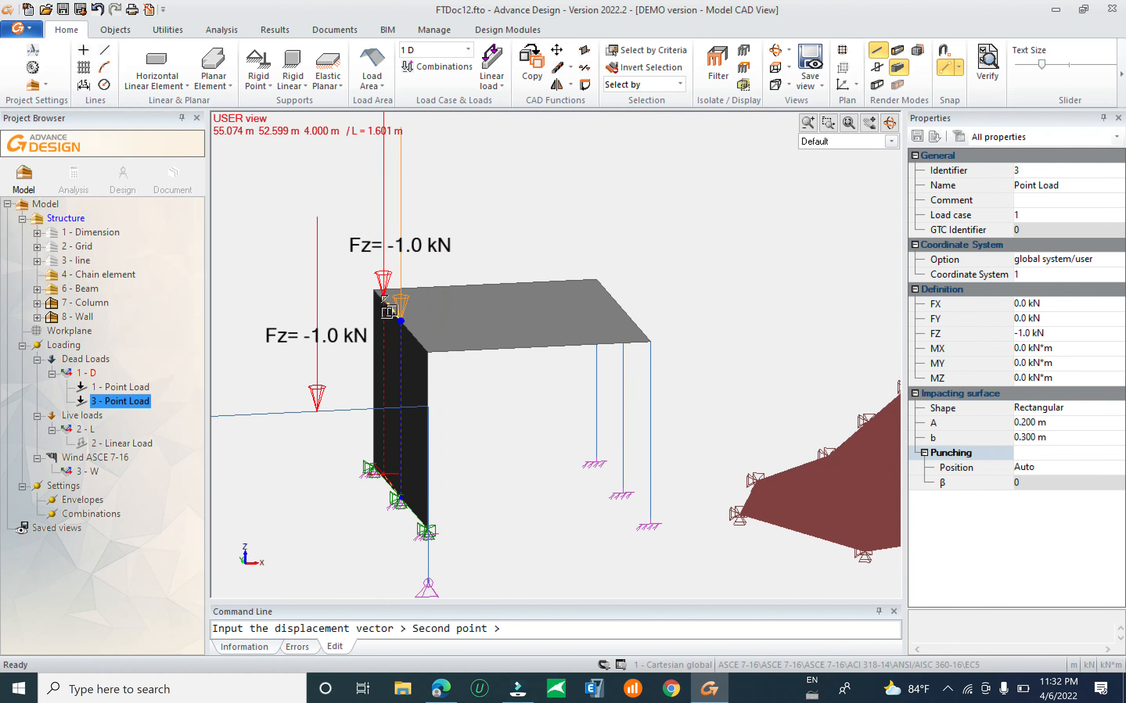
pyautogui.press('Escape')
pyautogui.press('Escape')
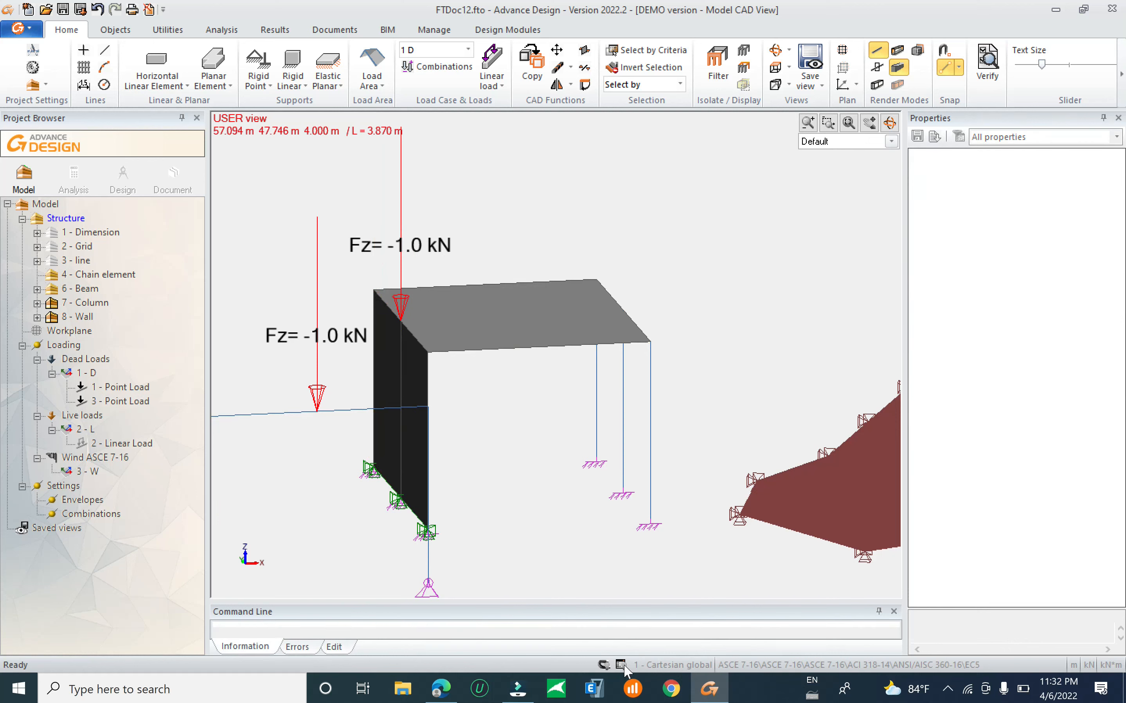
pyautogui.rightClick(605, 664)
pyautogui.click(672, 654)
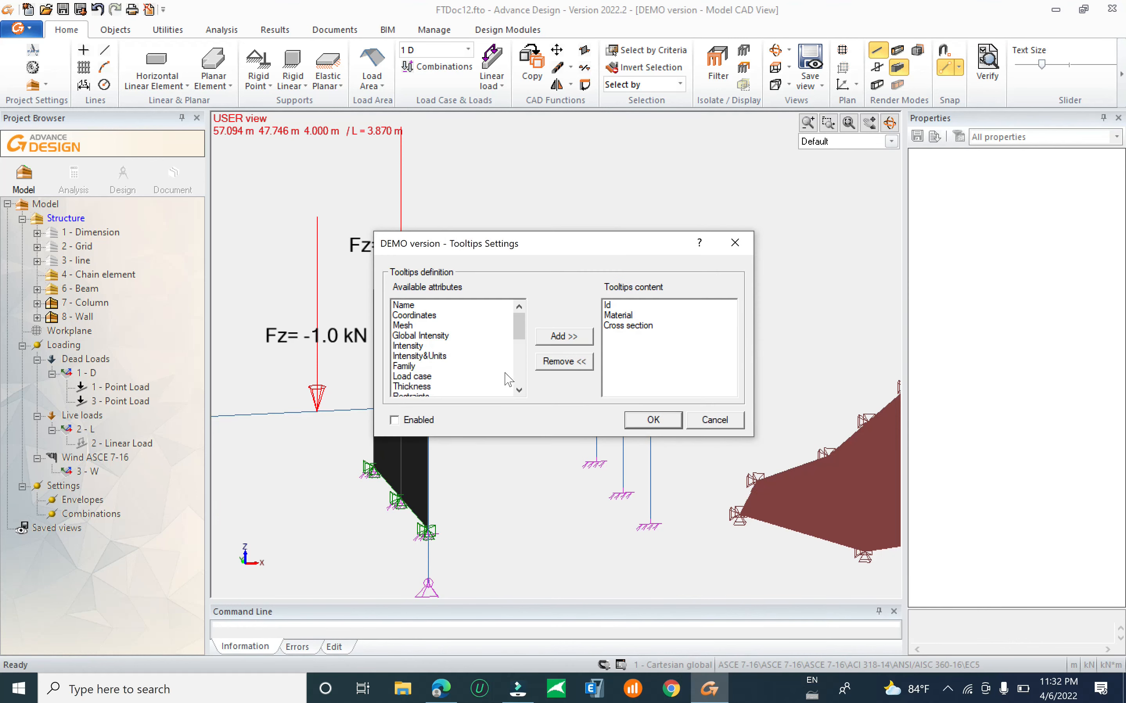
pyautogui.press('Escape')
# Turn object snapping back on in the snap mode settings.
pyautogui.rightClick(604, 664)
pyautogui.click(626, 648)
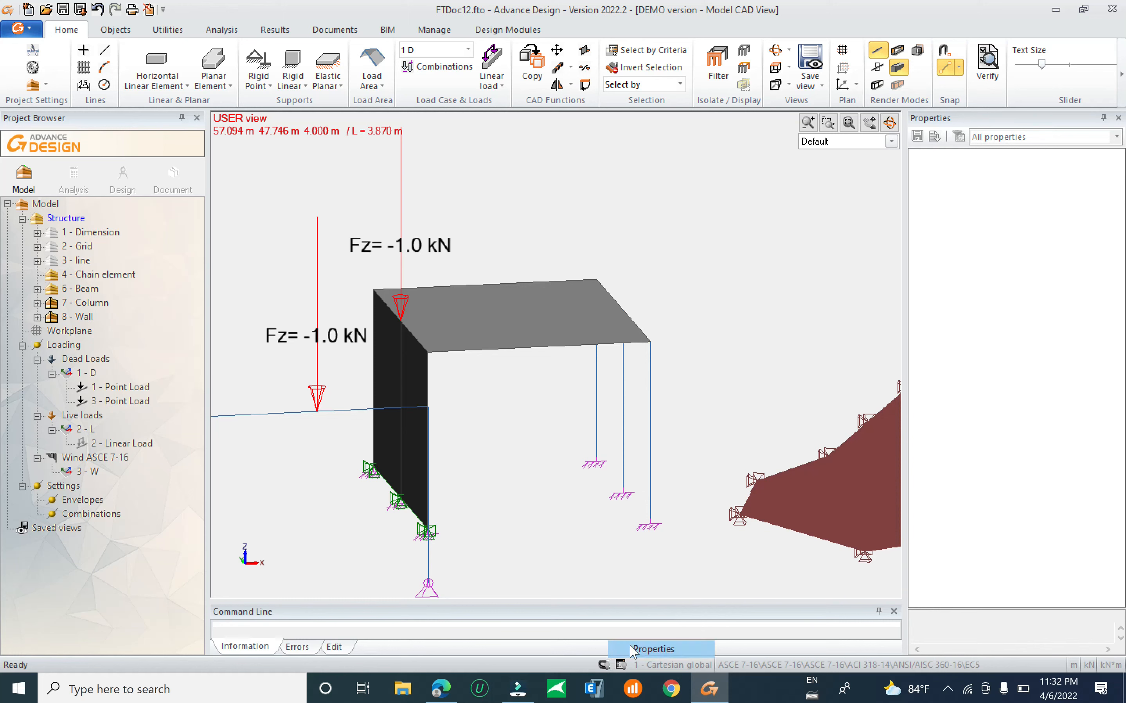
pyautogui.click(530, 419)
pyautogui.click(654, 416)
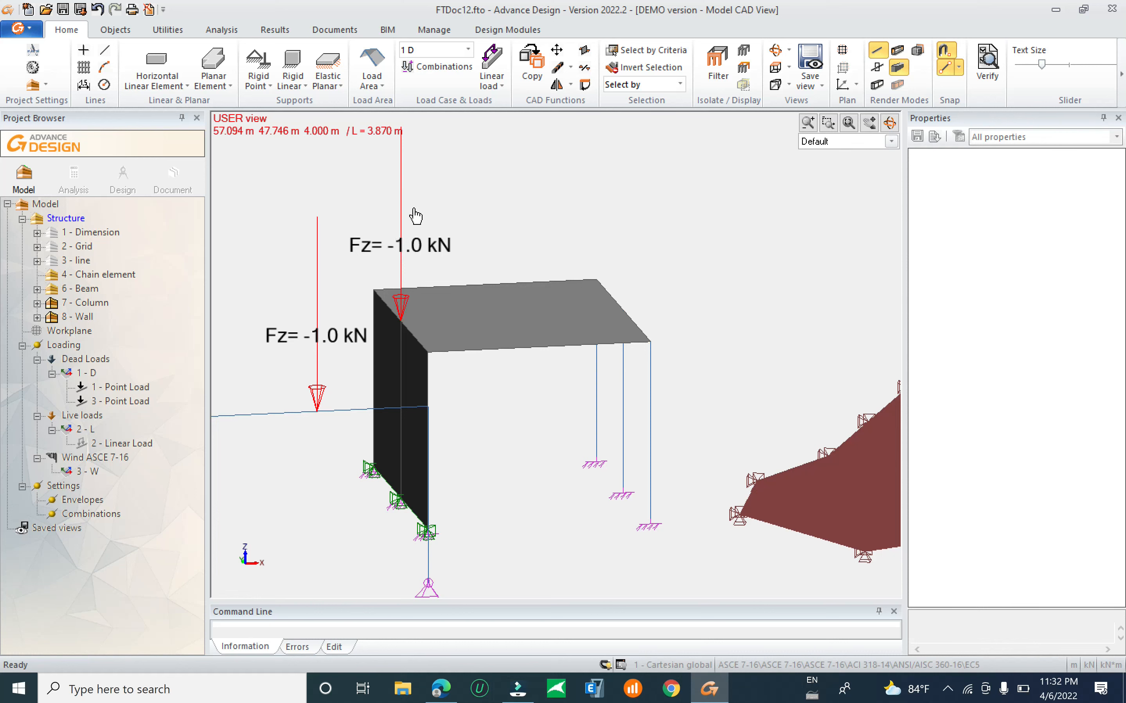
# Move the point load from the midpoint of the wall's top edge to the centre of the slab.
pyautogui.click(398, 308)
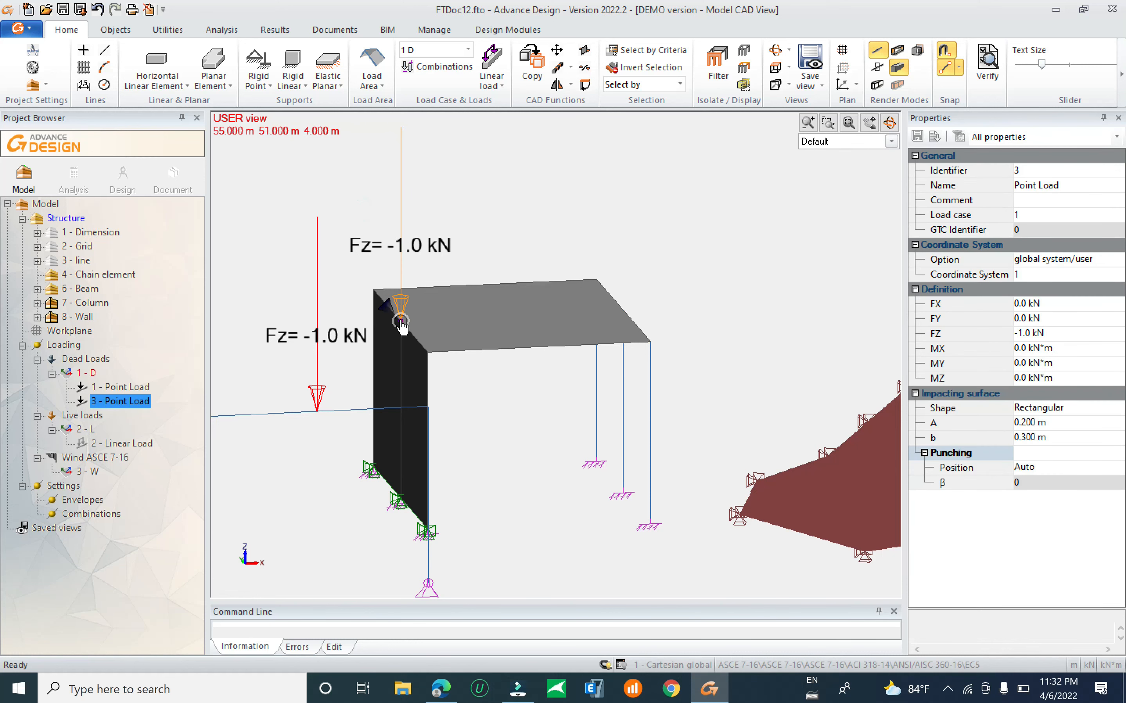
pyautogui.click(400, 319)
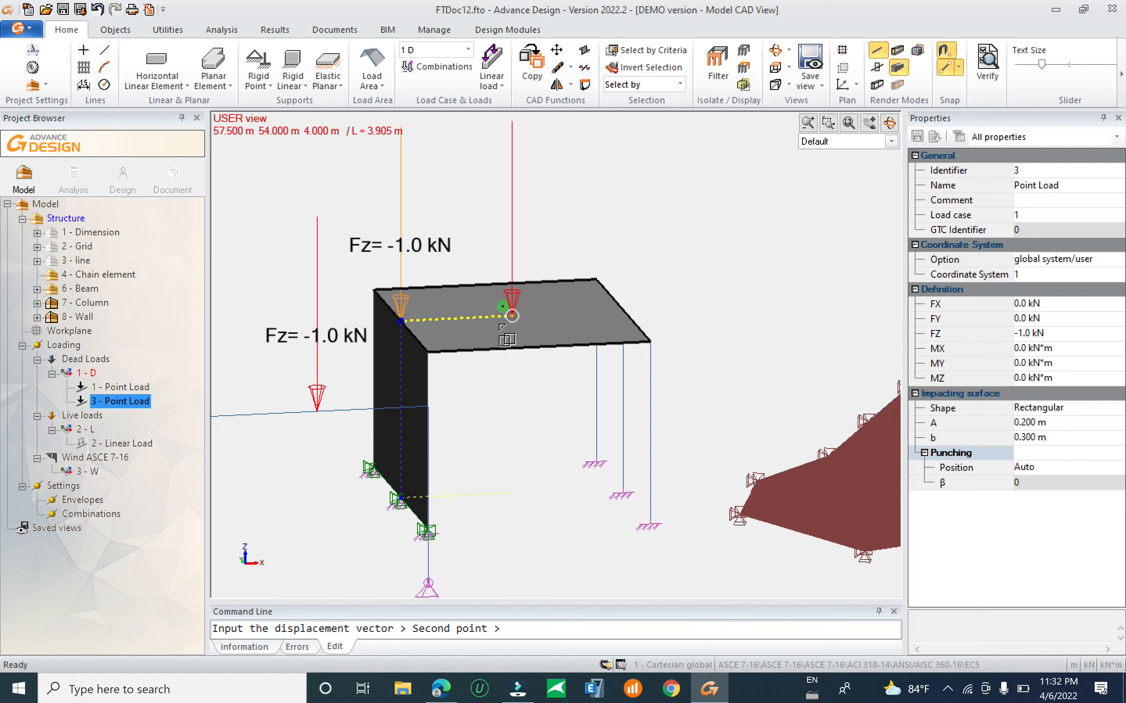
pyautogui.click(511, 316)
pyautogui.press('Escape')
pyautogui.scroll(-3, 558, 334)
pyautogui.scroll(2, 542, 290)
pyautogui.scroll(2, 541, 290)
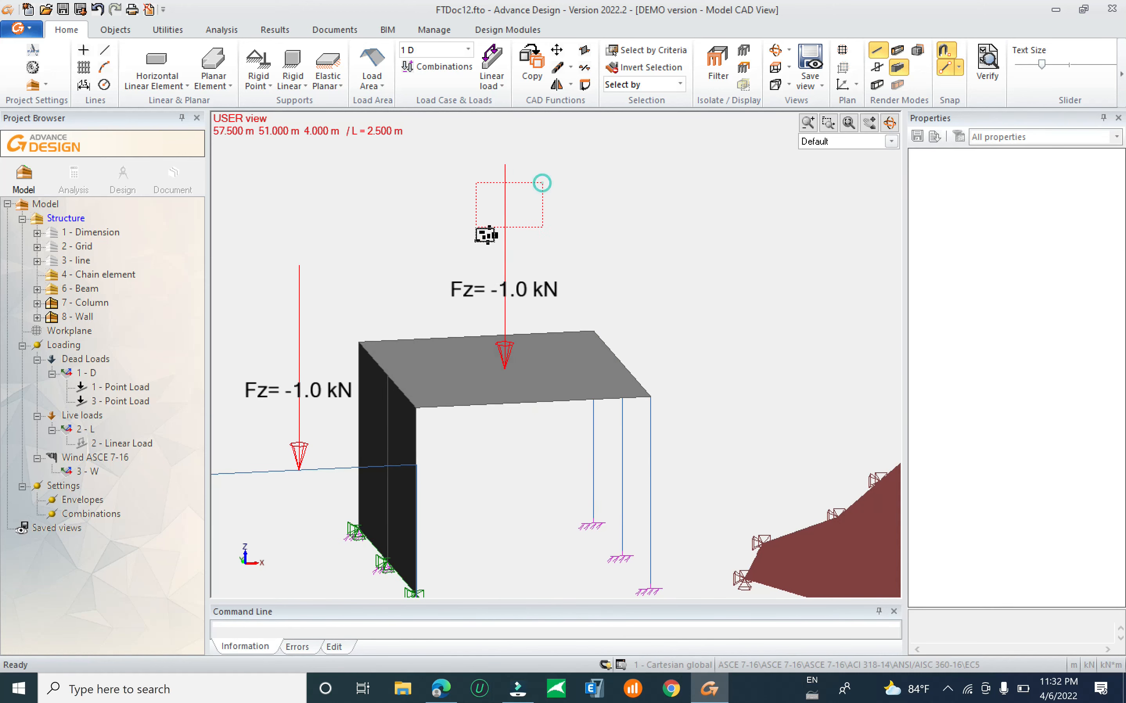
# Set dimension A of the slab point load's rectangular impacting surface to 0.3 m.
pyautogui.click(489, 293)
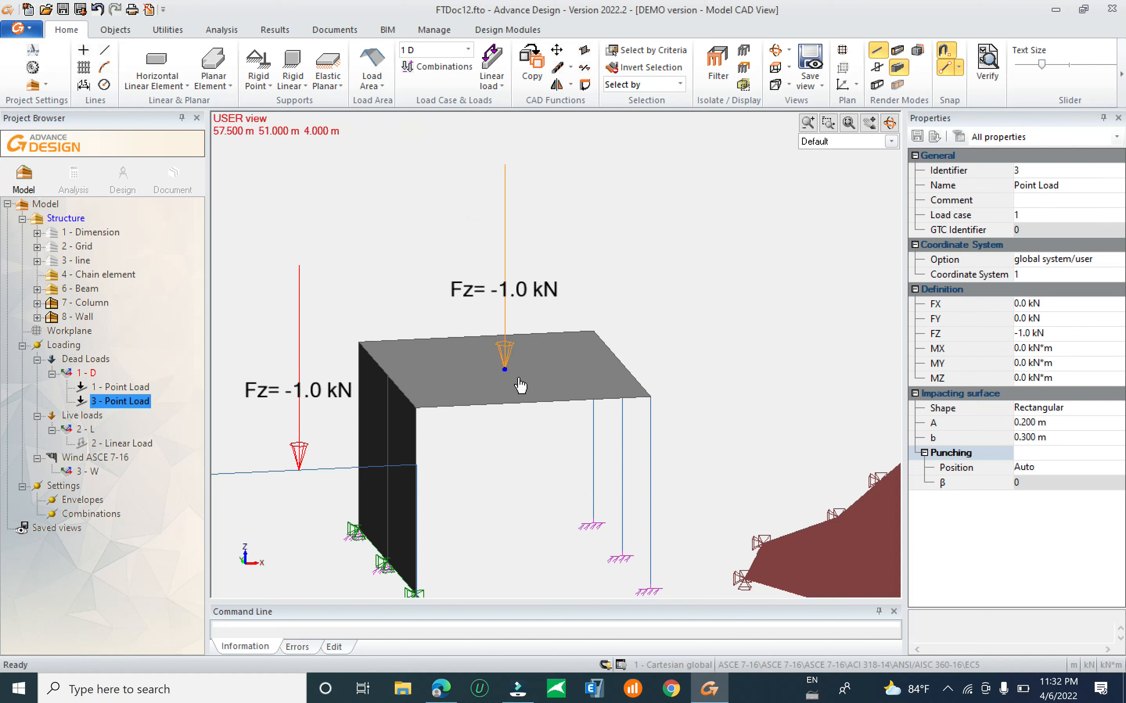
pyautogui.scroll(3, 517, 379)
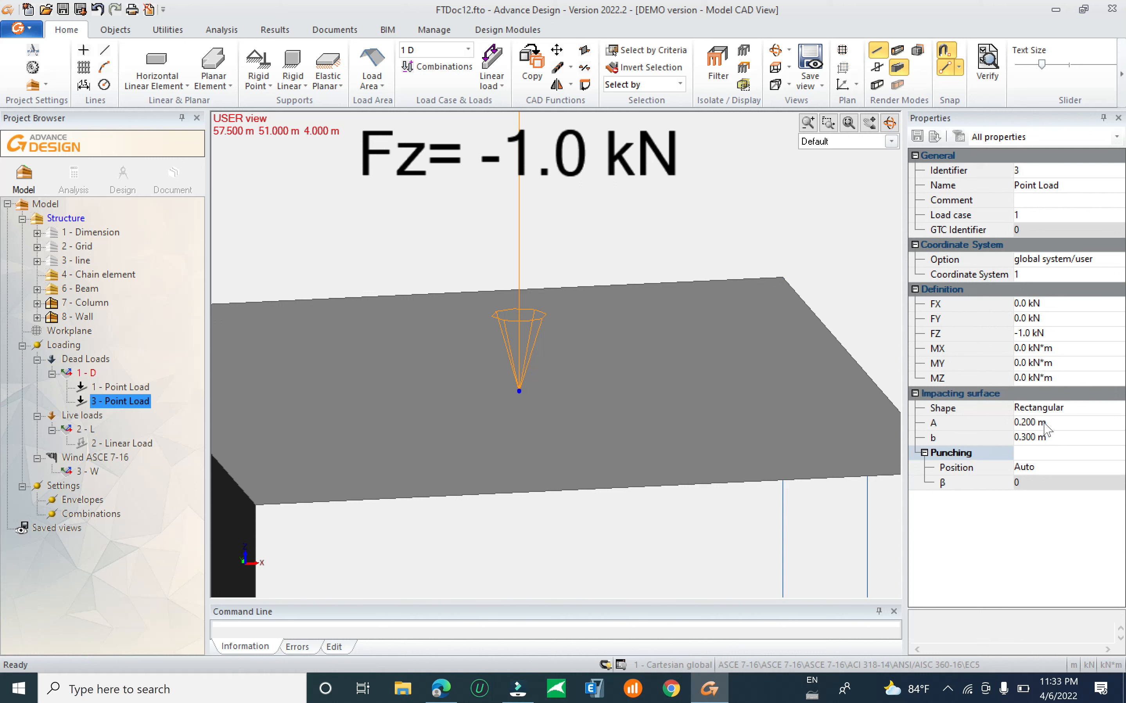
pyautogui.click(1062, 424)
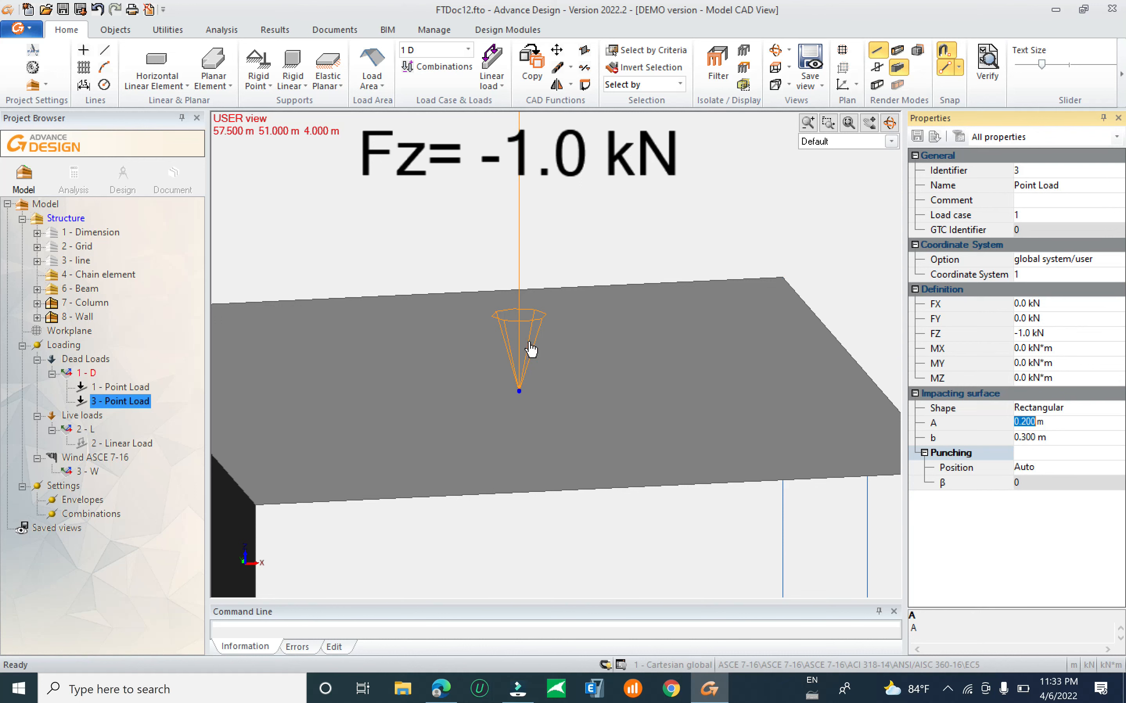
pyautogui.scroll(-2, 528, 437)
pyautogui.scroll(-2, 529, 437)
pyautogui.scroll(1, 783, 454)
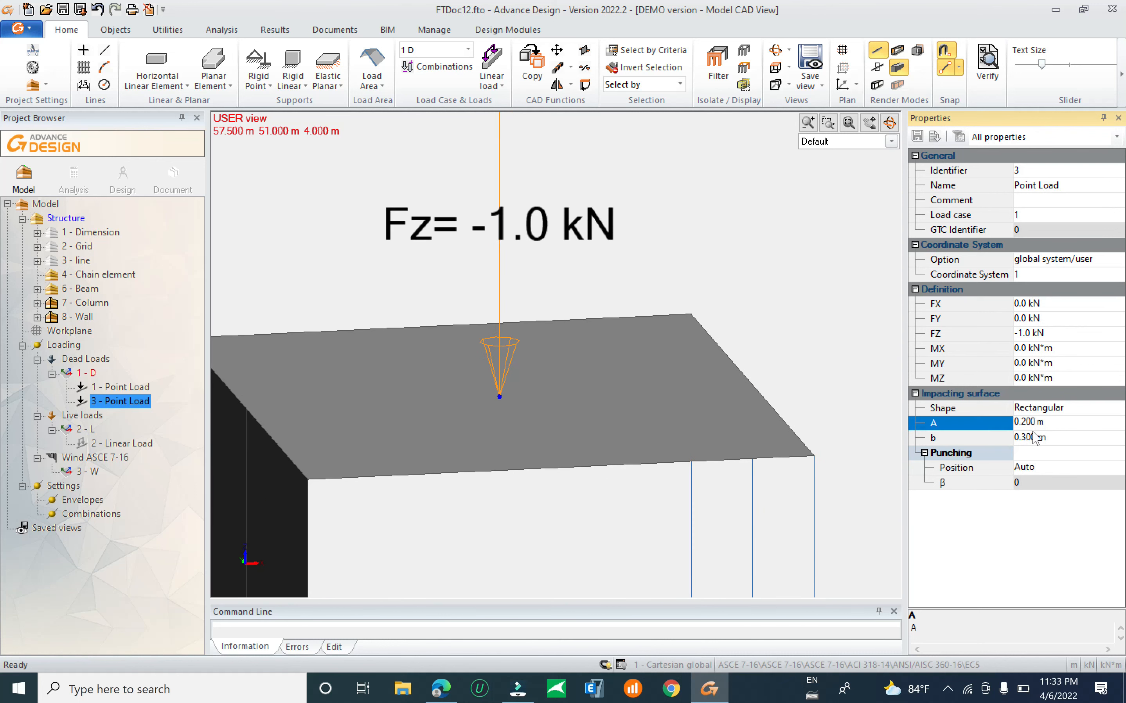
pyautogui.moveTo(1044, 422); pyautogui.dragTo(1014, 421)
pyautogui.write('.3')
pyautogui.press('Tab')
pyautogui.press('Return')
pyautogui.click(1071, 424)
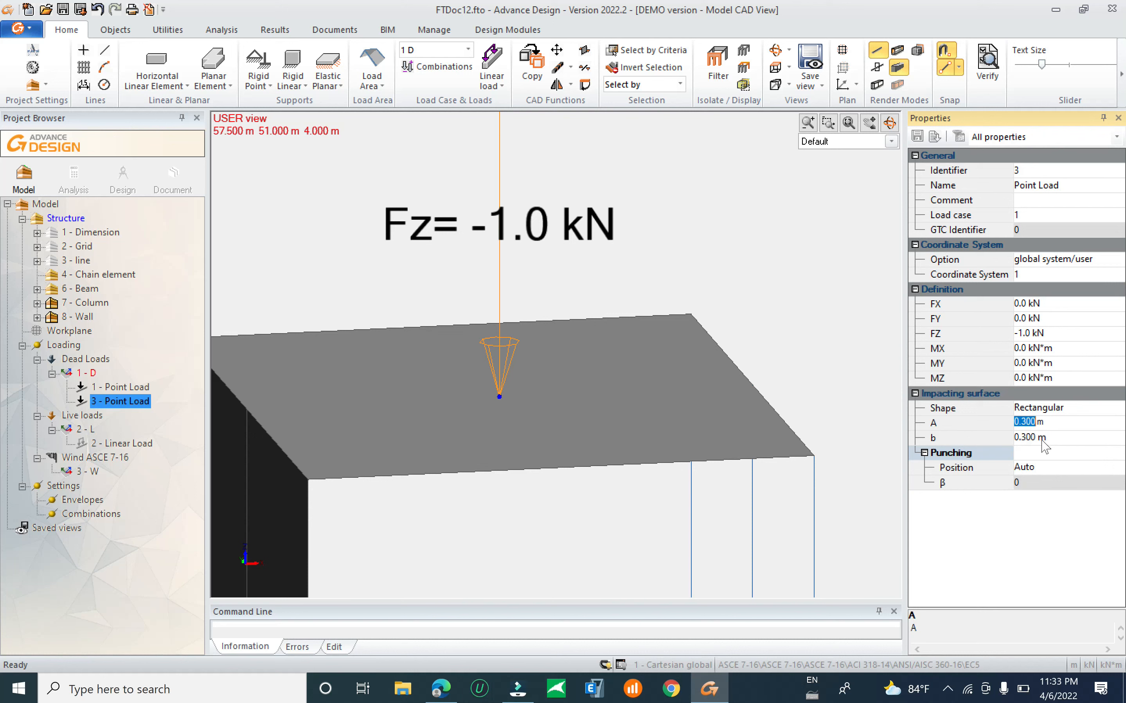
# Examine impacting surface dimensions A and b of the slab's point load together with its position on the slab.
pyautogui.moveTo(494, 256); pyautogui.dragTo(492, 359, button='middle')
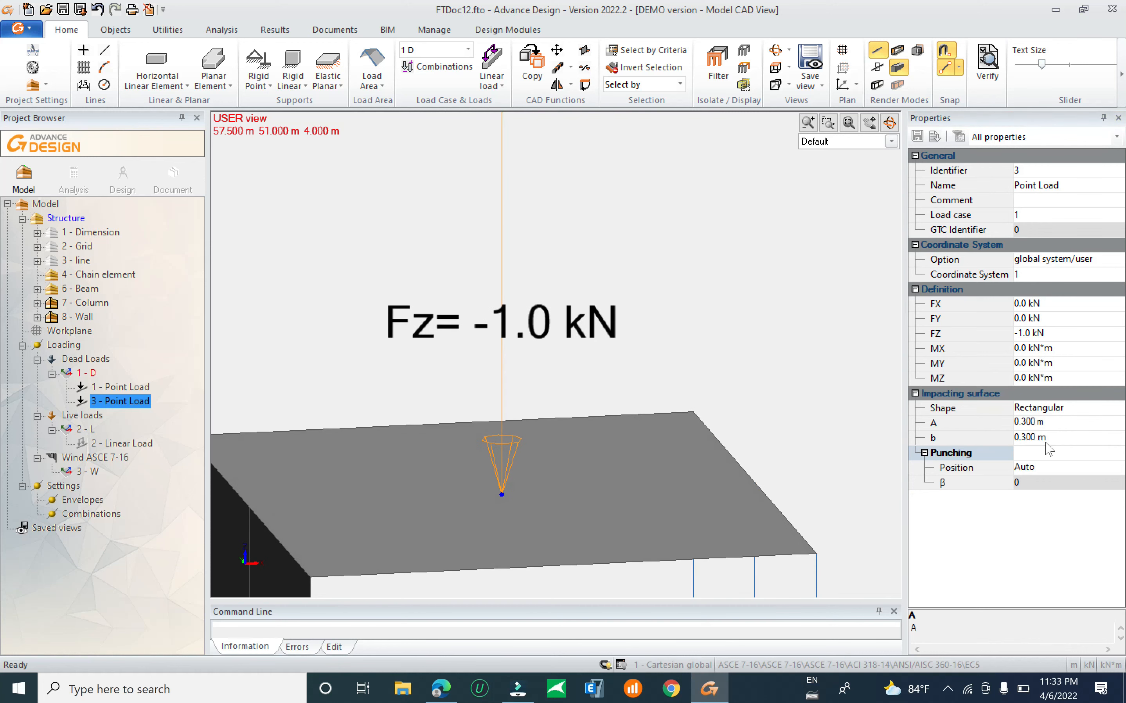
pyautogui.moveTo(1044, 421); pyautogui.dragTo(1014, 421)
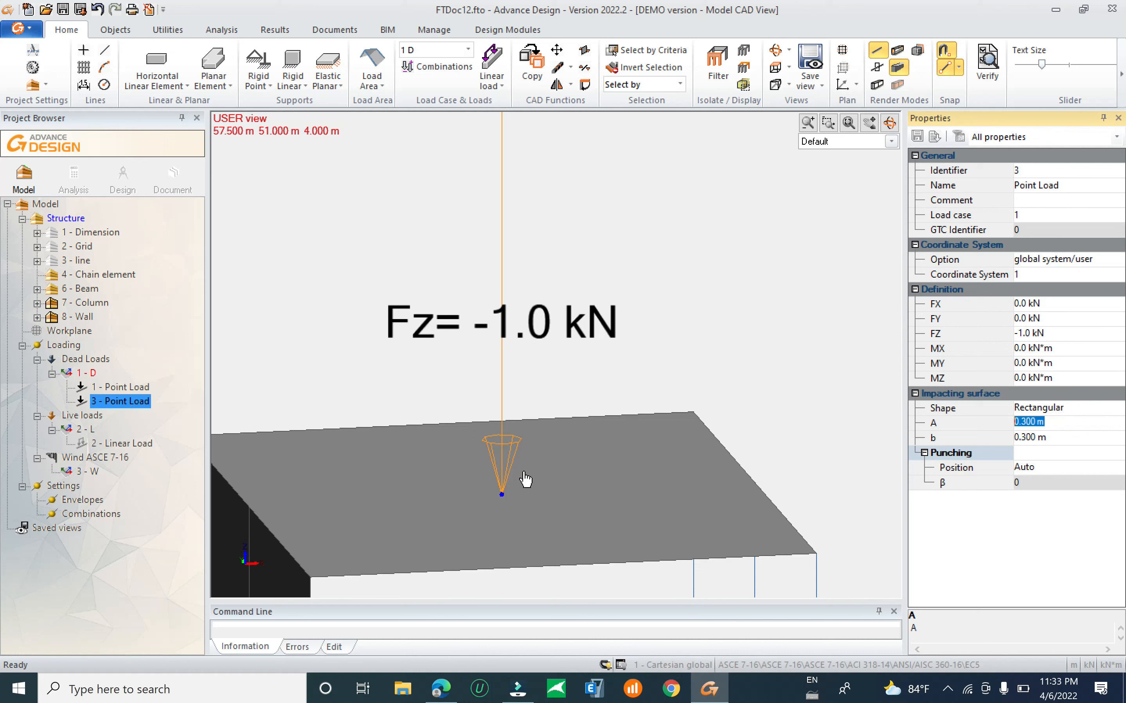
pyautogui.scroll(1, 493, 512)
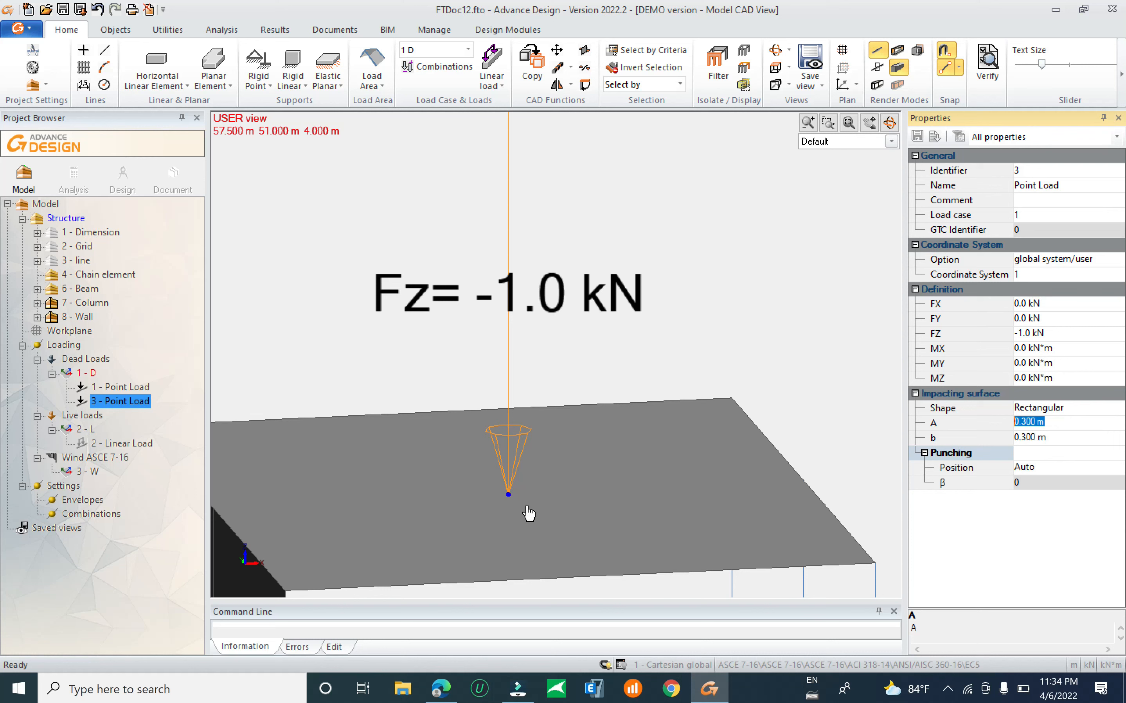
pyautogui.moveTo(528, 505); pyautogui.dragTo(501, 460, button='middle')
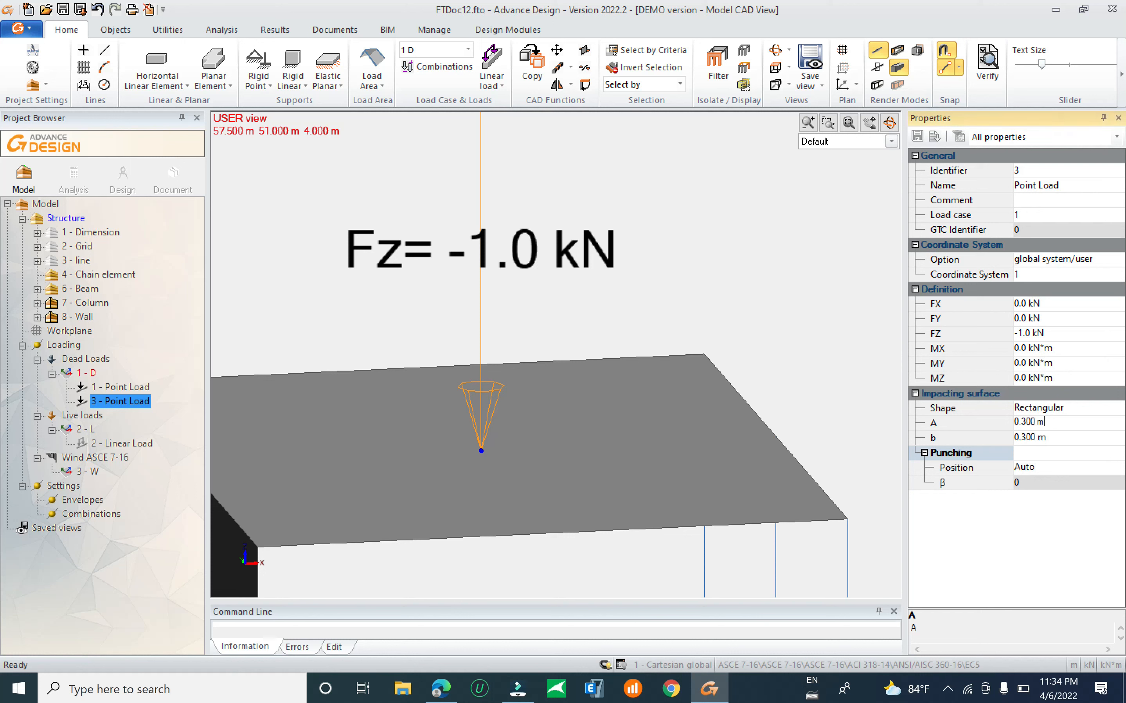
pyautogui.click(1044, 421)
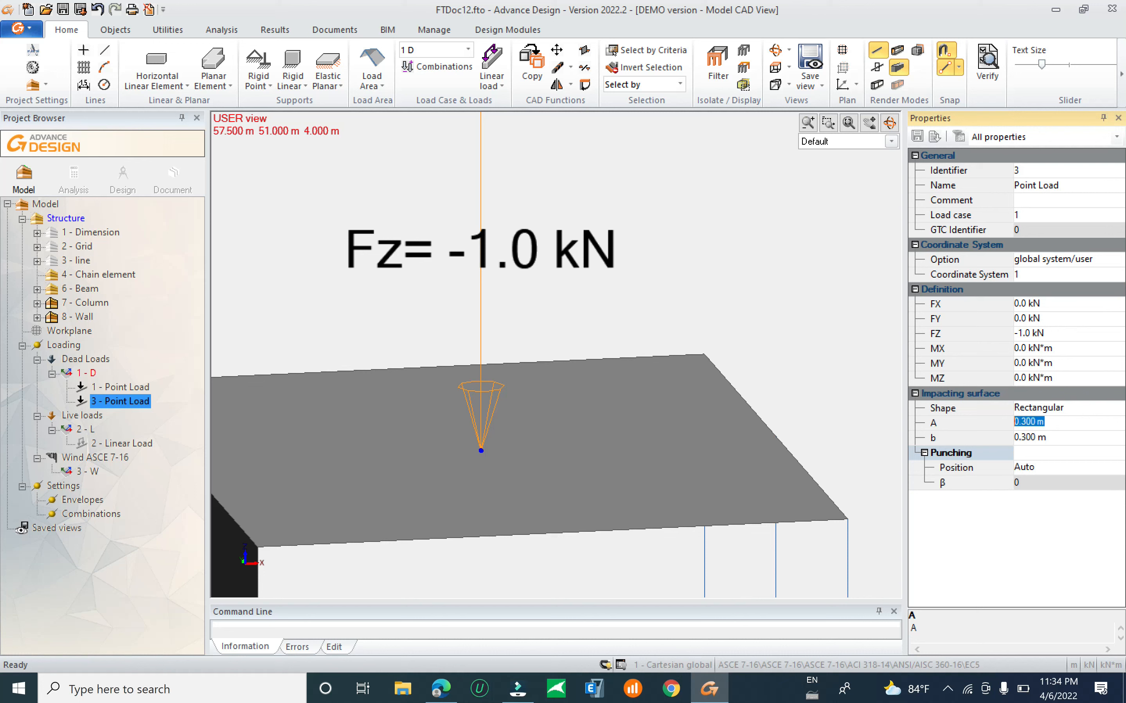
pyautogui.click(1062, 438)
pyautogui.moveTo(475, 294); pyautogui.dragTo(481, 388, button='middle')
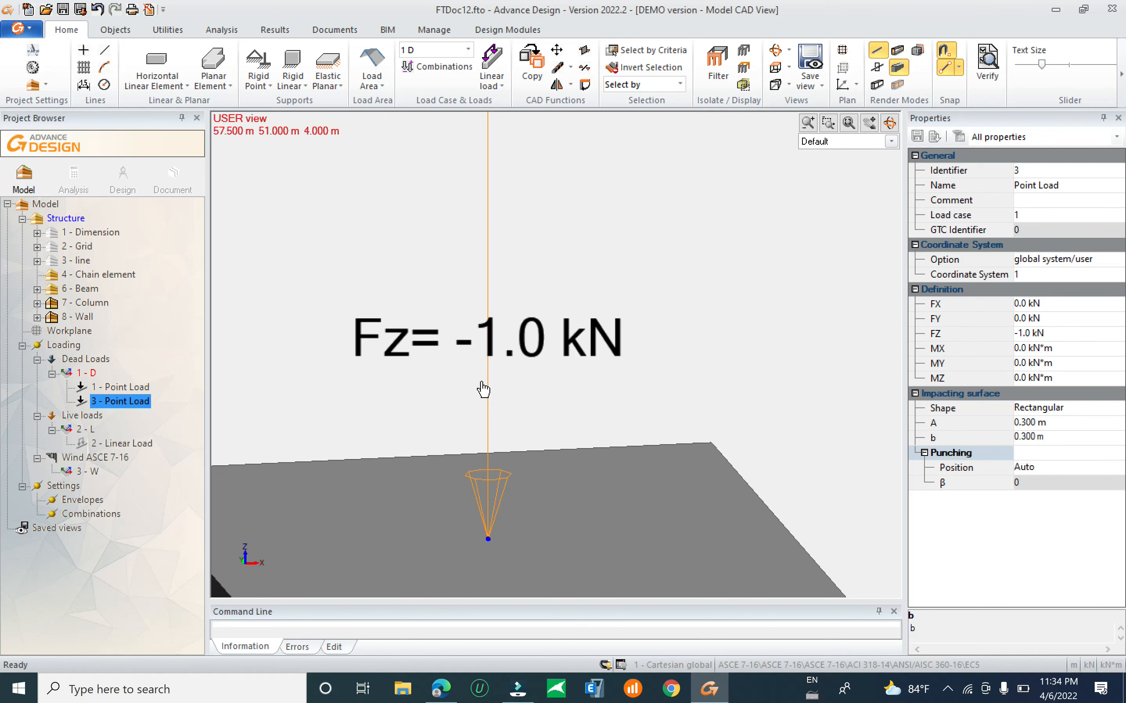
pyautogui.press('Escape')
pyautogui.moveTo(596, 221); pyautogui.dragTo(421, 265)
pyautogui.scroll(-3, 479, 414)
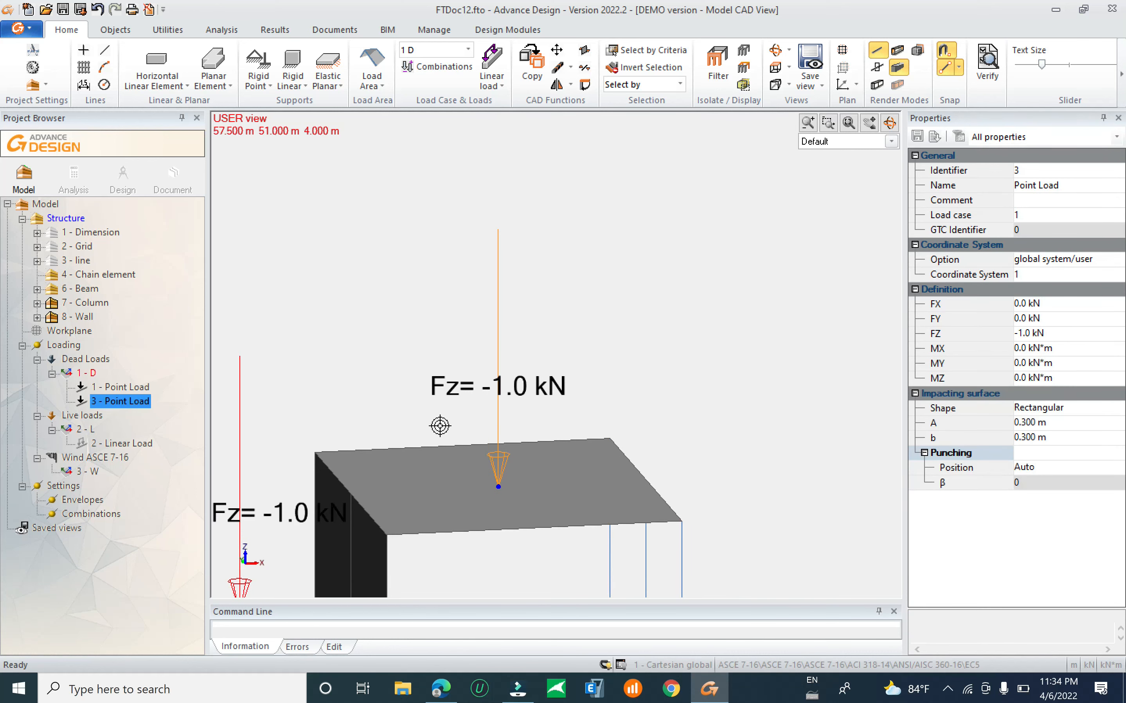
pyautogui.press('Escape')
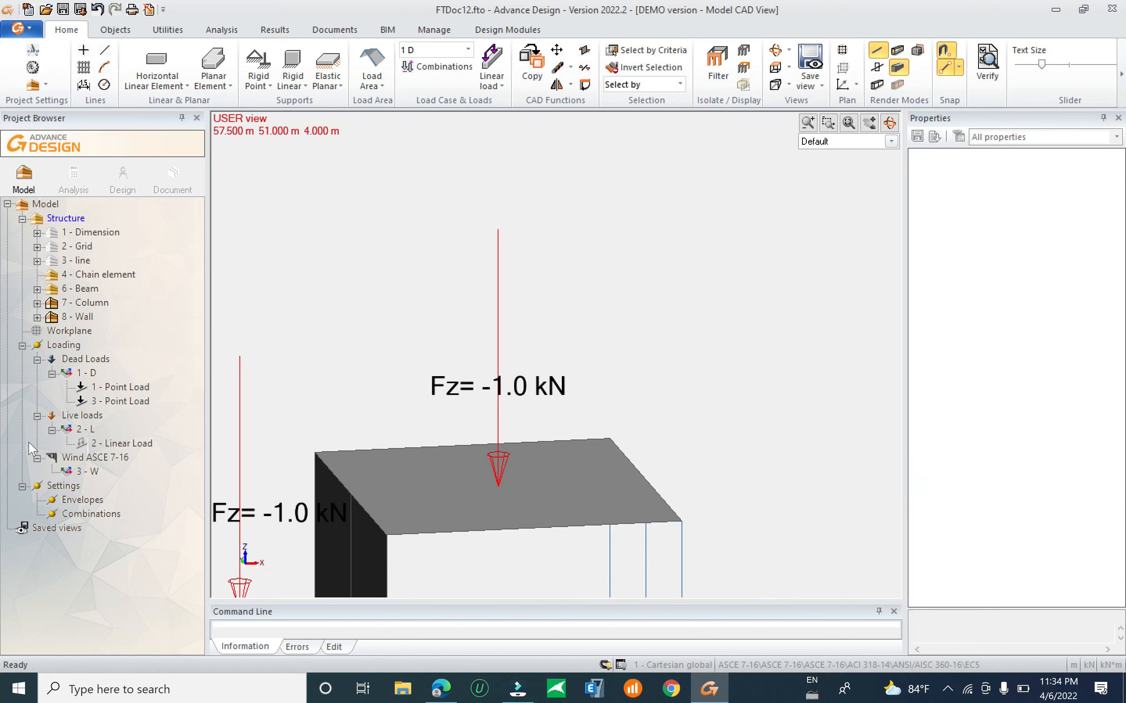
# Delete the Wind ASCE 7-16 load family together with its load case.
pyautogui.scroll(-4, 548, 409)
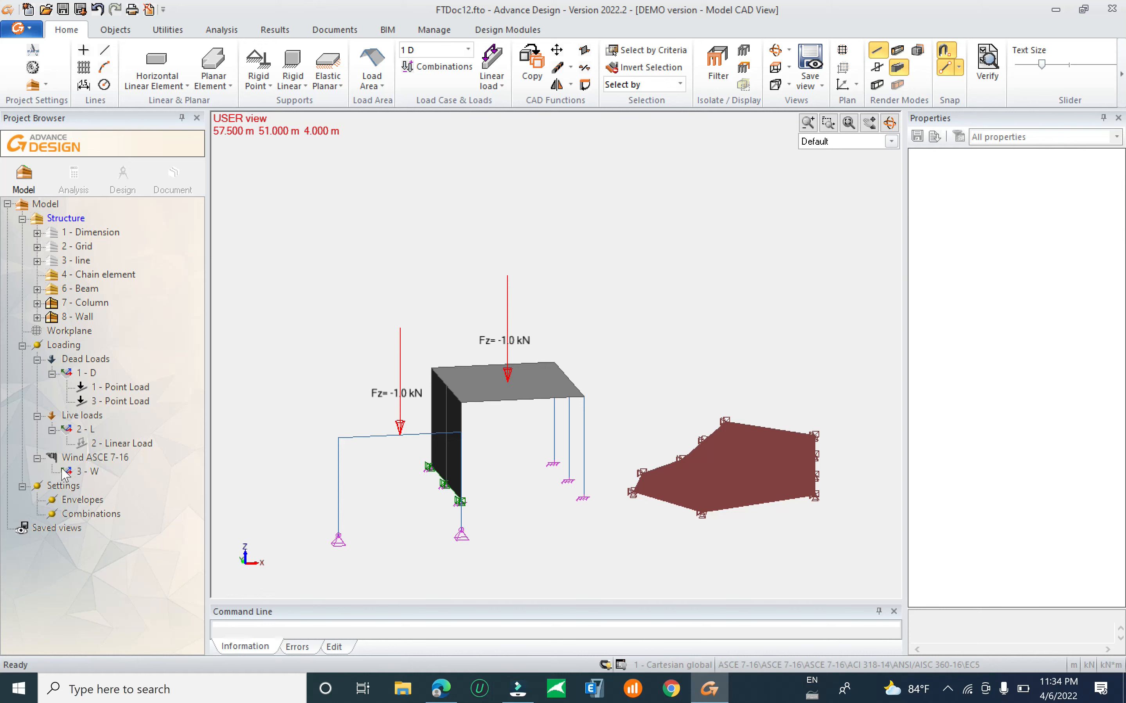
pyautogui.click(88, 460)
pyautogui.rightClick(88, 460)
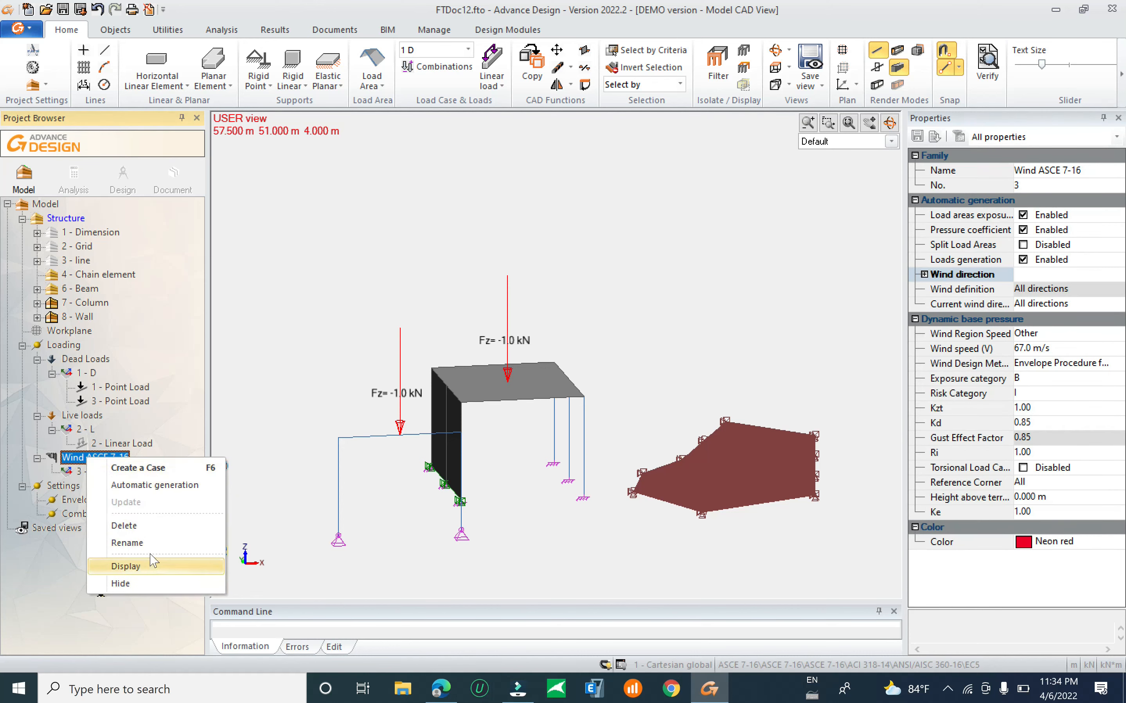
pyautogui.click(124, 526)
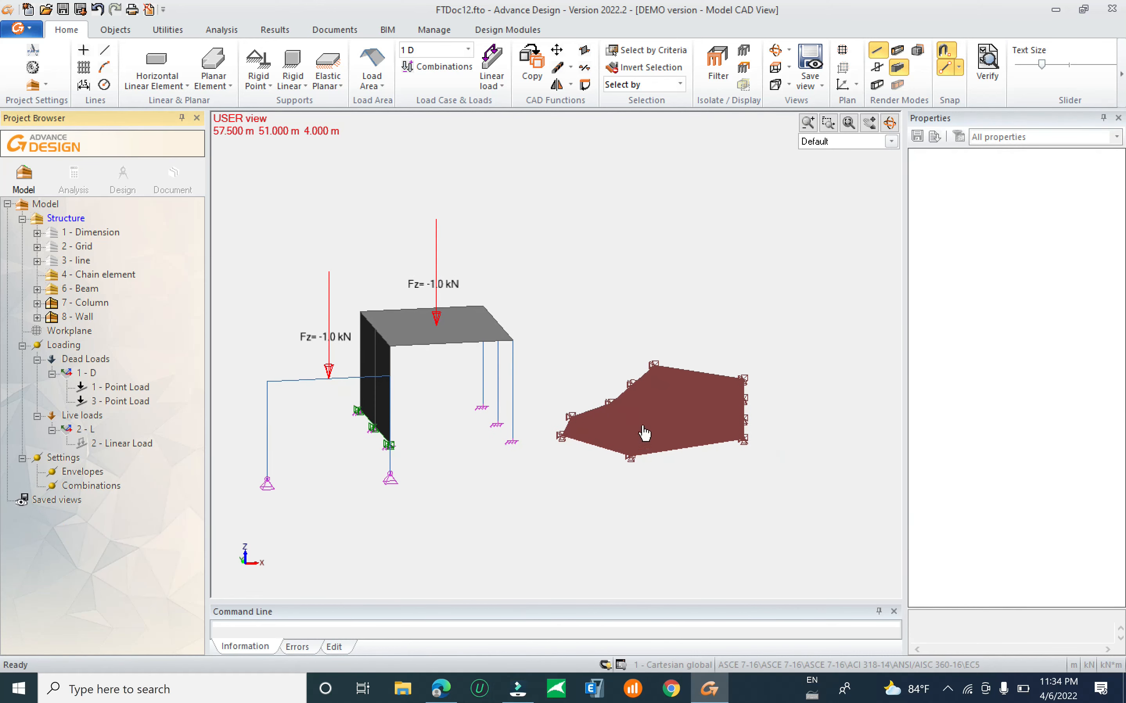
pyautogui.click(671, 423)
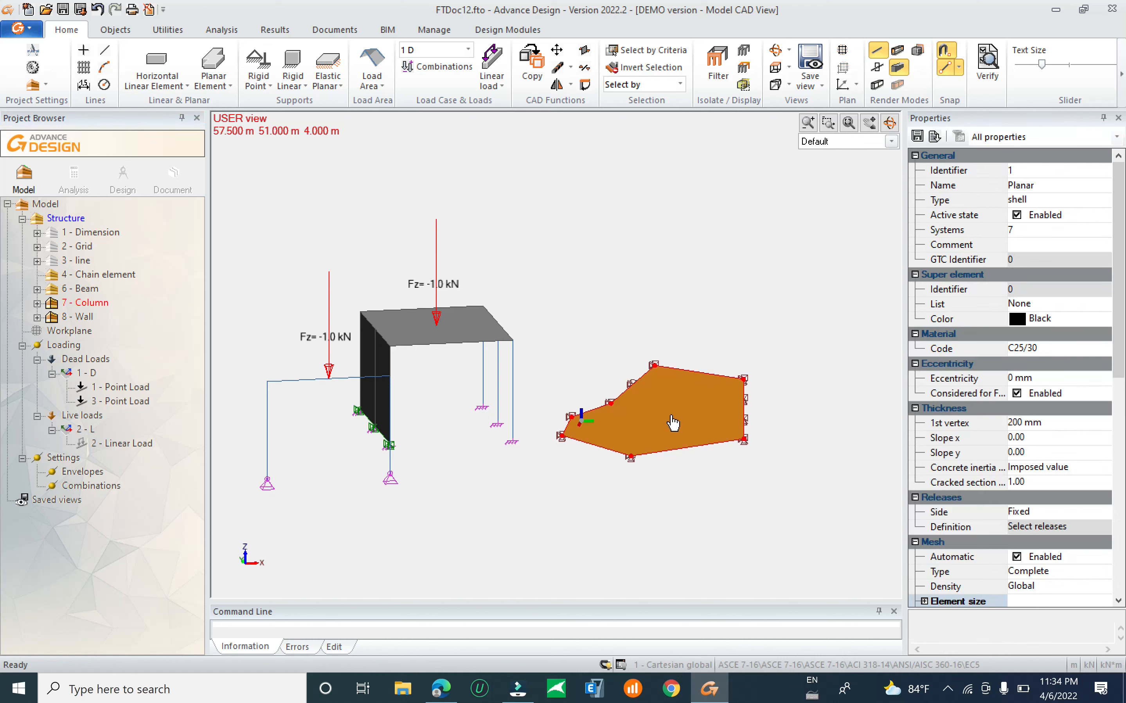
pyautogui.rightClick(670, 415)
pyautogui.click(533, 221)
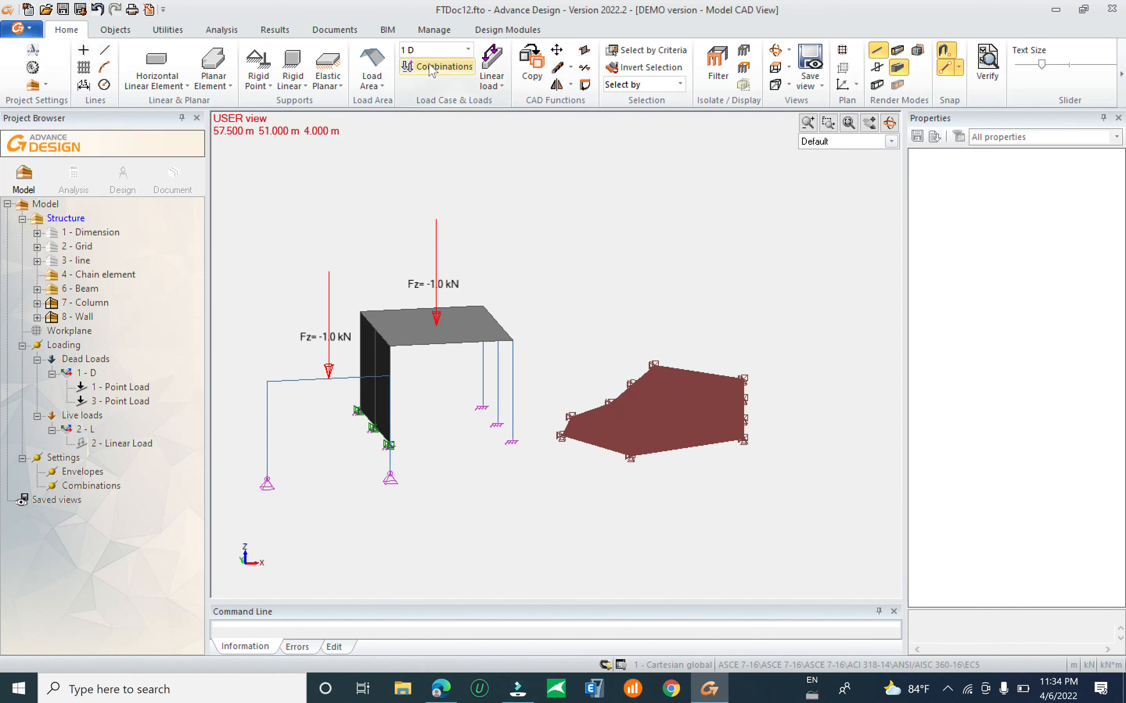
# Make live load case L current and apply a planar load with FZ of -1 kN per m² to the polygonal shell.
pyautogui.click(433, 50)
pyautogui.click(410, 86)
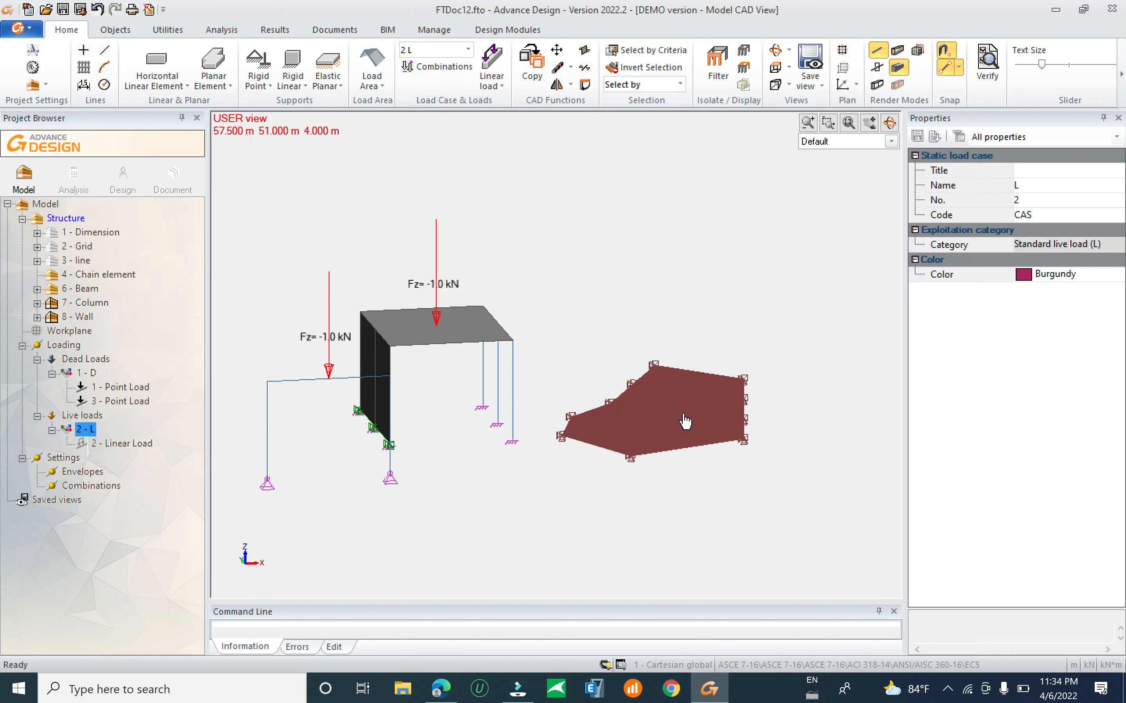
pyautogui.rightClick(686, 419)
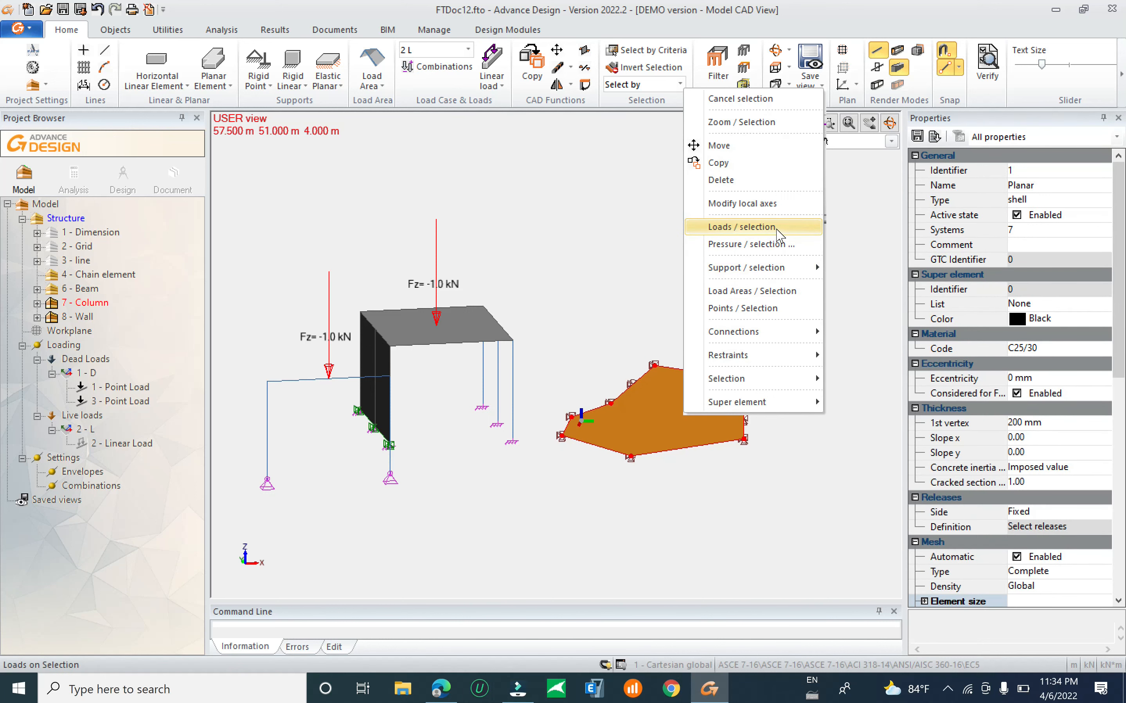
pyautogui.click(741, 226)
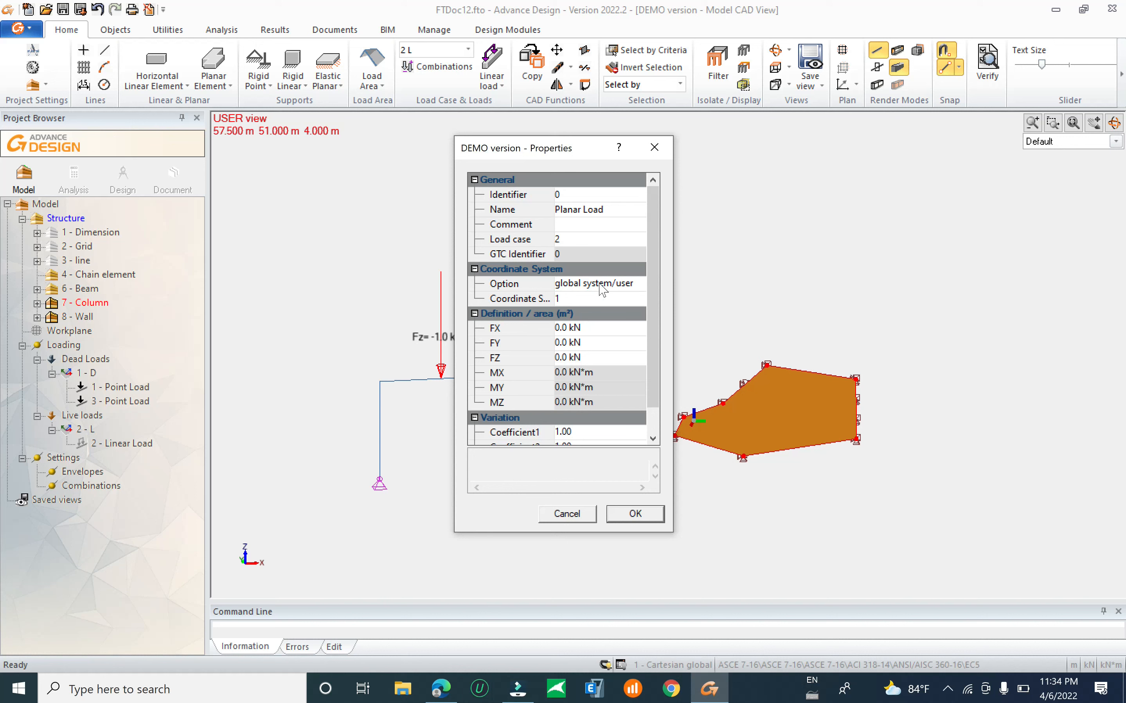
pyautogui.click(625, 283)
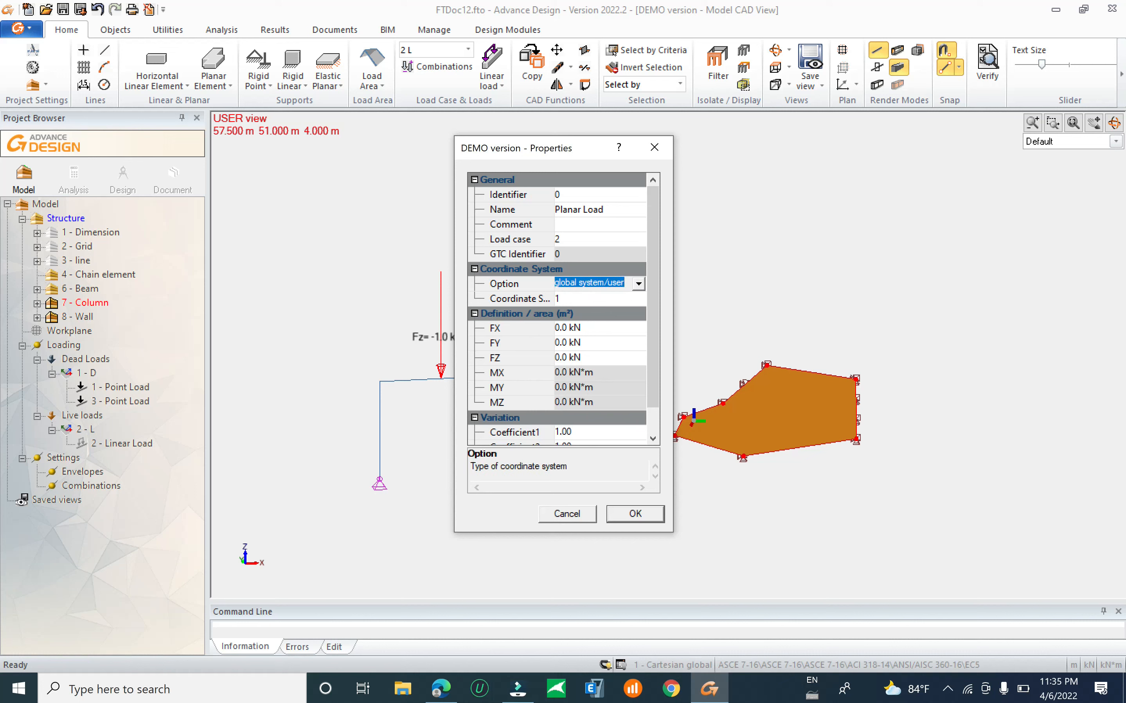
pyautogui.scroll(-1, 654, 304)
pyautogui.click(577, 327)
pyautogui.moveTo(578, 327); pyautogui.dragTo(474, 348)
pyautogui.press('BackSpace')
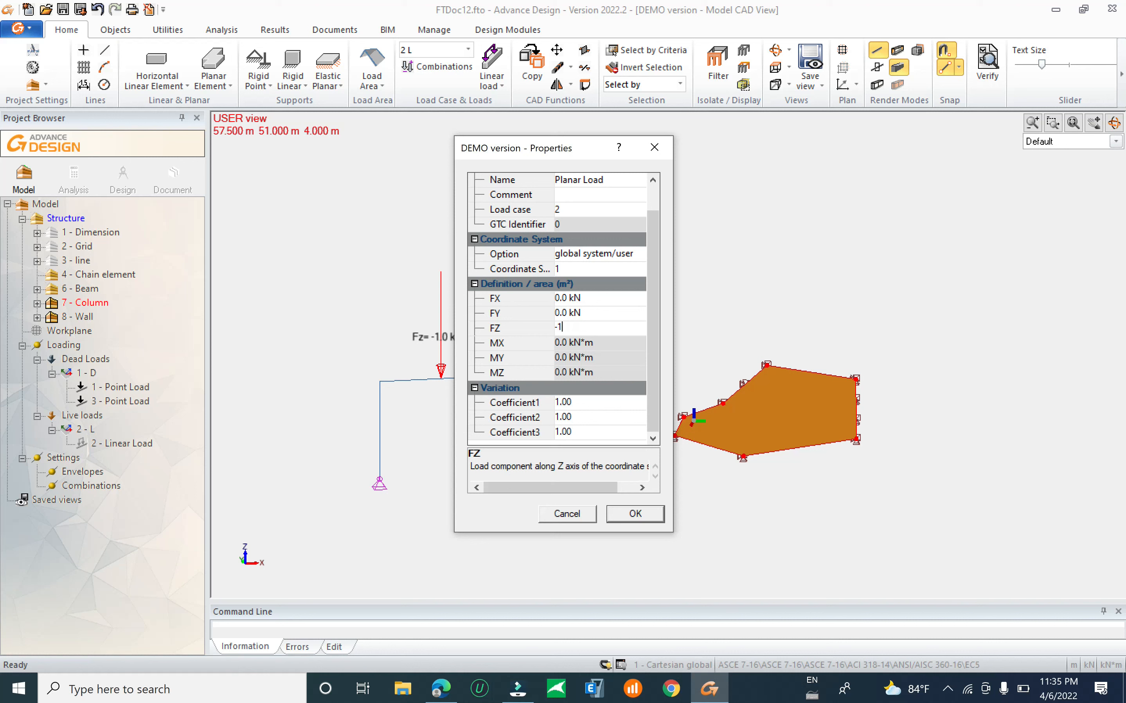
pyautogui.write('-1')
pyautogui.click(644, 516)
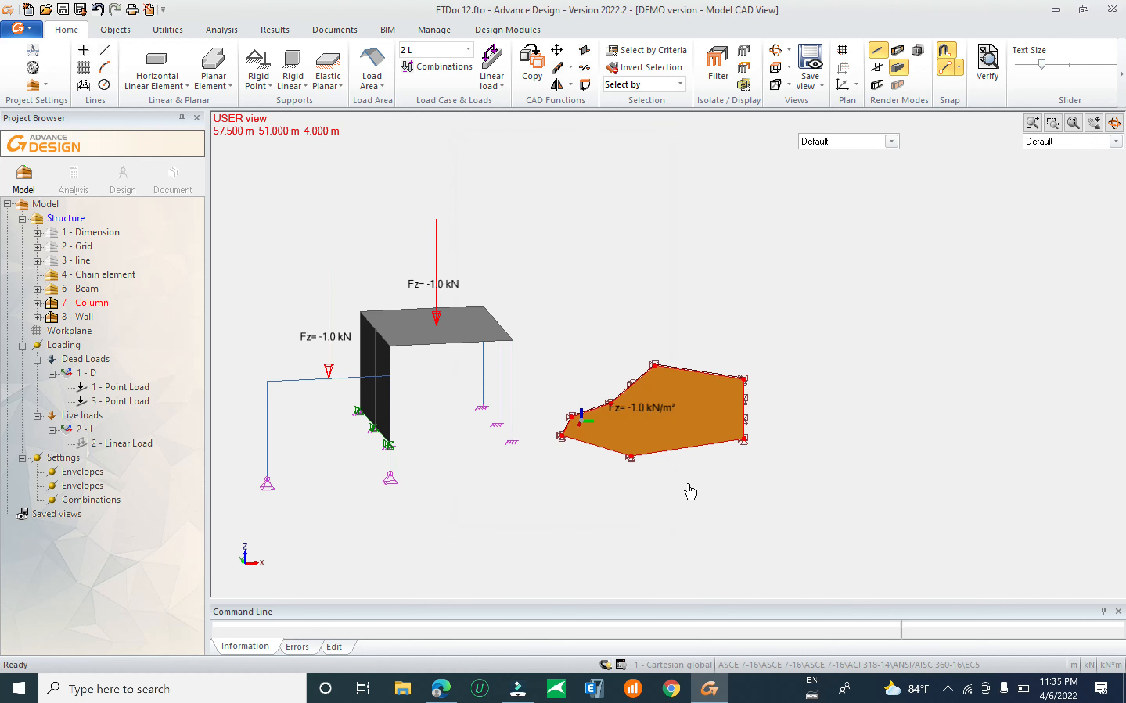
# Auto-scale the displayed loads so the planar load's arrows are drawn at a readable size.
pyautogui.click(716, 266)
pyautogui.rightClick(716, 265)
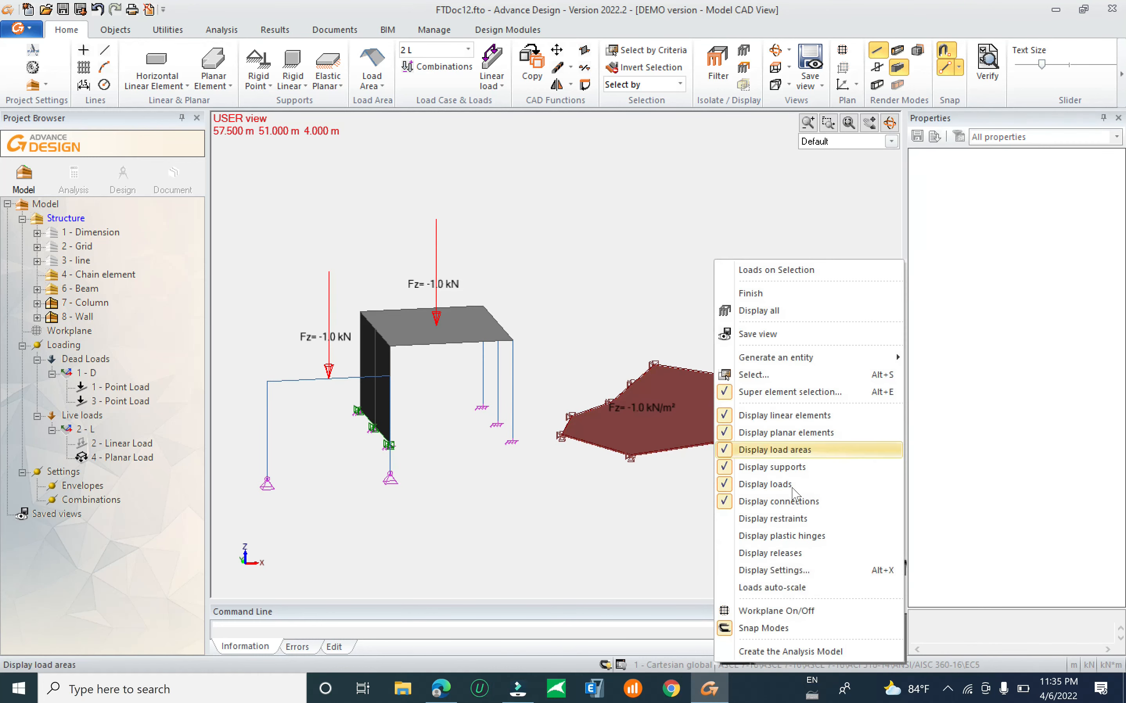
pyautogui.click(809, 587)
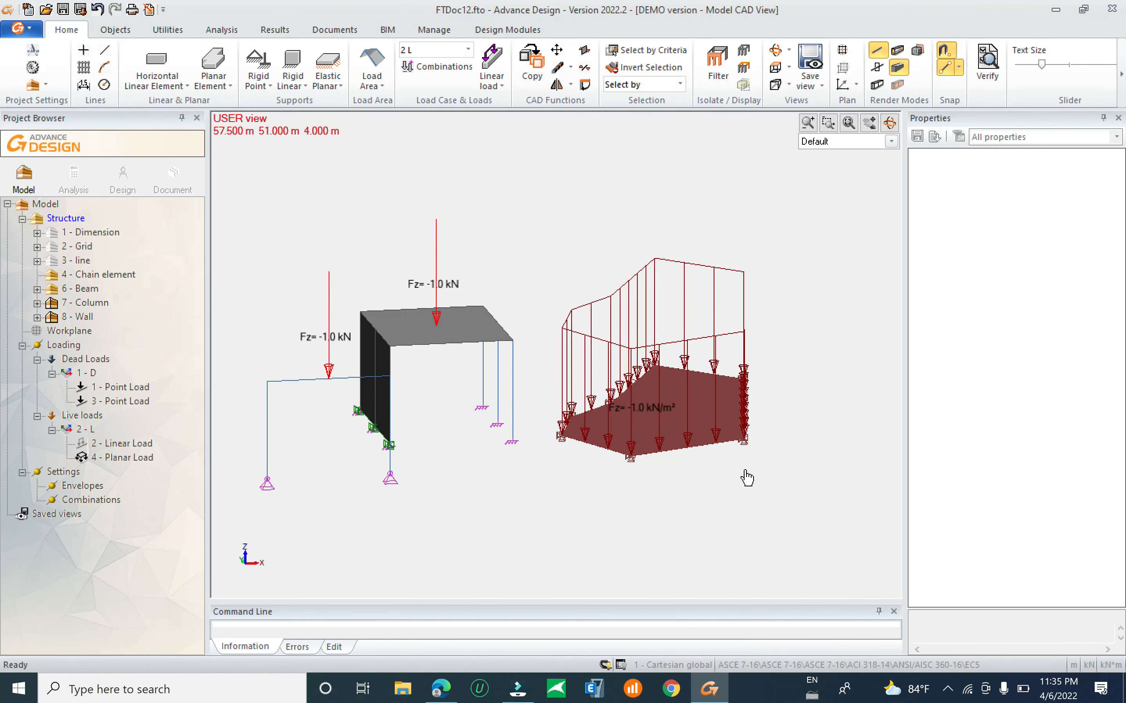
pyautogui.click(33, 68)
pyautogui.press('Escape')
pyautogui.scroll(3, 637, 425)
pyautogui.scroll(2, 644, 437)
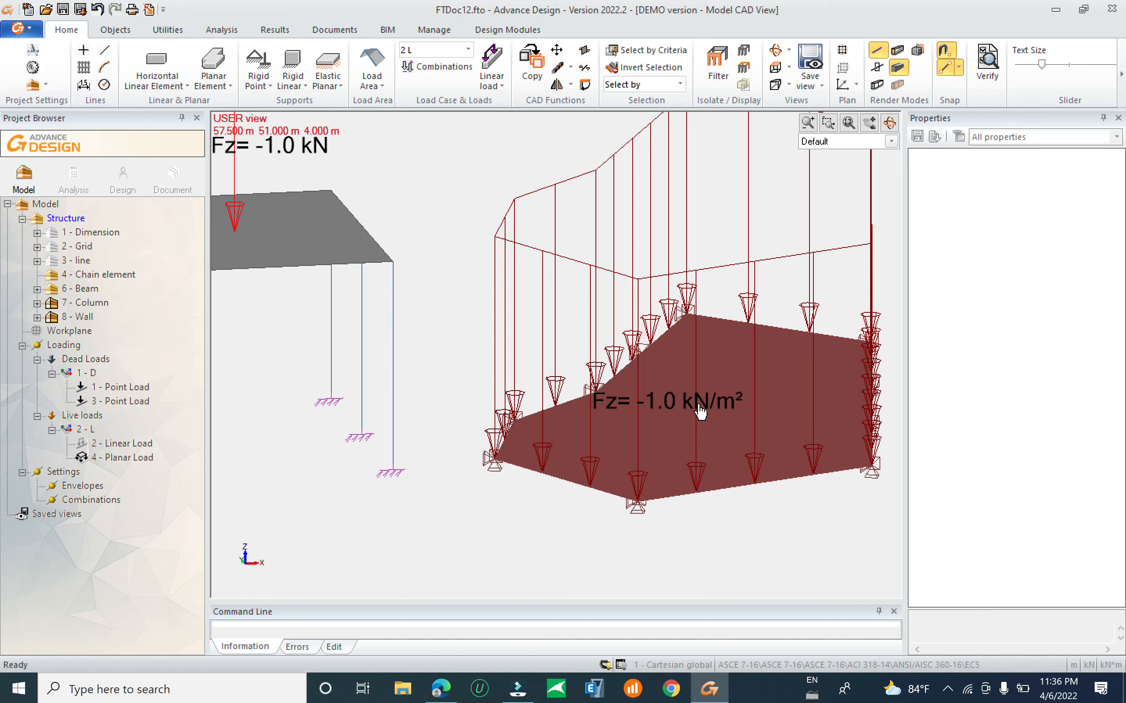
pyautogui.scroll(-3, 488, 368)
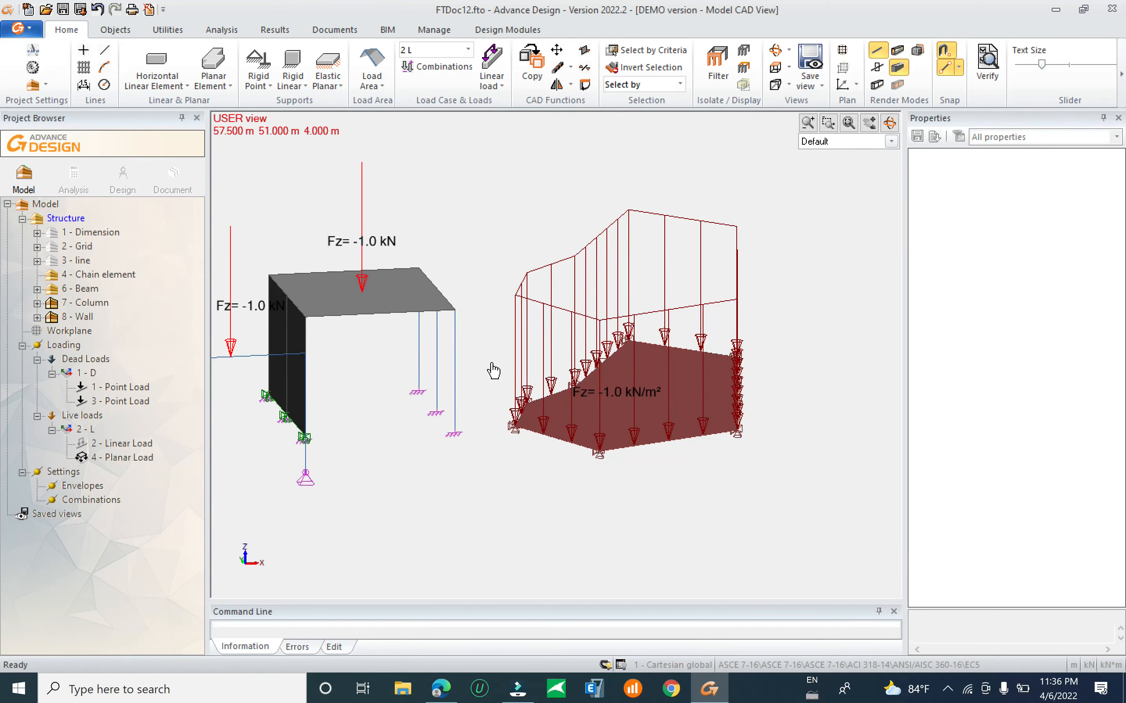
pyautogui.scroll(-1, 608, 428)
pyautogui.moveTo(689, 481)
pyautogui.keyDown('shift'); pyautogui.mouseDown(button='middle')
pyautogui.moveTo(696, 502)
pyautogui.moveTo(671, 512)
pyautogui.moveTo(670, 489)
pyautogui.mouseUp(button='middle'); pyautogui.keyUp('shift')
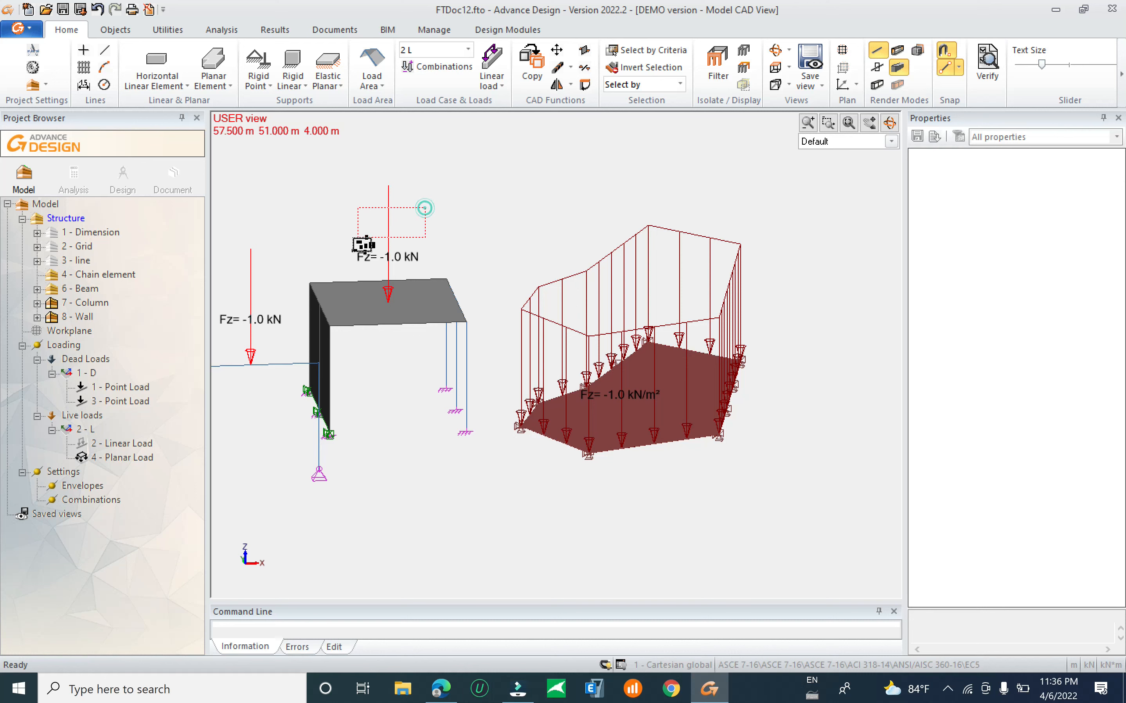
# Examine the slab's point load, the polygonal shell's planar load and the commands offered for the selected shell.
pyautogui.click(363, 243)
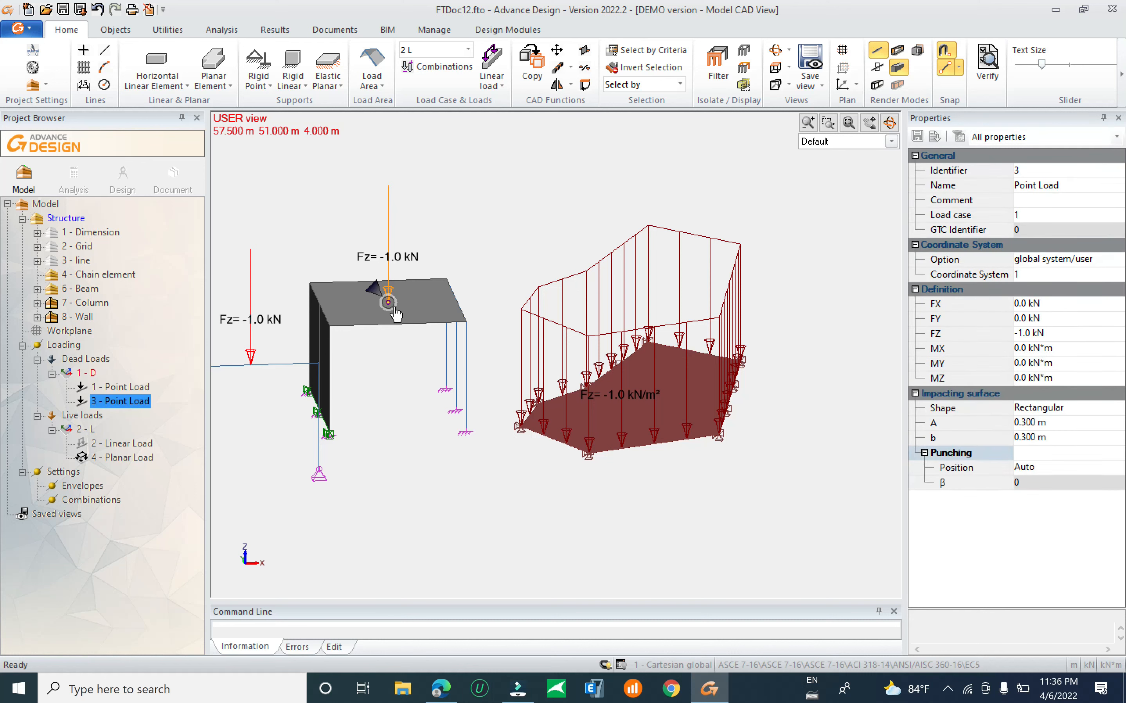
pyautogui.press('Escape')
pyautogui.moveTo(707, 418)
pyautogui.keyDown('shift'); pyautogui.mouseDown(button='middle')
pyautogui.moveTo(657, 492)
pyautogui.moveTo(669, 419)
pyautogui.moveTo(658, 493)
pyautogui.moveTo(703, 438)
pyautogui.mouseUp(button='middle'); pyautogui.keyUp('shift')
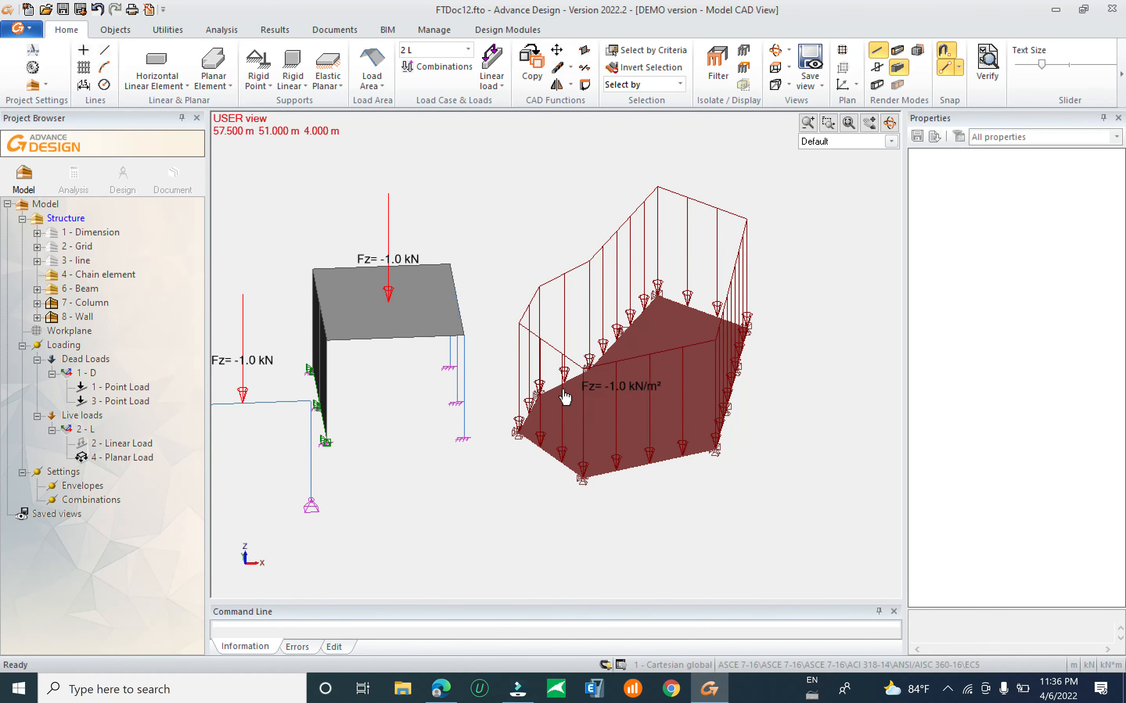
pyautogui.scroll(3, 577, 399)
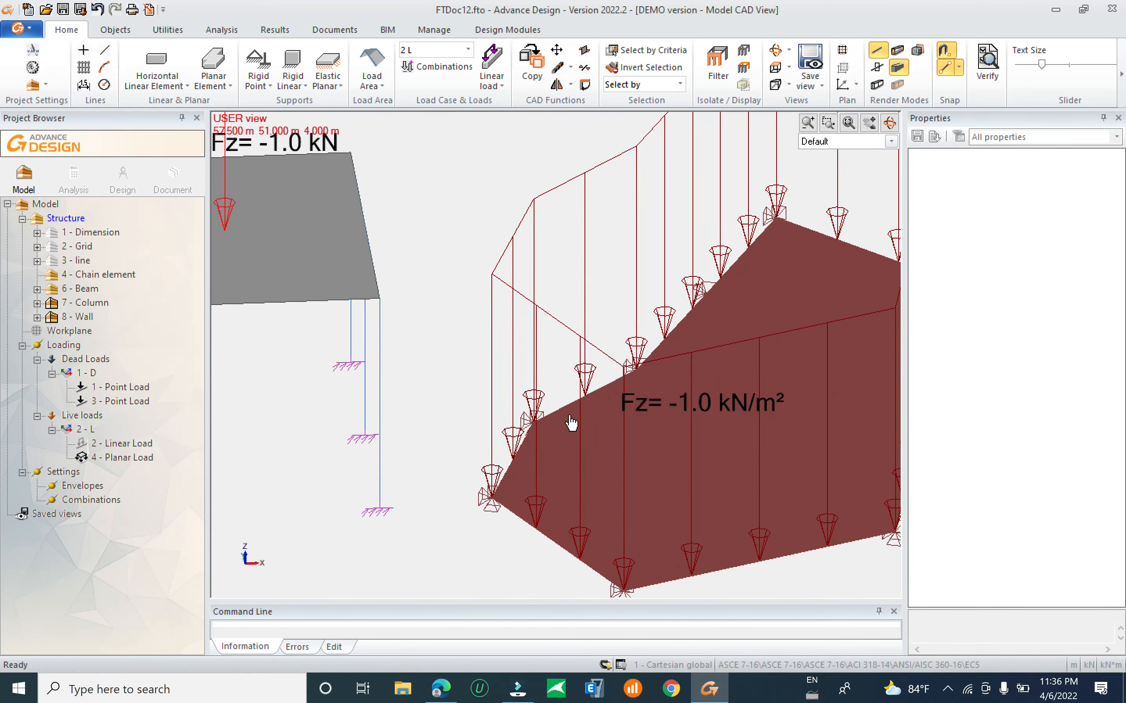
pyautogui.scroll(-3, 570, 427)
pyautogui.keyDown('shift'); pyautogui.moveTo(691, 384); pyautogui.dragTo(569, 399, button='middle'); pyautogui.keyUp('shift')
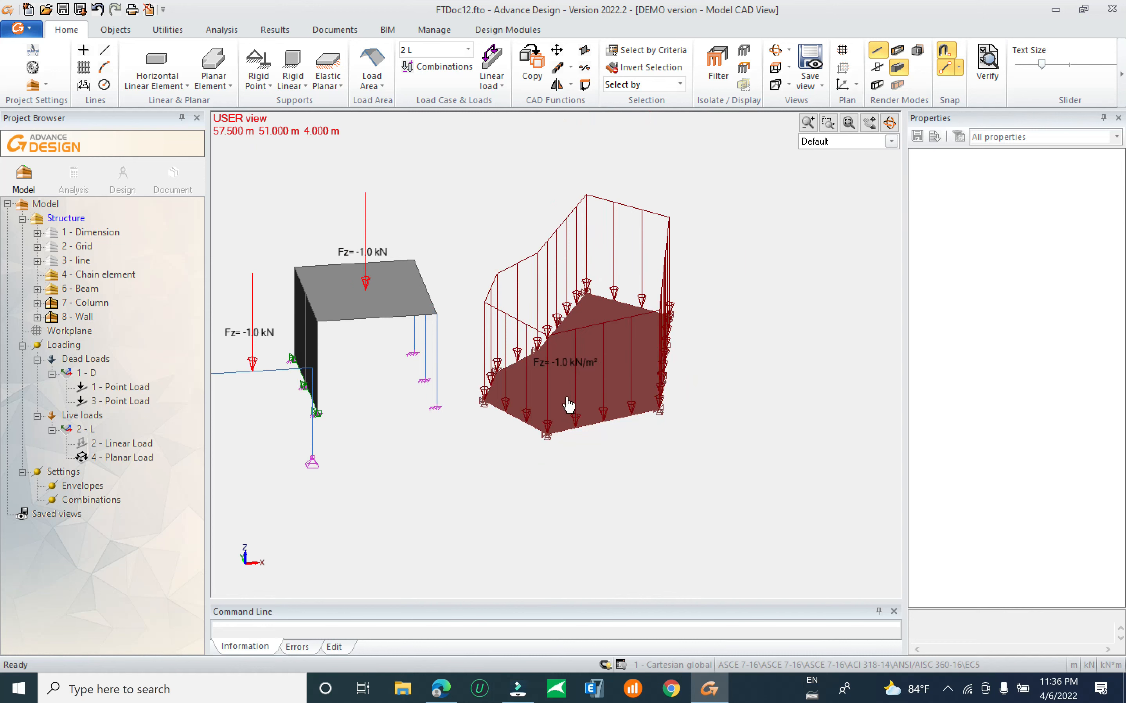
pyautogui.click(565, 396)
pyautogui.rightClick(563, 394)
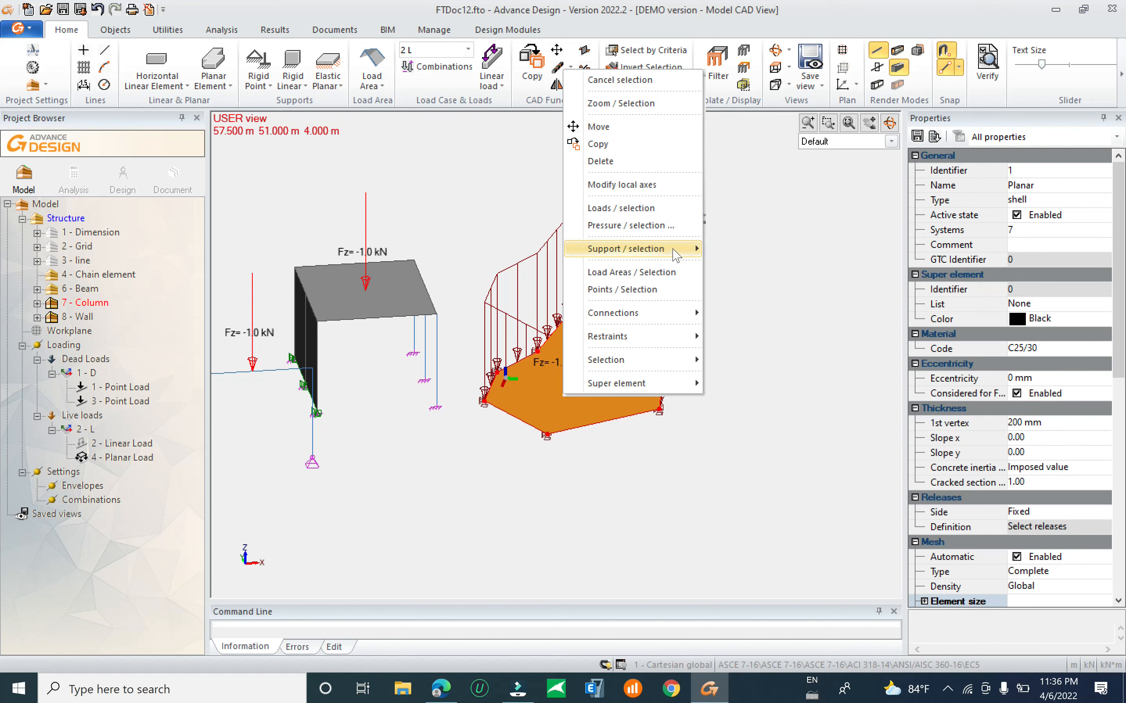
pyautogui.moveTo(679, 253)
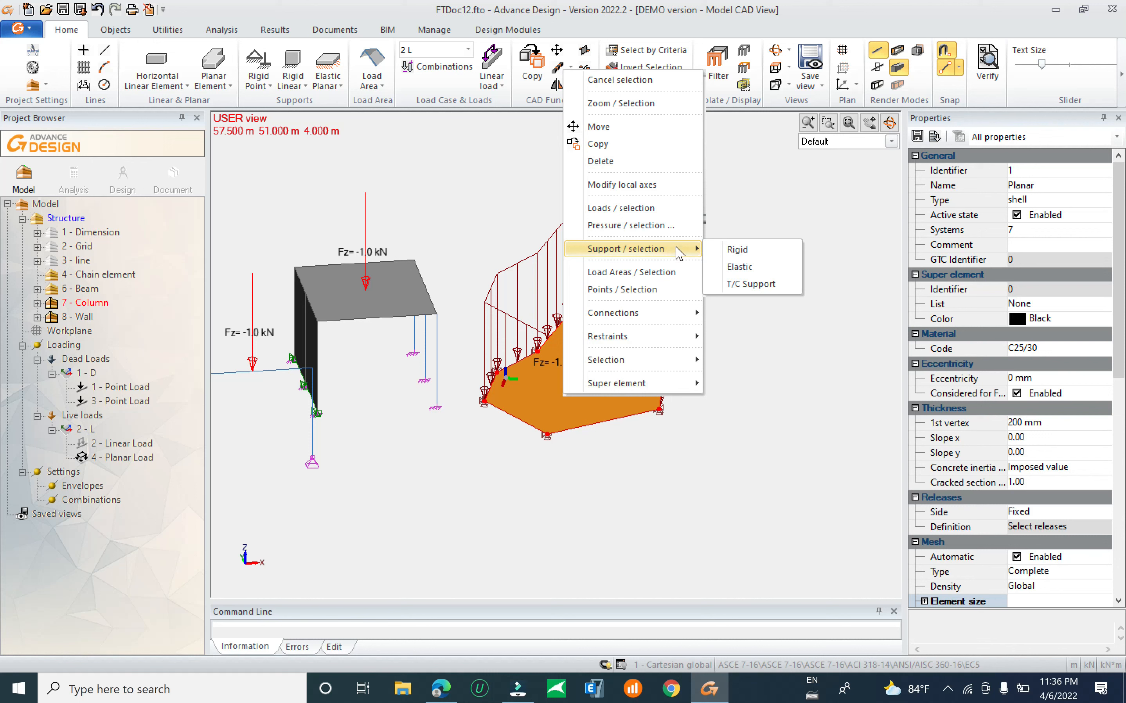
pyautogui.click(690, 396)
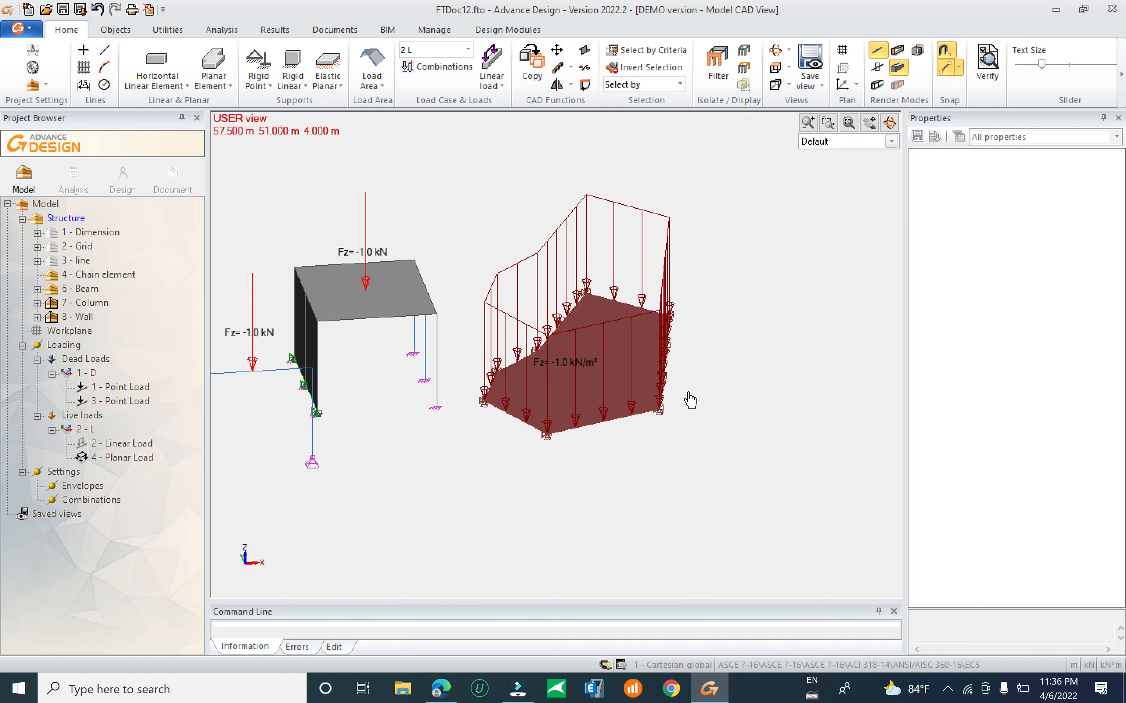
pyautogui.moveTo(695, 426)
pyautogui.keyDown('shift'); pyautogui.mouseDown(button='middle')
pyautogui.moveTo(678, 452)
pyautogui.moveTo(691, 420)
pyautogui.mouseUp(button='middle'); pyautogui.keyUp('shift')
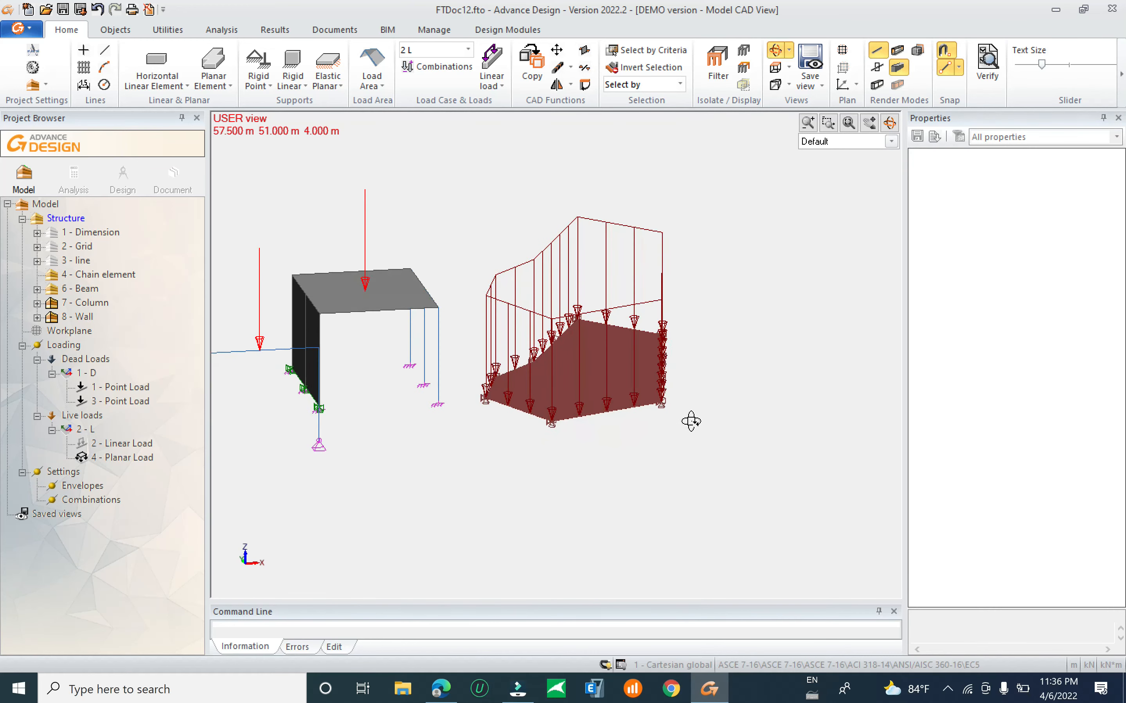
pyautogui.moveTo(670, 360)
pyautogui.keyDown('shift'); pyautogui.mouseDown(button='middle')
pyautogui.moveTo(669, 382)
pyautogui.moveTo(671, 366)
pyautogui.mouseUp(button='middle'); pyautogui.keyUp('shift')
# Try deleting the planar load from the polygonal shell, and undo the deletion.
pyautogui.moveTo(713, 179); pyautogui.dragTo(603, 222)
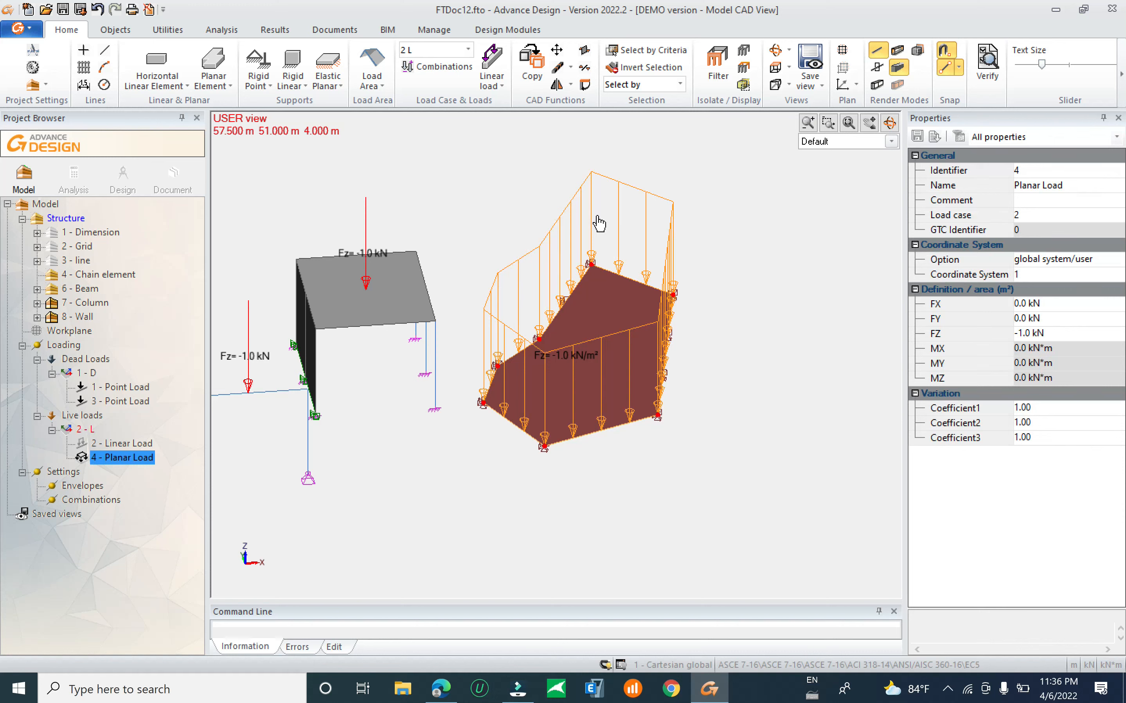
pyautogui.press('Delete')
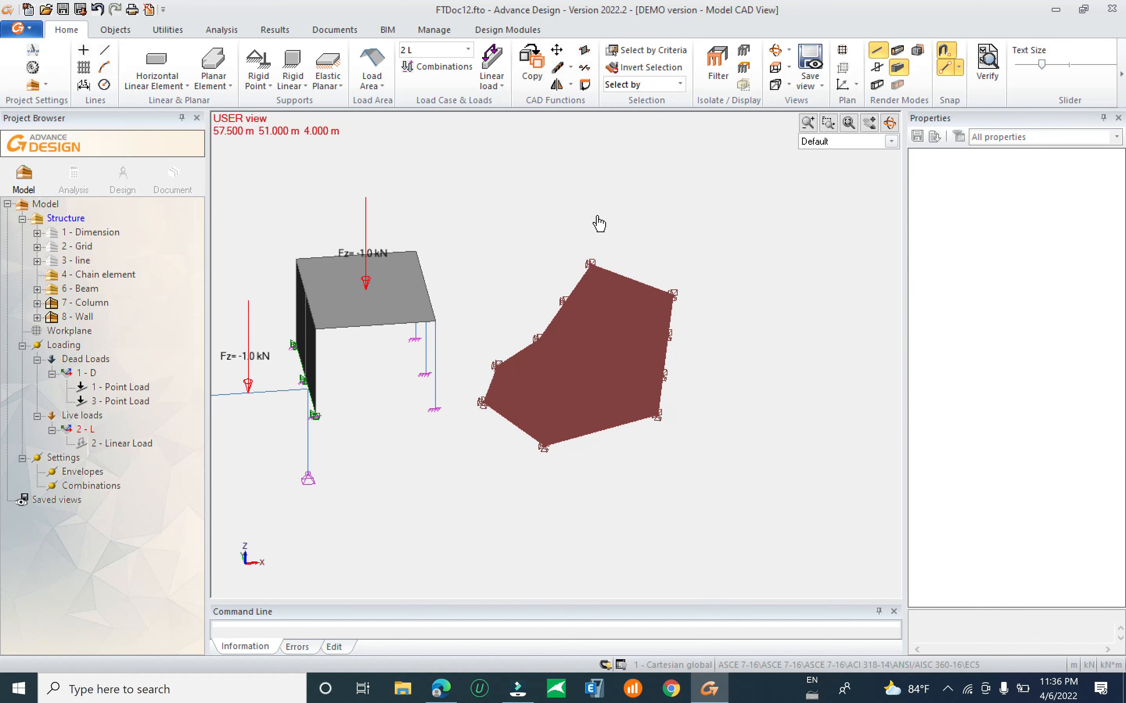
pyautogui.hotkey('ctrl', 'z')
# Toggle the visibility of the shell's planar load, leaving it hidden.
pyautogui.doubleClick(121, 459)
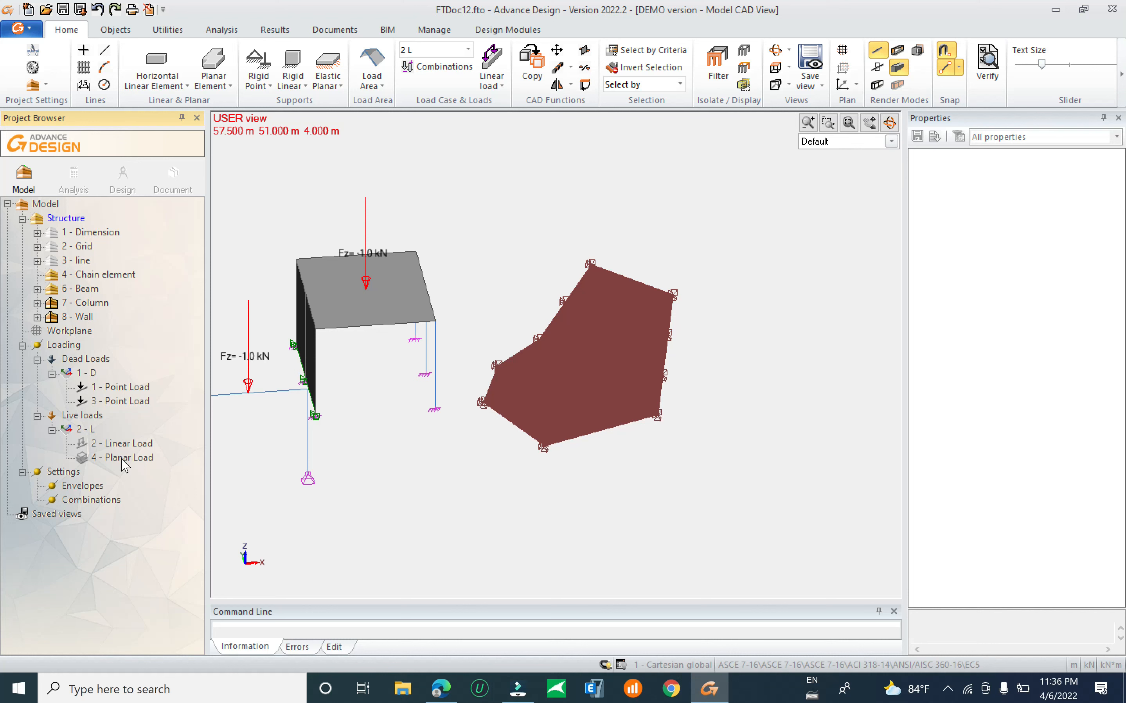
pyautogui.doubleClick(123, 459)
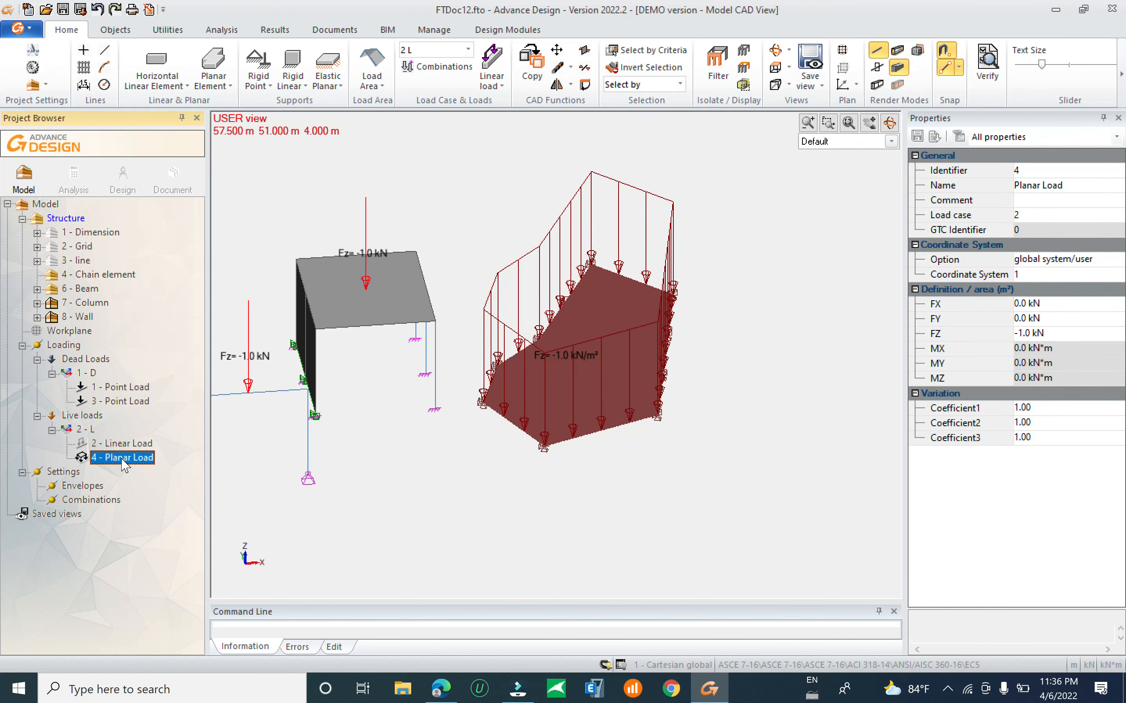
pyautogui.doubleClick(123, 459)
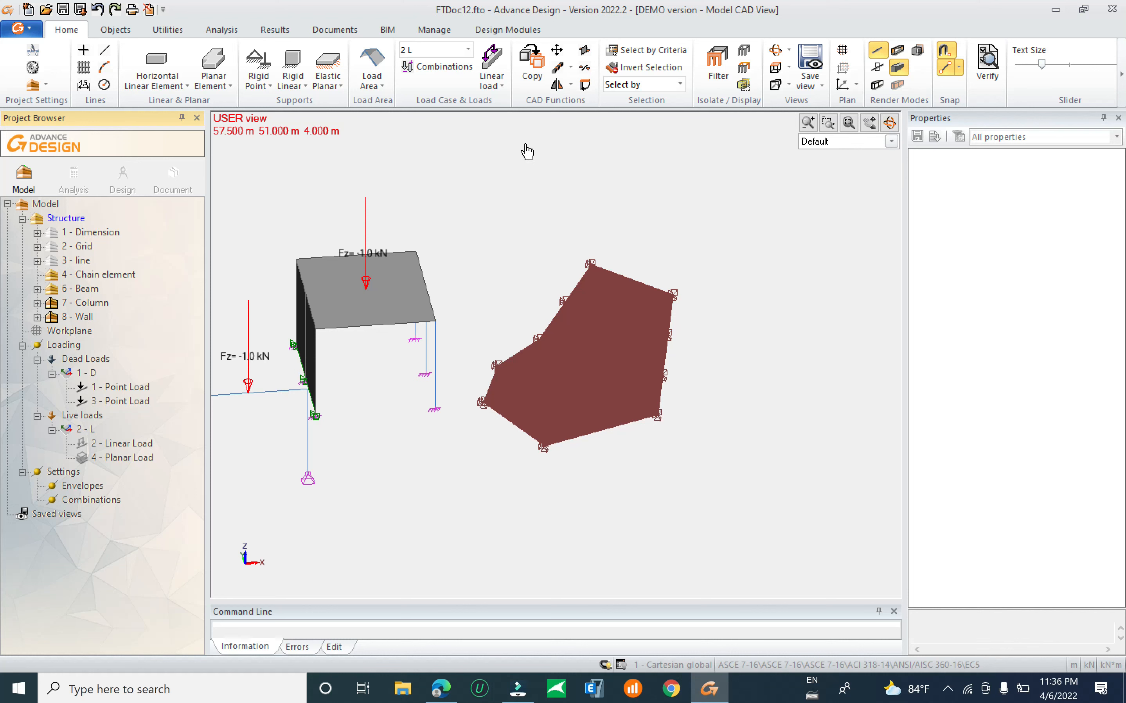
# Draw a four-point planar load with FZ of -1 kN per m² over the back part of the polygonal shell in load case L.
pyautogui.click(491, 77)
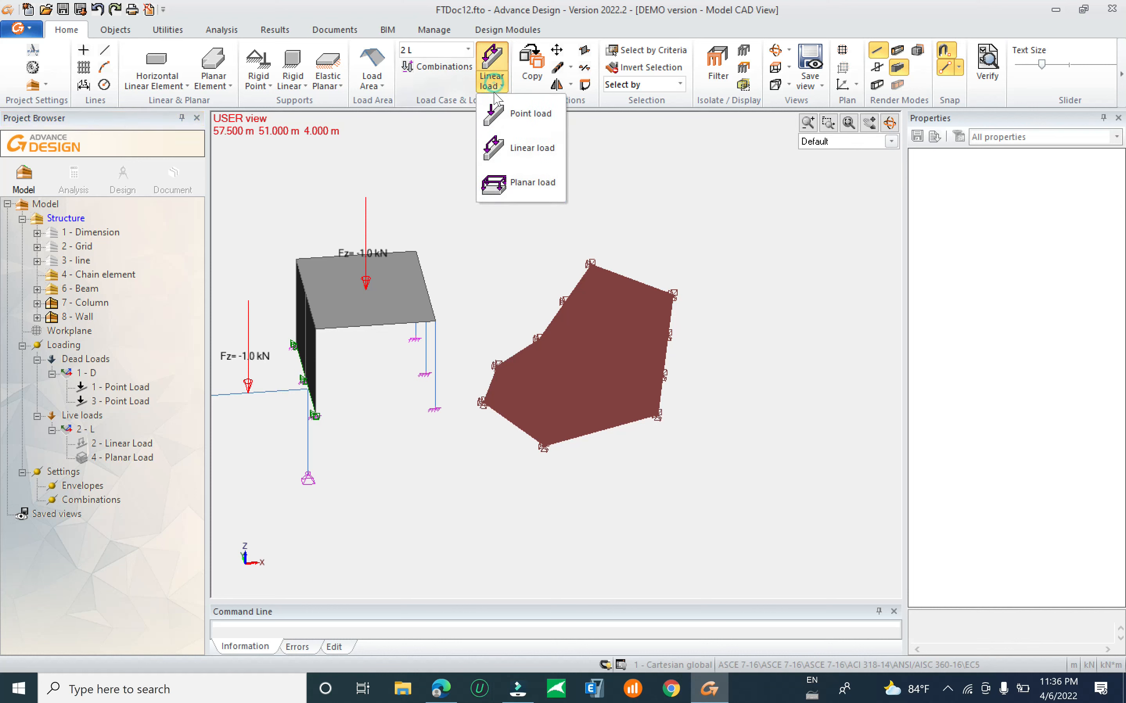
pyautogui.click(522, 183)
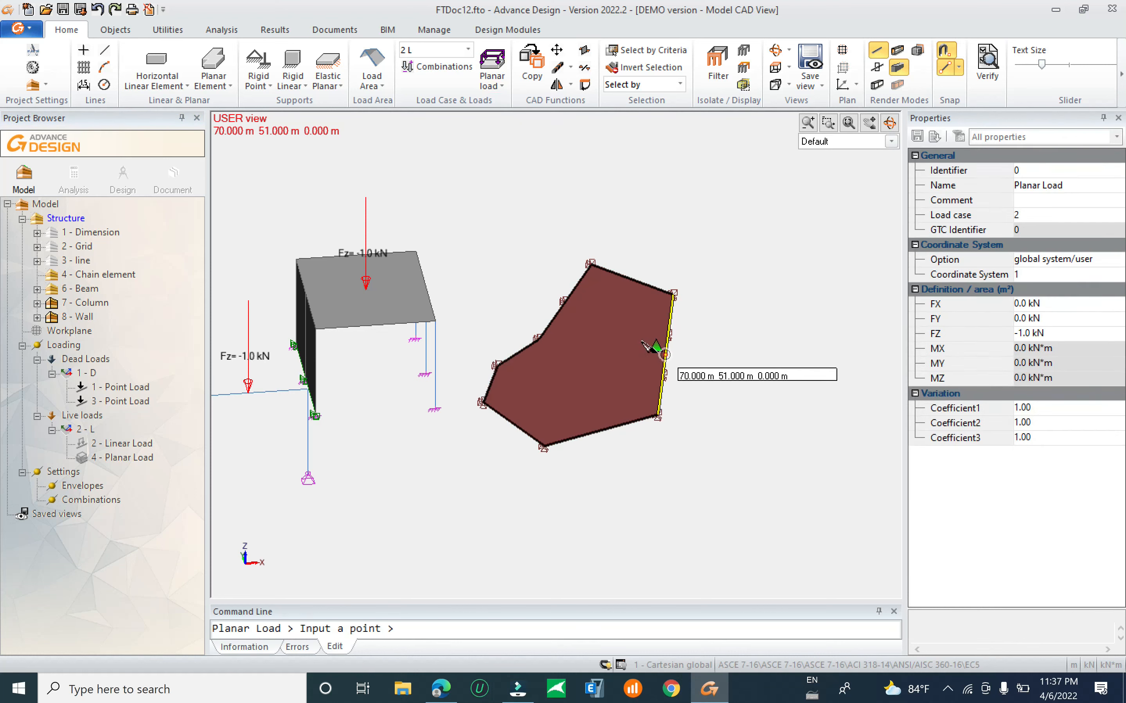
pyautogui.scroll(1, 600, 307)
pyautogui.click(588, 252)
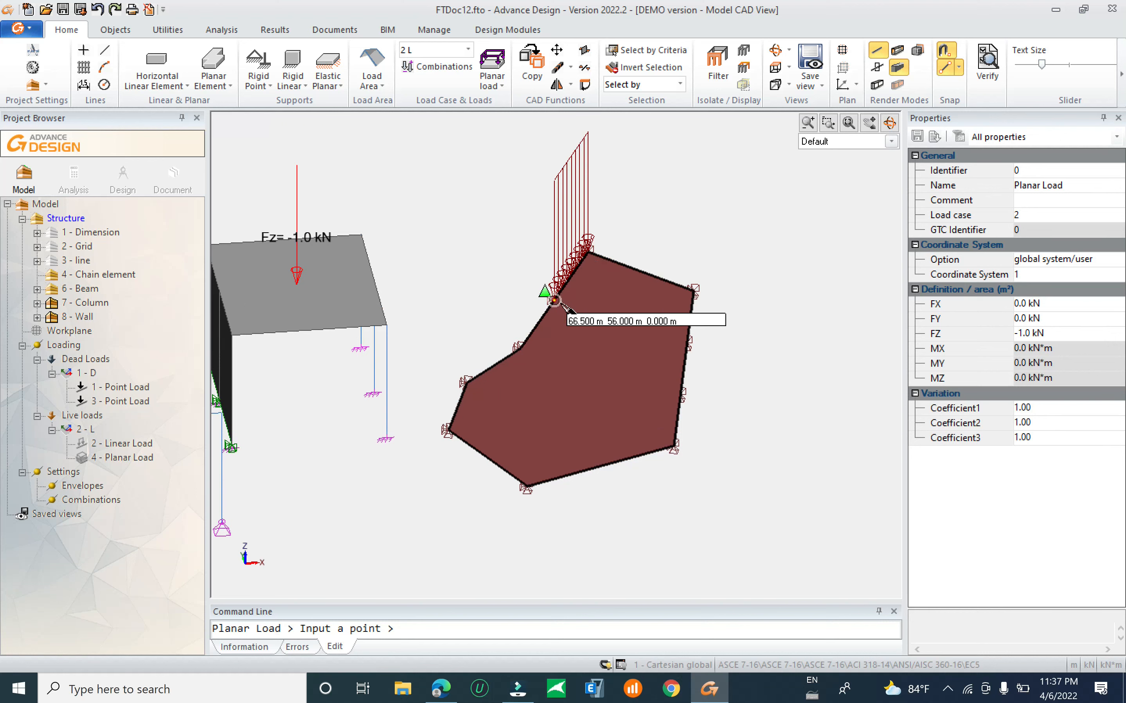
pyautogui.click(521, 347)
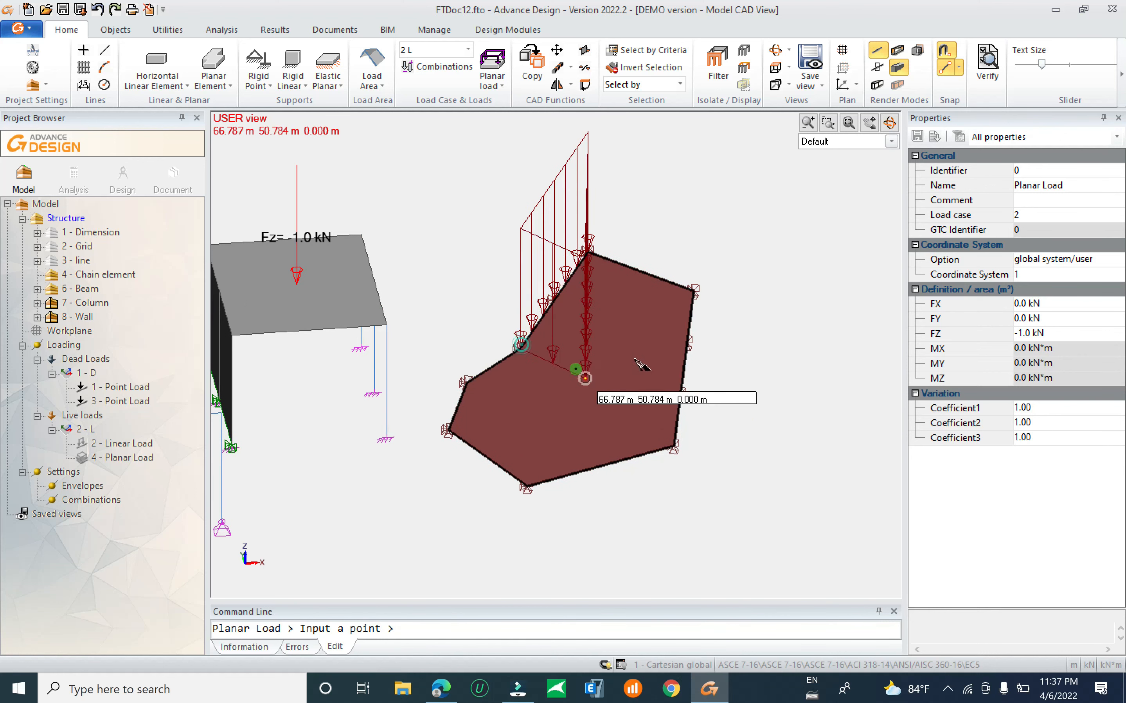
pyautogui.click(683, 369)
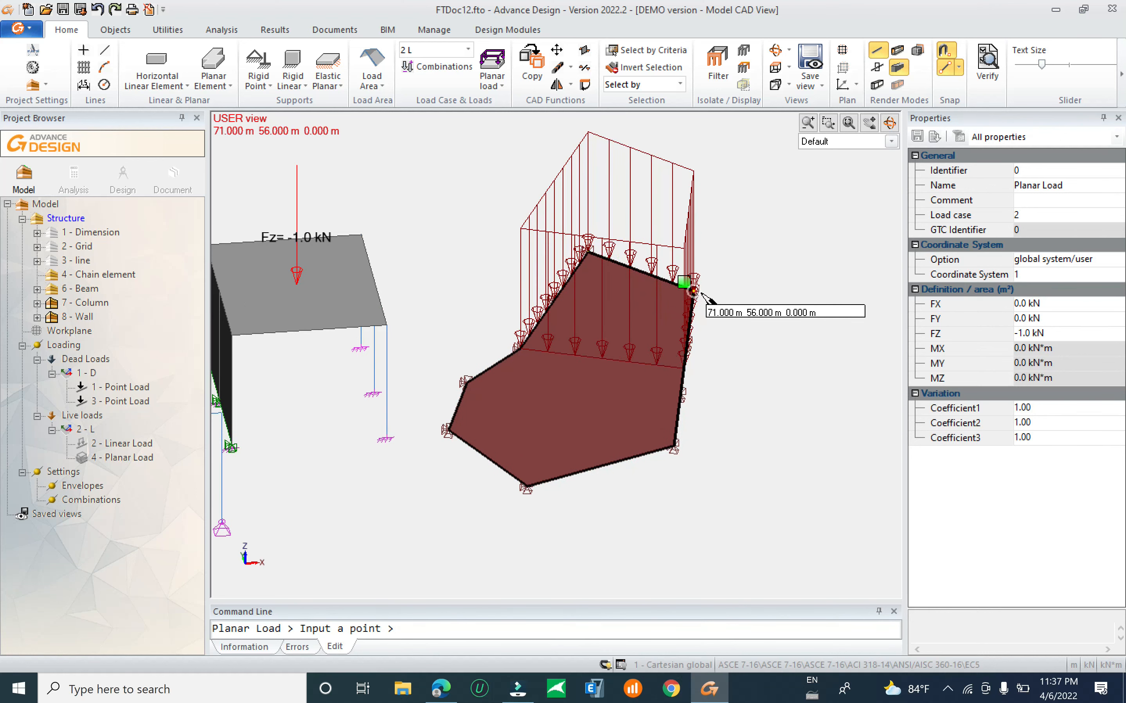
pyautogui.click(693, 291)
pyautogui.press('Escape')
# Display all loads of live load case L in the model again.
pyautogui.keyDown('shift'); pyautogui.moveTo(718, 341); pyautogui.dragTo(702, 397, button='middle'); pyautogui.keyUp('shift')
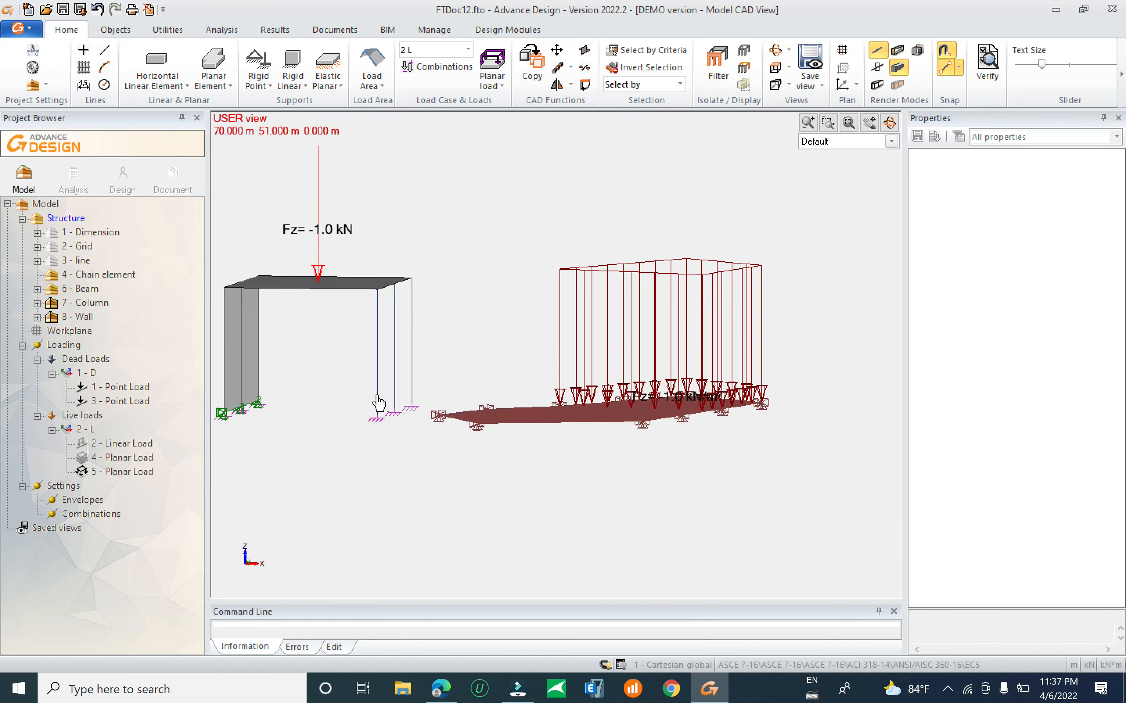
pyautogui.click(88, 430)
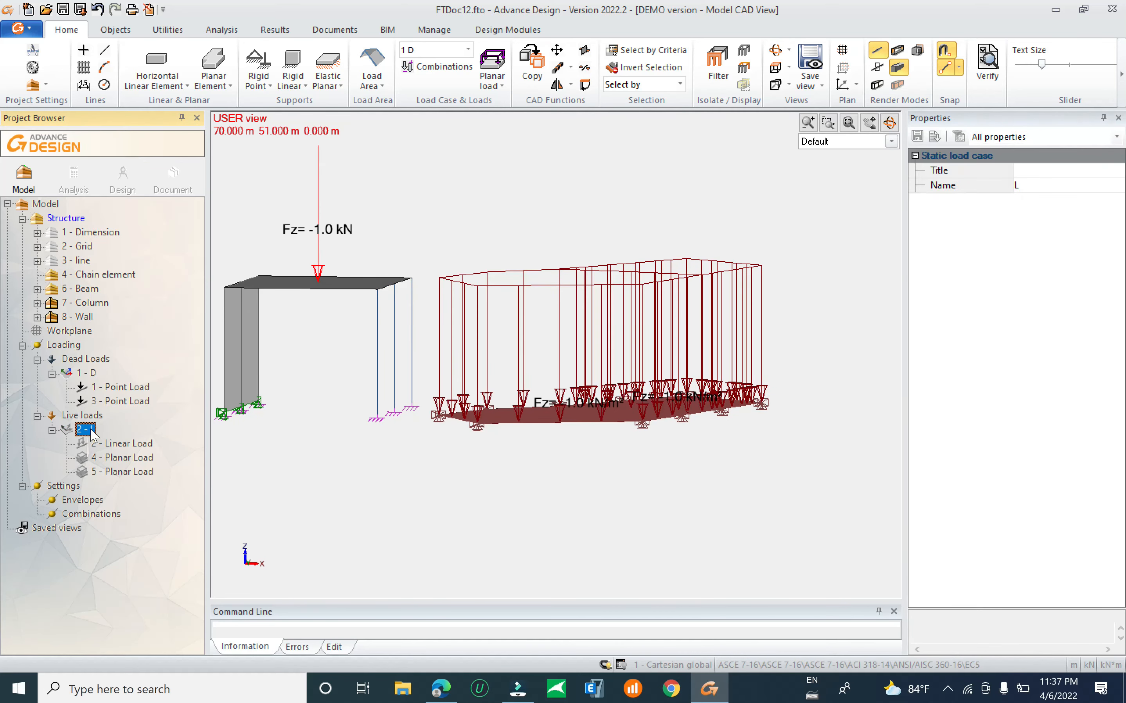
pyautogui.keyDown('shift'); pyautogui.moveTo(540, 386); pyautogui.dragTo(511, 503, button='middle'); pyautogui.keyUp('shift')
# Delete the four-point planar load over the back part of the shell from load case L.
pyautogui.click(117, 443)
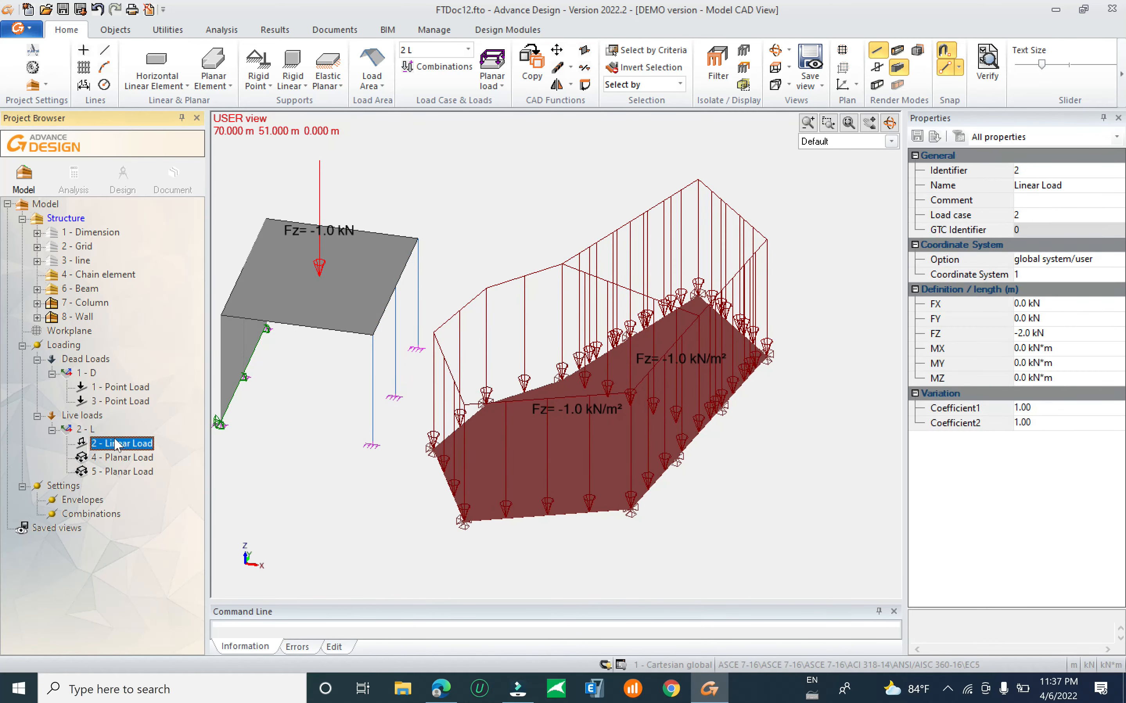
pyautogui.click(112, 460)
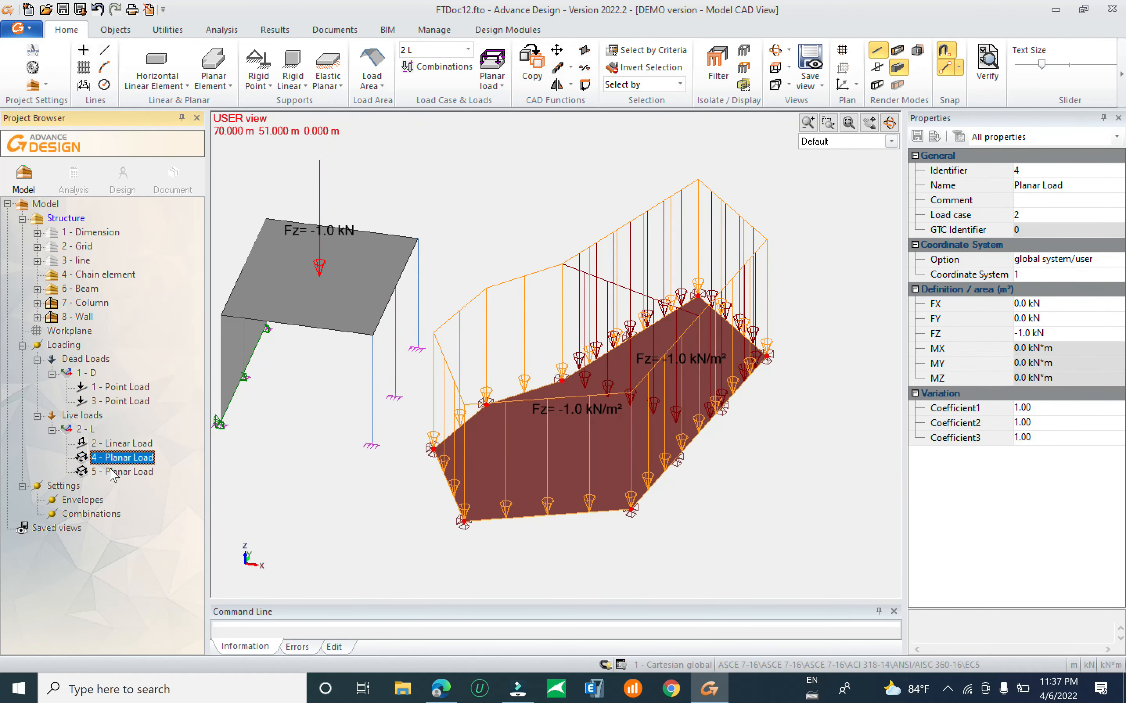
pyautogui.click(112, 472)
pyautogui.rightClick(112, 472)
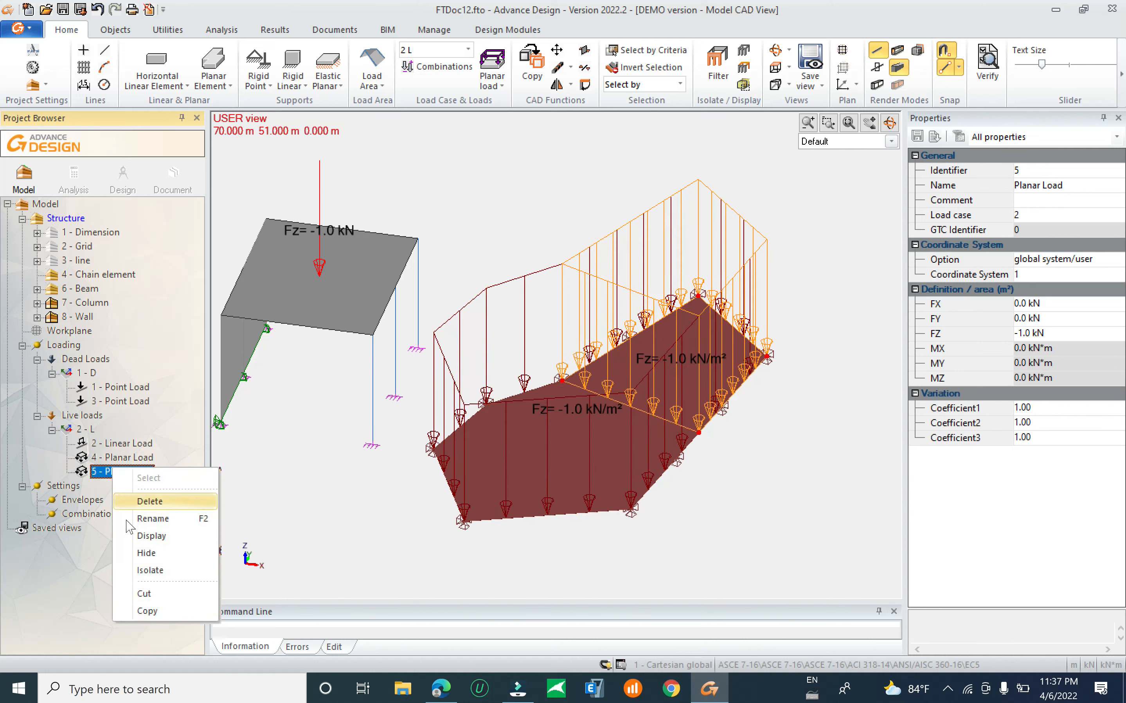
pyautogui.click(170, 502)
# Review load cases D and L, their loads on all three structures and the properties of load case L.
pyautogui.scroll(-5, 519, 411)
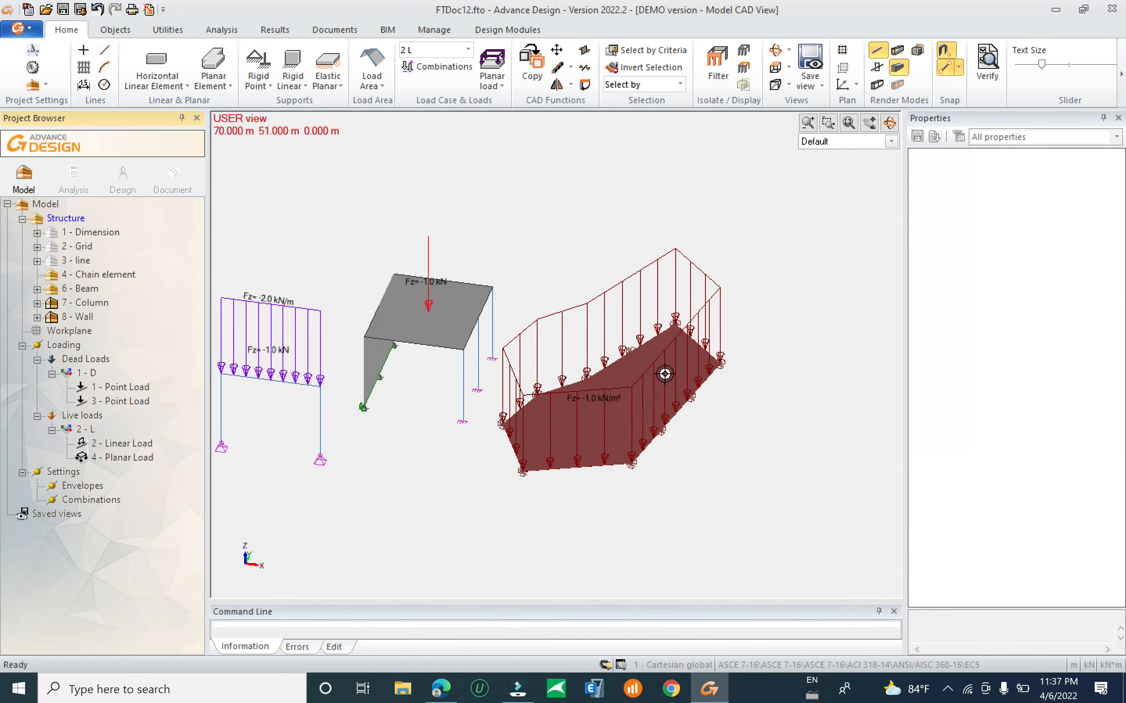
pyautogui.moveTo(589, 435); pyautogui.dragTo(564, 411, button='middle')
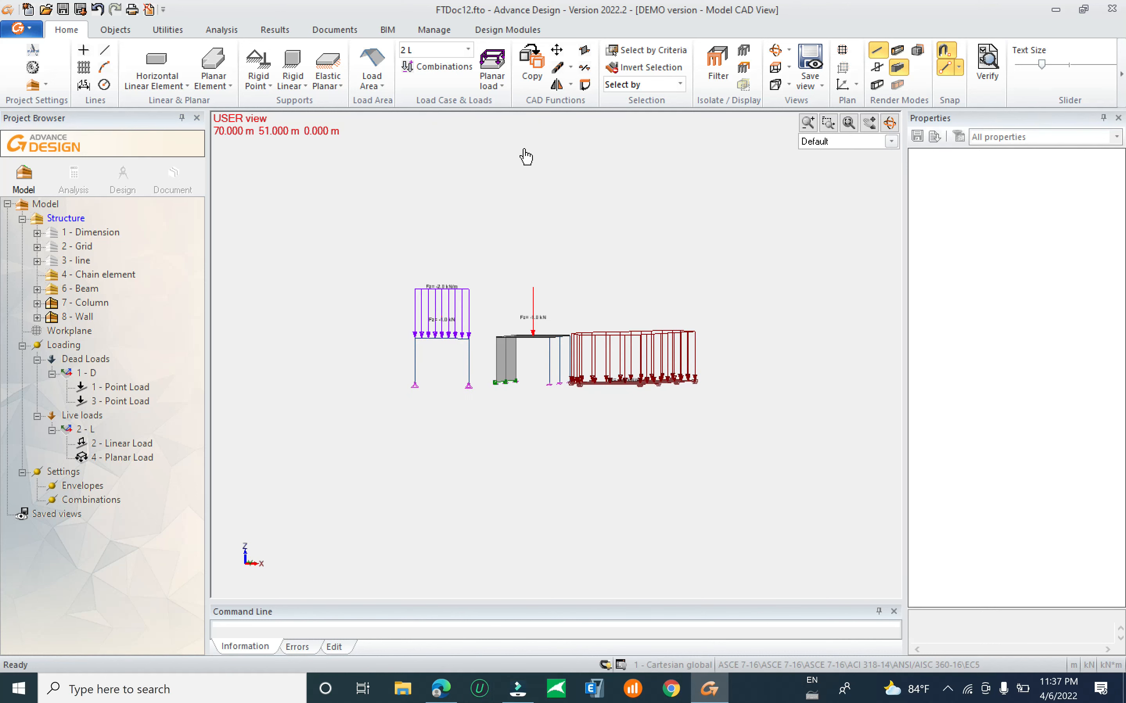
pyautogui.click(440, 51)
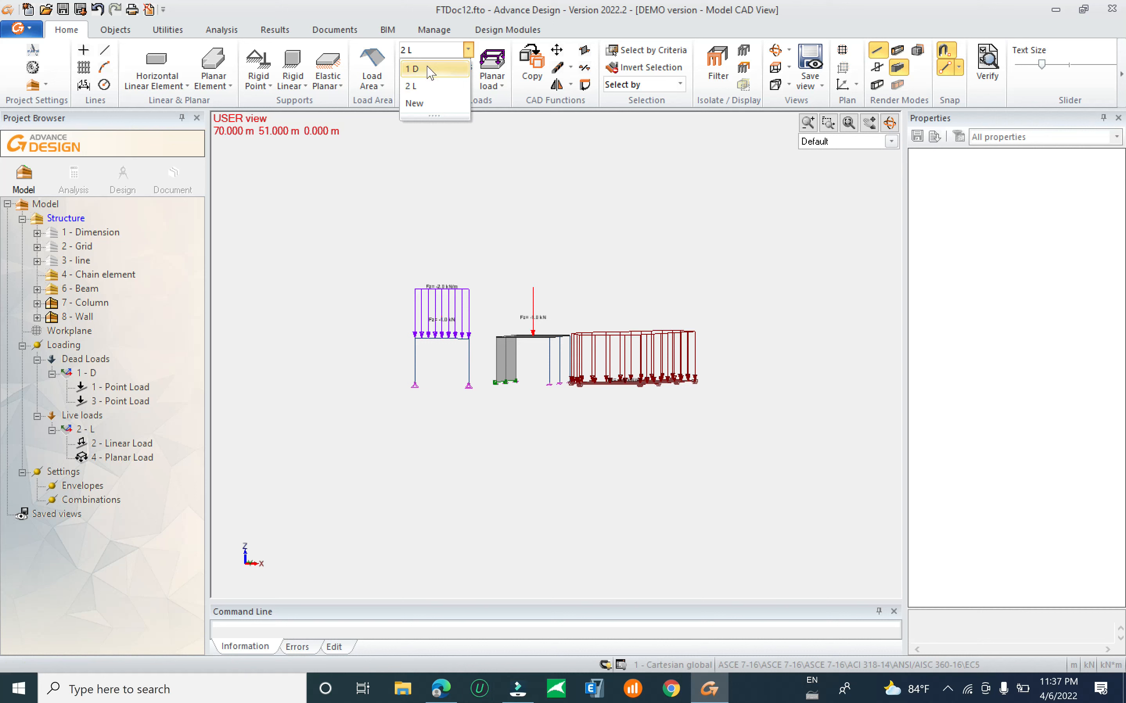
pyautogui.click(515, 166)
pyautogui.click(494, 189)
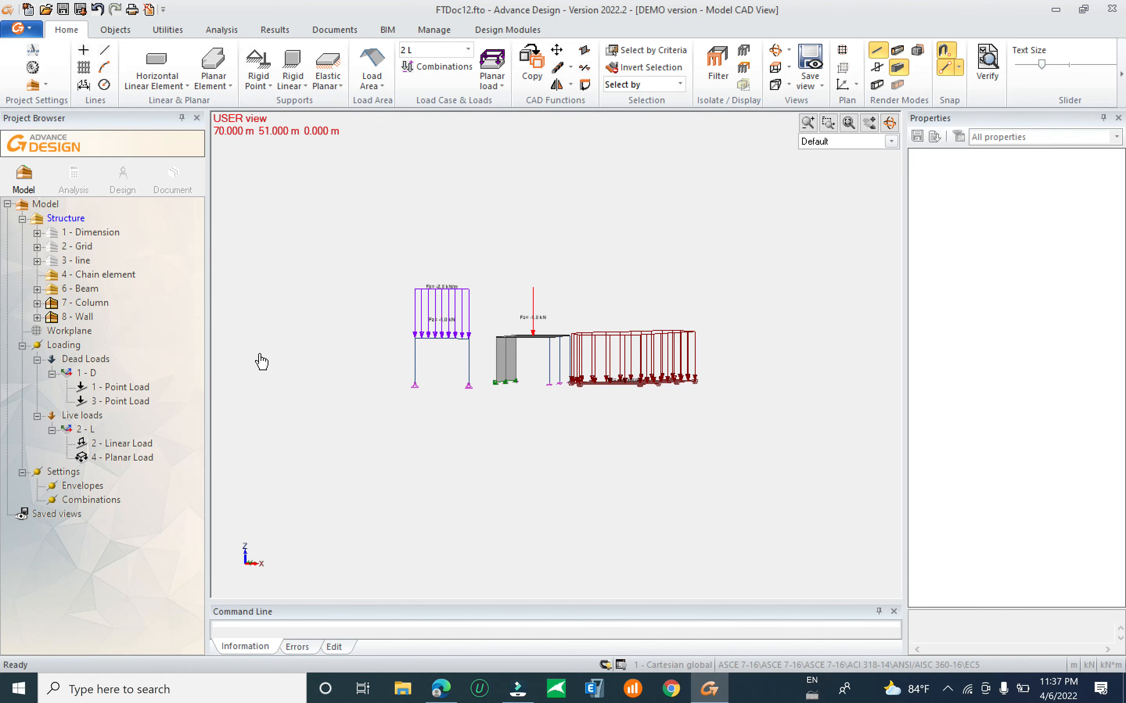
pyautogui.click(65, 360)
pyautogui.click(83, 430)
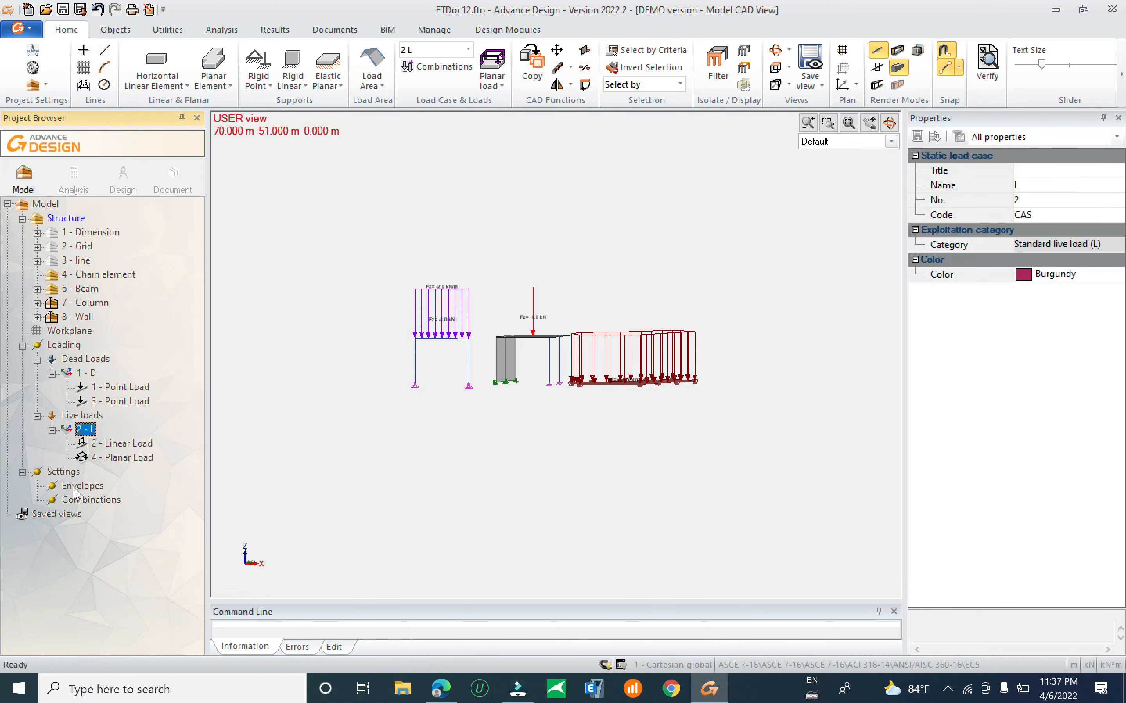
pyautogui.keyDown('shift'); pyautogui.moveTo(538, 398); pyautogui.dragTo(535, 445, button='middle'); pyautogui.keyUp('shift')
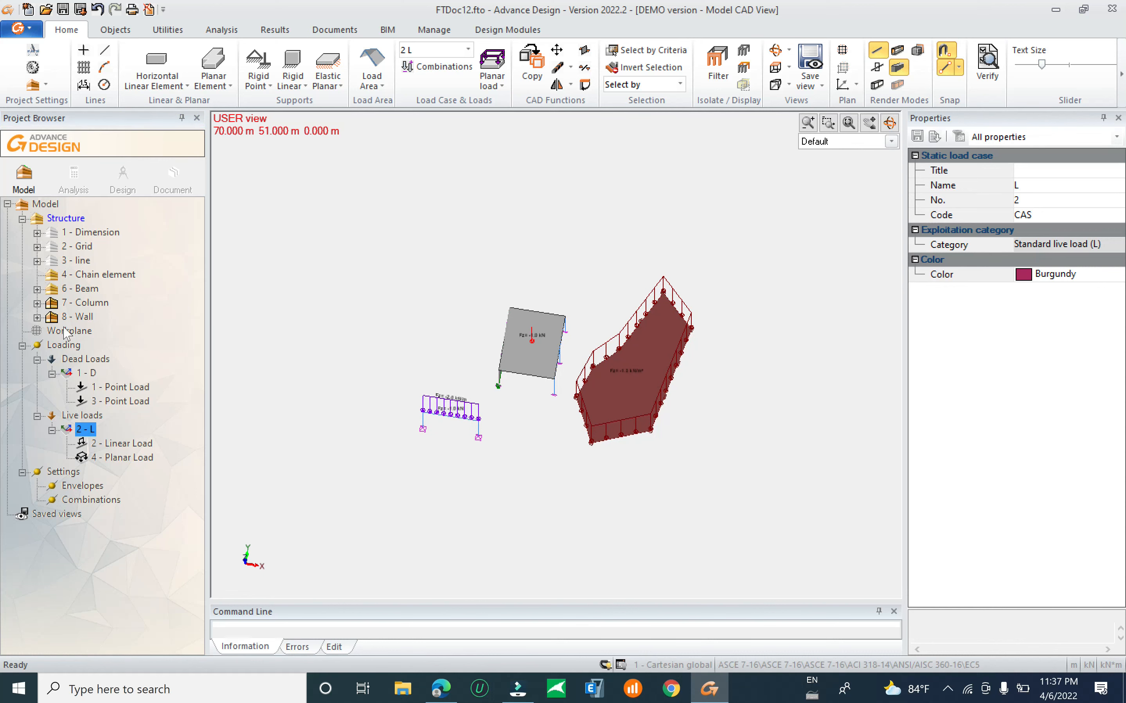
# Display the grid system in the model around the loaded structures.
pyautogui.click(78, 246)
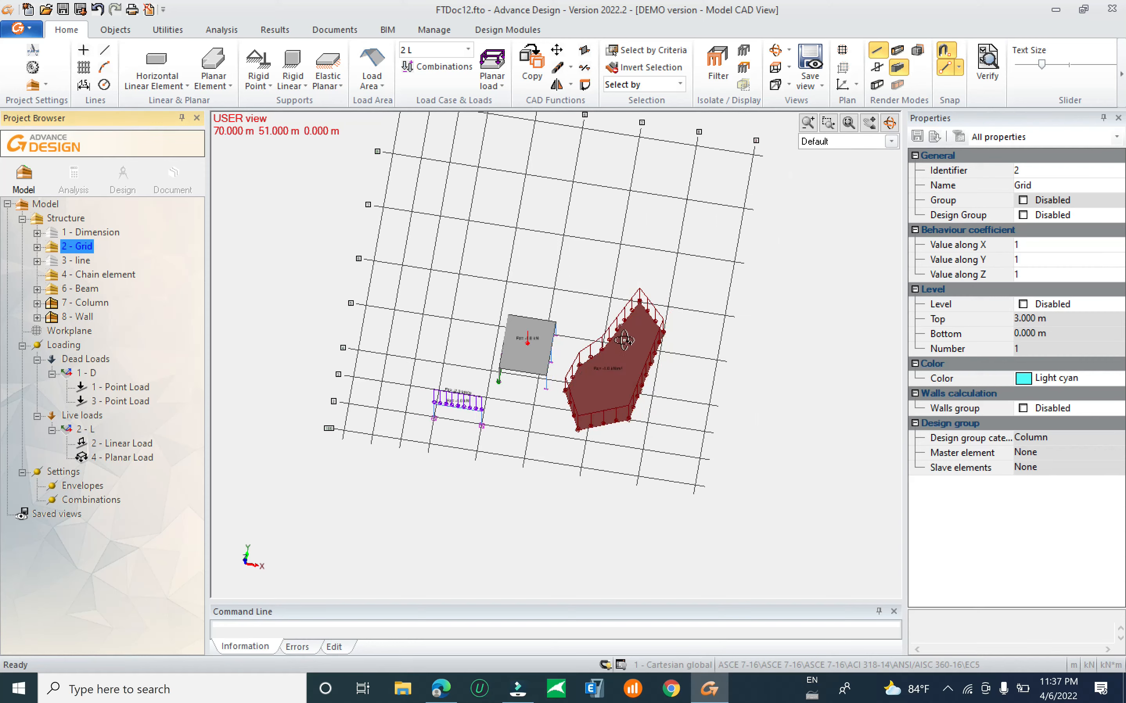
pyautogui.keyDown('shift'); pyautogui.moveTo(624, 339); pyautogui.dragTo(670, 352, button='middle'); pyautogui.keyUp('shift')
pyautogui.moveTo(529, 168); pyautogui.dragTo(542, 187, button='middle')
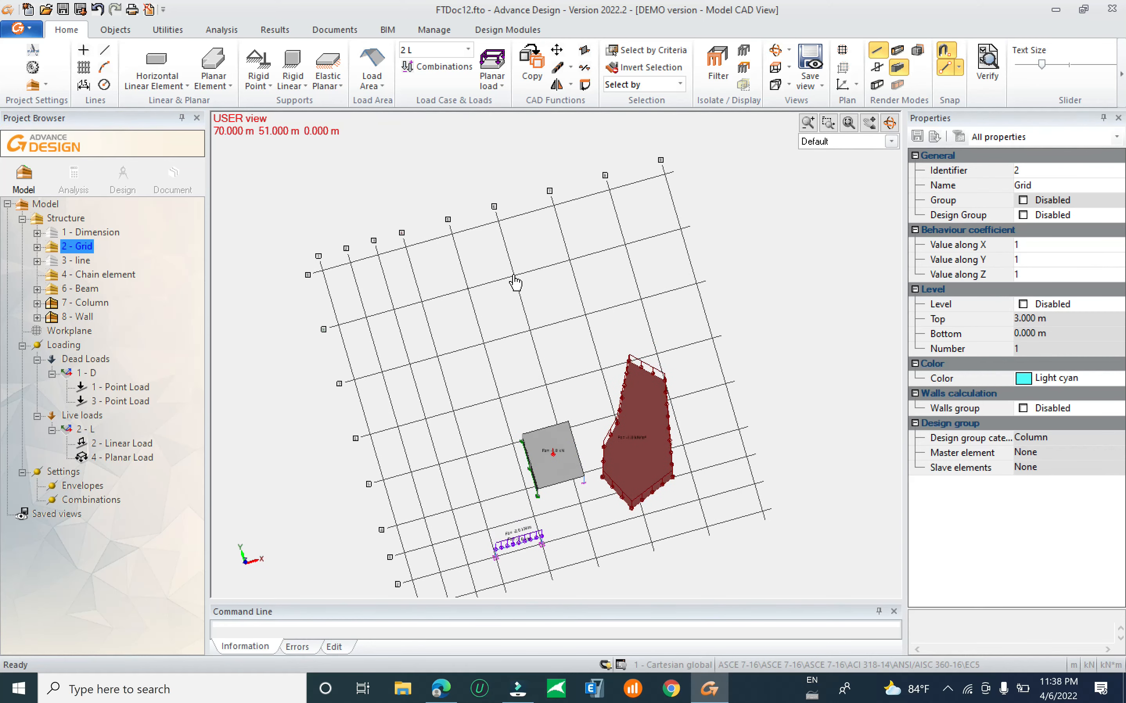
# Draw a line from the intersection of grid axes 2 and 8 to the intersection of axes 3 and 9.
pyautogui.scroll(6, 398, 258)
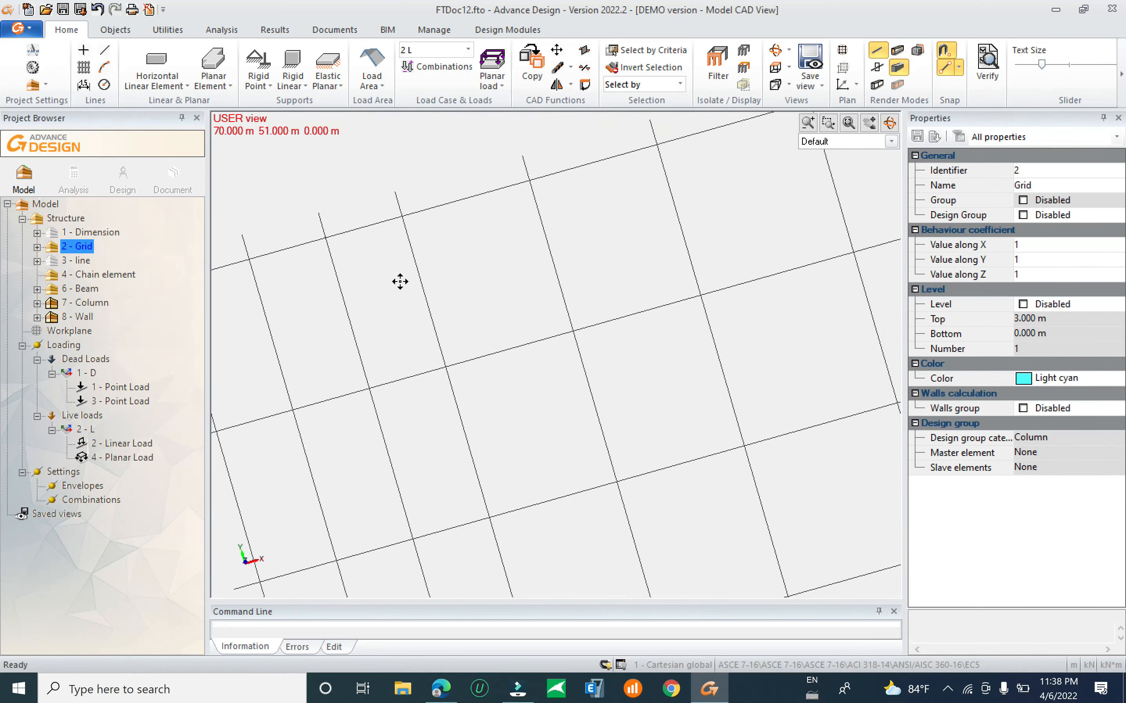
pyautogui.moveTo(400, 281); pyautogui.dragTo(504, 273, button='middle')
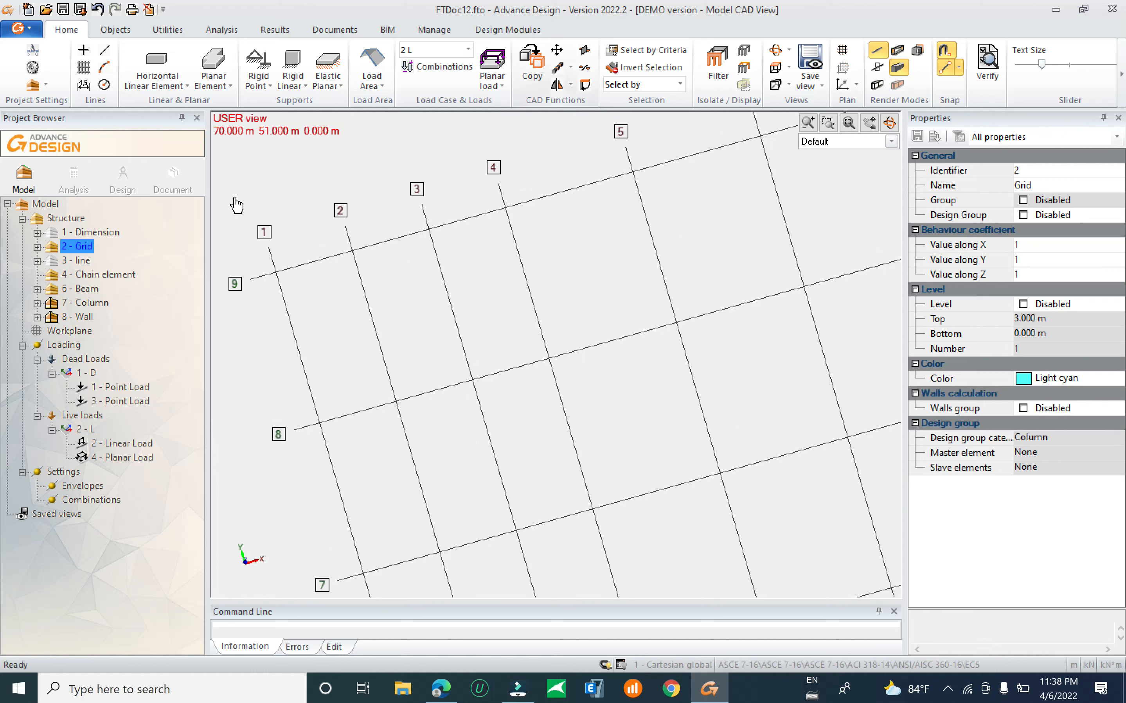
pyautogui.click(105, 50)
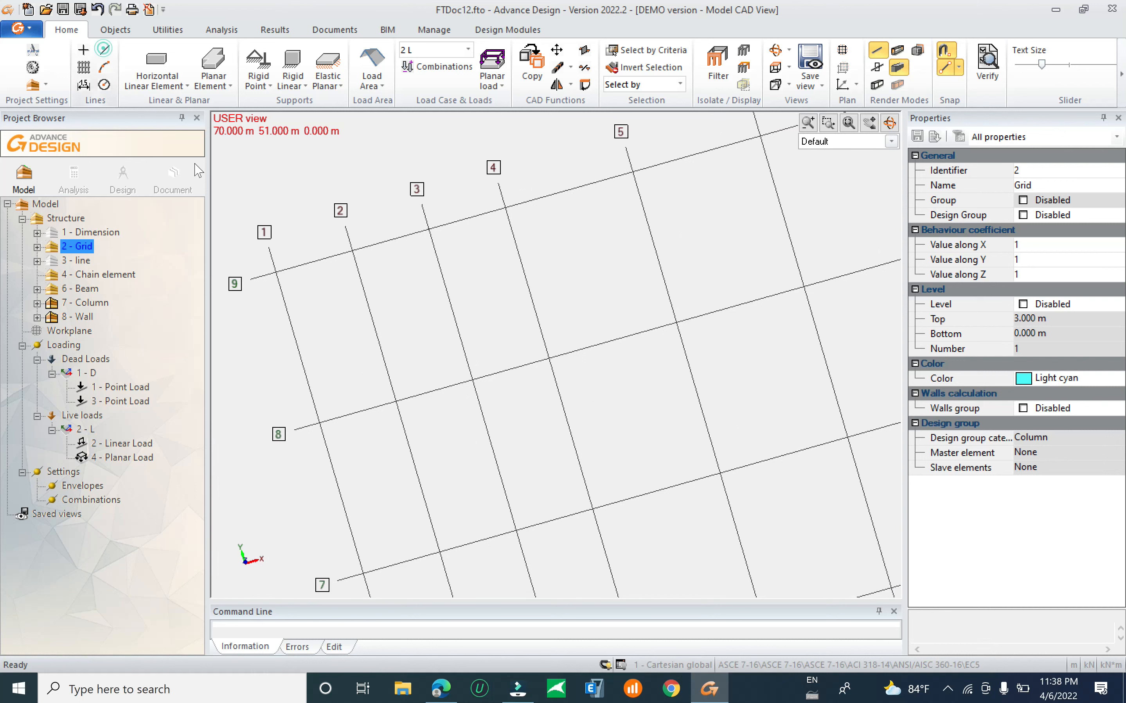
pyautogui.click(395, 401)
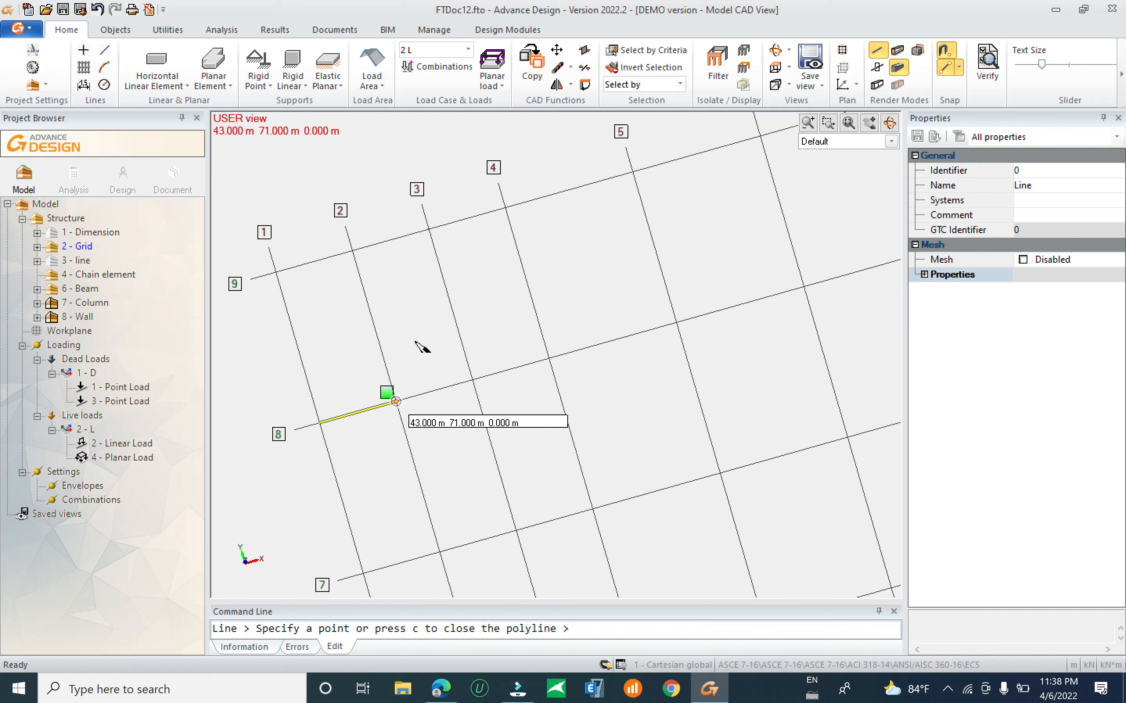
pyautogui.click(429, 229)
pyautogui.press('Escape')
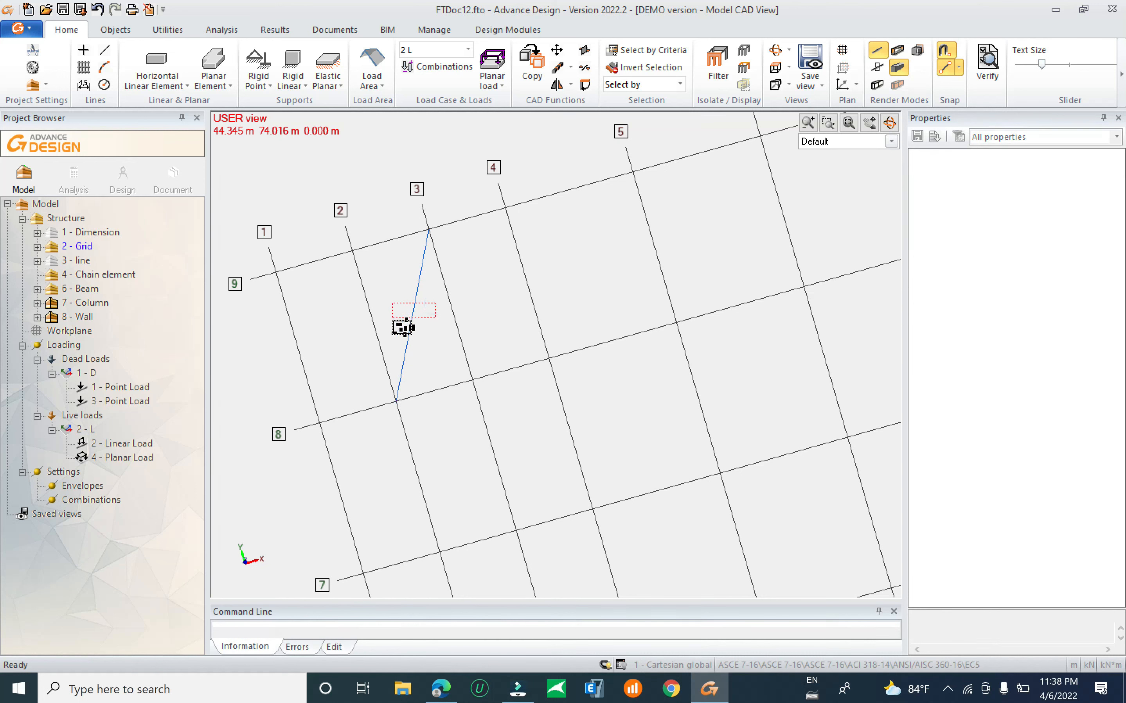
# Copy the new line once by translation with vector 11, 0, 0, picked along axis 8 from axis 2 to axis 5.
pyautogui.click(394, 321)
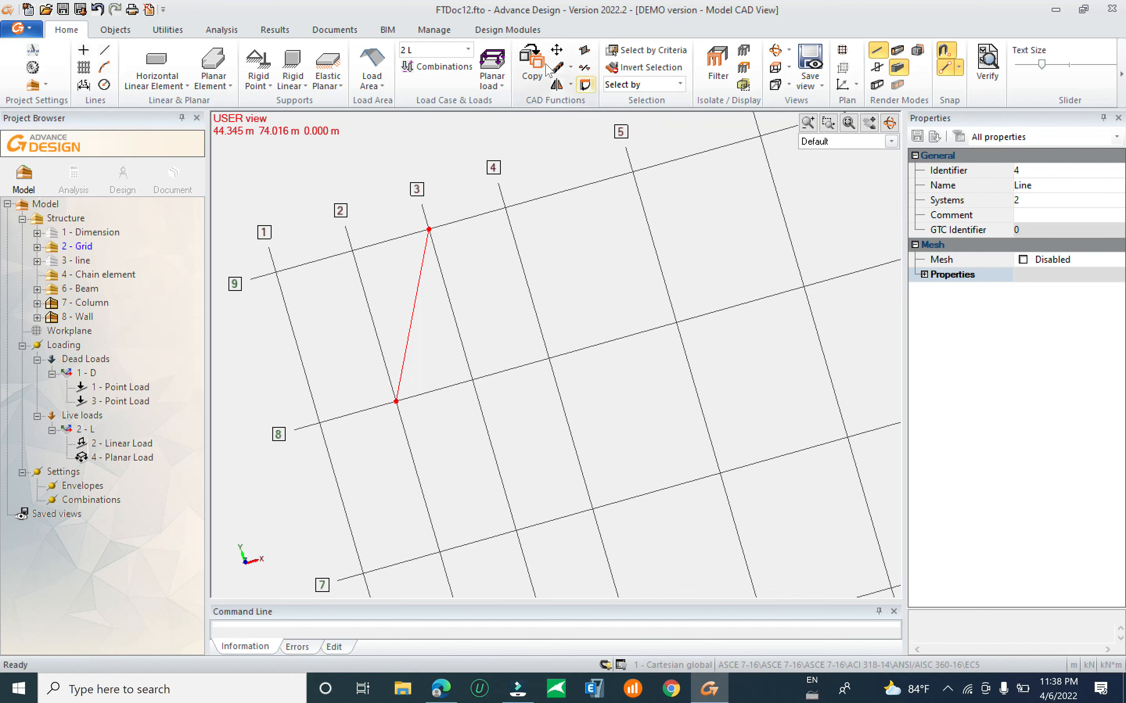
pyautogui.moveTo(347, 131); pyautogui.dragTo(776, 157)
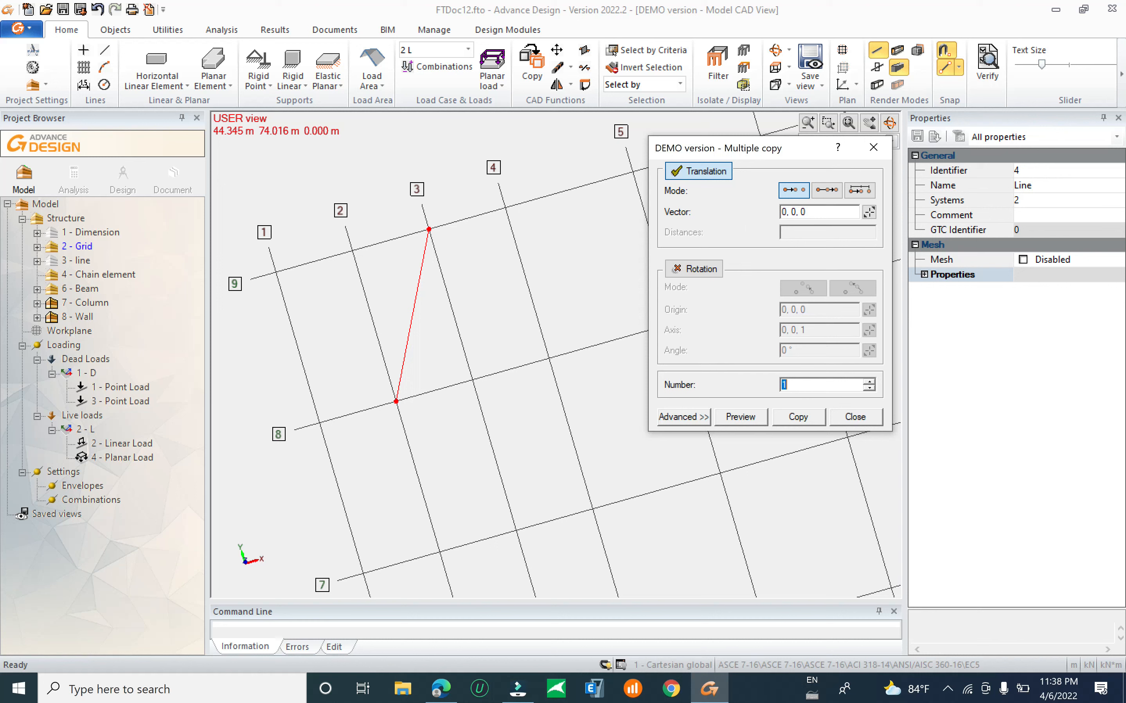
pyautogui.click(869, 213)
pyautogui.click(396, 401)
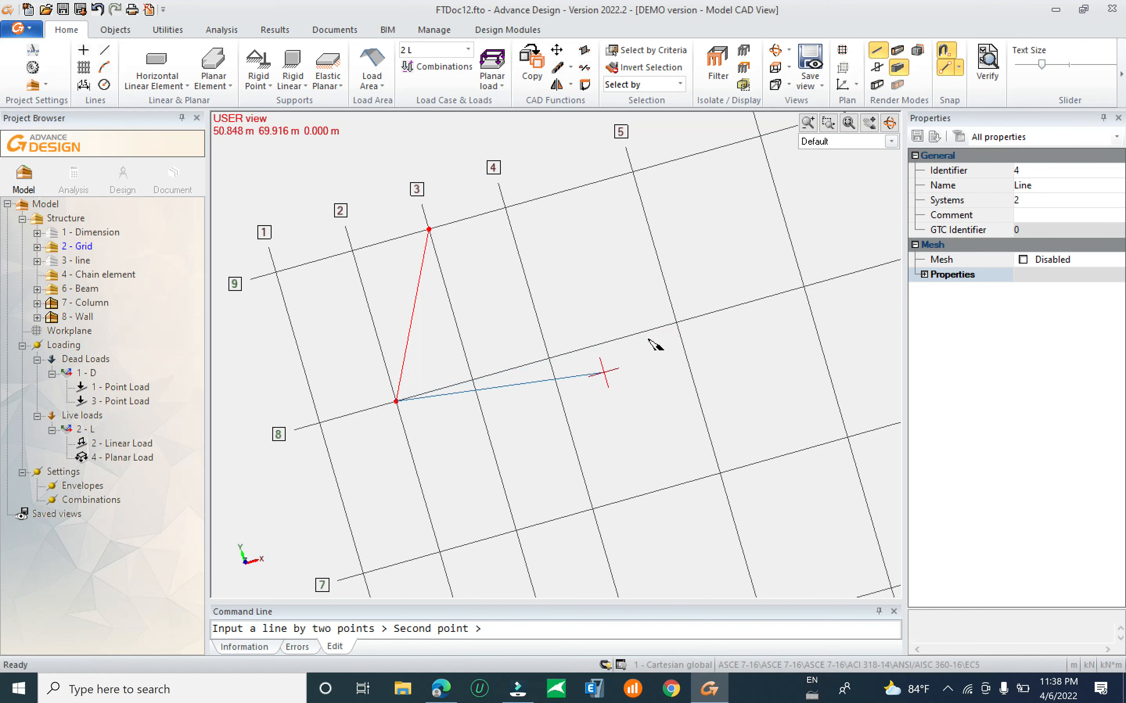
pyautogui.click(674, 325)
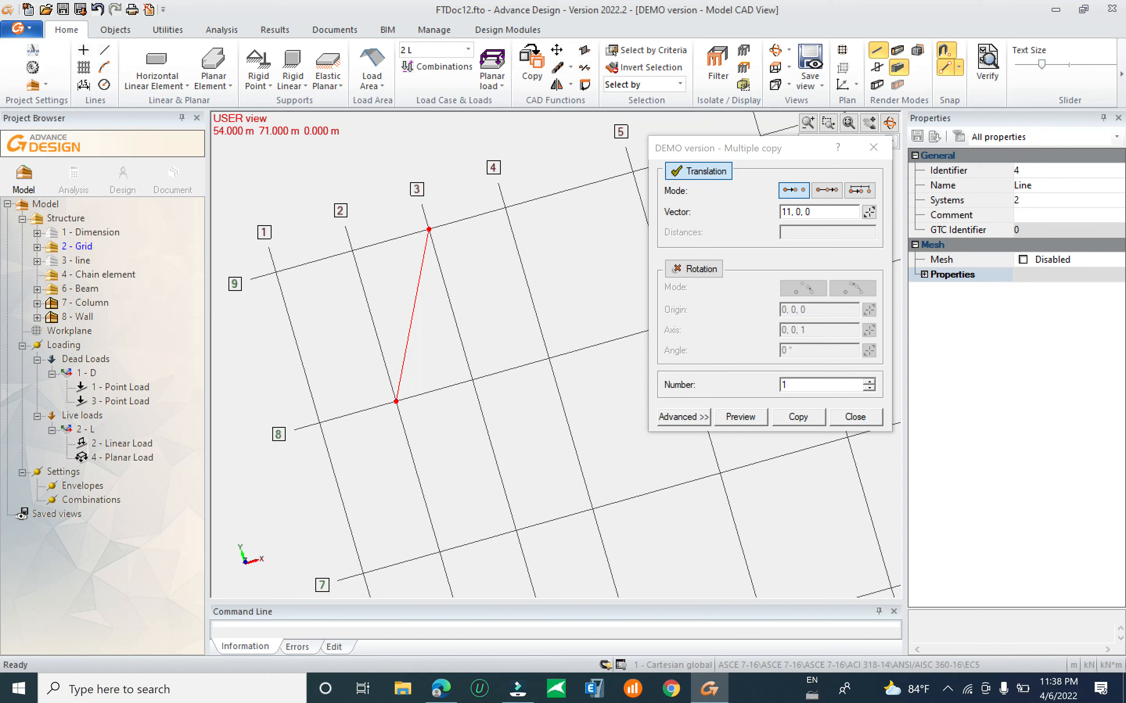
pyautogui.doubleClick(786, 212)
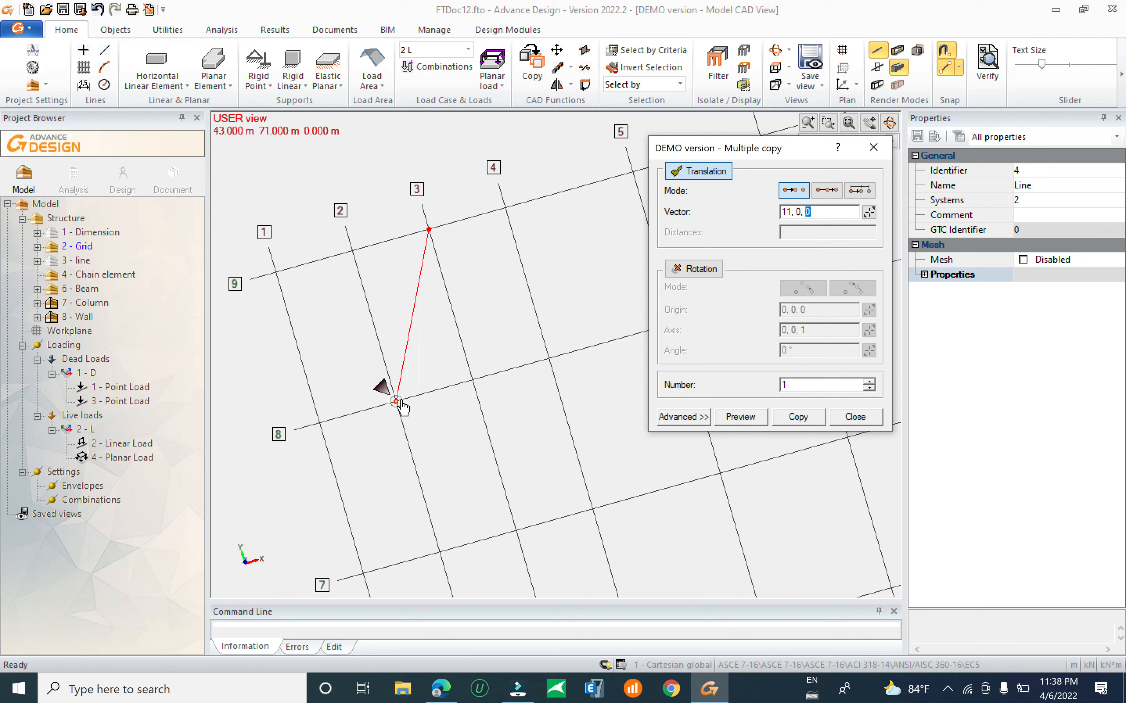
pyautogui.moveTo(810, 156); pyautogui.dragTo(873, 156)
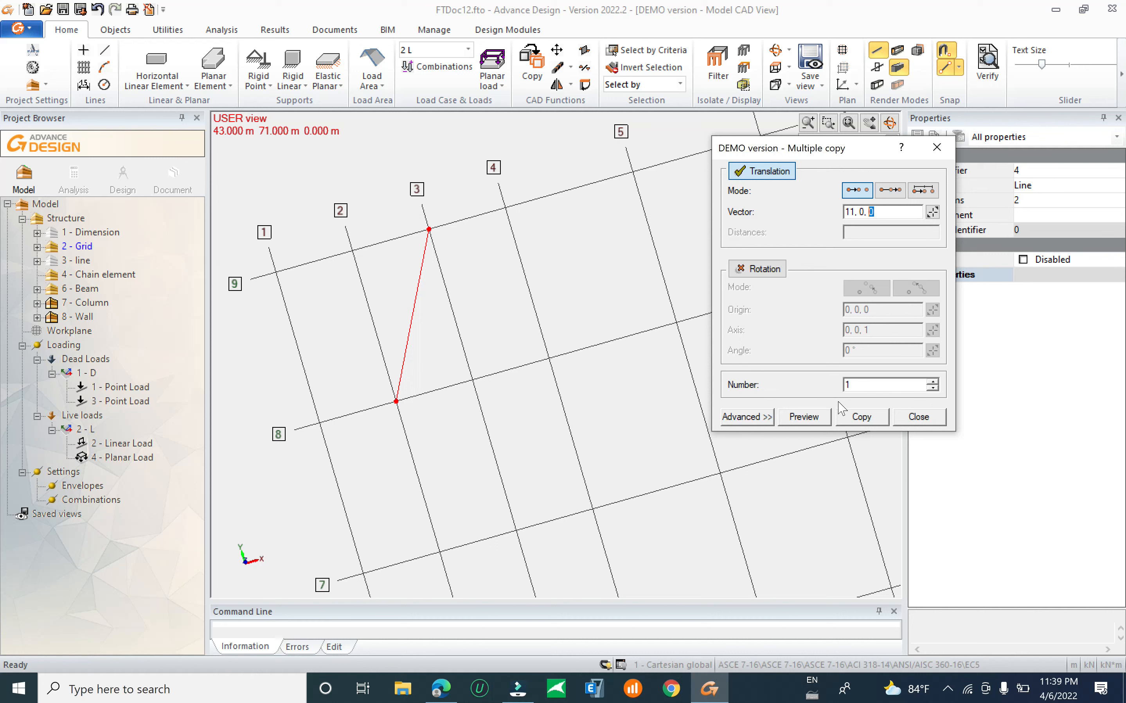
pyautogui.click(858, 421)
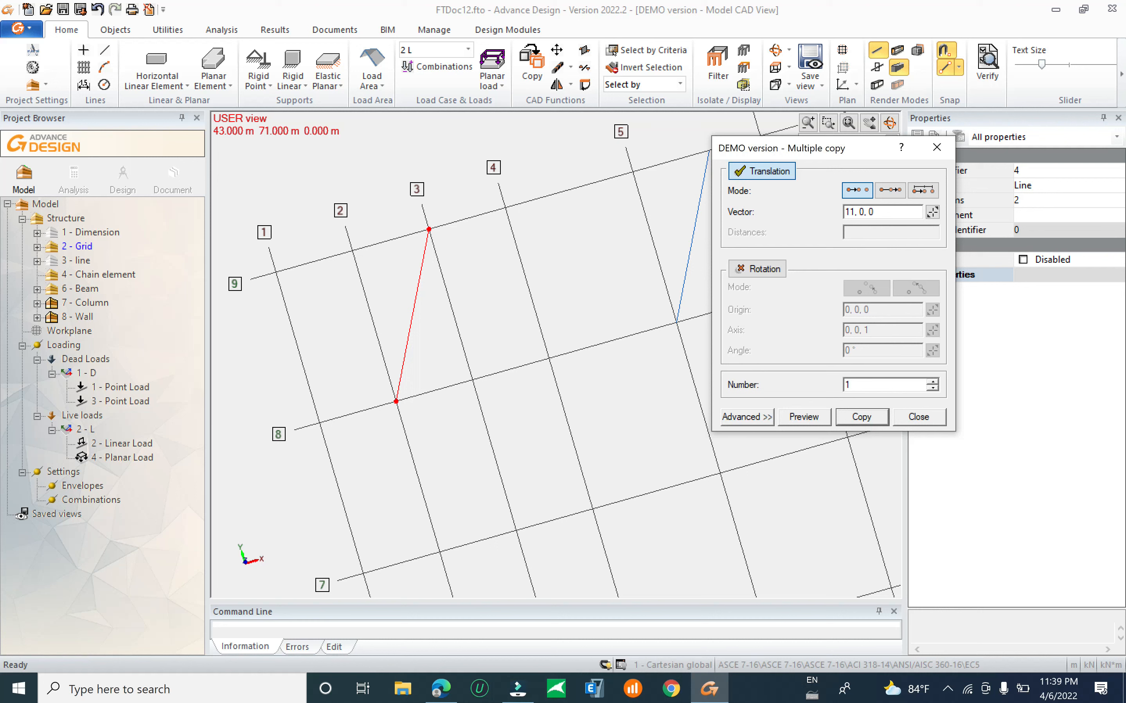
# Make another single copy of the same line with the translation vector 5, 0, 0.
pyautogui.moveTo(855, 212); pyautogui.dragTo(844, 212)
pyautogui.write('5')
pyautogui.click(861, 417)
# Measure the distances along axis 8 from the original line to its two copies using dimension previews, without placing them.
pyautogui.click(84, 87)
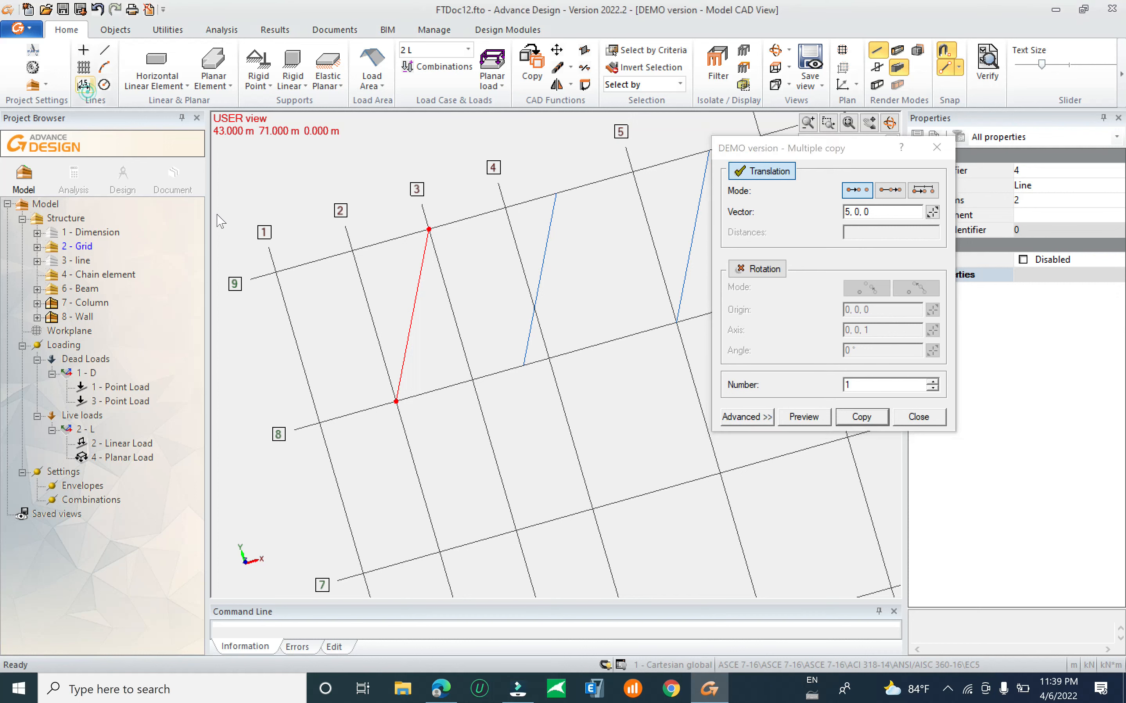
pyautogui.click(396, 400)
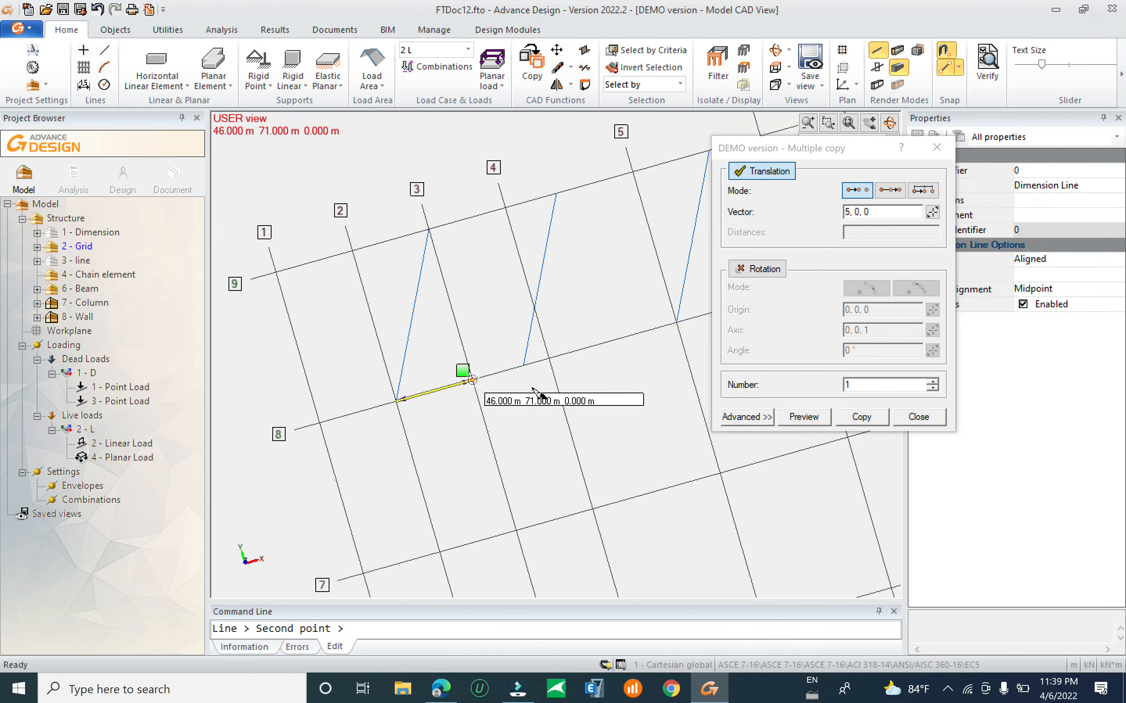
pyautogui.click(524, 366)
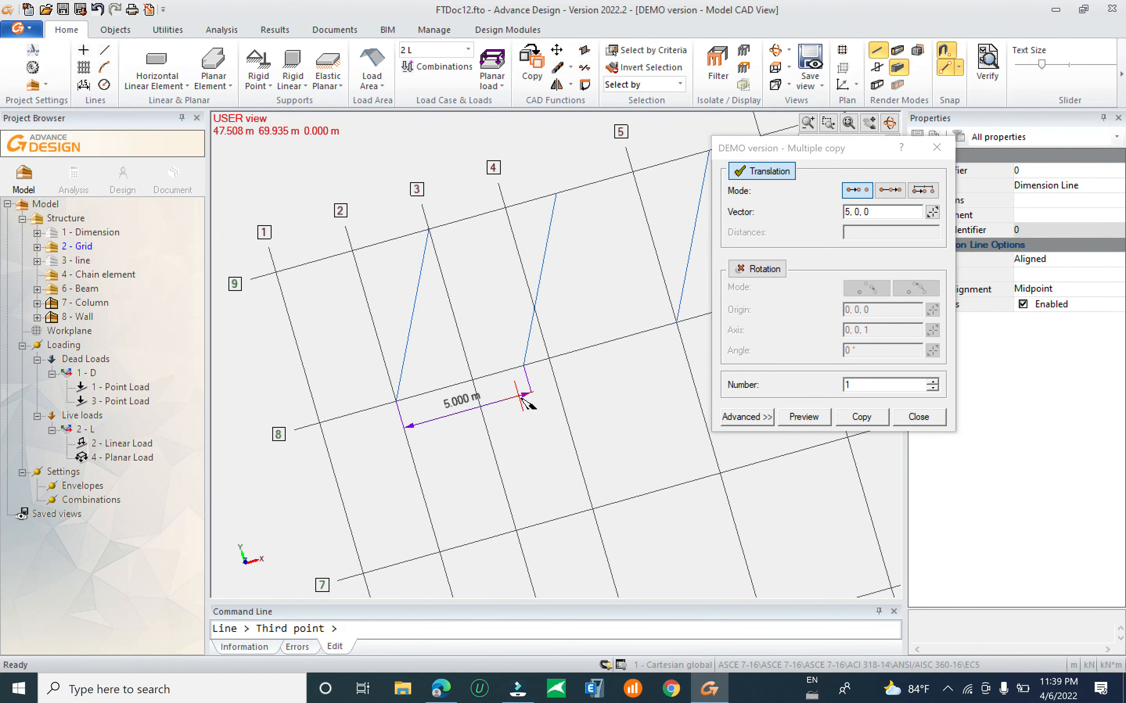
pyautogui.press('Escape')
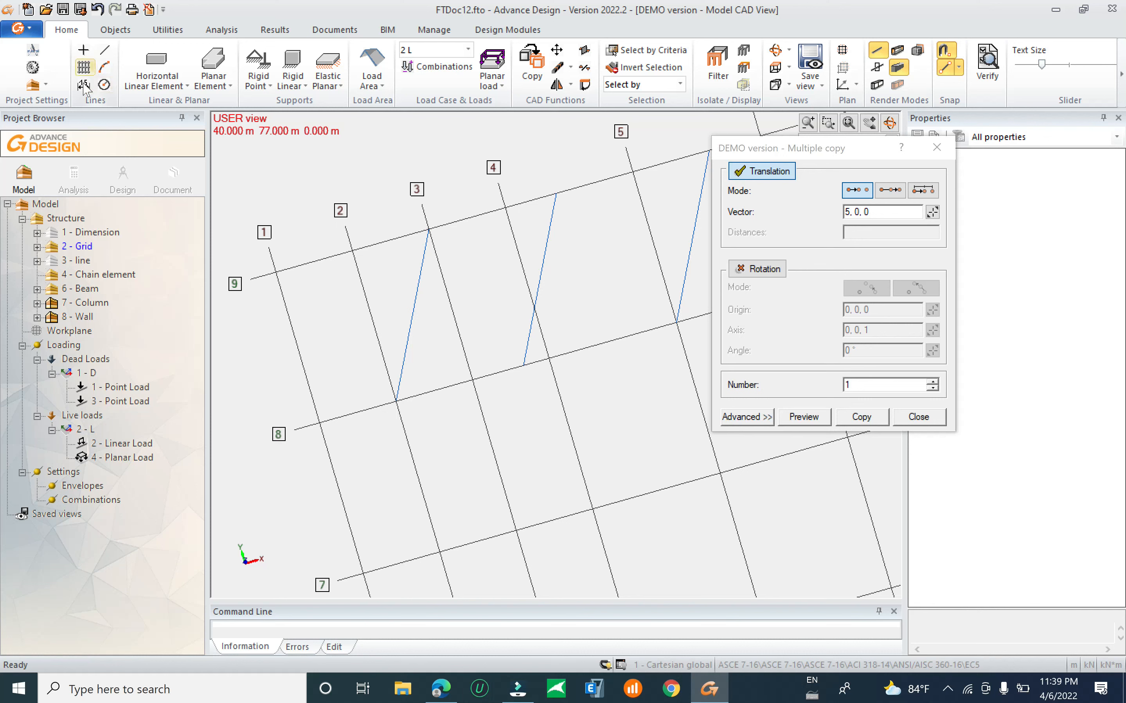
pyautogui.click(84, 86)
pyautogui.click(396, 401)
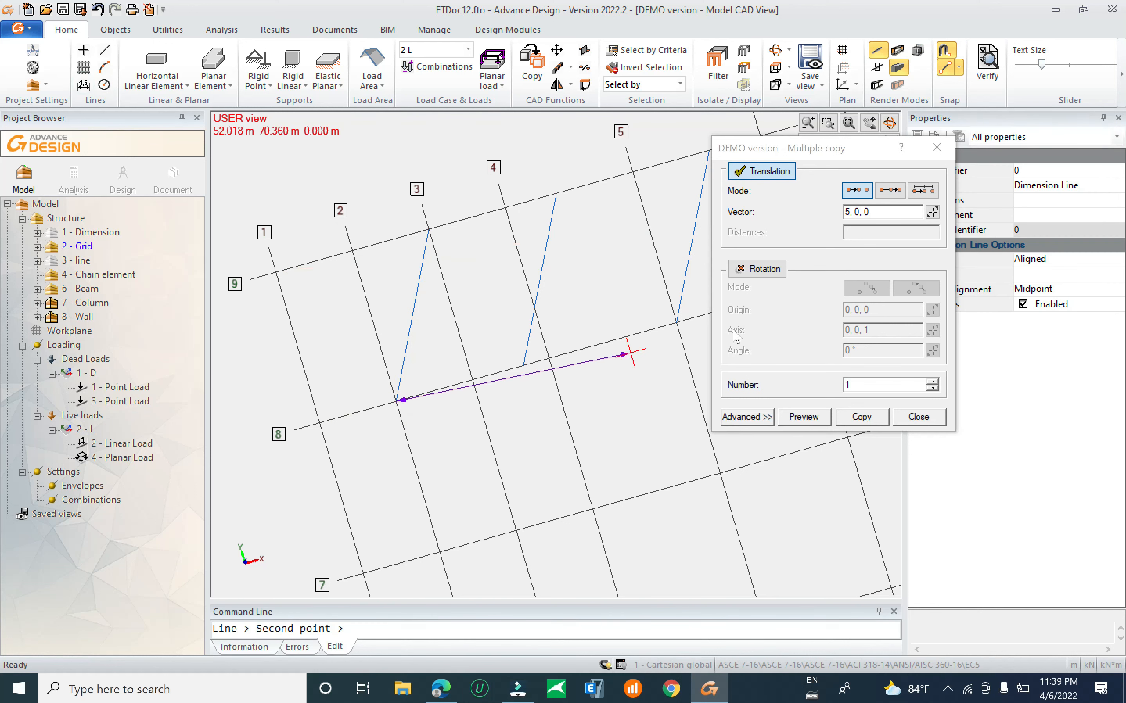
pyautogui.click(677, 321)
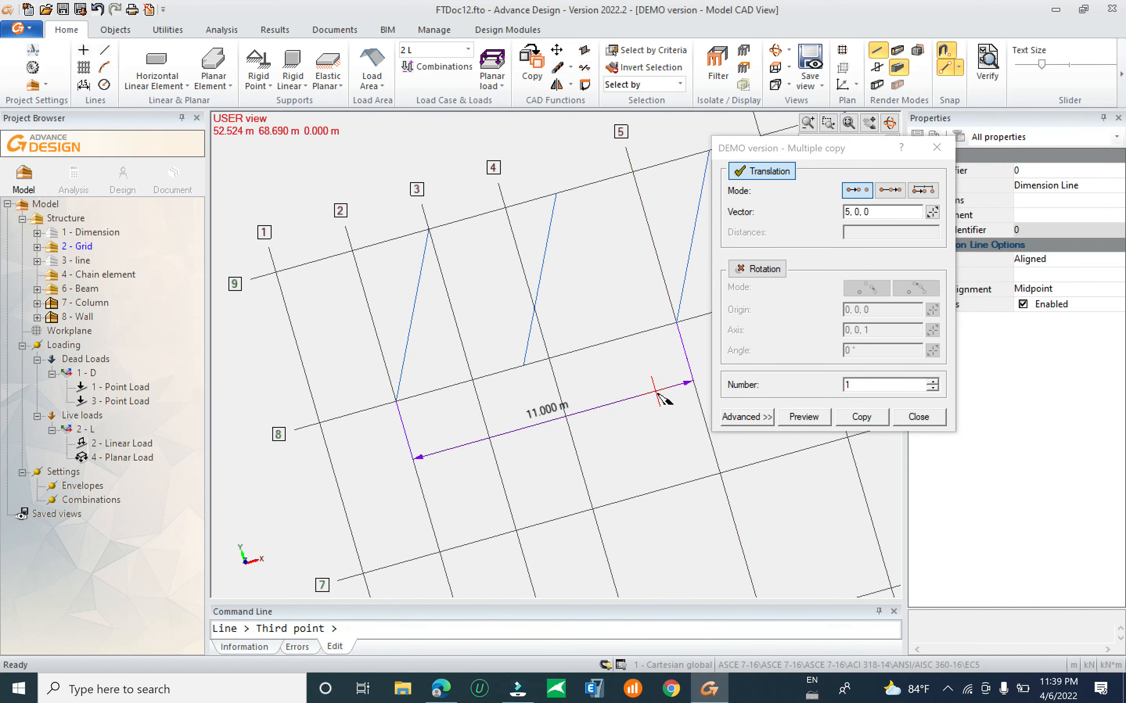
pyautogui.press('Escape')
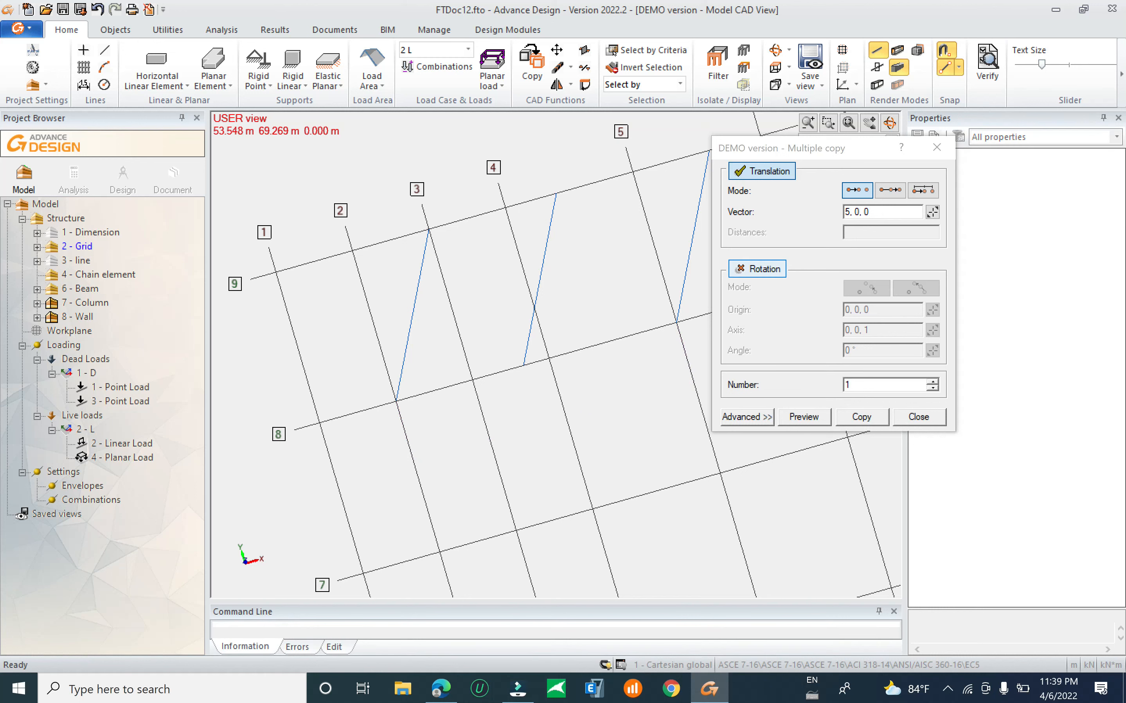
# Reselect the original line between axes 2-8 and 3-9 and copy it once with vector 0, 5, 0.
pyautogui.moveTo(851, 212); pyautogui.dragTo(844, 212)
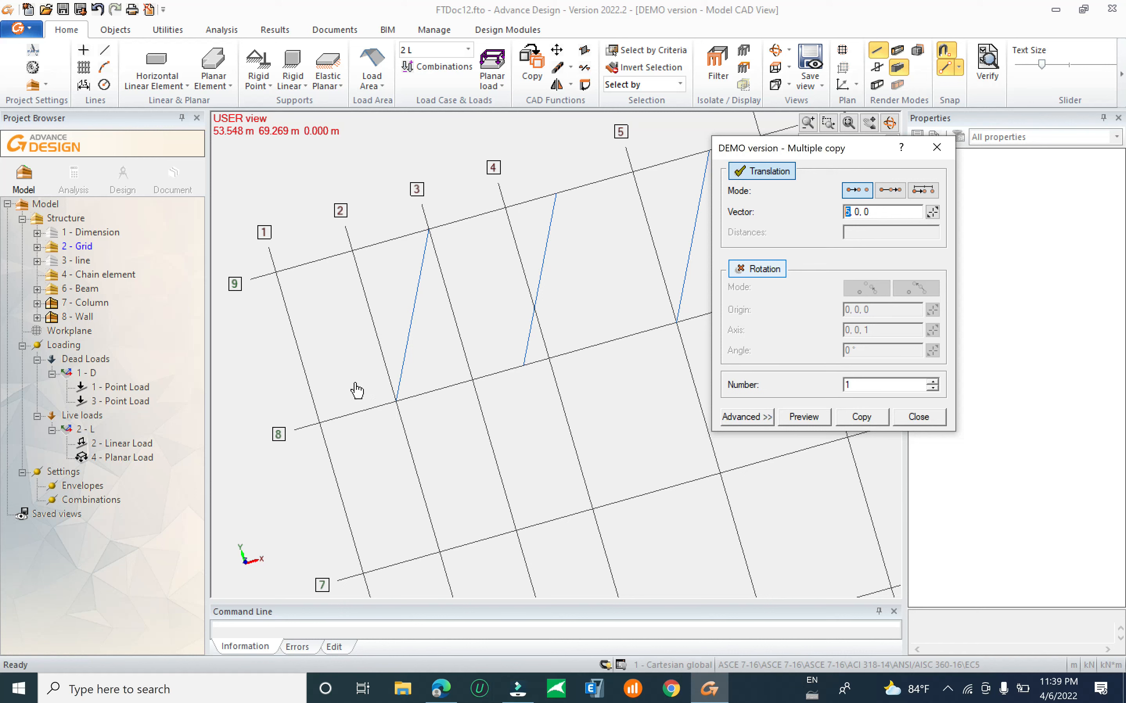
pyautogui.press('Escape')
pyautogui.moveTo(438, 323); pyautogui.dragTo(391, 332)
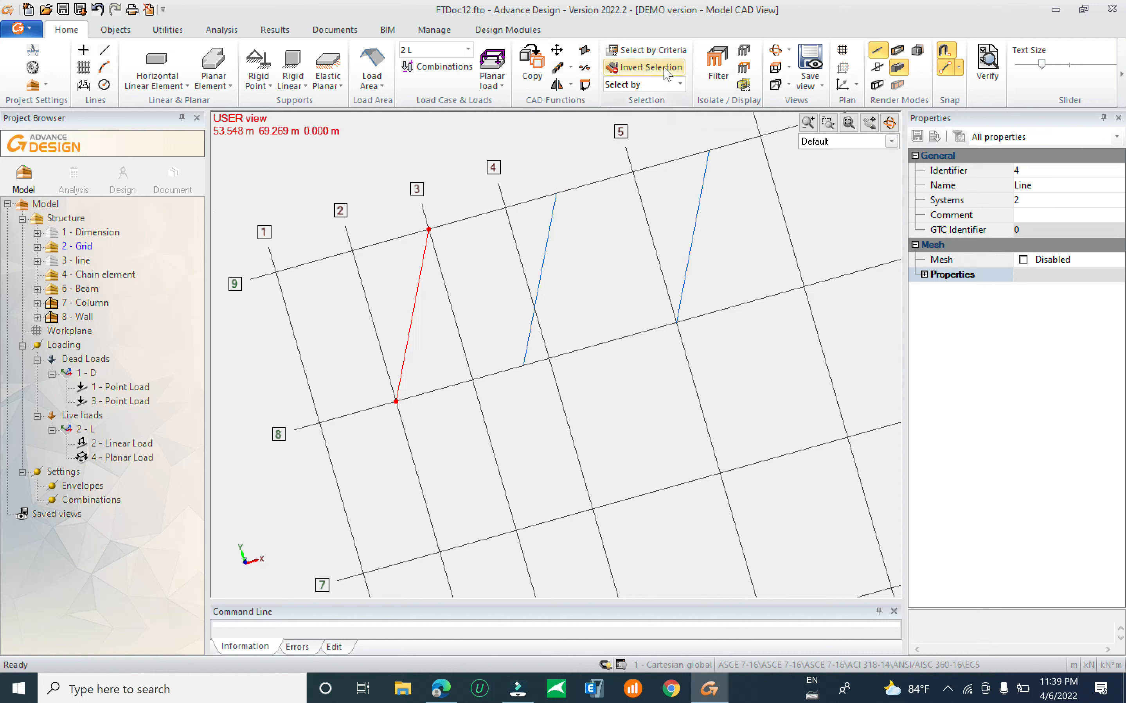
pyautogui.click(536, 65)
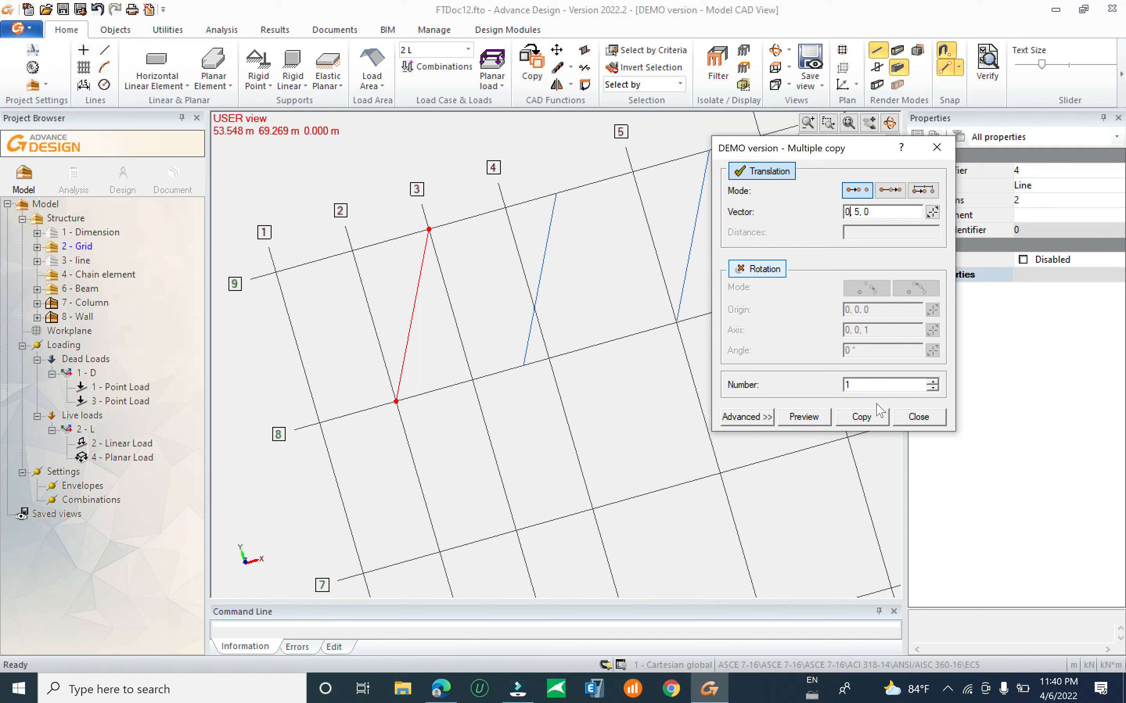
pyautogui.click(862, 419)
# Copy the selected line with vector 0, 0, 5 and check the copies from an inclined view.
pyautogui.click(868, 212)
pyautogui.click(875, 418)
pyautogui.moveTo(463, 370); pyautogui.dragTo(485, 354, button='middle')
pyautogui.moveTo(455, 398)
pyautogui.mouseDown(button='middle')
pyautogui.moveTo(458, 377)
pyautogui.moveTo(488, 354)
pyautogui.moveTo(568, 329)
pyautogui.moveTo(559, 389)
pyautogui.moveTo(521, 409)
pyautogui.moveTo(460, 400)
pyautogui.moveTo(437, 389)
pyautogui.moveTo(445, 384)
pyautogui.mouseUp(button='middle')
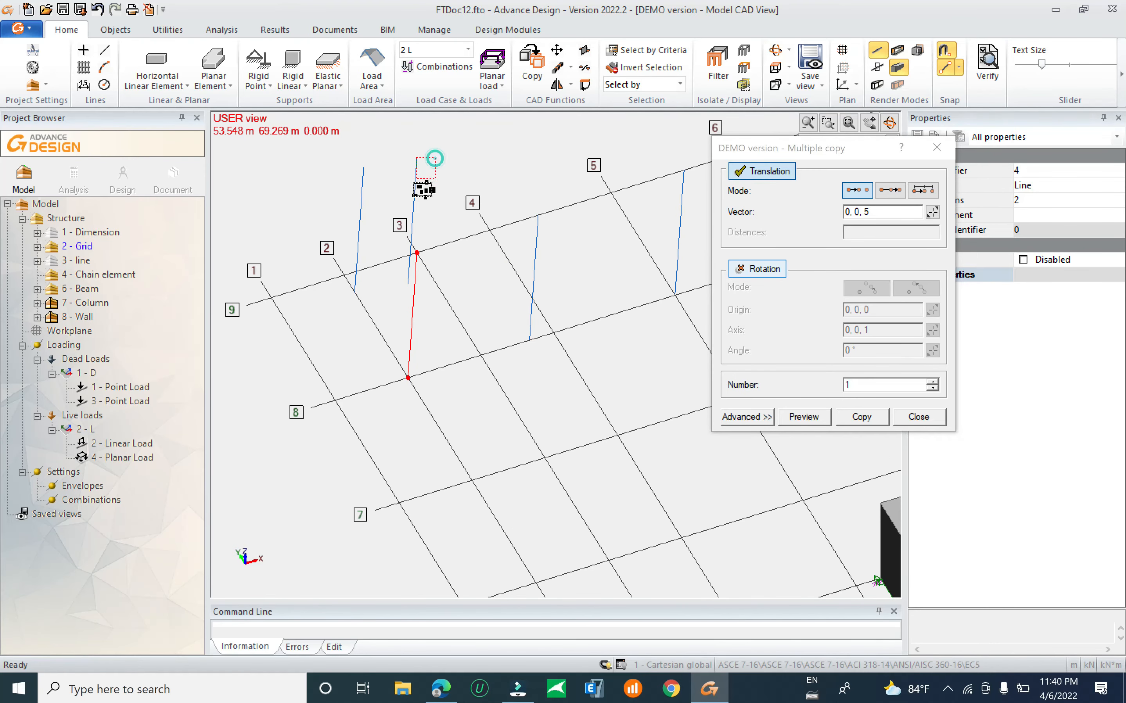
# Delete the copy elevated directly above the original line.
pyautogui.click(411, 185)
pyautogui.rightClick(415, 187)
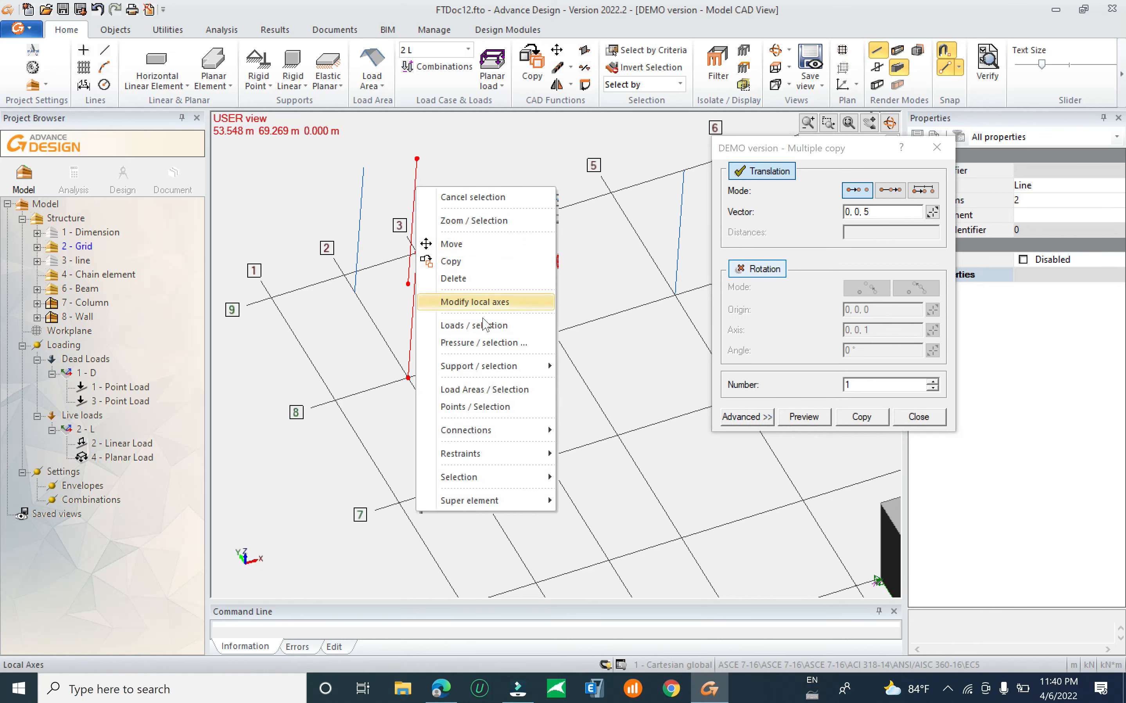
pyautogui.click(484, 267)
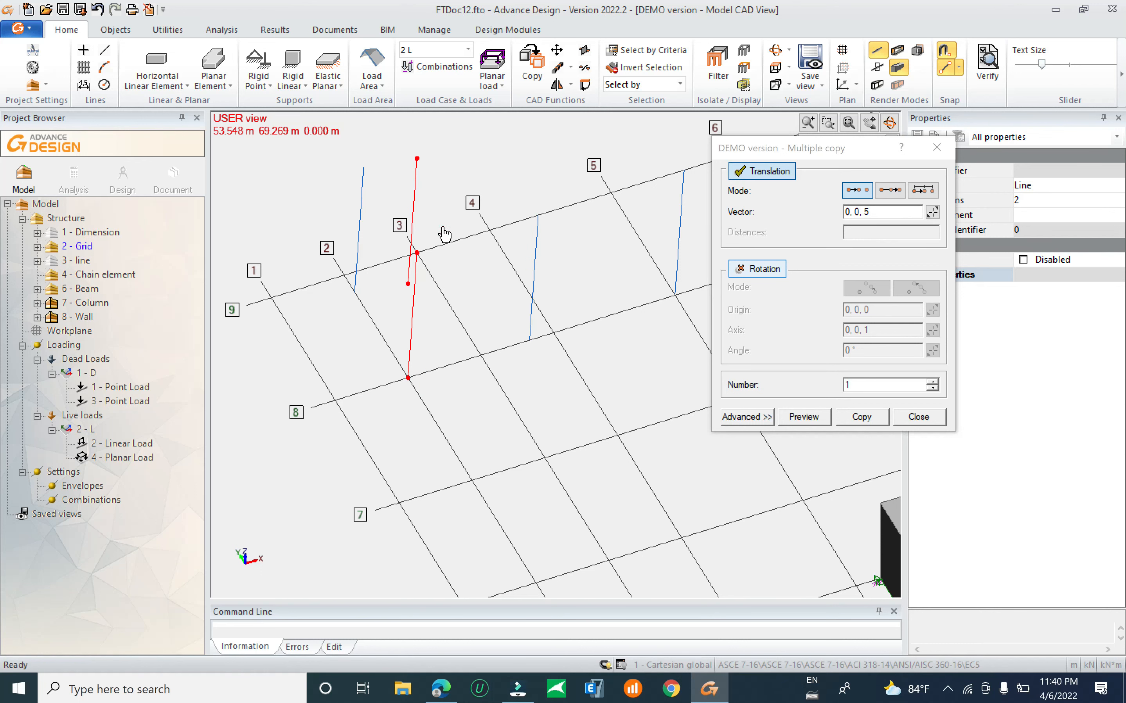
pyautogui.rightClick(413, 197)
pyautogui.click(451, 290)
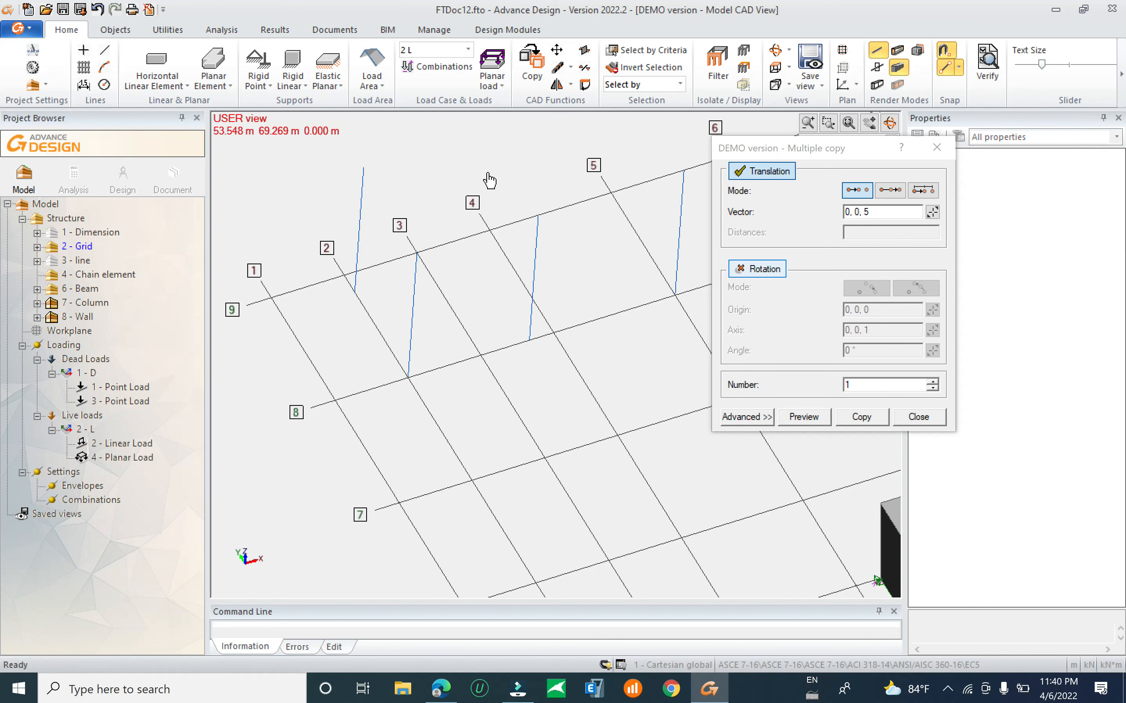
# In the top view, choose the second translation mode and pick vector 5, 0, 0 from the original line's start to the nearest copy's start.
pyautogui.click(777, 69)
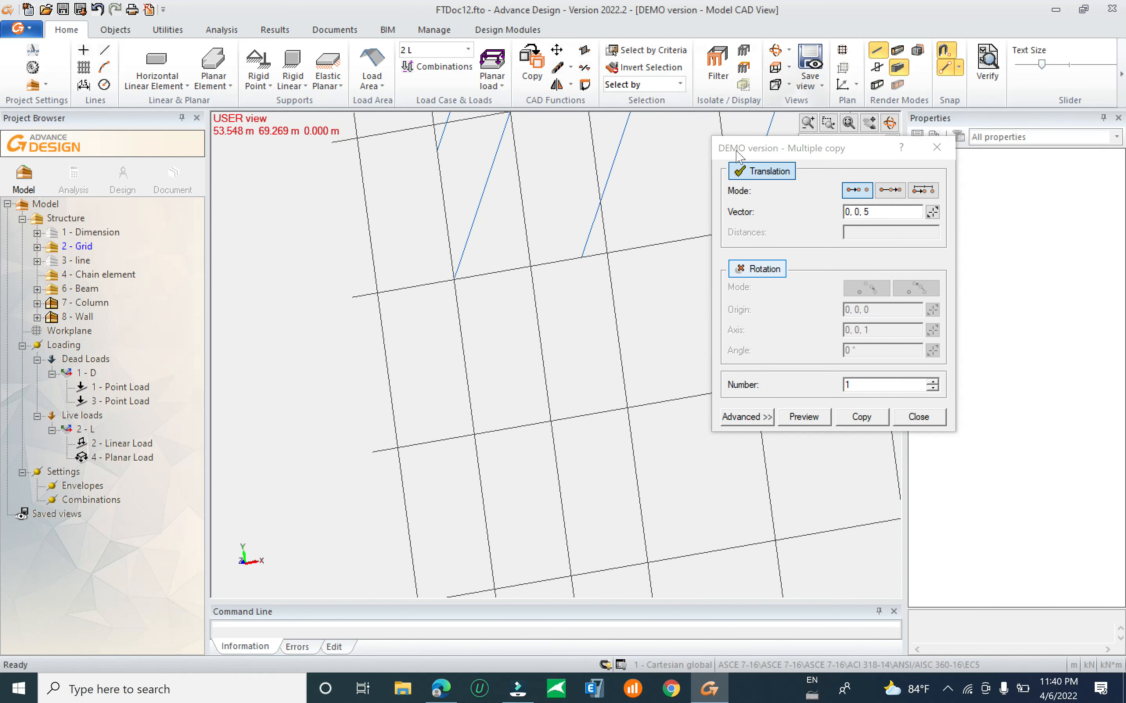
pyautogui.moveTo(523, 285); pyautogui.dragTo(505, 426, button='middle')
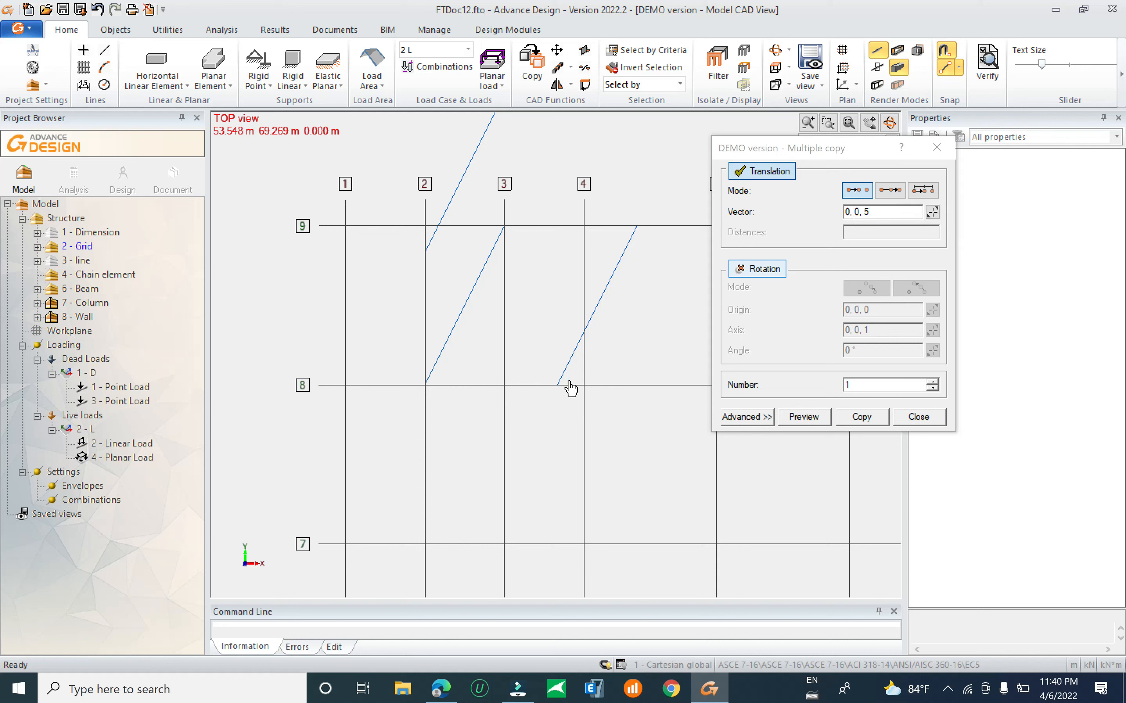
pyautogui.click(892, 194)
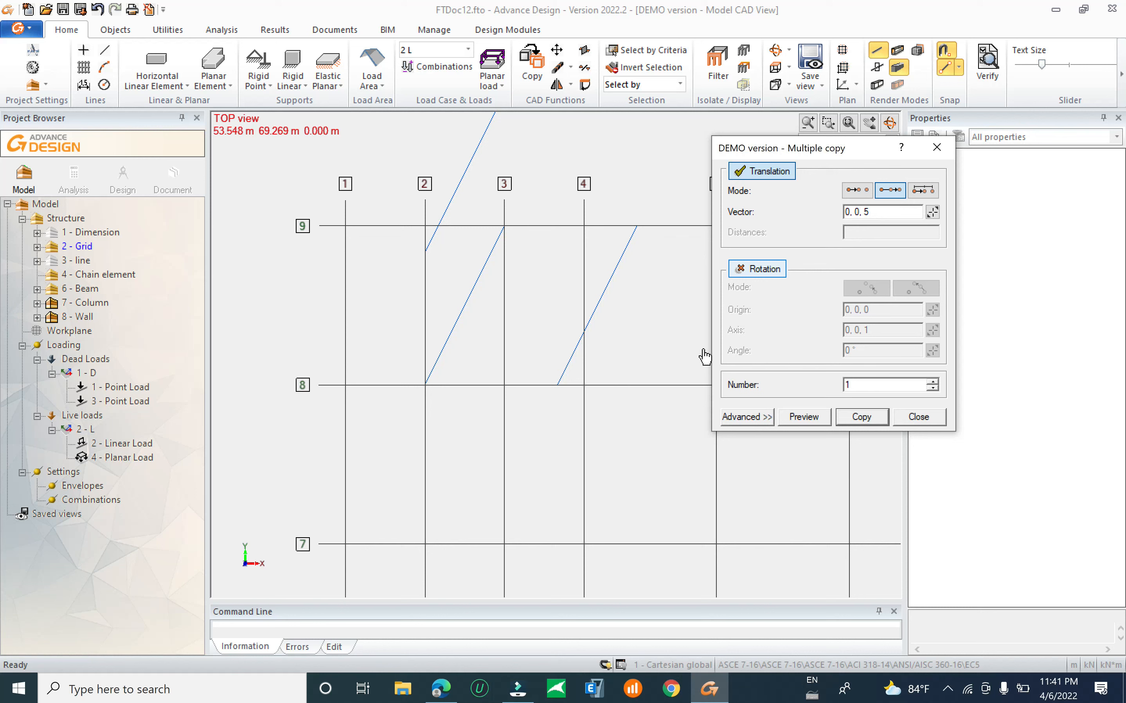
pyautogui.click(933, 212)
pyautogui.click(427, 386)
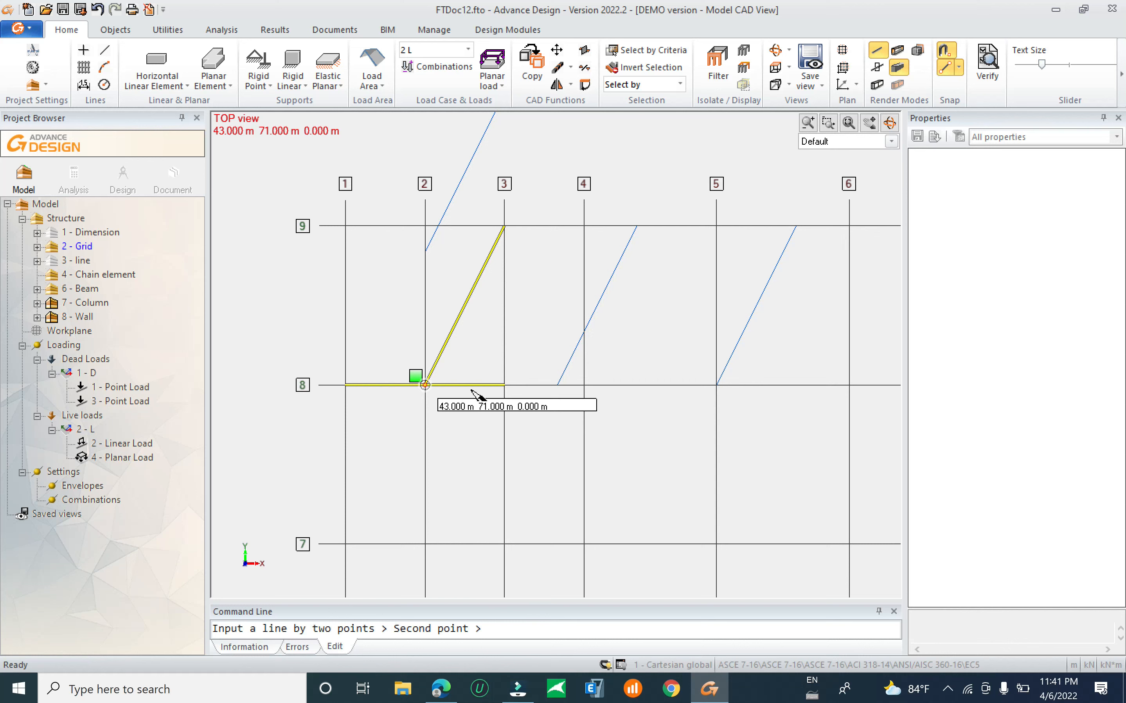
pyautogui.click(557, 386)
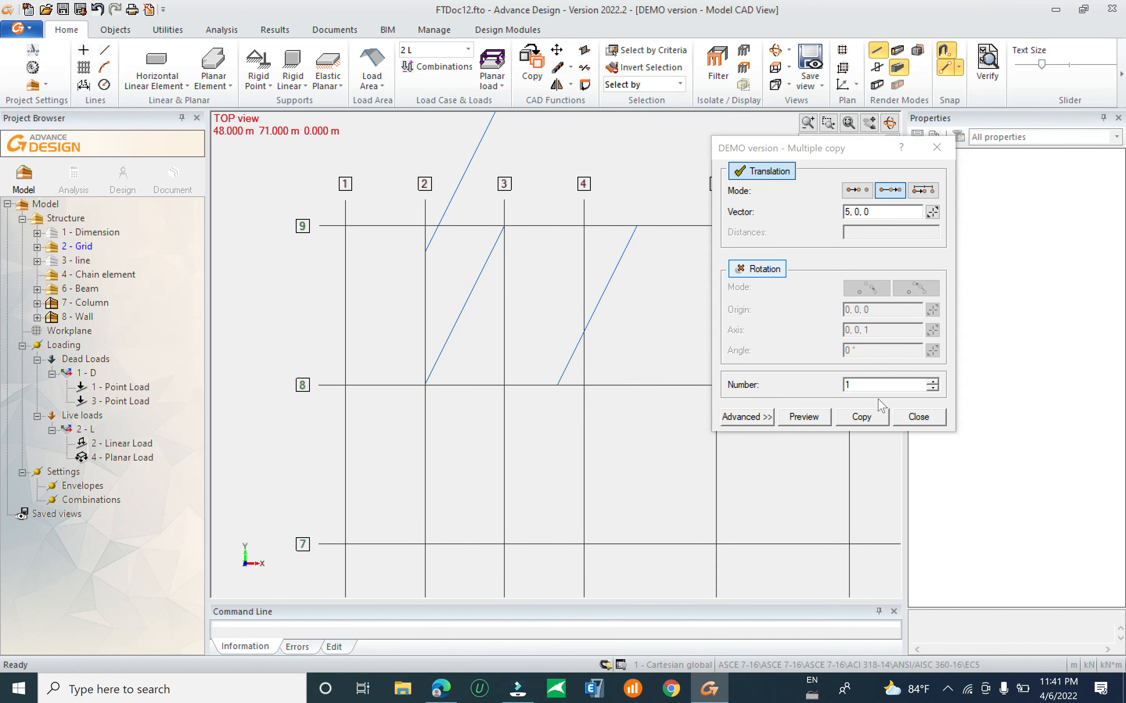
# Set the number of copies to 5 and try to run the multiple copy.
pyautogui.click(931, 381)
pyautogui.click(931, 381)
pyautogui.click(933, 382)
pyautogui.click(933, 381)
pyautogui.click(856, 421)
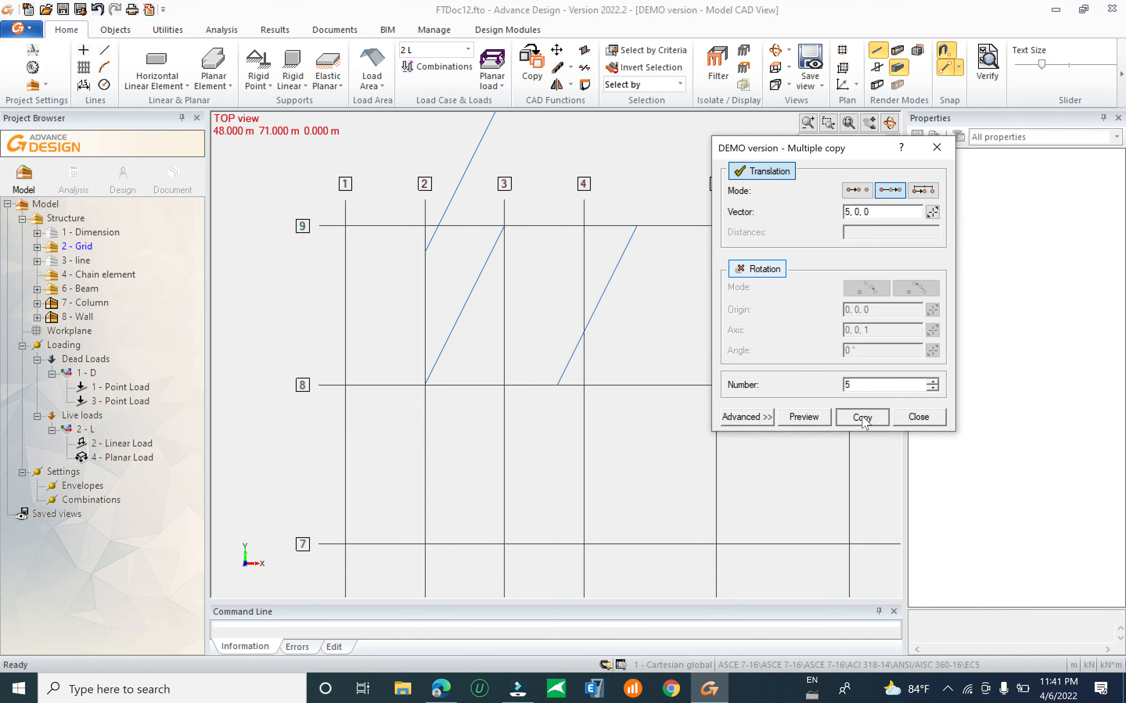
pyautogui.click(880, 329)
# Set the multiple copy vector to 1, 0, 0, try to run the copy, then select the original line and close the dialog.
pyautogui.click(850, 212)
pyautogui.write('1')
pyautogui.click(862, 416)
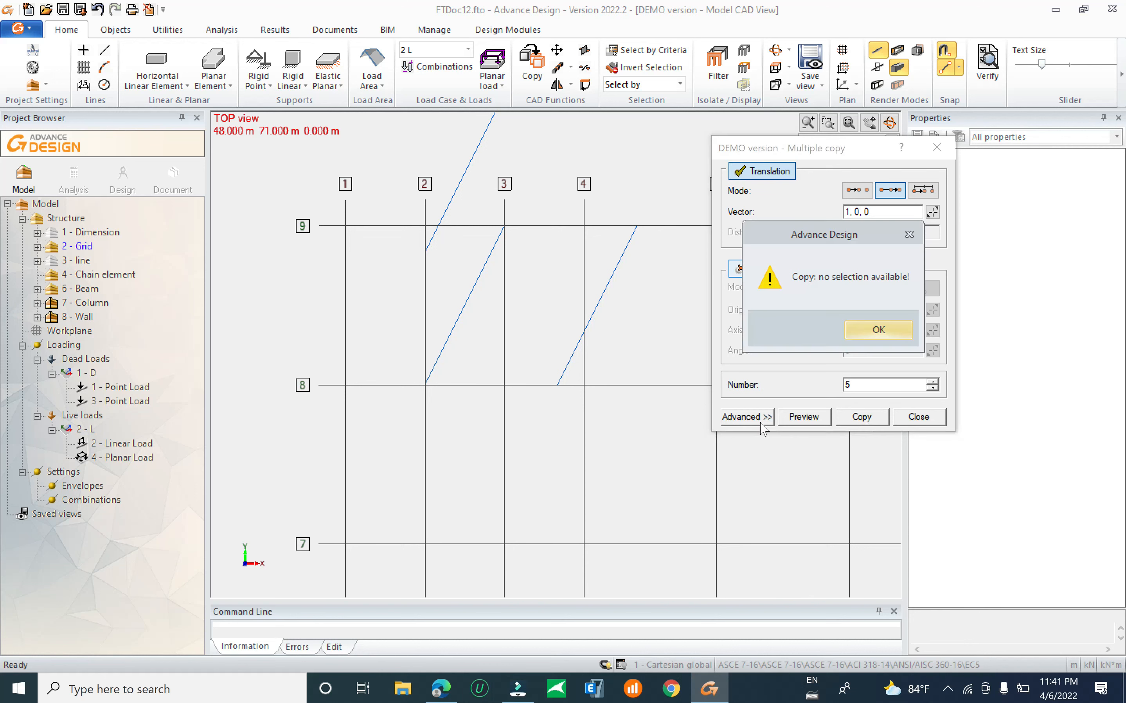
pyautogui.click(877, 329)
pyautogui.click(477, 324)
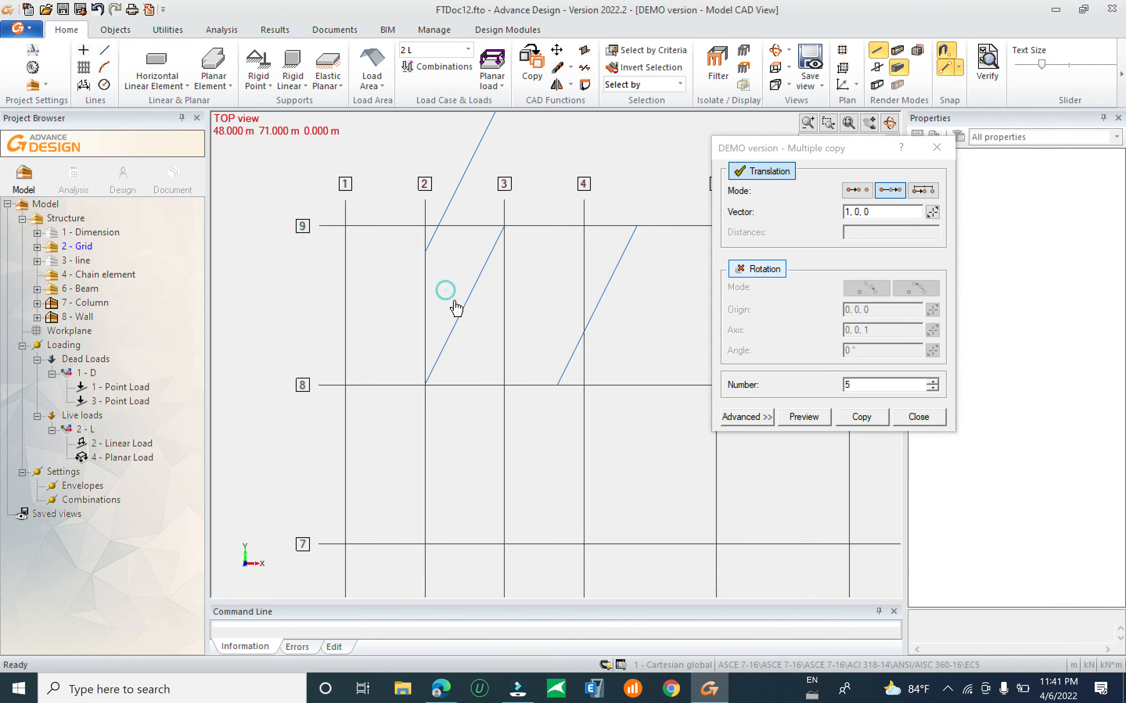
pyautogui.click(457, 322)
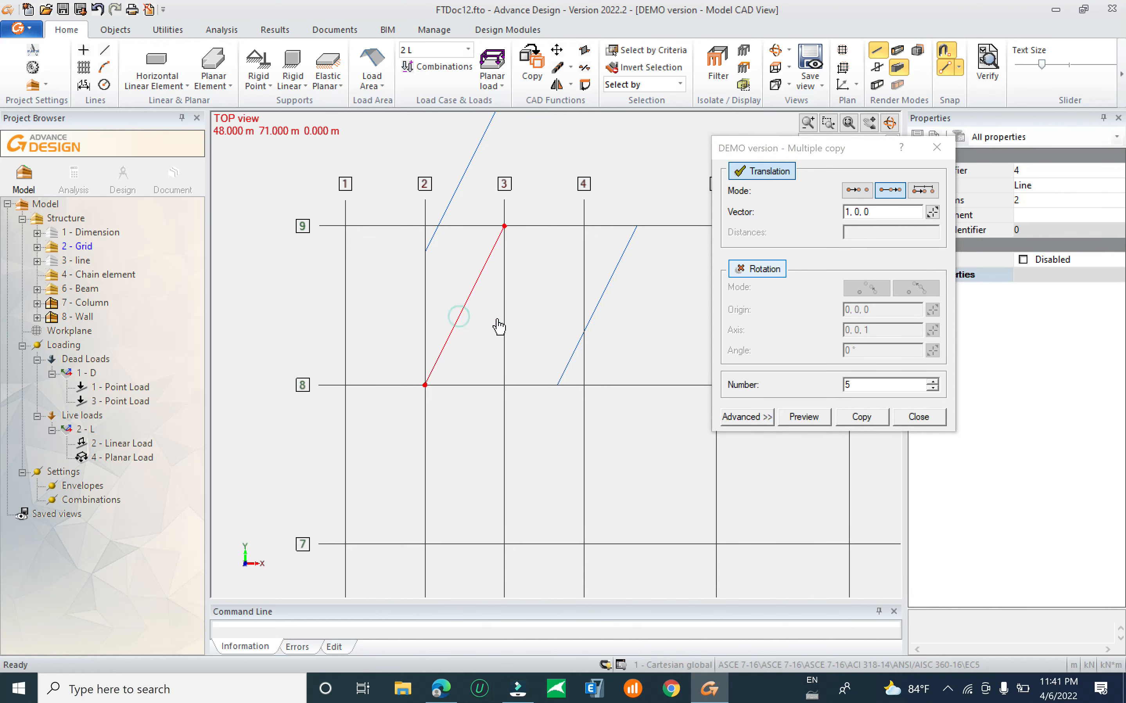
pyautogui.click(911, 419)
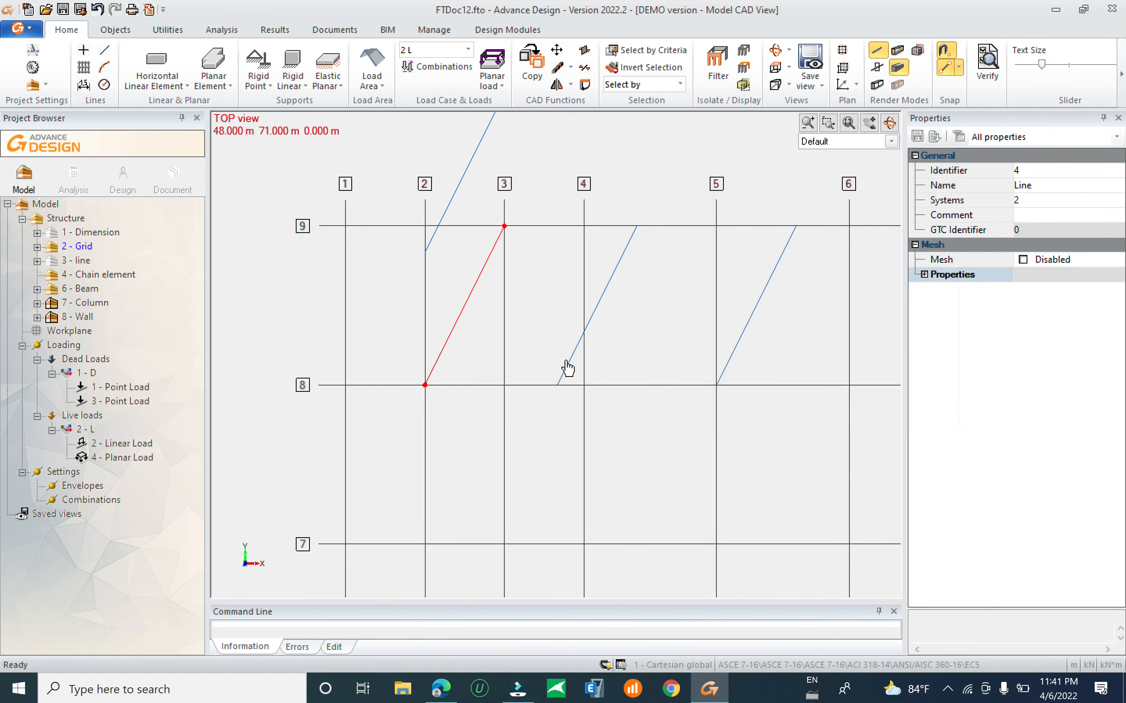
# Select the line starting at axes 5 and 8 and copy it 5 times in the second translation mode, picking vector 5, 0, 0 to axis 6.
pyautogui.scroll(-1, 539, 376)
pyautogui.scroll(-2, 539, 376)
pyautogui.scroll(3, 503, 364)
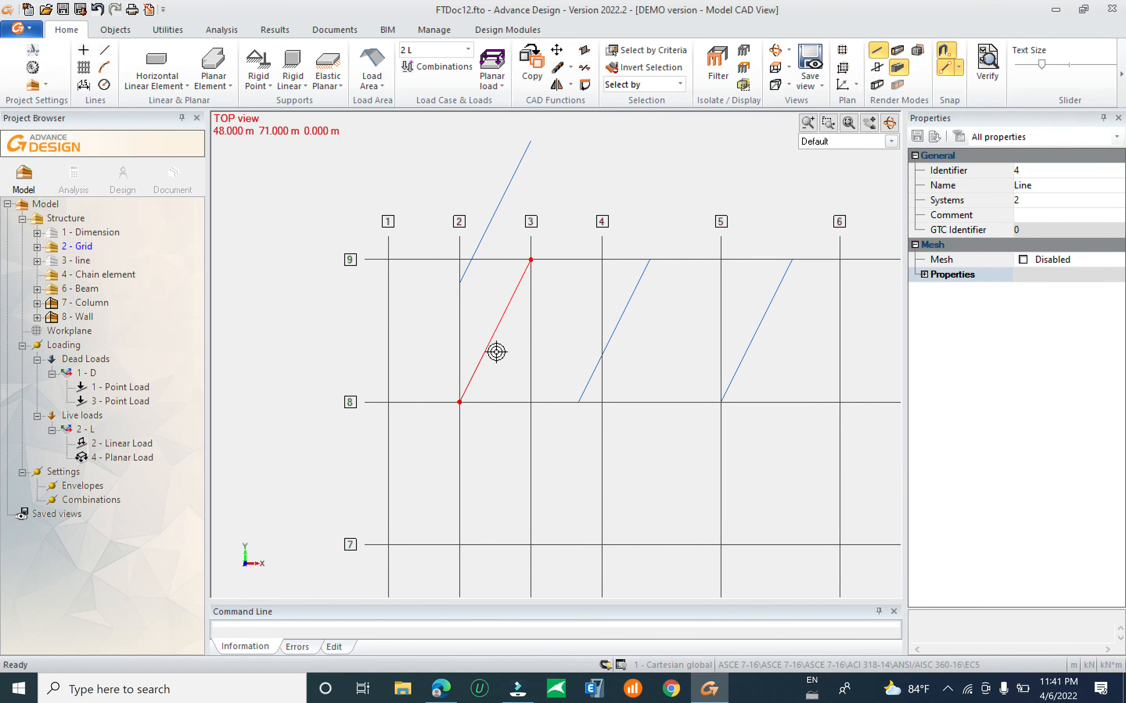
pyautogui.press('Escape')
pyautogui.scroll(-2, 477, 377)
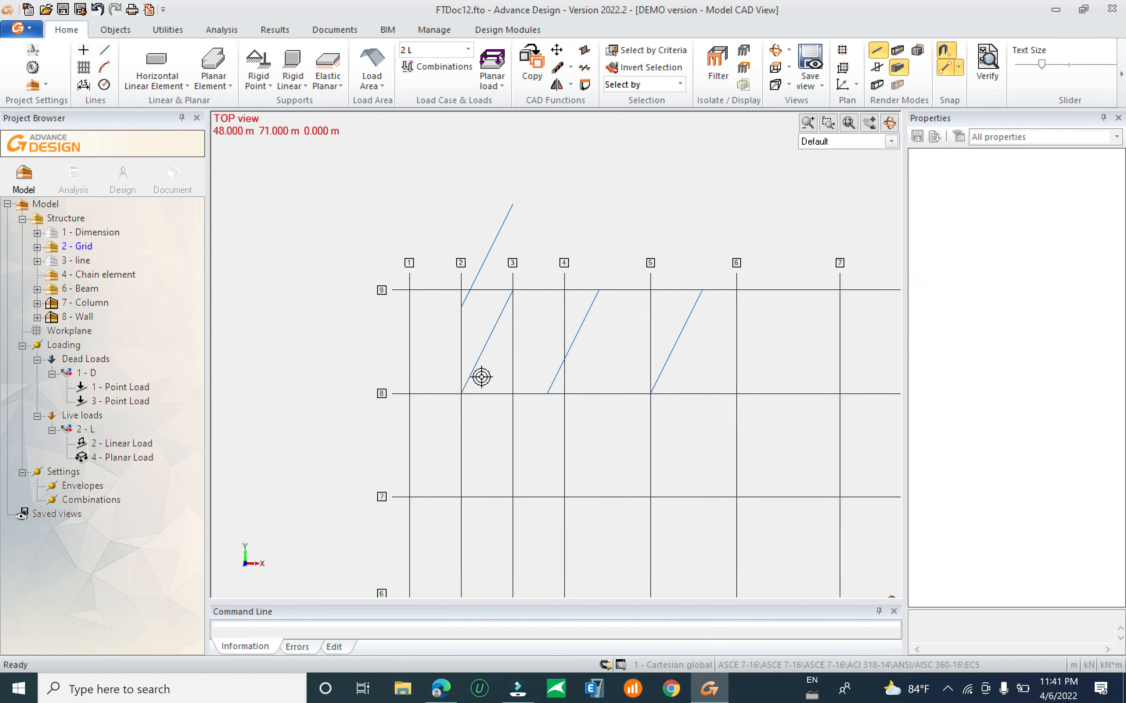
pyautogui.click(656, 350)
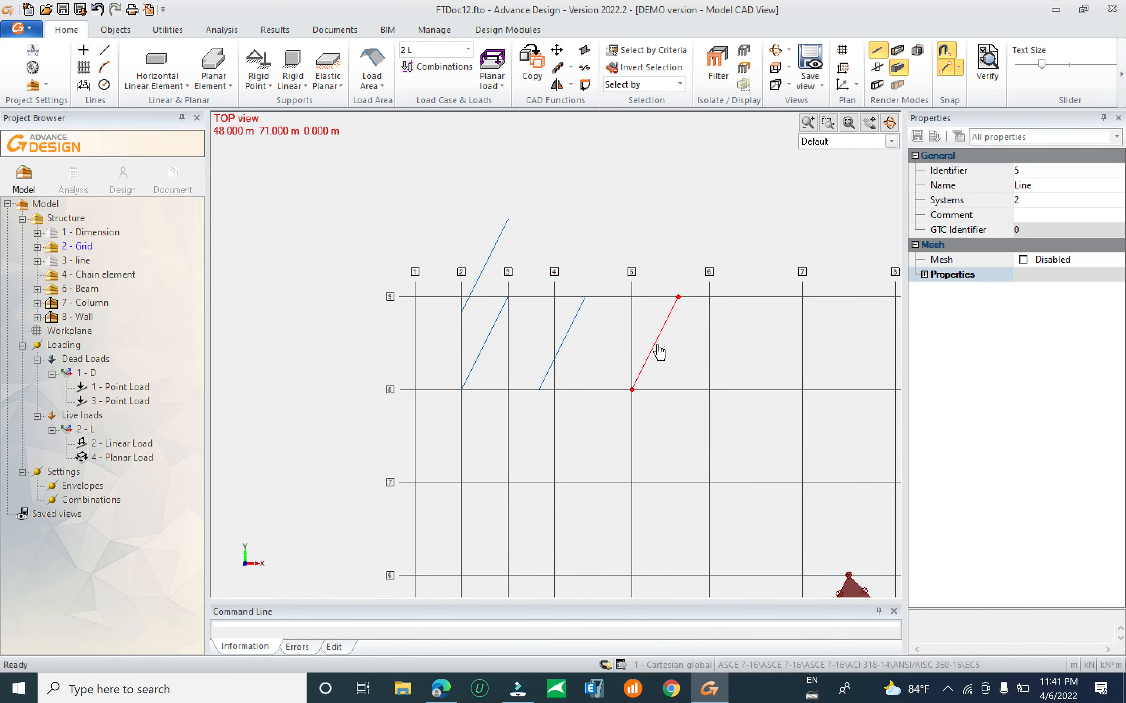
pyautogui.moveTo(658, 364); pyautogui.dragTo(596, 363, button='middle')
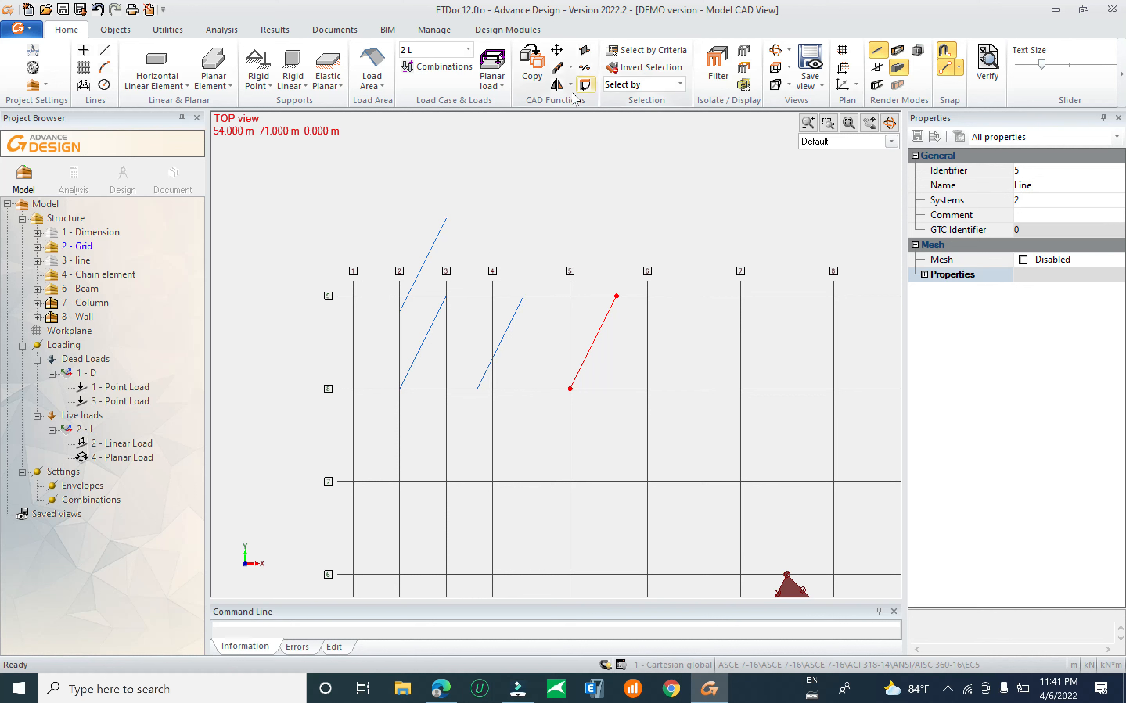
pyautogui.click(524, 77)
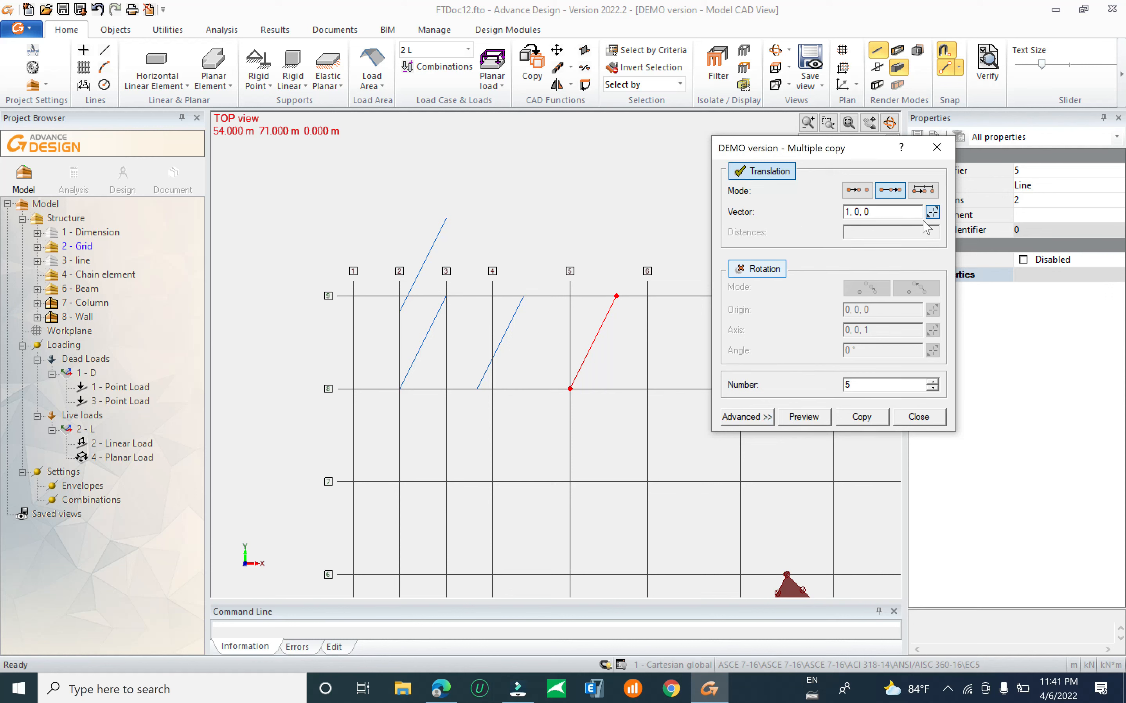
pyautogui.click(932, 212)
pyautogui.click(570, 388)
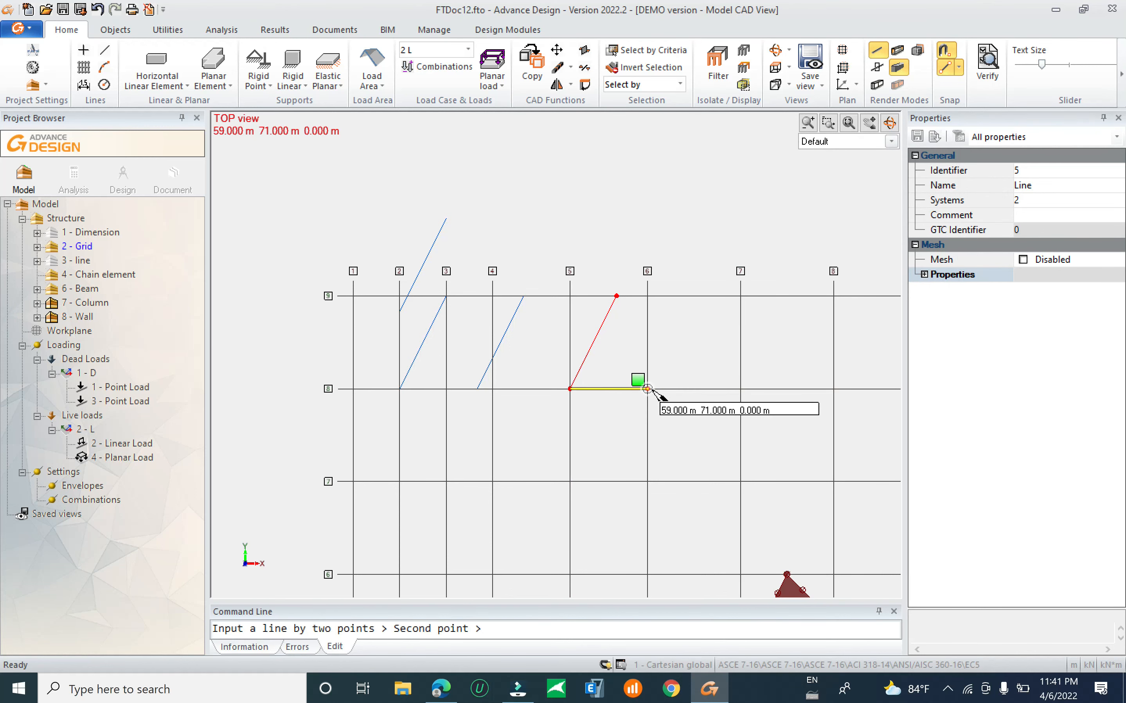
pyautogui.click(657, 393)
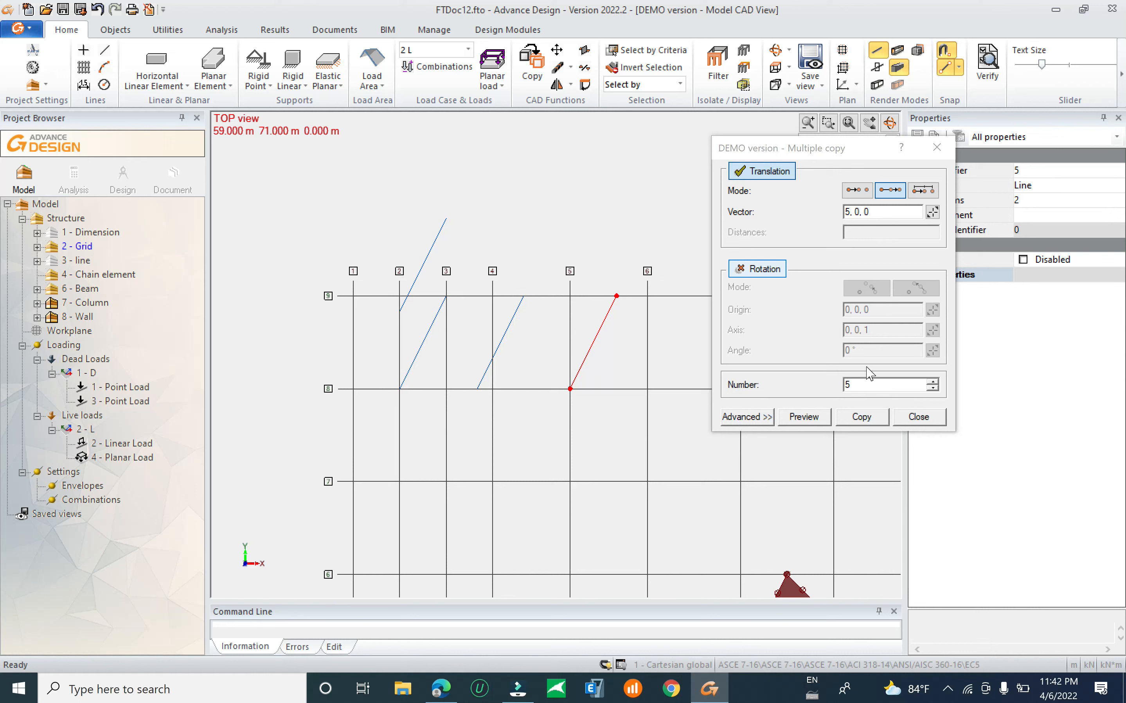
pyautogui.click(860, 418)
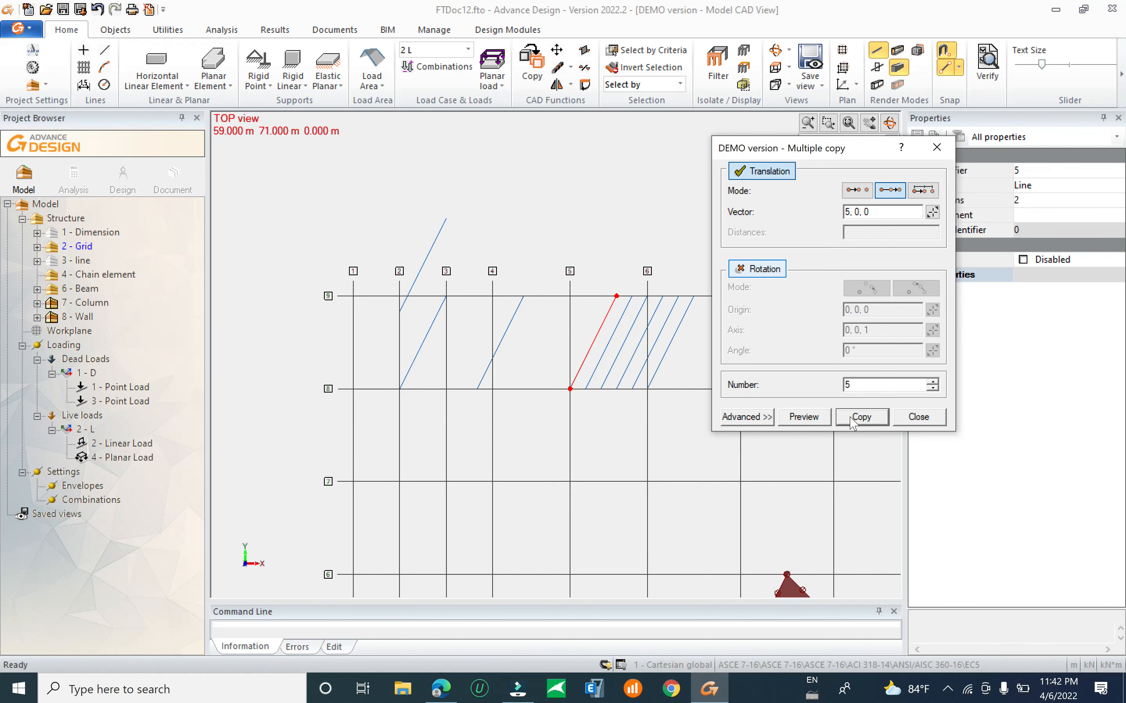
# Examine the spacing of the copies between axes 5 and 6 and compare the first and second translation modes.
pyautogui.scroll(3, 651, 394)
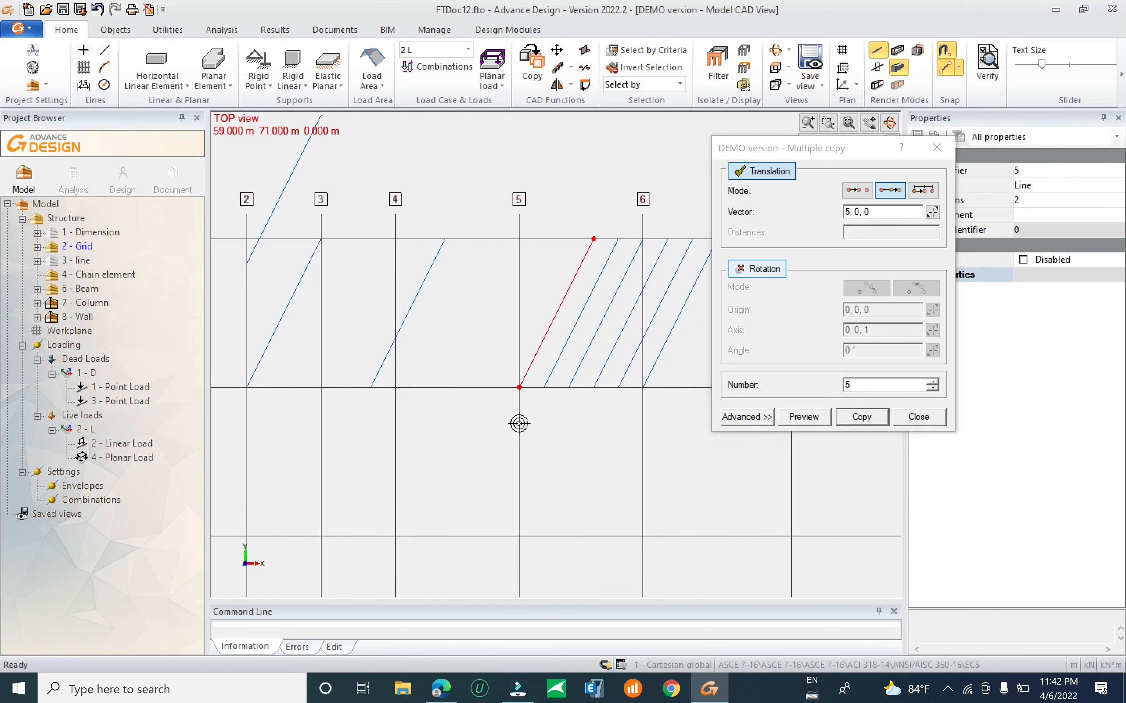
pyautogui.scroll(2, 614, 391)
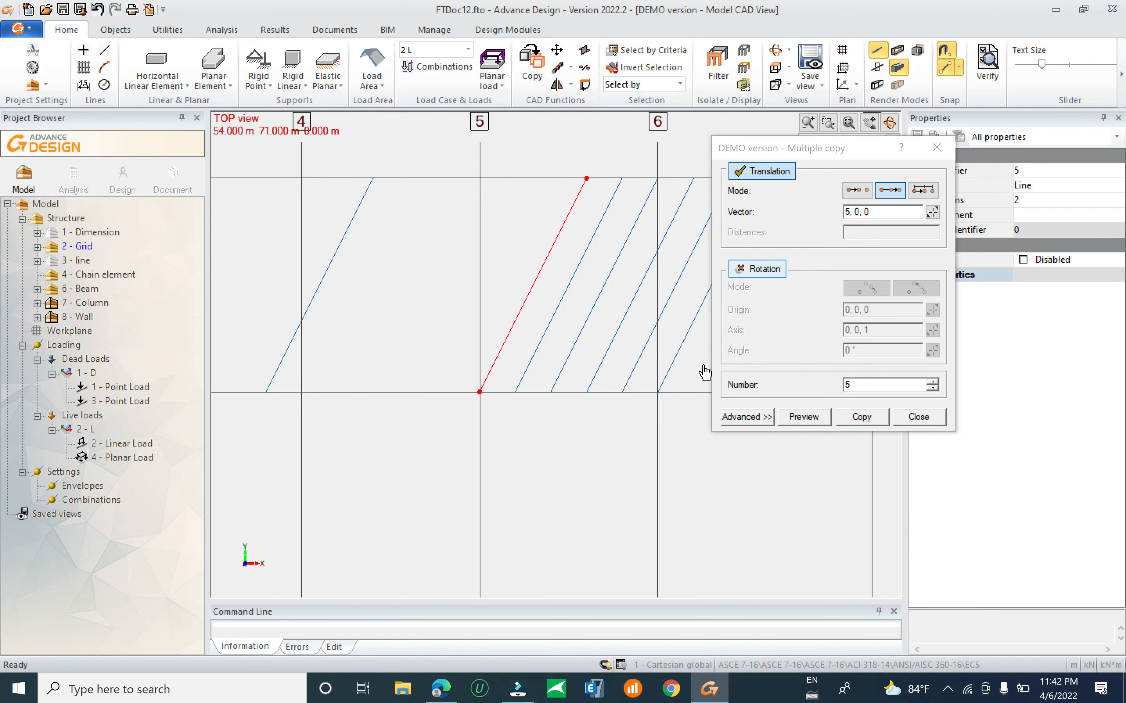
pyautogui.click(858, 192)
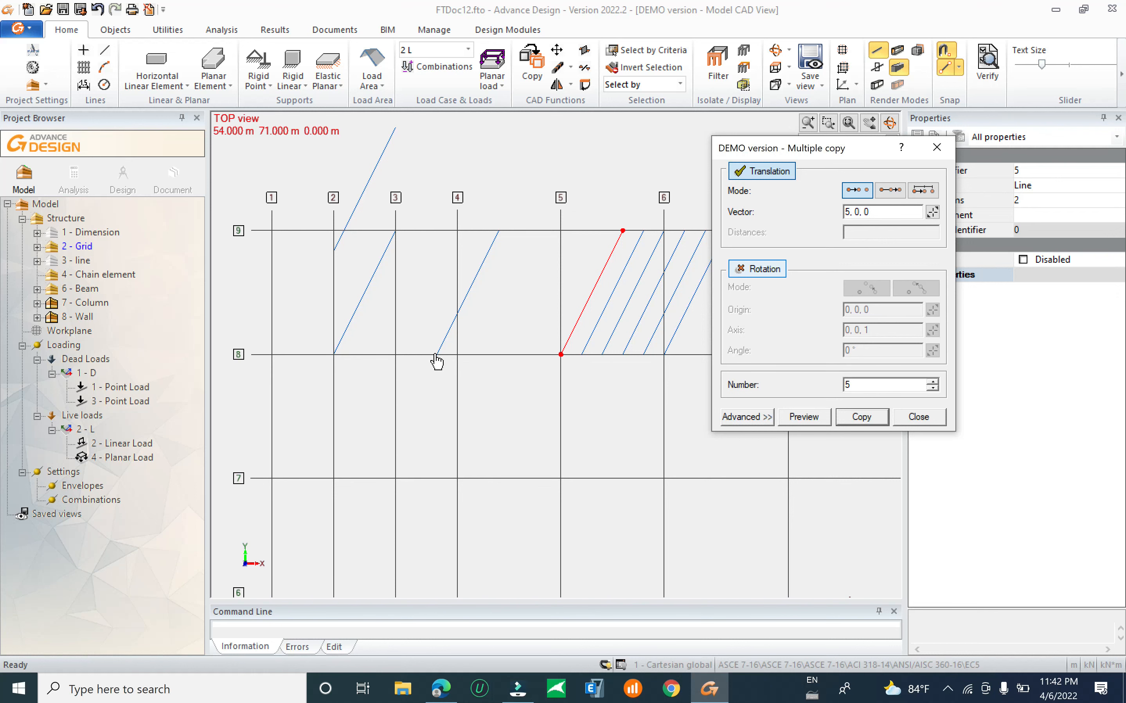
pyautogui.click(890, 191)
pyautogui.moveTo(639, 354); pyautogui.dragTo(552, 359, button='middle')
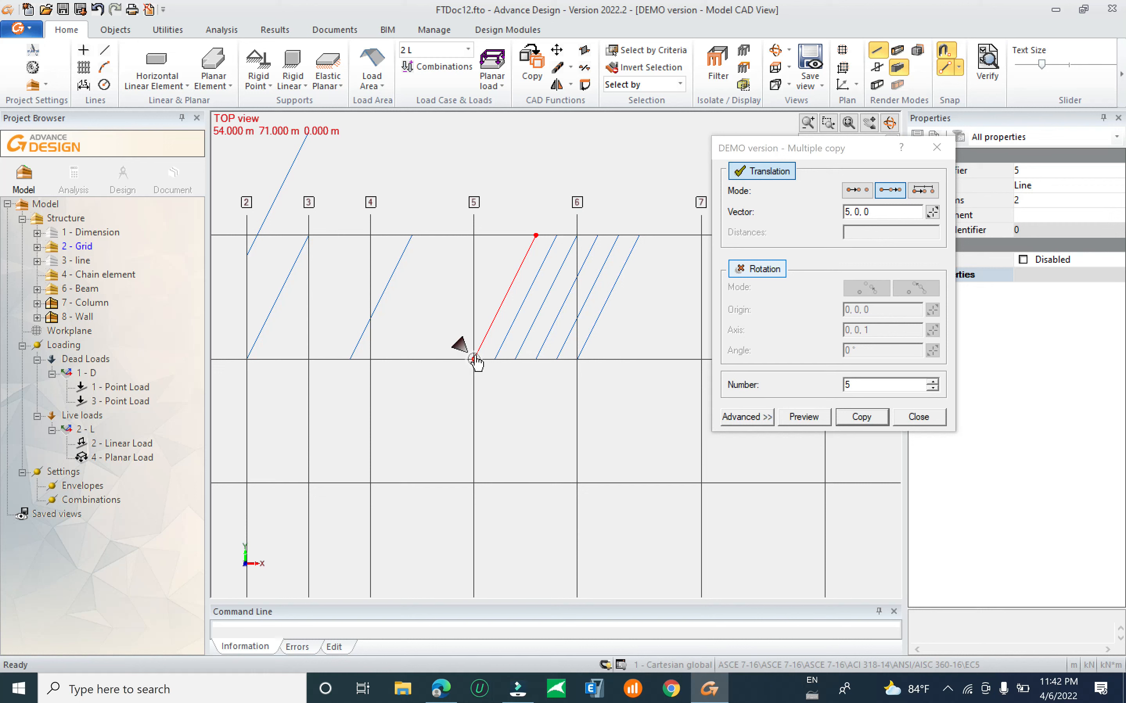
pyautogui.click(808, 391)
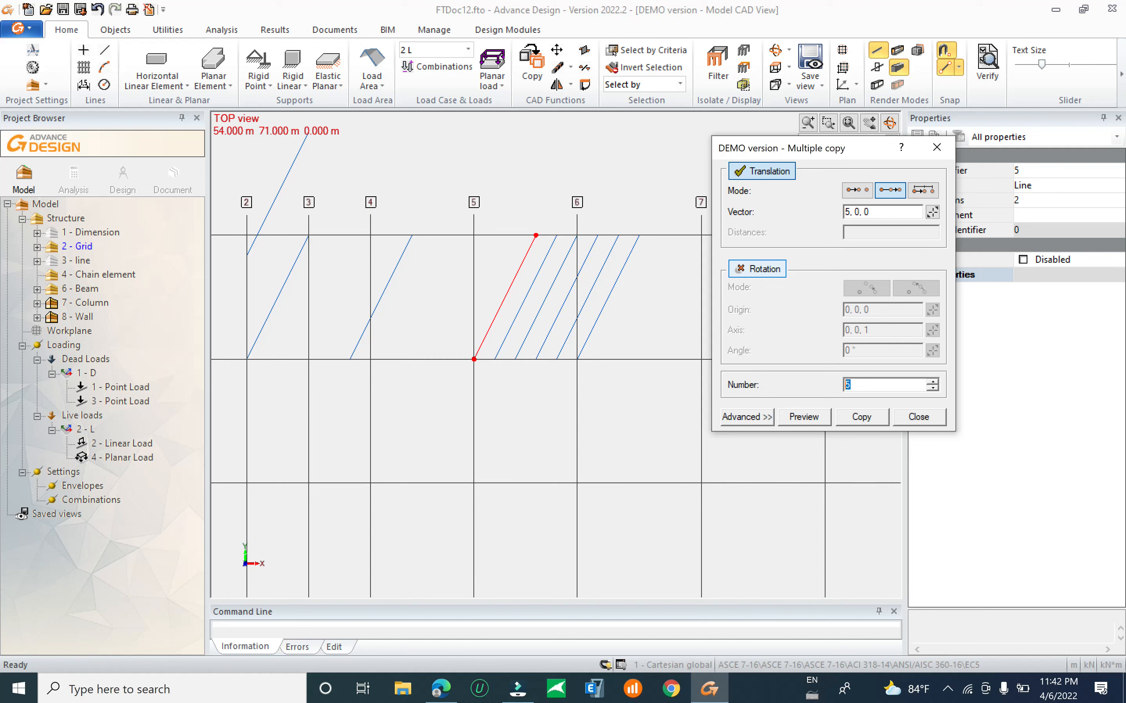
# Choose the third translation mode, clear the selection, pick vector 6, 0, 0 from axis 6 to axis 7, and set the distance to 2.
pyautogui.click(932, 194)
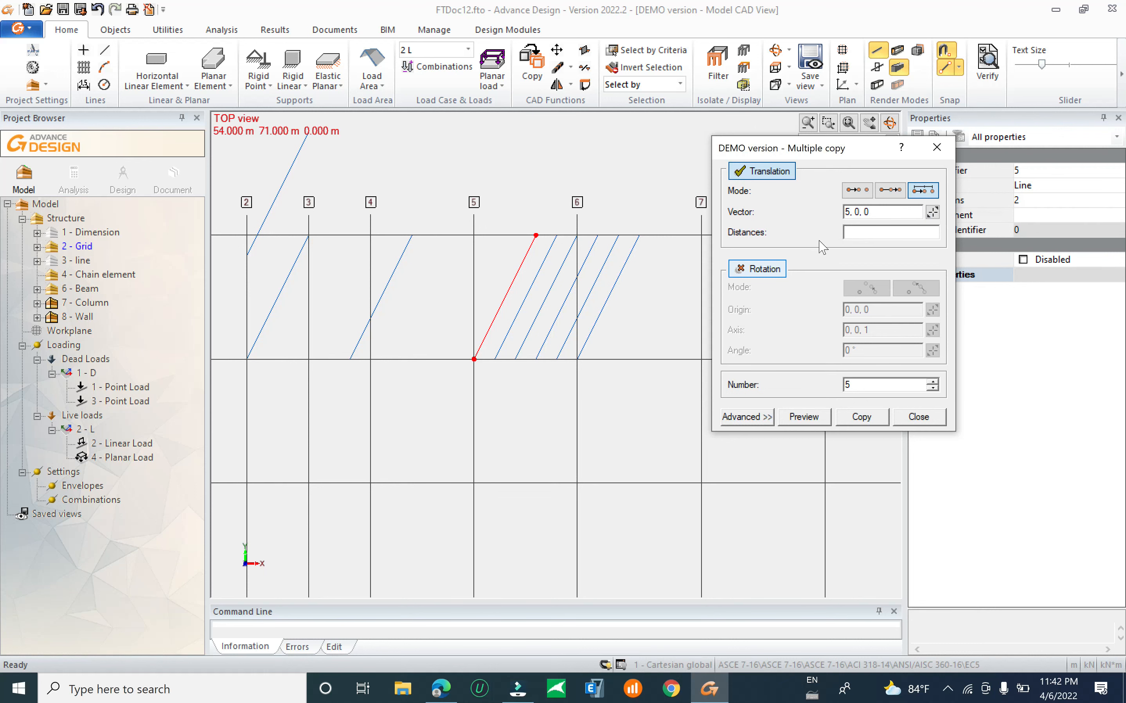
pyautogui.moveTo(597, 289); pyautogui.dragTo(565, 295, button='middle')
pyautogui.press('Escape')
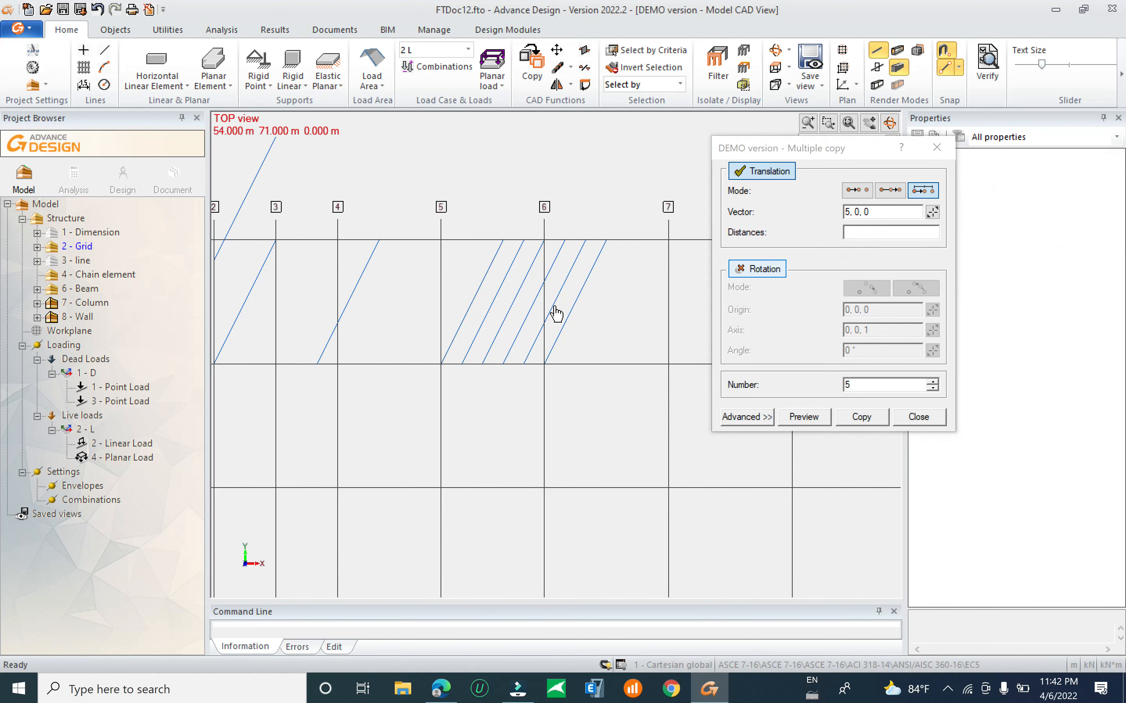
pyautogui.moveTo(638, 319); pyautogui.dragTo(573, 321, button='middle')
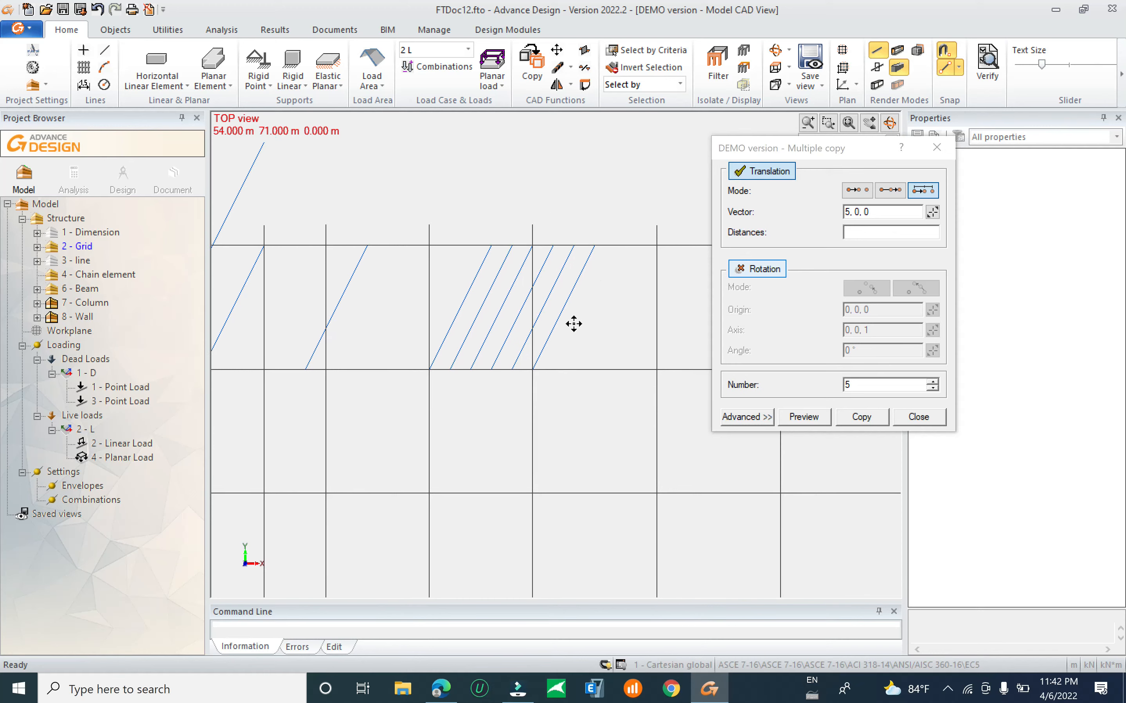
pyautogui.click(933, 213)
pyautogui.click(494, 384)
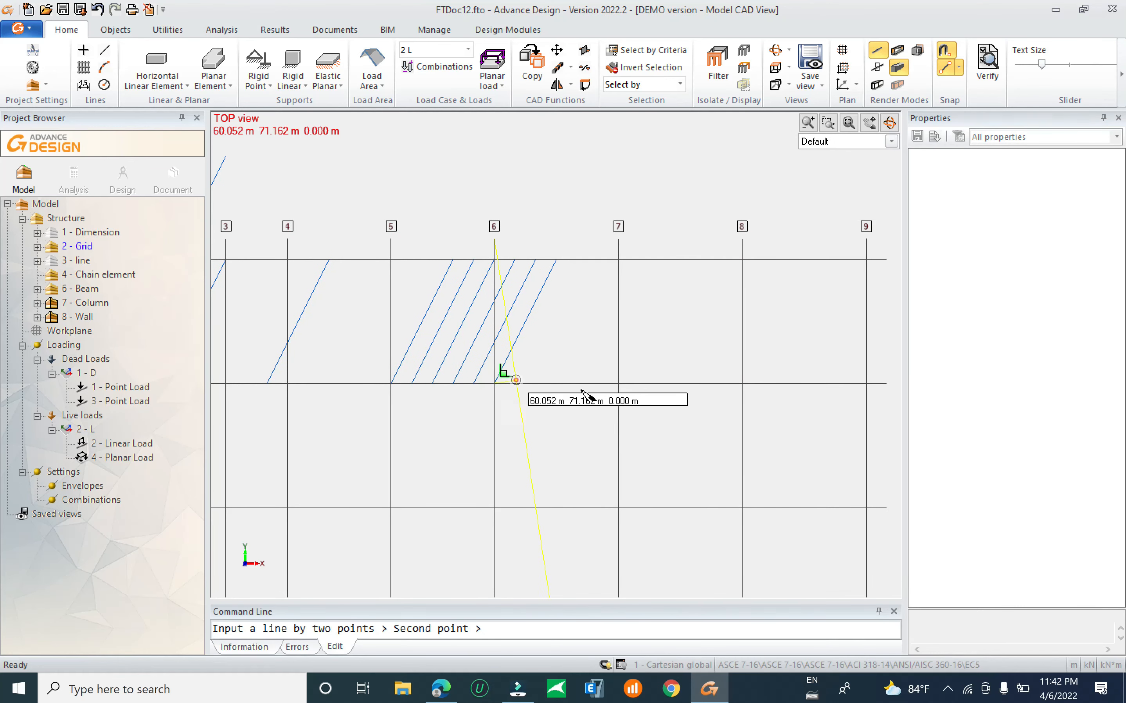
pyautogui.click(632, 387)
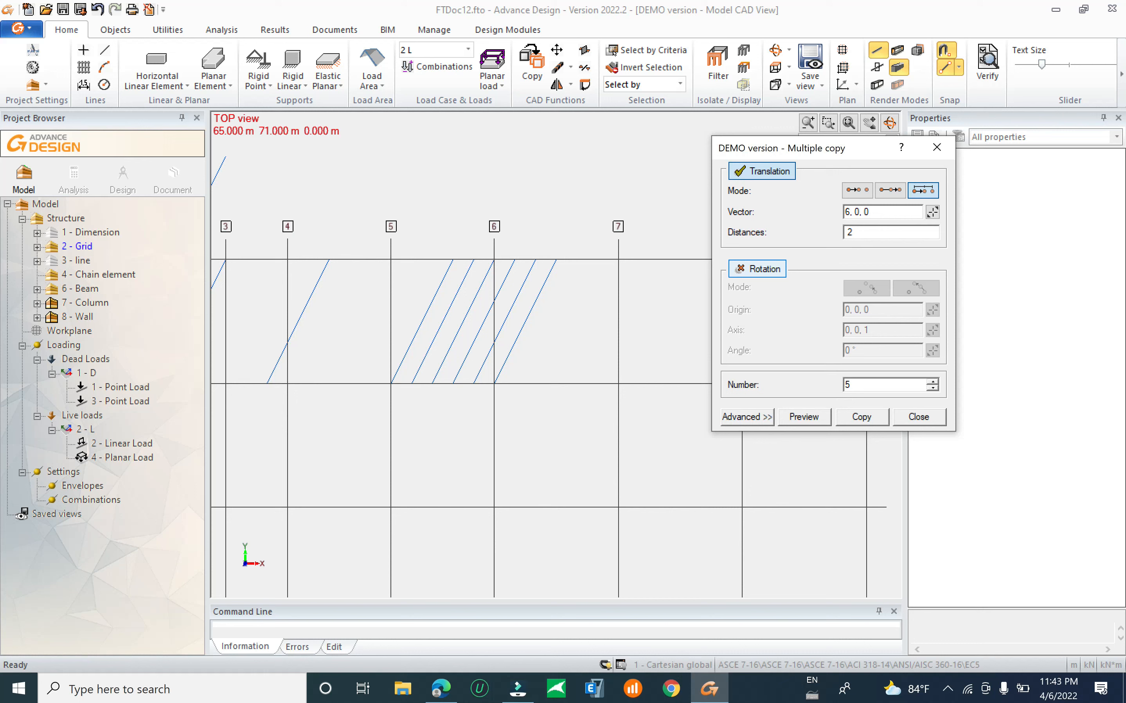
# Select the line starting at axes 6 and 8, run the multiple copy on it, and close the dialog after checking the copies.
pyautogui.click(857, 419)
pyautogui.click(877, 330)
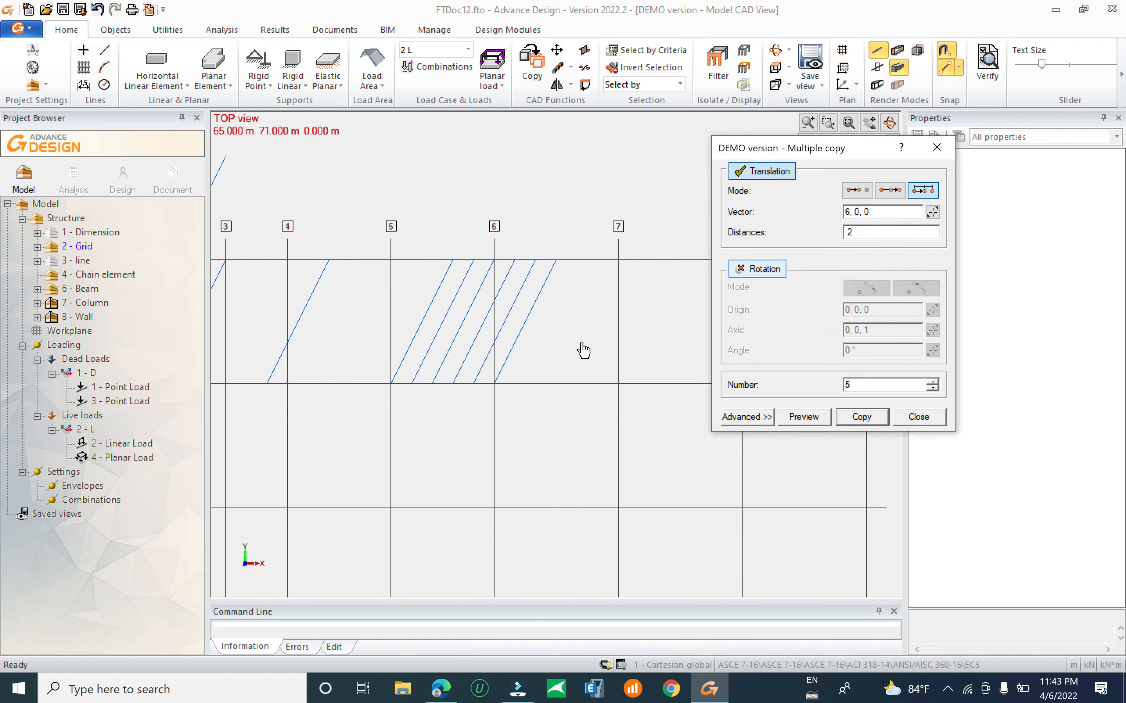
pyautogui.click(515, 346)
pyautogui.click(513, 341)
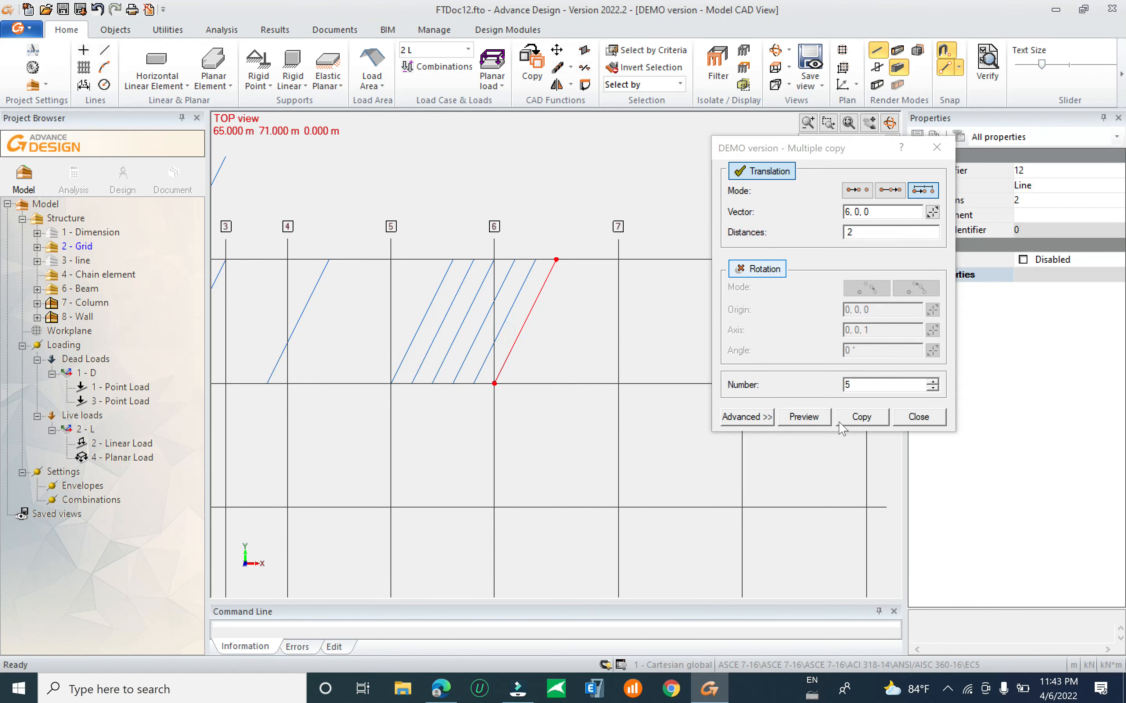
pyautogui.click(860, 418)
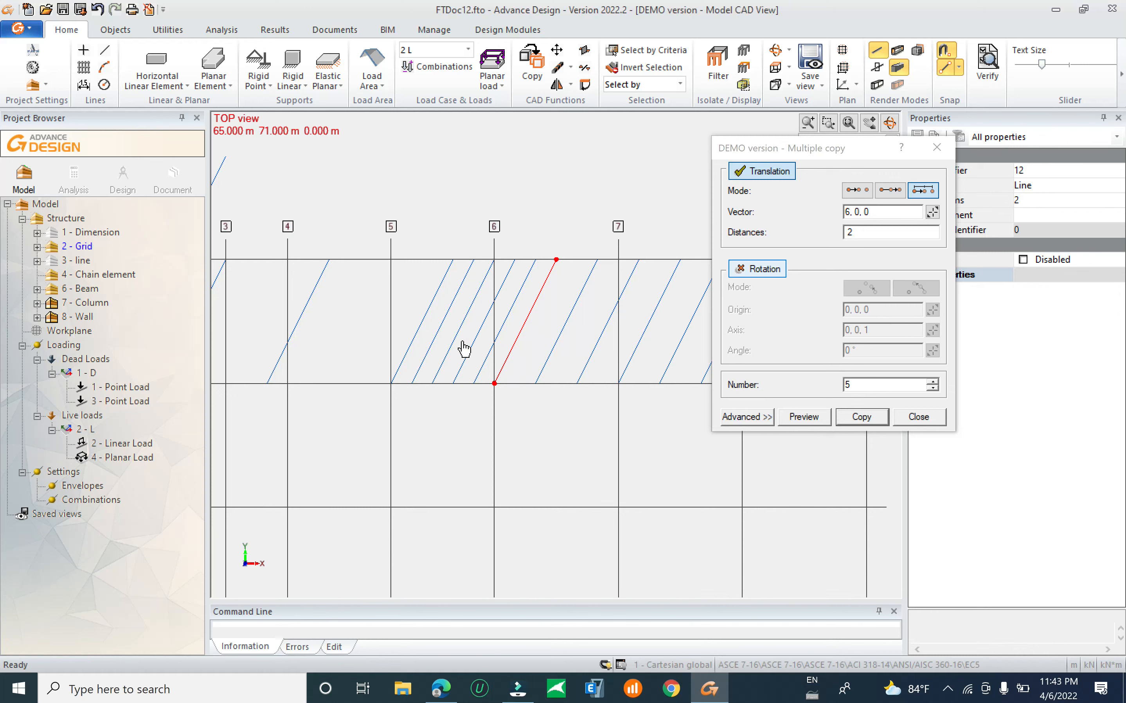
pyautogui.moveTo(912, 154); pyautogui.dragTo(1008, 166)
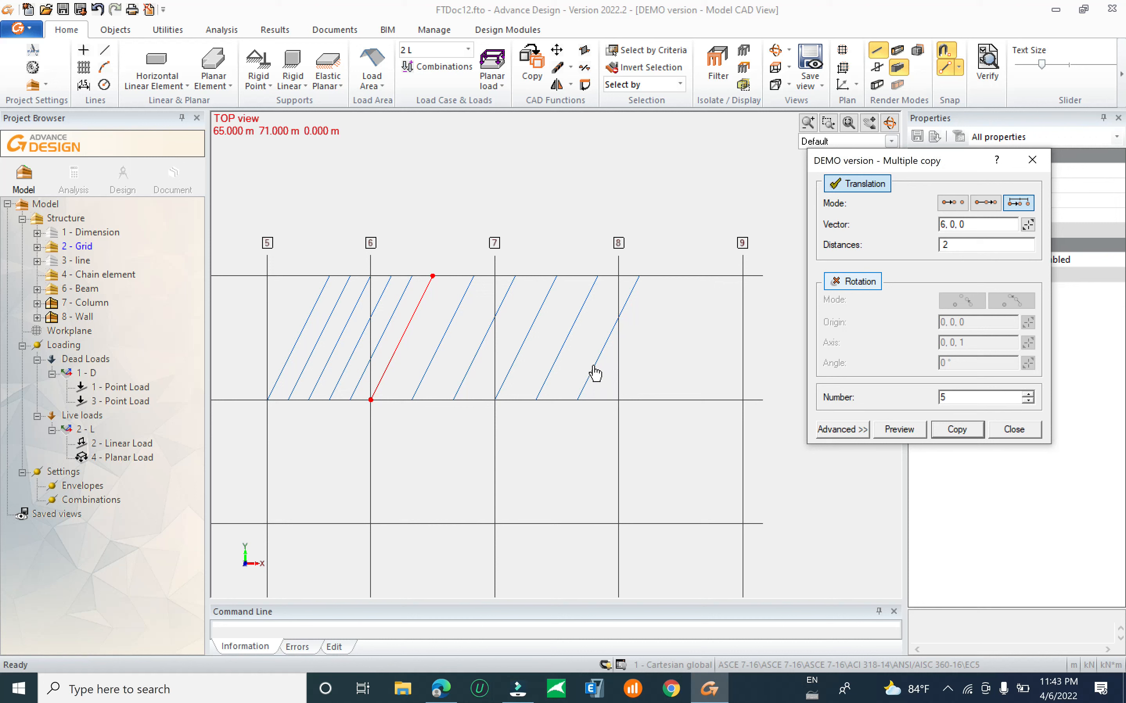
pyautogui.doubleClick(943, 397)
pyautogui.press('Escape')
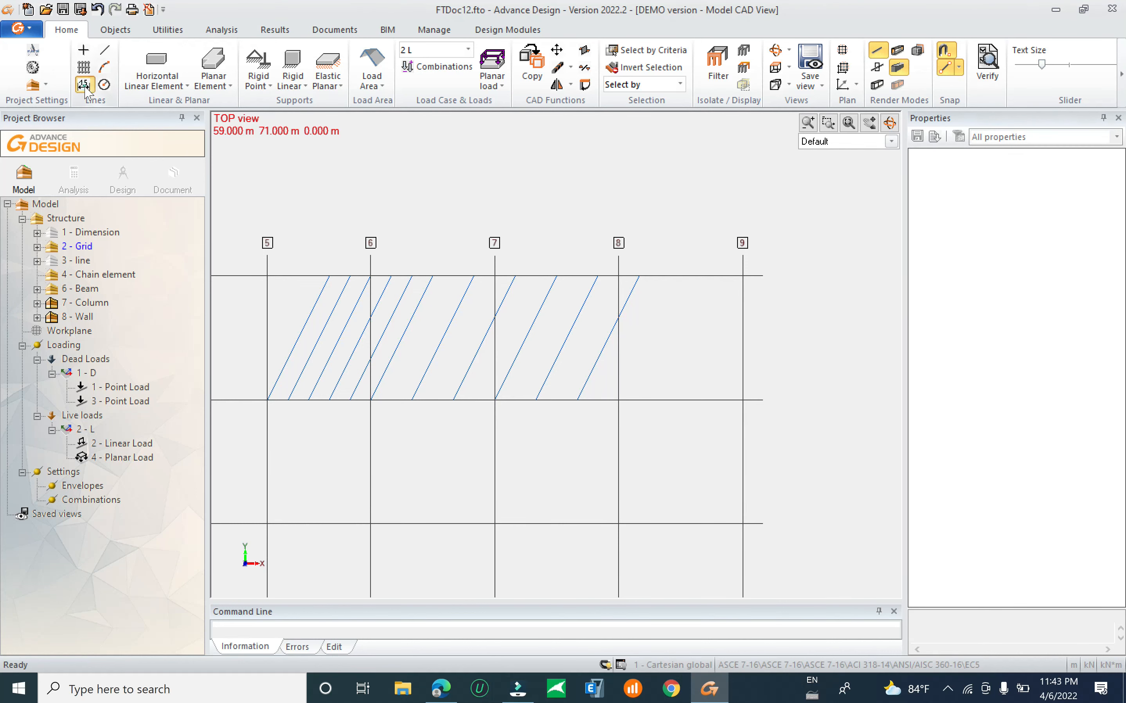
# Add dimension lines along axis 8 between the starts of the line at axis 6 and its first two copies.
pyautogui.click(84, 85)
pyautogui.click(370, 400)
pyautogui.click(409, 399)
pyautogui.click(410, 428)
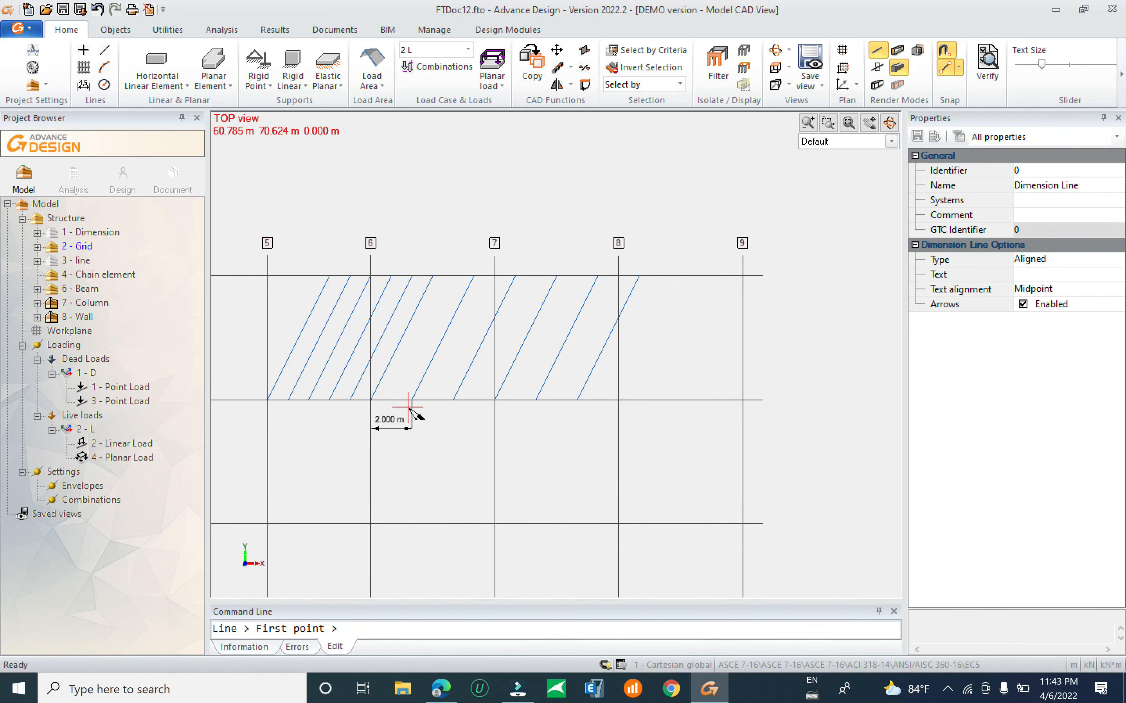
pyautogui.click(412, 399)
pyautogui.click(454, 400)
pyautogui.click(448, 428)
pyautogui.click(453, 400)
pyautogui.click(494, 400)
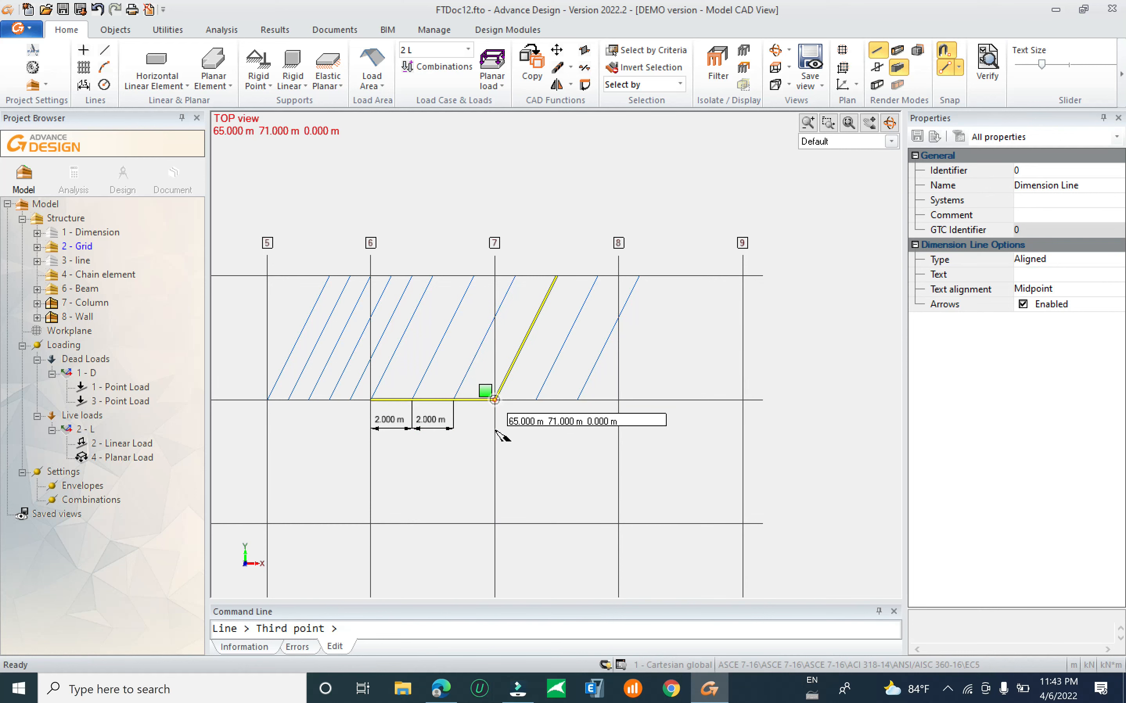
pyautogui.press('Escape')
# Add a dimension line along axis 8 between the starts of the last two copies before axis 8 and end dimensioning.
pyautogui.click(84, 84)
pyautogui.click(537, 399)
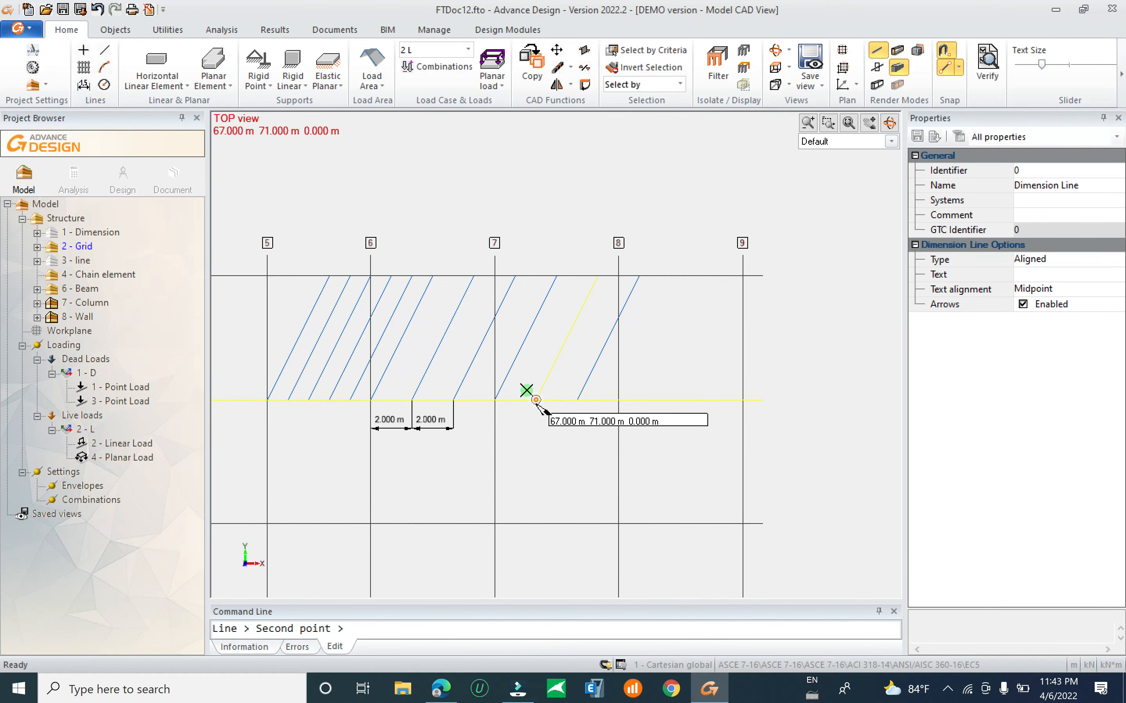
pyautogui.click(577, 400)
pyautogui.click(572, 429)
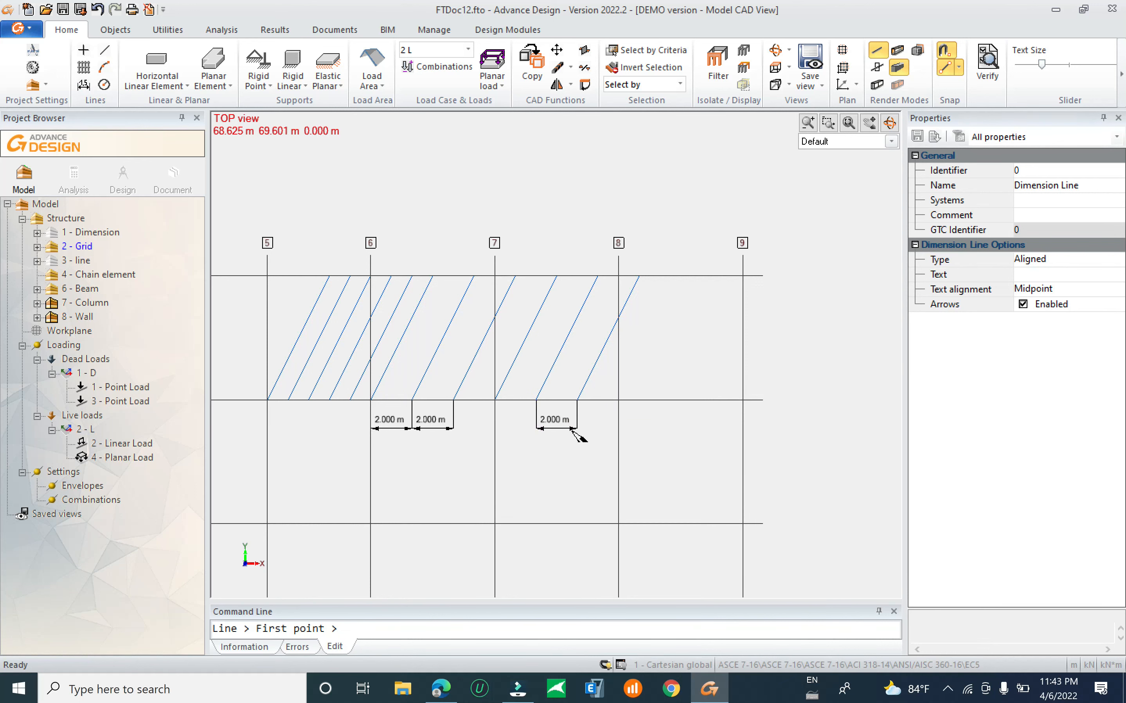
pyautogui.scroll(-2, 493, 407)
pyautogui.scroll(3, 473, 415)
pyautogui.scroll(-2, 563, 408)
pyautogui.scroll(-3, 561, 377)
pyautogui.scroll(6, 482, 377)
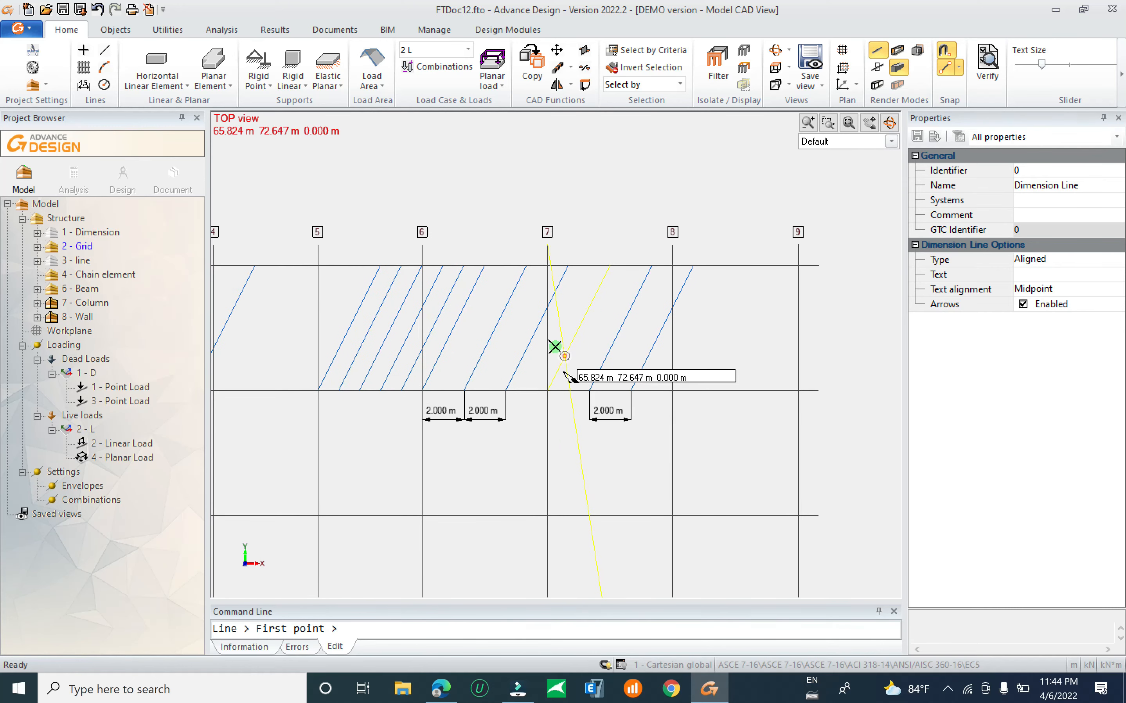
pyautogui.scroll(-4, 565, 370)
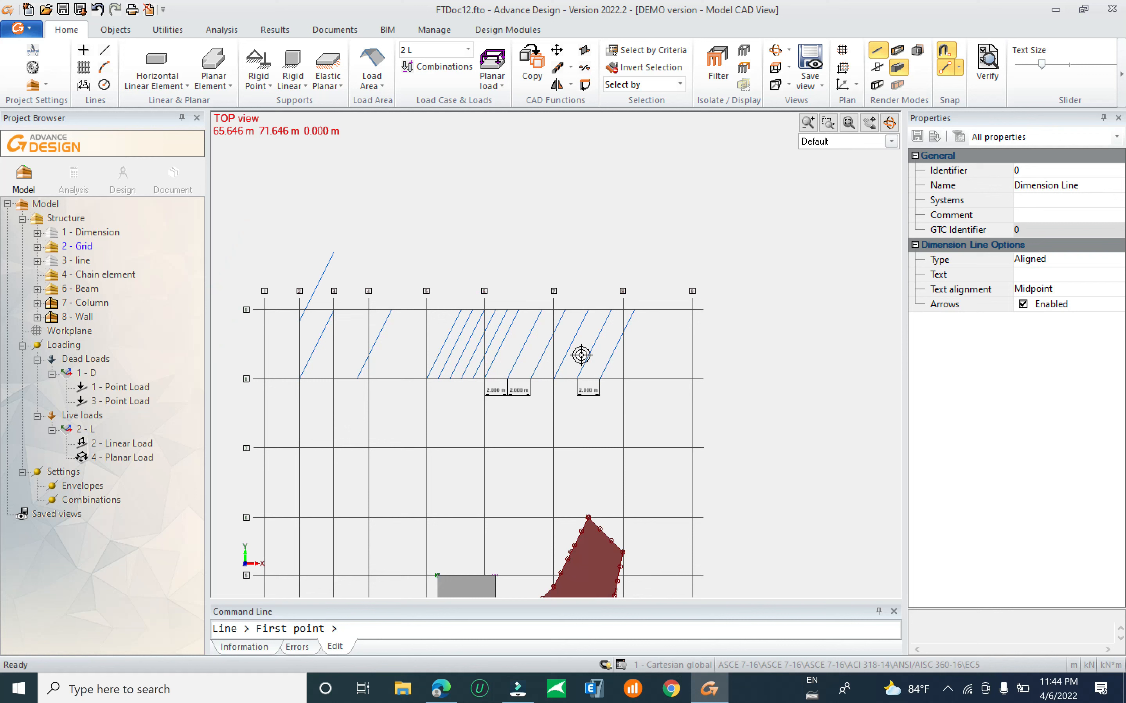
pyautogui.press('Escape')
# Start the Move command and pick the translation vector 6, 0, 0 from axis 8 to axis 9 on the grid.
pyautogui.moveTo(642, 363); pyautogui.dragTo(625, 342, button='middle')
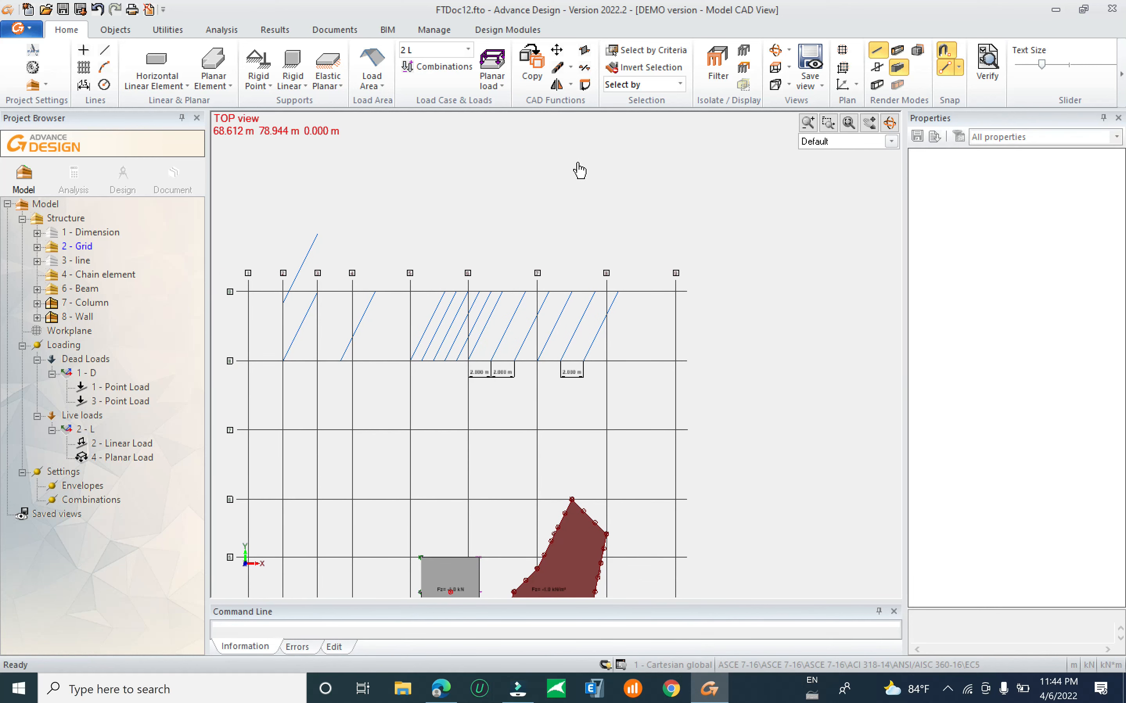
pyautogui.click(456, 202)
pyautogui.click(556, 49)
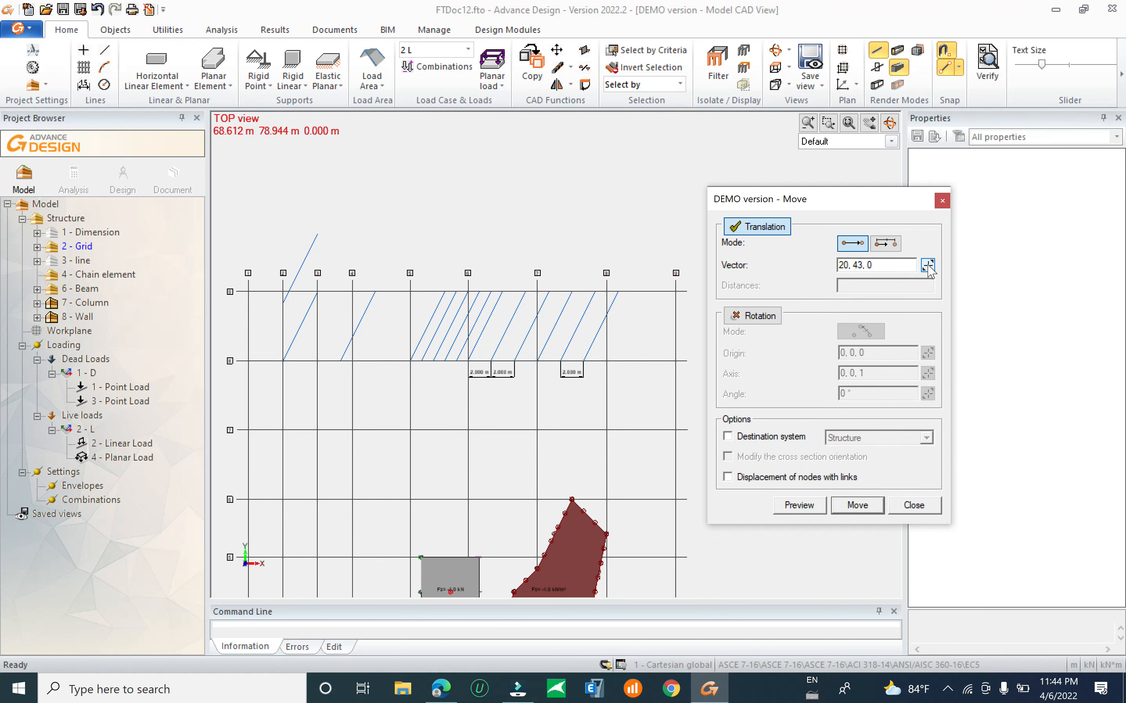
pyautogui.click(928, 265)
pyautogui.scroll(5, 618, 353)
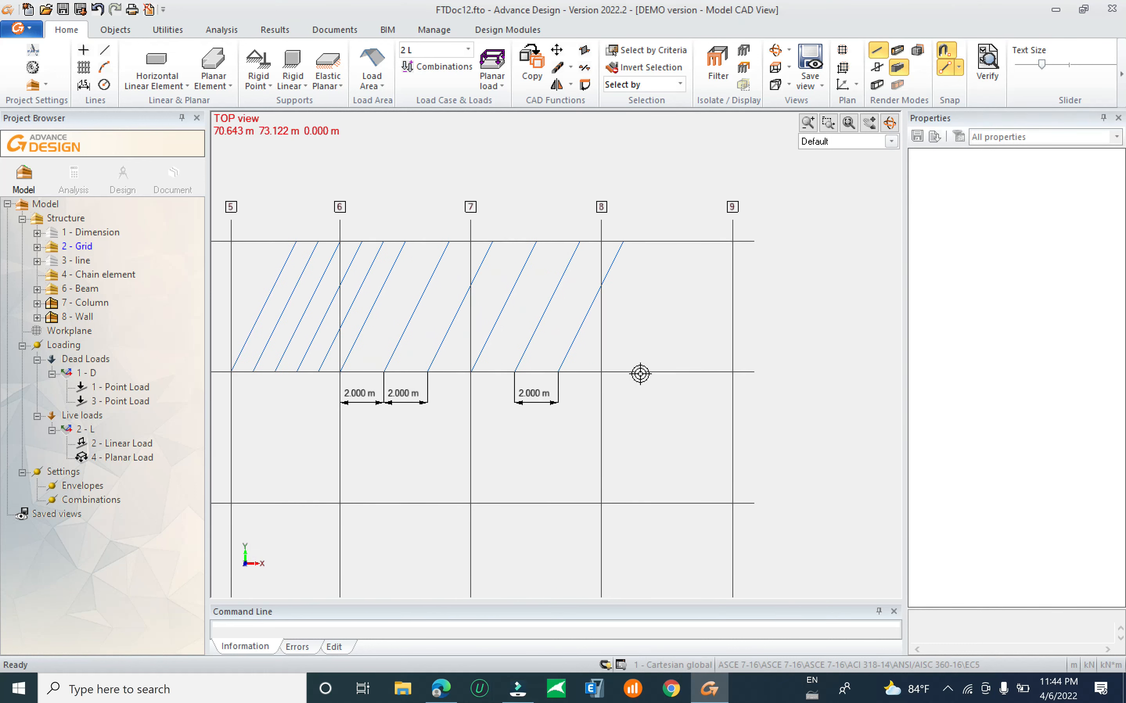
pyautogui.scroll(1, 640, 374)
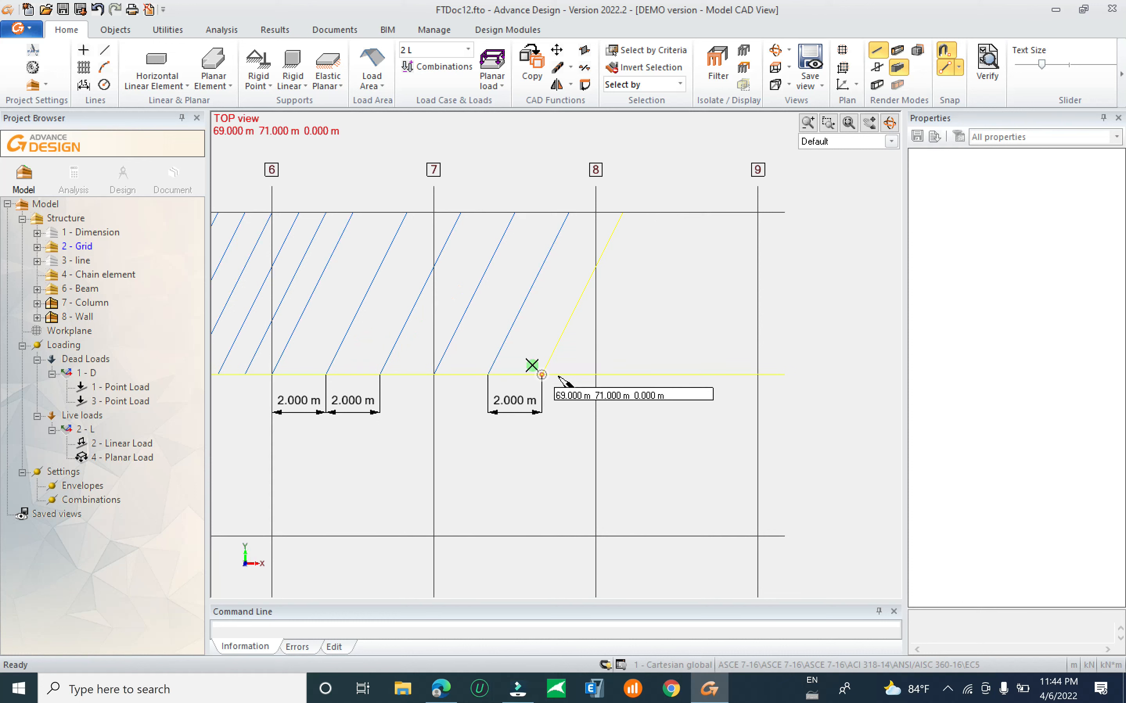
pyautogui.click(597, 375)
pyautogui.click(757, 374)
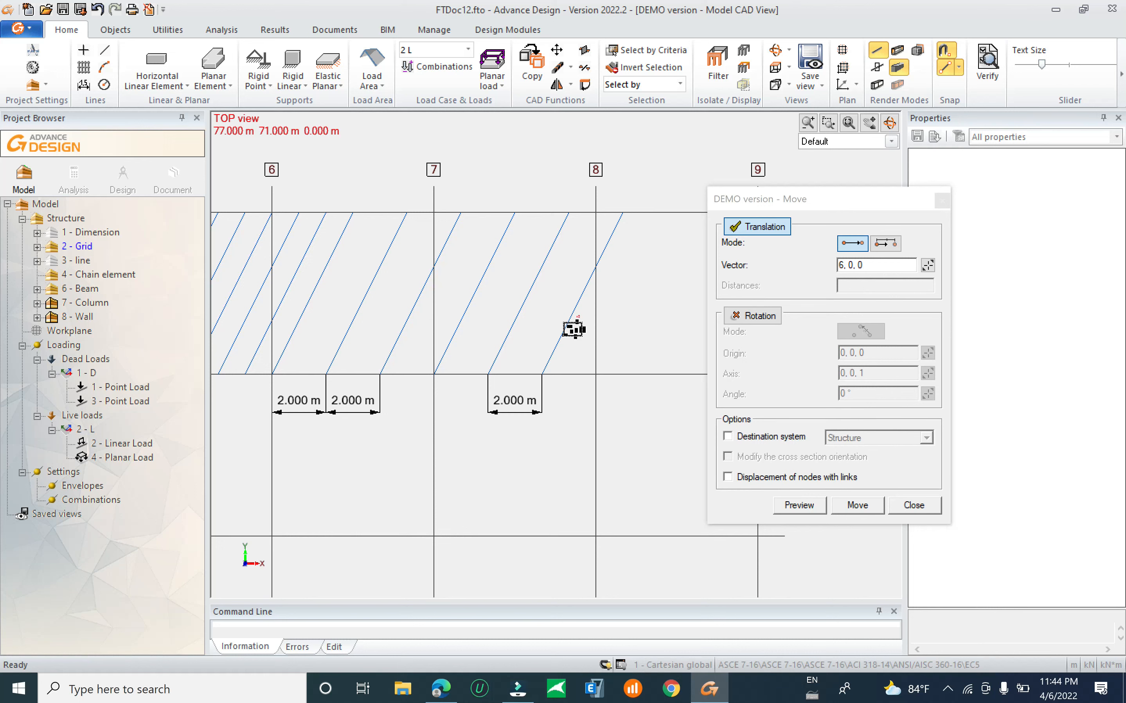
# Select the line crossing axis 8, move it with vector 5, 0, 0, and close the Move dialog and clear the selection.
pyautogui.click(574, 329)
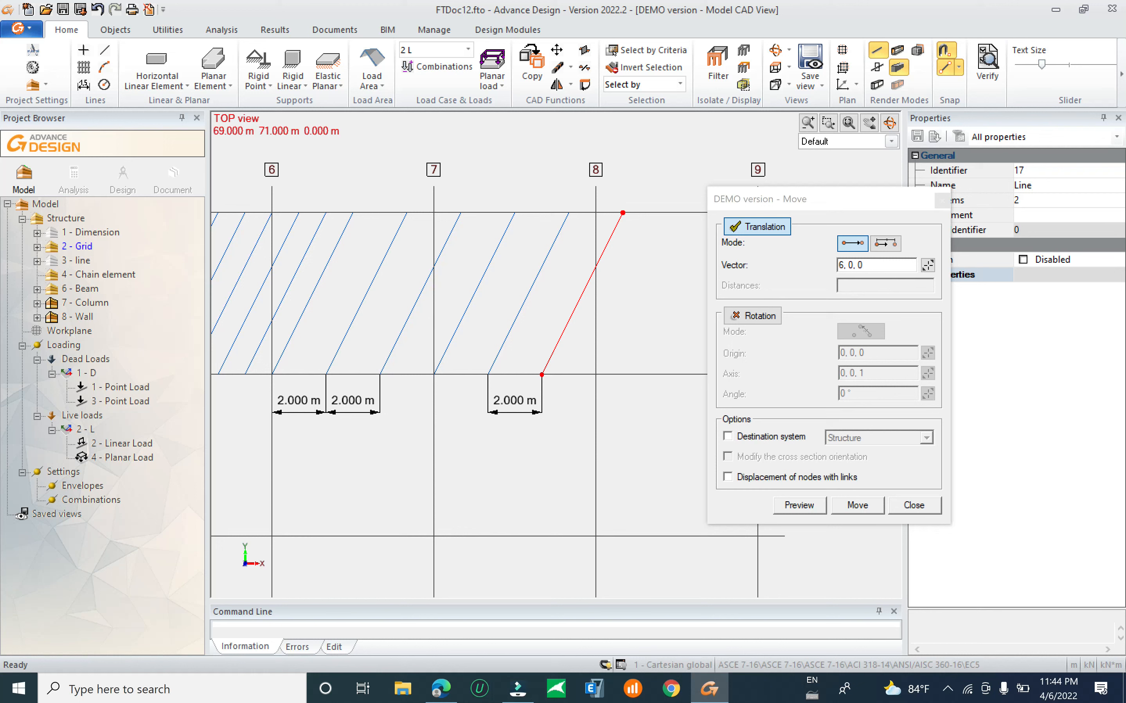
pyautogui.click(842, 265)
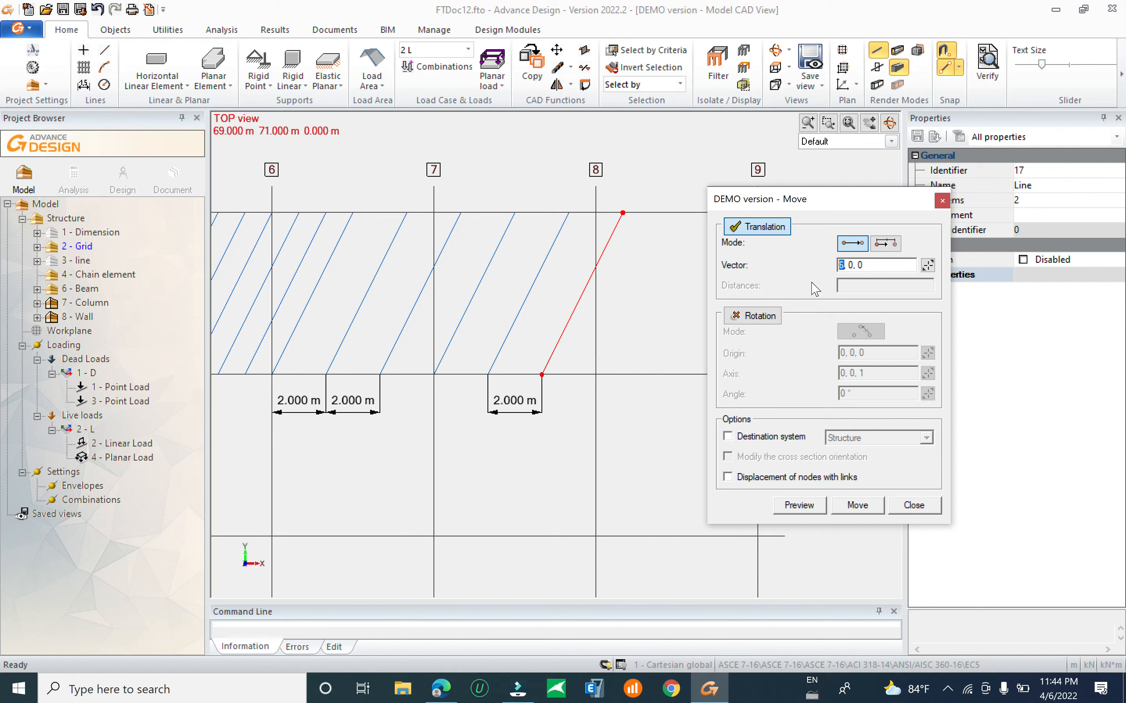
pyautogui.click(858, 505)
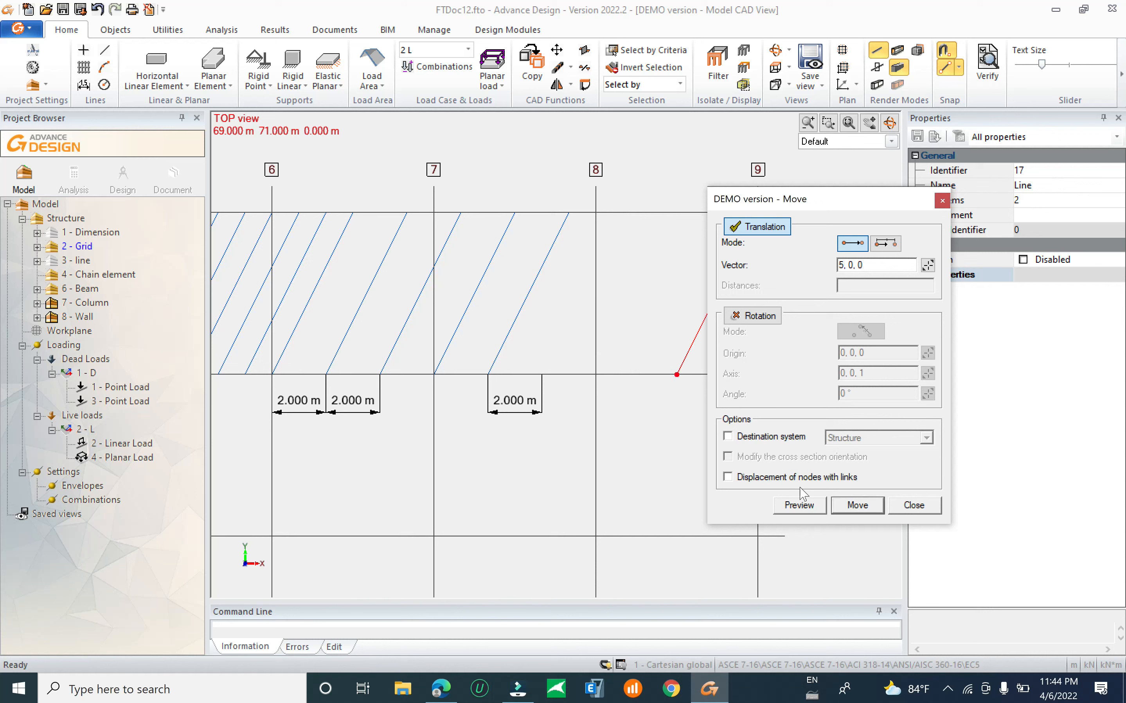
pyautogui.moveTo(865, 205); pyautogui.dragTo(935, 192)
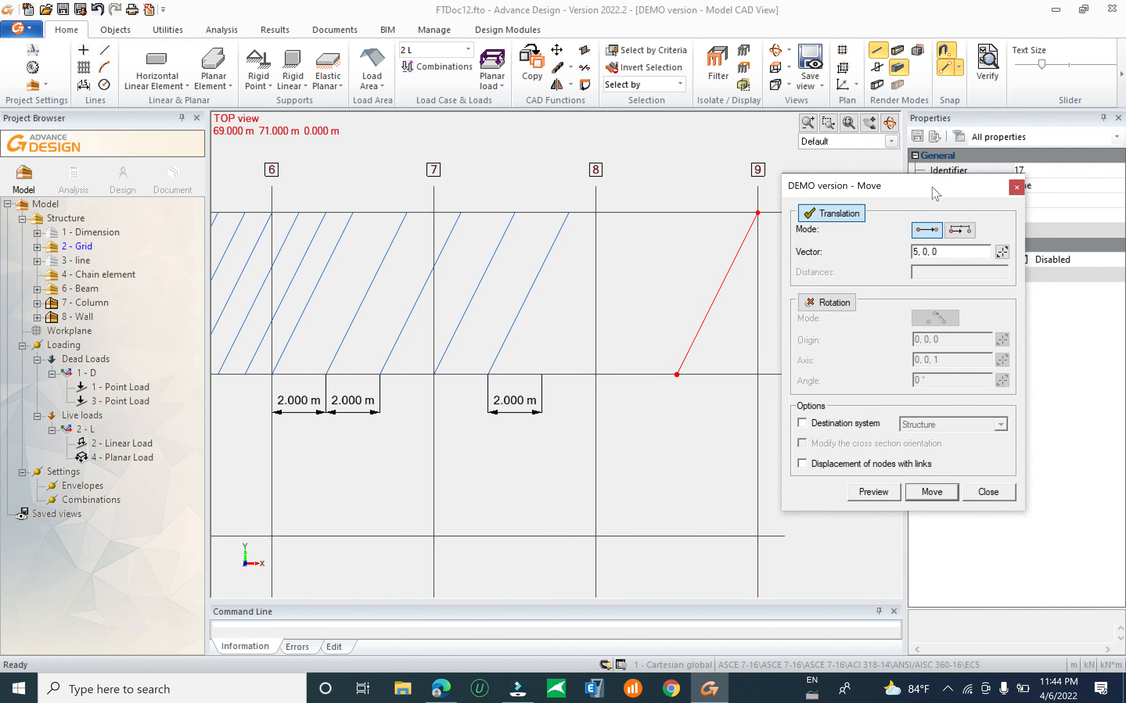
pyautogui.press('Escape')
pyautogui.press('Escape')
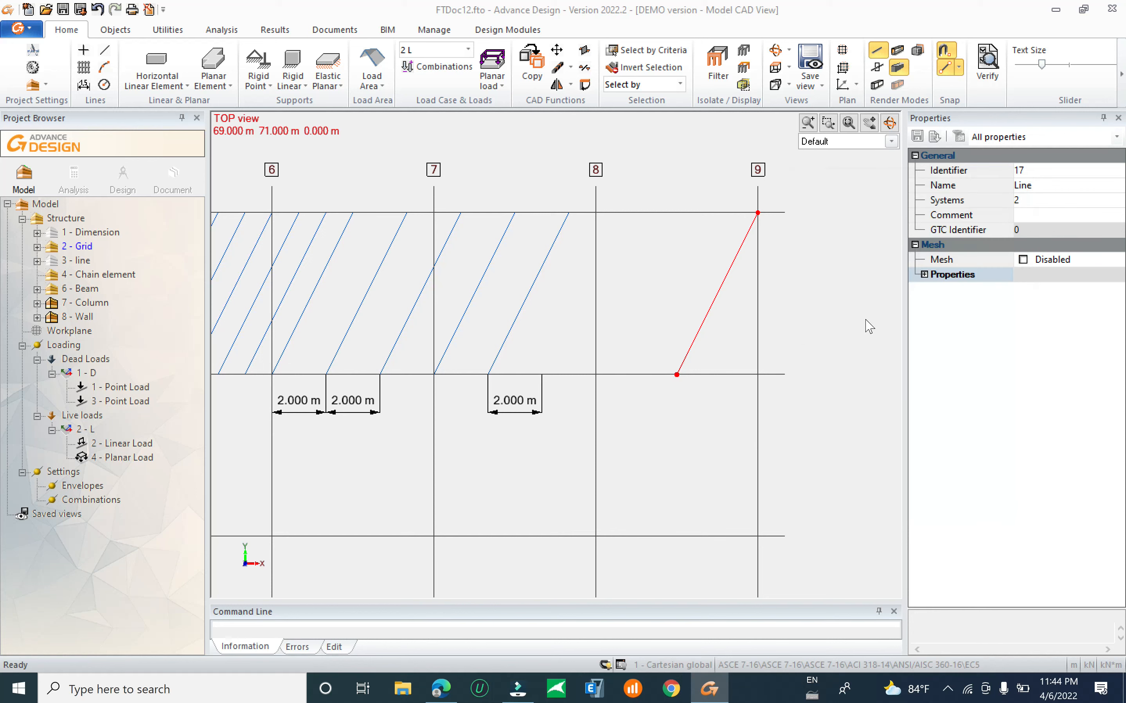
# Examine the position of the moved line relative to axis 9 and the remaining copied lines.
pyautogui.scroll(-3, 716, 281)
pyautogui.scroll(-3, 684, 291)
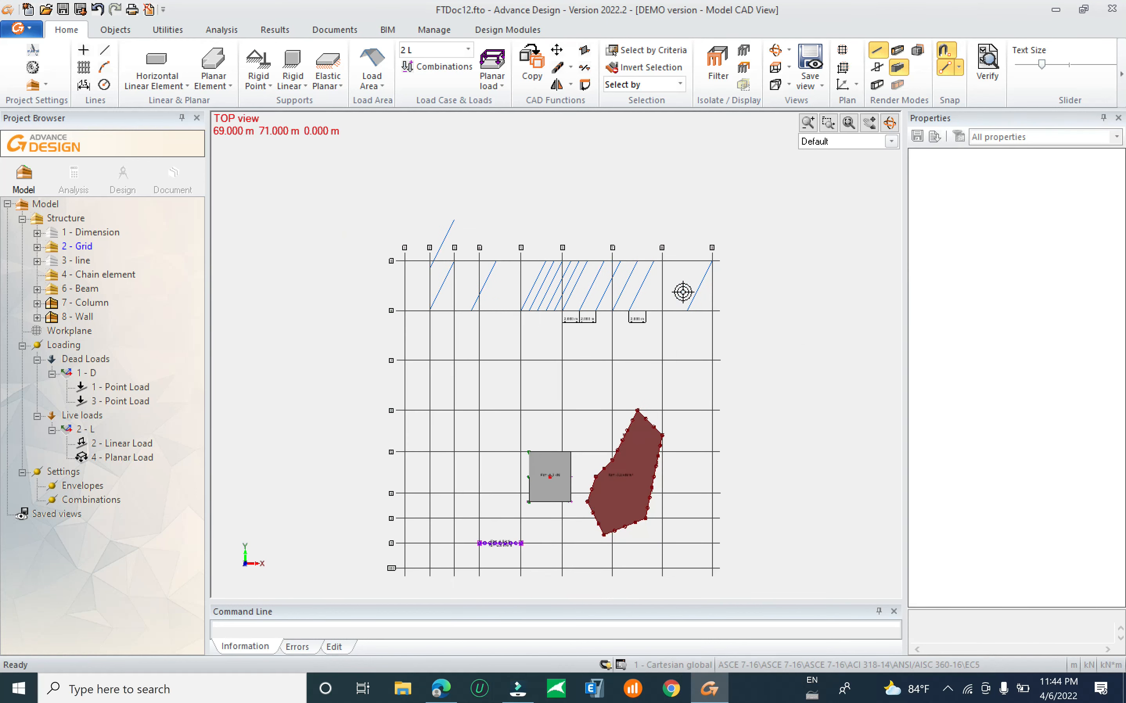
pyautogui.scroll(2, 568, 290)
pyautogui.moveTo(671, 325); pyautogui.dragTo(666, 327, button='middle')
pyautogui.scroll(5, 706, 284)
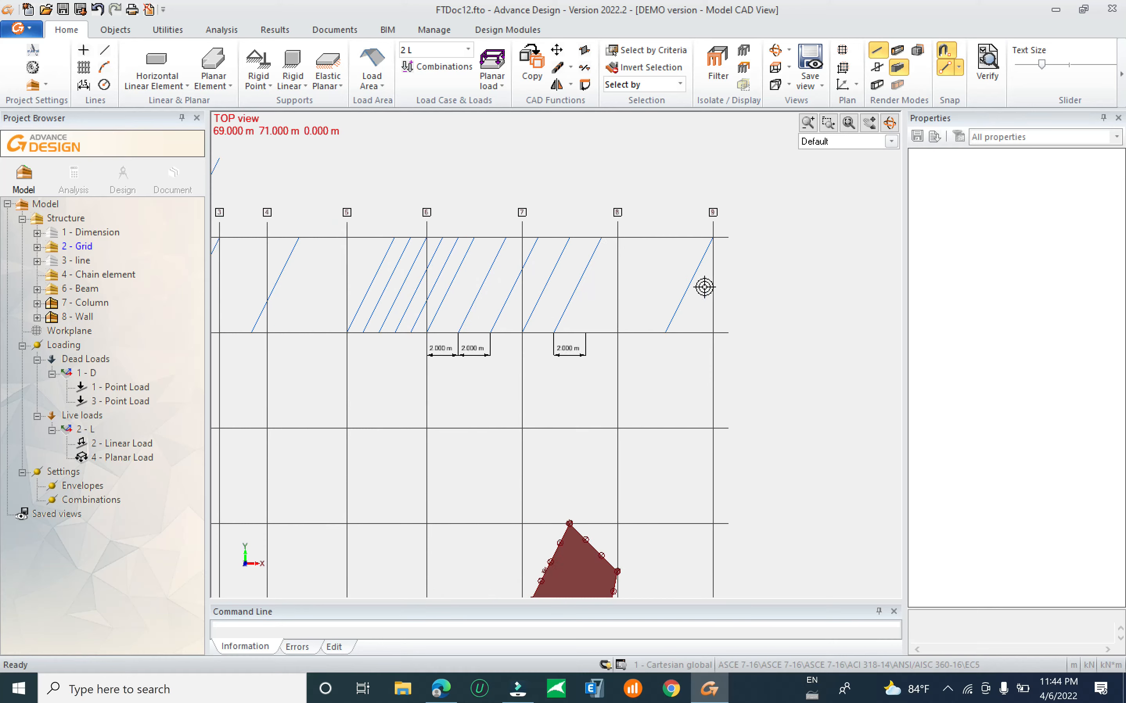
pyautogui.scroll(-1, 656, 285)
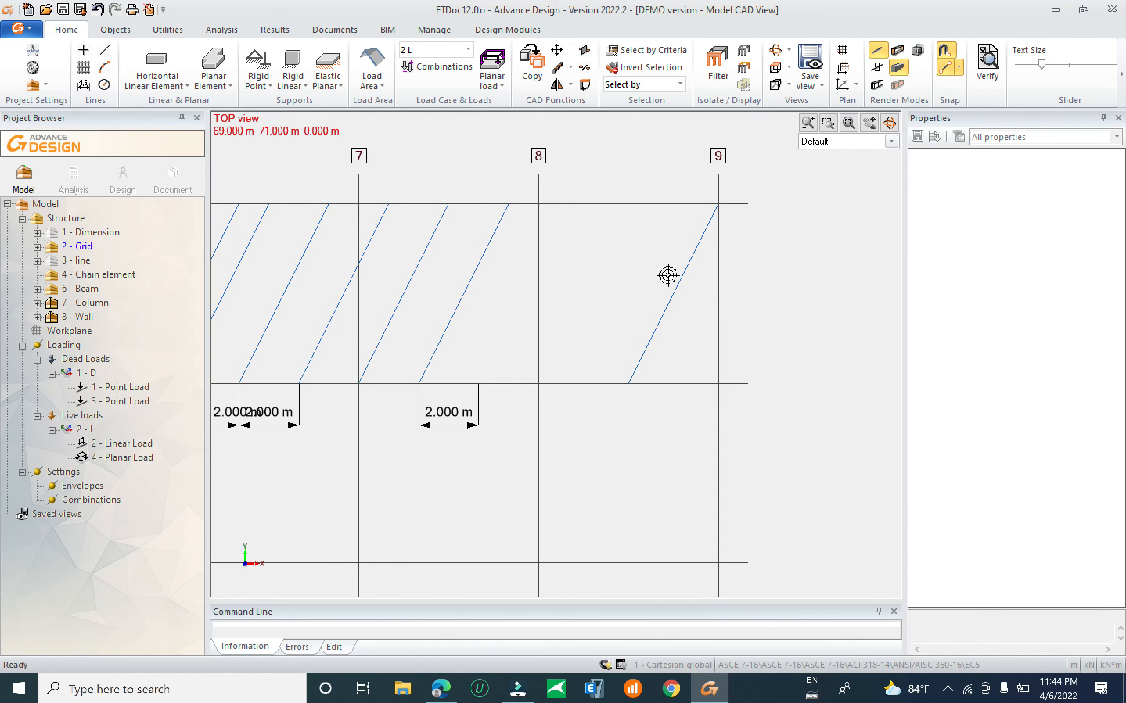
pyautogui.scroll(-1, 653, 284)
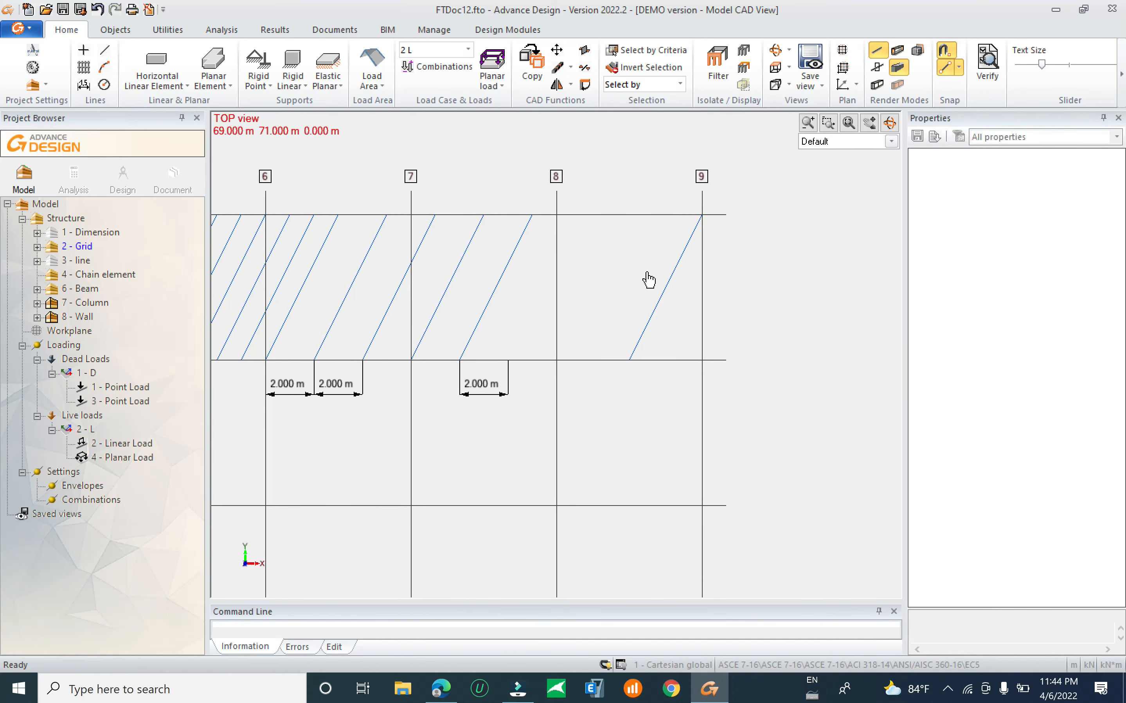
pyautogui.scroll(-1, 637, 290)
pyautogui.moveTo(625, 185); pyautogui.dragTo(693, 160, button='middle')
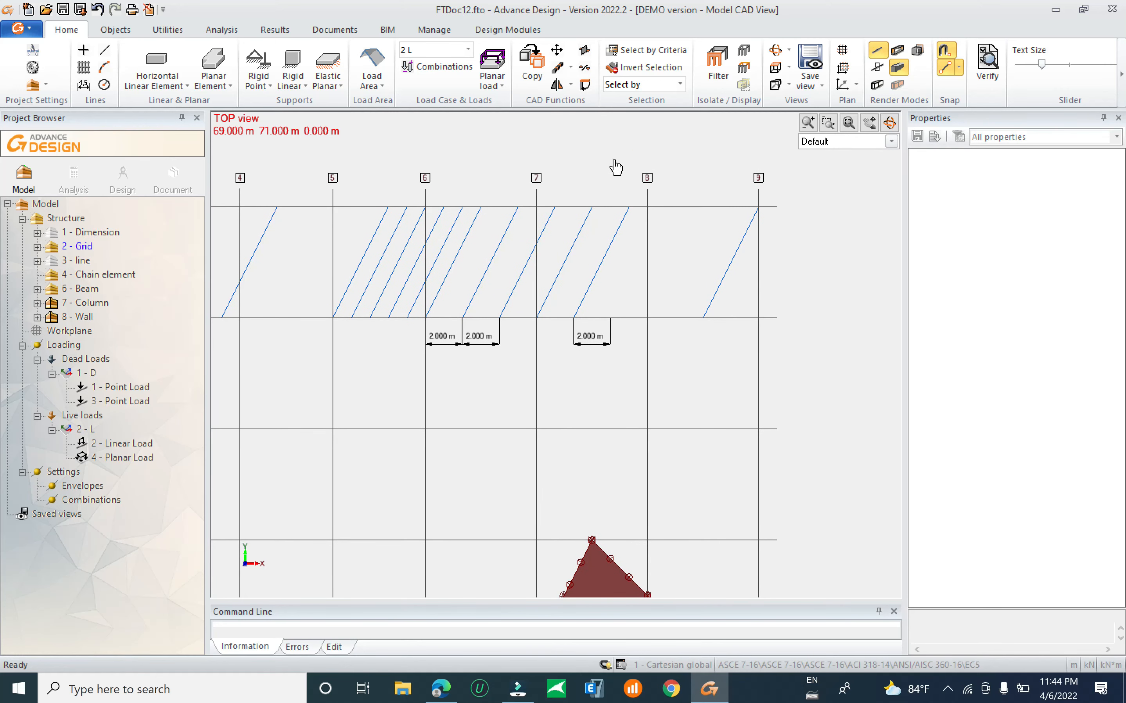
# Start a multiple copy with rotation enabled for the line ending at axis 9, with its lower endpoint 74, 71, 0 as rotation origin.
pyautogui.scroll(-1, 642, 170)
pyautogui.click(544, 72)
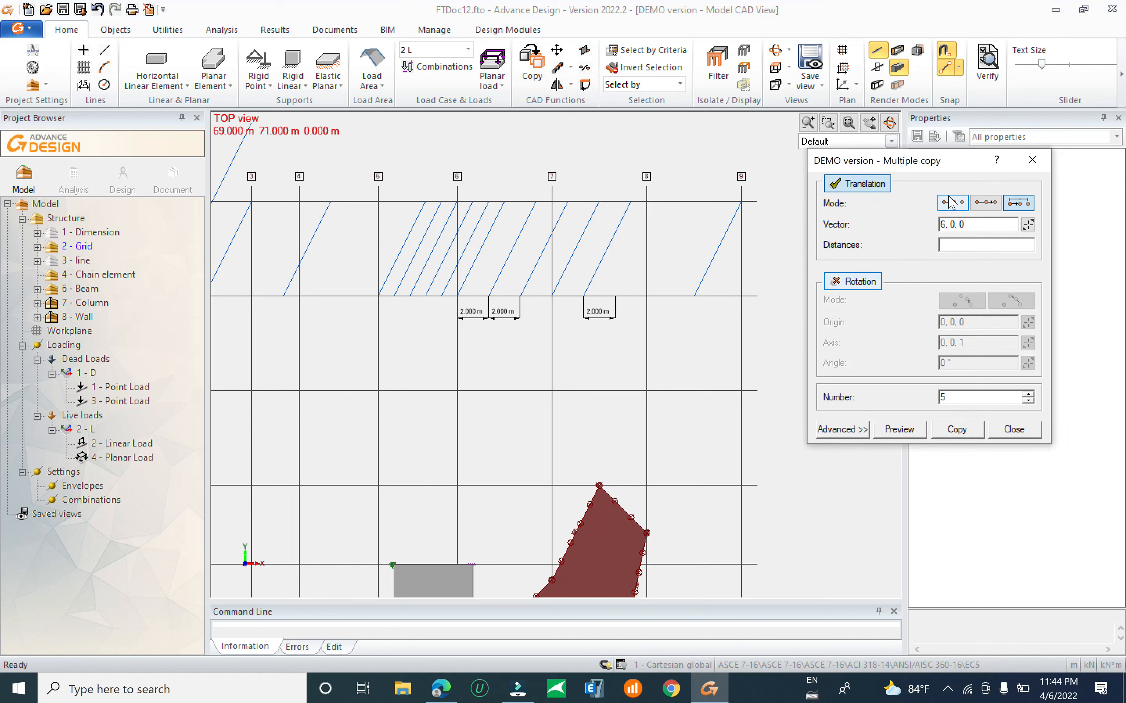
pyautogui.click(858, 284)
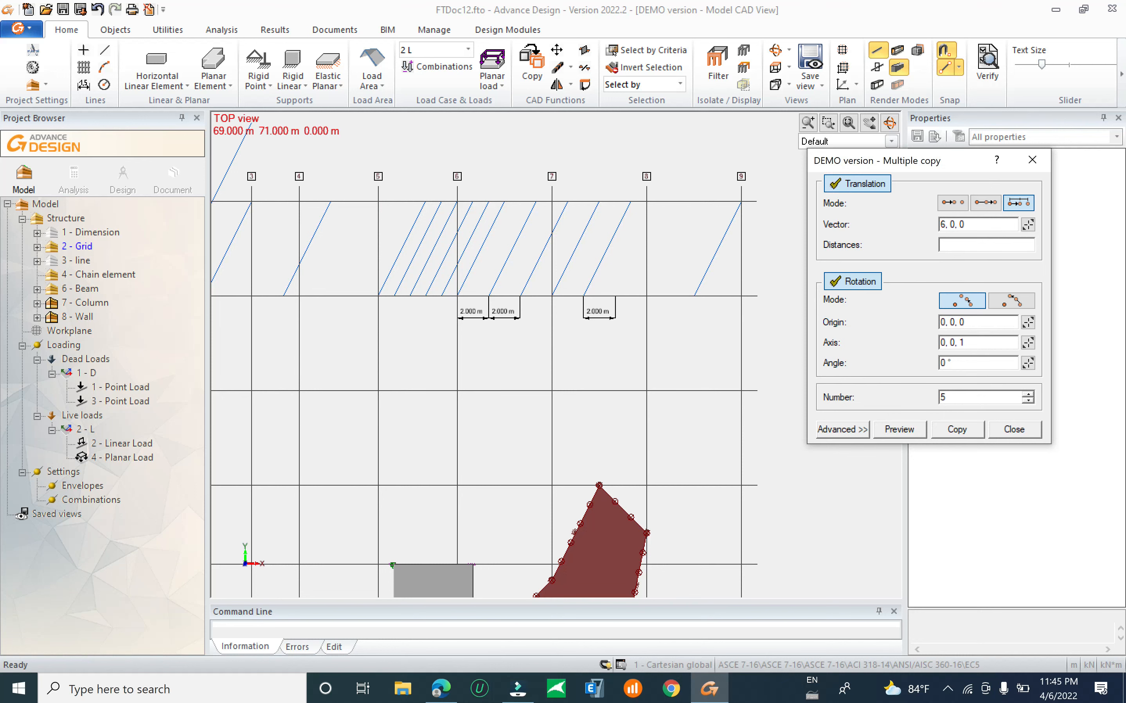
pyautogui.scroll(2, 668, 270)
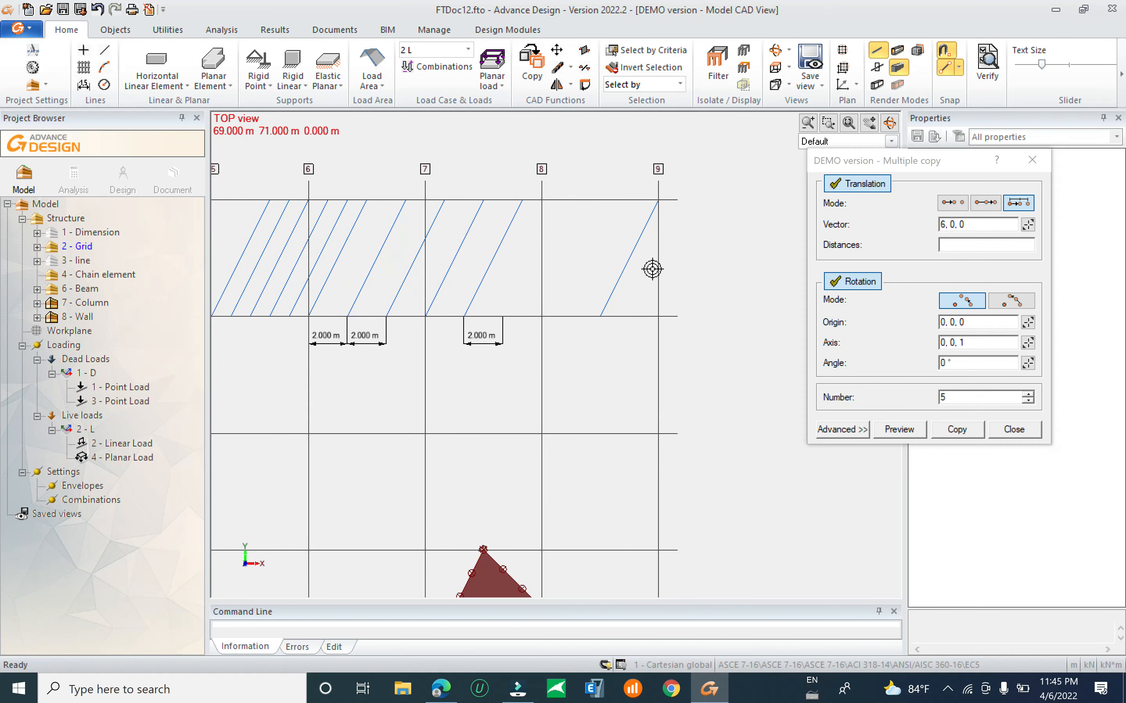
pyautogui.scroll(2, 652, 268)
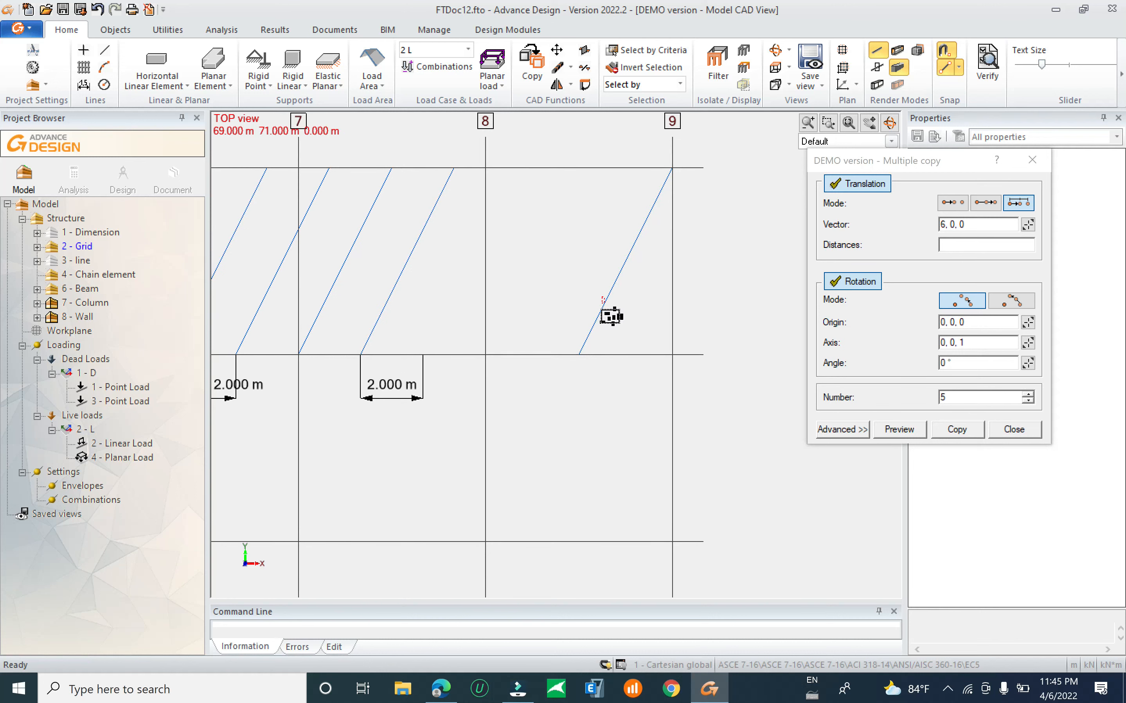
pyautogui.click(596, 321)
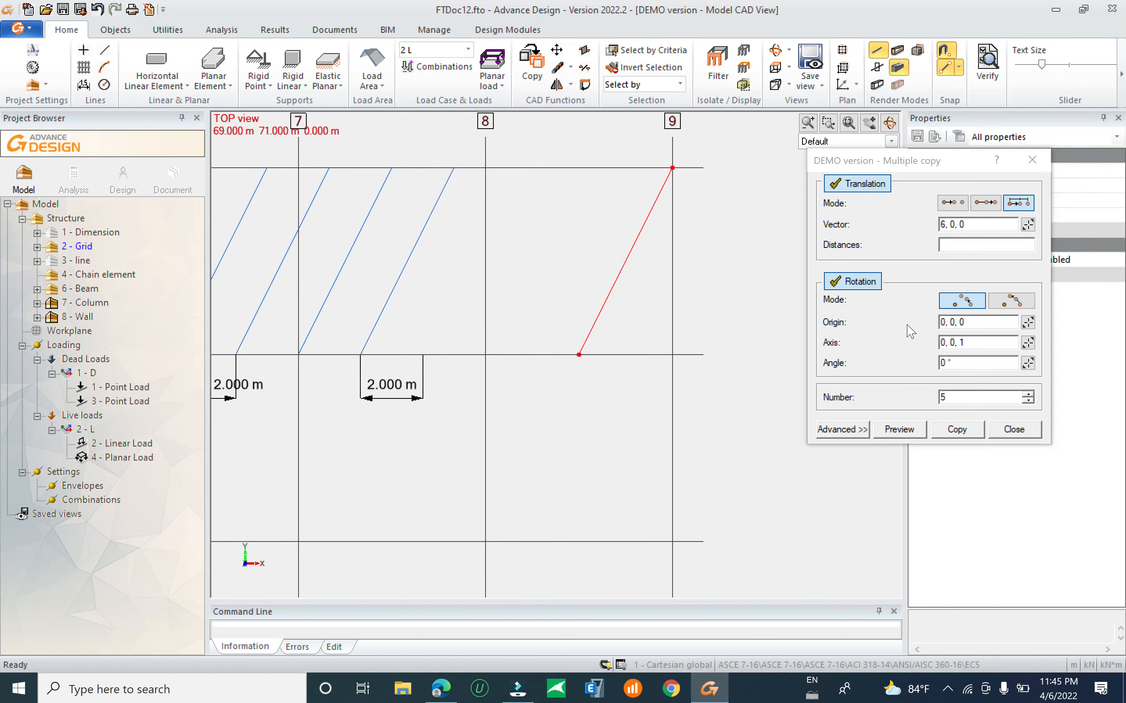
pyautogui.click(1028, 322)
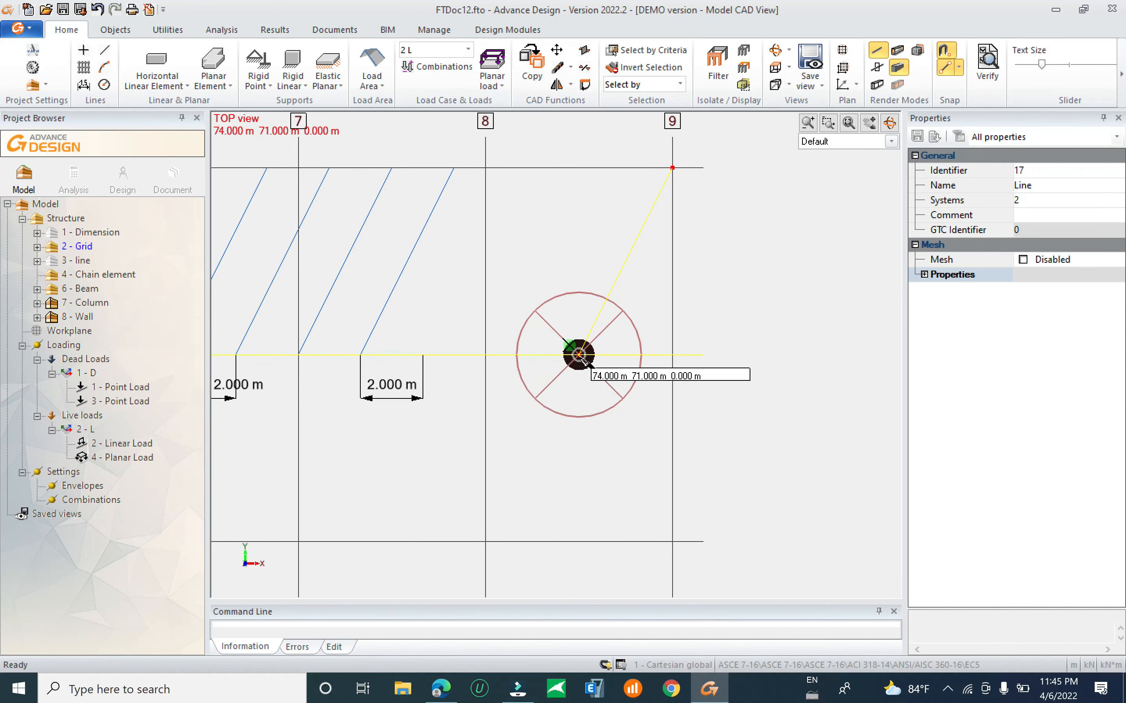
pyautogui.click(579, 355)
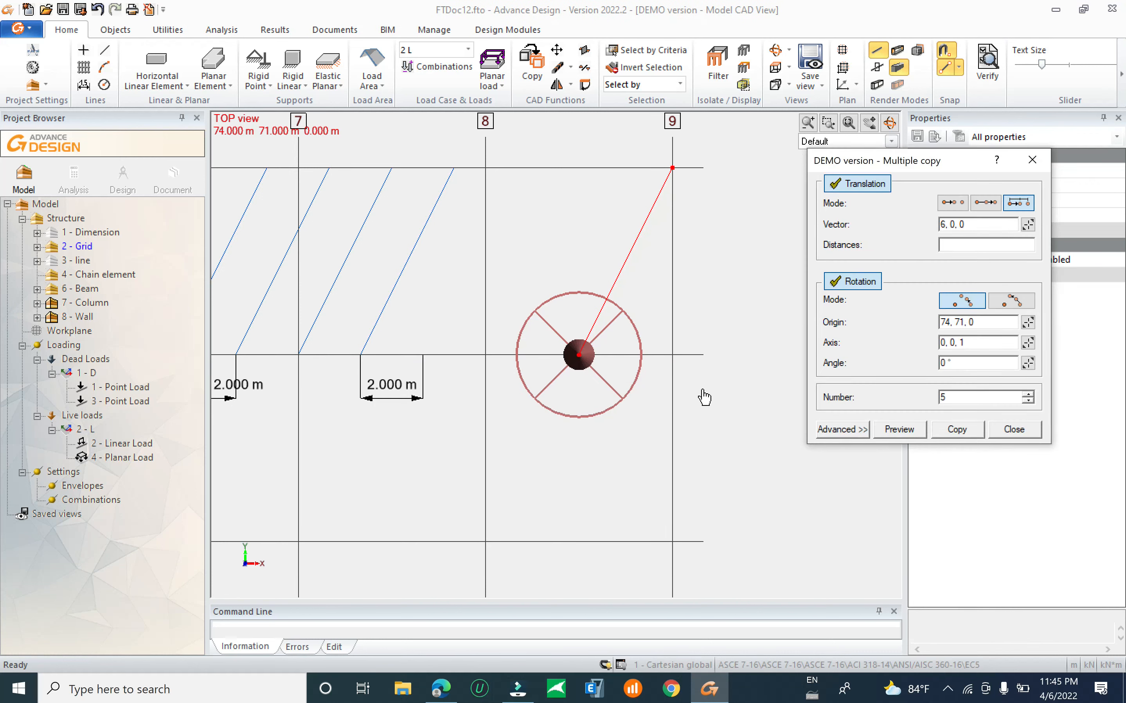
# Set the rotation angle to 45 and the number of copies to 4, and copy the line about its lower endpoint.
pyautogui.moveTo(702, 407); pyautogui.dragTo(688, 333, button='middle')
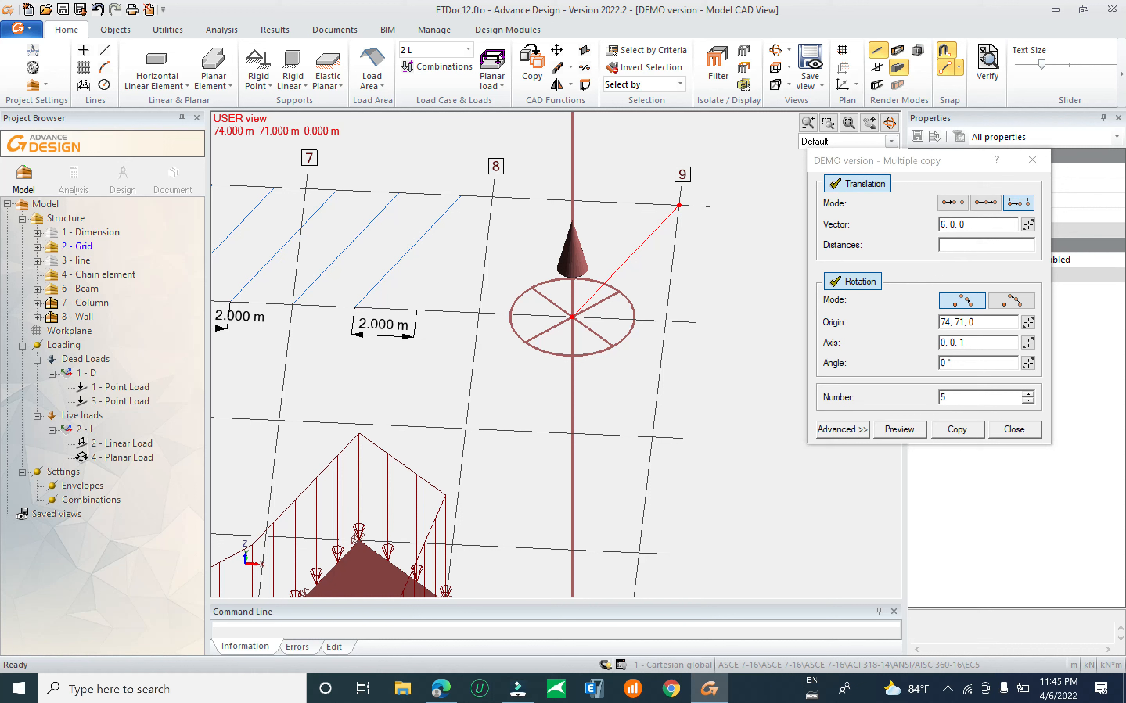
pyautogui.click(902, 362)
pyautogui.press('Tab')
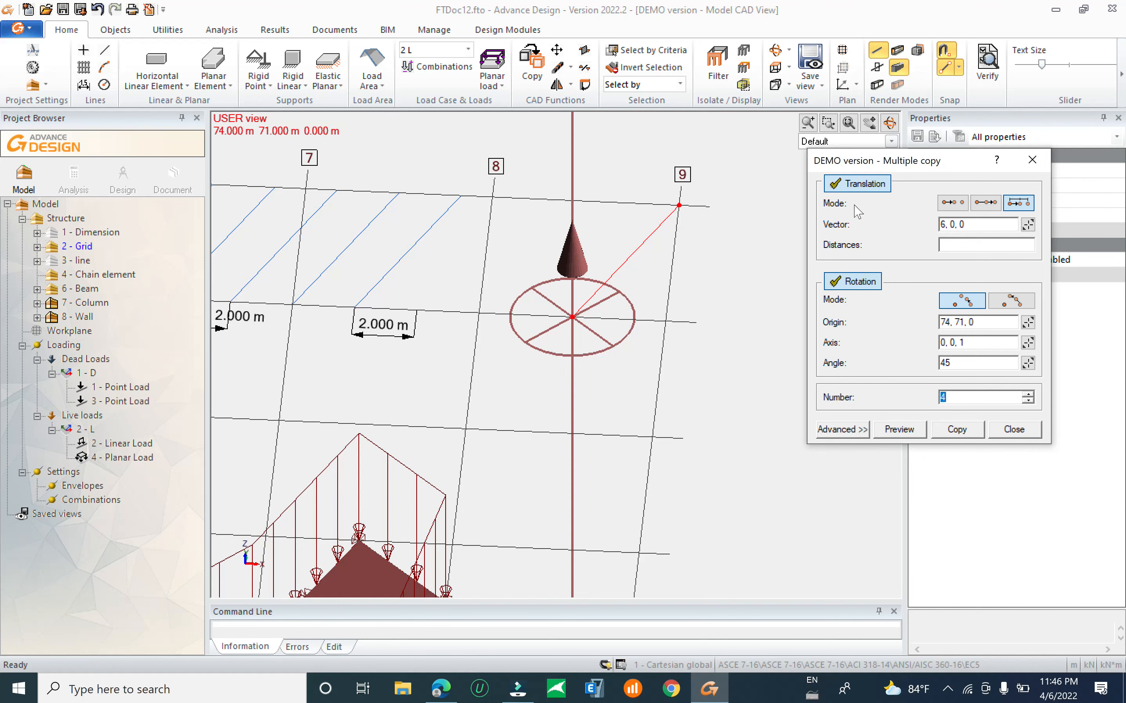
pyautogui.moveTo(931, 168); pyautogui.dragTo(842, 166)
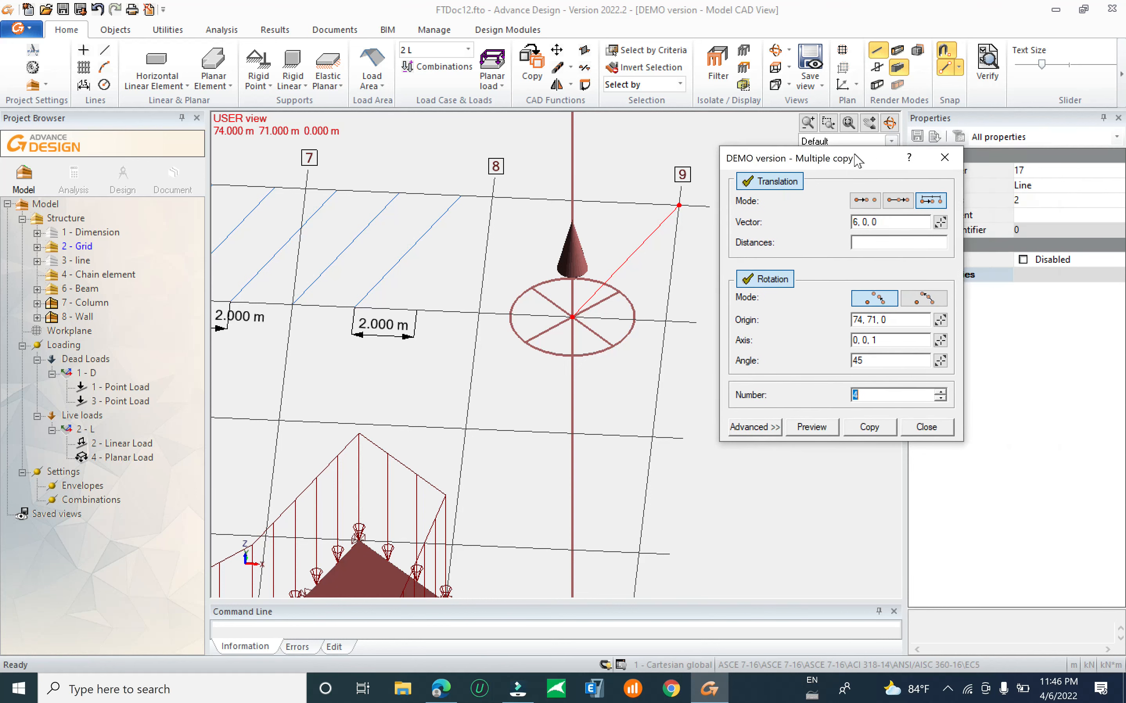
pyautogui.click(868, 428)
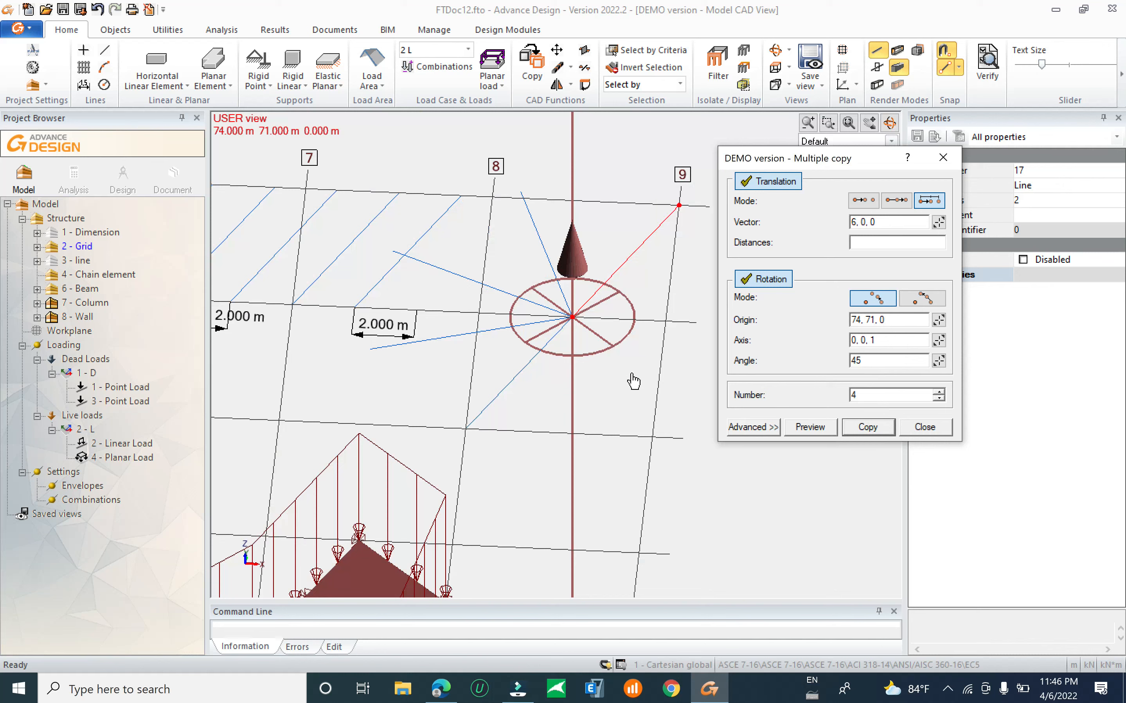
# Inspect the rotated copies around the origin from different angles and undo them.
pyautogui.moveTo(584, 368); pyautogui.dragTo(558, 396, button='middle')
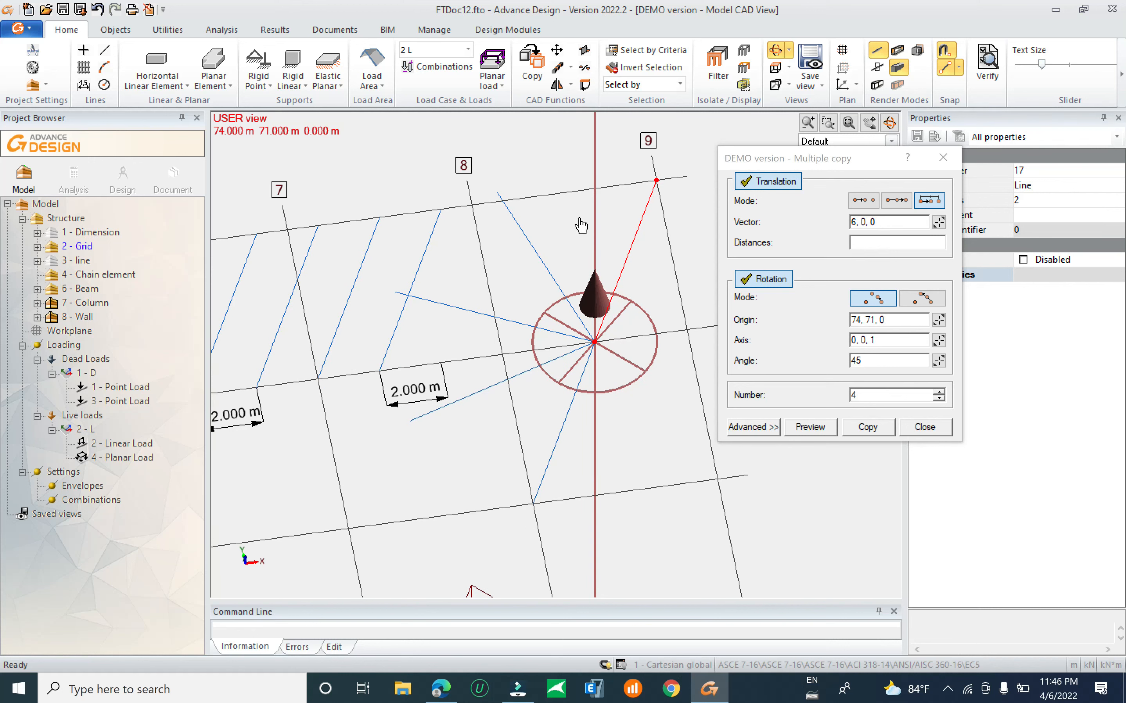
pyautogui.moveTo(629, 408); pyautogui.dragTo(565, 392, button='middle')
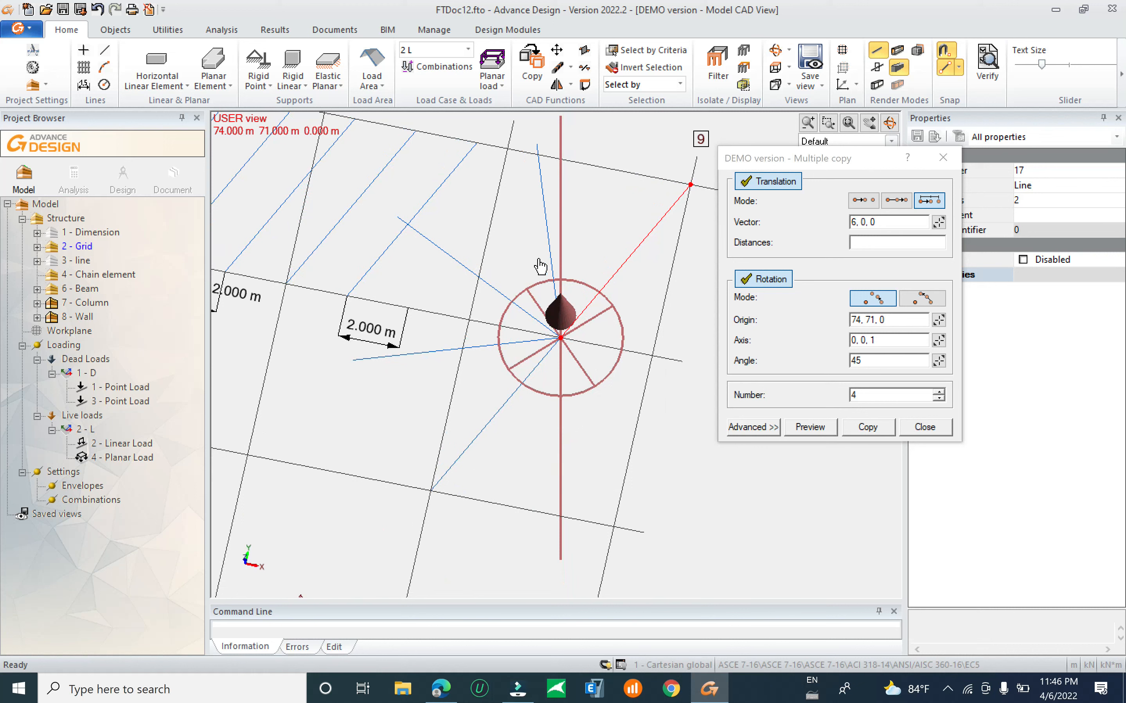
pyautogui.click(496, 421)
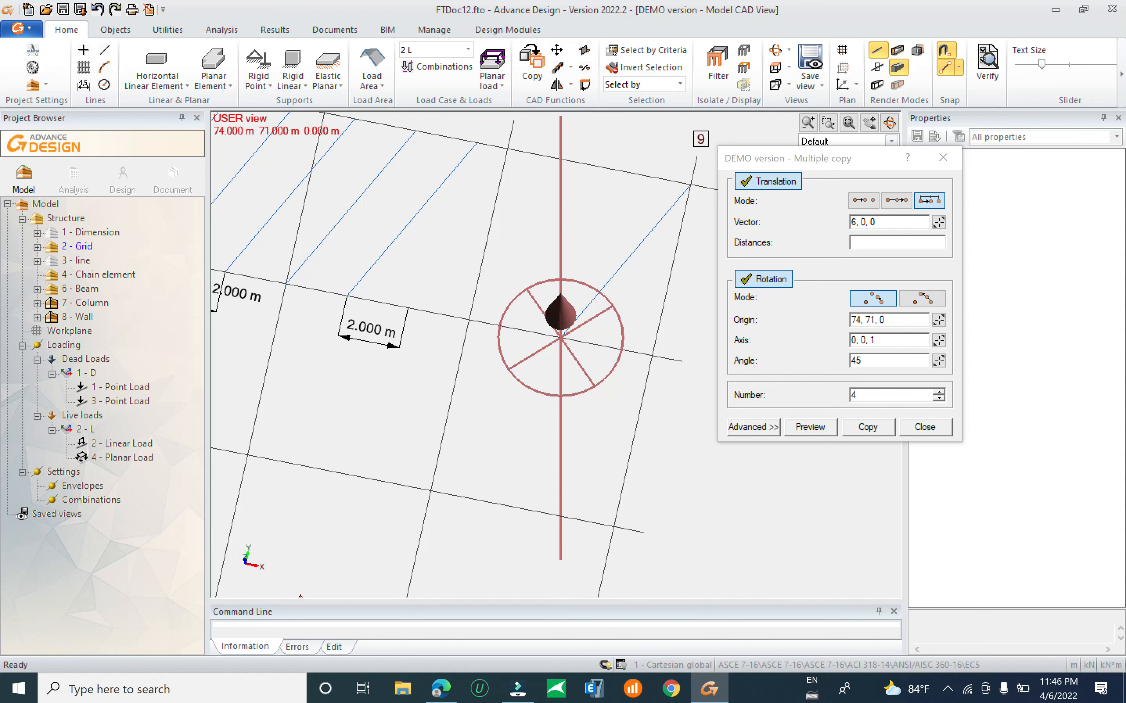
# Set the rotation angle to -45, reselect the line ending at axis 9, and make the rotated copies again.
pyautogui.click(852, 360)
pyautogui.click(867, 426)
pyautogui.click(884, 339)
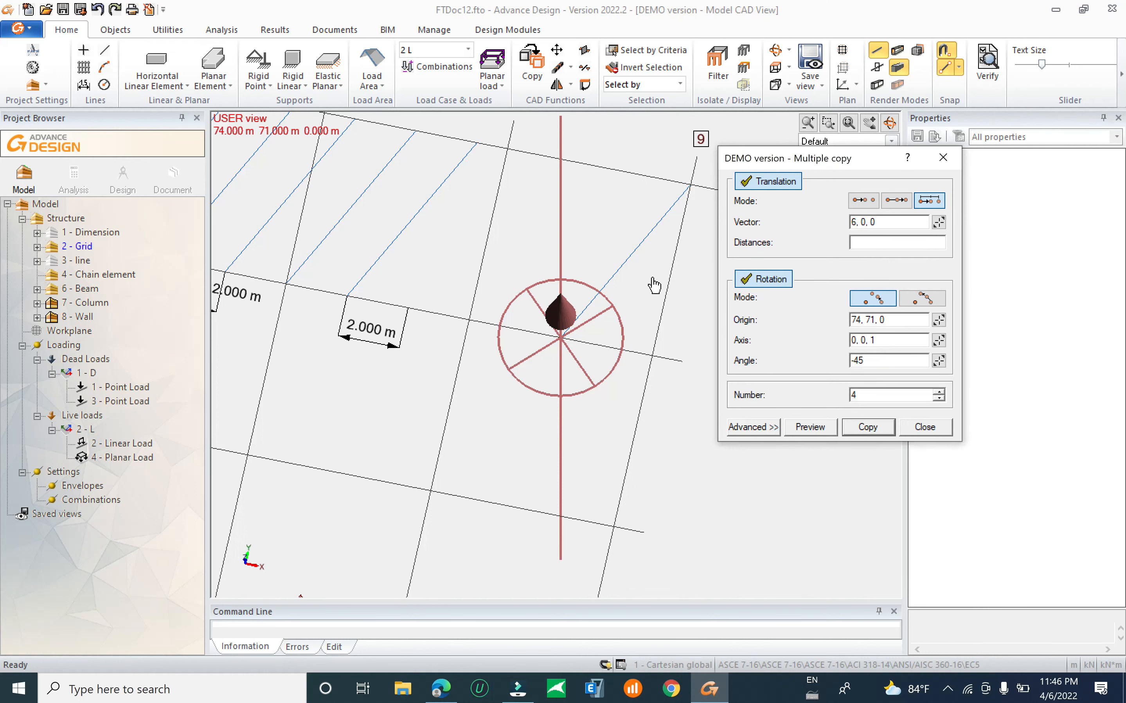
pyautogui.click(628, 275)
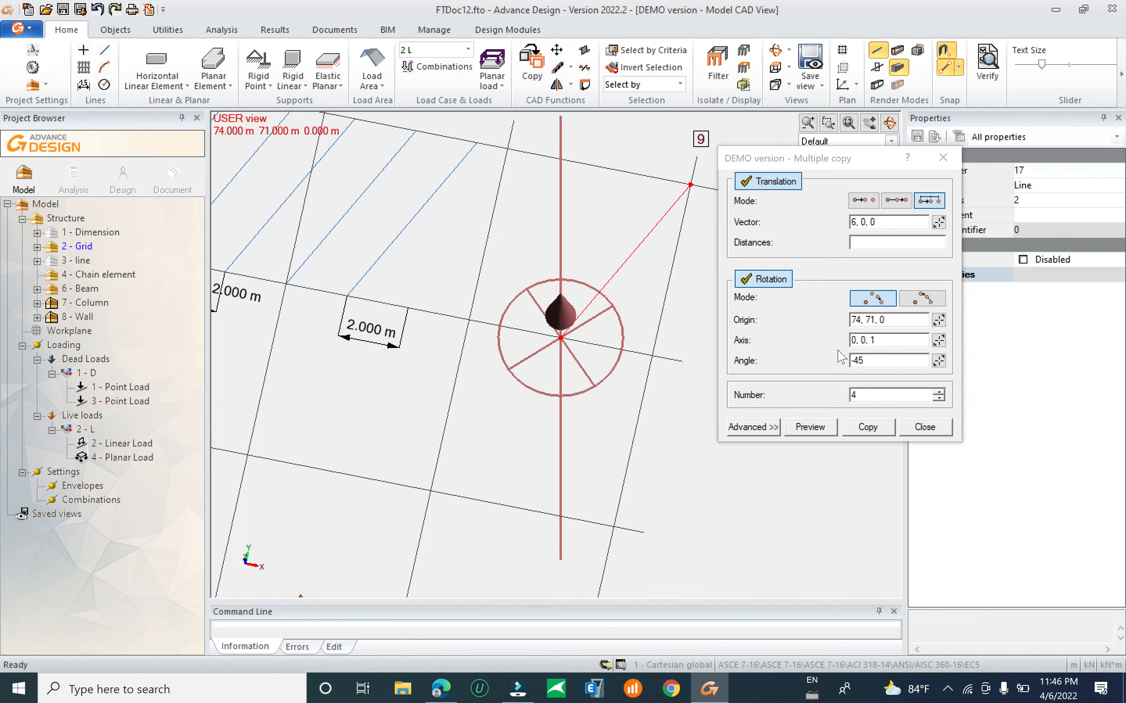
pyautogui.click(874, 427)
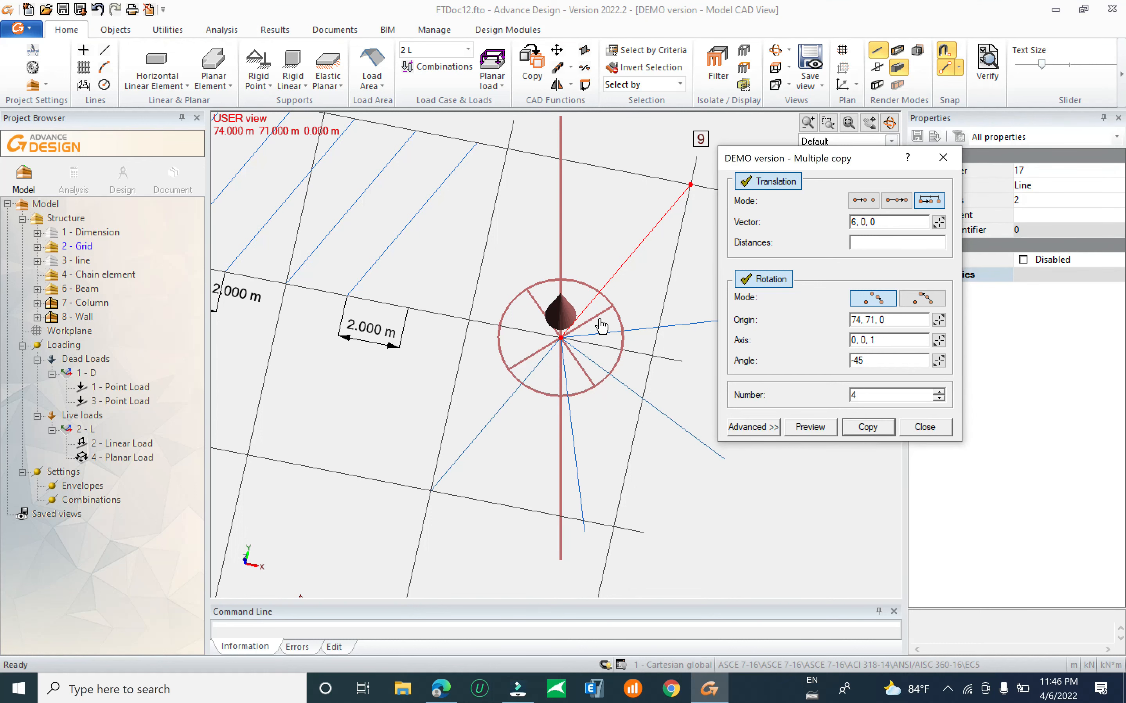
# Examine the clockwise copies around the rotation origin in 3D and from the top view, with the selection cleared.
pyautogui.moveTo(642, 310)
pyautogui.keyDown('shift'); pyautogui.mouseDown(button='middle')
pyautogui.moveTo(641, 324)
pyautogui.moveTo(626, 292)
pyautogui.mouseUp(button='middle'); pyautogui.keyUp('shift')
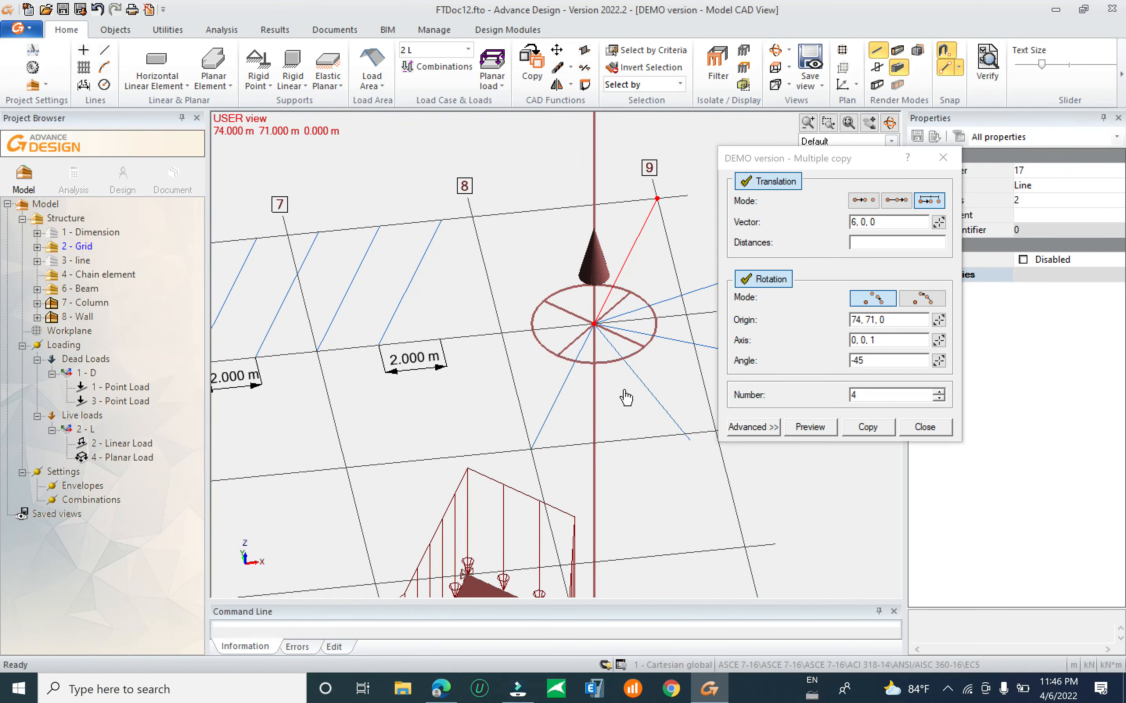
pyautogui.click(775, 67)
pyautogui.moveTo(632, 218); pyautogui.dragTo(511, 296, button='middle')
pyautogui.scroll(2, 538, 271)
pyautogui.scroll(2, 538, 271)
pyautogui.press('Escape')
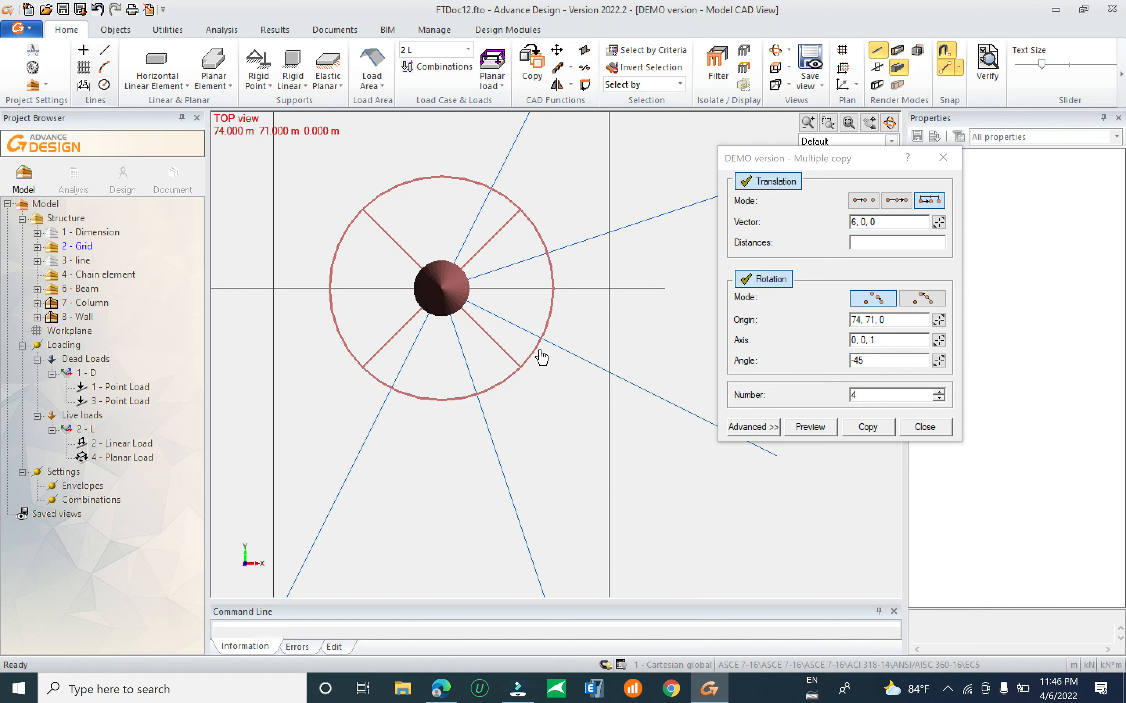
pyautogui.scroll(-3, 516, 372)
pyautogui.scroll(-1, 538, 361)
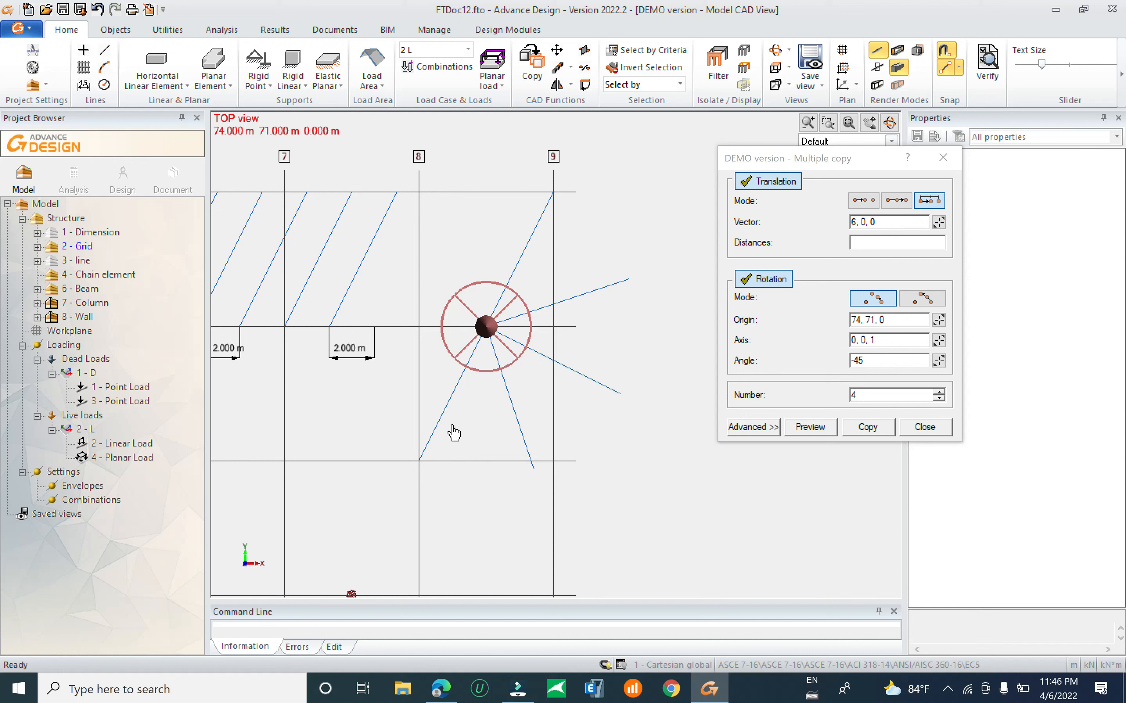
# Close the Multiple copy settings.
pyautogui.moveTo(856, 395); pyautogui.dragTo(739, 391)
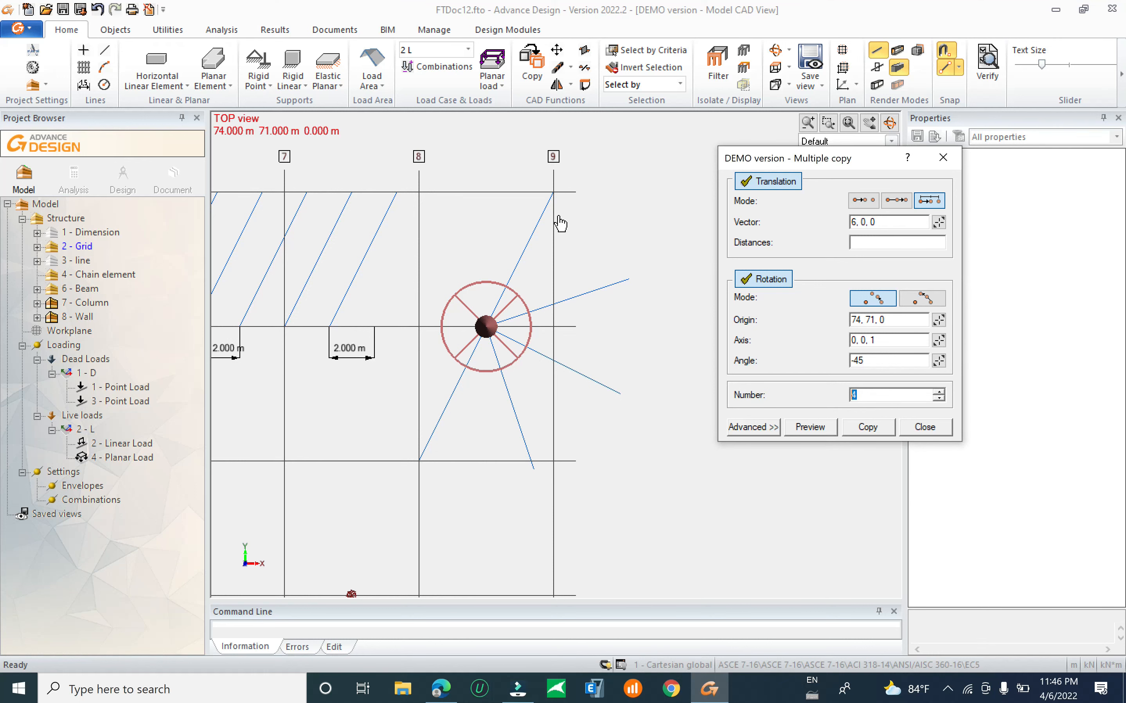
pyautogui.moveTo(474, 254); pyautogui.dragTo(581, 317, button='middle')
pyautogui.click(942, 157)
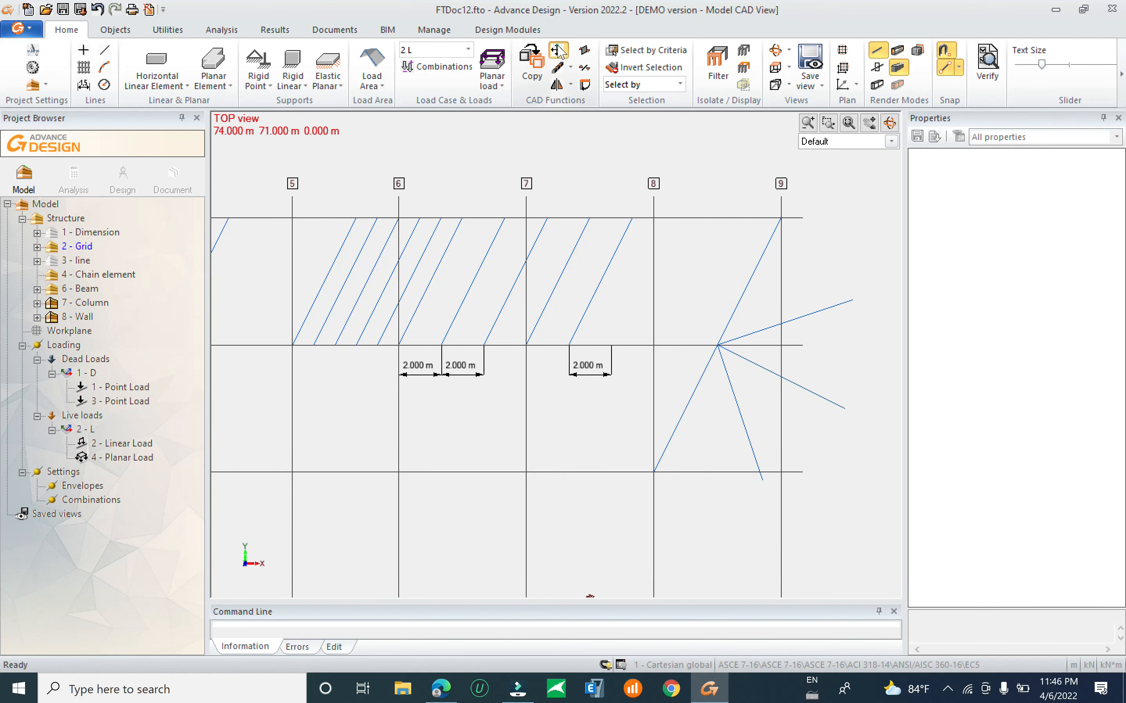
# Move the line between axes 7 and 8 by vector 5, 0, 0, rotating it 45° about its lower endpoint at 67, 71, 0.
pyautogui.click(558, 50)
pyautogui.click(828, 303)
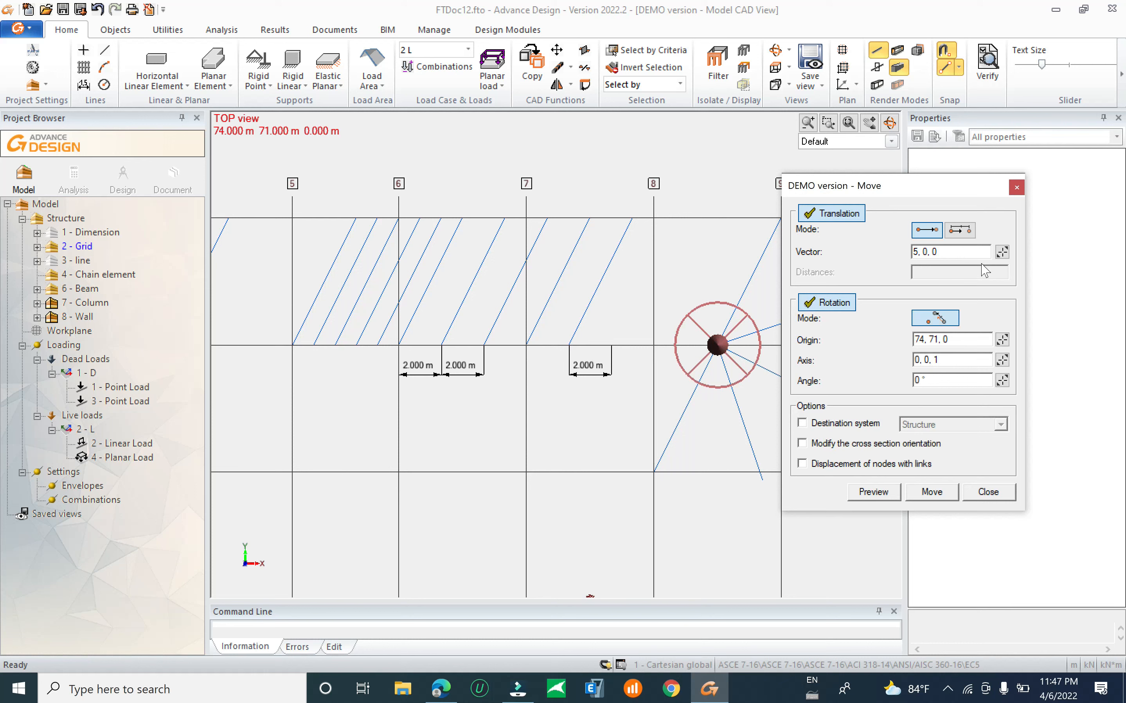
pyautogui.click(1001, 340)
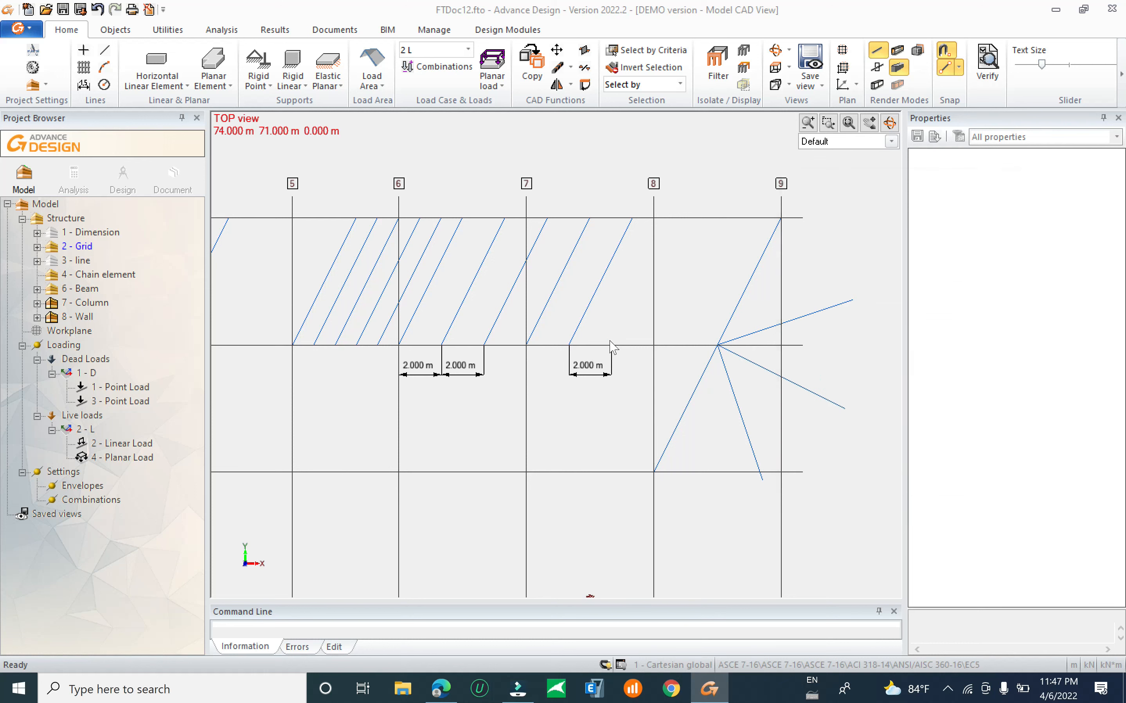
pyautogui.click(573, 353)
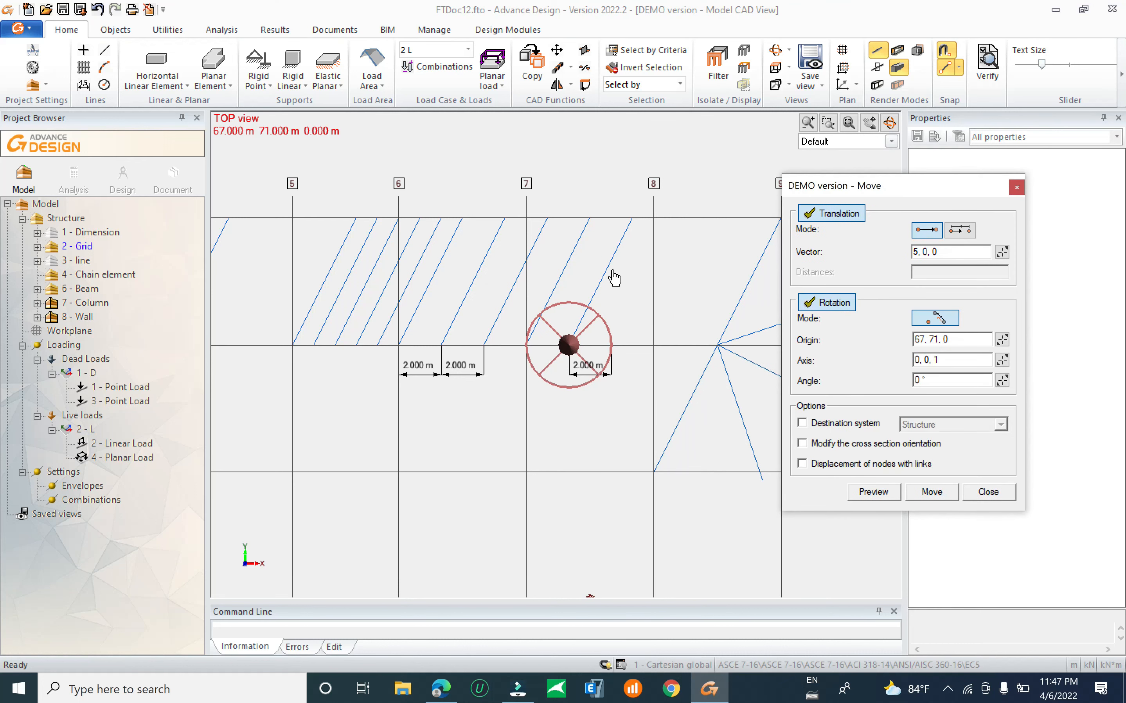
pyautogui.click(599, 292)
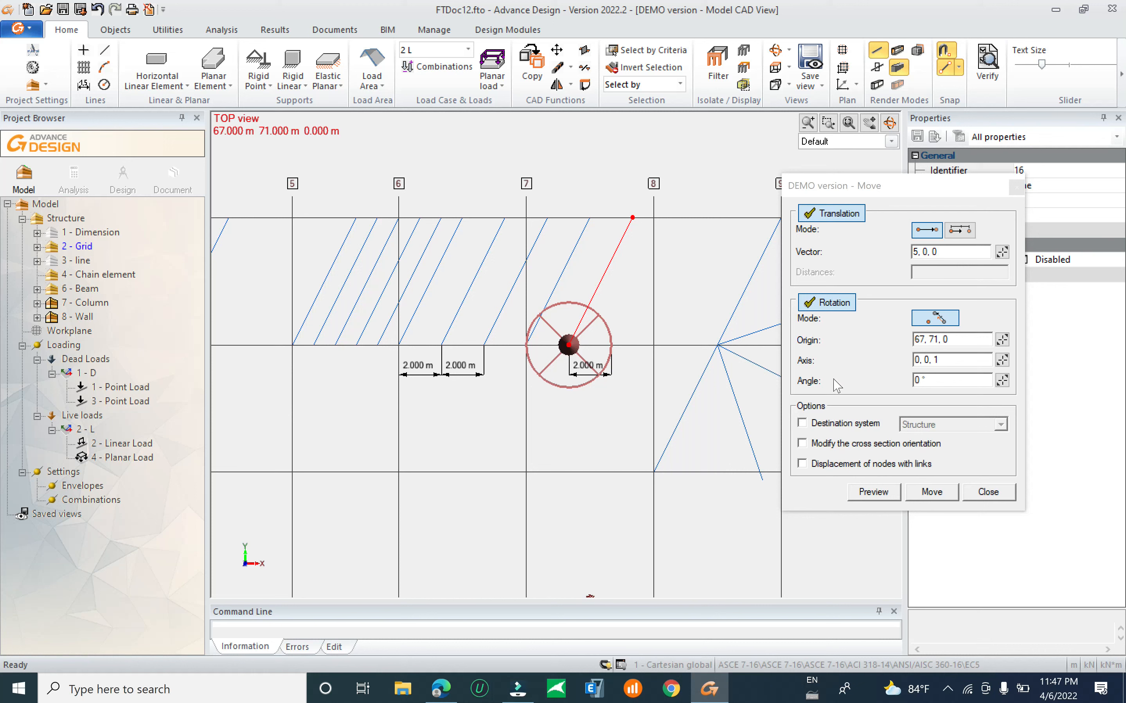
pyautogui.moveTo(929, 380); pyautogui.dragTo(914, 380)
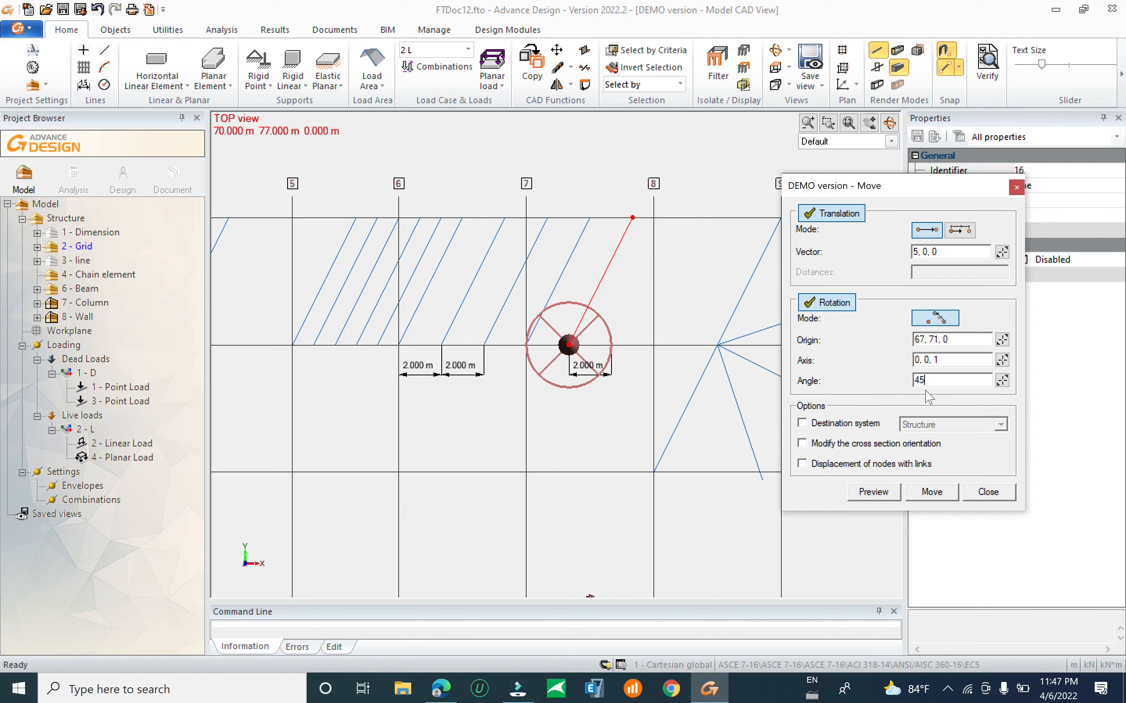
pyautogui.click(934, 493)
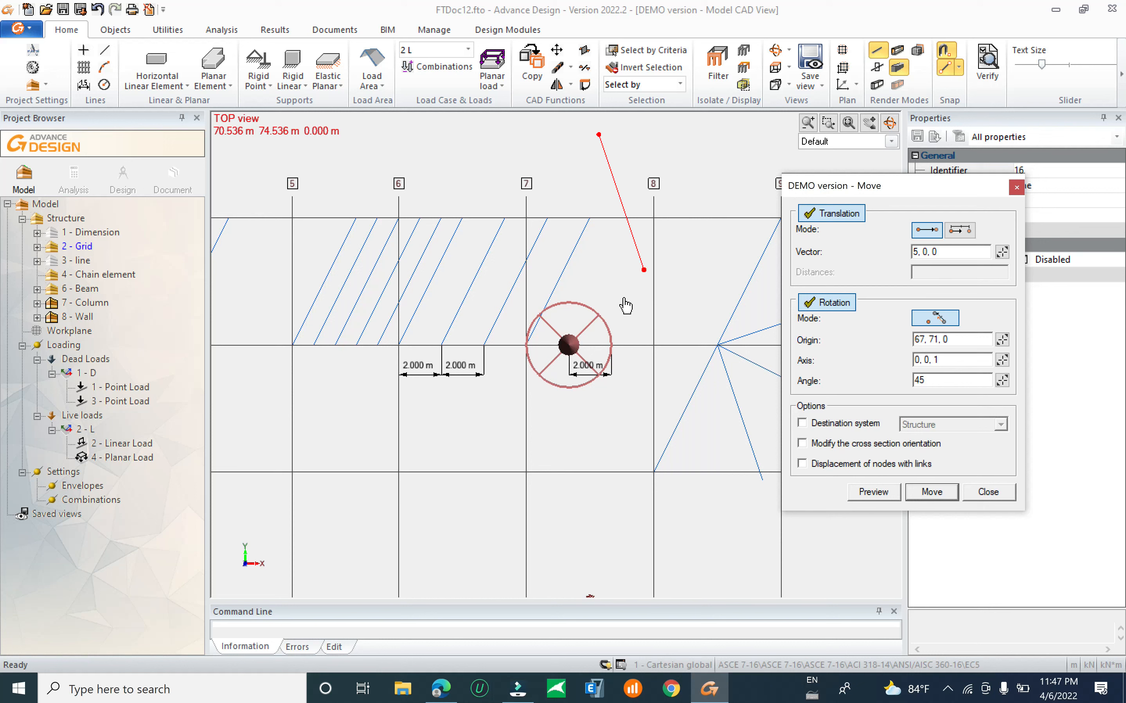
# Undo the 45° move of the line and move it again with a rotation angle of -45.
pyautogui.click(612, 299)
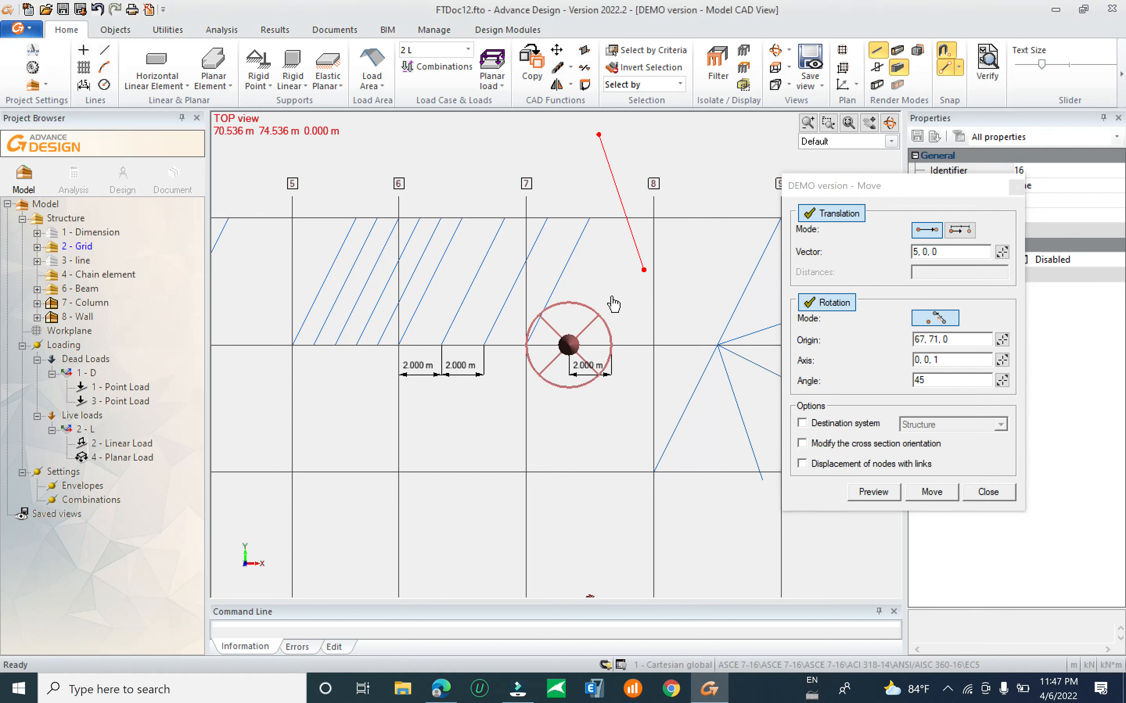
pyautogui.hotkey('ctrl', 'z')
pyautogui.click(605, 275)
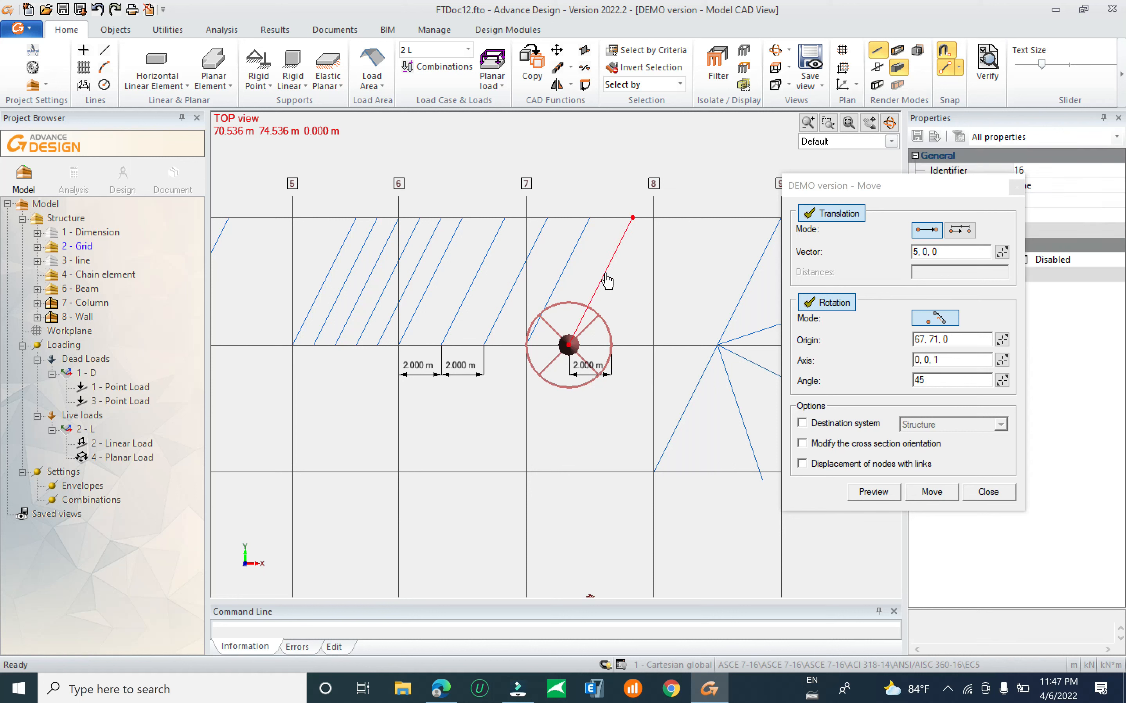
pyautogui.click(915, 380)
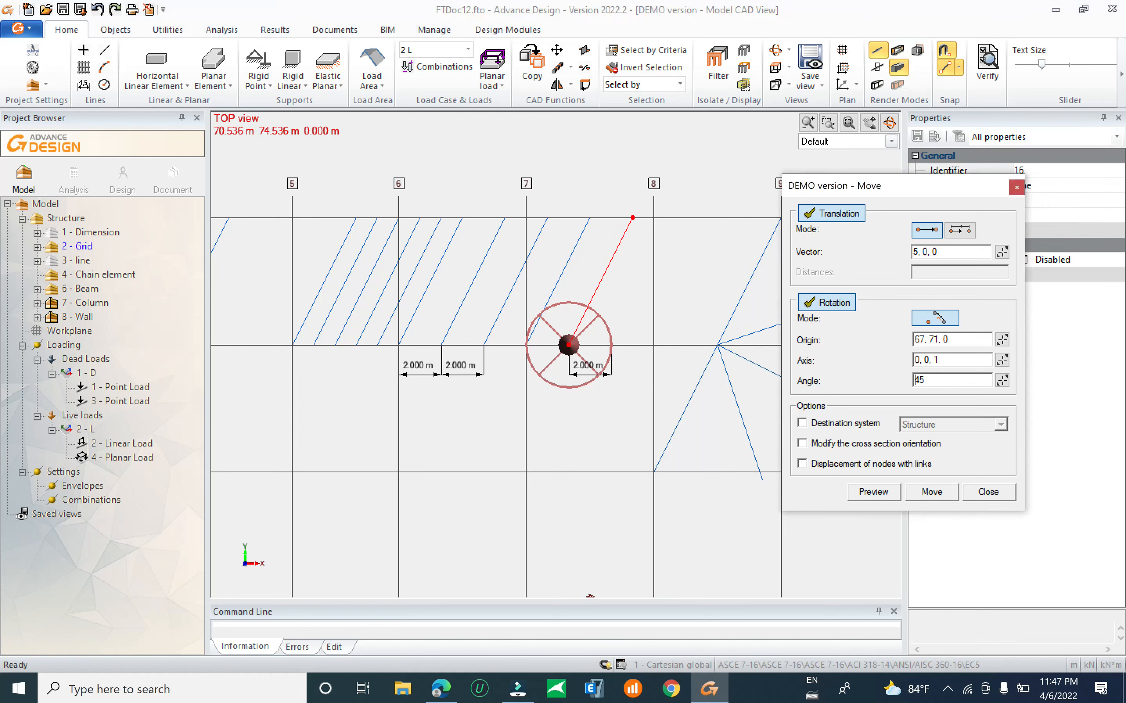
pyautogui.click(936, 491)
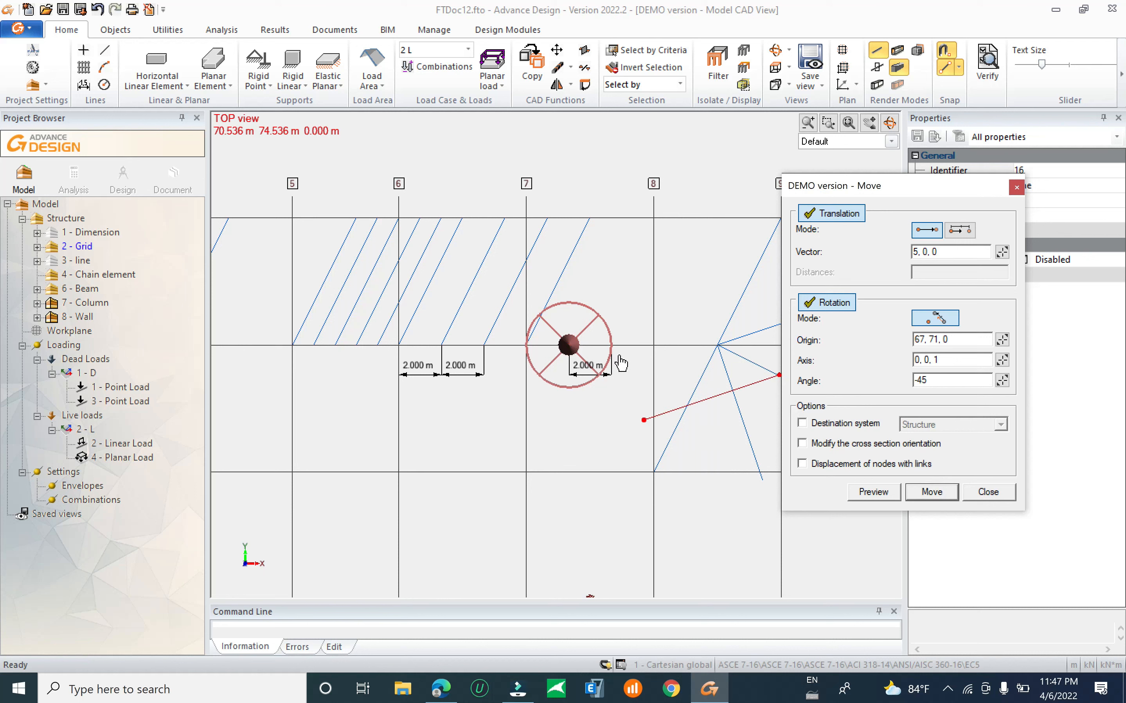
# Undo the -45° move, close the Move settings and clear the line selection.
pyautogui.click(626, 307)
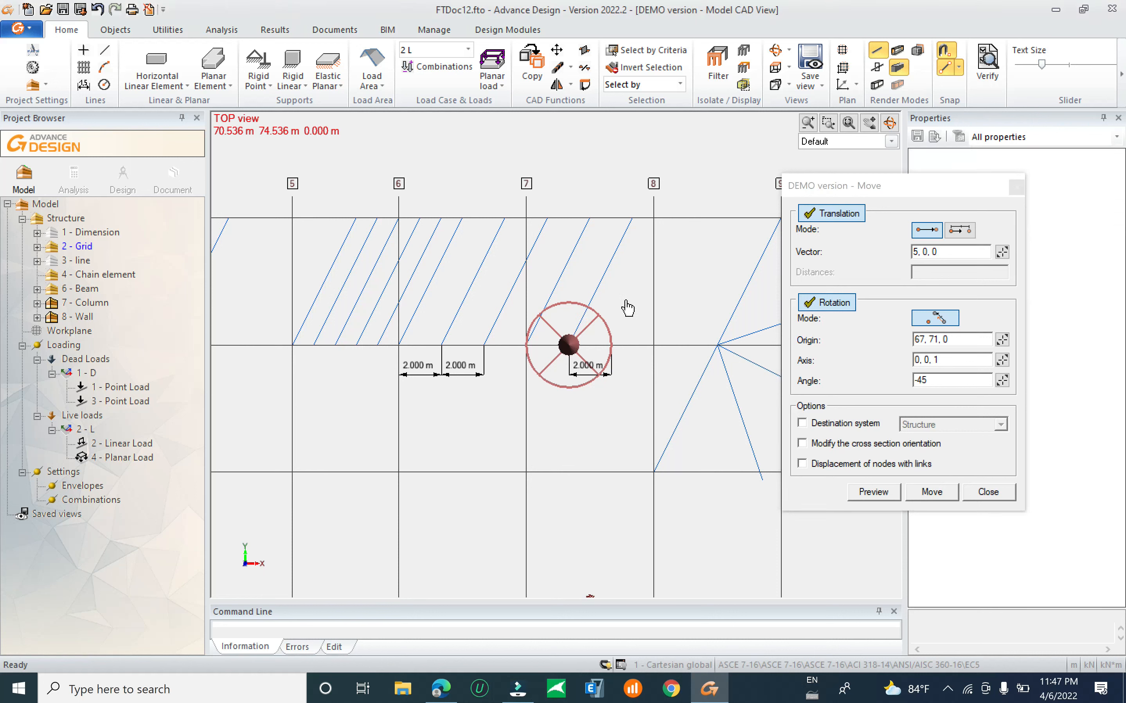
pyautogui.click(604, 274)
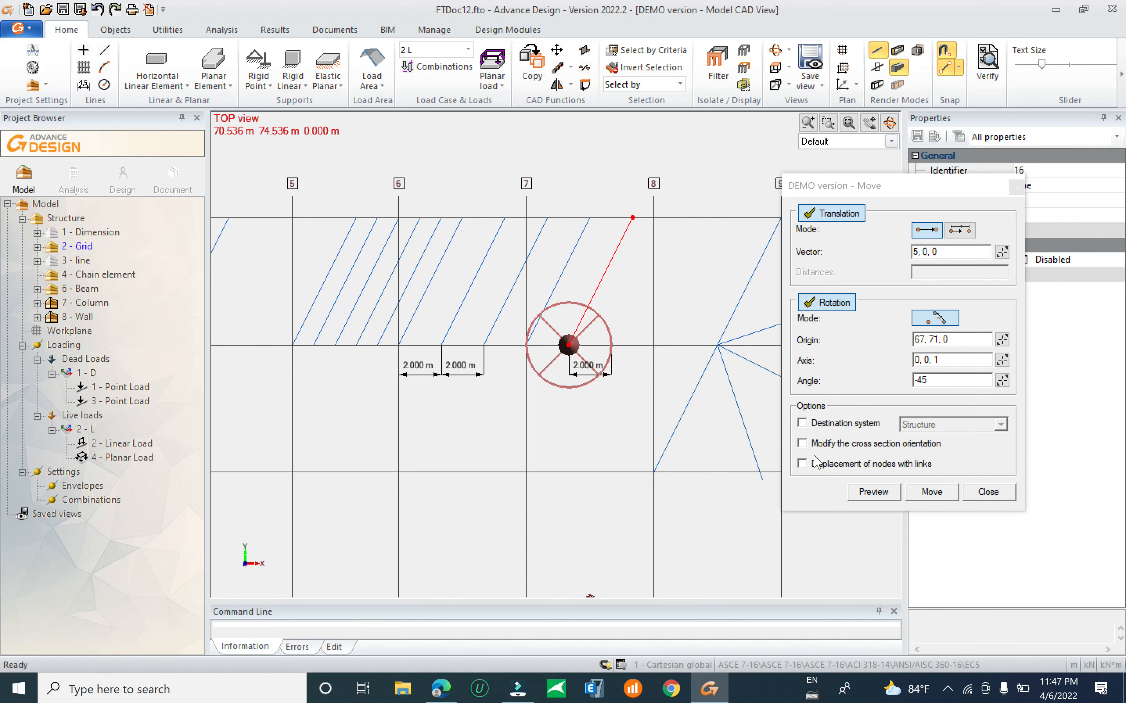
pyautogui.click(998, 494)
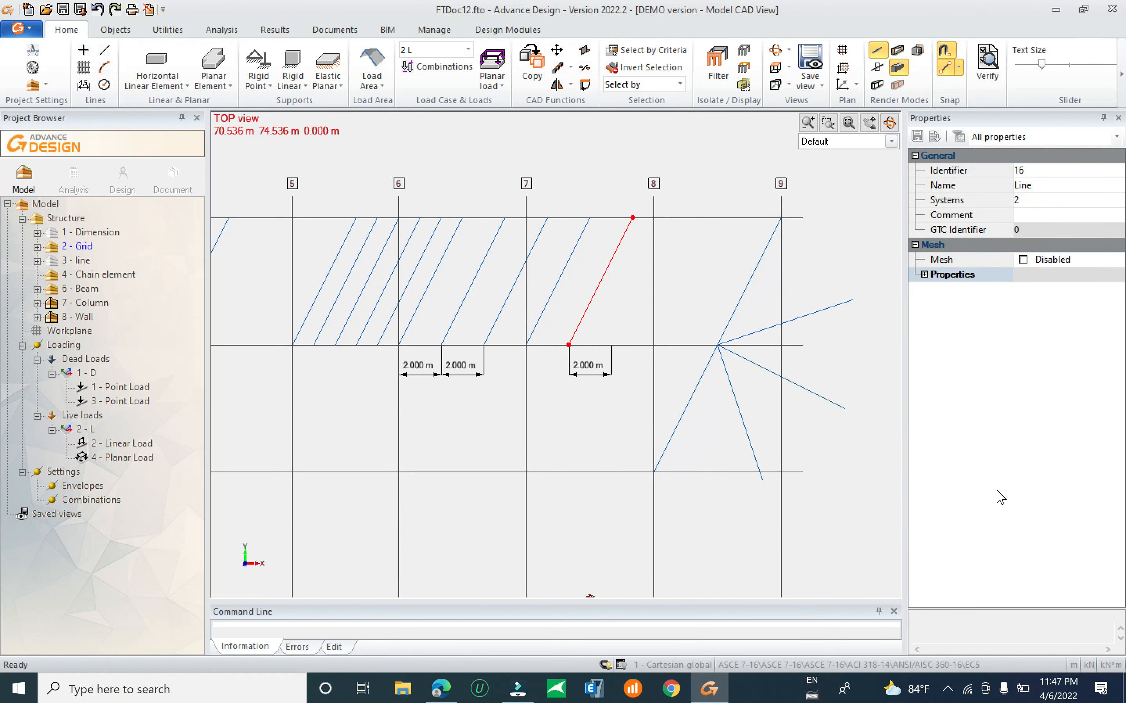
pyautogui.scroll(-9, 759, 318)
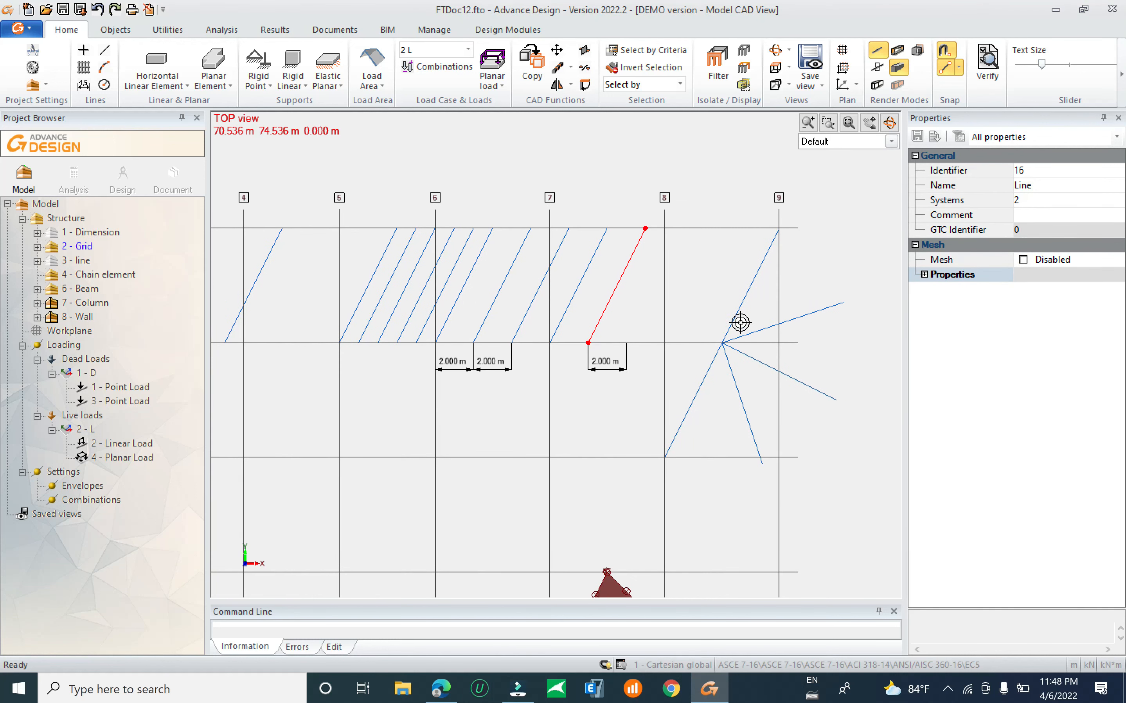
pyautogui.press('Escape')
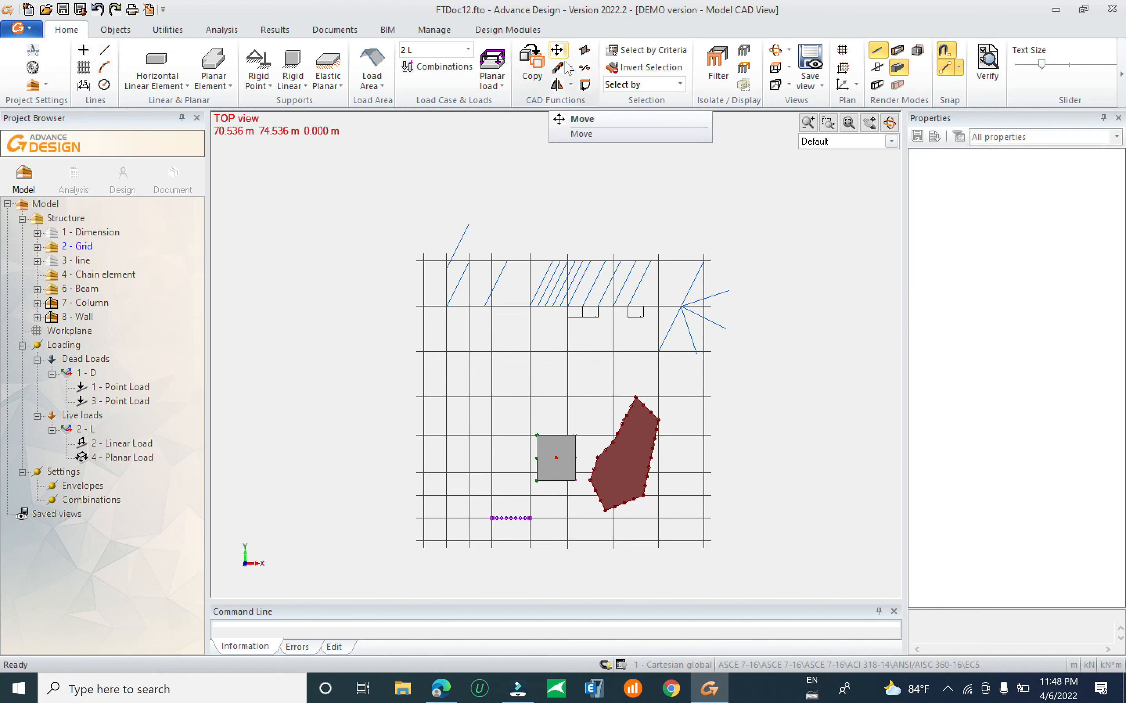
# Start the Symmetries command and select the whole slab structure with its walls, columns, supports and point load.
pyautogui.click(571, 84)
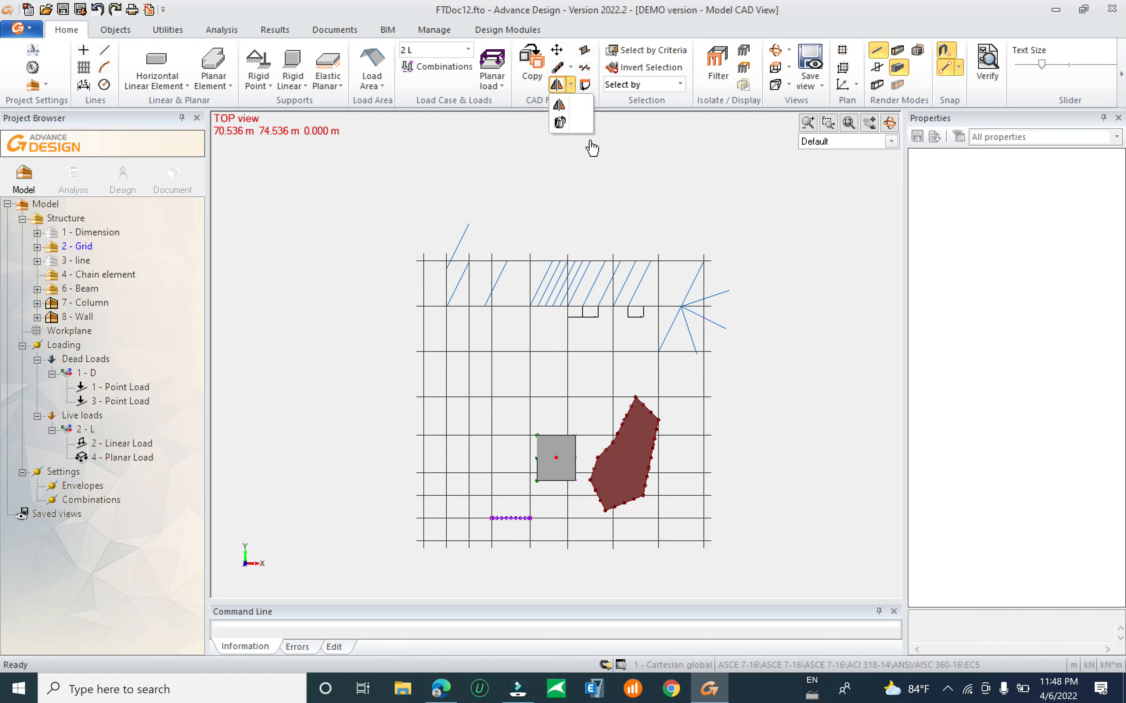
pyautogui.click(560, 105)
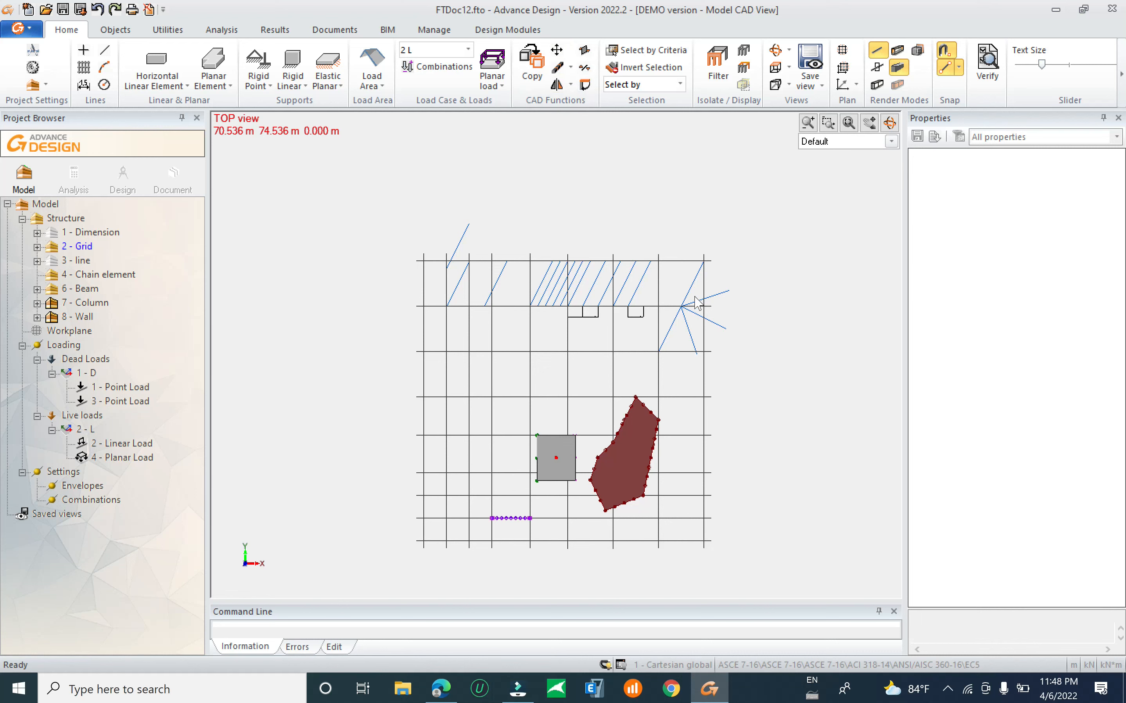
pyautogui.scroll(2, 621, 301)
pyautogui.moveTo(638, 392); pyautogui.dragTo(736, 287, button='middle')
pyautogui.moveTo(521, 433); pyautogui.dragTo(726, 303, button='middle')
pyautogui.moveTo(584, 369); pyautogui.dragTo(521, 396, button='middle')
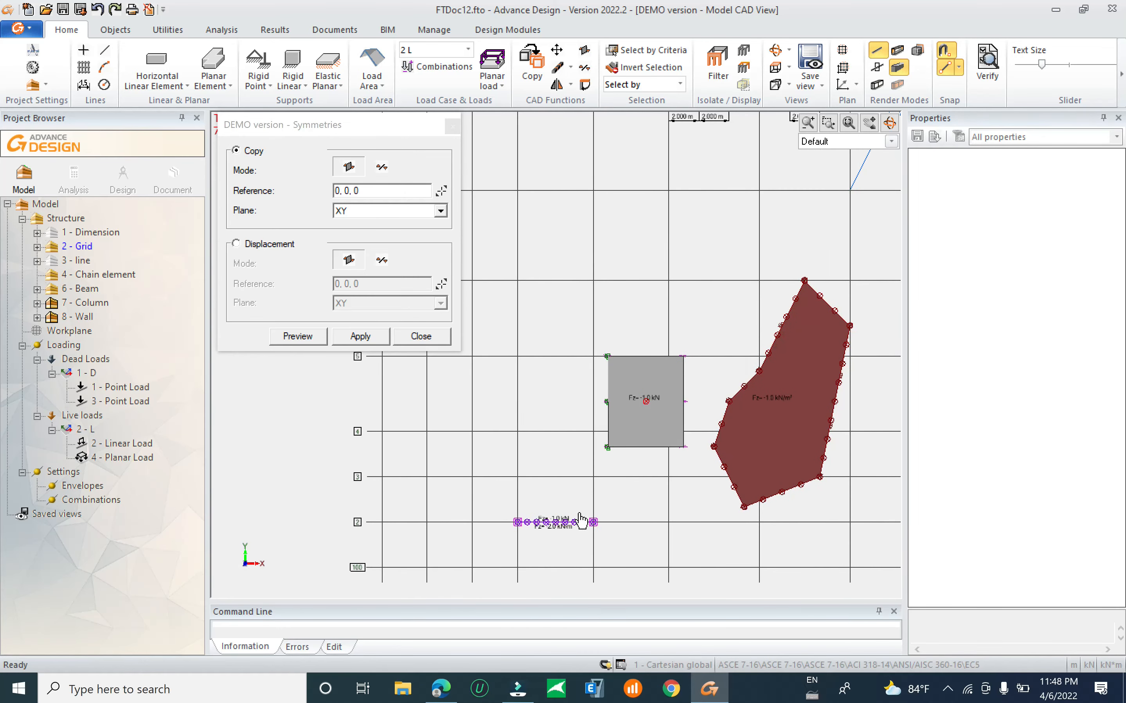
pyautogui.scroll(1, 581, 519)
pyautogui.scroll(2, 520, 545)
pyautogui.scroll(2, 607, 553)
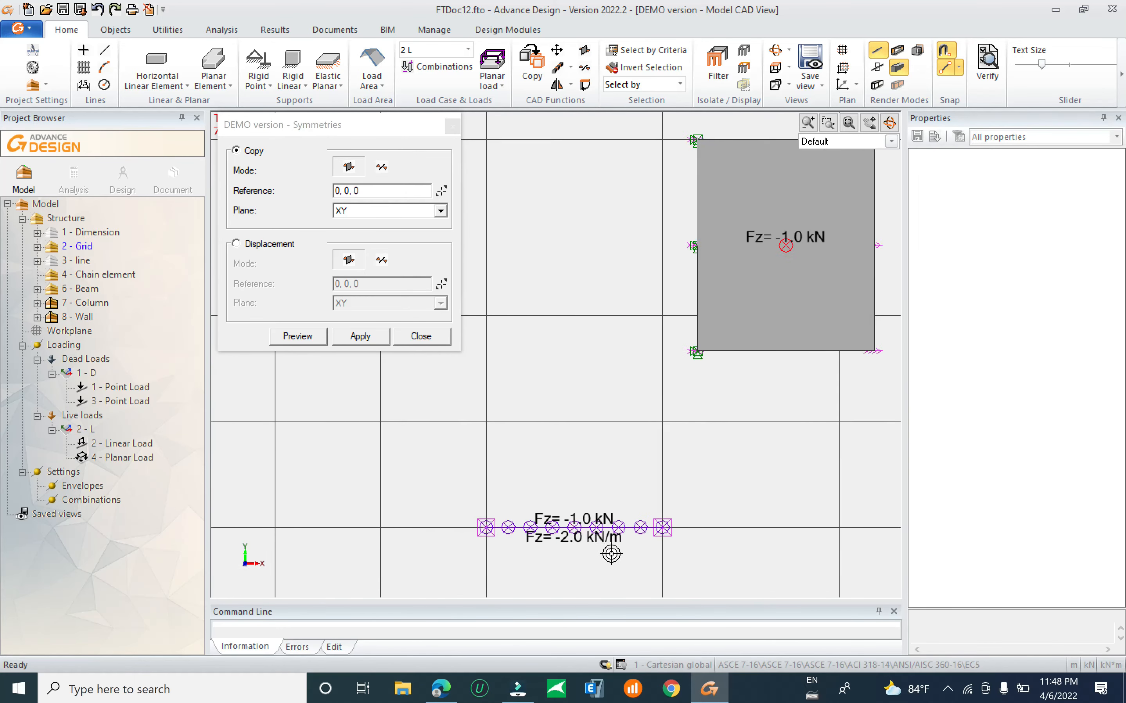
pyautogui.scroll(-2, 500, 445)
pyautogui.scroll(-1, 600, 467)
pyautogui.moveTo(698, 425); pyautogui.dragTo(561, 460, button='middle')
pyautogui.scroll(-3, 562, 465)
pyautogui.scroll(-2, 662, 453)
pyautogui.moveTo(585, 336); pyautogui.dragTo(687, 419, button='middle')
pyautogui.scroll(1, 597, 235)
pyautogui.scroll(1, 604, 268)
pyautogui.scroll(-3, 593, 244)
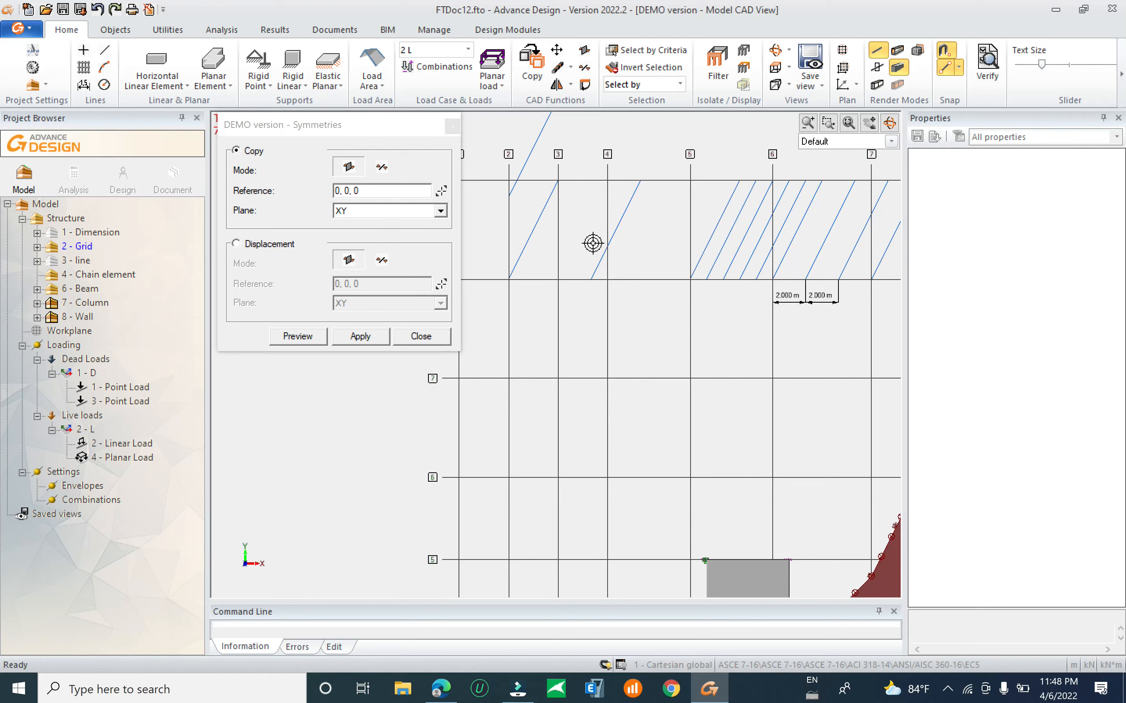
pyautogui.scroll(5, 666, 447)
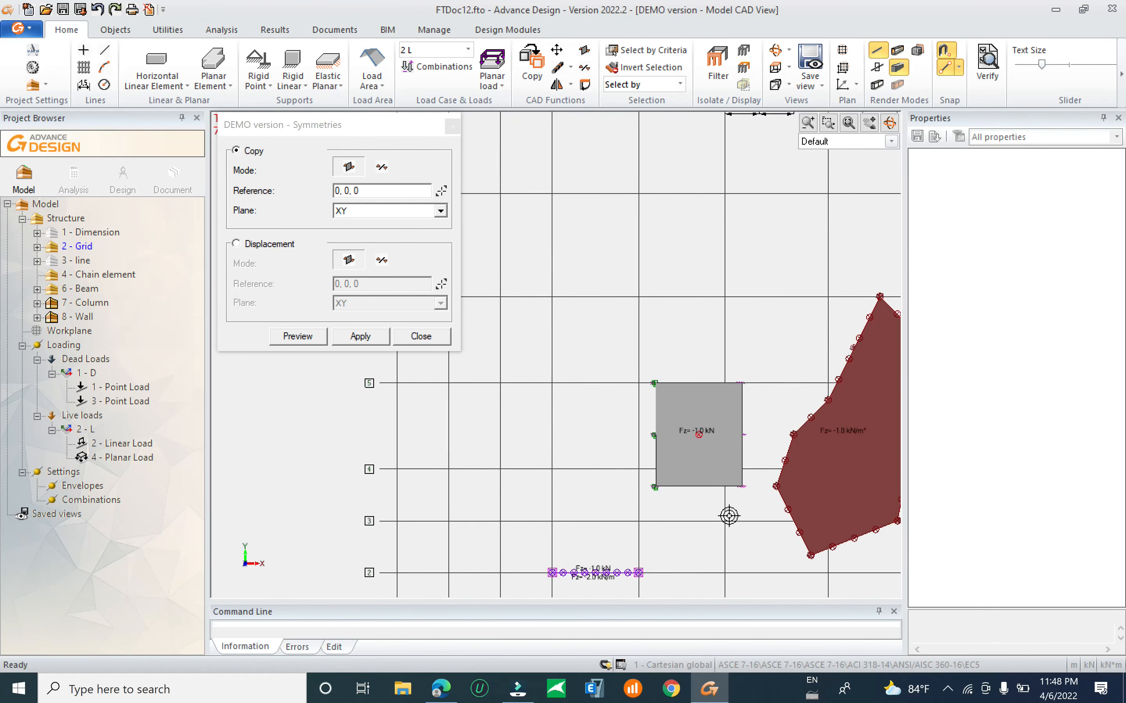
pyautogui.moveTo(596, 275); pyautogui.dragTo(786, 509)
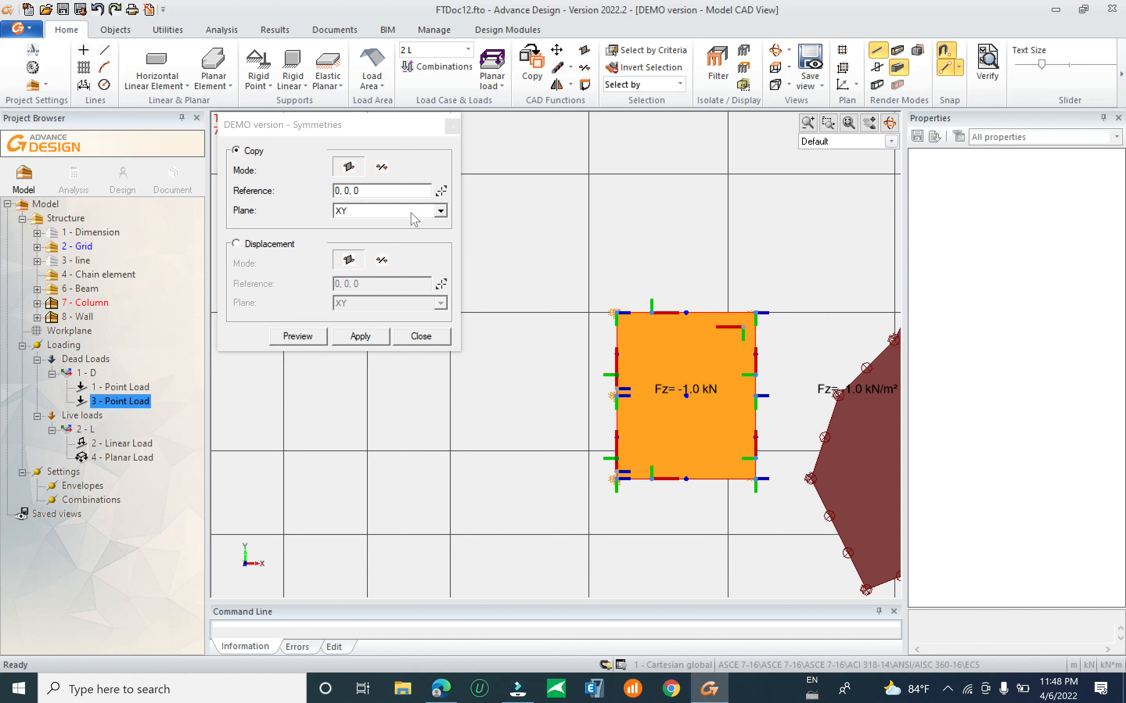
# Mirror a copy of the selected structure about the YZ plane through the grid intersection at 54, 49, 0, and close the Symmetries settings.
pyautogui.click(440, 211)
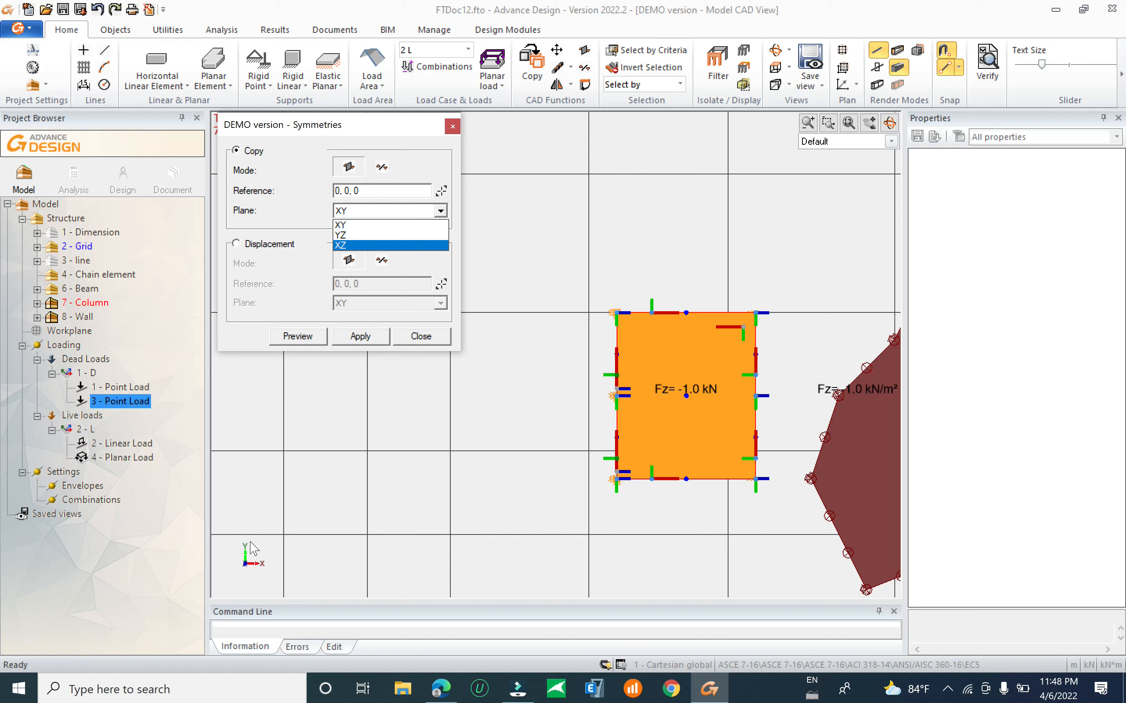
pyautogui.click(359, 236)
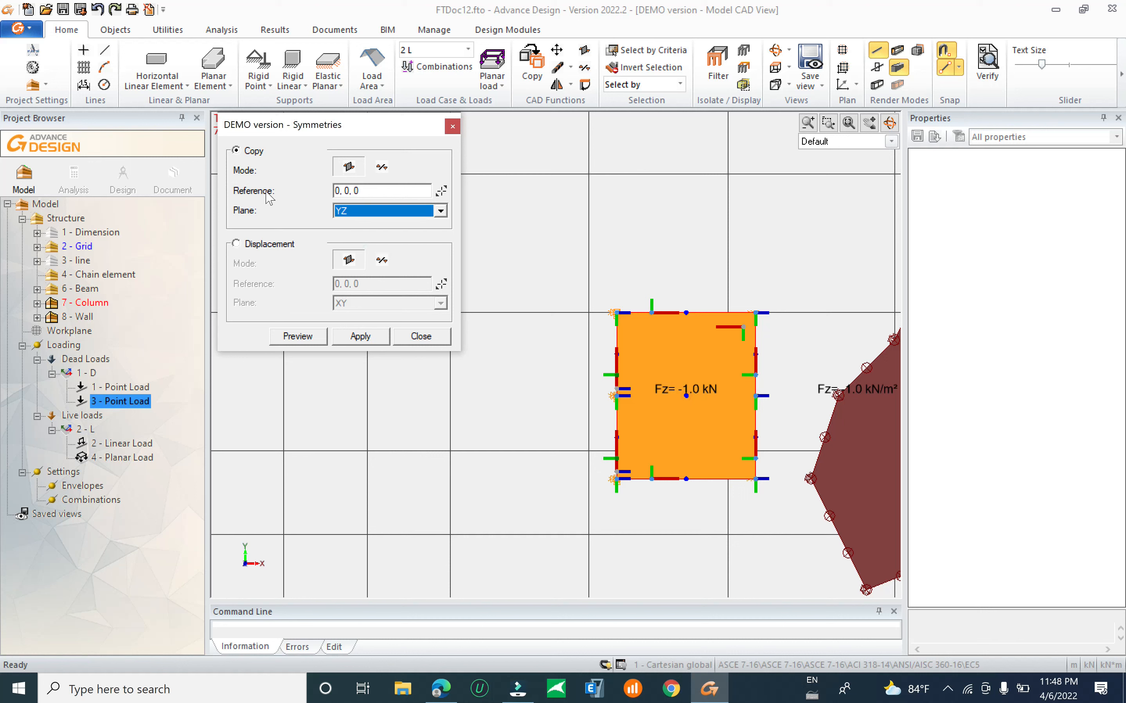
pyautogui.click(441, 191)
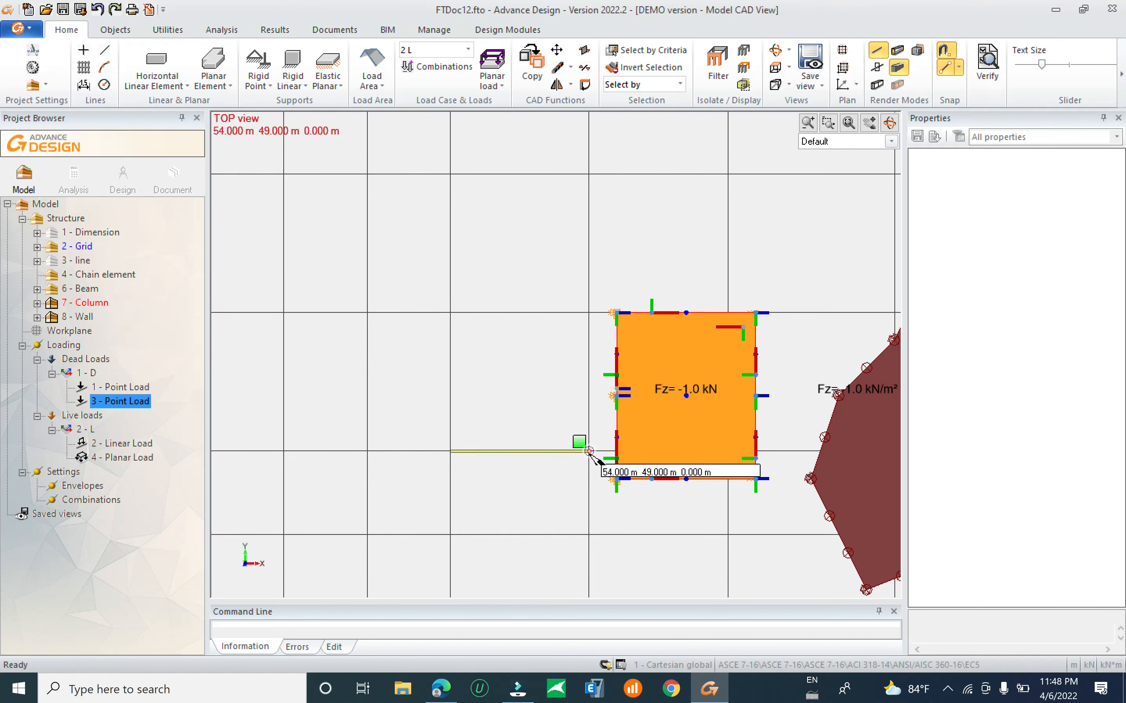
pyautogui.click(589, 451)
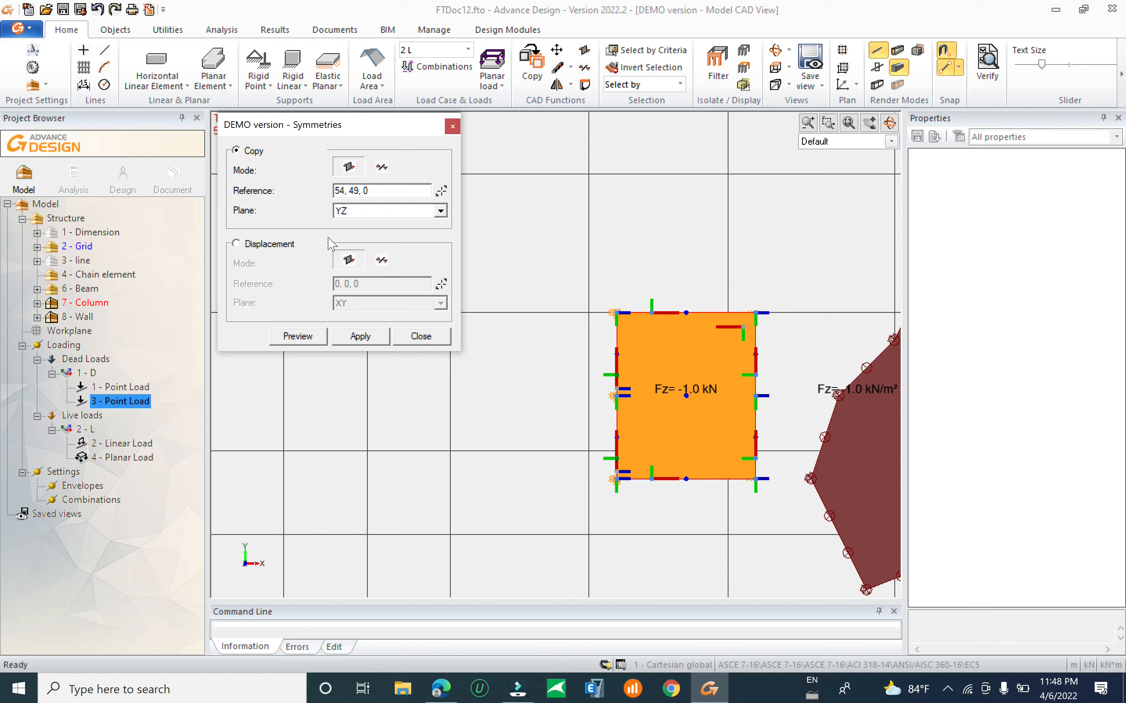
pyautogui.click(369, 336)
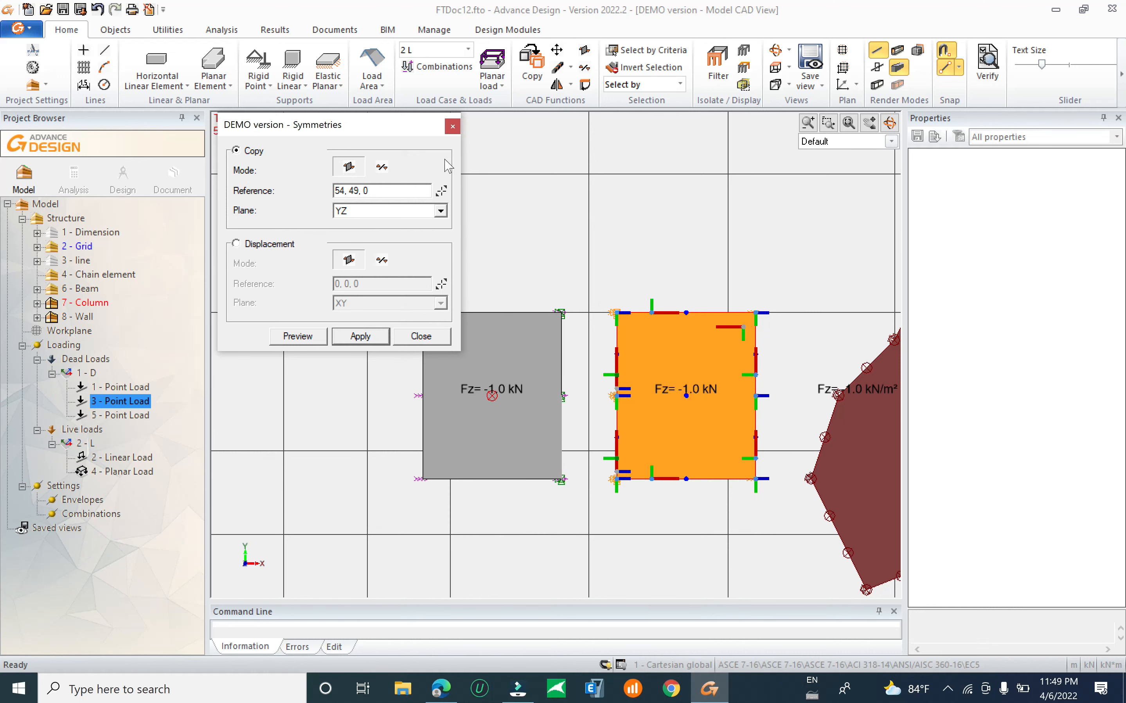
pyautogui.click(453, 126)
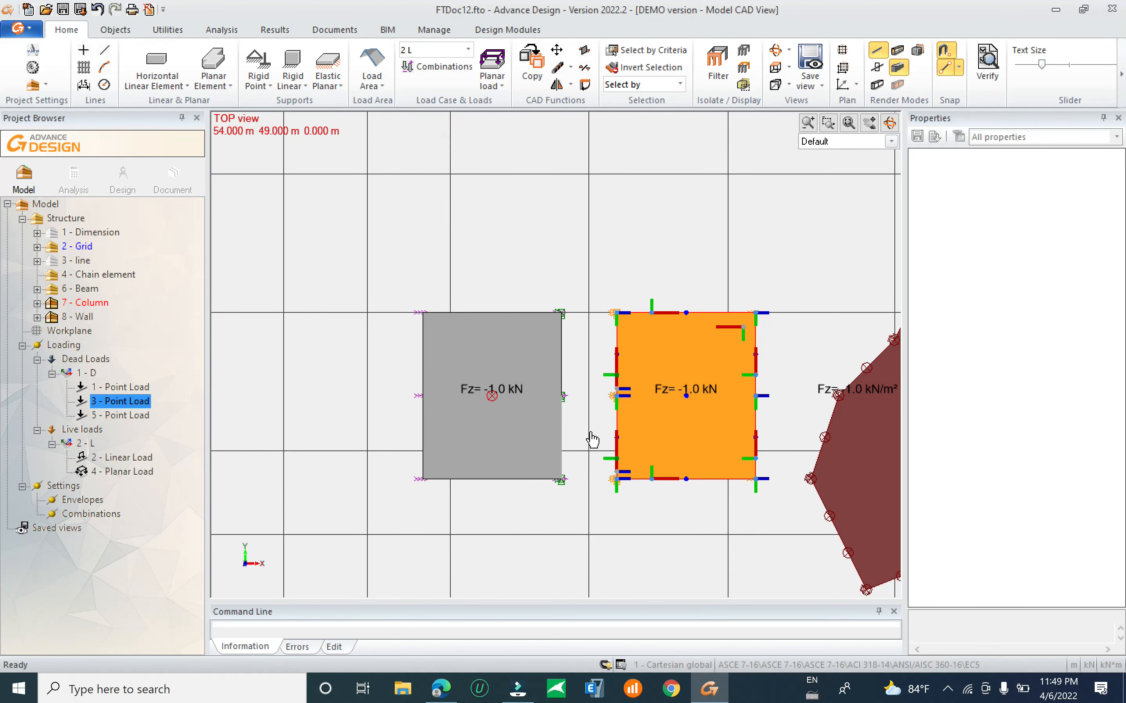
# Examine the original and mirrored structures in 3D from several angles, with the selection cleared.
pyautogui.moveTo(588, 439); pyautogui.dragTo(571, 444, button='middle')
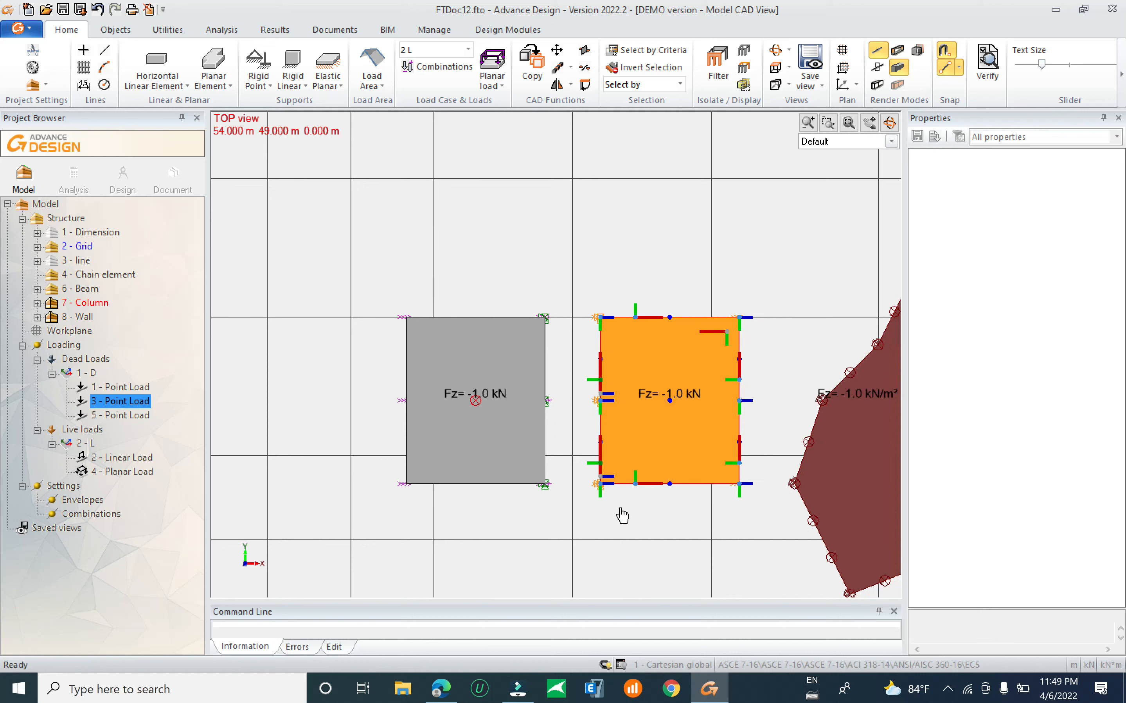
pyautogui.keyDown('shift'); pyautogui.moveTo(598, 562); pyautogui.dragTo(631, 492, button='middle'); pyautogui.keyUp('shift')
pyautogui.press('Escape')
pyautogui.keyDown('shift'); pyautogui.moveTo(474, 495); pyautogui.dragTo(493, 429, button='middle'); pyautogui.keyUp('shift')
pyautogui.scroll(-5, 525, 398)
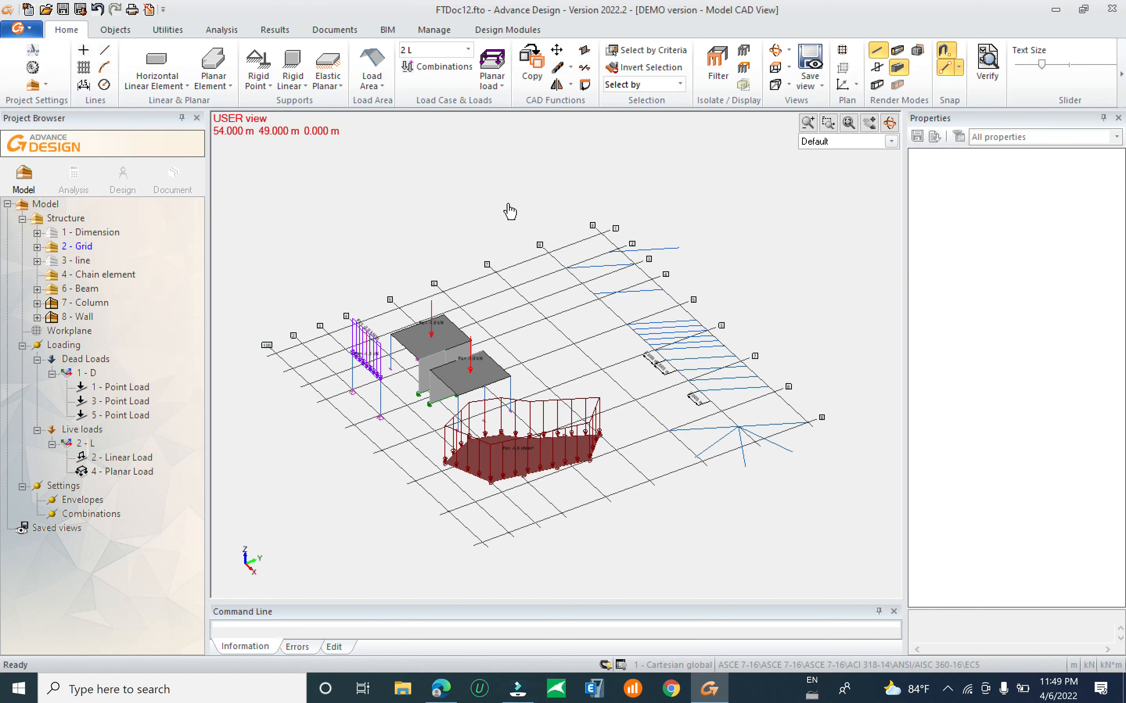
pyautogui.keyDown('shift'); pyautogui.moveTo(723, 322); pyautogui.dragTo(536, 319, button='middle'); pyautogui.keyUp('shift')
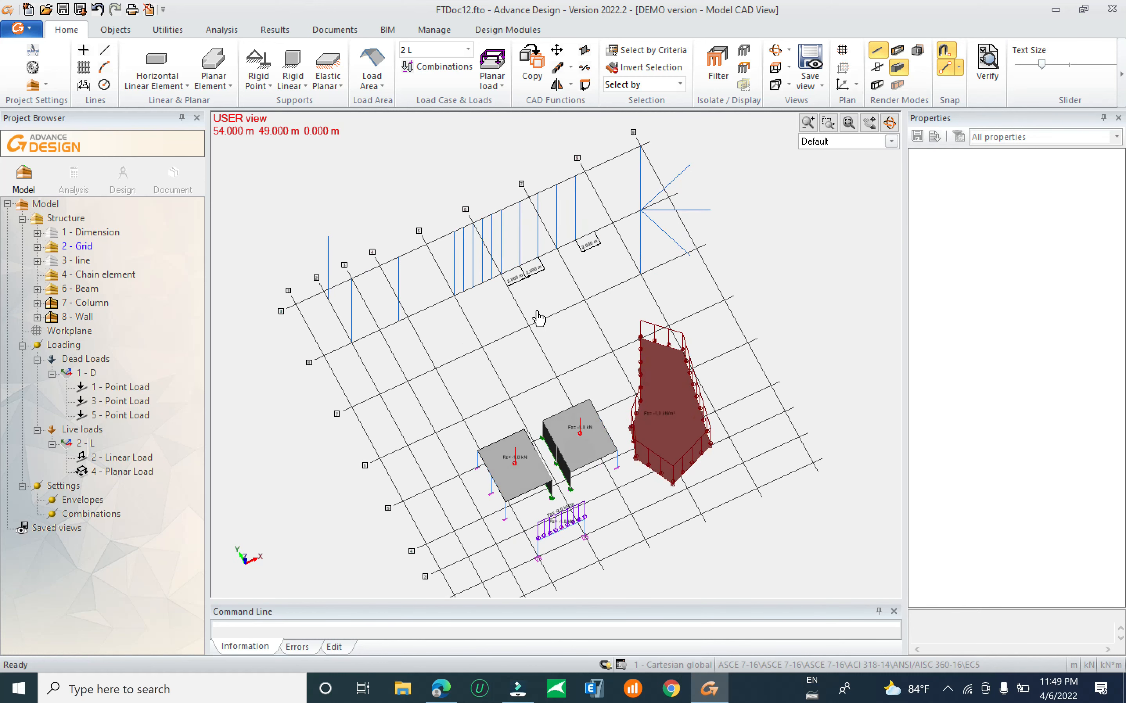
# Examine the frame carrying the linear load beside the mirrored structures up close in 3D.
pyautogui.click(572, 88)
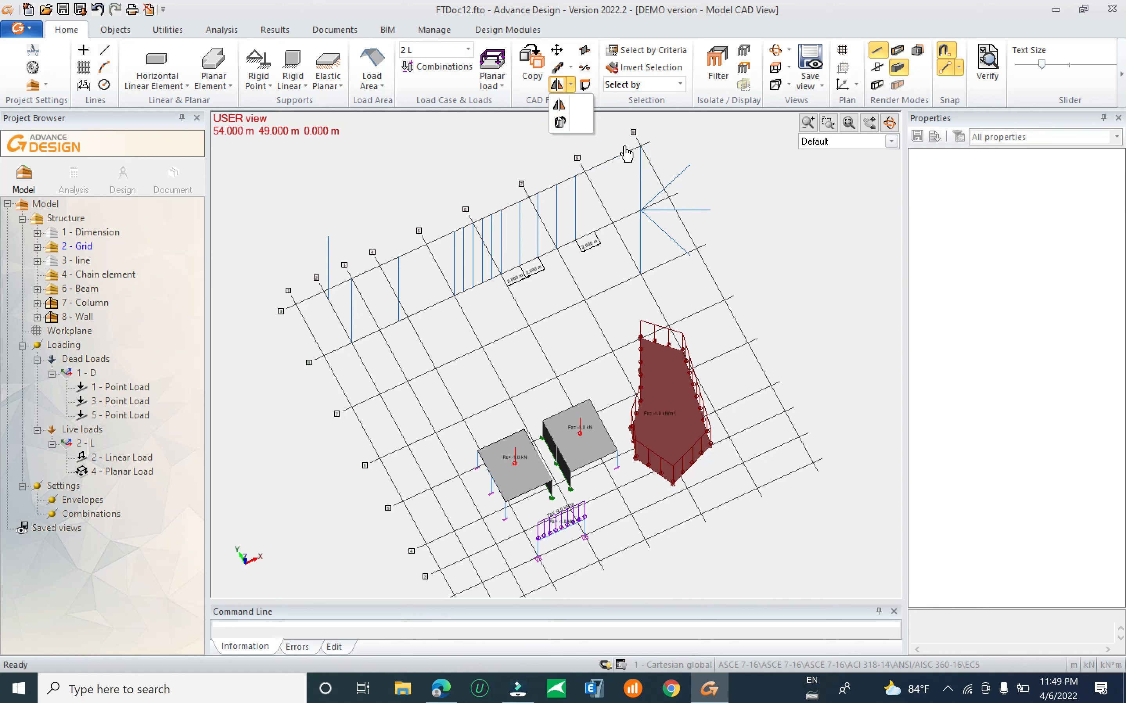
pyautogui.click(457, 325)
pyautogui.moveTo(378, 334); pyautogui.dragTo(439, 314, button='middle')
pyautogui.scroll(6, 438, 313)
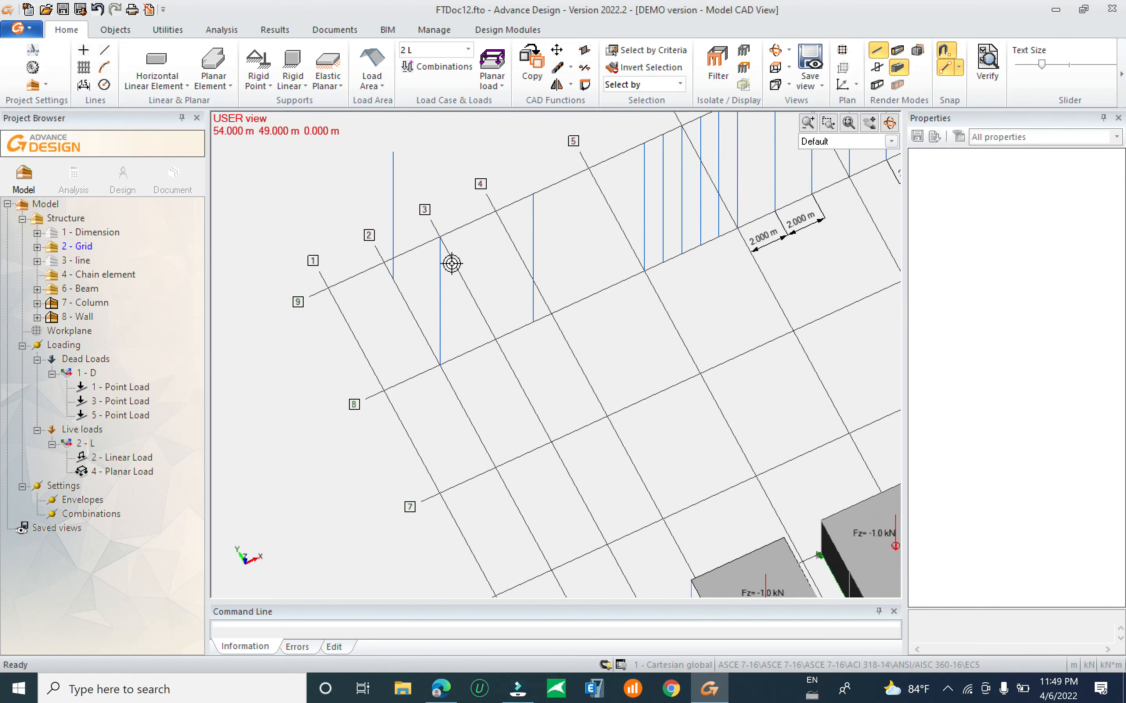
pyautogui.scroll(-6, 744, 531)
pyautogui.scroll(4, 711, 447)
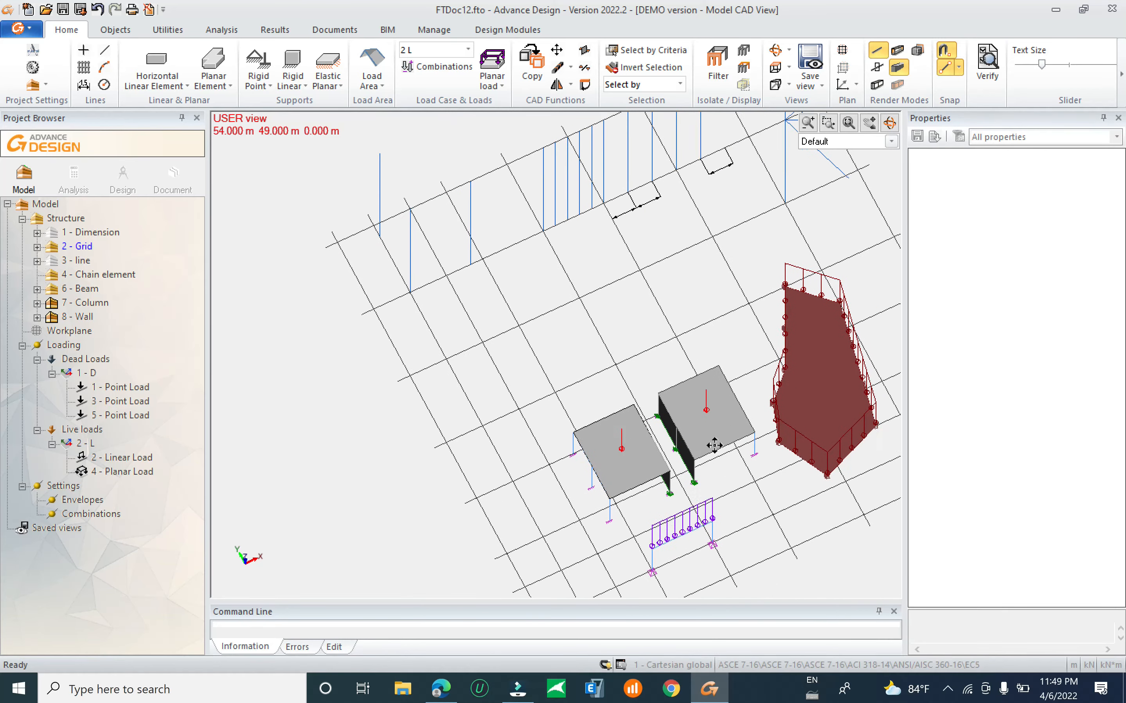
pyautogui.scroll(1, 657, 466)
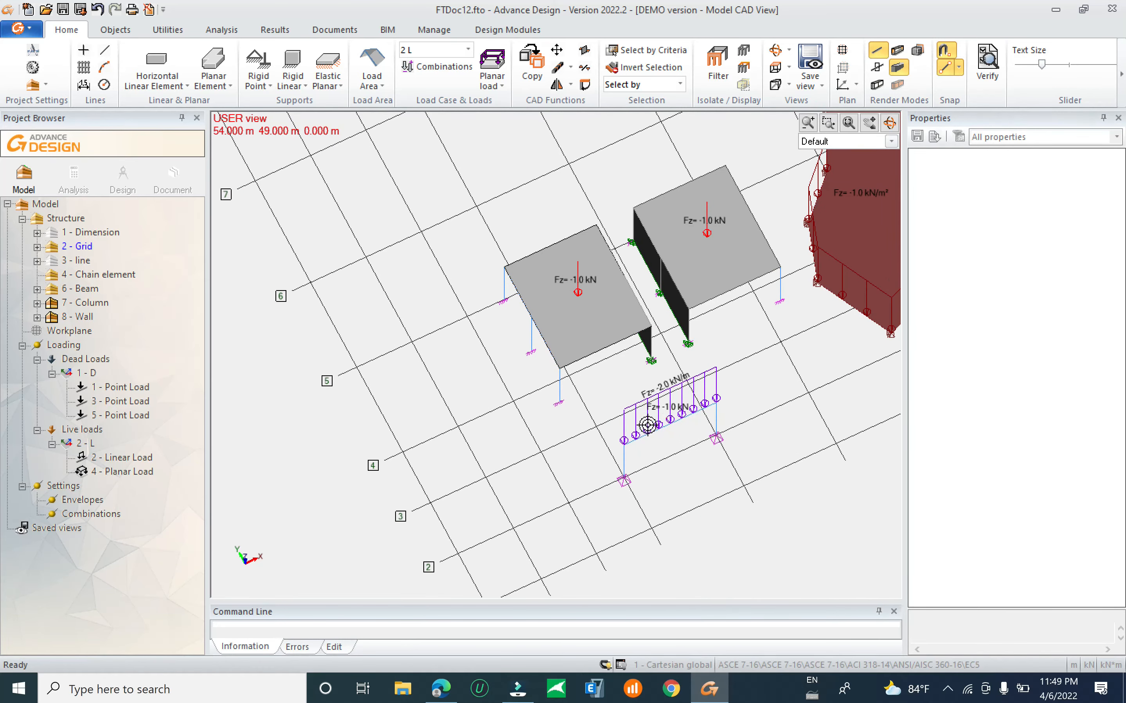
pyautogui.keyDown('shift'); pyautogui.moveTo(669, 452); pyautogui.dragTo(654, 423, button='middle'); pyautogui.keyUp('shift')
pyautogui.scroll(4, 644, 421)
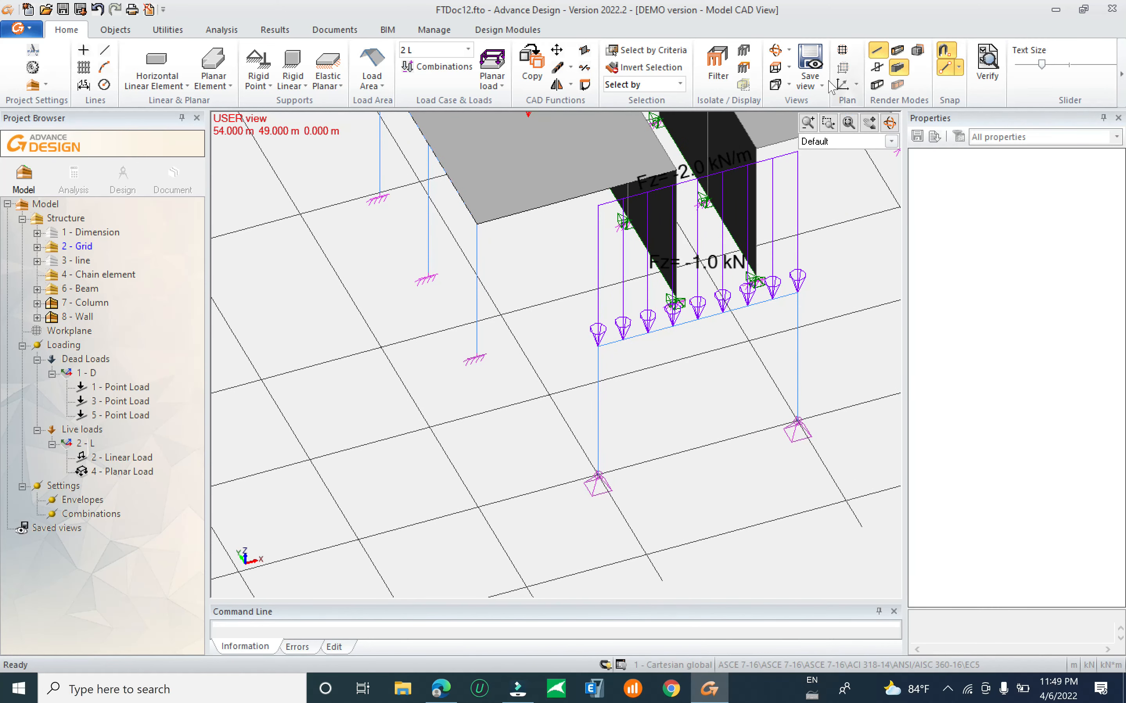
# Switch the model's render mode so the beams and columns appear as solid profiles.
pyautogui.click(898, 49)
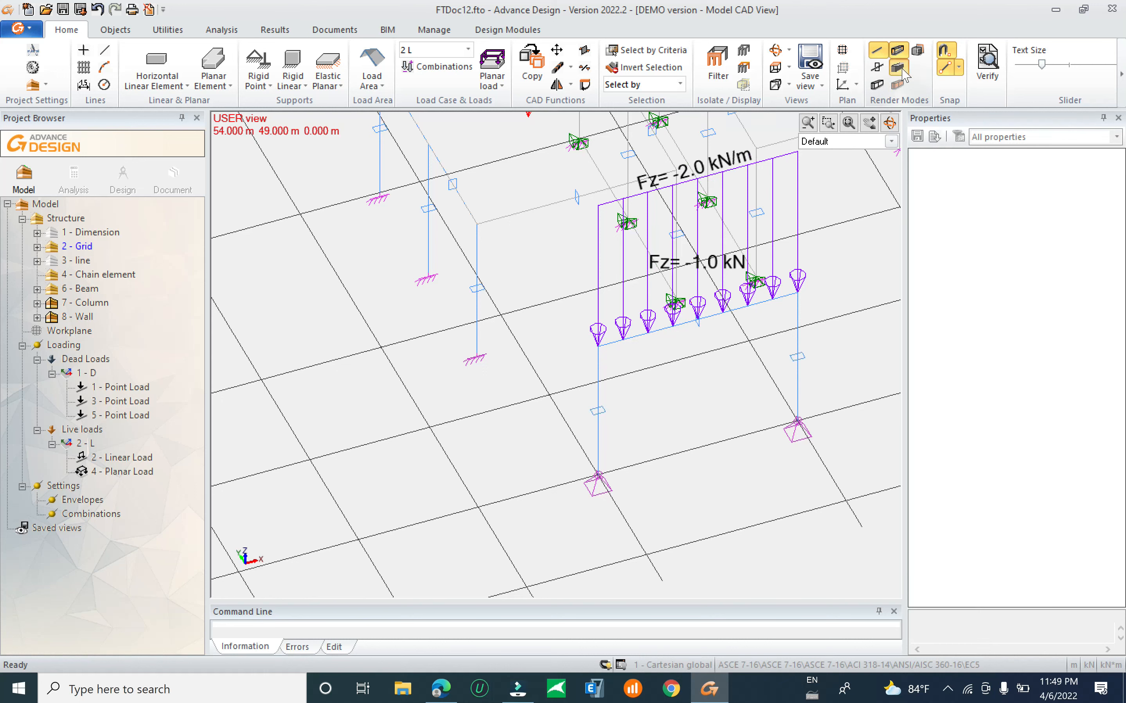
pyautogui.click(898, 69)
pyautogui.click(877, 84)
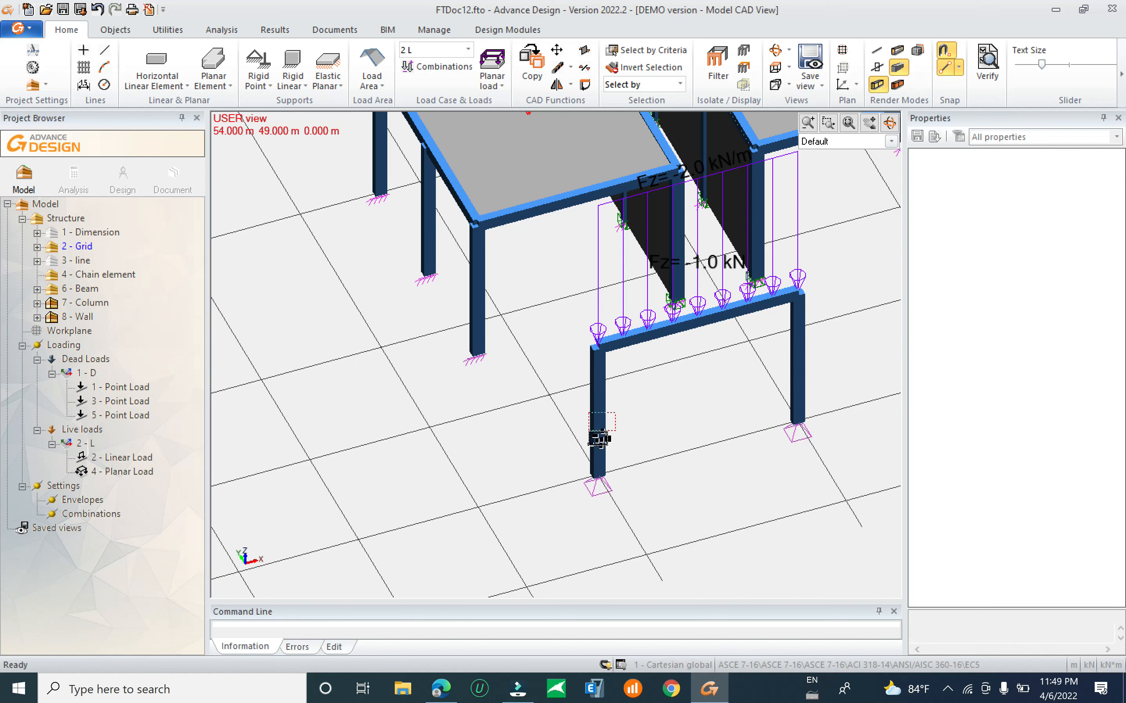
pyautogui.click(600, 439)
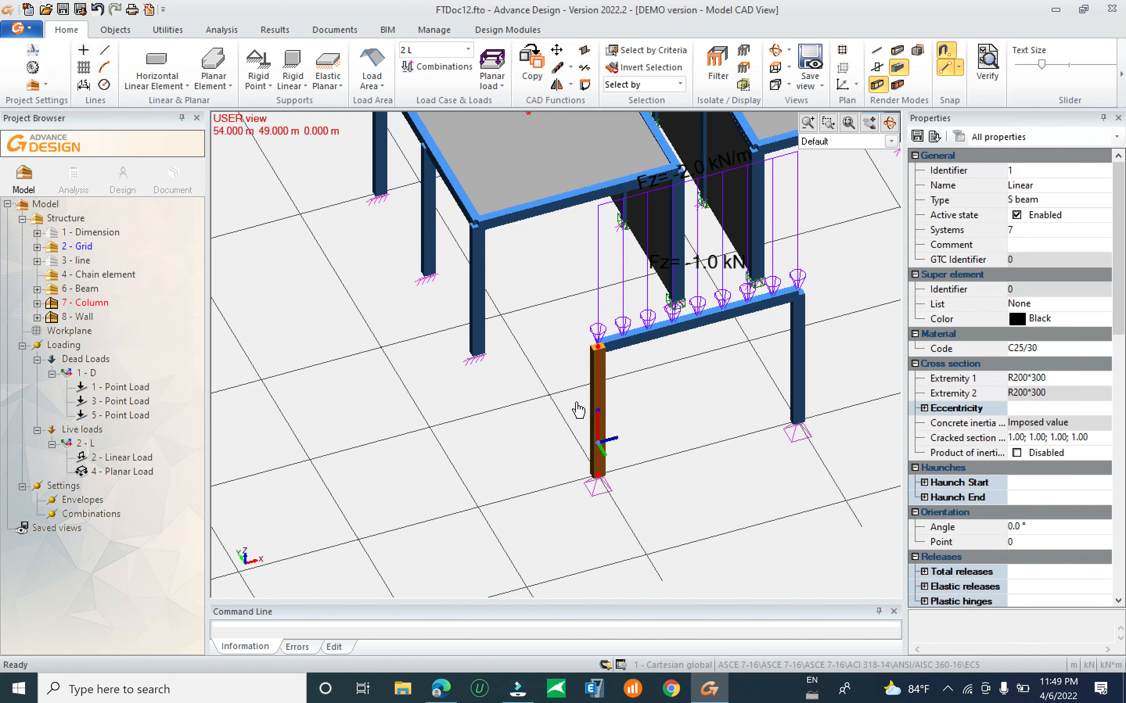
pyautogui.click(570, 85)
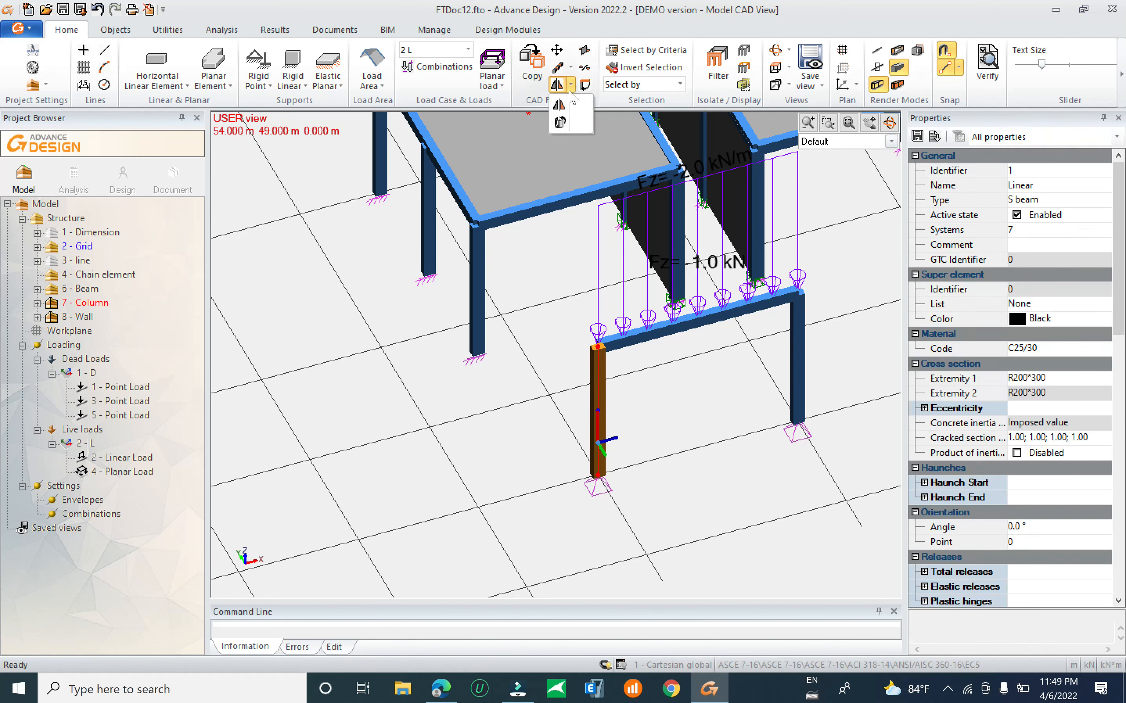
pyautogui.click(561, 123)
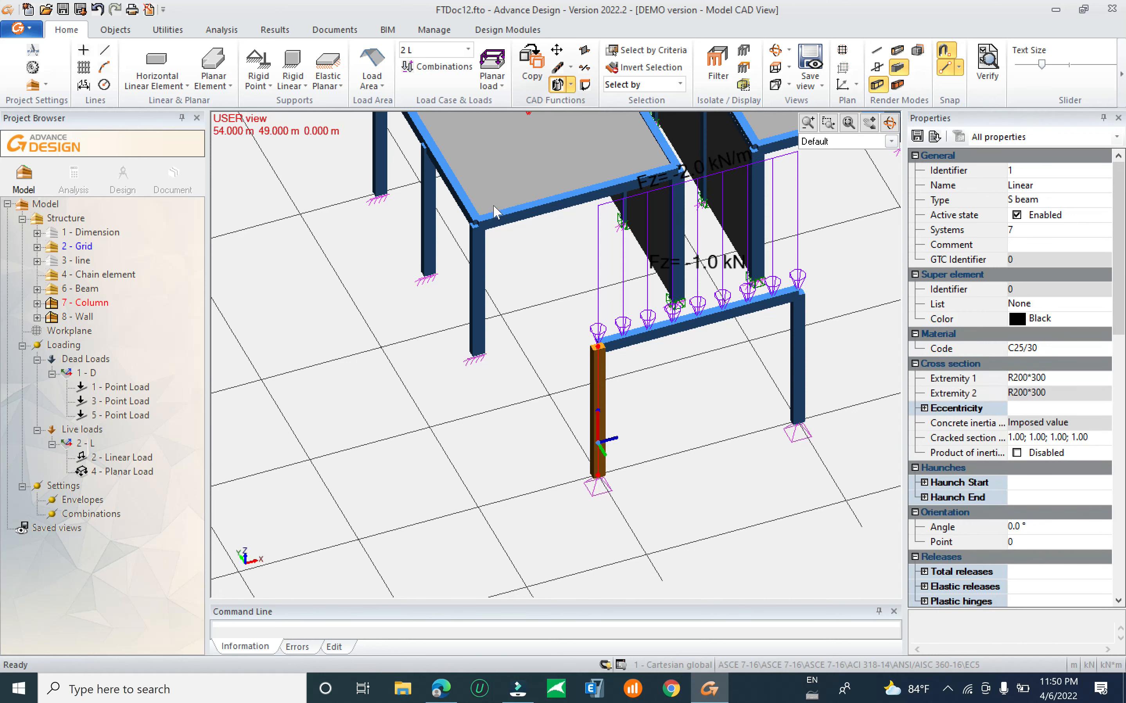
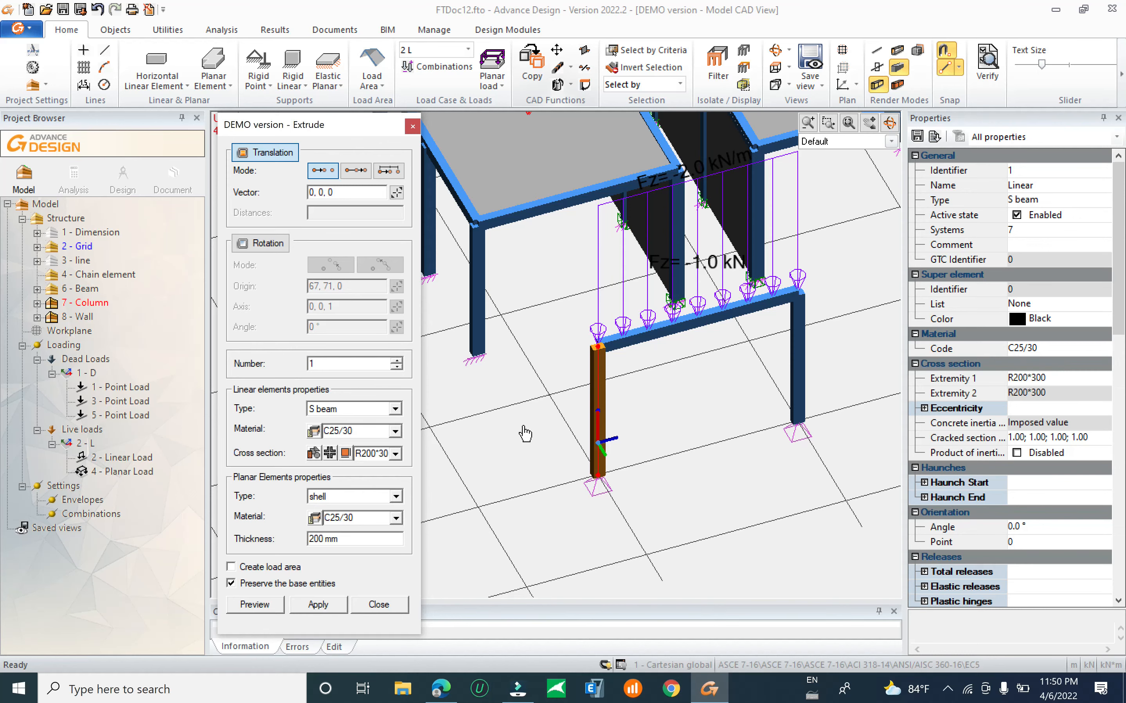
pyautogui.scroll(-3, 632, 435)
pyautogui.press('Escape')
pyautogui.press('Escape')
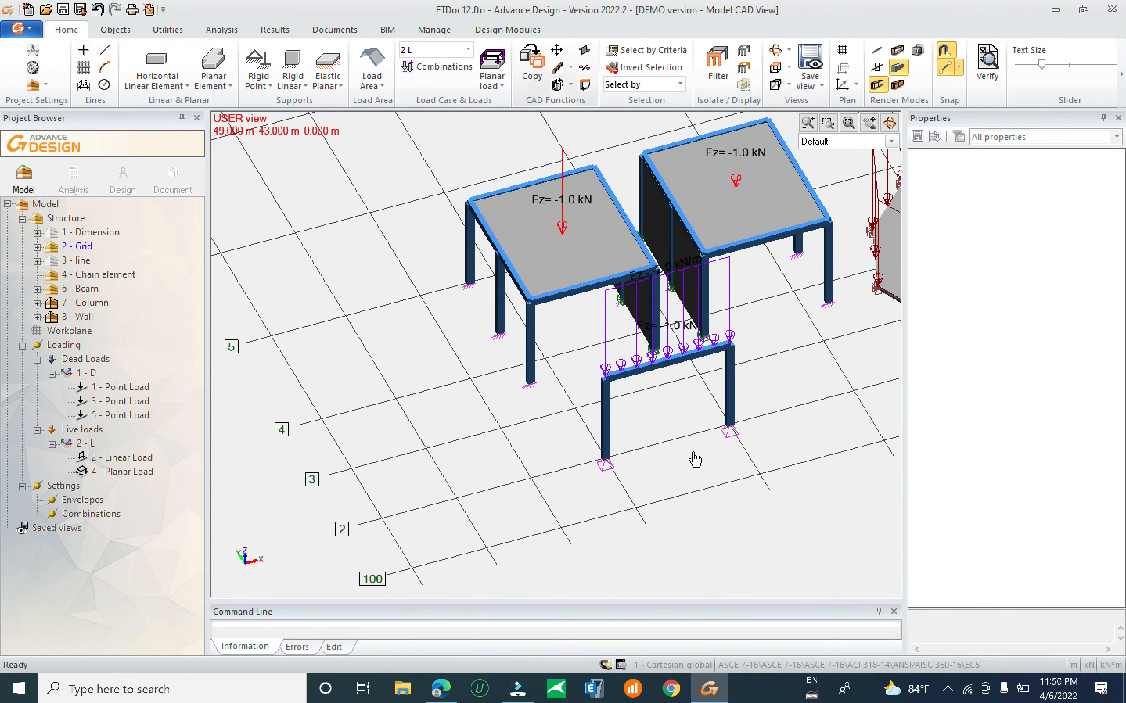
# Draw a diagonal line in the top view between grid intersections from 49, 59, 0 to 54, 65, 0.
pyautogui.scroll(4, 498, 353)
pyautogui.scroll(1, 612, 322)
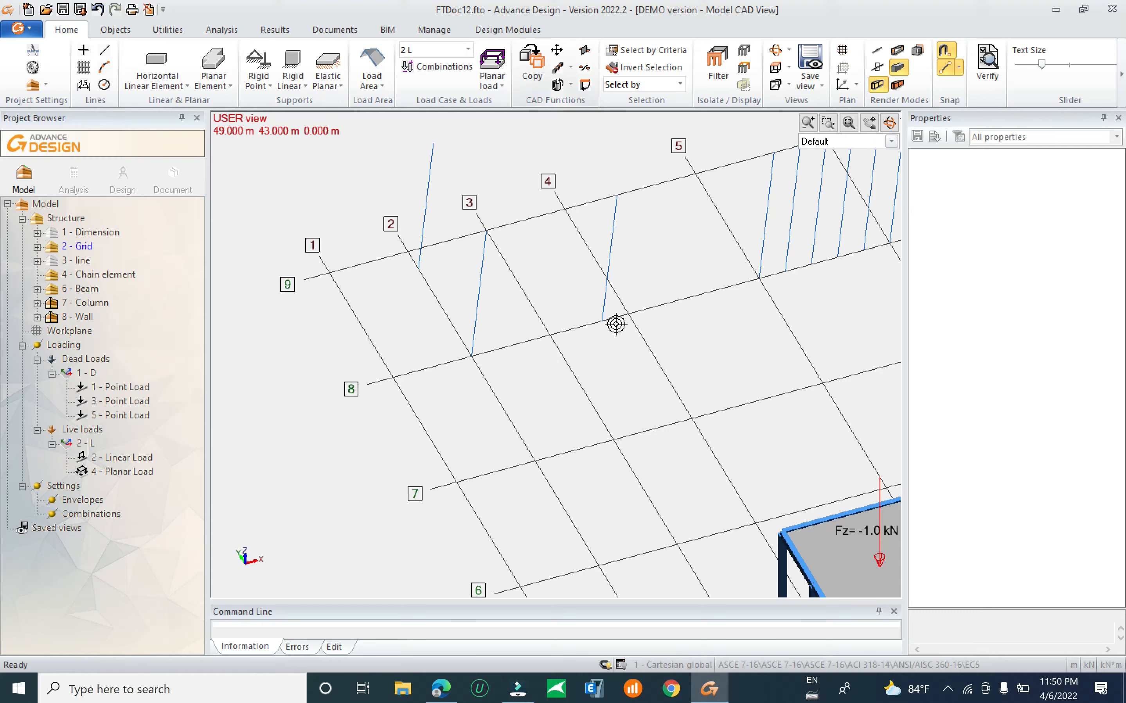
pyautogui.scroll(4, 459, 362)
pyautogui.moveTo(493, 426); pyautogui.dragTo(528, 391, button='middle')
pyautogui.scroll(-2, 458, 342)
pyautogui.click(625, 350)
pyautogui.press('Escape')
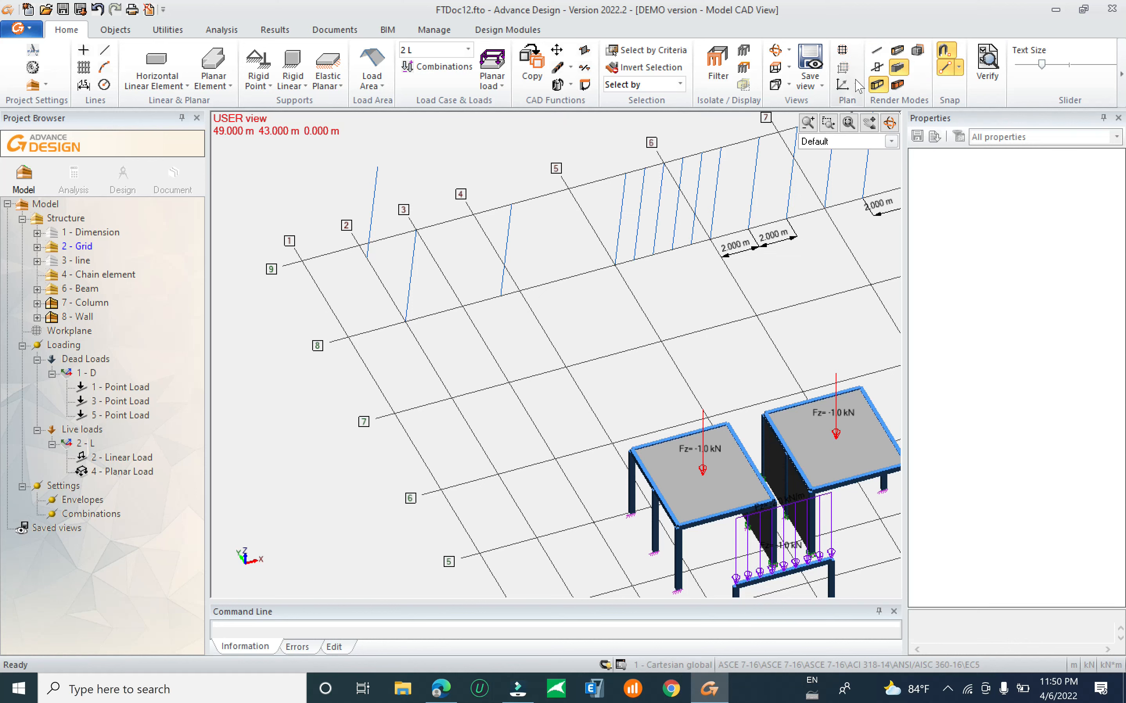
pyautogui.click(775, 67)
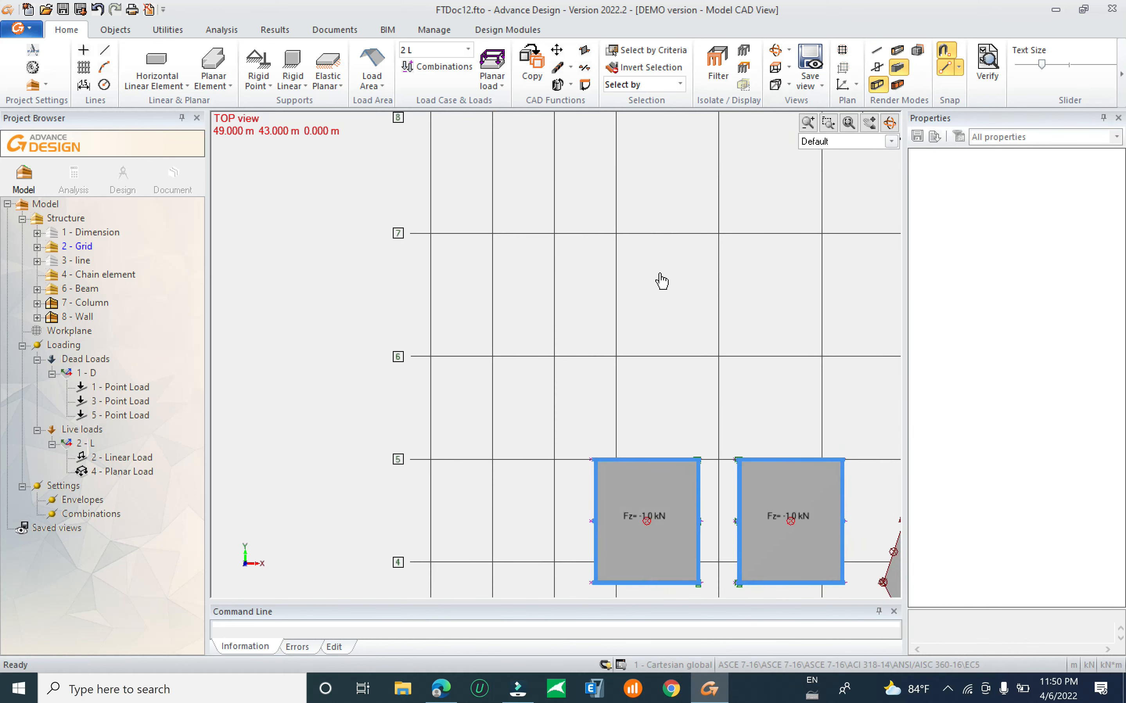
pyautogui.click(105, 50)
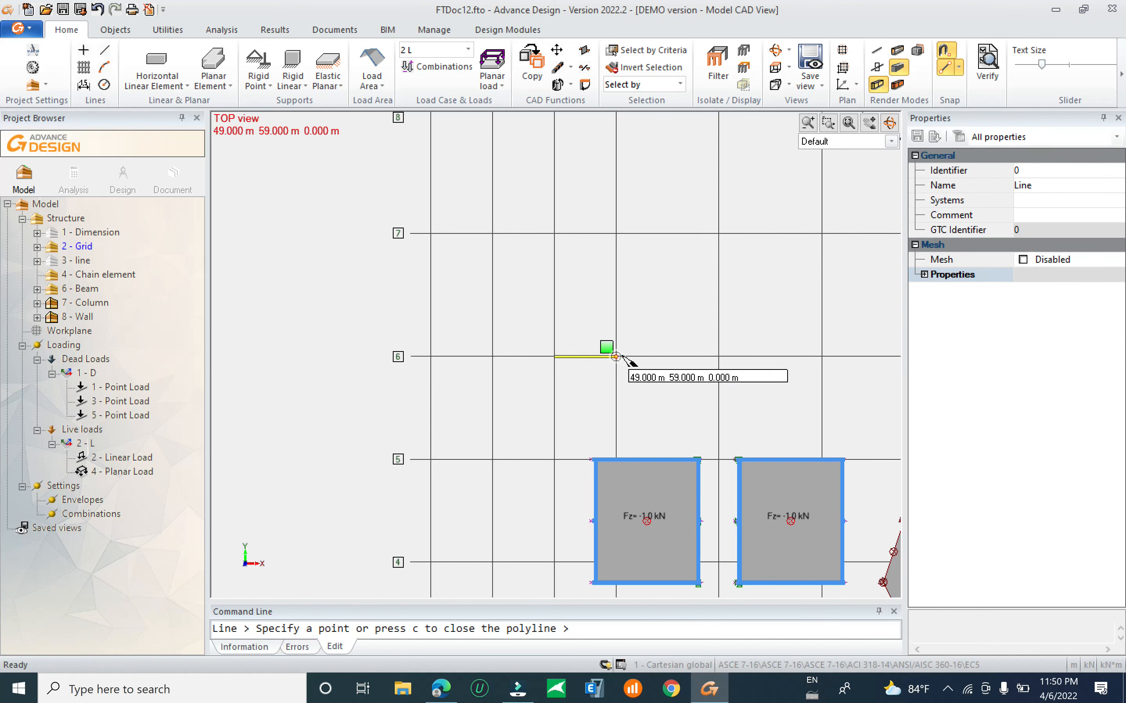
pyautogui.click(615, 357)
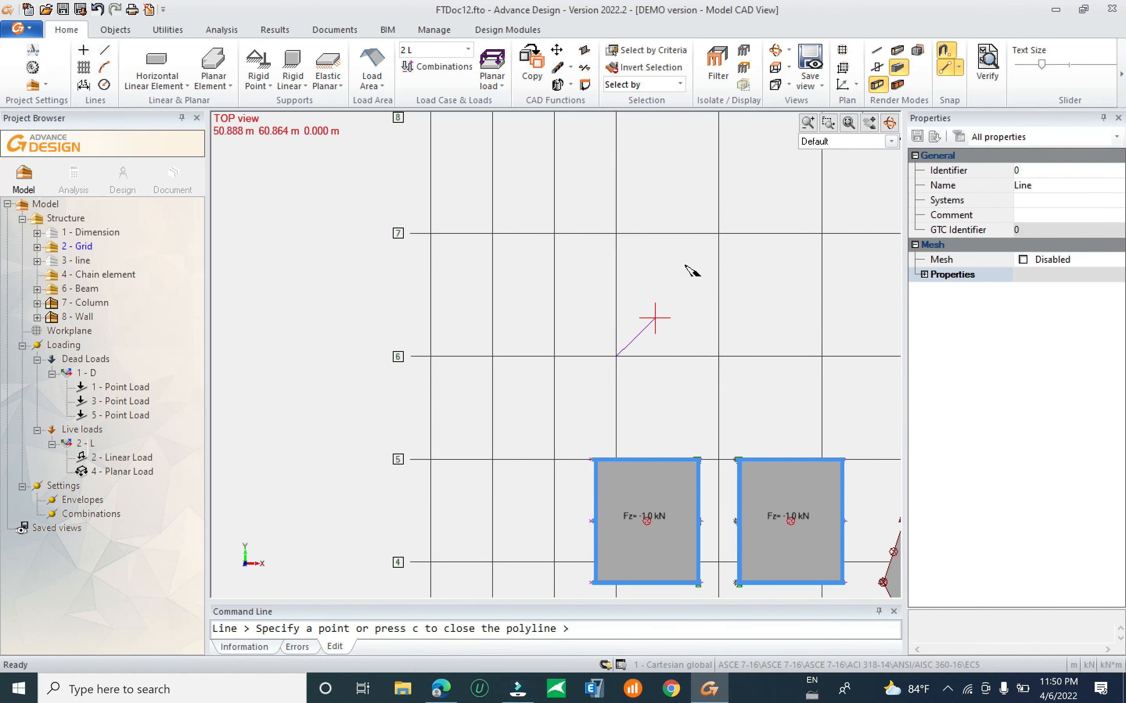
pyautogui.click(718, 234)
pyautogui.press('Escape')
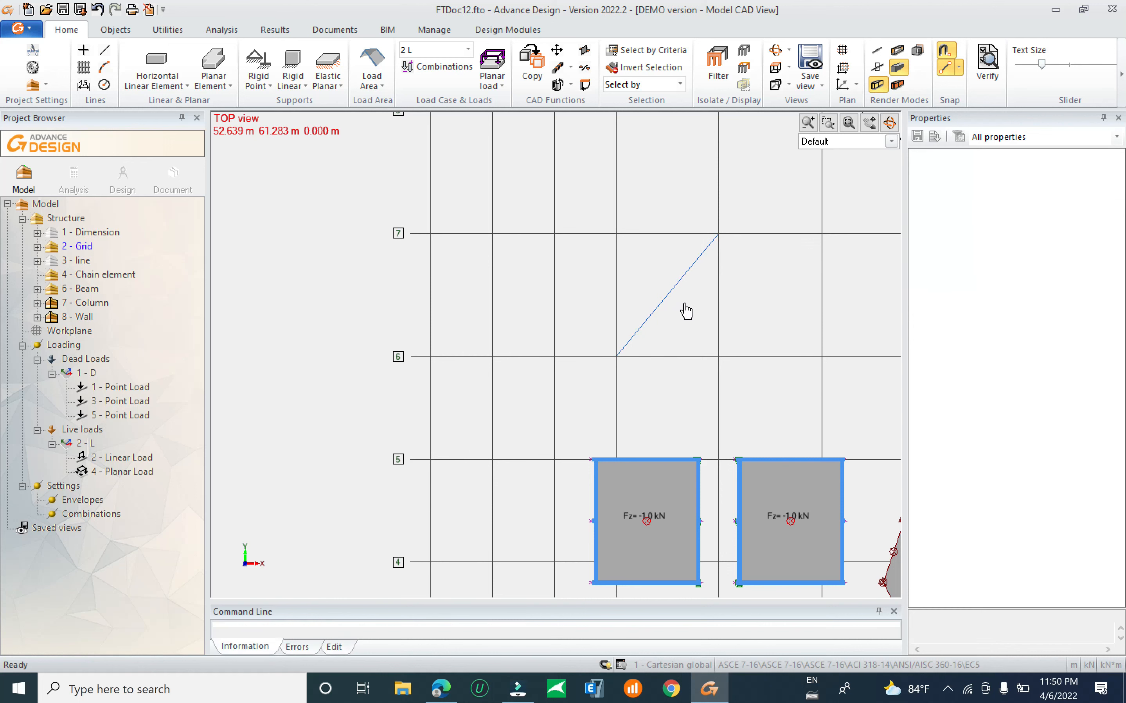
# Start an Extrude of the diagonal line with linear elements of type S beam in material C25/30.
pyautogui.click(663, 298)
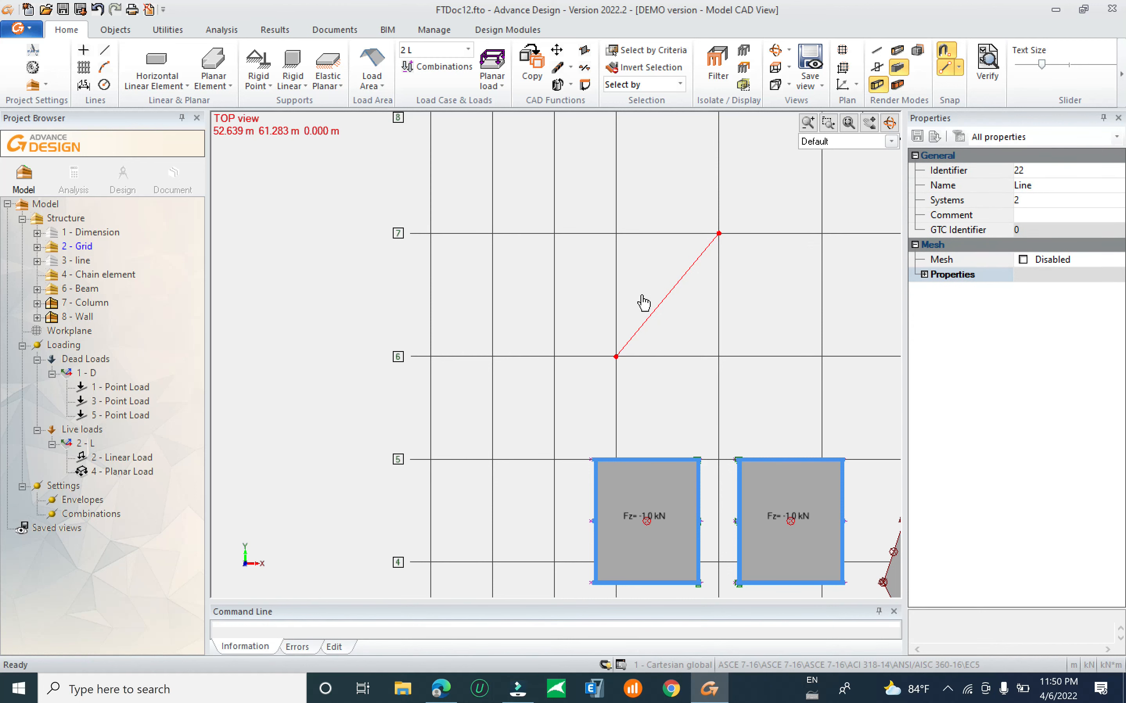
pyautogui.click(559, 85)
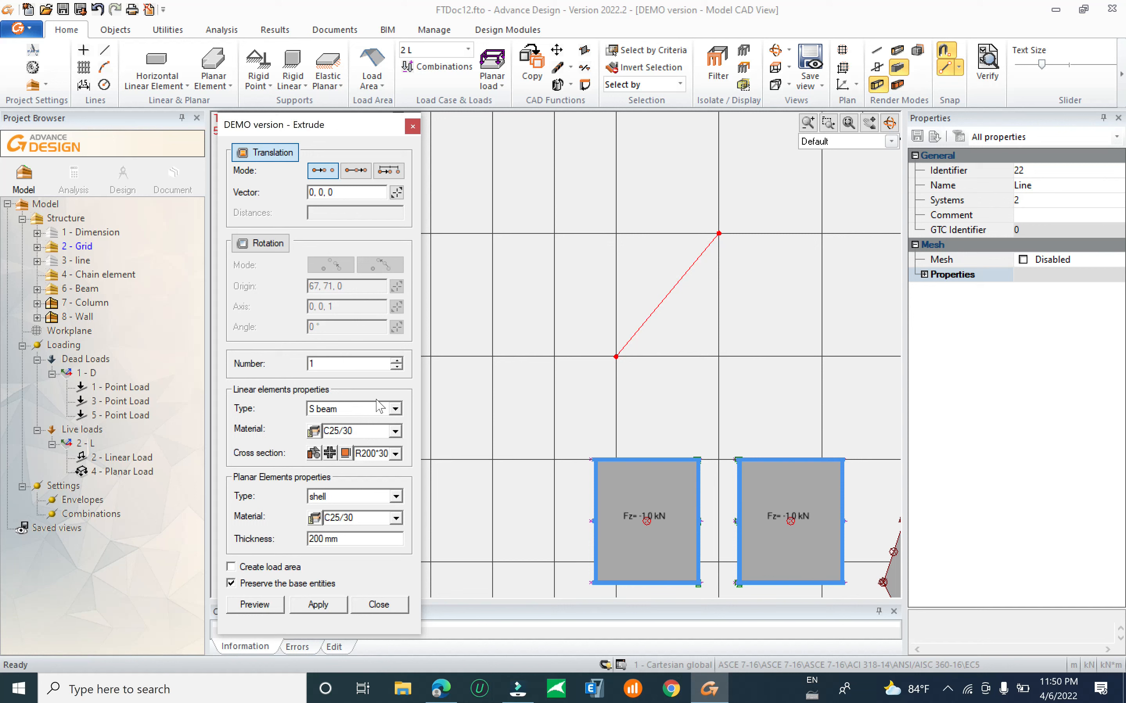
pyautogui.click(395, 409)
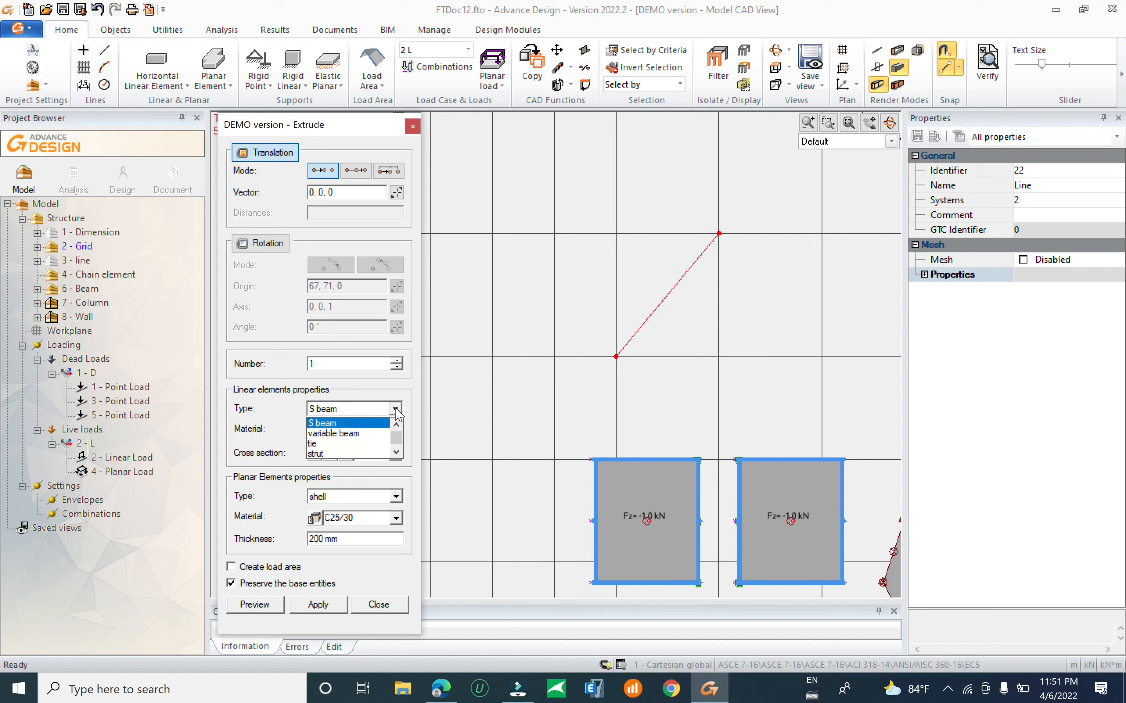
pyautogui.click(331, 424)
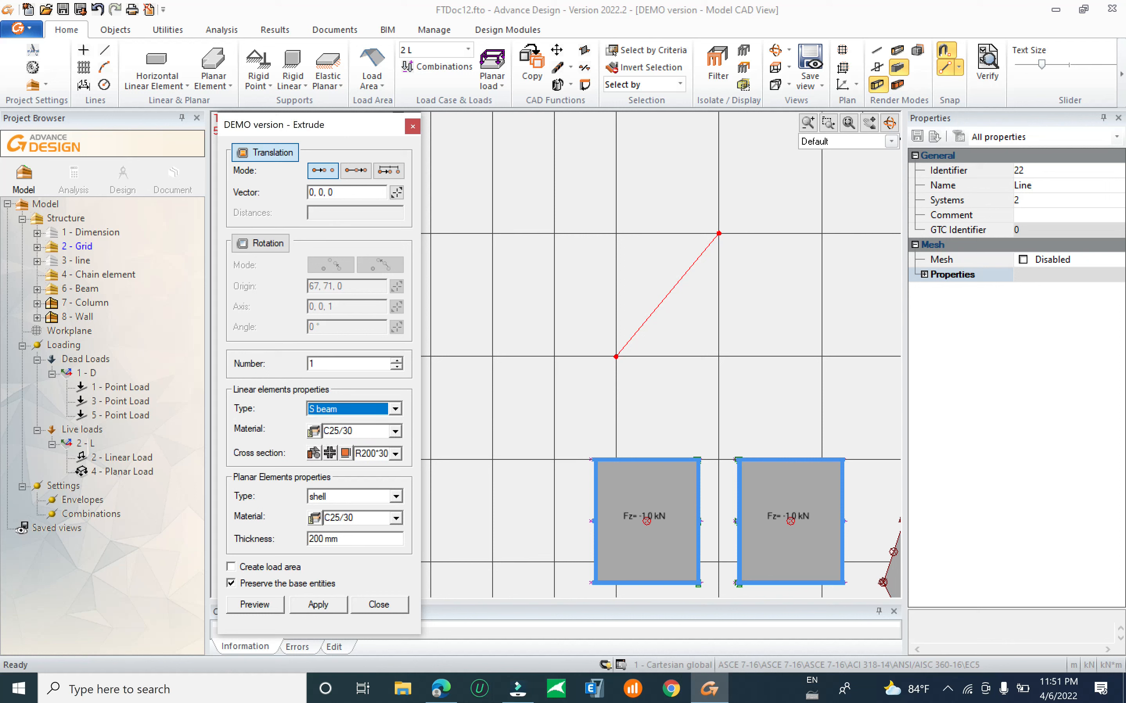
pyautogui.press('Tab')
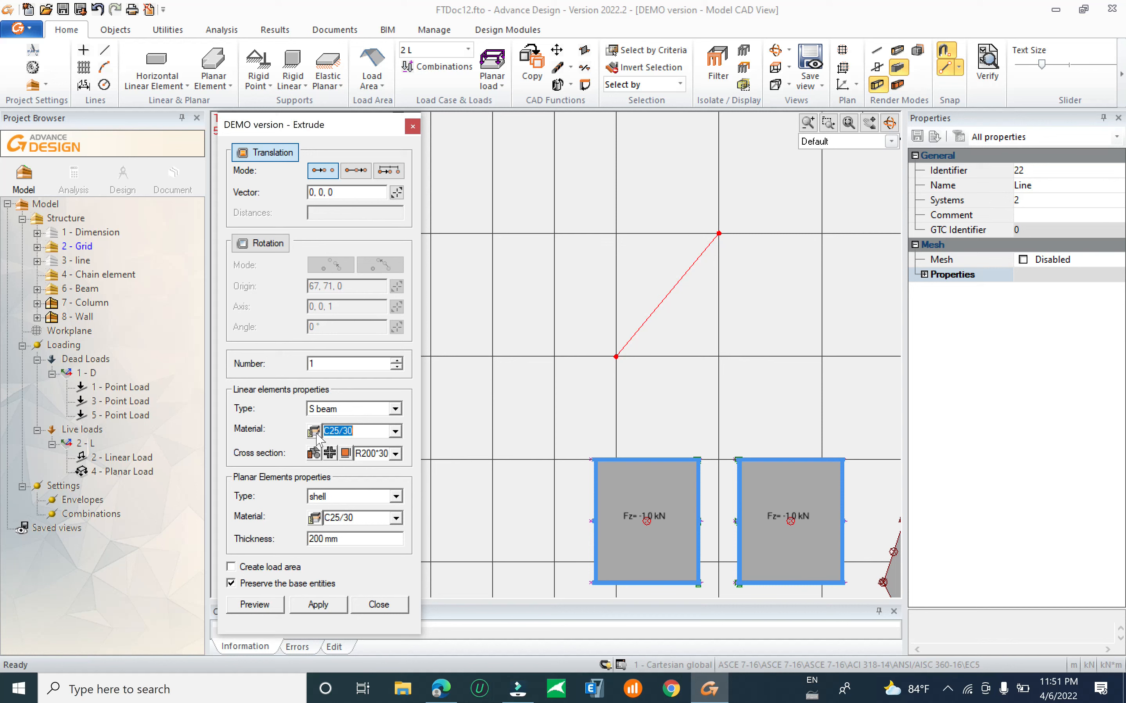
pyautogui.click(395, 431)
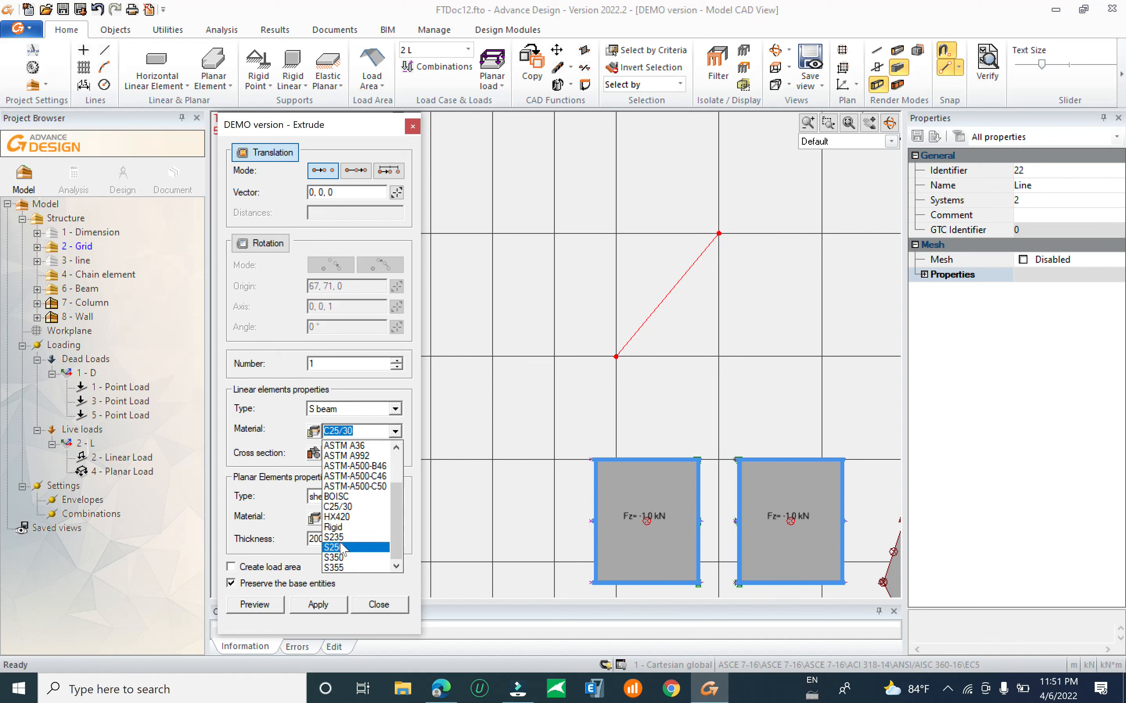
pyautogui.click(410, 408)
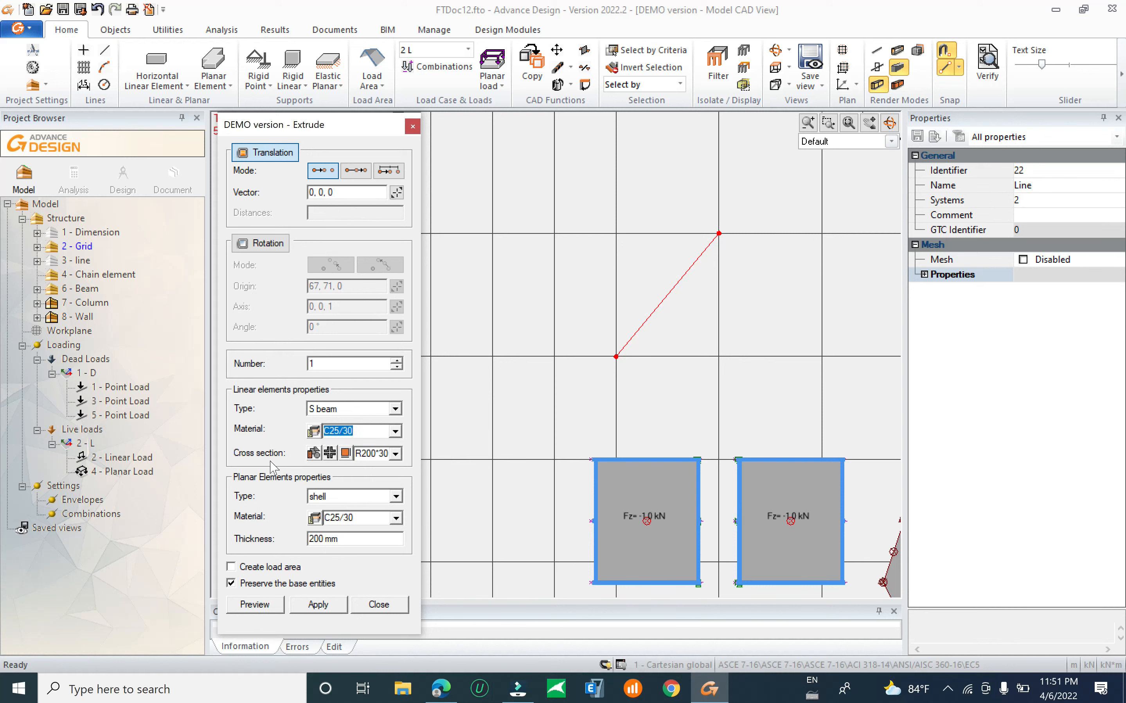
# Define the linear elements' cross section as a rectangle 400 mm high and 200 mm wide.
pyautogui.press('Tab')
pyautogui.click(345, 454)
pyautogui.click(345, 453)
pyautogui.click(317, 357)
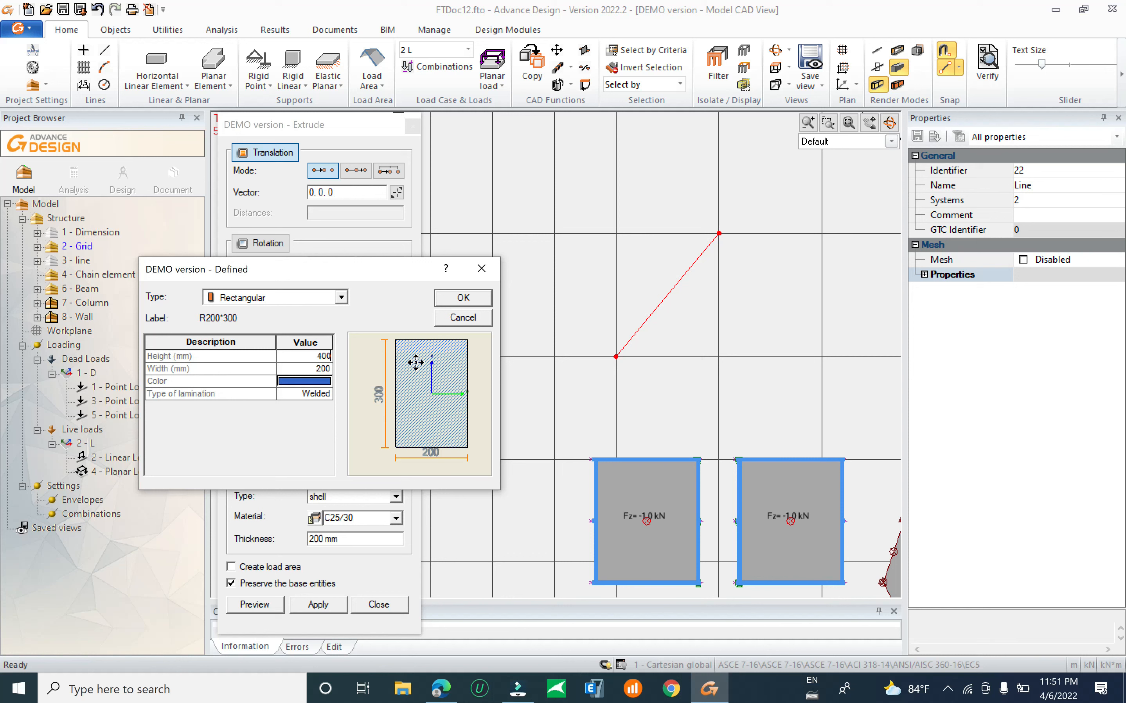
pyautogui.click(478, 298)
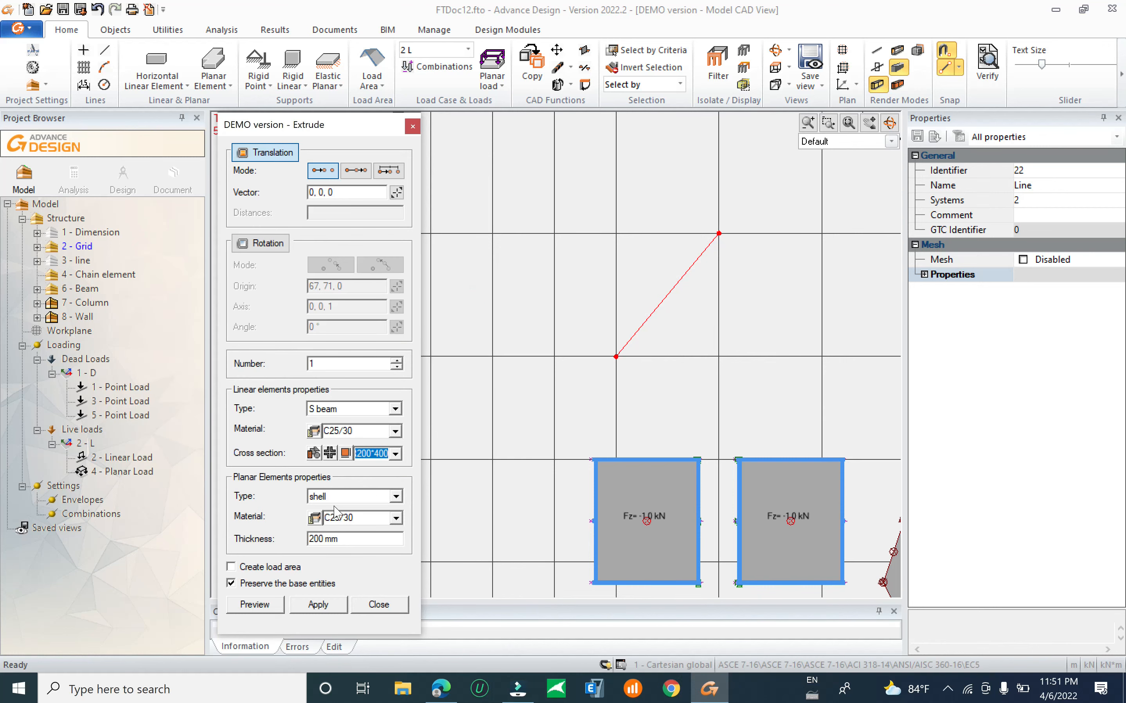
# Review the planar element type and cross section choices, and try the Create load area option before disabling it again.
pyautogui.click(396, 497)
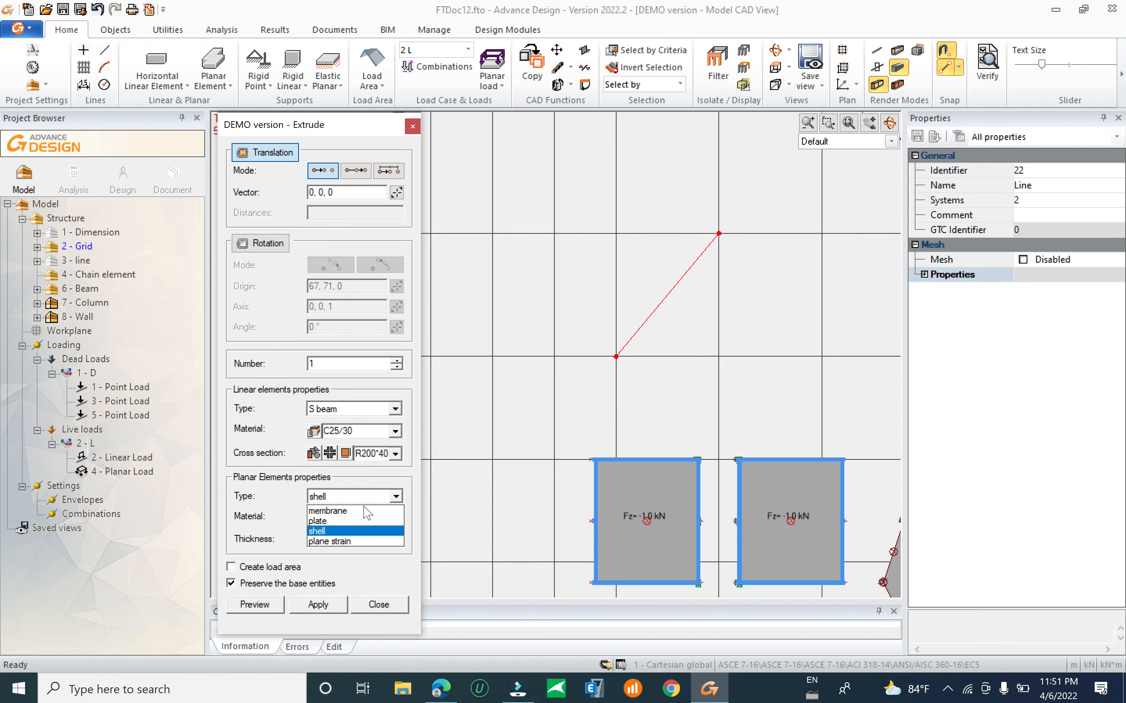
pyautogui.click(351, 532)
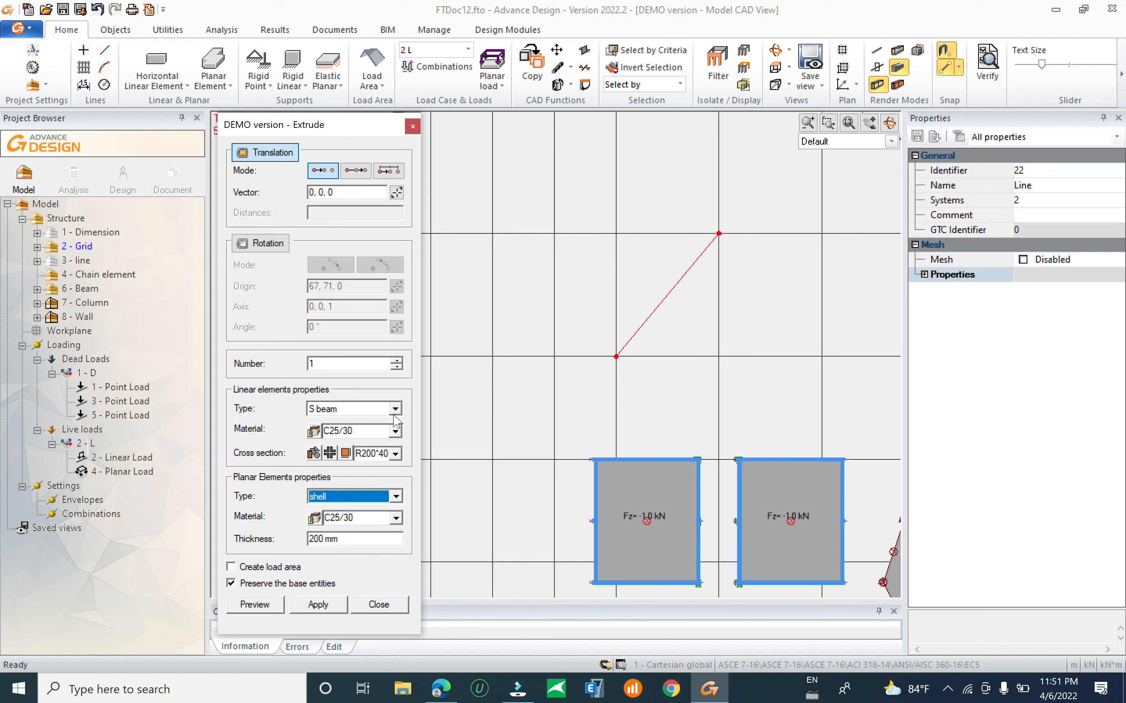
pyautogui.click(395, 453)
pyautogui.click(396, 454)
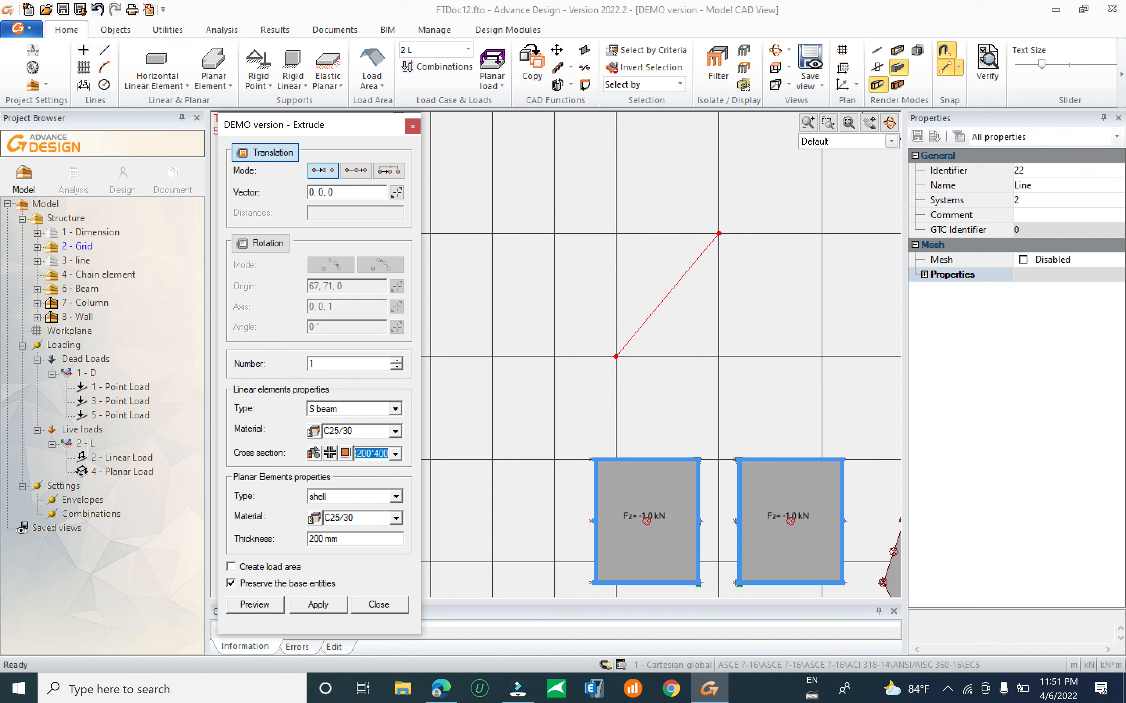
pyautogui.click(324, 539)
pyautogui.click(263, 569)
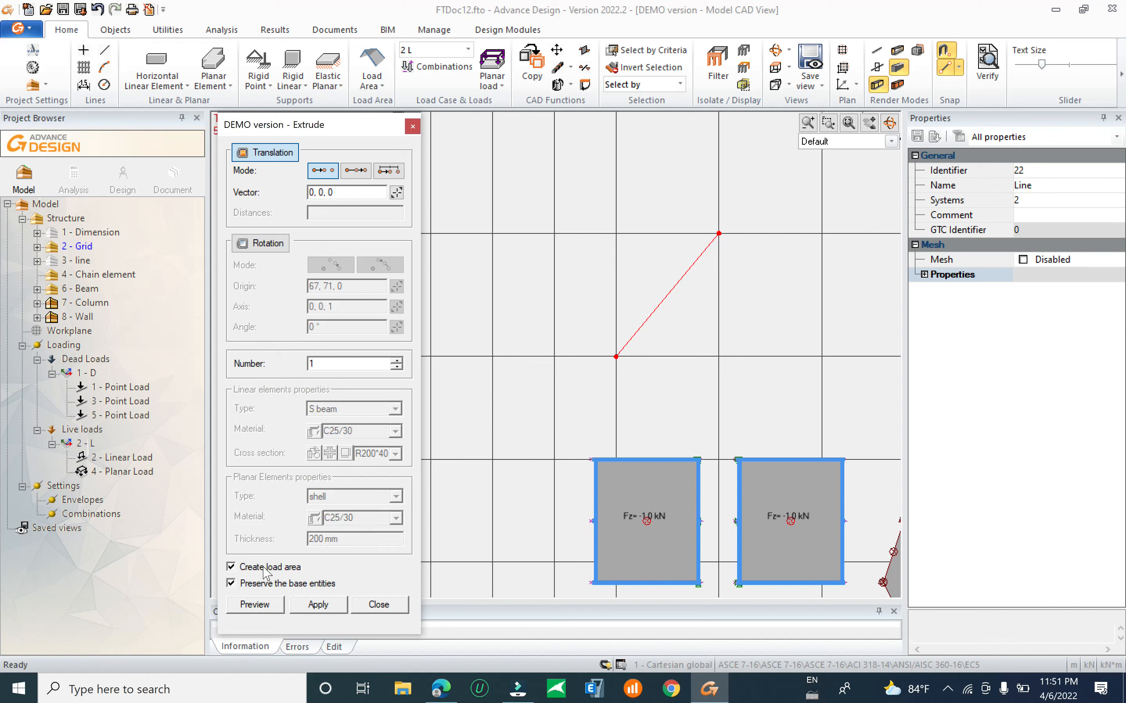
pyautogui.click(264, 568)
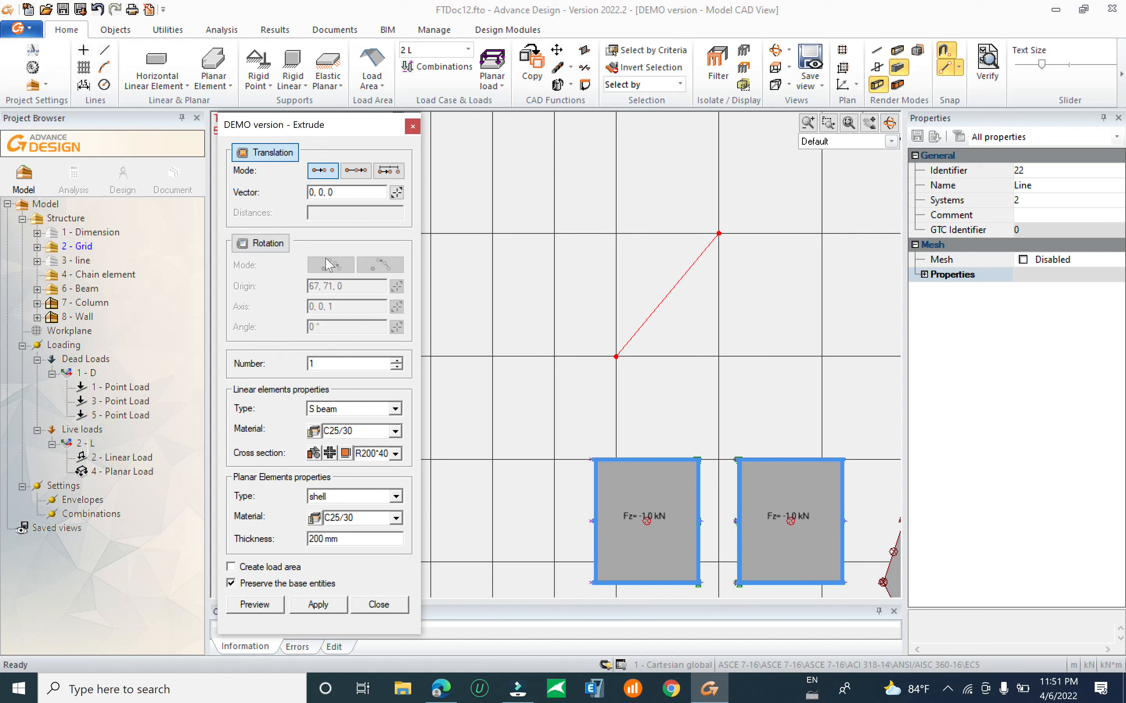
# Preview a rotational extrusion of the line about its lower endpoint 49, 59, 0, with an angle of 45° and a number of 4.
pyautogui.click(255, 245)
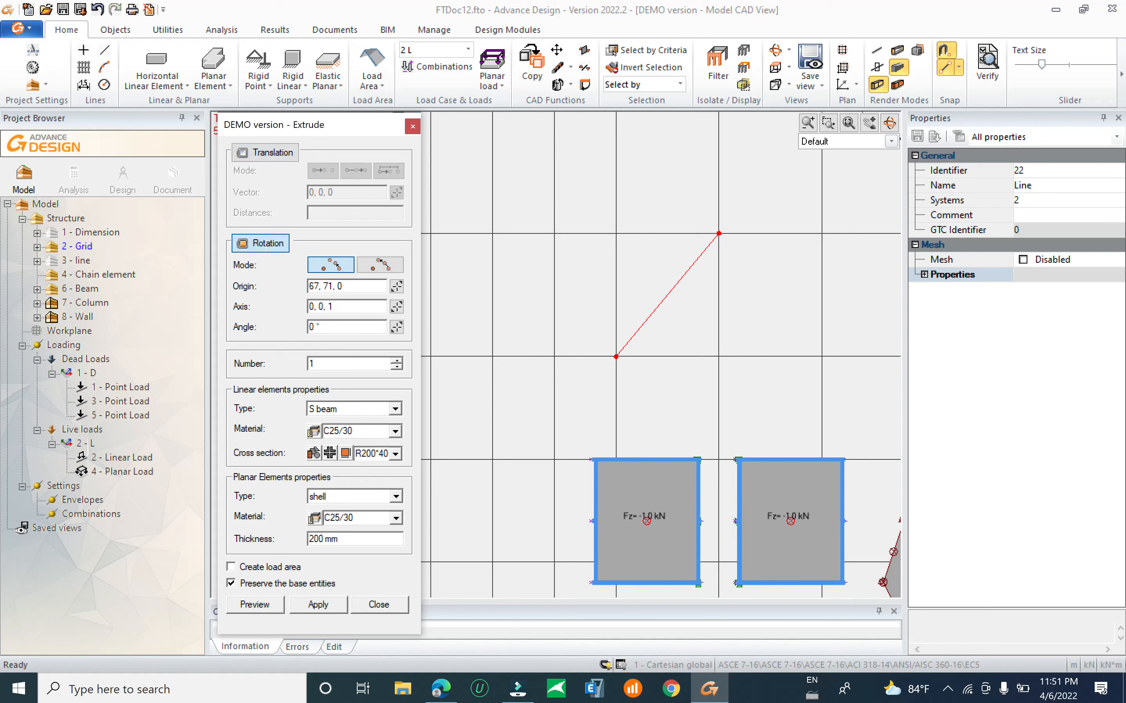
pyautogui.click(396, 286)
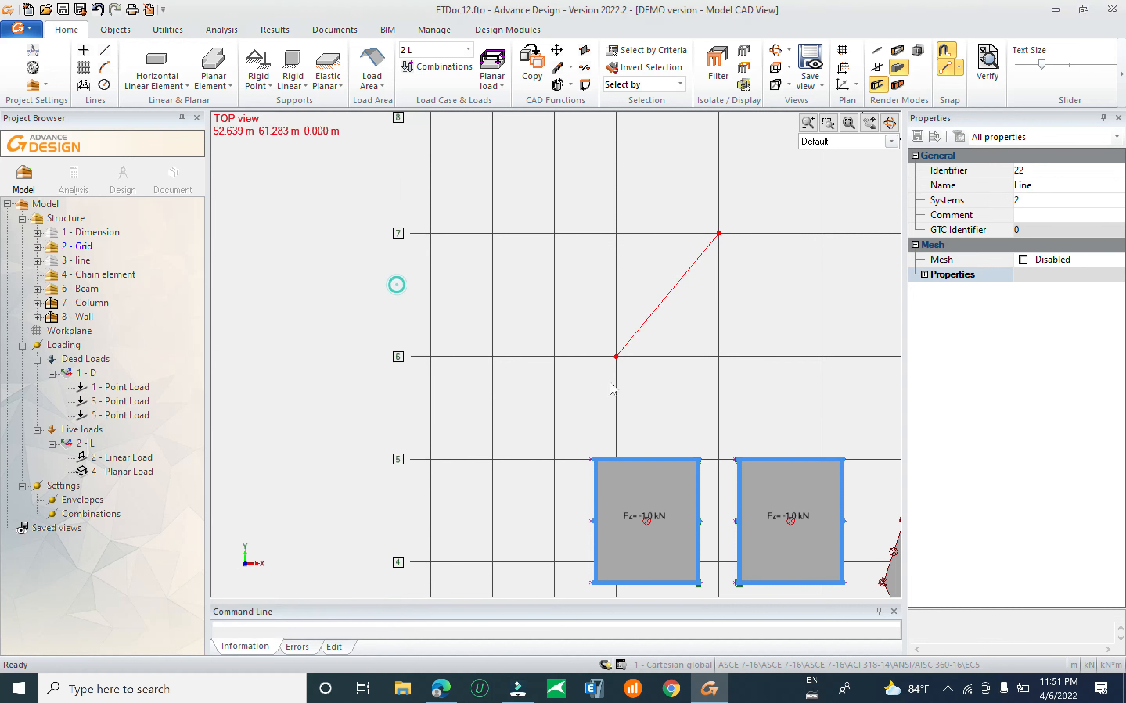
pyautogui.click(617, 357)
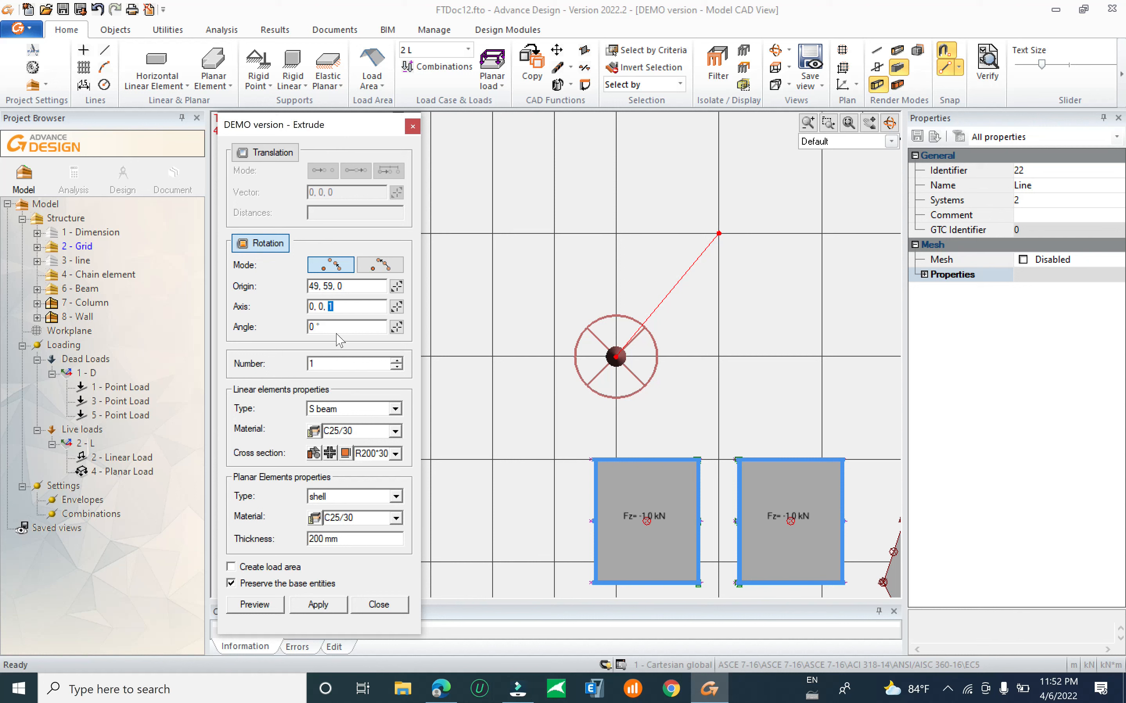
pyautogui.press('Tab')
pyautogui.write('4')
pyautogui.click(258, 605)
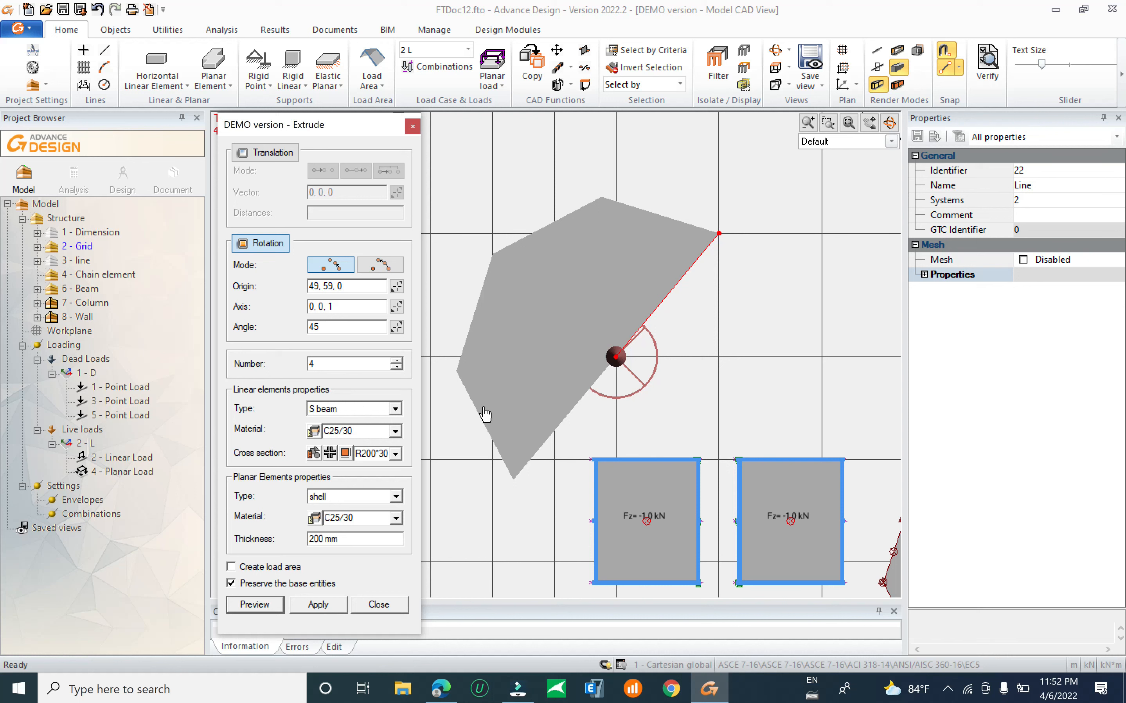
# Set the number of extrusions to 8, preview the full octagon and apply the extrusion.
pyautogui.doubleClick(314, 363)
pyautogui.click(257, 604)
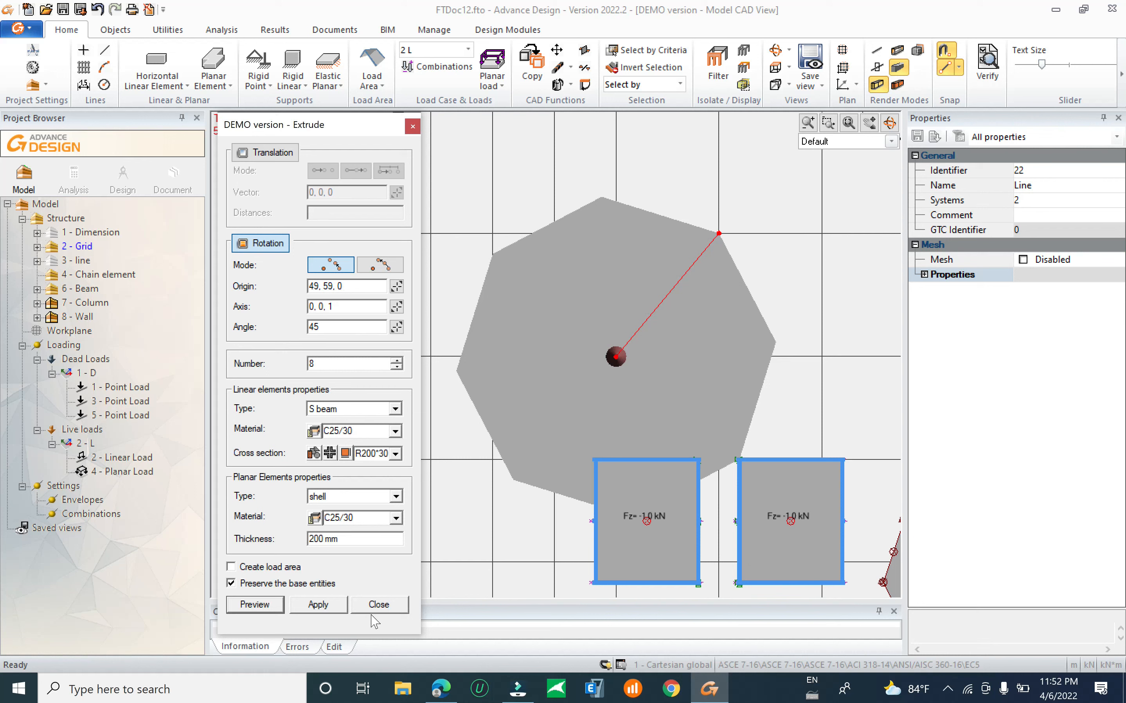
pyautogui.click(318, 605)
pyautogui.click(379, 604)
# Examine the finite element type, material and thickness properties of one triangular planar element of the octagon.
pyautogui.moveTo(500, 462); pyautogui.dragTo(585, 287, button='middle')
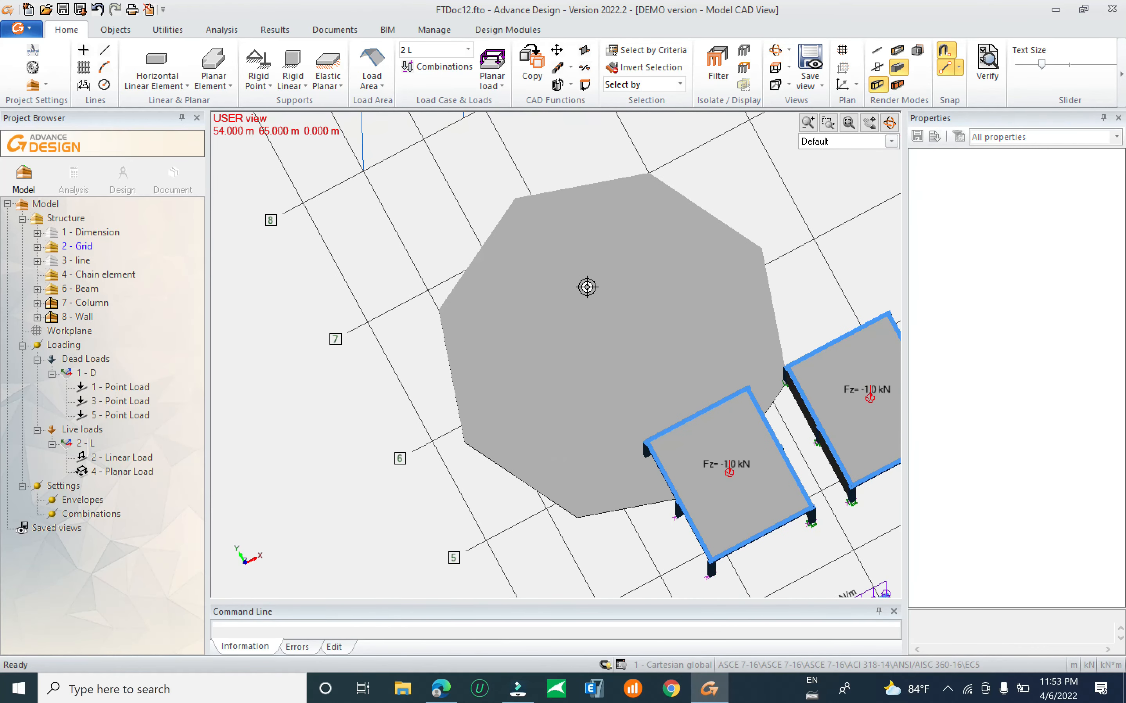
pyautogui.click(599, 233)
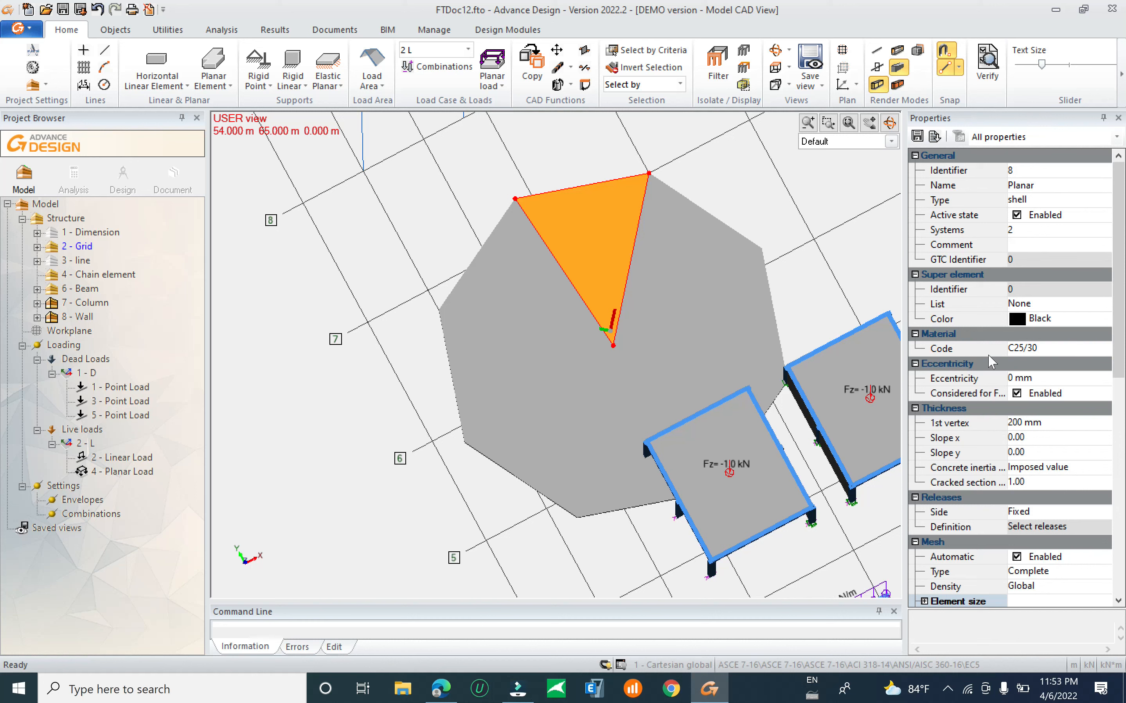
pyautogui.click(1055, 348)
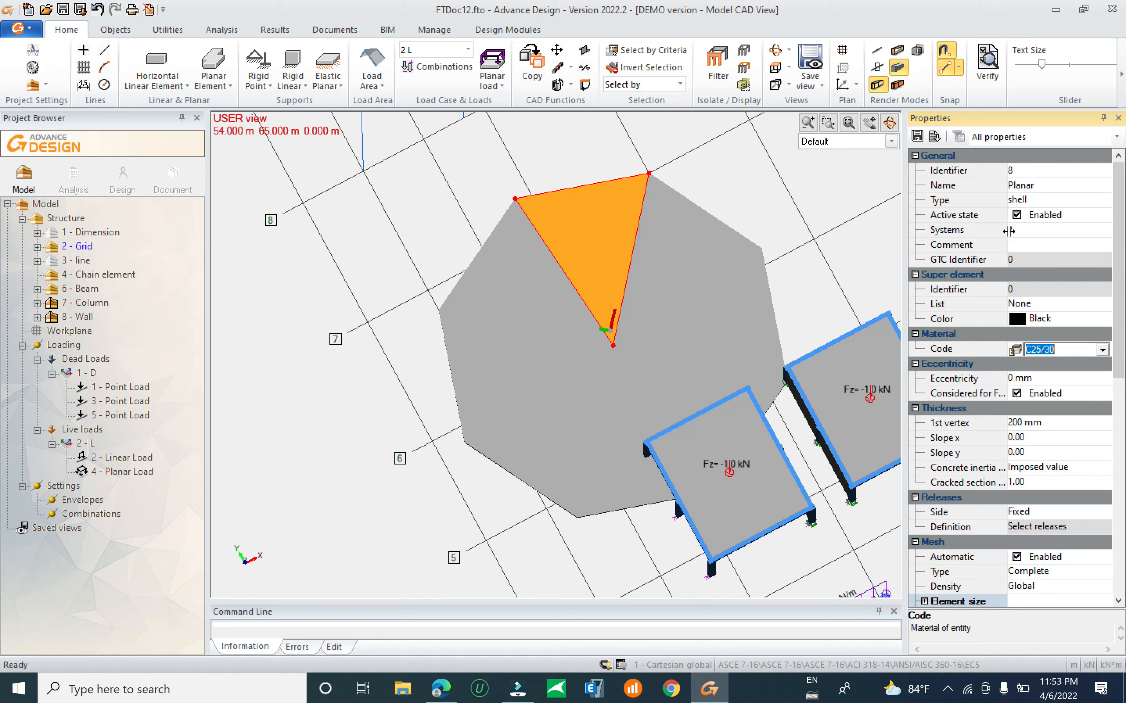
pyautogui.click(1053, 201)
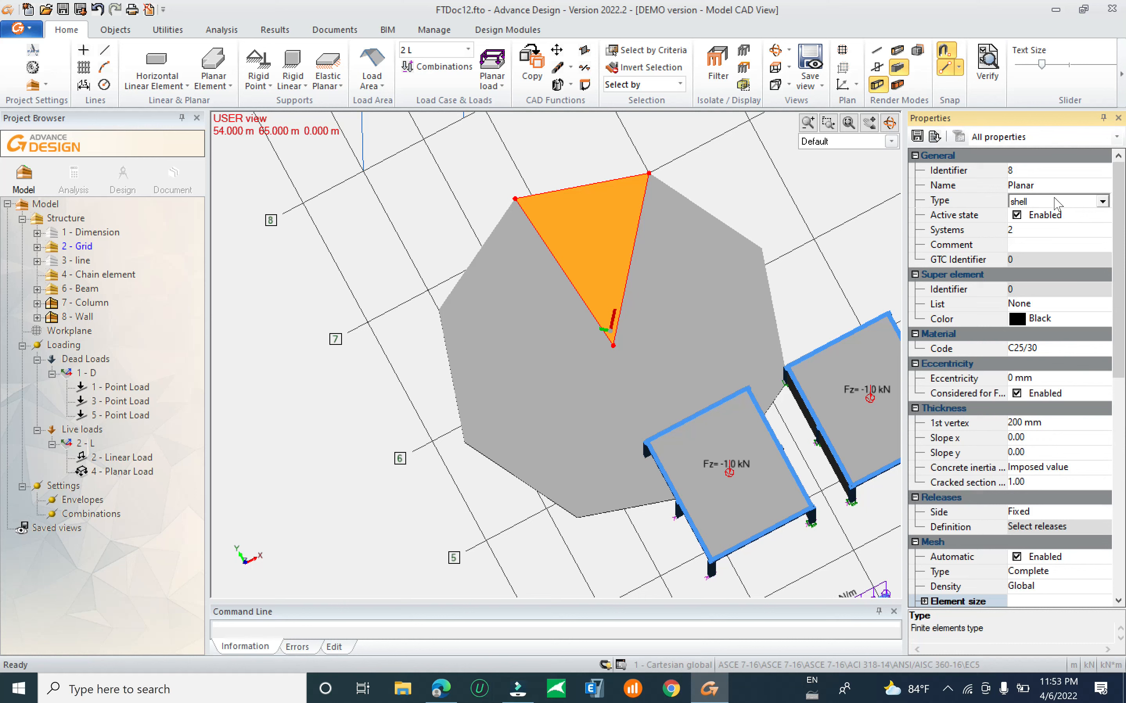
pyautogui.click(1103, 201)
pyautogui.click(1103, 203)
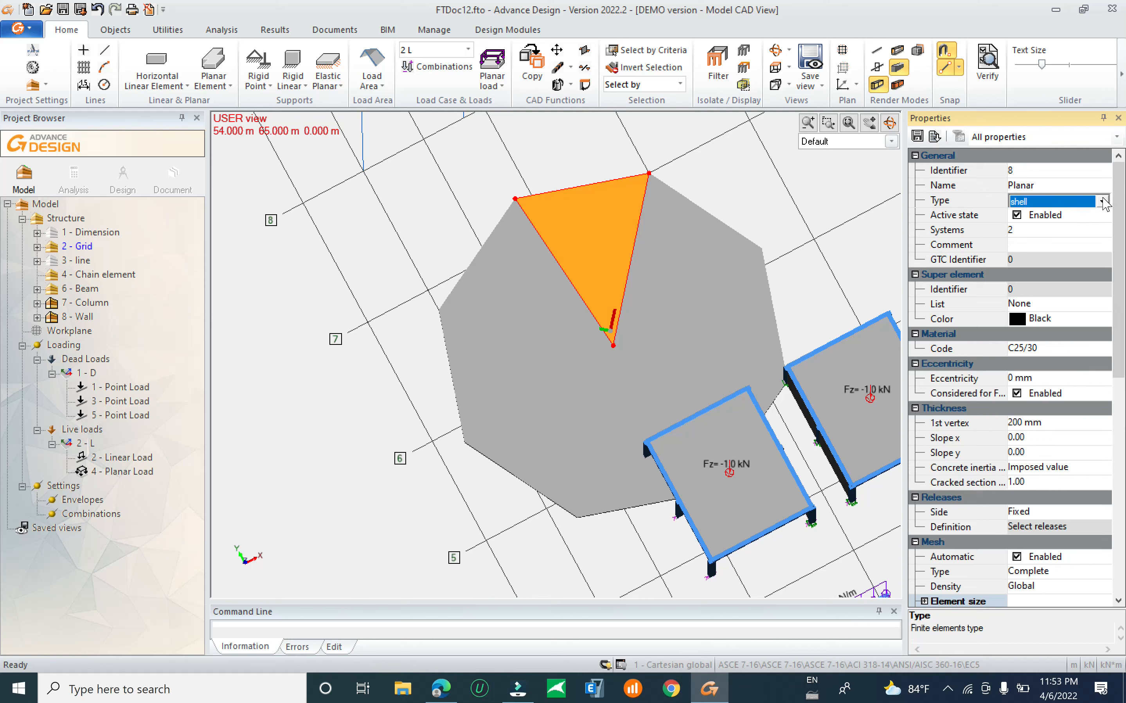
pyautogui.moveTo(1119, 222); pyautogui.dragTo(1121, 255)
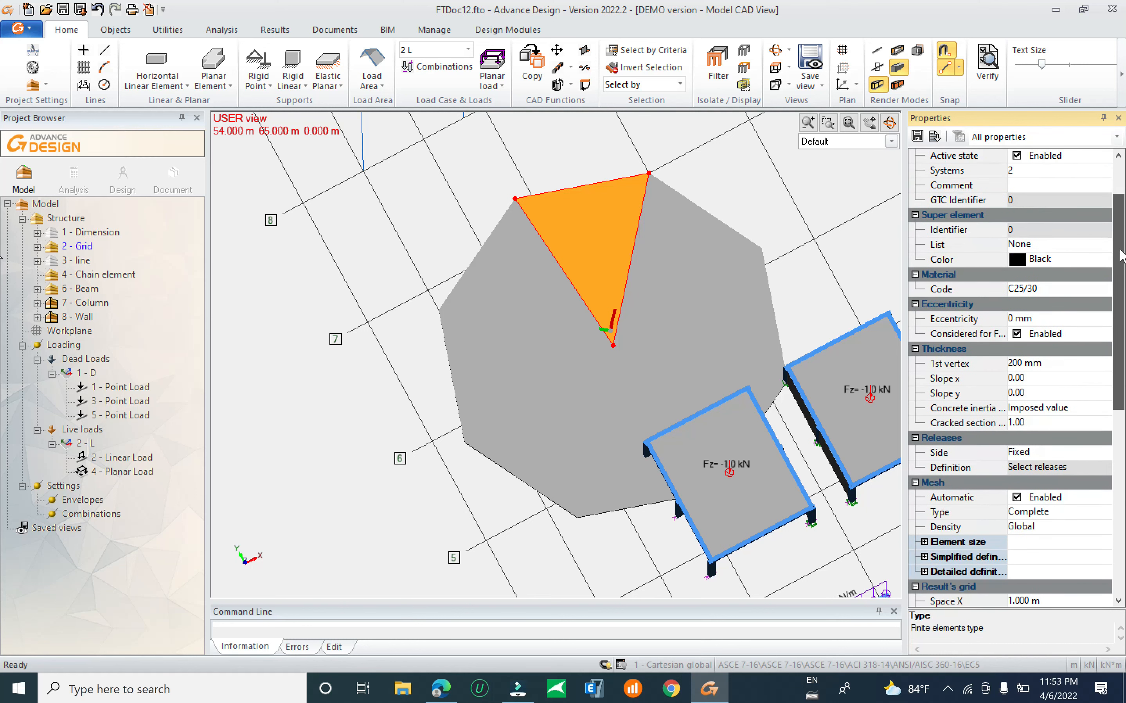
pyautogui.click(1019, 363)
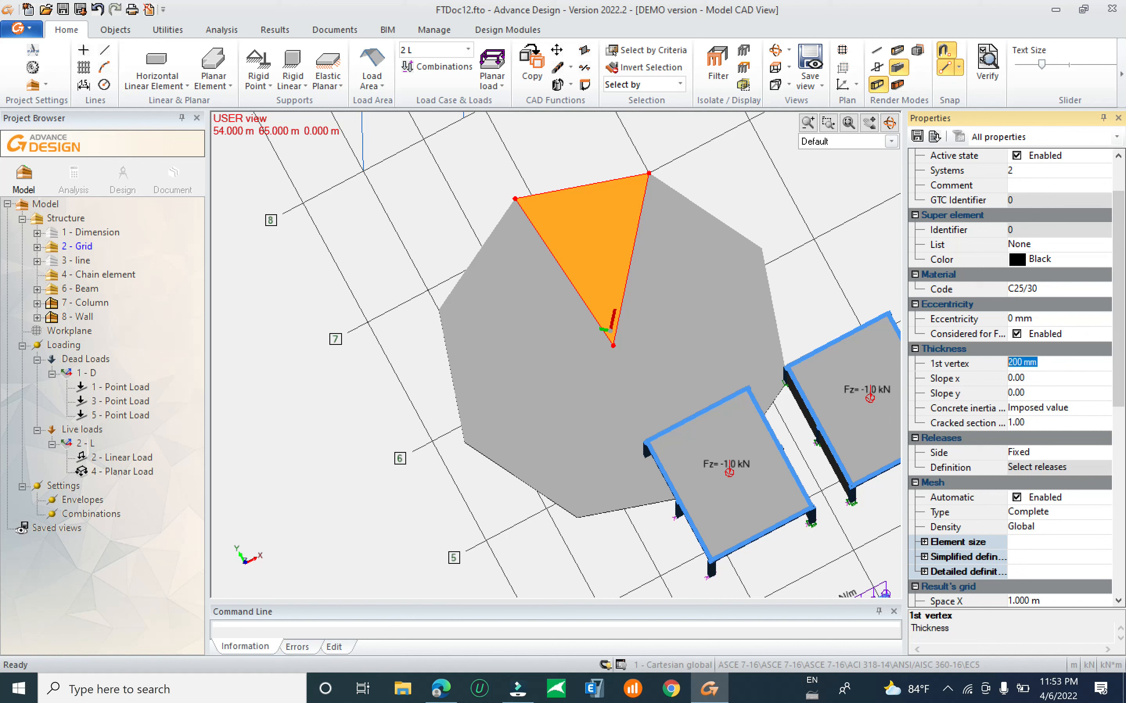
pyautogui.click(557, 84)
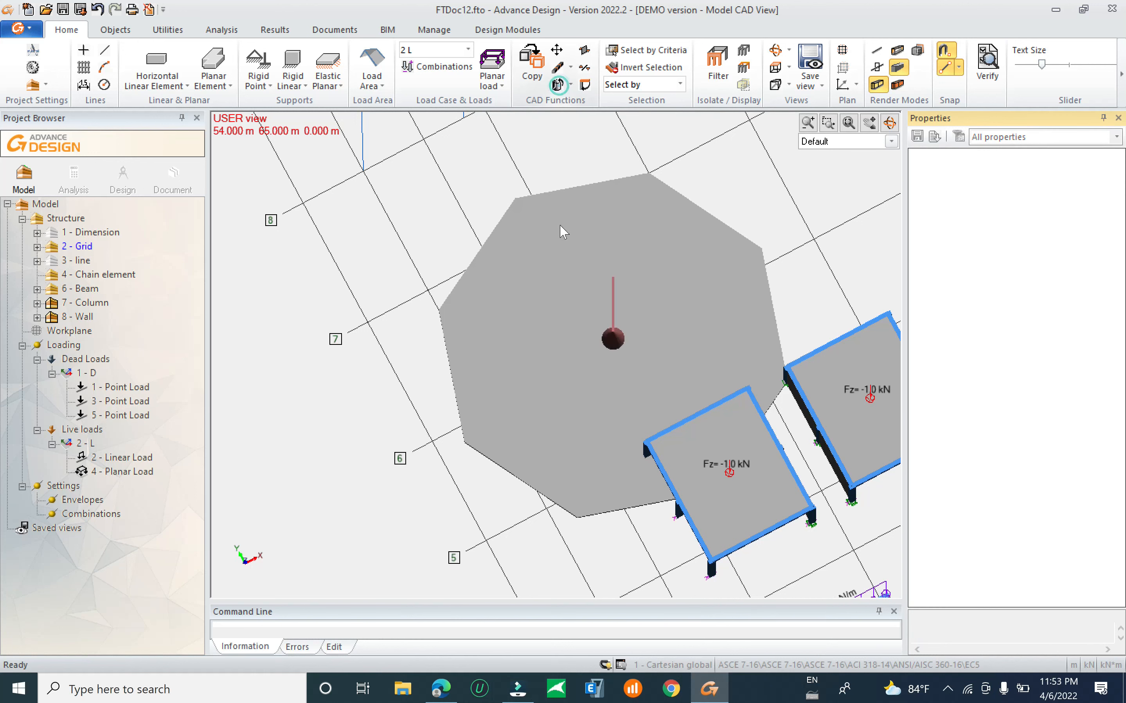
pyautogui.moveTo(349, 539); pyautogui.dragTo(308, 539)
pyautogui.press('Escape')
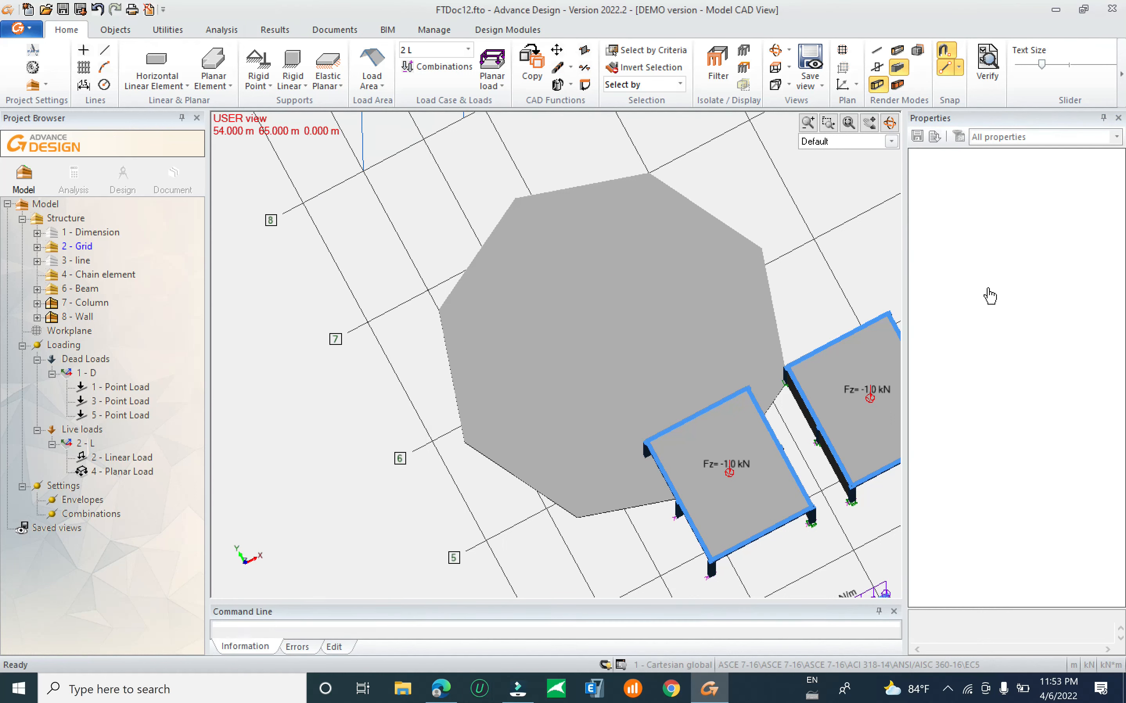
# Set the release side of another triangular octagon element to Other and inspect its per-side release definition.
pyautogui.click(693, 302)
pyautogui.moveTo(1116, 364); pyautogui.dragTo(1121, 440)
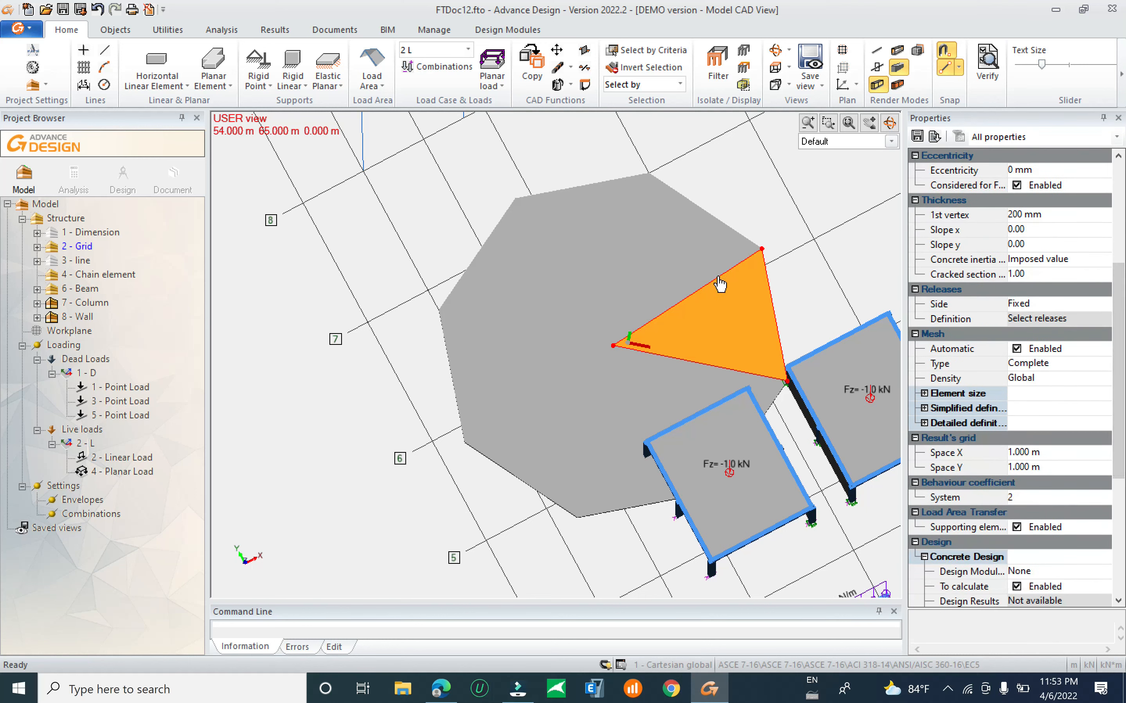
pyautogui.click(1079, 304)
pyautogui.click(1104, 304)
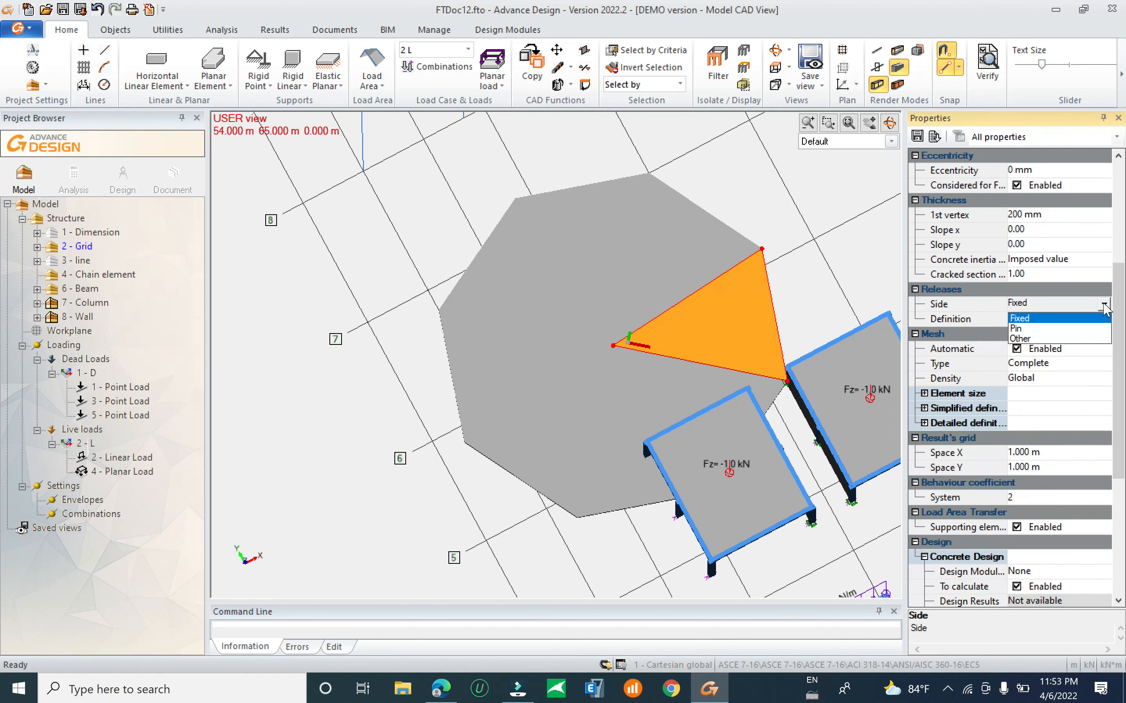
pyautogui.click(1039, 339)
pyautogui.click(1053, 320)
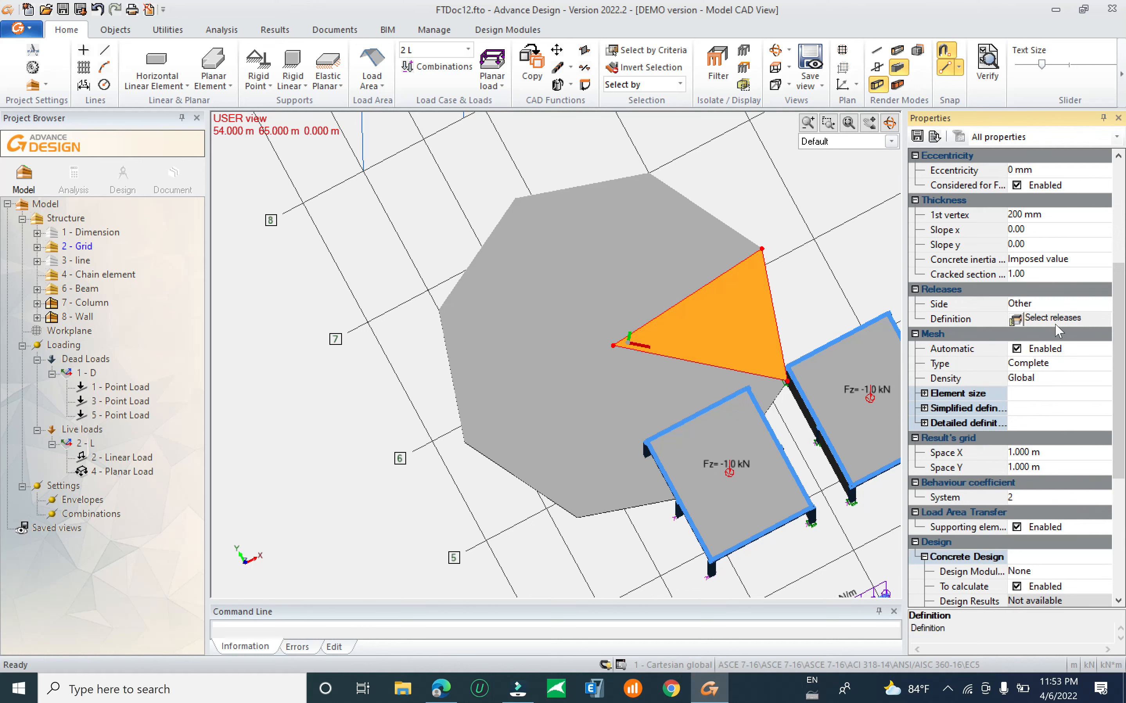
pyautogui.click(1015, 320)
pyautogui.moveTo(583, 235); pyautogui.dragTo(746, 386)
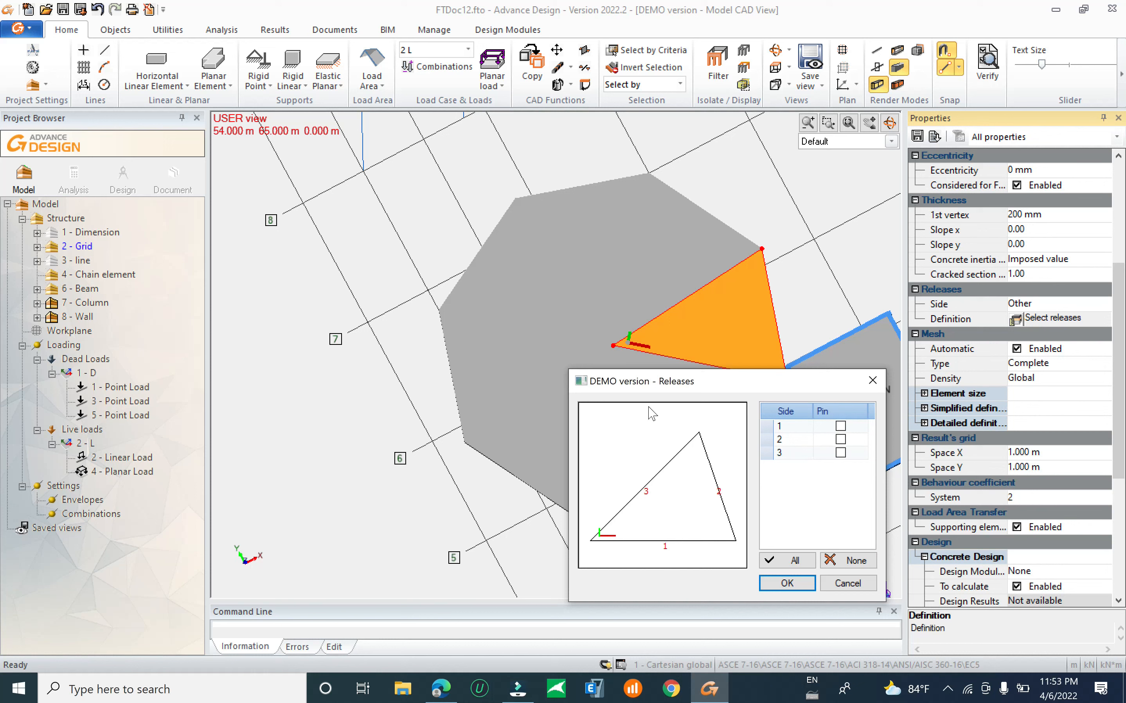
pyautogui.click(872, 380)
# Restore the release side of the selected triangular element to Fixed.
pyautogui.click(1030, 304)
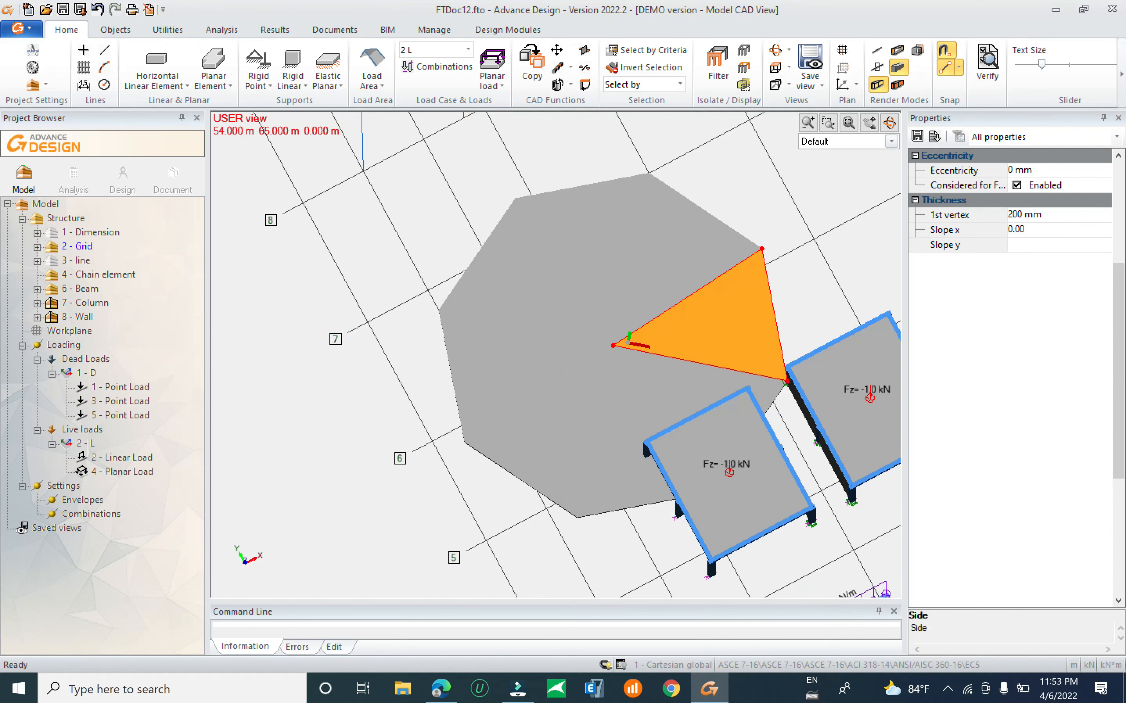
pyautogui.click(1061, 304)
pyautogui.click(1060, 321)
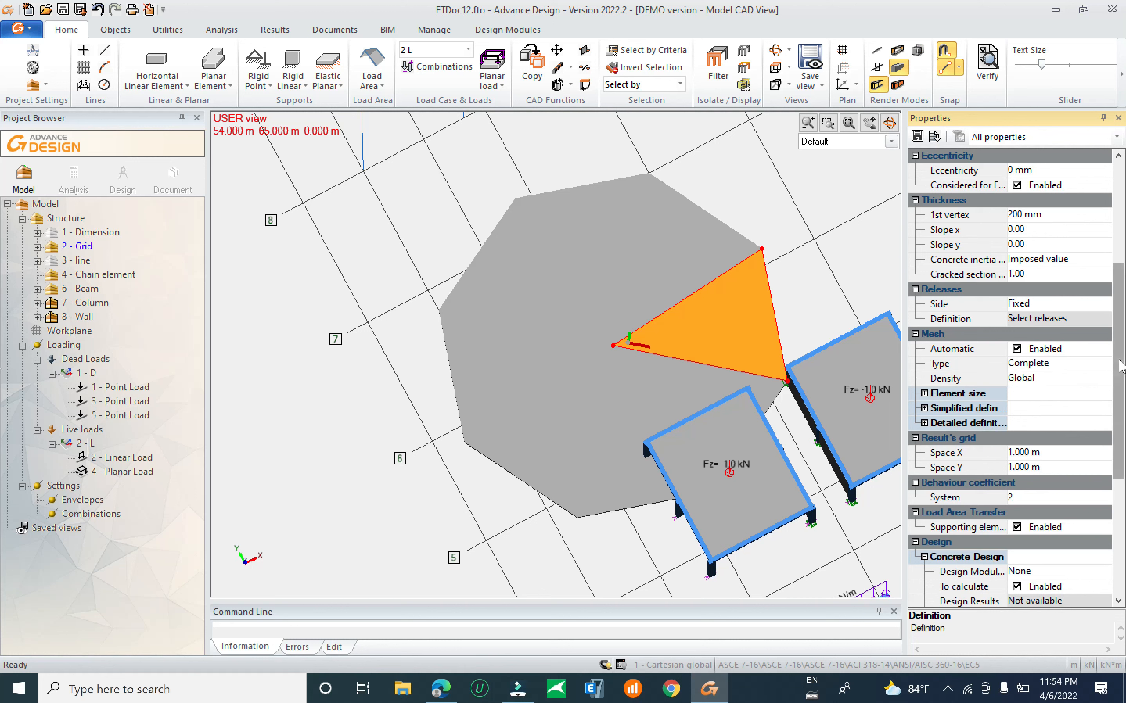
# Set the concrete cover values Ehx, Ebx, Ehy and Eby of the selected planar element to 4 cm.
pyautogui.click(925, 394)
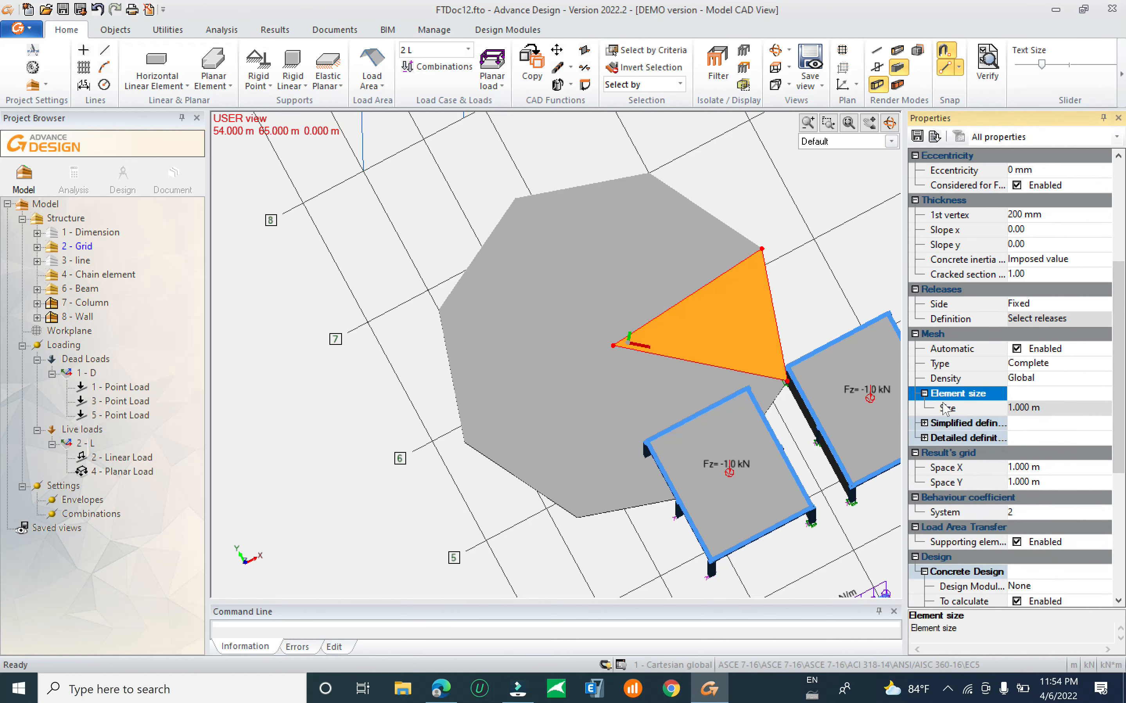
pyautogui.moveTo(1116, 417); pyautogui.dragTo(1115, 549)
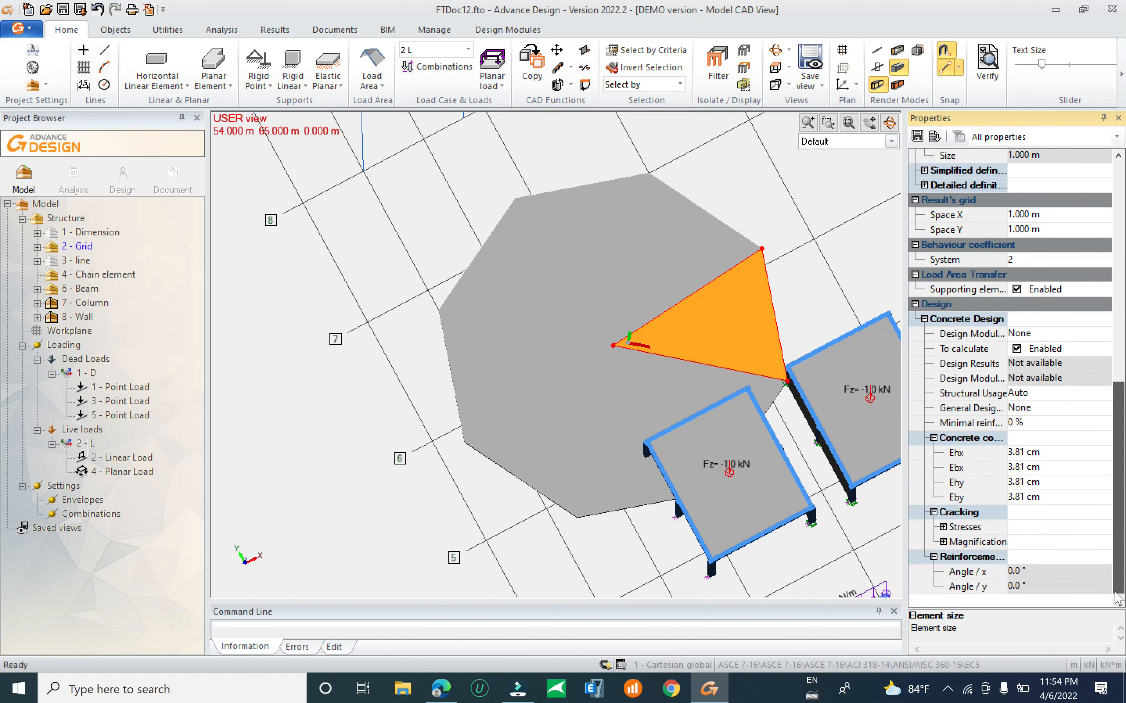
pyautogui.click(1015, 451)
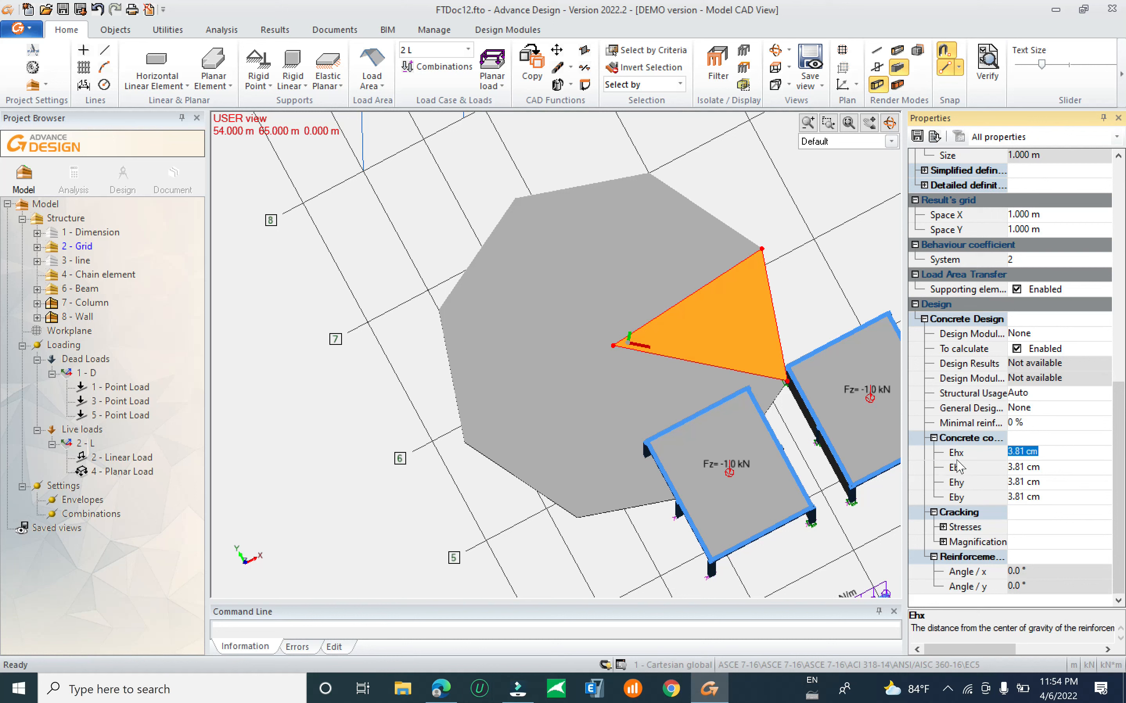
pyautogui.write('4')
pyautogui.press('Tab')
pyautogui.write('4')
pyautogui.press('Tab')
pyautogui.click(1038, 482)
pyautogui.write('4')
pyautogui.press('Tab')
pyautogui.write('4')
pyautogui.click(1078, 471)
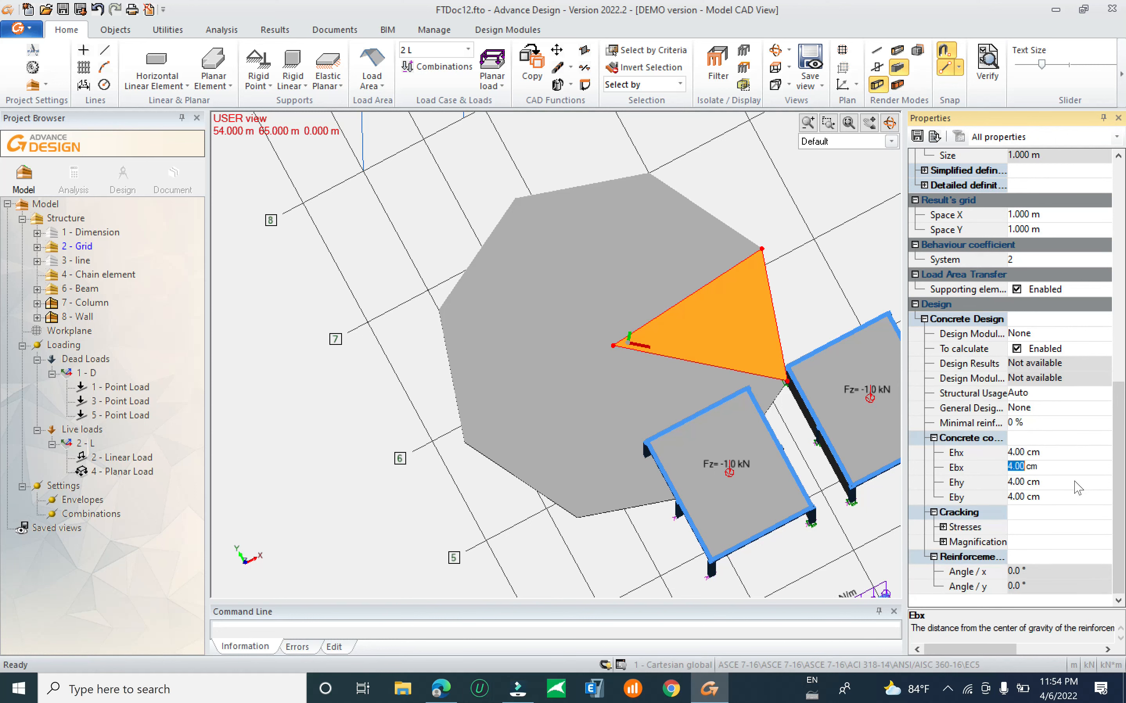
pyautogui.click(1063, 451)
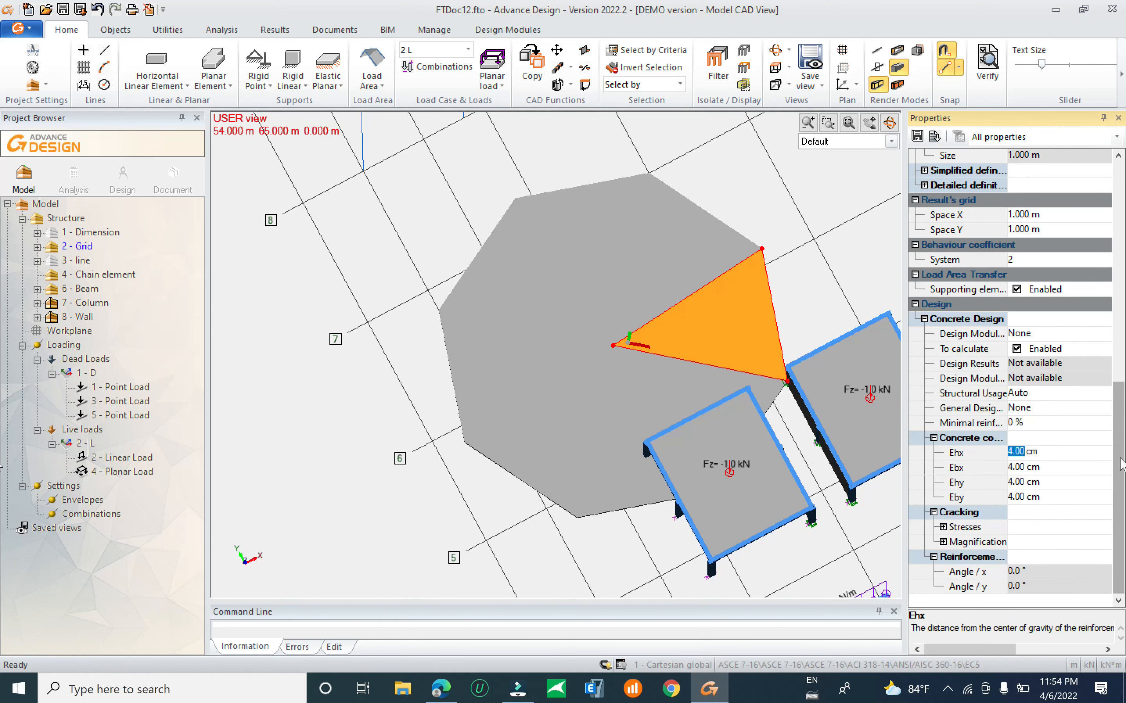
pyautogui.press('Return')
# Examine the selected element's reinforcement limit stresses and reinforcement angles, and deselect it.
pyautogui.doubleClick(952, 530)
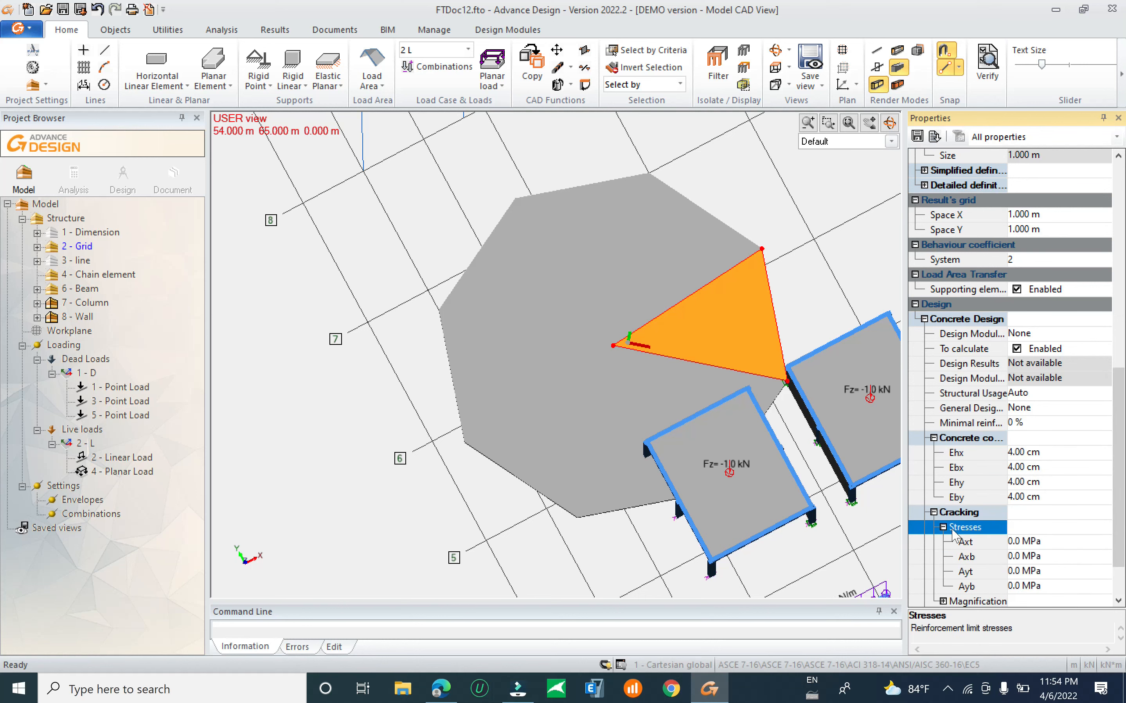
pyautogui.moveTo(1121, 536); pyautogui.dragTo(1118, 608)
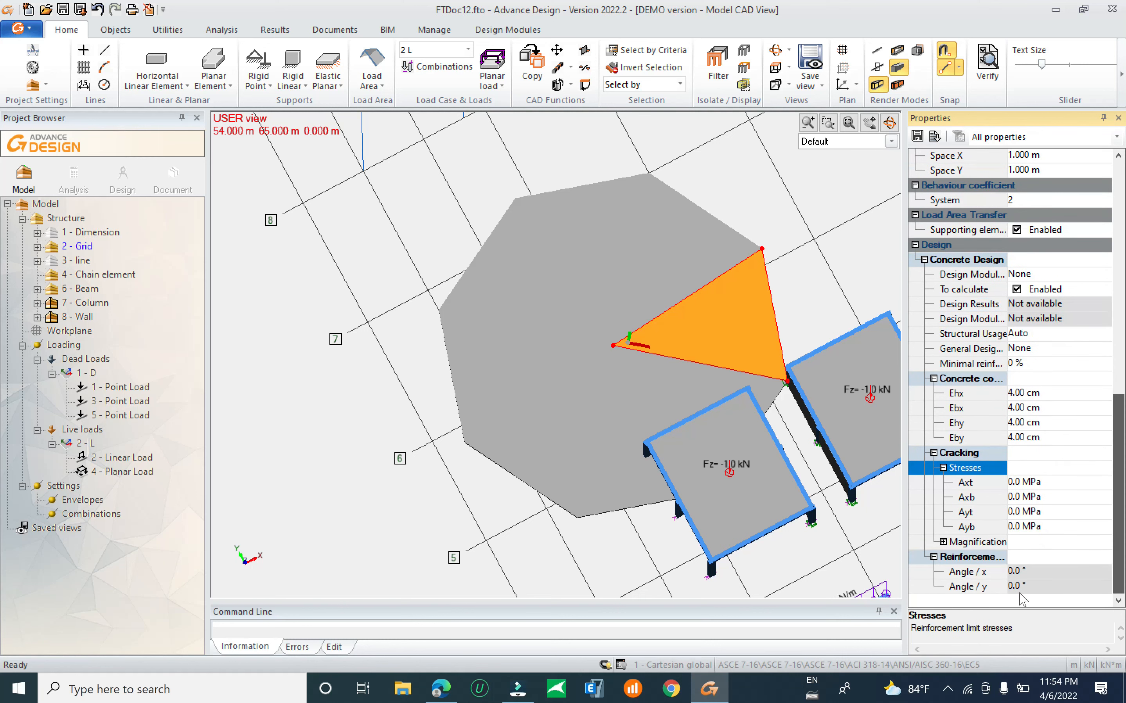
pyautogui.press('Escape')
# Draw a linear beam element along the grid line between the octagon and the loaded slab, ending at 59, 65, 0.
pyautogui.scroll(-2, 386, 403)
pyautogui.scroll(-4, 386, 403)
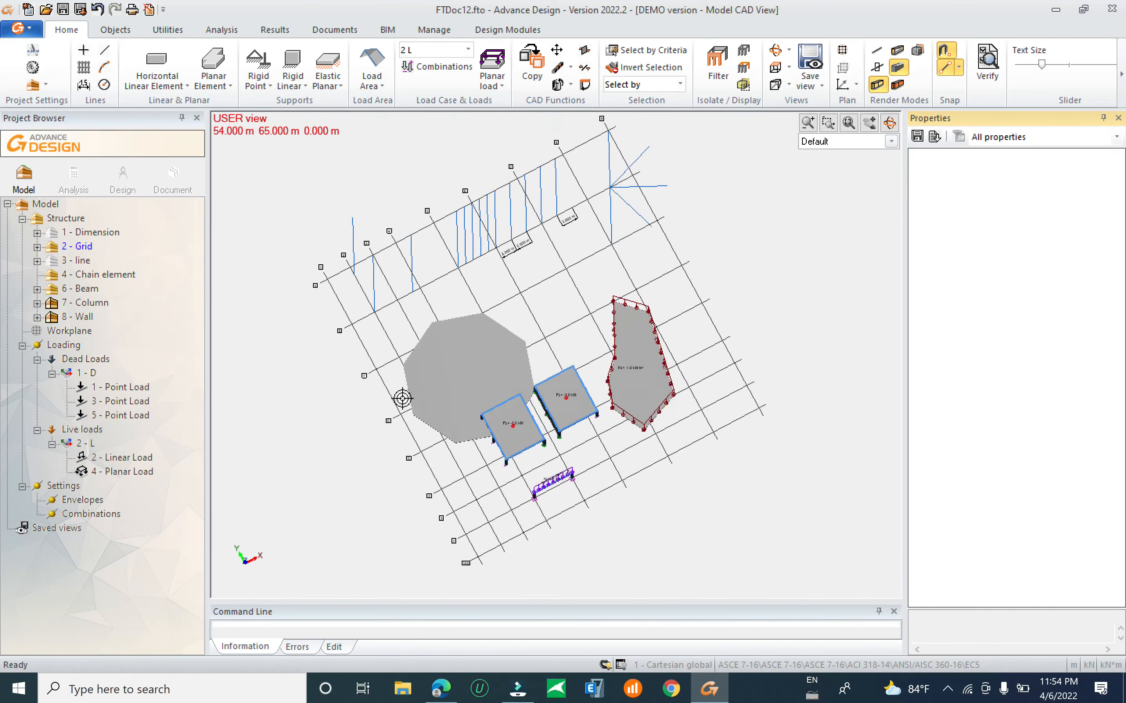
pyautogui.scroll(3, 455, 376)
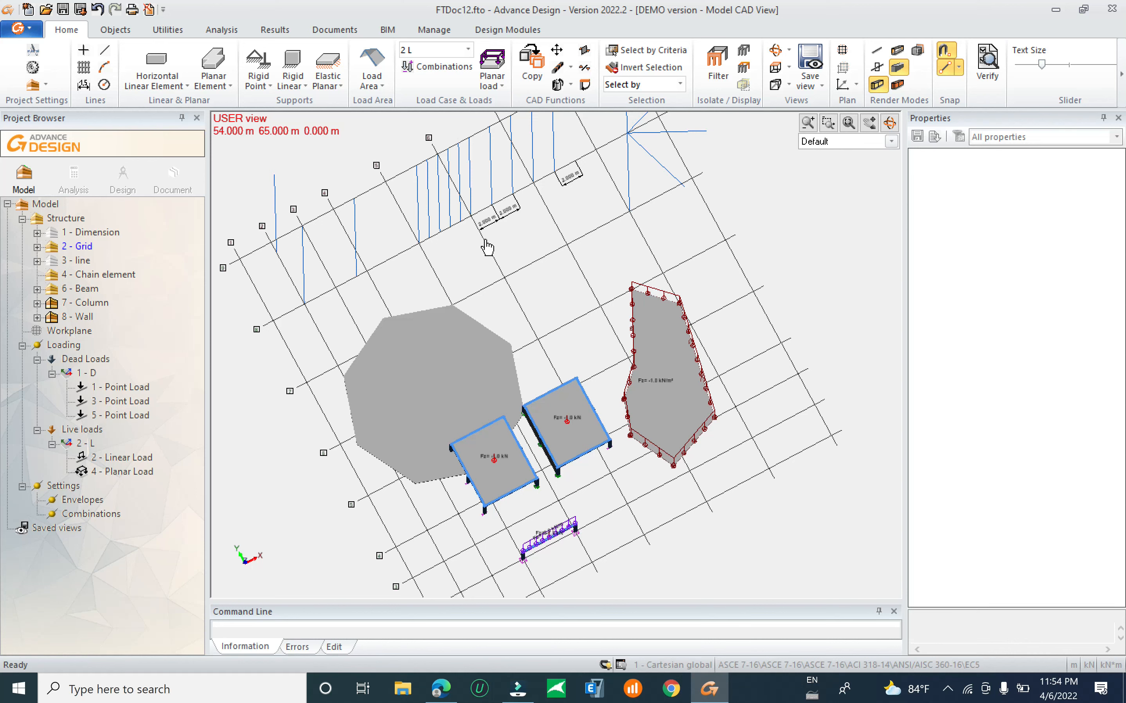
pyautogui.scroll(3, 527, 281)
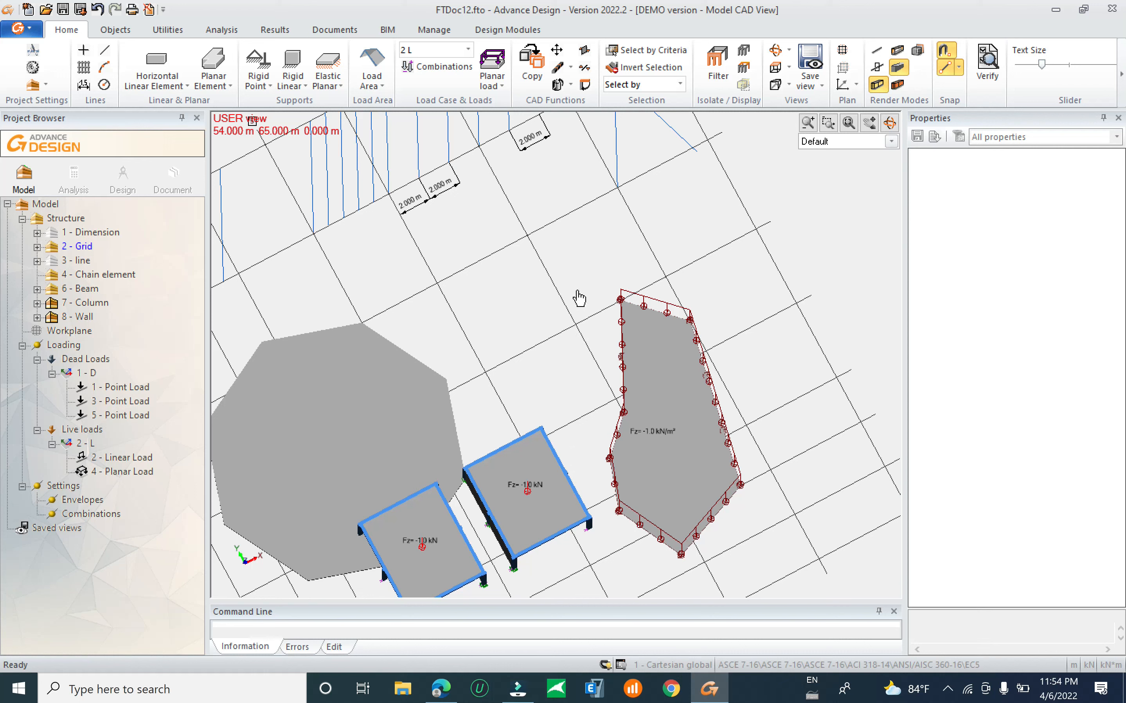
pyautogui.click(570, 85)
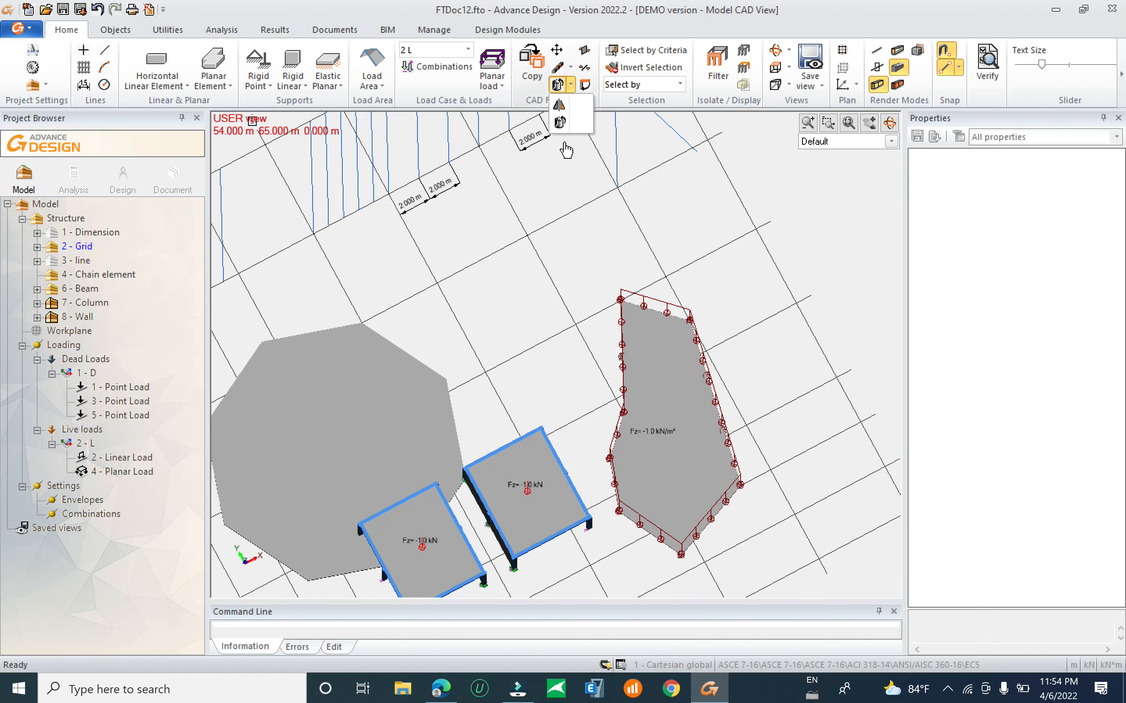
pyautogui.moveTo(528, 326); pyautogui.dragTo(486, 369, button='middle')
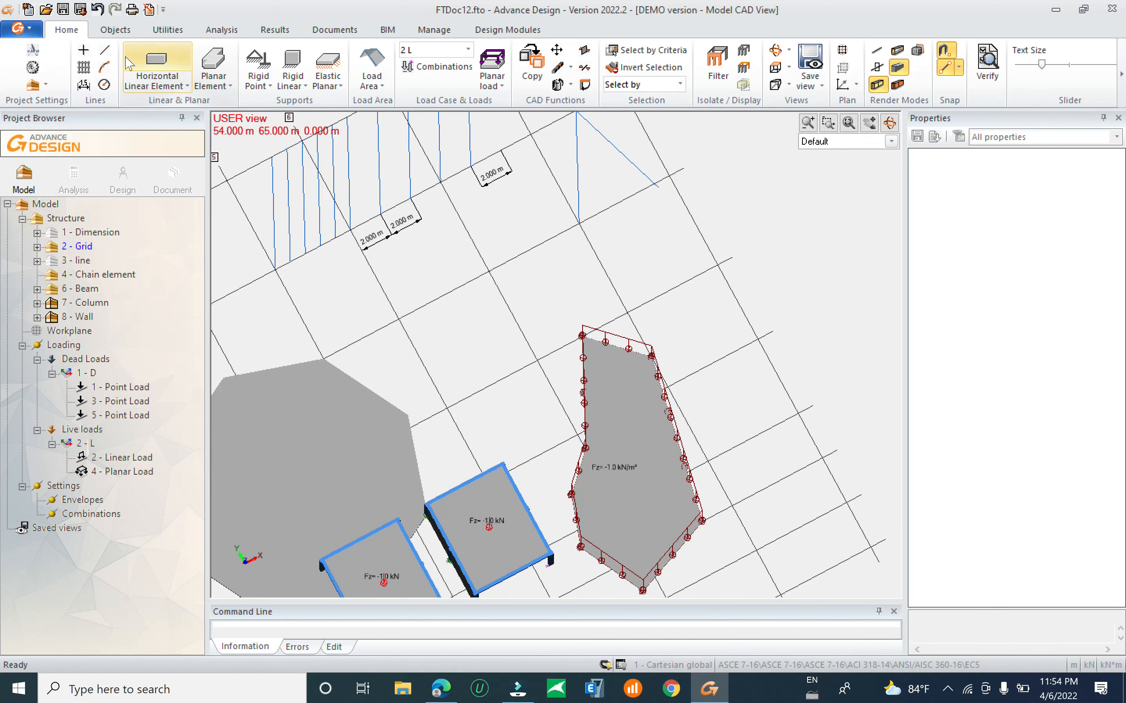
pyautogui.click(142, 74)
pyautogui.click(177, 113)
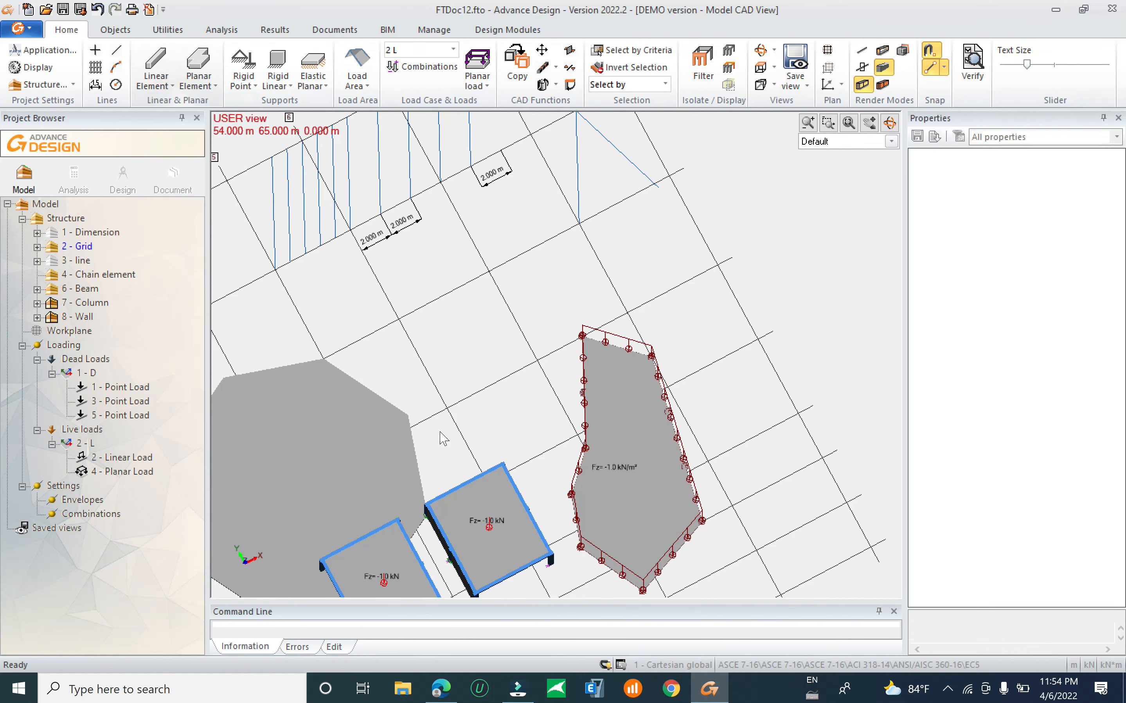
pyautogui.click(447, 408)
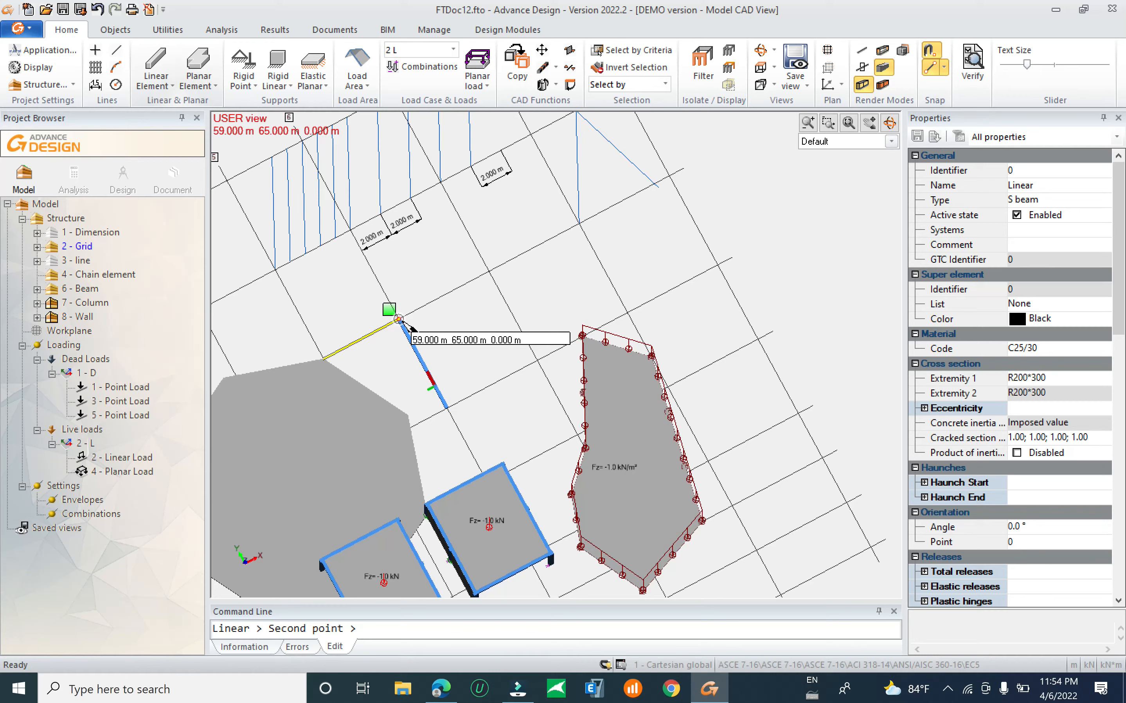
pyautogui.click(399, 320)
pyautogui.scroll(3, 430, 372)
pyautogui.click(427, 337)
pyautogui.press('Escape')
# Select the new beam and define a translational extrusion with the vector 6, 0, 0, picked from its lower endpoint along the grid.
pyautogui.moveTo(345, 228); pyautogui.dragTo(538, 438)
pyautogui.click(543, 85)
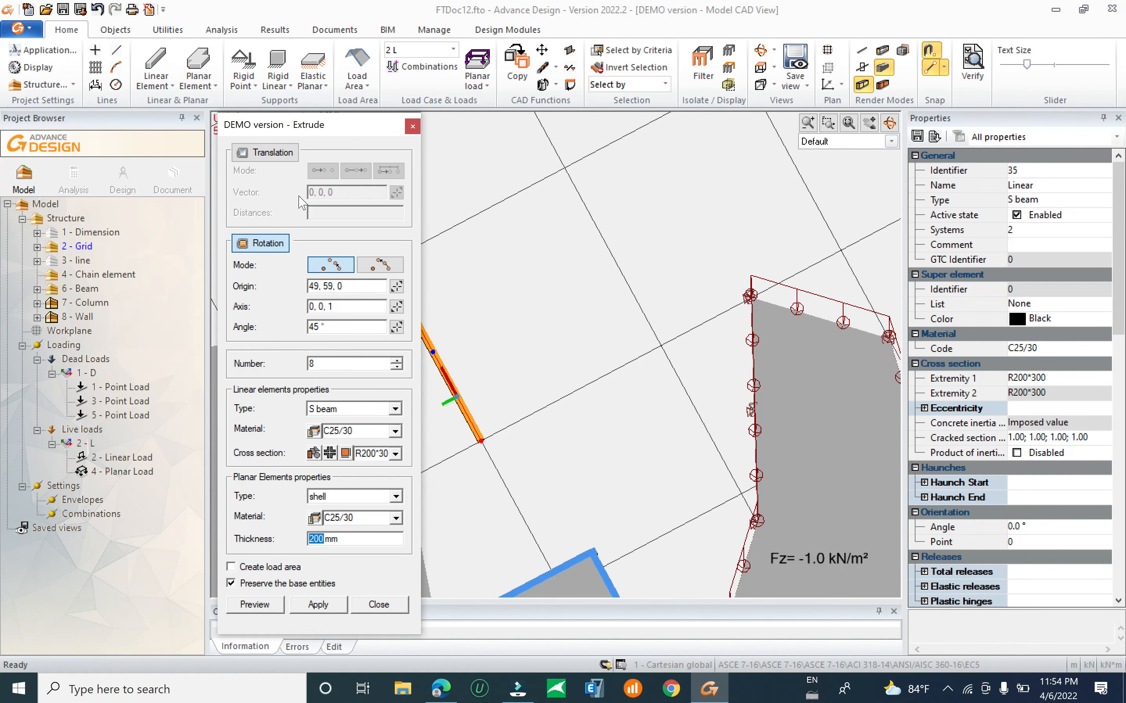
pyautogui.click(272, 152)
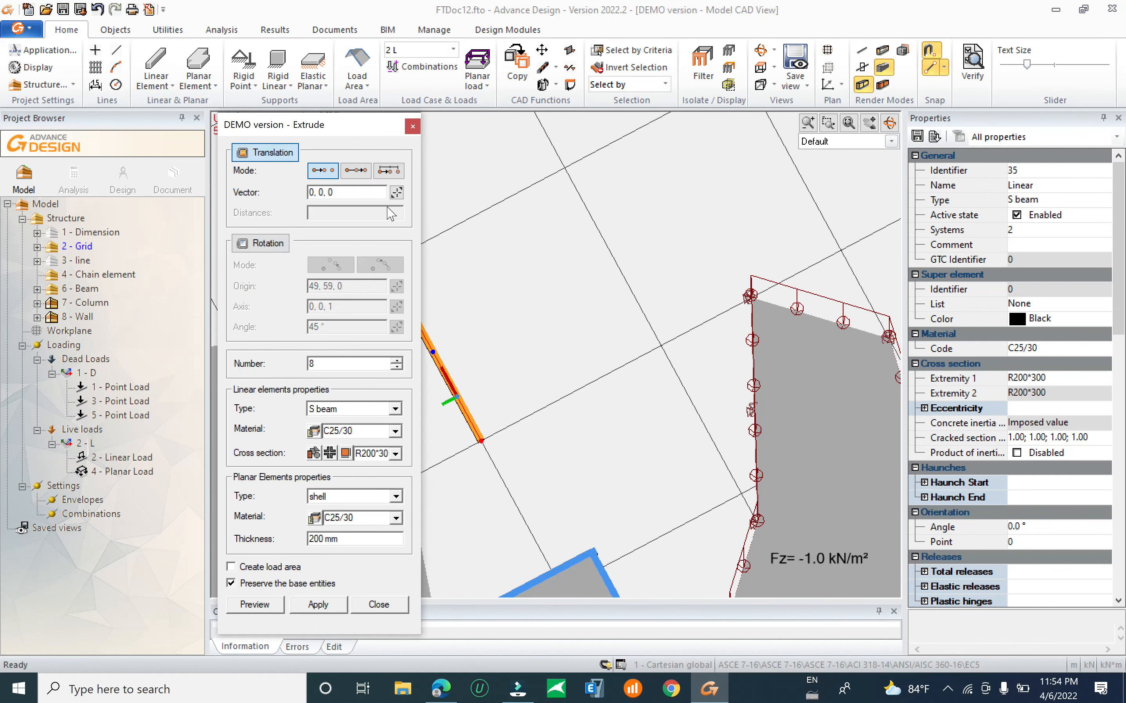
pyautogui.click(397, 192)
pyautogui.click(482, 440)
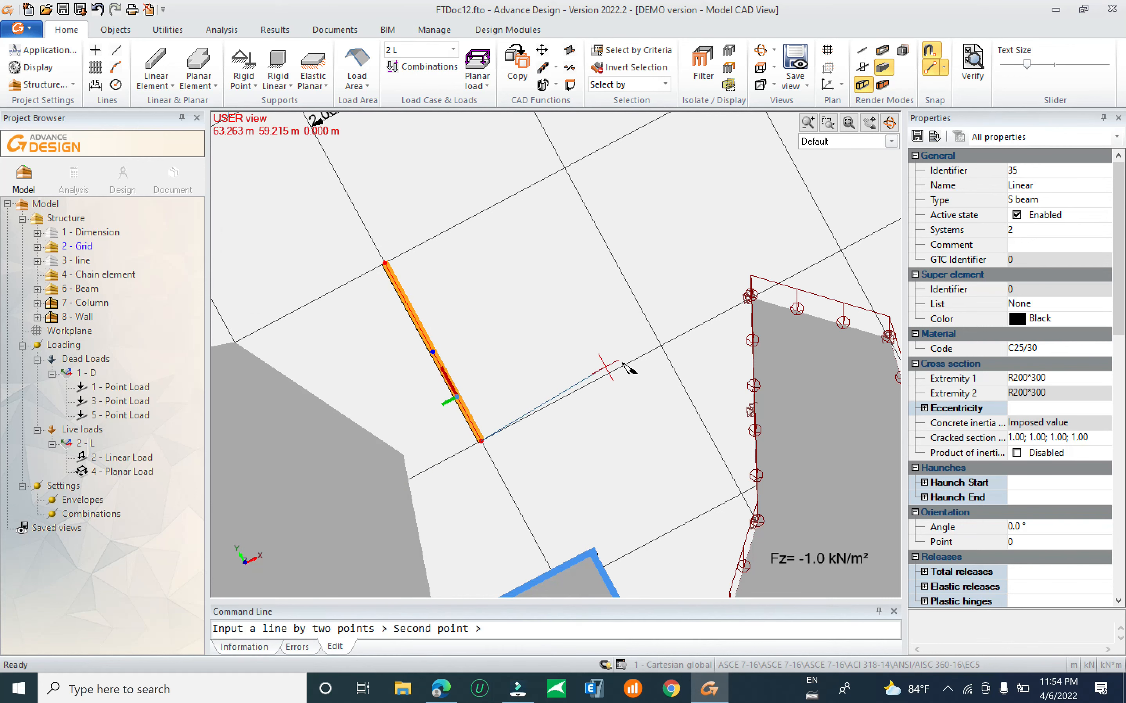
pyautogui.click(661, 346)
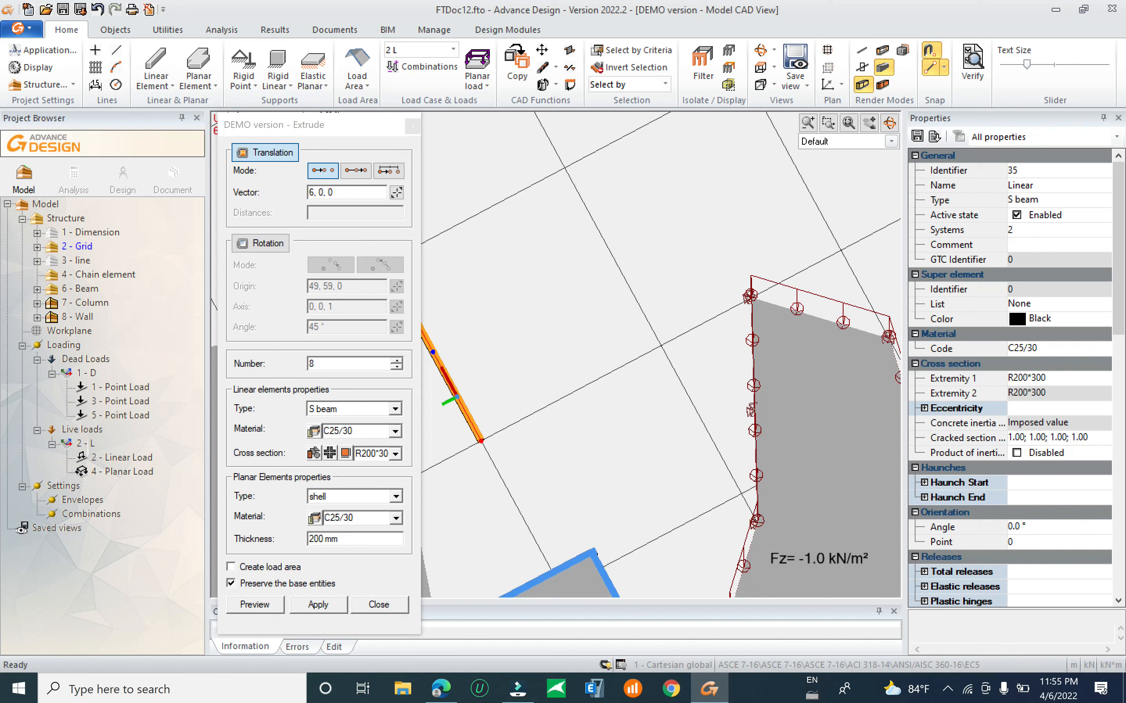
# Set the extrusion number to 1 and the planar element thickness to 150 mm, with C25/30 as its material.
pyautogui.moveTo(320, 364); pyautogui.dragTo(260, 362)
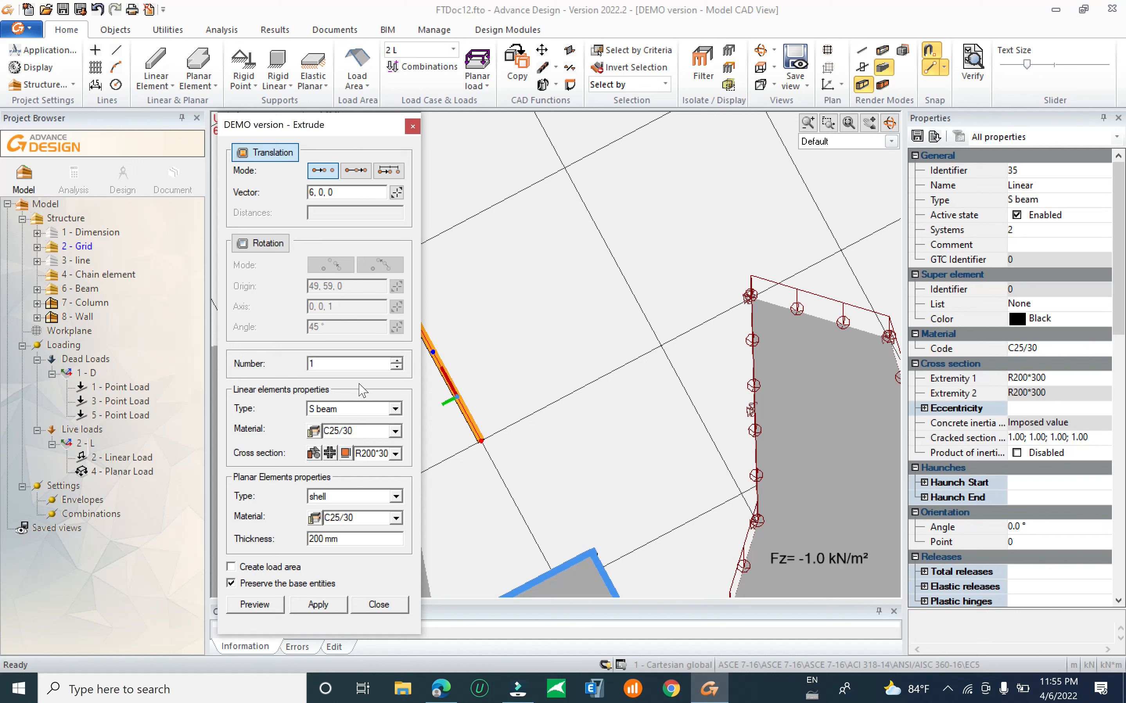
pyautogui.moveTo(338, 538); pyautogui.dragTo(307, 538)
pyautogui.write('150')
pyautogui.click(394, 517)
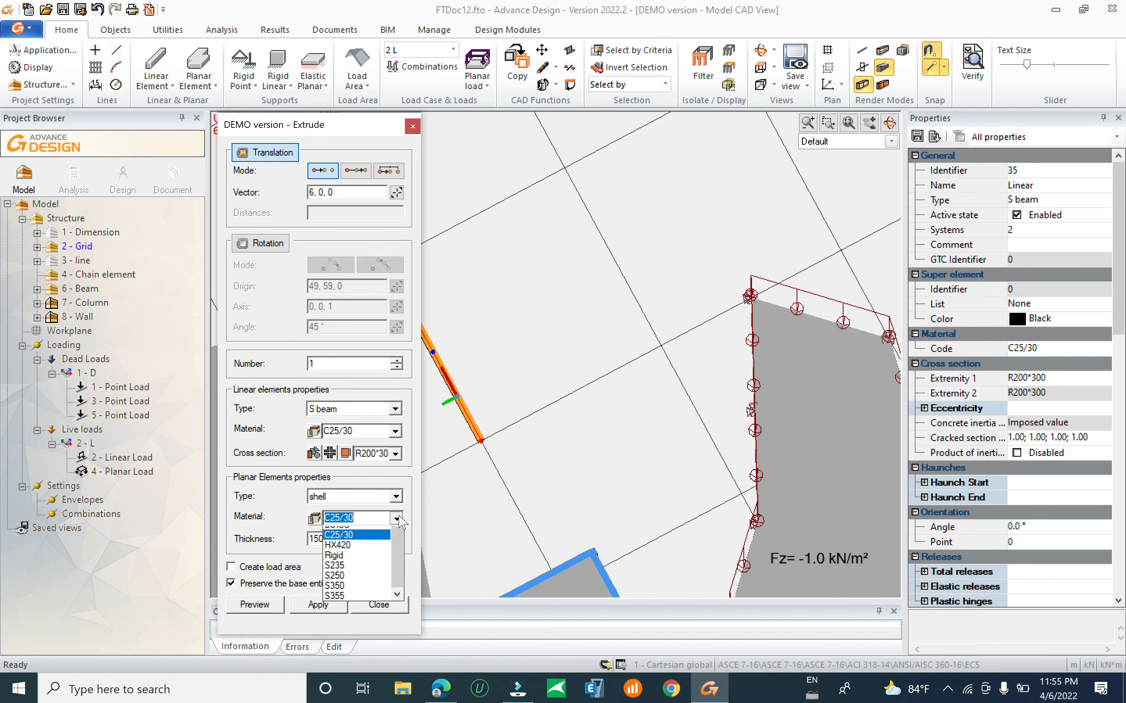
pyautogui.click(354, 594)
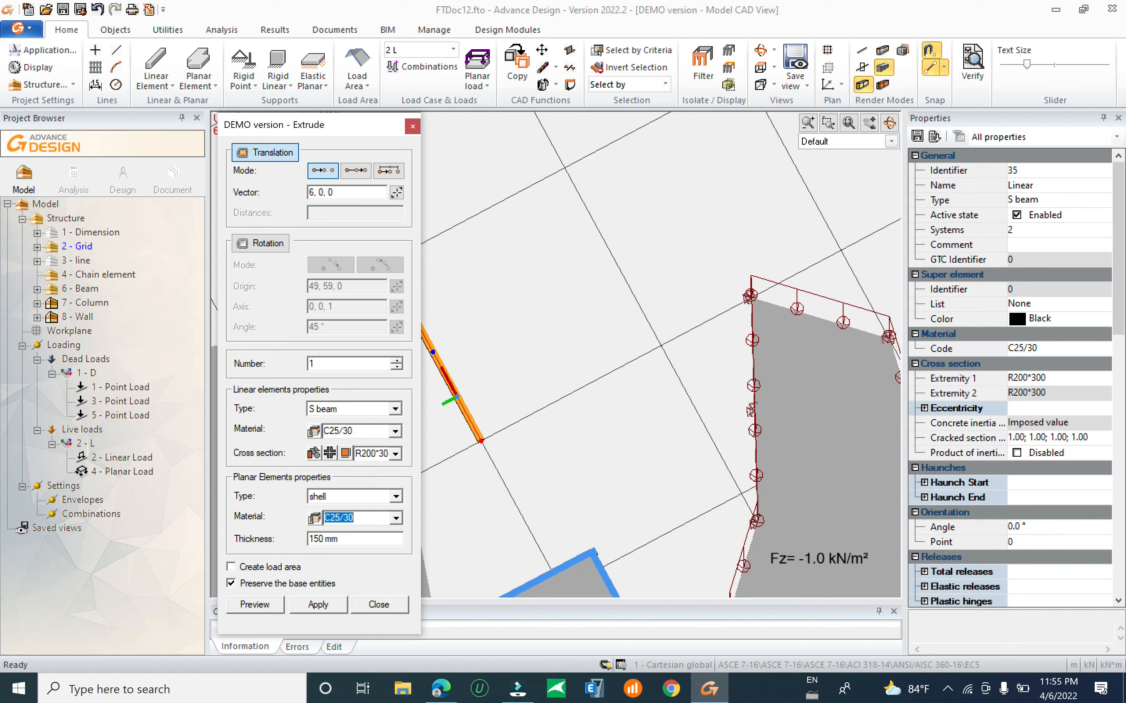
# Generate the extruded slab from the beam, leave the Extrude command, and check the new slab's thickness properties.
pyautogui.click(262, 605)
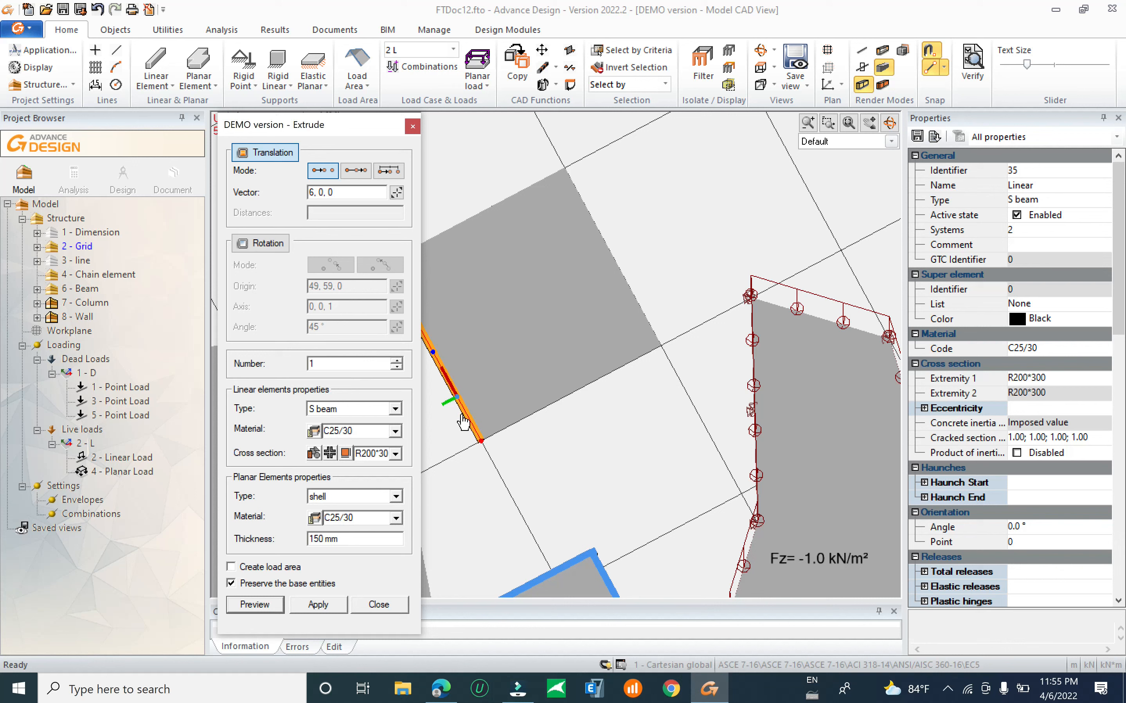
pyautogui.click(512, 456)
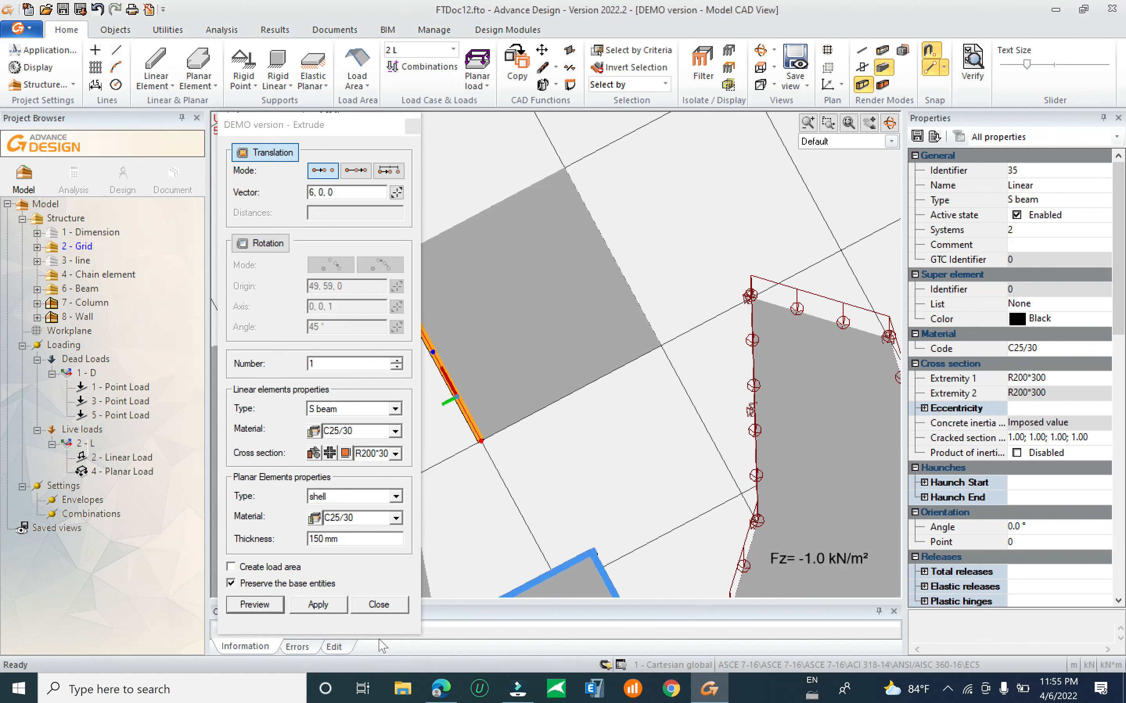
pyautogui.click(378, 604)
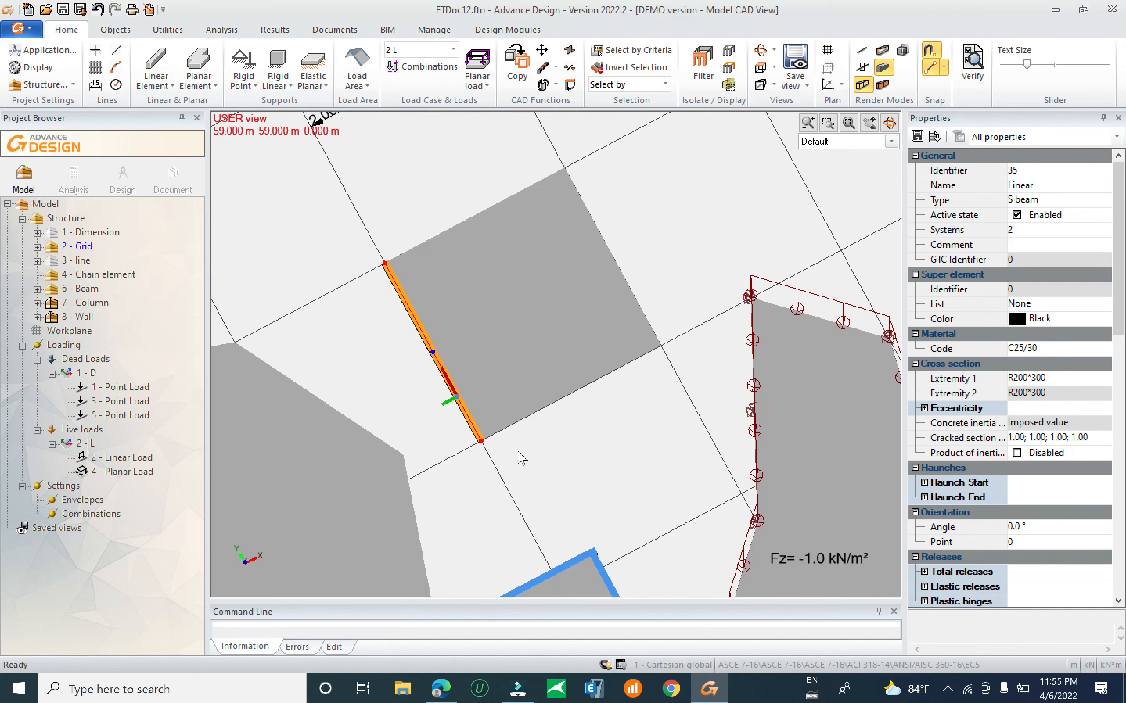
pyautogui.click(521, 458)
pyautogui.keyDown('shift'); pyautogui.moveTo(558, 421); pyautogui.dragTo(534, 418, button='middle'); pyautogui.keyUp('shift')
pyautogui.scroll(1, 524, 403)
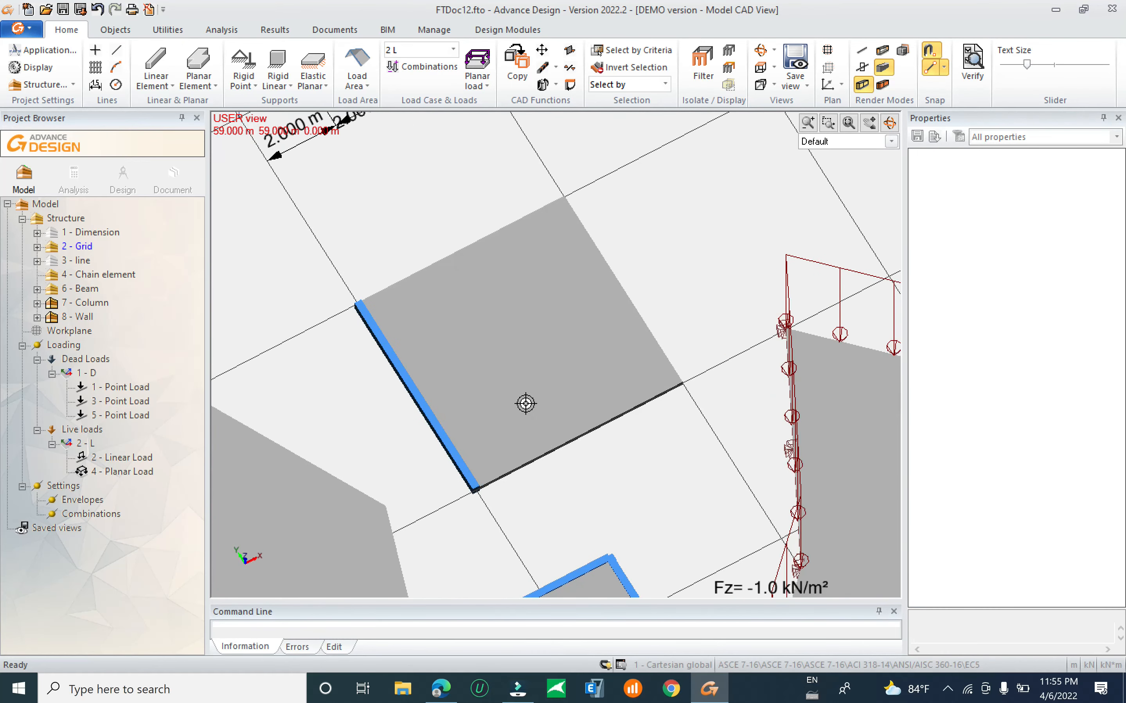
pyautogui.click(516, 372)
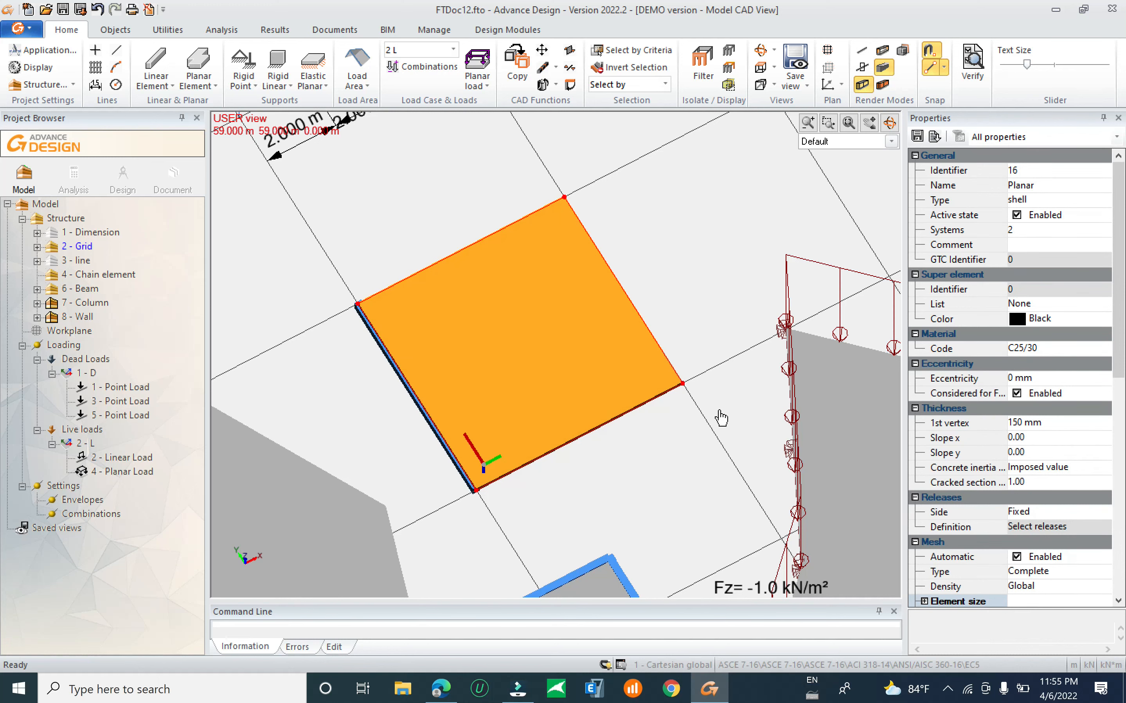
pyautogui.press('Escape')
# Copy the beam from its lower endpoint to the slab's opposite edge and to 59, 65, 0.
pyautogui.moveTo(324, 274); pyautogui.dragTo(526, 518)
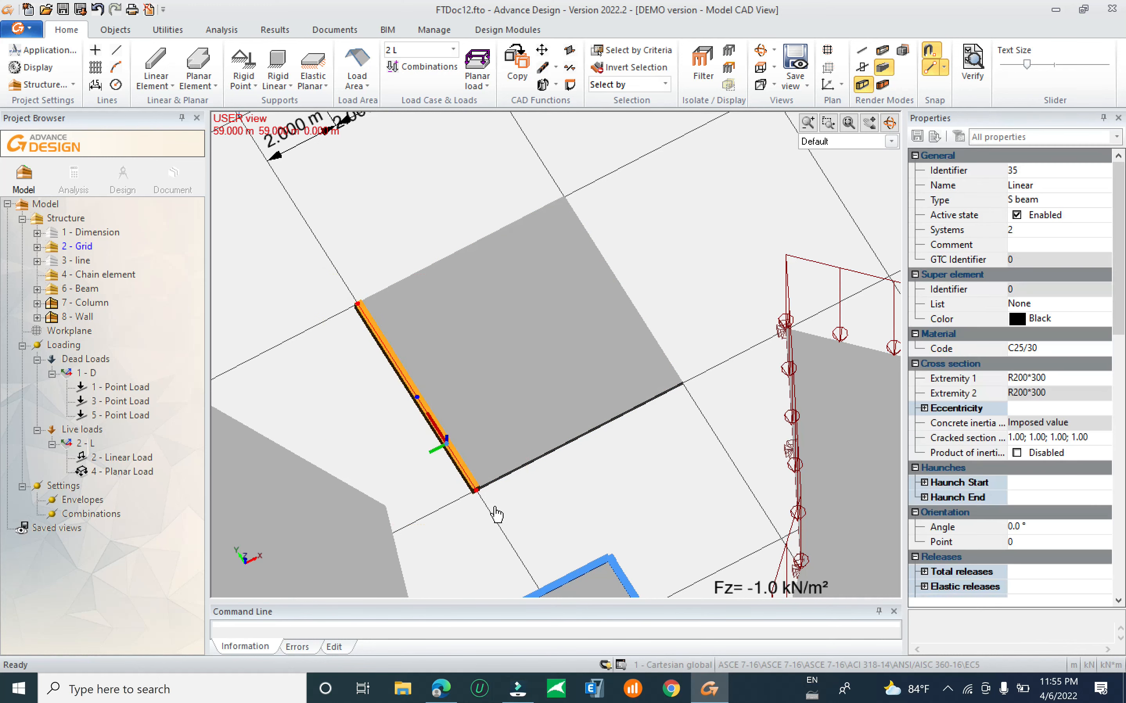
pyautogui.click(477, 490)
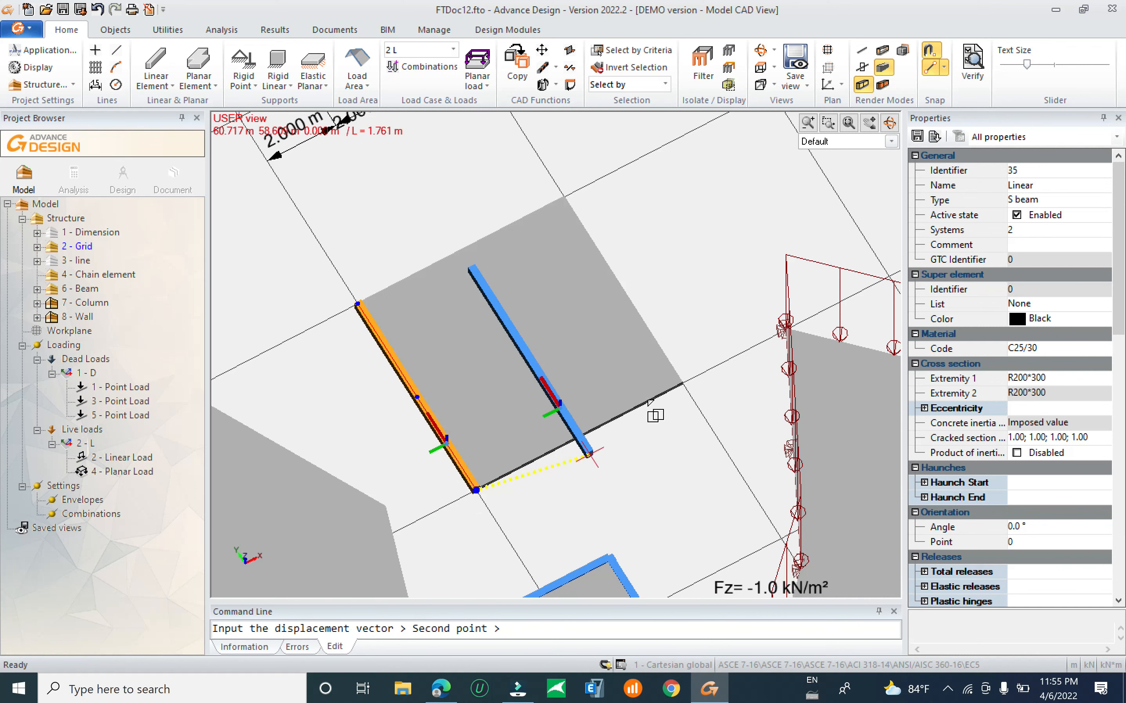
pyautogui.click(687, 378)
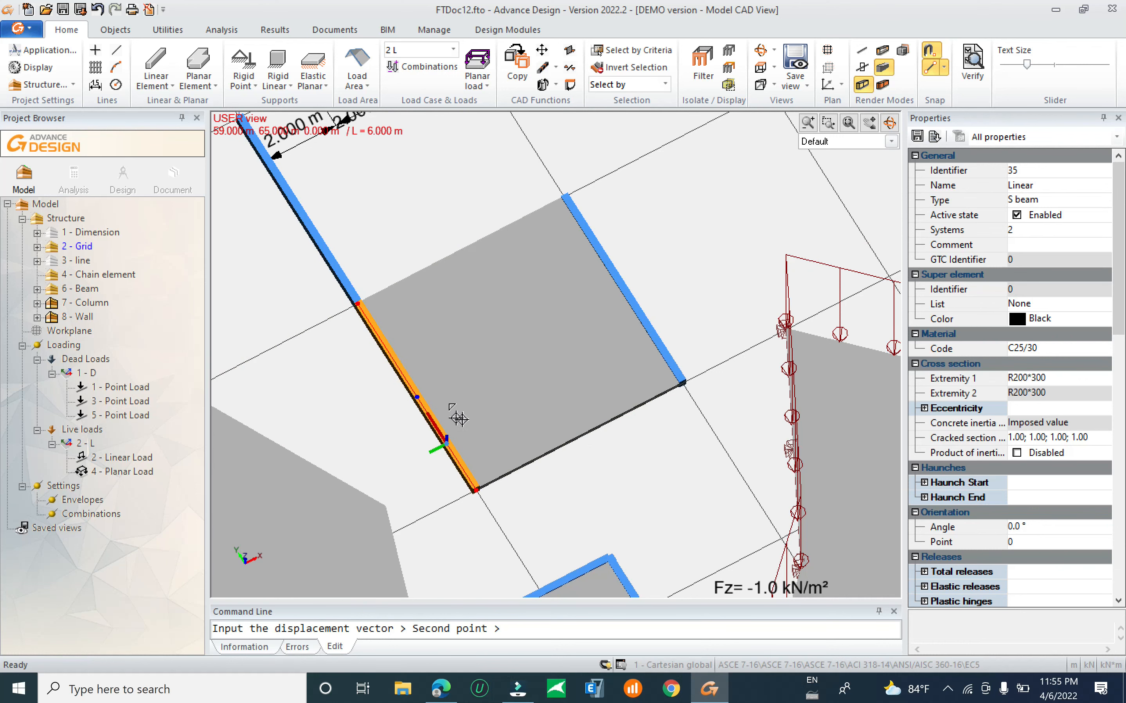
pyautogui.press('Escape')
# Move the far endpoint of the beam copy beyond the slab to the corner at 65, 65, 0, along the slab's open edge.
pyautogui.click(400, 319)
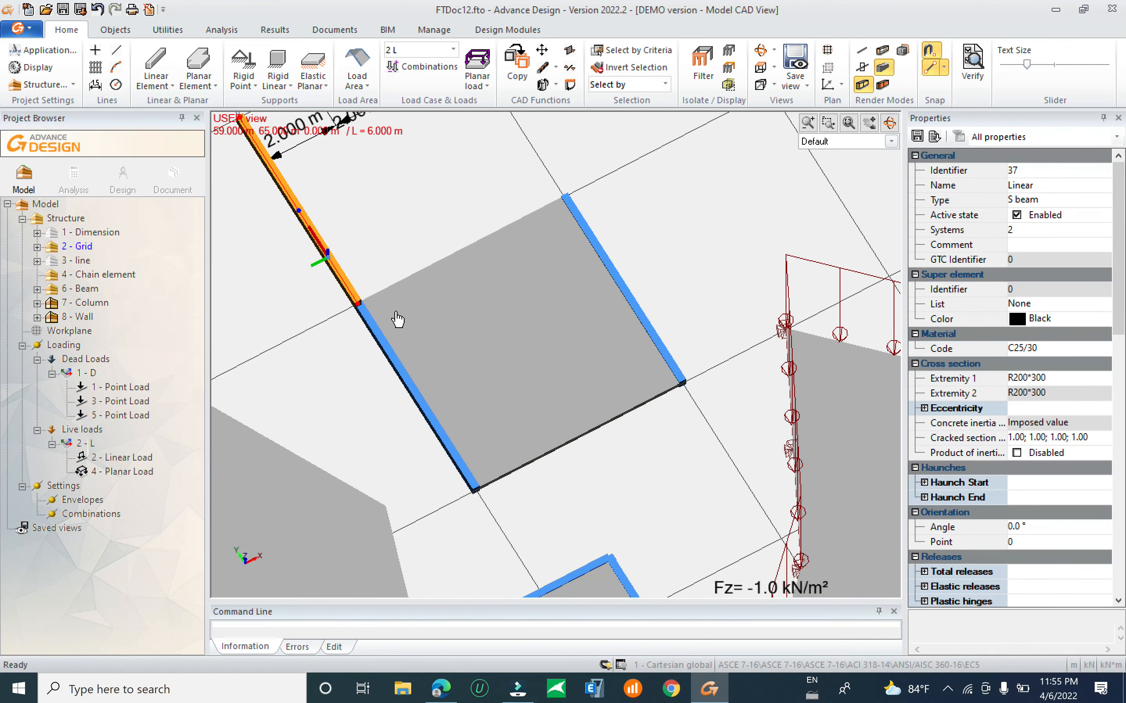
pyautogui.moveTo(394, 319); pyautogui.dragTo(467, 427, button='middle')
pyautogui.click(321, 239)
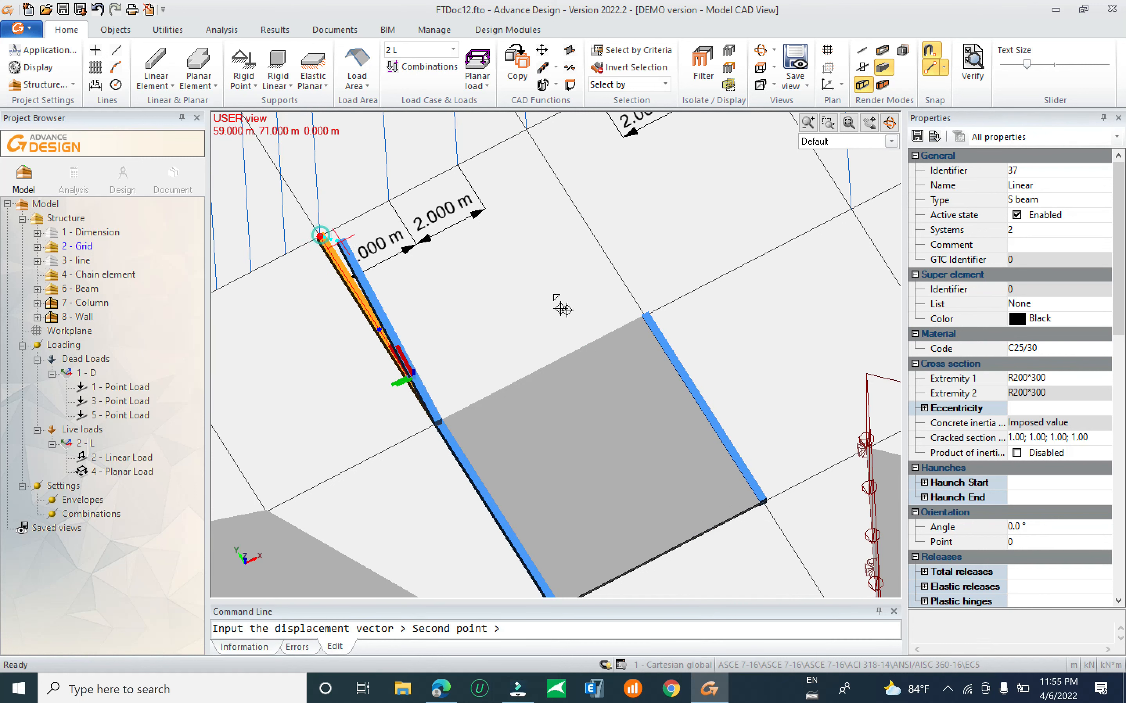
pyautogui.click(644, 317)
pyautogui.moveTo(641, 459); pyautogui.dragTo(565, 349, button='middle')
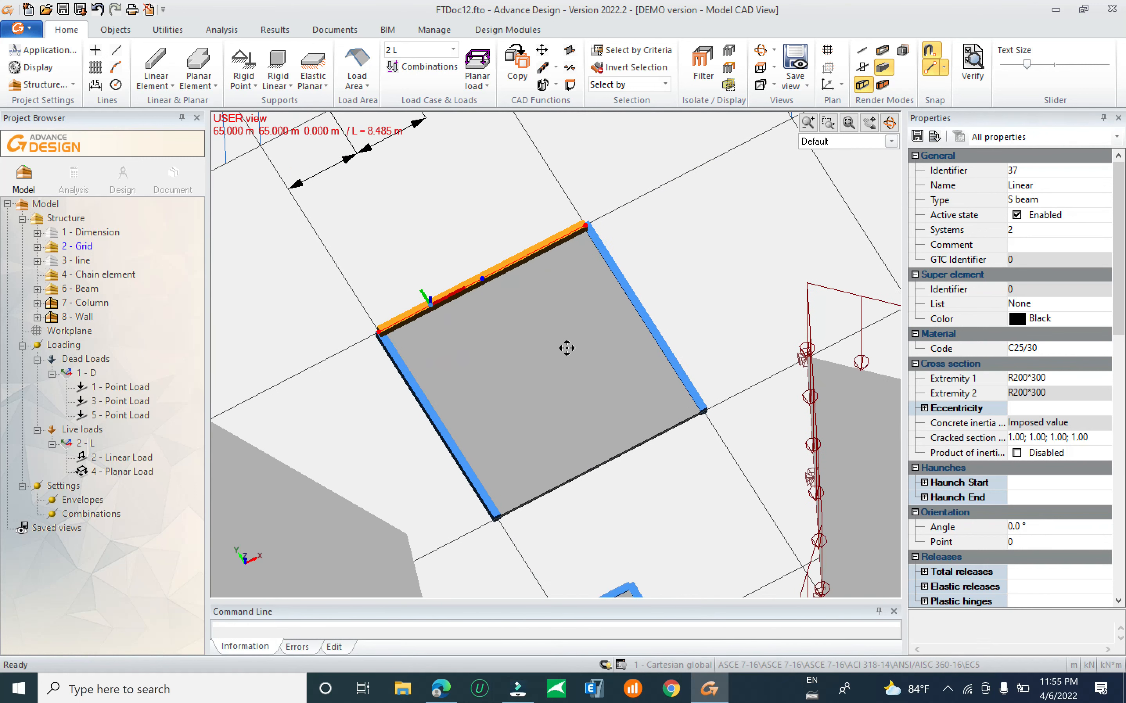
pyautogui.press('Escape')
# Copy this edge beam from 59, 65, 0 to 59, 59, 0 along the slab's remaining free edge.
pyautogui.click(462, 260)
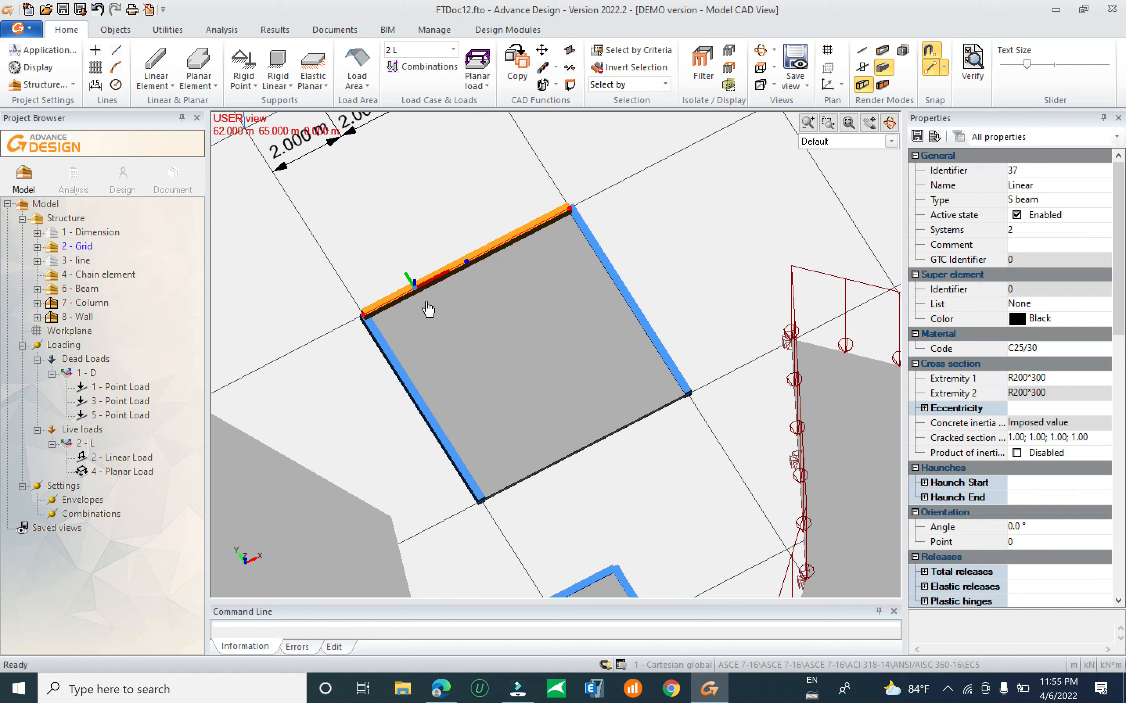
pyautogui.click(362, 315)
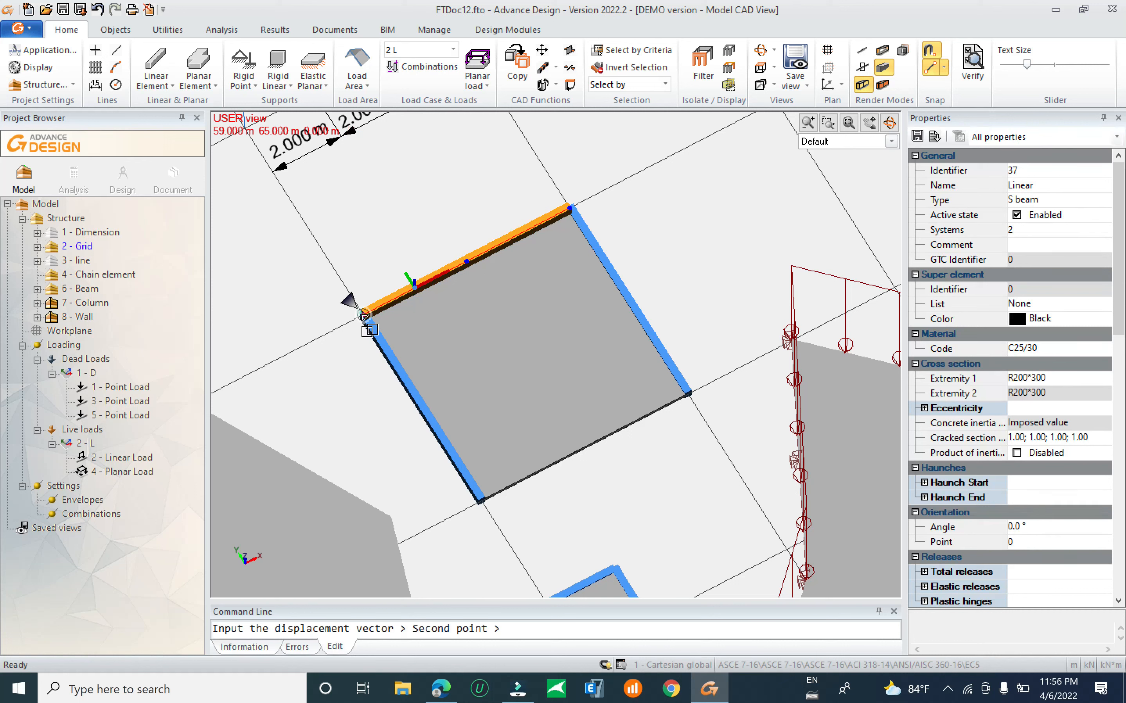
pyautogui.click(479, 497)
pyautogui.scroll(-4, 494, 428)
pyautogui.scroll(4, 545, 432)
pyautogui.scroll(2, 499, 392)
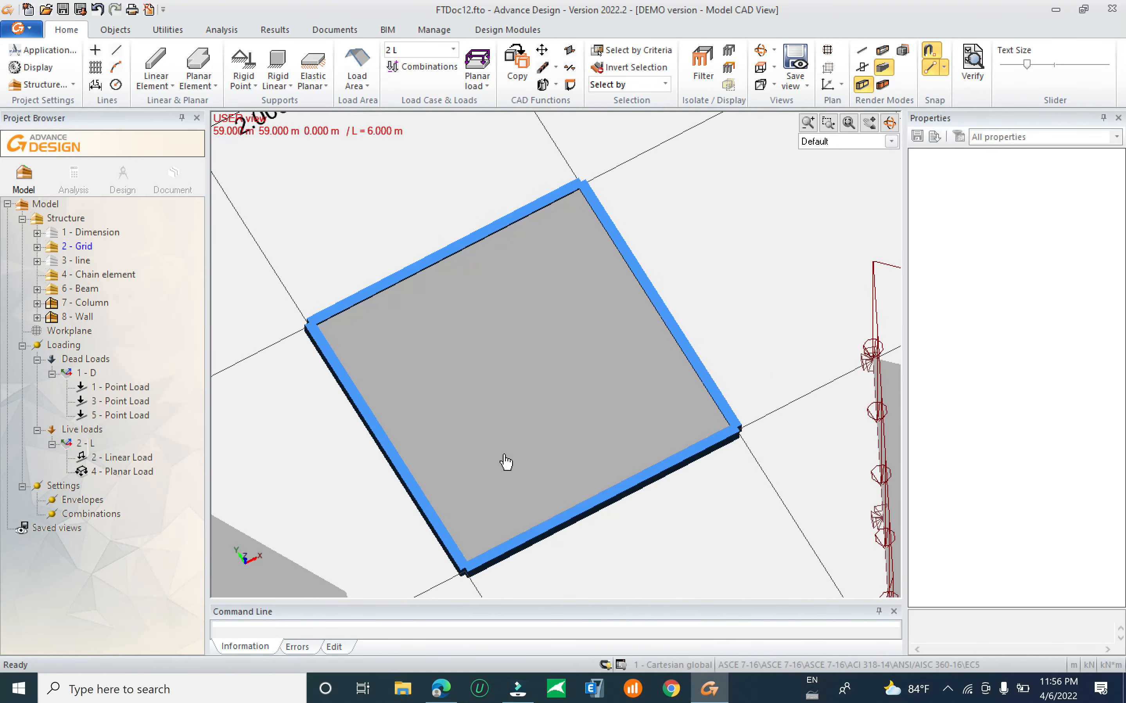
# Examine the extruded slab's general, thickness, mesh and concrete design properties, and deselect it.
pyautogui.click(580, 426)
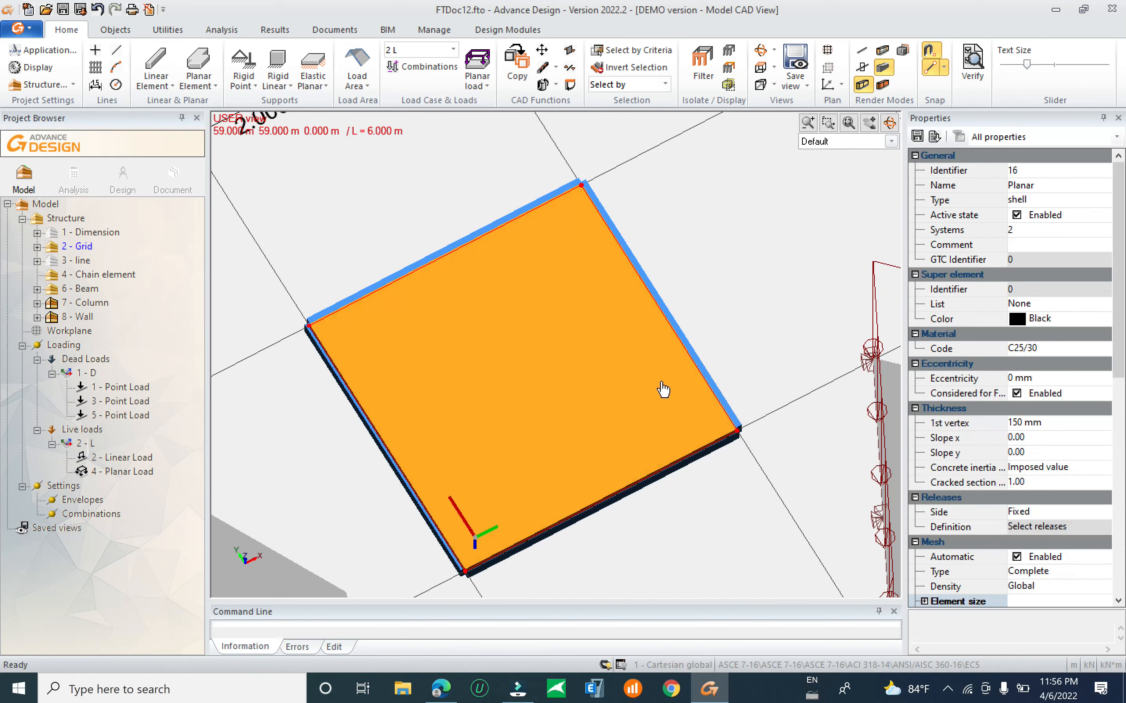
pyautogui.moveTo(1118, 311); pyautogui.dragTo(1118, 607)
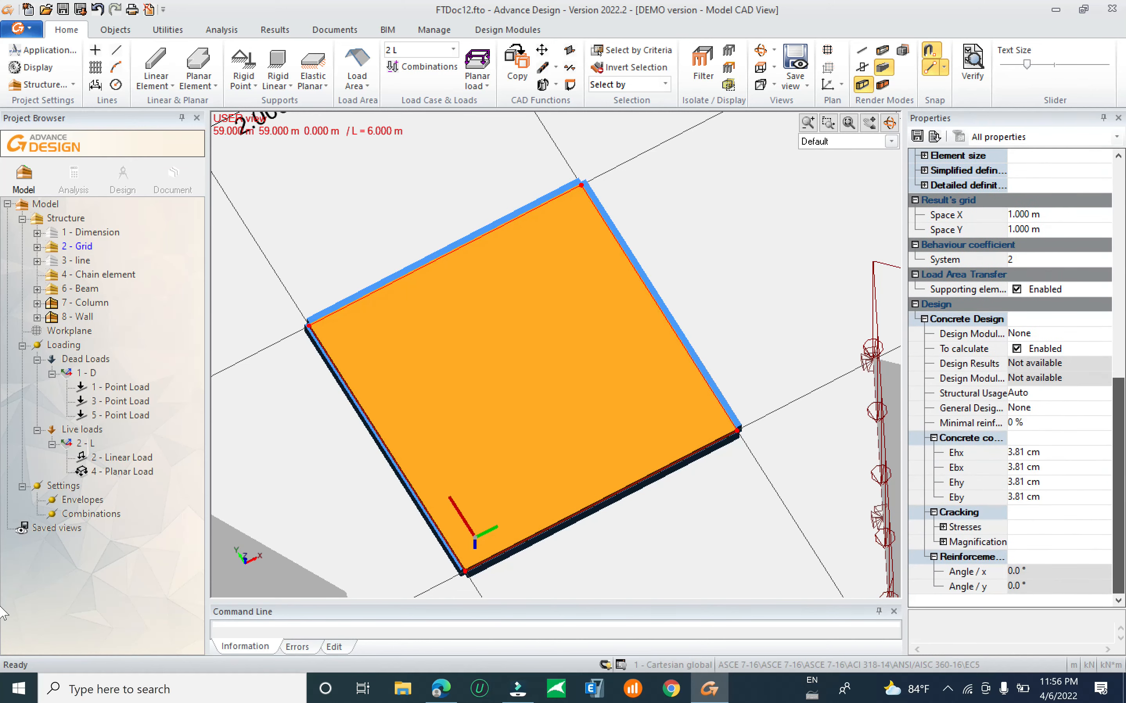
pyautogui.moveTo(1117, 491); pyautogui.dragTo(1078, 276)
pyautogui.scroll(-1, 413, 372)
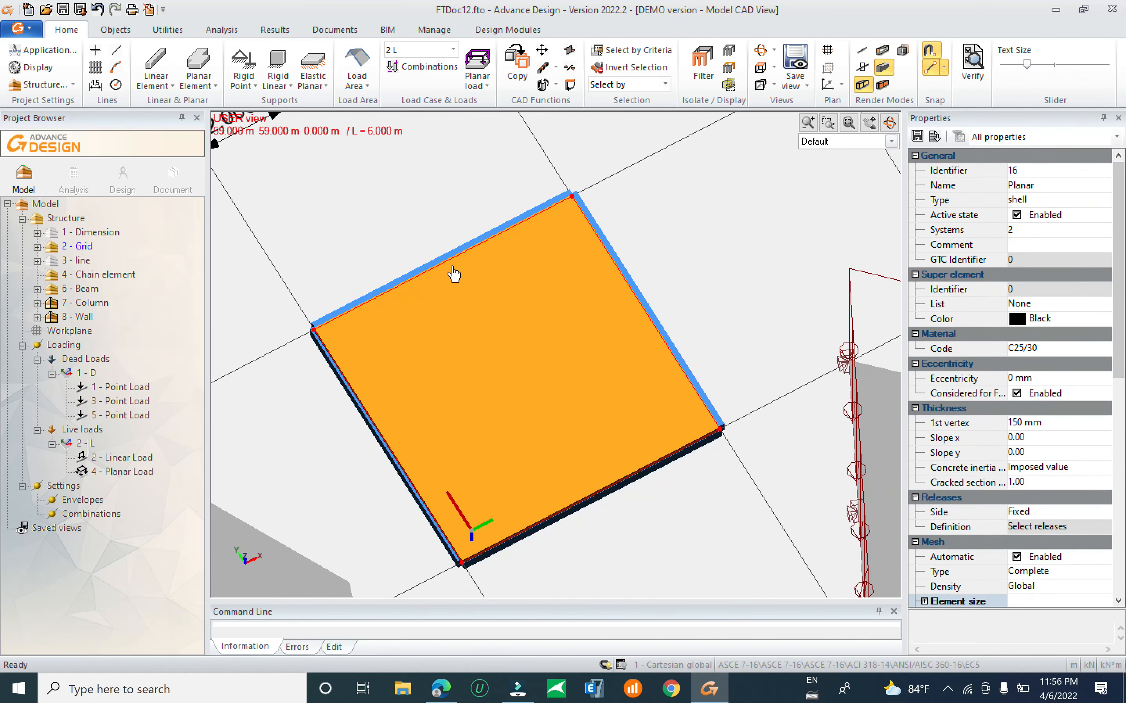
pyautogui.press('Escape')
# Stretch the far-edge beam's endpoint away from the slab corner and return it to 65, 65, 0.
pyautogui.click(481, 247)
pyautogui.click(572, 196)
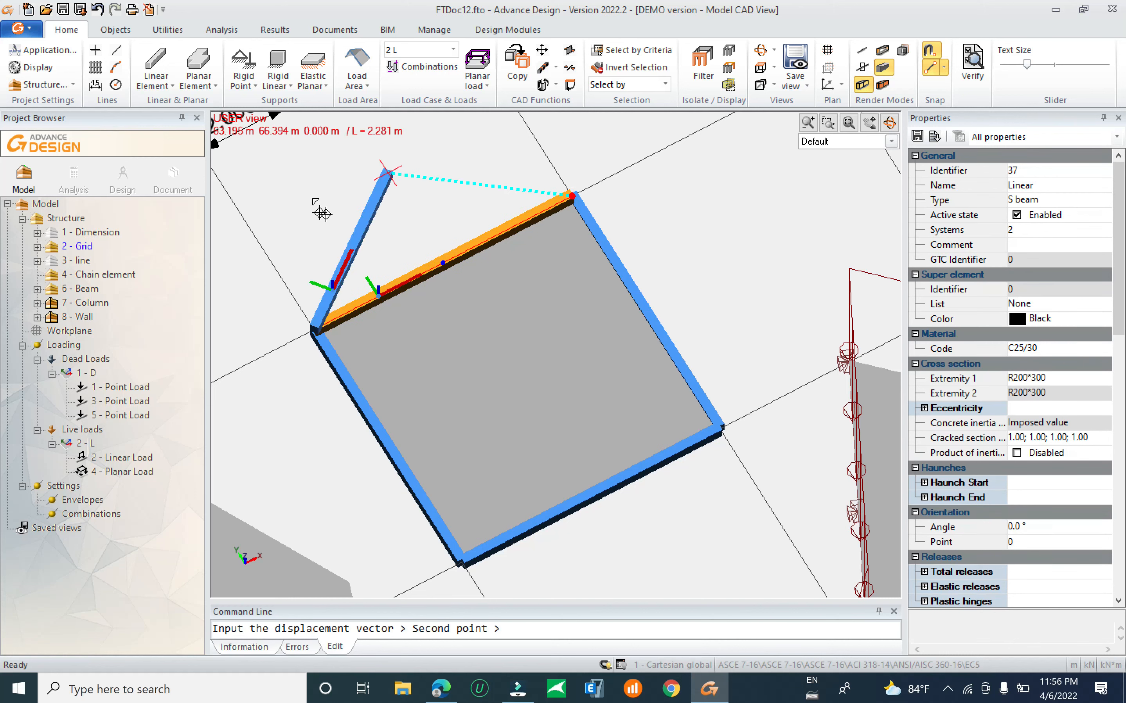
pyautogui.click(263, 255)
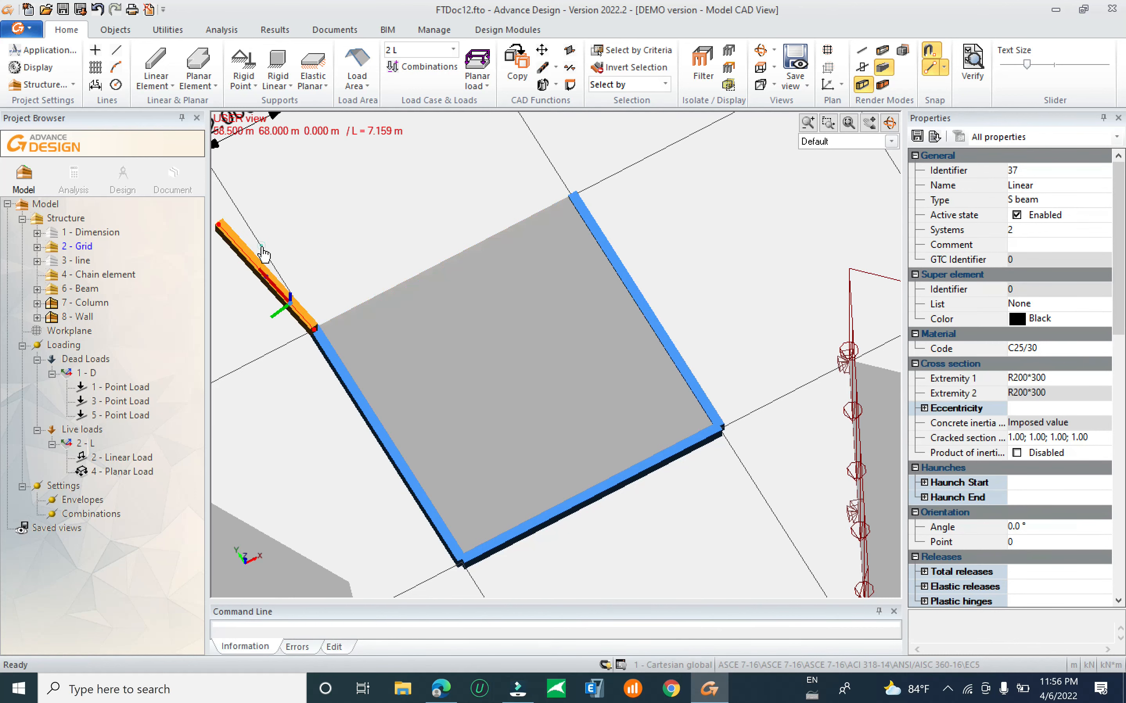
pyautogui.click(226, 235)
pyautogui.click(573, 195)
pyautogui.press('Escape')
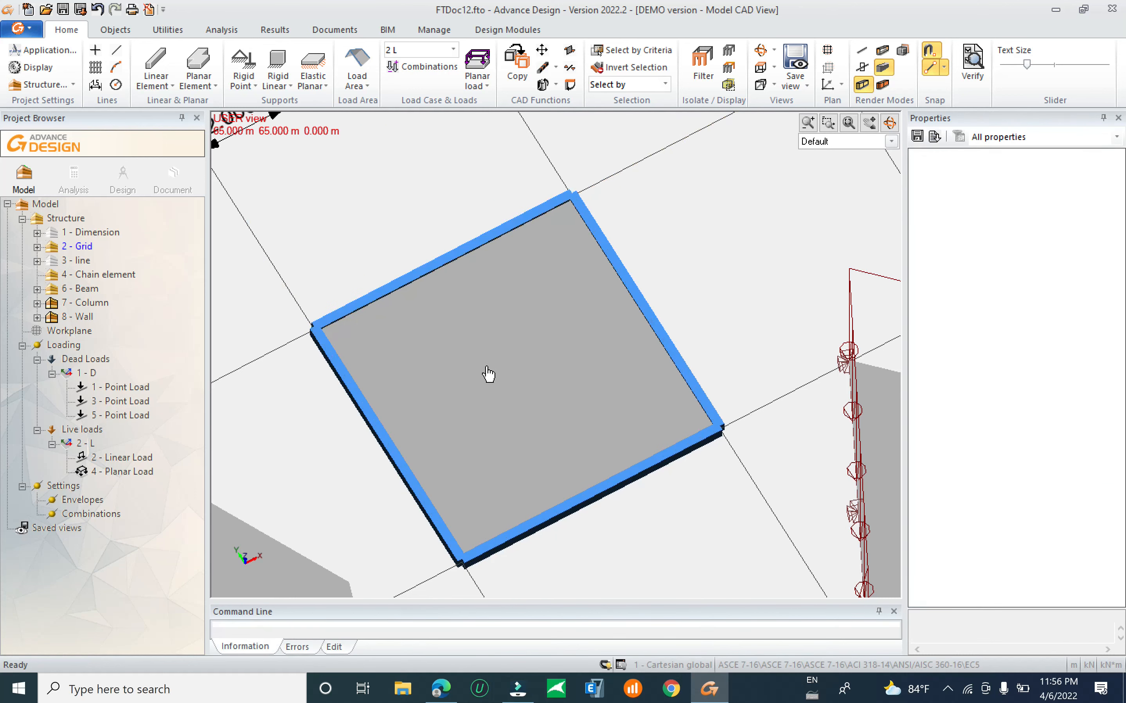
# Try to rotate the line at grid axis 4 with Rotation (Input angle), picking its upper endpoint while defining the rotation axis.
pyautogui.scroll(-2, 501, 371)
pyautogui.scroll(-1, 501, 371)
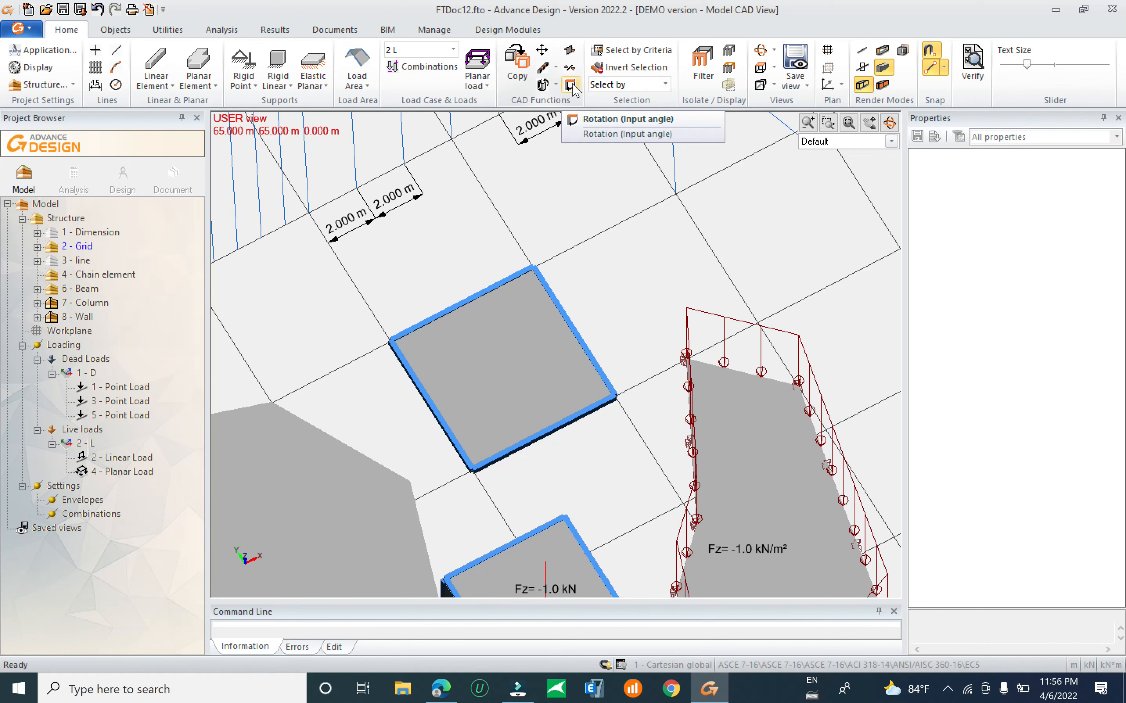
pyautogui.scroll(-5, 527, 307)
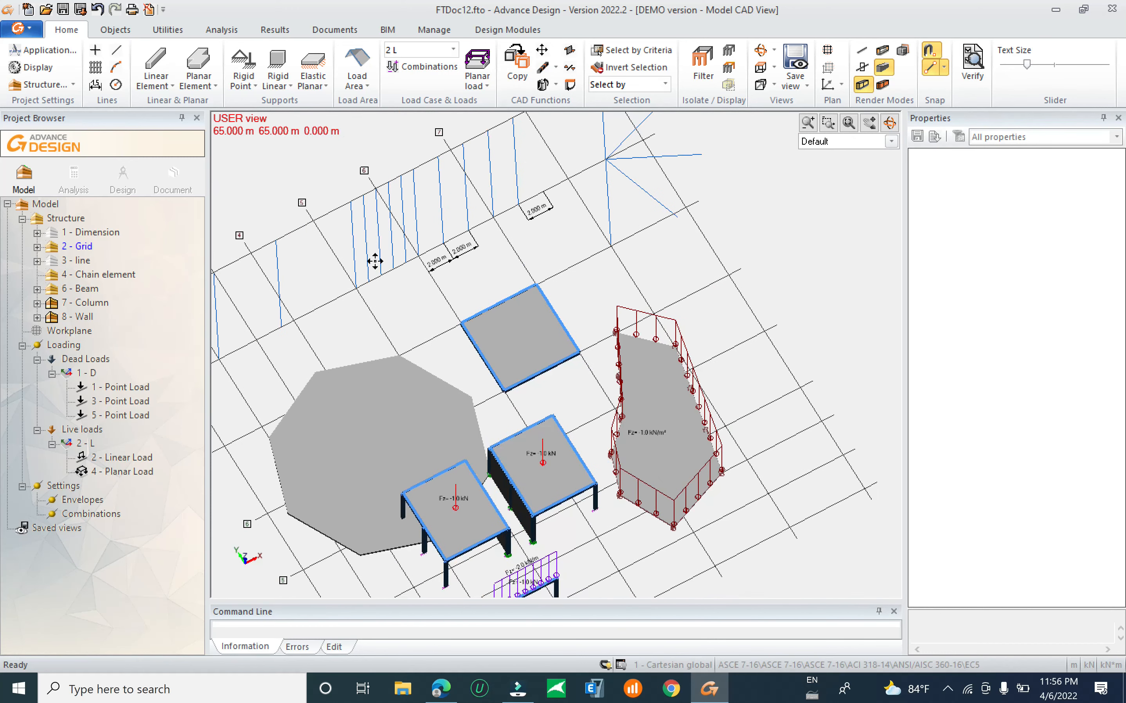
pyautogui.scroll(6, 375, 261)
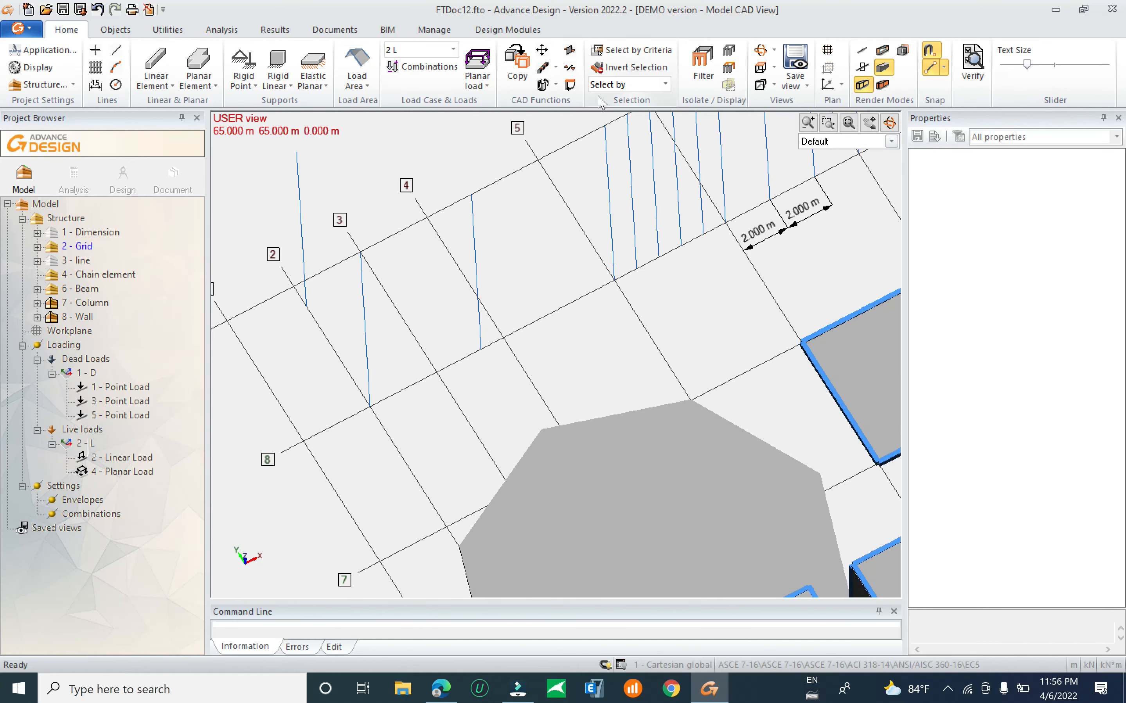
pyautogui.click(570, 84)
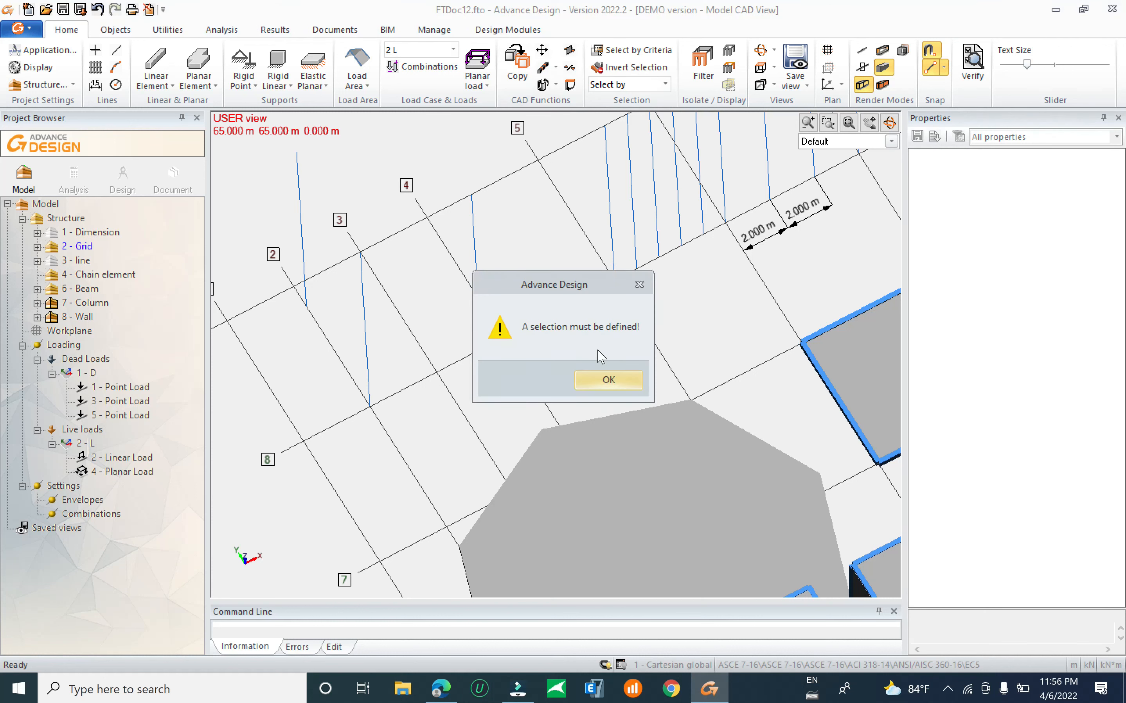
pyautogui.click(607, 380)
pyautogui.click(480, 338)
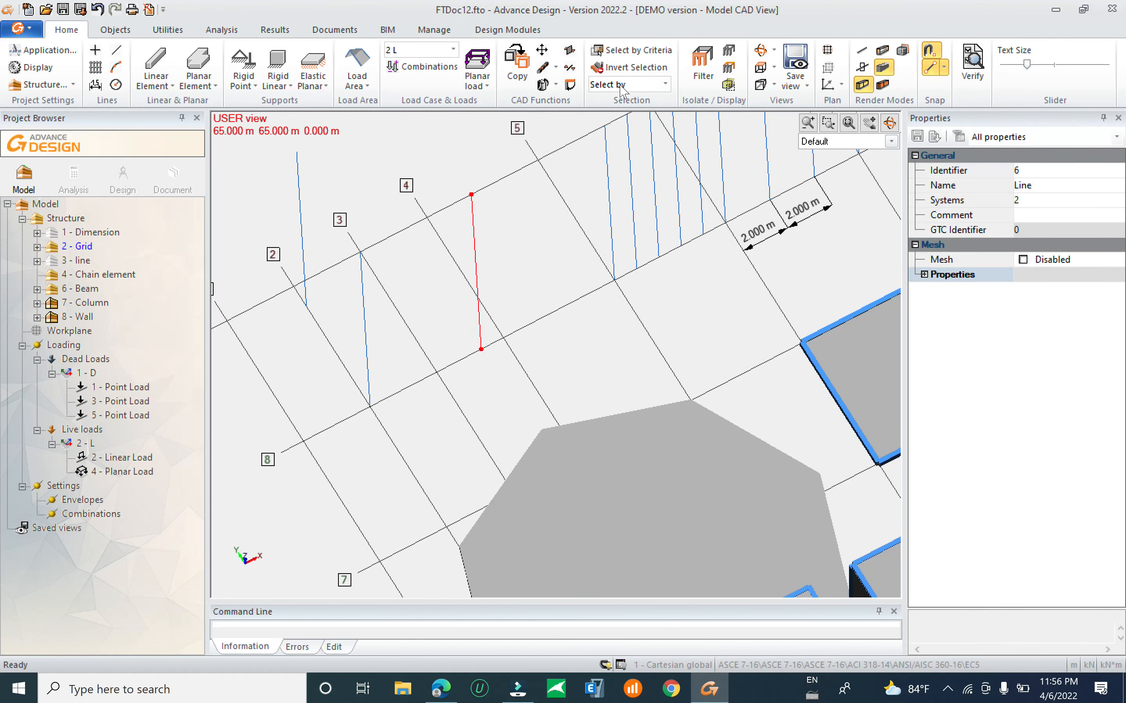
pyautogui.click(570, 84)
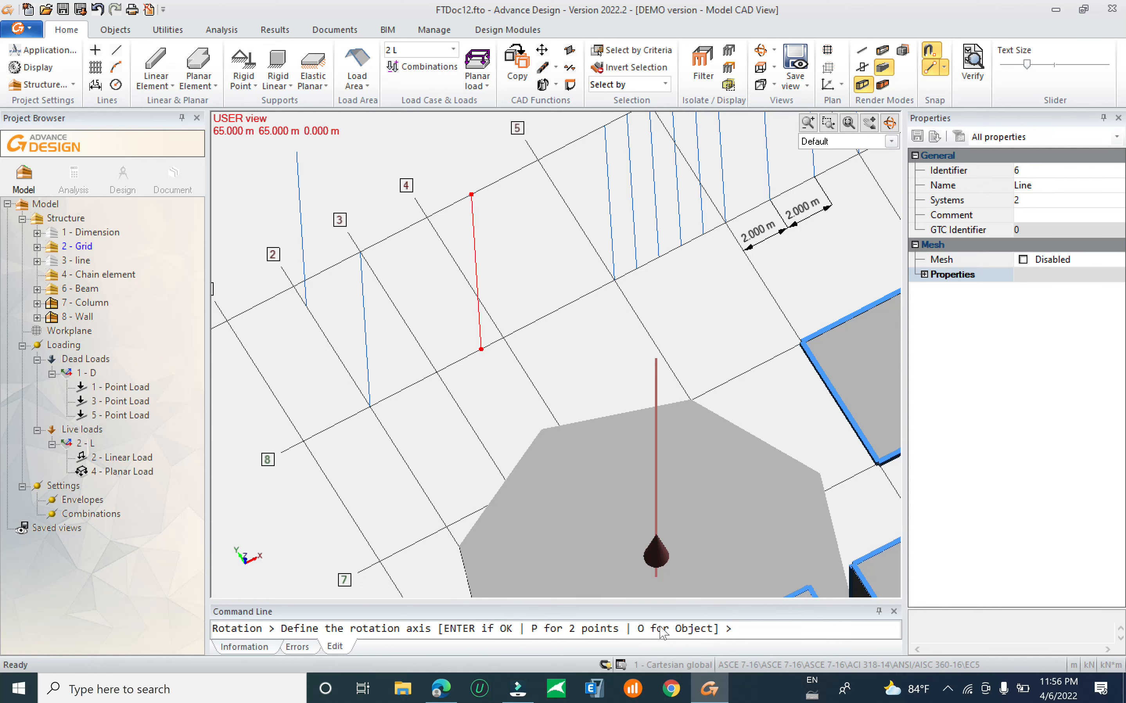
pyautogui.scroll(-3, 567, 435)
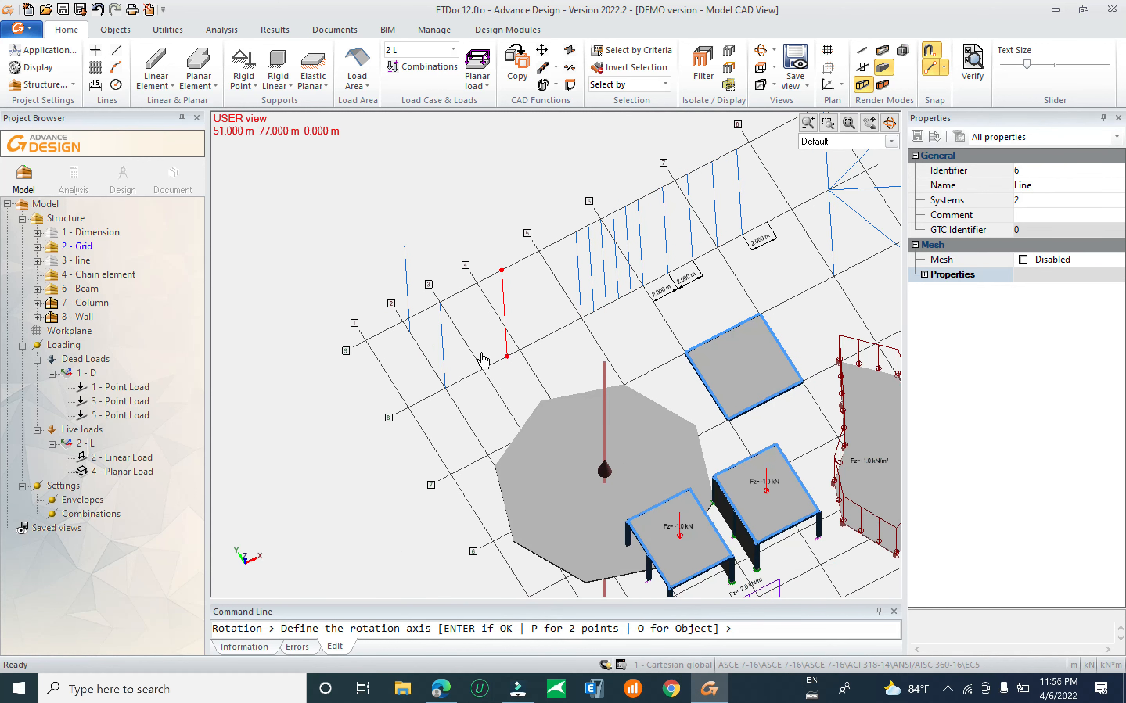
pyautogui.click(502, 271)
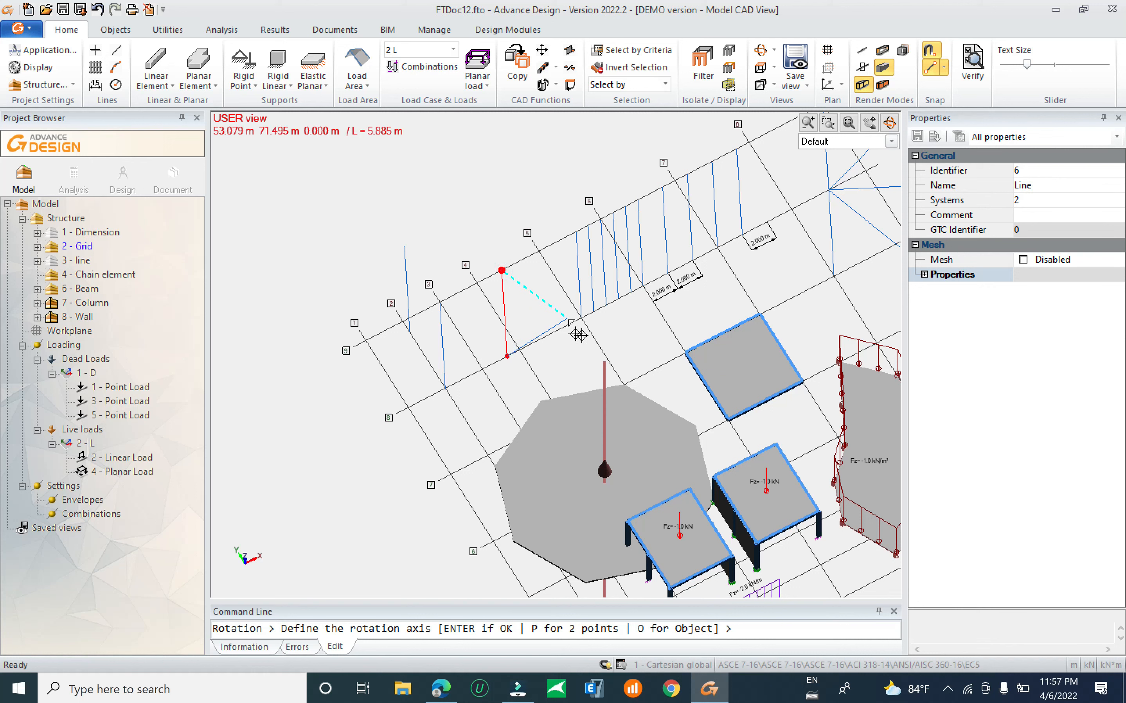
pyautogui.press('Escape')
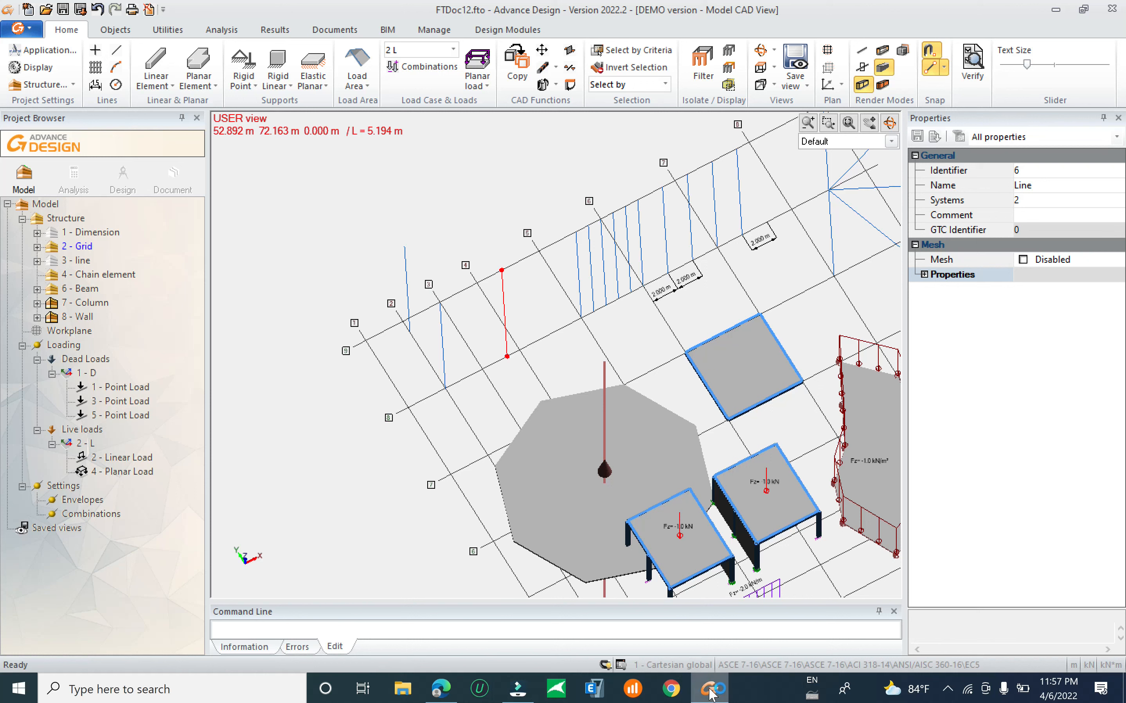
# Relaunch Advance Design 2022 from the desktop and dismiss the Live Update notice on its start page.
pyautogui.moveTo(524, 693)
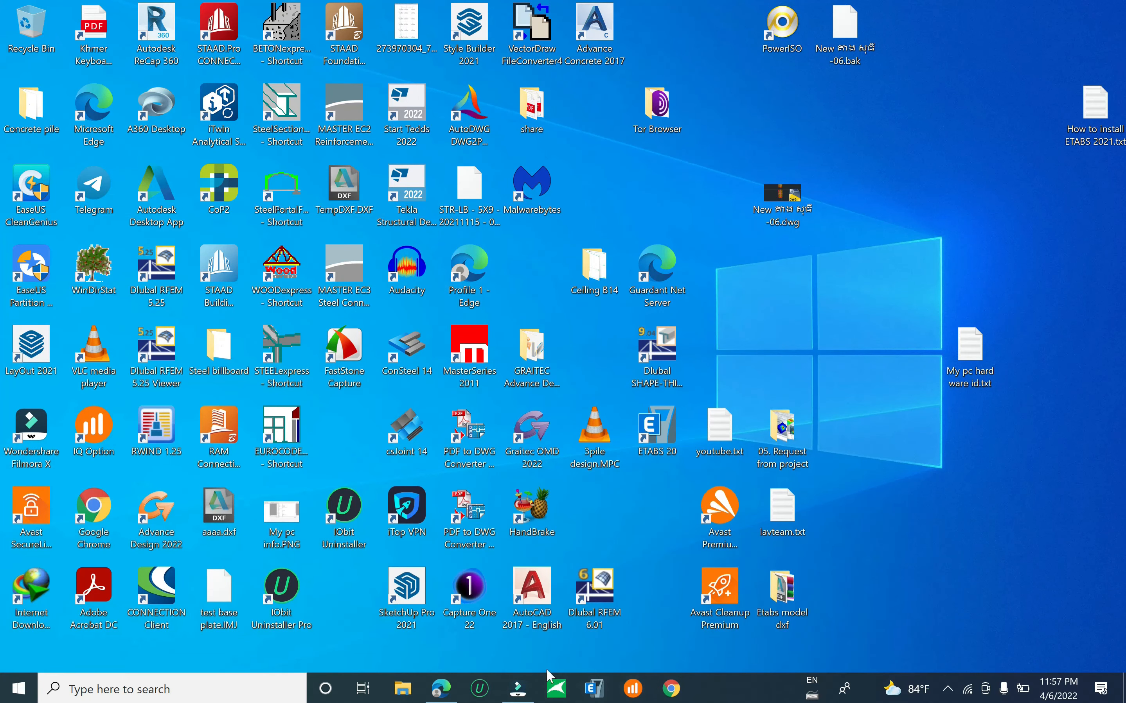
pyautogui.doubleClick(161, 502)
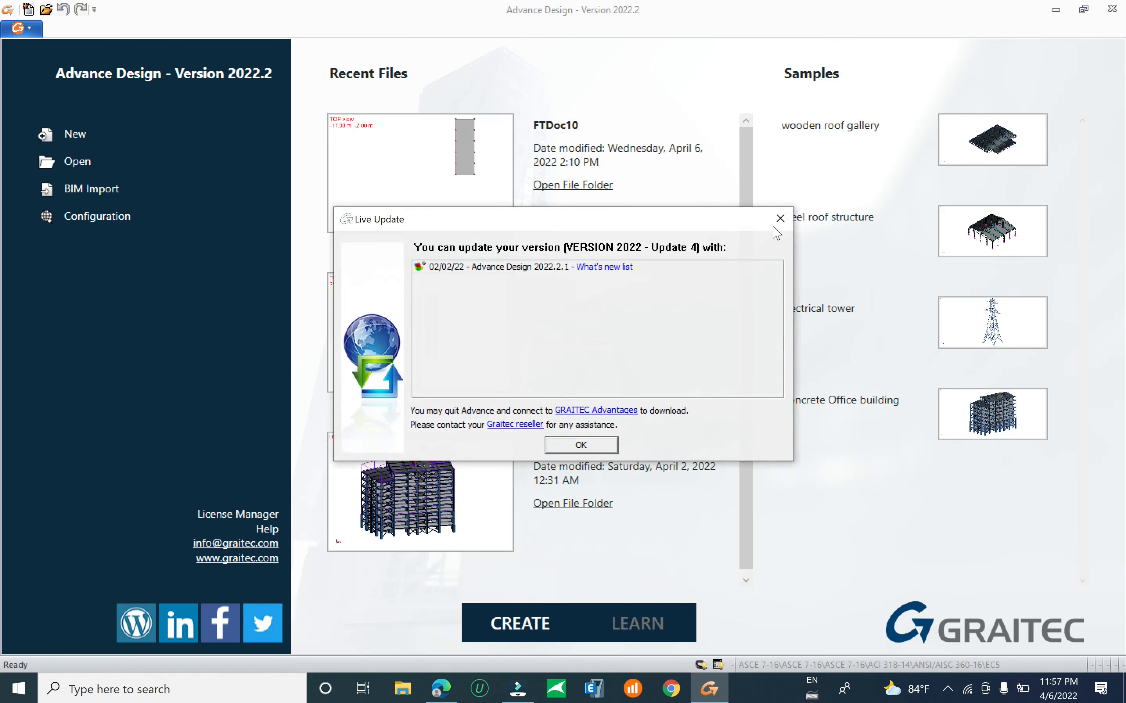
pyautogui.click(780, 218)
pyautogui.moveTo(755, 306); pyautogui.dragTo(756, 161)
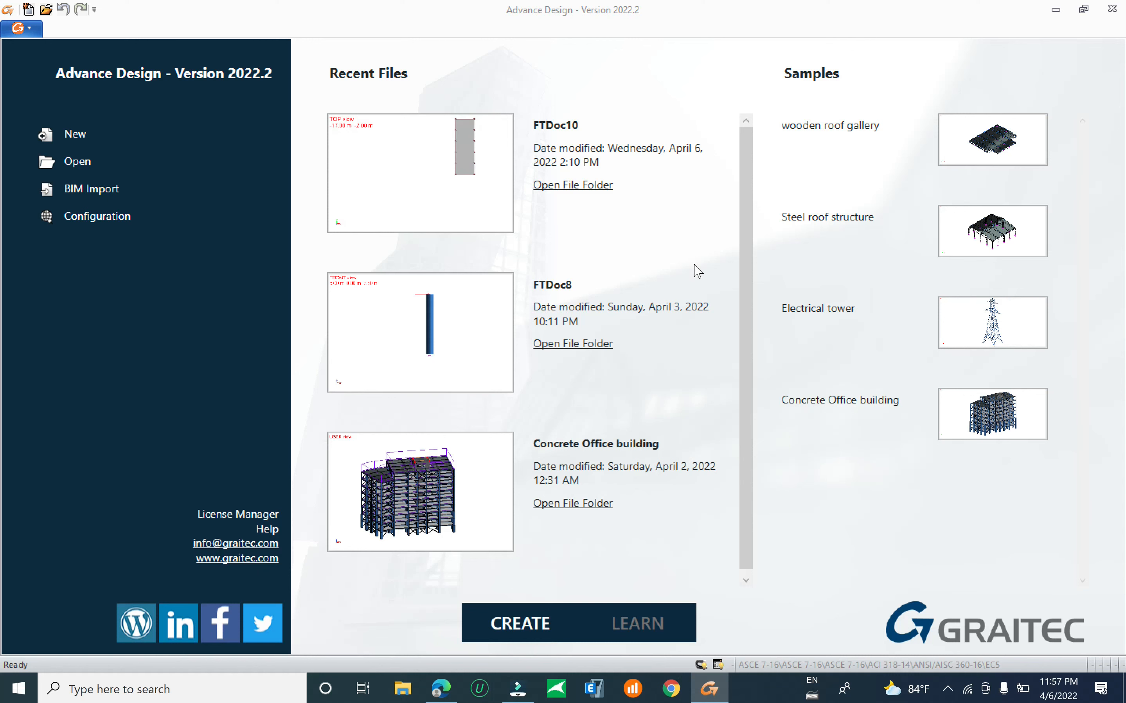
# Create a new project, closing the Project Settings wizard and the tip of the day without entering anything.
pyautogui.click(458, 183)
pyautogui.scroll(-1, 682, 326)
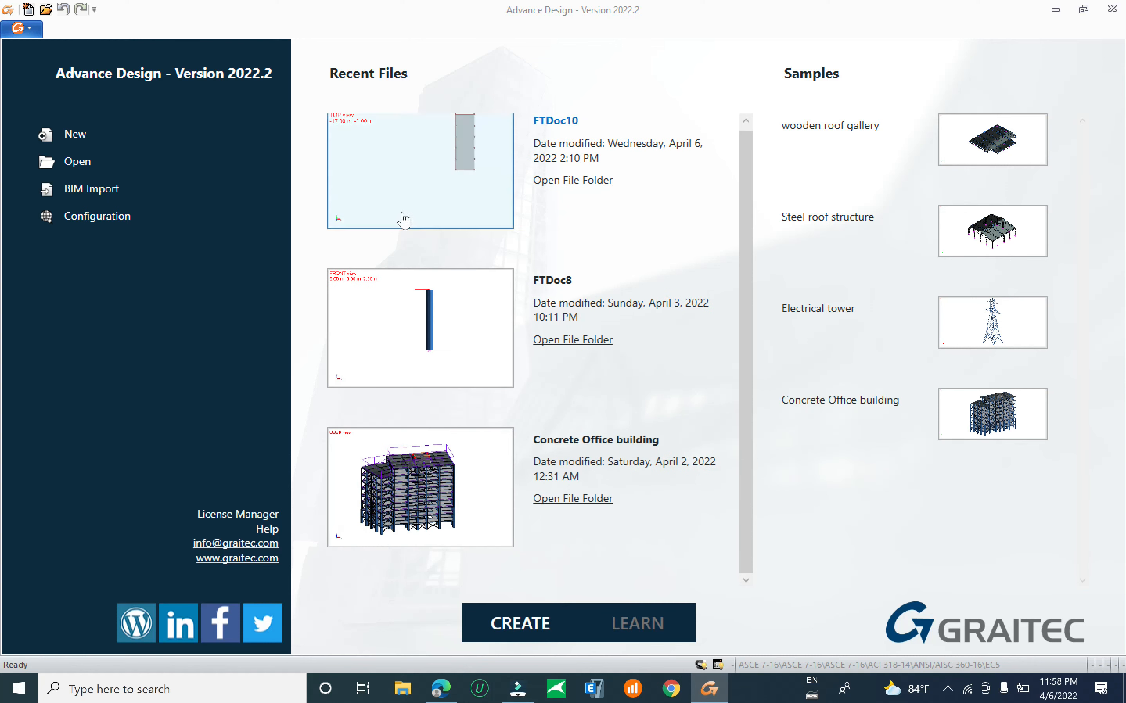
pyautogui.click(75, 134)
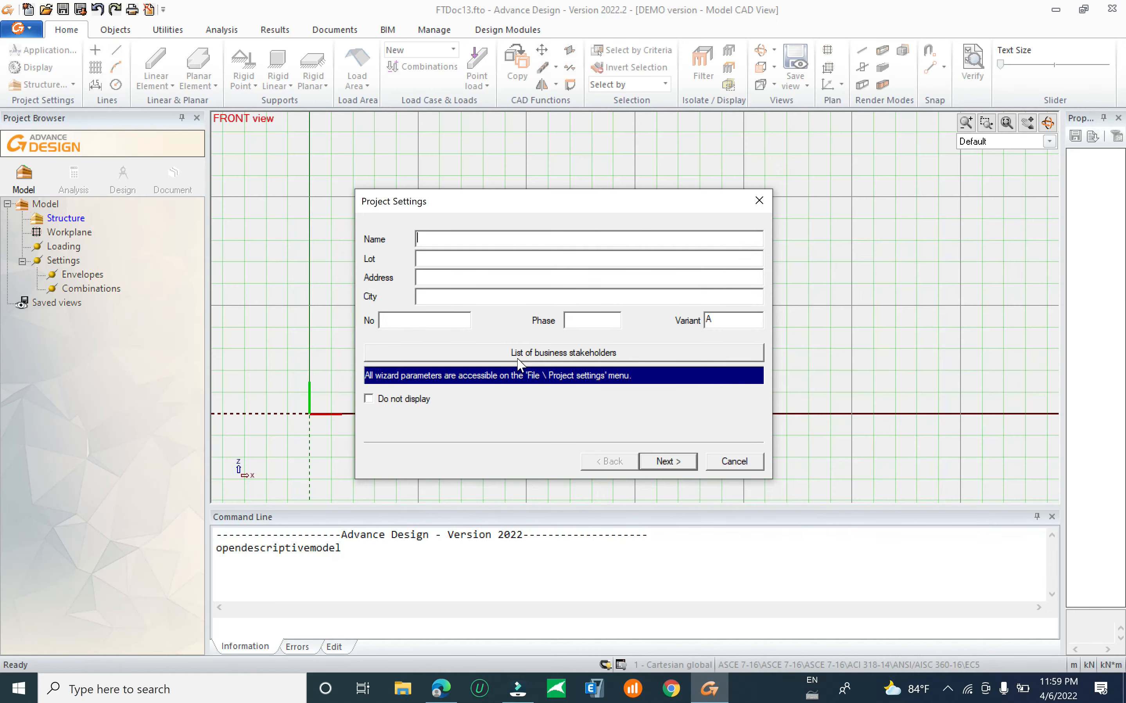
pyautogui.click(757, 199)
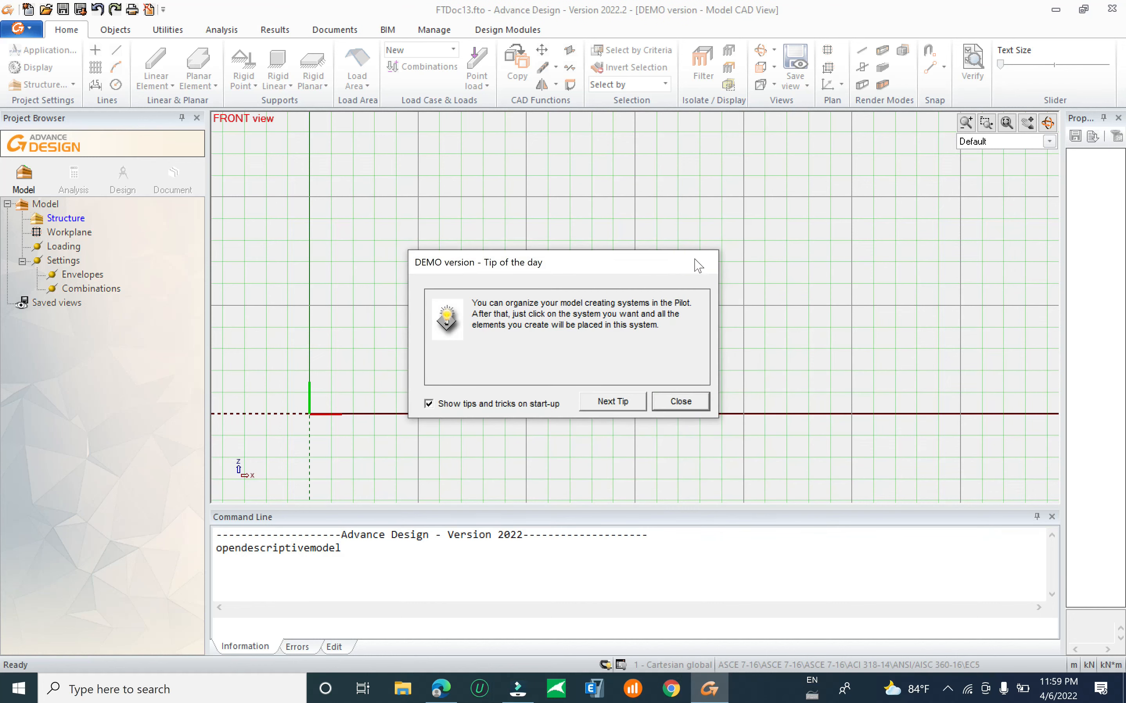
pyautogui.click(699, 264)
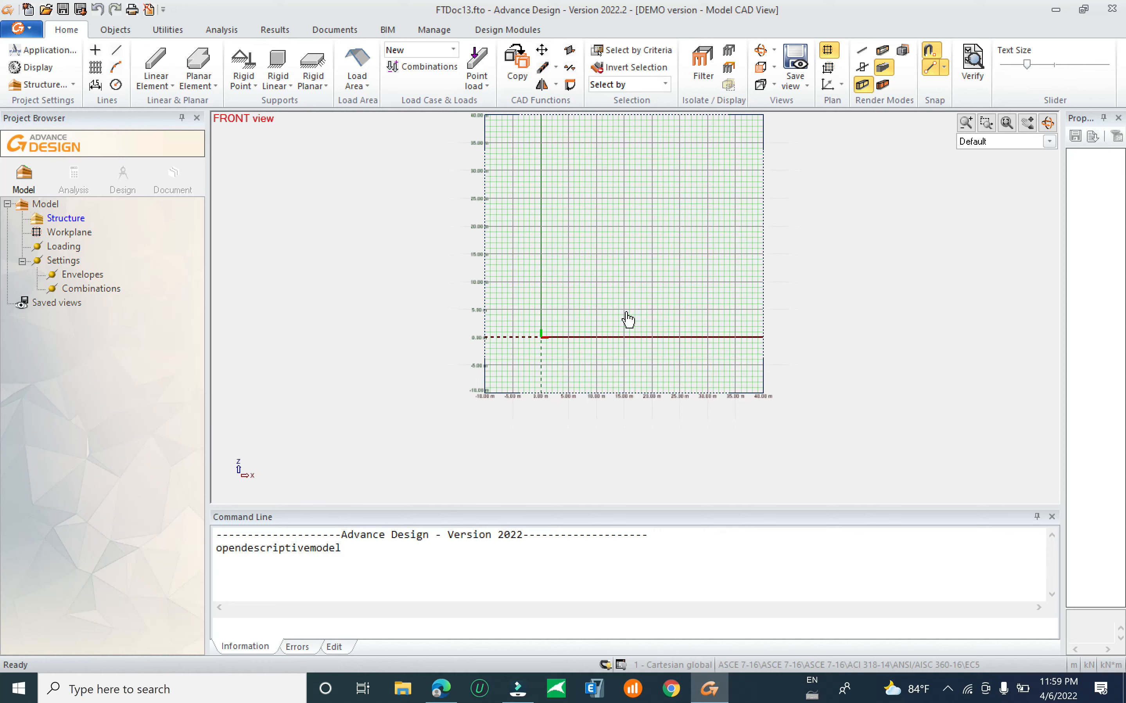
pyautogui.scroll(4, 595, 319)
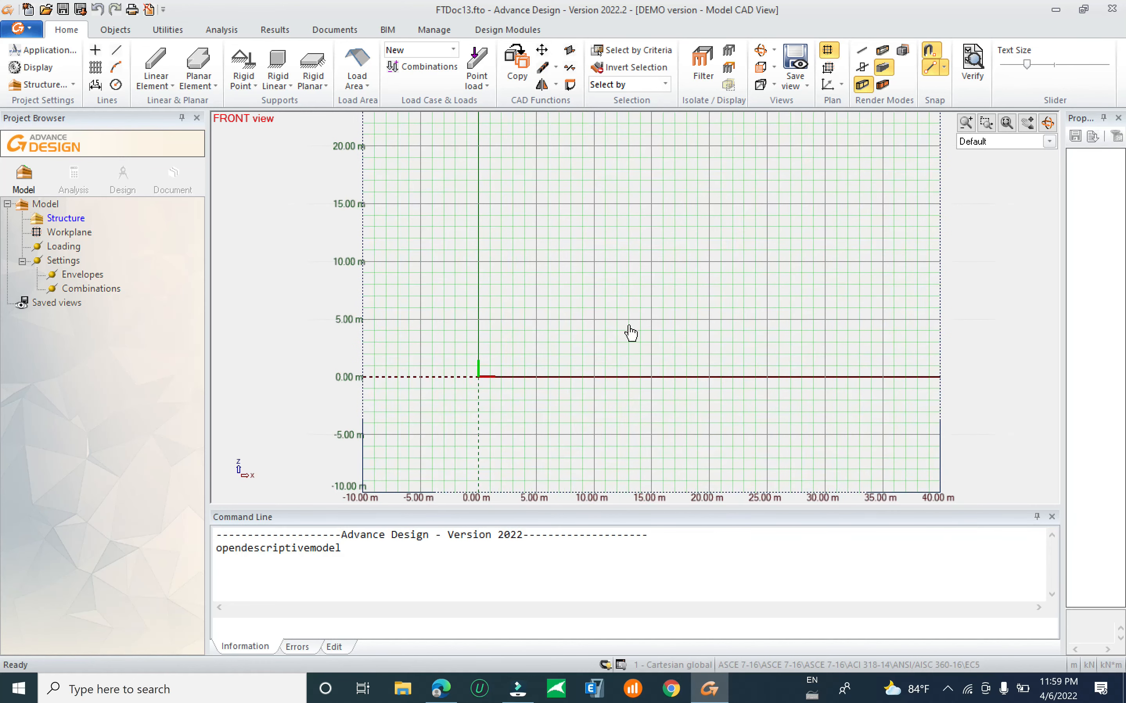
pyautogui.scroll(2, 648, 319)
pyautogui.moveTo(646, 316); pyautogui.dragTo(624, 320, button='middle')
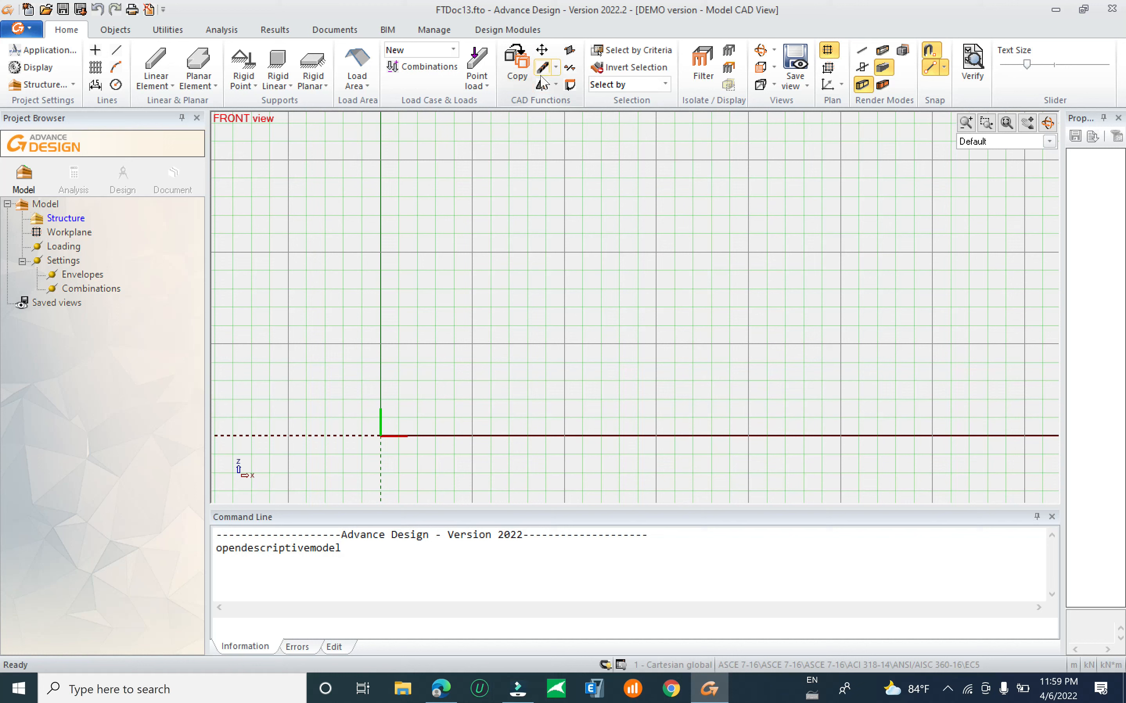
pyautogui.click(154, 49)
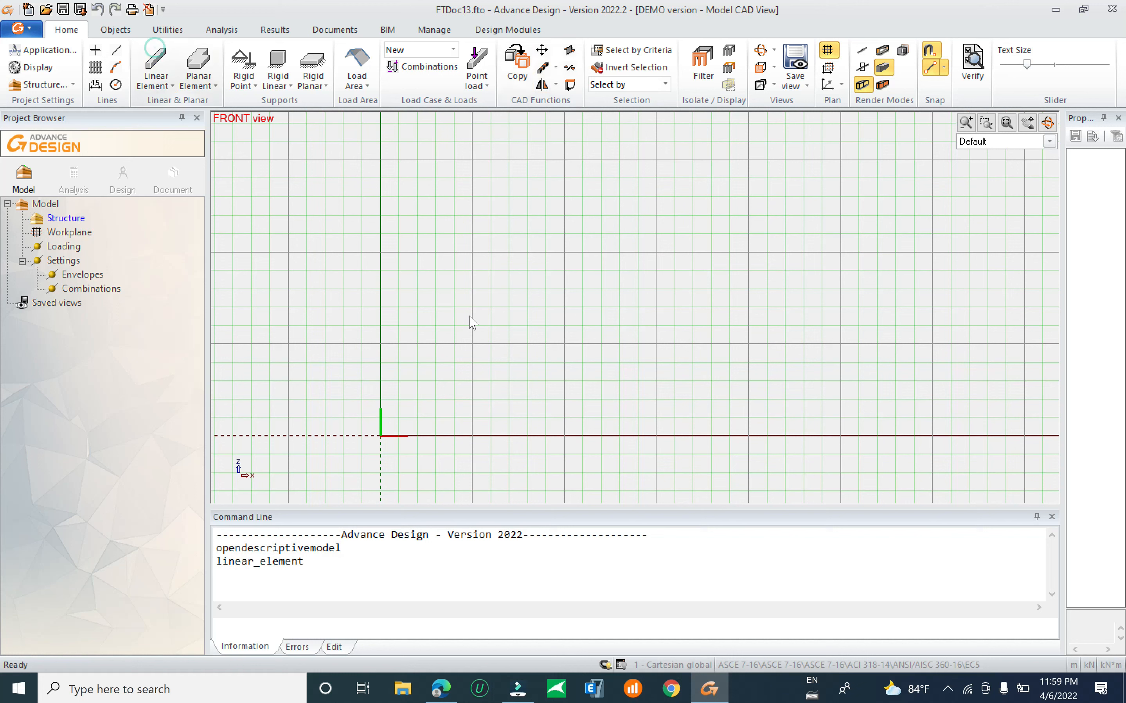
pyautogui.click(381, 435)
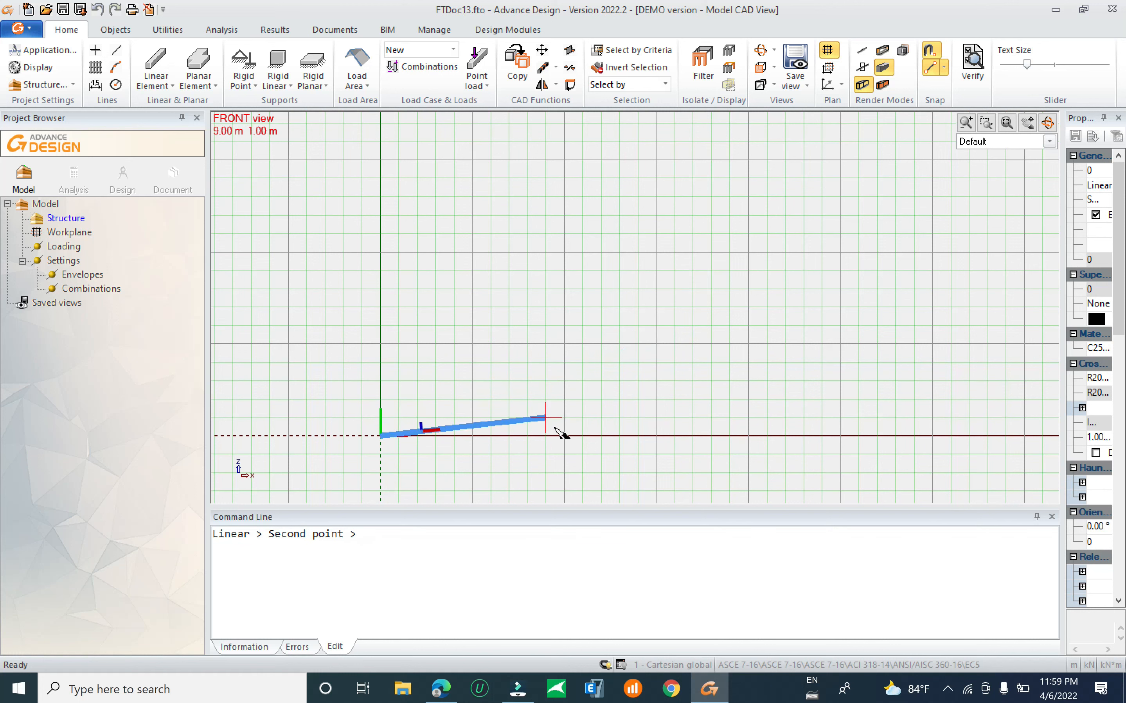
pyautogui.press('Escape')
# Draw a vertical linear element 5 m high from the workplane origin in the front view.
pyautogui.click(157, 59)
pyautogui.click(380, 435)
pyautogui.click(381, 344)
pyautogui.press('Escape')
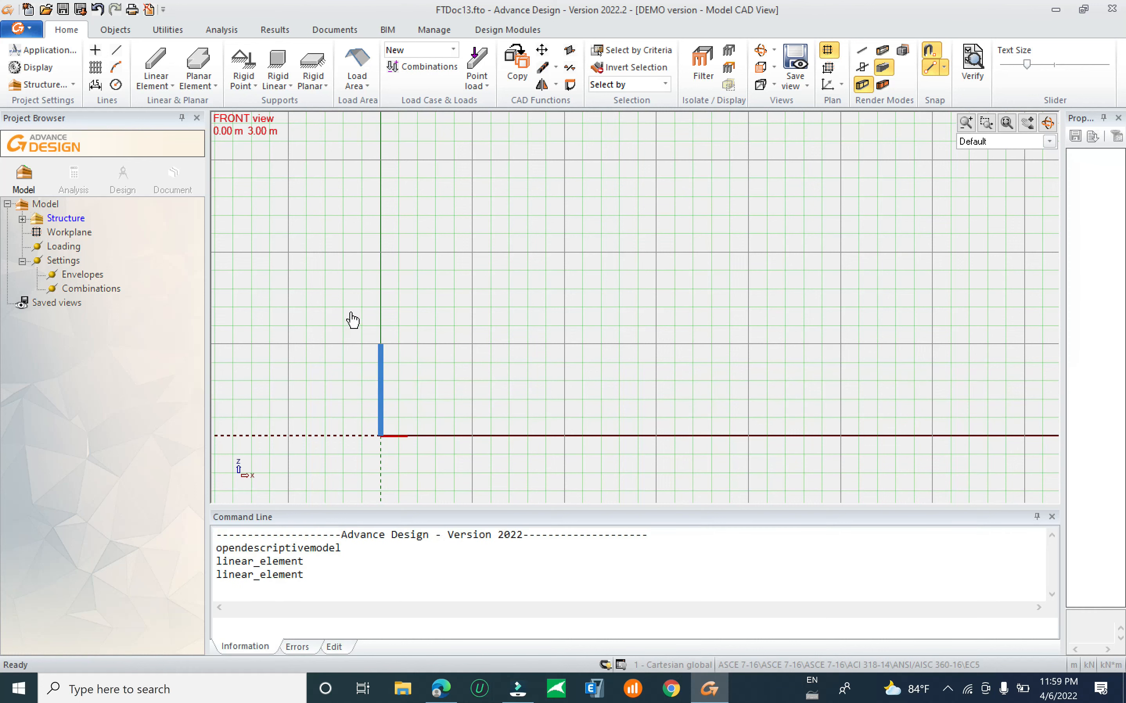
# Copy the column from its base point to 5 m, 10 m and 15 m along the X axis.
pyautogui.moveTo(354, 311); pyautogui.dragTo(429, 452)
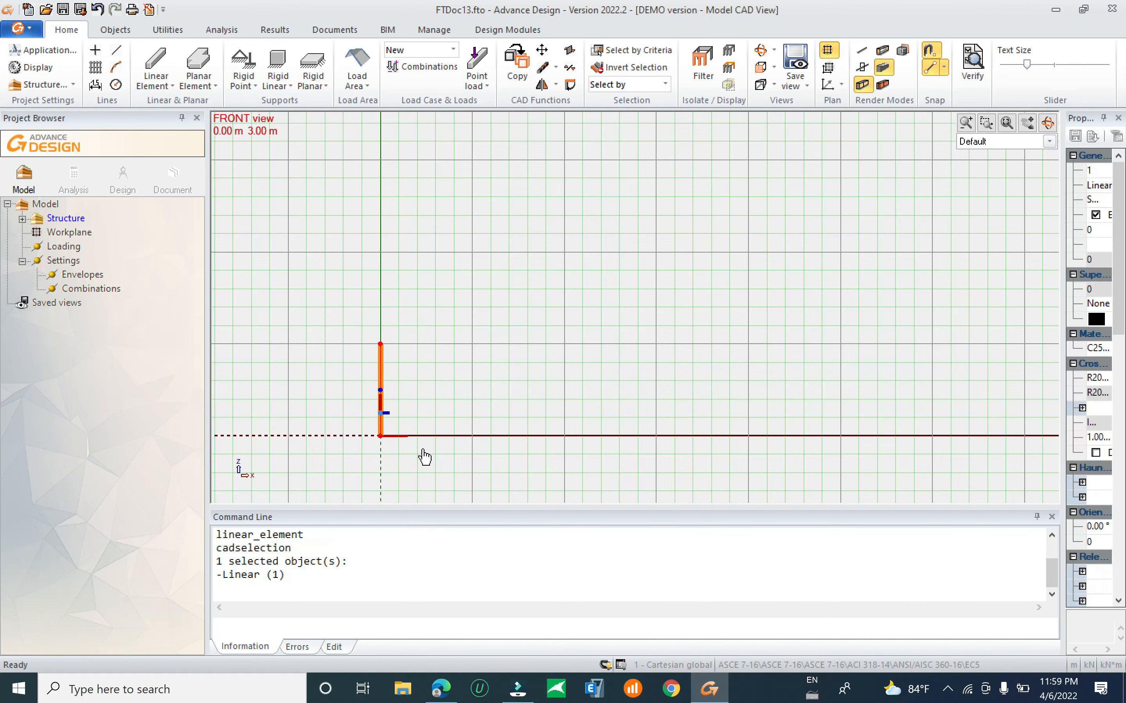
pyautogui.click(381, 437)
pyautogui.click(476, 438)
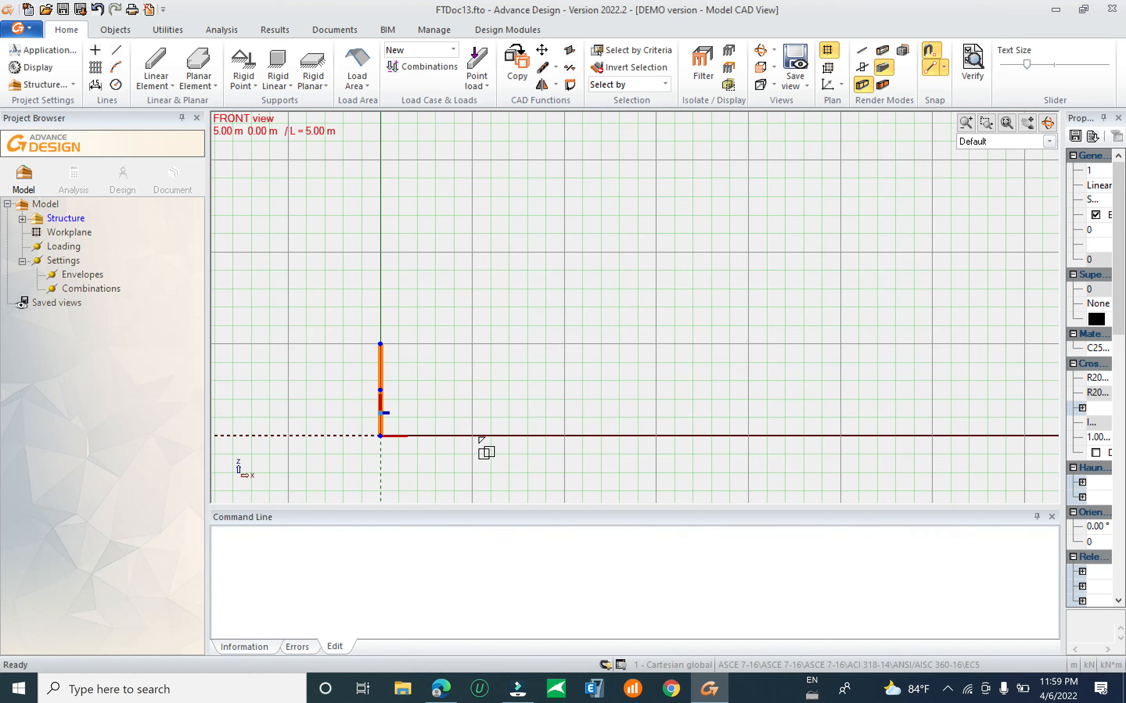
pyautogui.click(564, 445)
pyautogui.click(656, 445)
pyautogui.press('Escape')
# Draw a 15 m horizontal linear element from the top of the first column to the top of the last.
pyautogui.click(156, 63)
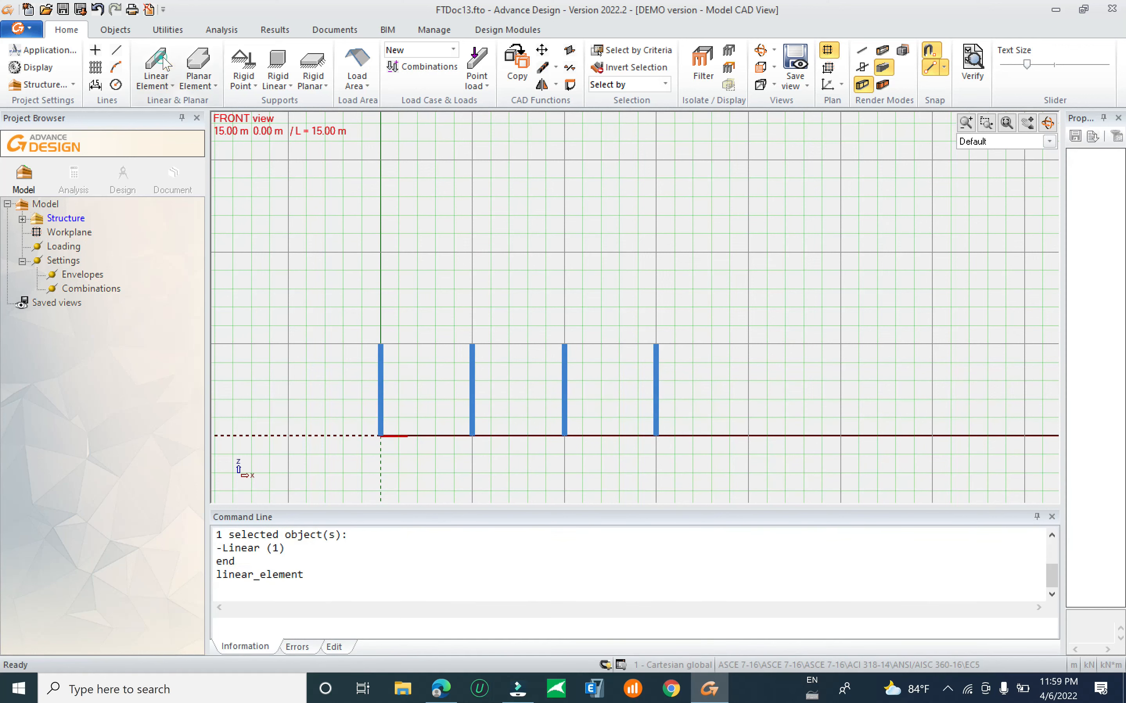
pyautogui.click(380, 344)
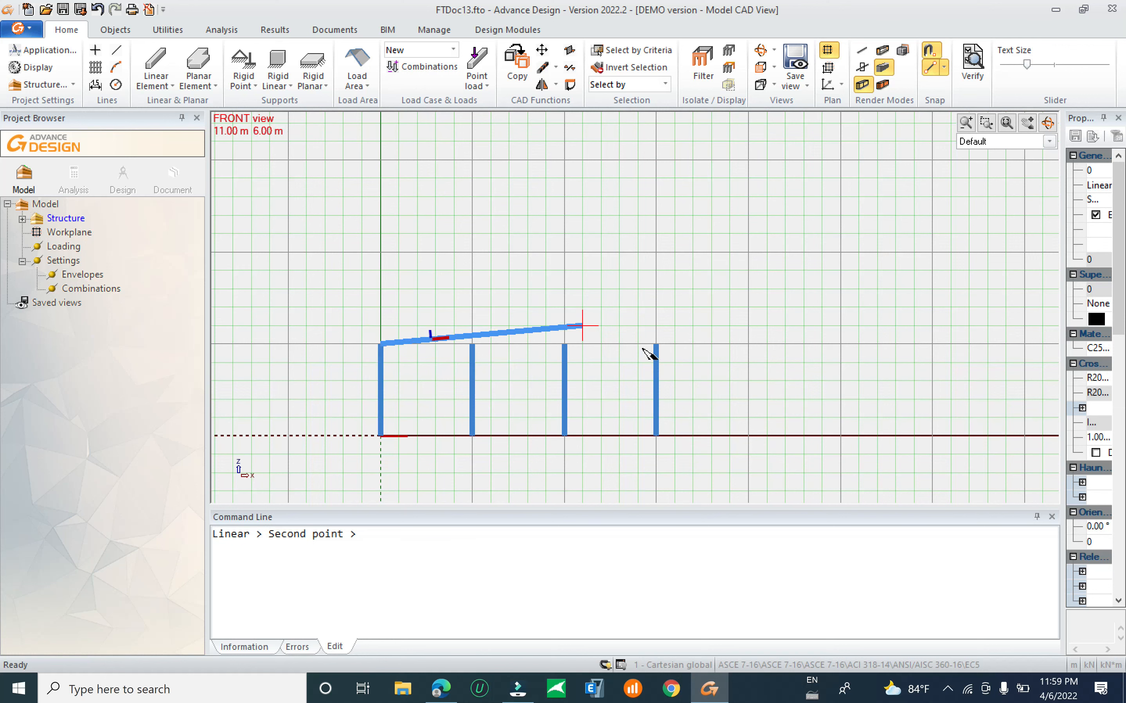
pyautogui.click(656, 344)
pyautogui.press('Escape')
pyautogui.scroll(2, 488, 382)
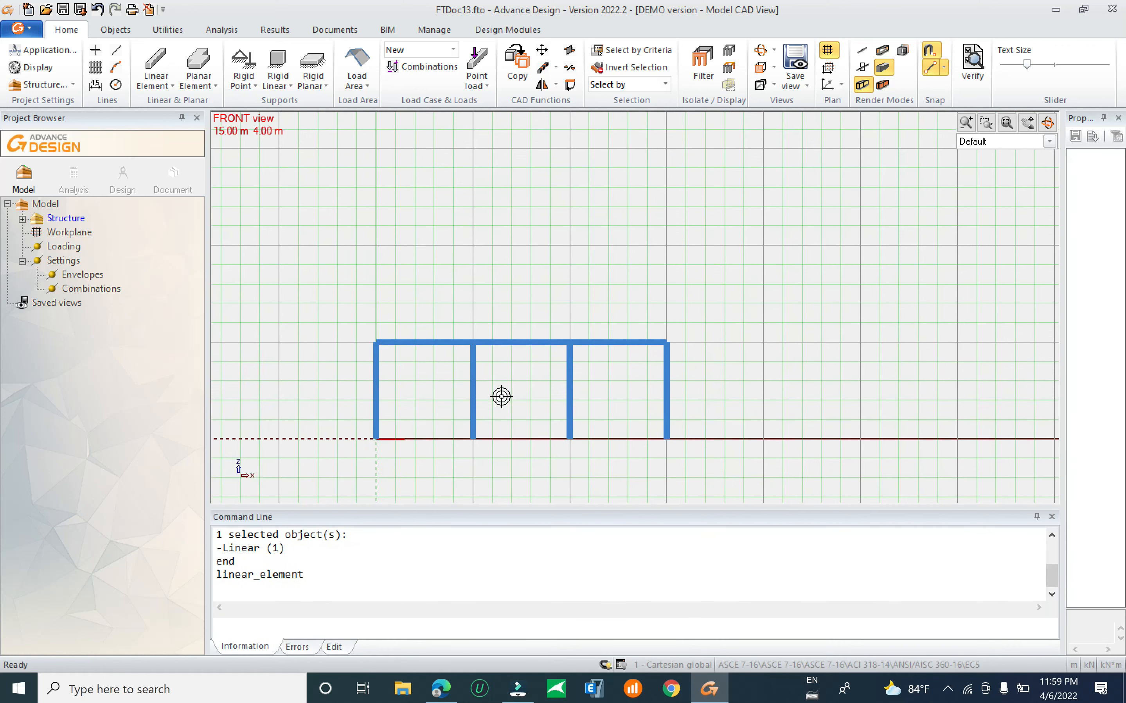
pyautogui.press('Escape')
pyautogui.click(439, 338)
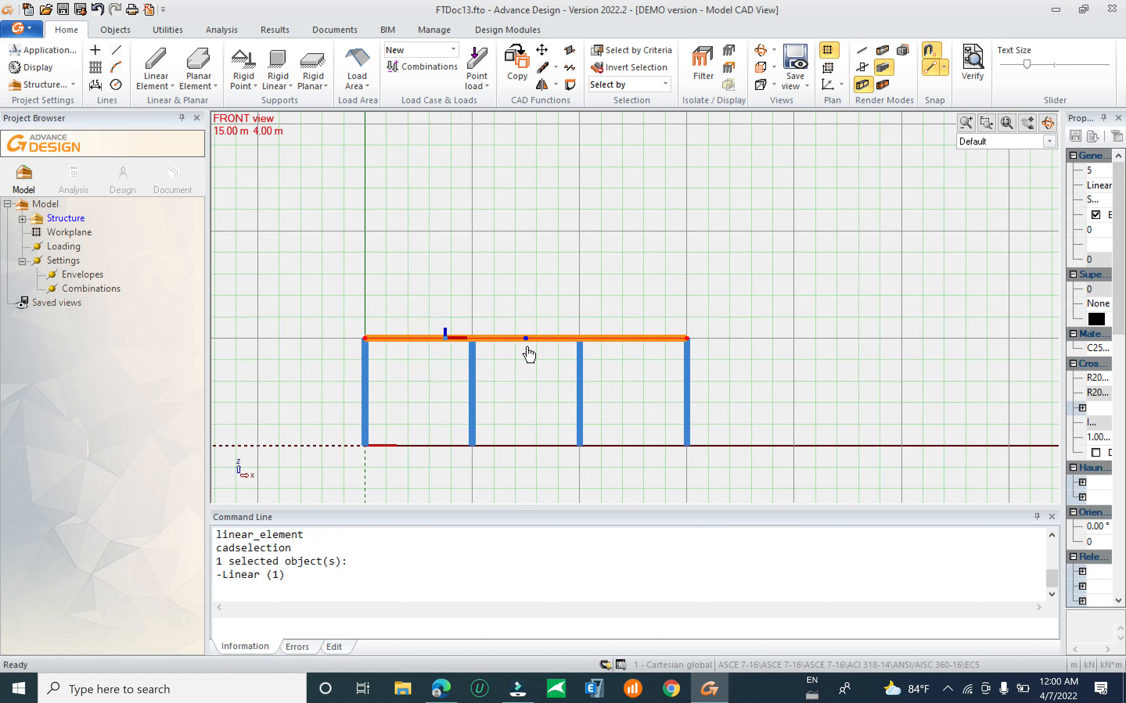
pyautogui.scroll(1, 465, 378)
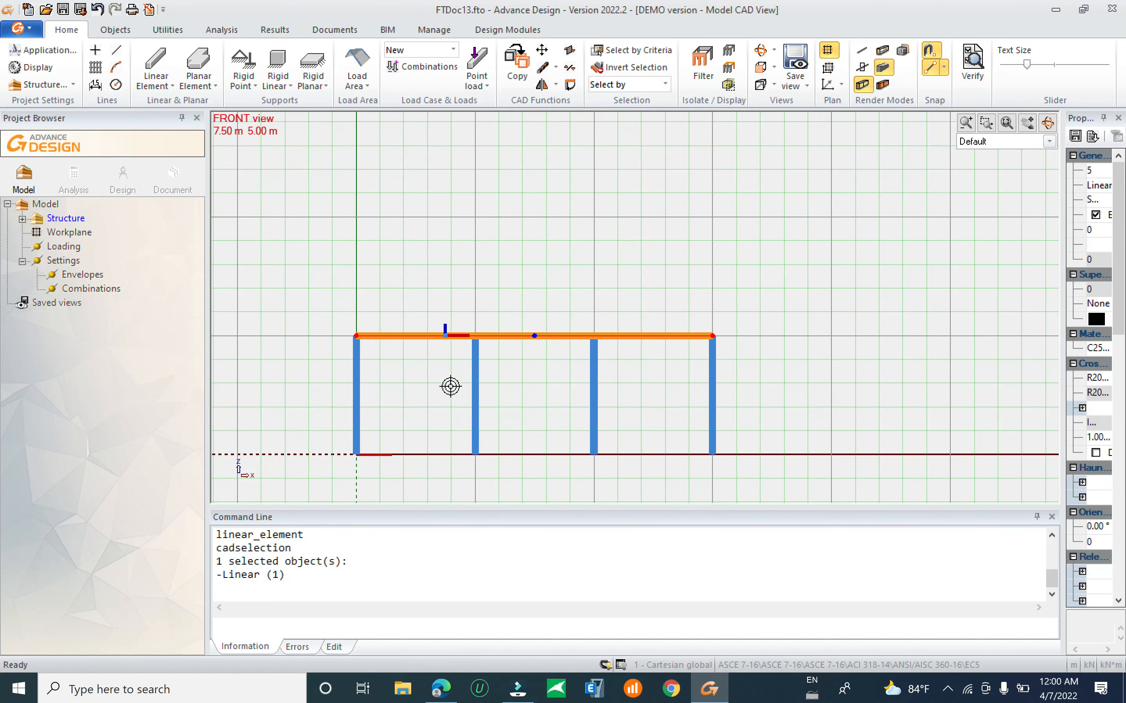
pyautogui.press('Escape')
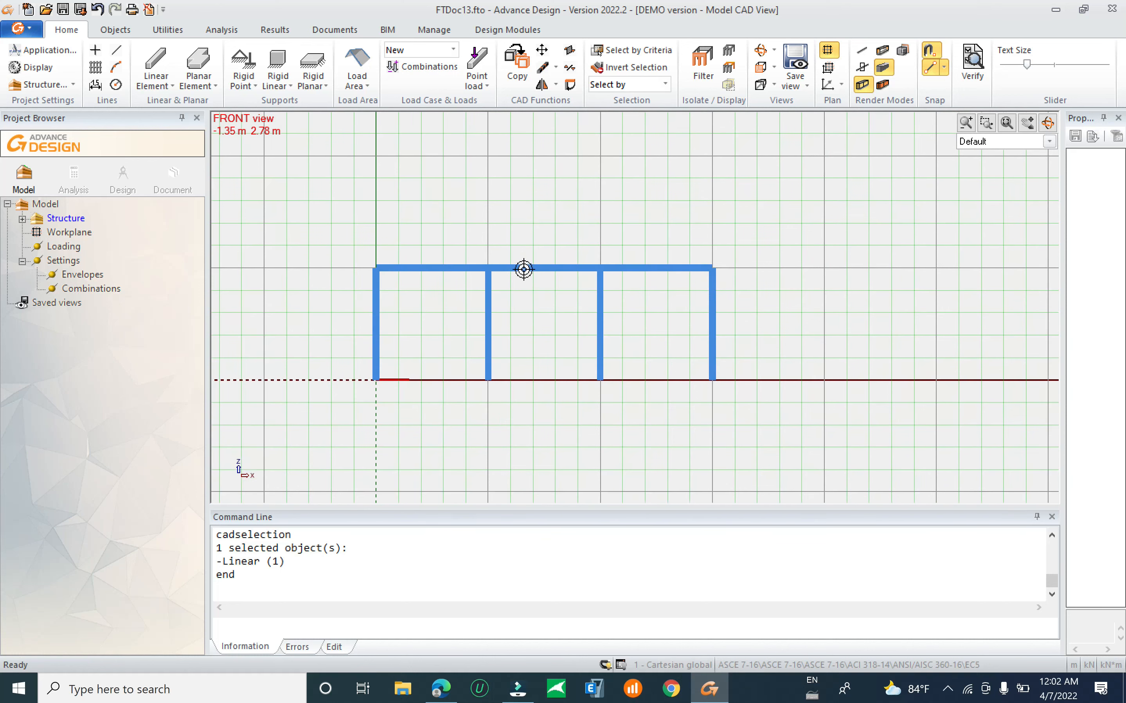
# Draw an 8 m horizontal linear element at 10 m elevation, starting directly above the first column.
pyautogui.scroll(-2, 523, 269)
pyautogui.moveTo(607, 235); pyautogui.dragTo(505, 296, button='middle')
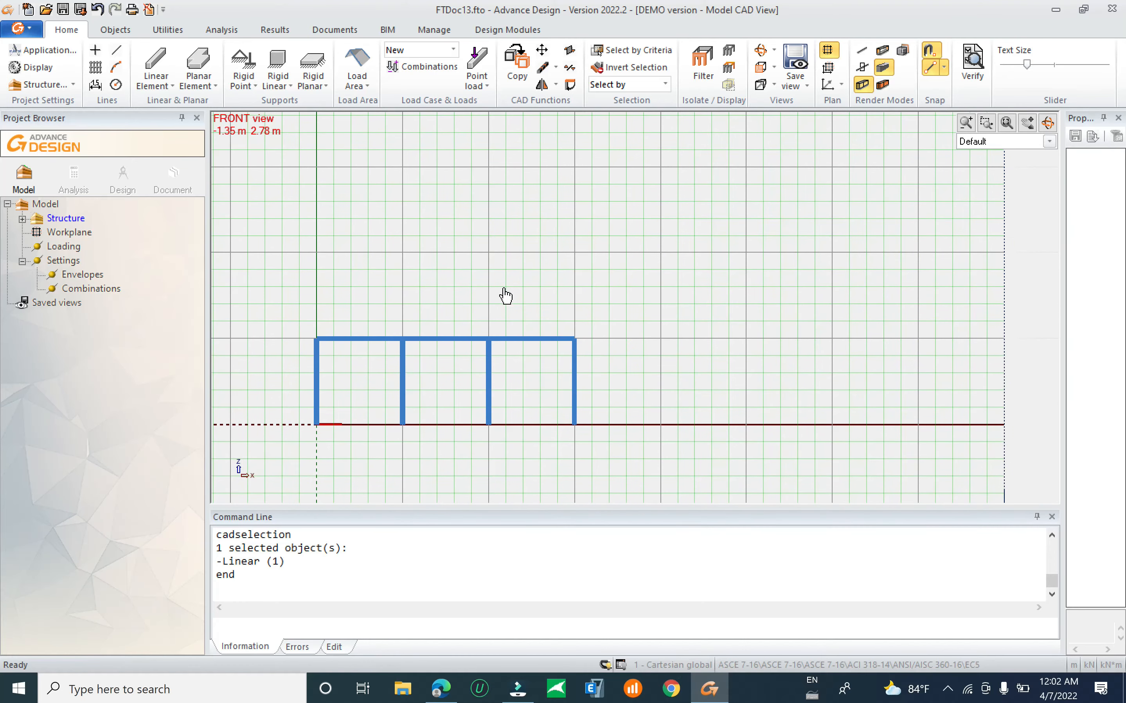
pyautogui.click(155, 61)
pyautogui.click(317, 253)
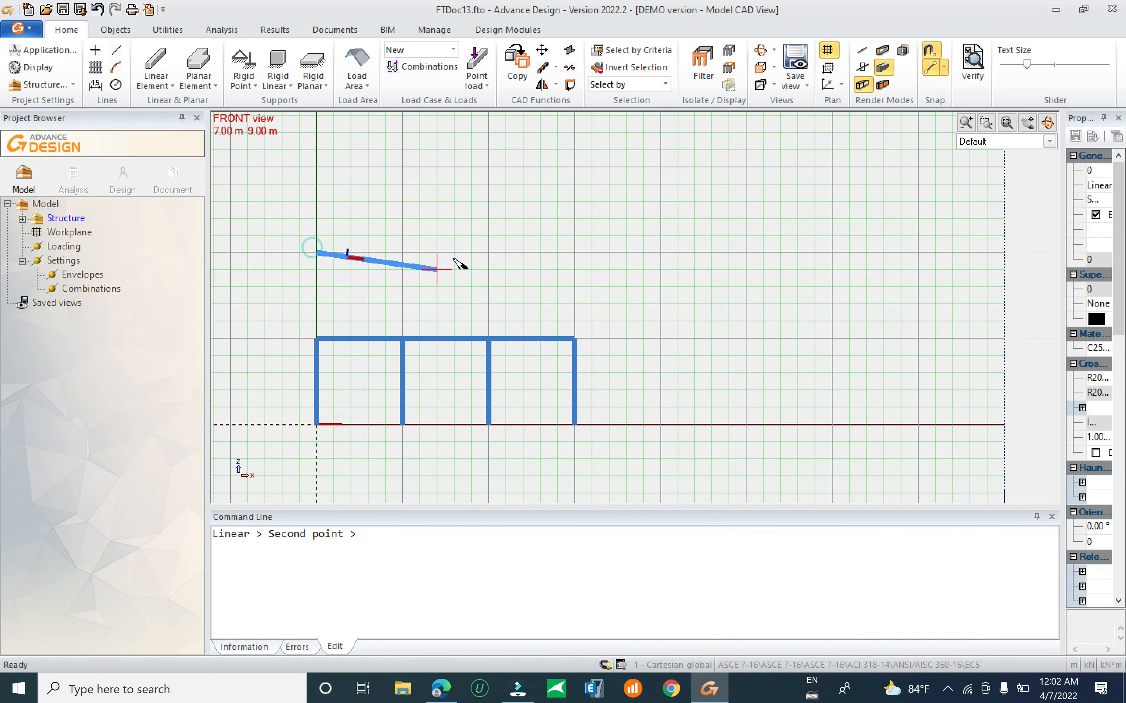
pyautogui.click(454, 253)
# Draw a vertical linear element at X = 10 m from 7 m to 15 m elevation.
pyautogui.moveTo(711, 306); pyautogui.dragTo(876, 337, button='middle')
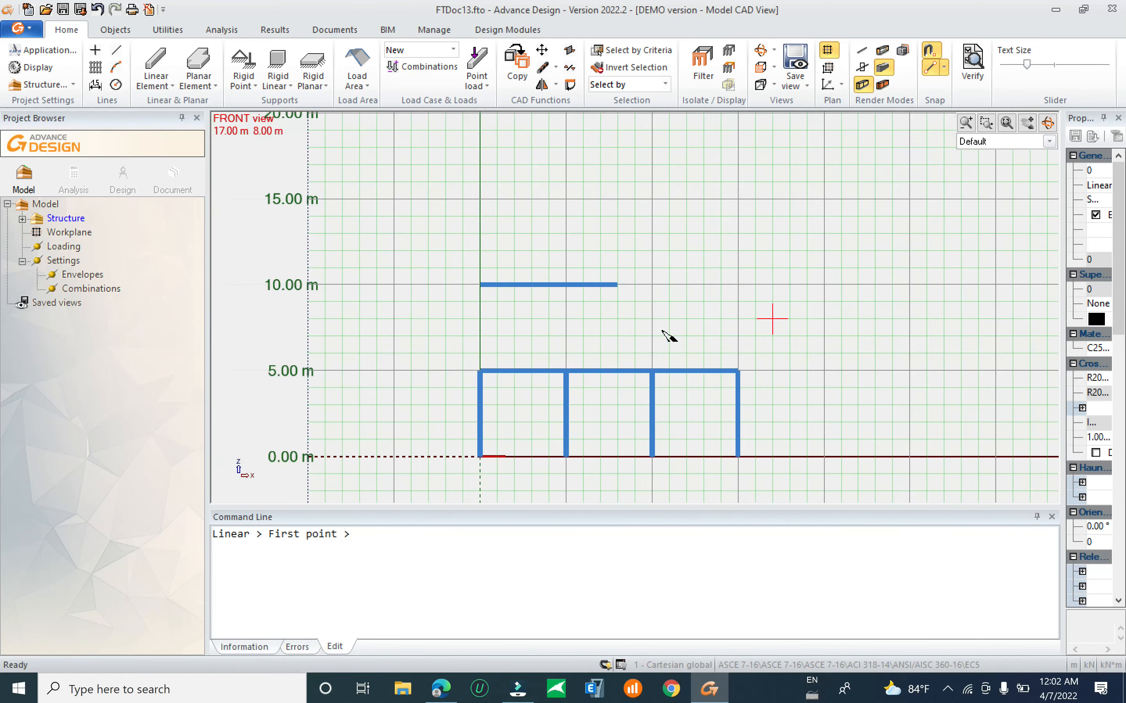
pyautogui.click(651, 335)
pyautogui.click(651, 199)
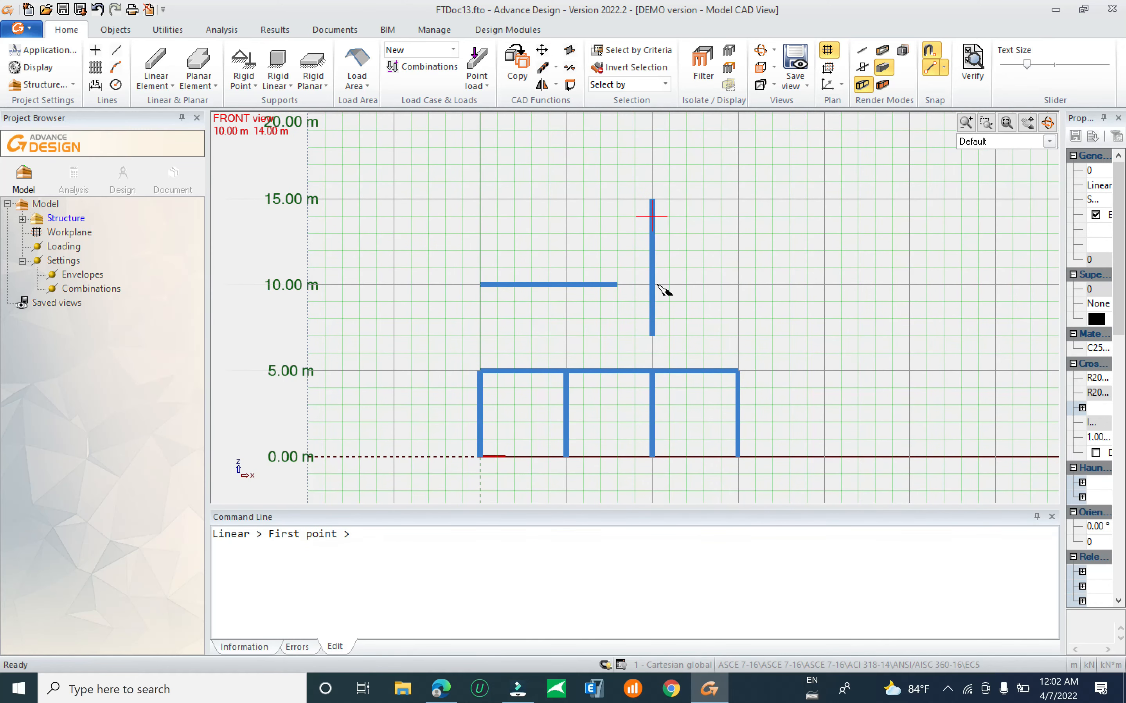
pyautogui.press('Escape')
# Extend the separate horizontal element above the frame to the vertical element using Trim or Extend.
pyautogui.scroll(2, 632, 300)
pyautogui.scroll(1, 627, 303)
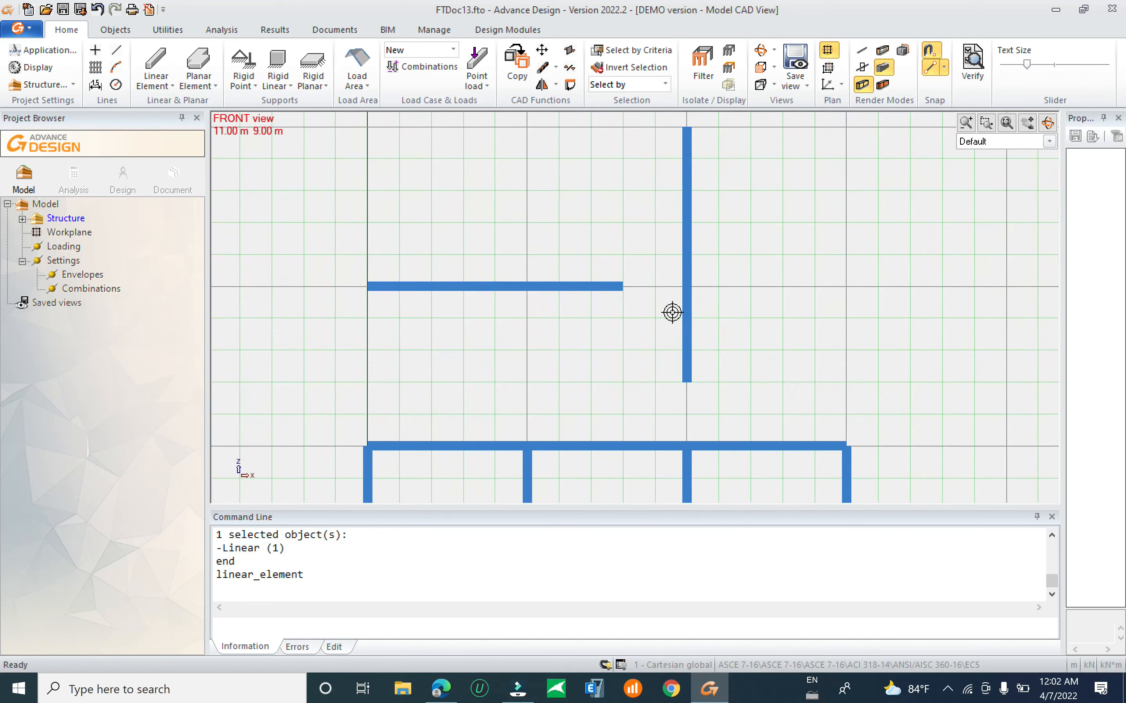
pyautogui.click(555, 67)
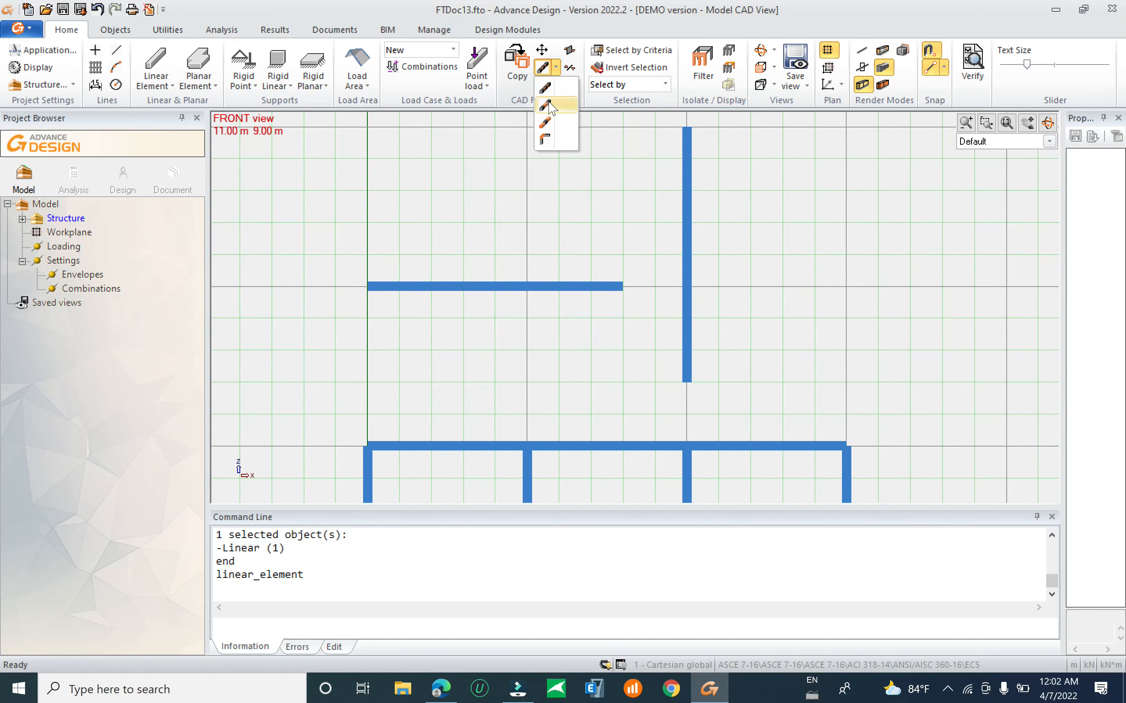
pyautogui.click(546, 124)
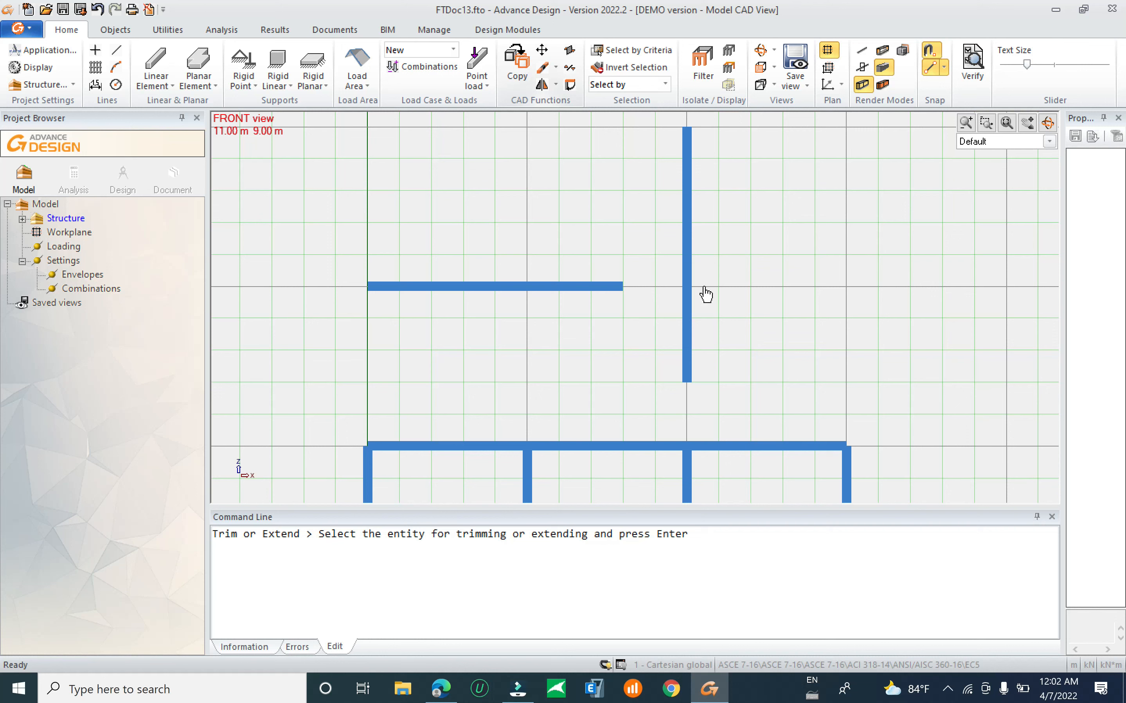
pyautogui.click(689, 265)
pyautogui.moveTo(603, 259); pyautogui.dragTo(579, 306)
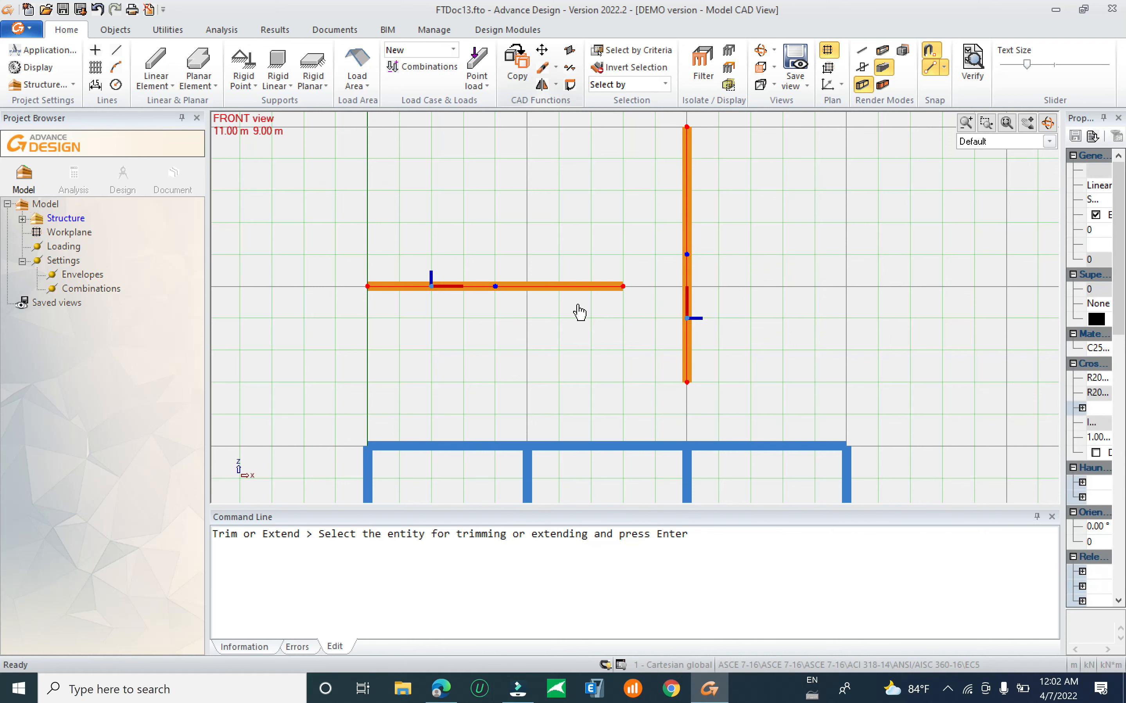
pyautogui.press('Return')
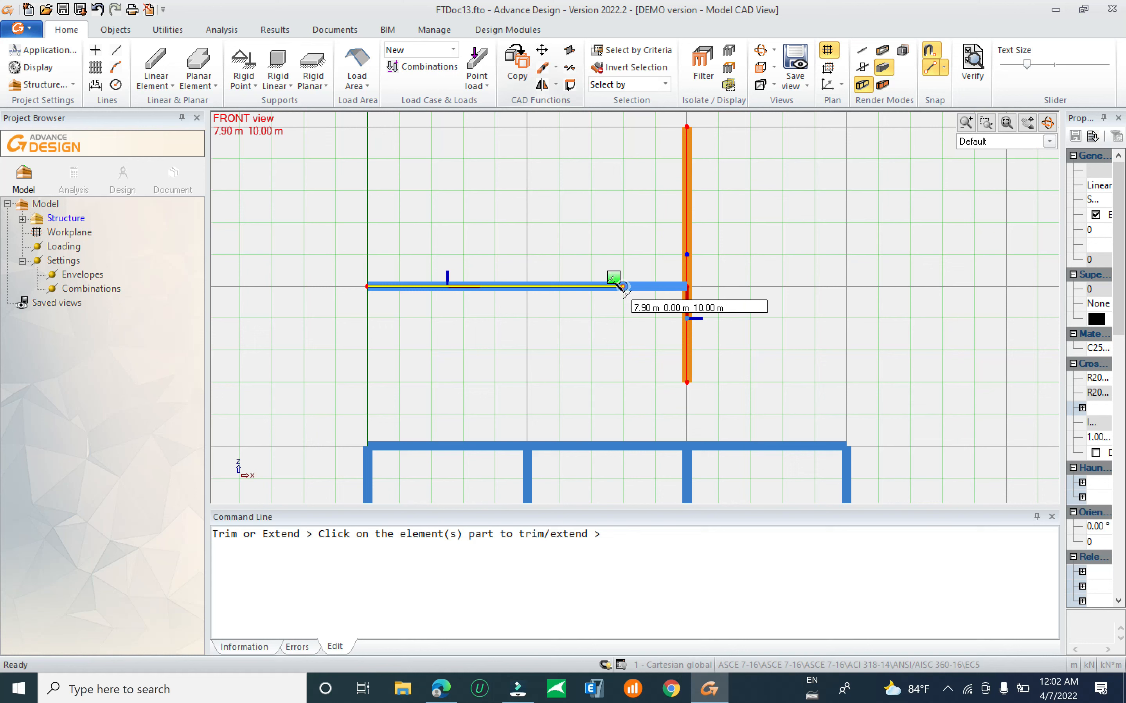
pyautogui.click(599, 280)
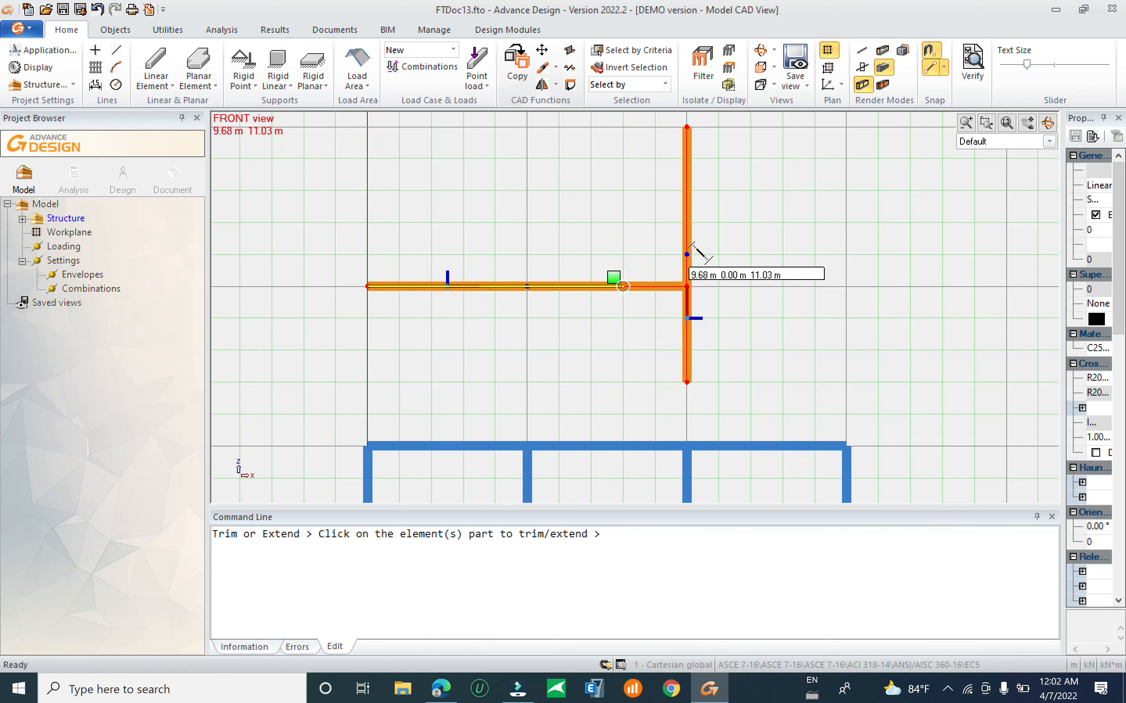
pyautogui.scroll(4, 660, 281)
pyautogui.scroll(-3, 673, 410)
pyautogui.scroll(-1, 673, 411)
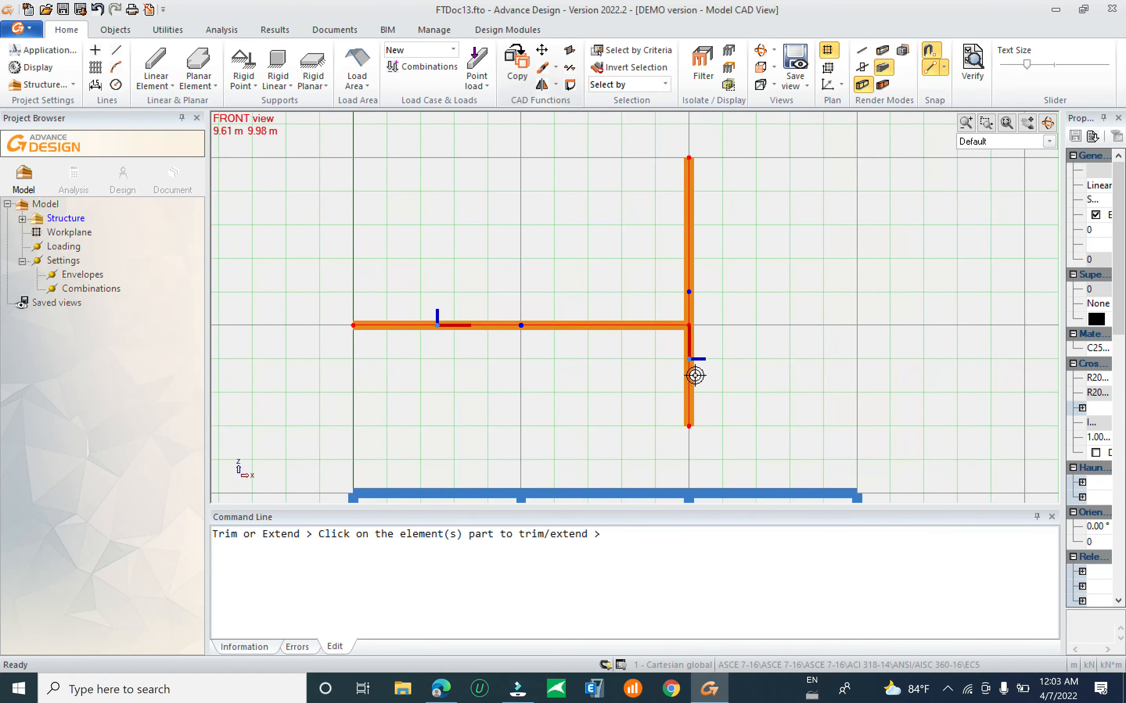
pyautogui.press('Escape')
pyautogui.press('Escape')
# Stretch the horizontal element's end past the vertical element to X = 13 m, then deselect it.
pyautogui.click(689, 325)
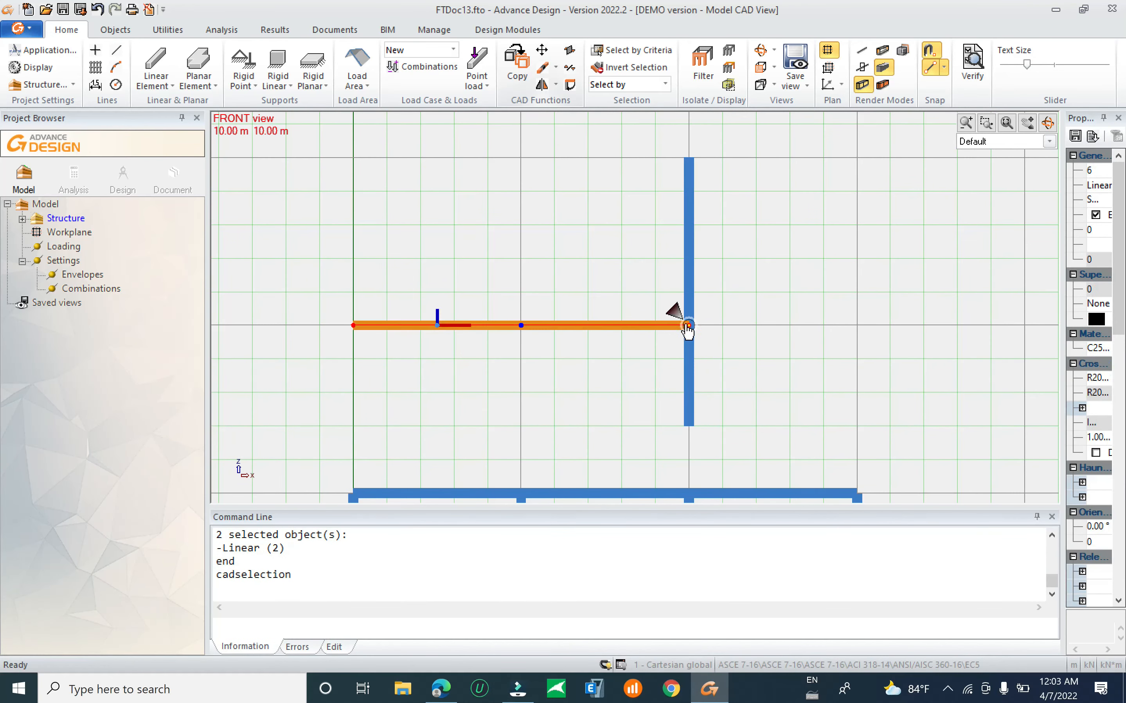
pyautogui.click(690, 326)
pyautogui.click(789, 325)
pyautogui.press('Escape')
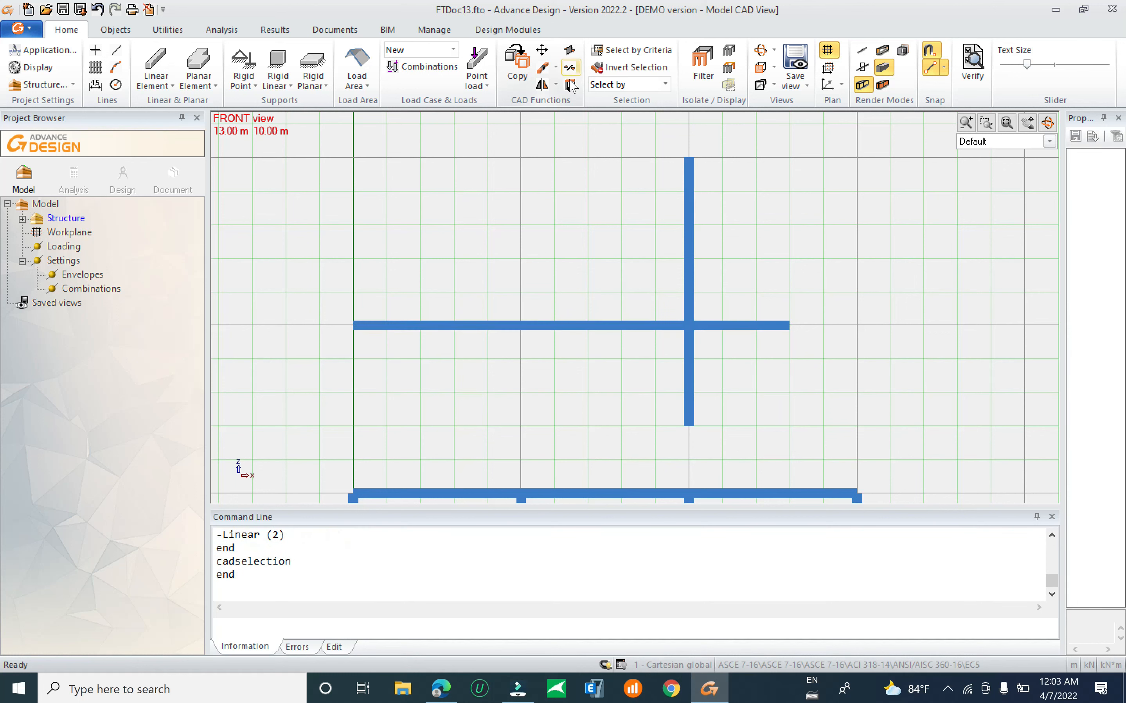
# Trim the horizontal element back to the vertical element with Trim or Extend, keeping the portion that starts above the first column.
pyautogui.click(555, 67)
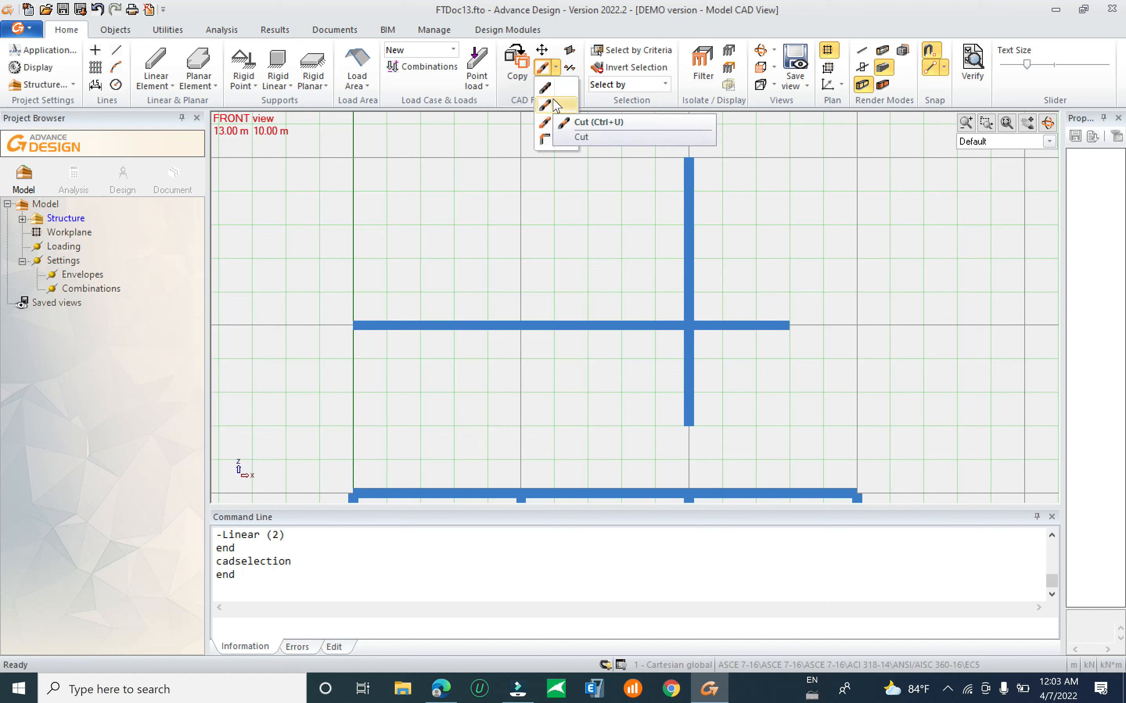
pyautogui.click(545, 124)
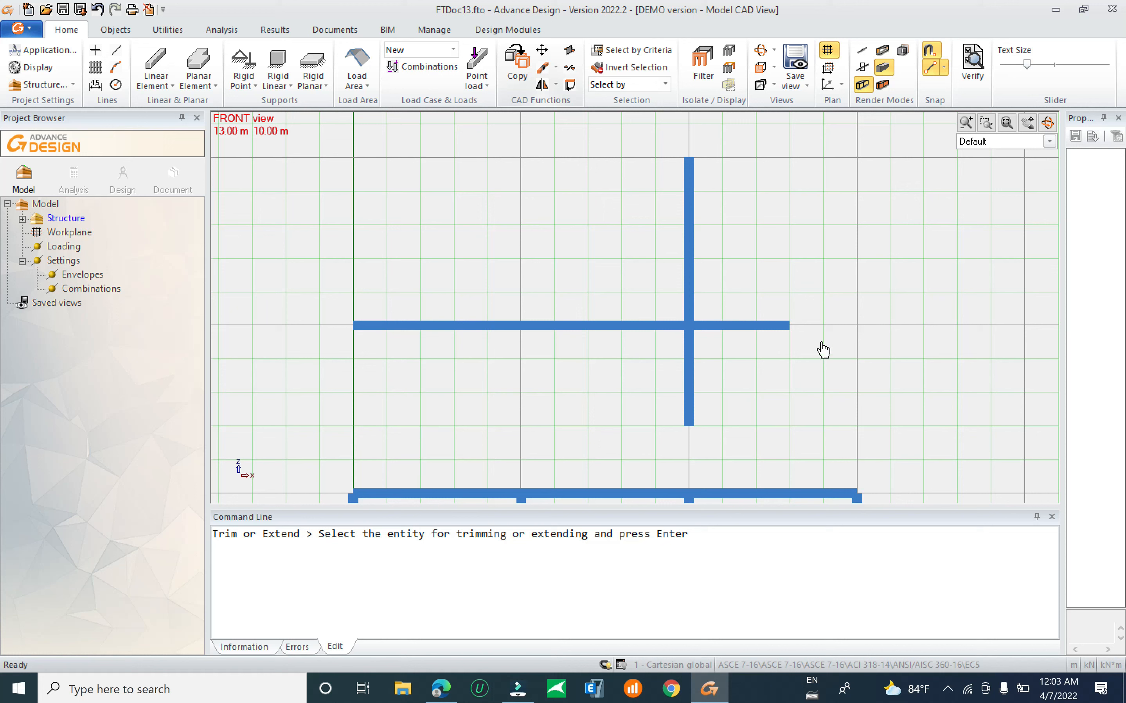
pyautogui.click(777, 332)
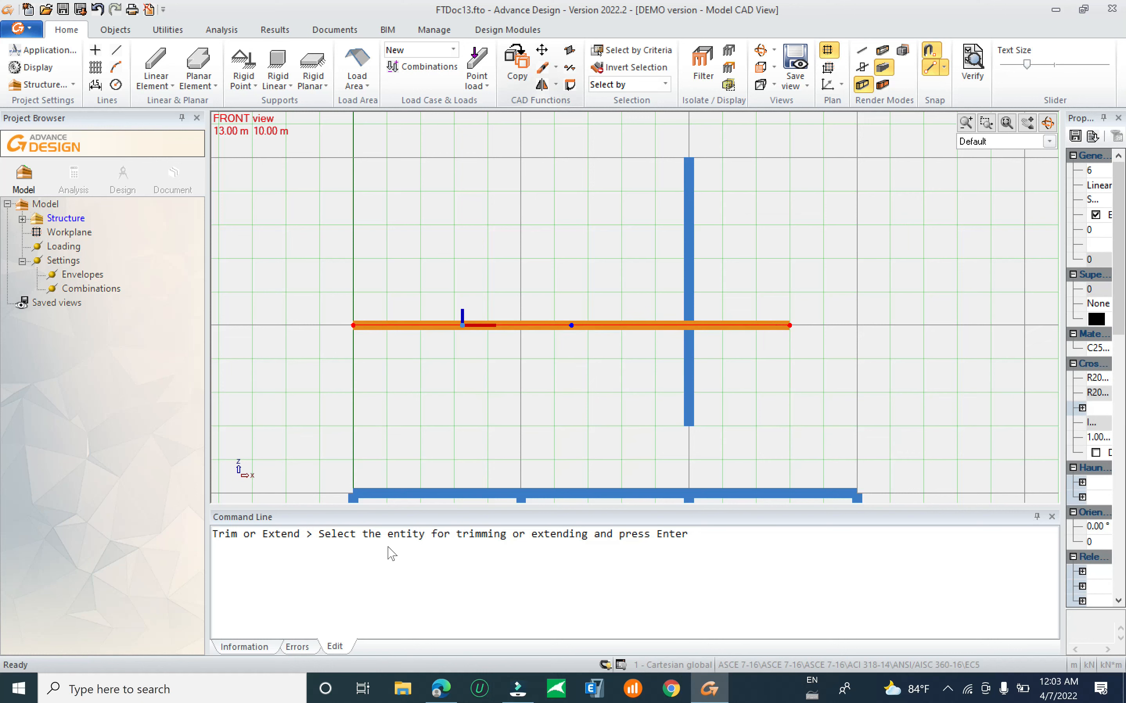
pyautogui.click(690, 268)
pyautogui.press('Return')
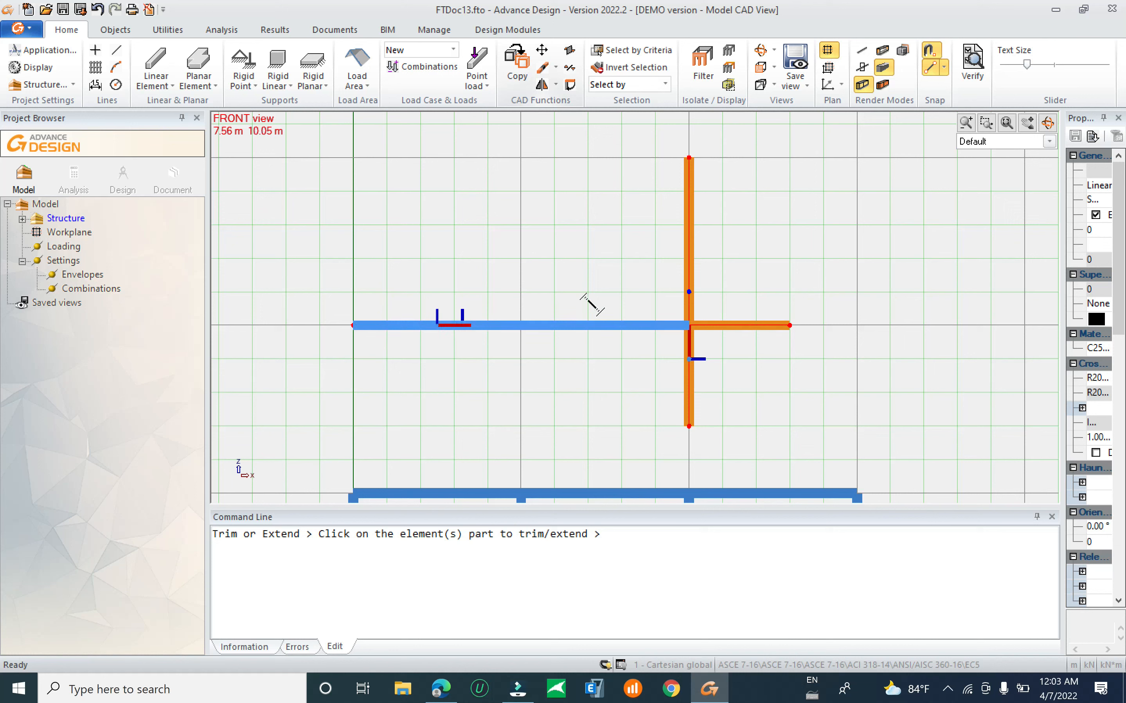
pyautogui.click(631, 324)
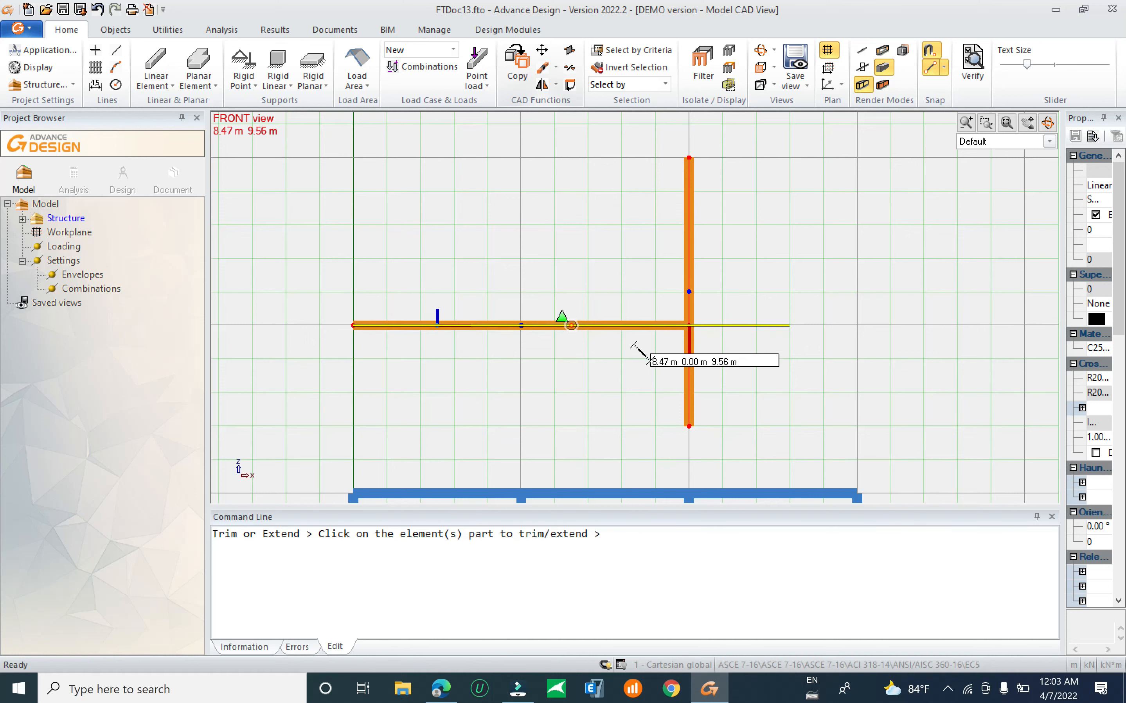
# Finish the Trim or Extend command and deselect the elements.
pyautogui.press('Escape')
pyautogui.moveTo(800, 313); pyautogui.dragTo(785, 322, button='middle')
pyautogui.scroll(3, 784, 322)
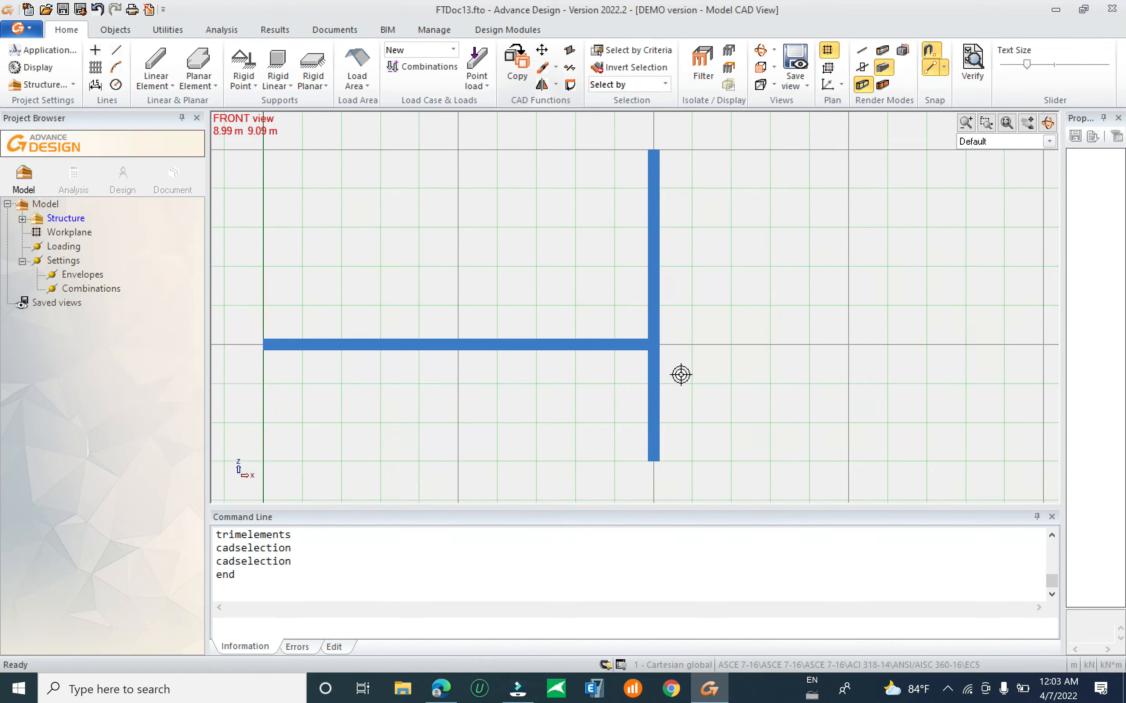
pyautogui.scroll(-5, 679, 374)
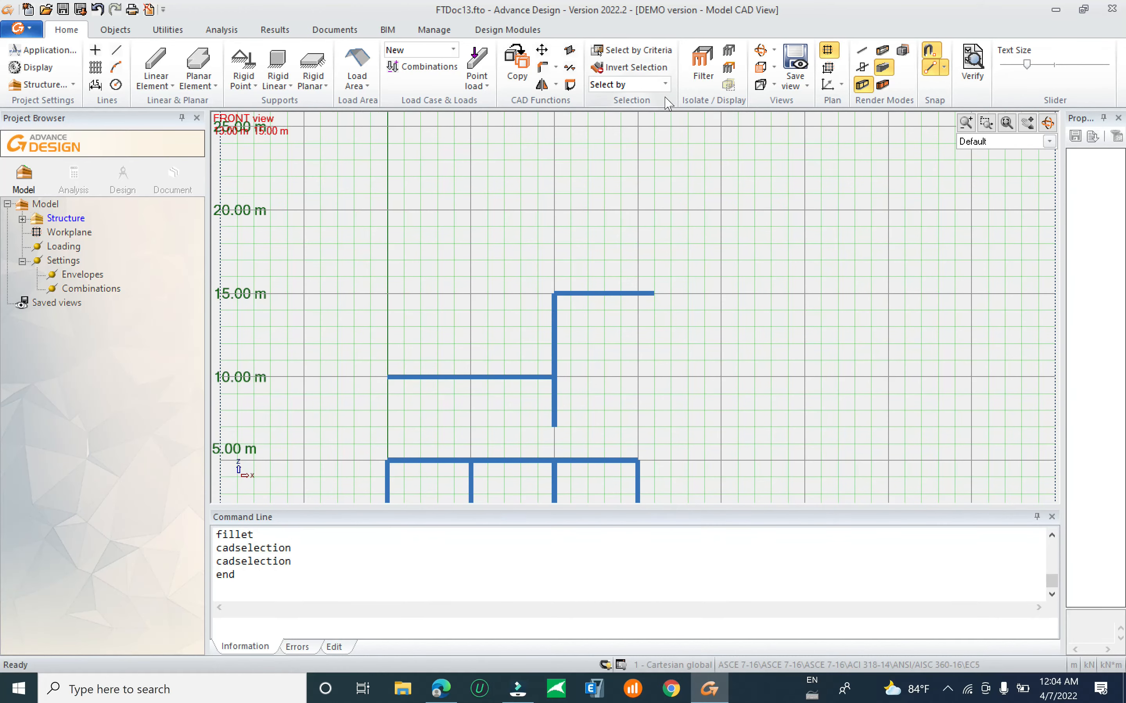
# Select all elements made of C25/30 concrete with Select by Criteria, then clear the selection.
pyautogui.click(626, 51)
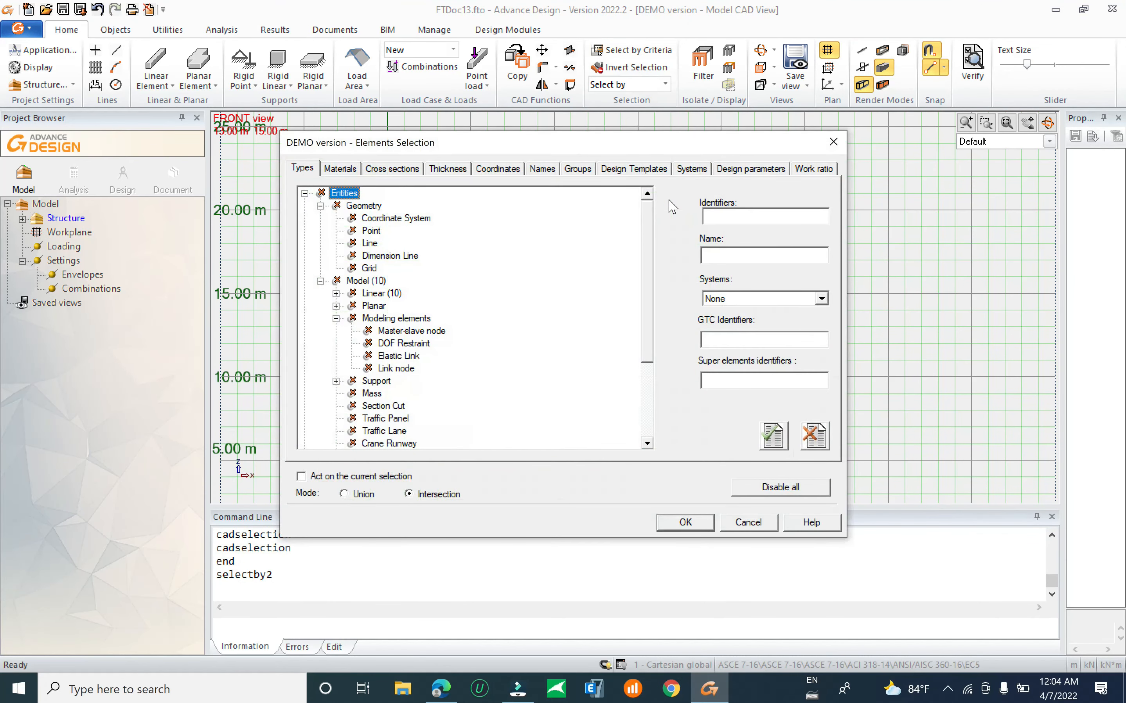
pyautogui.click(339, 169)
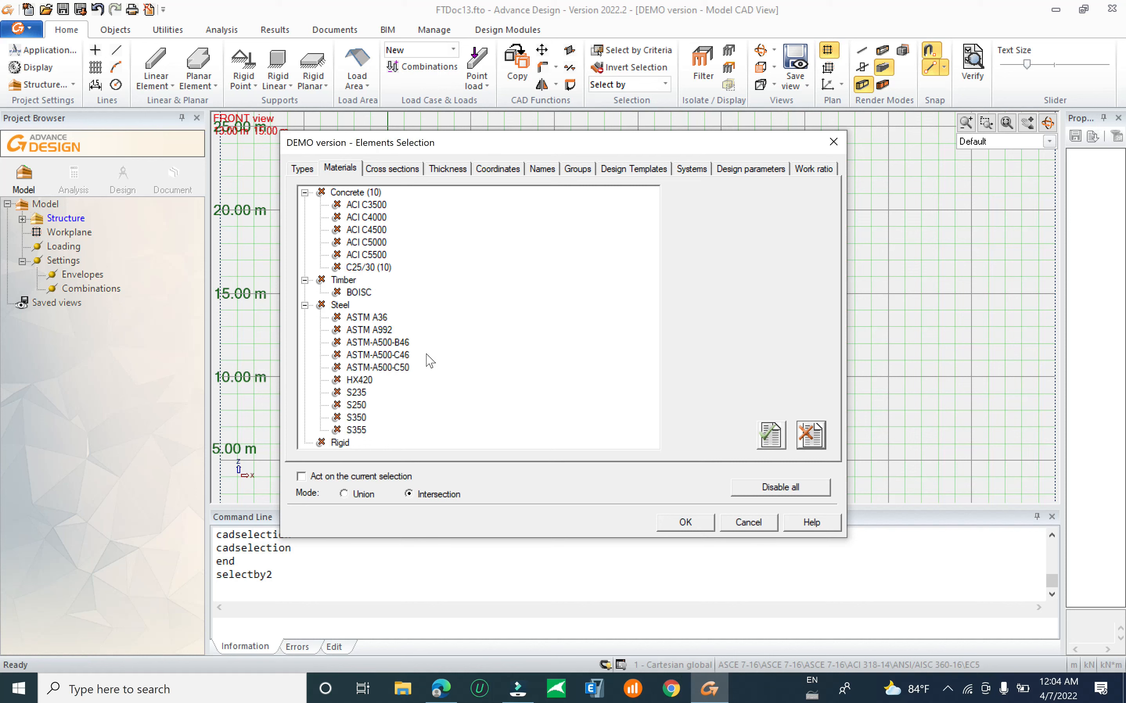
pyautogui.doubleClick(365, 267)
pyautogui.click(679, 523)
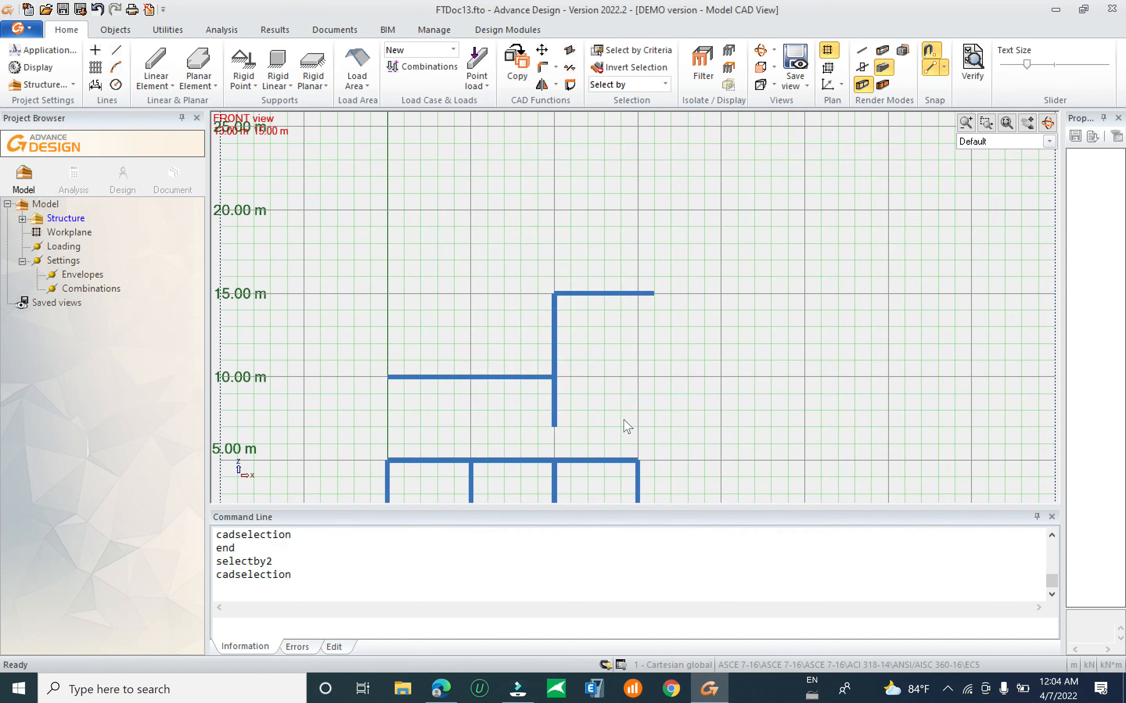
pyautogui.scroll(-3, 567, 325)
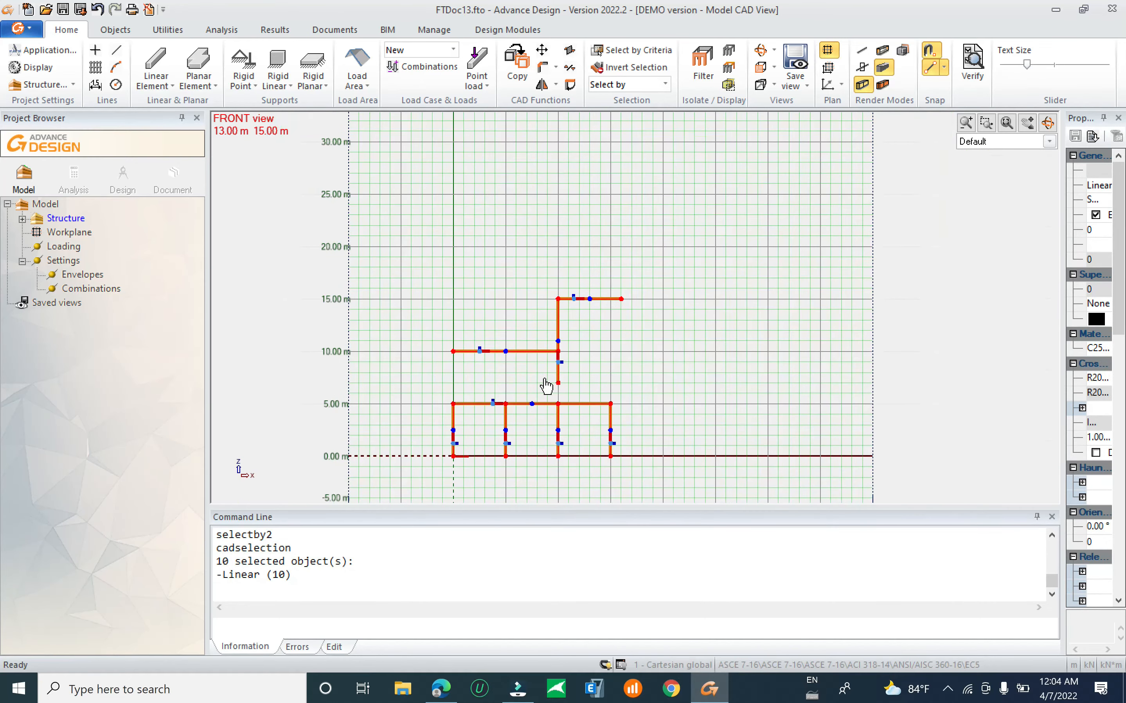
pyautogui.scroll(2, 507, 430)
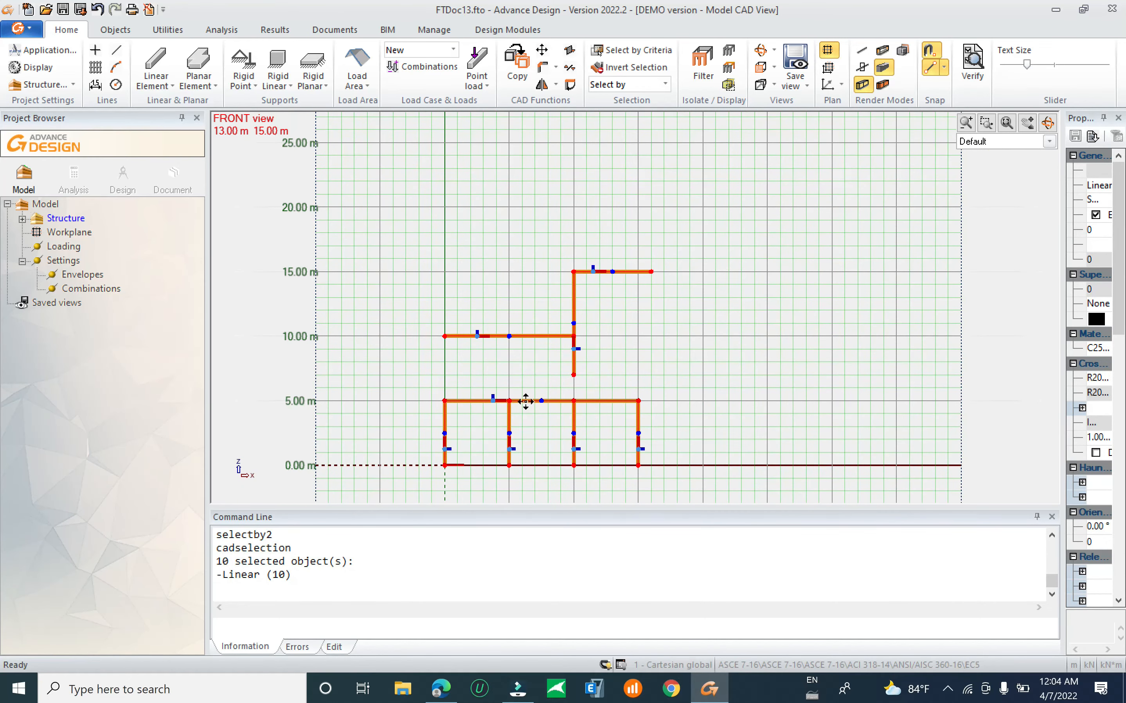
pyautogui.scroll(4, 543, 344)
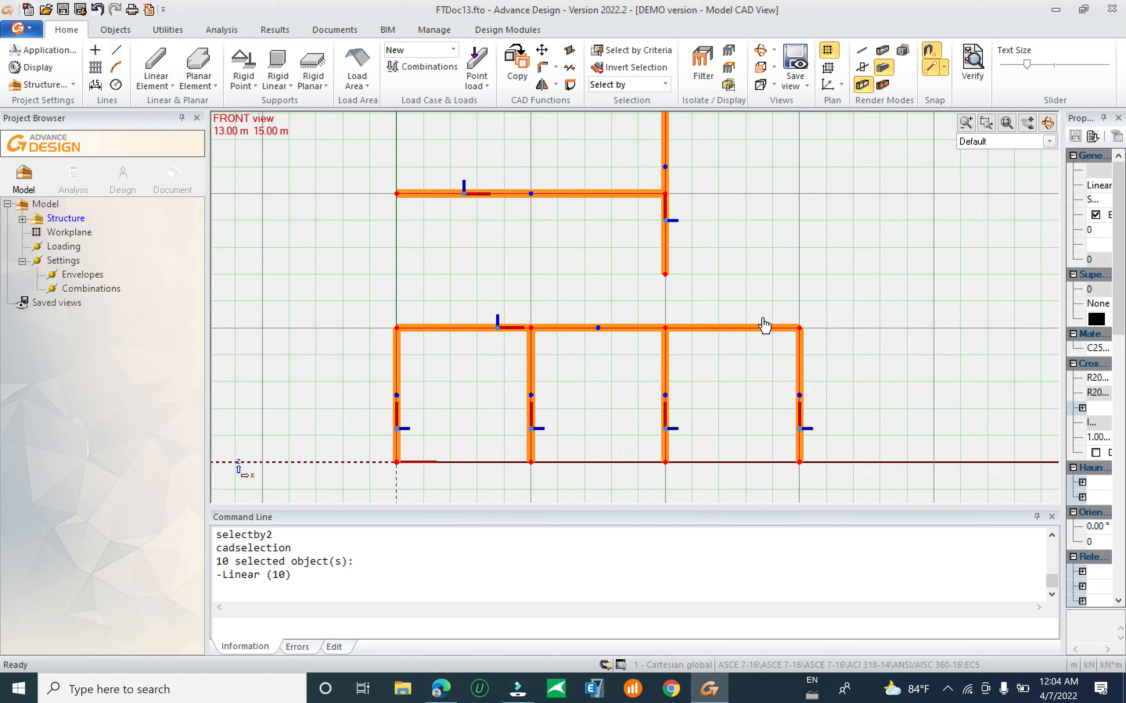
pyautogui.scroll(-2, 553, 337)
pyautogui.press('Escape')
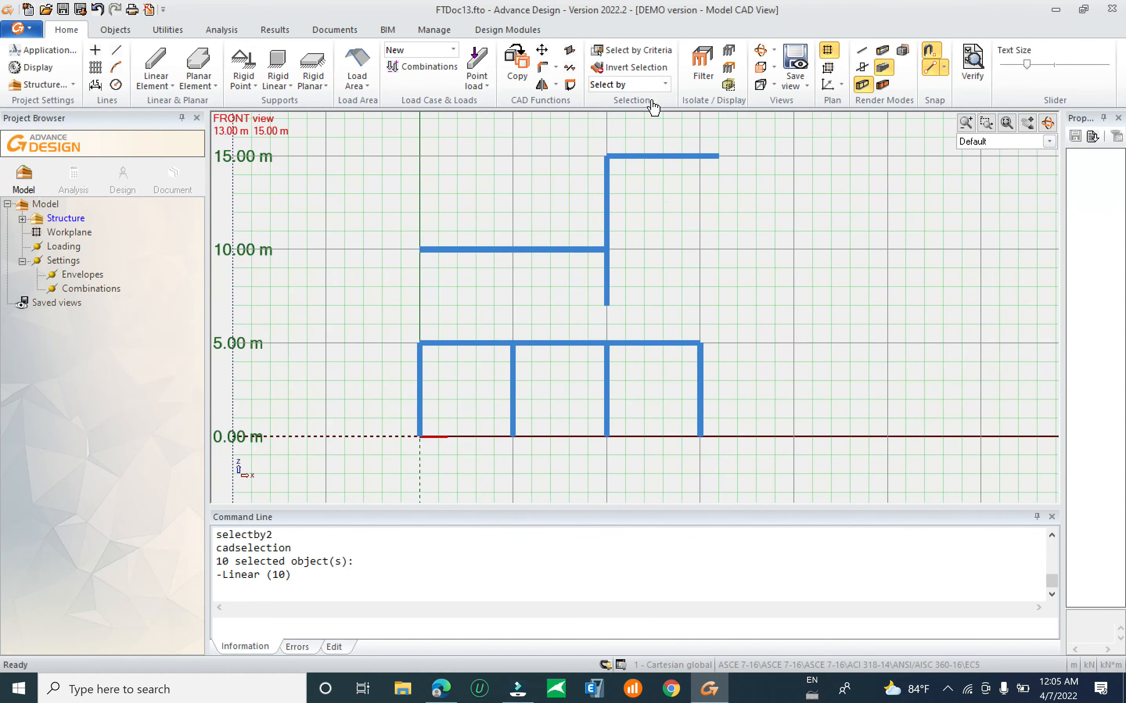
# Select all linear elements by their entity type with Select by Criteria, then deselect them.
pyautogui.click(605, 50)
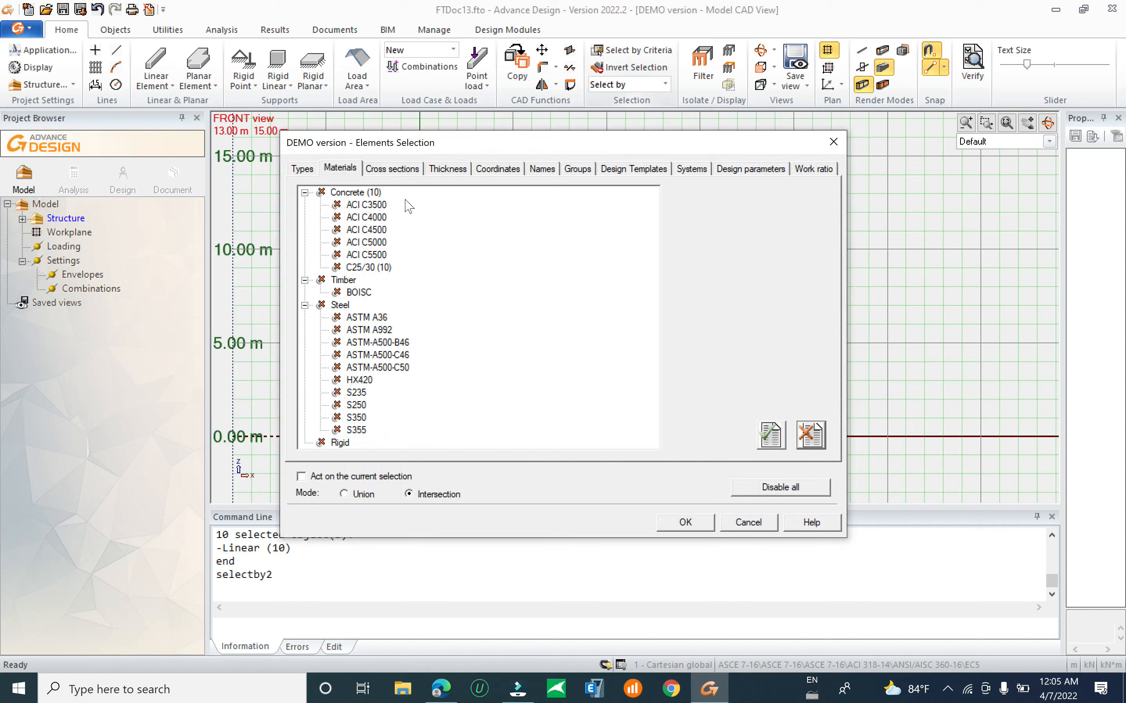
pyautogui.click(303, 169)
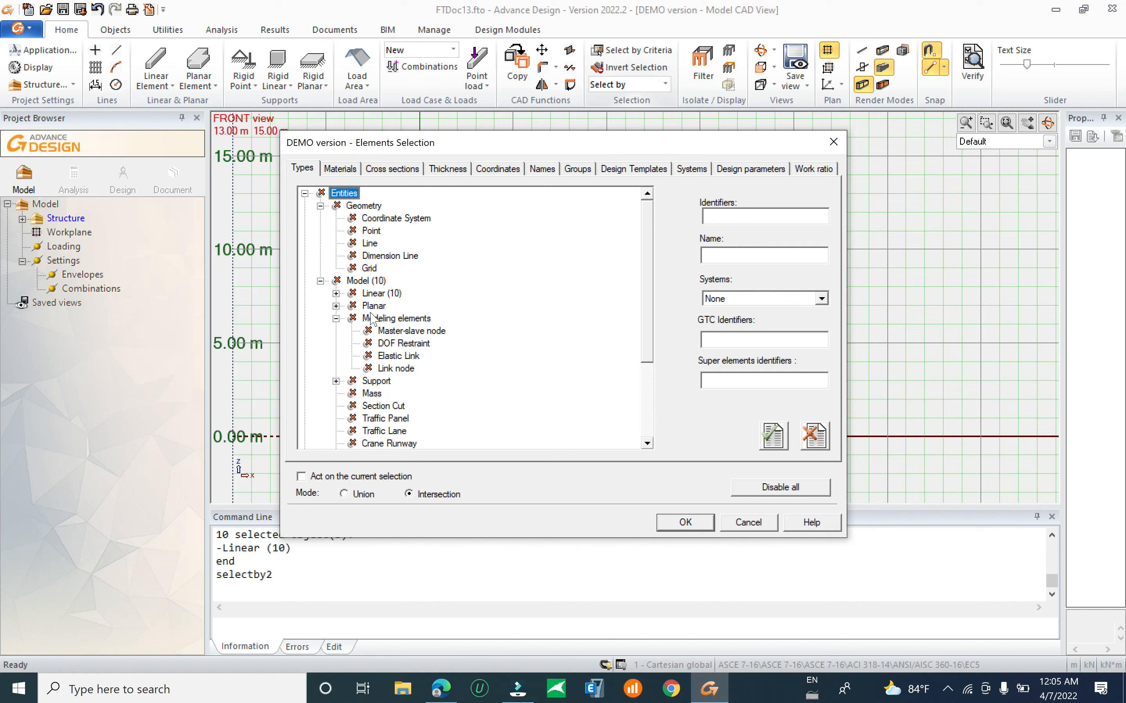
pyautogui.click(336, 293)
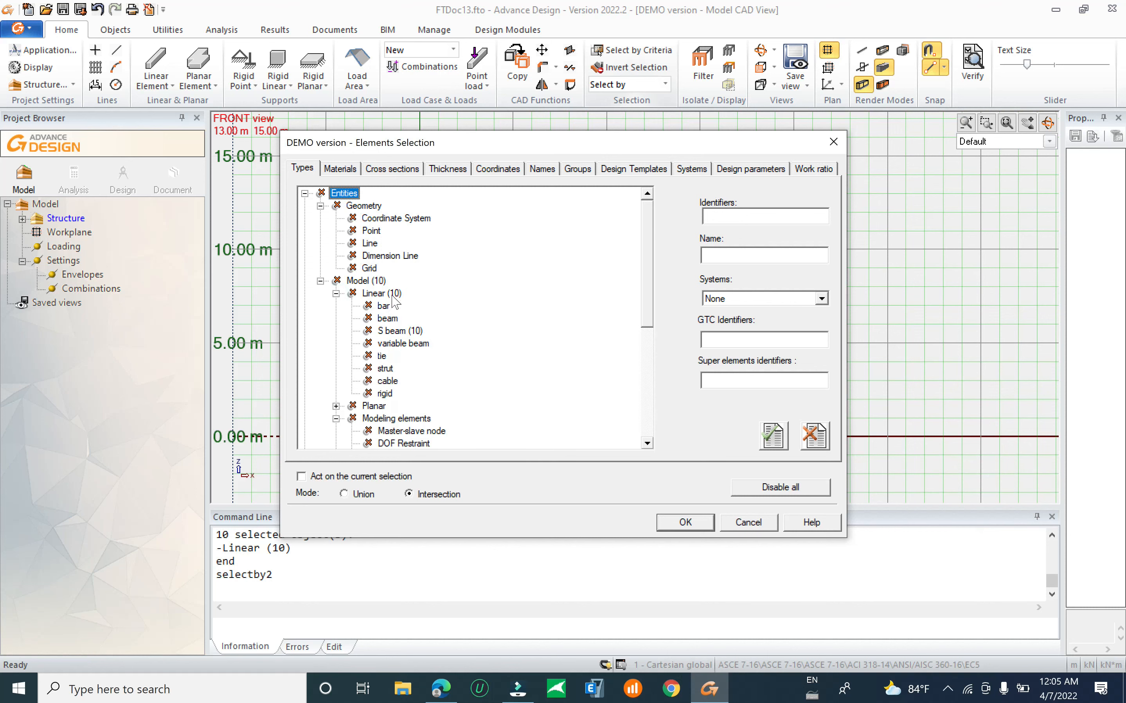
pyautogui.click(379, 293)
pyautogui.click(685, 522)
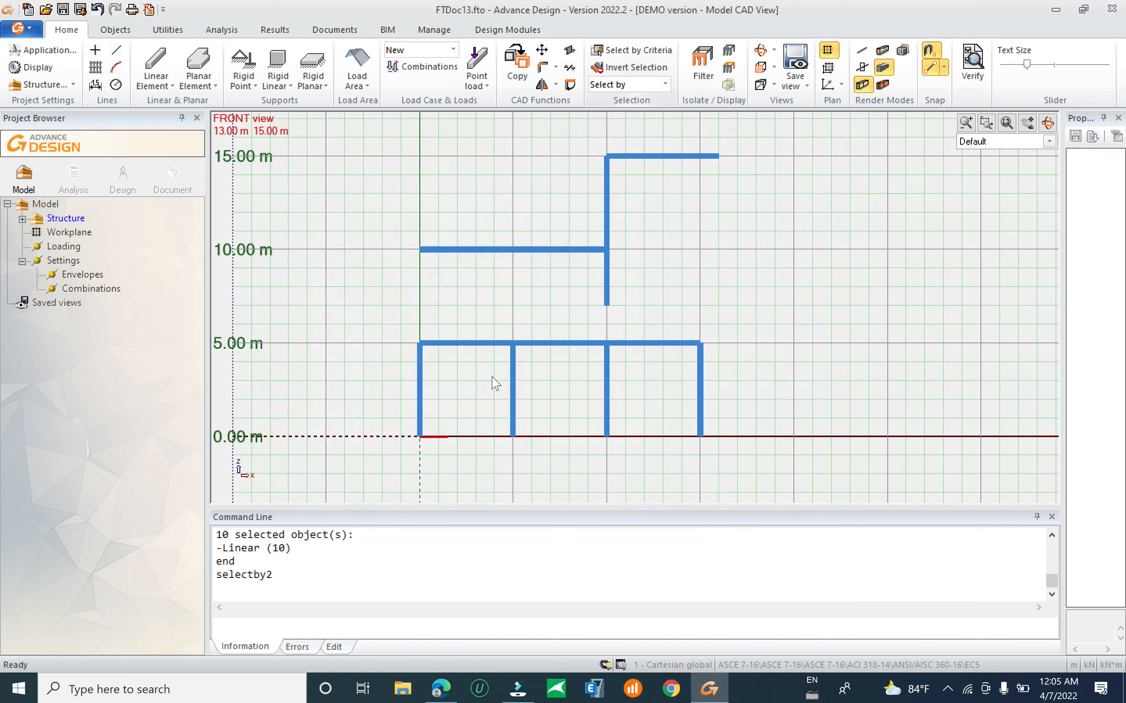
pyautogui.scroll(-1, 439, 367)
pyautogui.press('Escape')
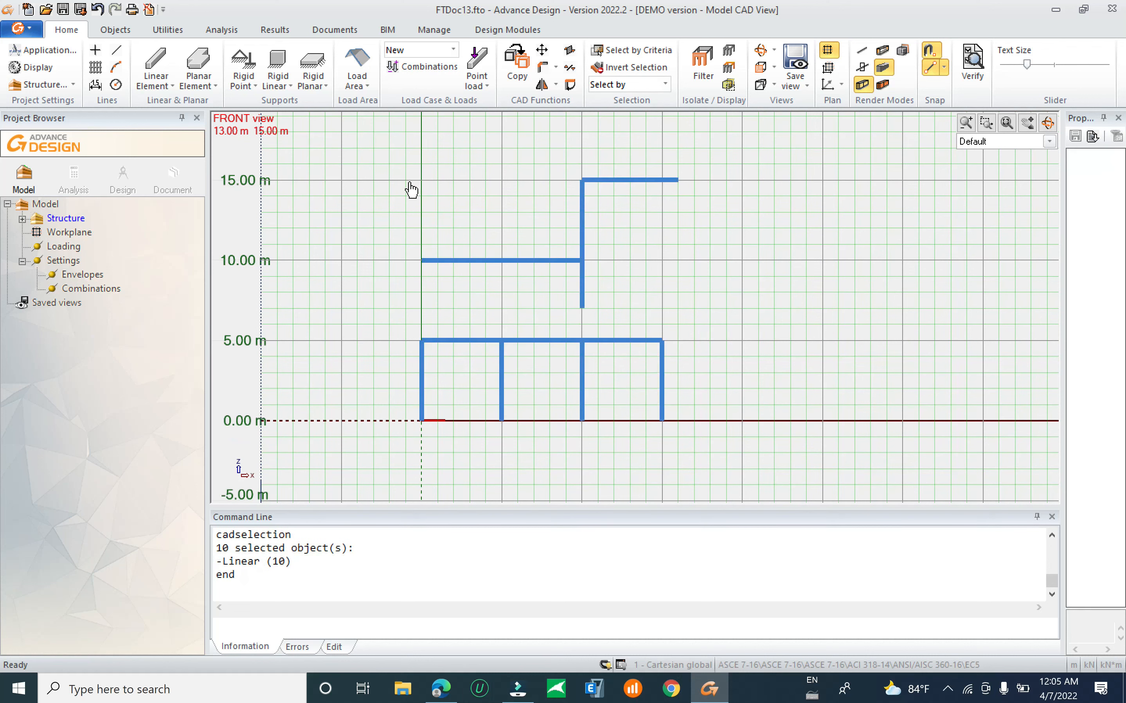
# Draw a four-sided planar element beside the frame, from about X = 20 m to 34 m and 2 m to 12 m elevation.
pyautogui.click(198, 65)
pyautogui.click(742, 356)
pyautogui.click(886, 228)
pyautogui.click(966, 340)
pyautogui.click(823, 387)
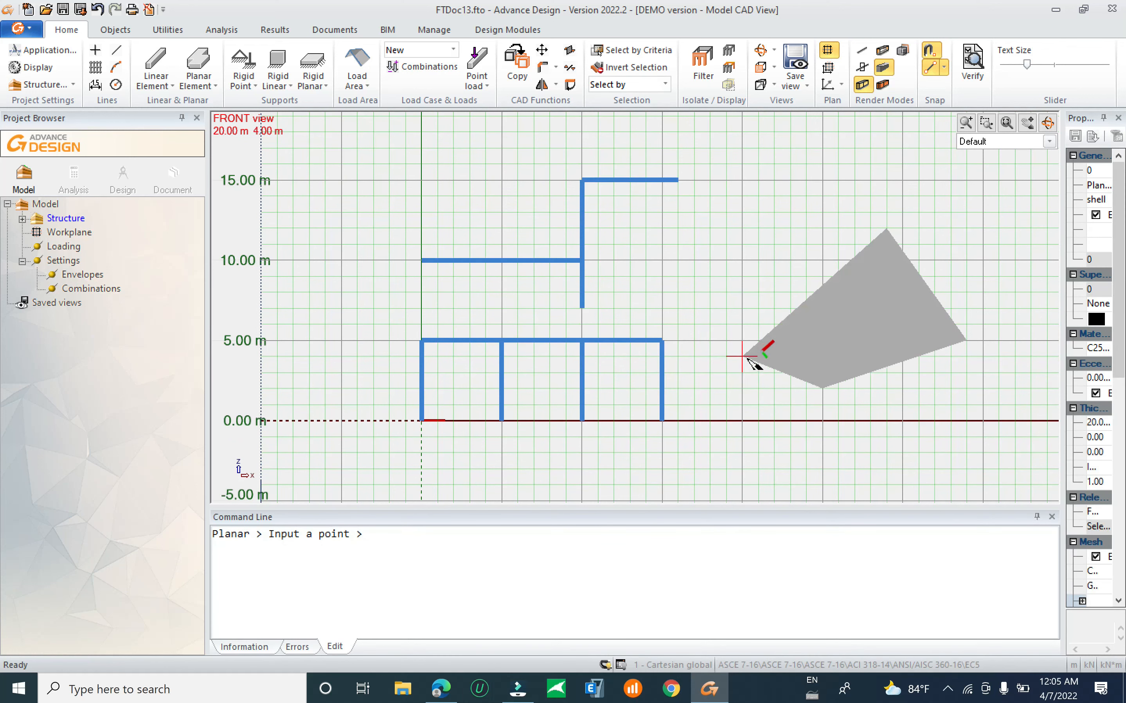
pyautogui.click(743, 357)
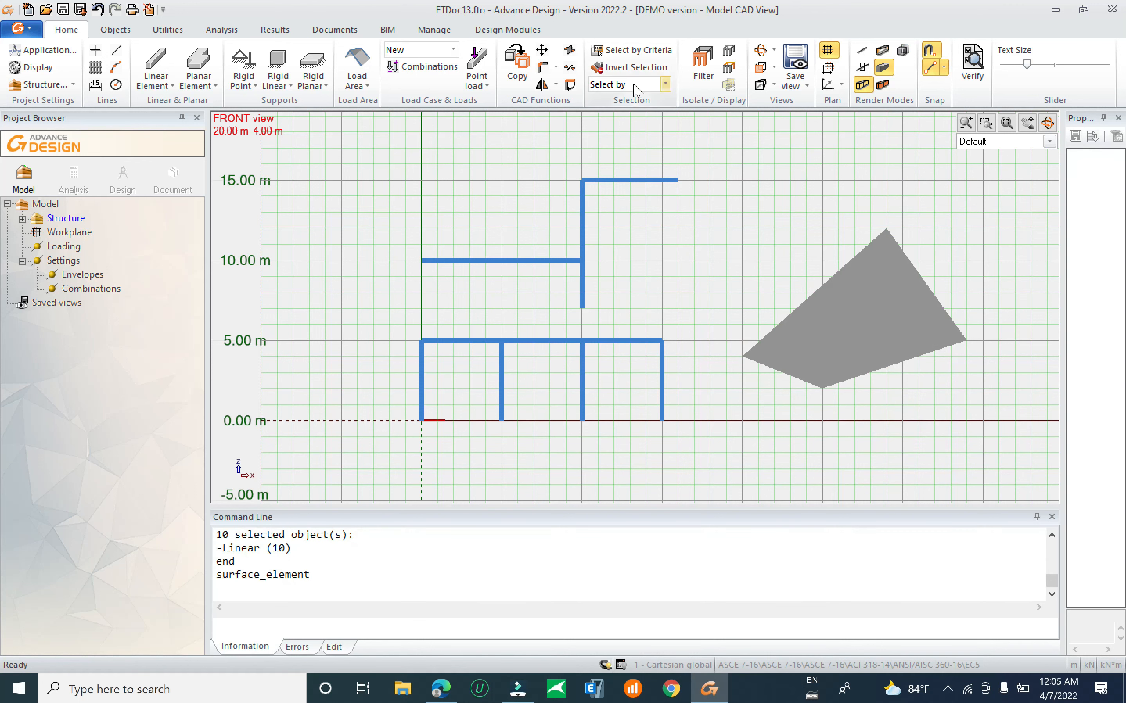
# Apply Invert Selection with nothing selected to pick the whole model, then clear the selection.
pyautogui.click(632, 66)
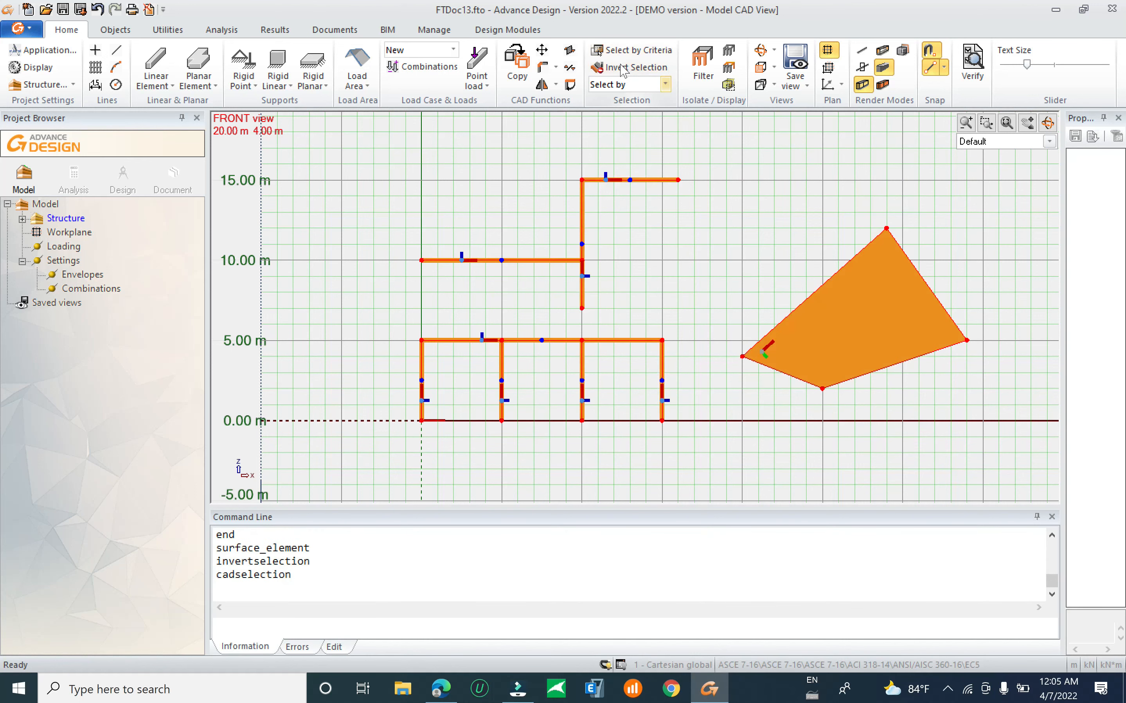
pyautogui.press('Escape')
# Select only the linear elements by type, leaving out the new planar element, then clear the selection.
pyautogui.click(630, 49)
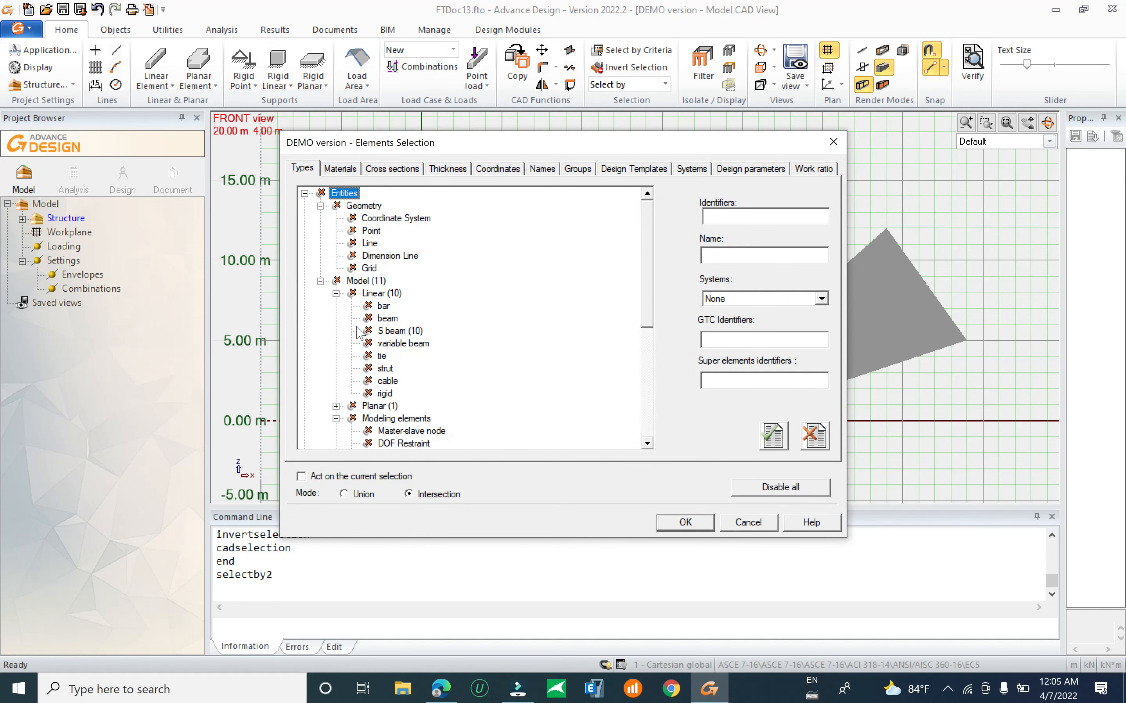
pyautogui.doubleClick(379, 293)
pyautogui.click(685, 522)
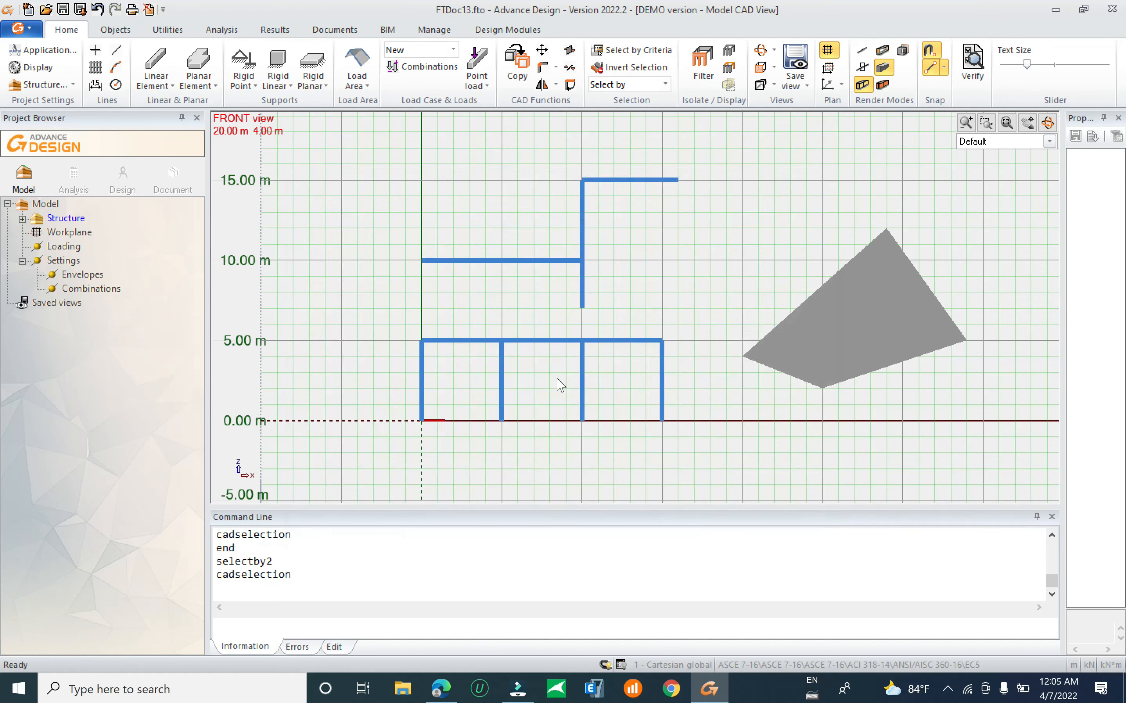
pyautogui.moveTo(609, 311); pyautogui.dragTo(578, 324, button='middle')
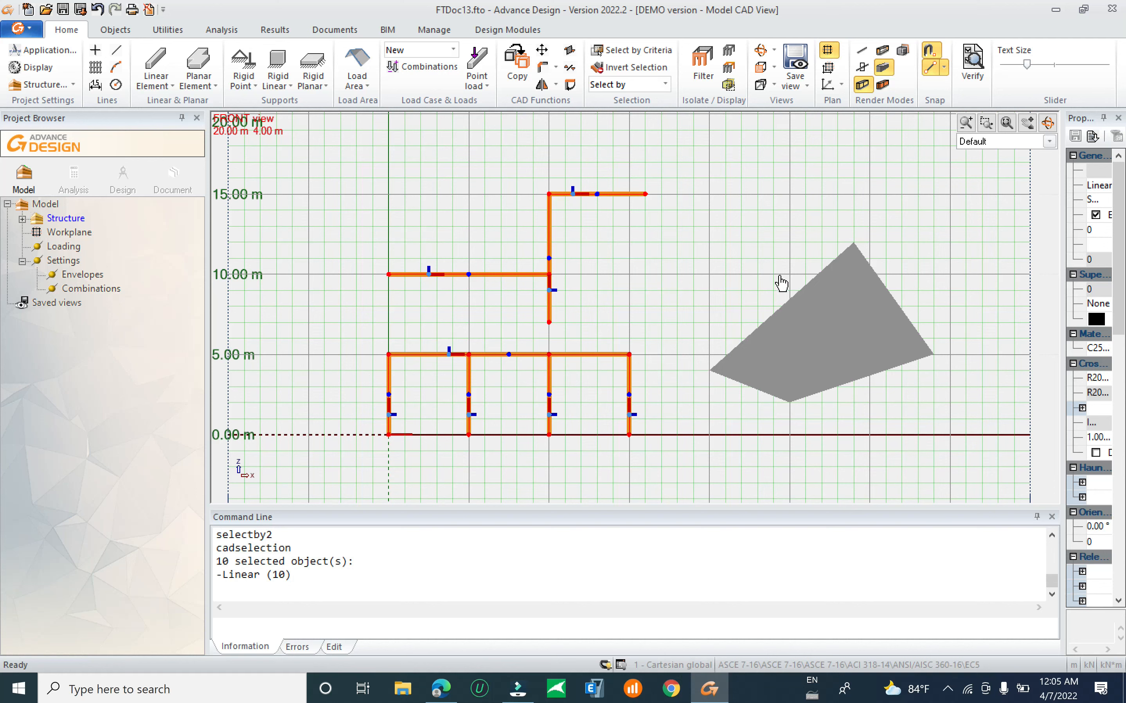
pyautogui.press('Escape')
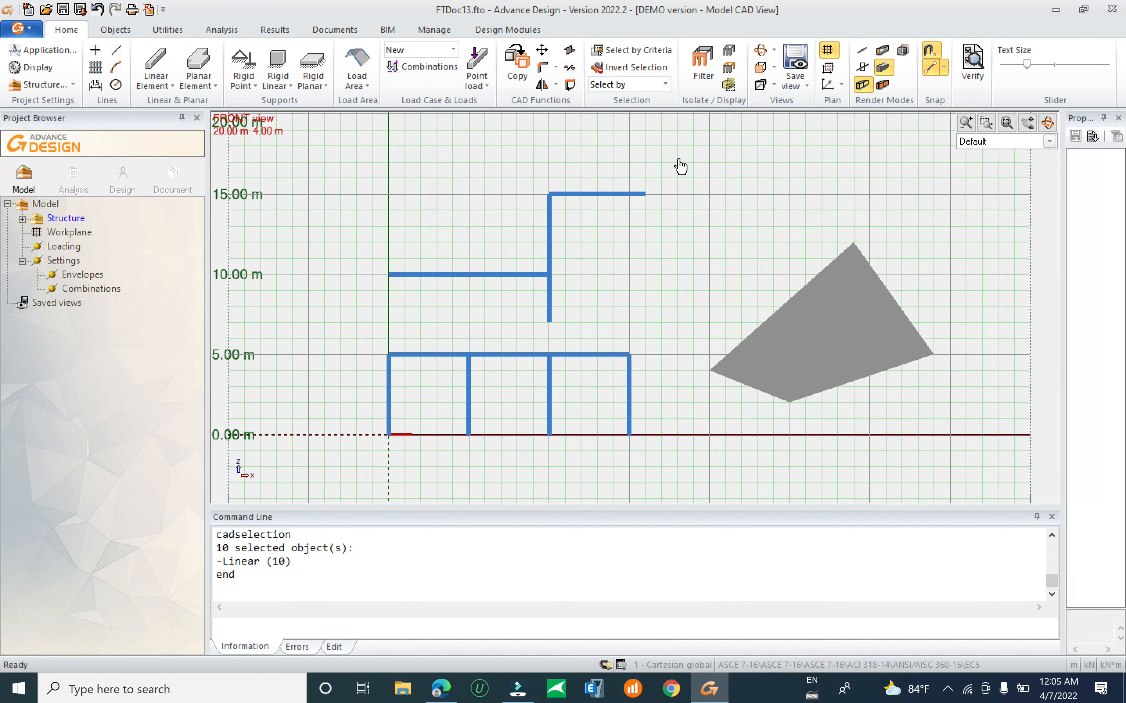
# Try to select the planar element by criteria using the plate type.
pyautogui.click(627, 50)
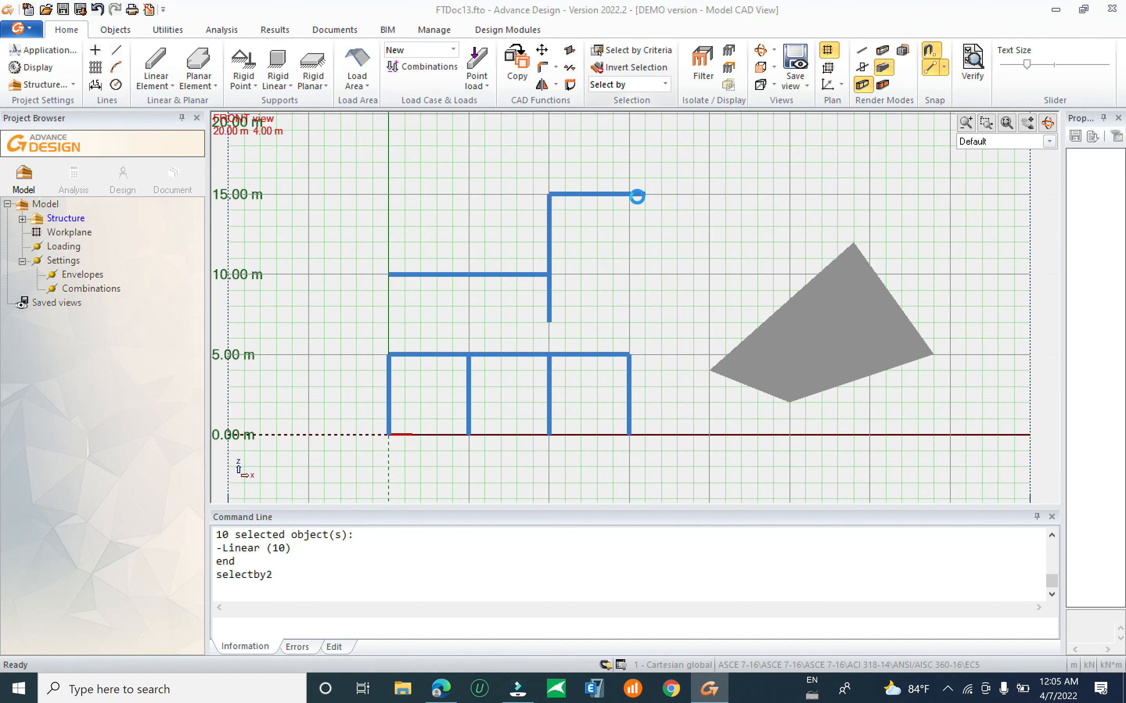
pyautogui.moveTo(649, 263); pyautogui.dragTo(649, 321)
pyautogui.click(336, 293)
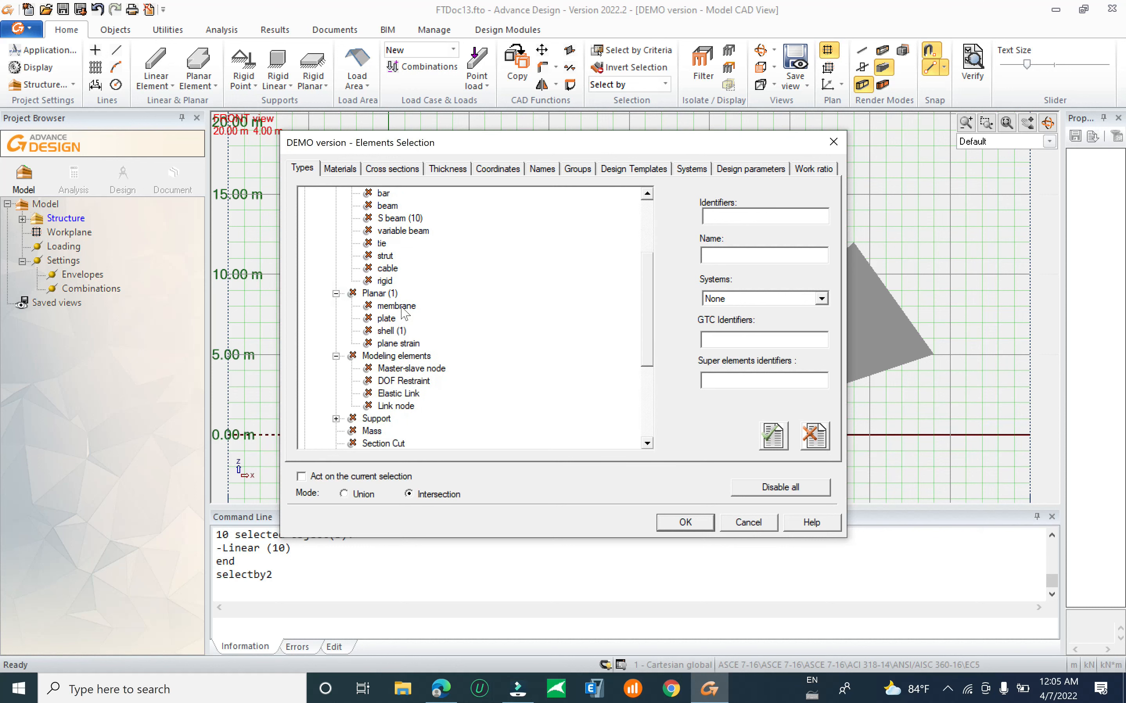
pyautogui.click(386, 320)
pyautogui.click(684, 523)
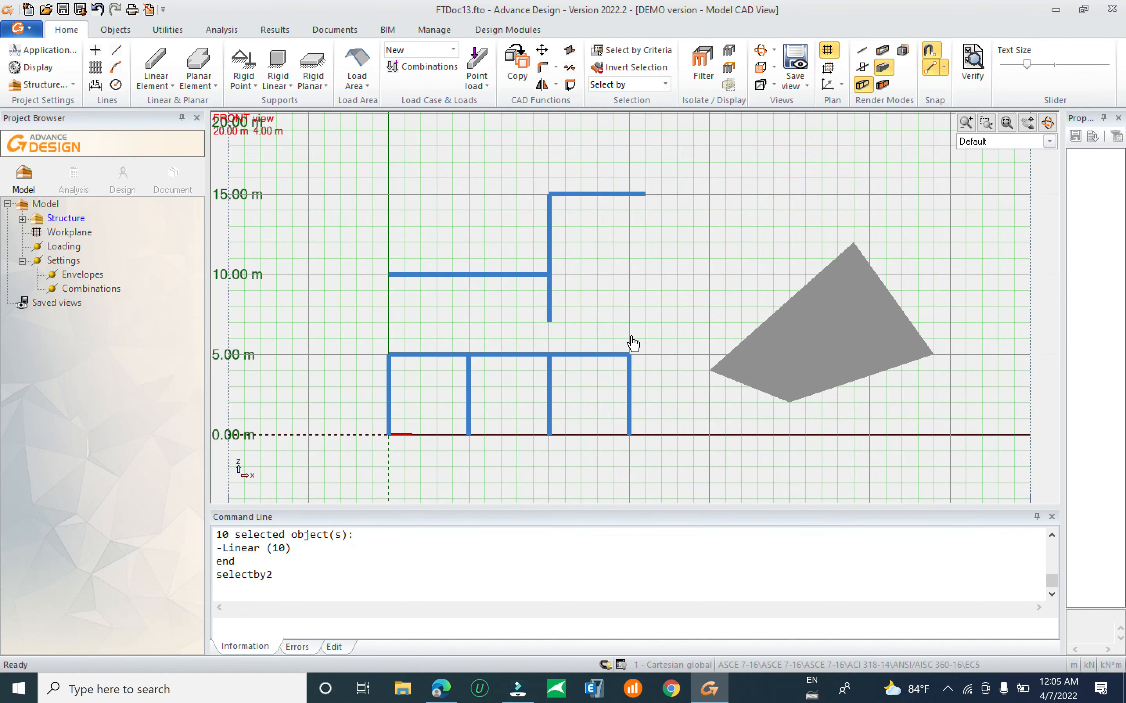
# Select the planar element directly, widen the Properties display, then deselect the element.
pyautogui.click(831, 337)
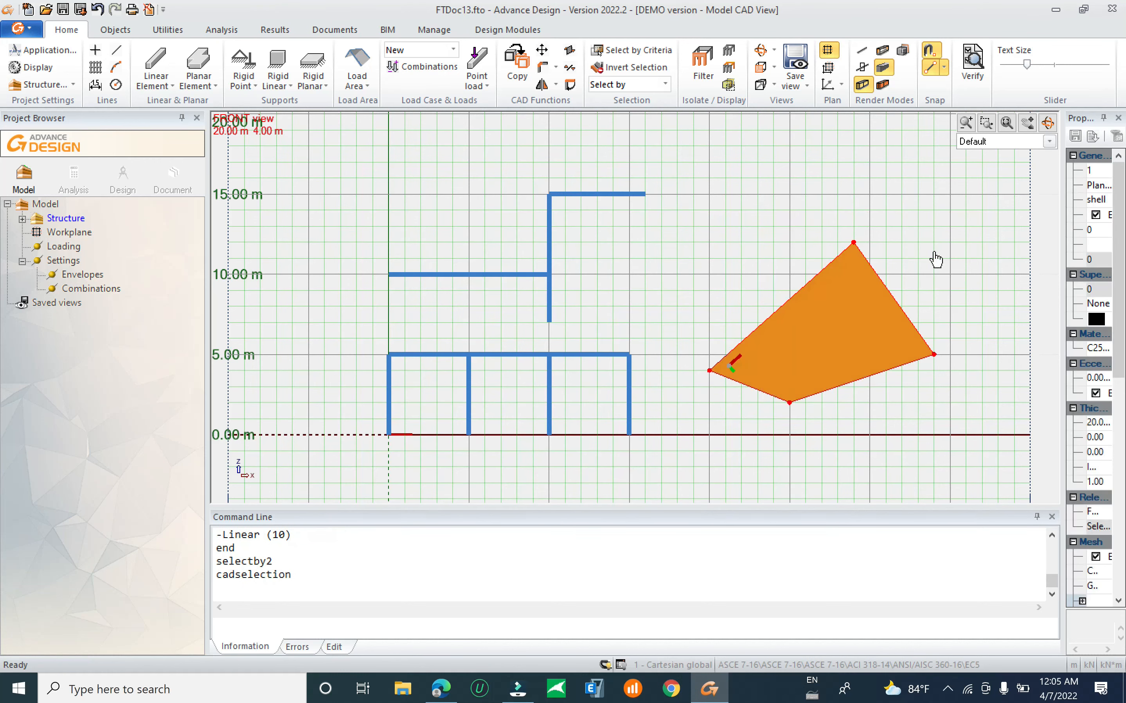
pyautogui.moveTo(1062, 211); pyautogui.dragTo(989, 214)
pyautogui.press('Escape')
pyautogui.moveTo(734, 159); pyautogui.dragTo(645, 131)
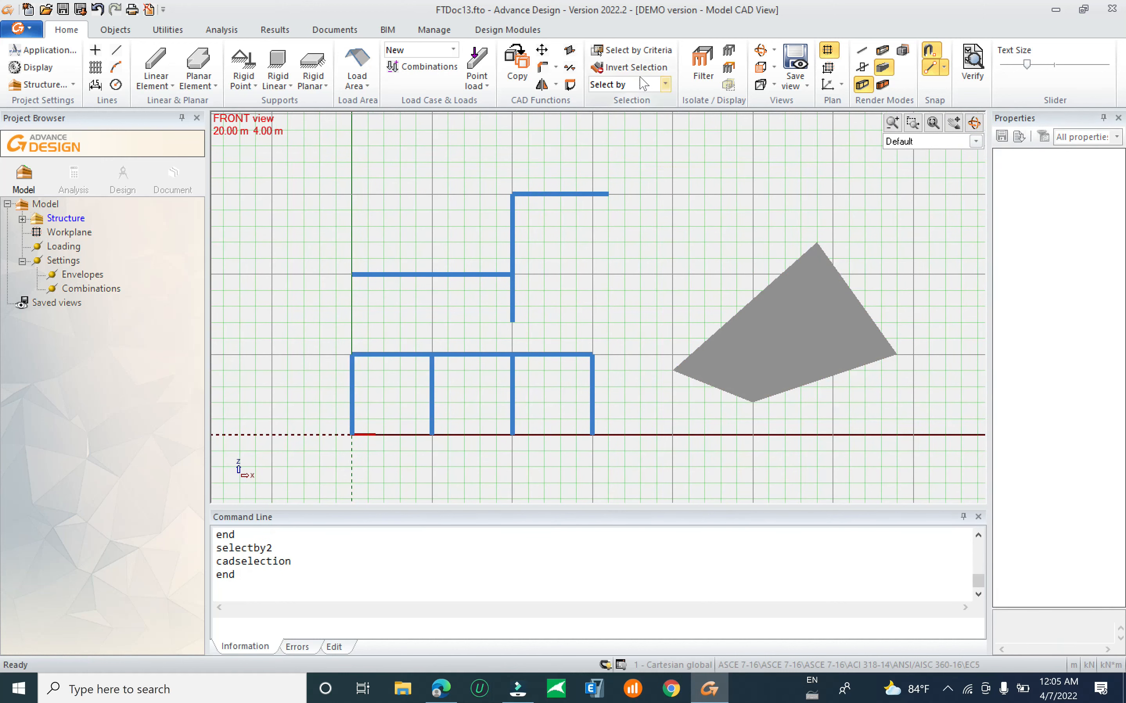
# Select all planar elements, including every planar subtype, with Select by Criteria, then clear the selection.
pyautogui.click(654, 53)
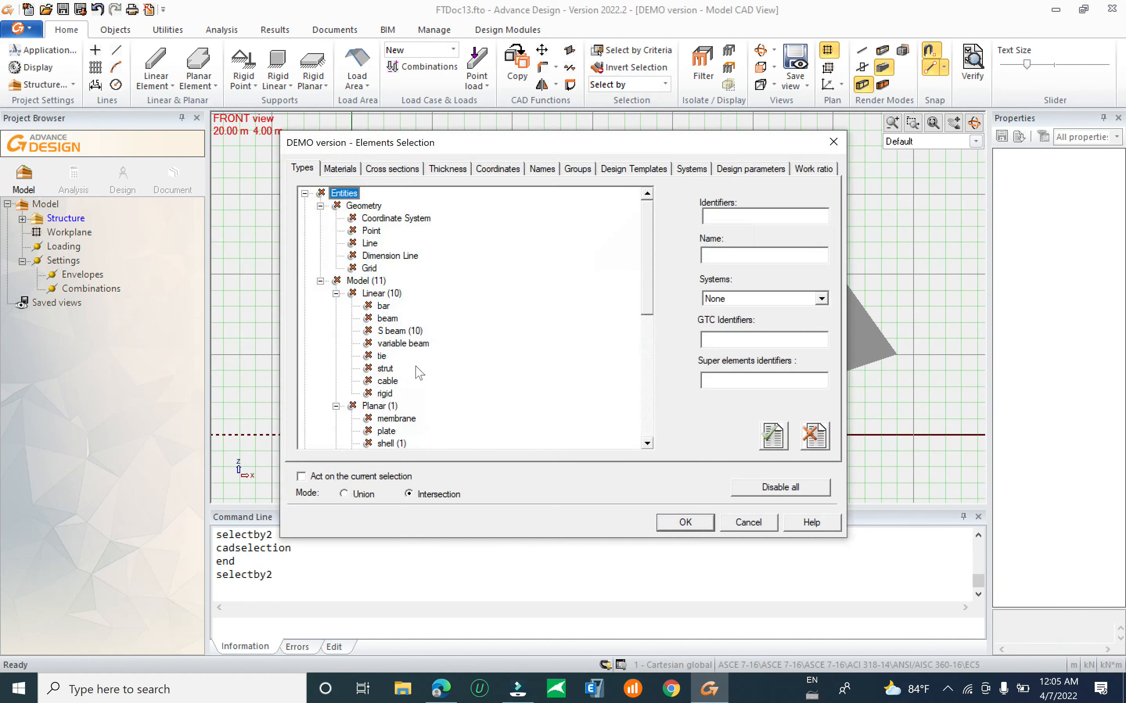
pyautogui.scroll(-1, 416, 430)
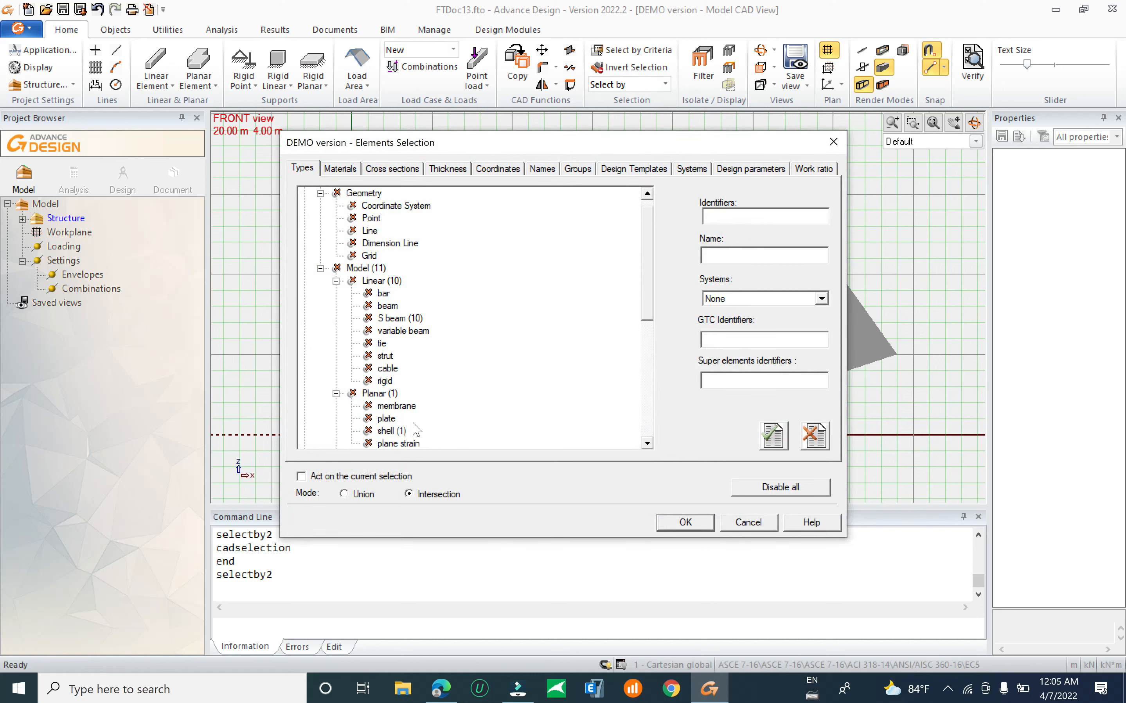
pyautogui.click(374, 396)
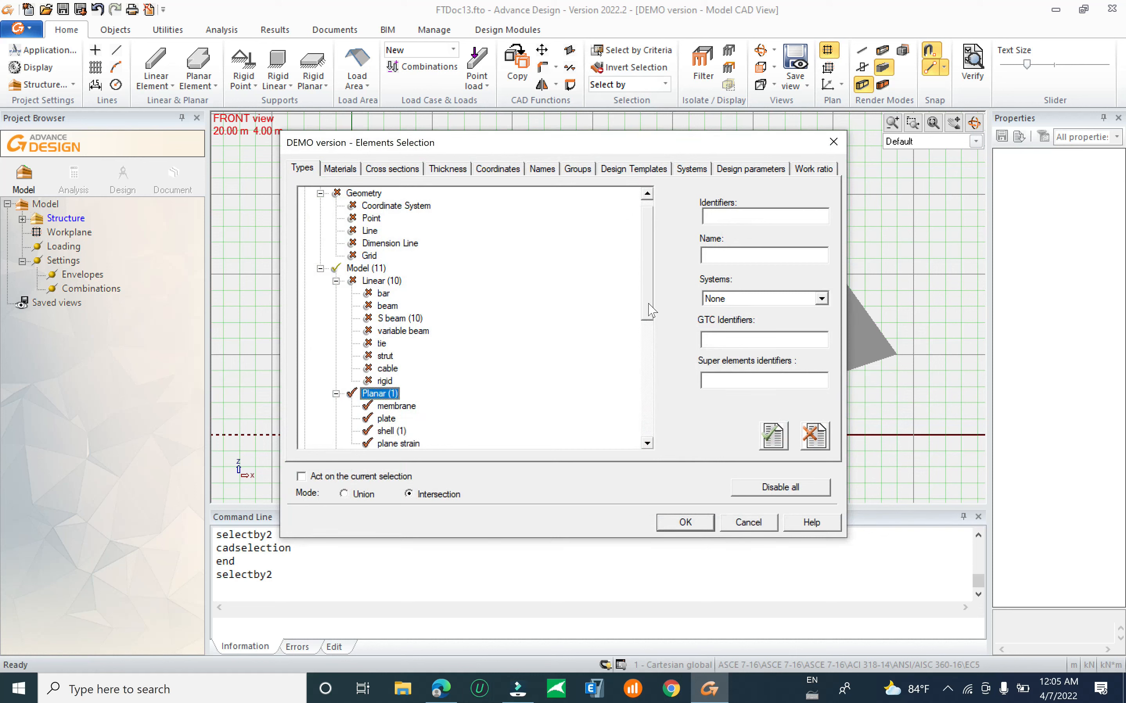
pyautogui.moveTo(651, 310); pyautogui.dragTo(649, 386)
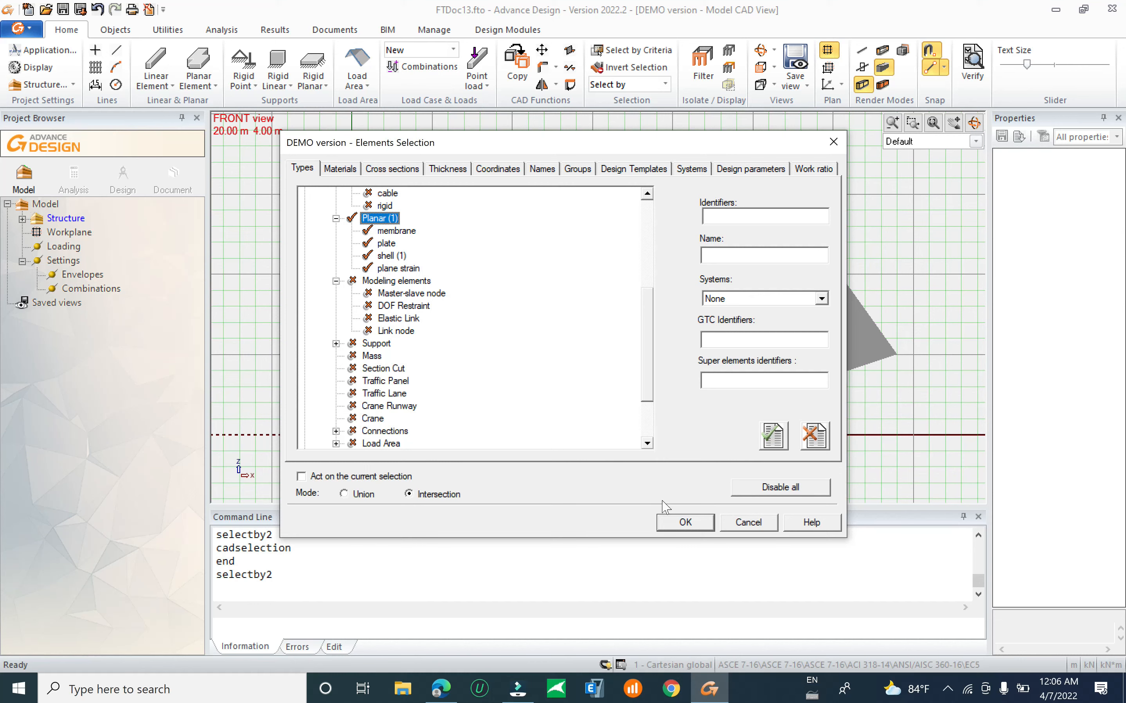
pyautogui.click(683, 522)
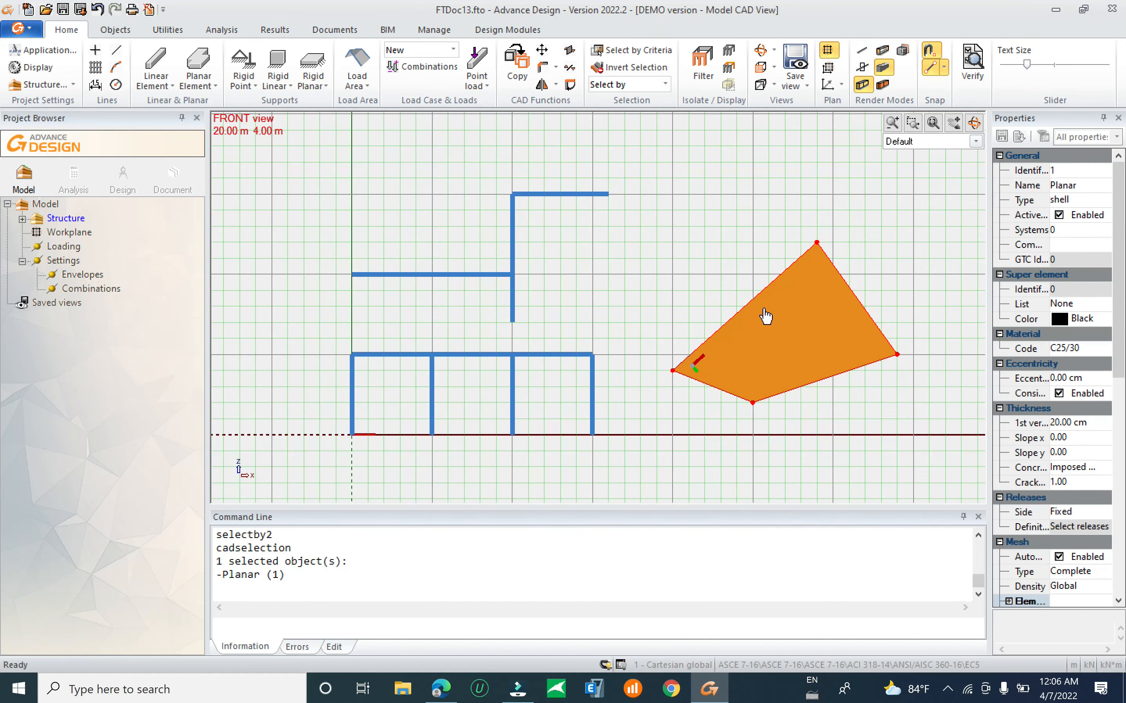
pyautogui.moveTo(800, 327)
pyautogui.mouseDown(button='middle')
pyautogui.moveTo(706, 320)
pyautogui.moveTo(686, 348)
pyautogui.mouseUp(button='middle')
pyautogui.press('Escape')
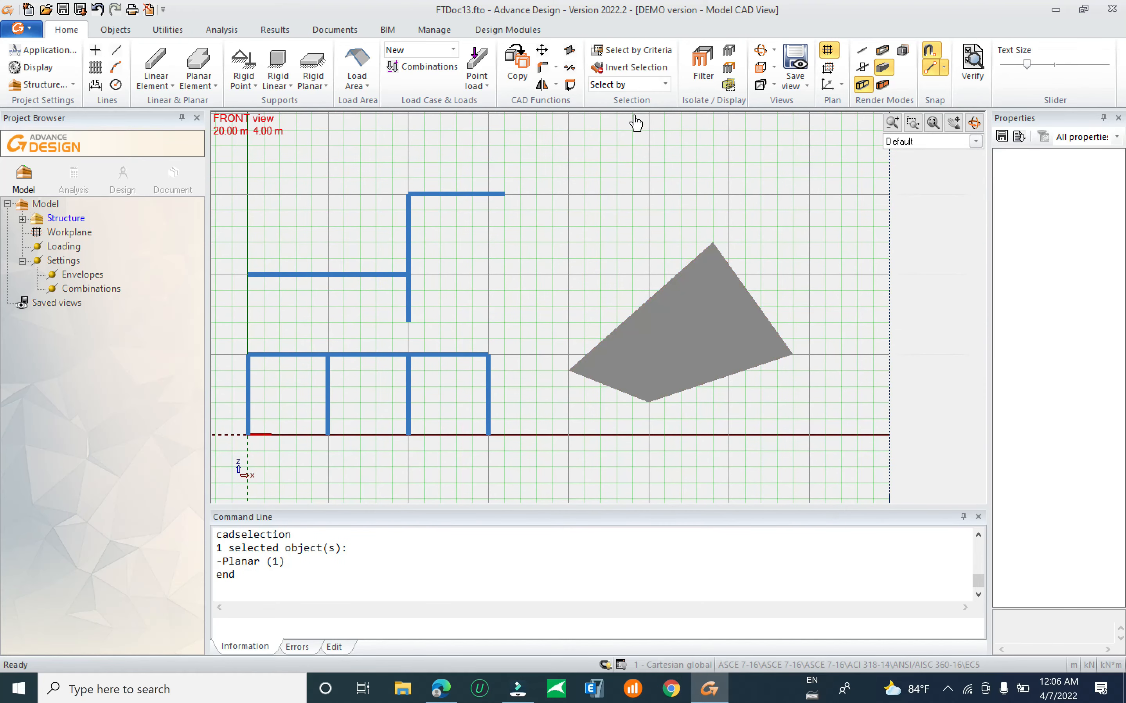
# Examine the Types, Materials and Cross sections criteria in Select by Criteria, marking the Parameters group under cross sections.
pyautogui.click(635, 50)
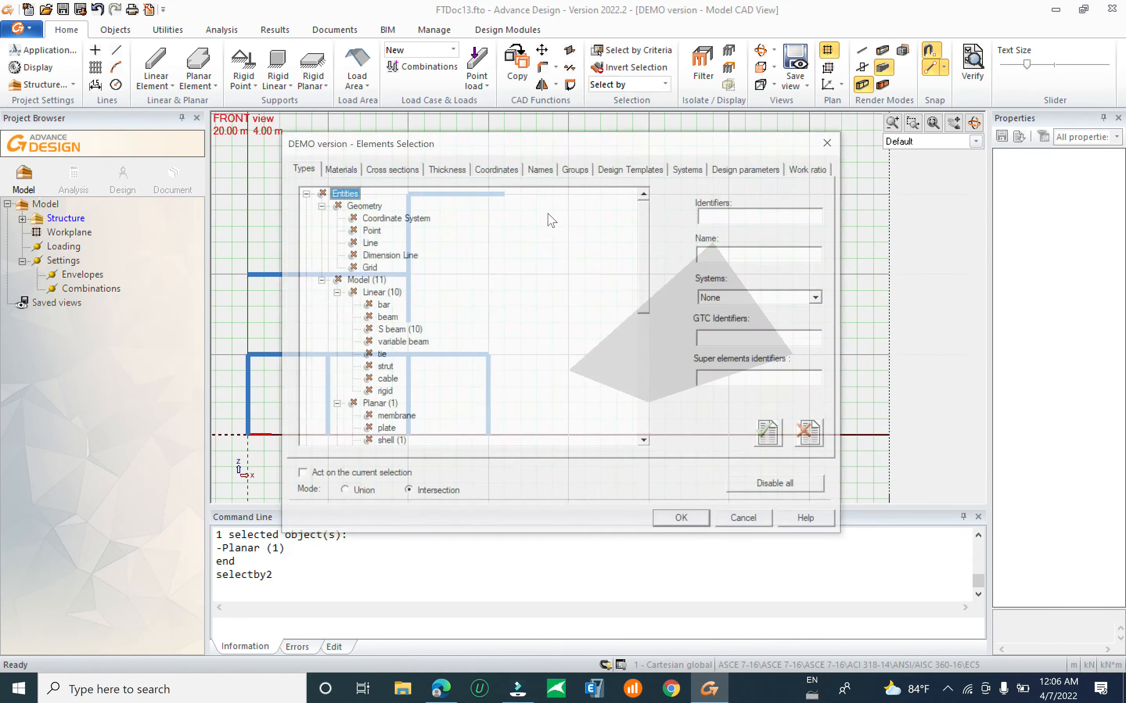
pyautogui.scroll(-6, 455, 349)
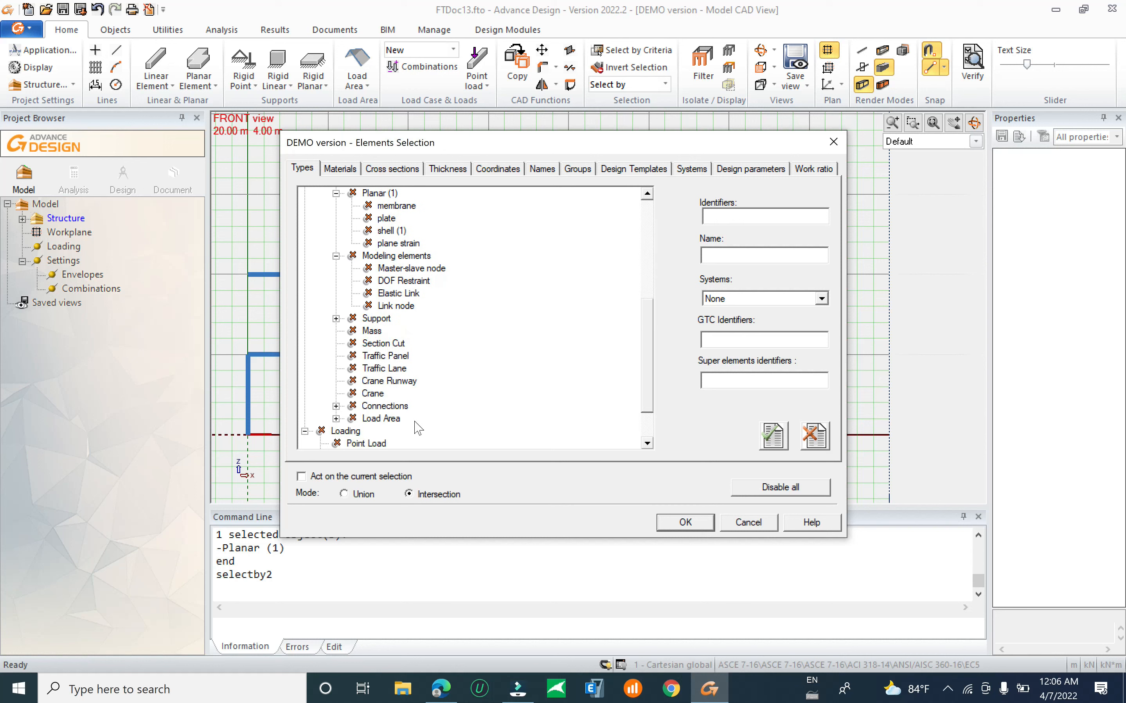
pyautogui.scroll(-1, 395, 428)
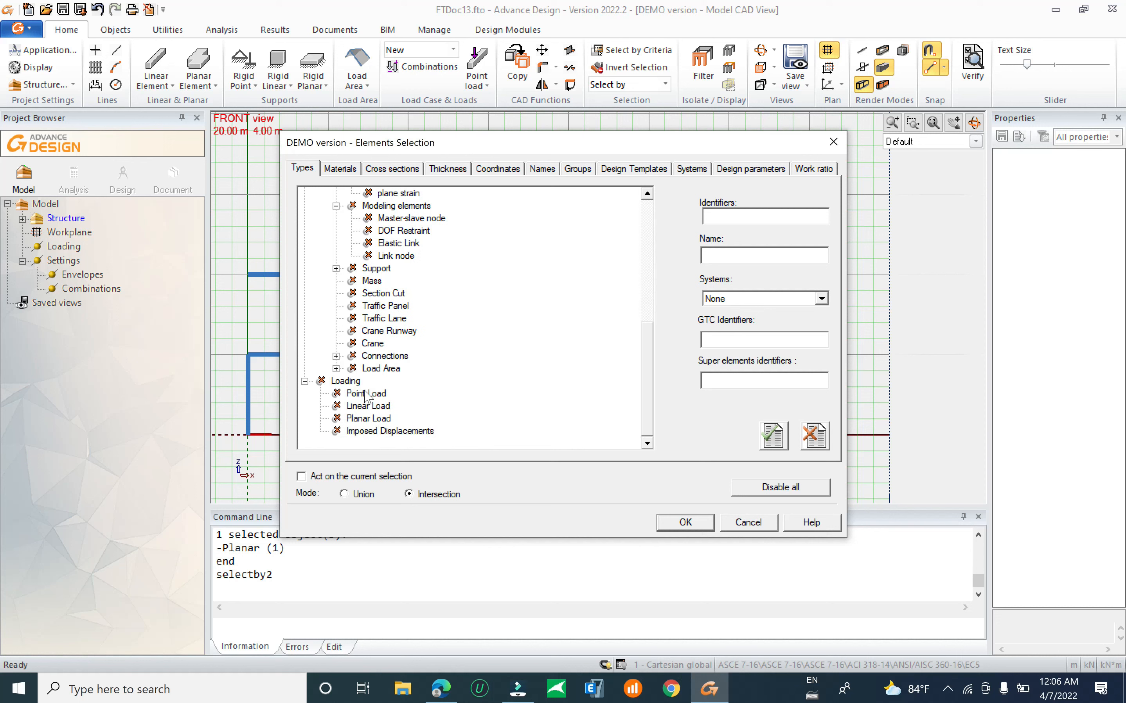
pyautogui.scroll(8, 669, 292)
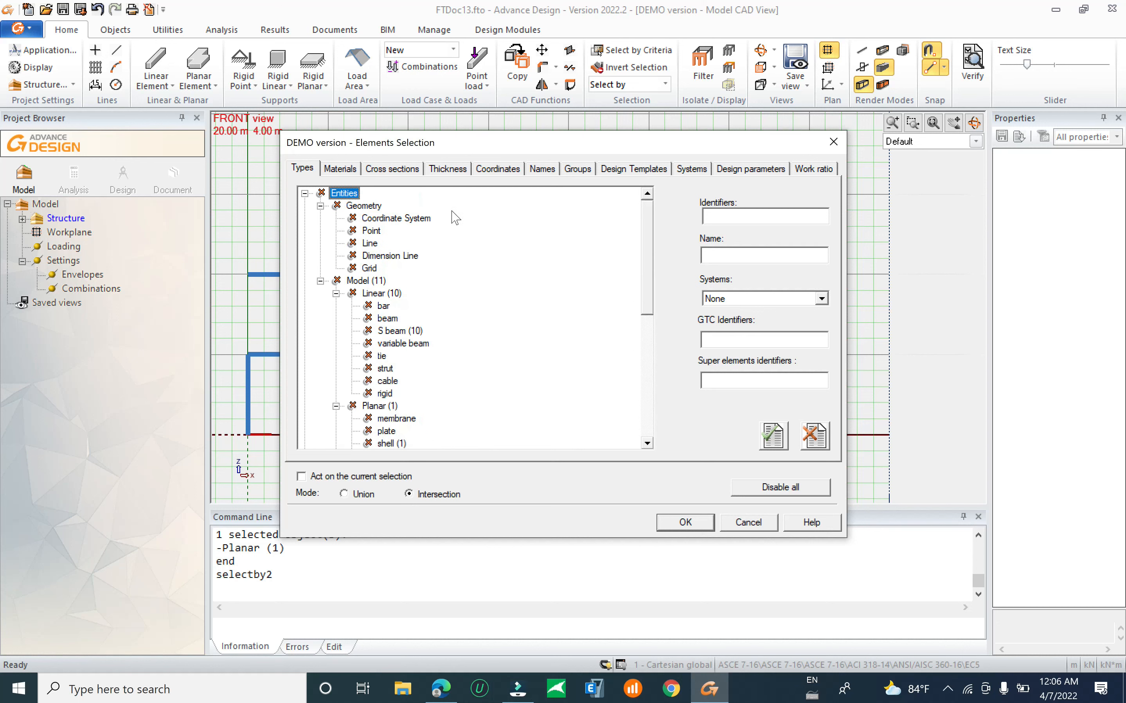
pyautogui.click(356, 174)
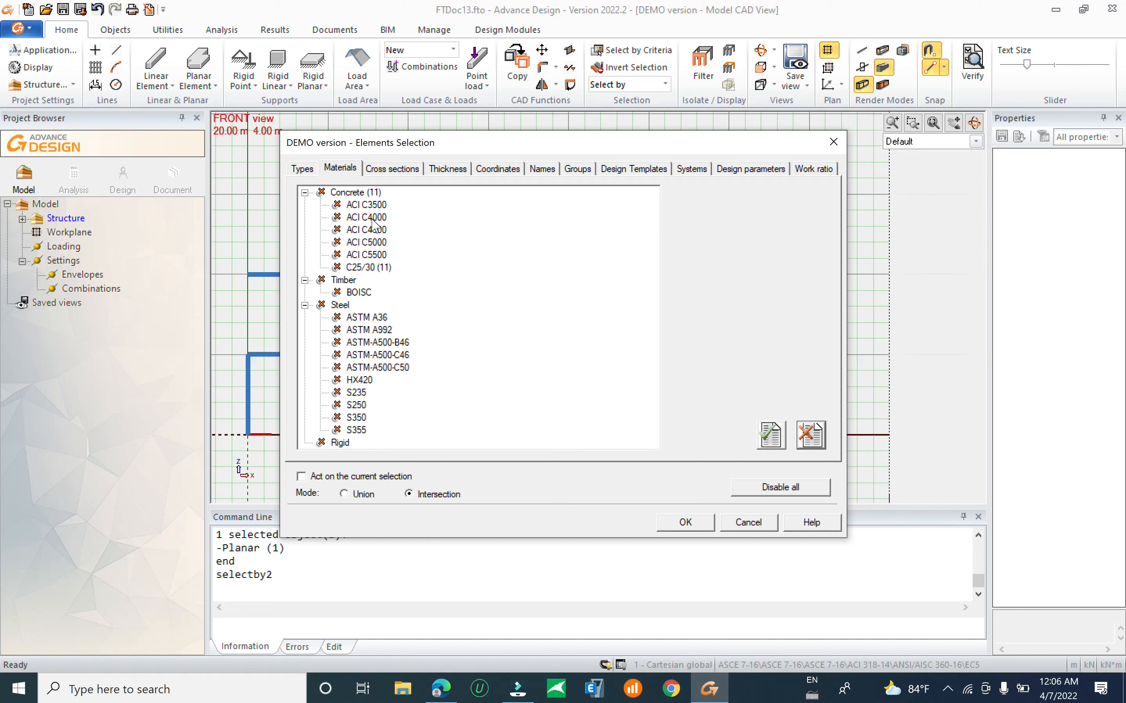
pyautogui.click(392, 169)
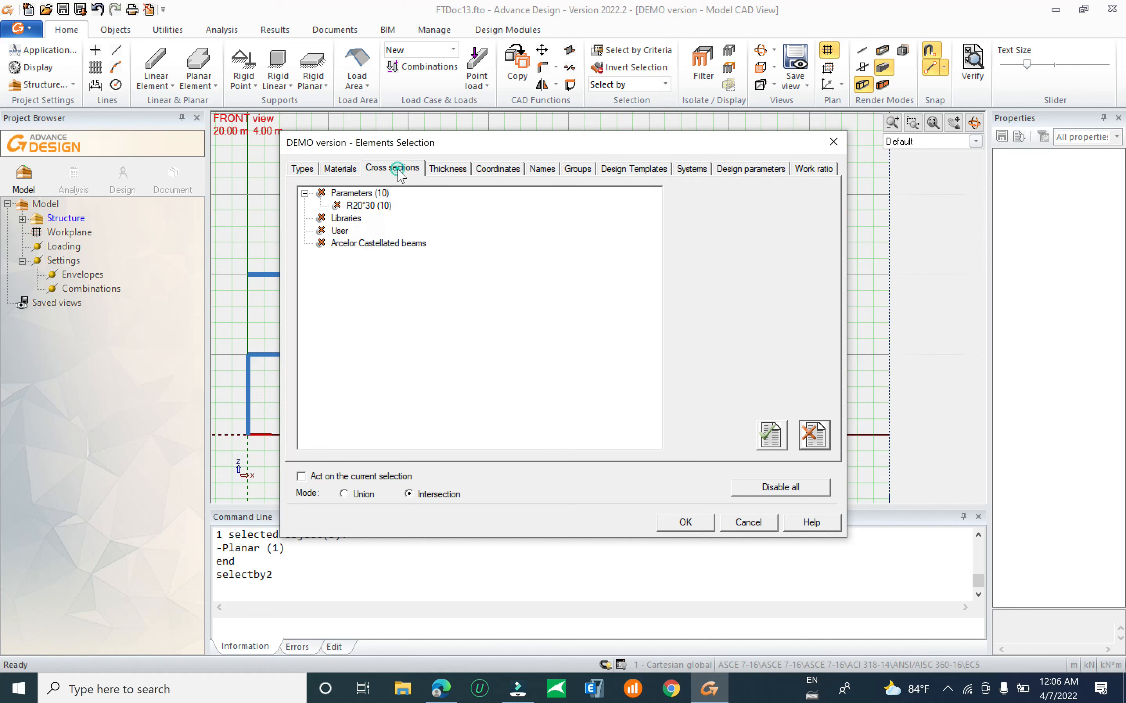
pyautogui.doubleClick(367, 195)
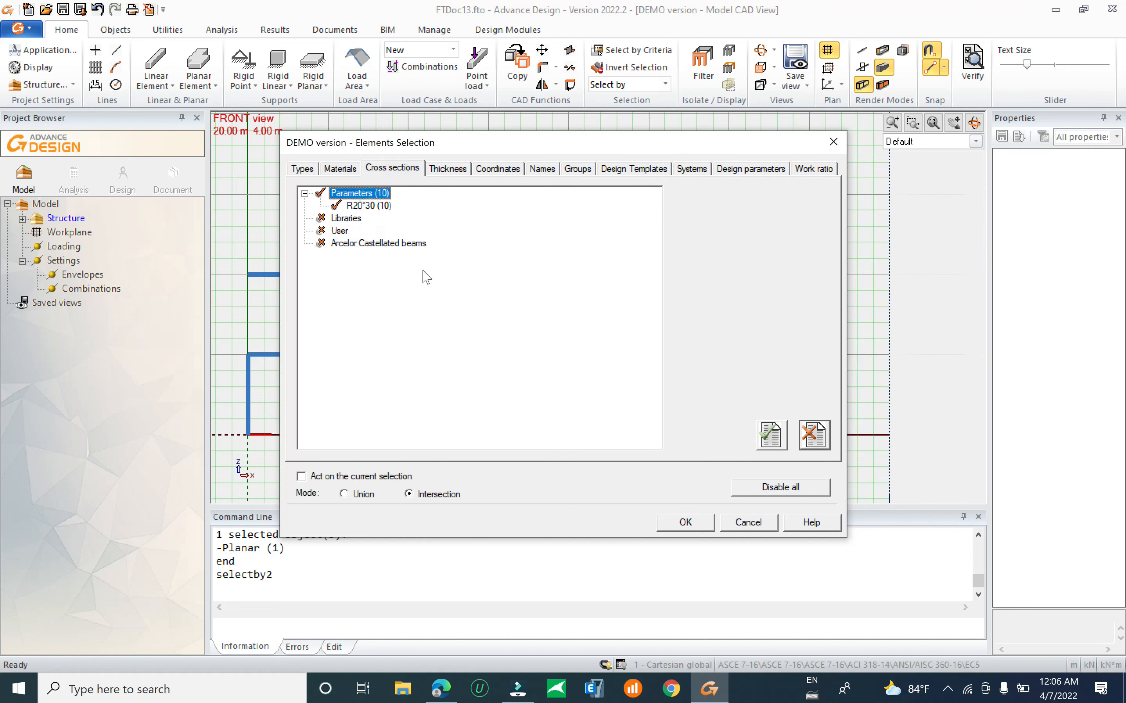
# Examine the remaining selection criteria, from Thickness, Coordinates, Names and Groups through Design Templates, Systems and Design parameters to Work ratio.
pyautogui.click(447, 170)
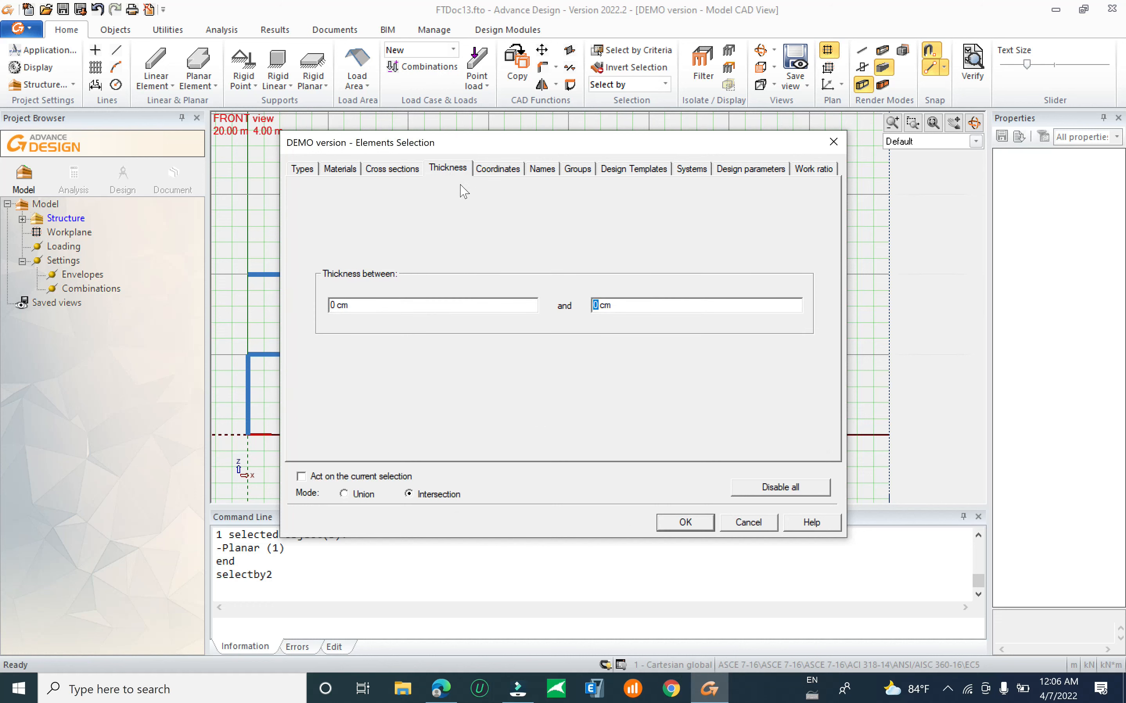
pyautogui.doubleClick(468, 311)
pyautogui.click(497, 169)
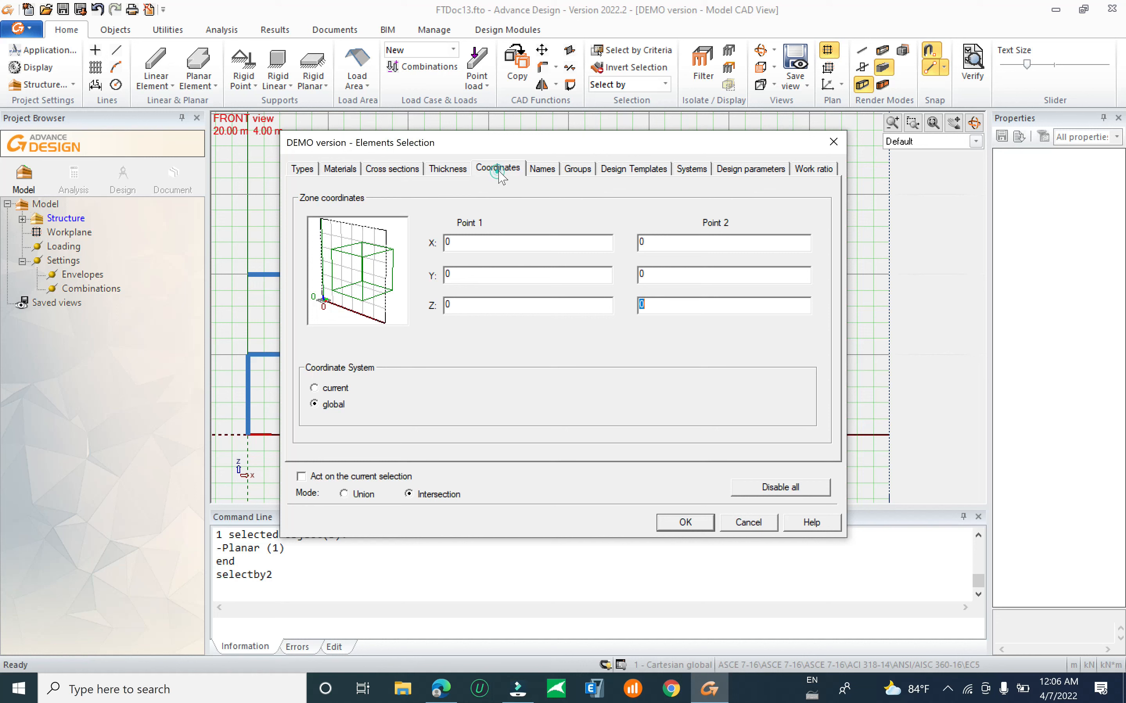
pyautogui.doubleClick(485, 273)
pyautogui.doubleClick(472, 242)
pyautogui.click(543, 170)
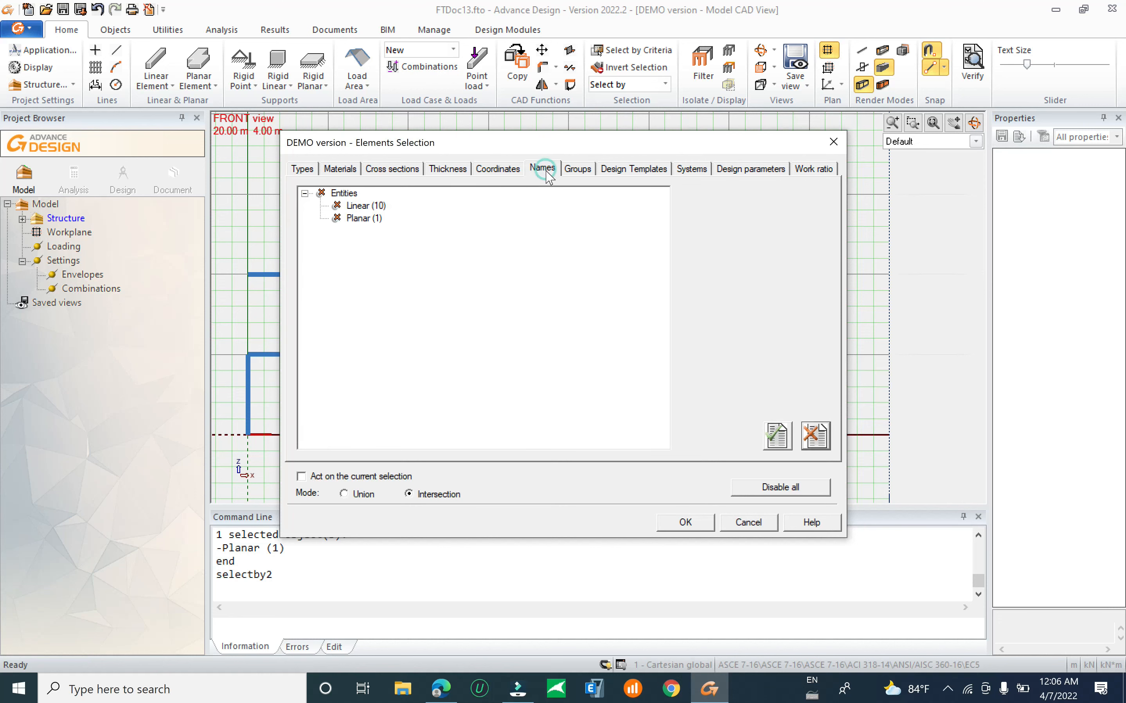
pyautogui.click(581, 169)
pyautogui.click(622, 168)
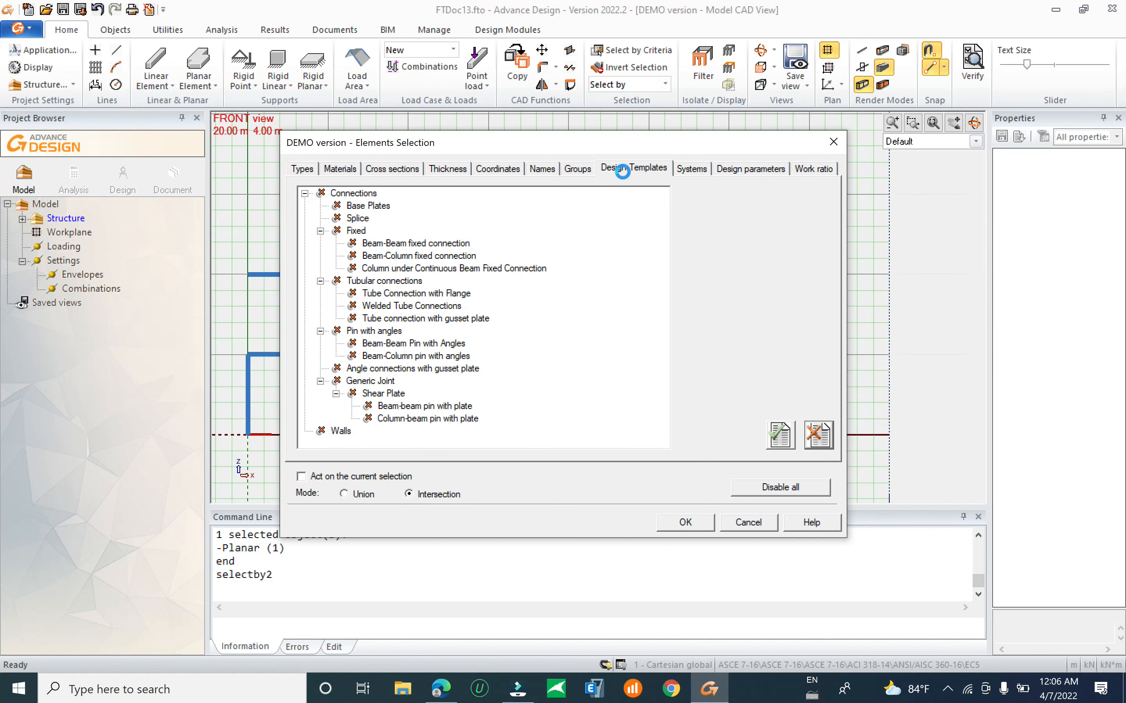
pyautogui.click(693, 170)
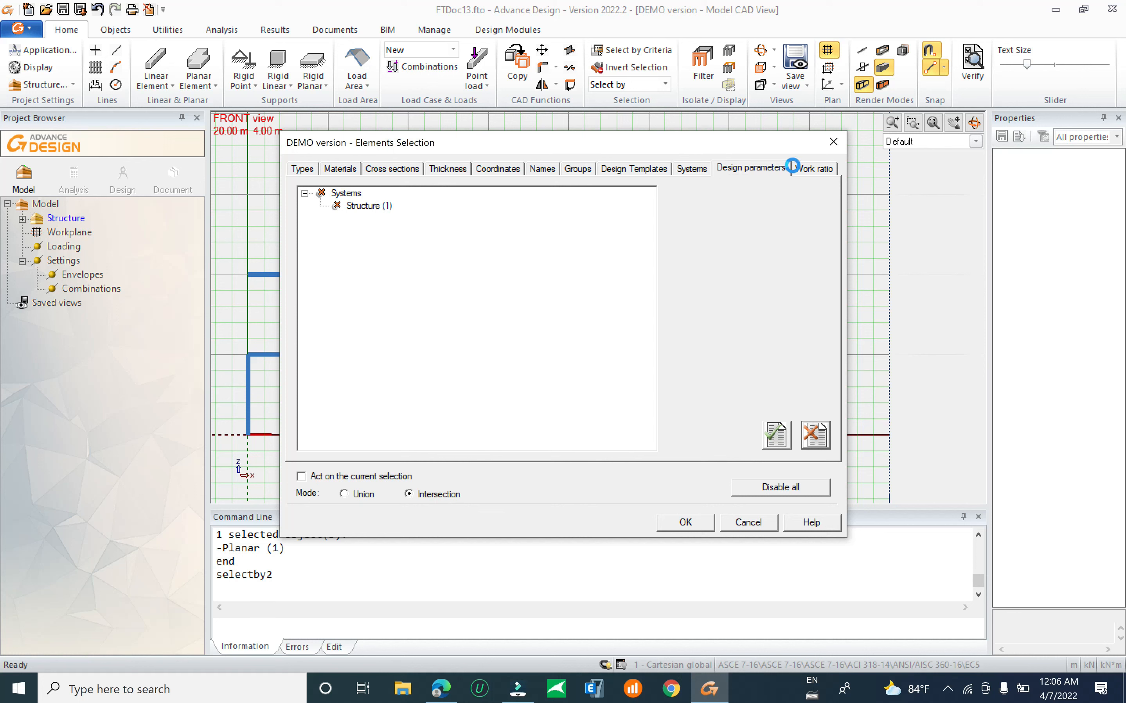
pyautogui.click(801, 169)
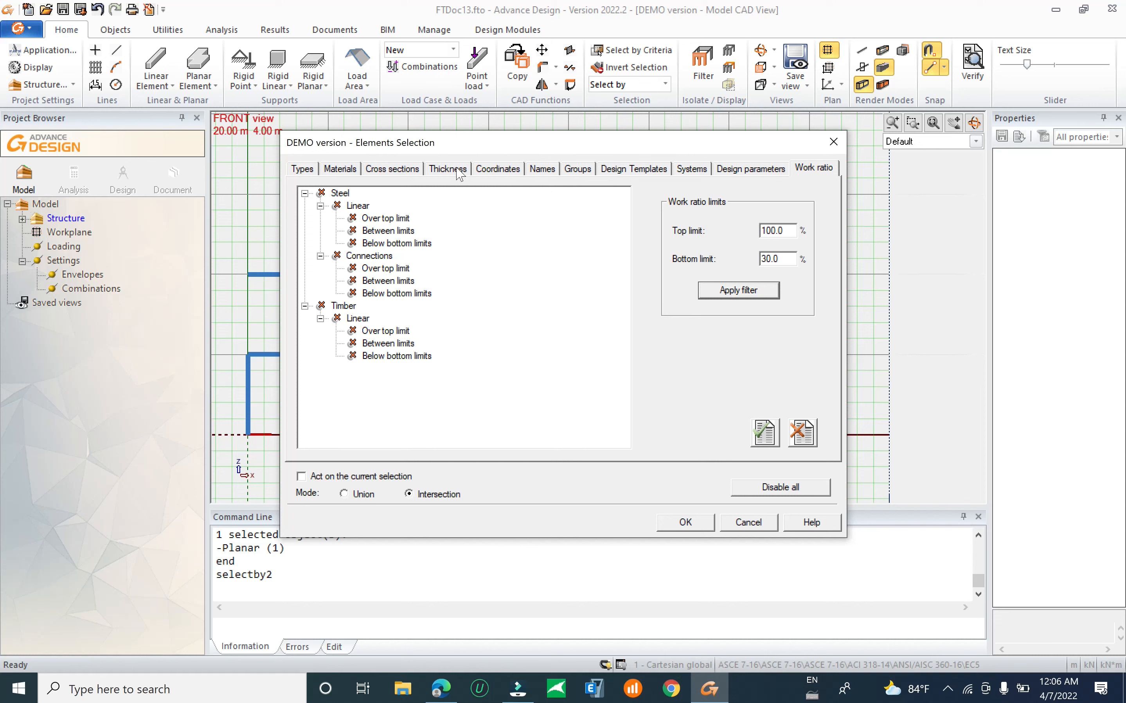
# Select all elements with the R20*30 cross section by criteria, then clear the selection.
pyautogui.click(403, 175)
pyautogui.click(371, 205)
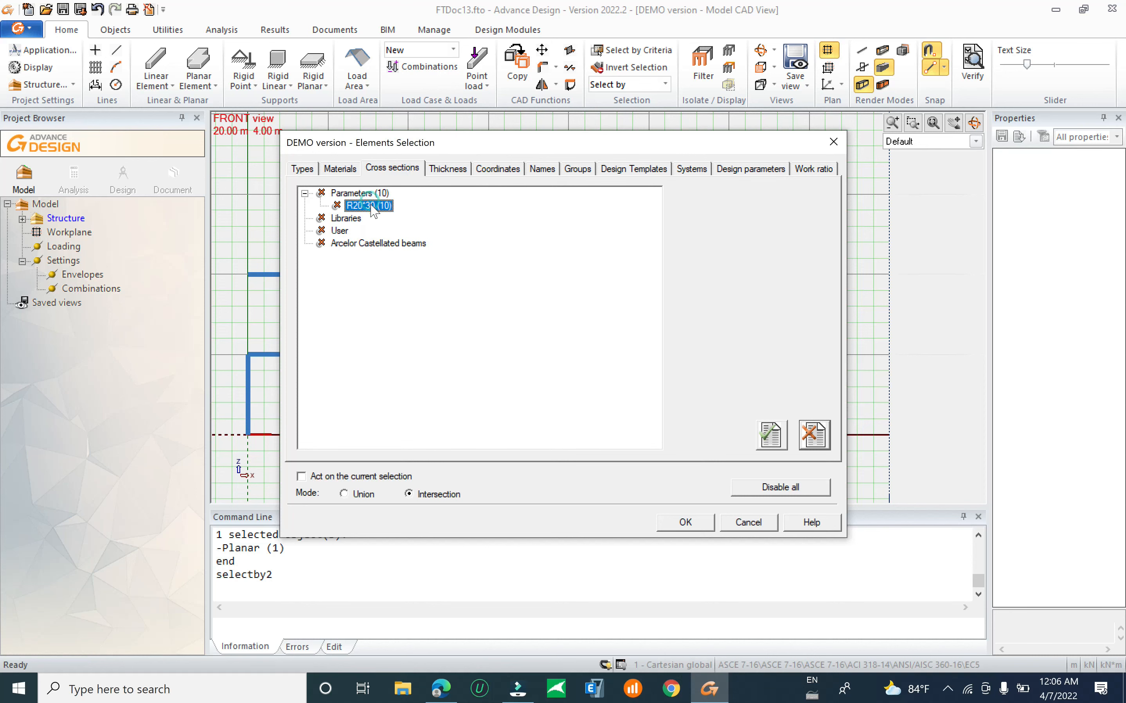
pyautogui.click(364, 206)
pyautogui.click(685, 523)
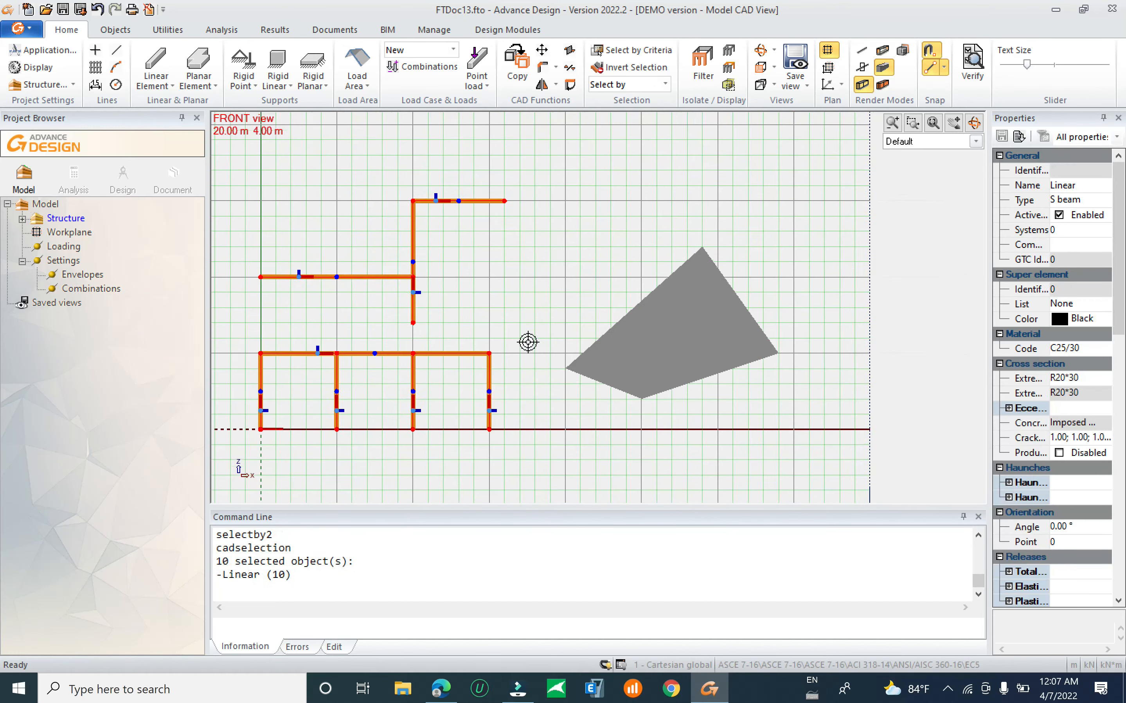
pyautogui.scroll(-3, 563, 302)
pyautogui.press('Escape')
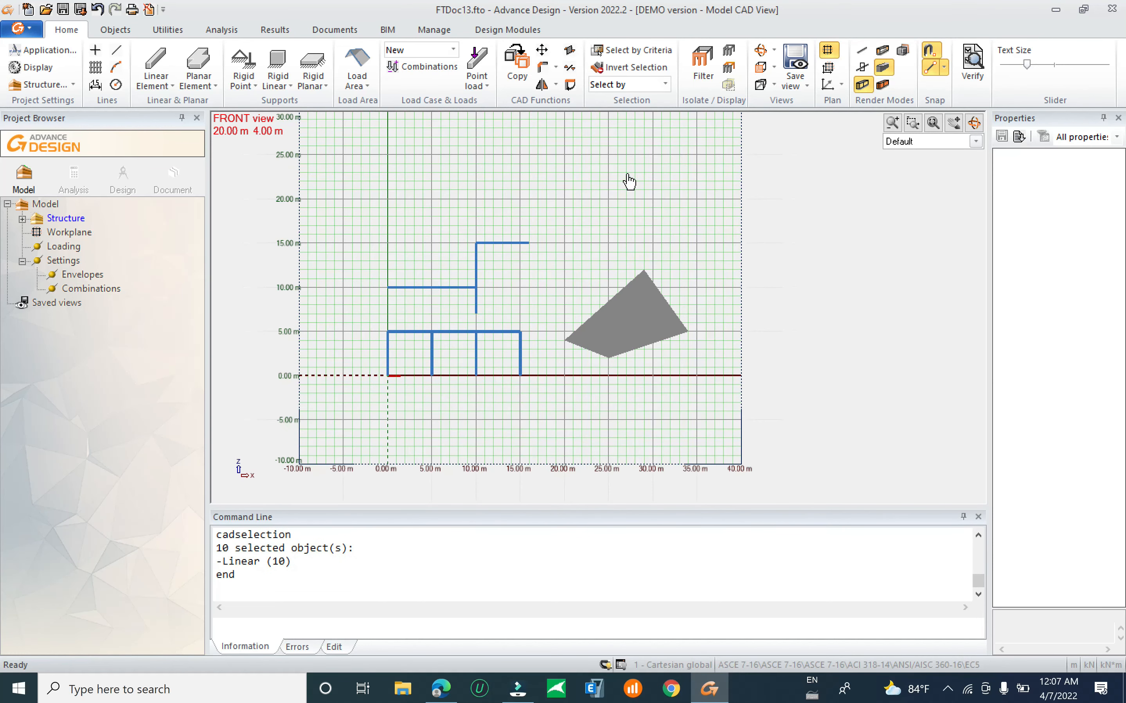
# Select the uppermost horizontal beam, invert the selection, then clear it.
pyautogui.moveTo(636, 164); pyautogui.dragTo(636, 159, button='middle')
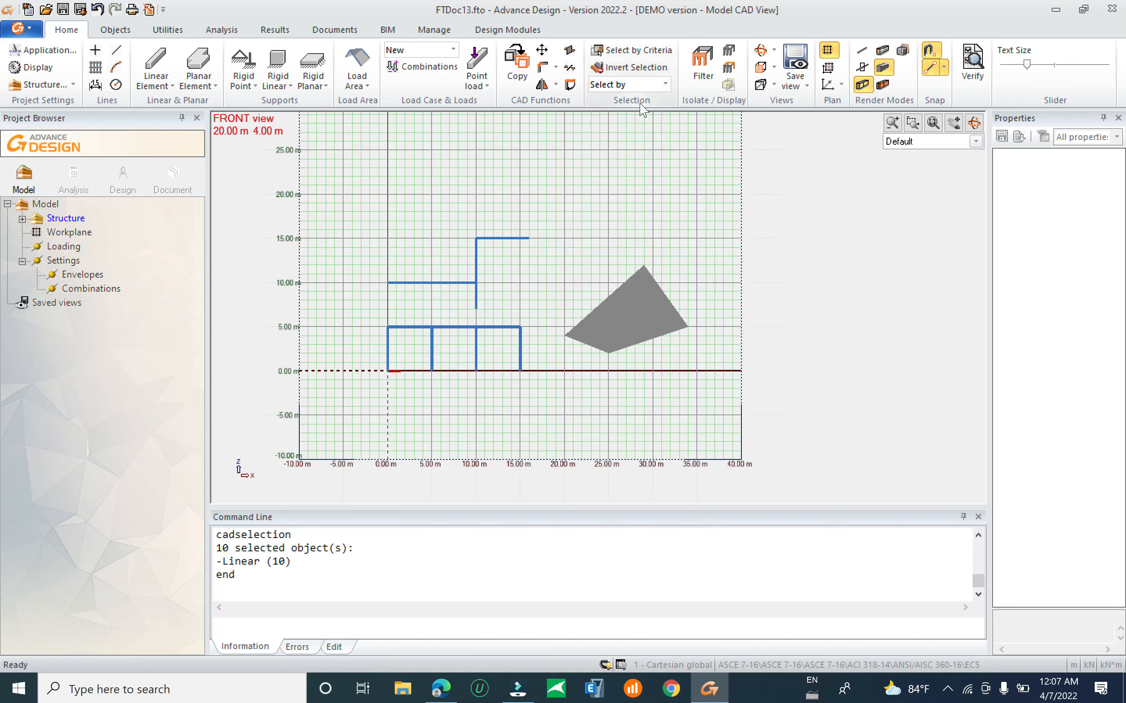
pyautogui.click(511, 239)
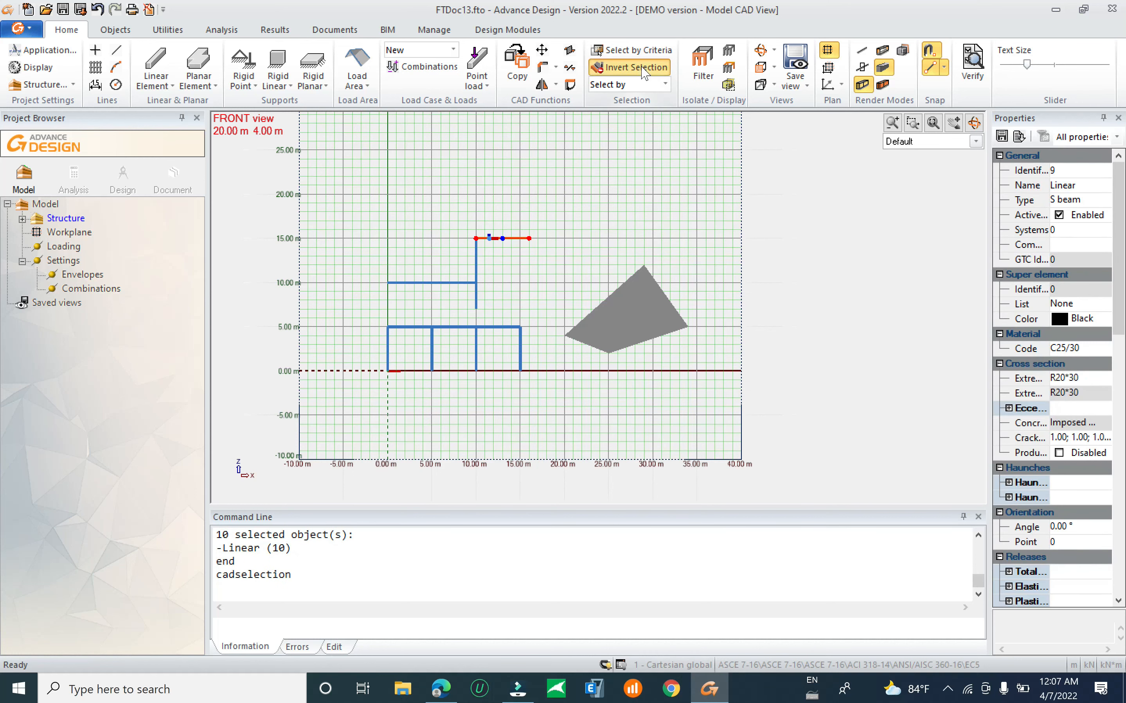
pyautogui.click(625, 67)
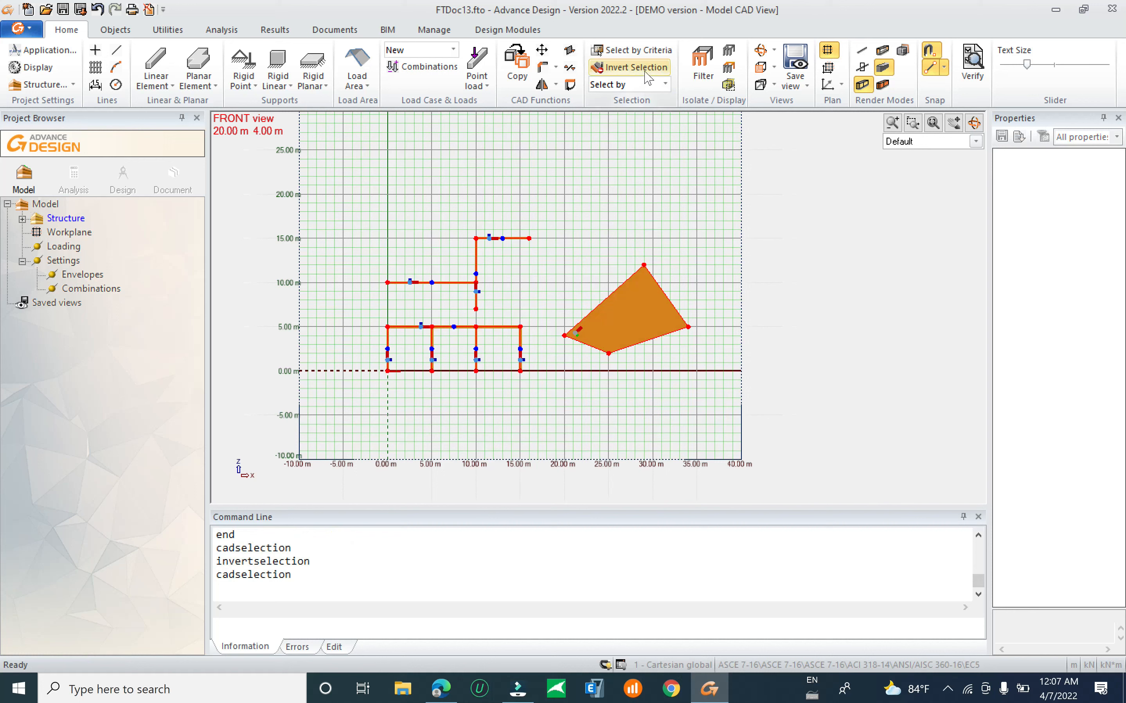
pyautogui.click(655, 86)
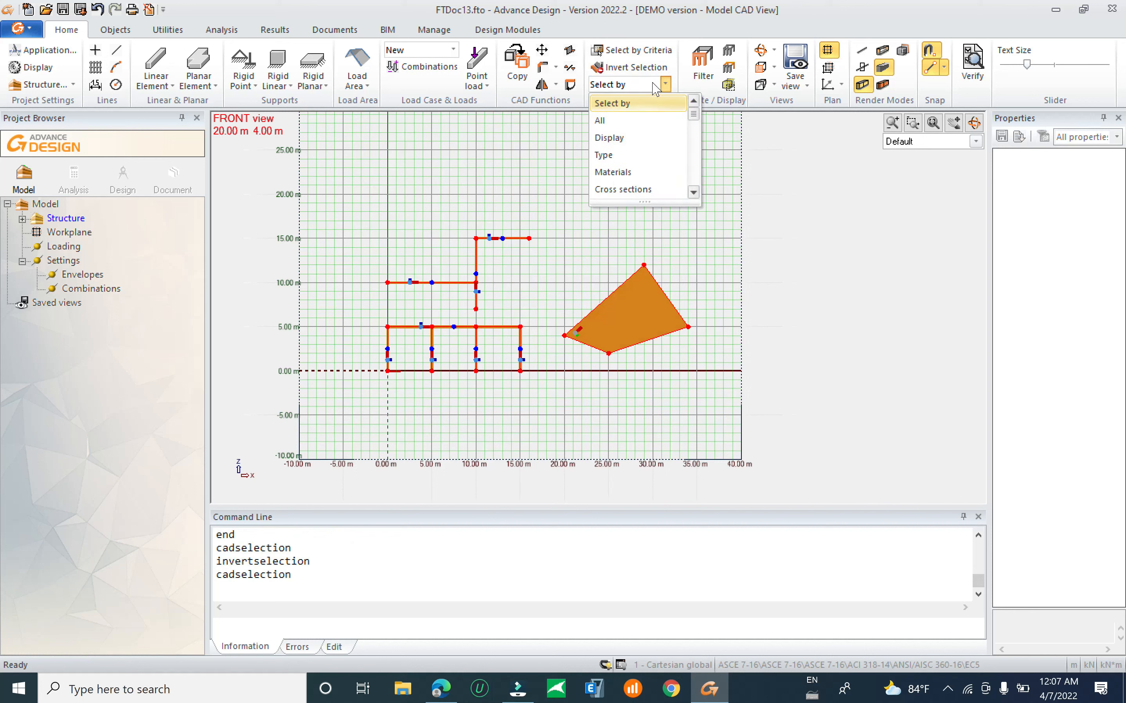
pyautogui.click(602, 121)
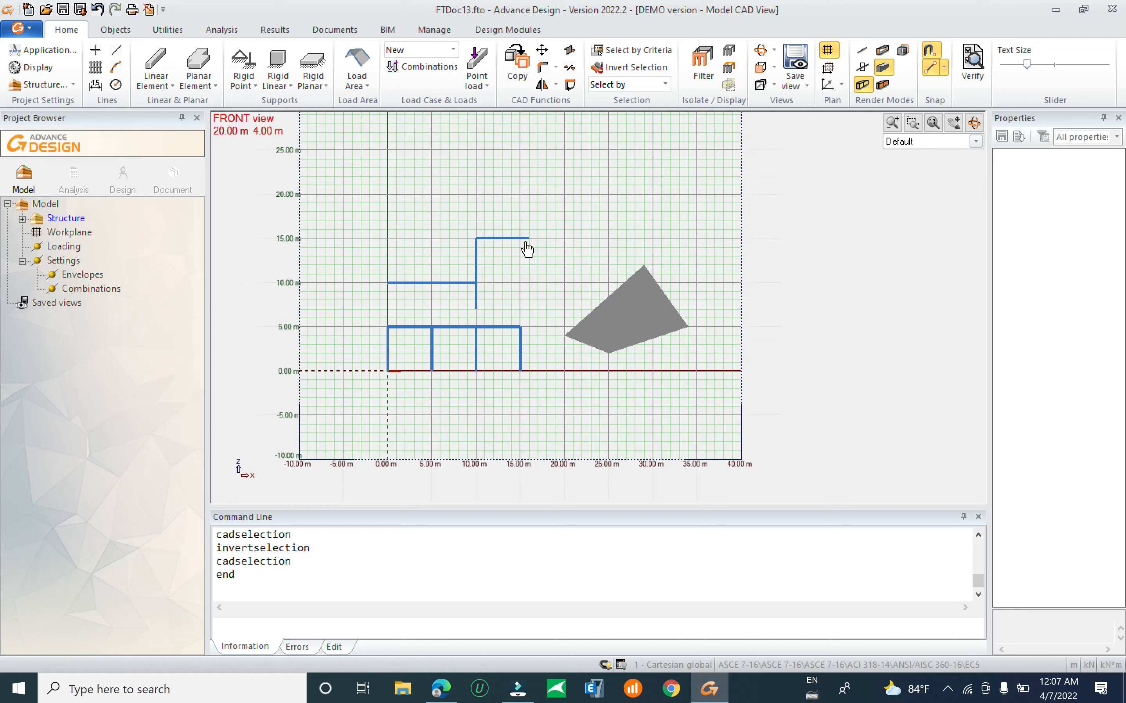
# Select the uppermost horizontal beam, review the commands offered for it, then deselect it.
pyautogui.click(495, 239)
pyautogui.rightClick(566, 219)
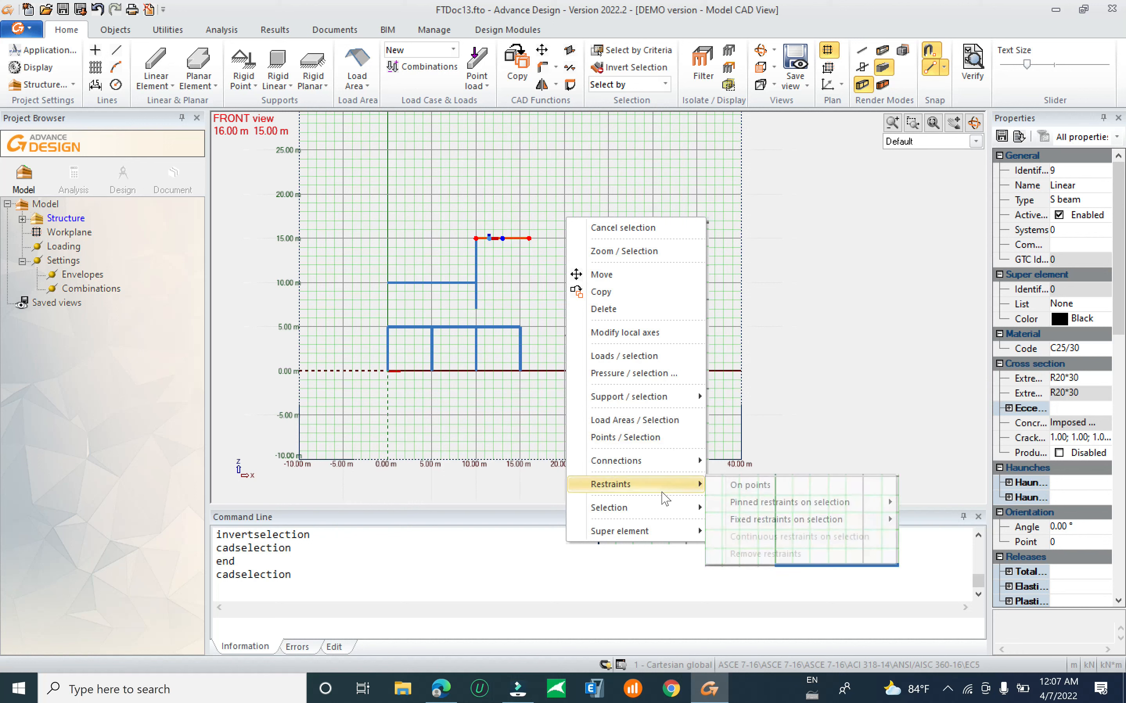
pyautogui.click(791, 201)
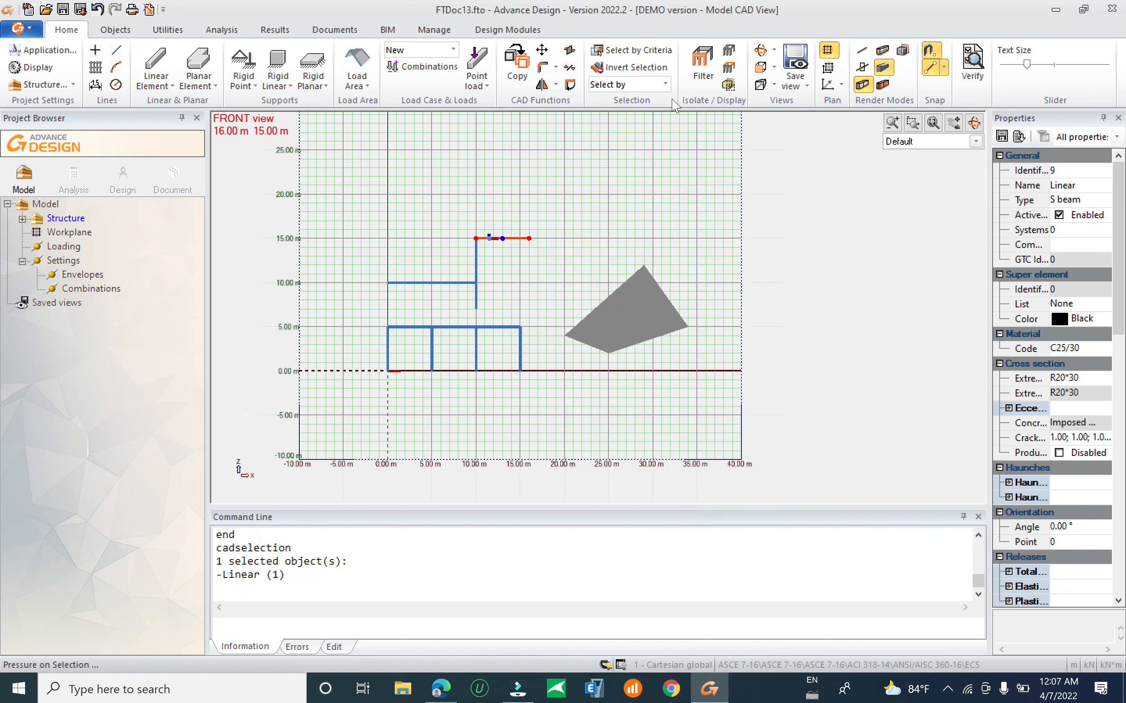
pyautogui.click(666, 84)
pyautogui.press('Escape')
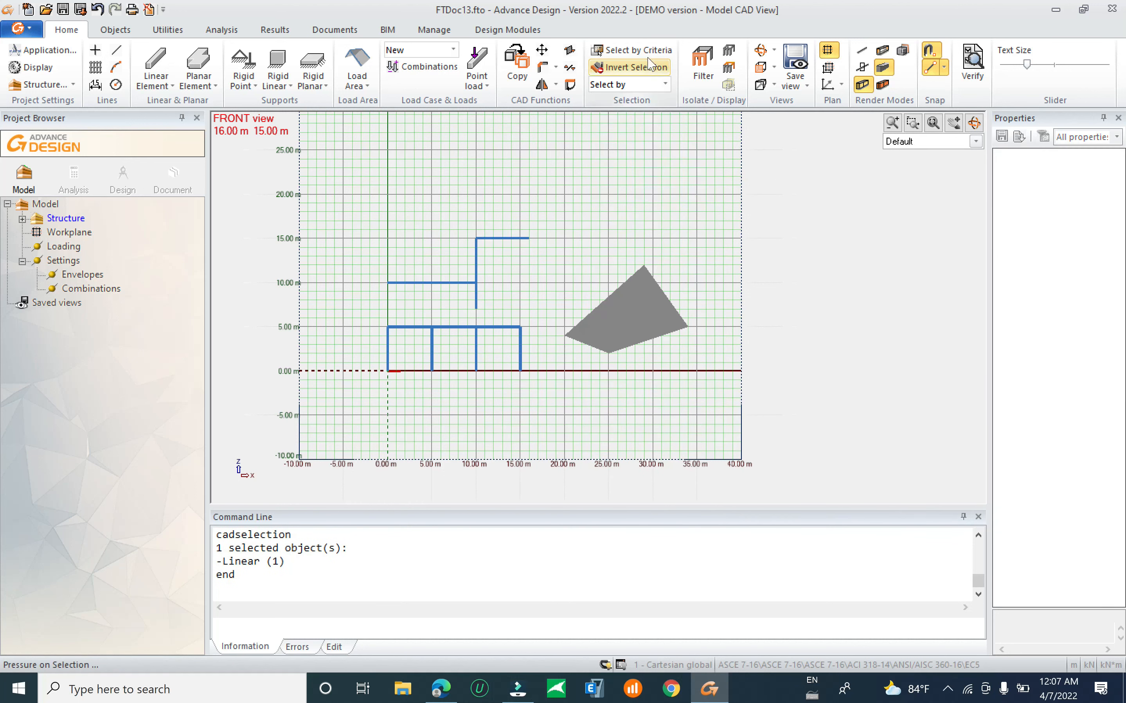
# Select every element with the All option of Select by, clear the selection, and review the other Select by options.
pyautogui.click(666, 84)
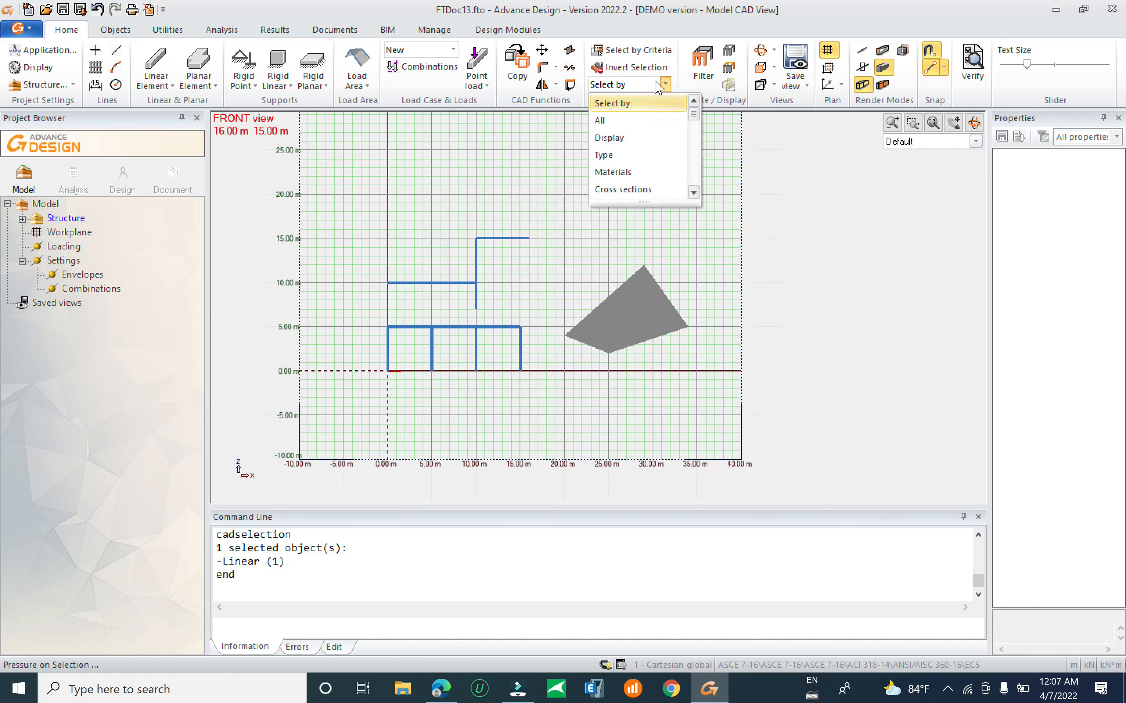
pyautogui.click(636, 118)
pyautogui.click(666, 84)
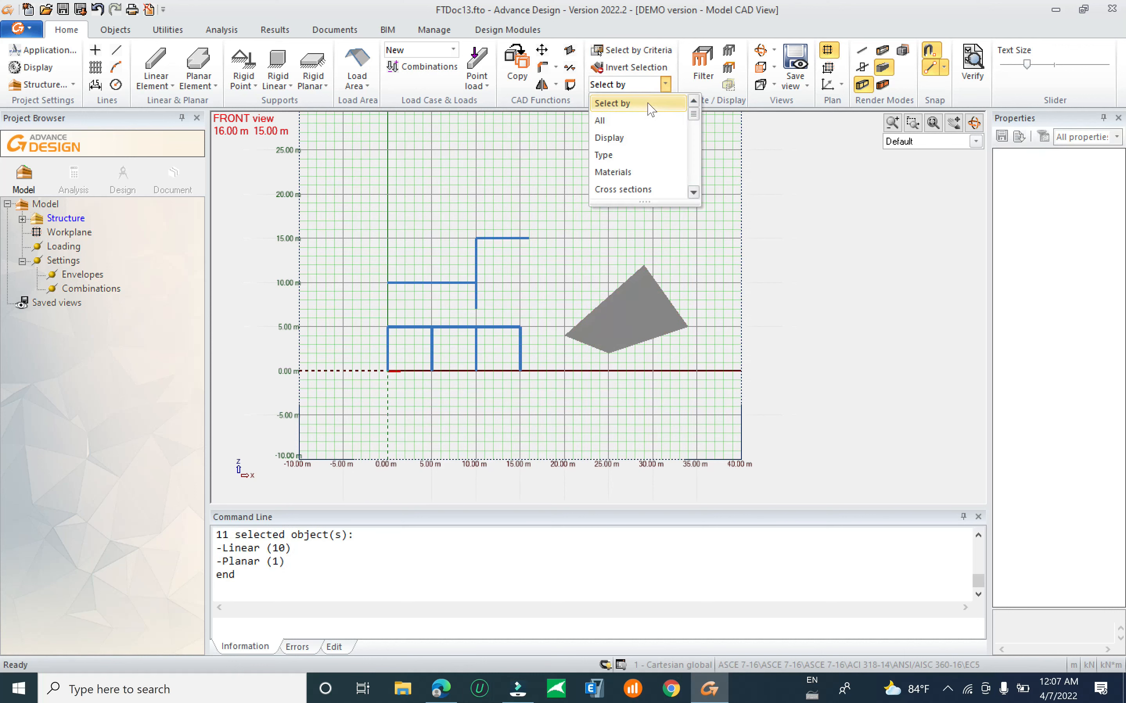
pyautogui.click(641, 156)
pyautogui.press('Escape')
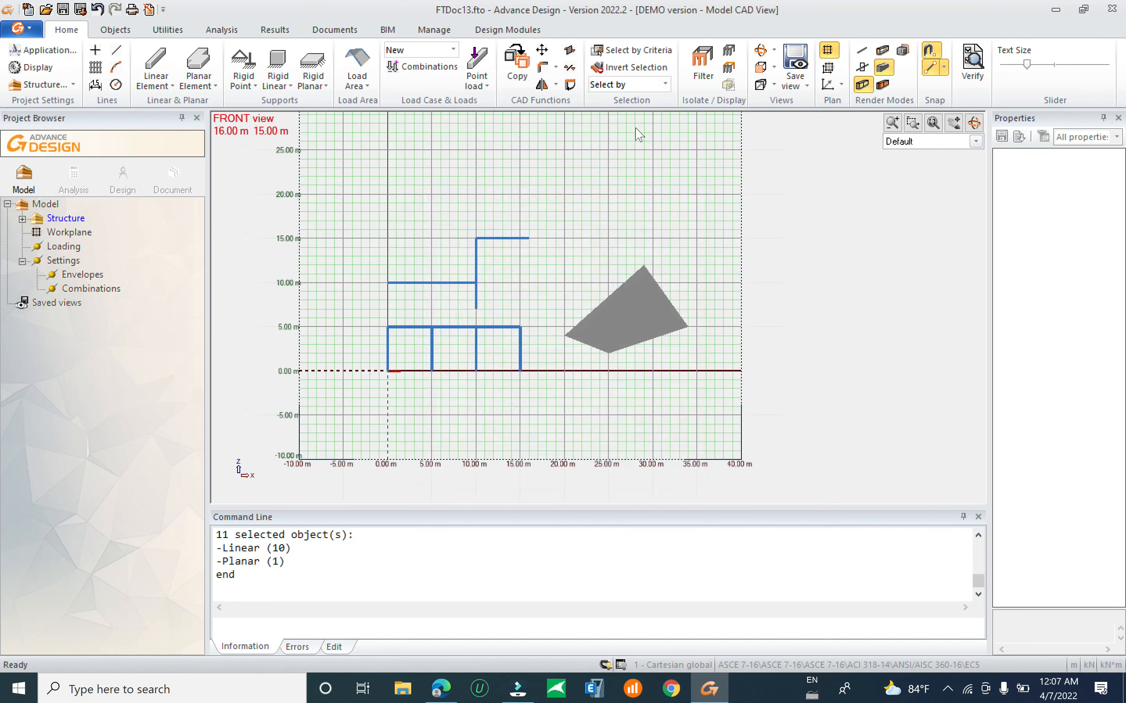
pyautogui.click(654, 86)
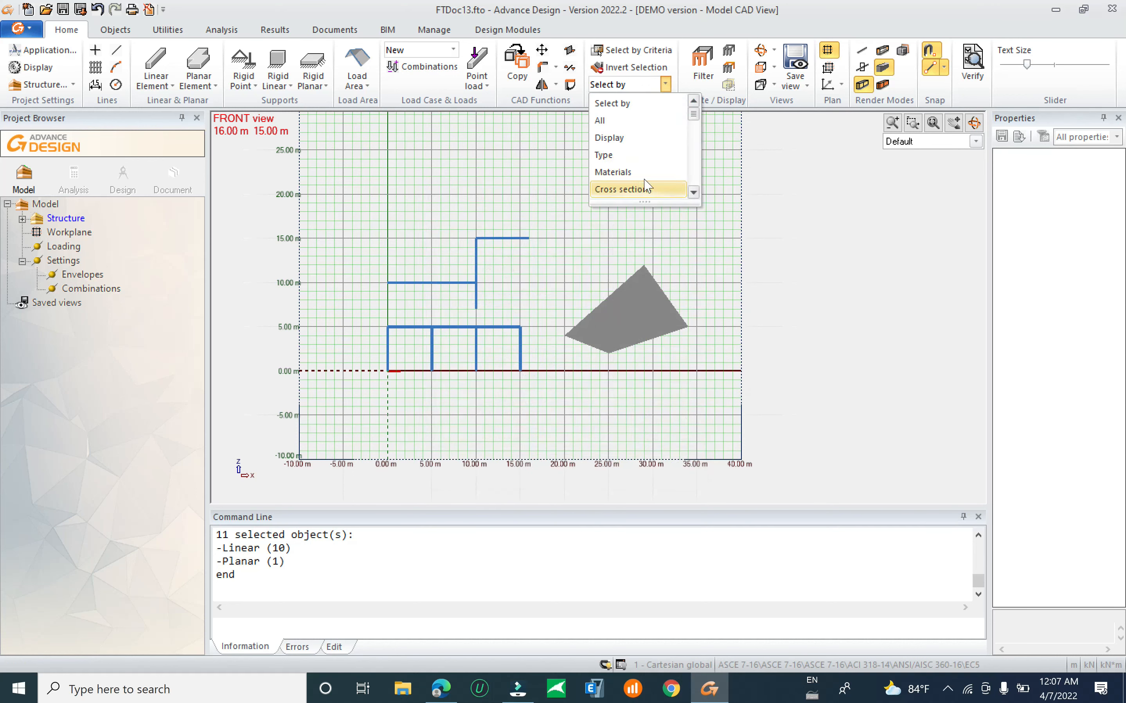
pyautogui.scroll(-4, 646, 187)
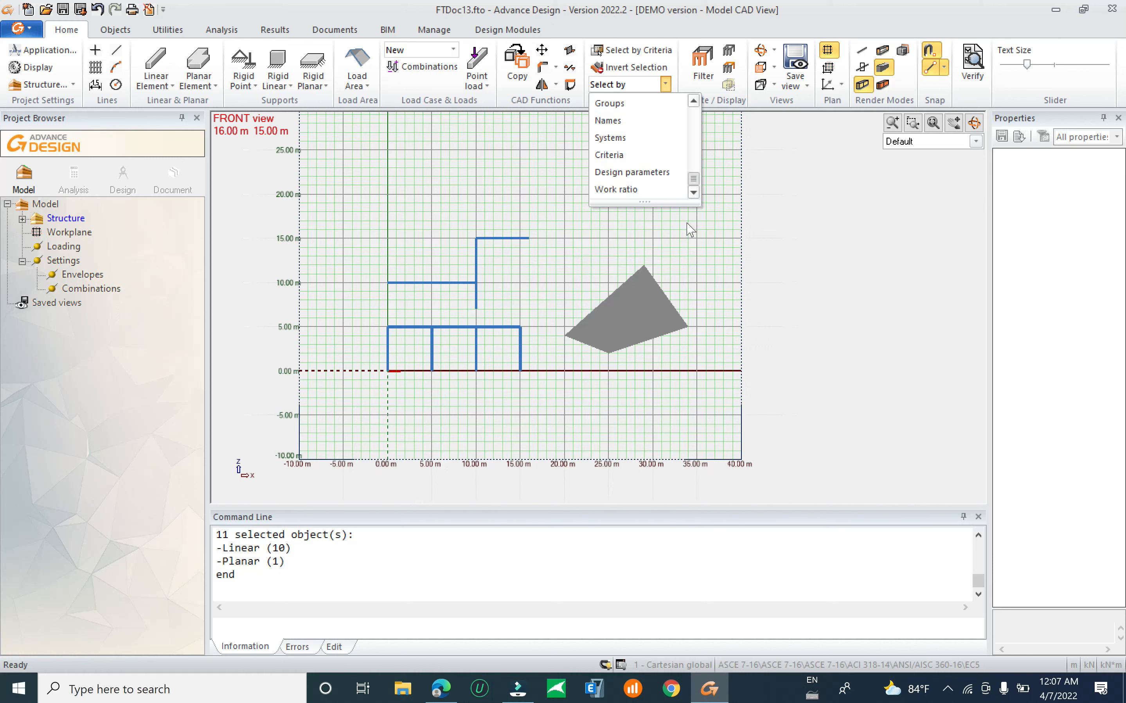
pyautogui.click(662, 86)
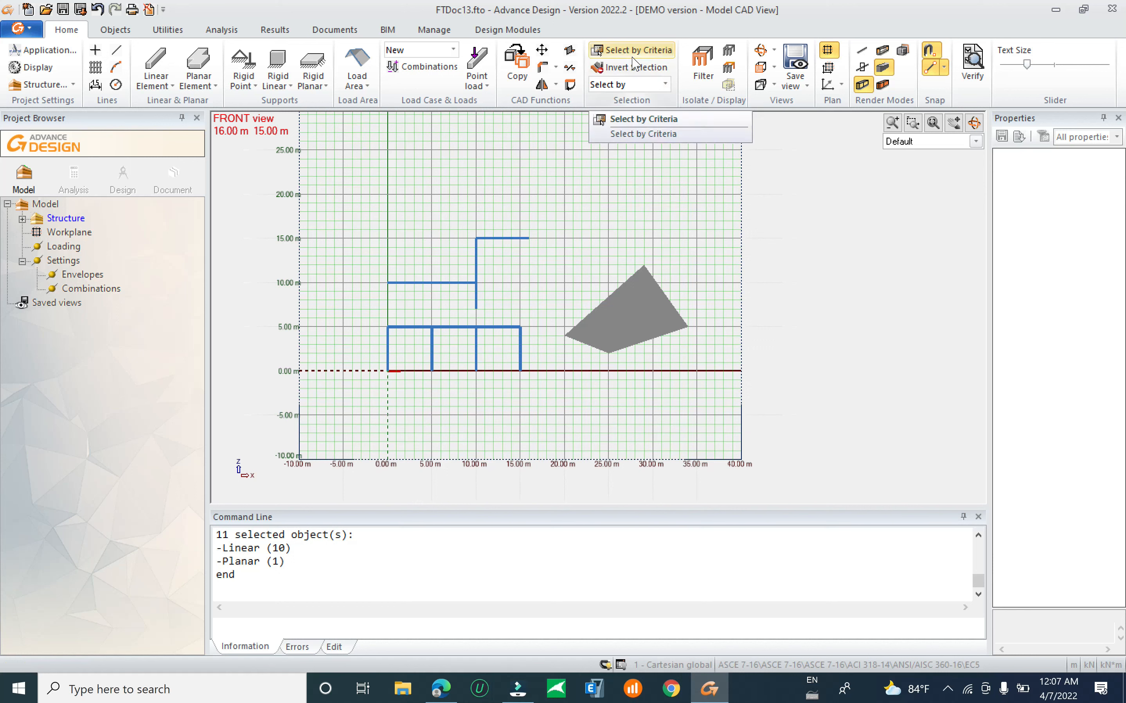
# Isolate the uppermost horizontal beam with Filter, then restore the display of the whole model.
pyautogui.click(703, 65)
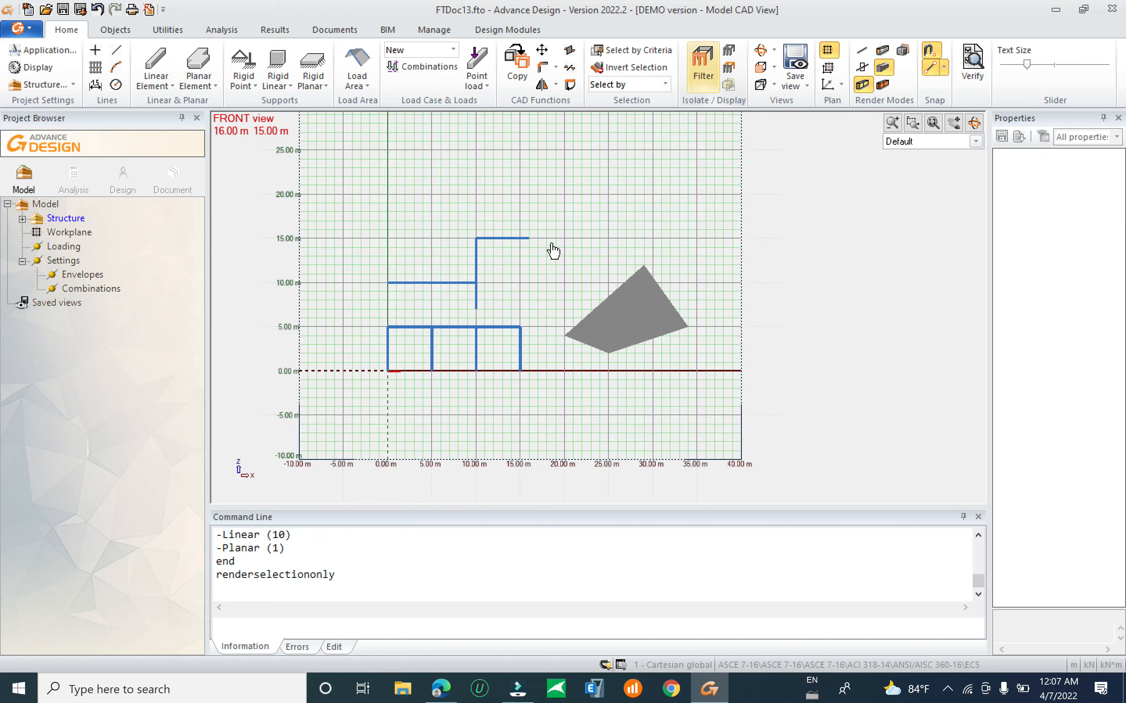
pyautogui.click(512, 239)
pyautogui.click(700, 66)
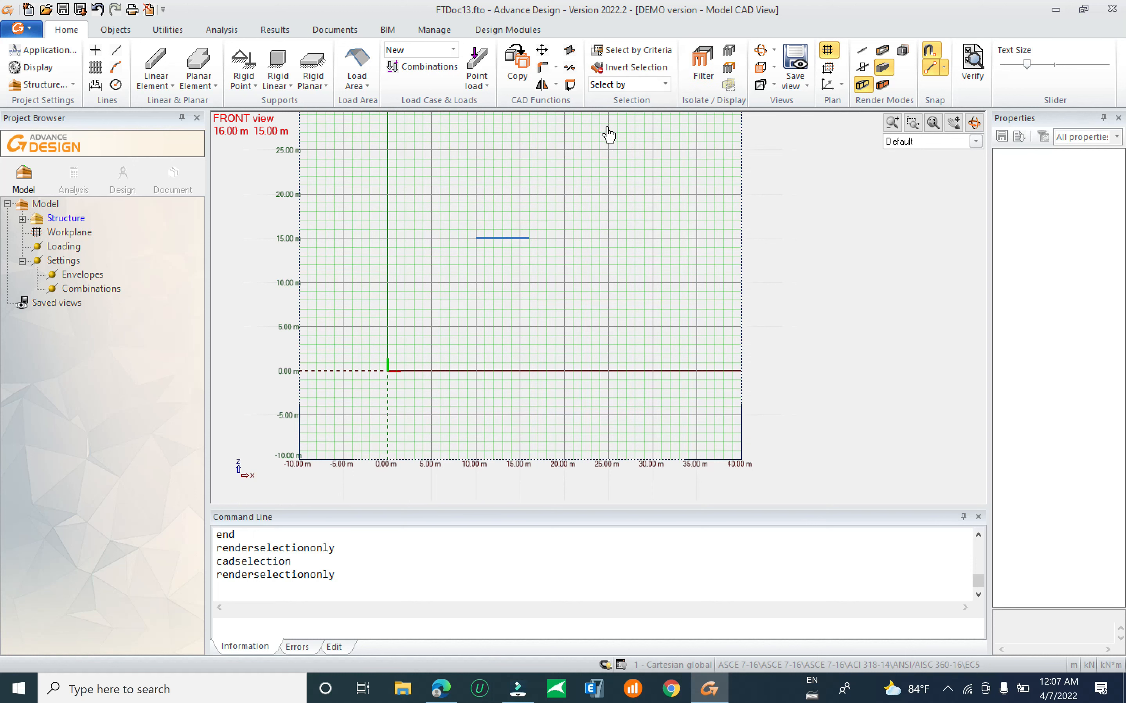
pyautogui.click(705, 64)
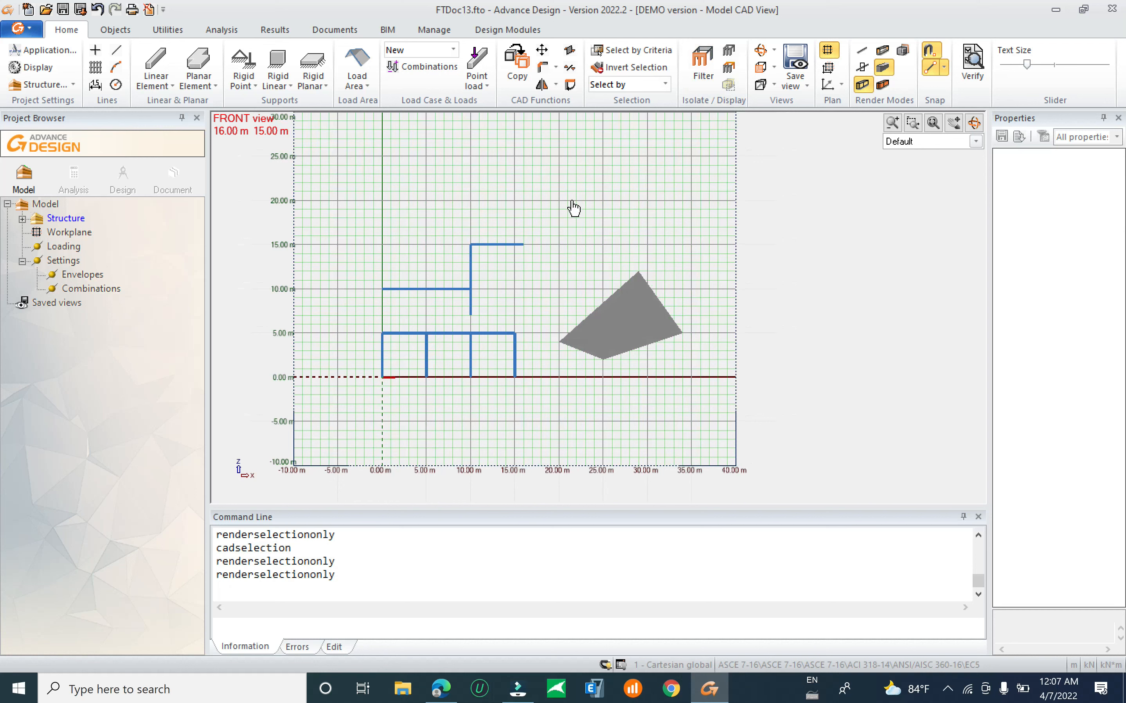
# Select the uppermost horizontal beam and hide it.
pyautogui.click(504, 246)
pyautogui.click(493, 246)
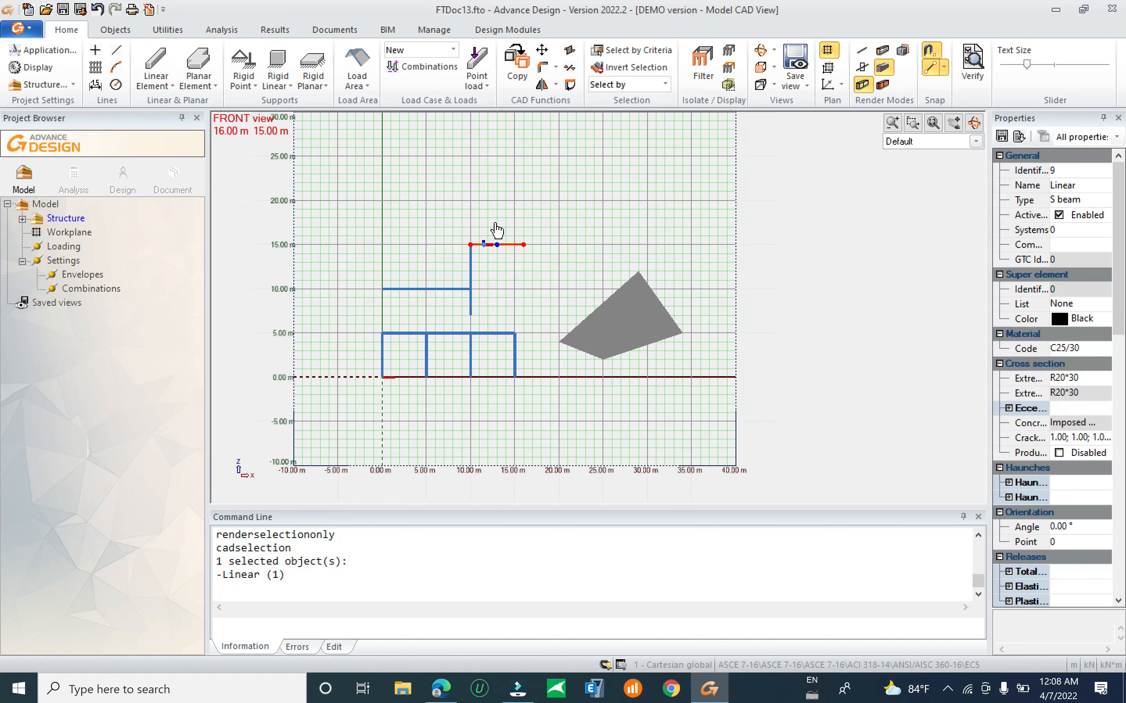
pyautogui.click(730, 69)
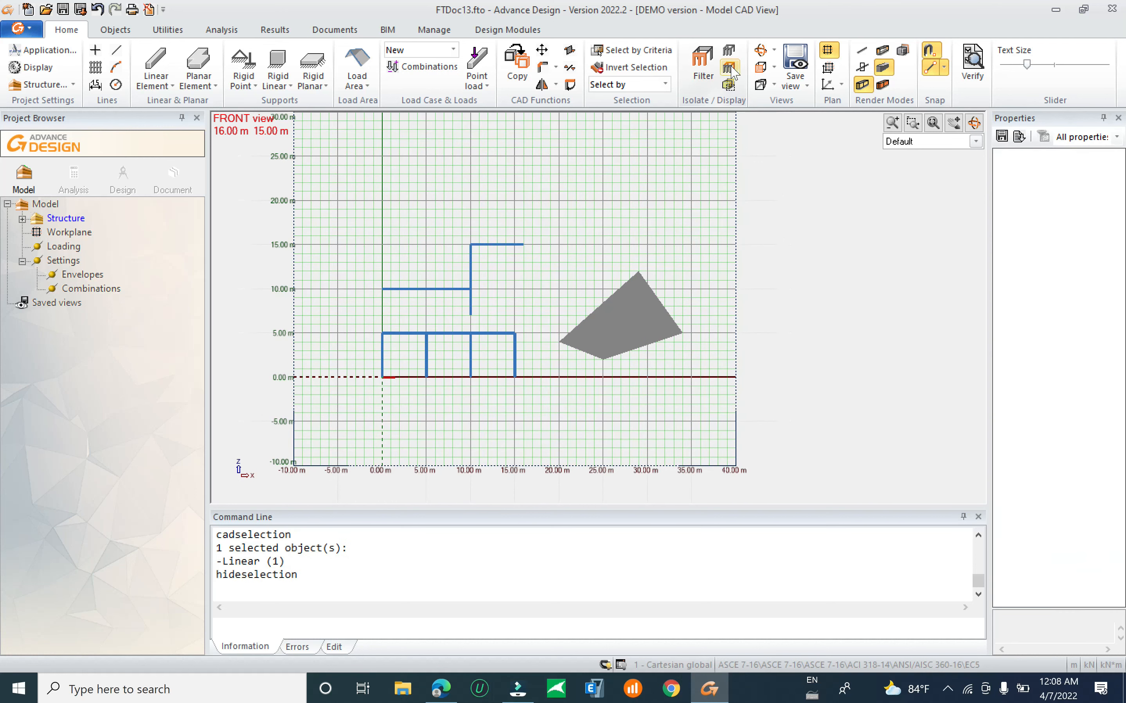
# Hide the uppermost horizontal beam, then restore the display of the whole model.
pyautogui.click(734, 69)
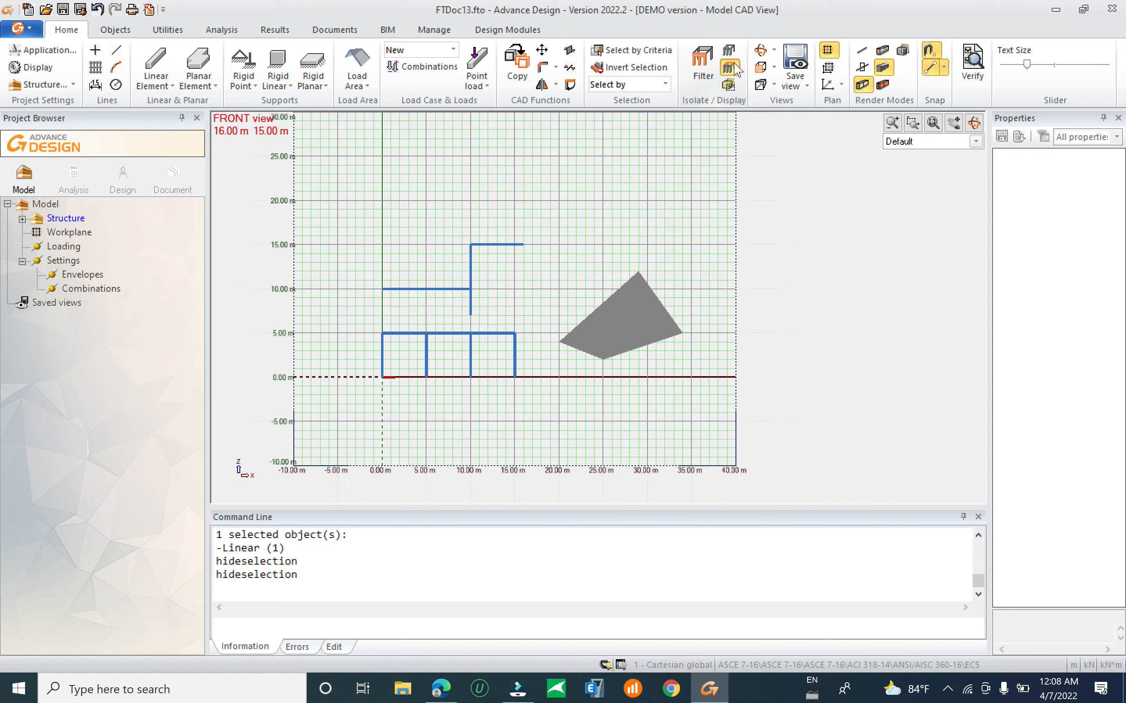
pyautogui.click(733, 68)
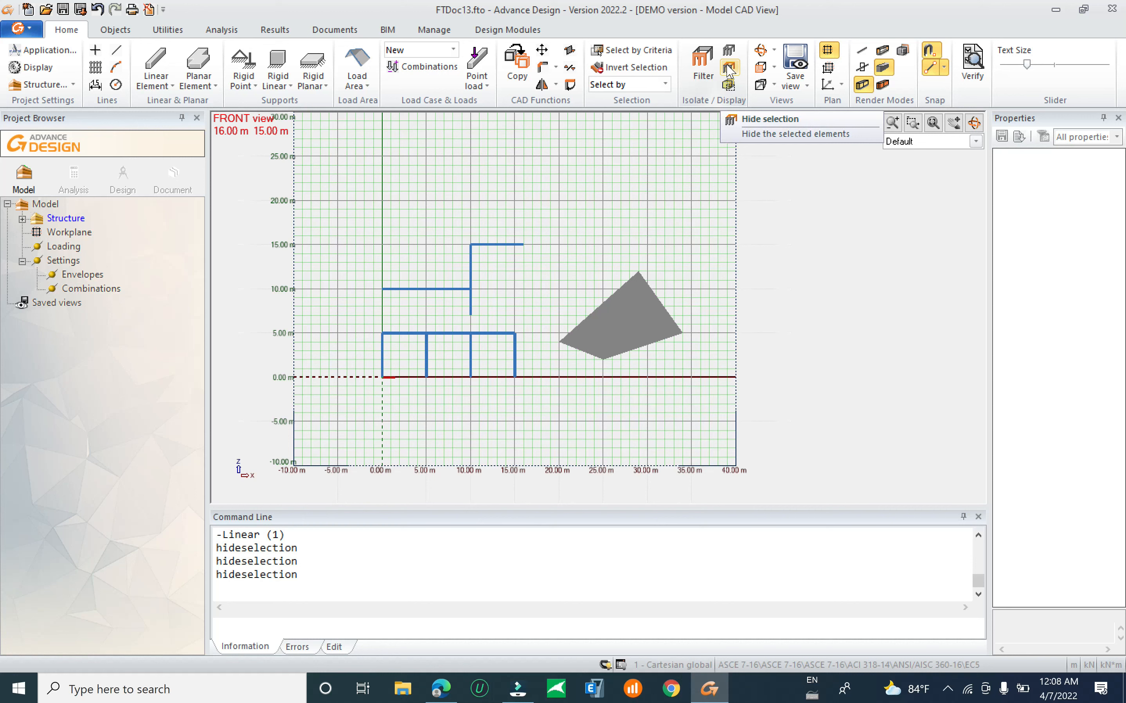
pyautogui.click(479, 245)
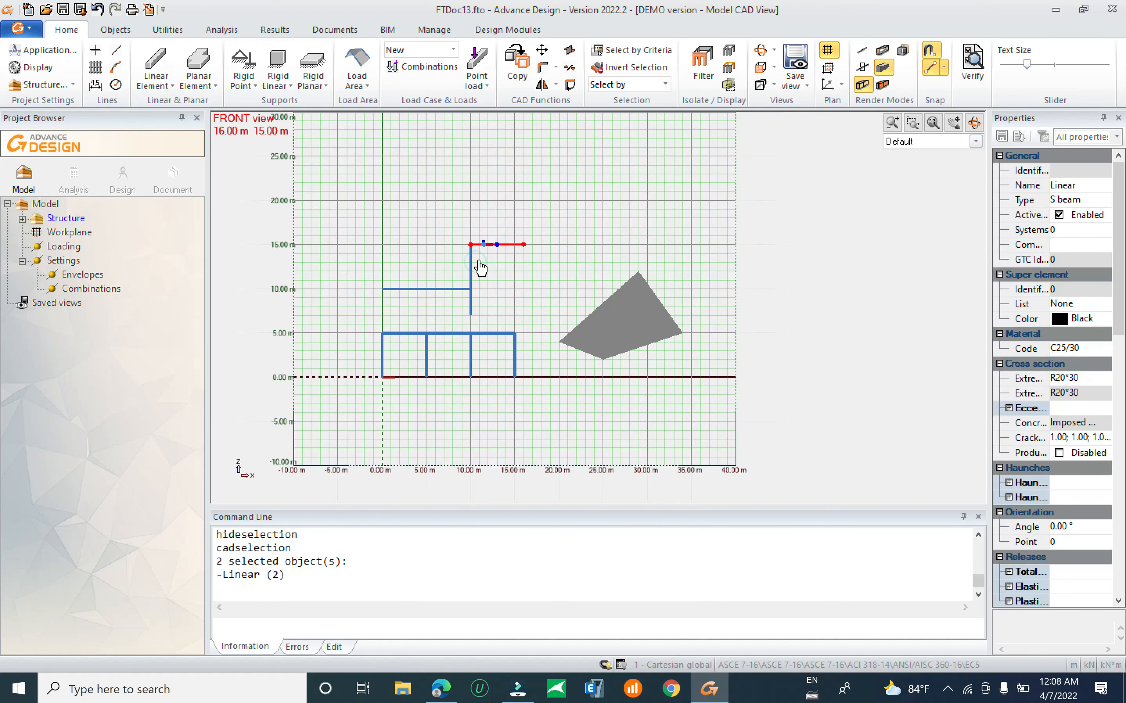
pyautogui.click(758, 69)
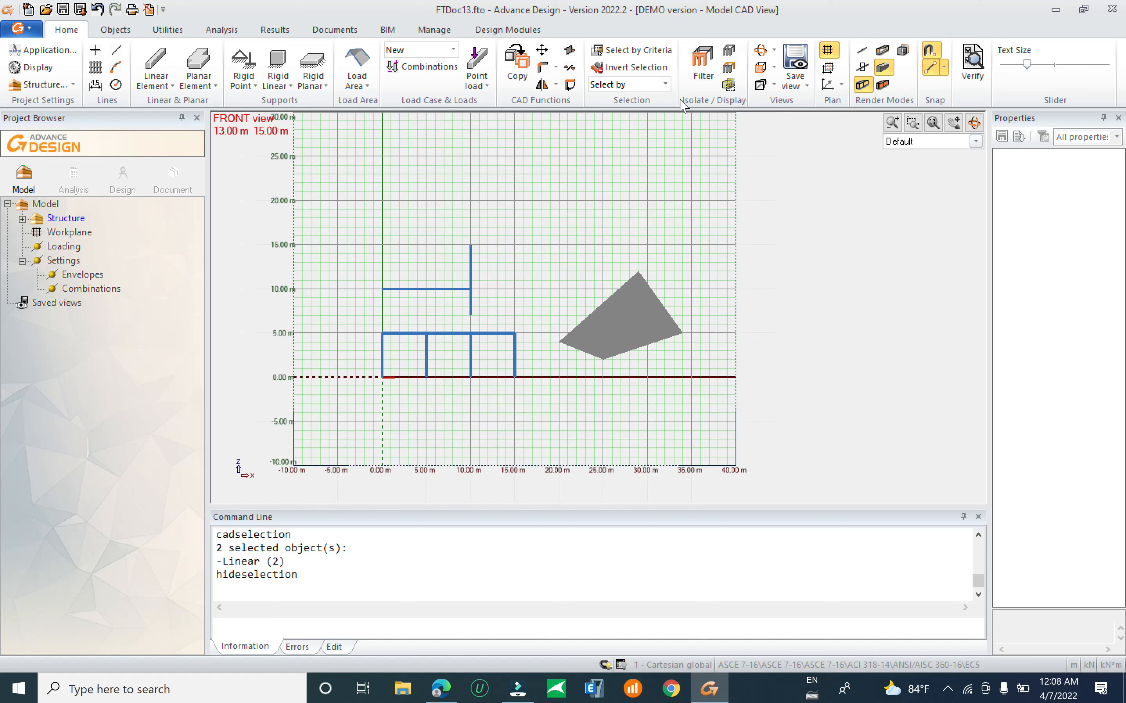
pyautogui.click(730, 69)
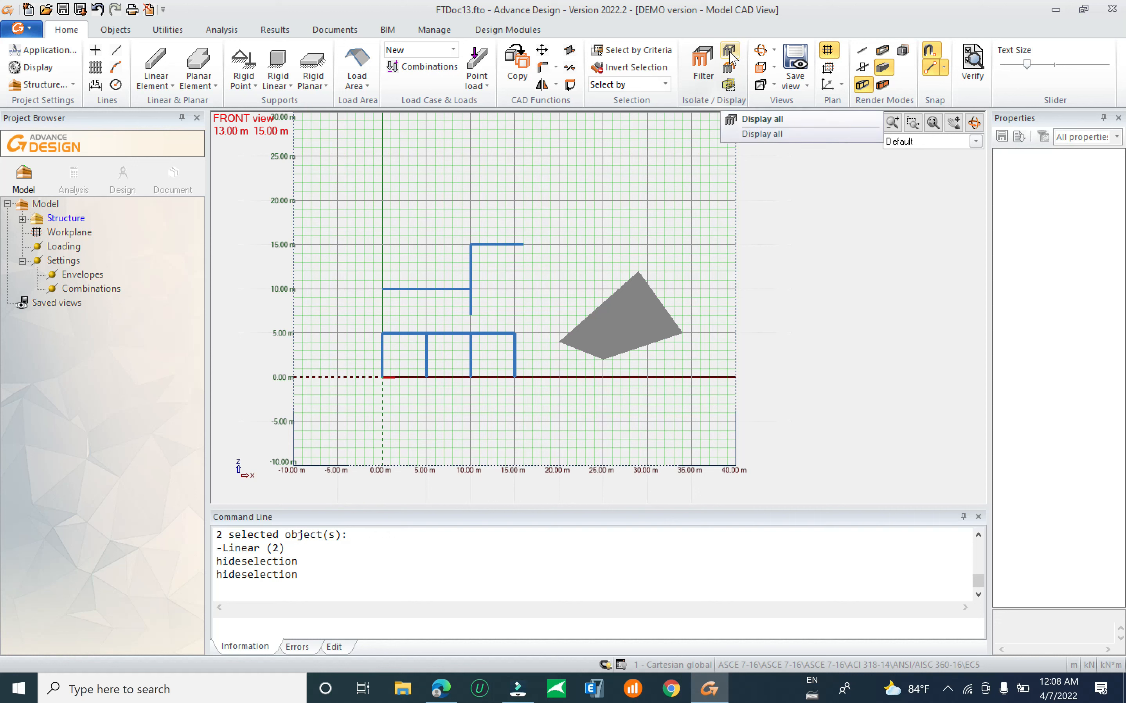
# Select the beams and column above the lower frame together, hide them, then display all elements again.
pyautogui.moveTo(545, 207); pyautogui.dragTo(403, 320)
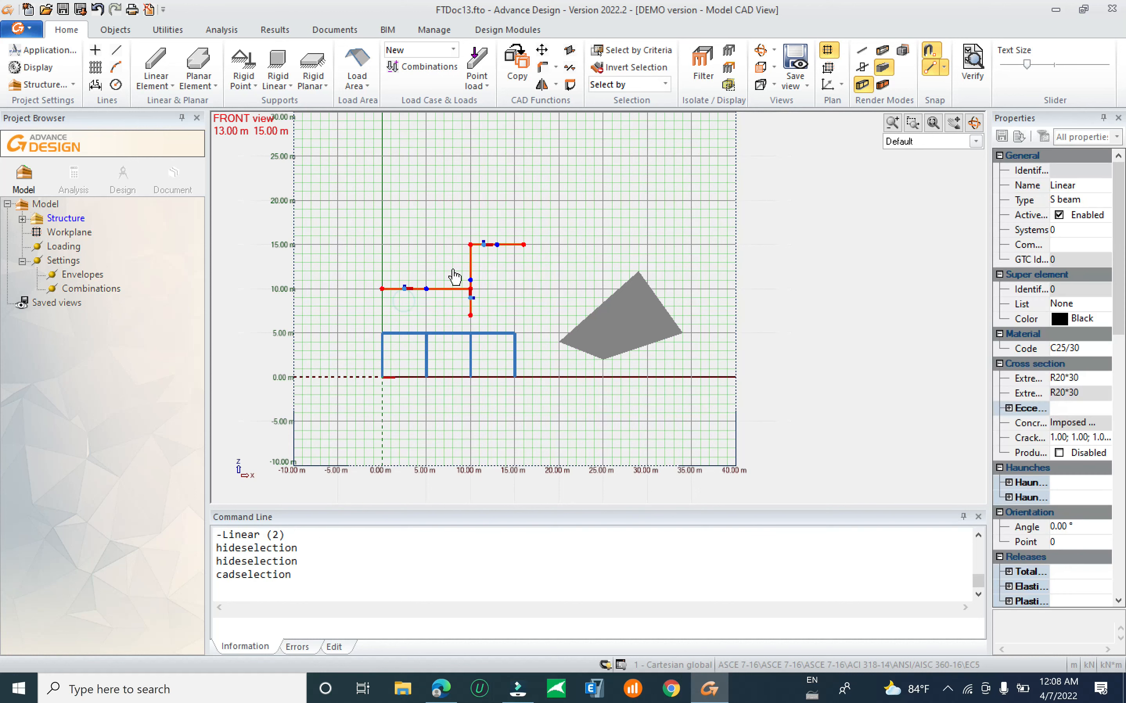
pyautogui.click(729, 49)
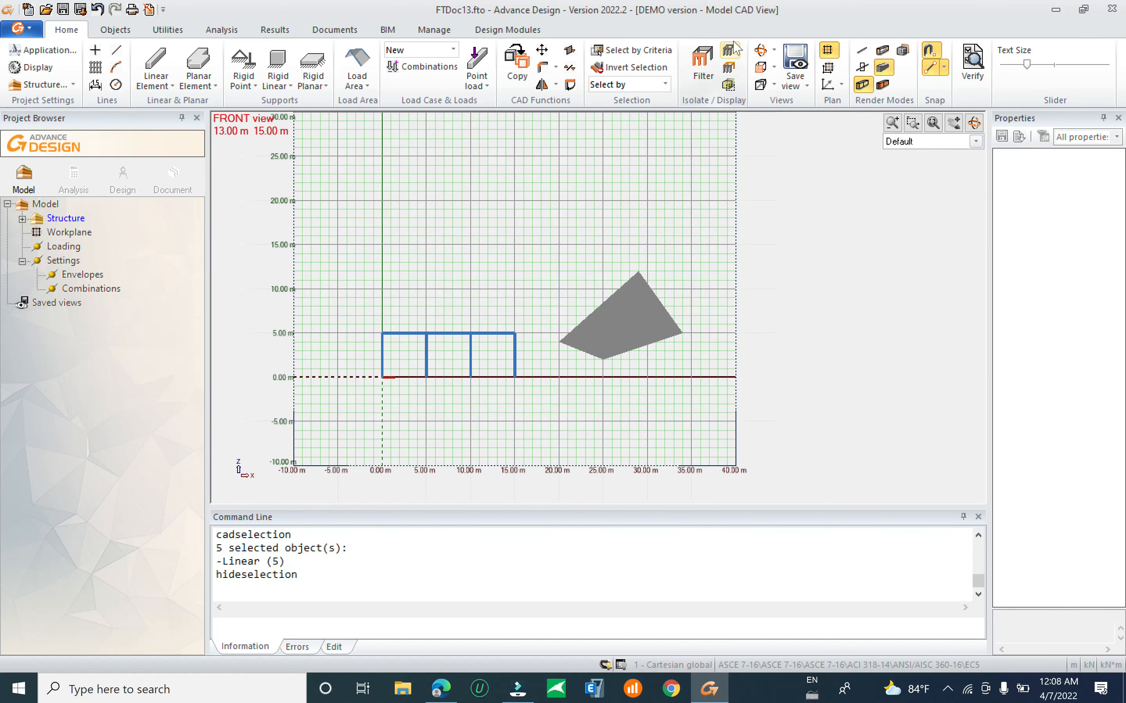
pyautogui.moveTo(663, 165); pyautogui.dragTo(664, 163, button='middle')
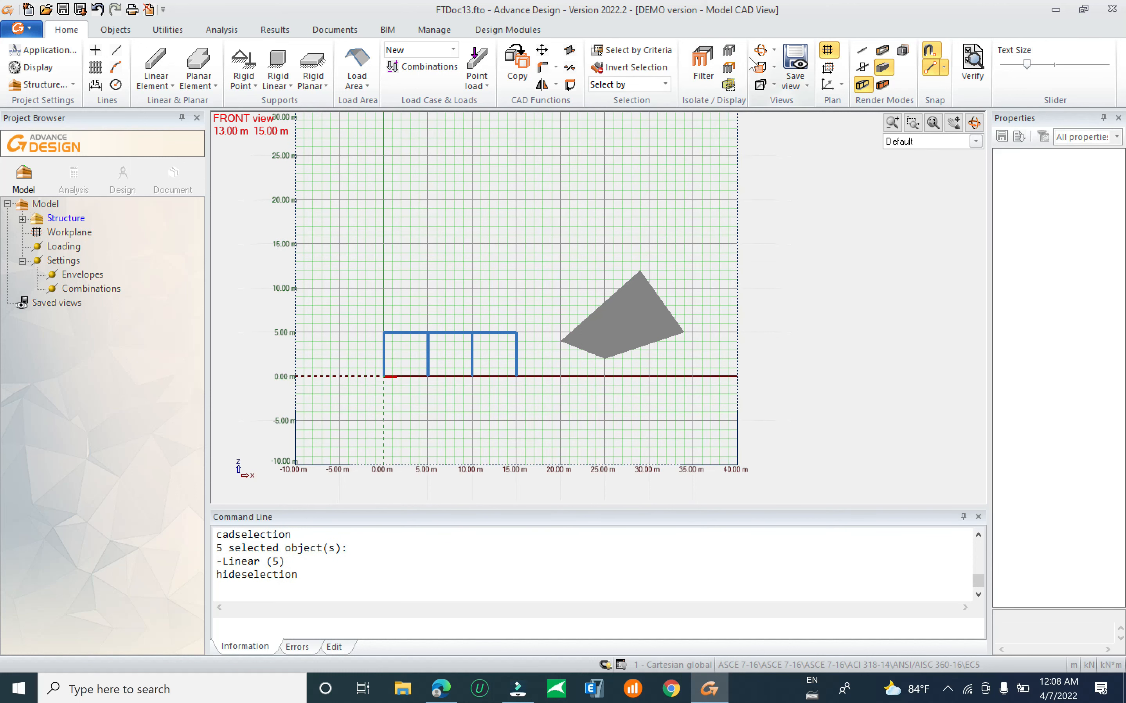
pyautogui.click(734, 55)
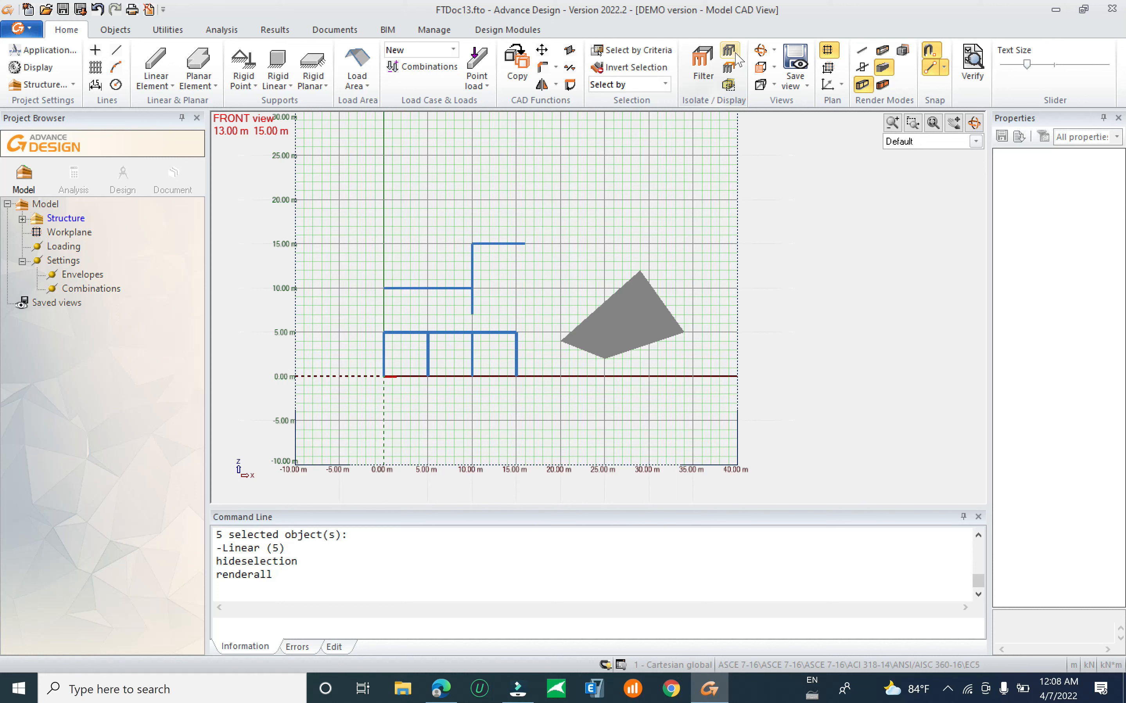
# Select the beams and column above the lower frame and display them as ghosted elements.
pyautogui.click(729, 85)
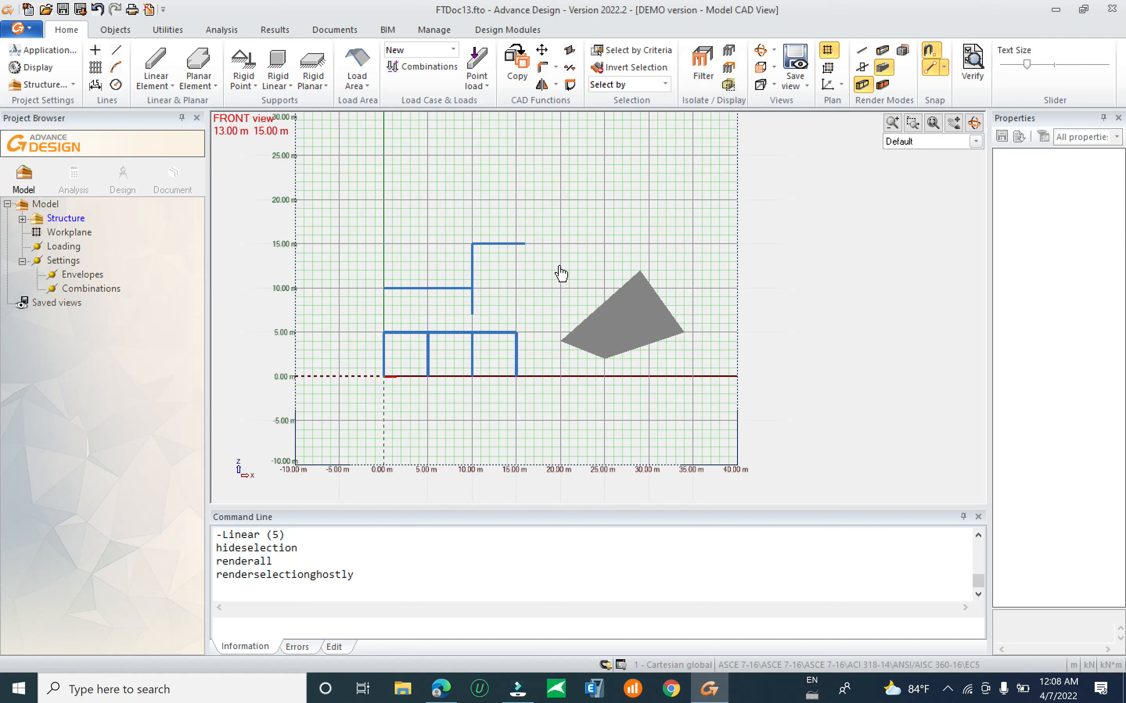
pyautogui.moveTo(590, 212); pyautogui.dragTo(431, 316)
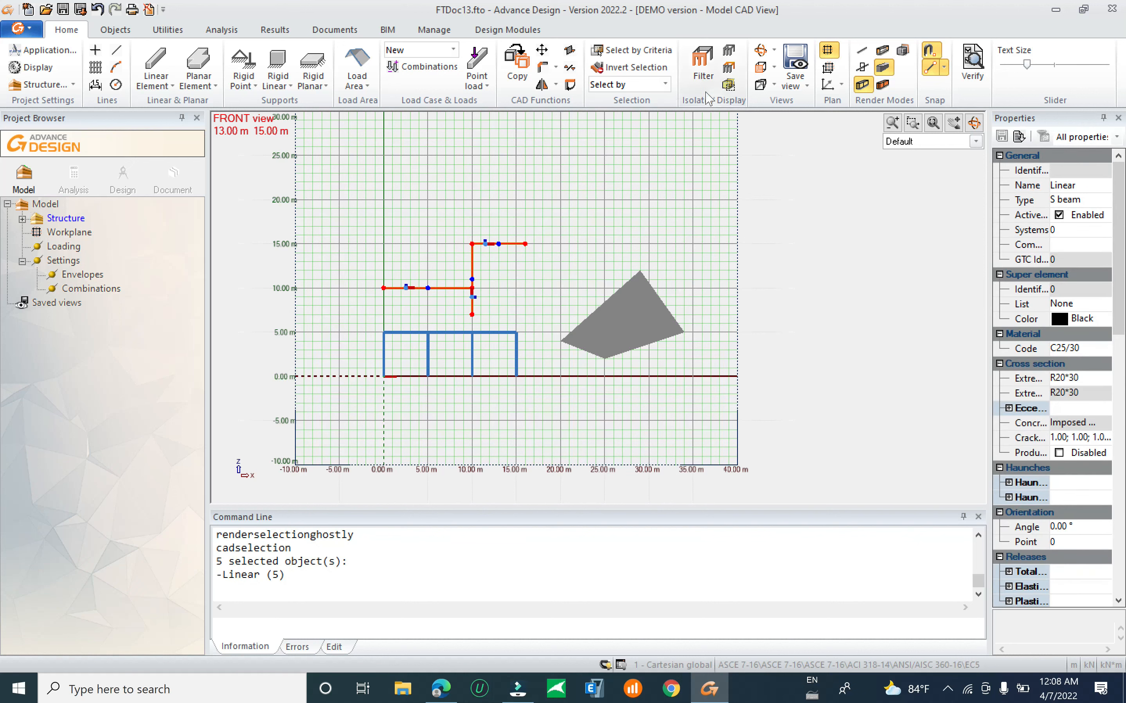
pyautogui.click(728, 85)
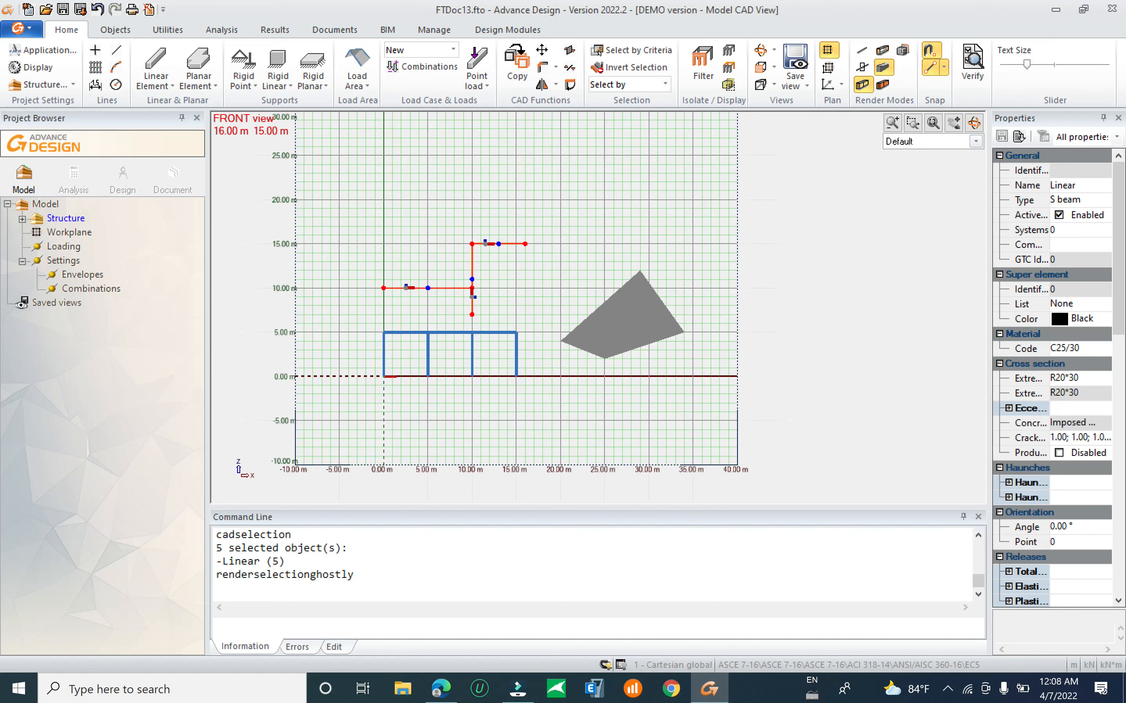
pyautogui.press('F5')
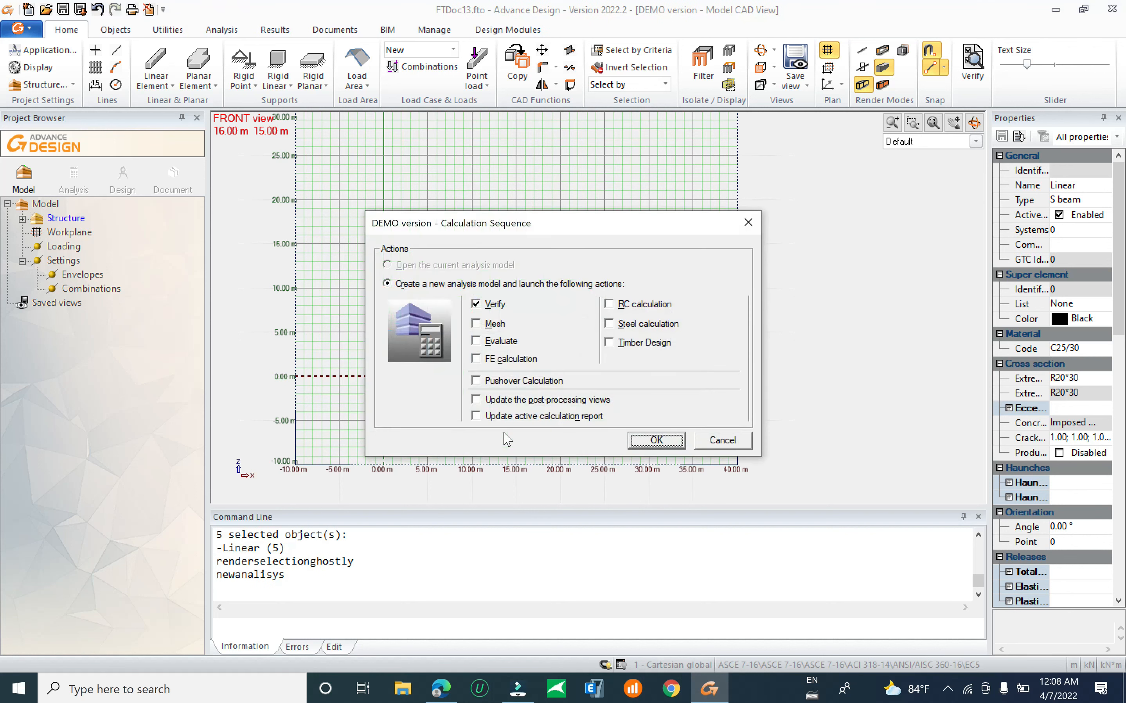
pyautogui.click(743, 446)
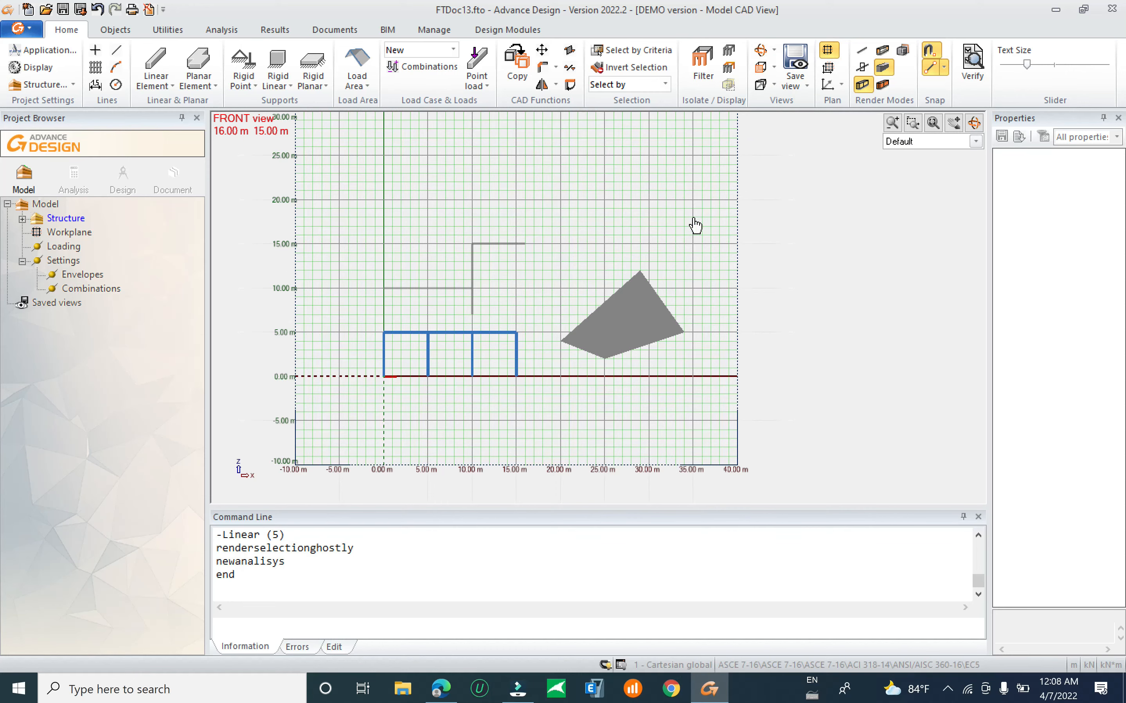
# Orbit the model to inspect the ghosted elements in 3D, then return to the front view.
pyautogui.scroll(-3, 530, 273)
pyautogui.scroll(4, 522, 302)
pyautogui.scroll(1, 568, 303)
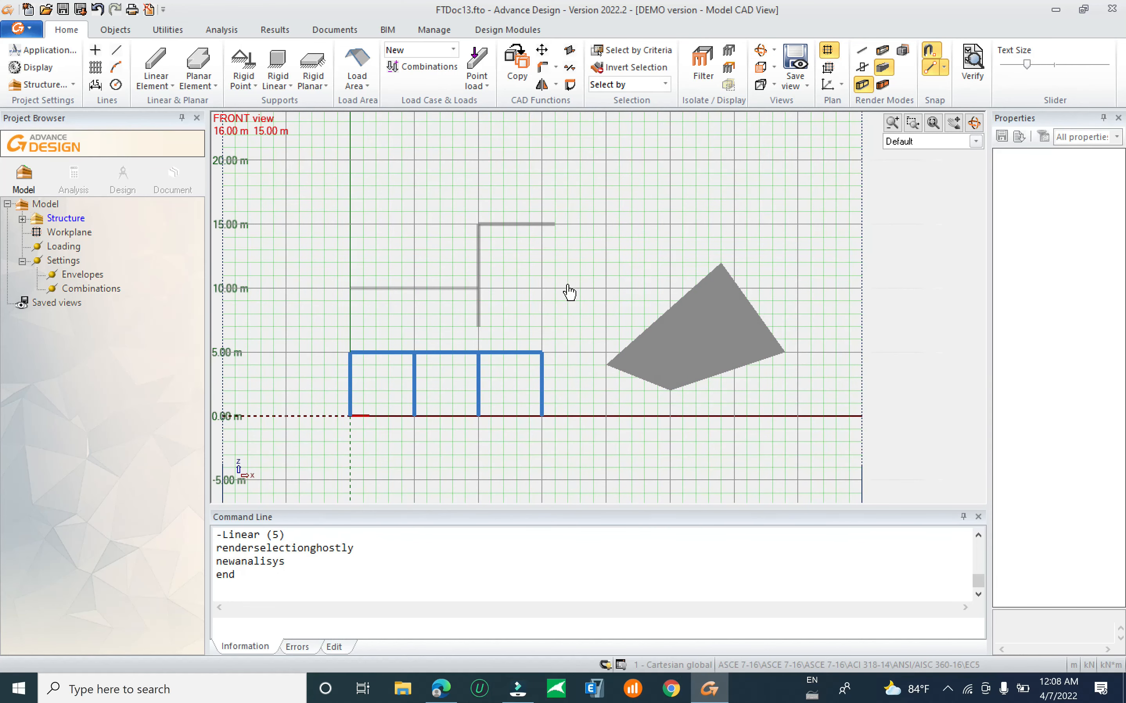
pyautogui.keyDown('shift'); pyautogui.moveTo(547, 296); pyautogui.dragTo(403, 326, button='middle'); pyautogui.keyUp('shift')
pyautogui.click(760, 67)
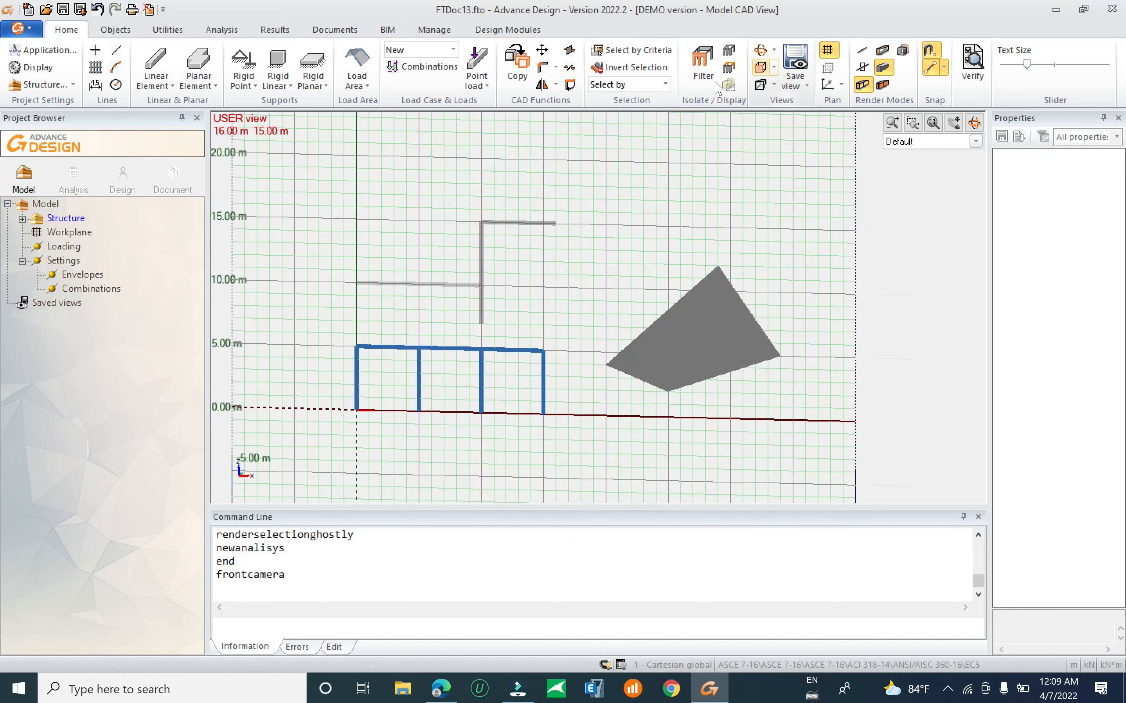
pyautogui.click(760, 50)
pyautogui.moveTo(530, 261); pyautogui.dragTo(568, 308)
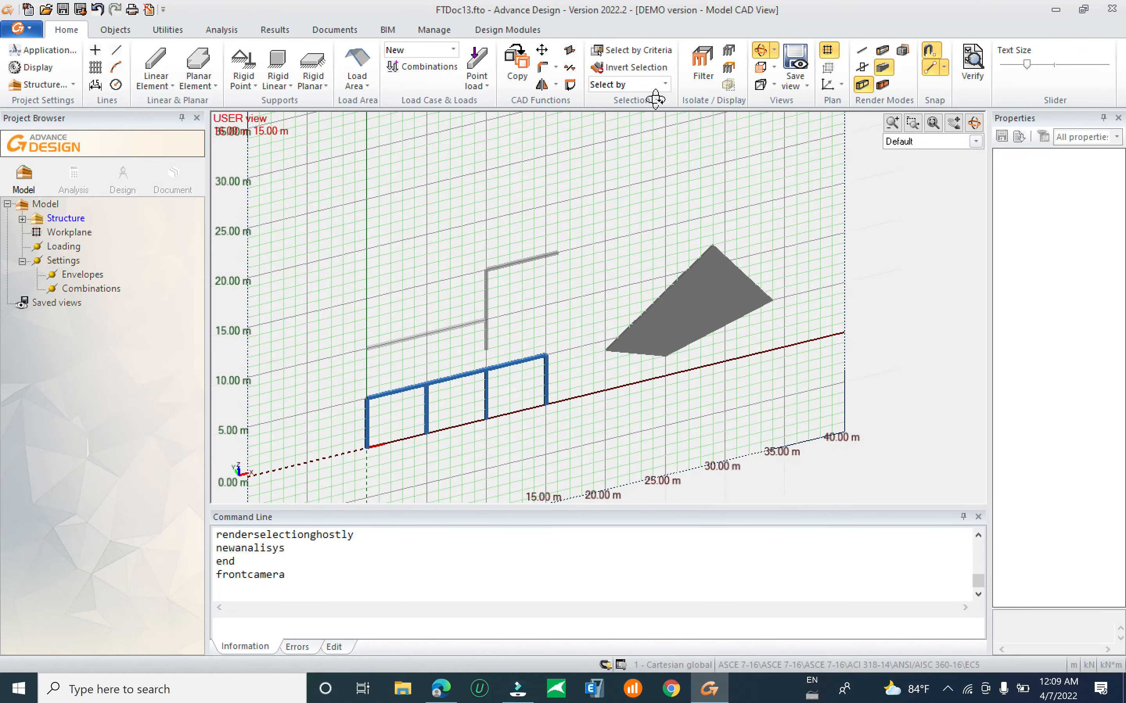
pyautogui.click(762, 66)
# Try the Zoom and Zoom Window tools on the model, then fit everything with Zoom All.
pyautogui.click(776, 50)
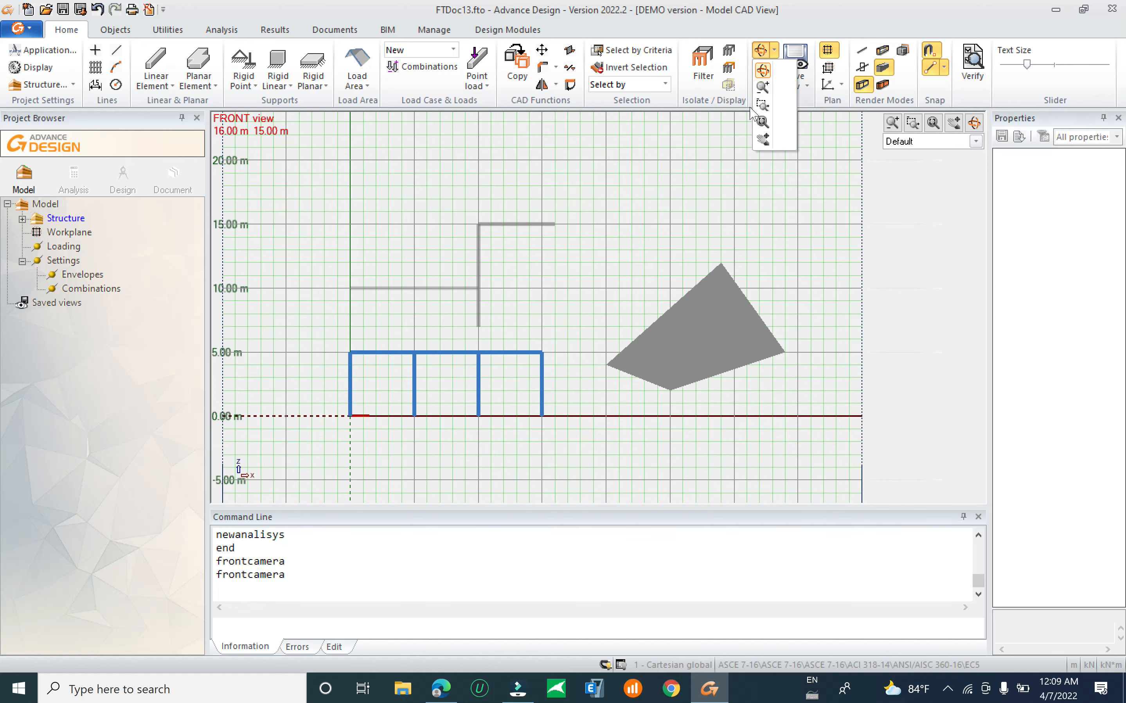
pyautogui.click(765, 88)
pyautogui.moveTo(425, 217); pyautogui.dragTo(43, 106)
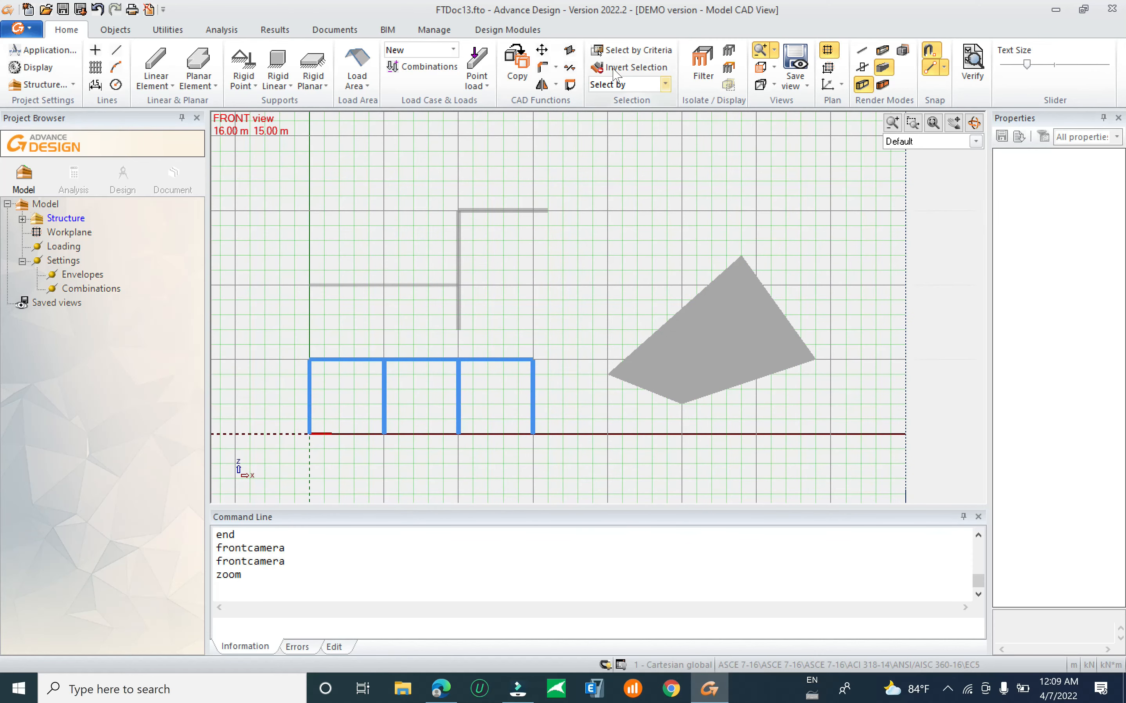
pyautogui.click(774, 51)
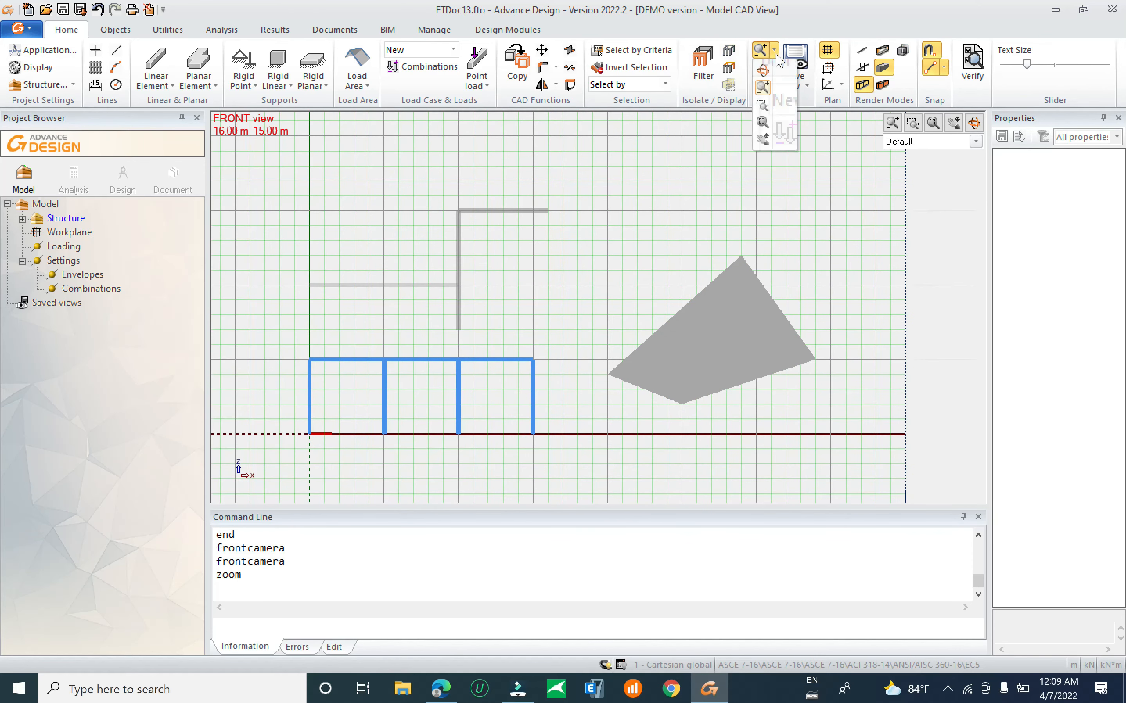
pyautogui.click(772, 108)
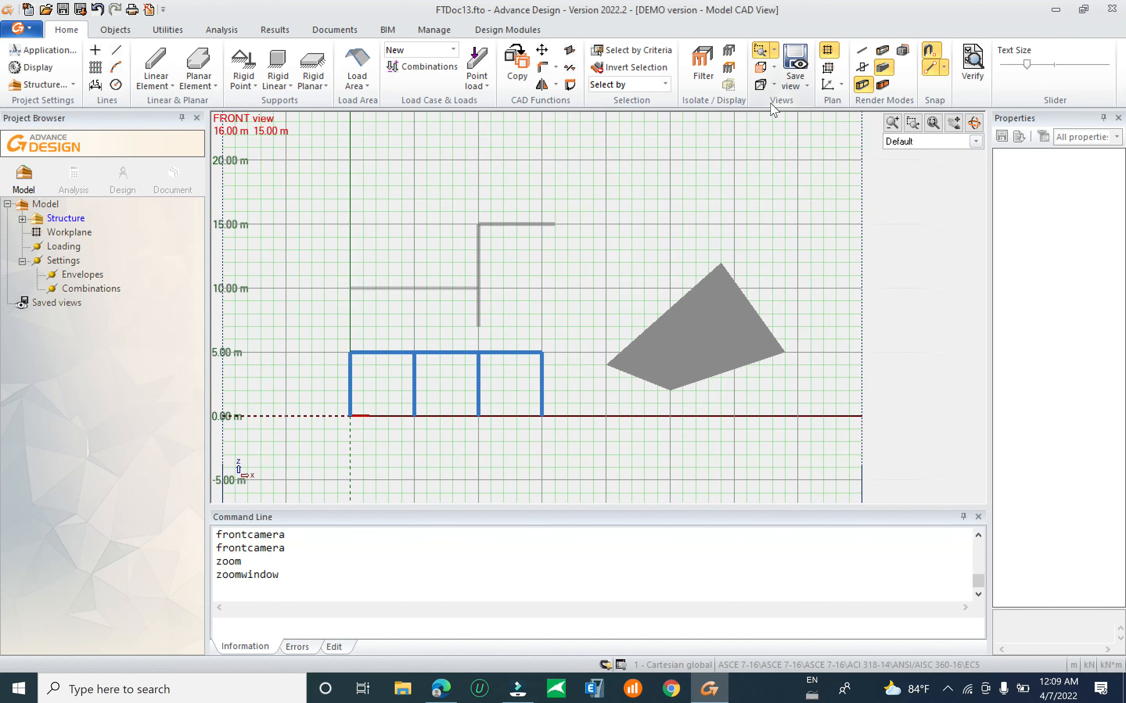
pyautogui.click(775, 50)
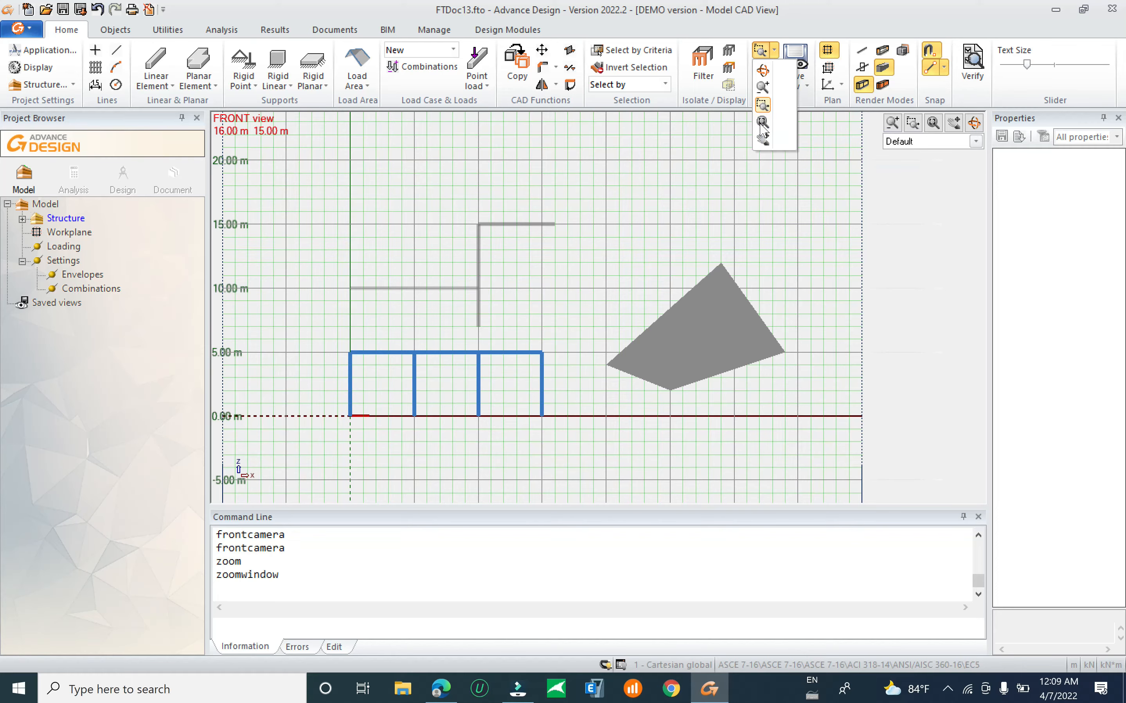
pyautogui.click(763, 122)
# Pan the front view sideways across the frame and the planar element.
pyautogui.click(774, 50)
pyautogui.moveTo(417, 253); pyautogui.dragTo(702, 243, button='middle')
pyautogui.scroll(-2, 445, 266)
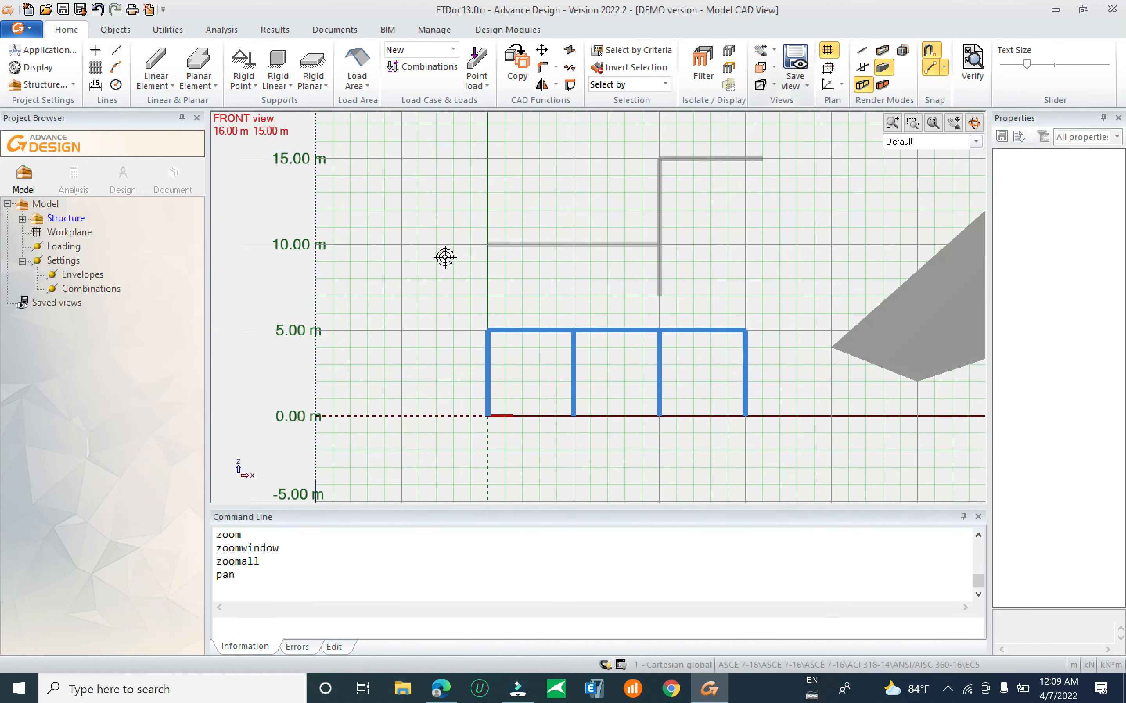
pyautogui.click(765, 50)
pyautogui.moveTo(531, 288); pyautogui.dragTo(211, 271)
pyautogui.moveTo(332, 304); pyautogui.dragTo(462, 295)
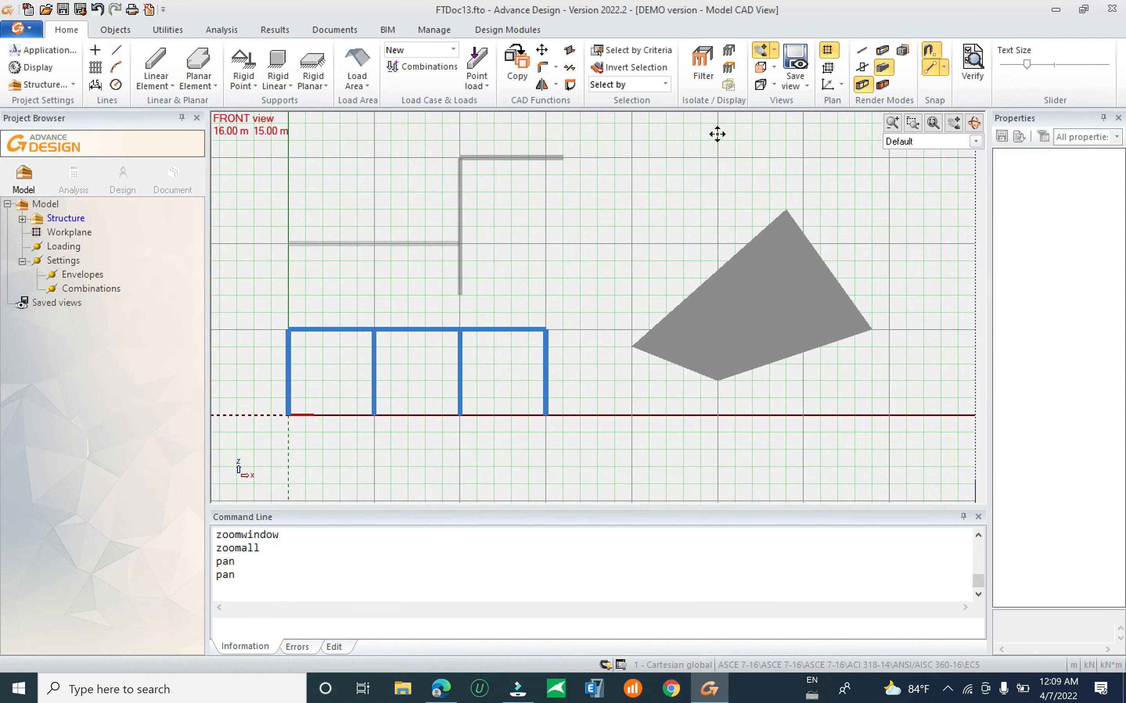
# Review the available navigation tools, the predefined view directions and the commands for saving or updating a view.
pyautogui.click(775, 51)
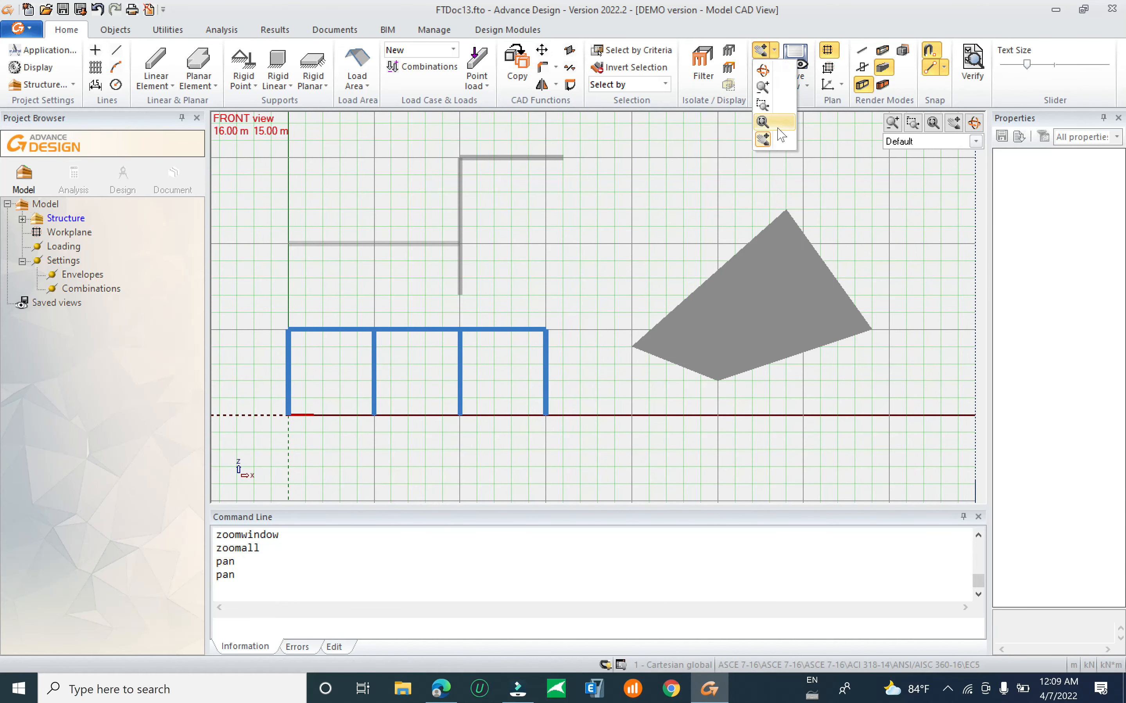
pyautogui.click(774, 67)
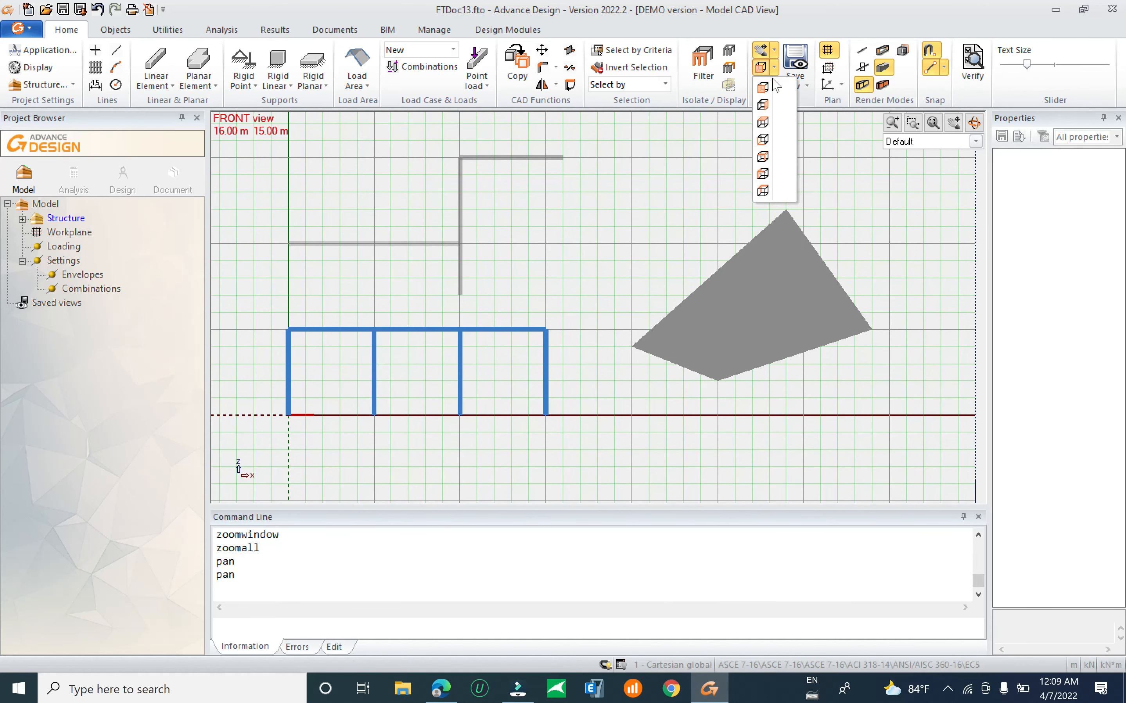
pyautogui.click(816, 12)
pyautogui.click(774, 84)
pyautogui.click(772, 86)
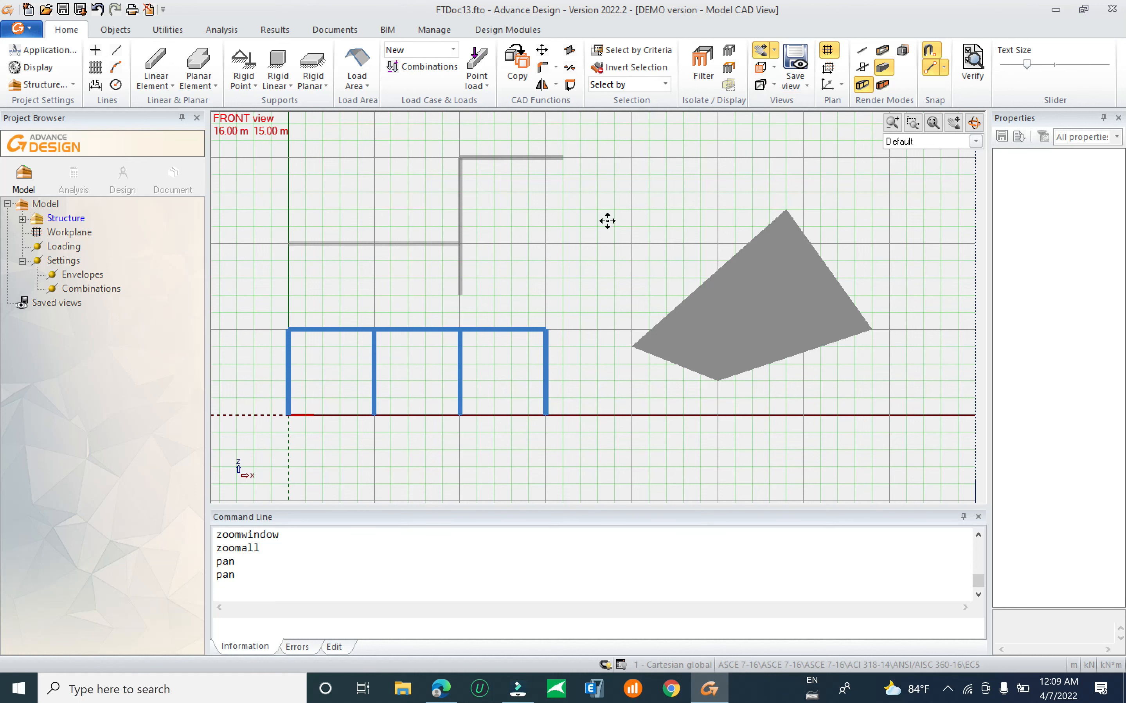
pyautogui.scroll(-2, 628, 244)
pyautogui.click(801, 88)
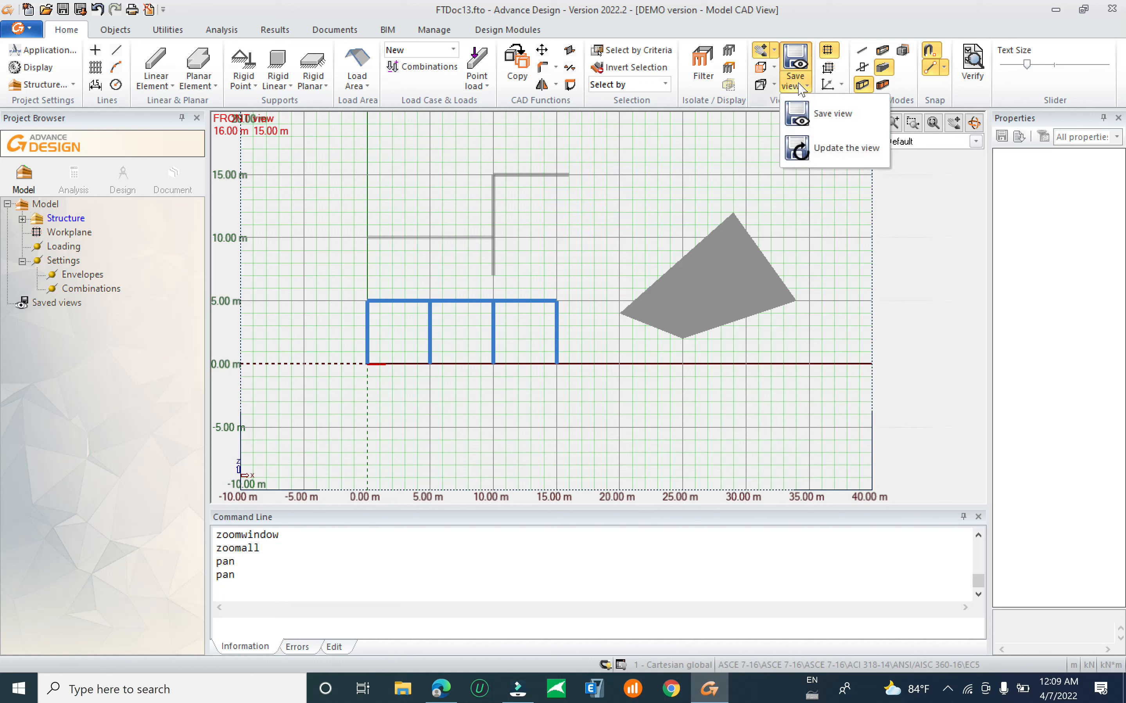
pyautogui.click(604, 231)
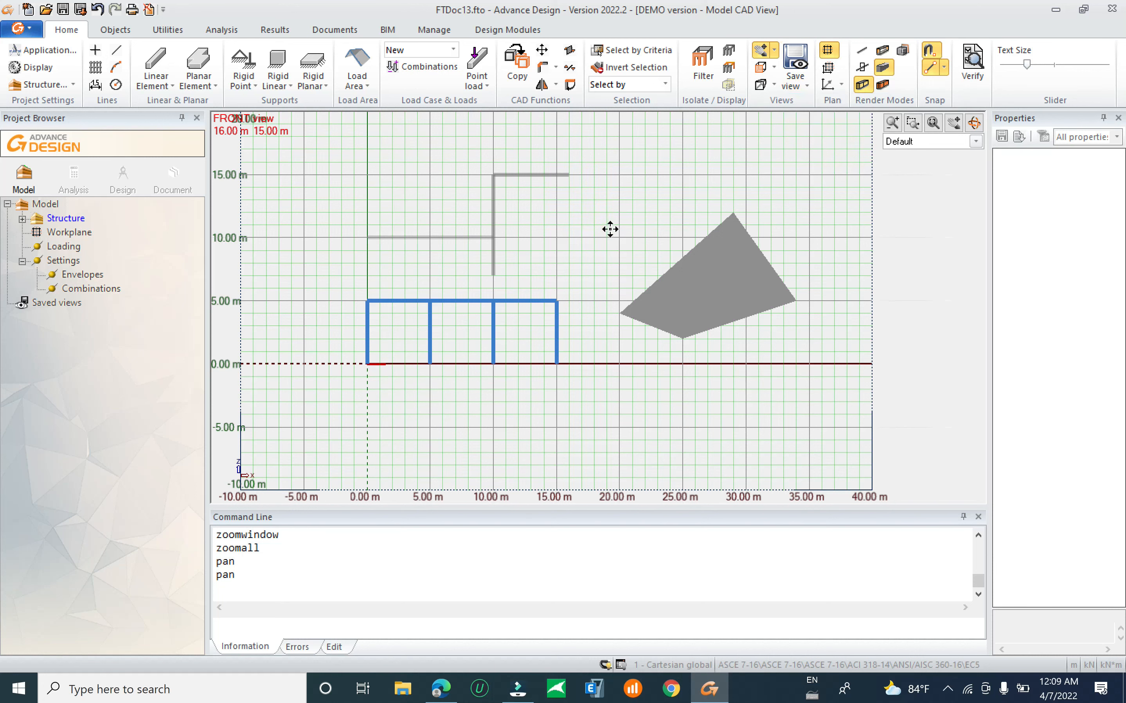
# Save the current zoomed-in front view of the model.
pyautogui.scroll(2, 570, 234)
pyautogui.click(806, 87)
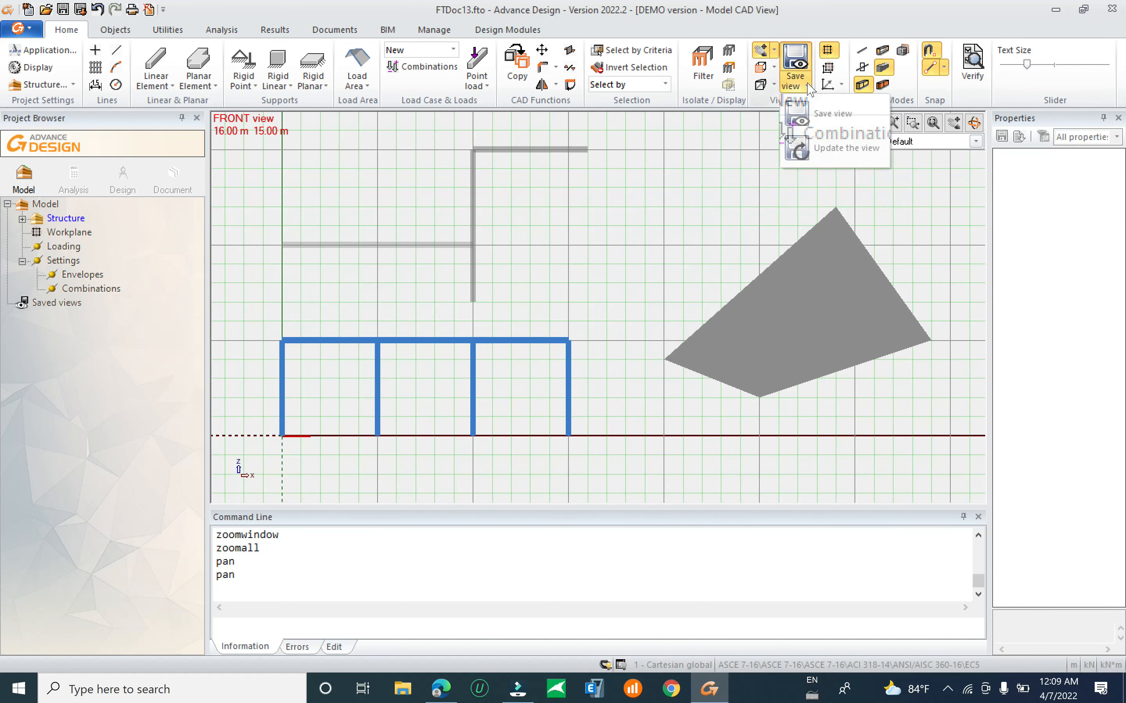
pyautogui.click(840, 120)
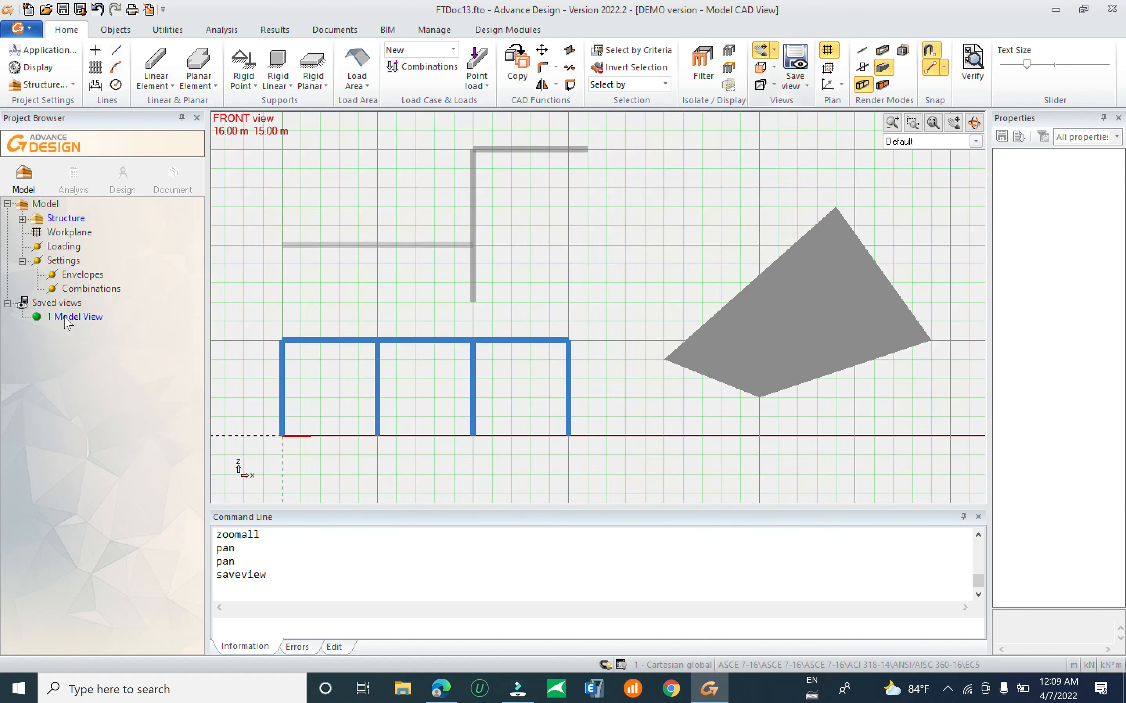
# Rename the saved model view as "2D view".
pyautogui.click(65, 317)
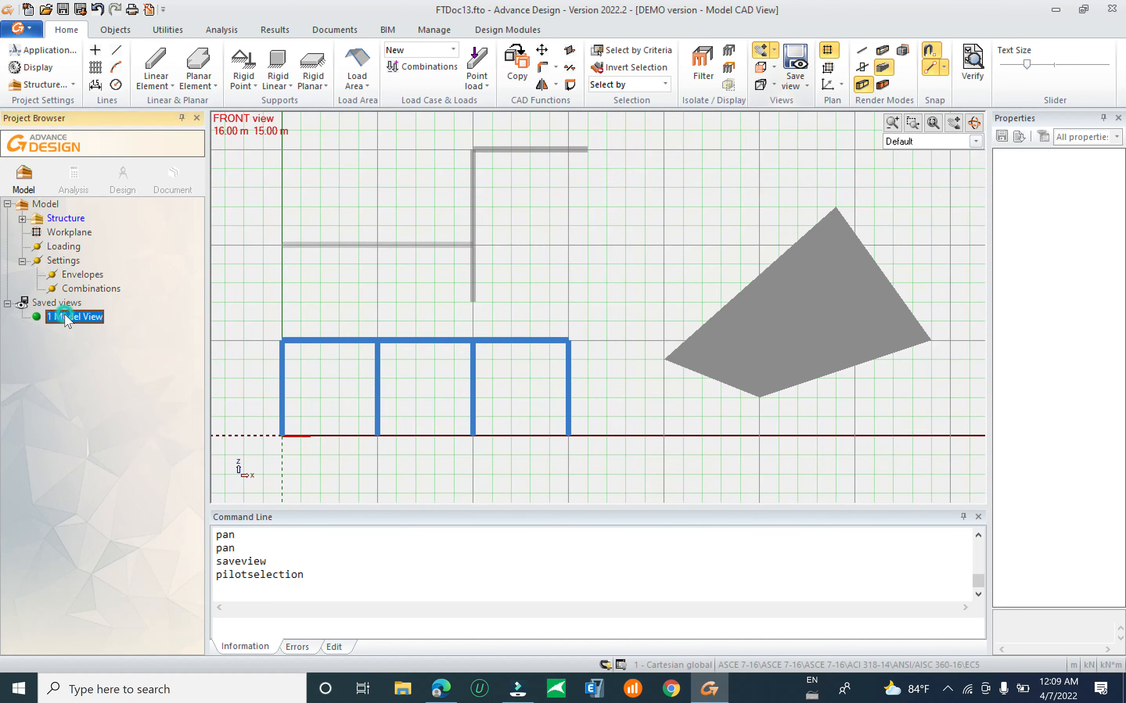
pyautogui.rightClick(65, 317)
pyautogui.click(106, 440)
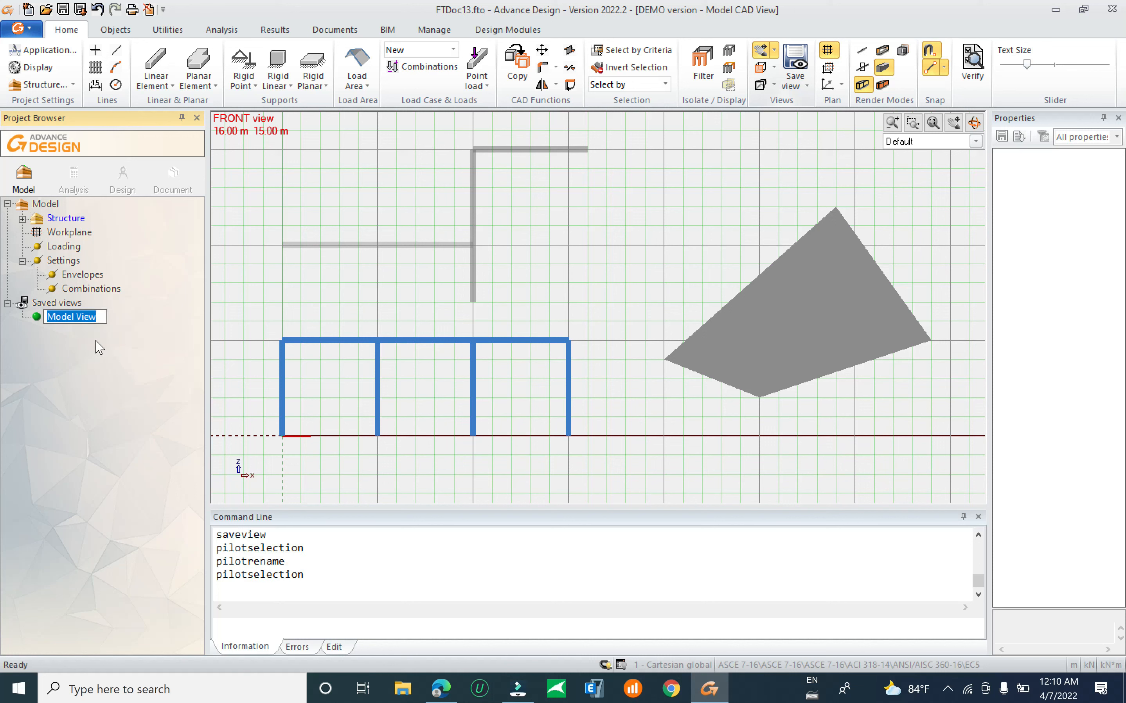
pyautogui.write('@D')
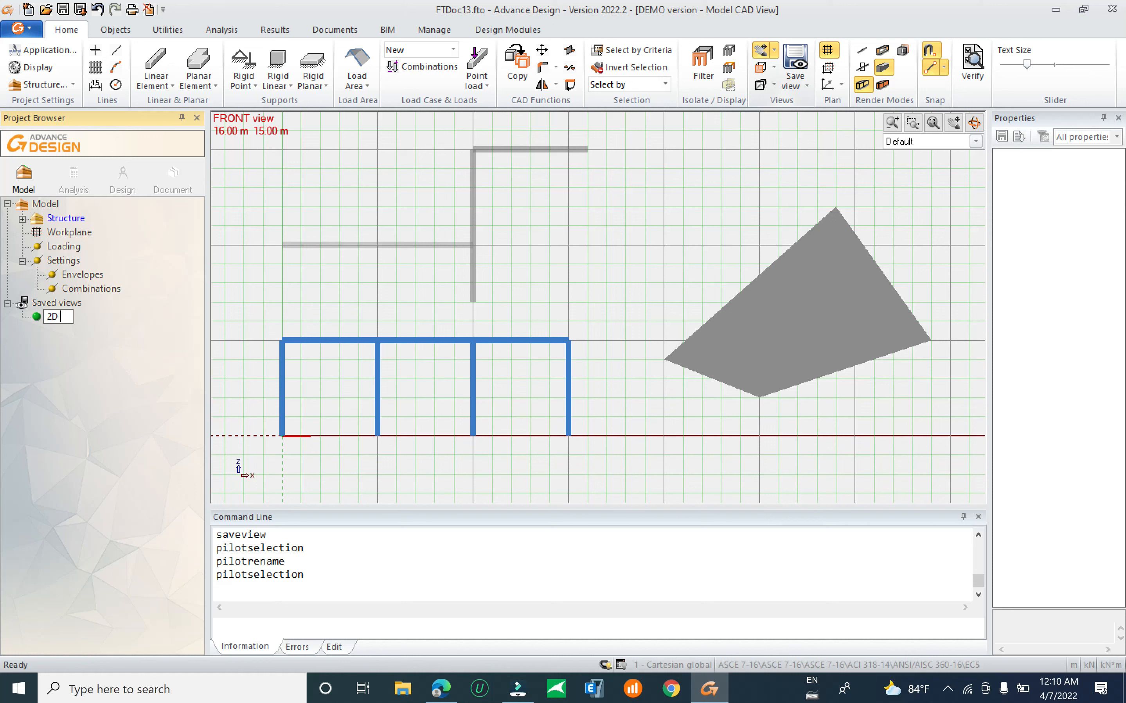
pyautogui.write(' view')
pyautogui.press('Return')
pyautogui.click(69, 304)
pyautogui.click(65, 314)
pyautogui.click(54, 303)
pyautogui.click(61, 316)
pyautogui.click(56, 303)
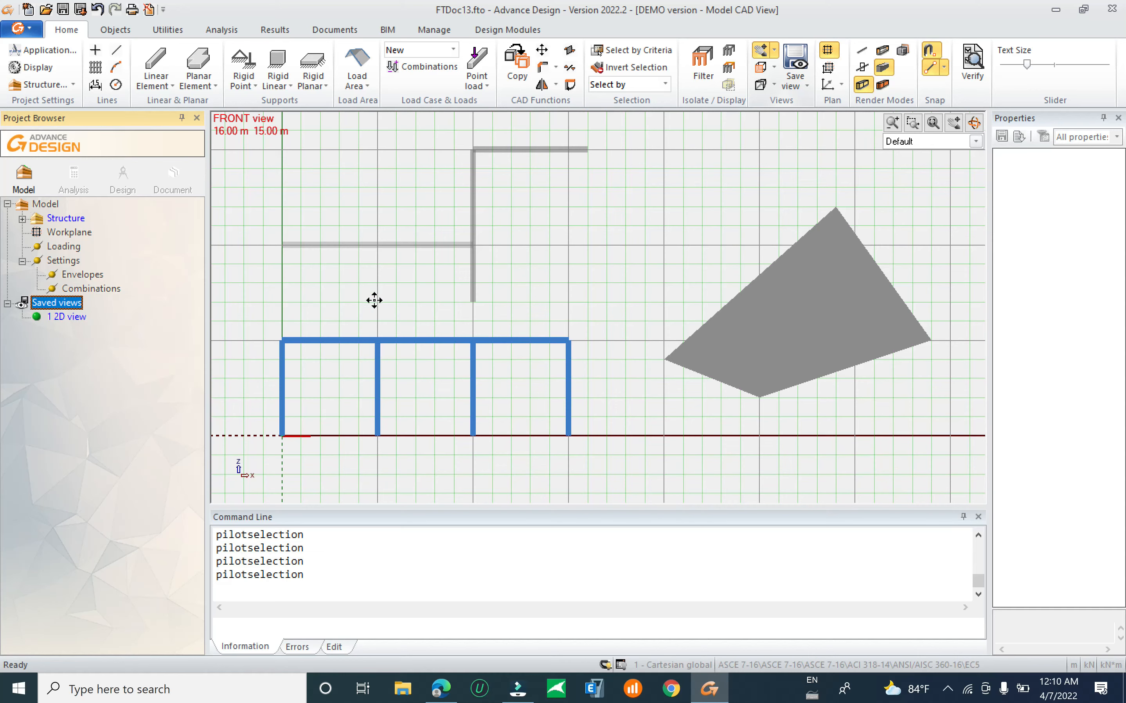
pyautogui.scroll(-2, 374, 363)
pyautogui.scroll(2, 463, 298)
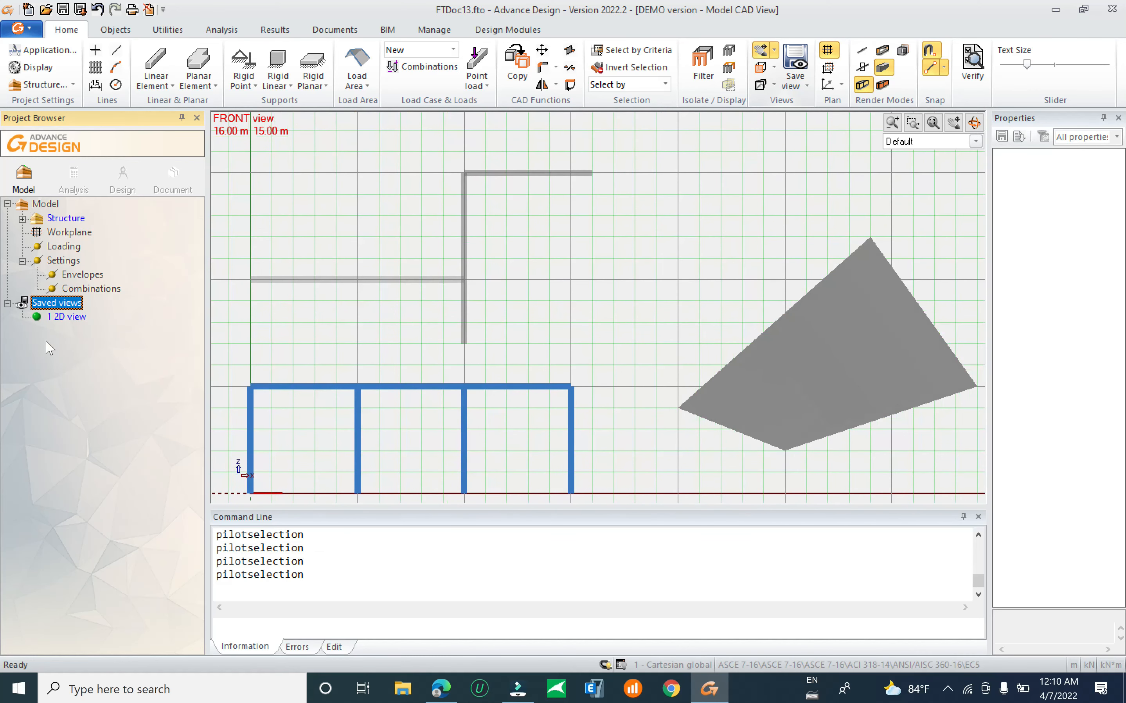
pyautogui.moveTo(389, 280); pyautogui.dragTo(454, 204, button='middle')
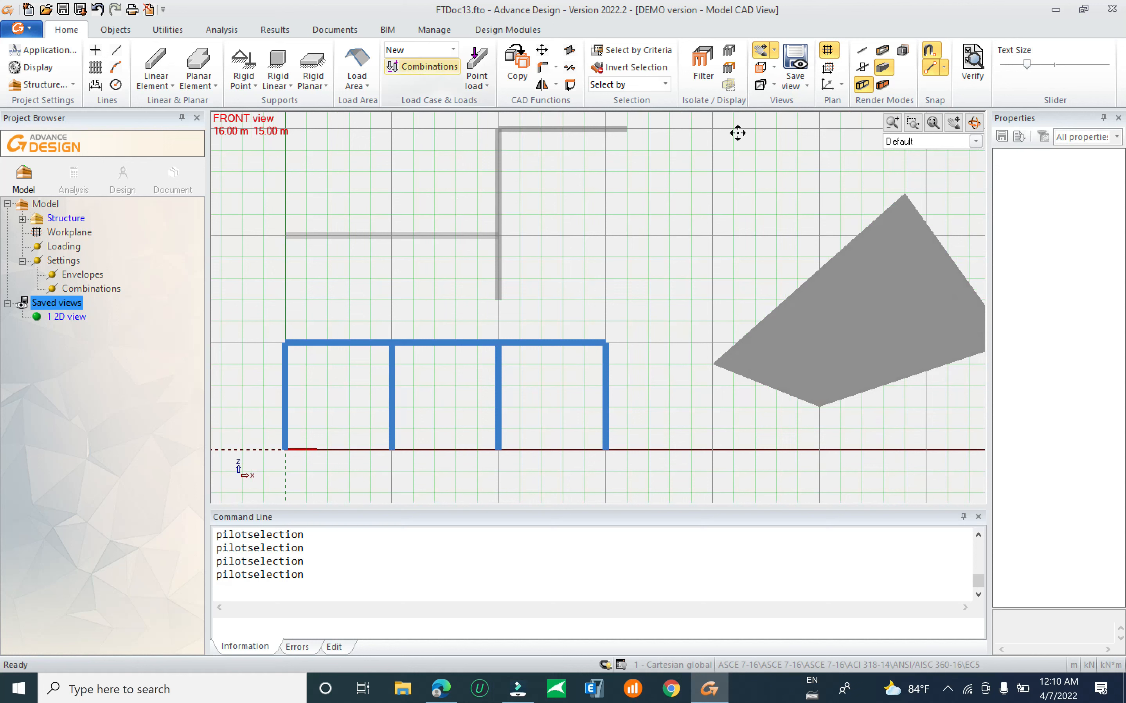
pyautogui.click(801, 86)
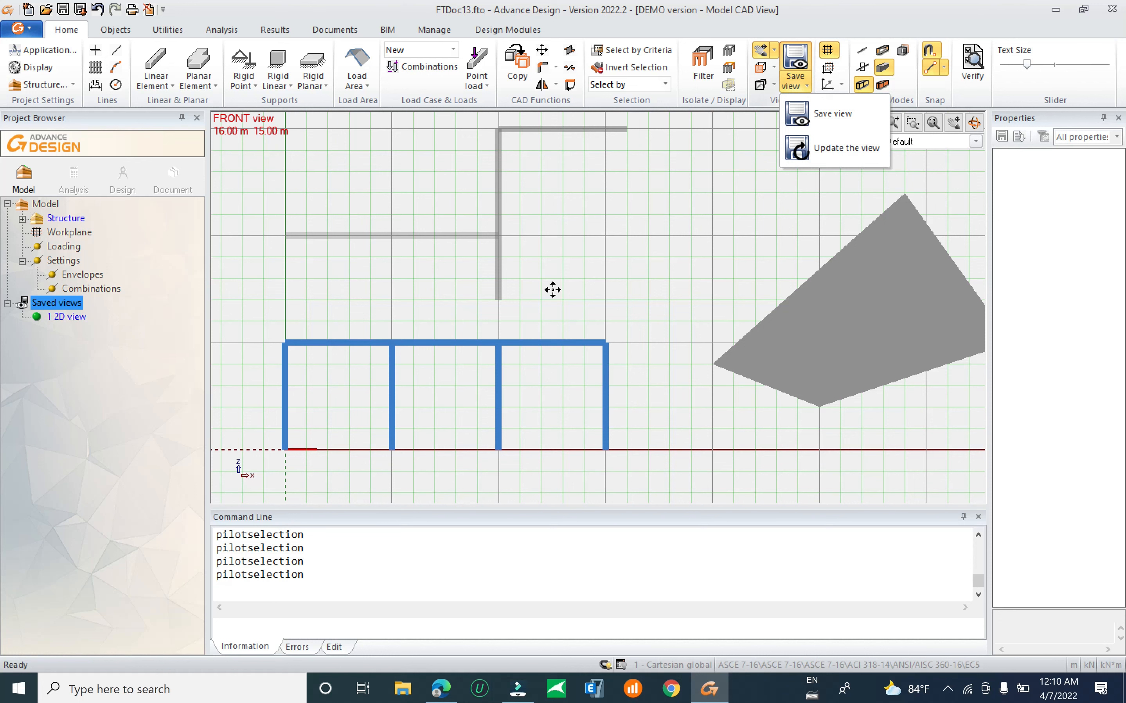
pyautogui.moveTo(604, 237); pyautogui.dragTo(590, 273)
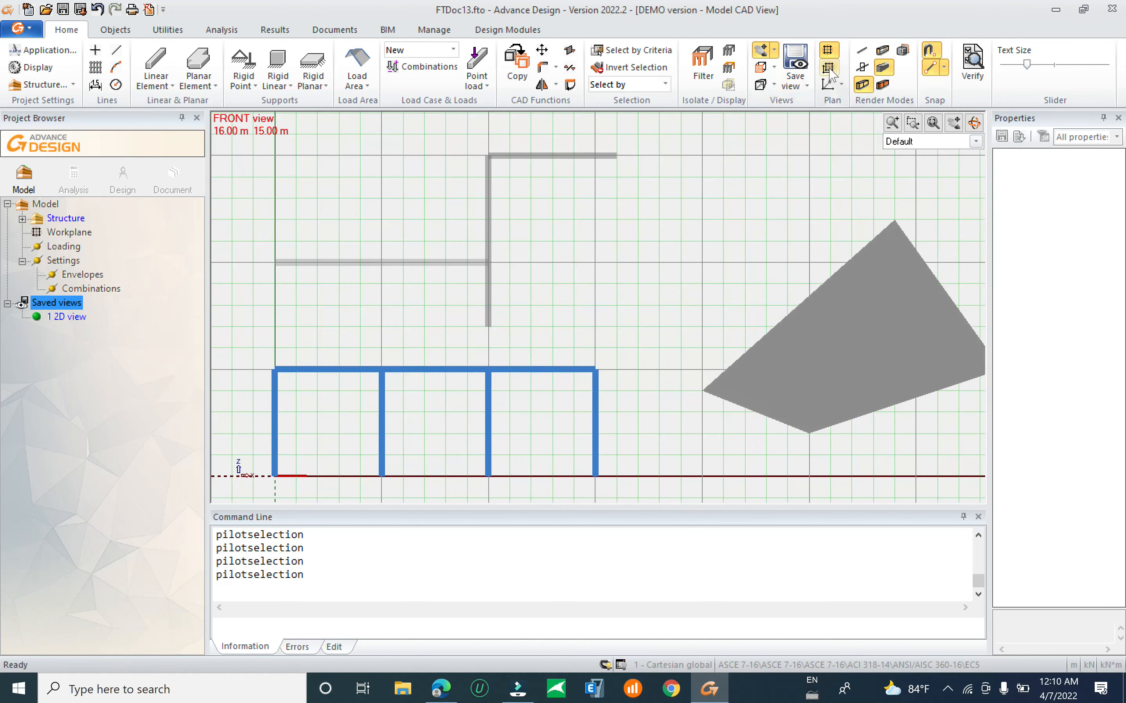
pyautogui.scroll(-2, 727, 199)
pyautogui.scroll(-3, 521, 288)
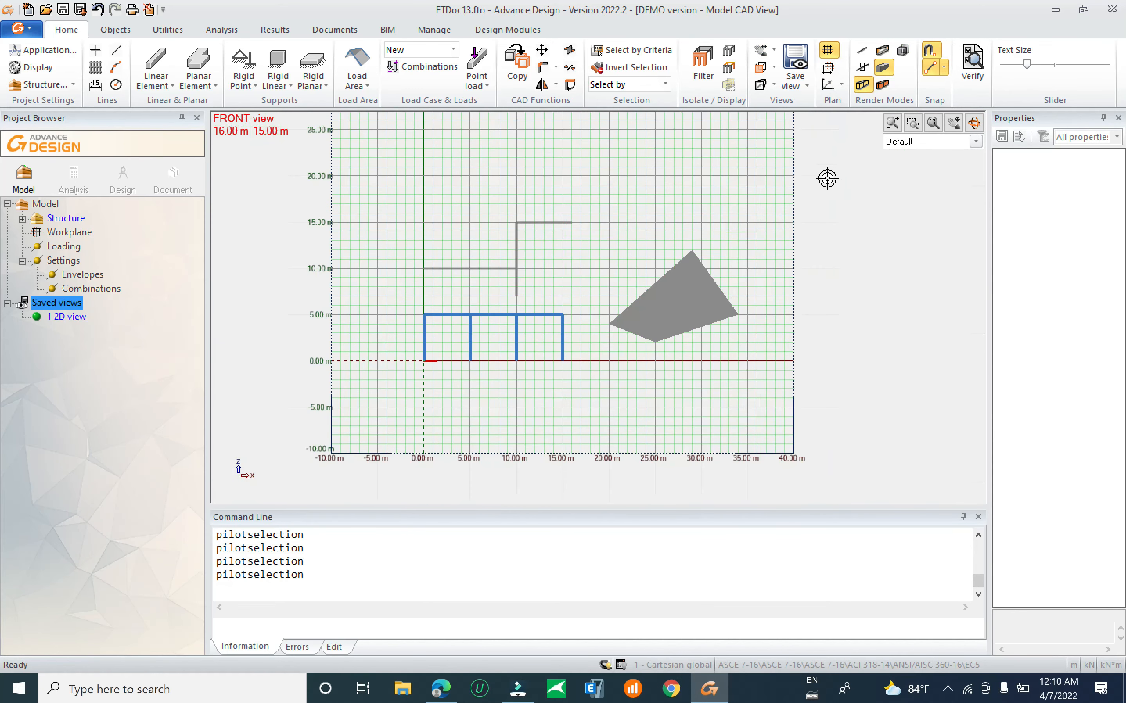
# Draw an open polyline above the frame from (20, 20) through (20, 27), (25, 29), (25, 32) and (22, 34) to (20, 34) m.
pyautogui.scroll(2, 766, 248)
pyautogui.scroll(2, 626, 225)
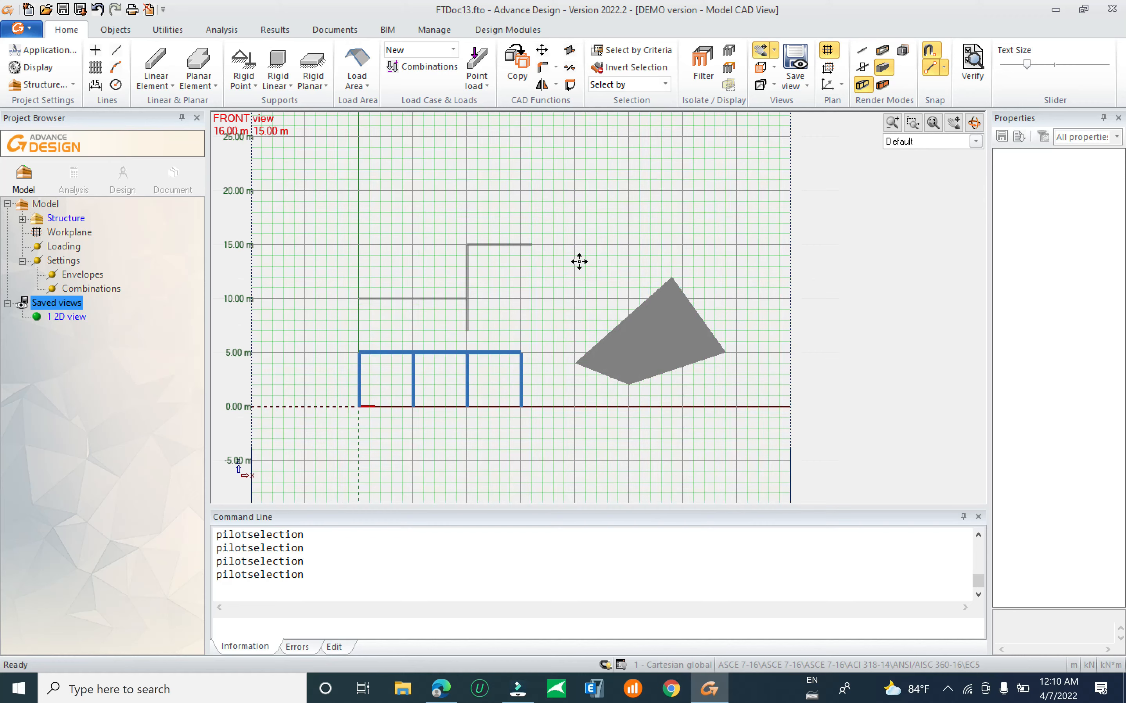
pyautogui.moveTo(578, 261); pyautogui.dragTo(565, 372, button='middle')
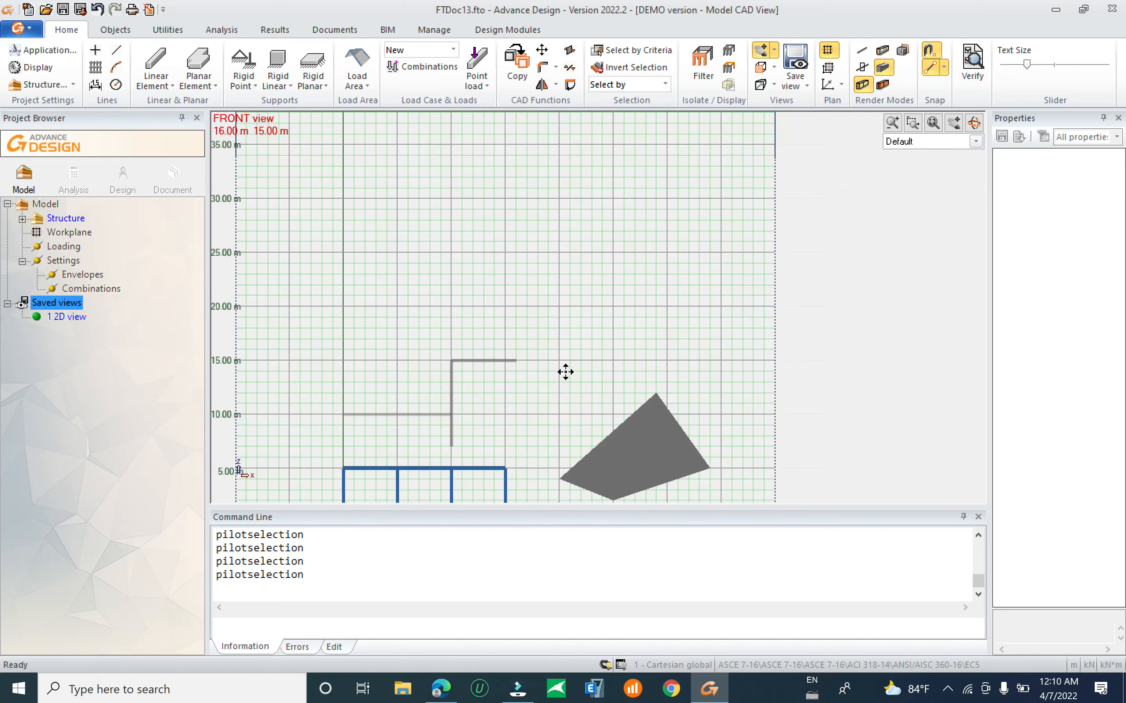
pyautogui.click(120, 53)
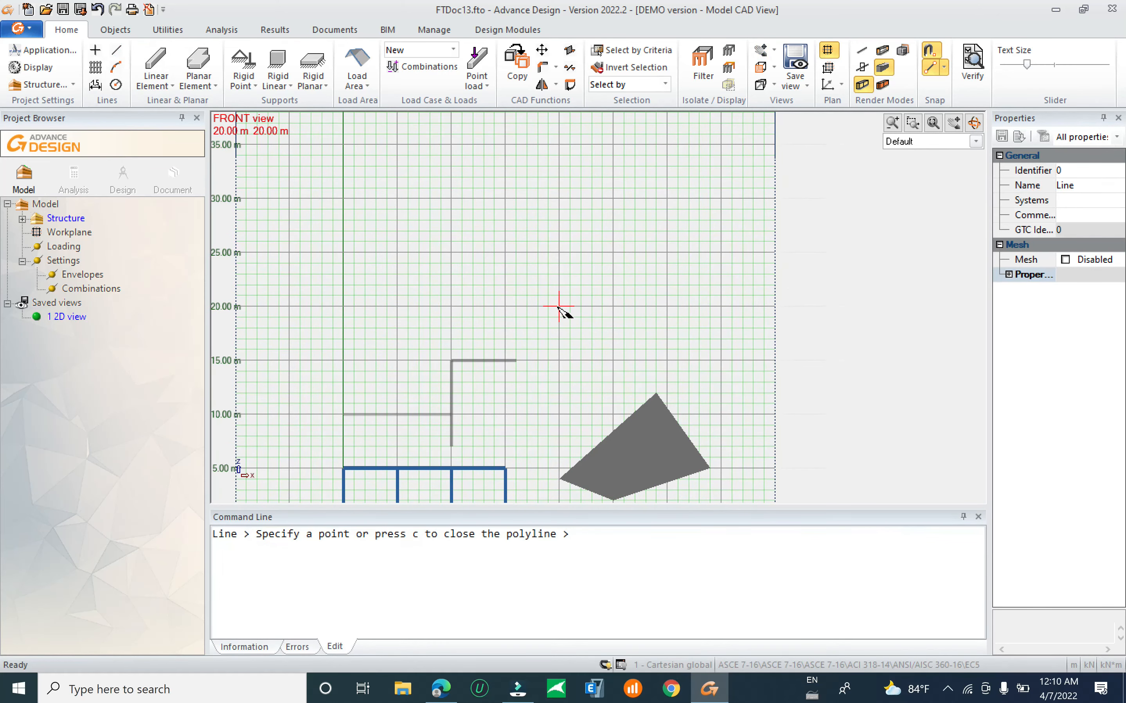
pyautogui.scroll(2, 566, 235)
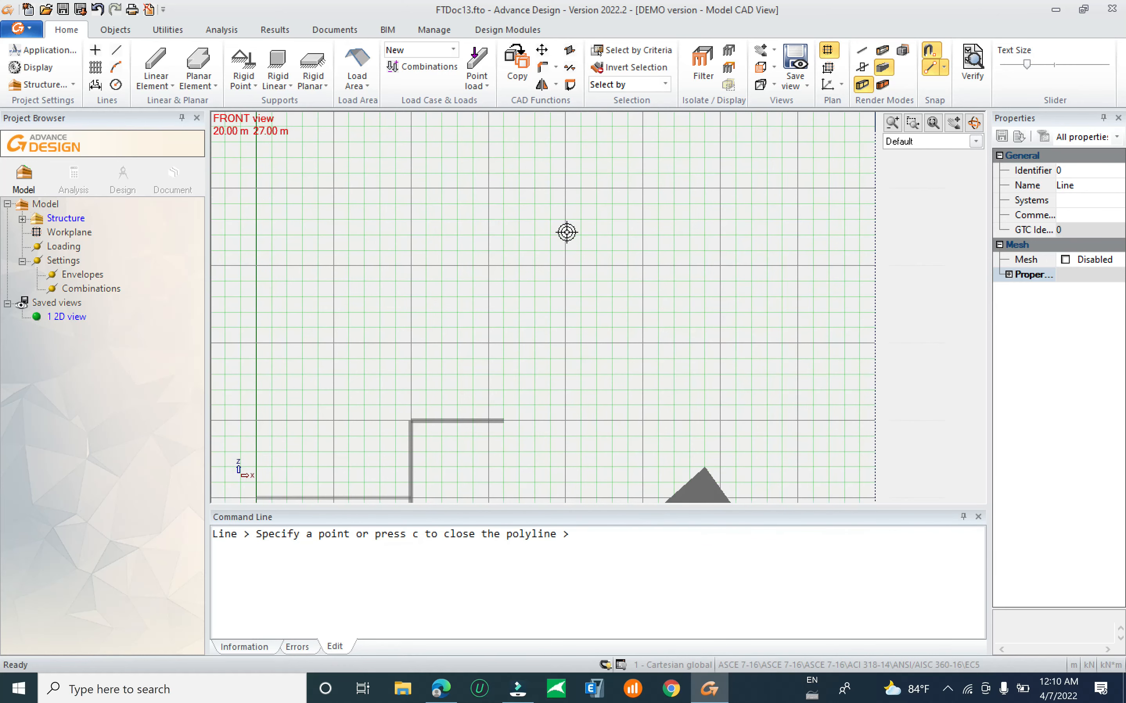
pyautogui.click(567, 234)
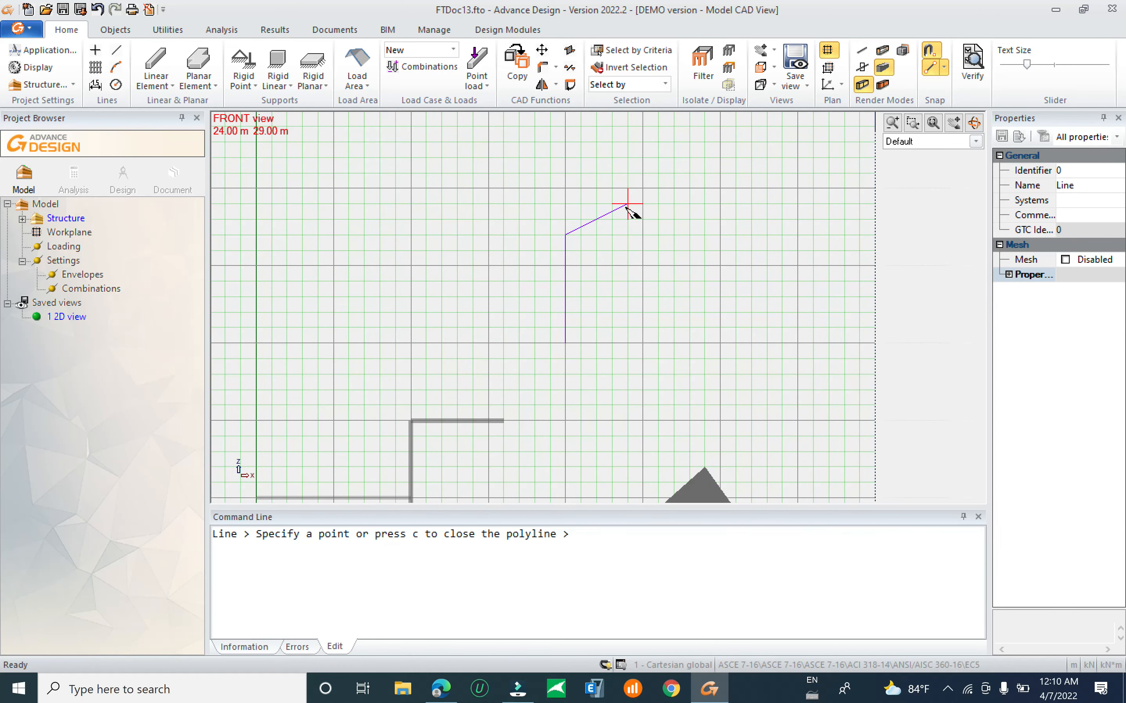
pyautogui.click(642, 203)
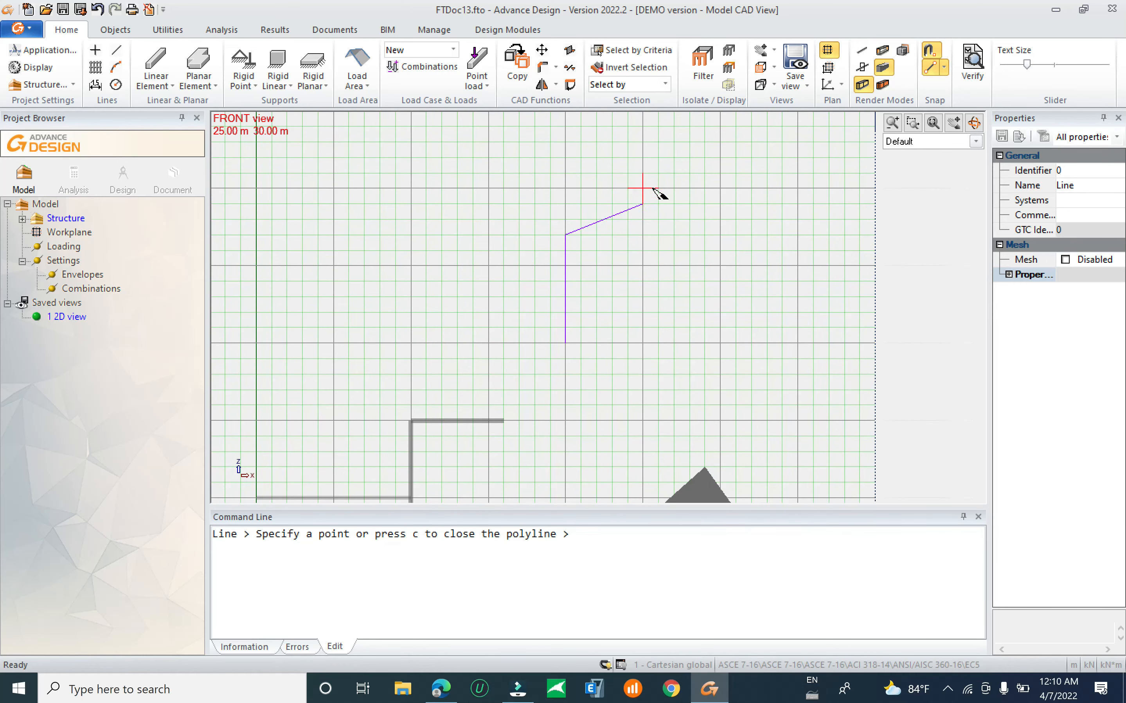
pyautogui.click(643, 157)
pyautogui.moveTo(696, 151); pyautogui.dragTo(666, 223, button='middle')
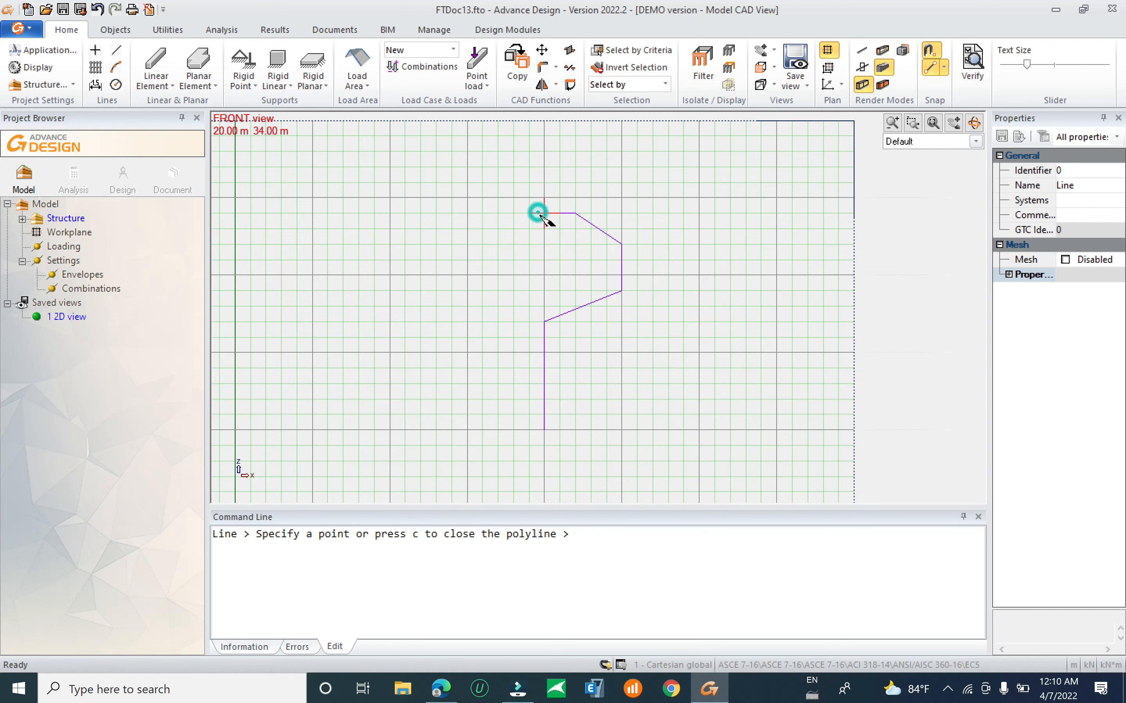
pyautogui.scroll(-5, 550, 196)
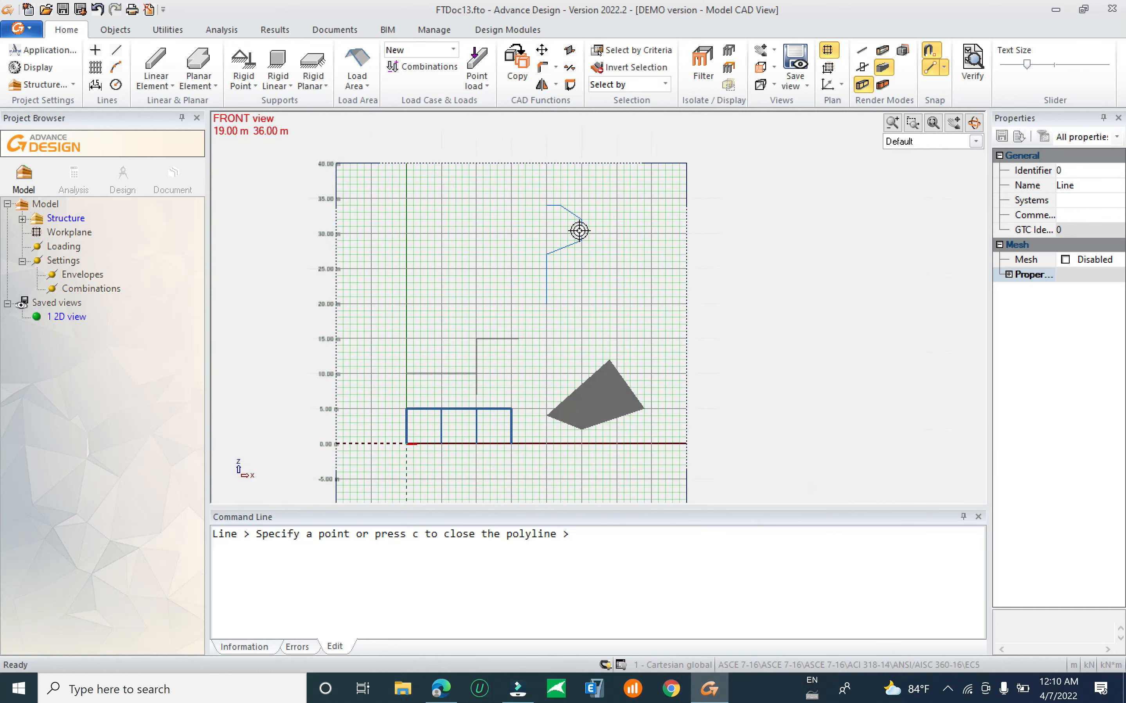
pyautogui.scroll(-1, 579, 230)
pyautogui.press('Escape')
# Restore the front view, select the whole polyline and open the Extrude settings for it.
pyautogui.moveTo(597, 275)
pyautogui.keyDown('shift'); pyautogui.mouseDown(button='middle')
pyautogui.moveTo(676, 299)
pyautogui.moveTo(887, 279)
pyautogui.moveTo(680, 282)
pyautogui.moveTo(490, 263)
pyautogui.moveTo(540, 271)
pyautogui.moveTo(494, 269)
pyautogui.moveTo(467, 291)
pyautogui.moveTo(418, 279)
pyautogui.moveTo(545, 309)
pyautogui.moveTo(603, 283)
pyautogui.moveTo(579, 263)
pyautogui.mouseUp(button='middle'); pyautogui.keyUp('shift')
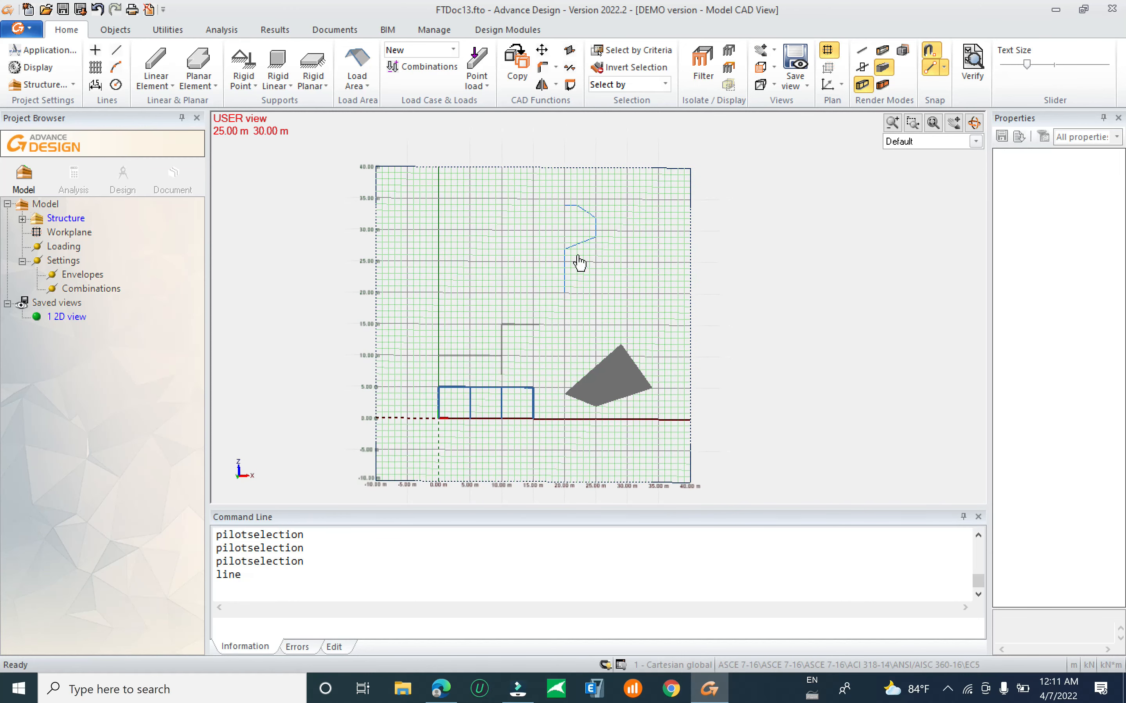
pyautogui.scroll(4, 600, 226)
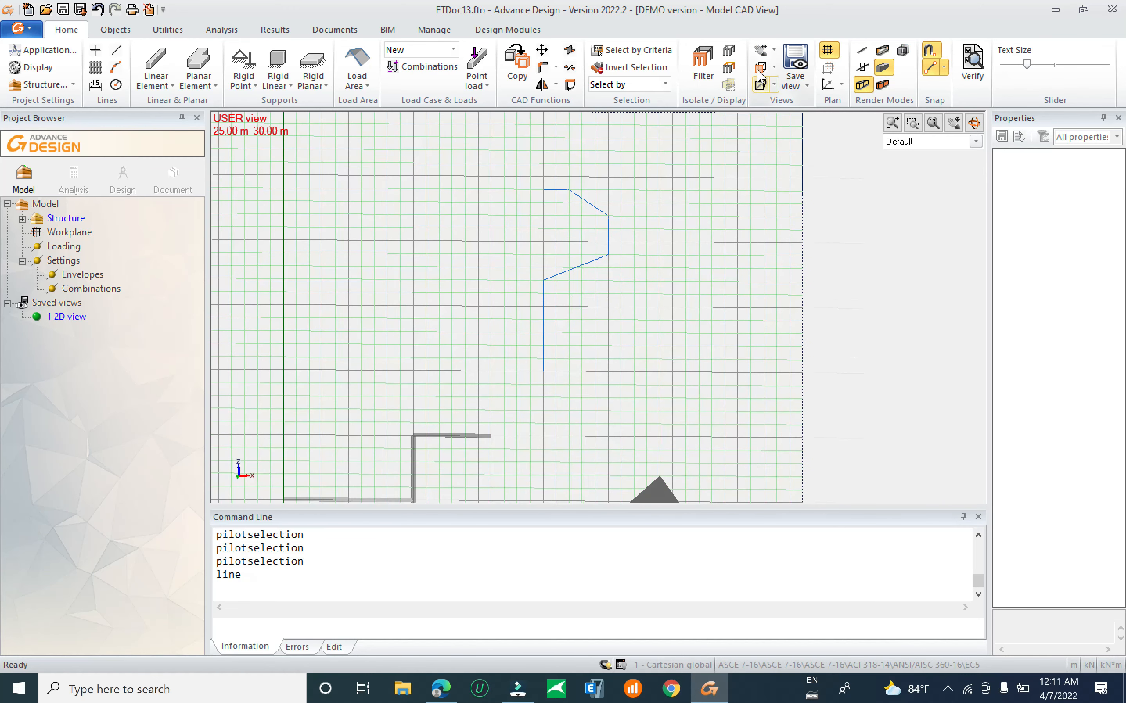
pyautogui.click(759, 68)
pyautogui.moveTo(481, 169); pyautogui.dragTo(673, 429)
pyautogui.click(555, 84)
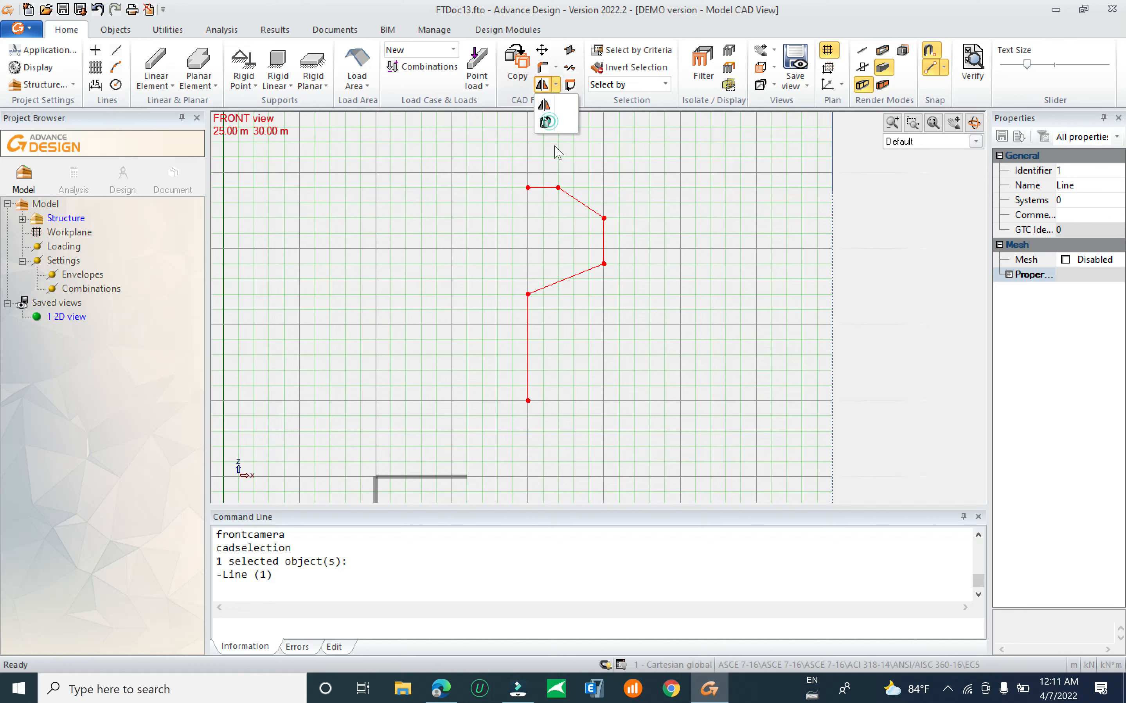
pyautogui.click(546, 122)
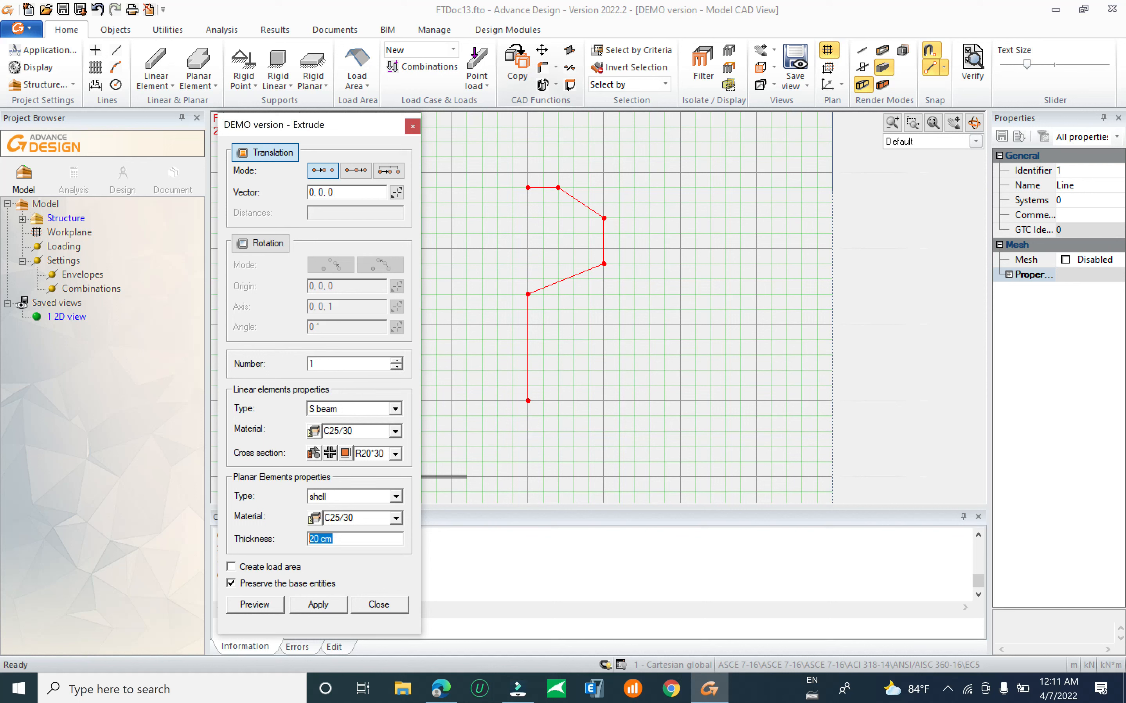
# Check the planar element type and material options, keeping shell and C25/30, and switch the extrusion from translation to rotation.
pyautogui.click(355, 518)
pyautogui.click(388, 498)
pyautogui.click(383, 497)
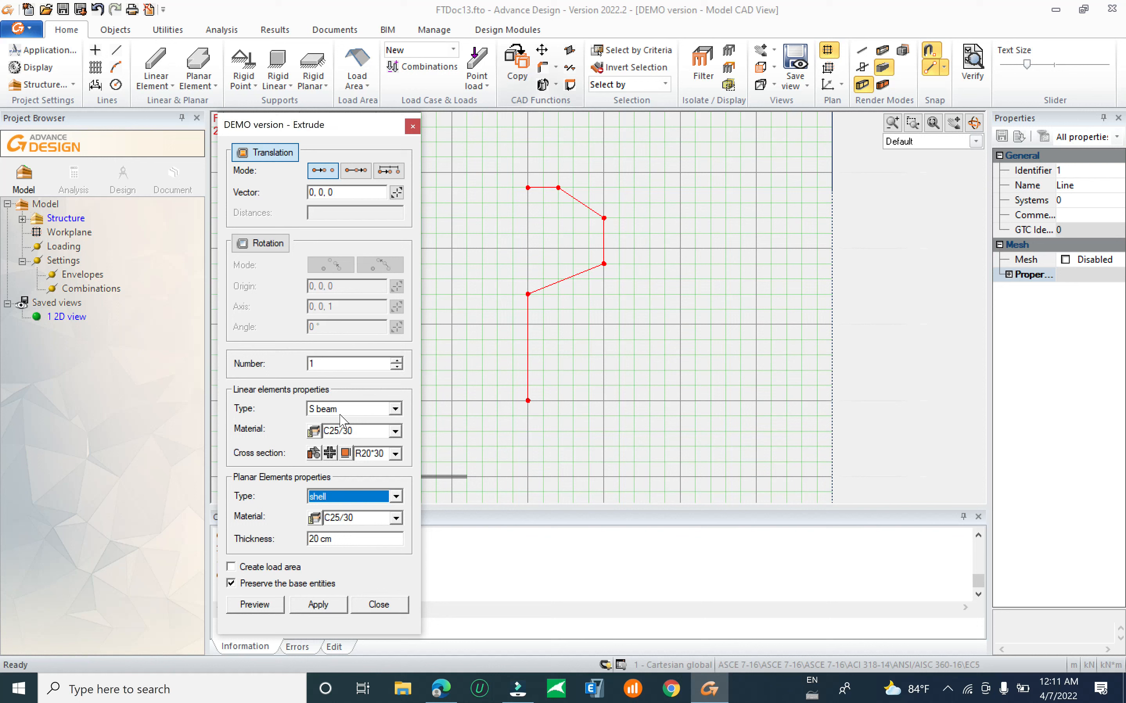
pyautogui.click(279, 239)
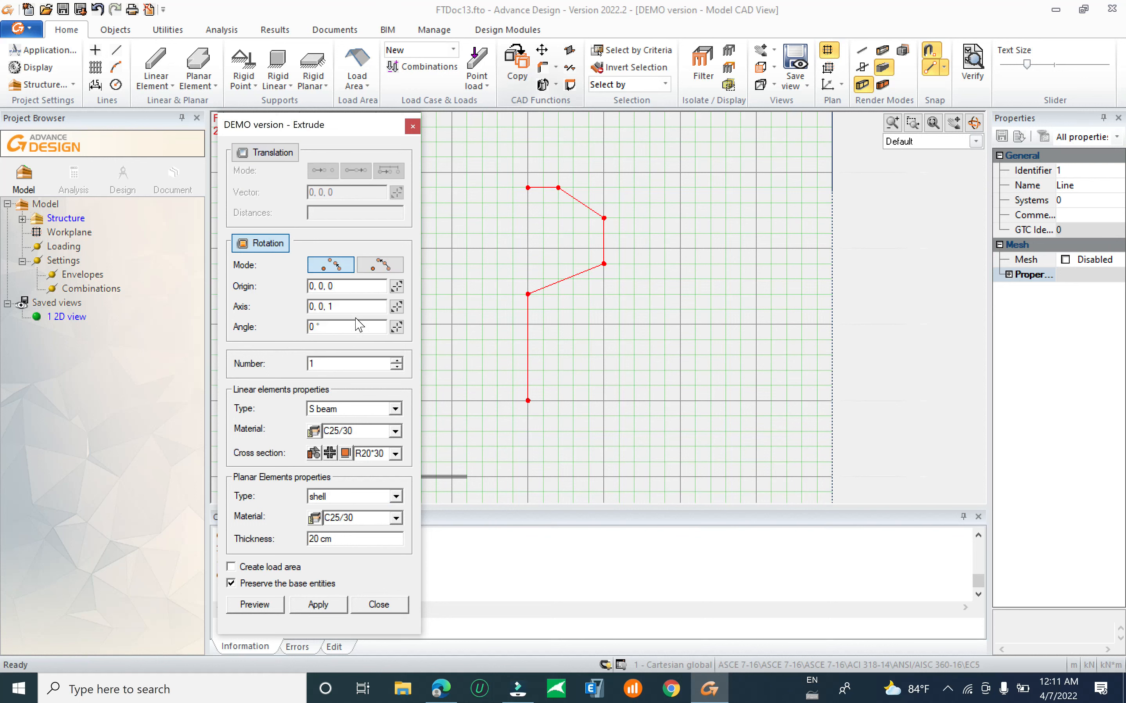
pyautogui.click(339, 329)
# Switch to the Calculator and divide 360 by 15 to find the number of rotation copies.
pyautogui.press('super')
pyautogui.write('ca')
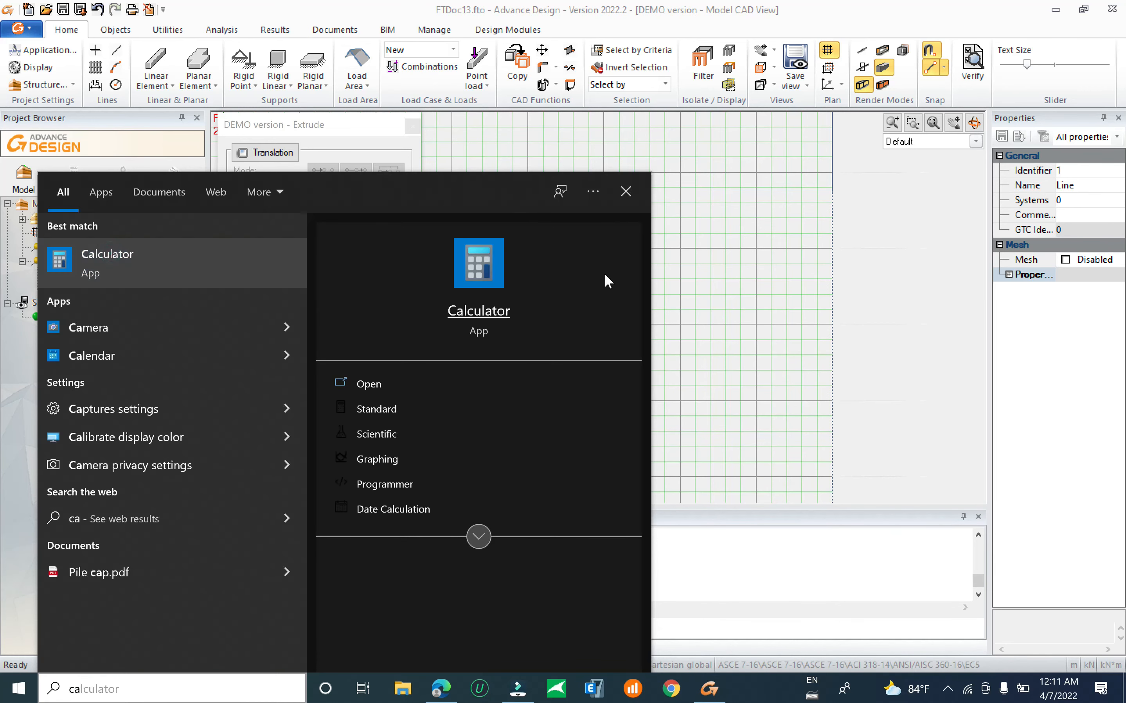
pyautogui.press('Return')
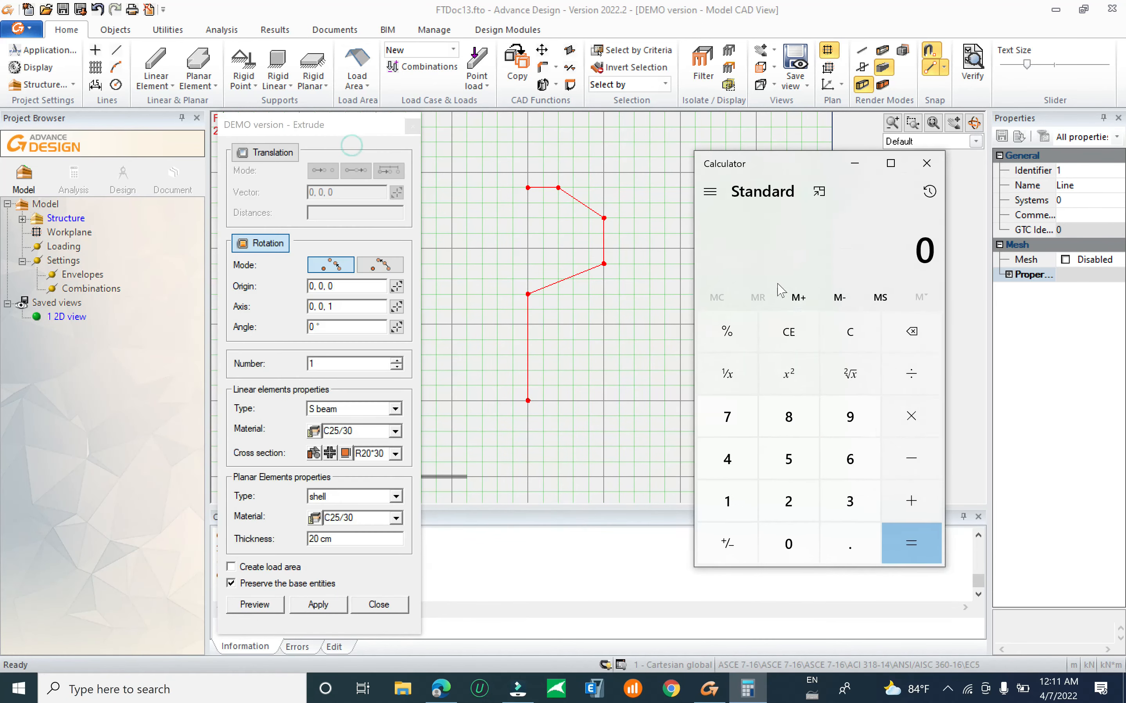
pyautogui.click(849, 512)
pyautogui.click(850, 459)
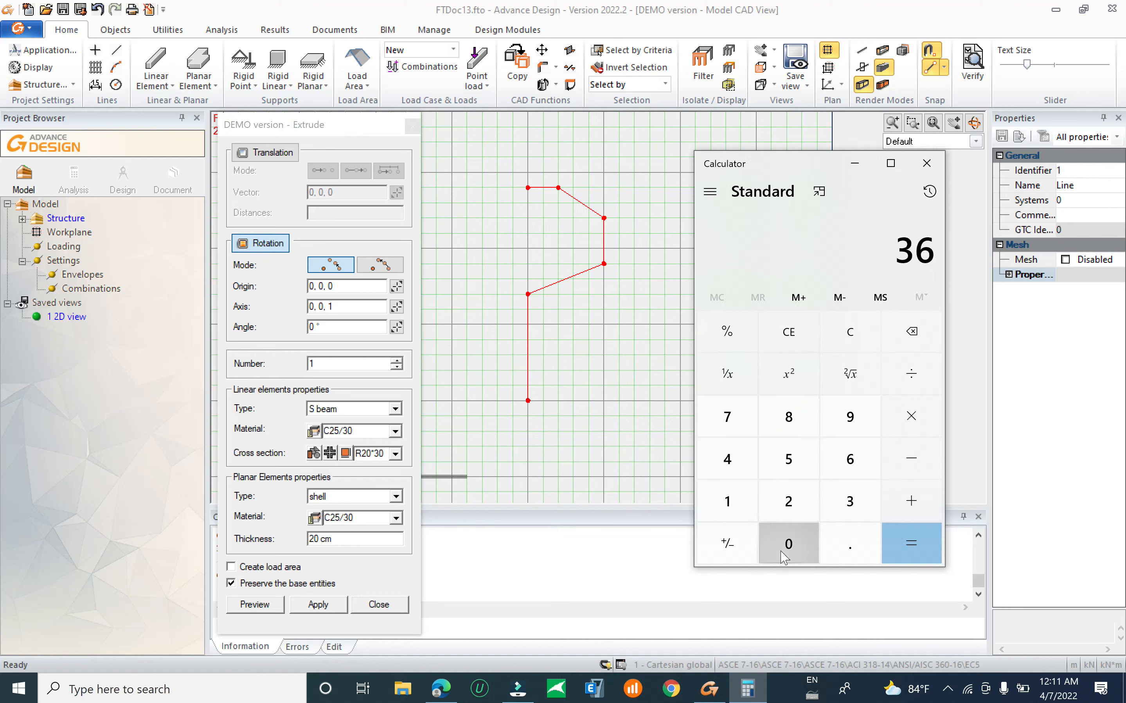
pyautogui.click(782, 551)
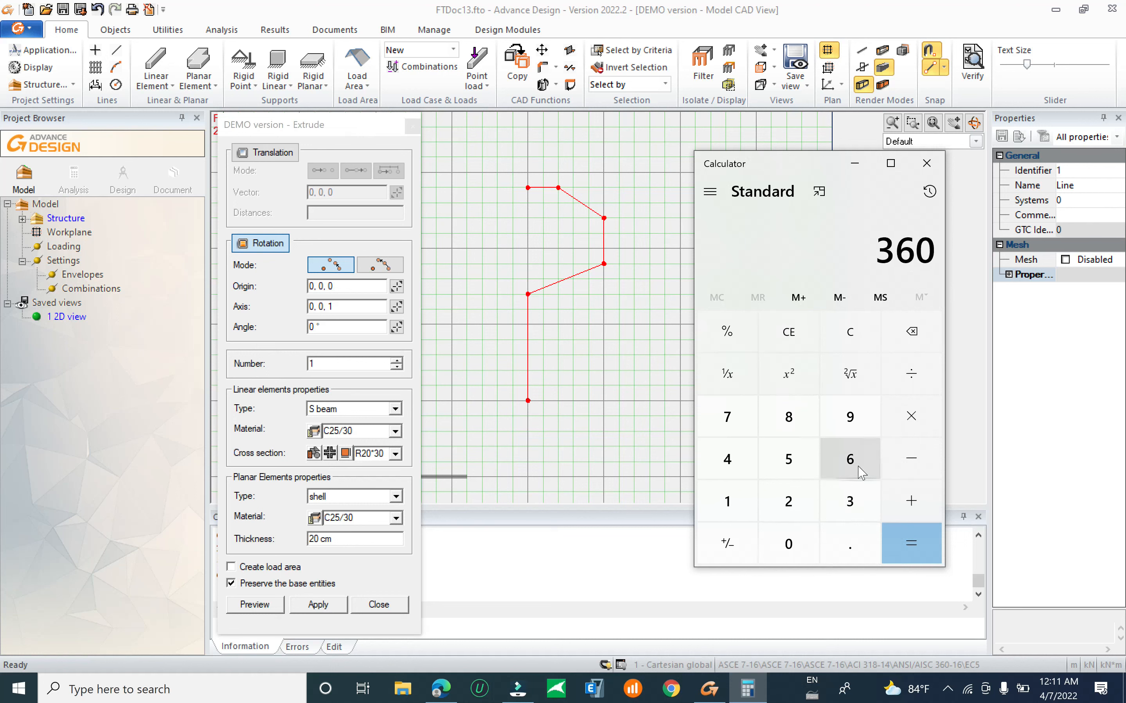
pyautogui.click(920, 378)
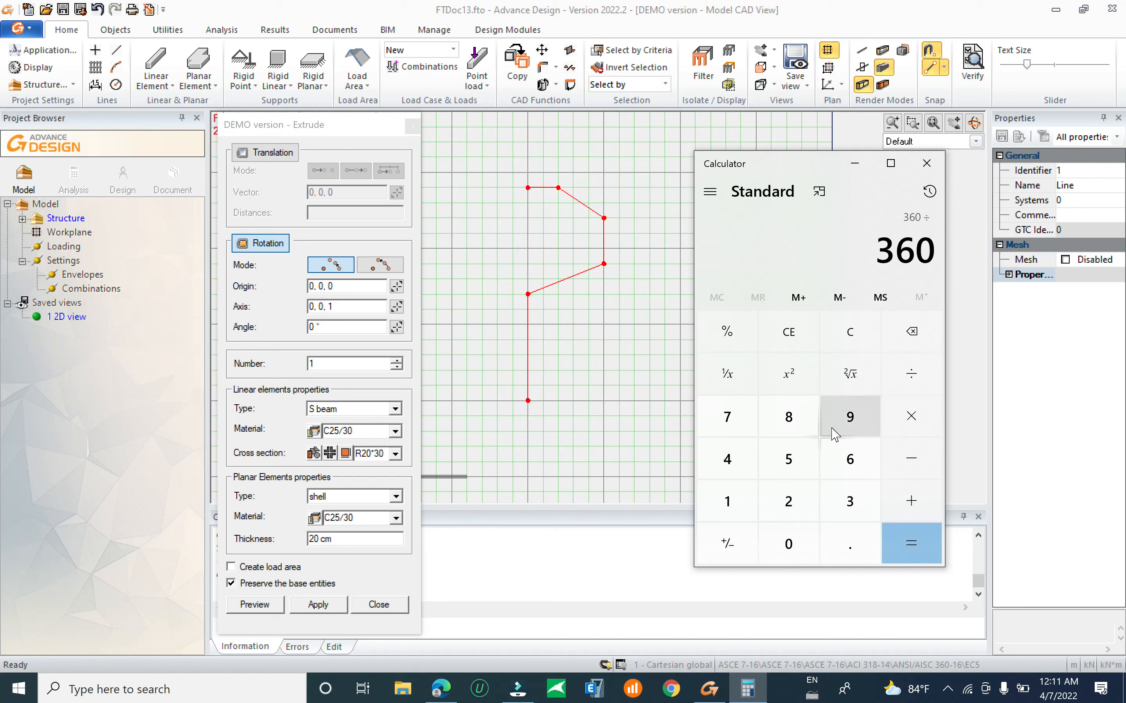
pyautogui.click(732, 499)
pyautogui.click(784, 467)
pyautogui.click(892, 543)
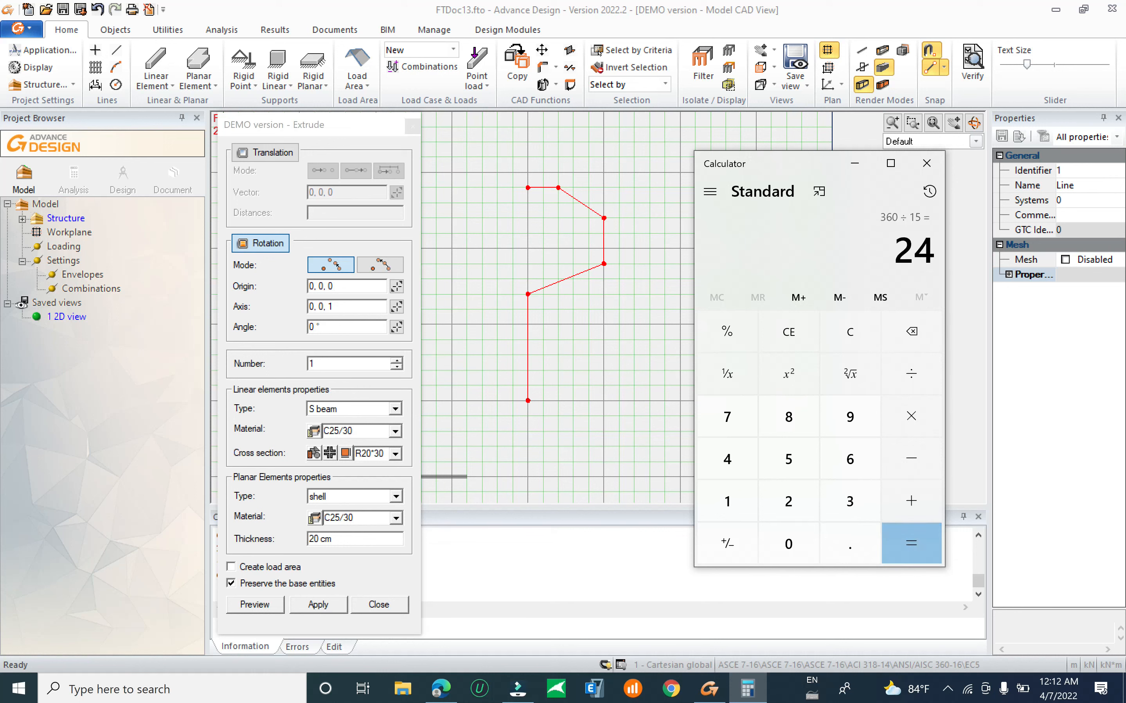
# Set the rotation angle to 15° and the number to 24, and preview the revolved shell in 3D.
pyautogui.doubleClick(346, 326)
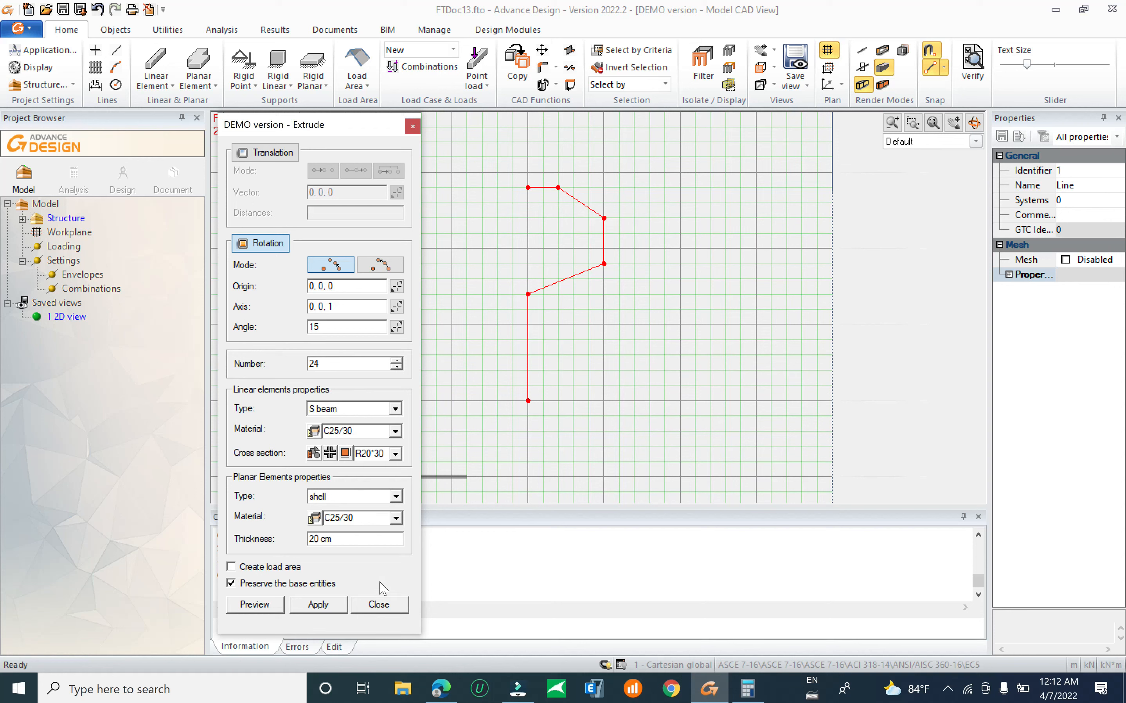
pyautogui.click(255, 604)
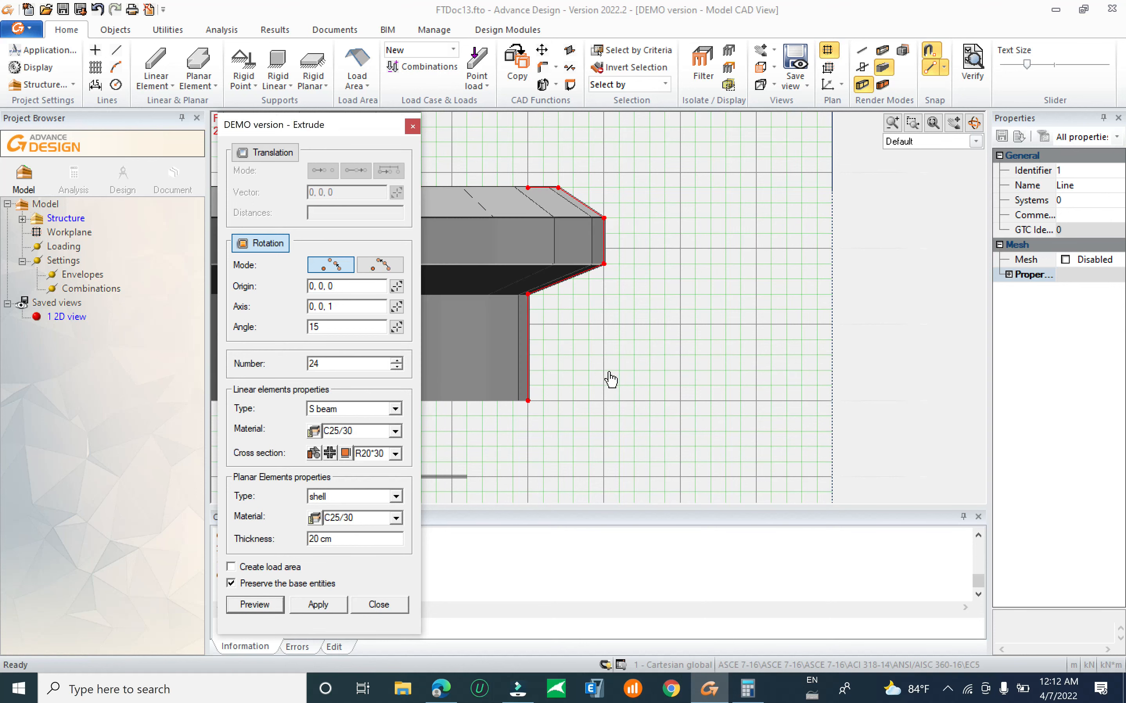
pyautogui.scroll(-1, 704, 341)
pyautogui.scroll(-4, 704, 340)
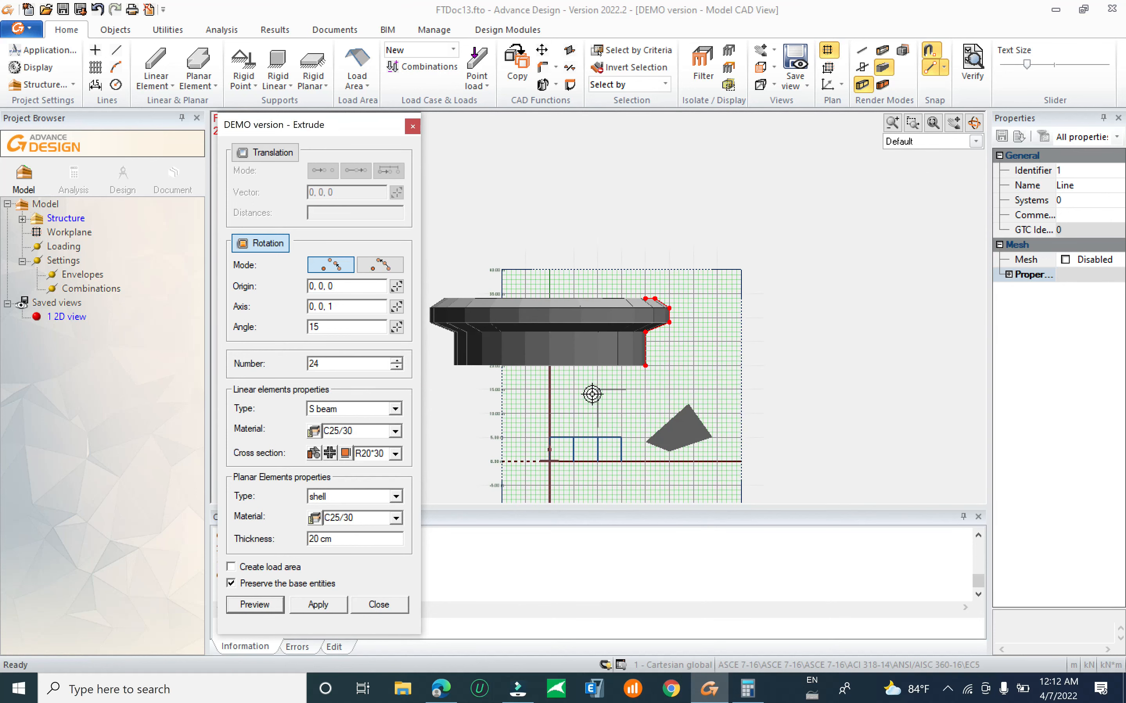
pyautogui.moveTo(586, 407)
pyautogui.mouseDown(button='middle')
pyautogui.moveTo(637, 432)
pyautogui.moveTo(651, 465)
pyautogui.moveTo(628, 409)
pyautogui.moveTo(593, 422)
pyautogui.moveTo(590, 384)
pyautogui.mouseUp(button='middle')
pyautogui.scroll(5, 560, 329)
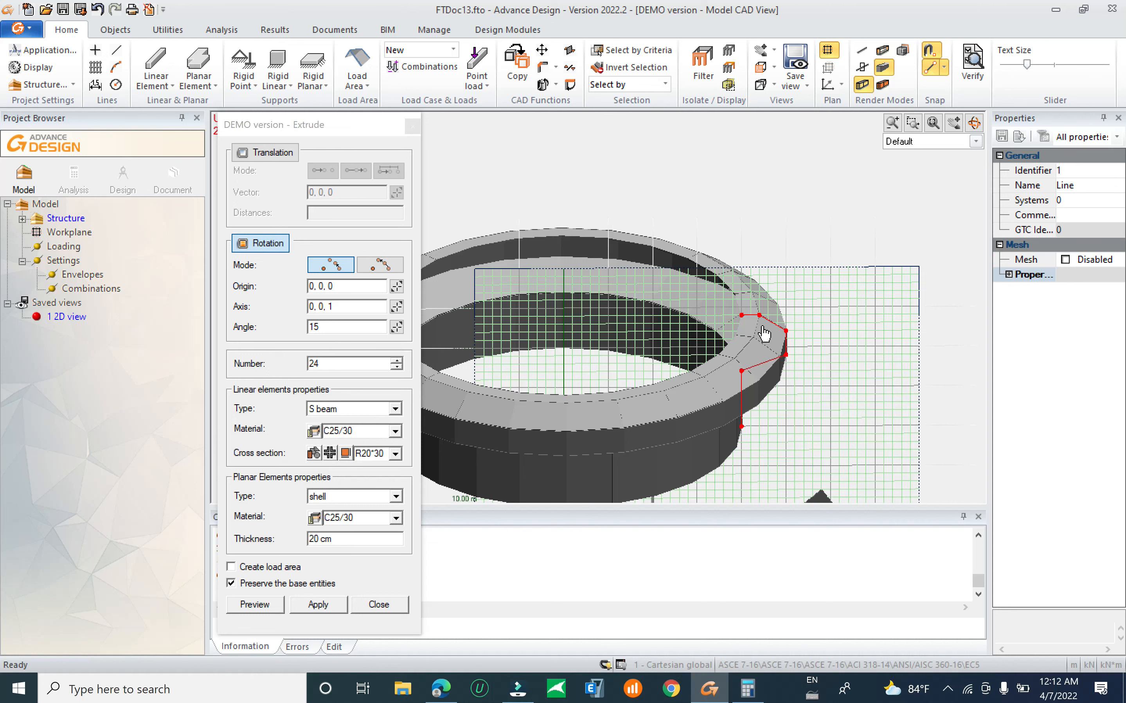
pyautogui.moveTo(544, 354); pyautogui.dragTo(597, 328, button='middle')
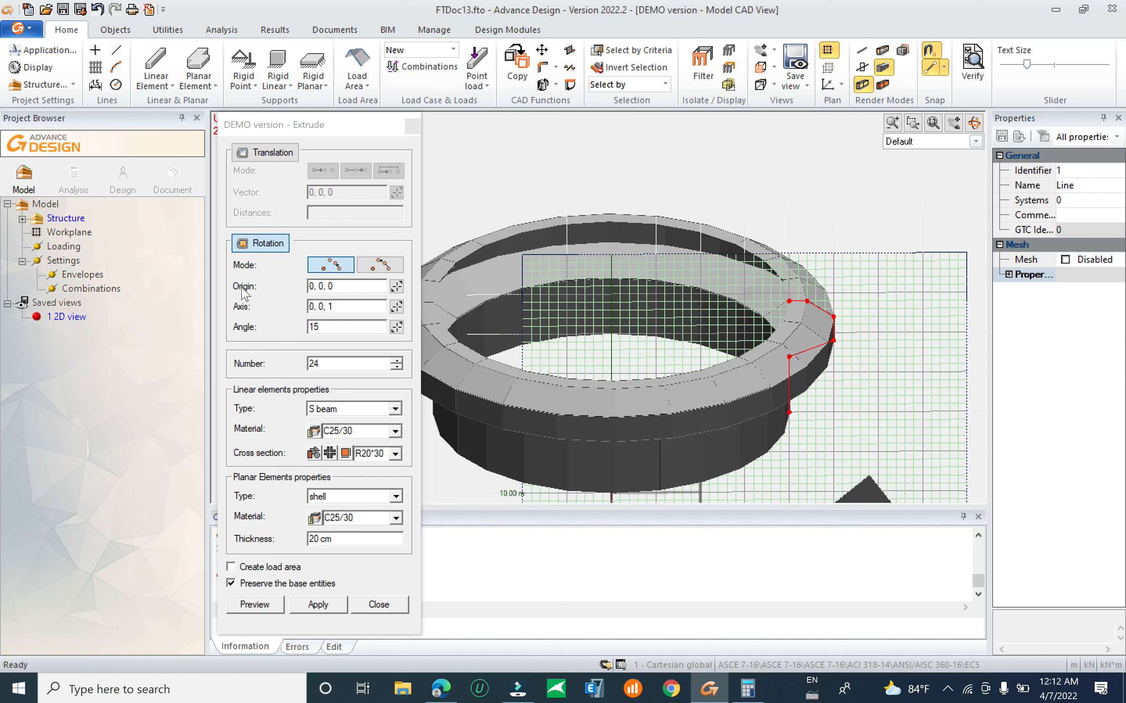
pyautogui.click(549, 141)
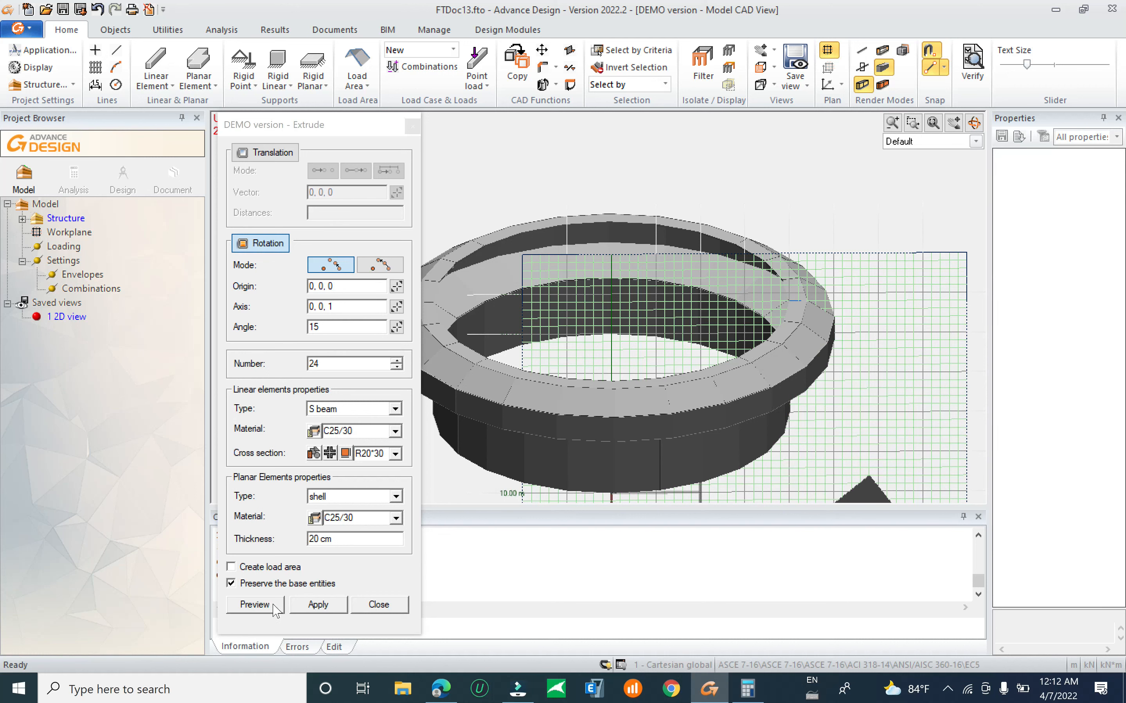
pyautogui.click(253, 605)
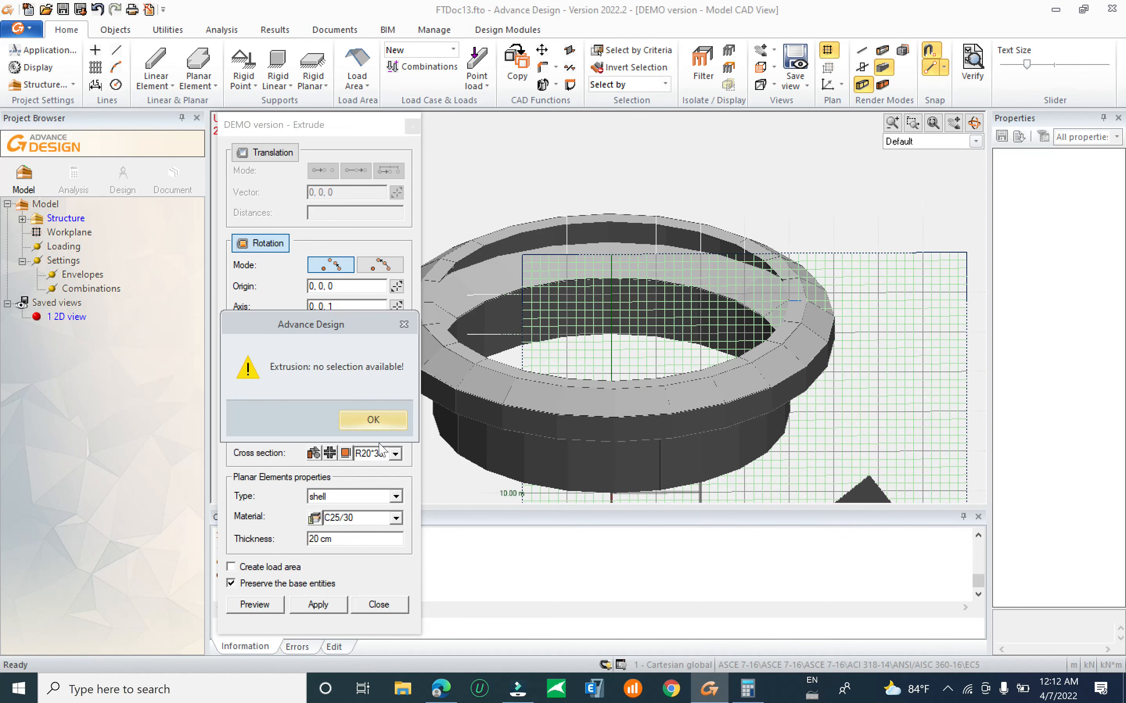
pyautogui.click(381, 422)
pyautogui.click(378, 604)
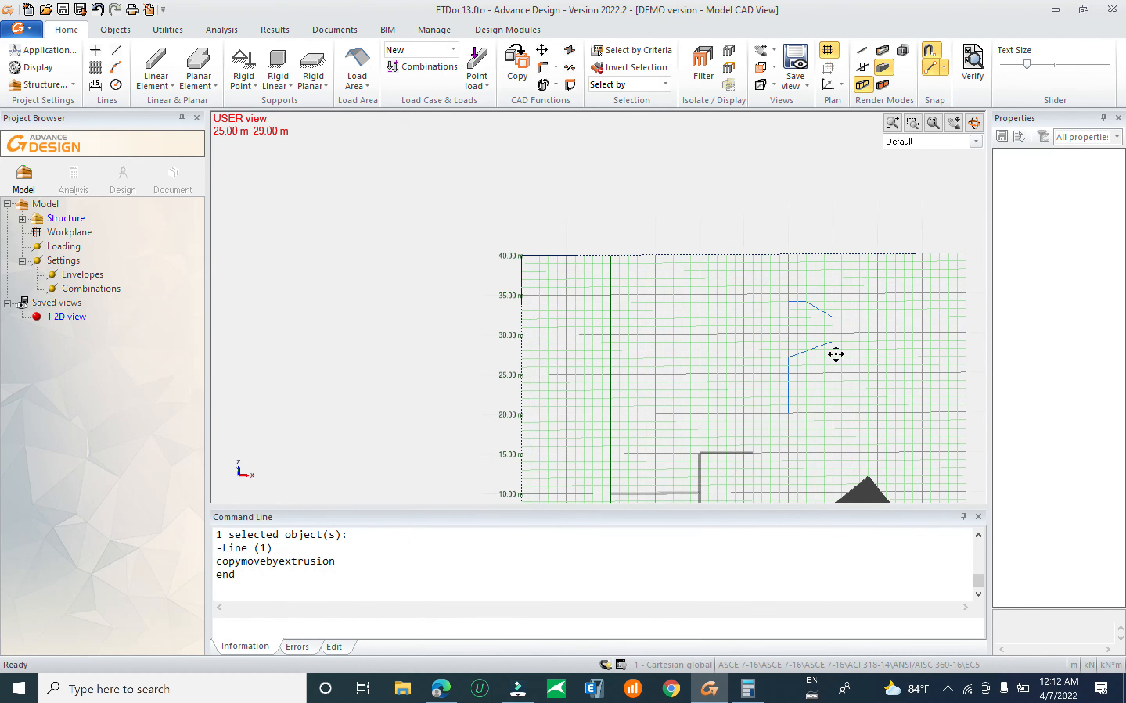
# Select the whole polyline, open the Extrude settings and pick 19, 0, 20 as the rotation origin.
pyautogui.moveTo(639, 236); pyautogui.dragTo(760, 428)
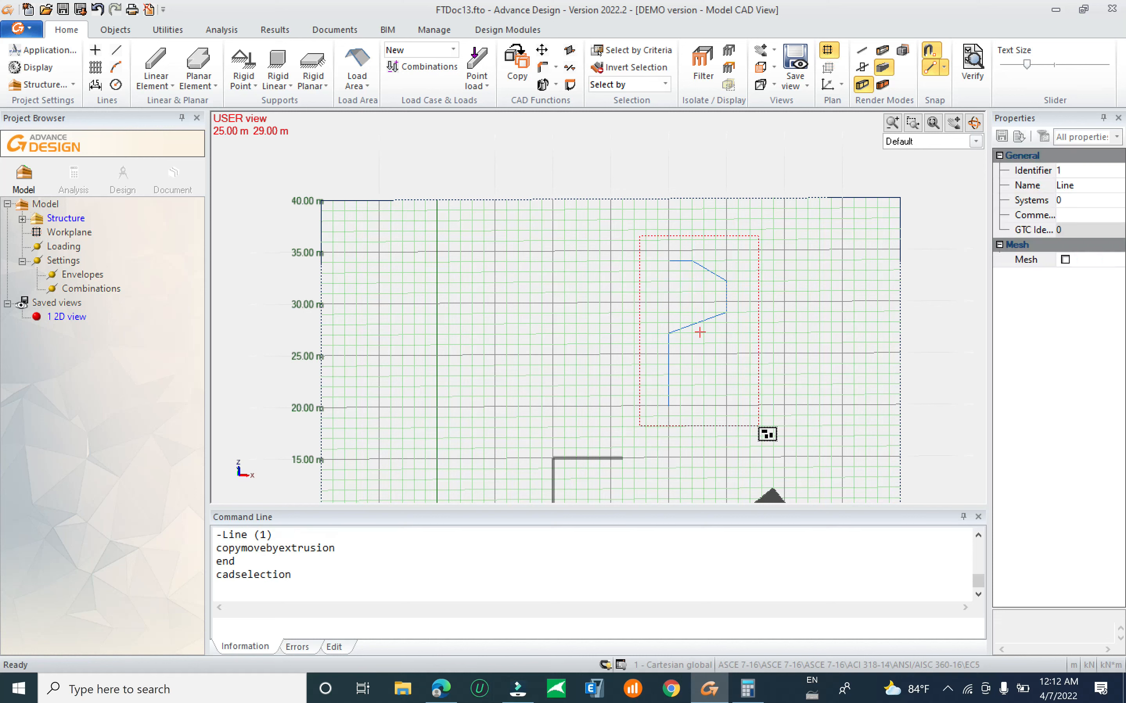
pyautogui.click(542, 84)
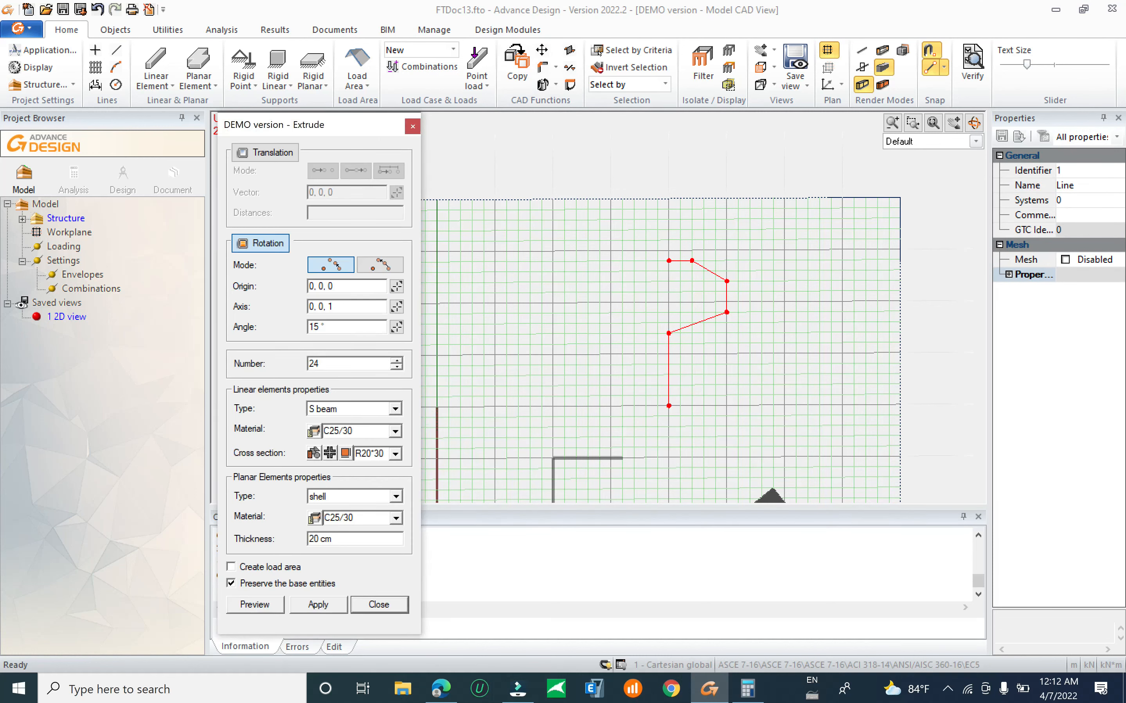
pyautogui.click(396, 287)
pyautogui.scroll(6, 733, 427)
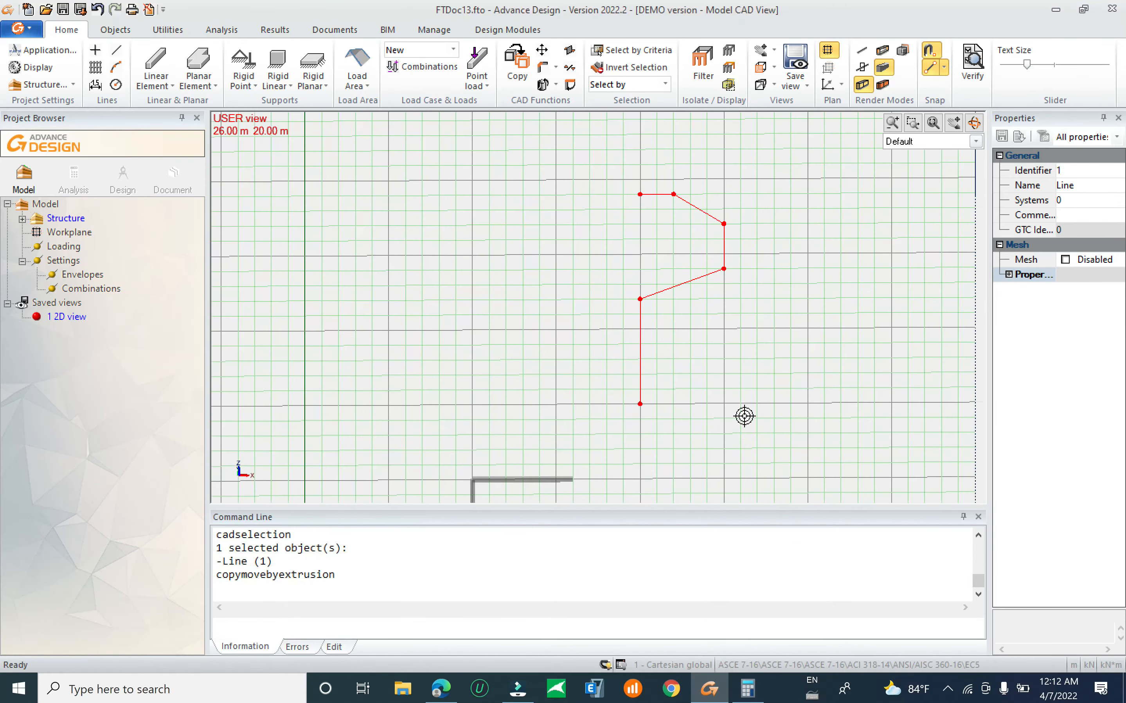
pyautogui.click(535, 411)
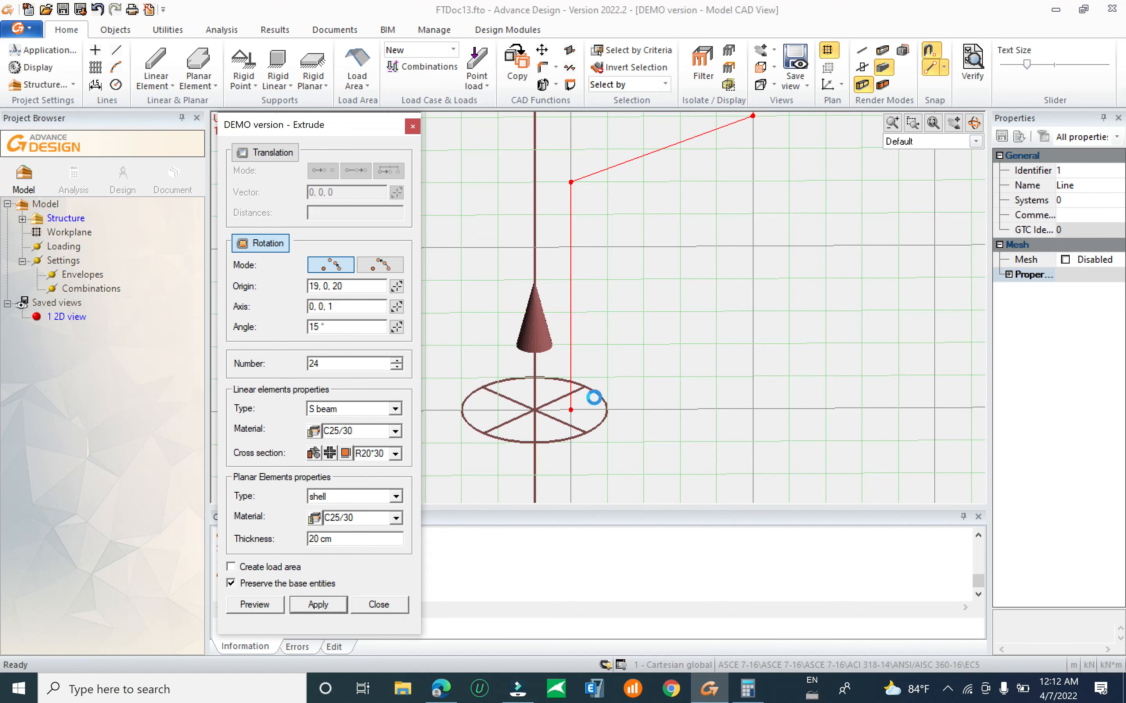
# Apply the rotational extrusion about the new origin, inspect the revolved shell from above and the front, and undo it.
pyautogui.scroll(-5, 558, 405)
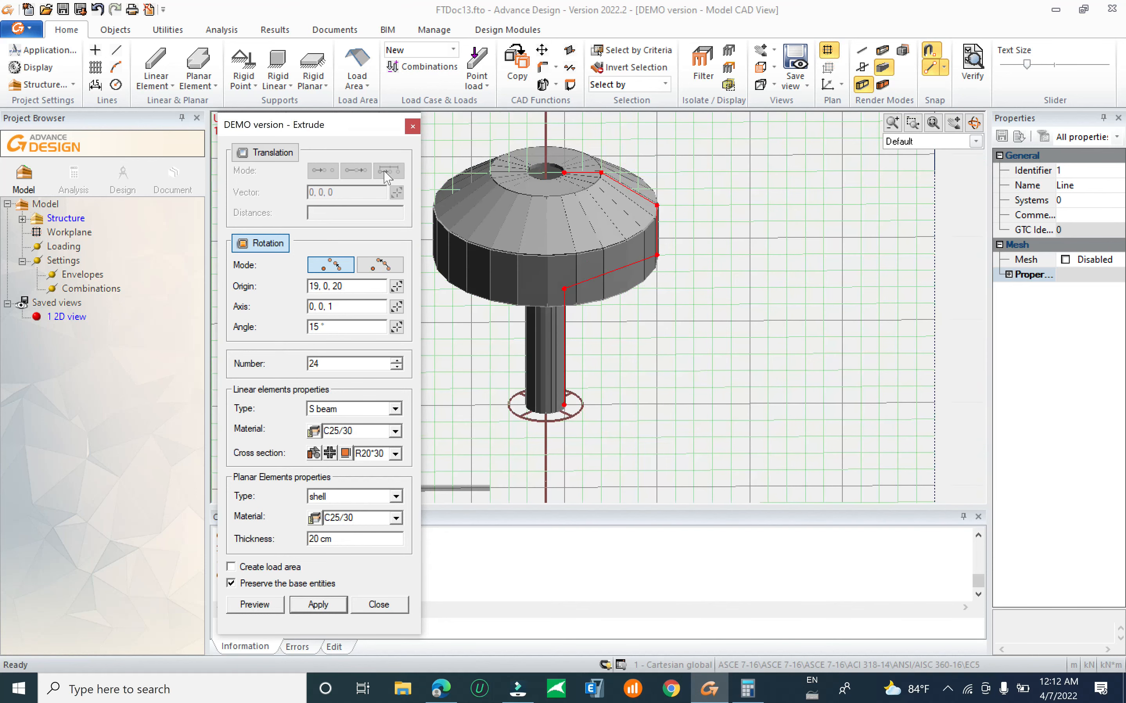
pyautogui.click(412, 126)
pyautogui.press('Escape')
pyautogui.keyDown('shift'); pyautogui.moveTo(660, 303); pyautogui.dragTo(600, 414, button='middle'); pyautogui.keyUp('shift')
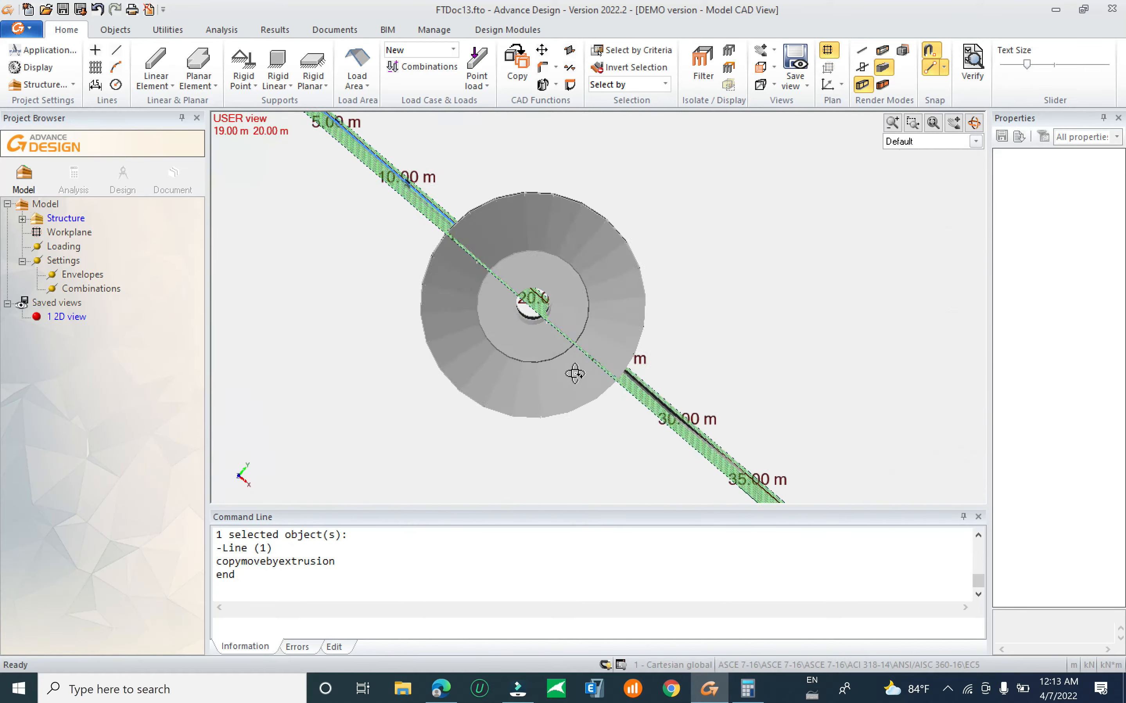
pyautogui.moveTo(672, 339)
pyautogui.keyDown('shift'); pyautogui.mouseDown(button='middle')
pyautogui.moveTo(752, 312)
pyautogui.moveTo(749, 294)
pyautogui.moveTo(636, 347)
pyautogui.moveTo(658, 332)
pyautogui.mouseUp(button='middle'); pyautogui.keyUp('shift')
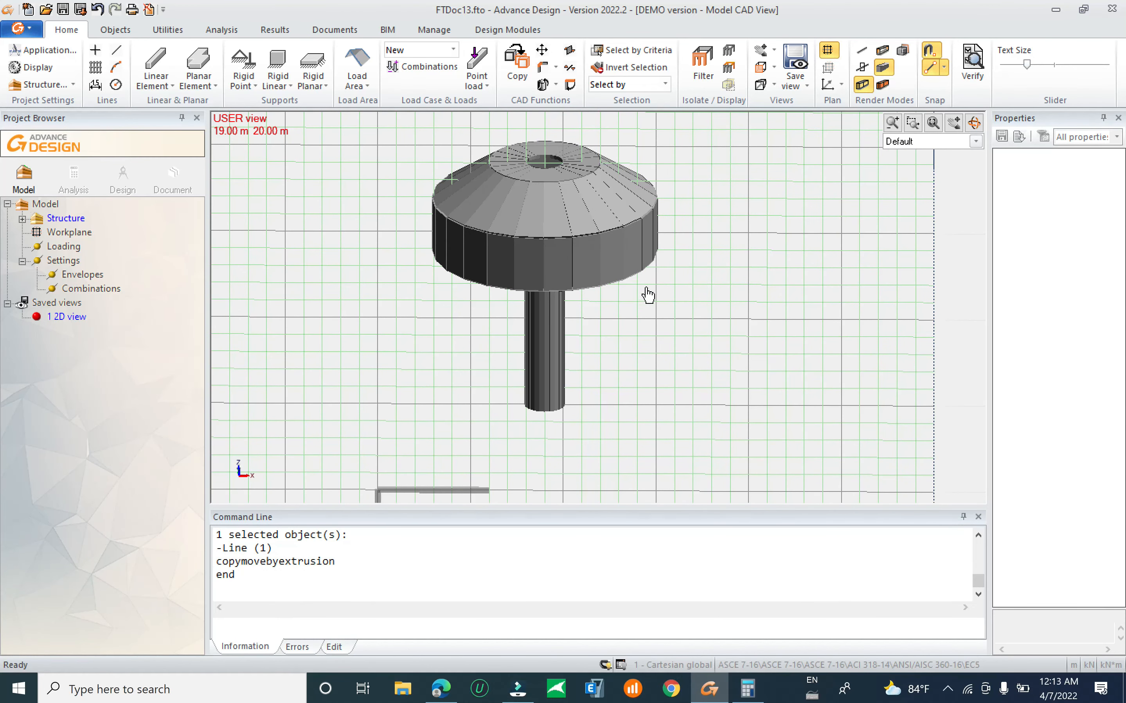
pyautogui.scroll(2, 648, 294)
pyautogui.keyDown('shift'); pyautogui.moveTo(664, 323); pyautogui.dragTo(602, 437, button='middle'); pyautogui.keyUp('shift')
pyautogui.moveTo(584, 386); pyautogui.dragTo(585, 300, button='middle')
pyautogui.moveTo(598, 342)
pyautogui.keyDown('shift'); pyautogui.mouseDown(button='middle')
pyautogui.moveTo(580, 354)
pyautogui.moveTo(581, 340)
pyautogui.mouseUp(button='middle'); pyautogui.keyUp('shift')
pyautogui.moveTo(551, 278); pyautogui.dragTo(582, 410, button='middle')
pyautogui.scroll(4, 543, 246)
# Stretch the free end of the polyline's upper horizontal segment to the rotation axis at 19 m, 34 m.
pyautogui.click(541, 259)
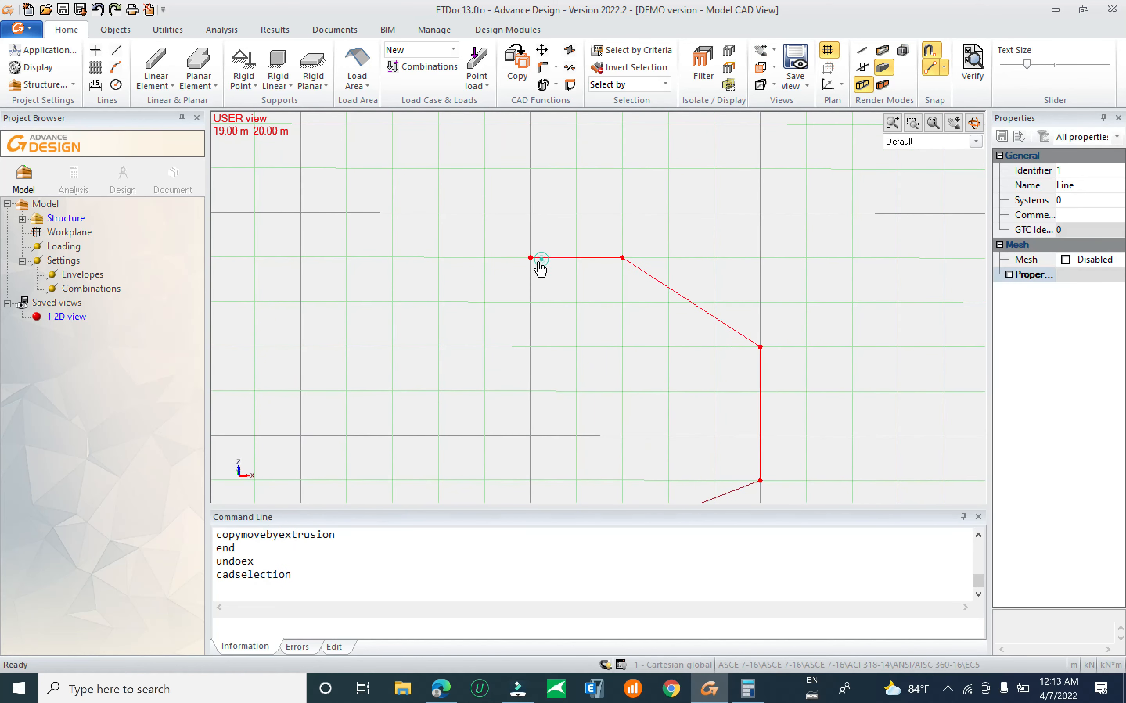
pyautogui.click(539, 262)
pyautogui.click(484, 258)
# Extrude the whole modified polyline by rotation about origin 19, 0, 20 with a 15° angle and 24 copies.
pyautogui.scroll(-1, 495, 209)
pyautogui.scroll(-5, 495, 209)
pyautogui.moveTo(471, 189); pyautogui.dragTo(661, 479)
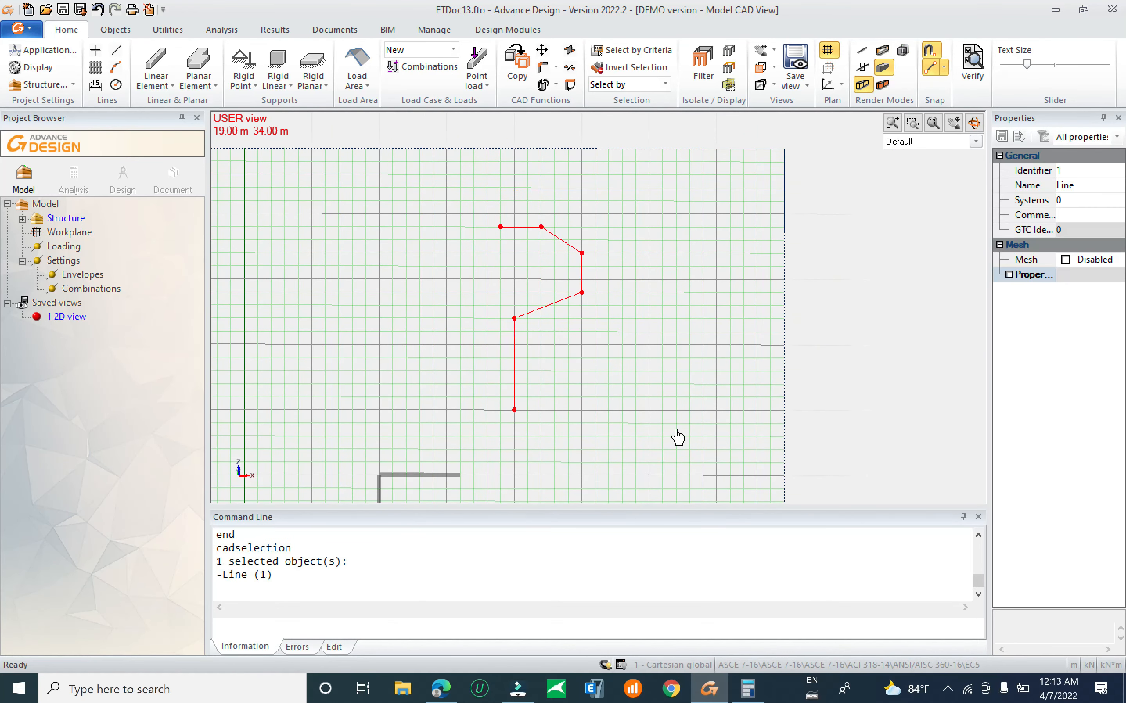
pyautogui.click(542, 84)
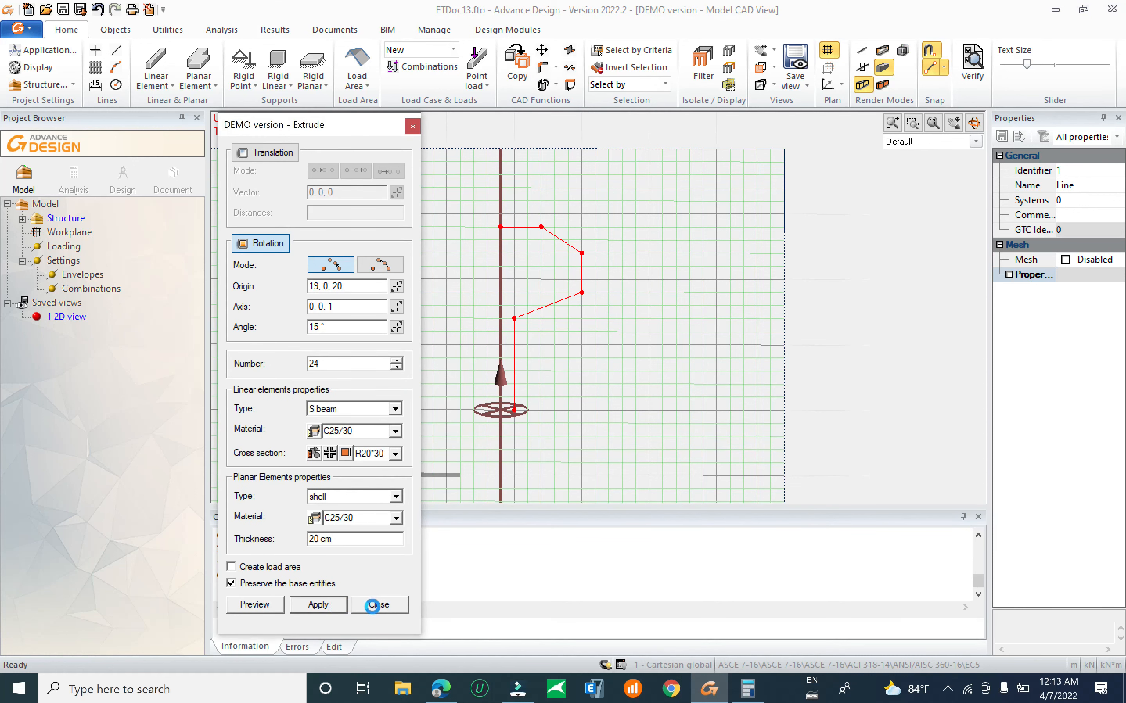
pyautogui.click(379, 605)
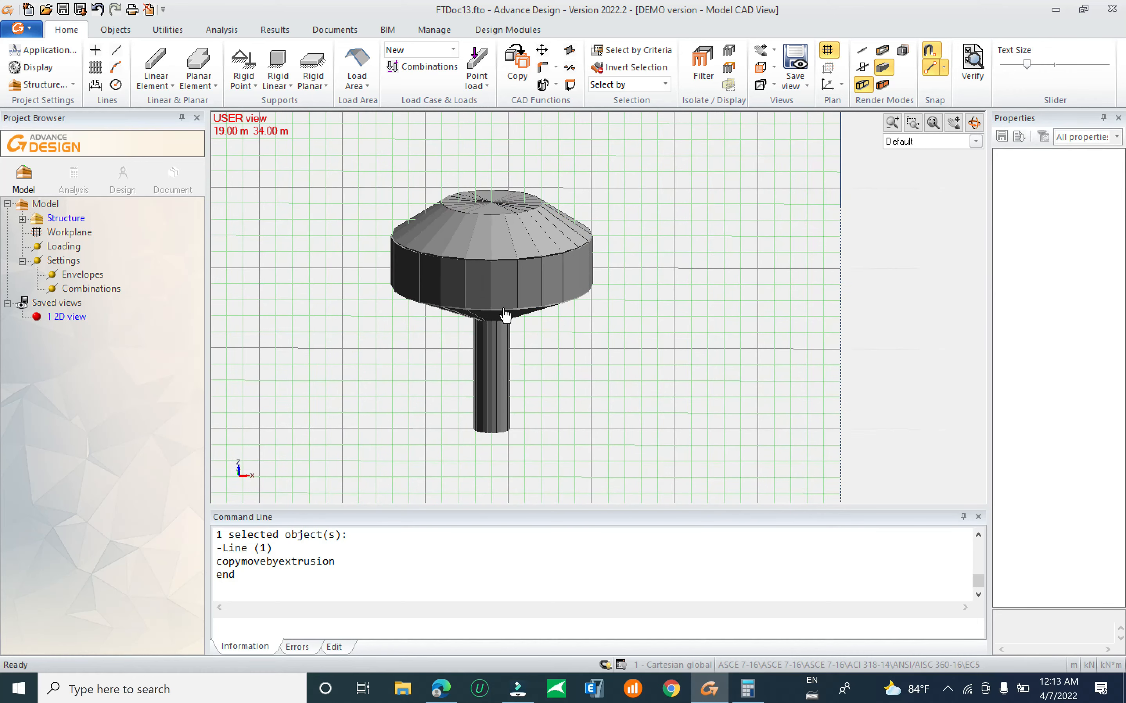
# Examine the revolved shell from below and from the front, alongside the rest of the model.
pyautogui.scroll(3, 482, 354)
pyautogui.moveTo(563, 329); pyautogui.dragTo(593, 302, button='middle')
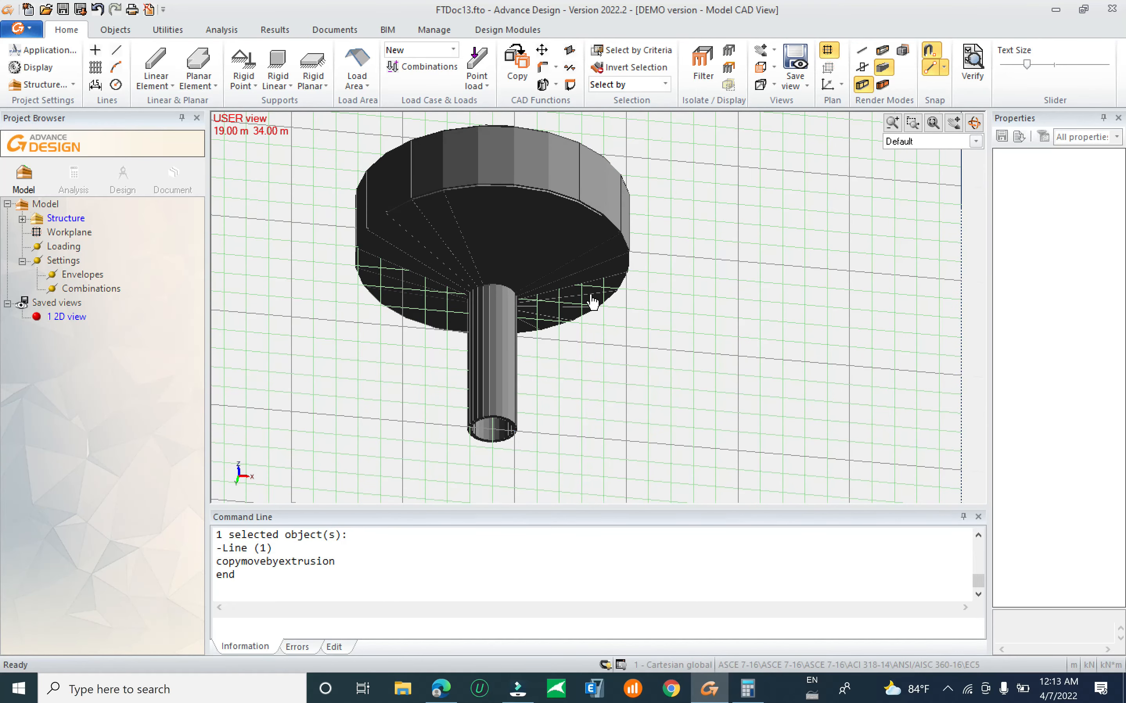
pyautogui.moveTo(578, 301); pyautogui.dragTo(640, 306, button='middle')
pyautogui.scroll(-3, 523, 299)
pyautogui.moveTo(655, 352); pyautogui.dragTo(610, 352, button='middle')
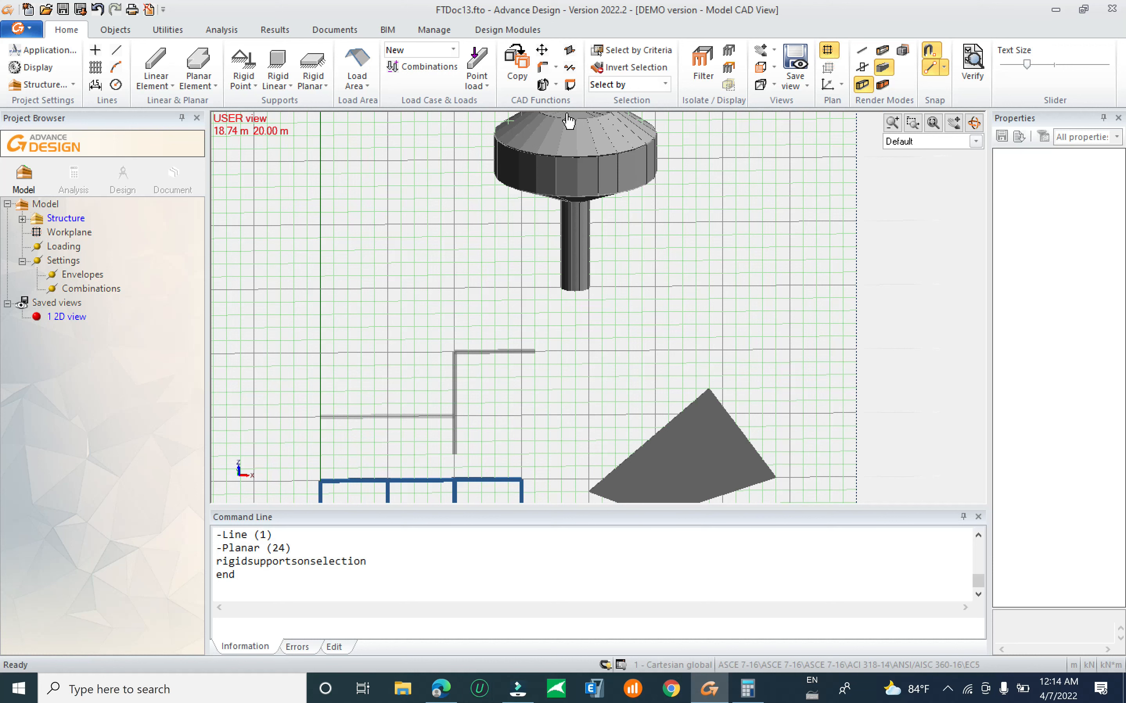
pyautogui.moveTo(845, 303); pyautogui.dragTo(775, 273, button='middle')
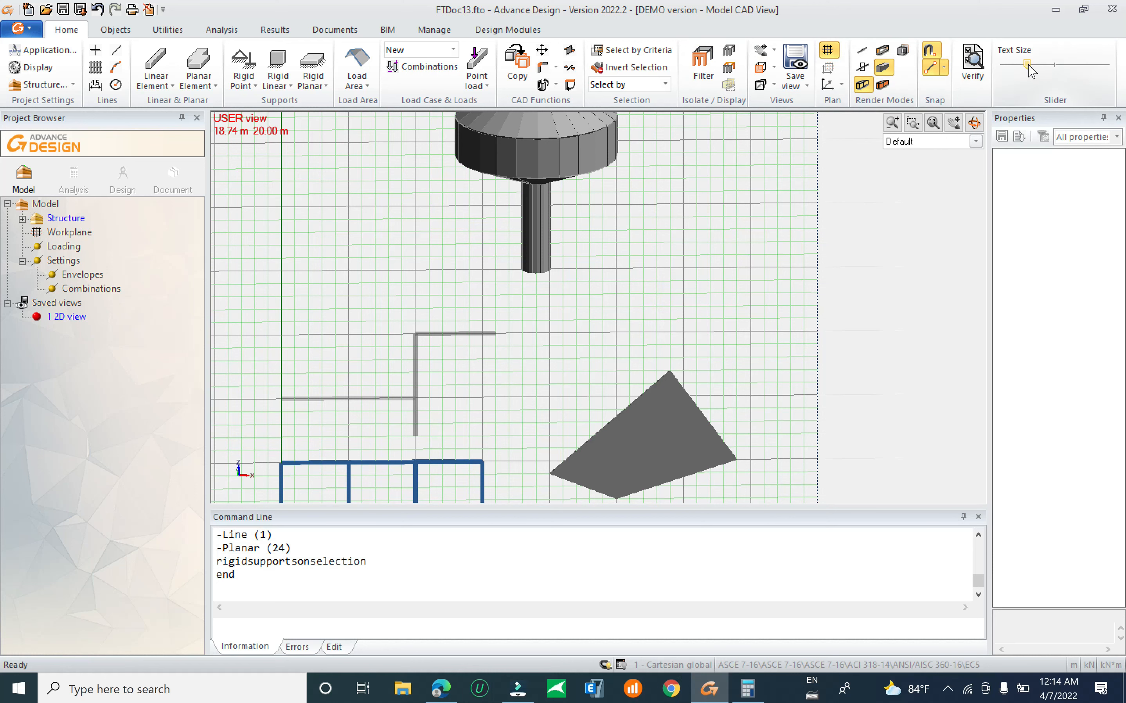
pyautogui.scroll(-5, 639, 262)
pyautogui.scroll(2, 555, 358)
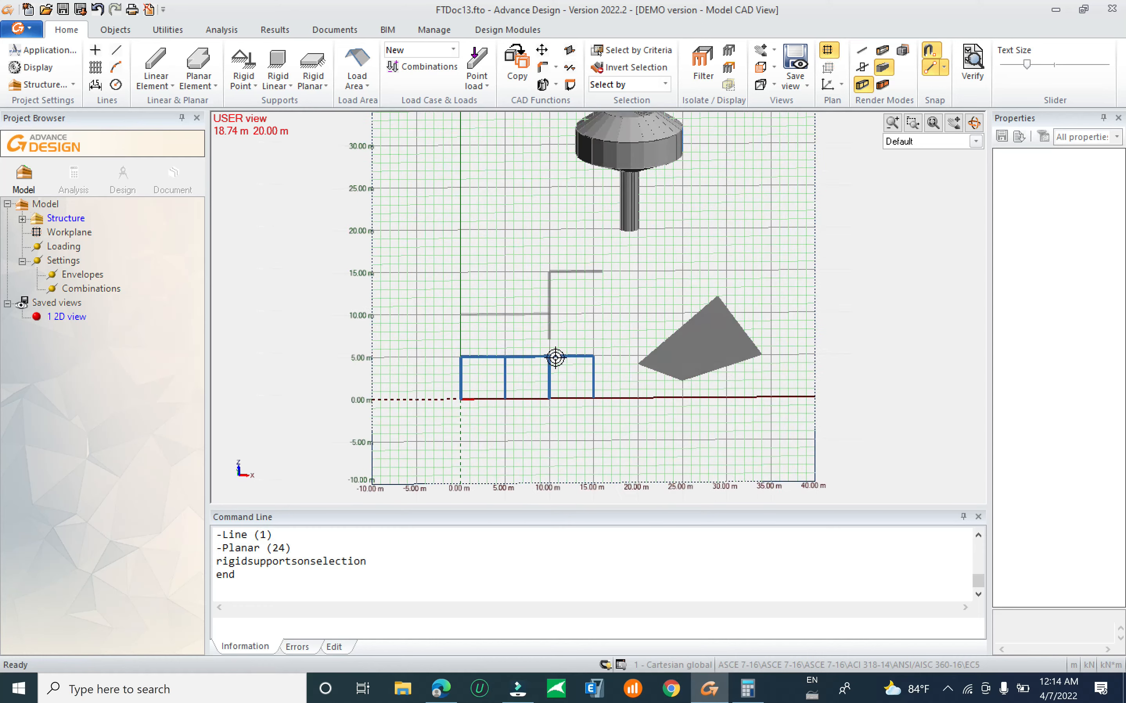
pyautogui.scroll(1, 555, 357)
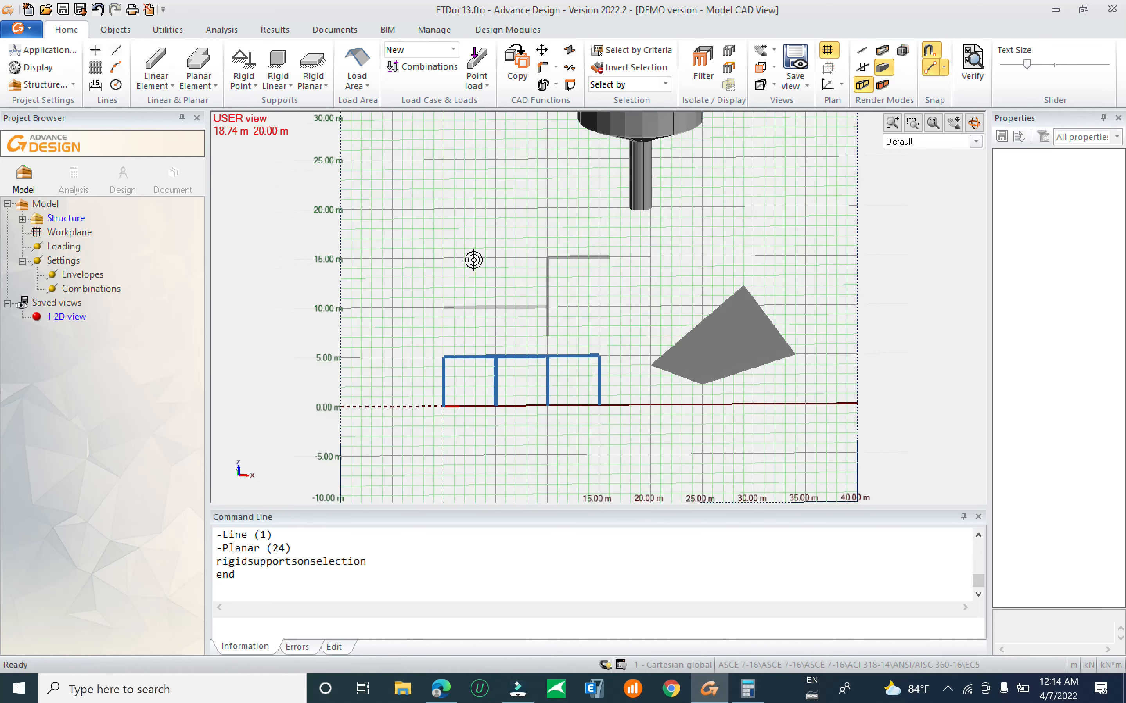
# Choose 2 monopitch symmetric A trussed frames in the Portal Frames library and try to generate them without cross sections.
pyautogui.click(115, 30)
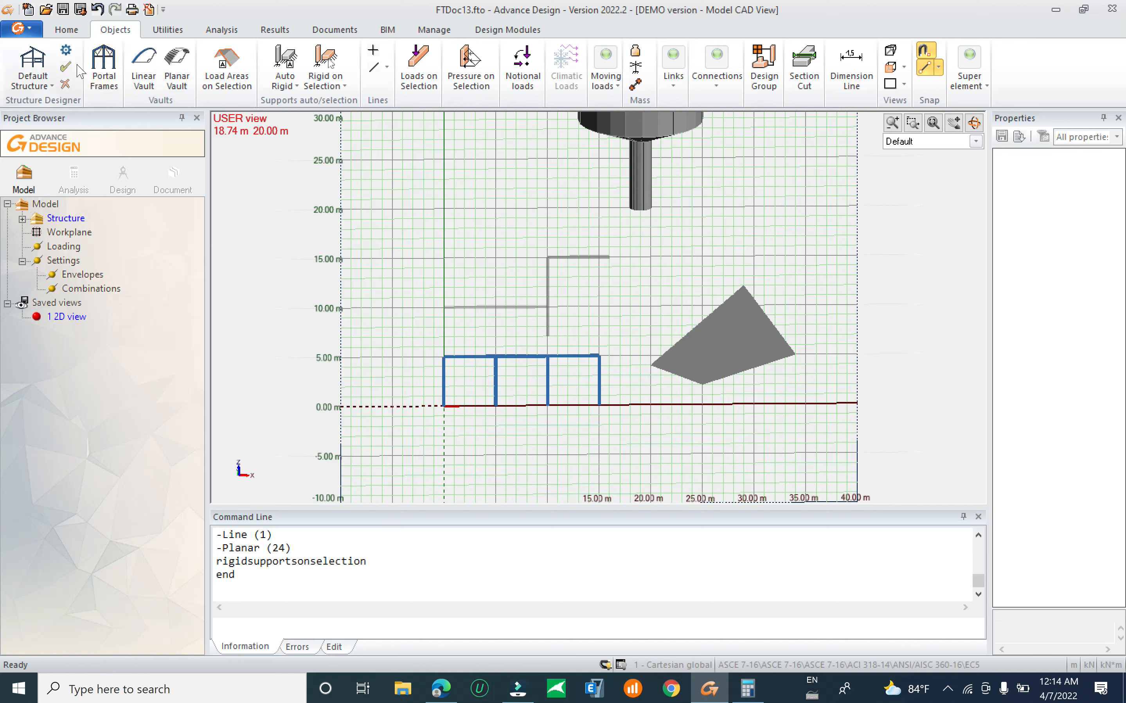
pyautogui.click(105, 77)
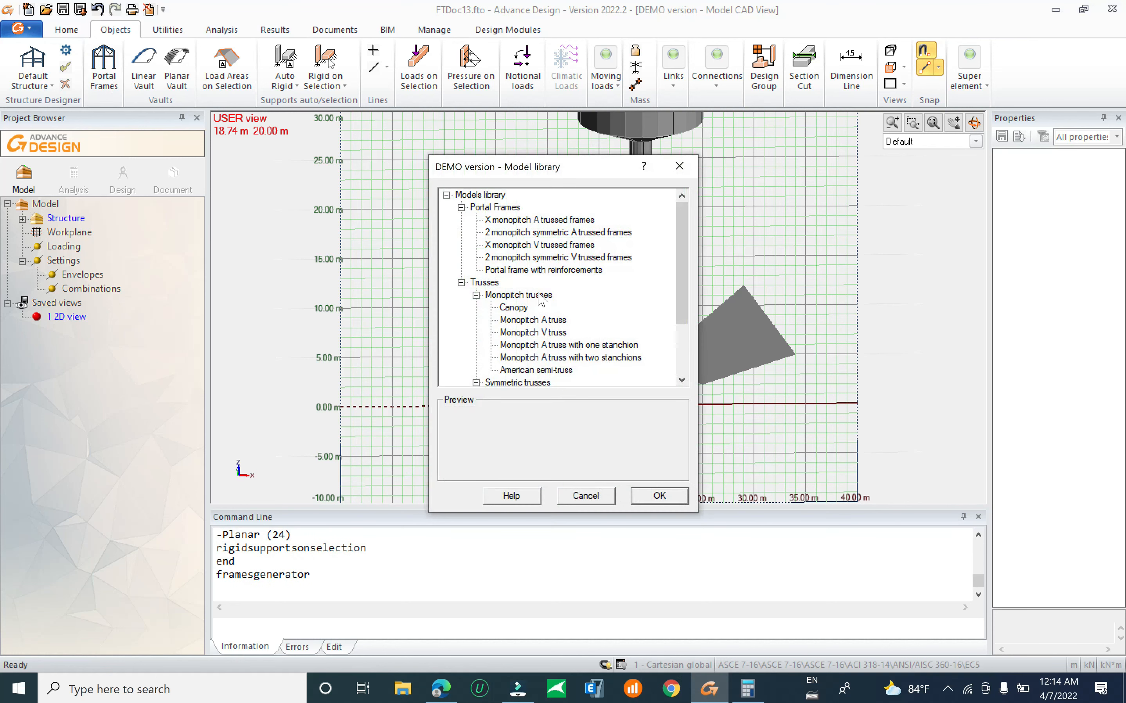
pyautogui.moveTo(688, 268); pyautogui.dragTo(679, 169)
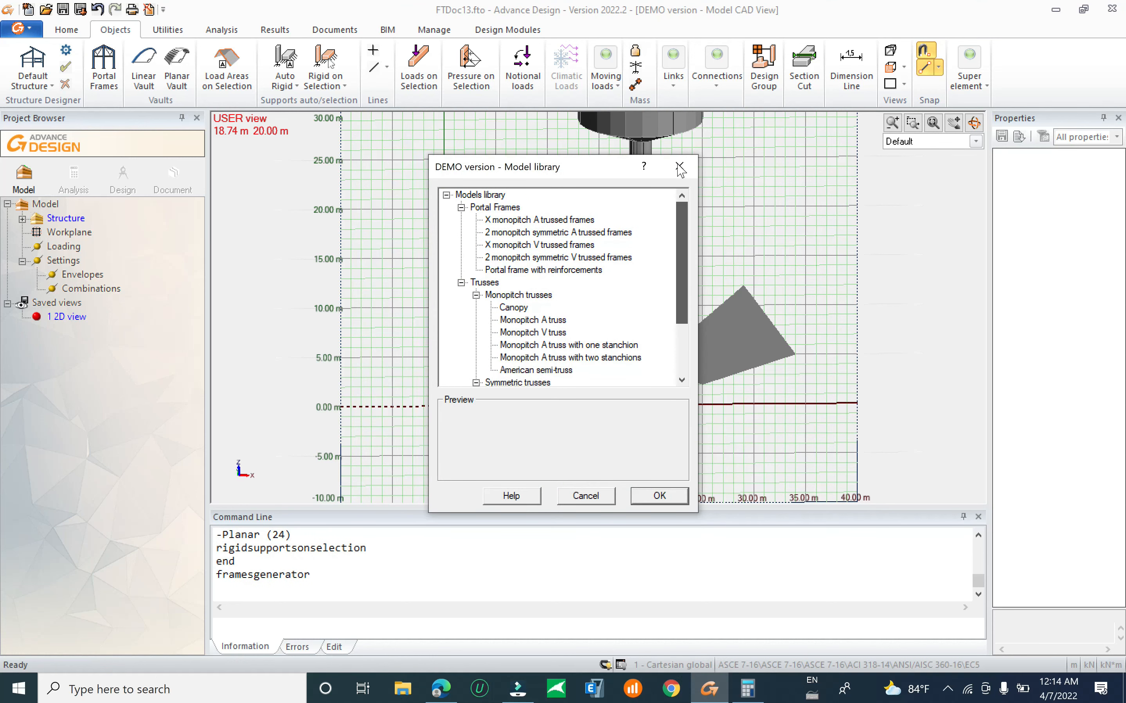
pyautogui.click(530, 231)
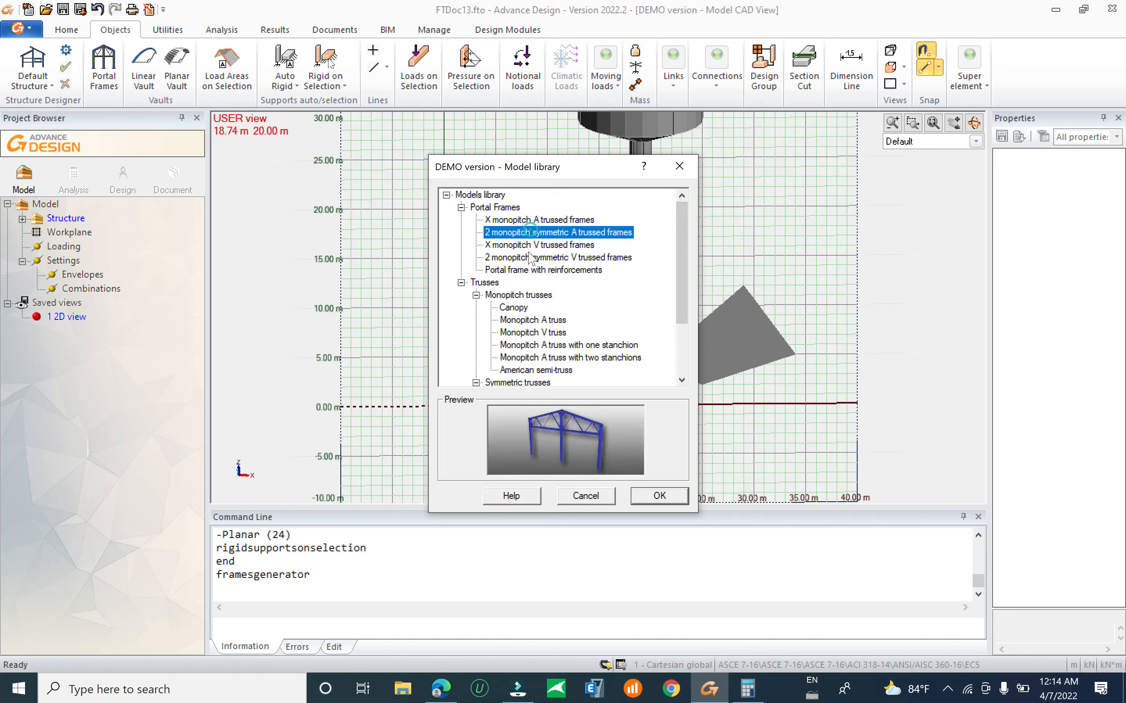
pyautogui.click(659, 496)
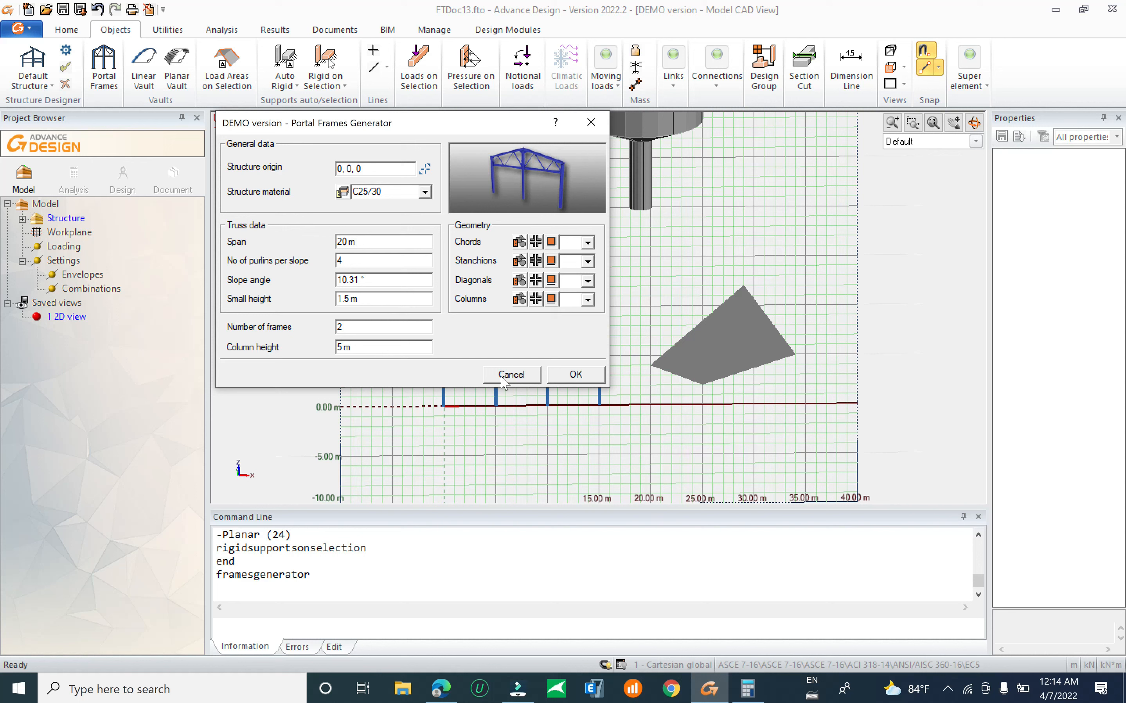
pyautogui.click(572, 375)
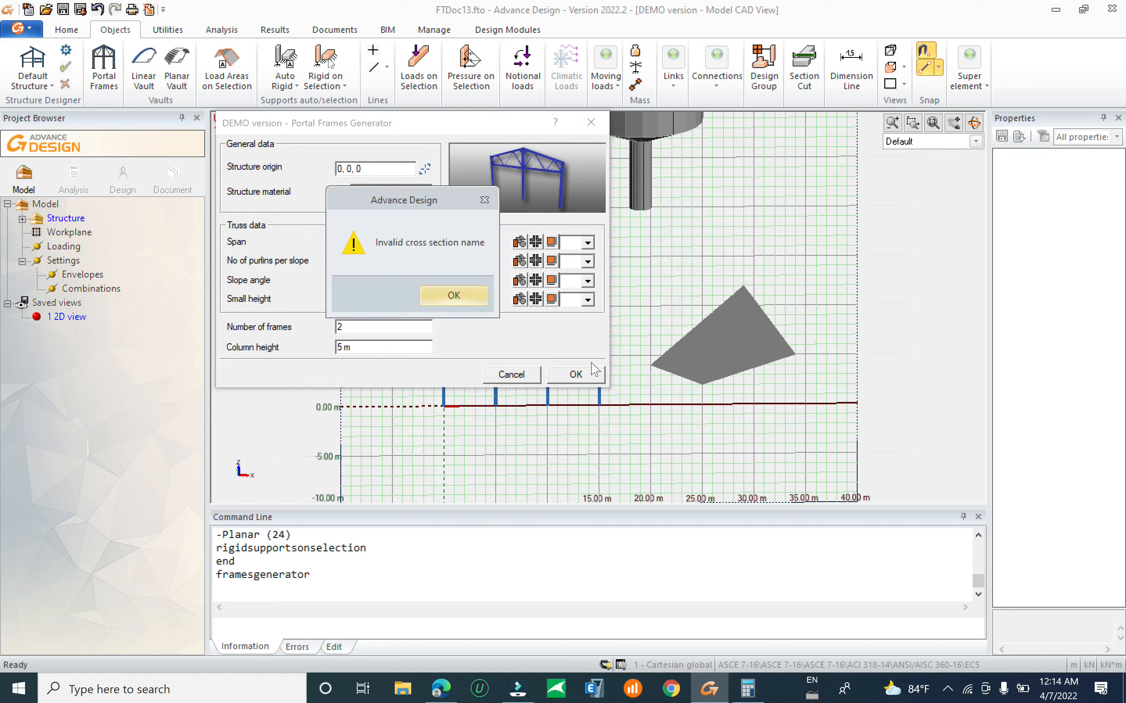
pyautogui.click(450, 297)
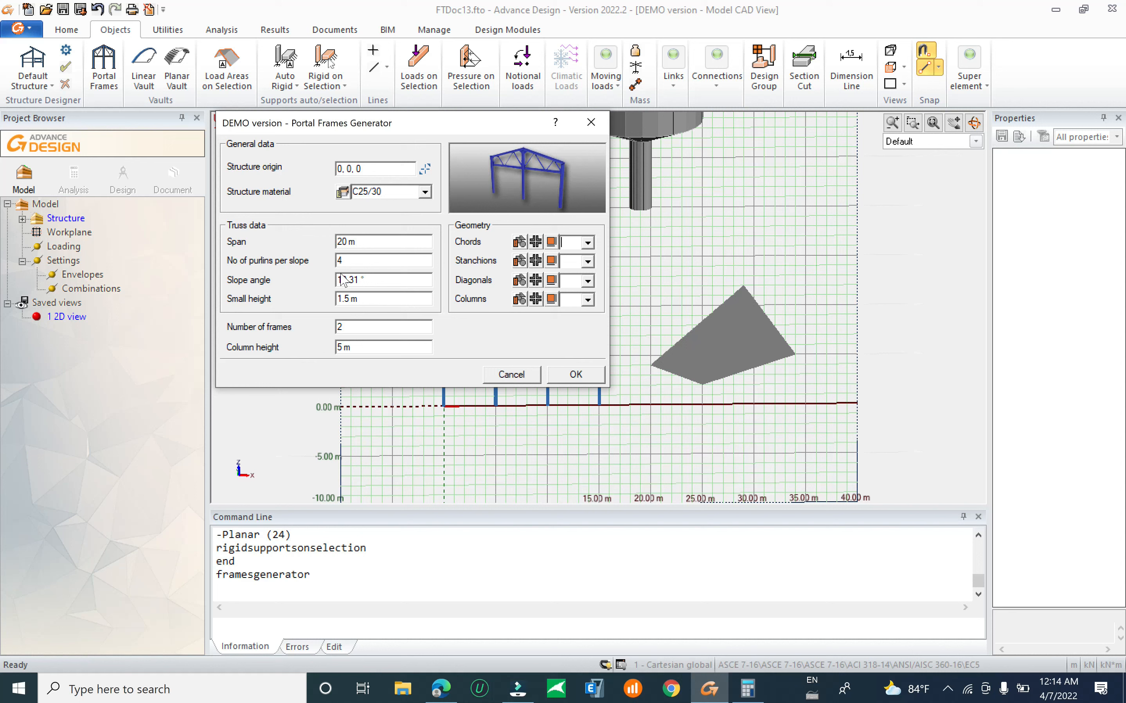
# Assign cross sections to the chords, stanchions, diagonals and columns, and generate the trussed portal frames at origin 0, 0, 0.
pyautogui.click(587, 243)
pyautogui.click(577, 263)
pyautogui.click(588, 262)
pyautogui.click(580, 279)
pyautogui.click(588, 281)
pyautogui.click(587, 312)
pyautogui.click(588, 299)
pyautogui.click(567, 378)
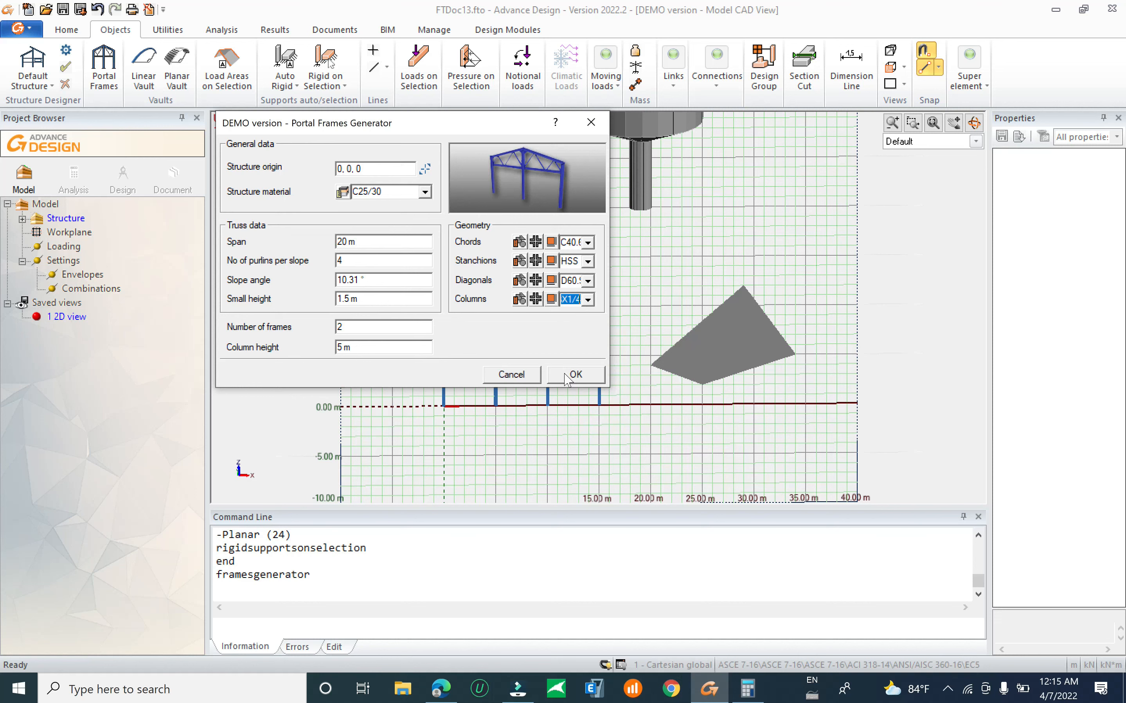
pyautogui.click(576, 375)
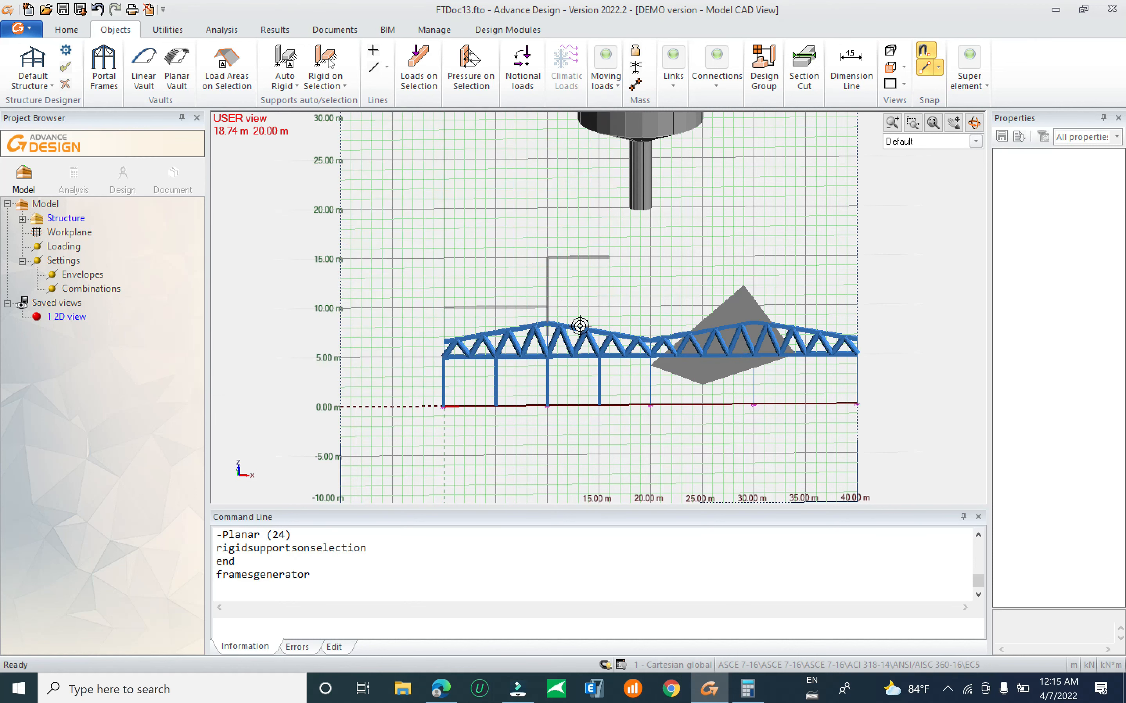
pyautogui.scroll(4, 517, 350)
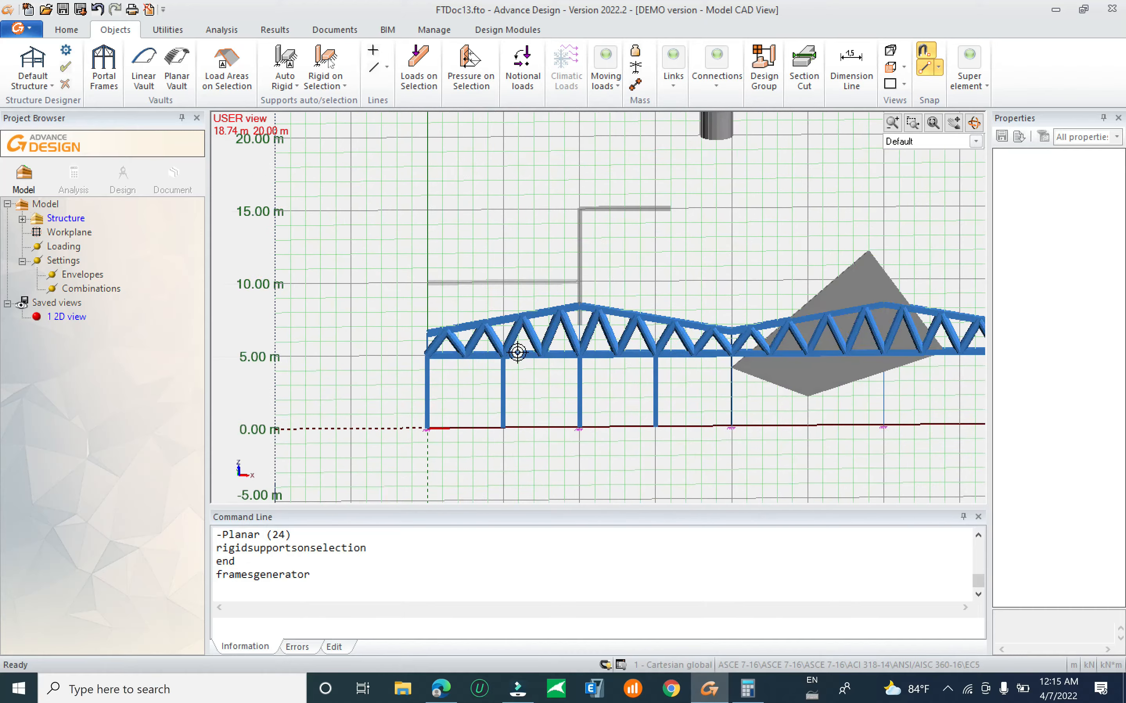
pyautogui.scroll(-3, 535, 351)
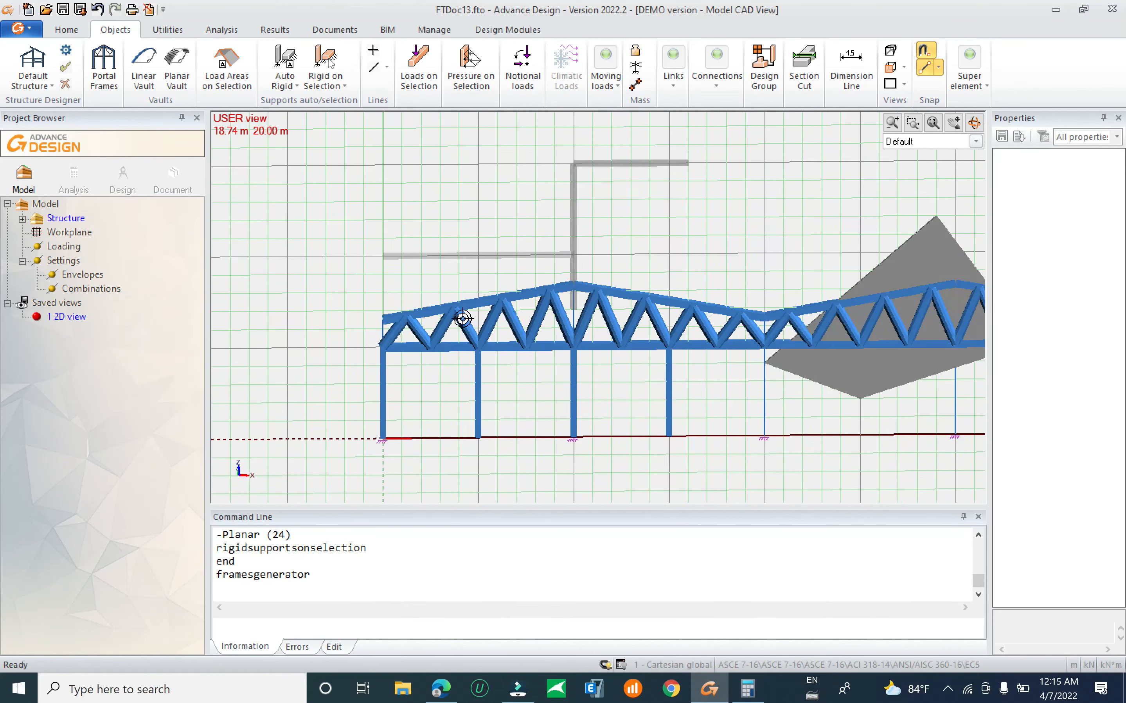
pyautogui.scroll(-1, 455, 320)
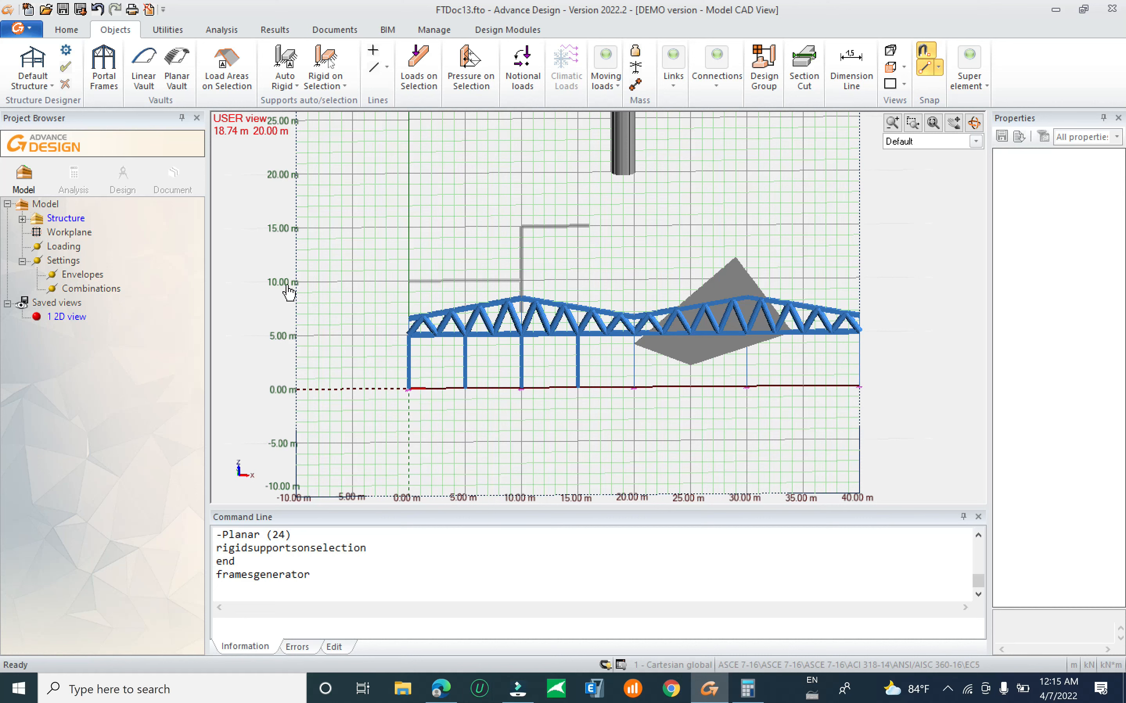
# Reopen the model library and preview each portal frame model, from X monopitch A trussed frames to Portal frame with reinforcements.
pyautogui.click(111, 93)
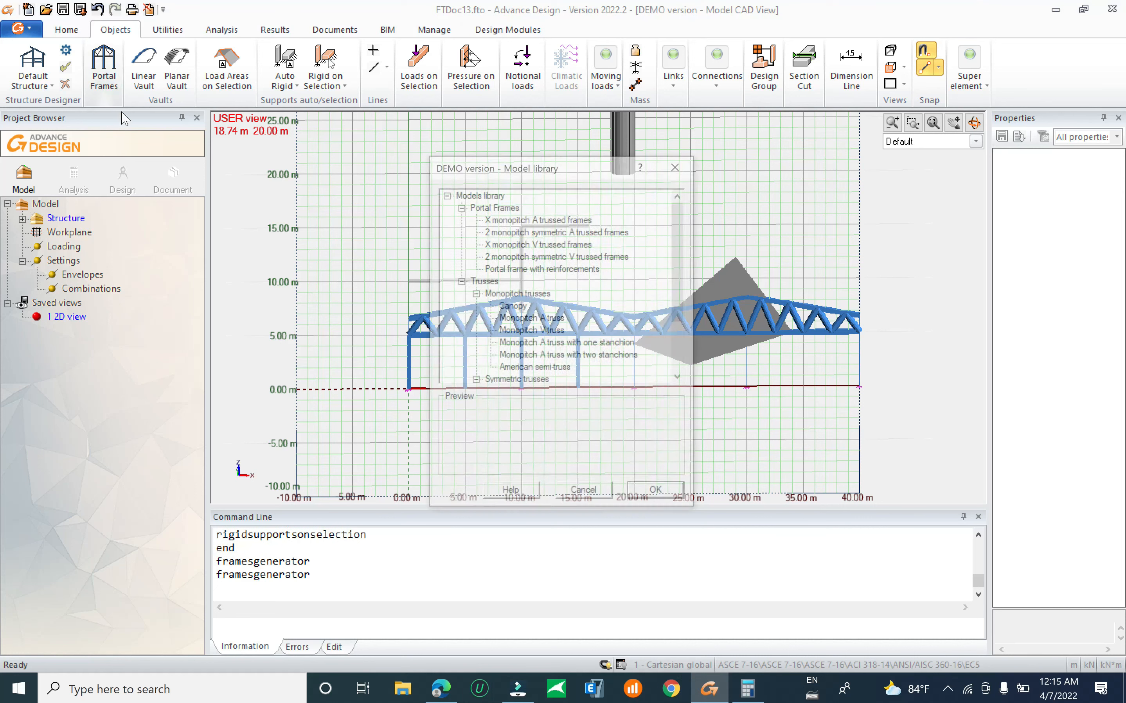
pyautogui.click(591, 220)
pyautogui.click(584, 233)
pyautogui.click(570, 246)
pyautogui.click(554, 258)
pyautogui.click(553, 271)
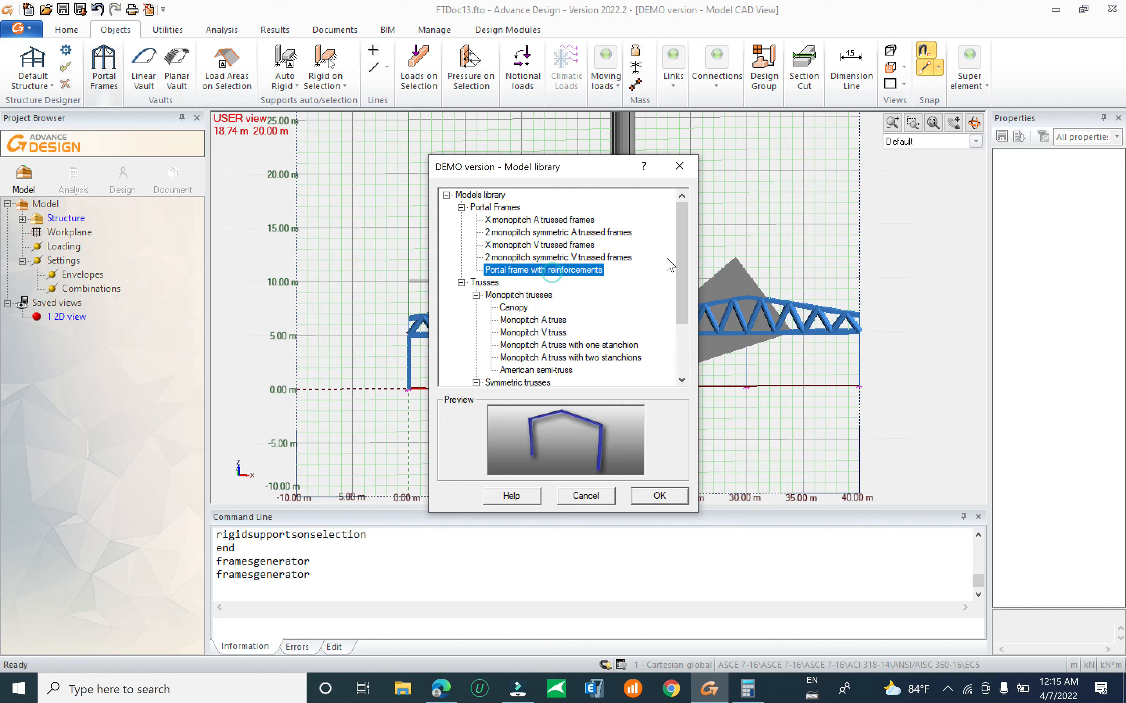
# Preview the monopitch truss models, including Canopy, Monopitch A truss and the variants with one and two stanchions.
pyautogui.moveTo(679, 261); pyautogui.dragTo(680, 303)
pyautogui.click(516, 244)
pyautogui.click(521, 257)
pyautogui.click(525, 283)
pyautogui.click(529, 295)
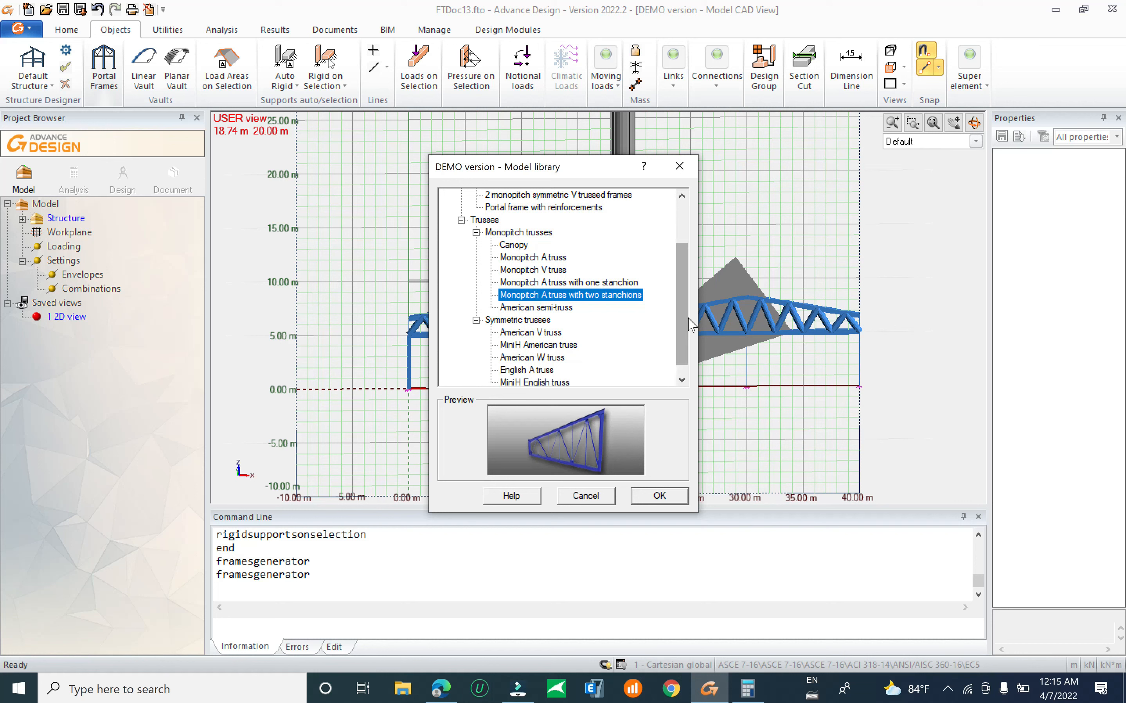
# Preview the symmetric truss models, return to the monopitch trusses and Canopy, and close the library without generating anything.
pyautogui.moveTo(681, 302); pyautogui.dragTo(681, 310)
pyautogui.click(527, 357)
pyautogui.click(521, 320)
pyautogui.click(521, 309)
pyautogui.click(561, 347)
pyautogui.click(536, 332)
pyautogui.click(543, 359)
pyautogui.click(540, 333)
pyautogui.click(517, 308)
pyautogui.click(518, 270)
pyautogui.click(524, 258)
pyautogui.click(513, 232)
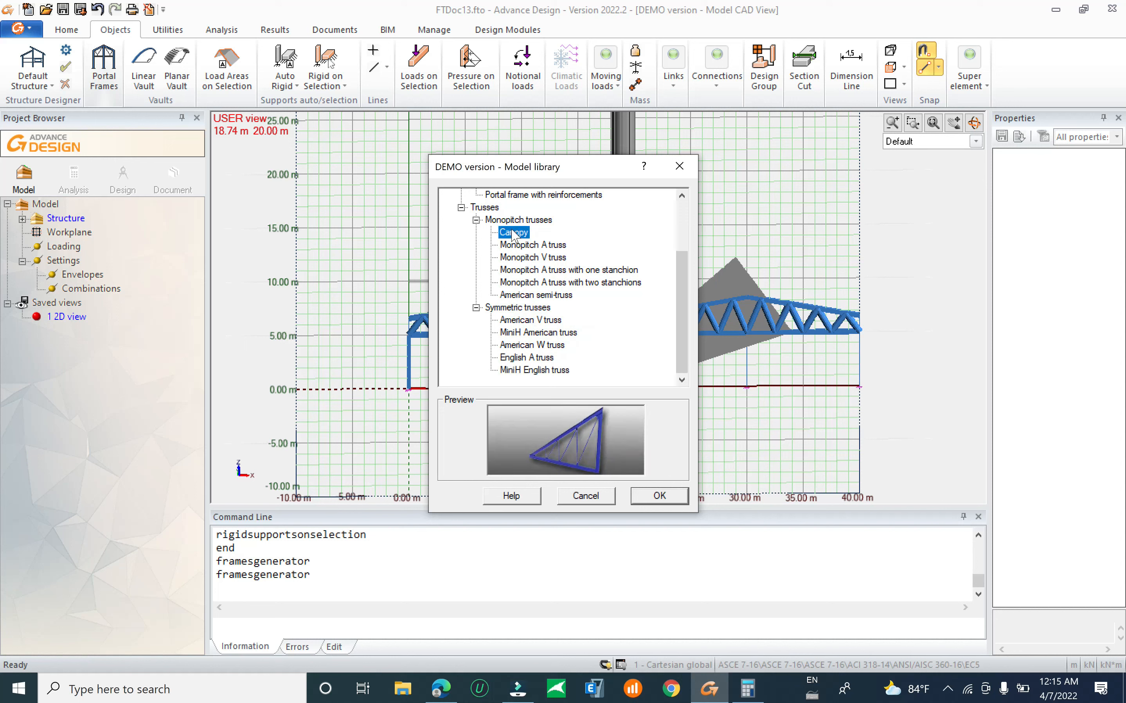
pyautogui.click(679, 166)
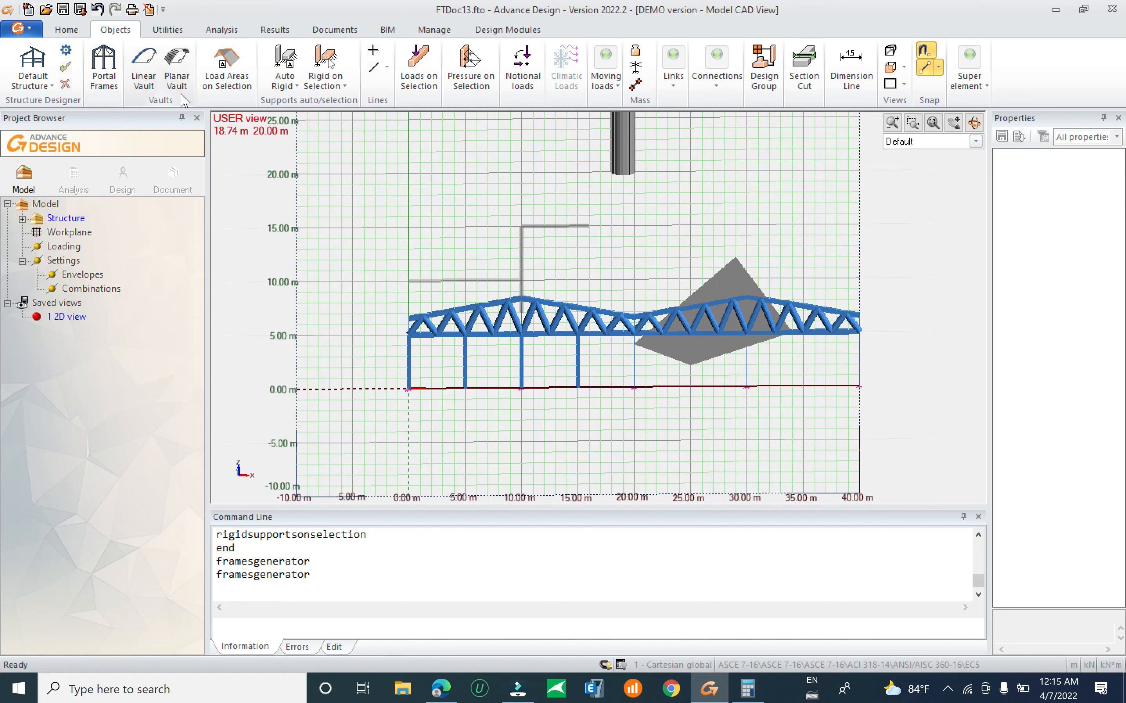
# View the Linear Vault generator settings and start Load Areas on Selection, leaving both without creating anything.
pyautogui.click(147, 71)
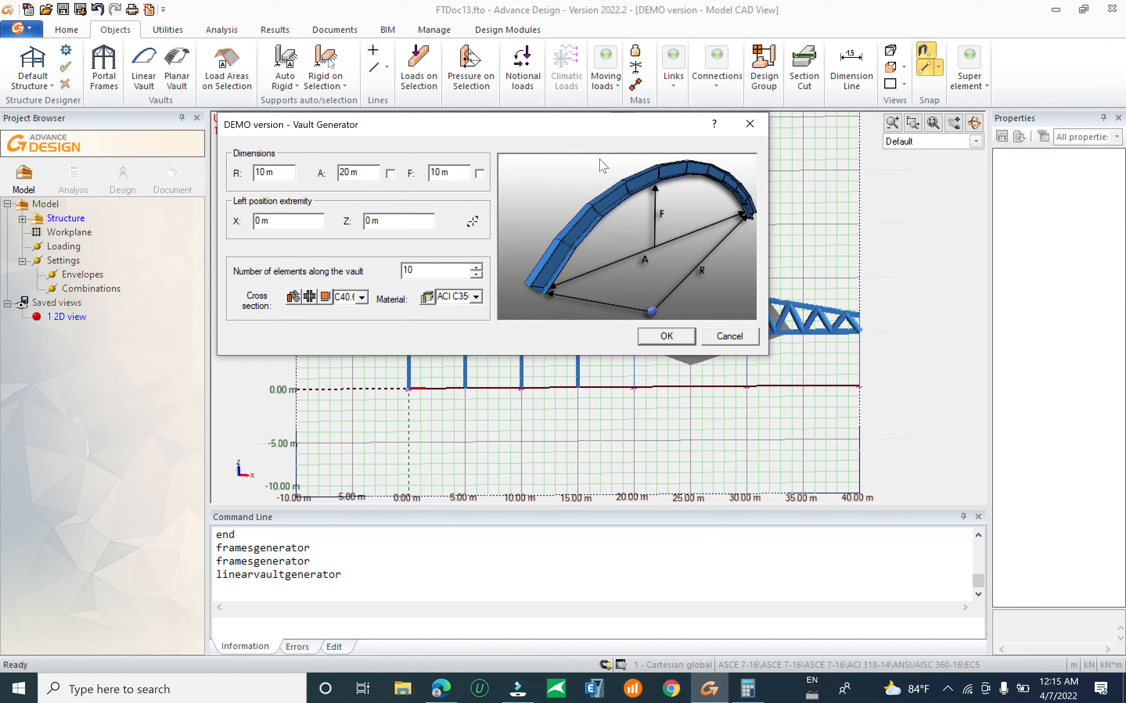
pyautogui.press('Escape')
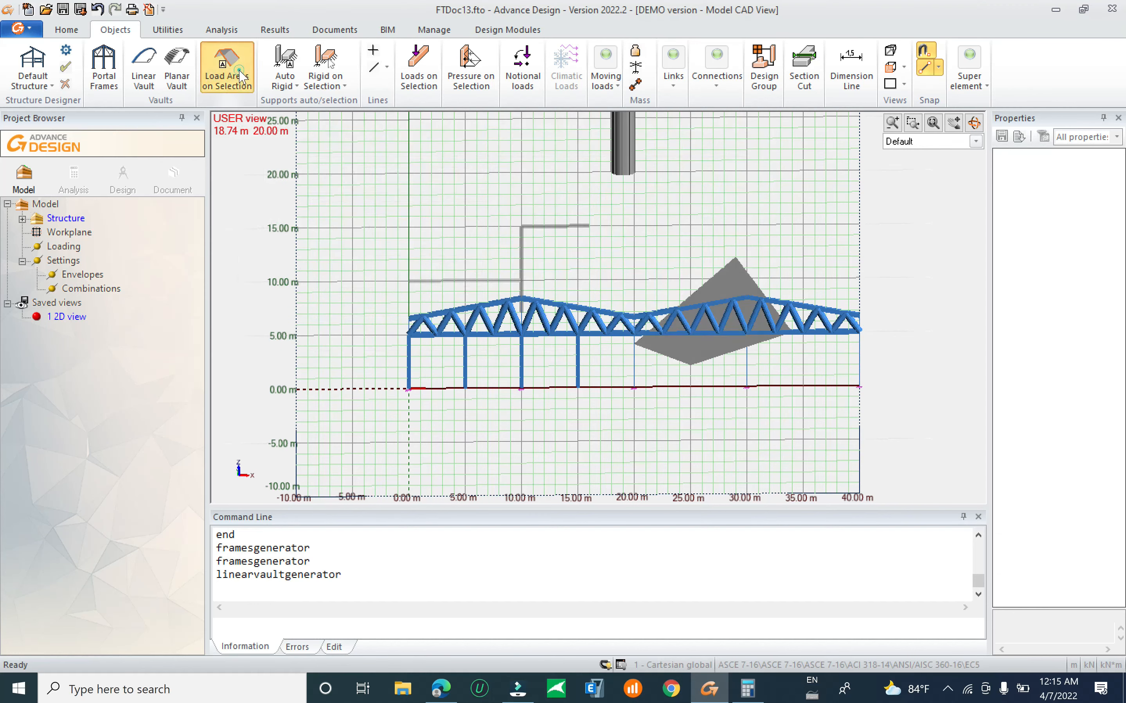
pyautogui.click(227, 79)
pyautogui.press('Escape')
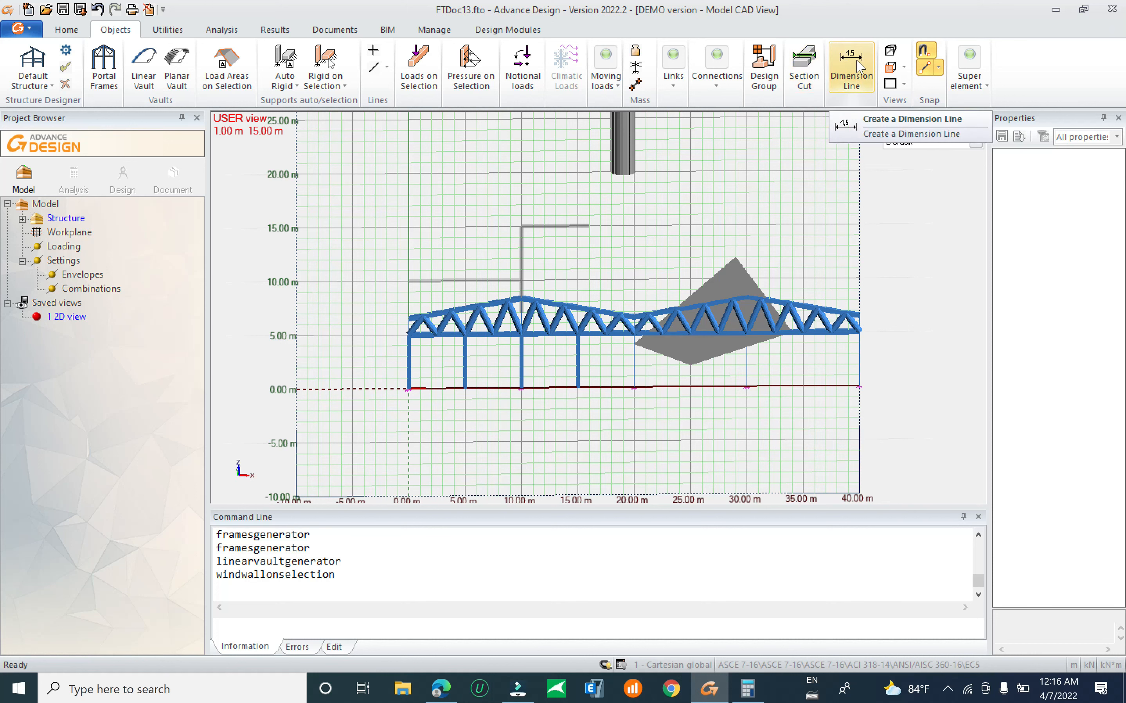
# Show the utility tools and look at the Openings options.
pyautogui.click(167, 29)
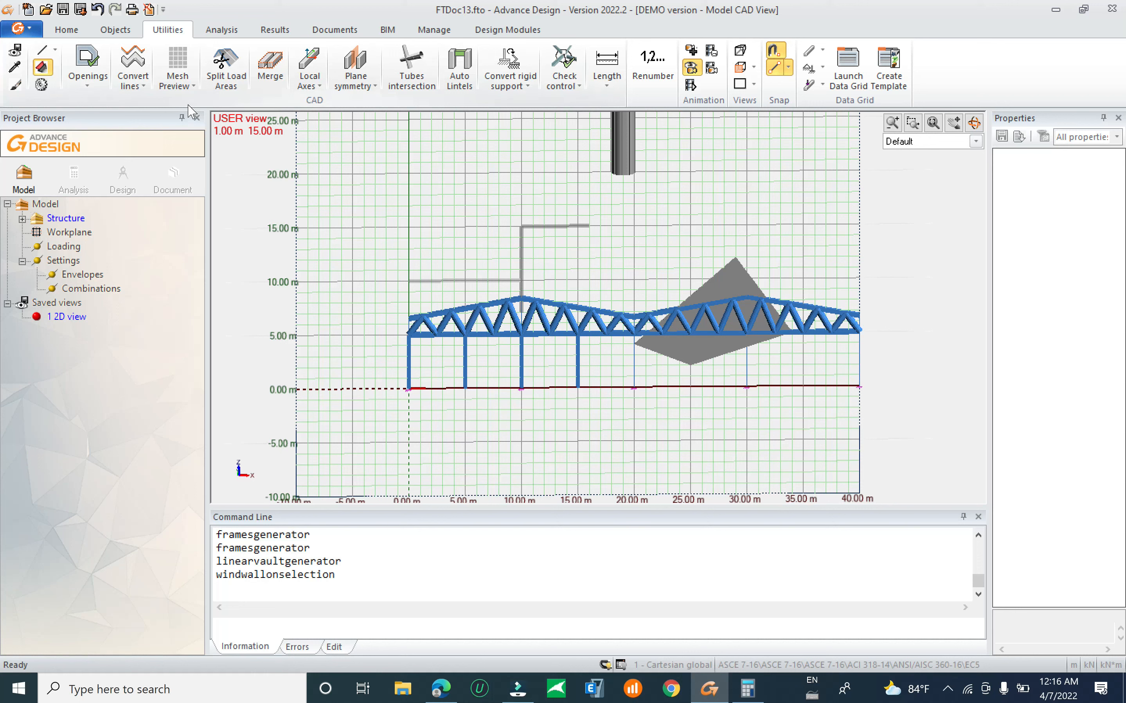
pyautogui.click(83, 79)
pyautogui.click(558, 224)
pyautogui.scroll(-4, 570, 395)
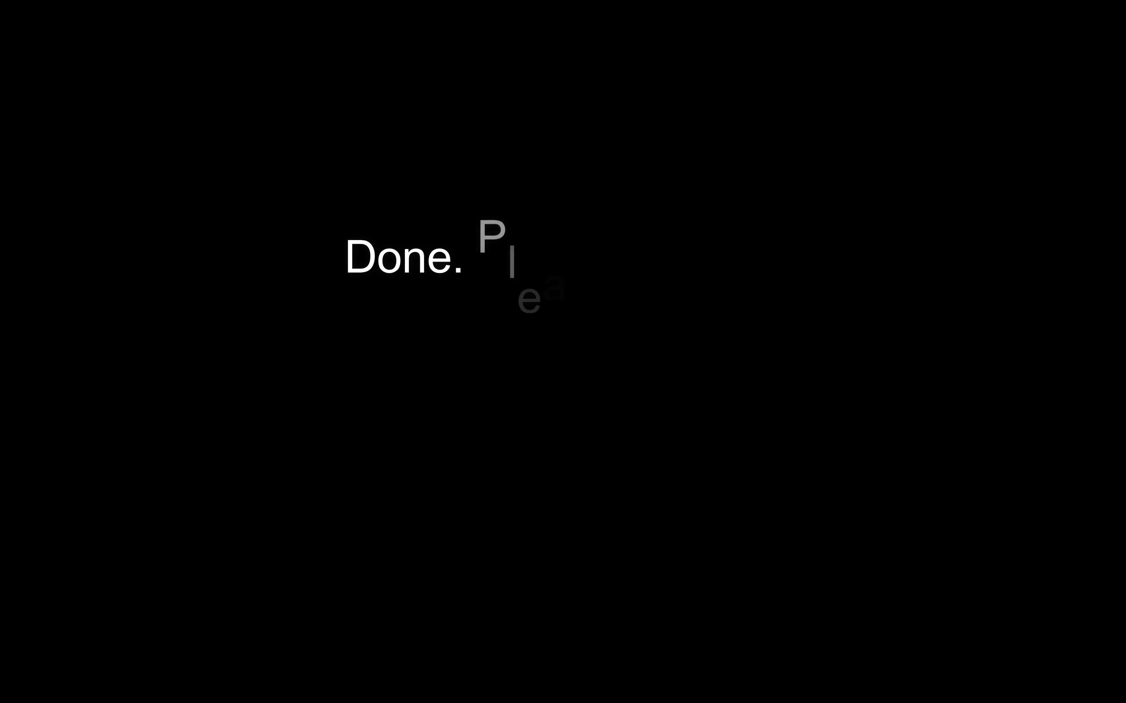